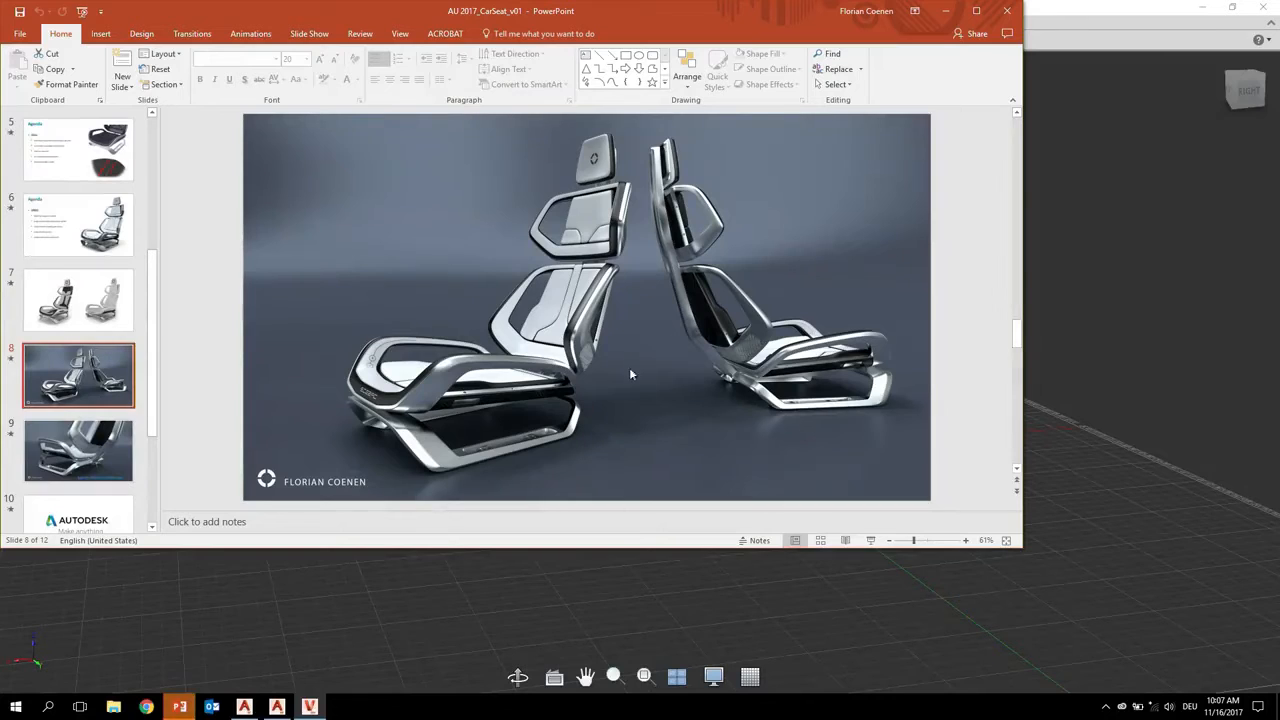
# - Switch from the PowerPoint presentation to Alias SpeedForm and view the driver mannequin from its side
pyautogui.click(942, 13)
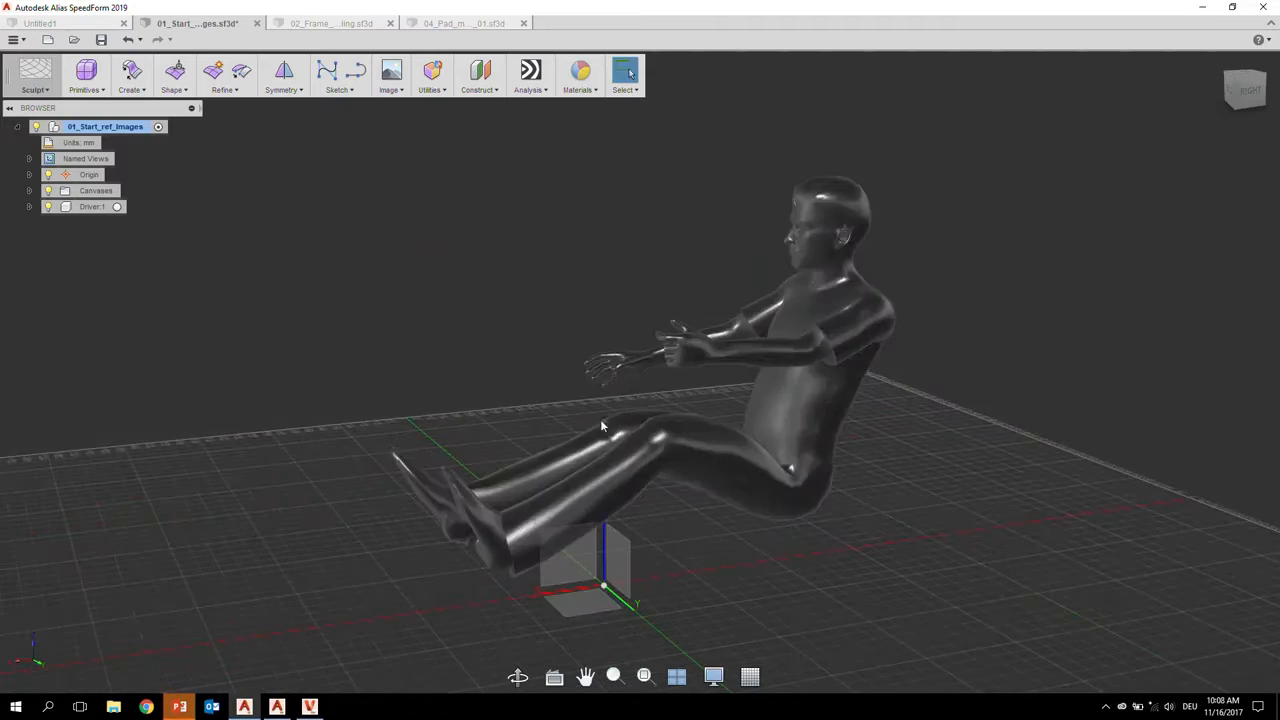
pyautogui.moveTo(734, 450); pyautogui.dragTo(559, 382)
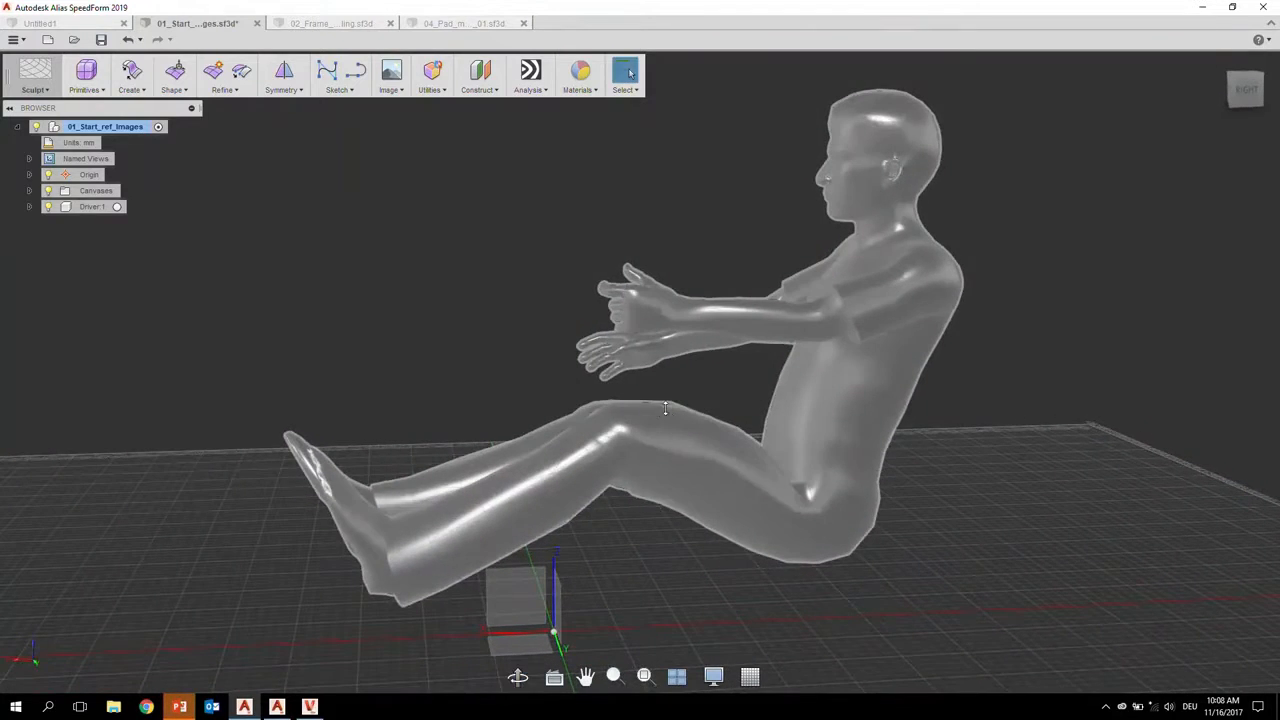
pyautogui.keyDown('alt'); pyautogui.keyDown('shift'); pyautogui.moveTo(665, 408); pyautogui.dragTo(650, 426, button='right'); pyautogui.keyUp('shift'); pyautogui.keyUp('alt')
pyautogui.keyDown('alt'); pyautogui.keyDown('shift'); pyautogui.moveTo(650, 426); pyautogui.dragTo(628, 428, button='middle'); pyautogui.keyUp('shift'); pyautogui.keyUp('alt')
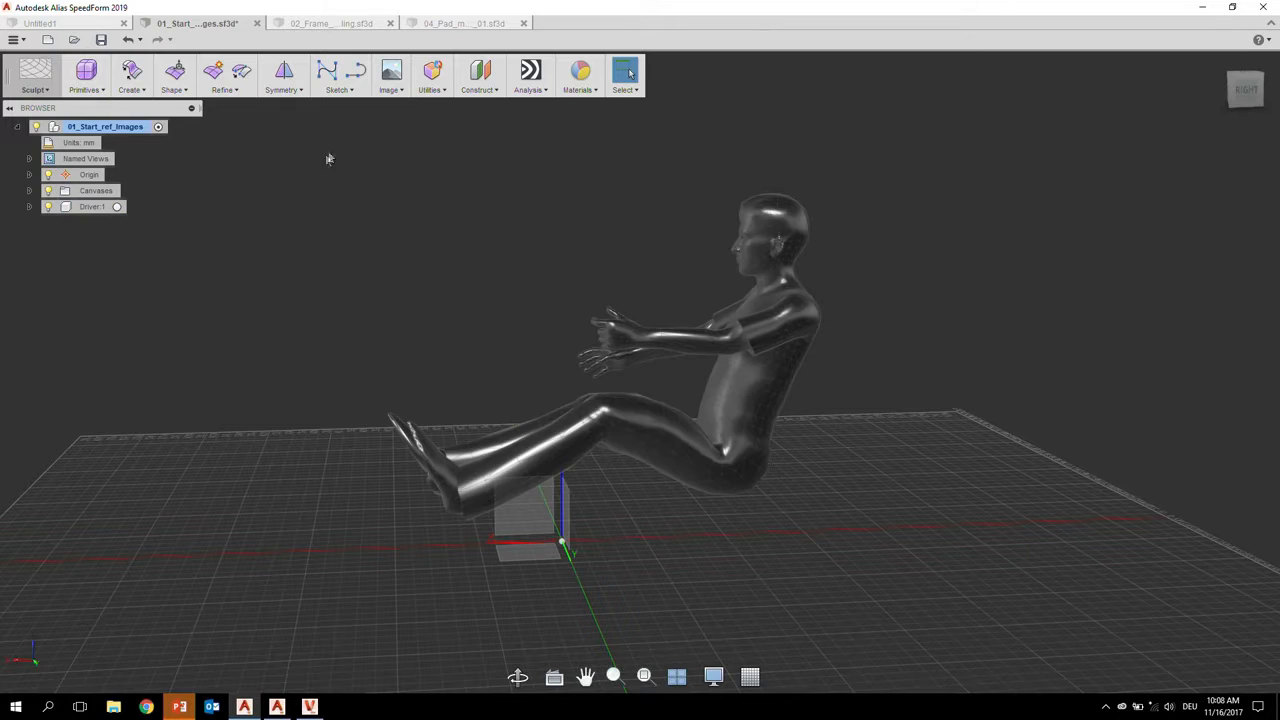
# - Start a background canvas and load the side-view seat sketch as its side image
pyautogui.click(400, 90)
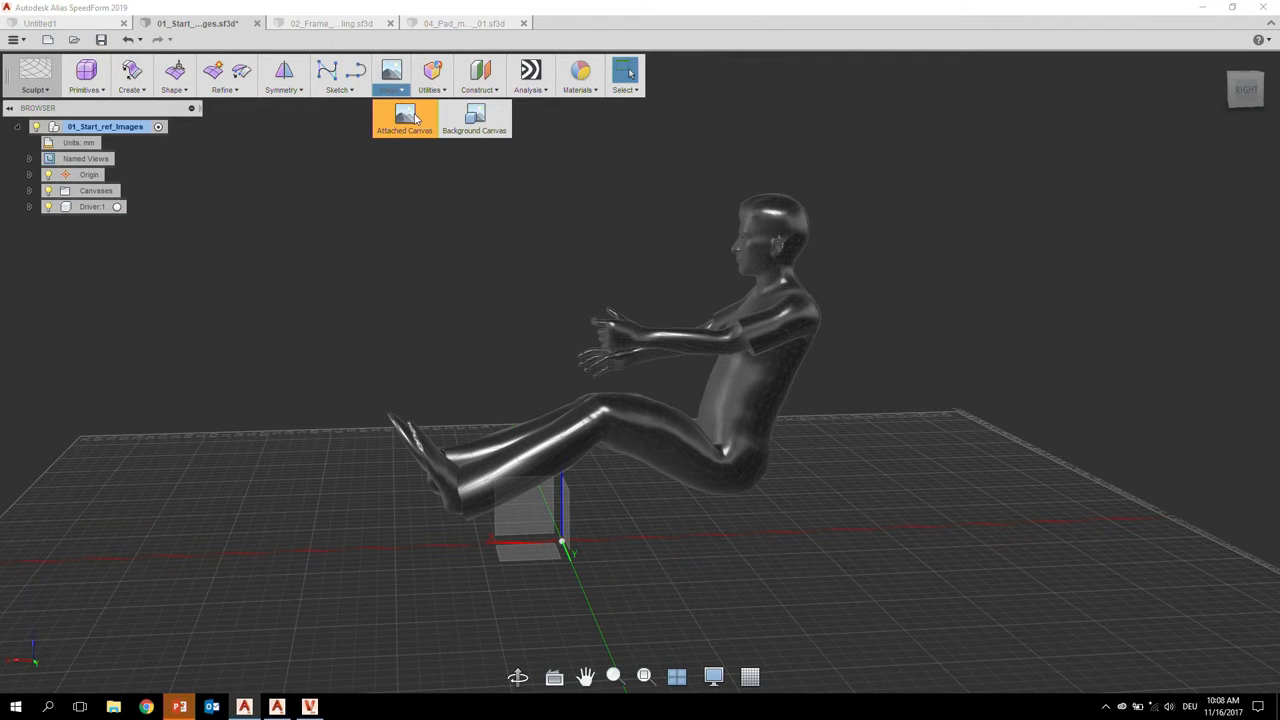
pyautogui.click(476, 120)
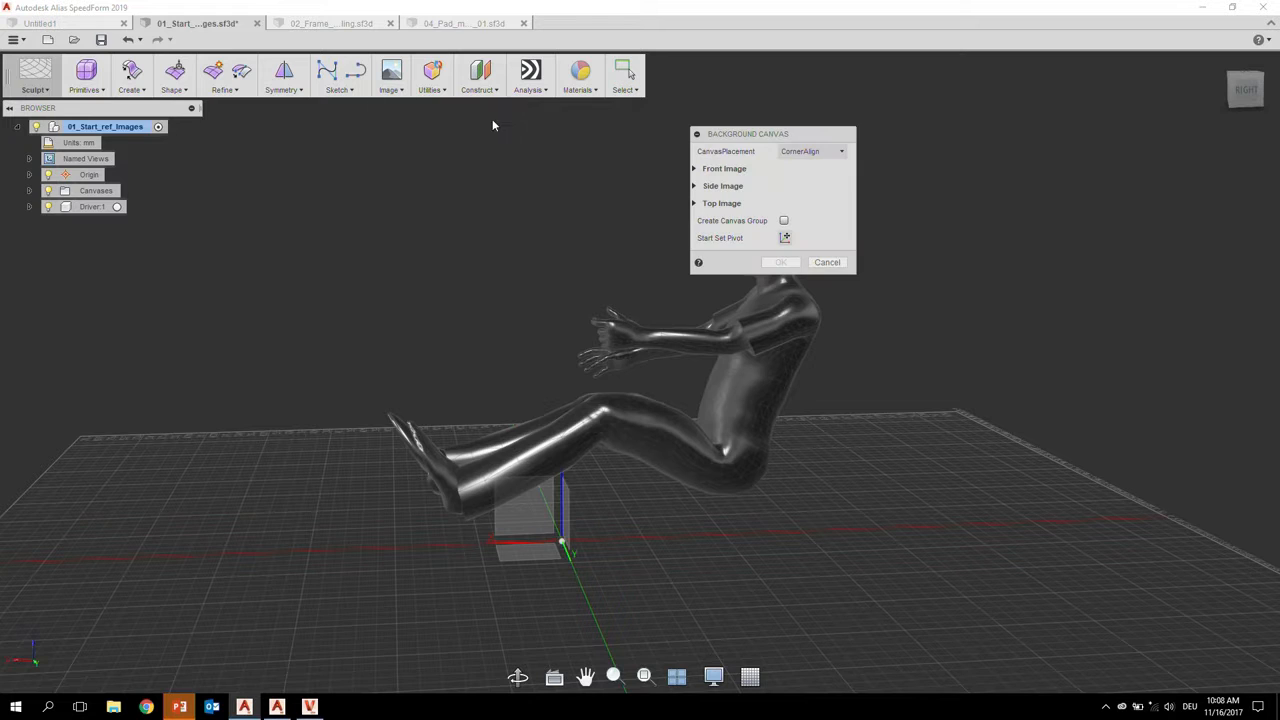
pyautogui.click(695, 187)
pyautogui.click(785, 204)
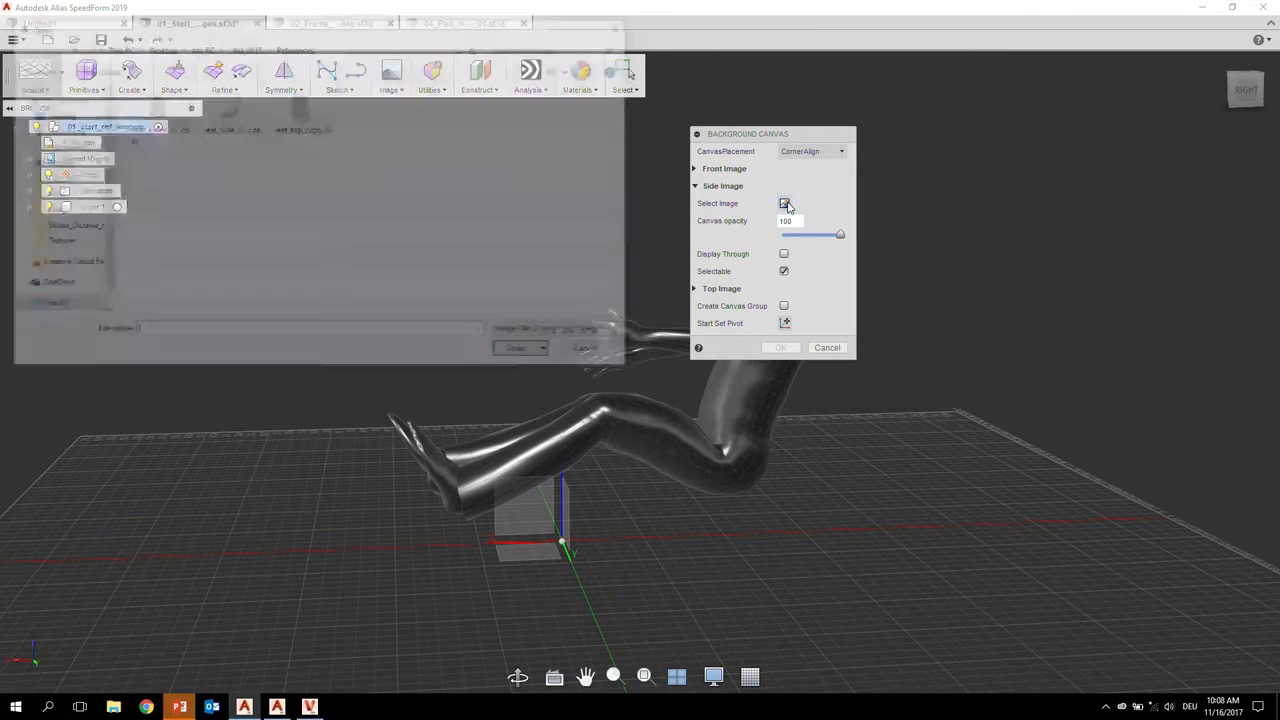
pyautogui.doubleClick(230, 112)
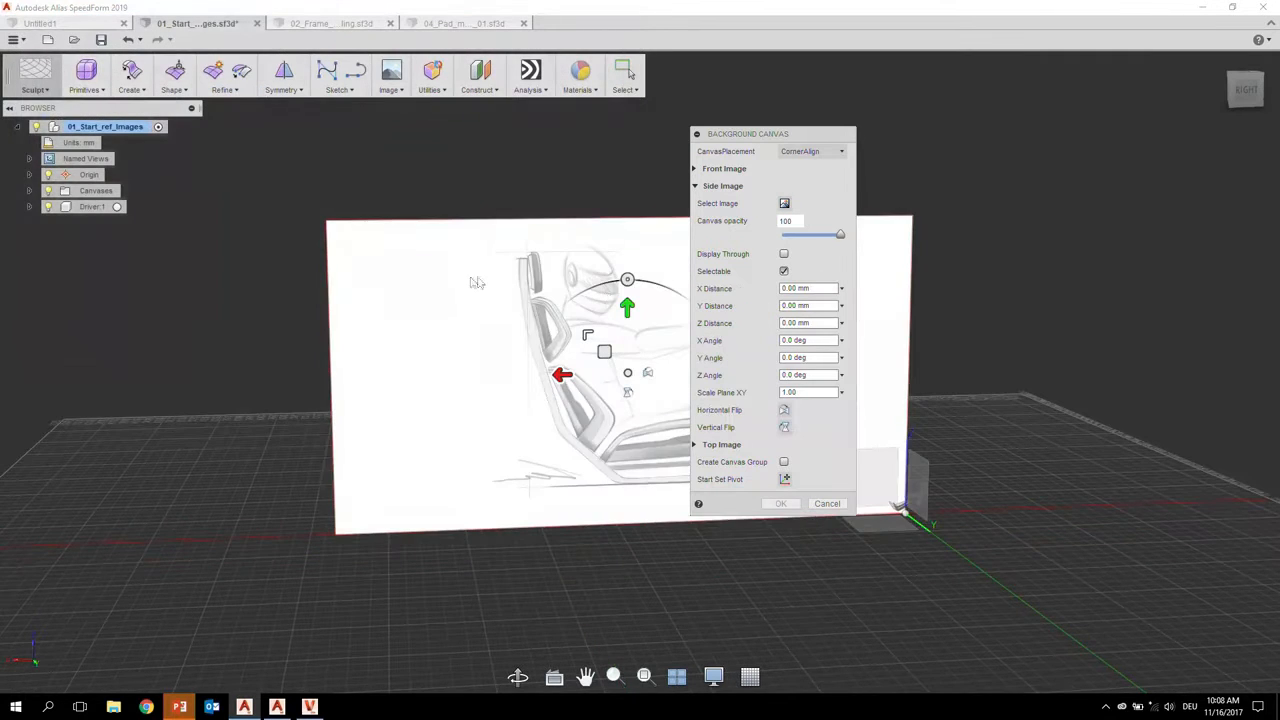
pyautogui.moveTo(745, 140); pyautogui.dragTo(1016, 195)
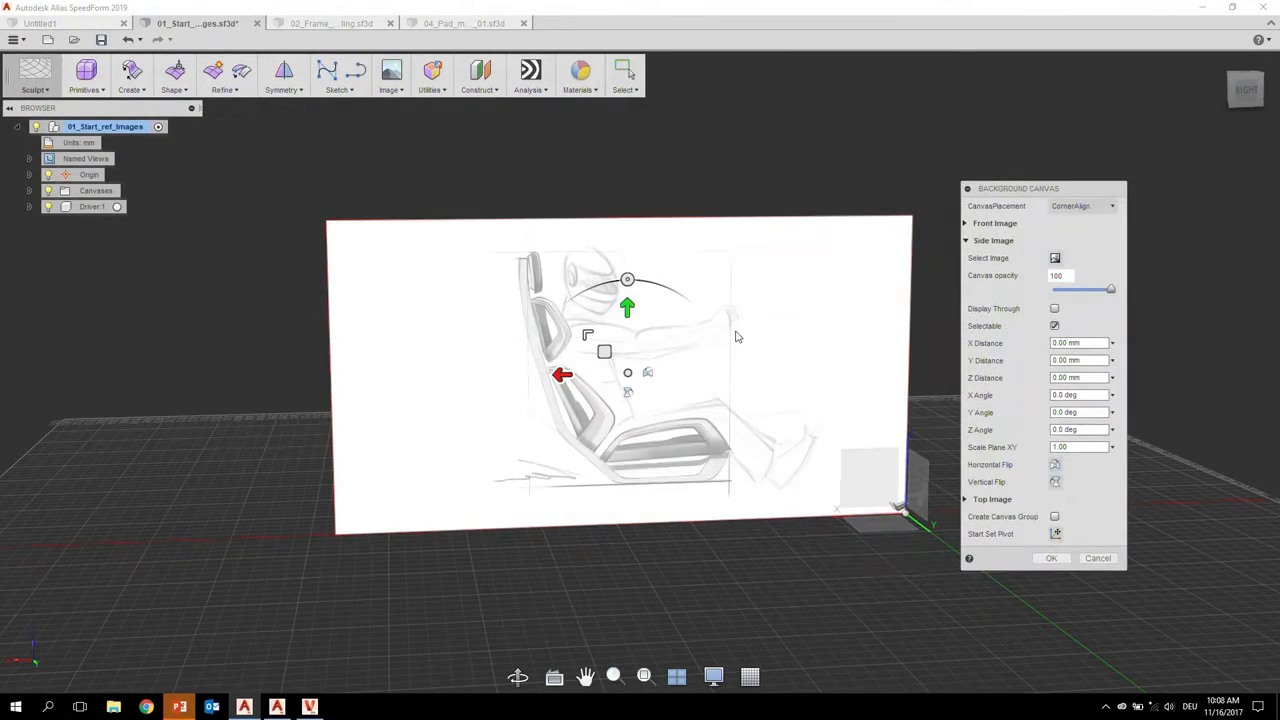
# - Flip the side canvas horizontally so the sketched driver faces the same way as the mannequin
pyautogui.moveTo(704, 338); pyautogui.dragTo(521, 282, button='middle')
pyautogui.keyDown('alt'); pyautogui.keyDown('shift'); pyautogui.moveTo(562, 352); pyautogui.dragTo(643, 377); pyautogui.keyUp('shift'); pyautogui.keyUp('alt')
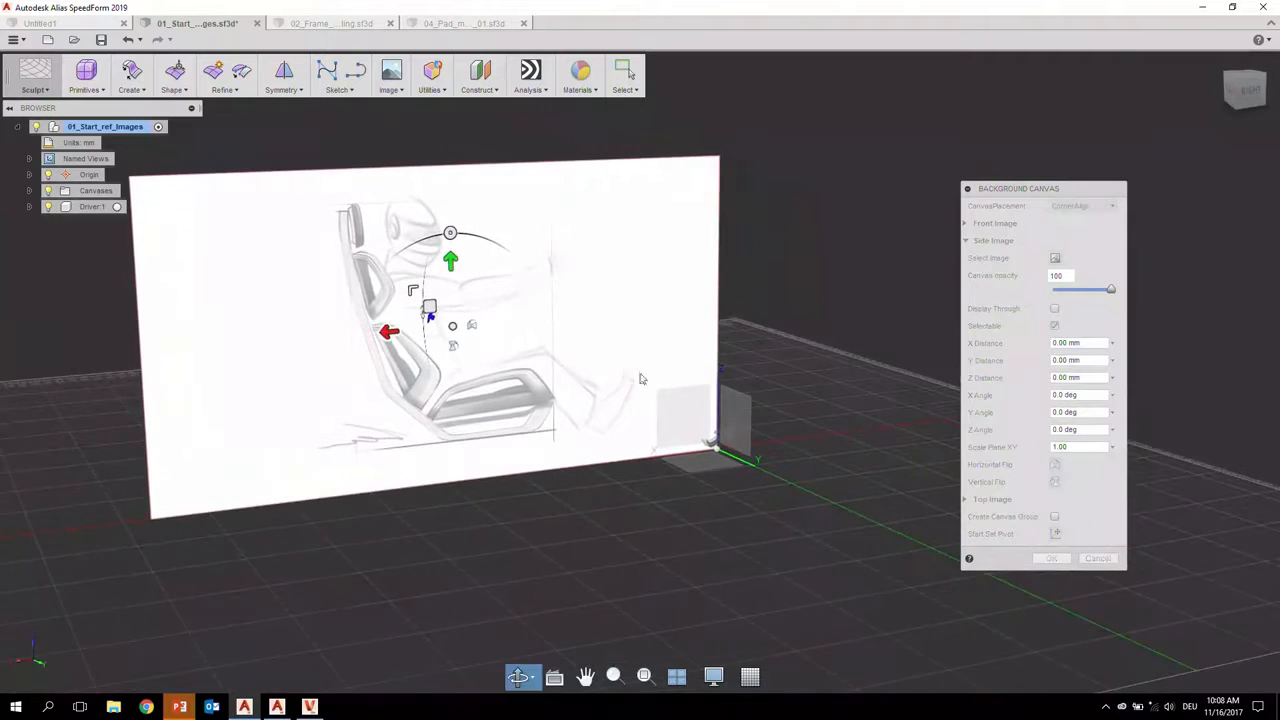
pyautogui.moveTo(583, 426)
pyautogui.keyDown('alt'); pyautogui.keyDown('shift'); pyautogui.mouseDown(button='right')
pyautogui.moveTo(601, 423)
pyautogui.moveTo(602, 437)
pyautogui.mouseUp(button='right'); pyautogui.keyUp('shift'); pyautogui.keyUp('alt')
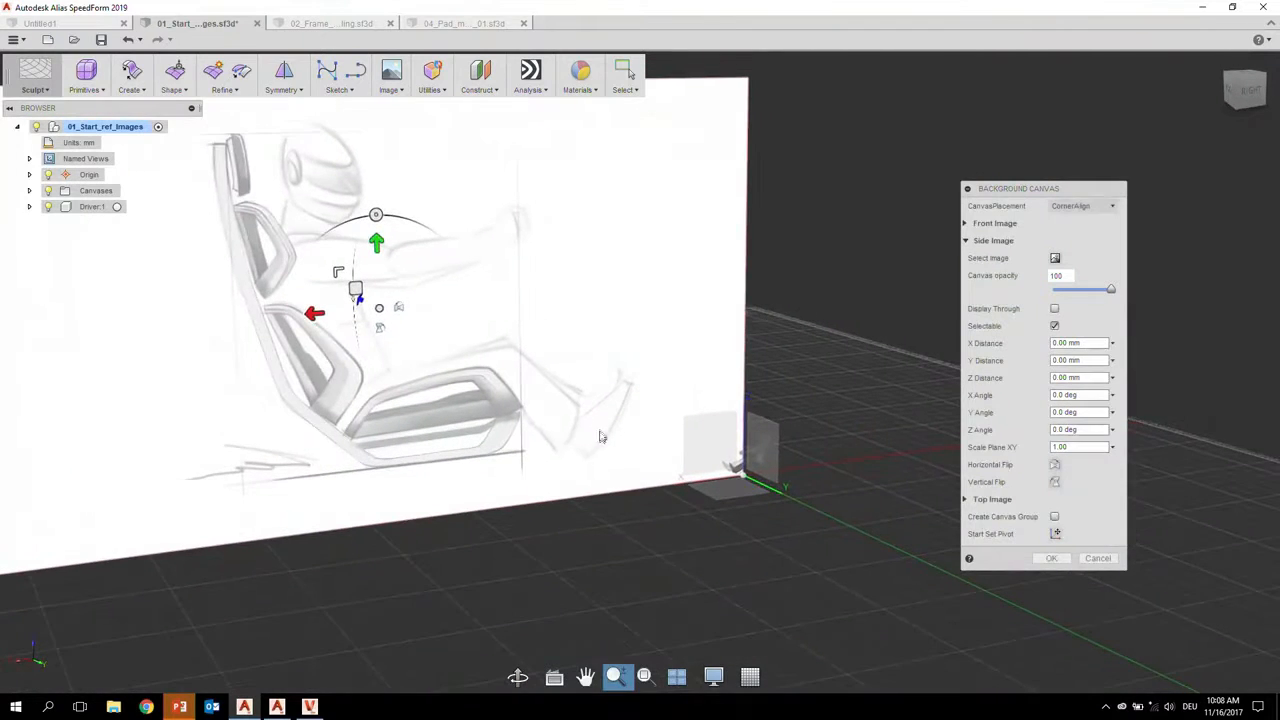
pyautogui.keyDown('alt'); pyautogui.keyDown('shift'); pyautogui.moveTo(602, 437); pyautogui.dragTo(573, 443, button='middle'); pyautogui.keyUp('shift'); pyautogui.keyUp('alt')
pyautogui.keyDown('alt'); pyautogui.keyDown('shift'); pyautogui.moveTo(604, 404); pyautogui.dragTo(435, 284); pyautogui.keyUp('shift'); pyautogui.keyUp('alt')
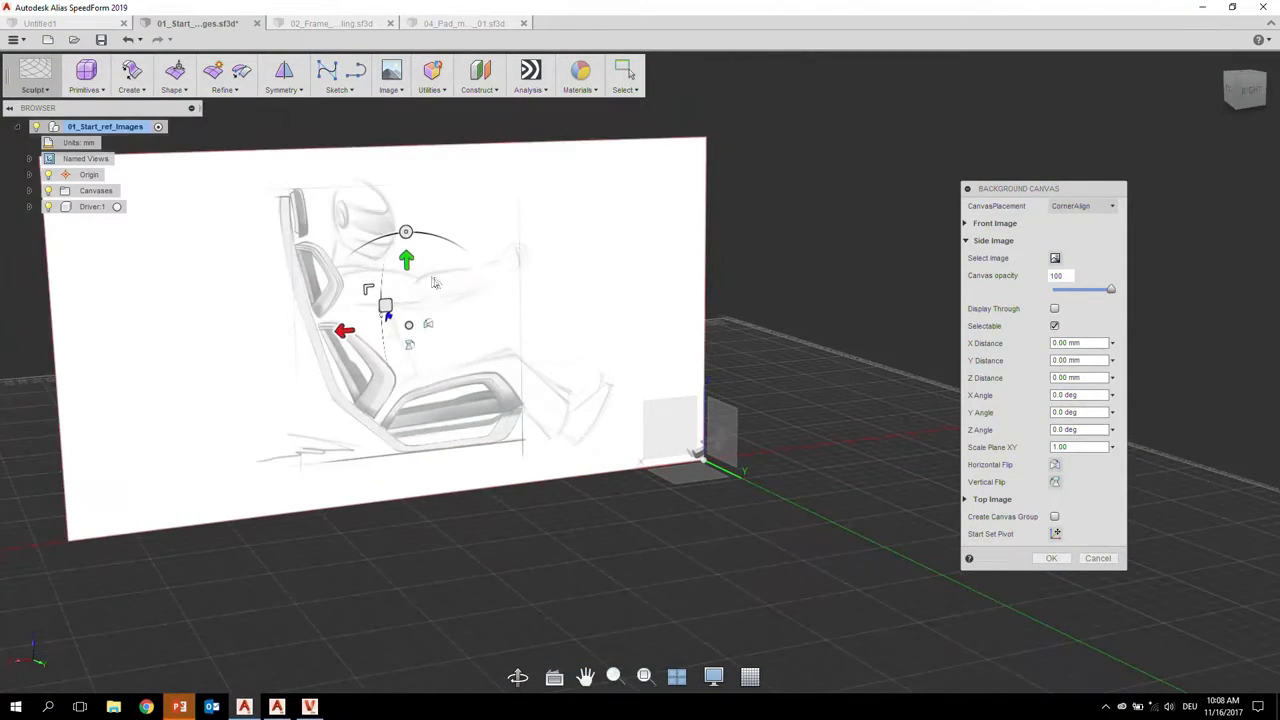
pyautogui.keyDown('alt'); pyautogui.keyDown('shift'); pyautogui.moveTo(573, 412); pyautogui.dragTo(651, 411, button='right'); pyautogui.keyUp('shift'); pyautogui.keyUp('alt')
pyautogui.moveTo(651, 415)
pyautogui.keyDown('alt'); pyautogui.keyDown('shift'); pyautogui.mouseDown(button='middle')
pyautogui.moveTo(600, 400)
pyautogui.moveTo(475, 284)
pyautogui.moveTo(642, 370)
pyautogui.mouseUp(button='middle'); pyautogui.keyUp('shift'); pyautogui.keyUp('alt')
pyautogui.keyDown('alt'); pyautogui.keyDown('shift'); pyautogui.moveTo(643, 371); pyautogui.dragTo(575, 356, button='right'); pyautogui.keyUp('shift'); pyautogui.keyUp('alt')
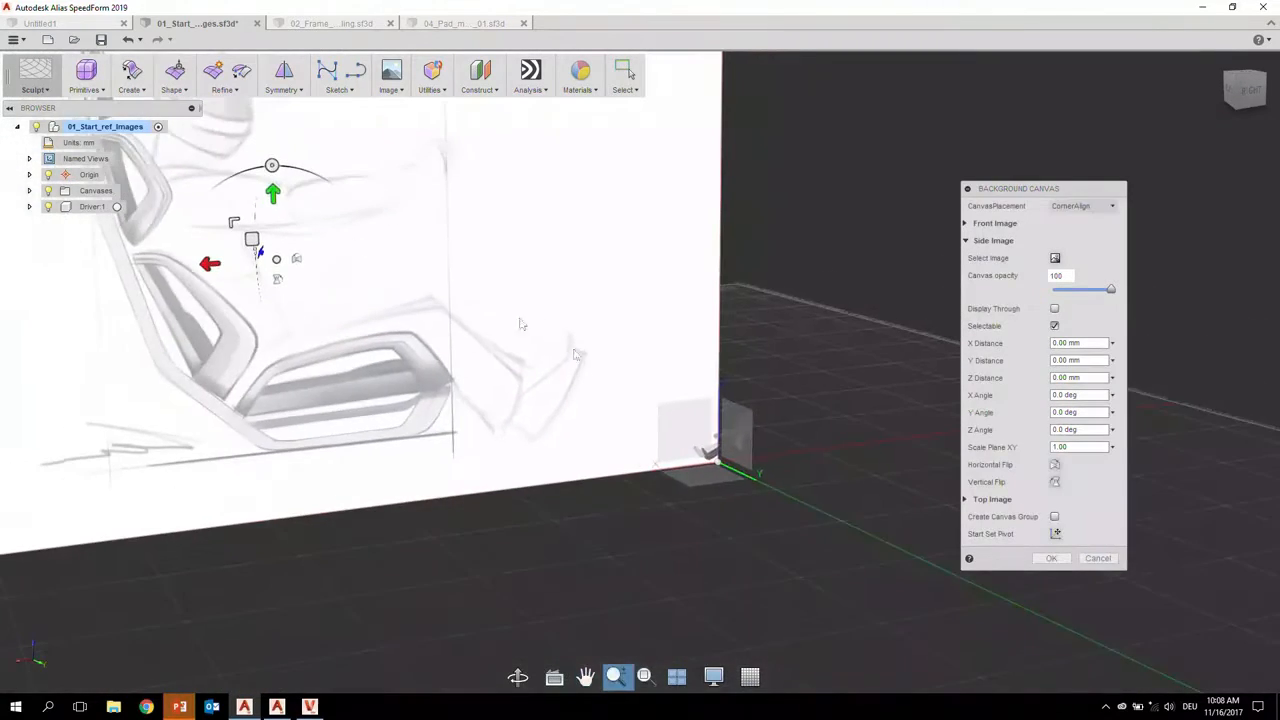
pyautogui.click(297, 259)
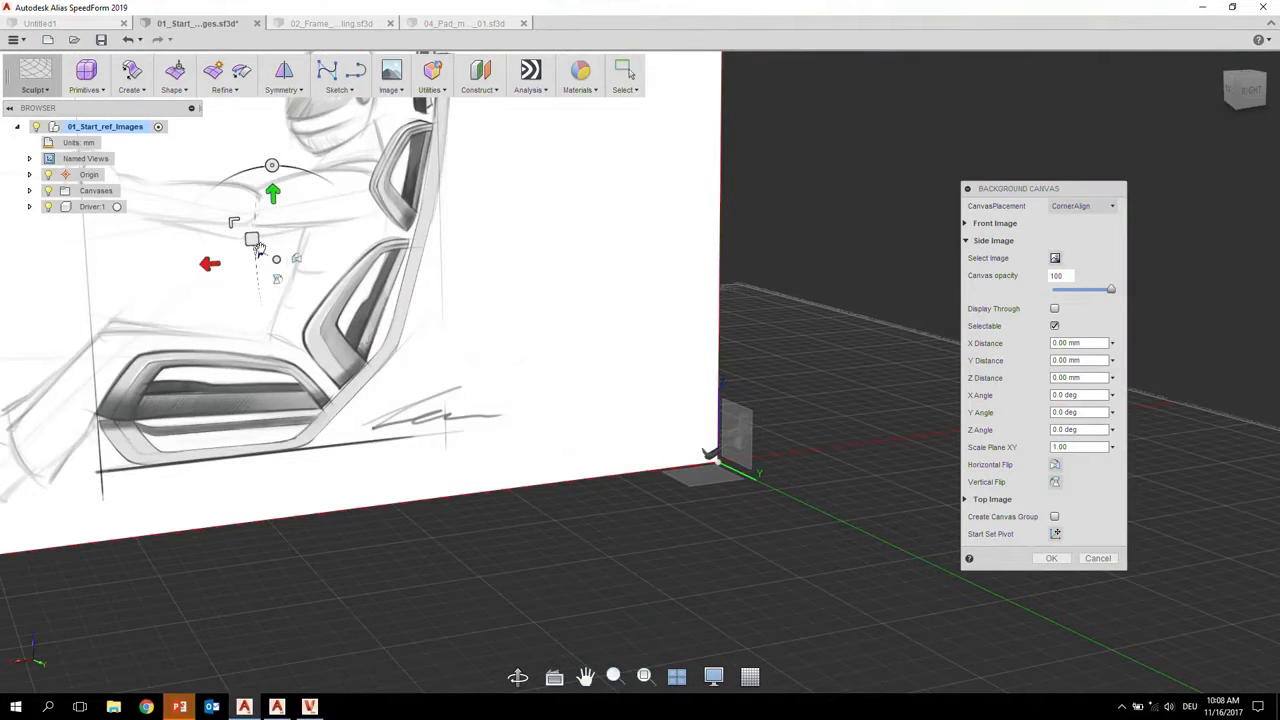
# - Move the side canvas within its plane to about -1082 mm in X and -76 mm in Y, behind the mannequin
pyautogui.moveTo(234, 222); pyautogui.dragTo(617, 391)
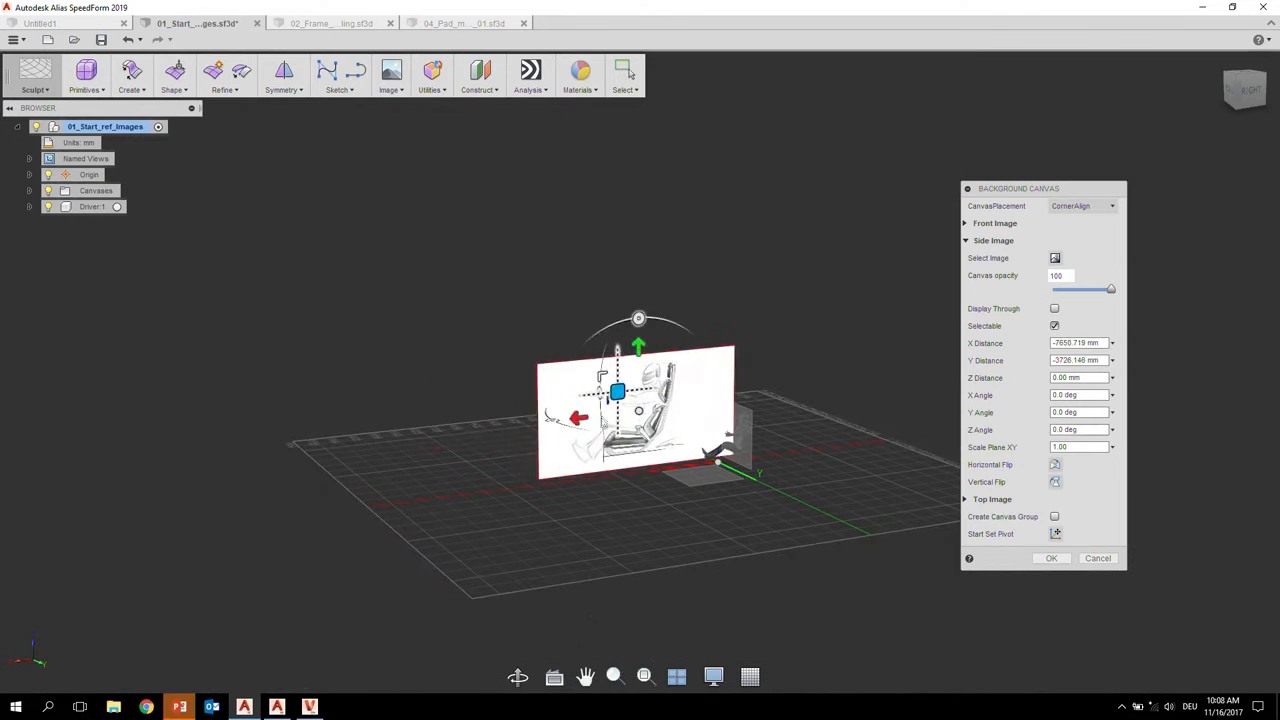
pyautogui.moveTo(655, 448); pyautogui.dragTo(552, 396, button='middle')
pyautogui.scroll(5, 430, 355)
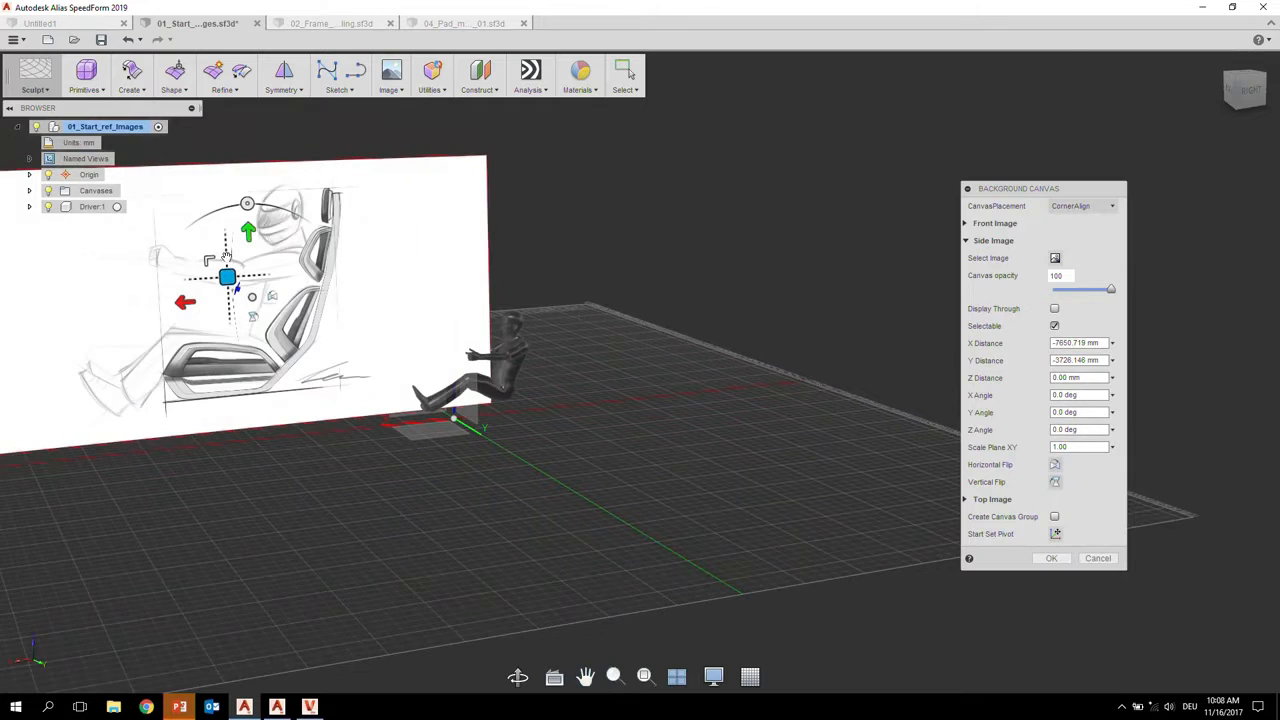
pyautogui.moveTo(211, 261); pyautogui.dragTo(341, 277)
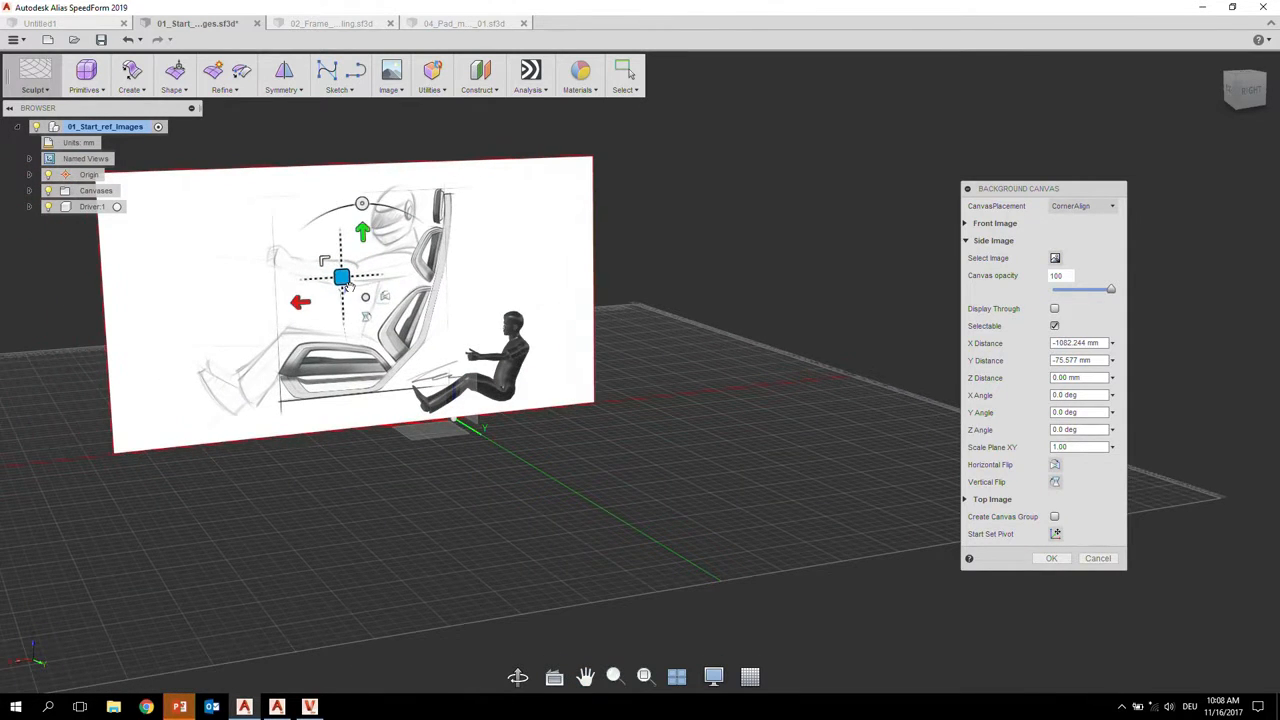
# - Set the canvas pivot at the front end of the seat's ground line, where it crosses the vertical guide line
pyautogui.moveTo(424, 320); pyautogui.dragTo(429, 307, button='middle')
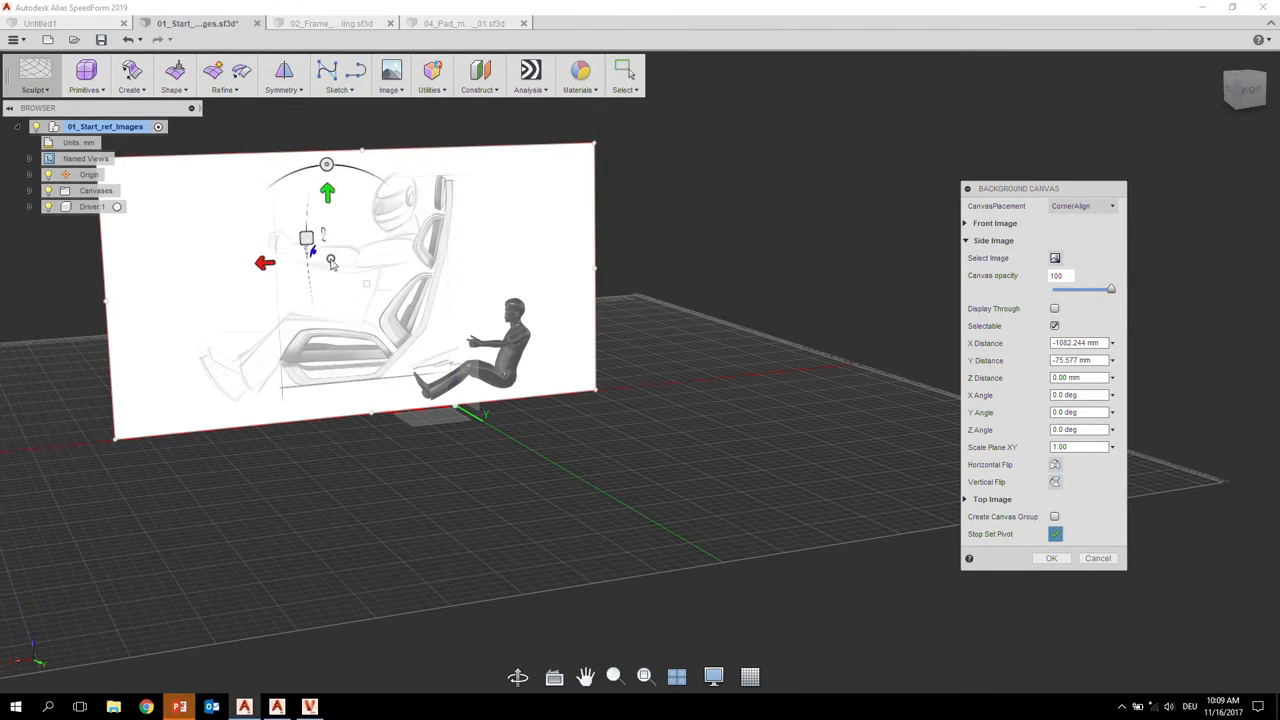
pyautogui.keyDown('alt'); pyautogui.keyDown('shift'); pyautogui.moveTo(289, 373); pyautogui.dragTo(405, 336, button='middle'); pyautogui.keyUp('shift'); pyautogui.keyUp('alt')
pyautogui.keyDown('alt'); pyautogui.keyDown('shift'); pyautogui.moveTo(402, 366); pyautogui.dragTo(437, 342, button='right'); pyautogui.keyUp('shift'); pyautogui.keyUp('alt')
pyautogui.keyDown('alt'); pyautogui.keyDown('shift'); pyautogui.moveTo(356, 343); pyautogui.dragTo(543, 381, button='middle'); pyautogui.keyUp('shift'); pyautogui.keyUp('alt')
pyautogui.keyDown('alt'); pyautogui.keyDown('shift'); pyautogui.moveTo(405, 384); pyautogui.dragTo(434, 374, button='right'); pyautogui.keyUp('shift'); pyautogui.keyUp('alt')
pyautogui.keyDown('alt'); pyautogui.keyDown('shift'); pyautogui.moveTo(426, 383); pyautogui.dragTo(511, 412, button='middle'); pyautogui.keyUp('shift'); pyautogui.keyUp('alt')
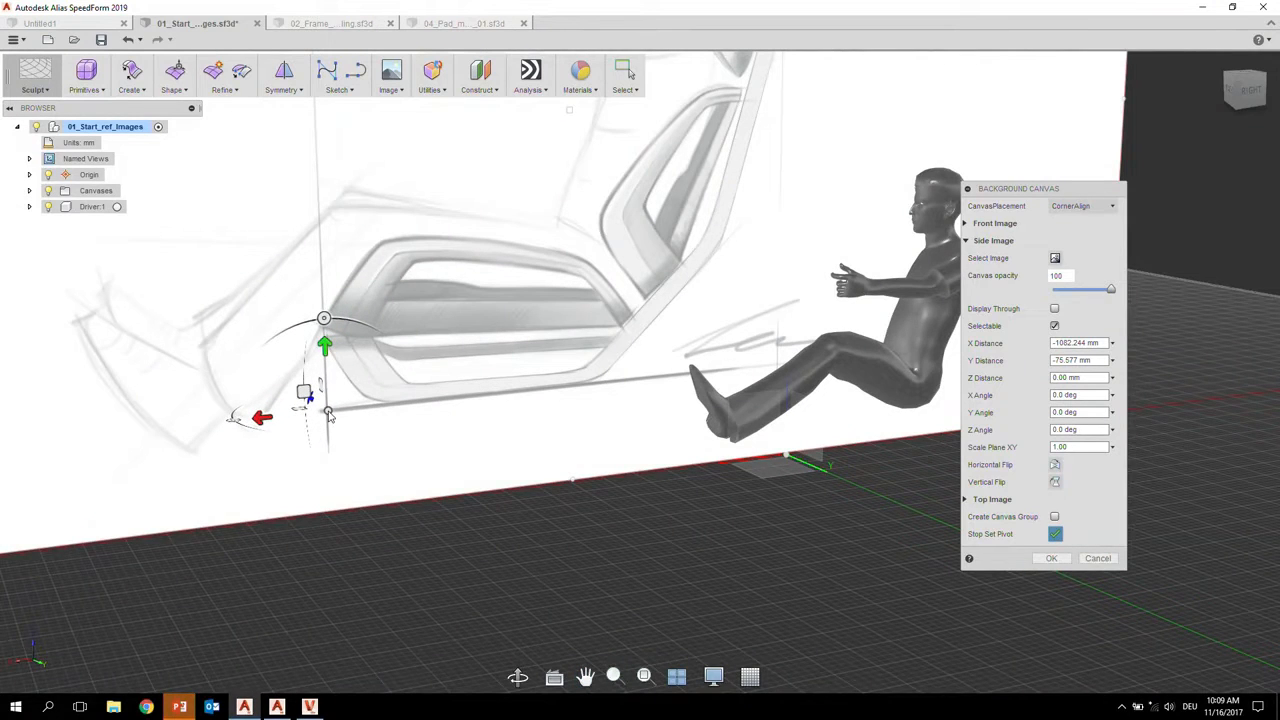
pyautogui.click(328, 413)
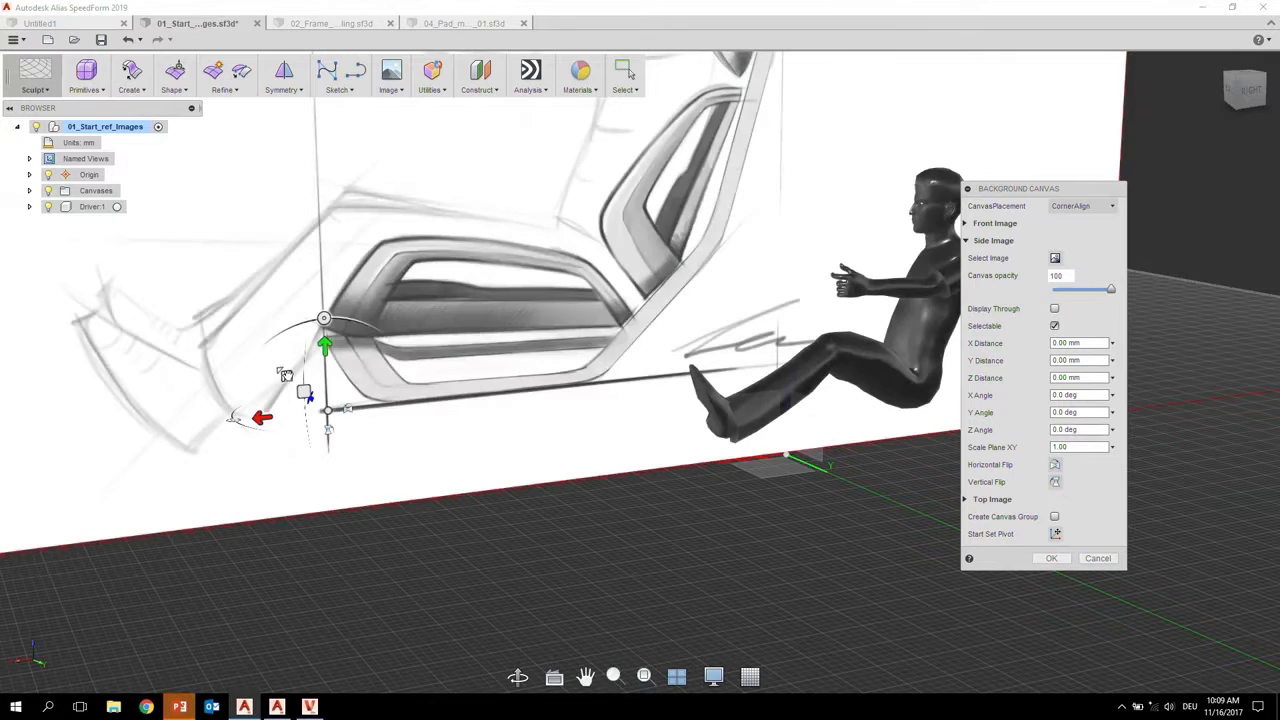
# - Scale the side canvas to about 0.282 around its pivot and move it about -1738 mm in X and -284 mm in Y
pyautogui.moveTo(285, 376); pyautogui.dragTo(323, 410)
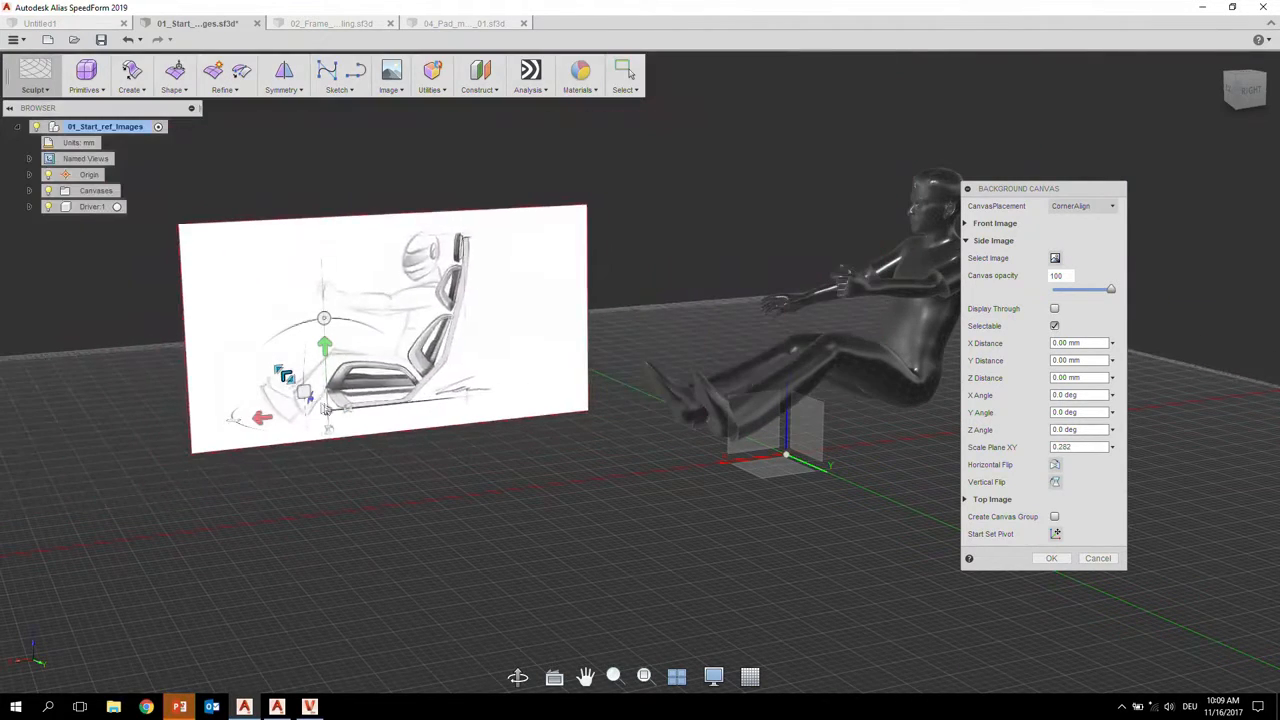
pyautogui.moveTo(444, 432); pyautogui.dragTo(375, 417, button='middle')
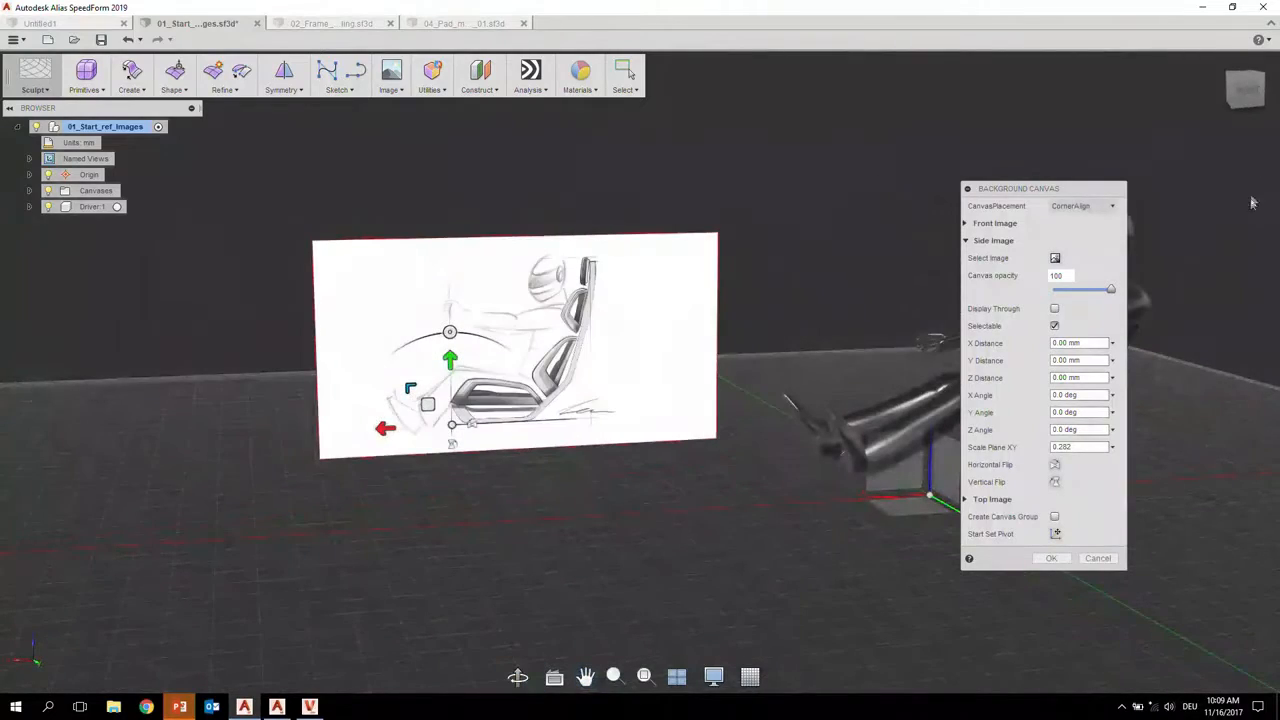
pyautogui.click(1244, 97)
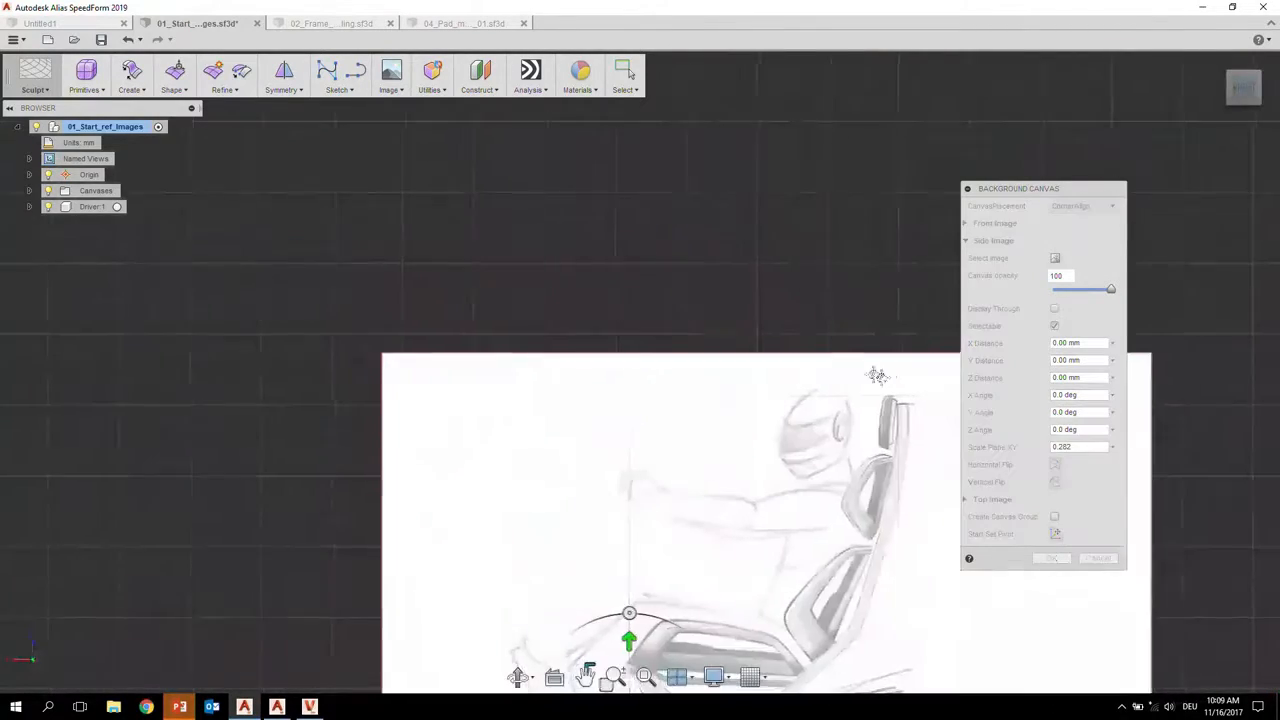
pyautogui.moveTo(877, 377); pyautogui.dragTo(540, 368, button='middle')
pyautogui.scroll(-5, 741, 243)
pyautogui.moveTo(337, 387); pyautogui.dragTo(770, 459)
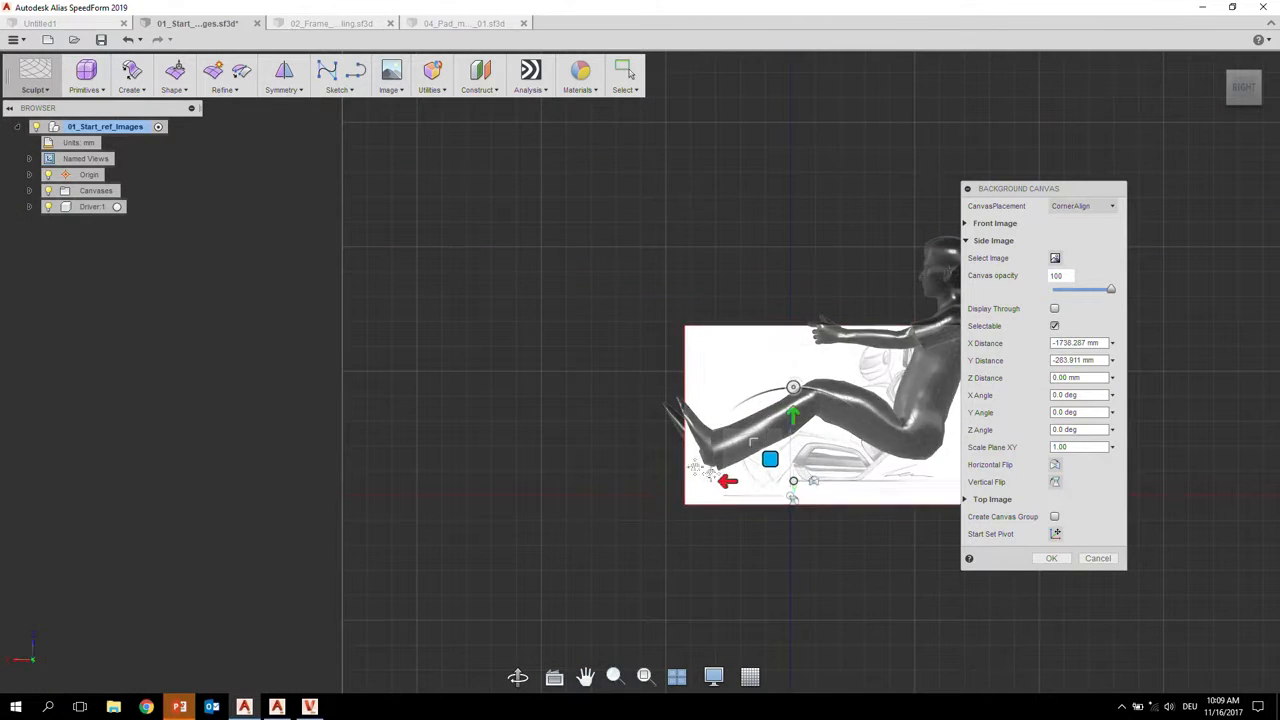
# - Adjust the canvas position to about -1726 mm in X and -344 mm in Y, placing its pivot on the origin
pyautogui.keyDown('alt'); pyautogui.keyDown('shift'); pyautogui.moveTo(717, 500); pyautogui.dragTo(414, 360, button='middle'); pyautogui.keyUp('shift'); pyautogui.keyUp('alt')
pyautogui.keyDown('alt'); pyautogui.keyDown('shift'); pyautogui.moveTo(414, 360); pyautogui.dragTo(506, 363, button='right'); pyautogui.keyUp('shift'); pyautogui.keyUp('alt')
pyautogui.keyDown('alt'); pyautogui.keyDown('shift'); pyautogui.moveTo(392, 360); pyautogui.dragTo(672, 478, button='middle'); pyautogui.keyUp('shift'); pyautogui.keyUp('alt')
pyautogui.keyDown('alt'); pyautogui.keyDown('shift'); pyautogui.moveTo(672, 478); pyautogui.dragTo(660, 476, button='right'); pyautogui.keyUp('shift'); pyautogui.keyUp('alt')
pyautogui.keyDown('alt'); pyautogui.keyDown('shift'); pyautogui.moveTo(382, 418); pyautogui.dragTo(508, 457, button='middle'); pyautogui.keyUp('shift'); pyautogui.keyUp('alt')
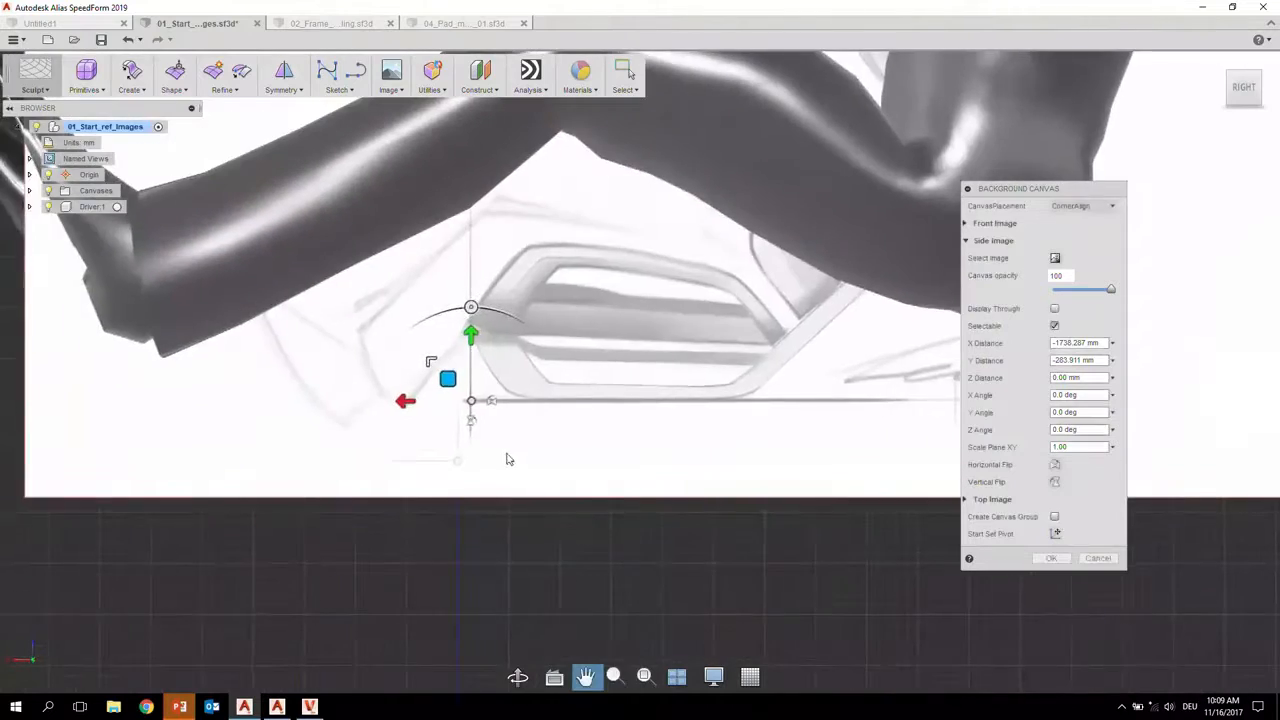
pyautogui.keyDown('alt'); pyautogui.keyDown('shift'); pyautogui.moveTo(508, 457); pyautogui.dragTo(523, 457, button='right'); pyautogui.keyUp('shift'); pyautogui.keyUp('alt')
pyautogui.moveTo(403, 390); pyautogui.dragTo(387, 468)
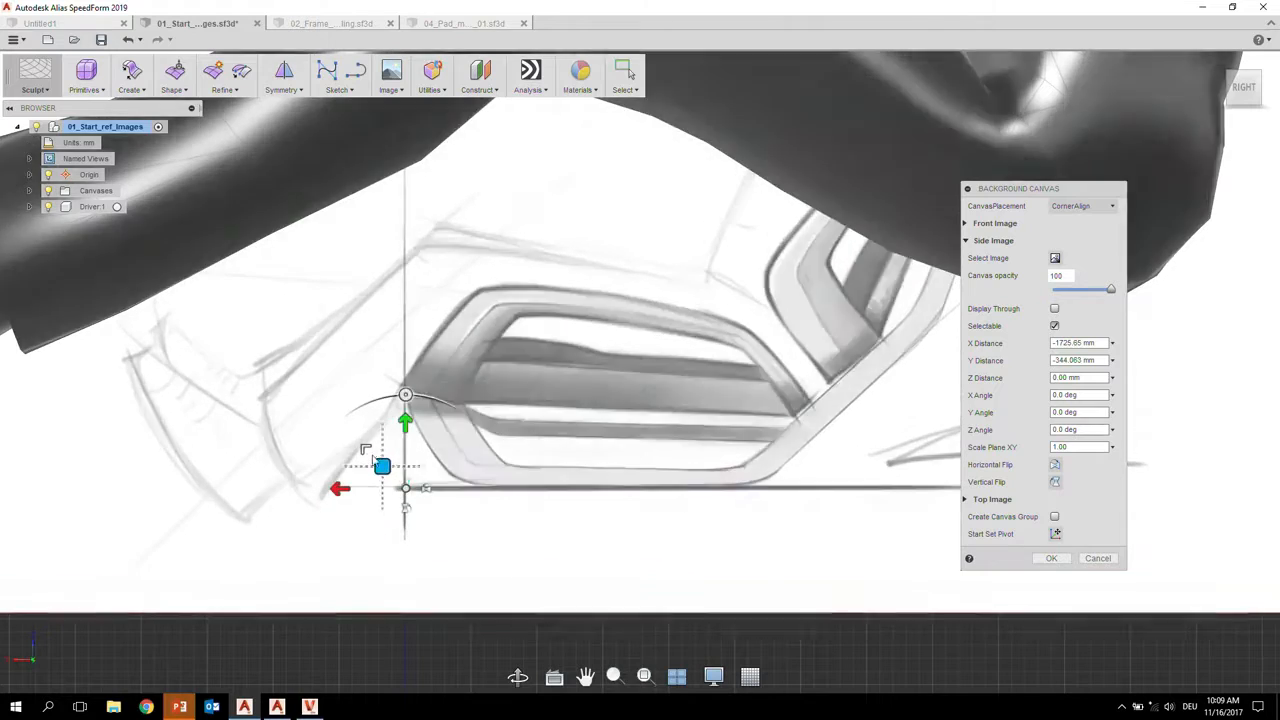
# - Scale the canvas by about 1.938 around the pivot to match the sketched driver to the mannequin, and apply the canvas
pyautogui.keyDown('alt'); pyautogui.keyDown('shift'); pyautogui.moveTo(510, 342); pyautogui.dragTo(449, 370, button='right'); pyautogui.keyUp('shift'); pyautogui.keyUp('alt')
pyautogui.keyDown('alt'); pyautogui.keyDown('shift'); pyautogui.moveTo(449, 370); pyautogui.dragTo(364, 374, button='middle'); pyautogui.keyUp('shift'); pyautogui.keyUp('alt')
pyautogui.moveTo(454, 367); pyautogui.dragTo(430, 339)
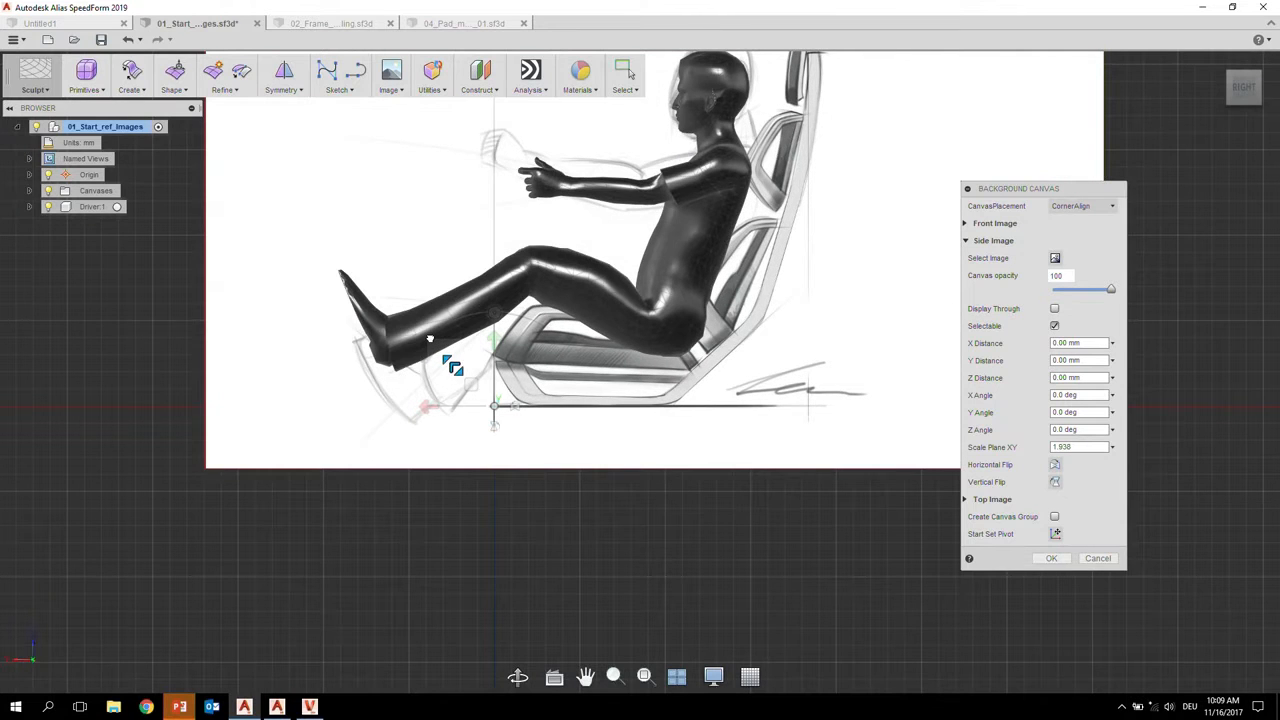
pyautogui.keyDown('alt'); pyautogui.keyDown('shift'); pyautogui.moveTo(430, 339); pyautogui.dragTo(393, 405, button='middle'); pyautogui.keyUp('shift'); pyautogui.keyUp('alt')
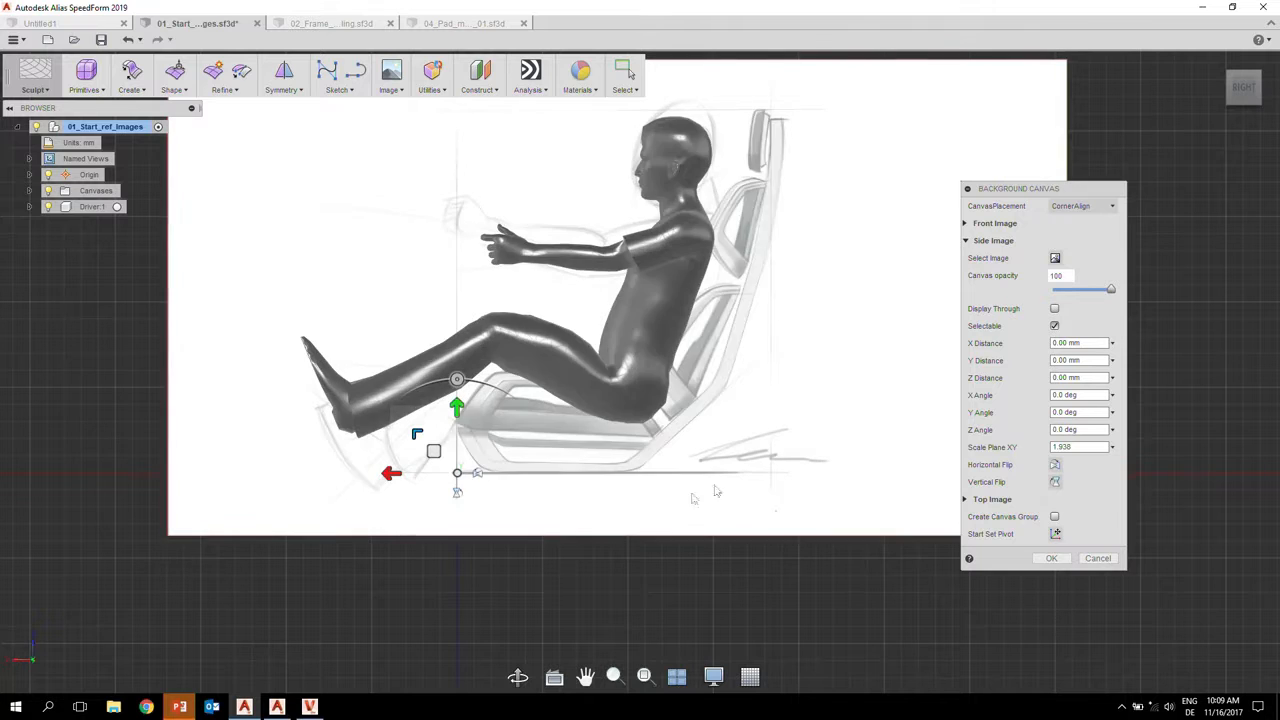
pyautogui.click(1051, 558)
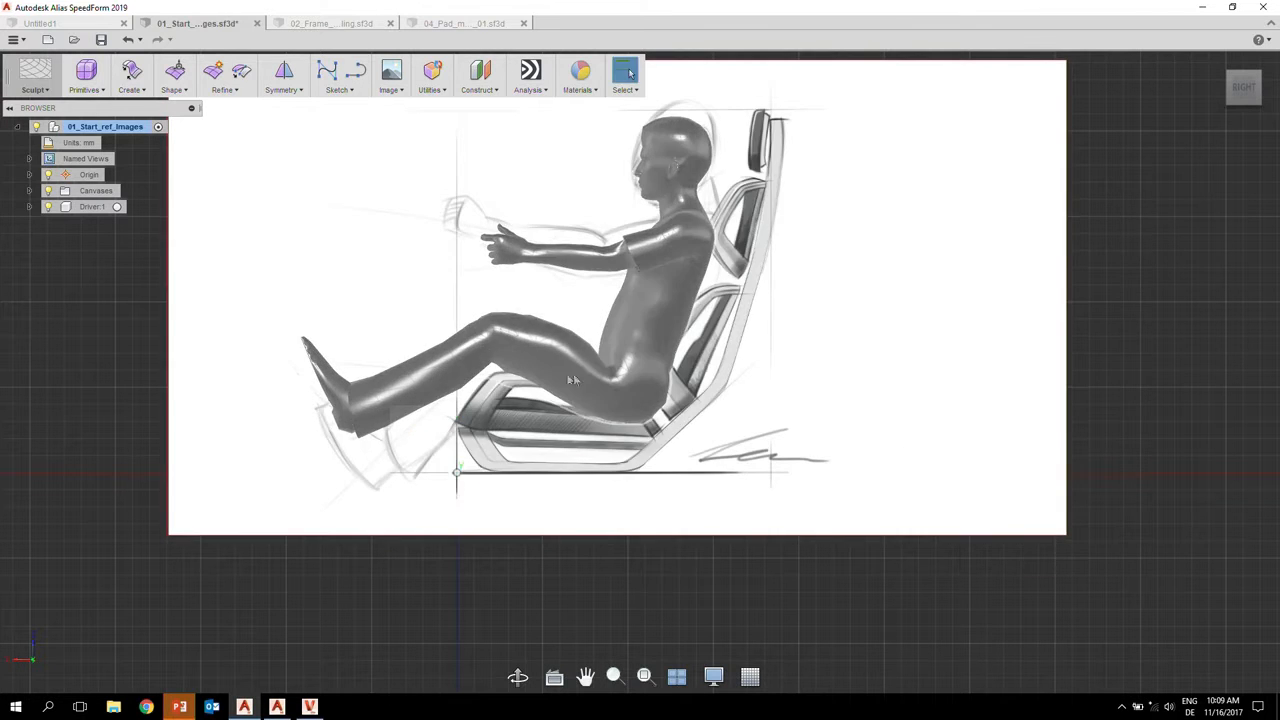
# - Switch to the 02_Frame_modelling document and hide the Frame_Bottom_v2 body
pyautogui.keyDown('shift'); pyautogui.moveTo(573, 373); pyautogui.dragTo(668, 462, button='middle'); pyautogui.keyUp('shift')
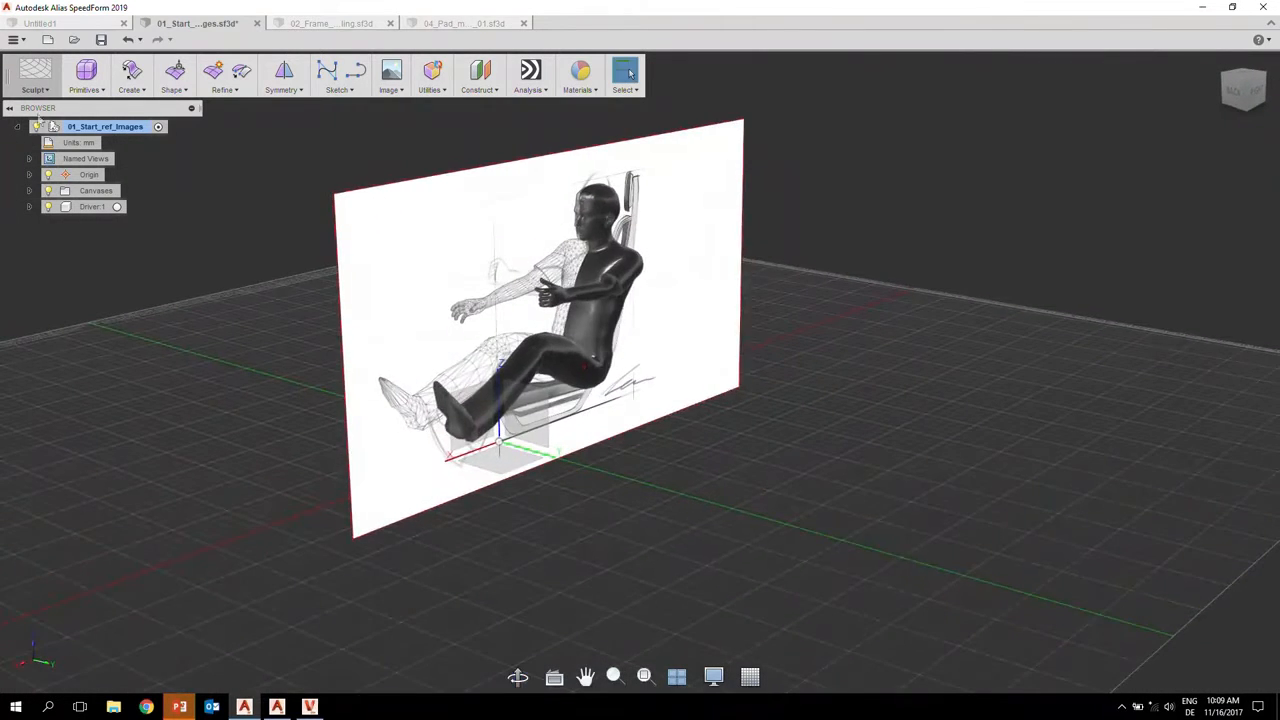
pyautogui.click(310, 24)
pyautogui.click(370, 288)
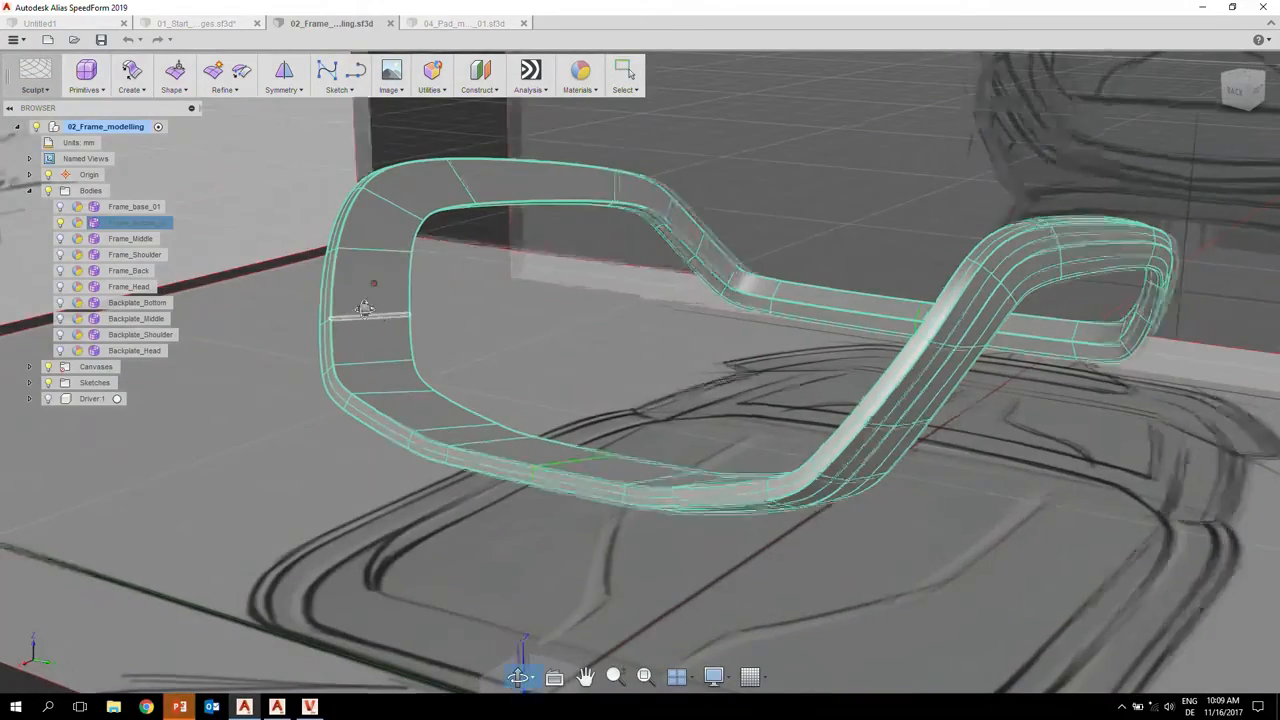
pyautogui.keyDown('shift'); pyautogui.moveTo(370, 288); pyautogui.dragTo(343, 283, button='middle'); pyautogui.keyUp('shift')
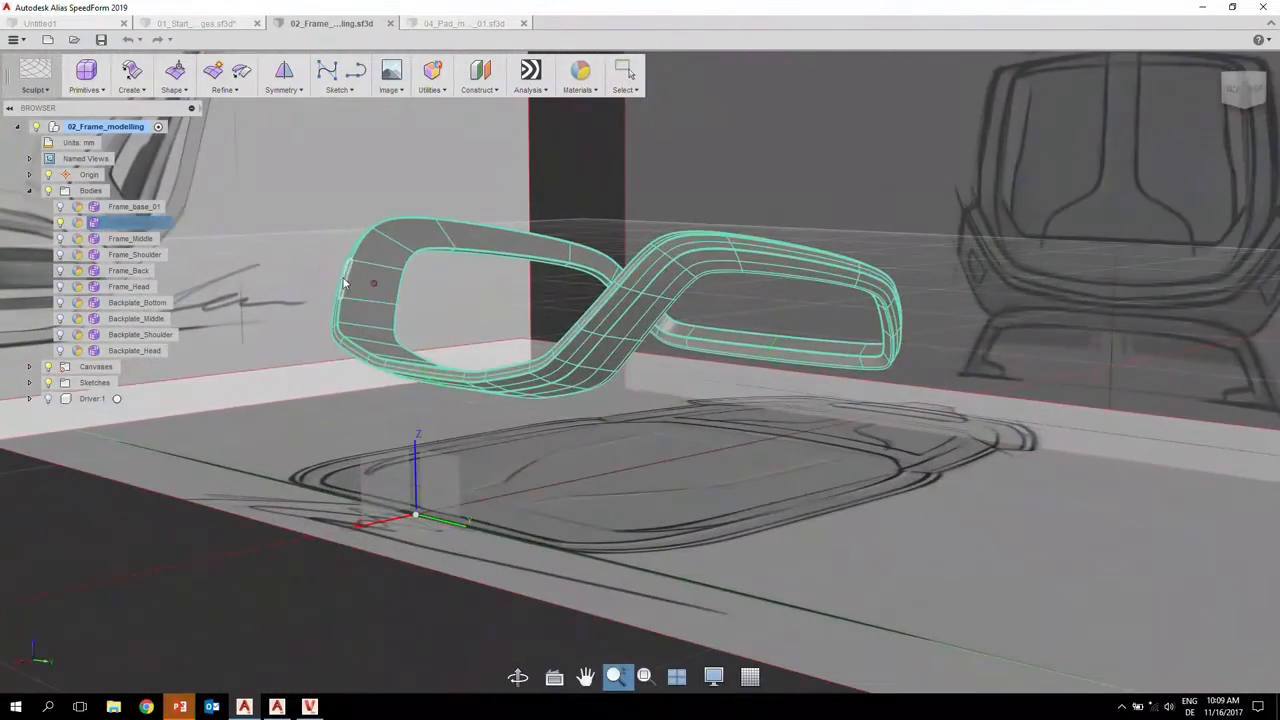
pyautogui.click(61, 225)
# - Start a line sketch on the vertical side plane through the origin, over the side-view seat canvas
pyautogui.moveTo(415, 358)
pyautogui.keyDown('shift'); pyautogui.mouseDown(button='middle')
pyautogui.moveTo(418, 389)
pyautogui.moveTo(474, 382)
pyautogui.moveTo(540, 428)
pyautogui.mouseUp(button='middle'); pyautogui.keyUp('shift')
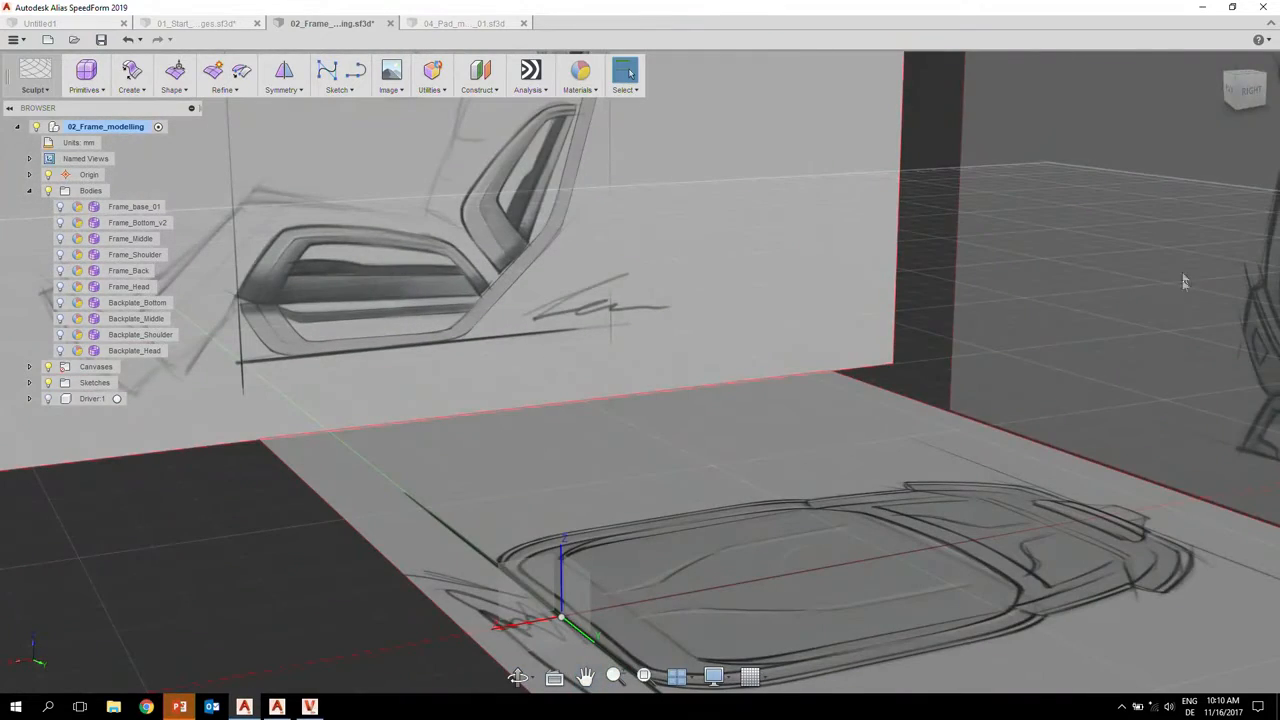
pyautogui.click(1251, 92)
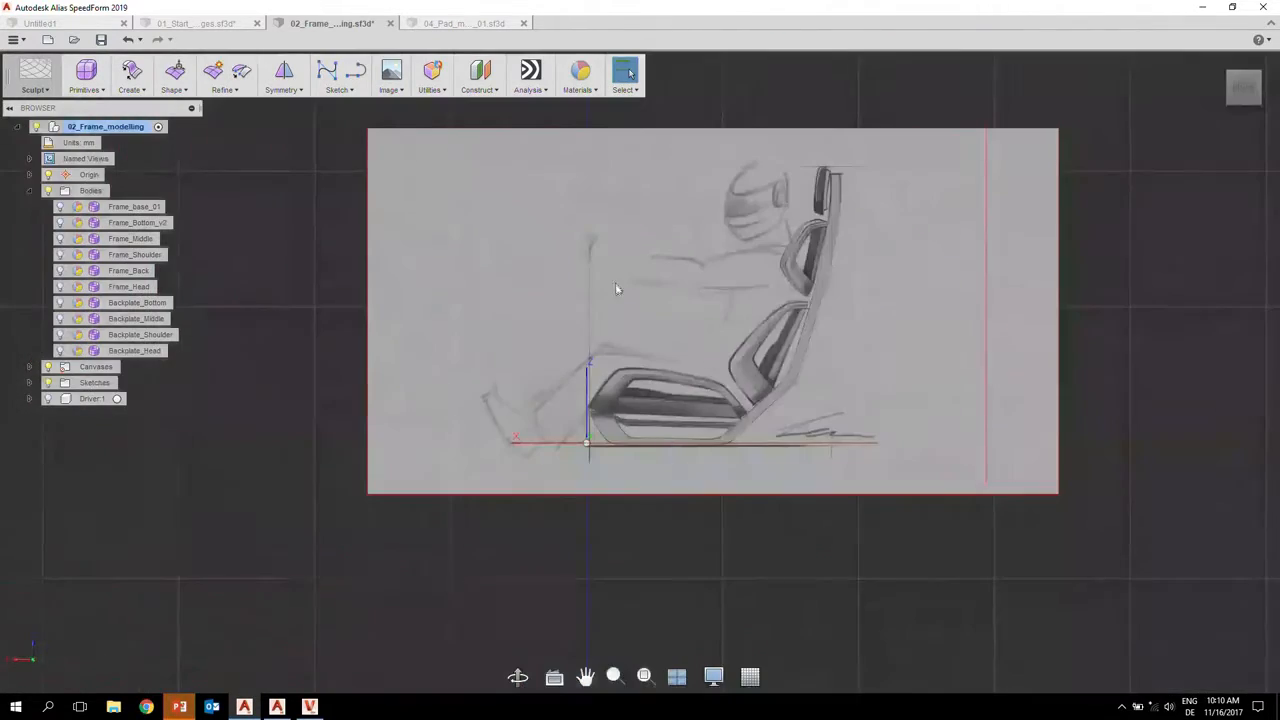
pyautogui.scroll(5, 634, 378)
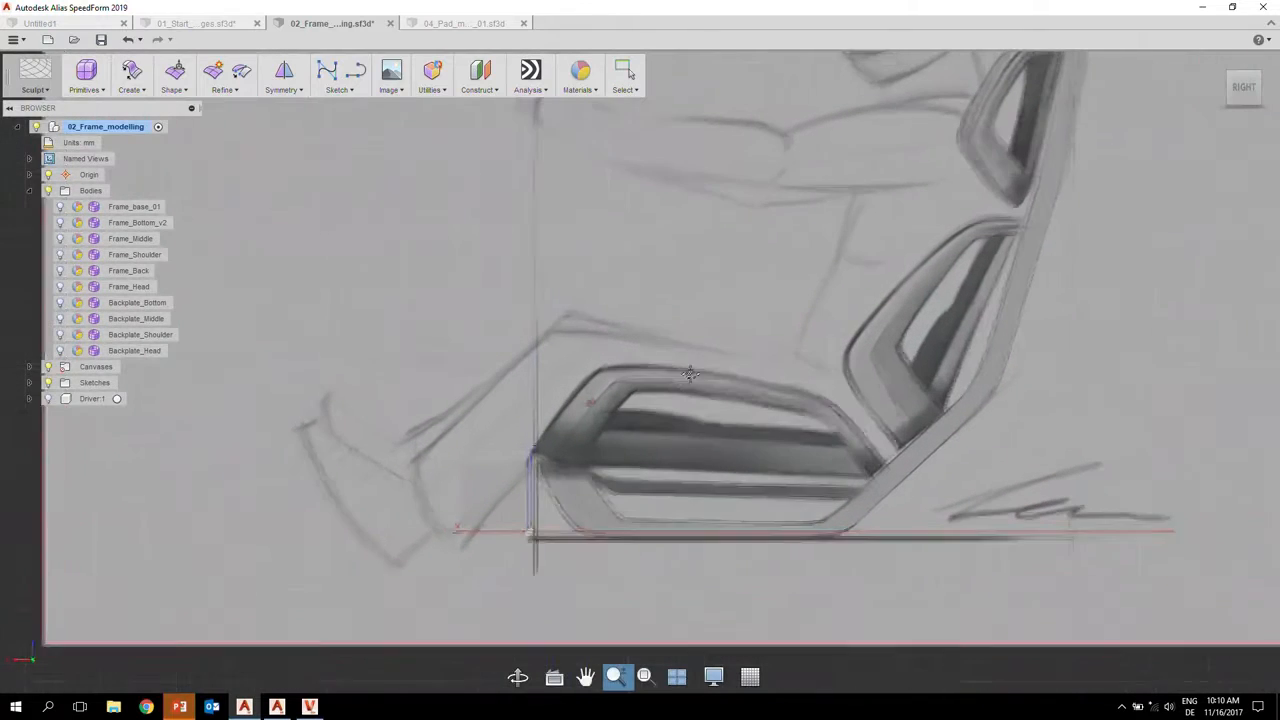
pyautogui.click(324, 93)
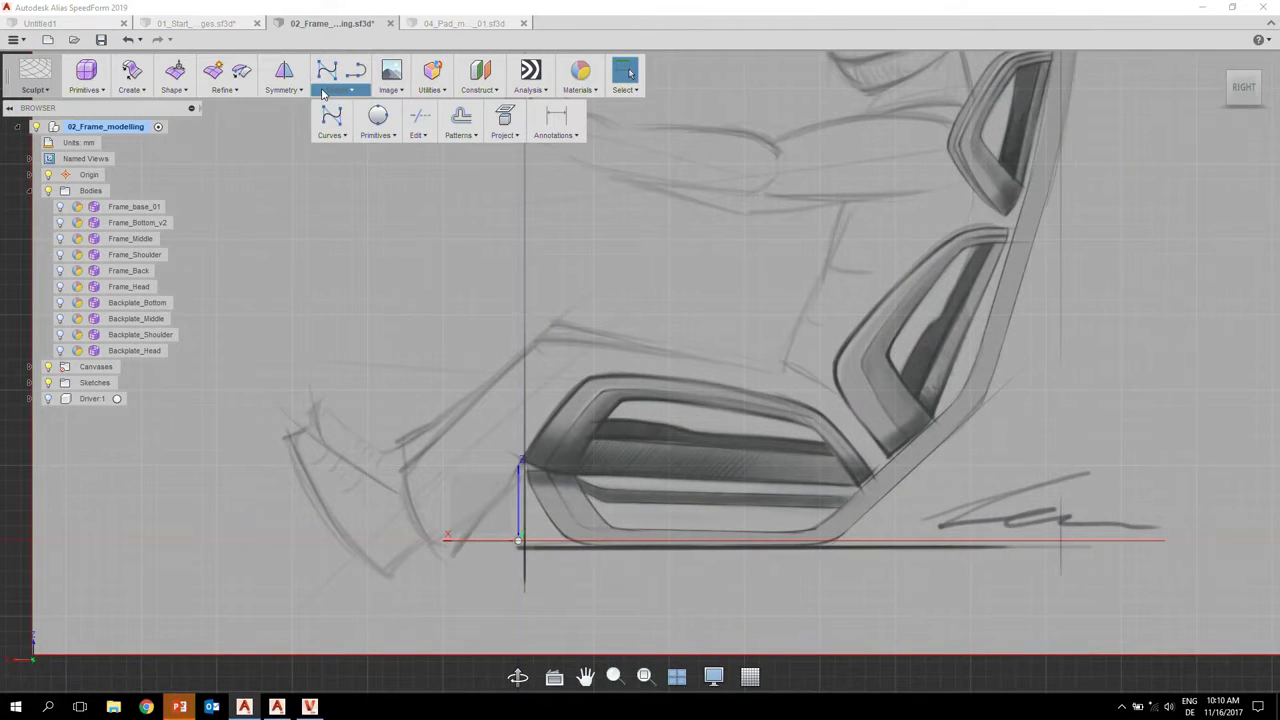
pyautogui.click(336, 137)
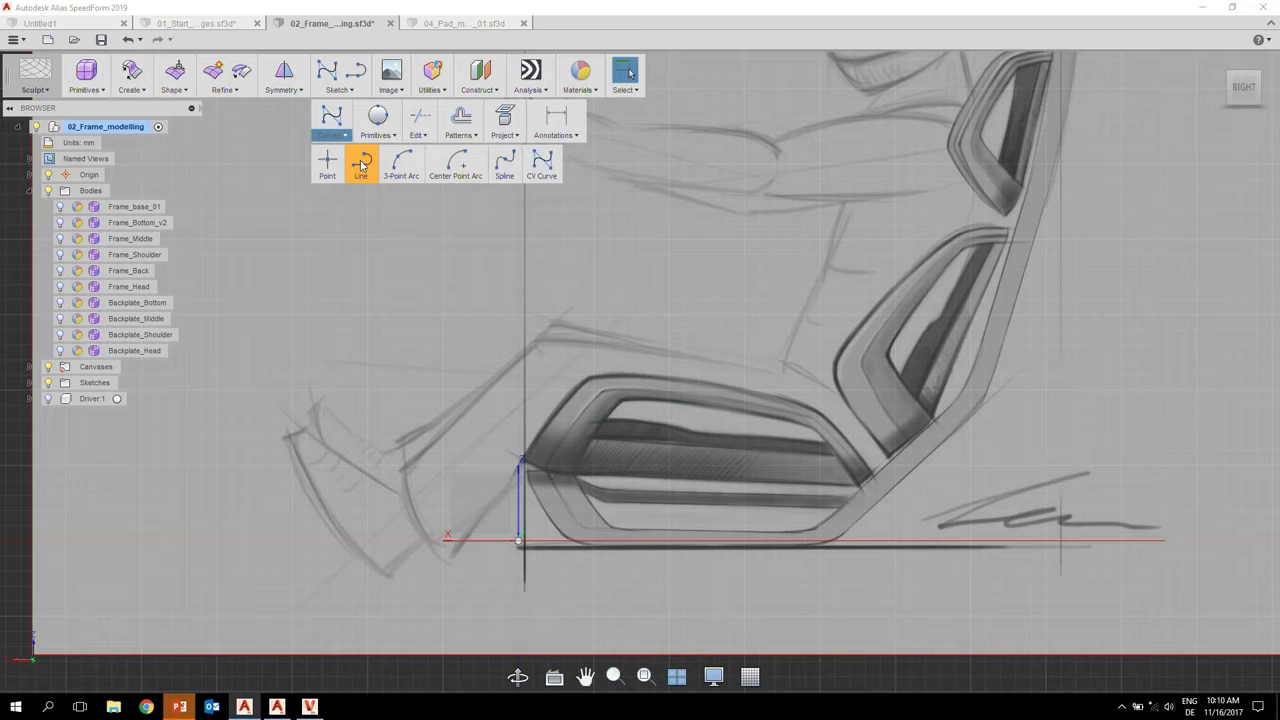
pyautogui.click(362, 165)
pyautogui.moveTo(545, 439); pyautogui.dragTo(507, 312, button='middle')
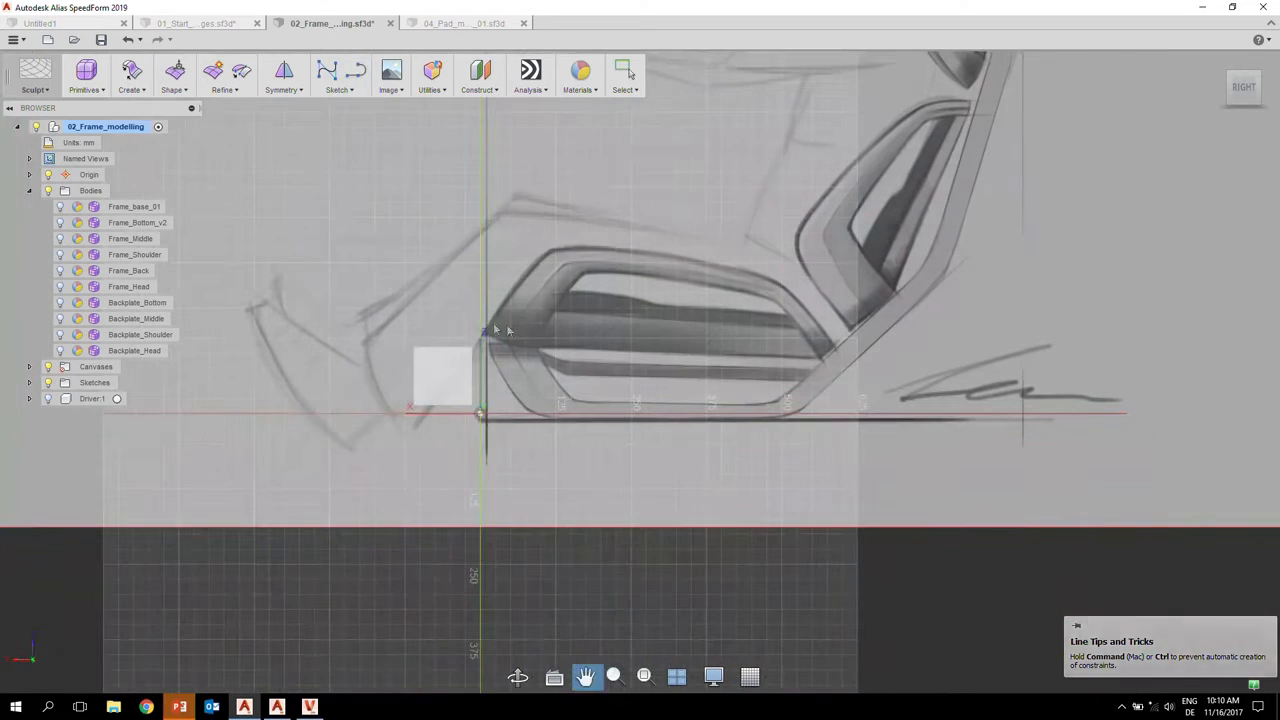
pyautogui.click(451, 376)
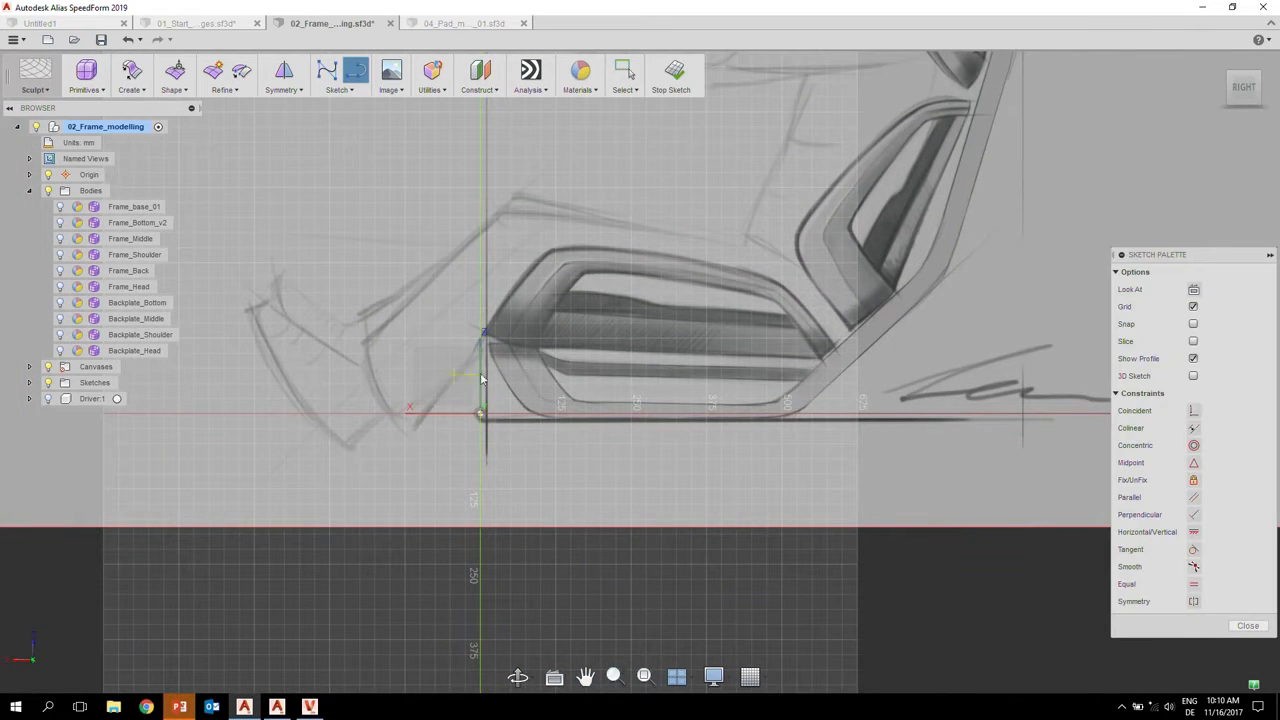
# - Trace the lower frame line with three connected segments from the front tip to the rear upturn, the first about 84 mm, and finish the sketch
pyautogui.scroll(5, 516, 352)
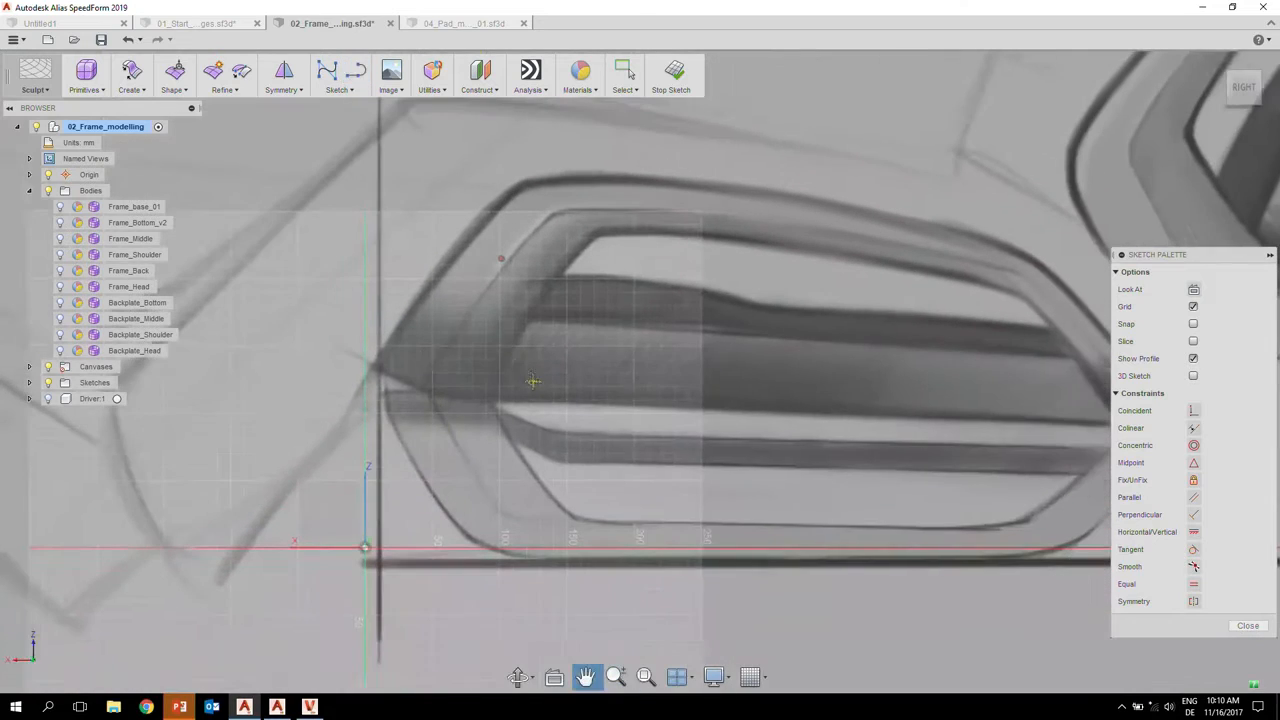
pyautogui.click(376, 366)
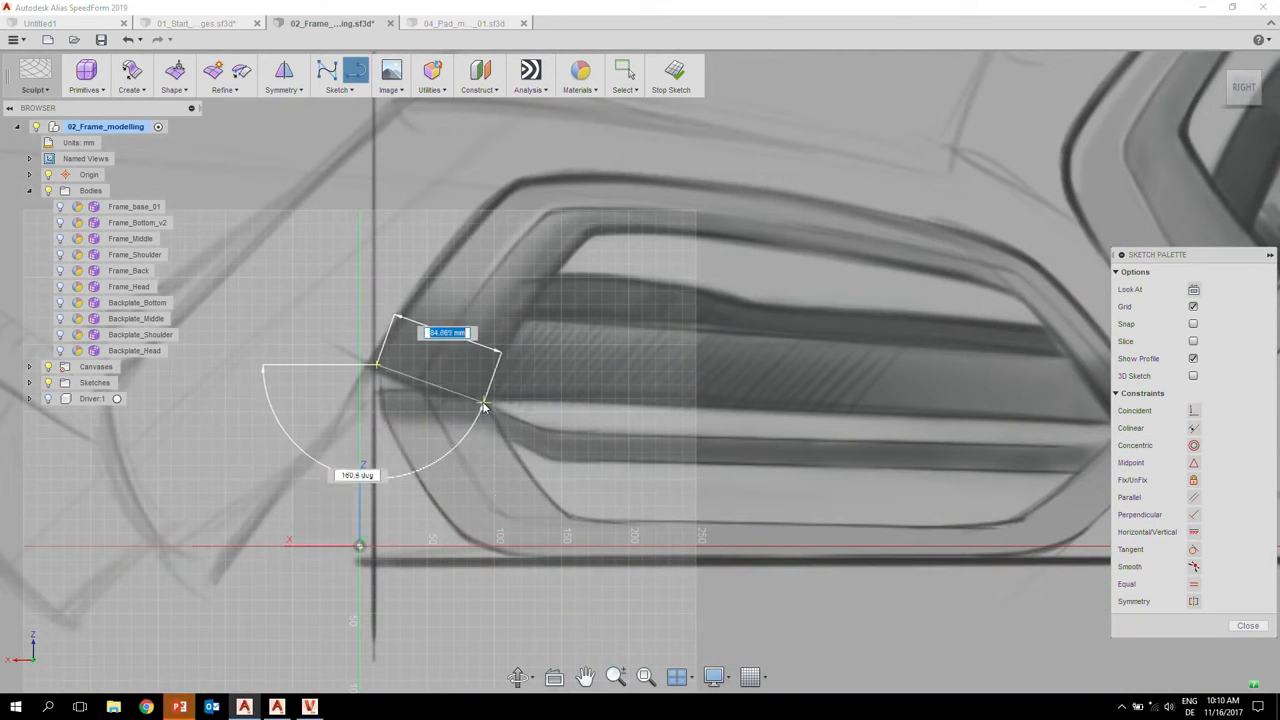
pyautogui.scroll(3, 900, 395)
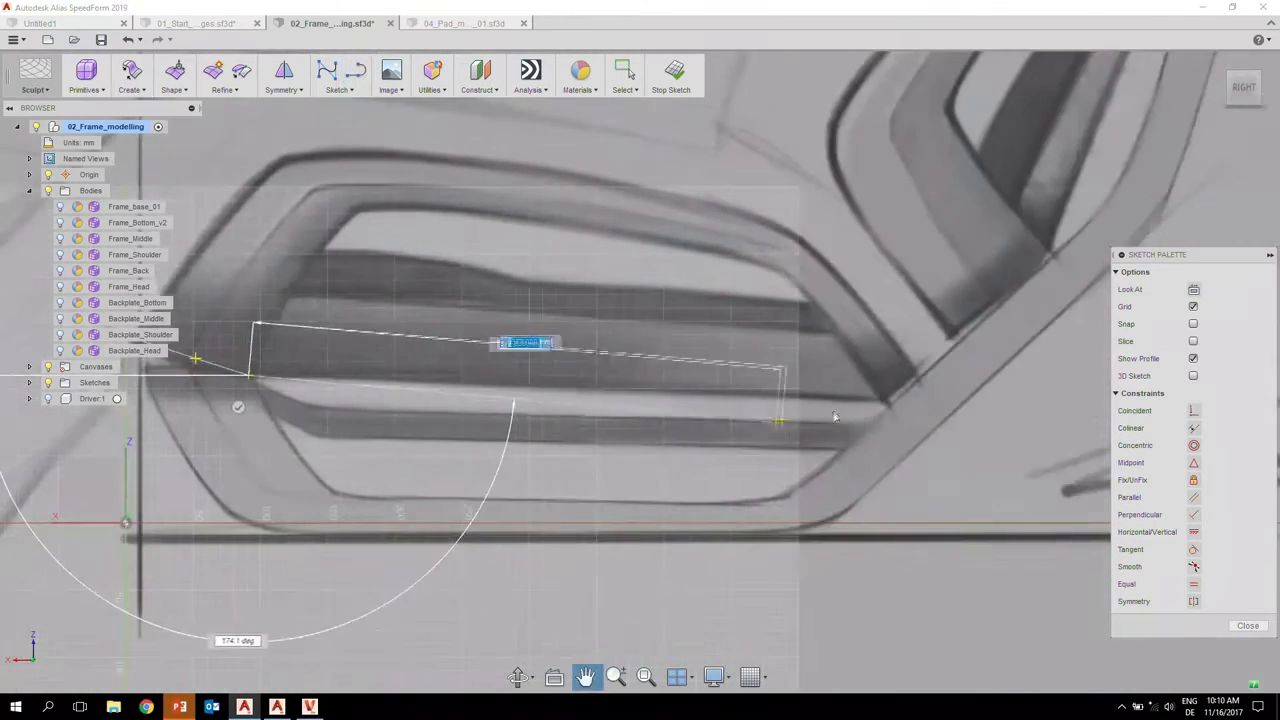
pyautogui.click(880, 401)
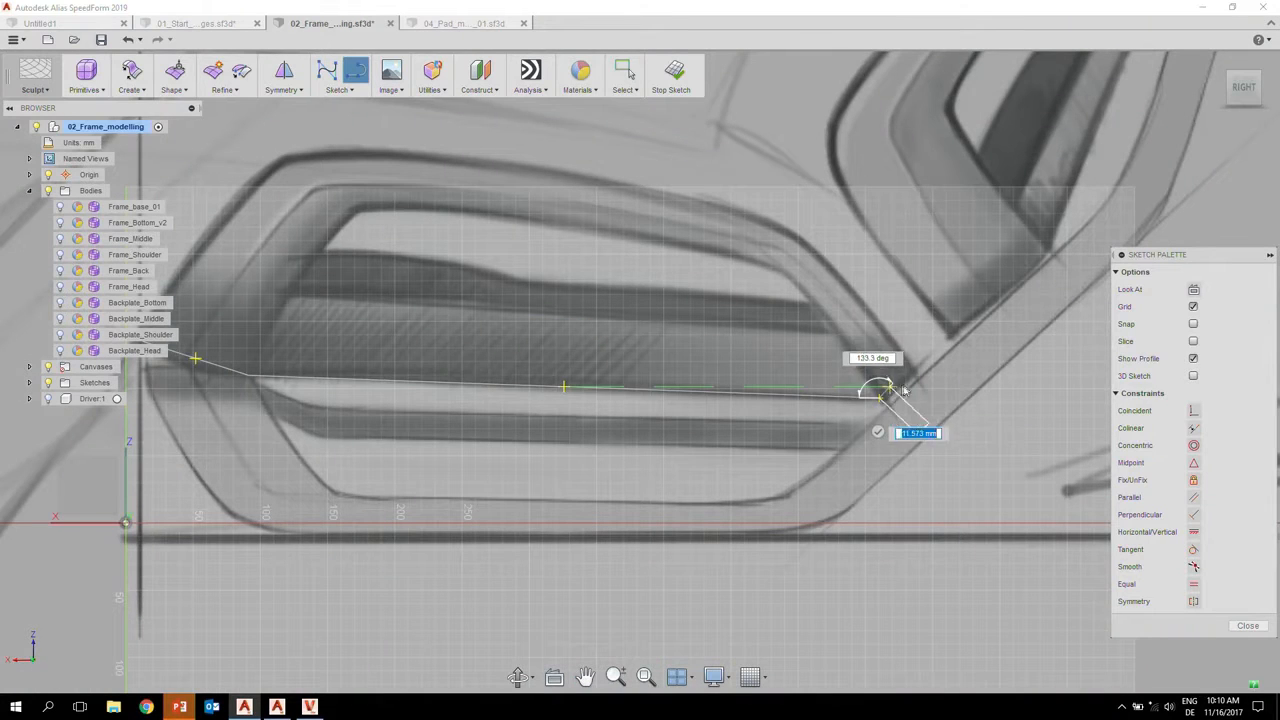
pyautogui.click(915, 375)
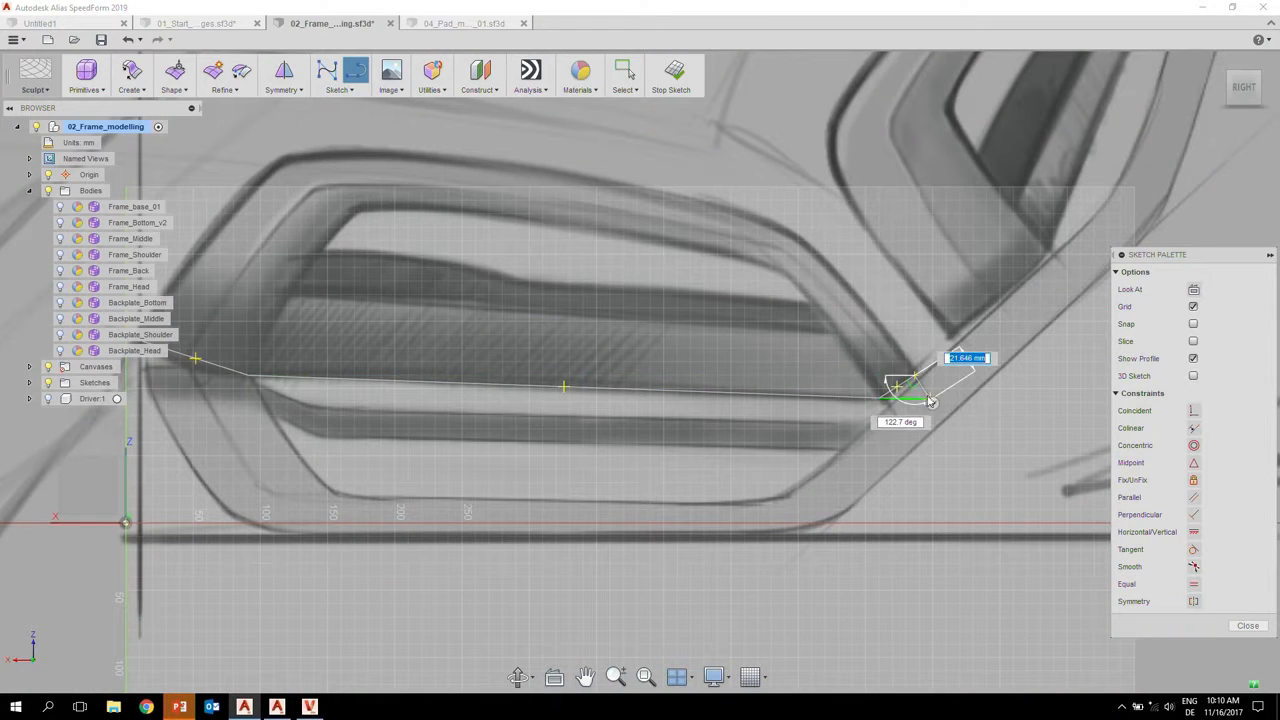
pyautogui.moveTo(508, 323)
pyautogui.keyDown('shift'); pyautogui.mouseDown(button='middle')
pyautogui.moveTo(451, 374)
pyautogui.moveTo(654, 429)
pyautogui.moveTo(605, 434)
pyautogui.mouseUp(button='middle'); pyautogui.keyUp('shift')
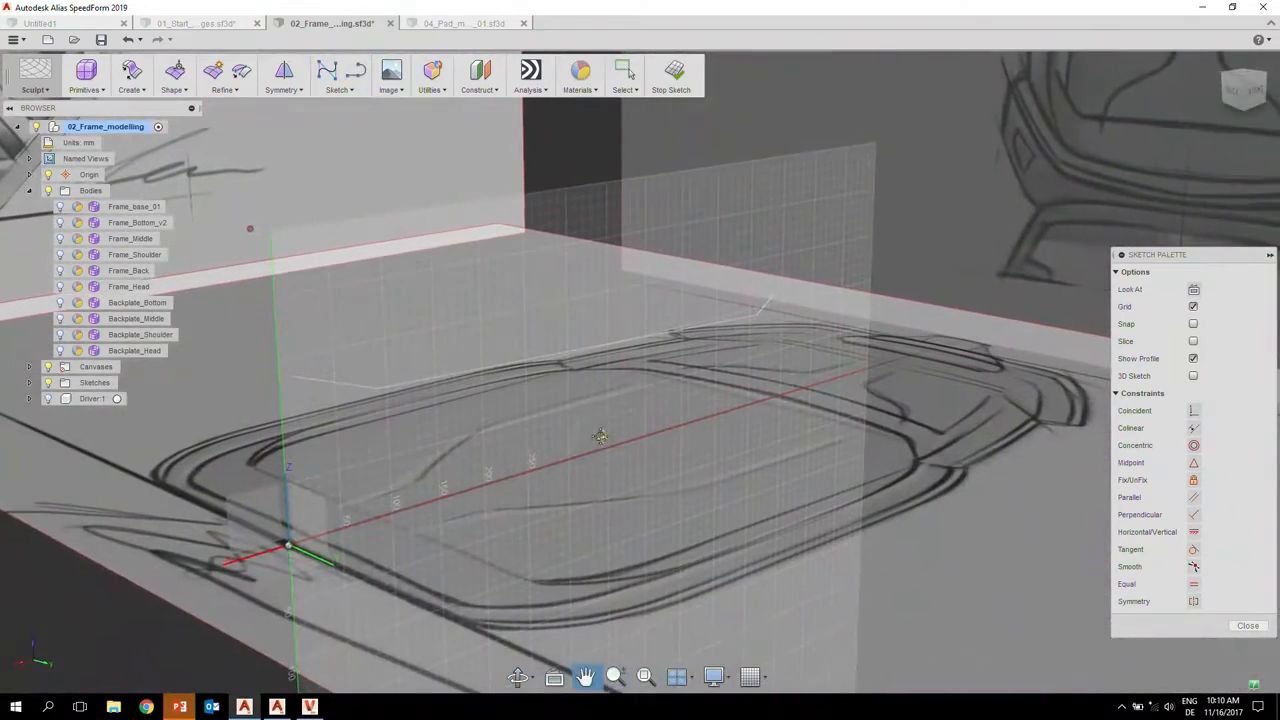
pyautogui.click(178, 88)
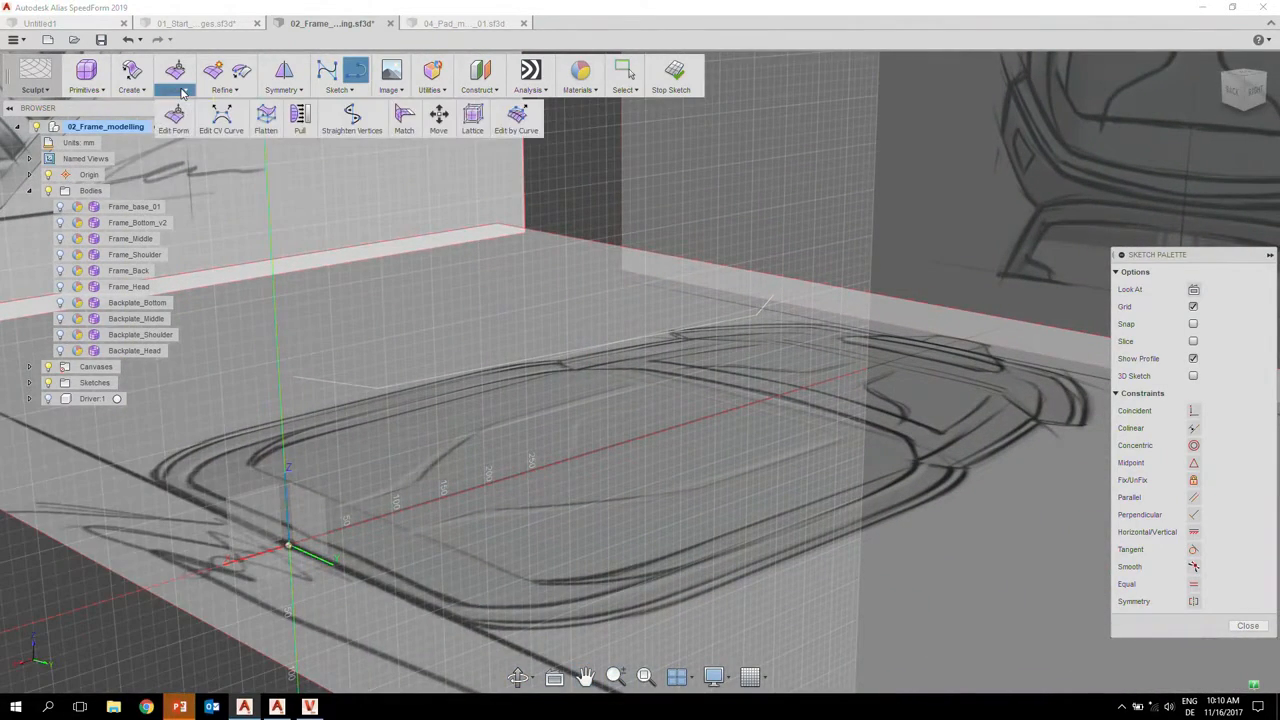
pyautogui.moveTo(144, 92)
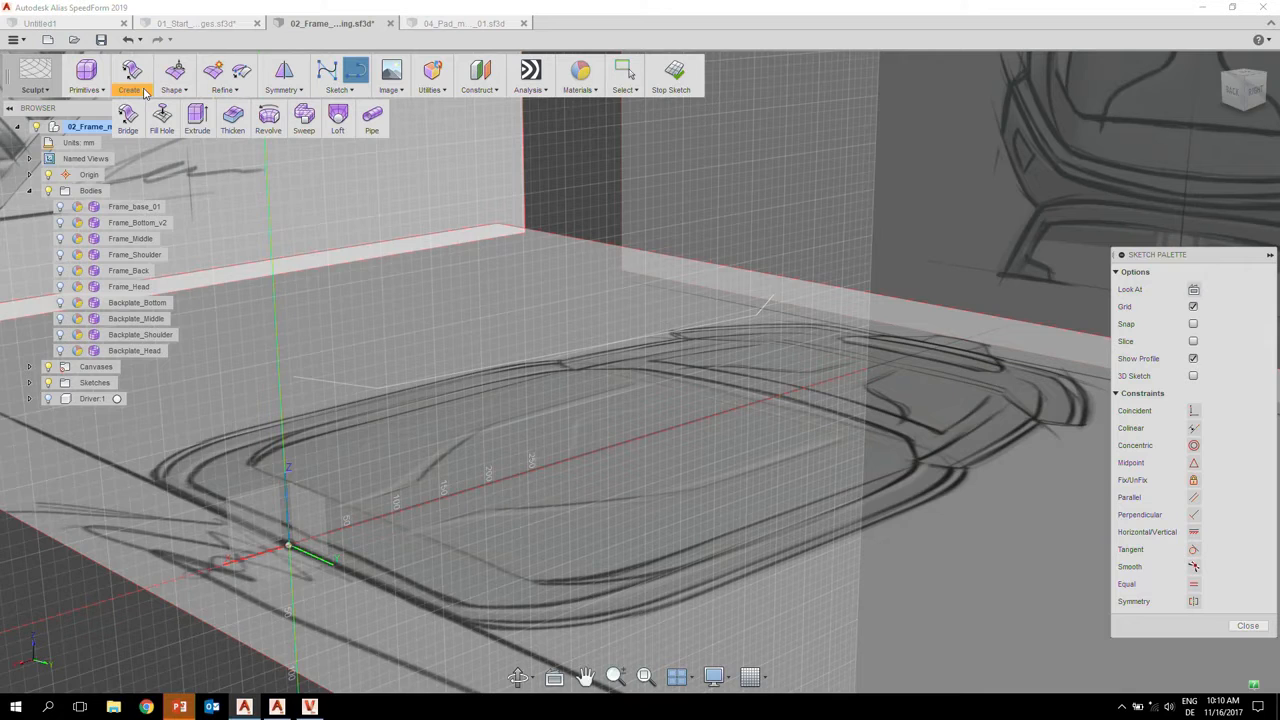
pyautogui.click(480, 89)
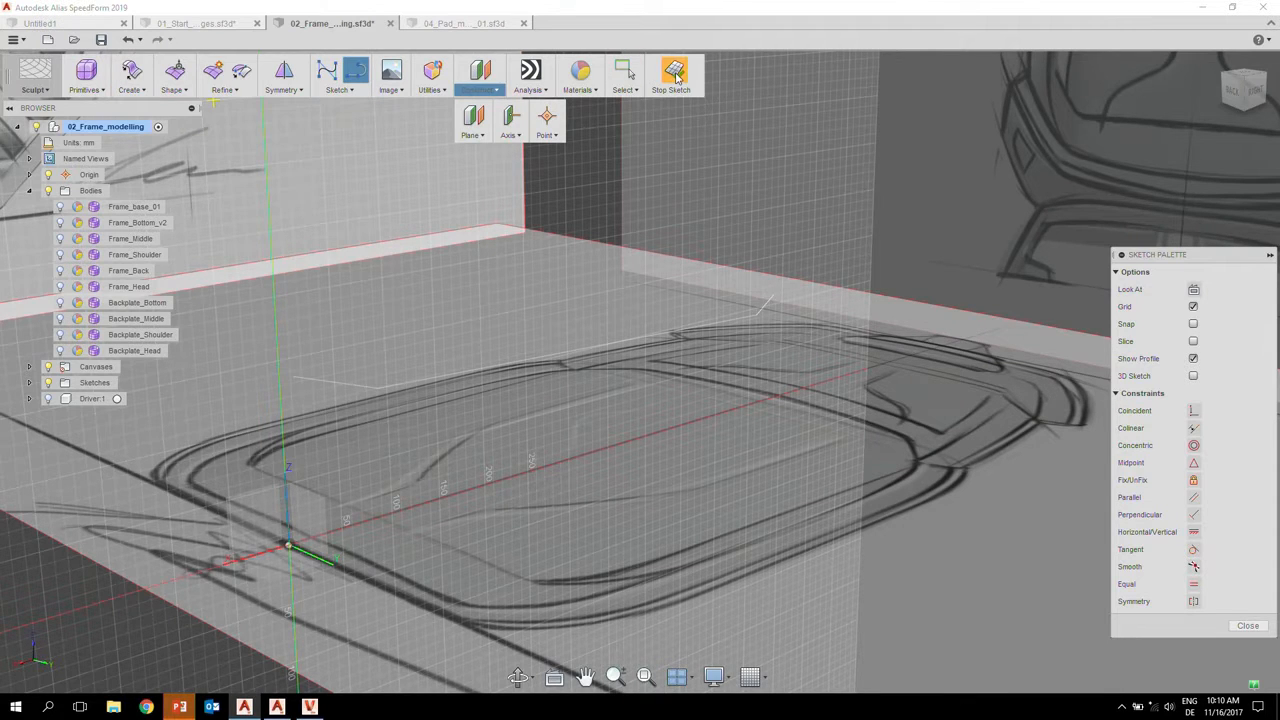
pyautogui.click(676, 72)
# - Extrude the sketched line chain sideways about 183 mm as a new body with three front faces
pyautogui.moveTo(130, 92)
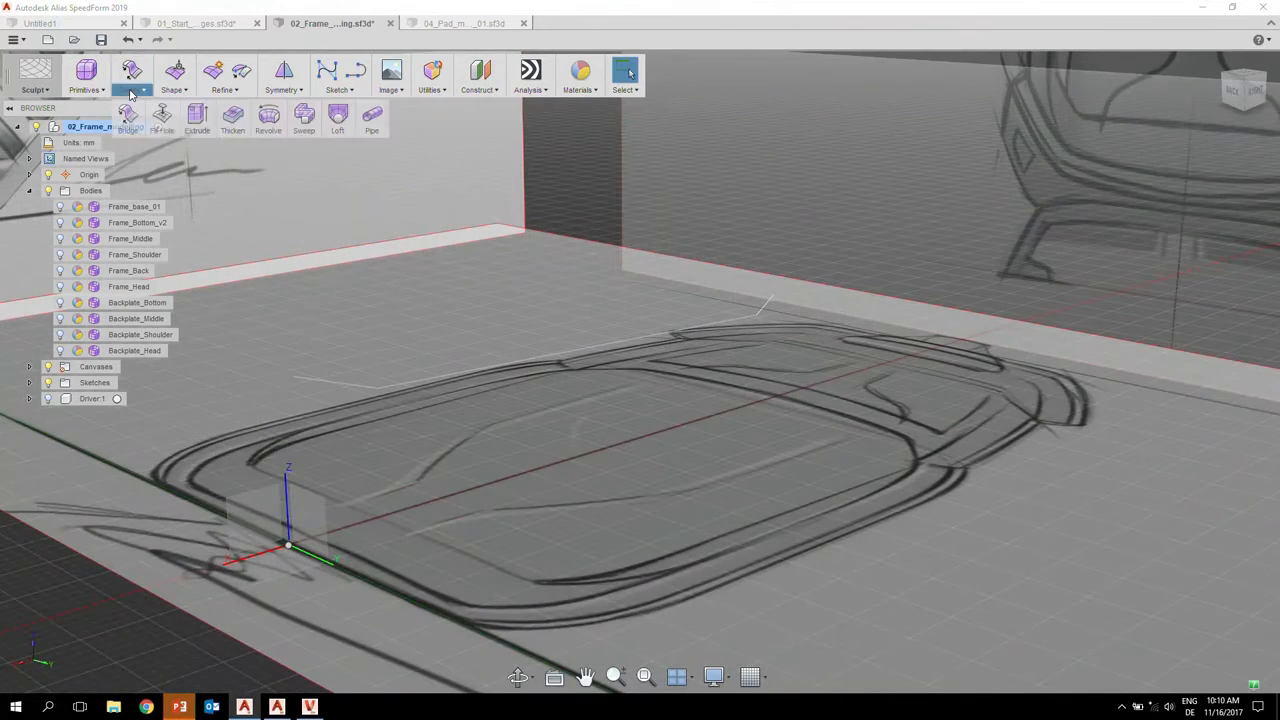
pyautogui.click(198, 117)
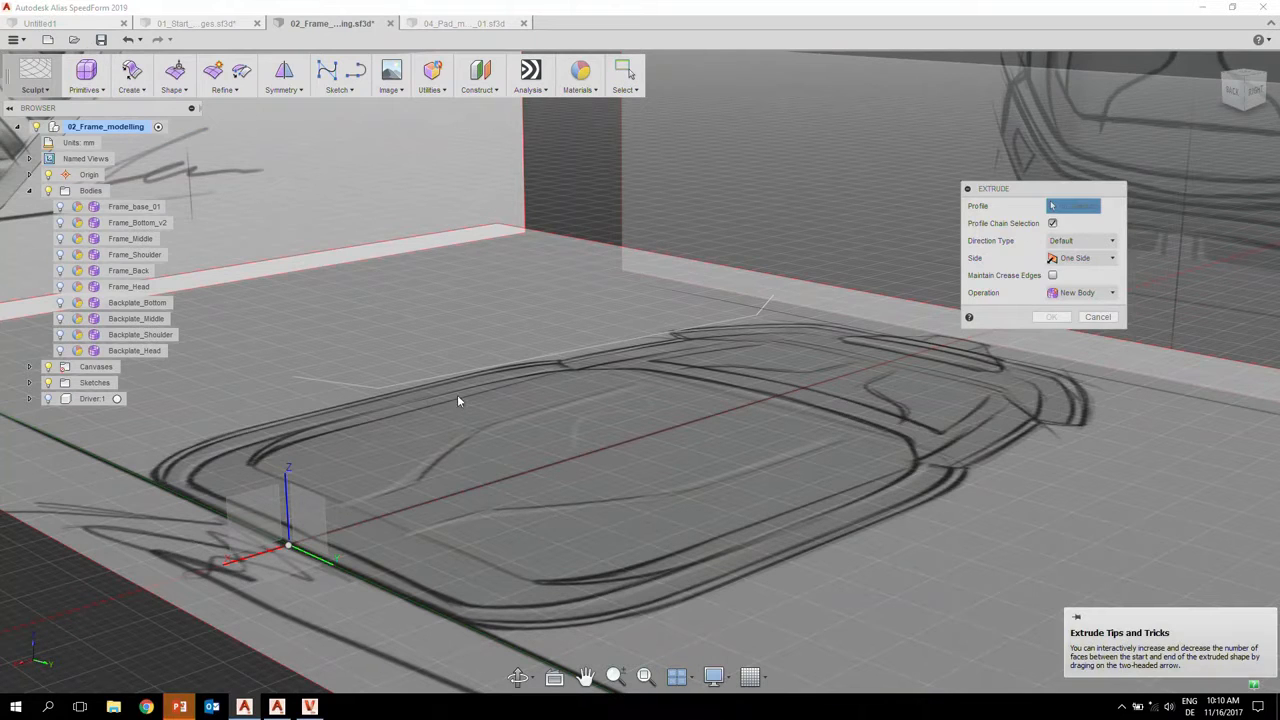
pyautogui.click(440, 383)
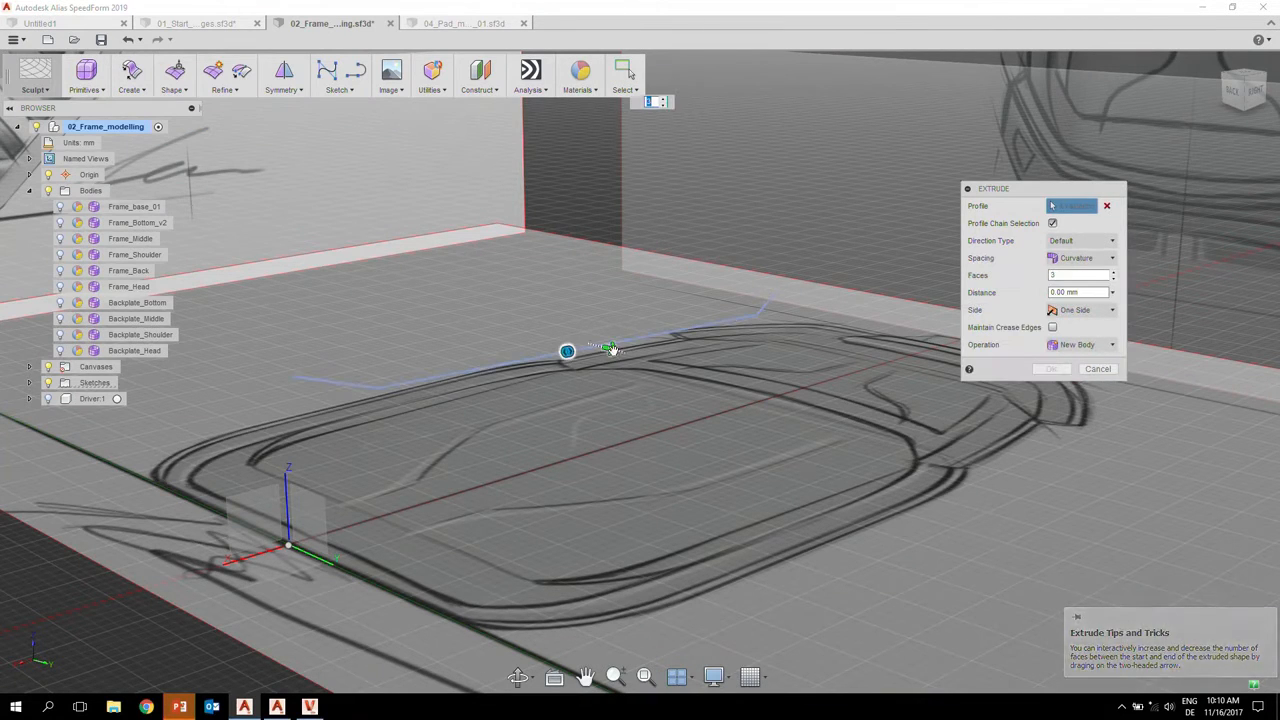
pyautogui.moveTo(611, 347)
pyautogui.mouseDown()
pyautogui.moveTo(684, 386)
pyautogui.moveTo(764, 388)
pyautogui.mouseUp()
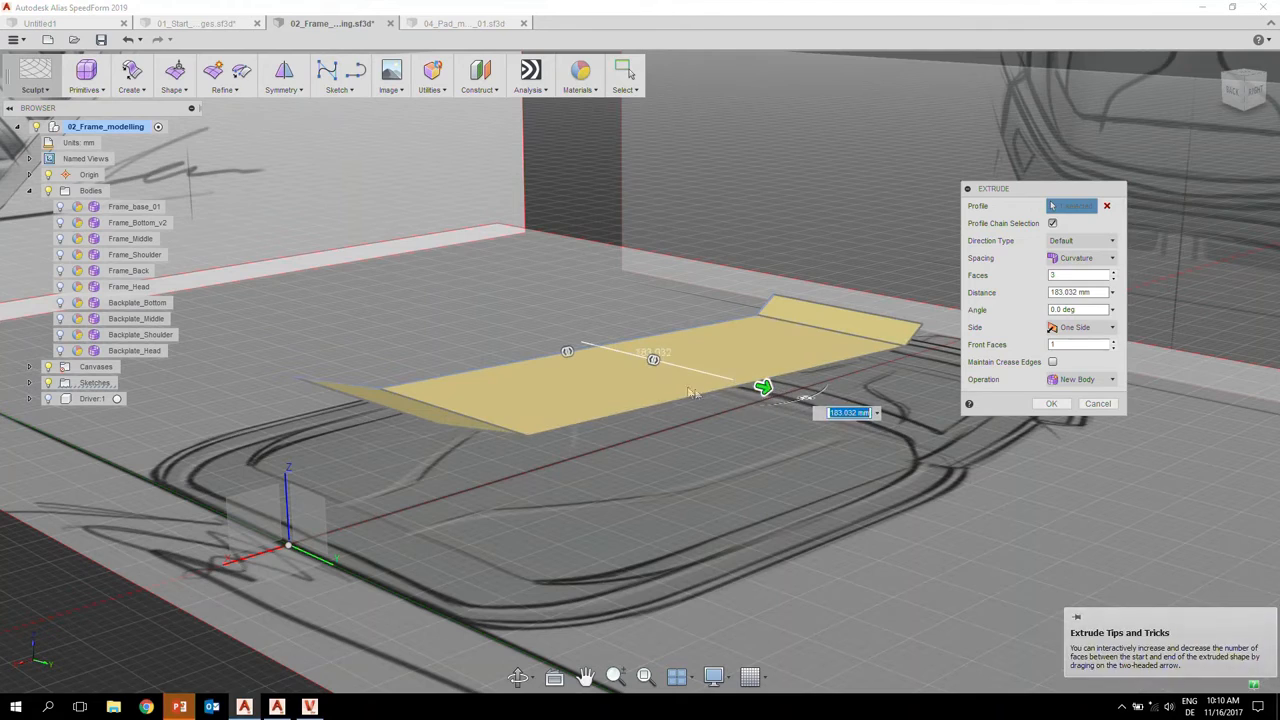
pyautogui.keyDown('shift'); pyautogui.moveTo(589, 378); pyautogui.dragTo(643, 429, button='middle'); pyautogui.keyUp('shift')
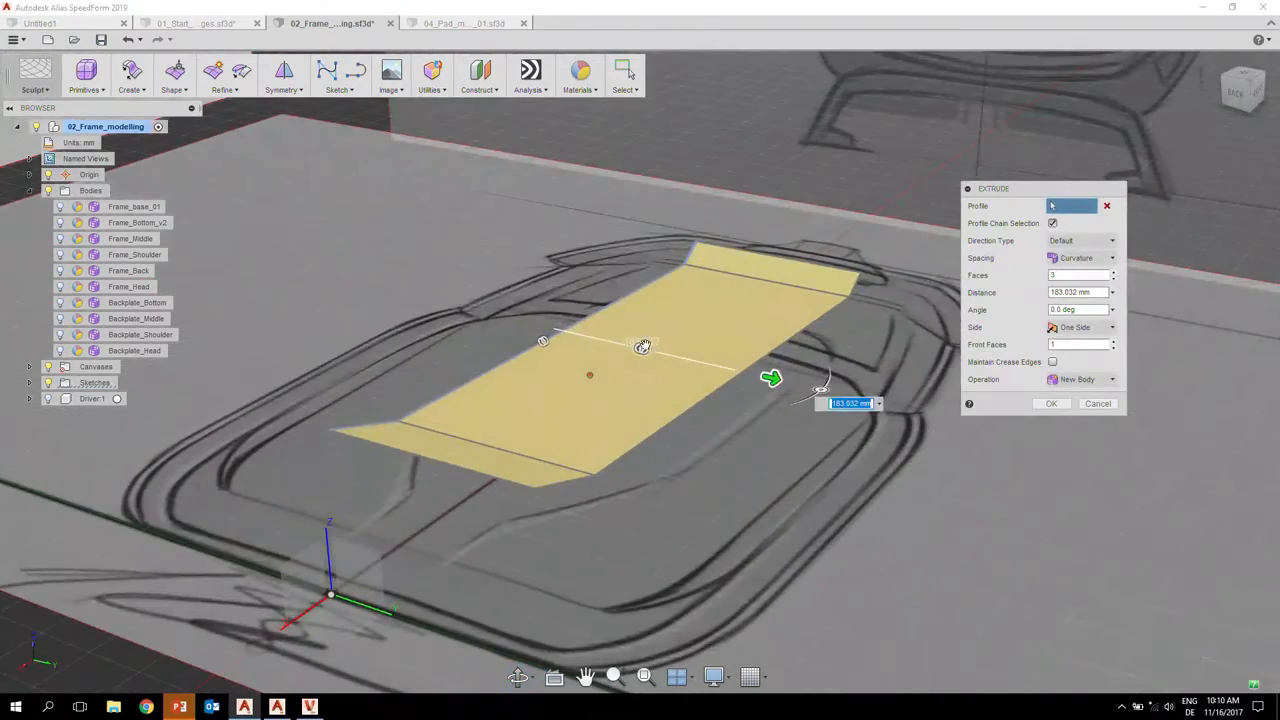
pyautogui.moveTo(641, 347); pyautogui.dragTo(610, 340)
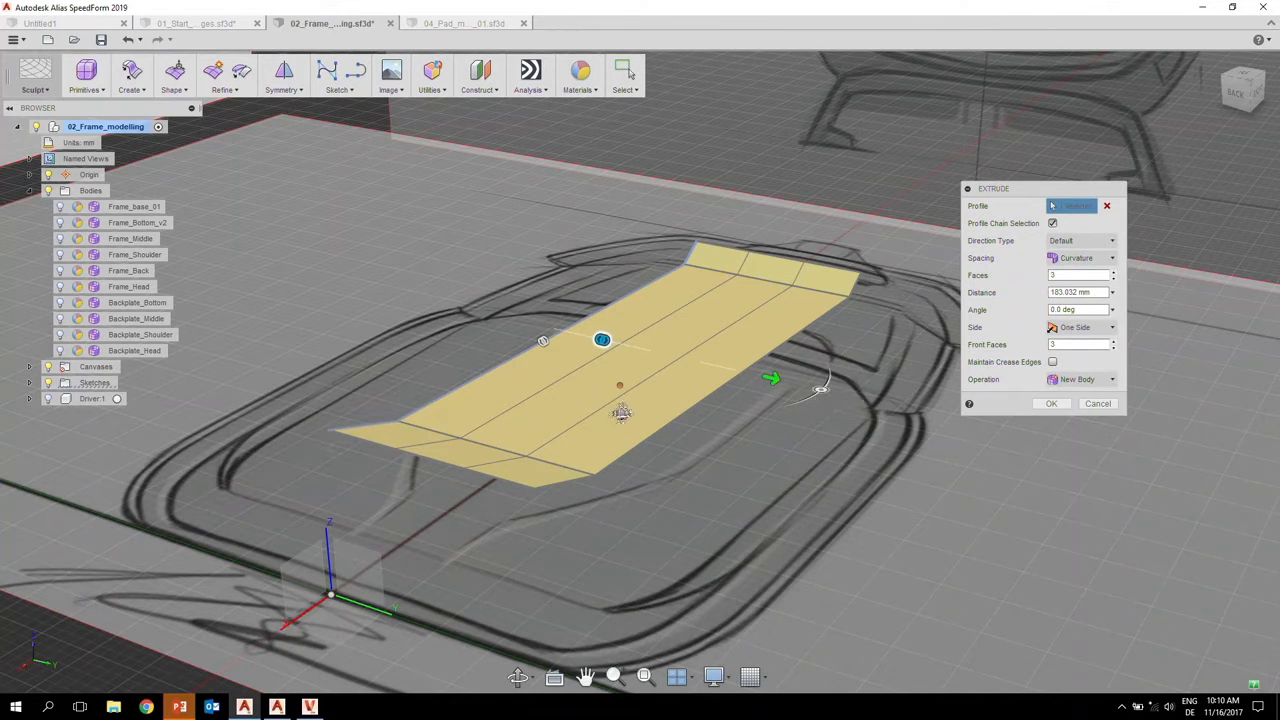
pyautogui.keyDown('alt'); pyautogui.keyDown('shift'); pyautogui.moveTo(620, 414); pyautogui.dragTo(597, 417); pyautogui.keyUp('shift'); pyautogui.keyUp('alt')
pyautogui.keyDown('alt'); pyautogui.keyDown('shift'); pyautogui.moveTo(597, 417); pyautogui.dragTo(614, 423, button='right'); pyautogui.keyUp('shift'); pyautogui.keyUp('alt')
pyautogui.keyDown('alt'); pyautogui.keyDown('shift'); pyautogui.moveTo(614, 423); pyautogui.dragTo(599, 424, button='middle'); pyautogui.keyUp('shift'); pyautogui.keyUp('alt')
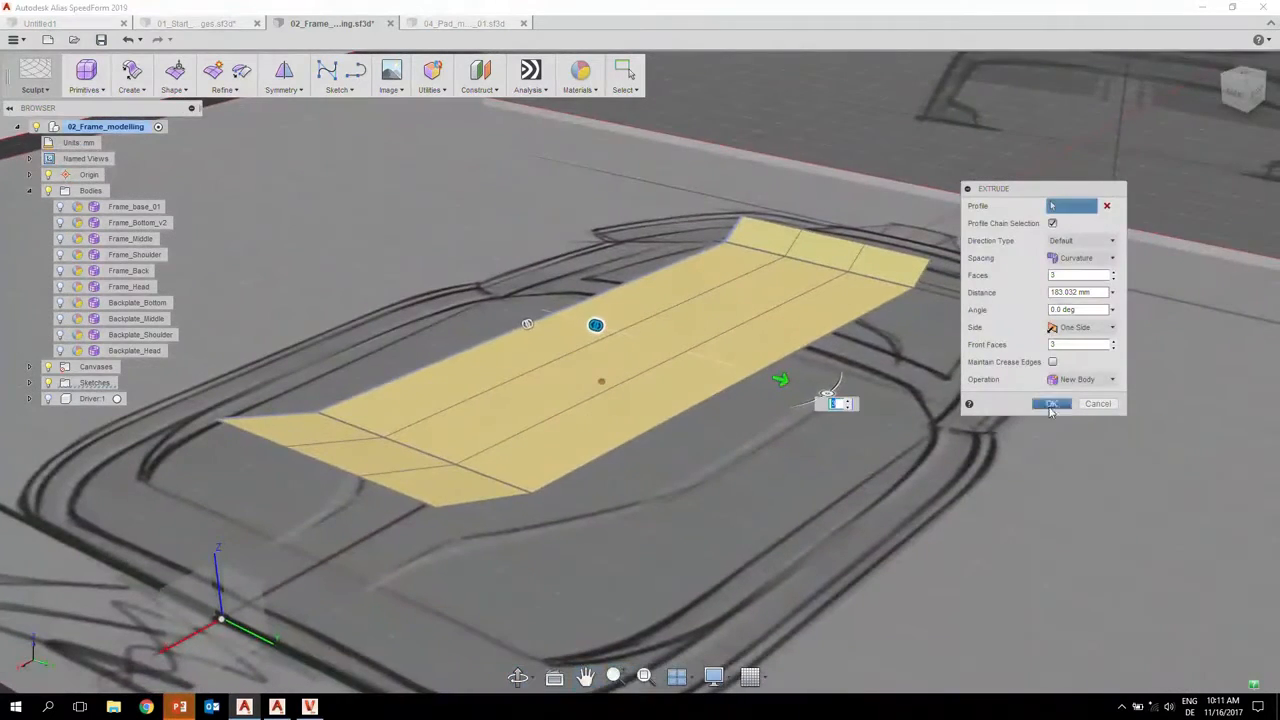
# - Widen the extrusion to about 223 mm against the top-view seat sketch and apply it
pyautogui.keyDown('alt'); pyautogui.keyDown('shift'); pyautogui.moveTo(737, 416); pyautogui.dragTo(868, 508); pyautogui.keyUp('shift'); pyautogui.keyUp('alt')
pyautogui.keyDown('alt'); pyautogui.keyDown('shift'); pyautogui.moveTo(745, 290); pyautogui.dragTo(778, 332); pyautogui.keyUp('shift'); pyautogui.keyUp('alt')
pyautogui.keyDown('alt'); pyautogui.keyDown('shift'); pyautogui.moveTo(778, 332); pyautogui.dragTo(696, 325, button='right'); pyautogui.keyUp('shift'); pyautogui.keyUp('alt')
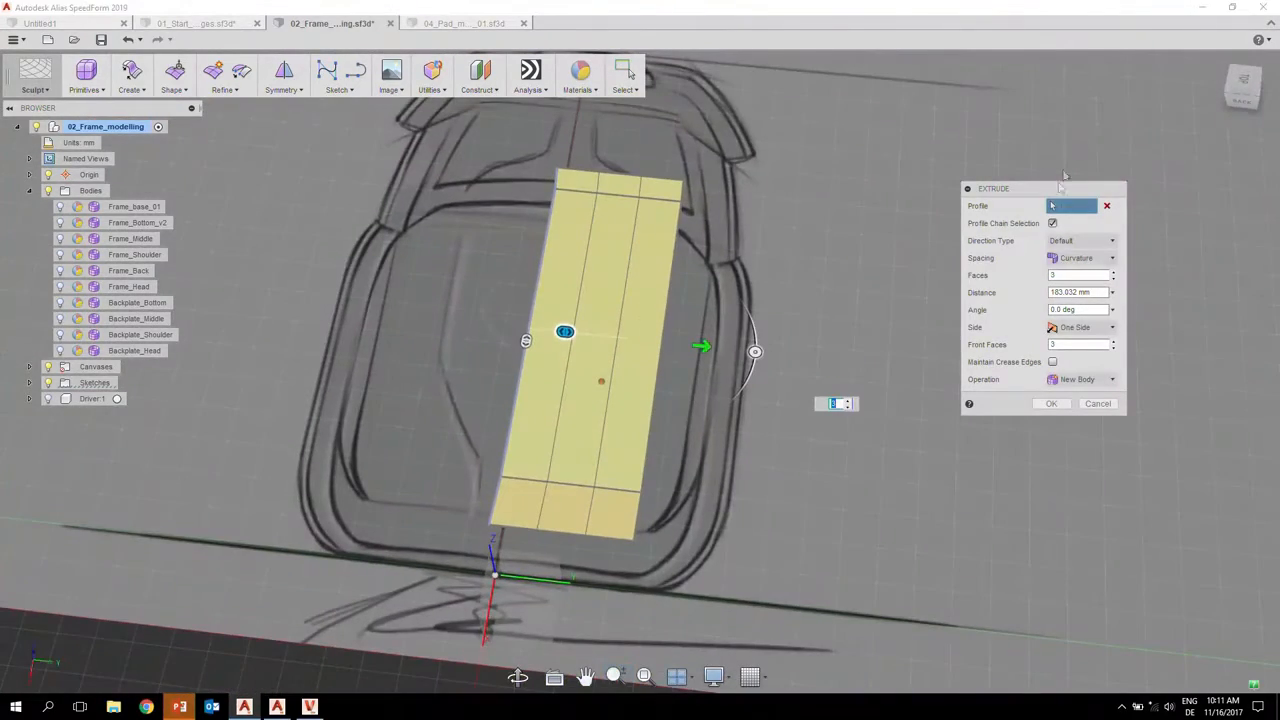
pyautogui.click(1245, 85)
pyautogui.scroll(-3, 694, 320)
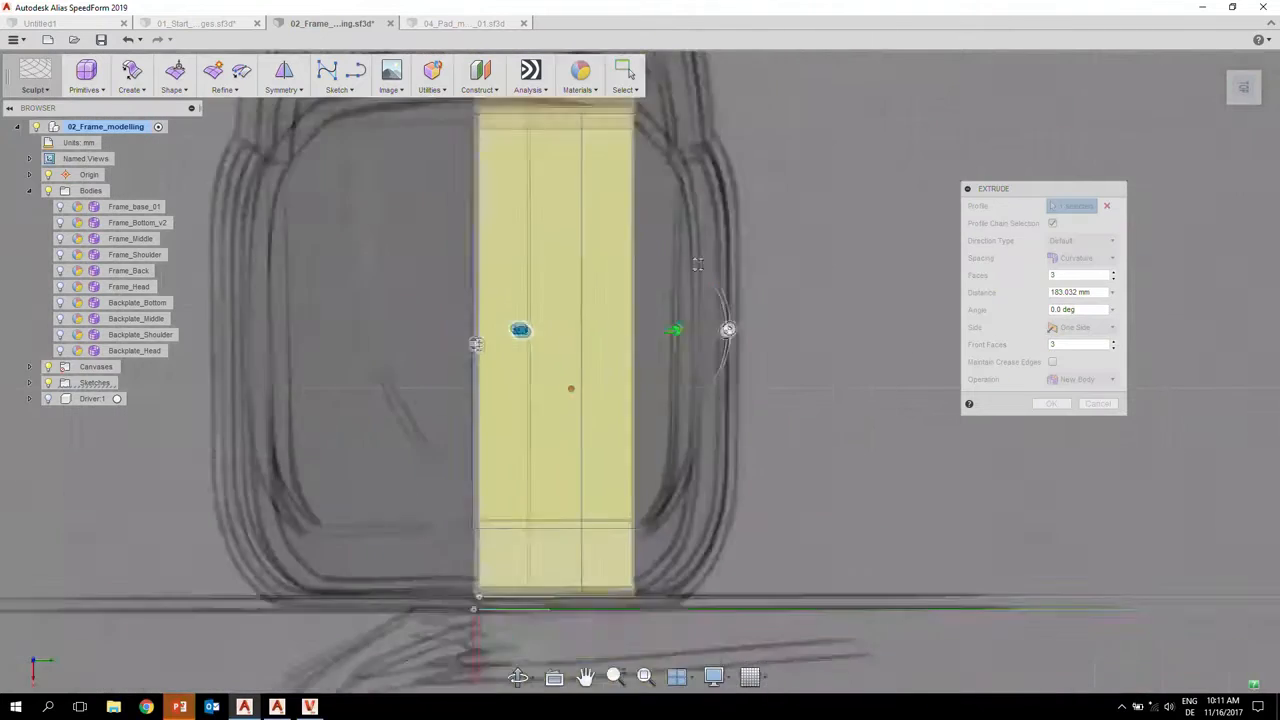
pyautogui.moveTo(657, 346); pyautogui.dragTo(684, 346)
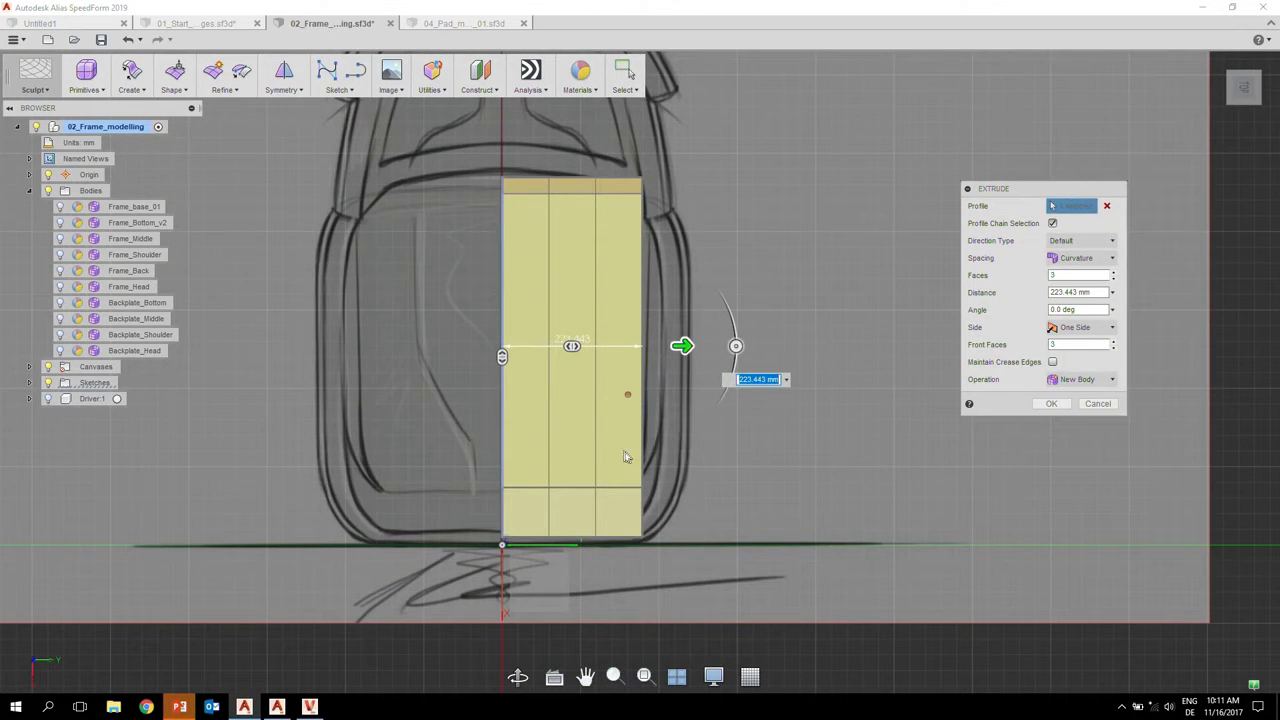
pyautogui.keyDown('alt'); pyautogui.keyDown('shift'); pyautogui.moveTo(628, 456); pyautogui.dragTo(528, 250); pyautogui.keyUp('shift'); pyautogui.keyUp('alt')
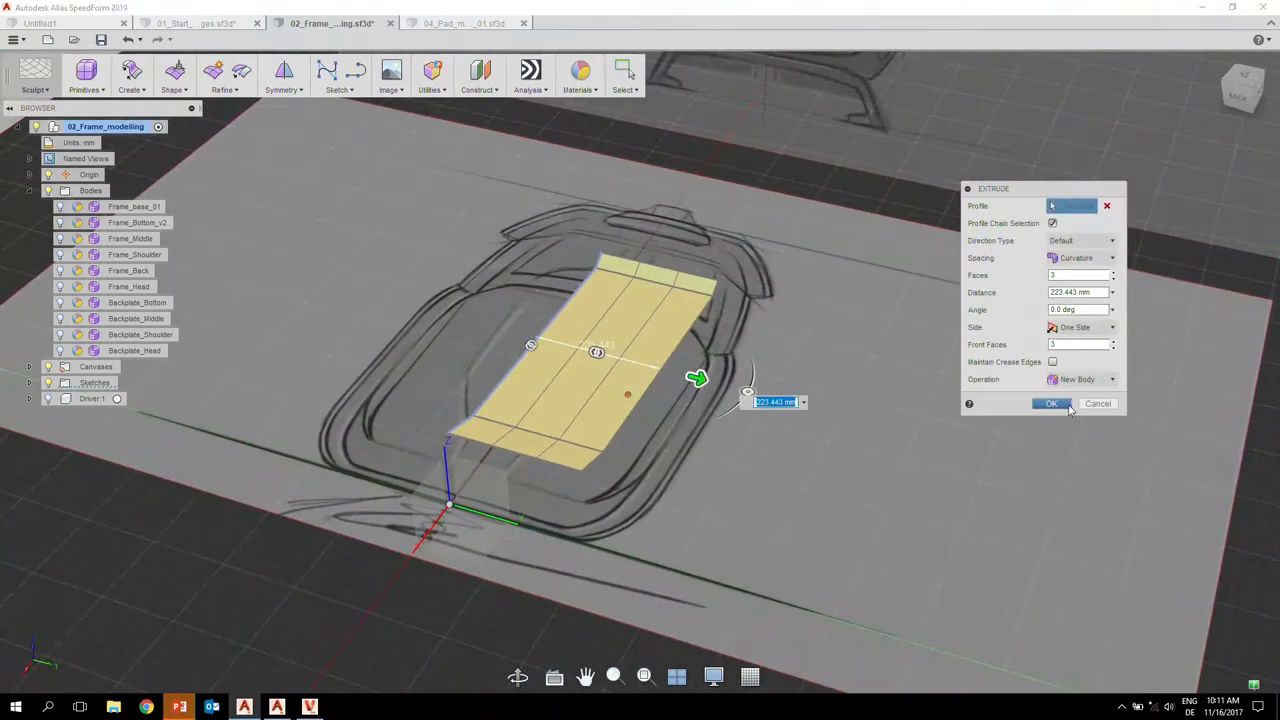
pyautogui.click(1052, 404)
# - Start editing the form and extrude the front and rear outer edge segments outward and slightly upward, away from the seat base
pyautogui.keyDown('shift'); pyautogui.moveTo(633, 387); pyautogui.dragTo(571, 414); pyautogui.keyUp('shift')
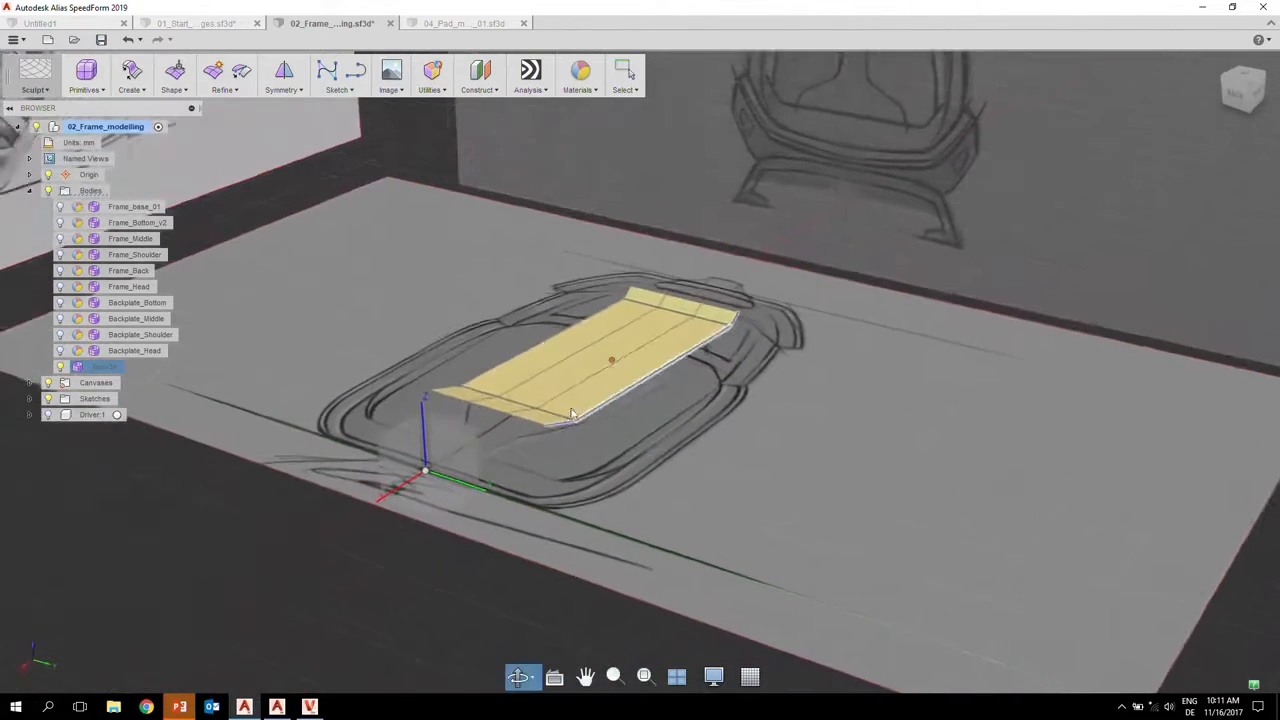
pyautogui.keyDown('shift'); pyautogui.moveTo(571, 414); pyautogui.dragTo(560, 423, button='middle'); pyautogui.keyUp('shift')
pyautogui.doubleClick(560, 423)
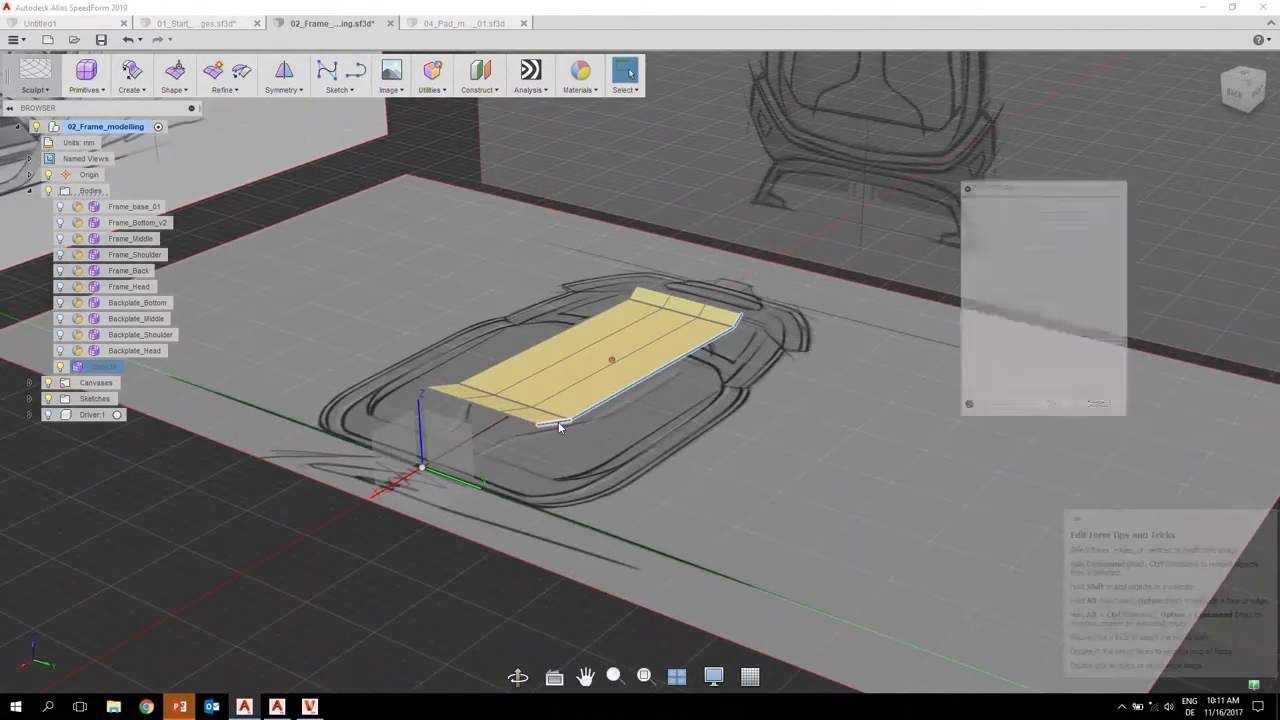
pyautogui.keyDown('shift'); pyautogui.click(737, 325); pyautogui.keyUp('shift')
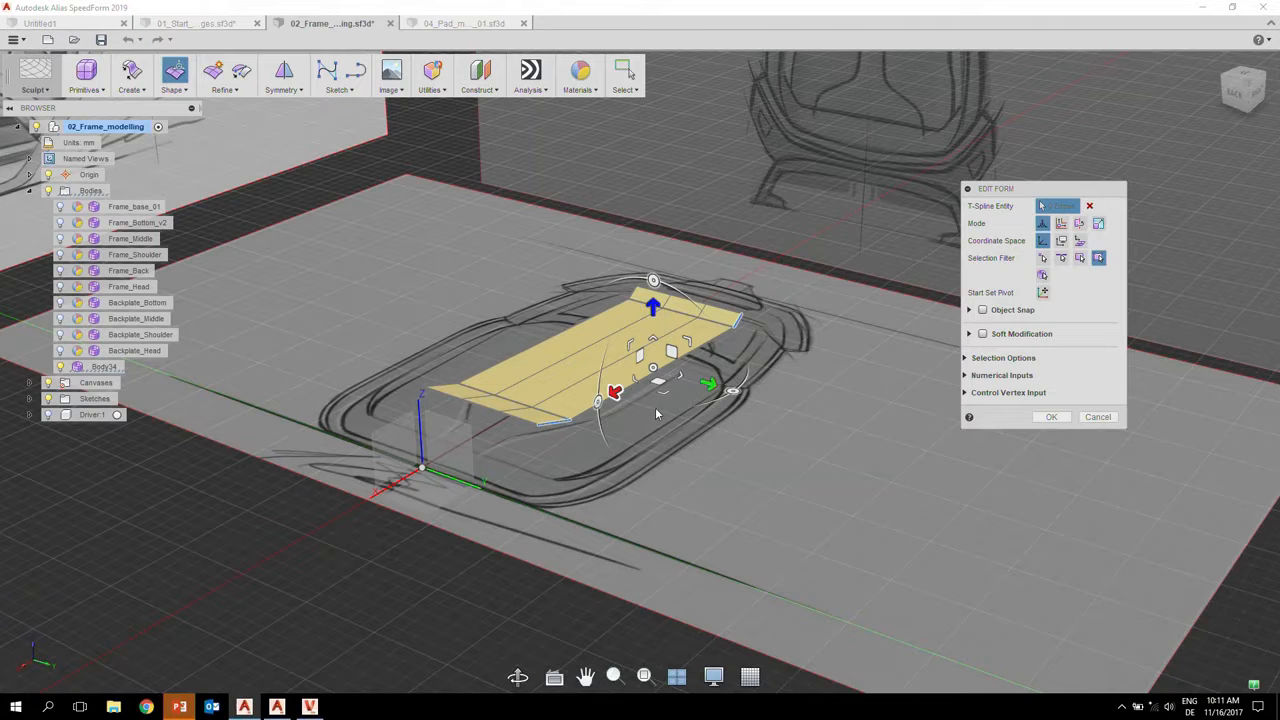
pyautogui.moveTo(670, 352); pyautogui.dragTo(716, 347)
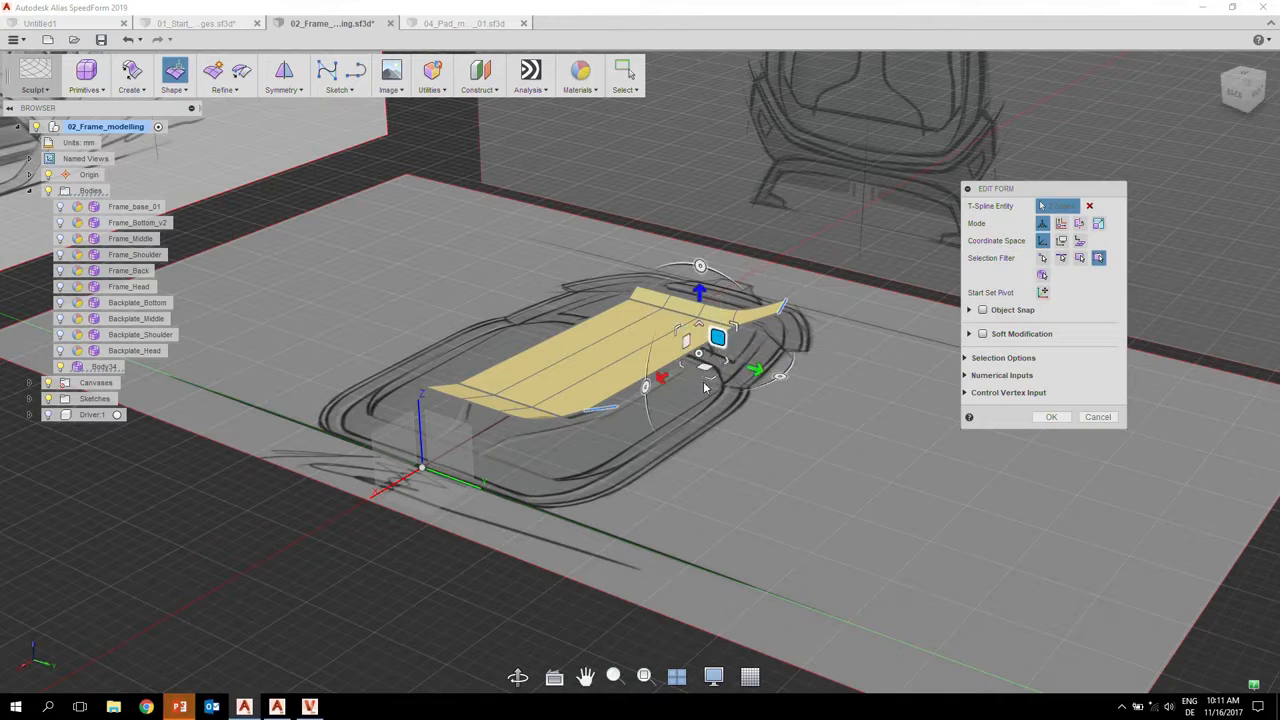
# - Extrude the front upturned edge in three segments up along the side sketch's front frame curve to the start of the top rail
pyautogui.scroll(5, 617, 410)
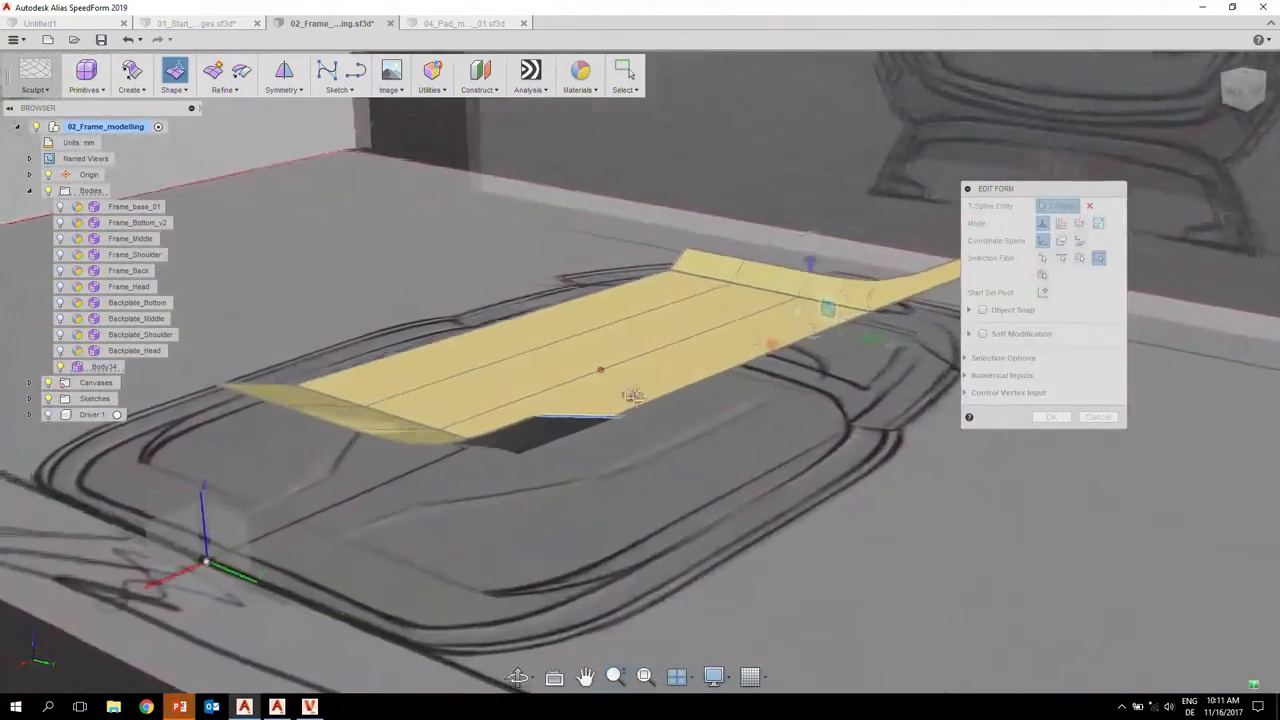
pyautogui.keyDown('shift'); pyautogui.moveTo(634, 396); pyautogui.dragTo(494, 380, button='middle'); pyautogui.keyUp('shift')
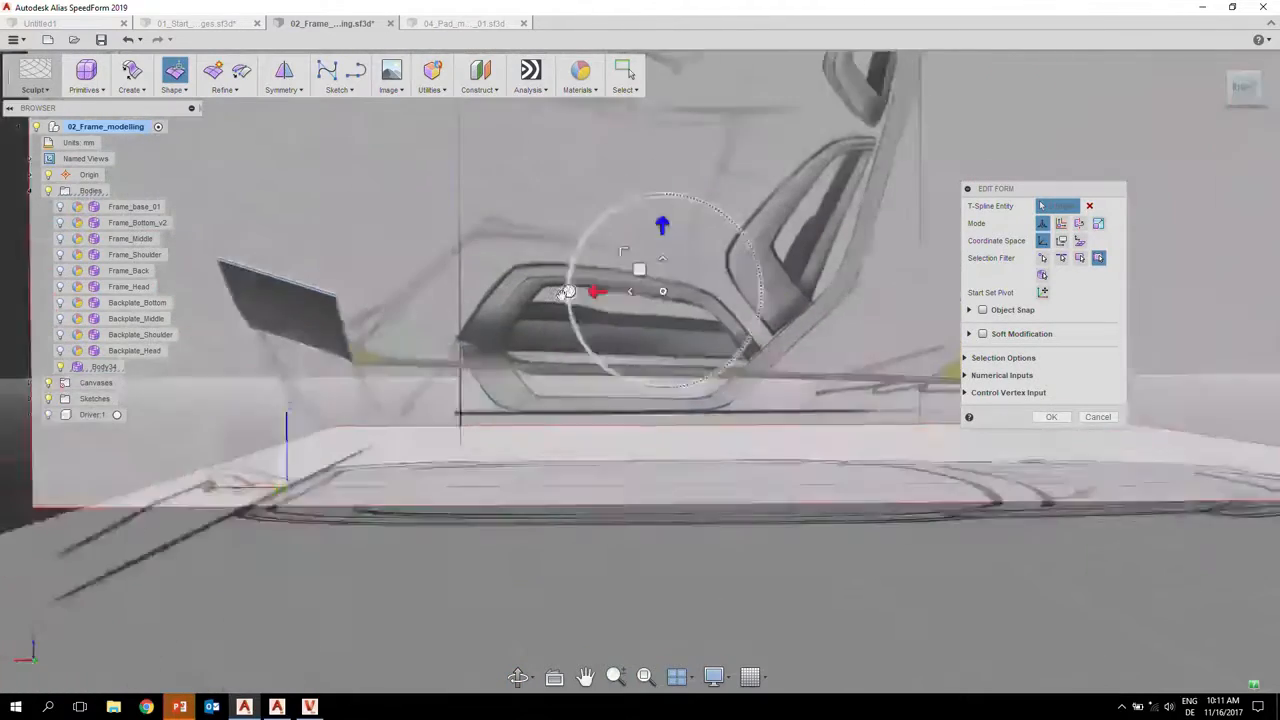
pyautogui.scroll(5, 420, 378)
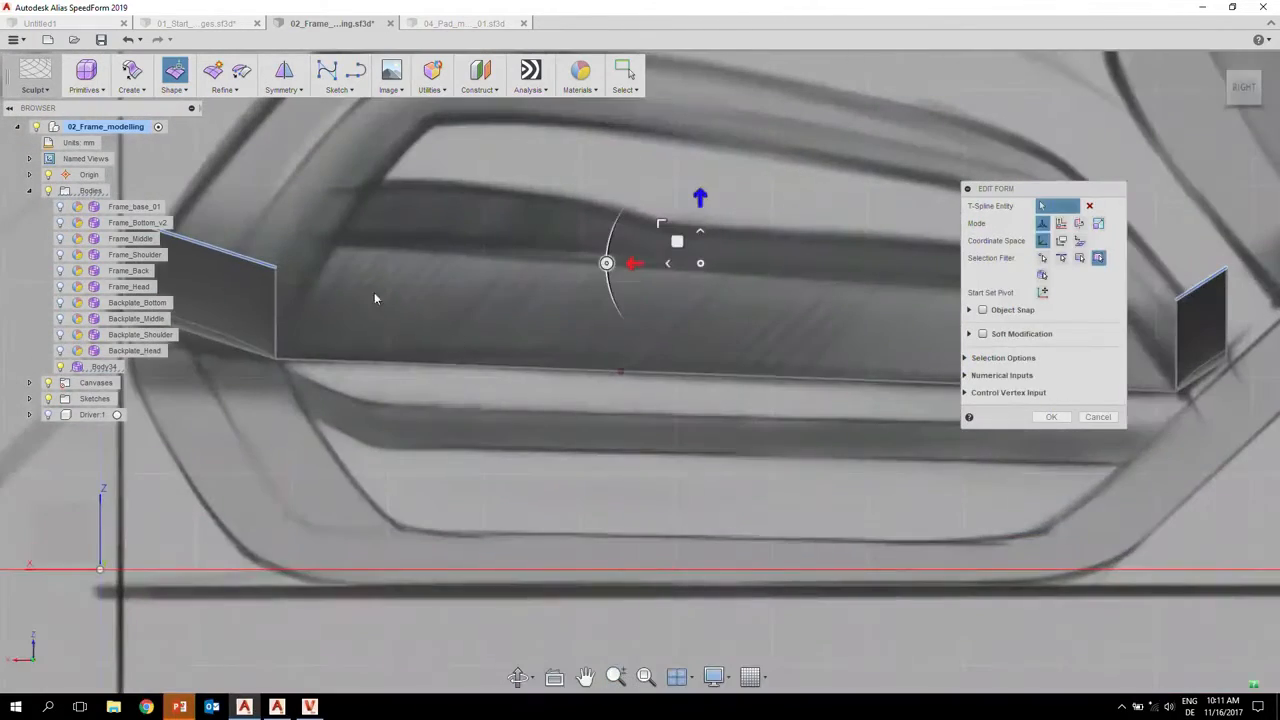
pyautogui.scroll(-5, 390, 302)
pyautogui.scroll(3, 330, 330)
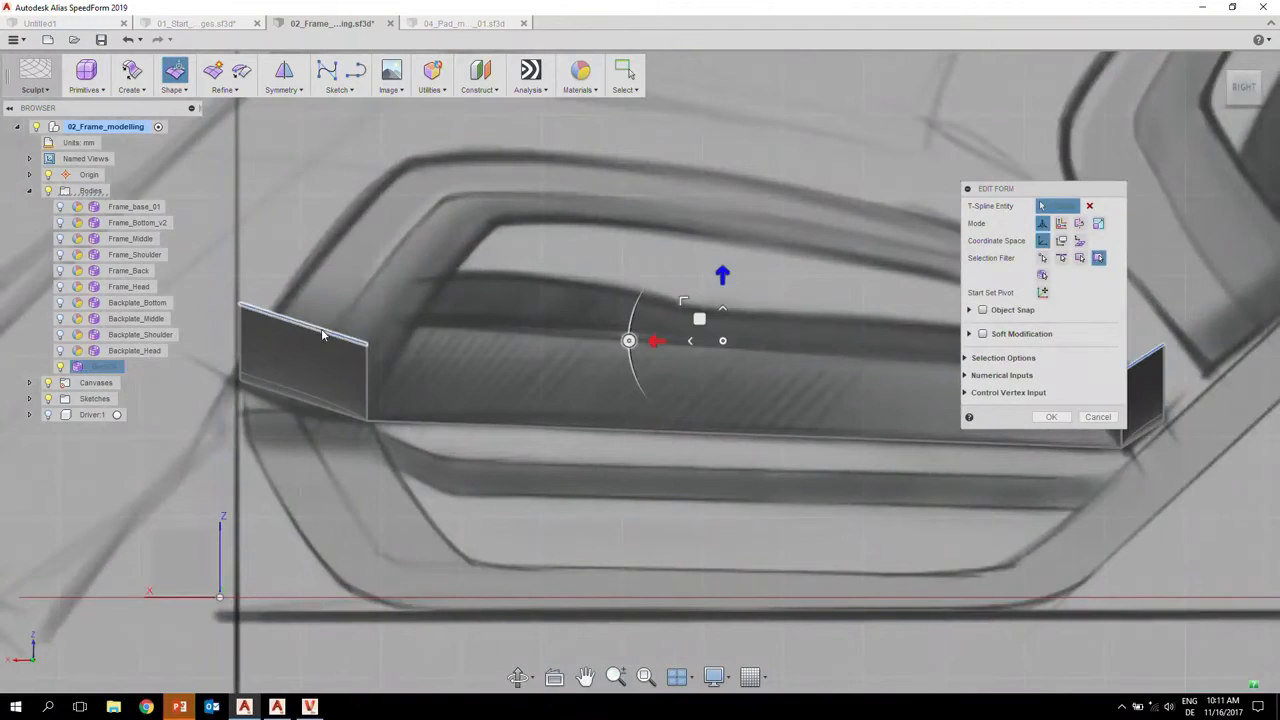
pyautogui.moveTo(279, 301); pyautogui.dragTo(456, 168)
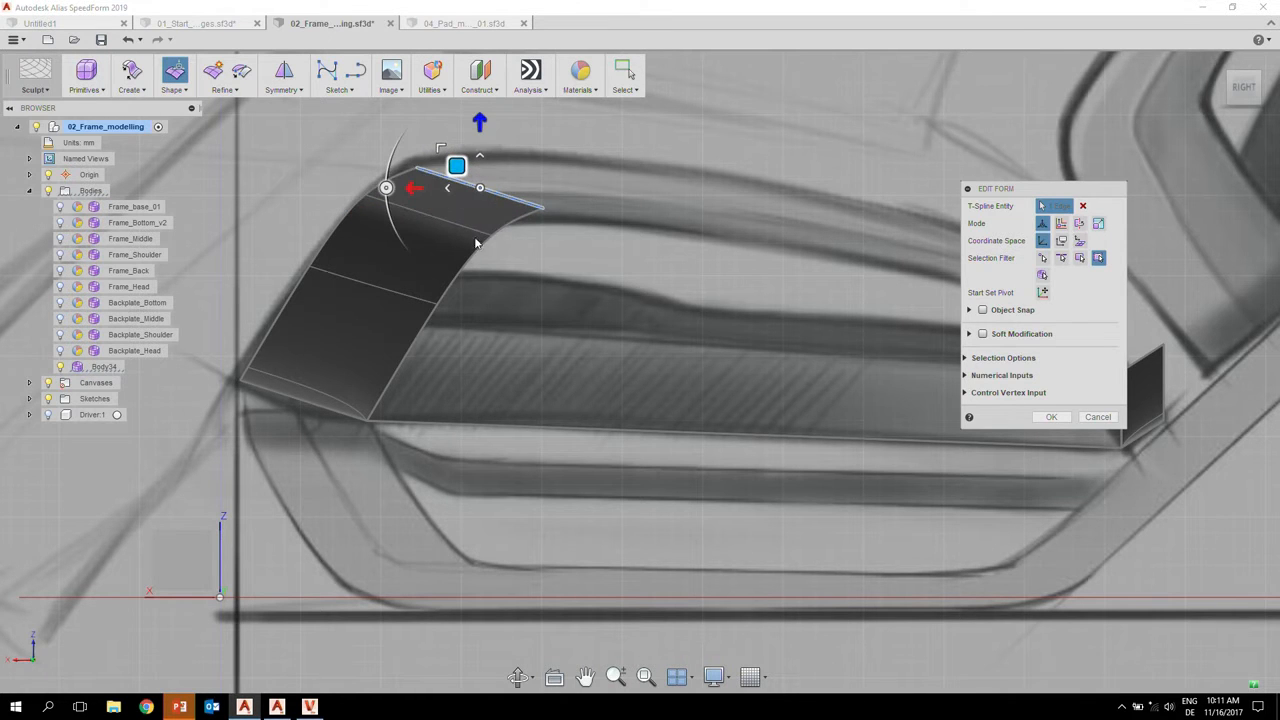
# - Inspect the extruded front upright from several angles and switch the body to box display
pyautogui.keyDown('alt'); pyautogui.keyDown('shift'); pyautogui.moveTo(473, 270); pyautogui.dragTo(474, 277, button='right'); pyautogui.keyUp('shift'); pyautogui.keyUp('alt')
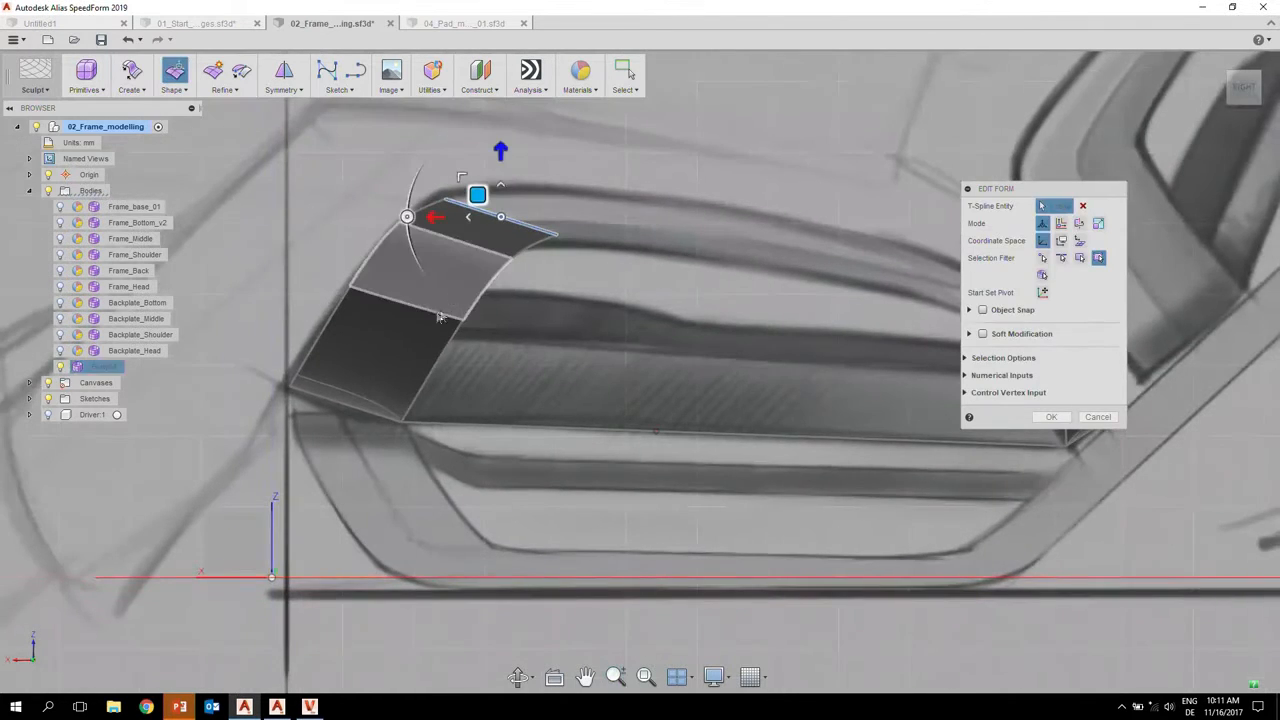
pyautogui.moveTo(400, 326)
pyautogui.keyDown('alt'); pyautogui.keyDown('shift'); pyautogui.mouseDown()
pyautogui.moveTo(360, 365)
pyautogui.moveTo(366, 380)
pyautogui.moveTo(477, 430)
pyautogui.mouseUp(); pyautogui.keyUp('shift'); pyautogui.keyUp('alt')
pyautogui.keyDown('alt'); pyautogui.keyDown('shift'); pyautogui.moveTo(477, 430); pyautogui.dragTo(526, 438, button='middle'); pyautogui.keyUp('shift'); pyautogui.keyUp('alt')
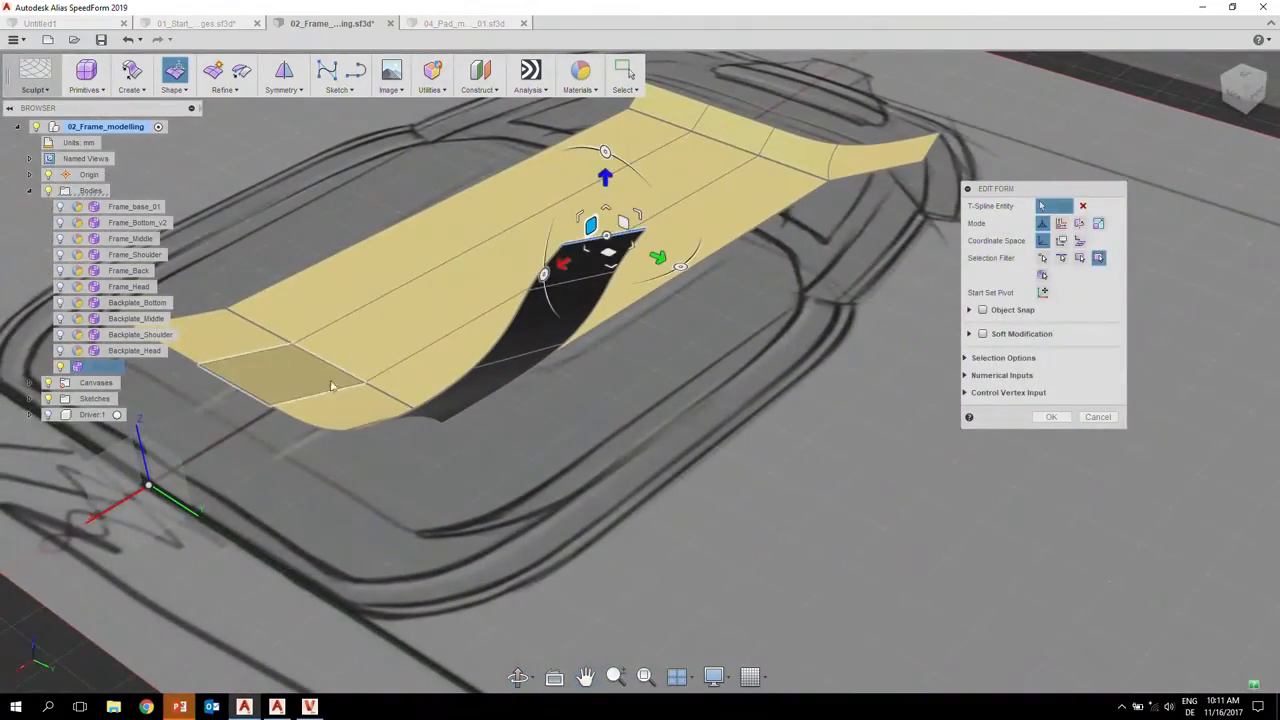
pyautogui.keyDown('alt'); pyautogui.keyDown('shift'); pyautogui.moveTo(397, 345); pyautogui.dragTo(316, 279); pyautogui.keyUp('shift'); pyautogui.keyUp('alt')
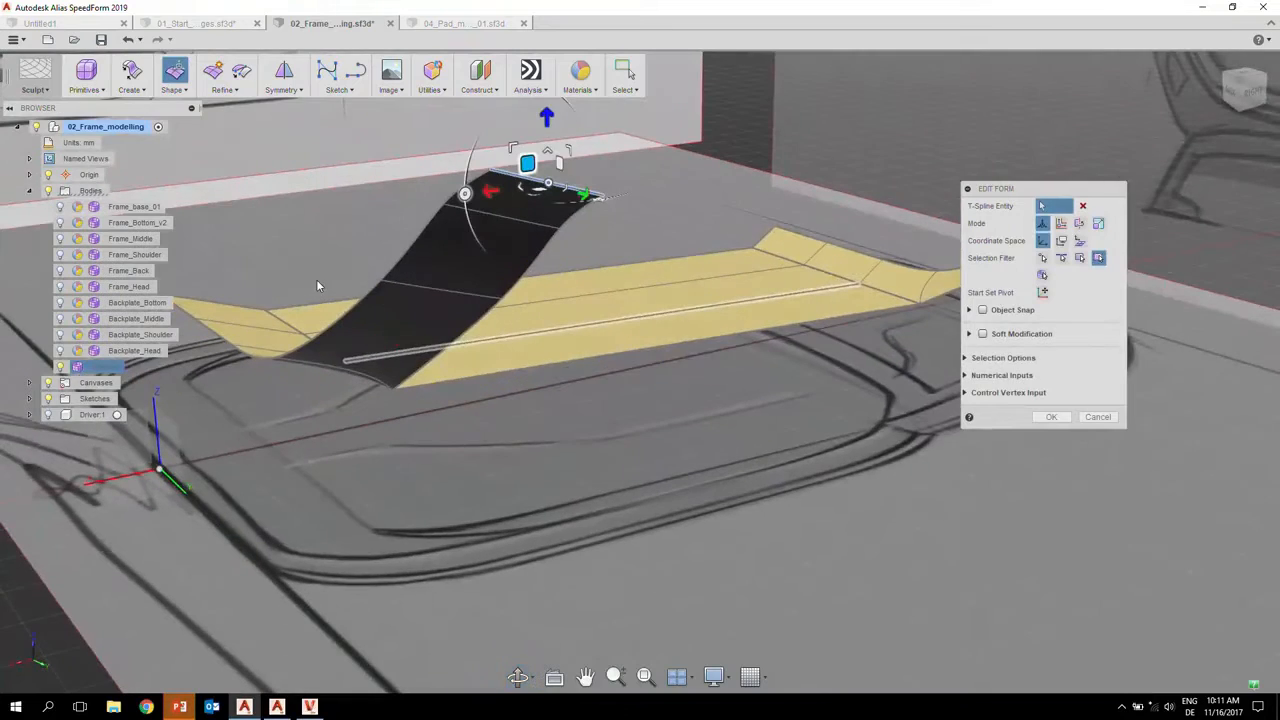
pyautogui.hotkey('alt', '1')
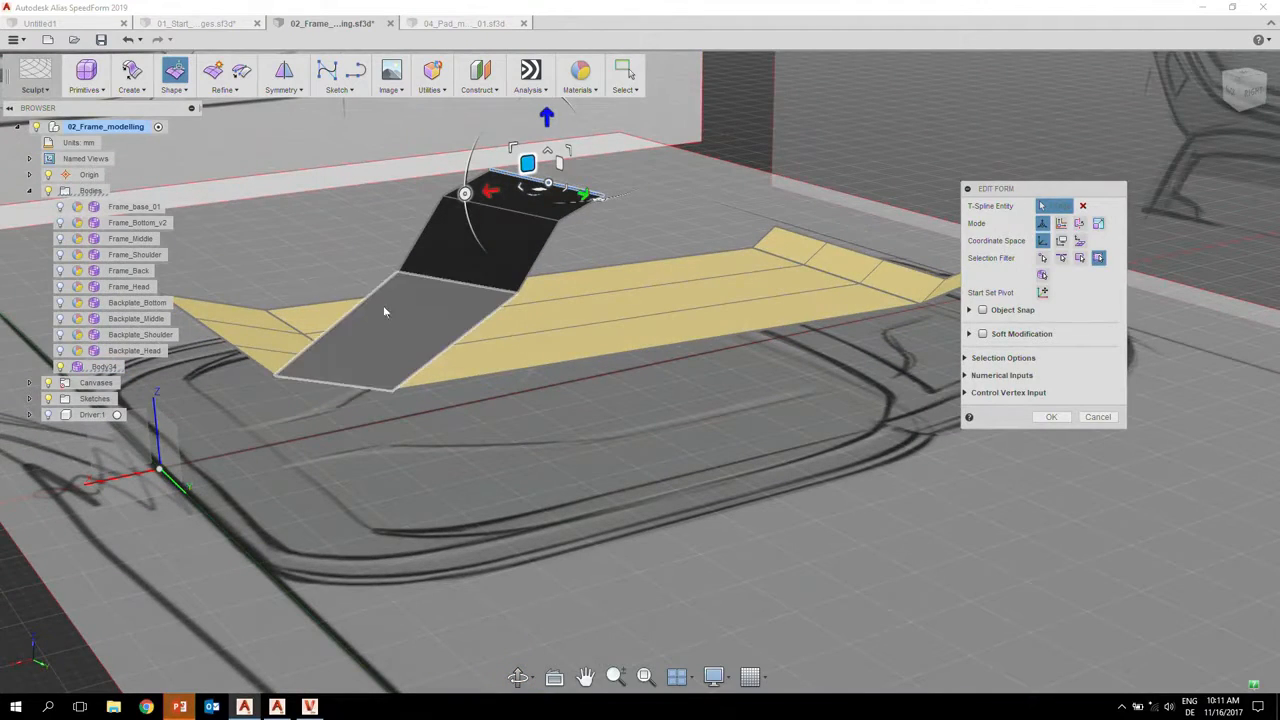
# - Align the two end vertices of the front upright with the inner and outer outline of the top rail in the right side view
pyautogui.moveTo(450, 316)
pyautogui.keyDown('alt'); pyautogui.keyDown('shift'); pyautogui.mouseDown()
pyautogui.moveTo(571, 351)
pyautogui.moveTo(554, 351)
pyautogui.moveTo(543, 349)
pyautogui.moveTo(767, 318)
pyautogui.mouseUp(); pyautogui.keyUp('shift'); pyautogui.keyUp('alt')
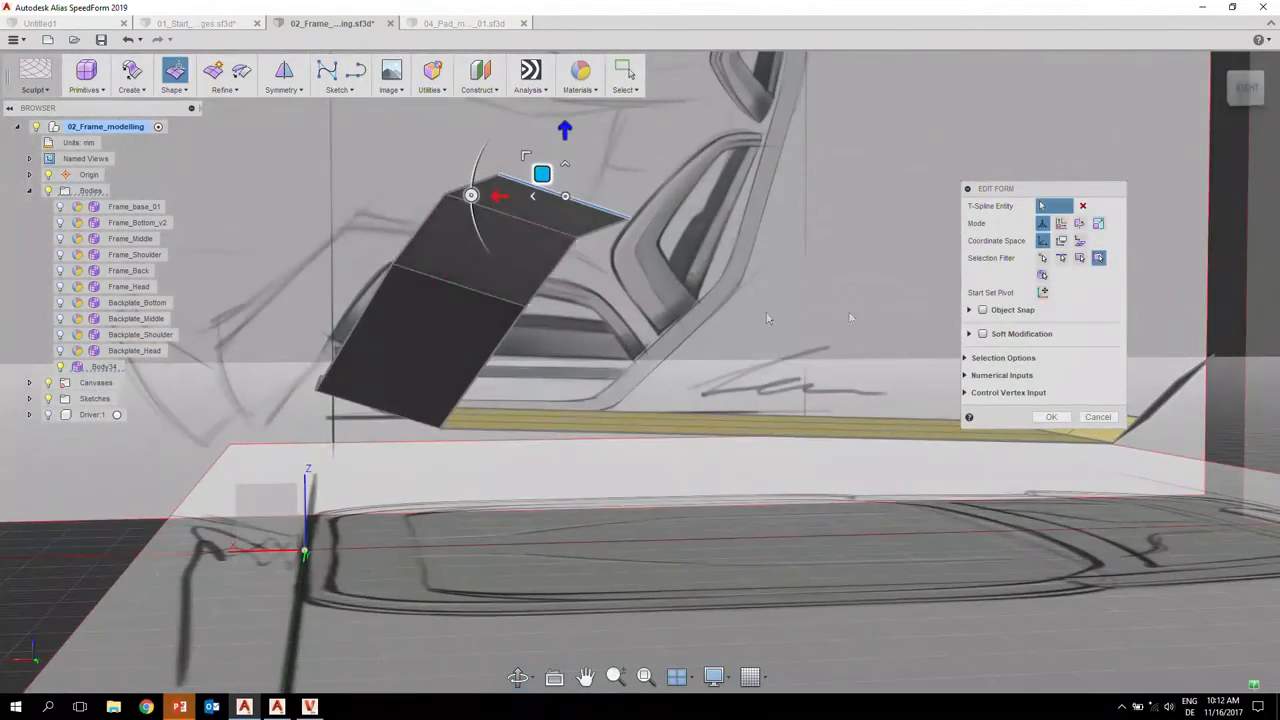
pyautogui.click(1243, 93)
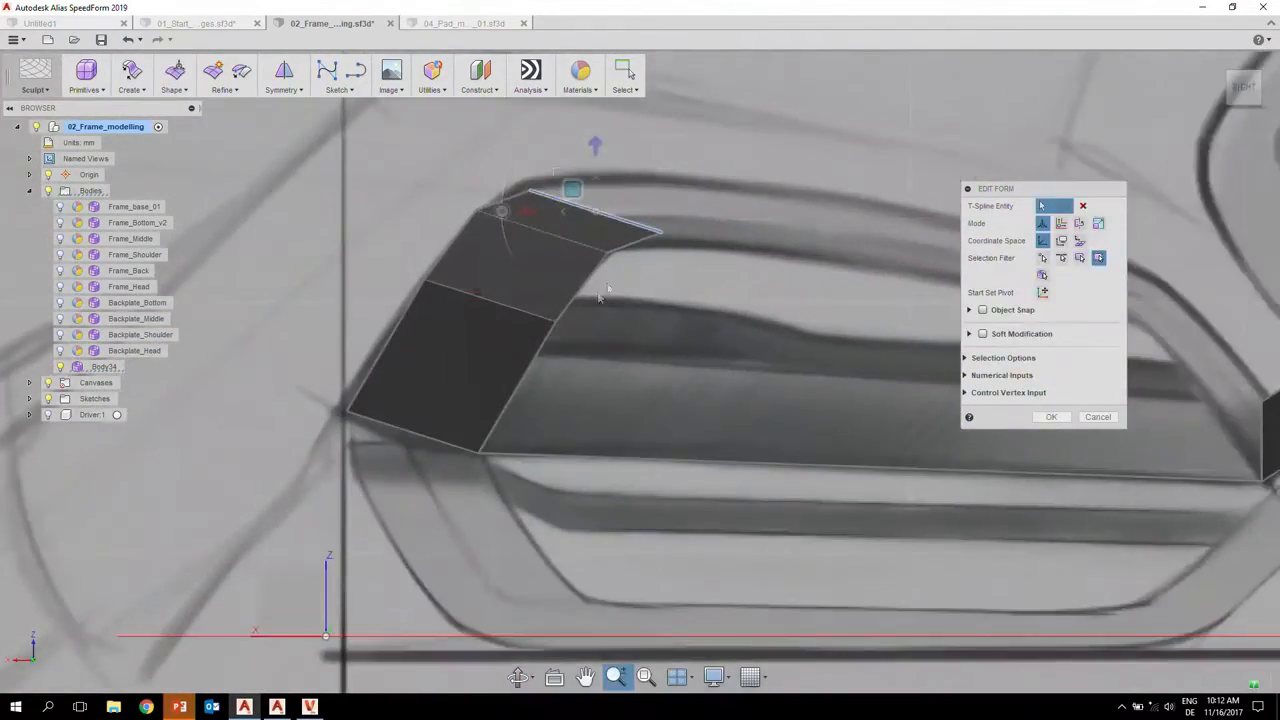
pyautogui.click(664, 238)
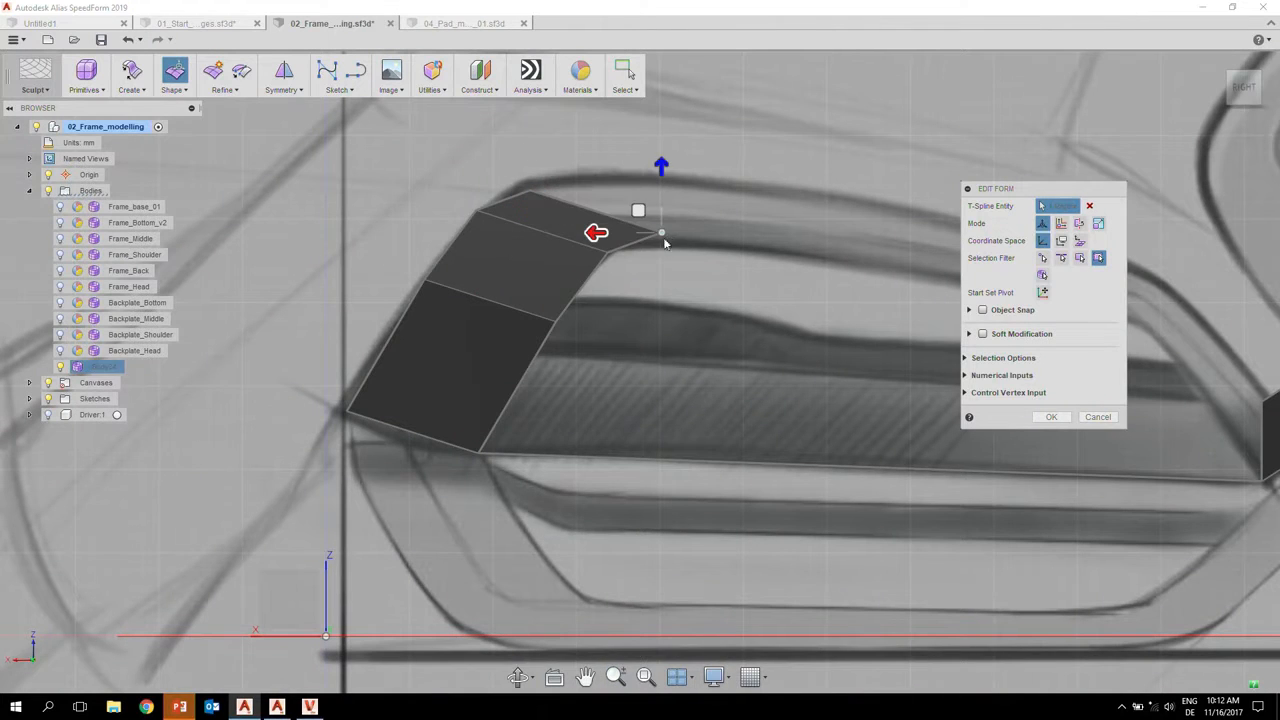
pyautogui.moveTo(640, 211); pyautogui.dragTo(622, 221)
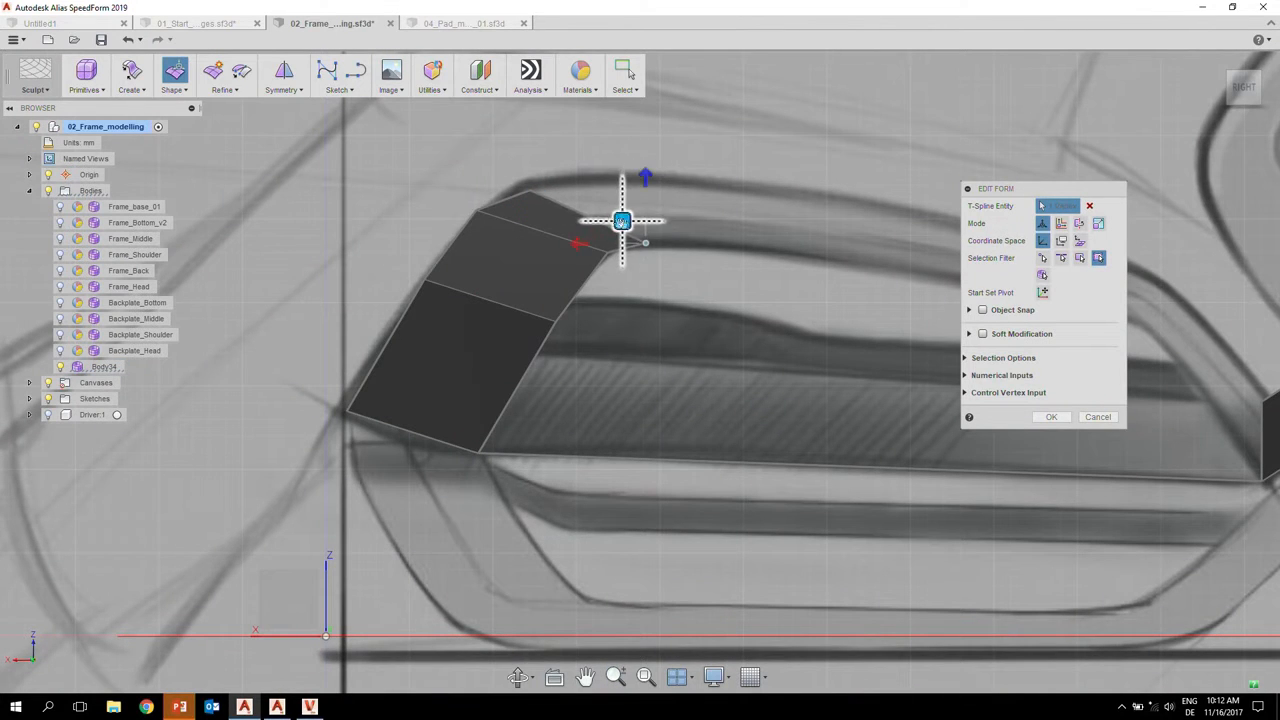
pyautogui.click(530, 190)
pyautogui.moveTo(506, 168); pyautogui.dragTo(526, 150)
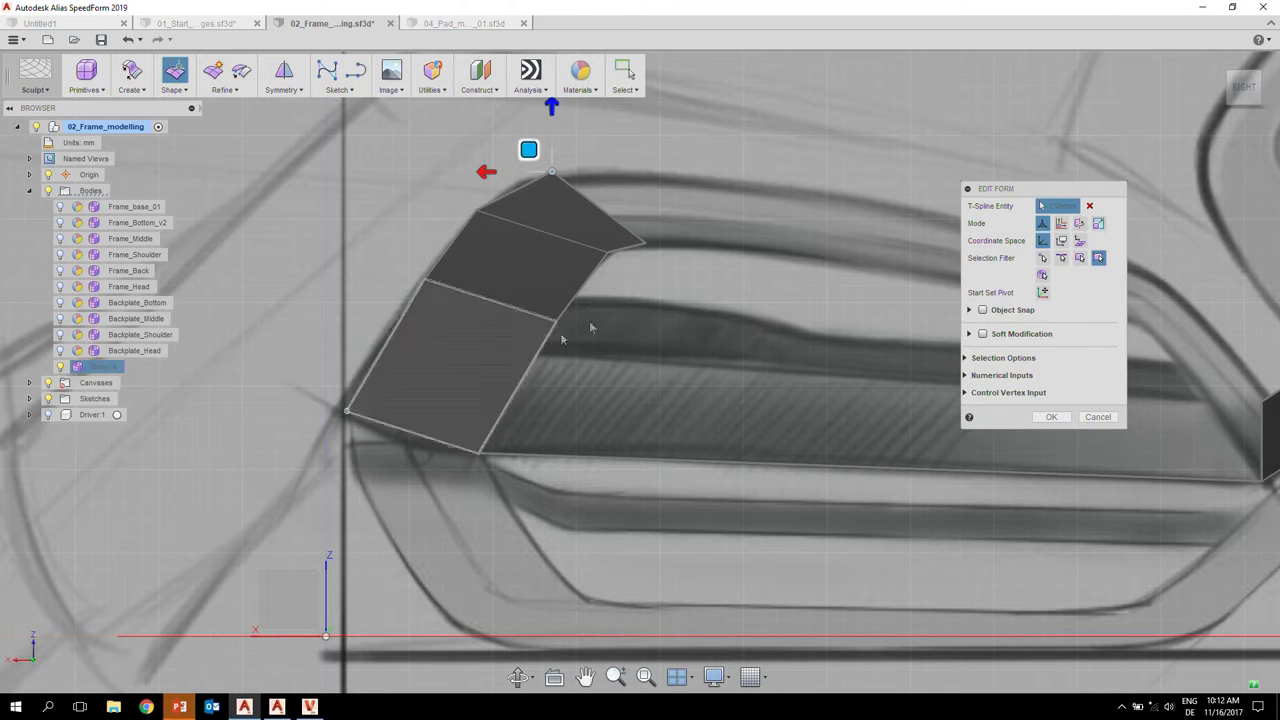
# - Extrude the upright's end edge rearward along the sketched top rail and align its two end vertices with the rail's outline
pyautogui.moveTo(667, 341); pyautogui.dragTo(429, 337, button='middle')
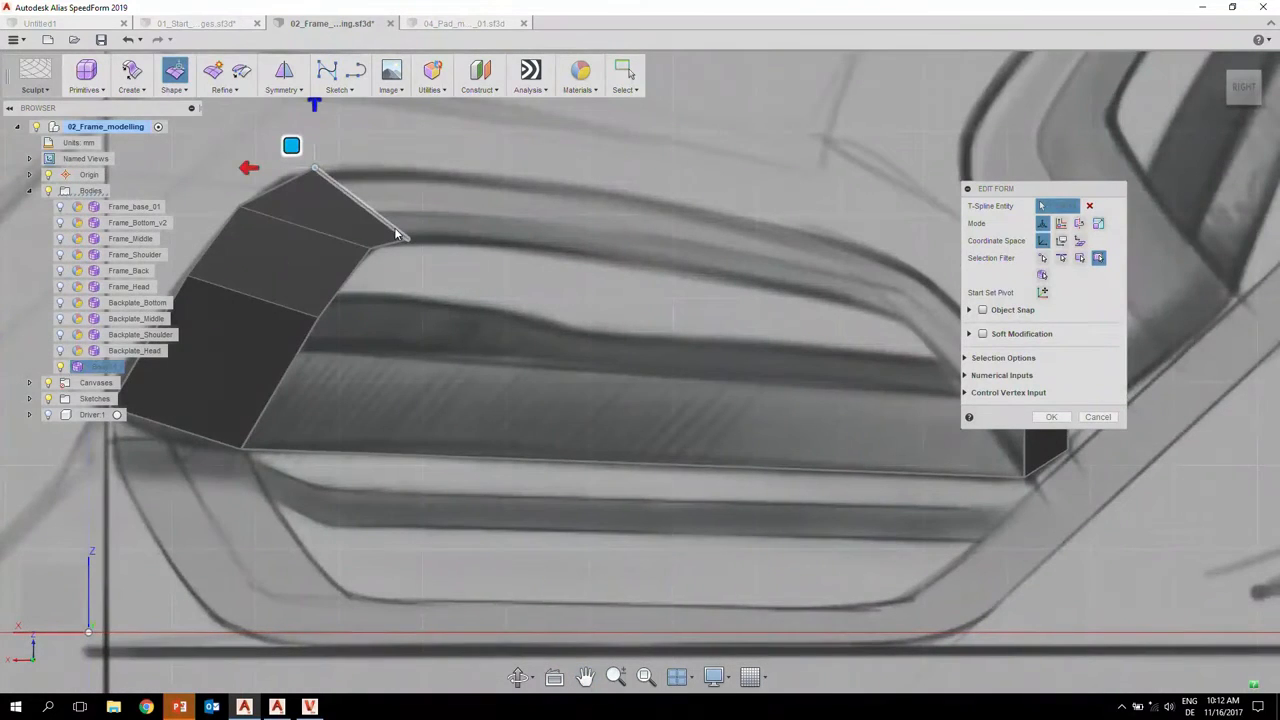
pyautogui.click(360, 199)
pyautogui.moveTo(338, 181); pyautogui.dragTo(781, 236)
pyautogui.moveTo(758, 373); pyautogui.dragTo(602, 348, button='middle')
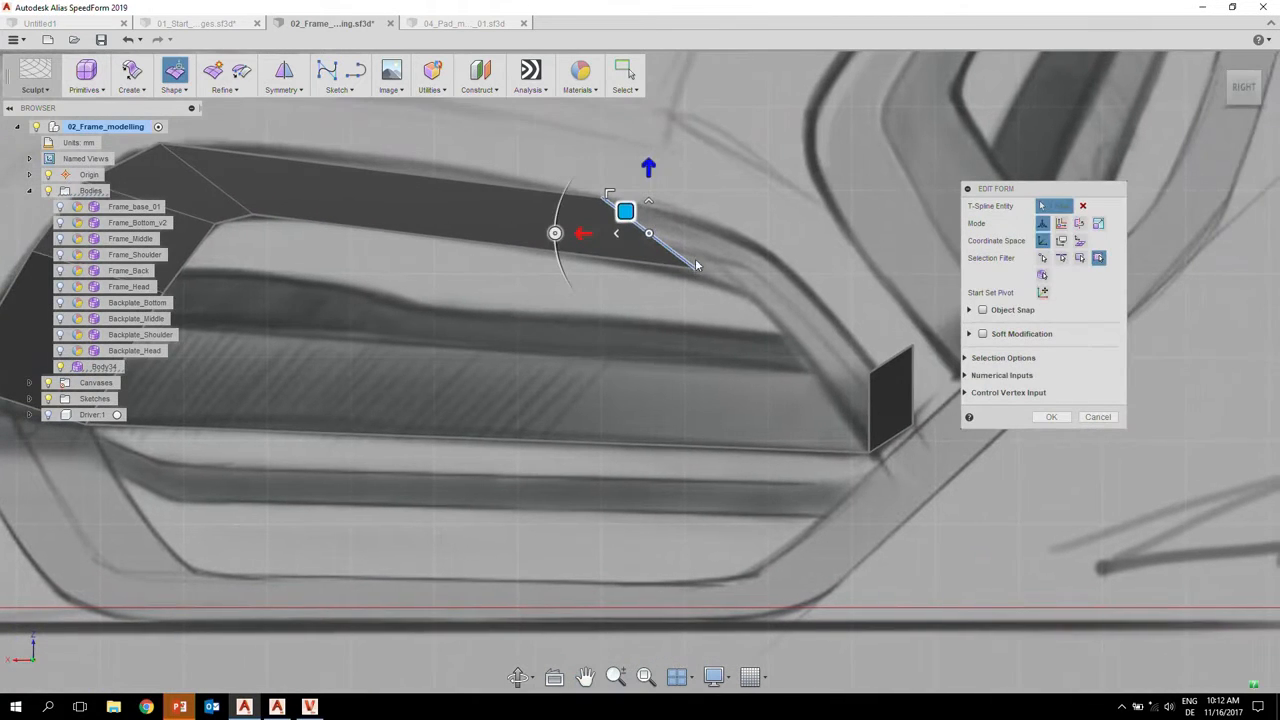
pyautogui.click(696, 267)
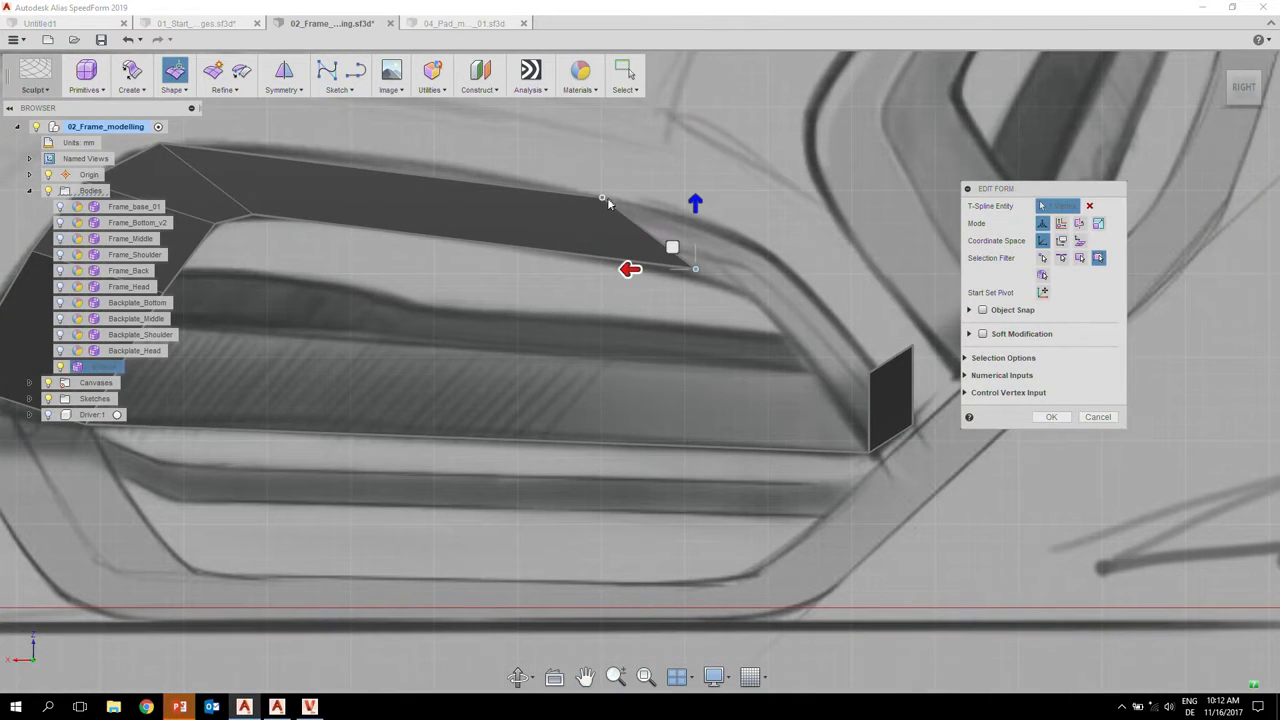
pyautogui.click(607, 198)
pyautogui.moveTo(603, 181); pyautogui.dragTo(702, 200)
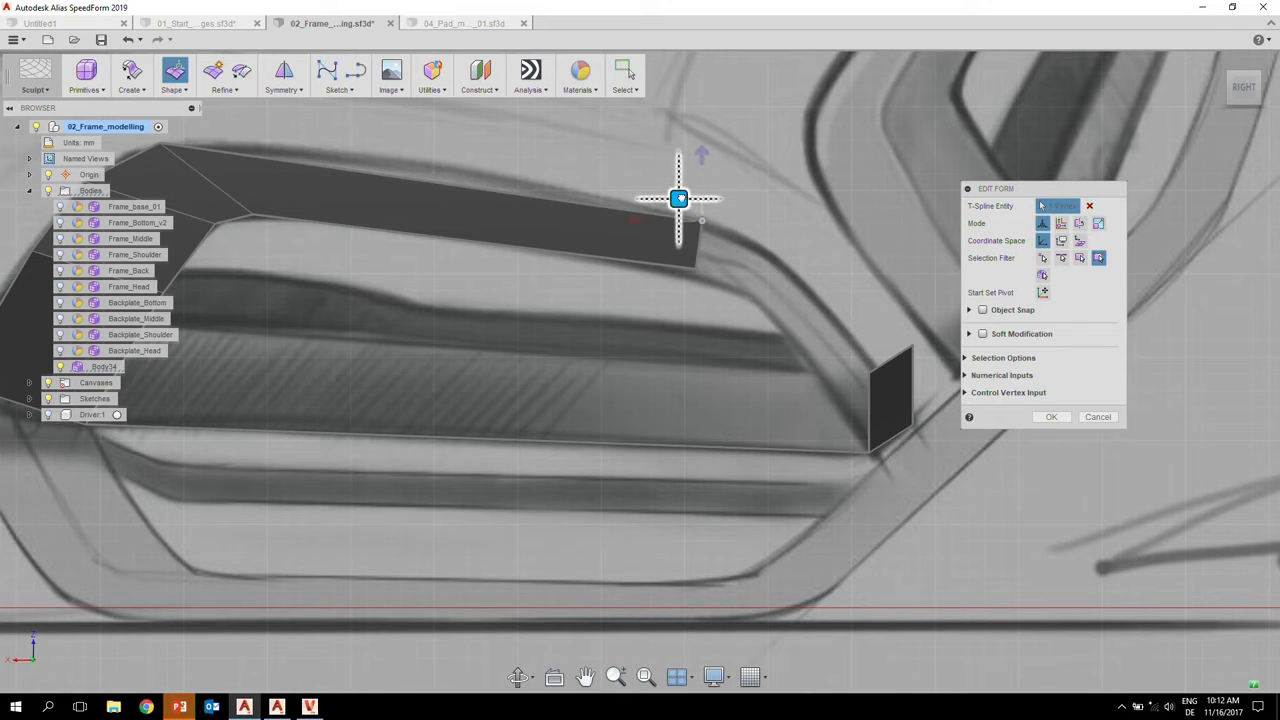
pyautogui.click(696, 267)
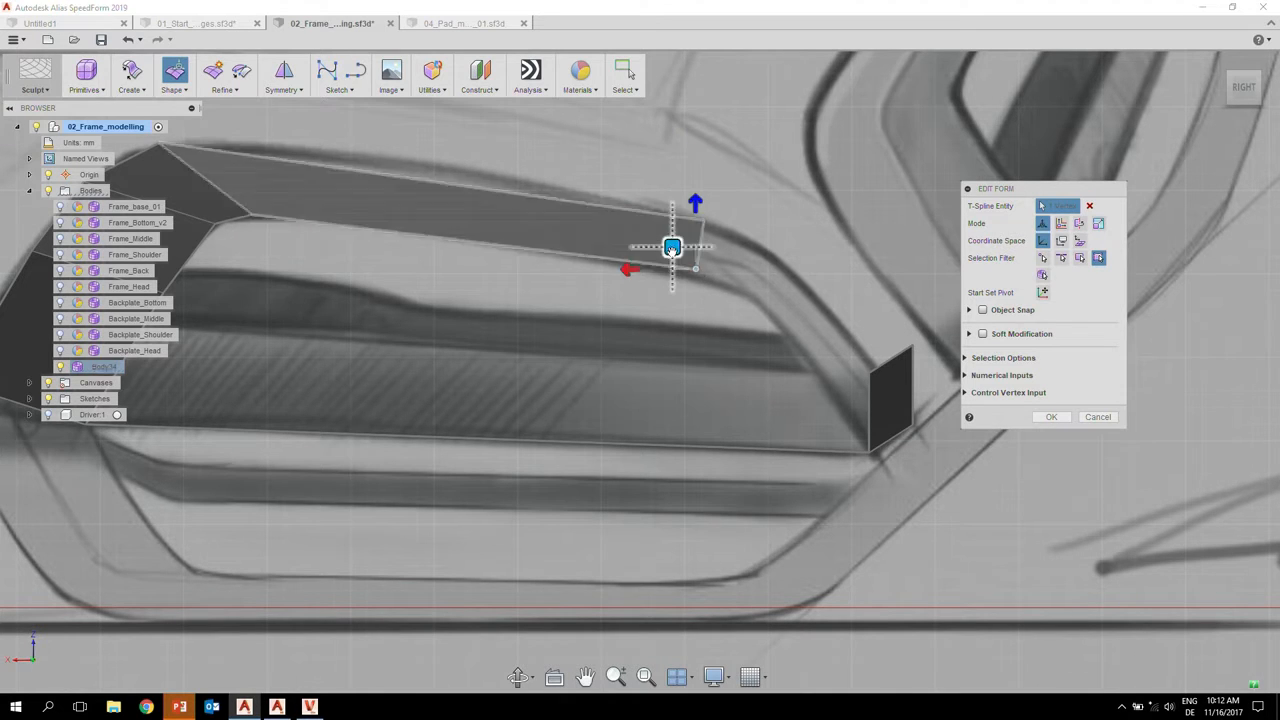
# - Extrude the rail's rear edge by two more faces down around the rear bend, rotating it to stay perpendicular to the sketched frame
pyautogui.click(703, 249)
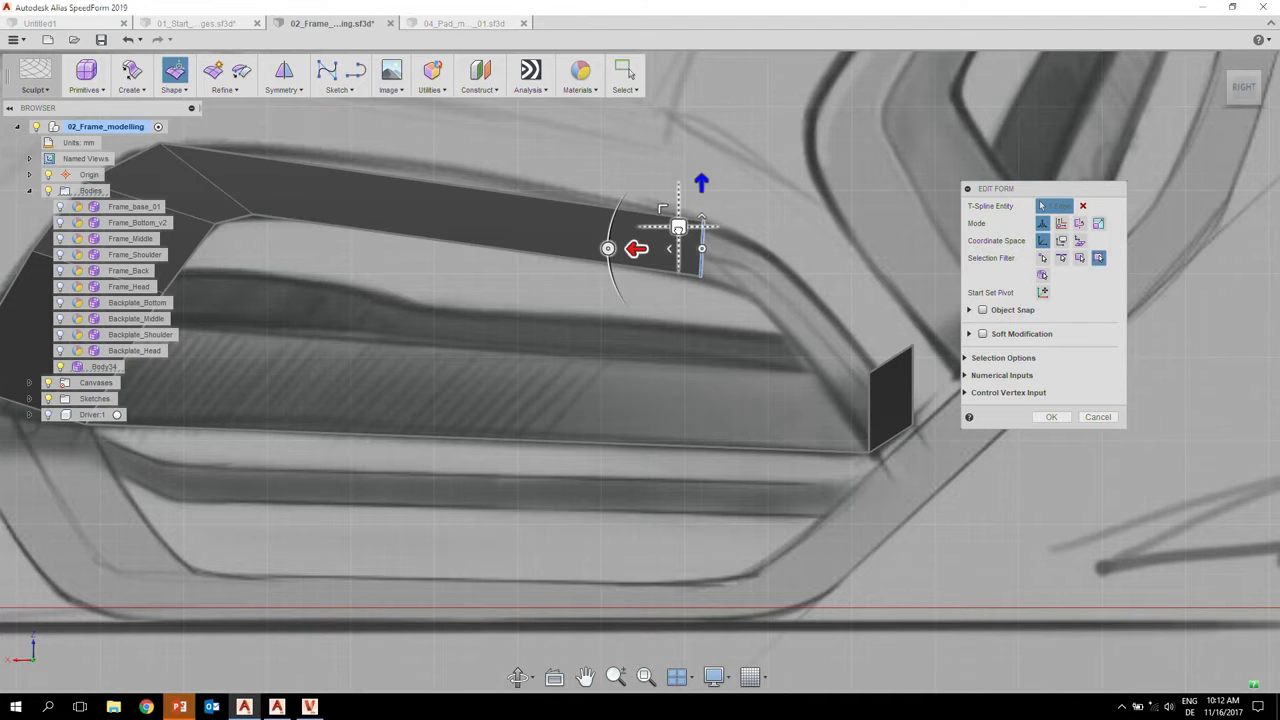
pyautogui.moveTo(678, 227); pyautogui.dragTo(738, 249)
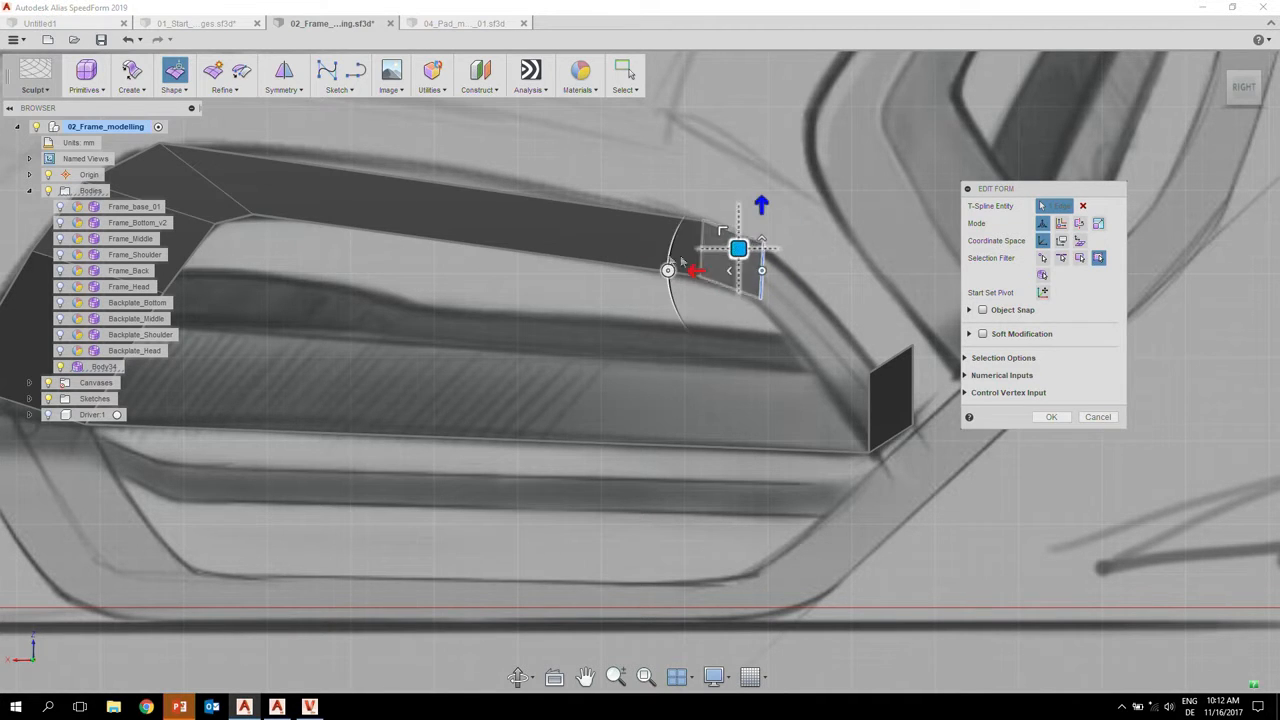
pyautogui.moveTo(668, 270); pyautogui.dragTo(678, 227)
pyautogui.moveTo(723, 376); pyautogui.dragTo(688, 377, button='middle')
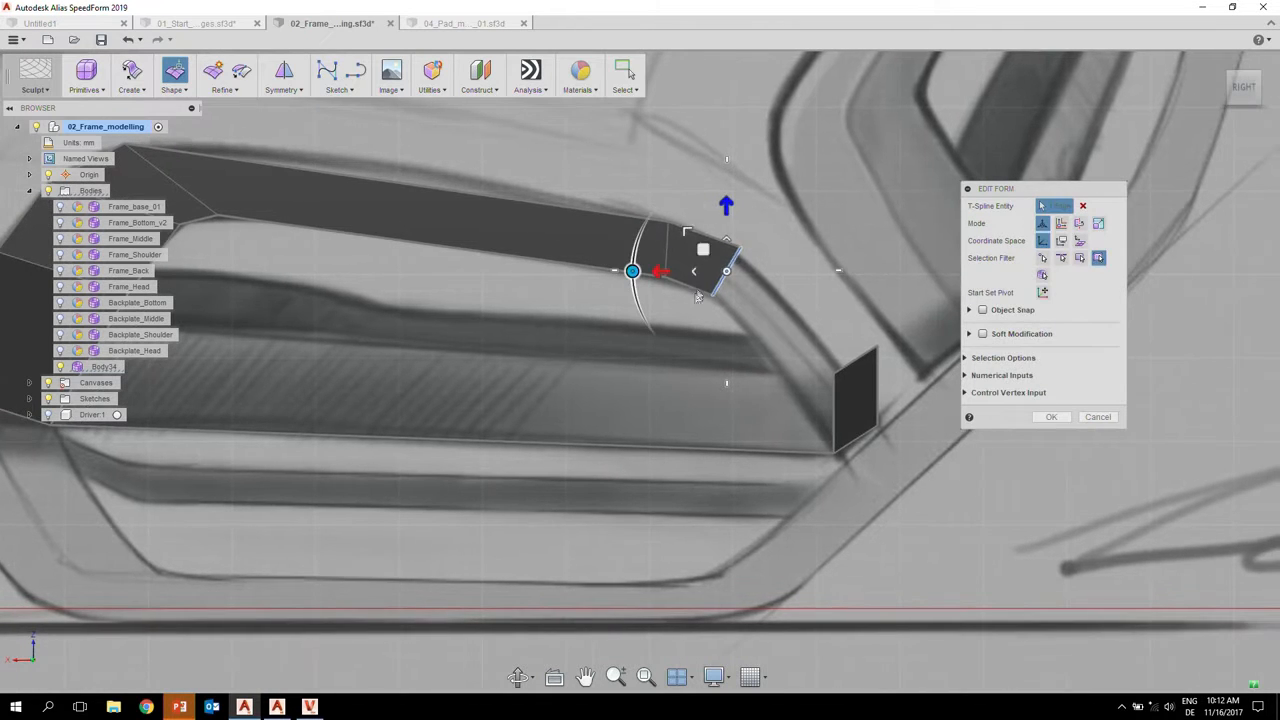
pyautogui.moveTo(705, 249); pyautogui.dragTo(768, 320)
# - Move the free end edge of the rear upturned strip inward along the Y axis, away from the rail's end
pyautogui.keyDown('shift'); pyautogui.moveTo(636, 312); pyautogui.dragTo(600, 371, button='middle'); pyautogui.keyUp('shift')
pyautogui.scroll(5, 608, 340)
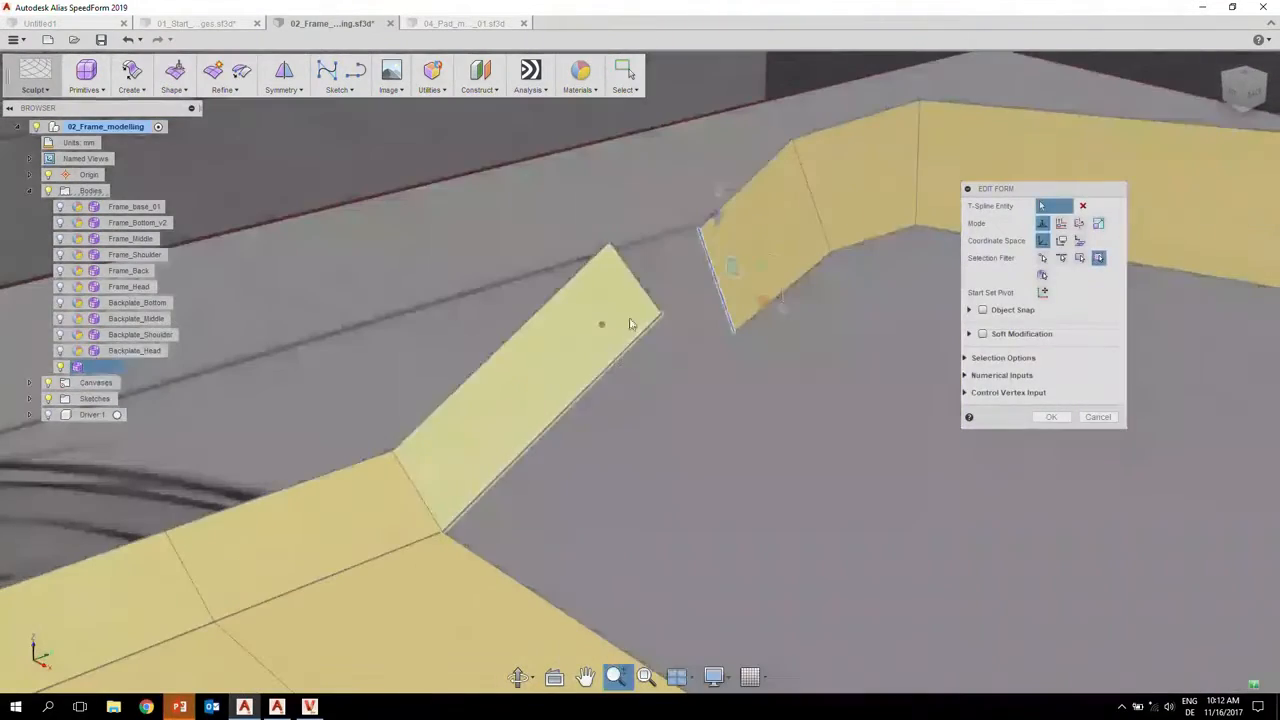
pyautogui.click(648, 300)
pyautogui.keyDown('shift'); pyautogui.moveTo(648, 300); pyautogui.dragTo(753, 328, button='middle'); pyautogui.keyUp('shift')
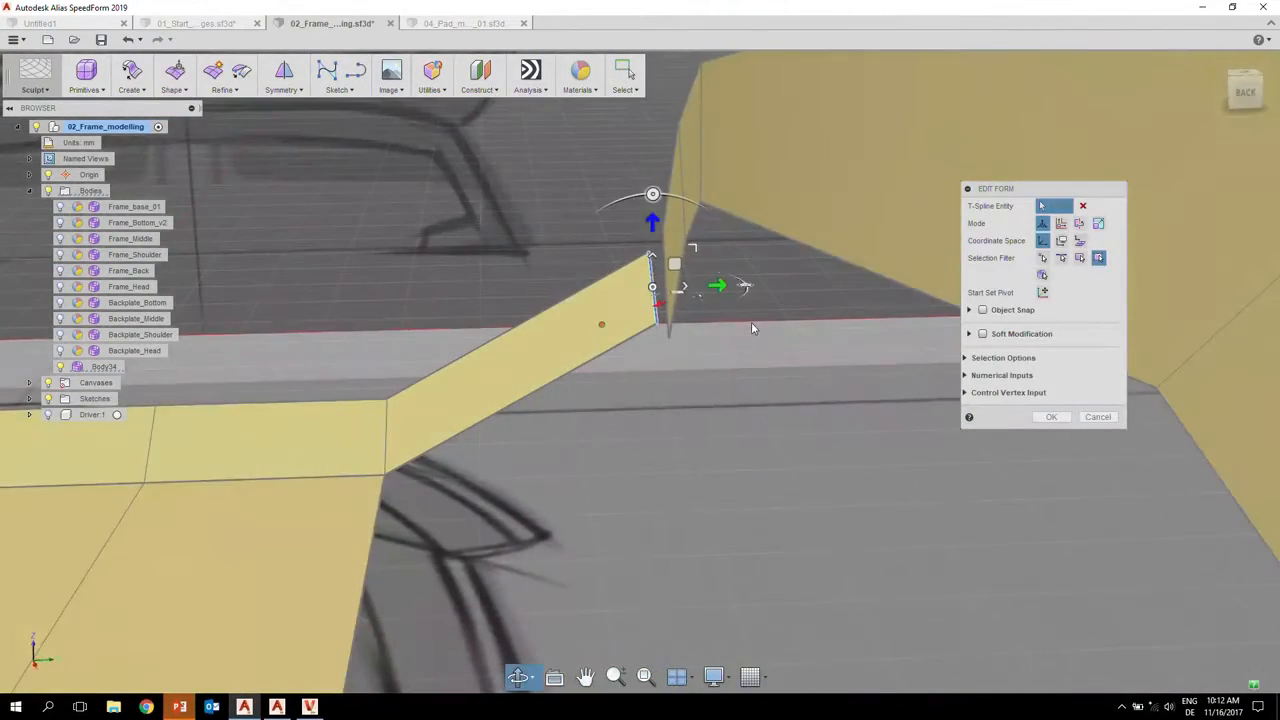
pyautogui.moveTo(718, 285); pyautogui.dragTo(678, 287)
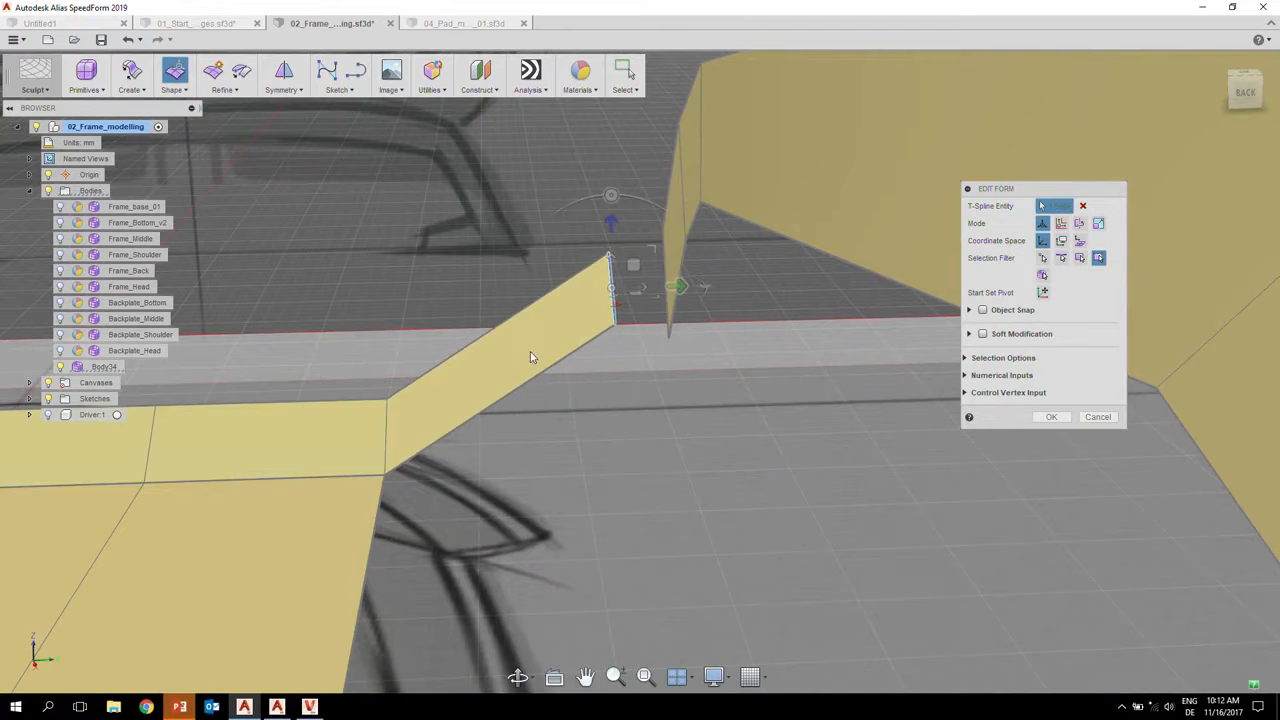
# - Try bridging the rear strip's end edge to the rail's end edge with one face, and delete the bridging face
pyautogui.keyDown('shift'); pyautogui.moveTo(531, 357); pyautogui.dragTo(556, 364, button='middle'); pyautogui.keyUp('shift')
pyautogui.click(145, 90)
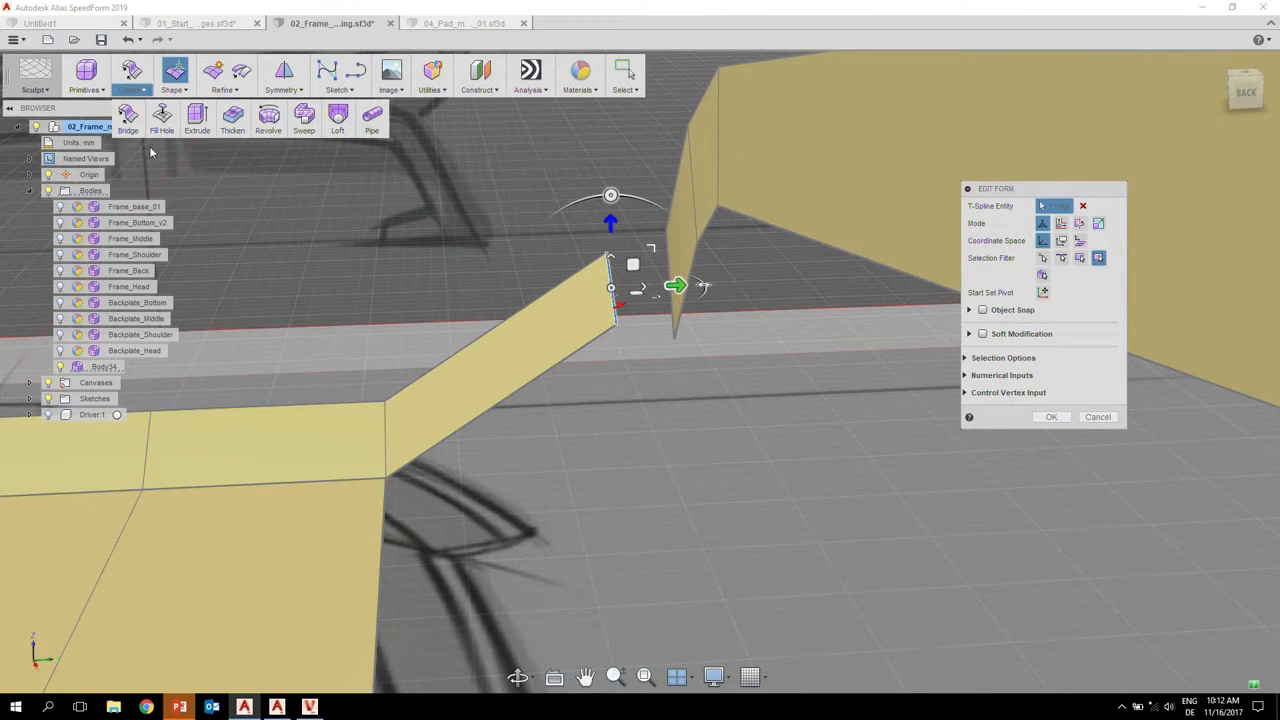
pyautogui.click(143, 92)
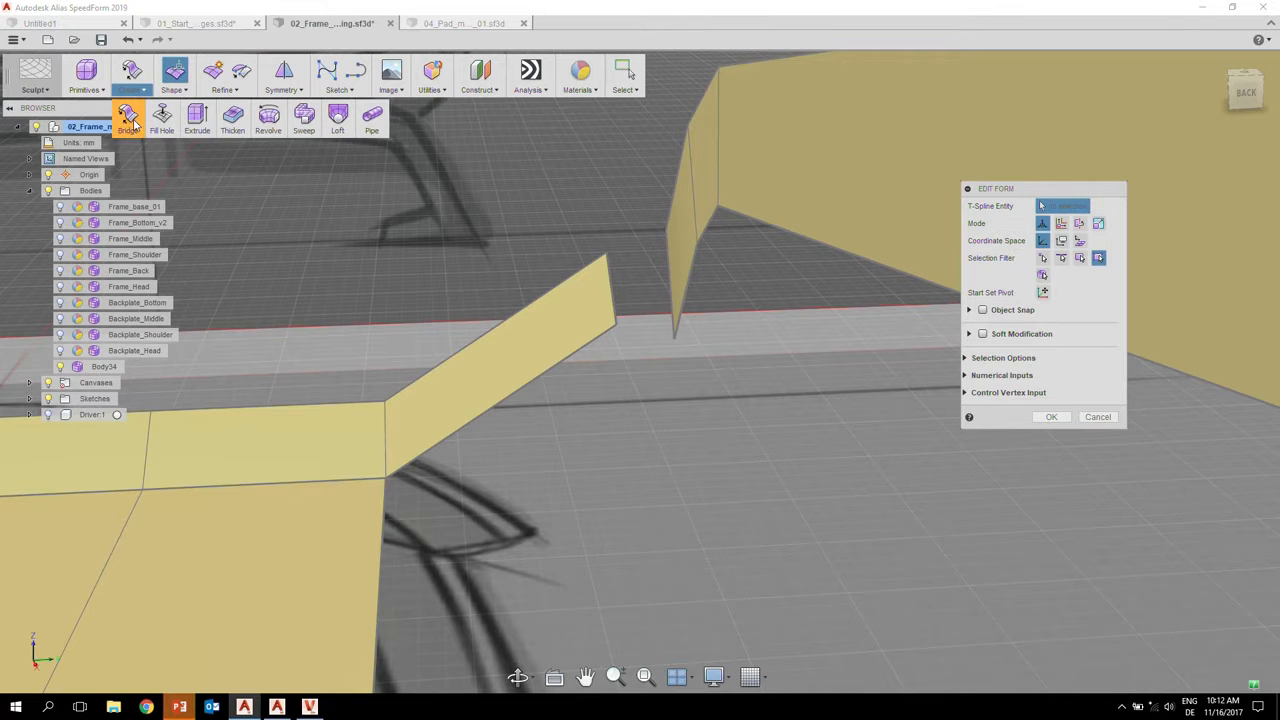
pyautogui.click(131, 118)
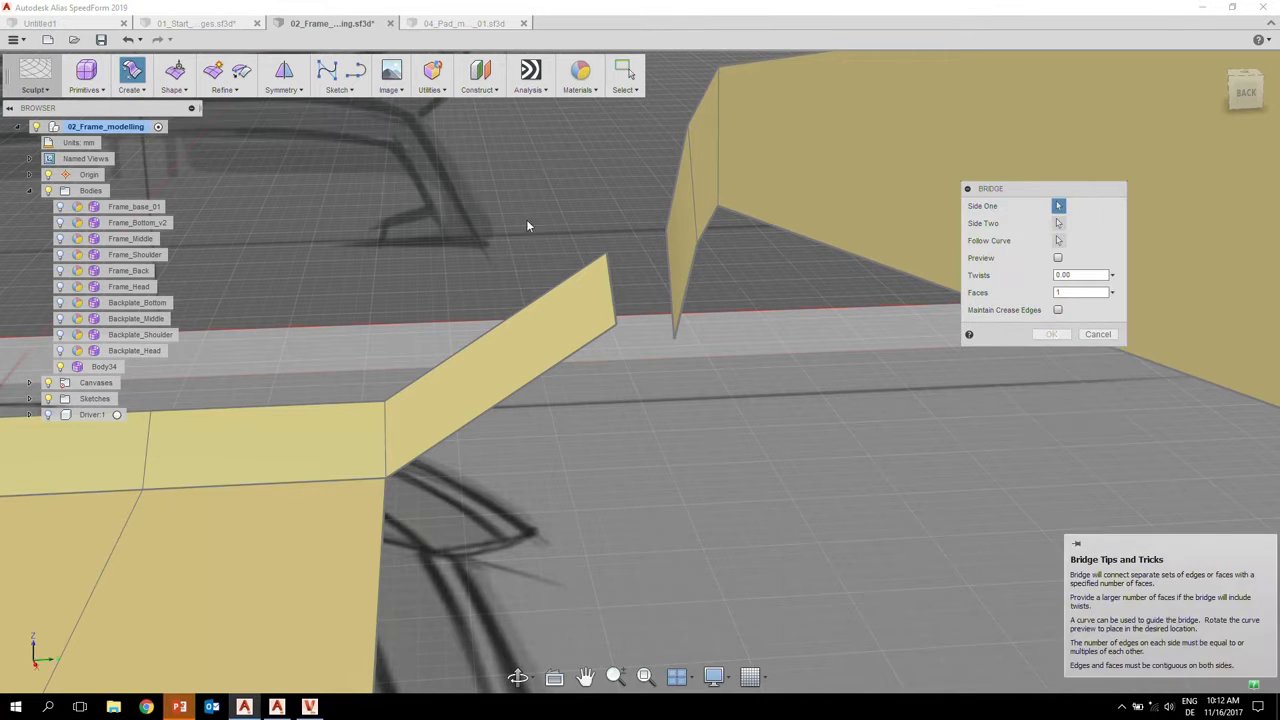
pyautogui.click(670, 287)
pyautogui.keyDown('shift'); pyautogui.moveTo(603, 324); pyautogui.dragTo(715, 369, button='middle'); pyautogui.keyUp('shift')
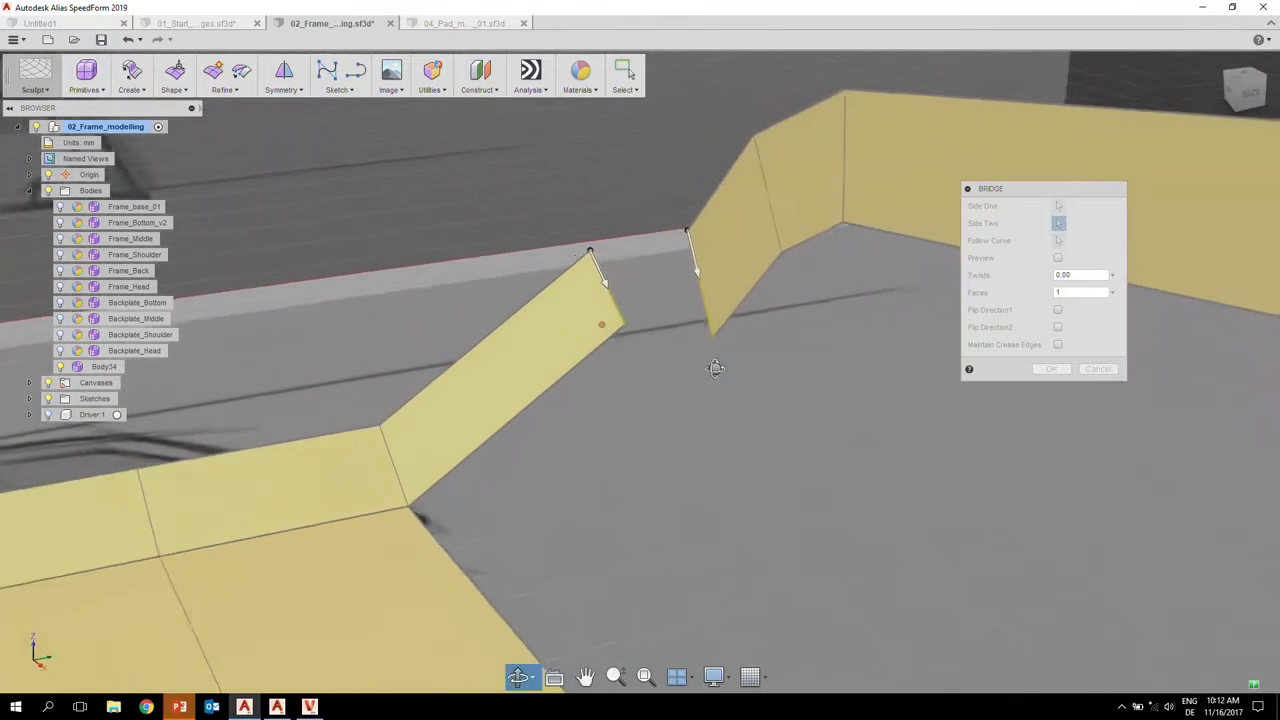
pyautogui.press('Return')
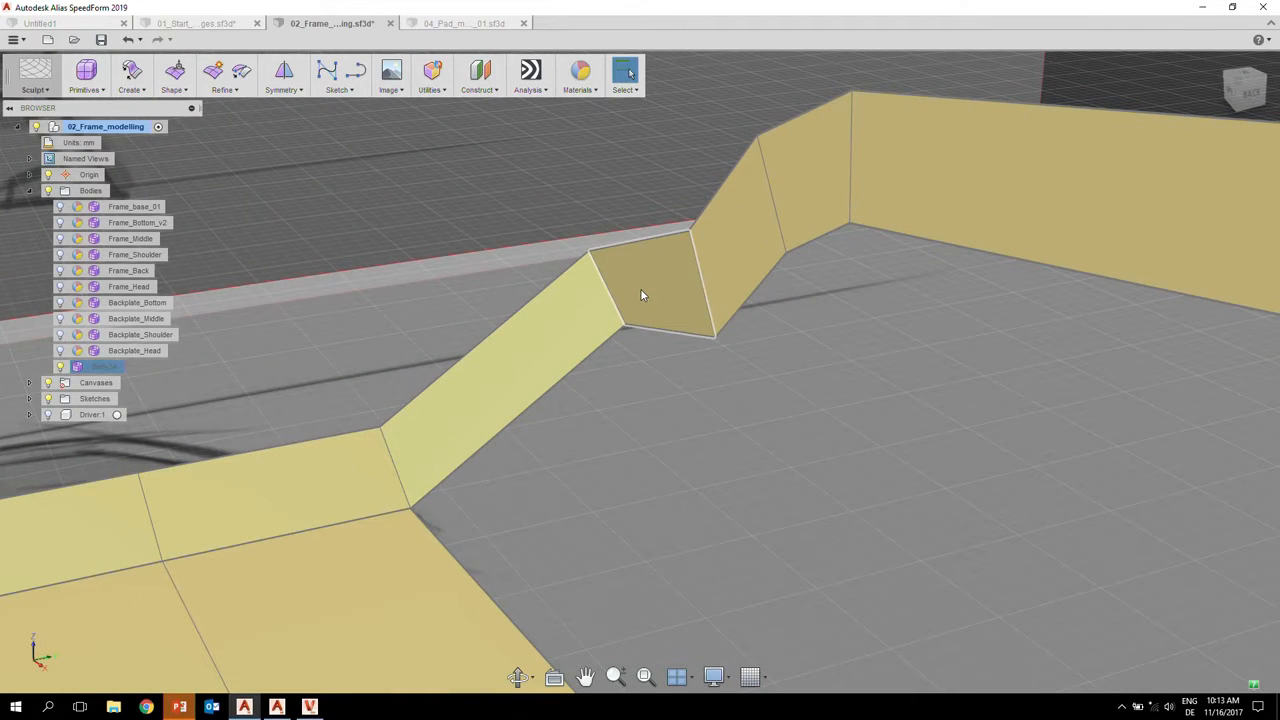
pyautogui.doubleClick(640, 295)
pyautogui.press('Delete')
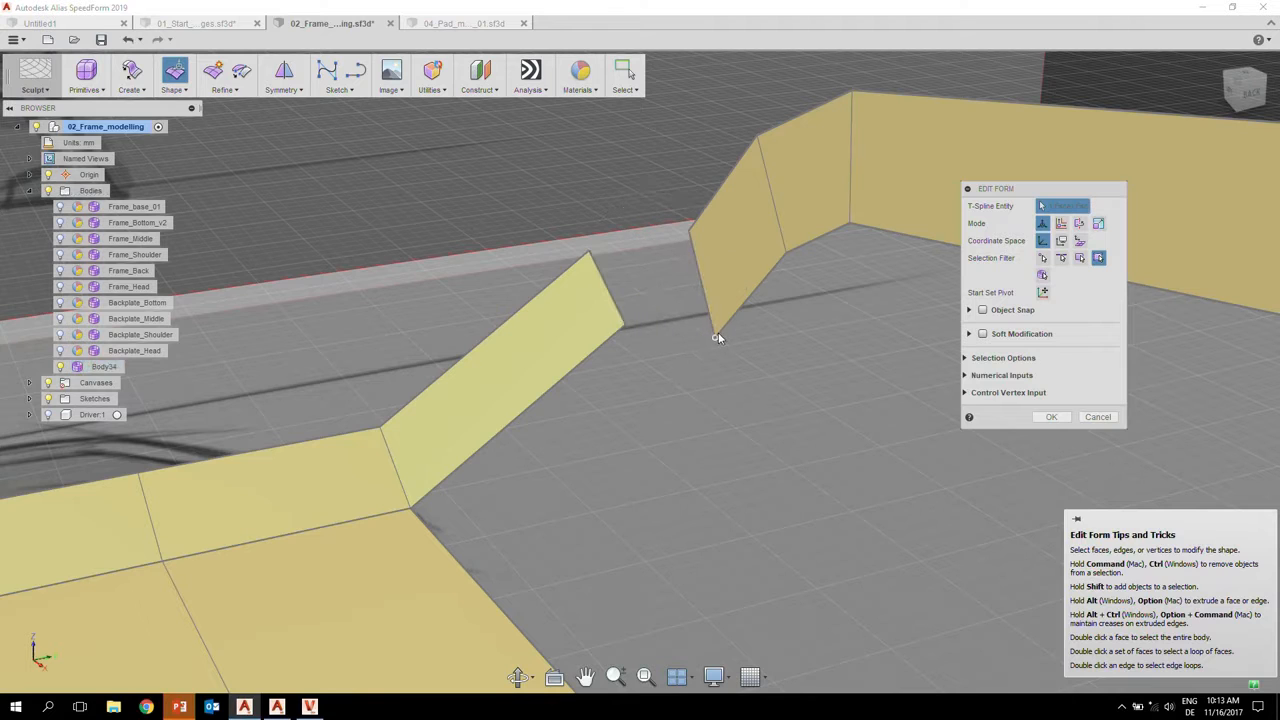
# - Try welding the side rail's two end vertices onto the rear strip's end vertices in Vertex to Vertex mode, and cancel the weld
pyautogui.click(716, 337)
pyautogui.click(248, 94)
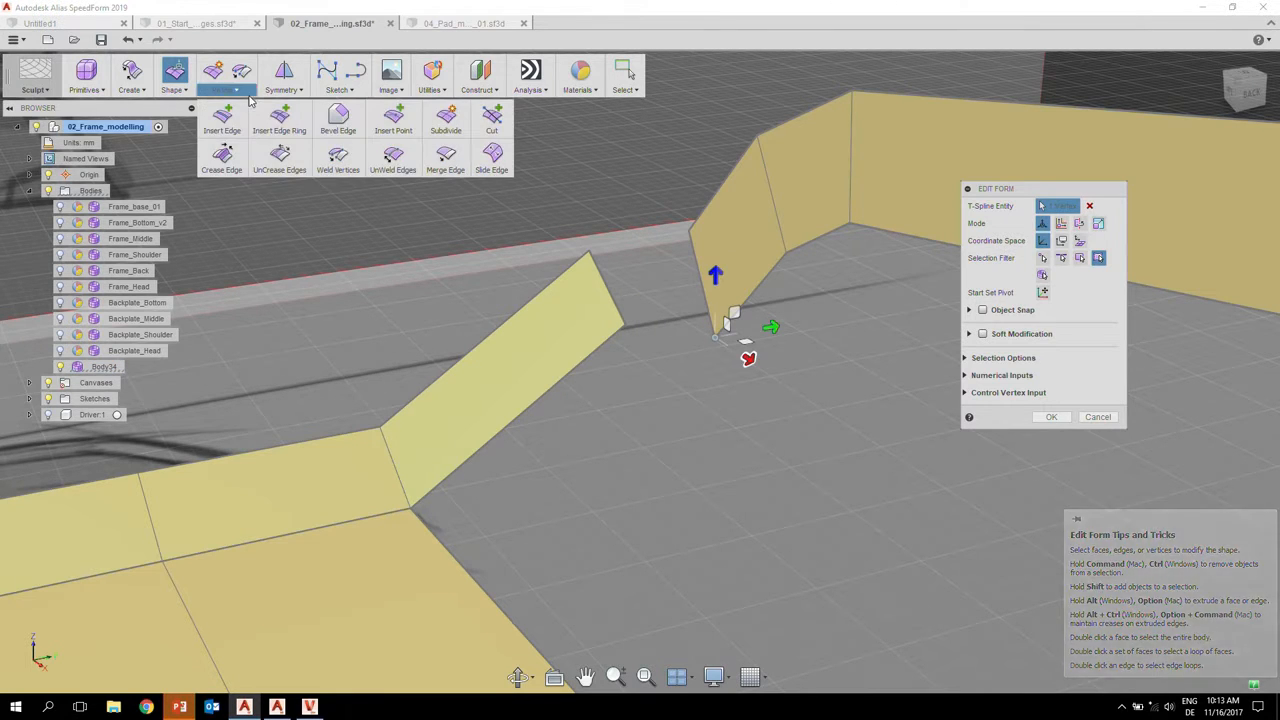
pyautogui.click(338, 155)
pyautogui.click(624, 327)
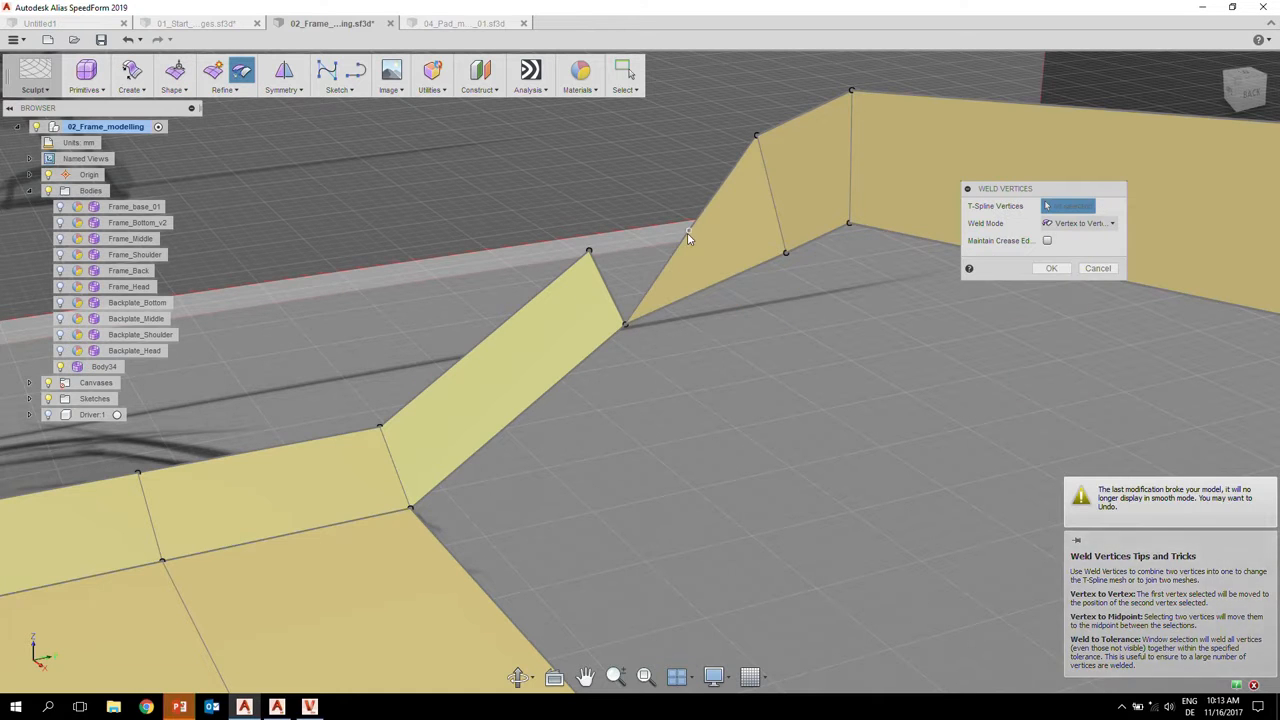
pyautogui.click(590, 253)
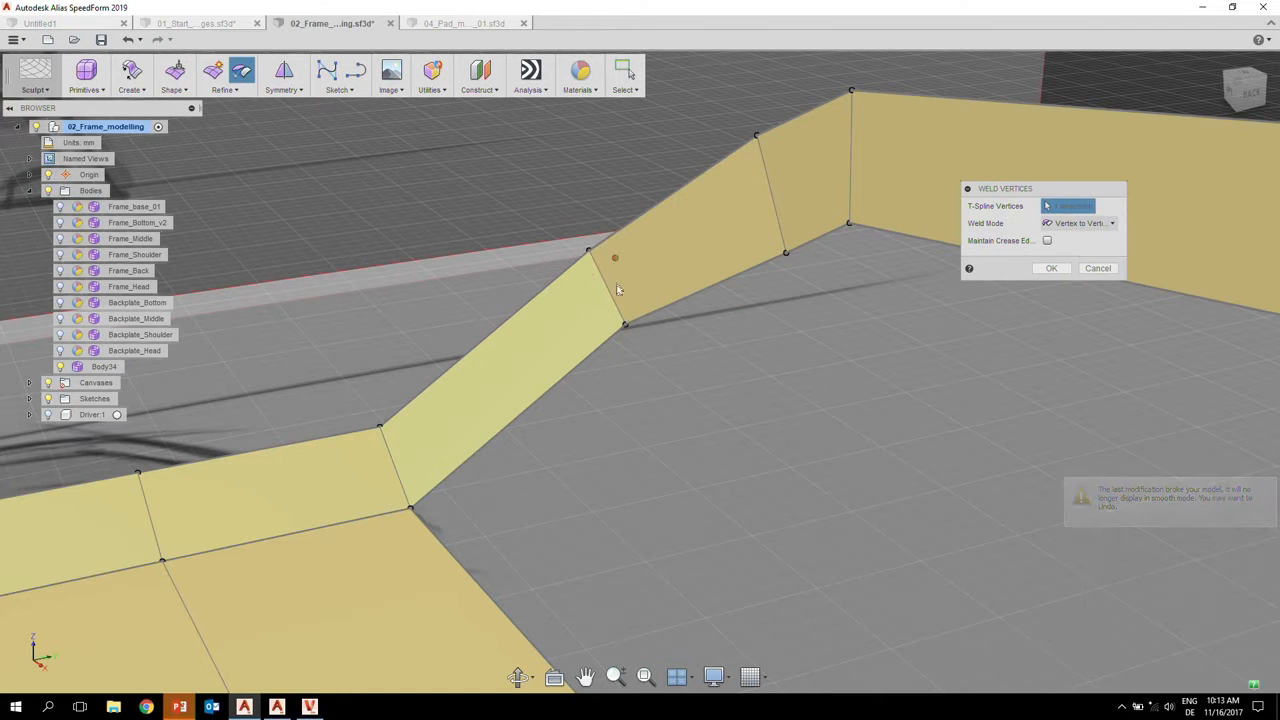
pyautogui.keyDown('shift'); pyautogui.moveTo(617, 289); pyautogui.dragTo(591, 299, button='middle'); pyautogui.keyUp('shift')
pyautogui.keyDown('alt'); pyautogui.keyDown('shift'); pyautogui.moveTo(591, 299); pyautogui.dragTo(566, 354, button='right'); pyautogui.keyUp('shift'); pyautogui.keyUp('alt')
pyautogui.keyDown('alt'); pyautogui.keyDown('shift'); pyautogui.moveTo(566, 354); pyautogui.dragTo(527, 345, button='middle'); pyautogui.keyUp('shift'); pyautogui.keyUp('alt')
pyautogui.moveTo(454, 391)
pyautogui.keyDown('shift'); pyautogui.mouseDown(button='middle')
pyautogui.moveTo(500, 420)
pyautogui.moveTo(461, 400)
pyautogui.mouseUp(button='middle'); pyautogui.keyUp('shift')
pyautogui.keyDown('shift'); pyautogui.moveTo(616, 368); pyautogui.dragTo(457, 366, button='middle'); pyautogui.keyUp('shift')
pyautogui.keyDown('shift'); pyautogui.moveTo(515, 335); pyautogui.dragTo(676, 347, button='middle'); pyautogui.keyUp('shift')
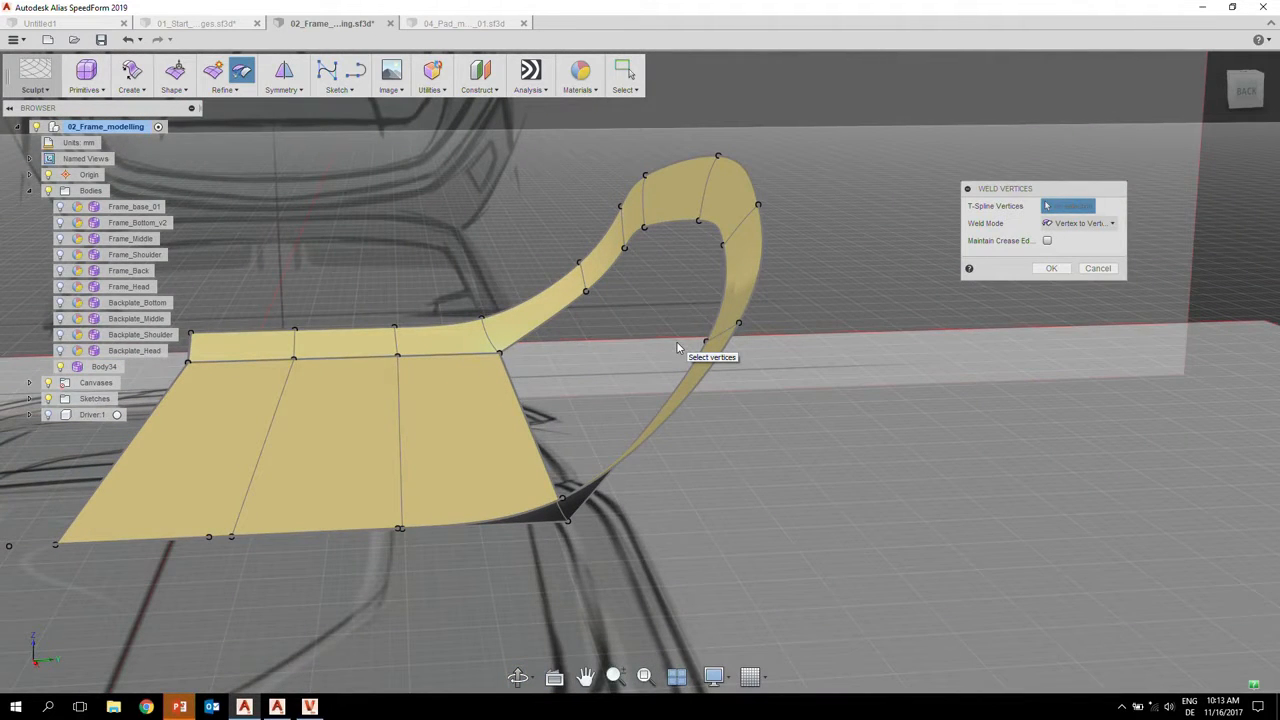
pyautogui.keyDown('shift'); pyautogui.moveTo(676, 347); pyautogui.dragTo(697, 294, button='middle'); pyautogui.keyUp('shift')
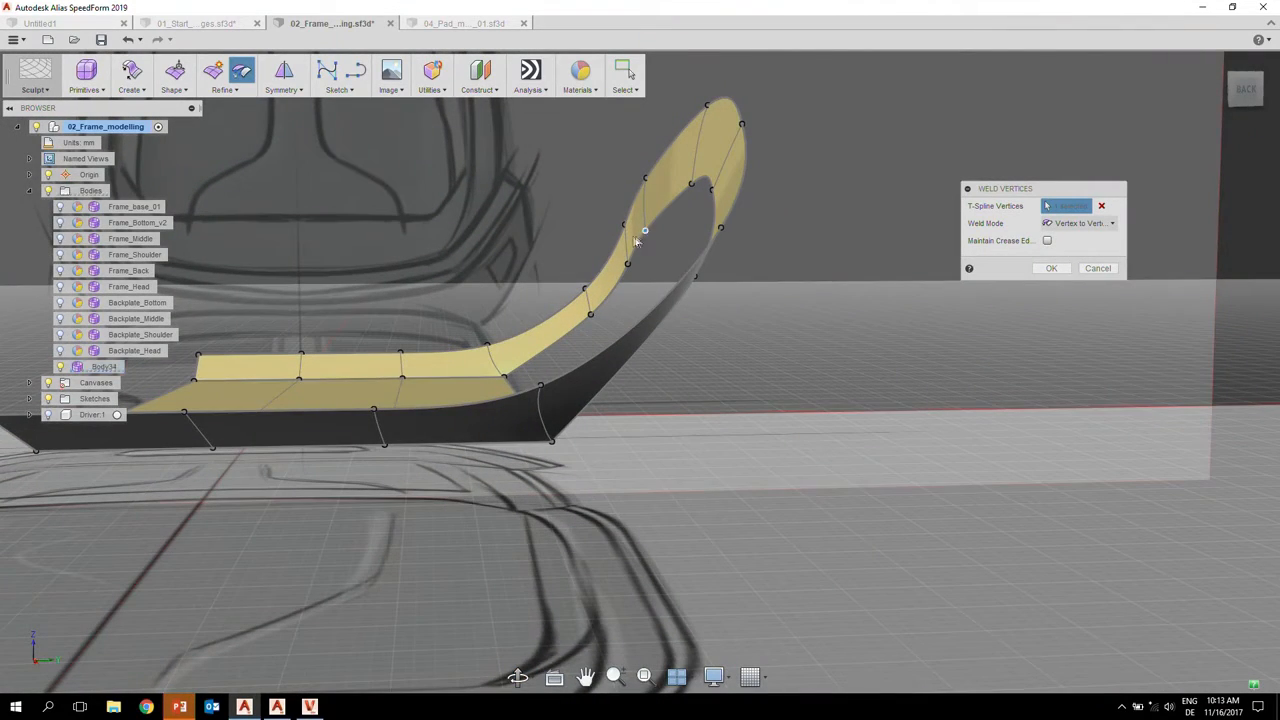
pyautogui.click(1088, 271)
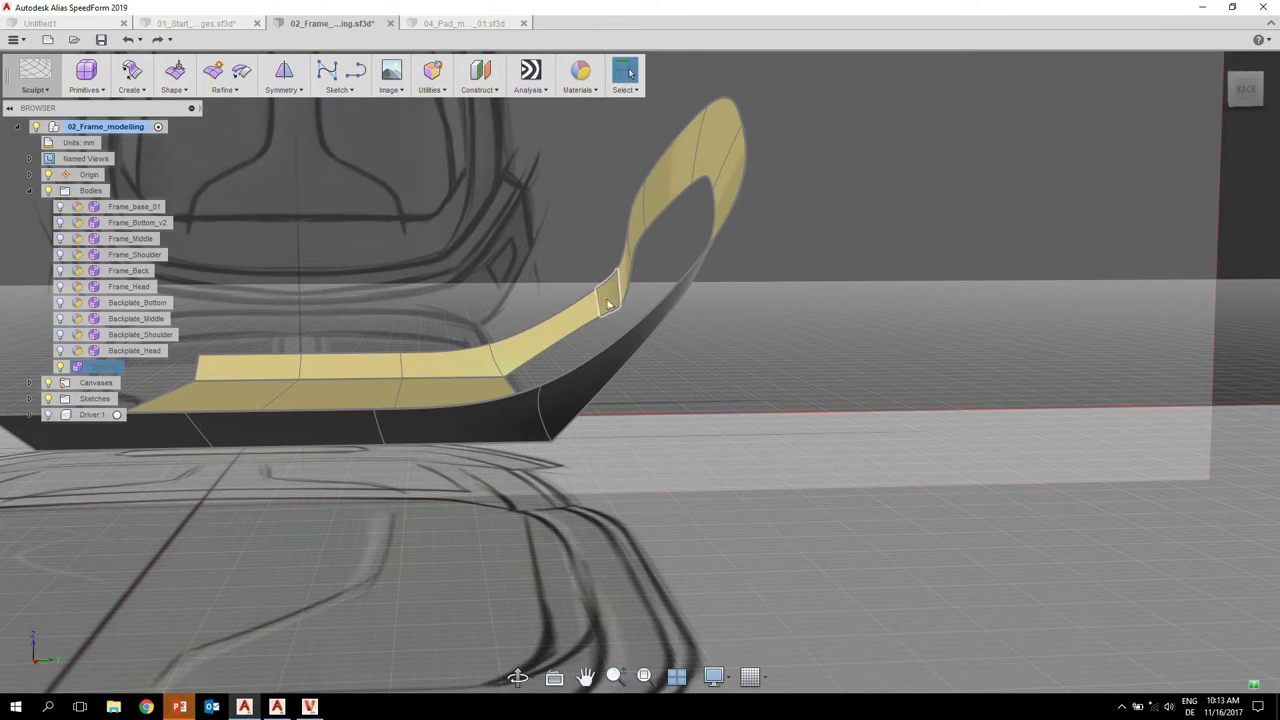
# - Raise the rail's end edge at the bridging face along Z and lower the rear strip's end edge to even out the slope
pyautogui.keyDown('shift'); pyautogui.moveTo(608, 303); pyautogui.dragTo(603, 338, button='middle'); pyautogui.keyUp('shift')
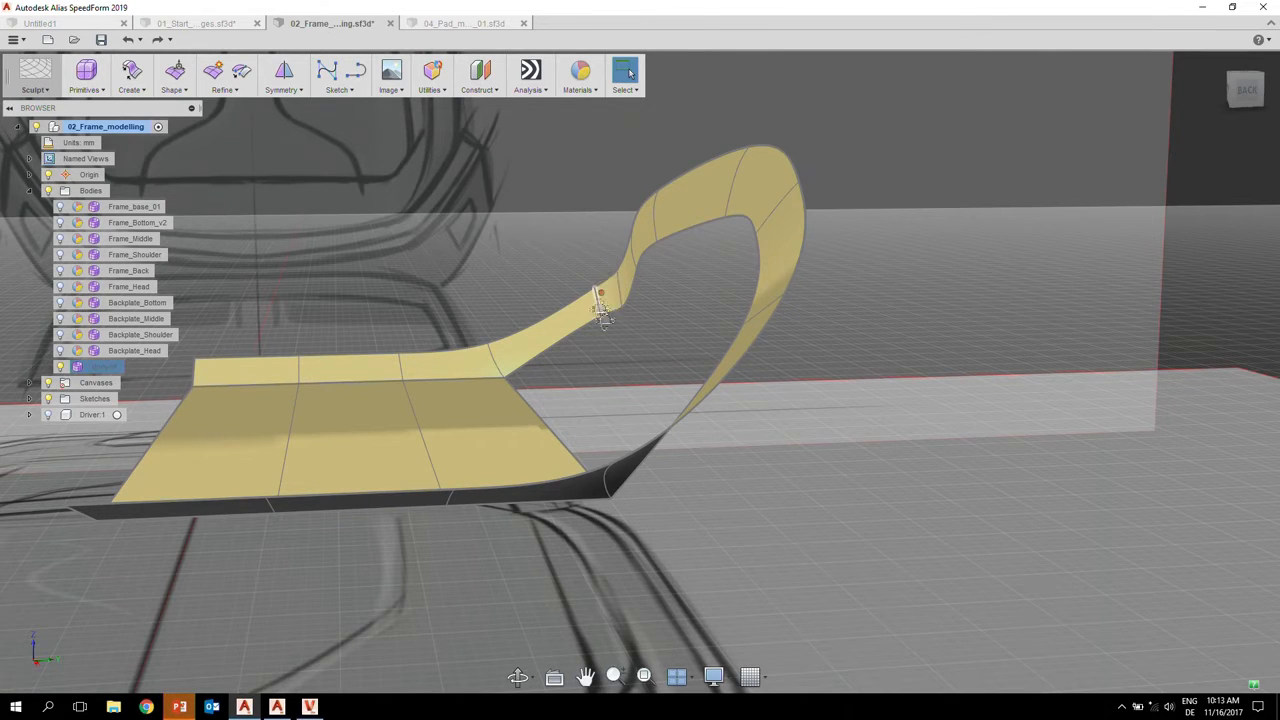
pyautogui.moveTo(603, 318)
pyautogui.keyDown('shift'); pyautogui.mouseDown(button='middle')
pyautogui.moveTo(629, 356)
pyautogui.moveTo(597, 320)
pyautogui.mouseUp(button='middle'); pyautogui.keyUp('shift')
pyautogui.scroll(4, 622, 345)
pyautogui.hotkey('alt', '1')
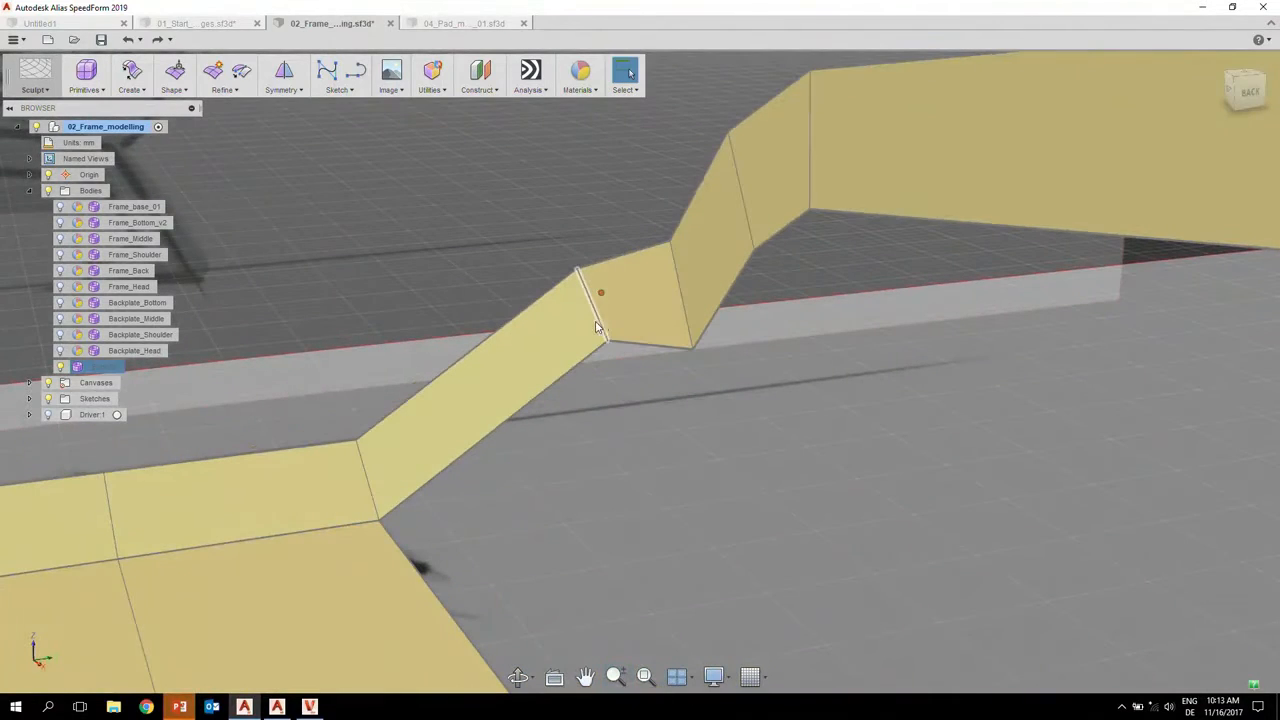
pyautogui.click(687, 308)
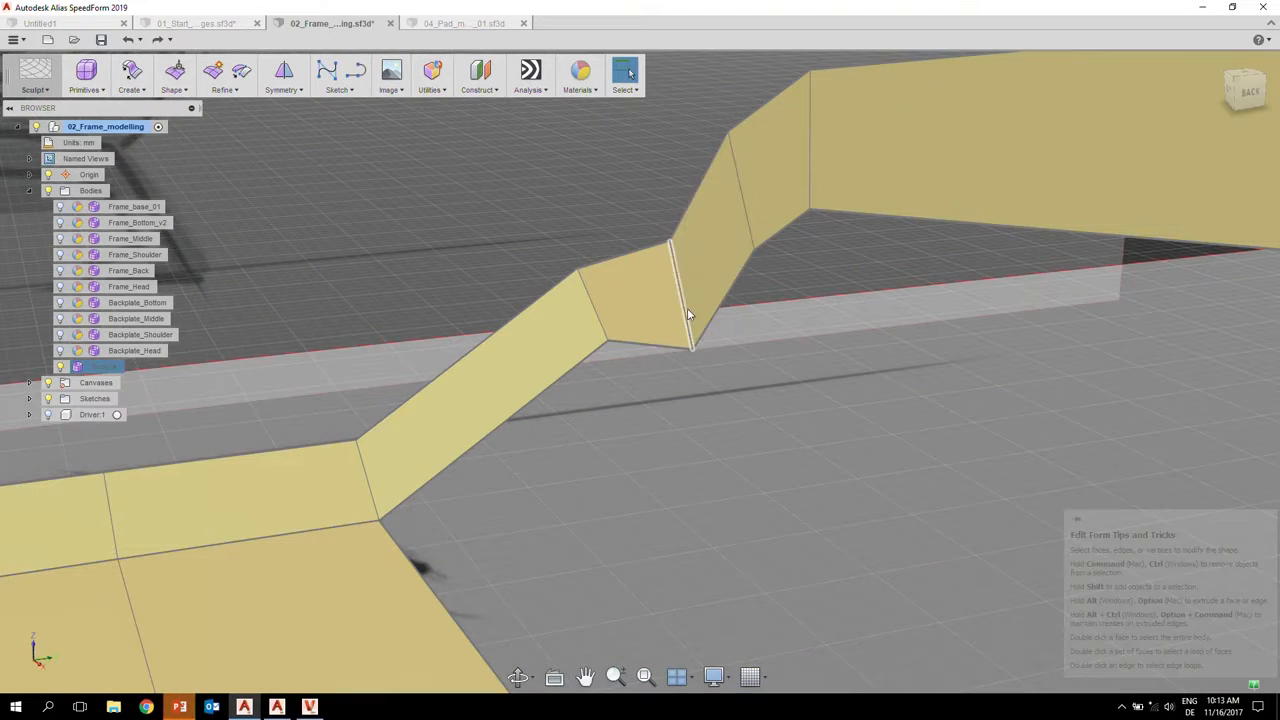
pyautogui.moveTo(680, 239); pyautogui.dragTo(680, 211)
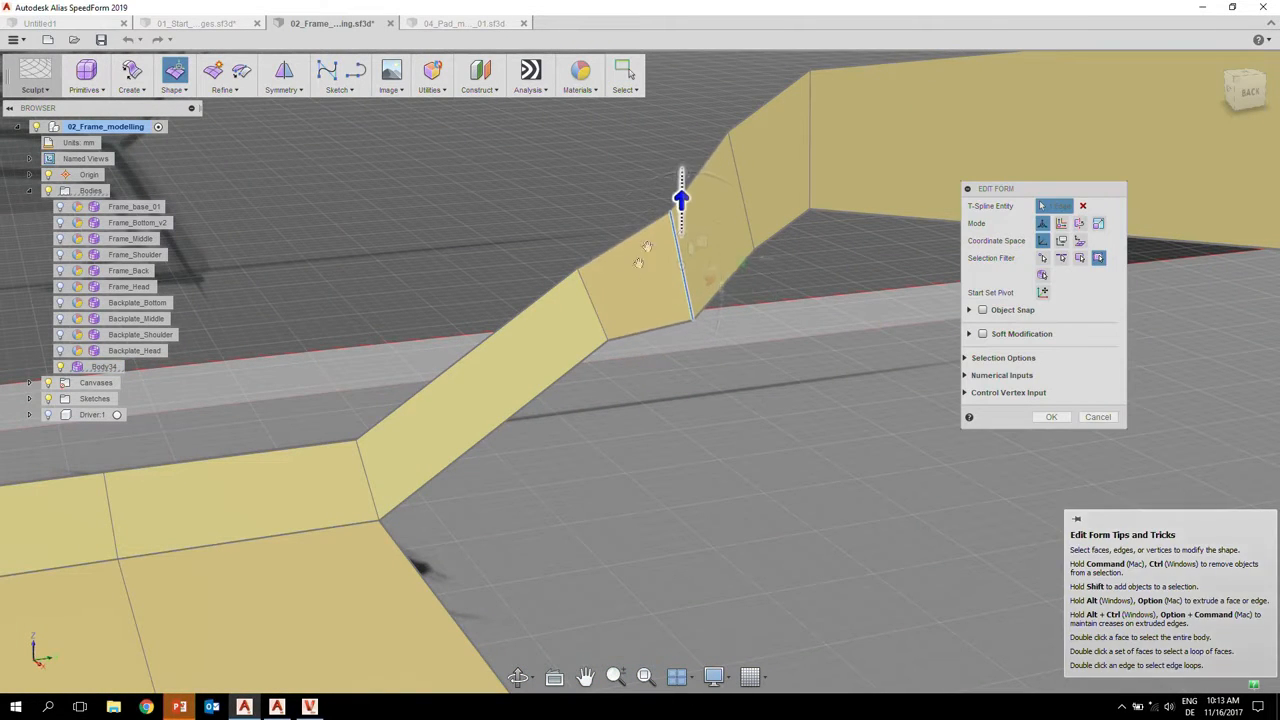
pyautogui.click(605, 326)
pyautogui.moveTo(591, 240); pyautogui.dragTo(591, 297)
# - Shift the joint's two edges inward and the next rail edge outward along Y, and return the body to smooth display
pyautogui.keyDown('shift'); pyautogui.moveTo(716, 280); pyautogui.dragTo(561, 360, button='middle'); pyautogui.keyUp('shift')
pyautogui.scroll(-2, 621, 337)
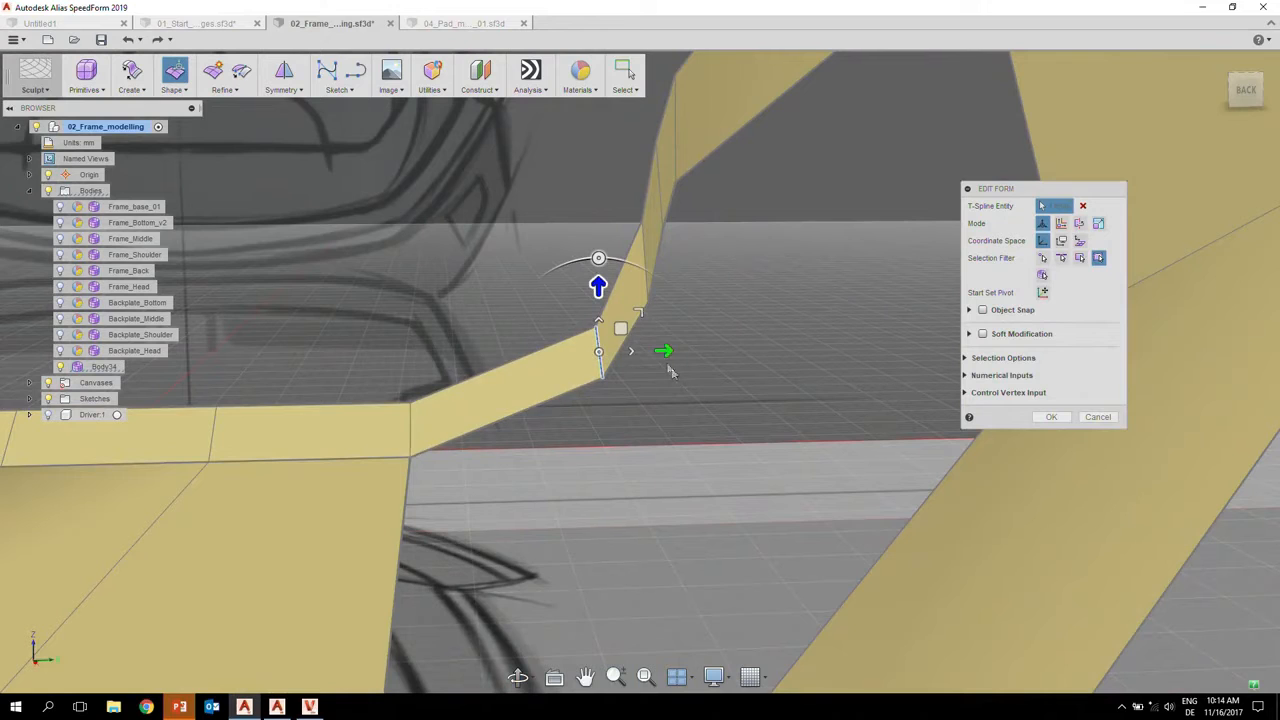
pyautogui.moveTo(664, 350); pyautogui.dragTo(625, 350)
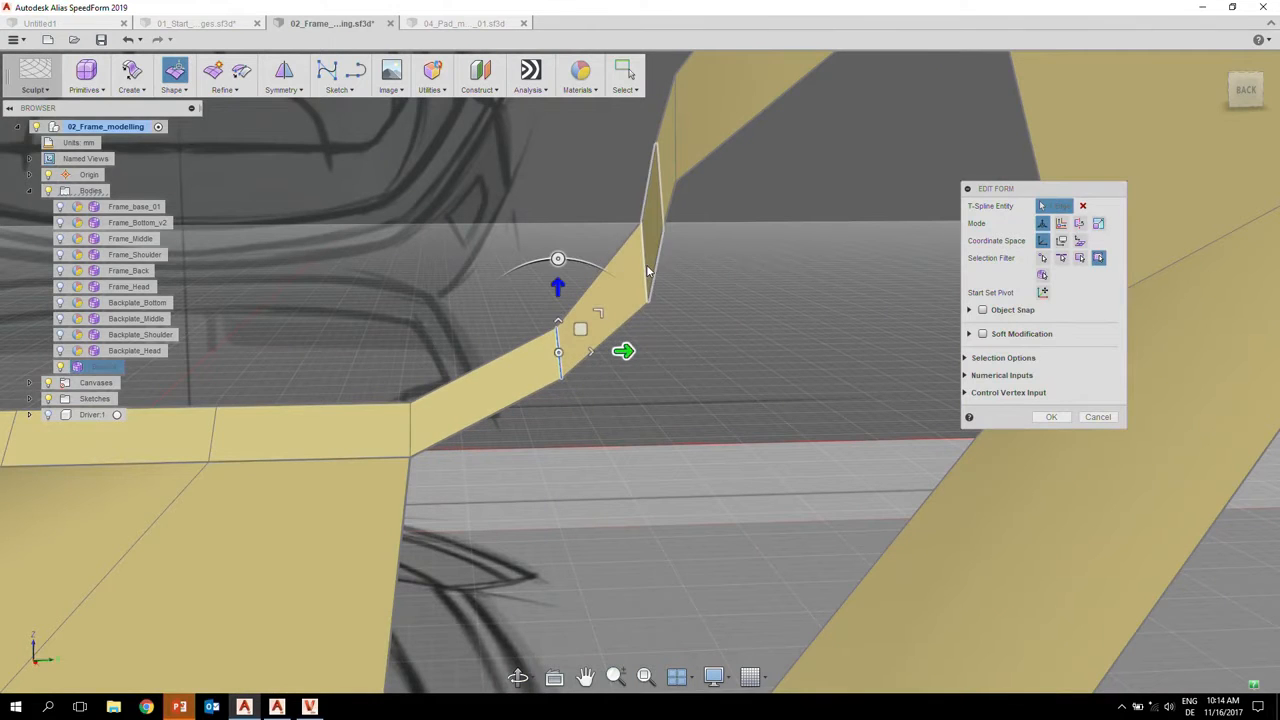
pyautogui.click(647, 268)
pyautogui.moveTo(710, 259); pyautogui.dragTo(677, 259)
pyautogui.click(674, 168)
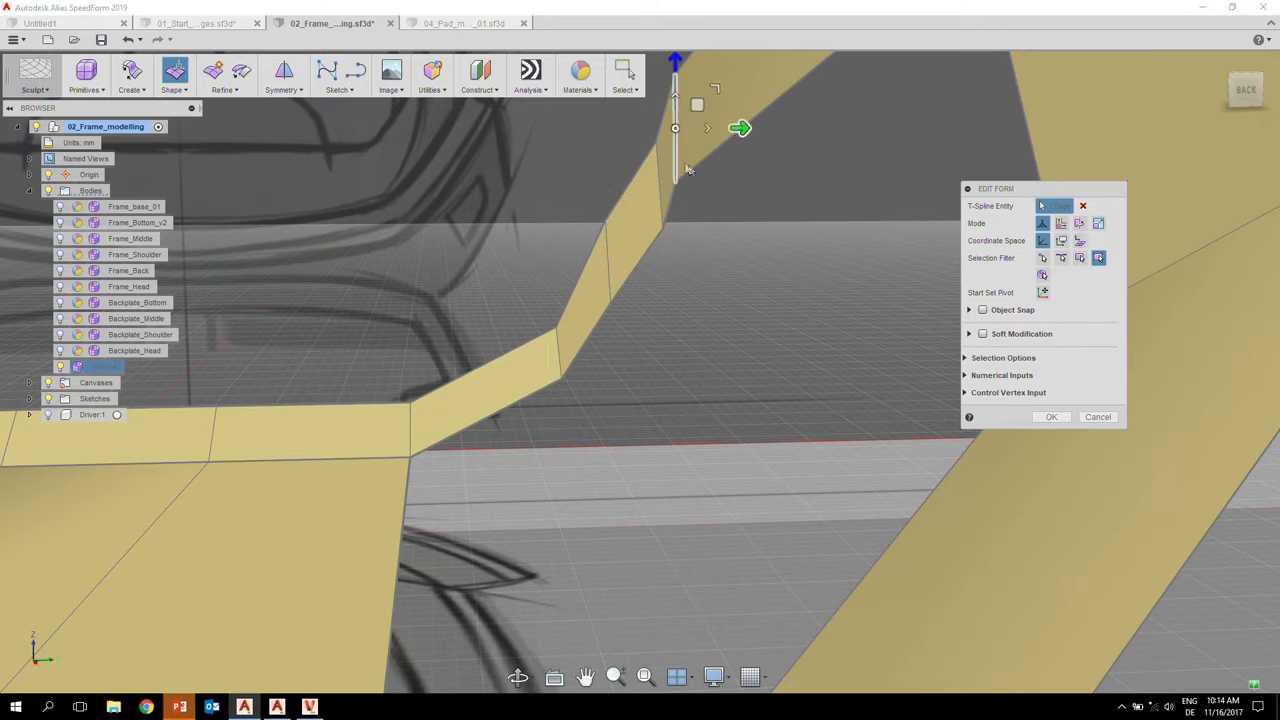
pyautogui.moveTo(741, 128); pyautogui.dragTo(763, 128)
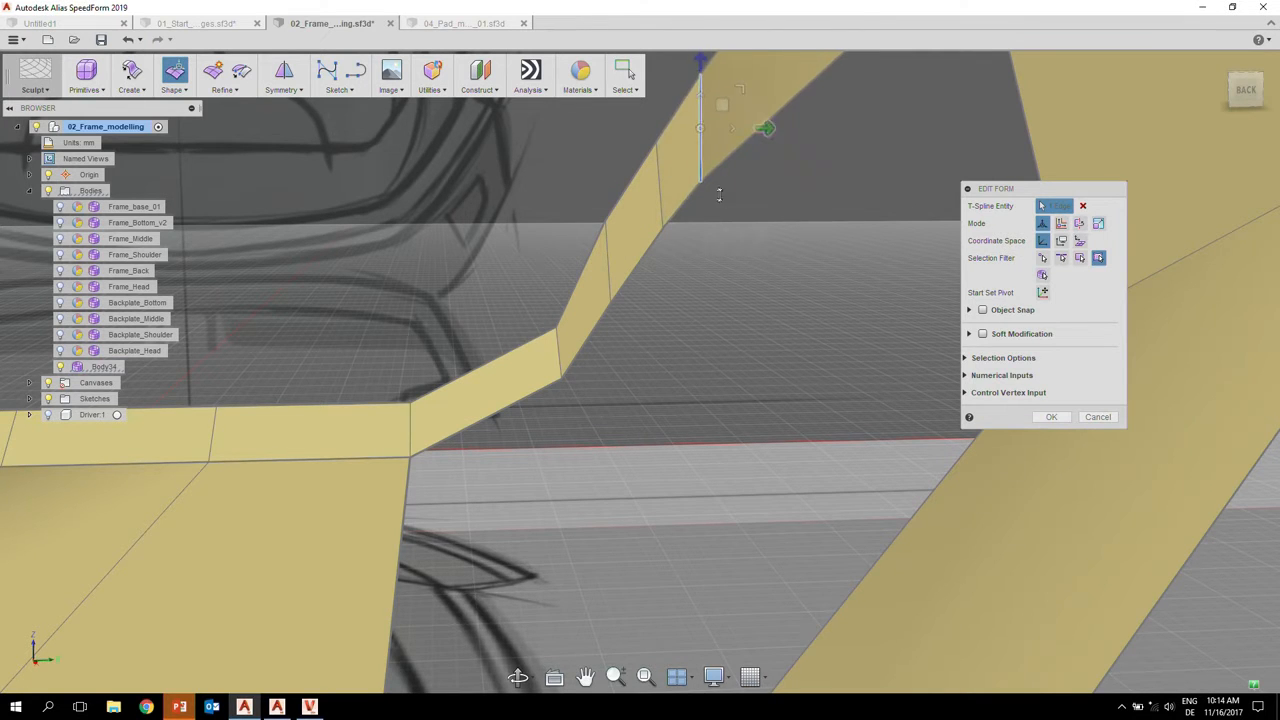
pyautogui.keyDown('alt'); pyautogui.keyDown('shift'); pyautogui.moveTo(719, 196); pyautogui.dragTo(643, 238, button='right'); pyautogui.keyUp('shift'); pyautogui.keyUp('alt')
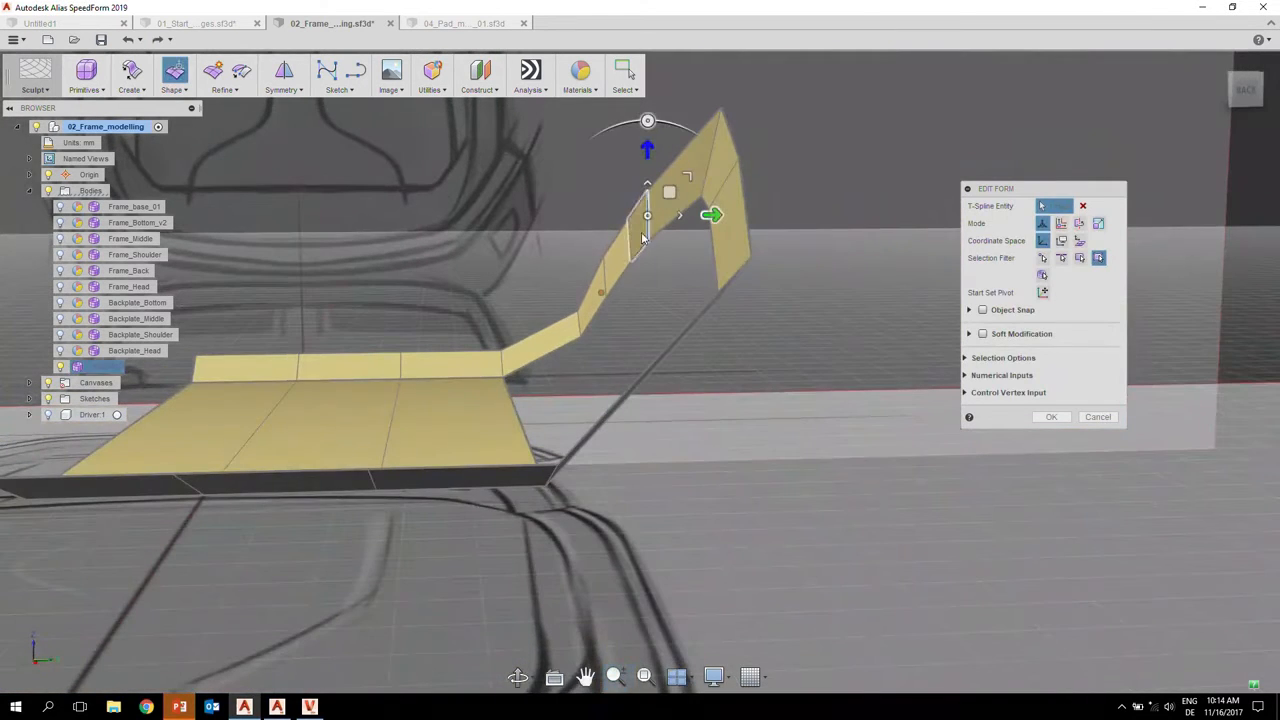
pyautogui.click(606, 279)
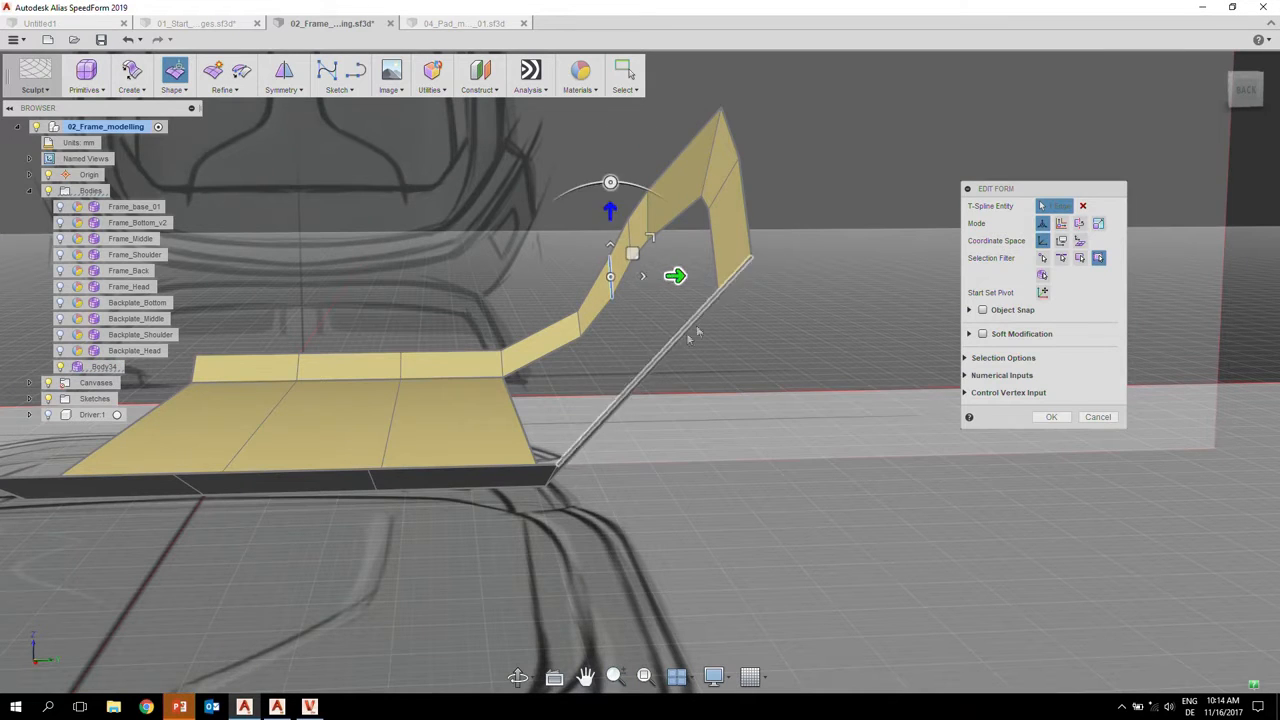
pyautogui.keyDown('alt'); pyautogui.keyDown('shift'); pyautogui.moveTo(714, 291); pyautogui.dragTo(597, 357); pyautogui.keyUp('shift'); pyautogui.keyUp('alt')
pyautogui.hotkey('alt', '3')
# - Copy the three flat base faces between the front and rear strips into the Bodies folder as a separate body
pyautogui.click(531, 329)
pyautogui.keyDown('shift'); pyautogui.click(482, 306); pyautogui.keyUp('shift')
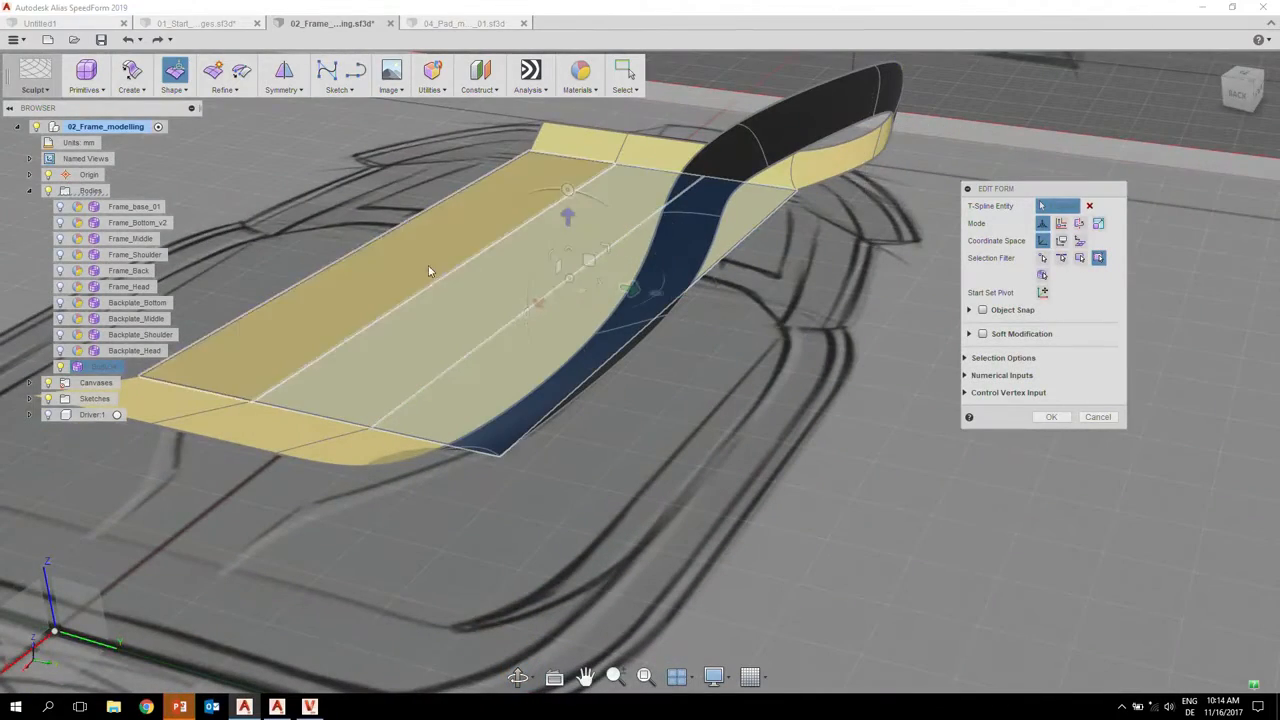
pyautogui.keyDown('shift'); pyautogui.click(430, 270); pyautogui.keyUp('shift')
pyautogui.keyDown('alt'); pyautogui.keyDown('shift'); pyautogui.moveTo(463, 288); pyautogui.dragTo(508, 328); pyautogui.keyUp('shift'); pyautogui.keyUp('alt')
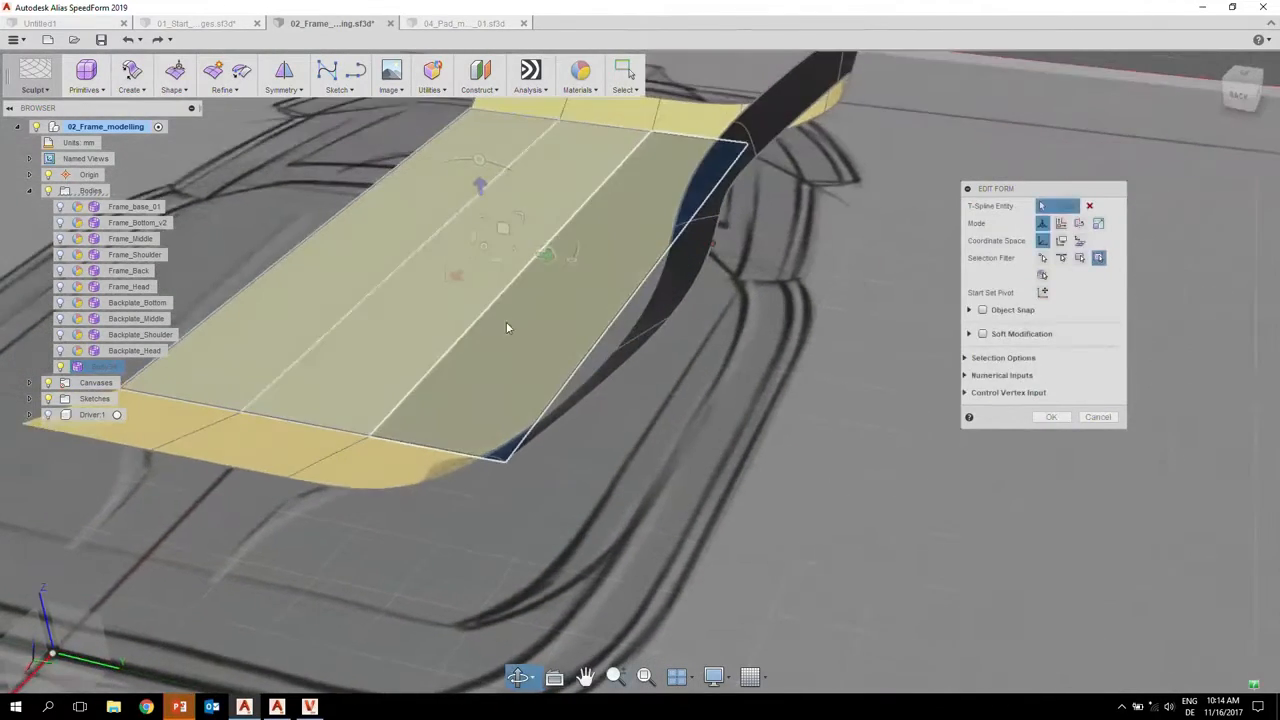
pyautogui.keyDown('alt'); pyautogui.keyDown('shift'); pyautogui.moveTo(508, 328); pyautogui.dragTo(489, 323, button='right'); pyautogui.keyUp('shift'); pyautogui.keyUp('alt')
pyautogui.keyDown('alt'); pyautogui.keyDown('shift'); pyautogui.moveTo(489, 323); pyautogui.dragTo(466, 364, button='middle'); pyautogui.keyUp('shift'); pyautogui.keyUp('alt')
pyautogui.keyDown('alt'); pyautogui.keyDown('shift'); pyautogui.moveTo(482, 391); pyautogui.dragTo(403, 342); pyautogui.keyUp('shift'); pyautogui.keyUp('alt')
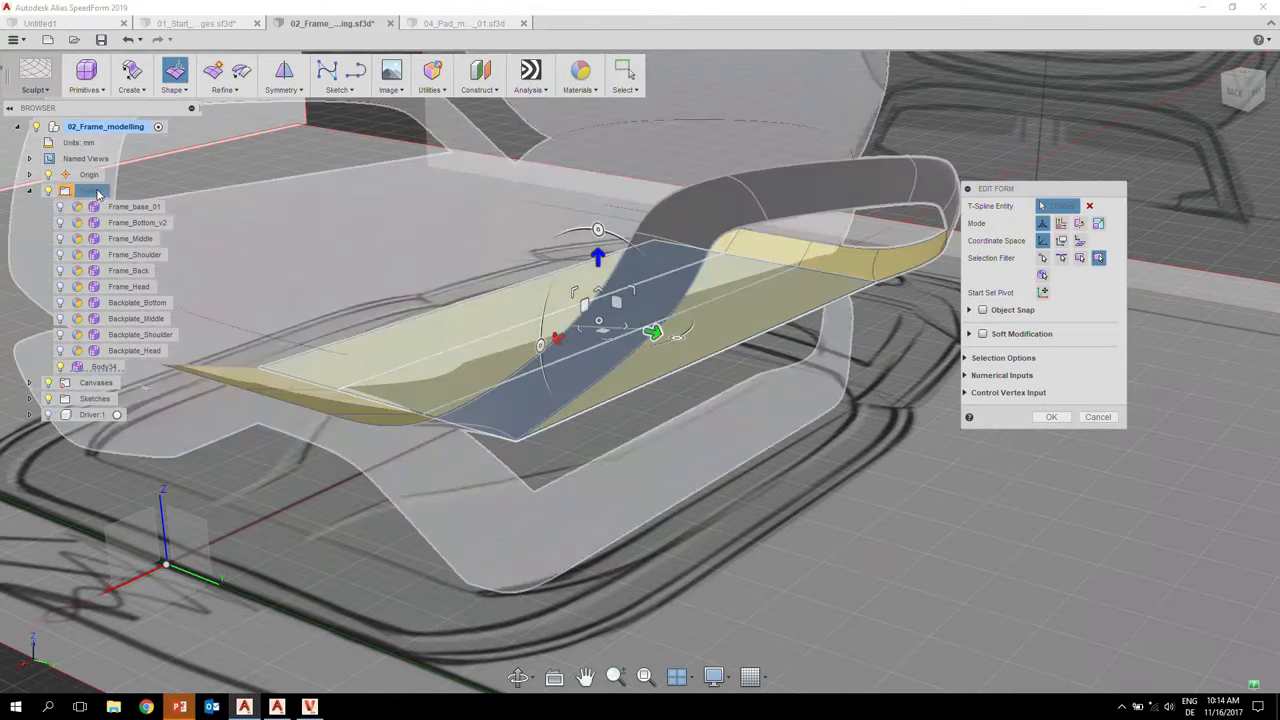
pyautogui.click(91, 191)
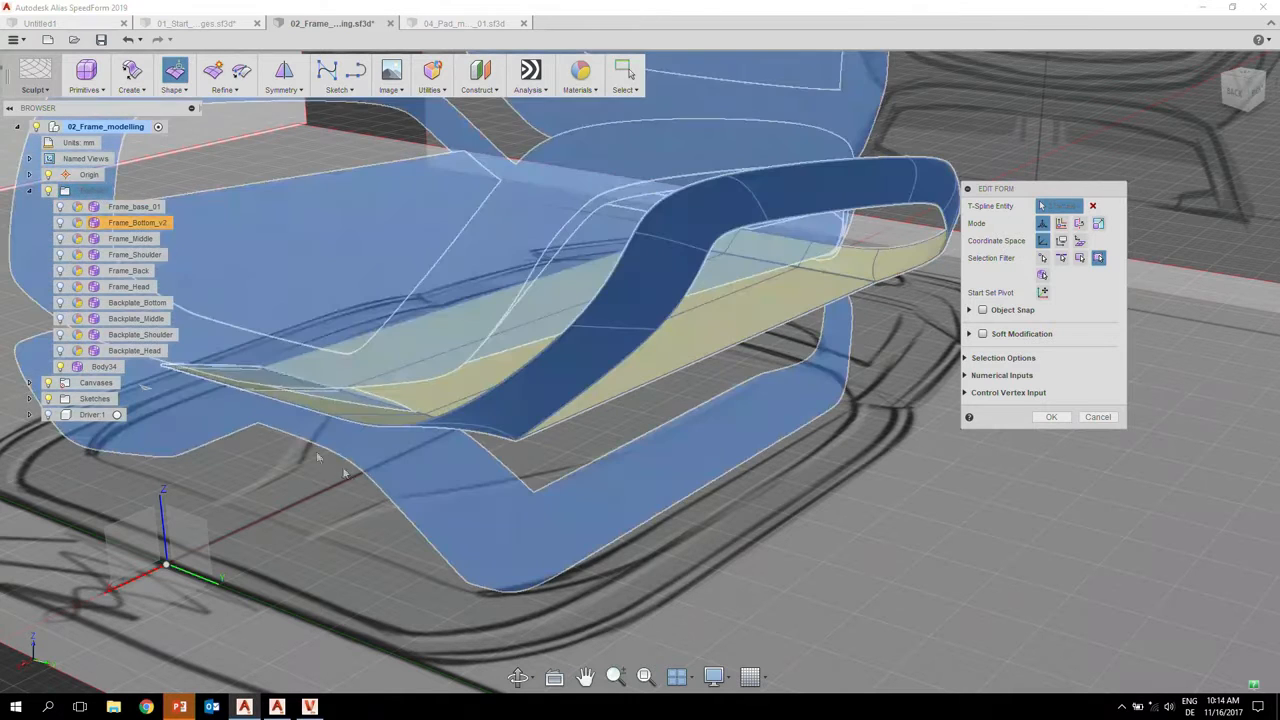
pyautogui.click(321, 557)
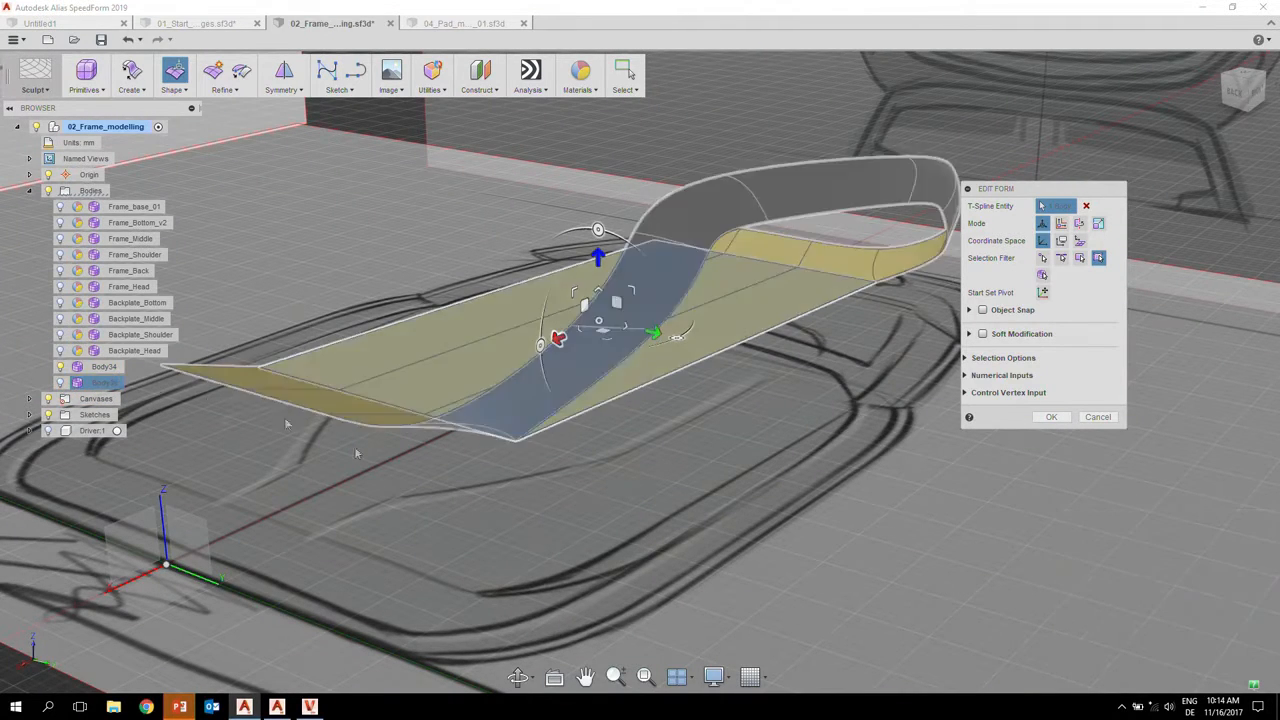
# - Hide the copied base body and delete the three flat base faces from the original frame body
pyautogui.keyDown('shift'); pyautogui.moveTo(422, 370); pyautogui.dragTo(467, 366, button='middle'); pyautogui.keyUp('shift')
pyautogui.moveTo(467, 366); pyautogui.dragTo(555, 395)
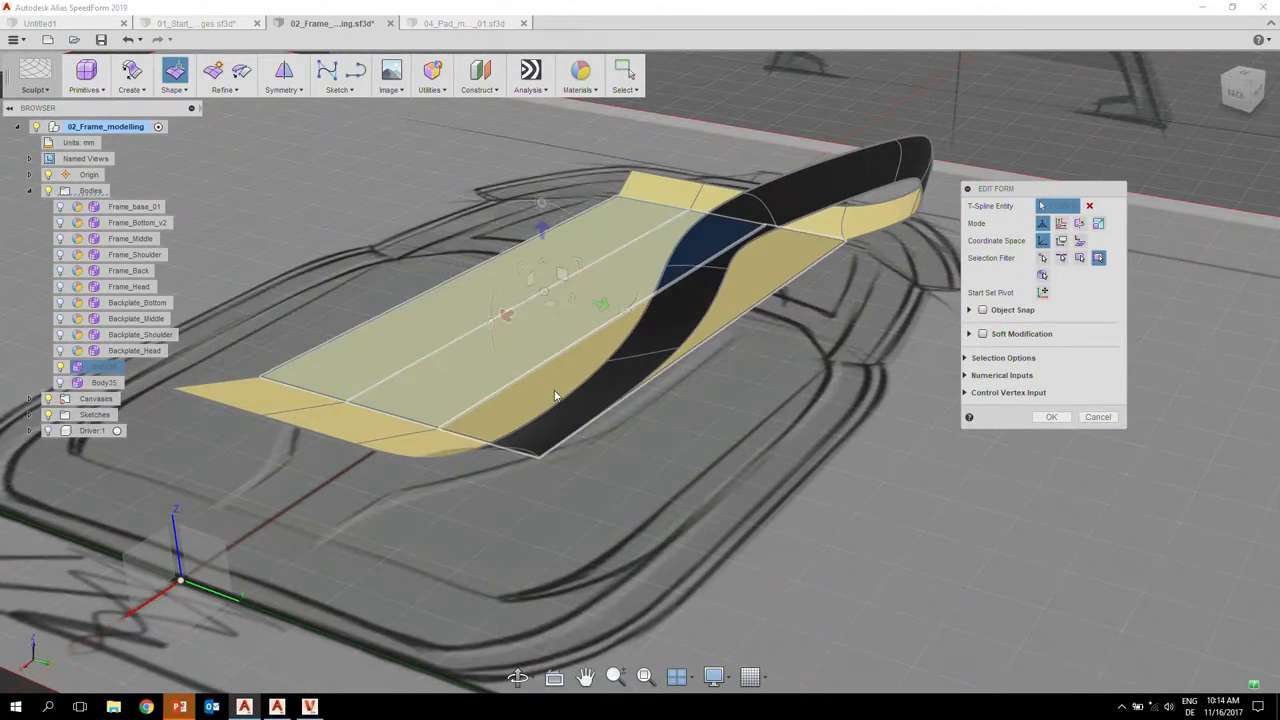
pyautogui.press('Delete')
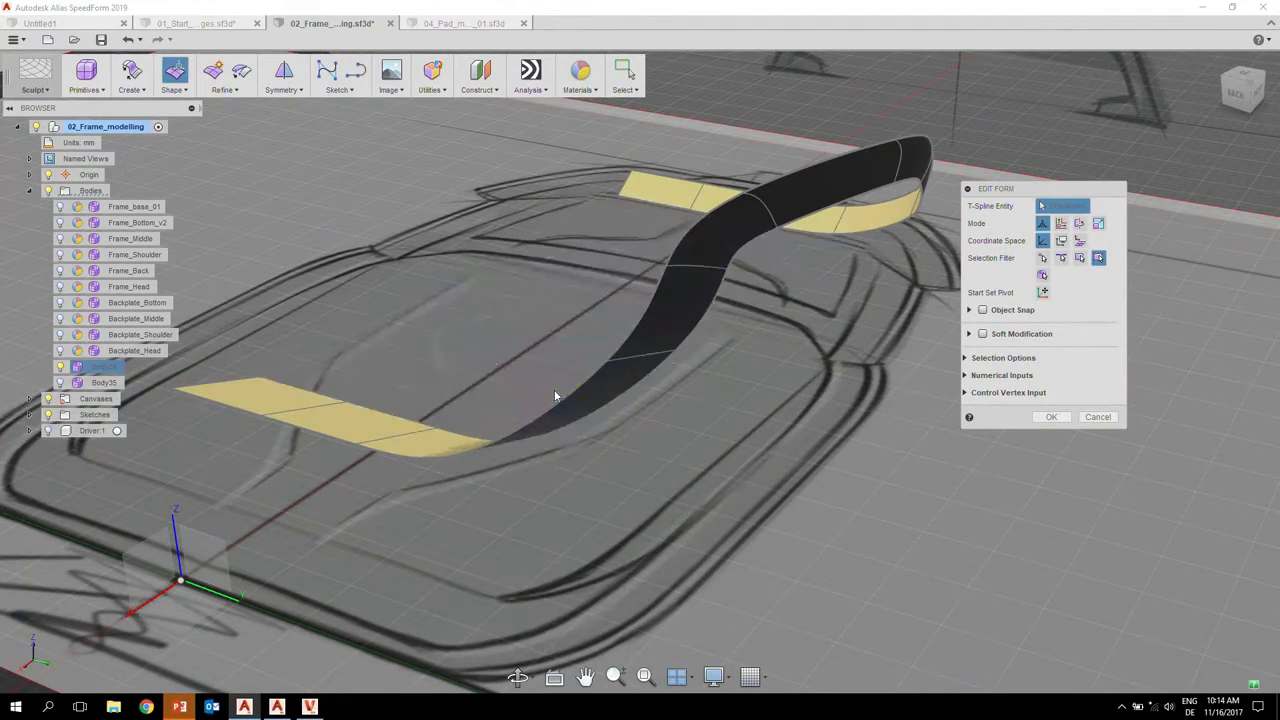
pyautogui.click(60, 383)
pyautogui.click(60, 383)
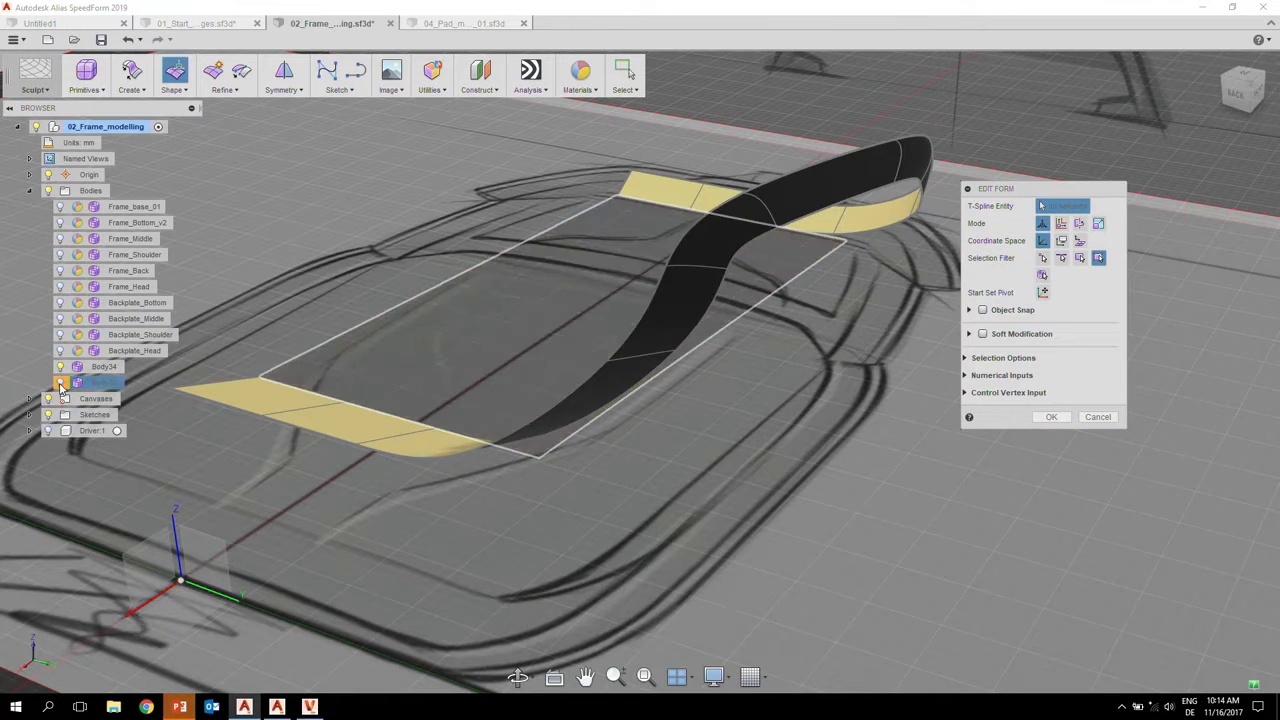
# - Adjust the upper and lower edges of the side rail's raised rear bend along the Y axis
pyautogui.moveTo(280, 410)
pyautogui.keyDown('shift'); pyautogui.mouseDown(button='middle')
pyautogui.moveTo(466, 423)
pyautogui.moveTo(616, 202)
pyautogui.moveTo(623, 172)
pyautogui.moveTo(547, 175)
pyautogui.moveTo(591, 148)
pyautogui.mouseUp(button='middle'); pyautogui.keyUp('shift')
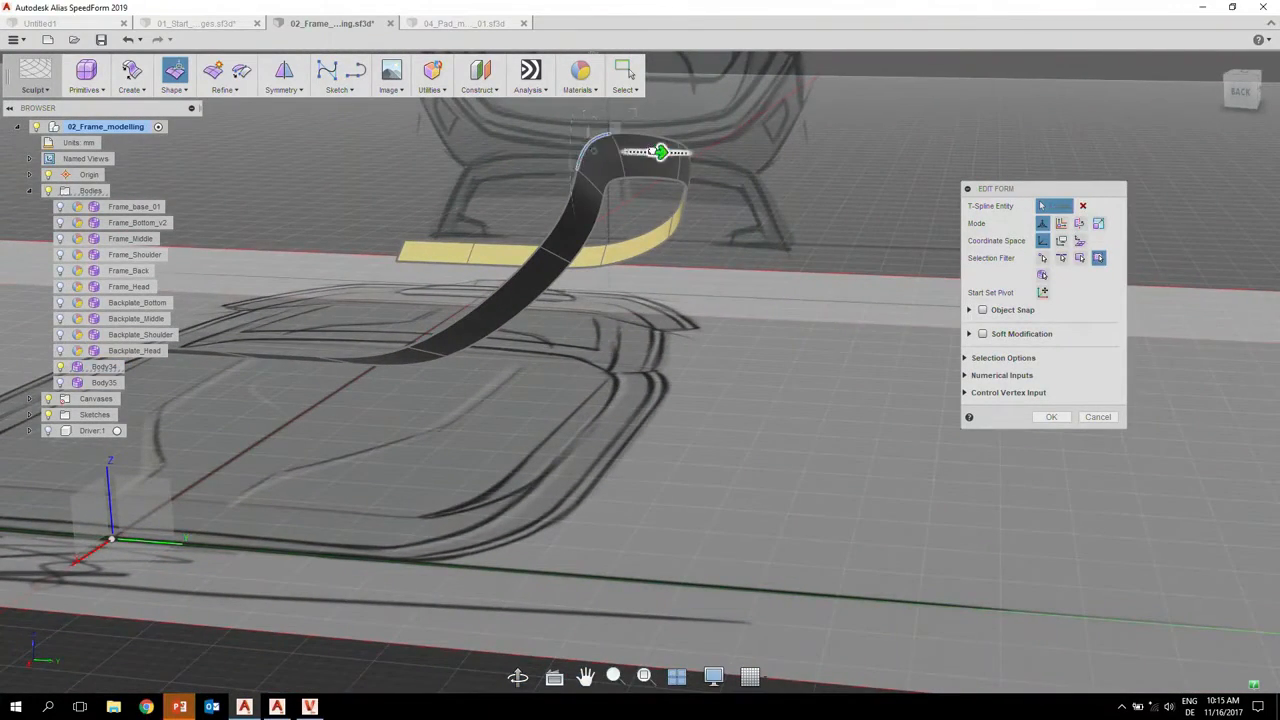
pyautogui.moveTo(586, 212)
pyautogui.keyDown('shift'); pyautogui.mouseDown(button='middle')
pyautogui.moveTo(629, 266)
pyautogui.moveTo(641, 314)
pyautogui.moveTo(660, 292)
pyautogui.moveTo(613, 230)
pyautogui.mouseUp(button='middle'); pyautogui.keyUp('shift')
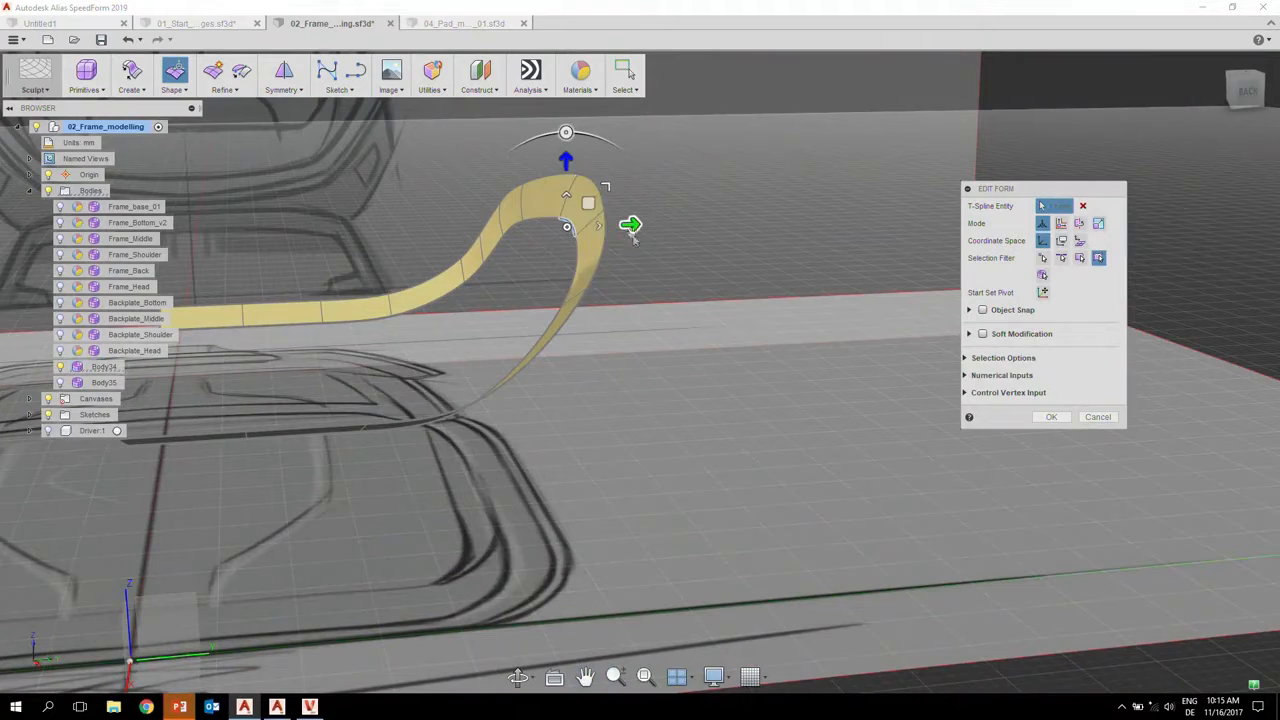
pyautogui.moveTo(636, 225)
pyautogui.keyDown('shift'); pyautogui.mouseDown(button='middle')
pyautogui.moveTo(619, 287)
pyautogui.moveTo(531, 286)
pyautogui.moveTo(530, 298)
pyautogui.mouseUp(button='middle'); pyautogui.keyUp('shift')
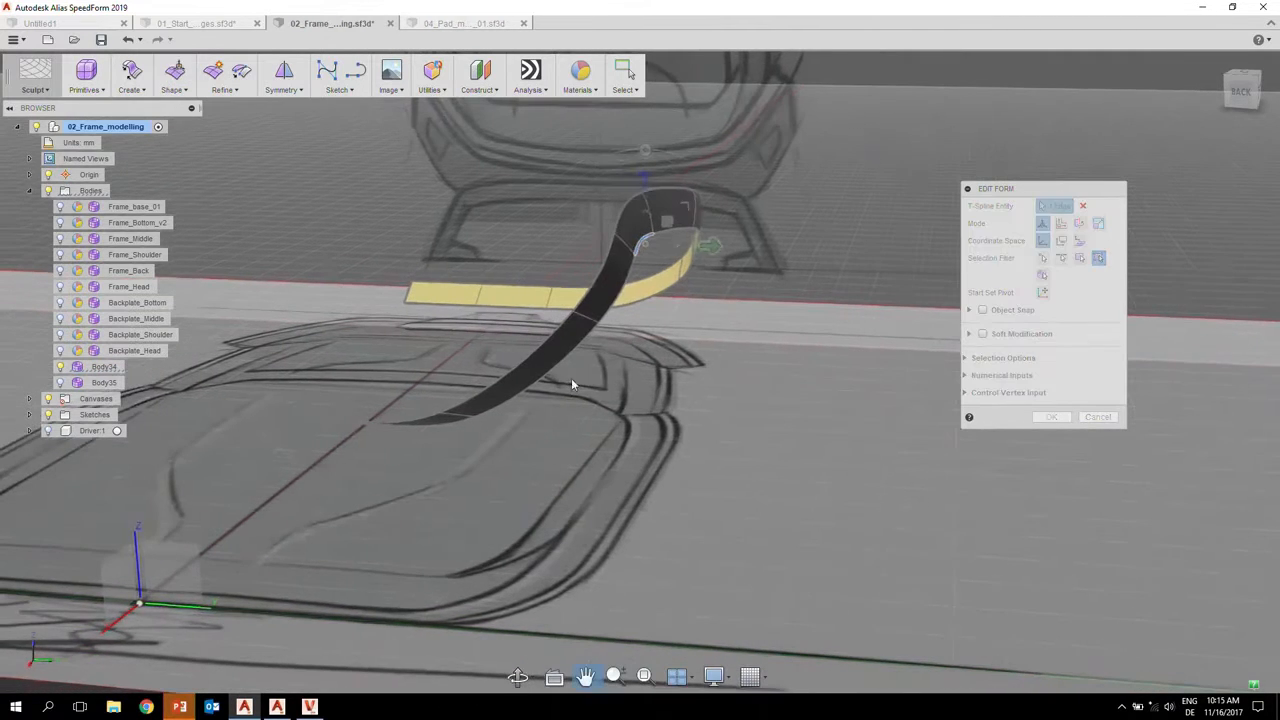
pyautogui.moveTo(610, 387)
pyautogui.keyDown('shift'); pyautogui.mouseDown(button='middle')
pyautogui.moveTo(531, 454)
pyautogui.moveTo(547, 456)
pyautogui.mouseUp(button='middle'); pyautogui.keyUp('shift')
# - Try thickening the frame strip by about -25 mm with the Sharp type in the Normal direction, and cancel the command
pyautogui.click(143, 91)
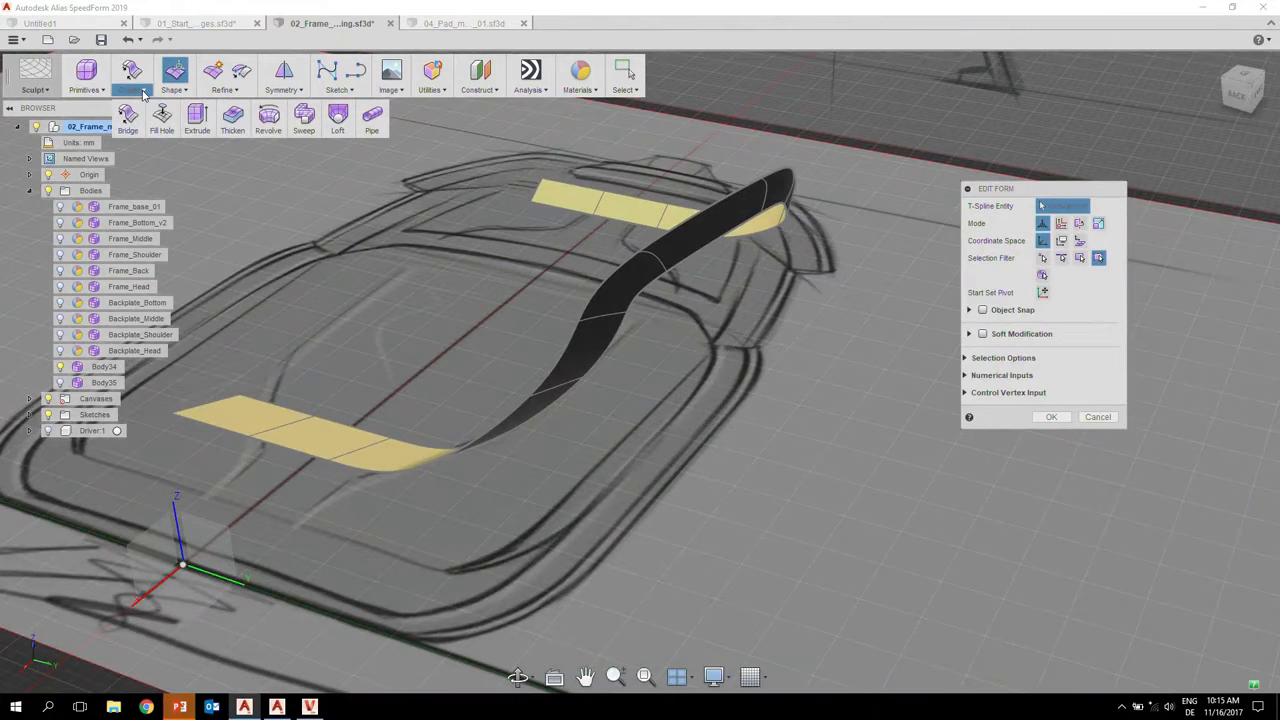
pyautogui.click(178, 89)
pyautogui.click(133, 89)
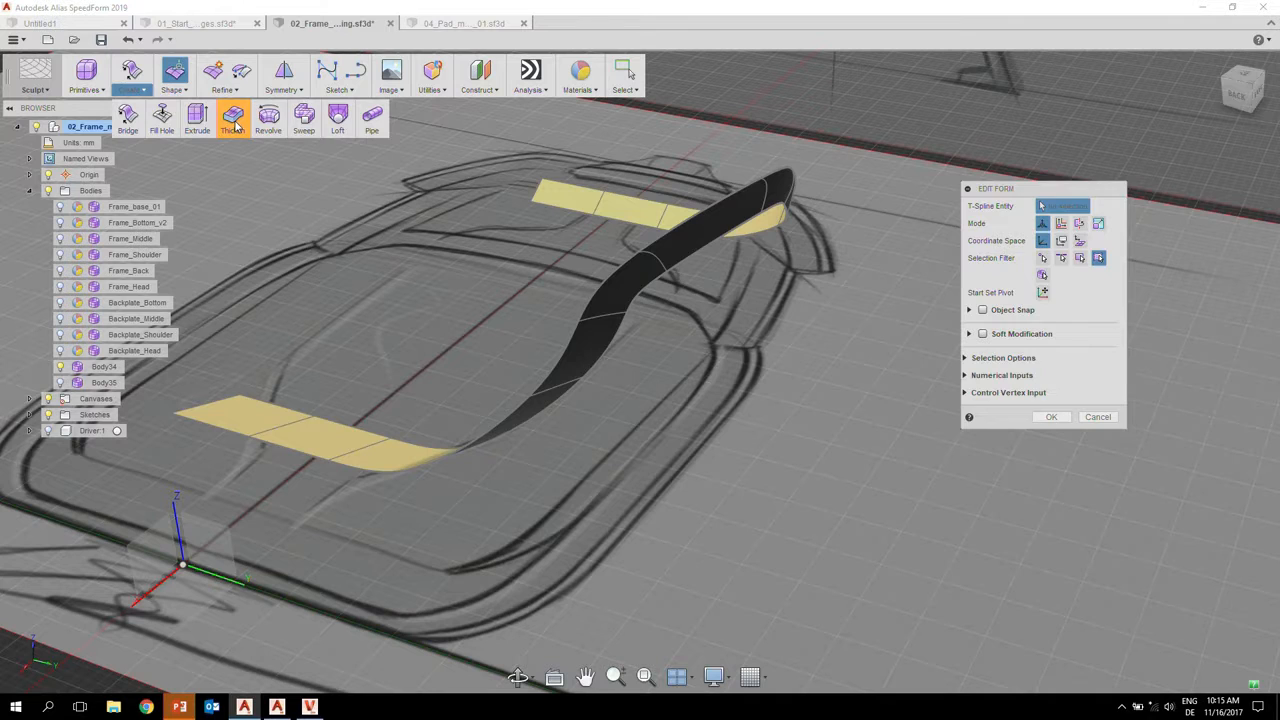
pyautogui.click(232, 120)
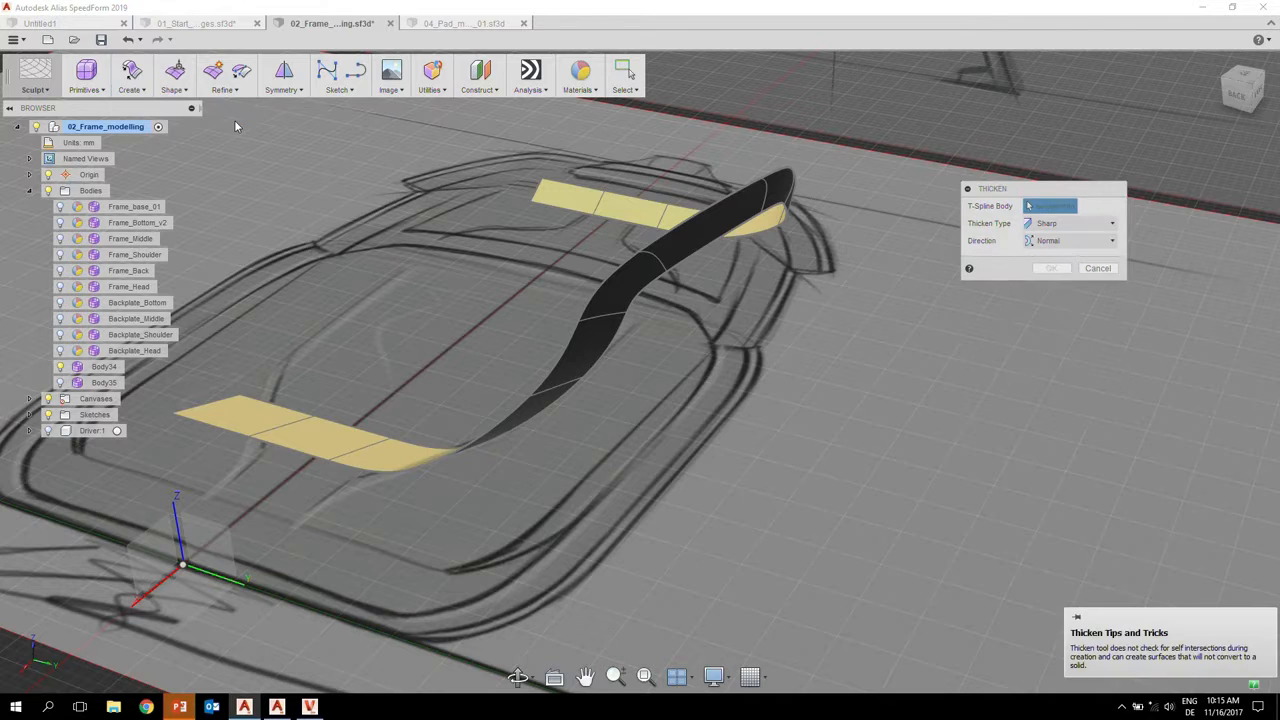
pyautogui.click(303, 408)
pyautogui.moveTo(1031, 194); pyautogui.dragTo(1021, 162)
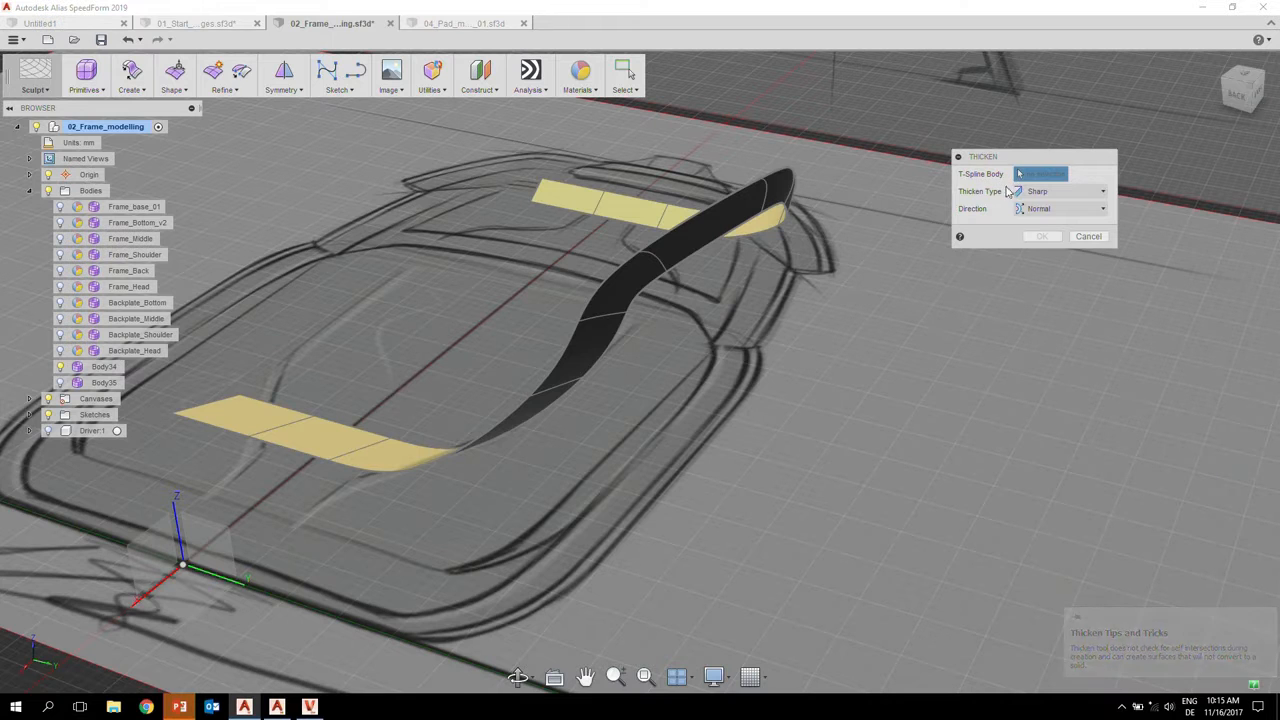
pyautogui.click(384, 451)
pyautogui.moveTo(384, 487); pyautogui.dragTo(437, 462, button='middle')
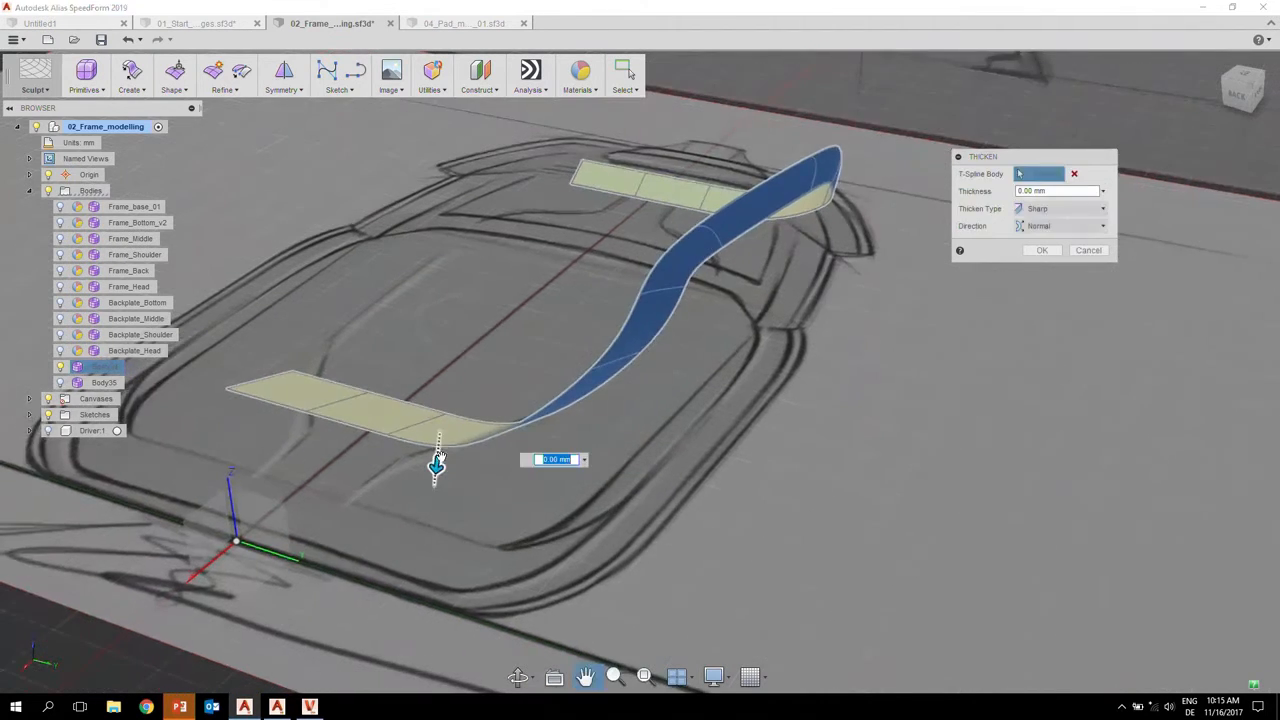
pyautogui.moveTo(436, 465); pyautogui.dragTo(447, 430)
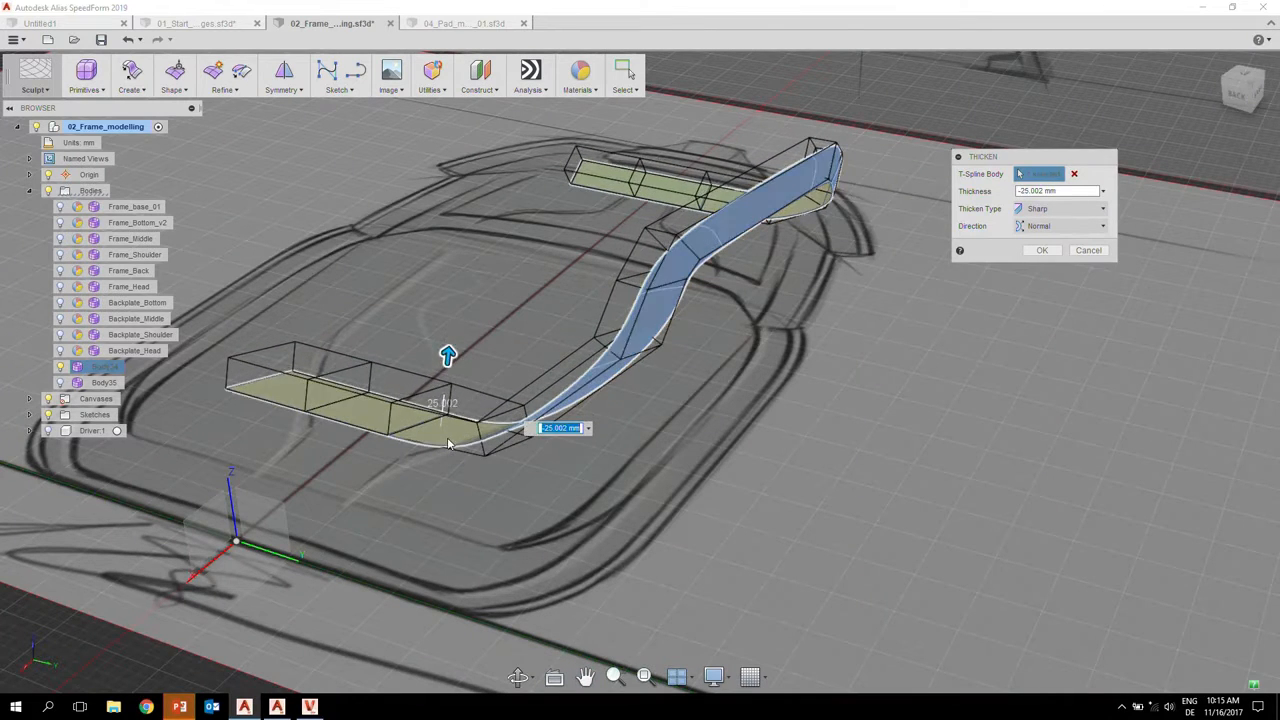
pyautogui.click(1096, 252)
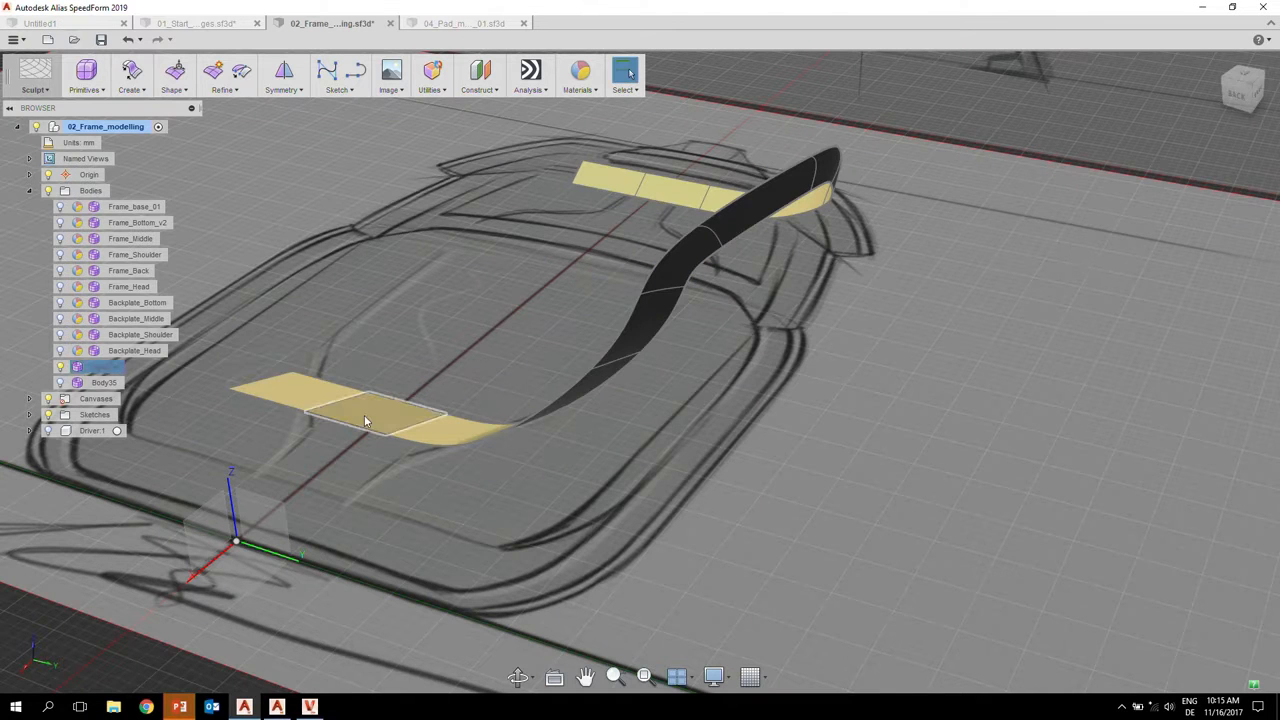
pyautogui.moveTo(364, 414)
pyautogui.keyDown('shift'); pyautogui.mouseDown(button='middle')
pyautogui.moveTo(563, 464)
pyautogui.moveTo(600, 437)
pyautogui.mouseUp(button='middle'); pyautogui.keyUp('shift')
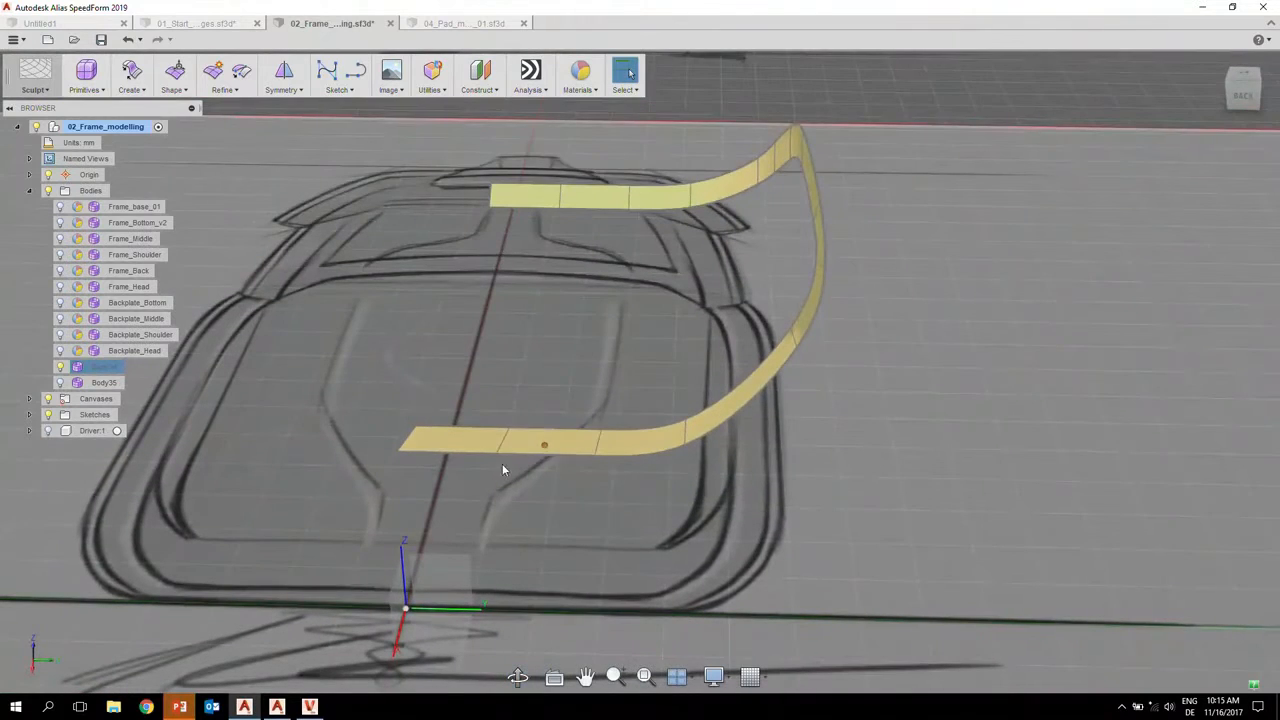
# - Mirror-duplicate the half frame strip across the central XZ plane, with welding on and a 0.01 mm weld tolerance
pyautogui.doubleClick(564, 446)
pyautogui.doubleClick(565, 446)
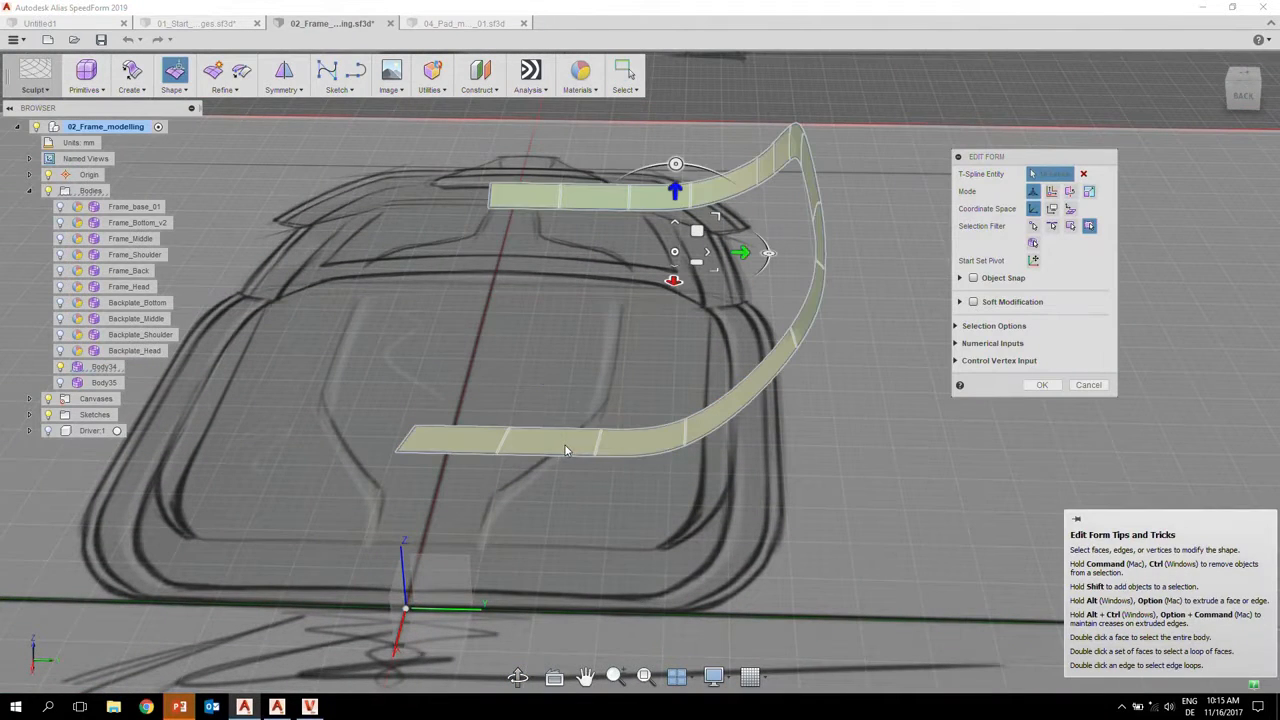
pyautogui.click(295, 95)
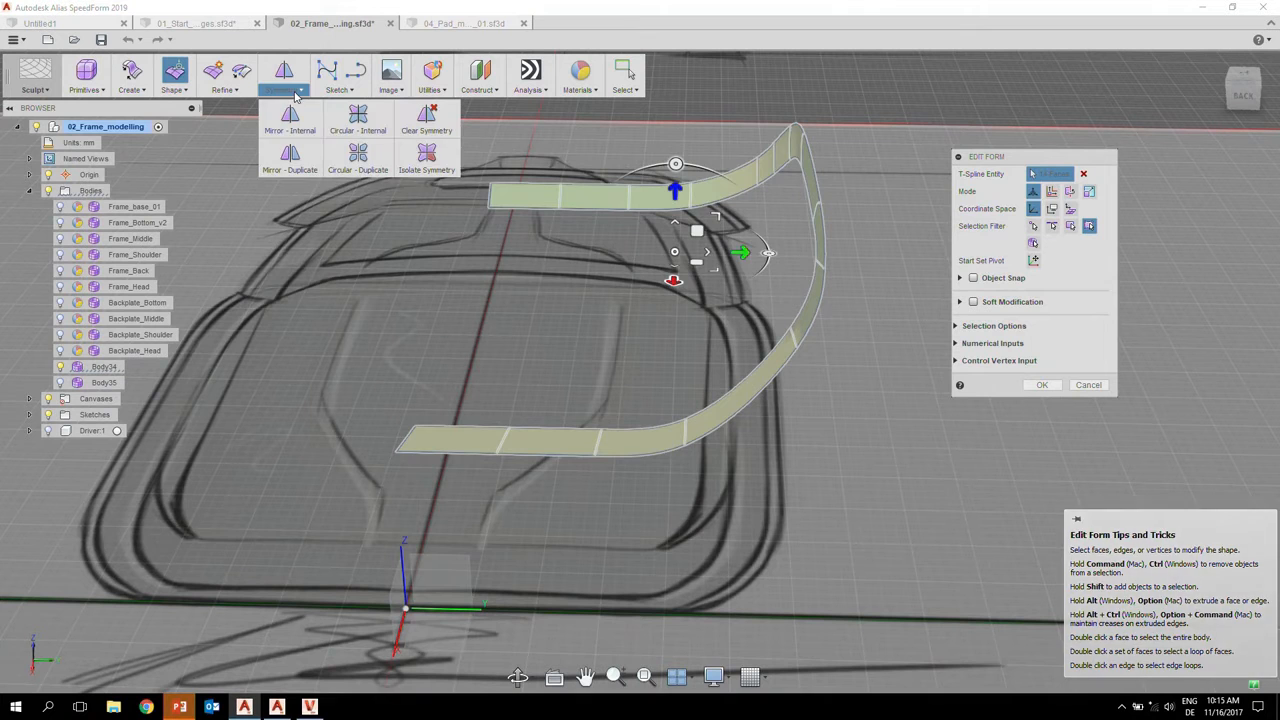
pyautogui.click(292, 155)
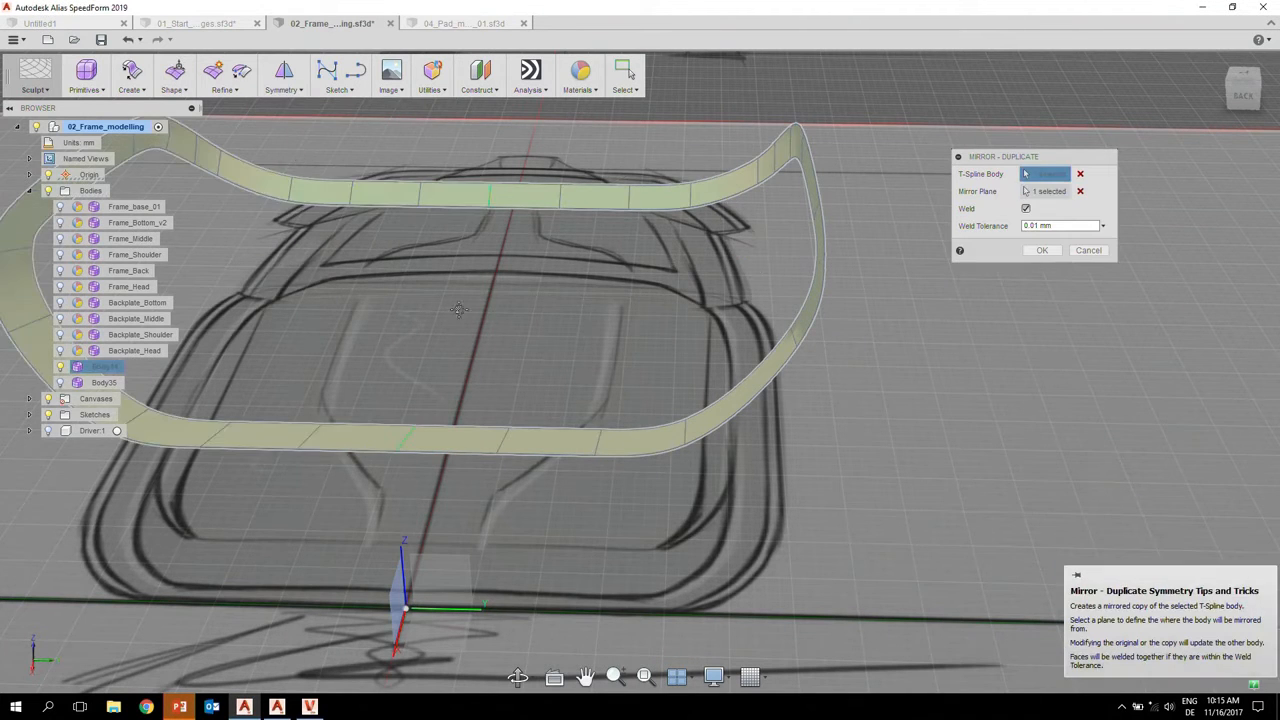
pyautogui.moveTo(458, 310)
pyautogui.keyDown('shift'); pyautogui.mouseDown(button='middle')
pyautogui.moveTo(569, 323)
pyautogui.moveTo(538, 320)
pyautogui.moveTo(548, 302)
pyautogui.moveTo(553, 314)
pyautogui.moveTo(527, 328)
pyautogui.mouseUp(button='middle'); pyautogui.keyUp('shift')
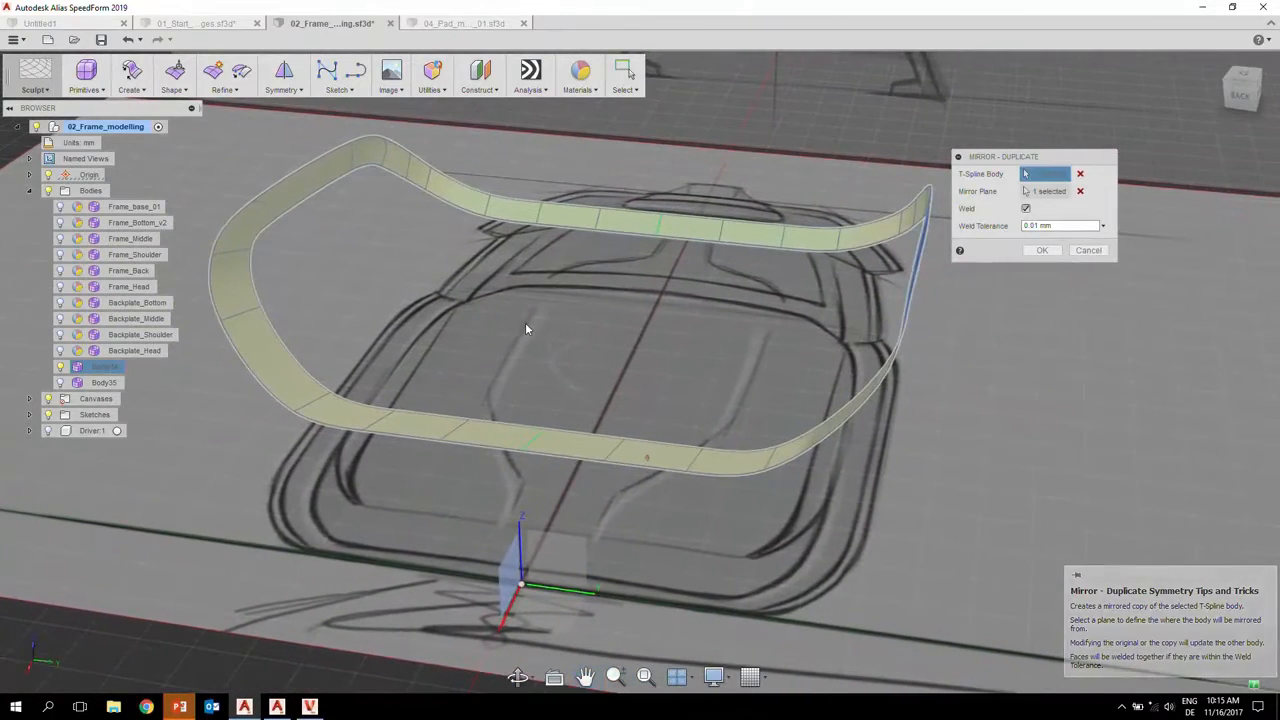
pyautogui.click(866, 241)
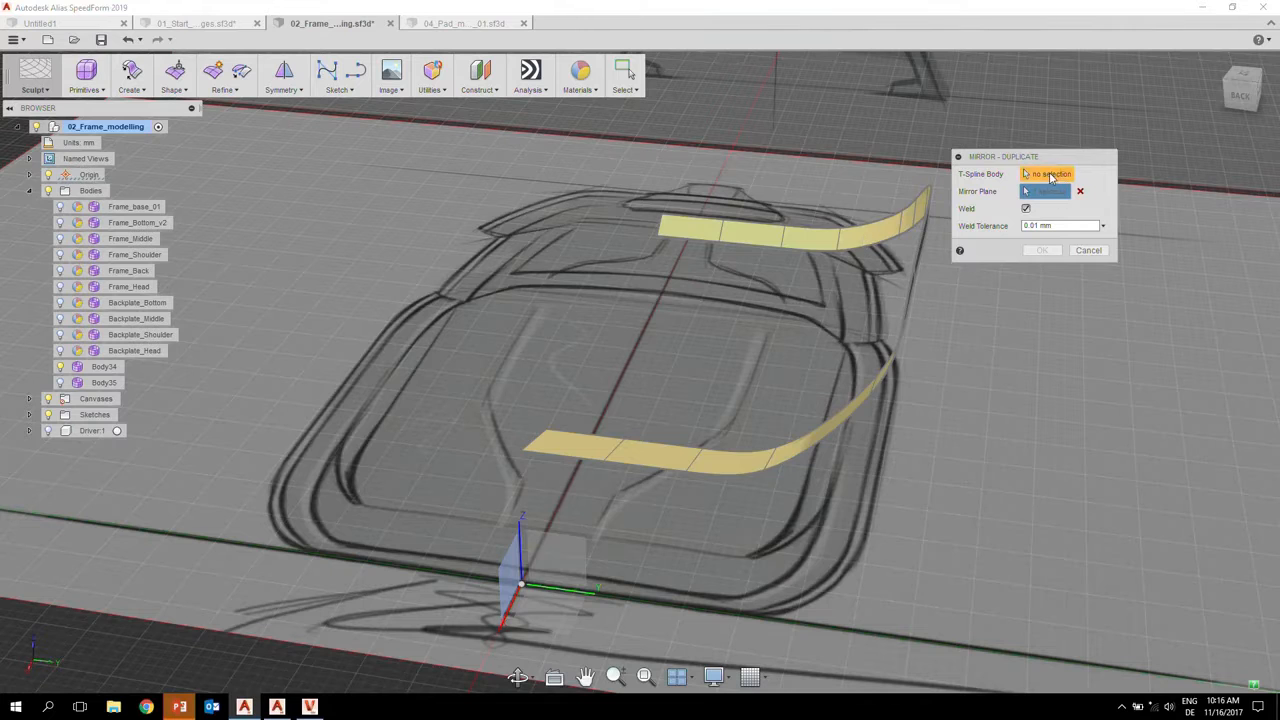
pyautogui.click(1050, 176)
pyautogui.click(1042, 250)
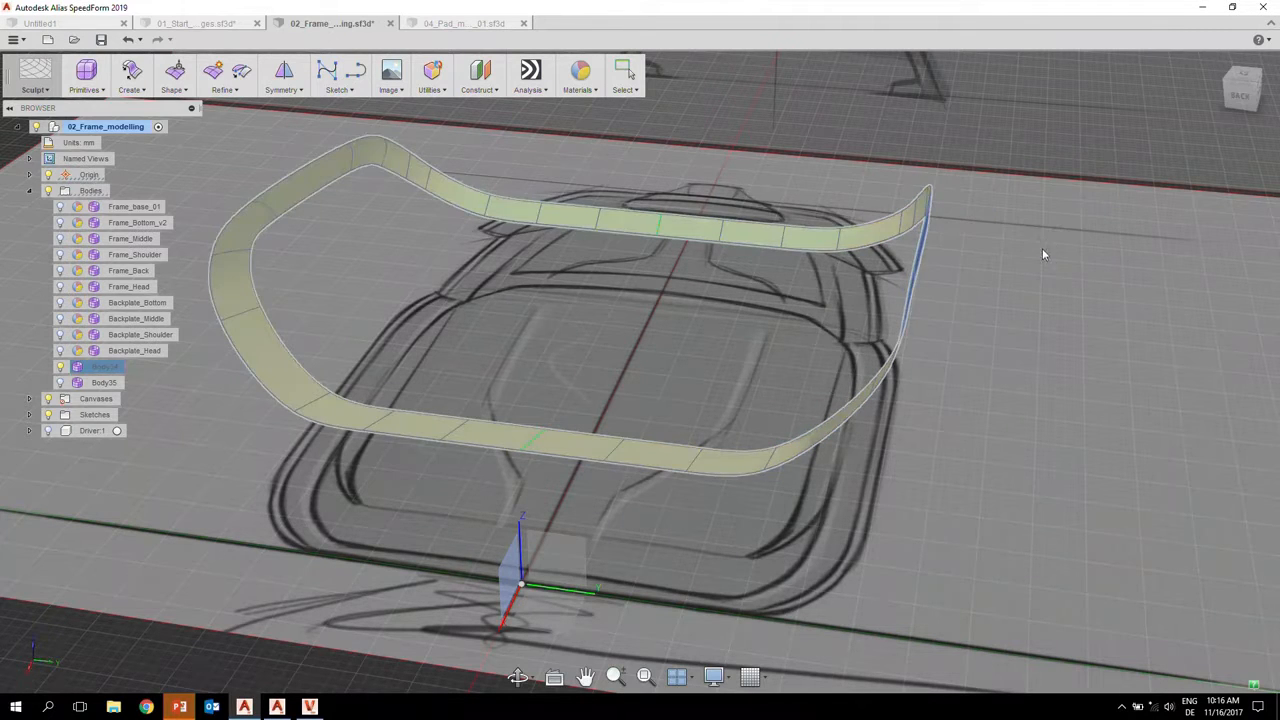
# - Try moving one face beside the raised bend along the Z axis to test the symmetry of the mirrored frame
pyautogui.doubleClick(870, 239)
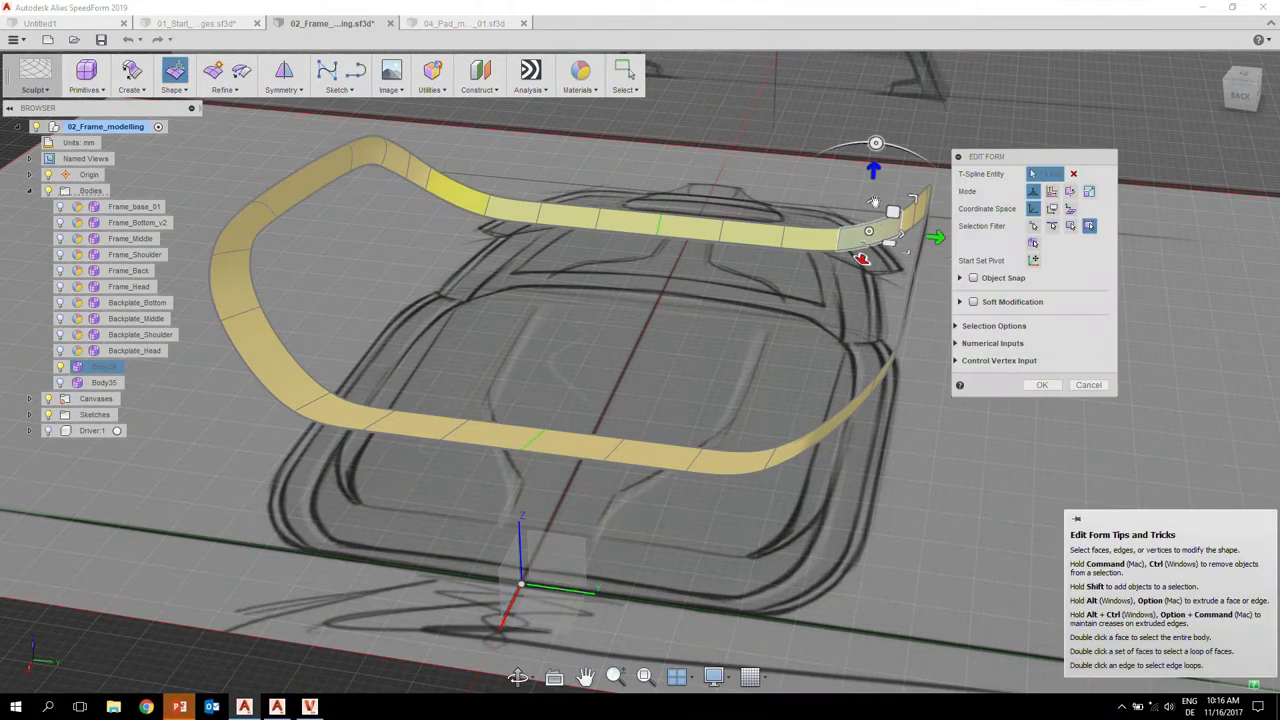
pyautogui.moveTo(871, 164)
pyautogui.mouseDown()
pyautogui.moveTo(869, 240)
pyautogui.moveTo(874, 129)
pyautogui.moveTo(874, 209)
pyautogui.moveTo(874, 129)
pyautogui.moveTo(875, 158)
pyautogui.mouseUp()
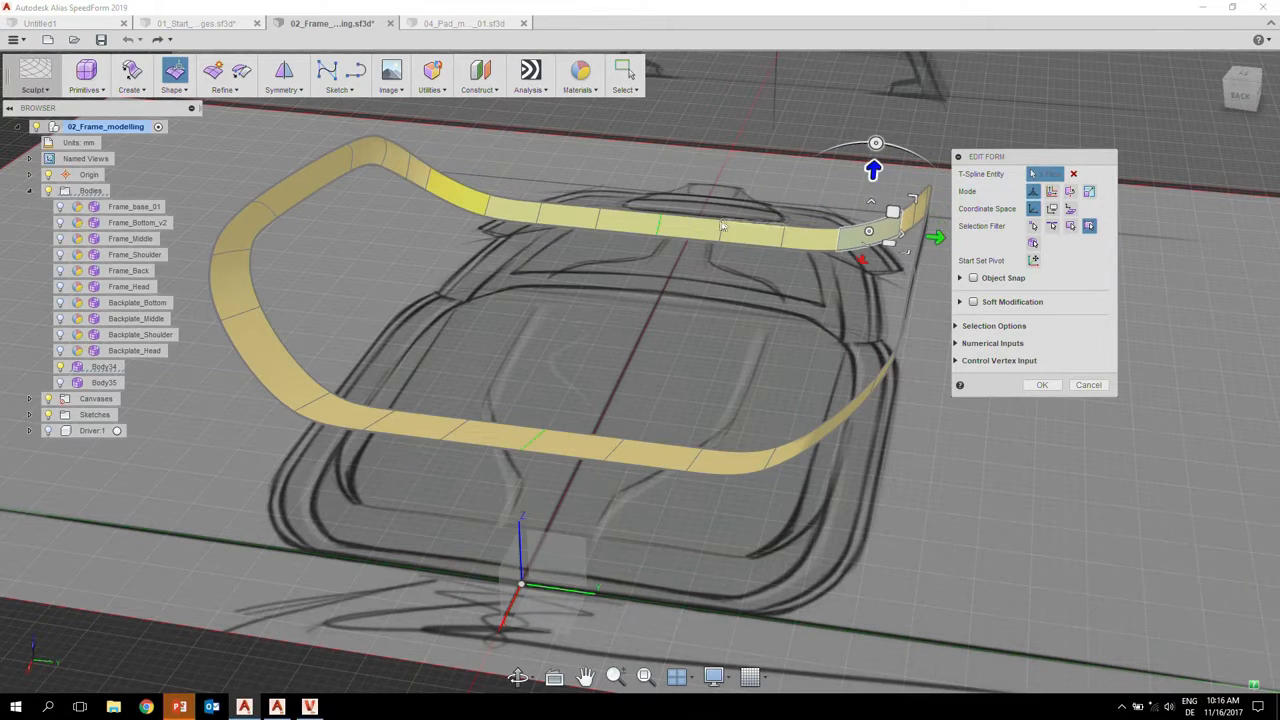
pyautogui.keyDown('alt'); pyautogui.keyDown('shift'); pyautogui.moveTo(703, 233); pyautogui.dragTo(697, 270); pyautogui.keyUp('shift'); pyautogui.keyUp('alt')
pyautogui.keyDown('alt'); pyautogui.keyDown('shift'); pyautogui.moveTo(697, 270); pyautogui.dragTo(694, 271, button='right'); pyautogui.keyUp('shift'); pyautogui.keyUp('alt')
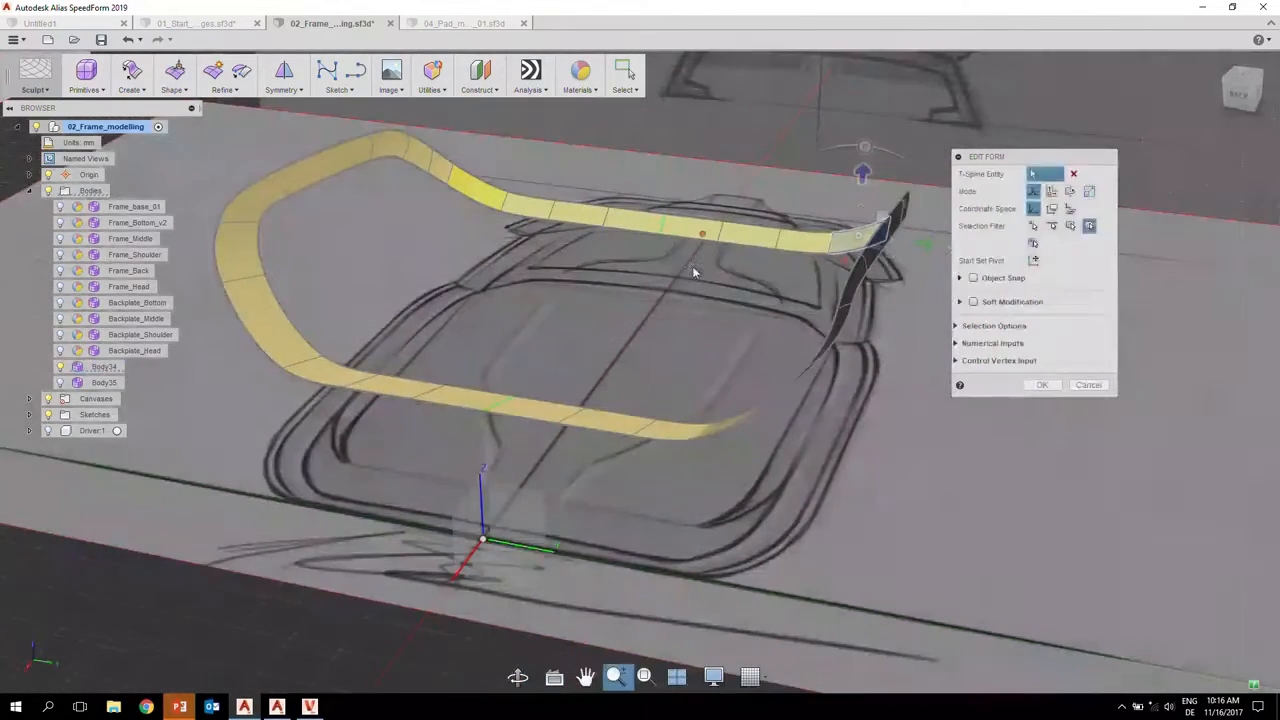
pyautogui.keyDown('alt'); pyautogui.keyDown('shift'); pyautogui.moveTo(694, 271); pyautogui.dragTo(691, 268, button='middle'); pyautogui.keyUp('shift'); pyautogui.keyUp('alt')
pyautogui.click(1043, 385)
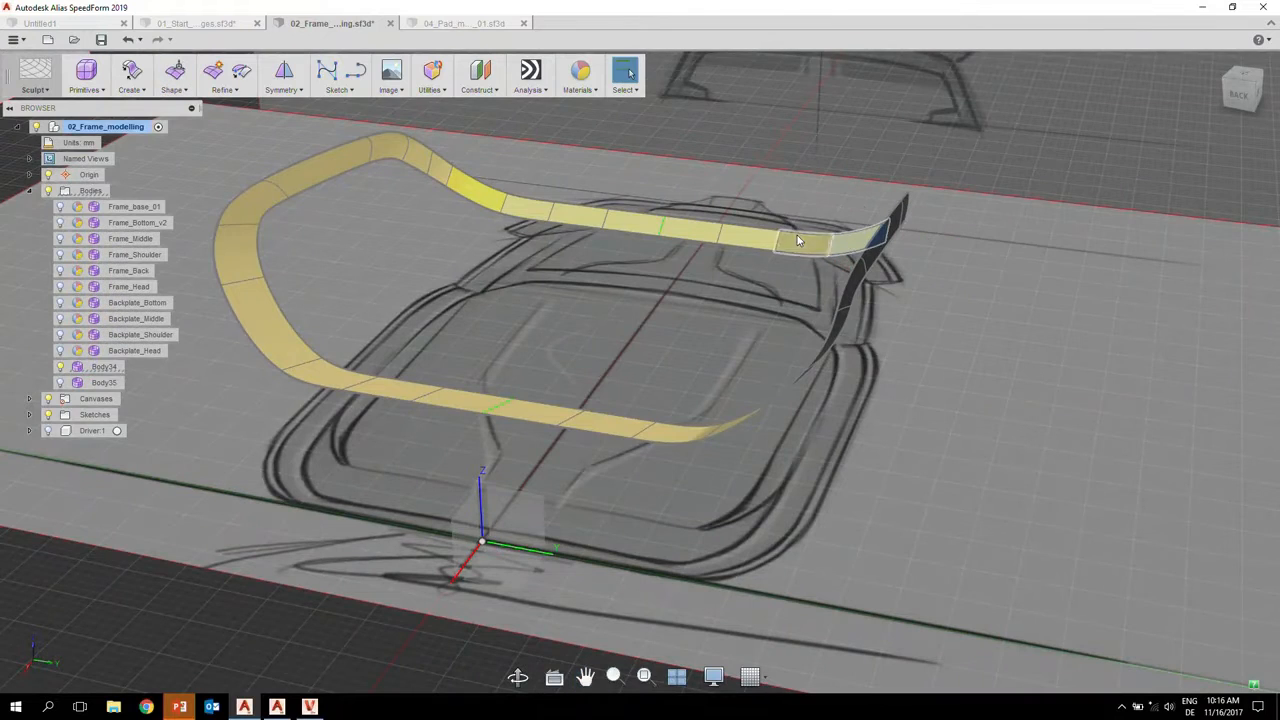
# - Thicken the whole mirrored frame body by -25 mm with the Sharp type in the Normal direction
pyautogui.doubleClick(797, 240)
pyautogui.click(796, 243)
pyautogui.click(760, 243)
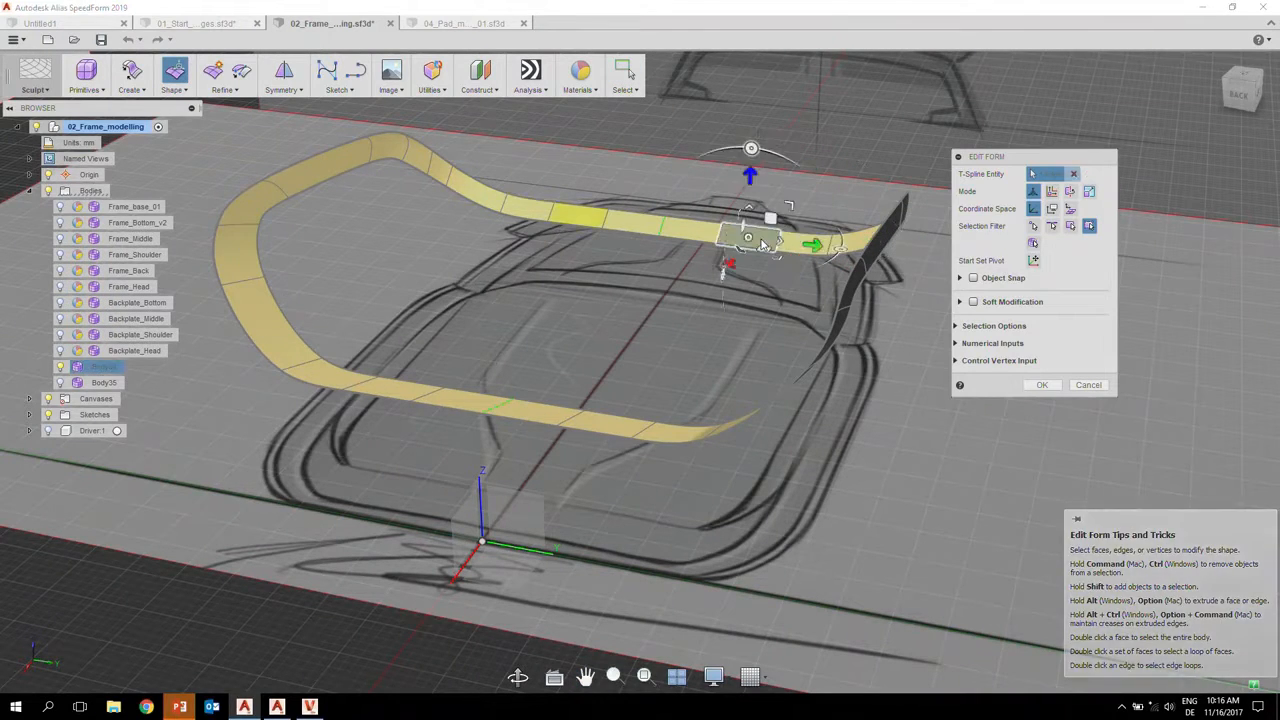
pyautogui.doubleClick(763, 244)
pyautogui.click(218, 92)
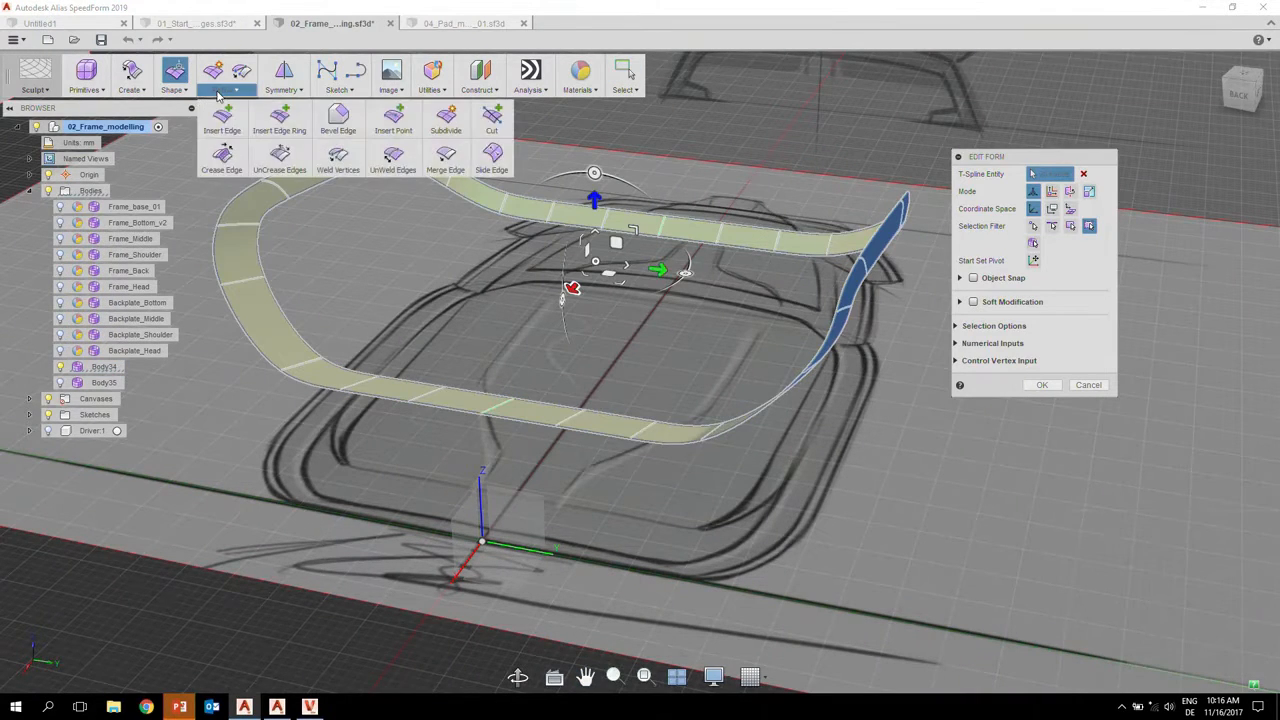
pyautogui.click(145, 91)
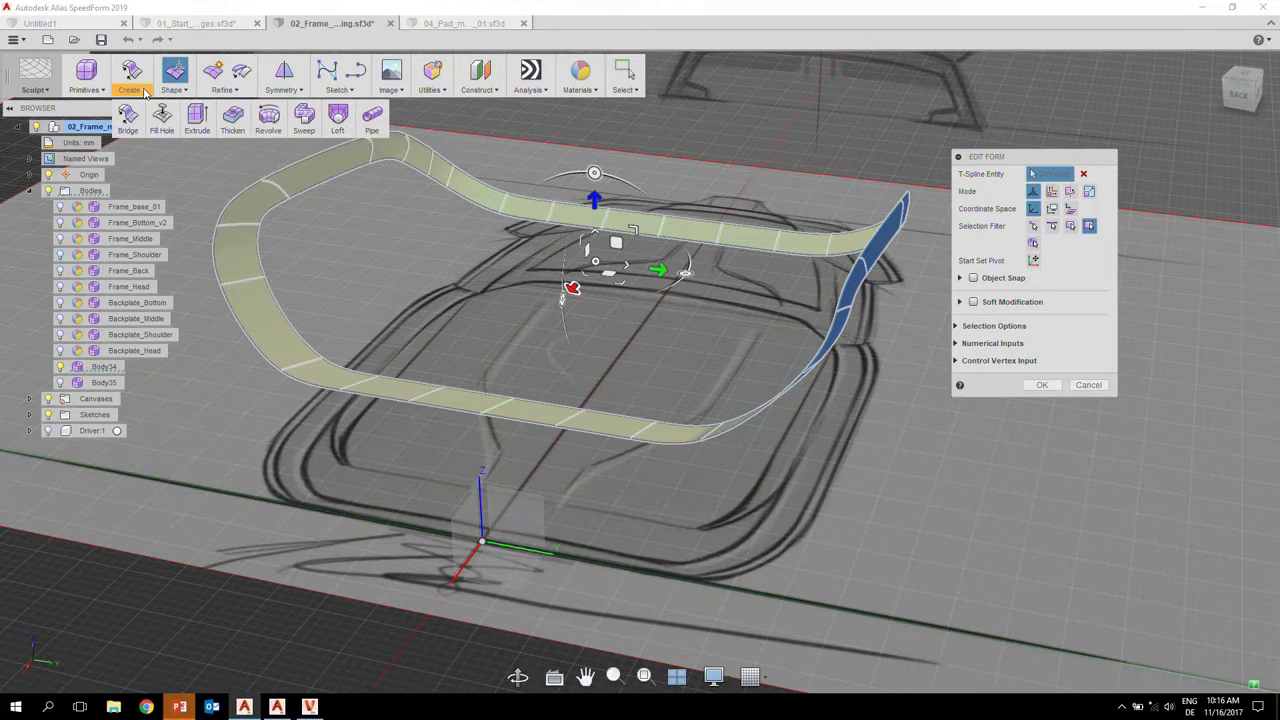
pyautogui.click(233, 121)
pyautogui.moveTo(478, 453); pyautogui.dragTo(487, 424)
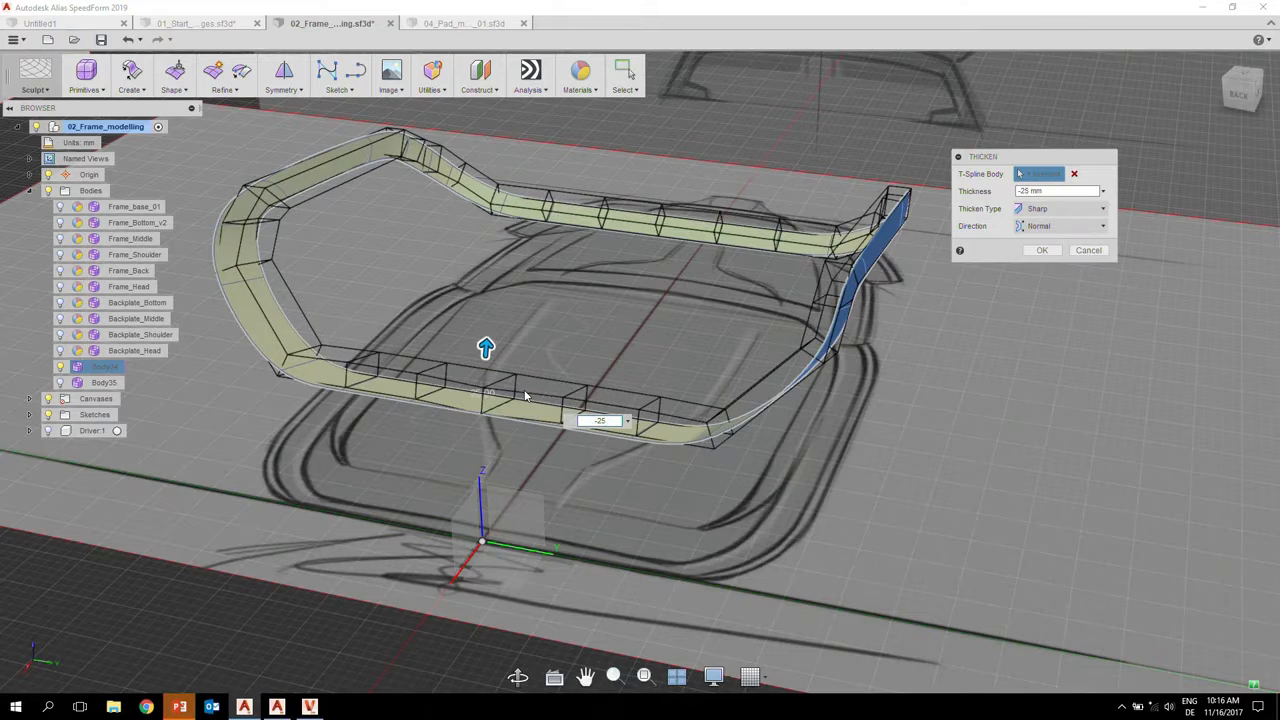
pyautogui.press('Return')
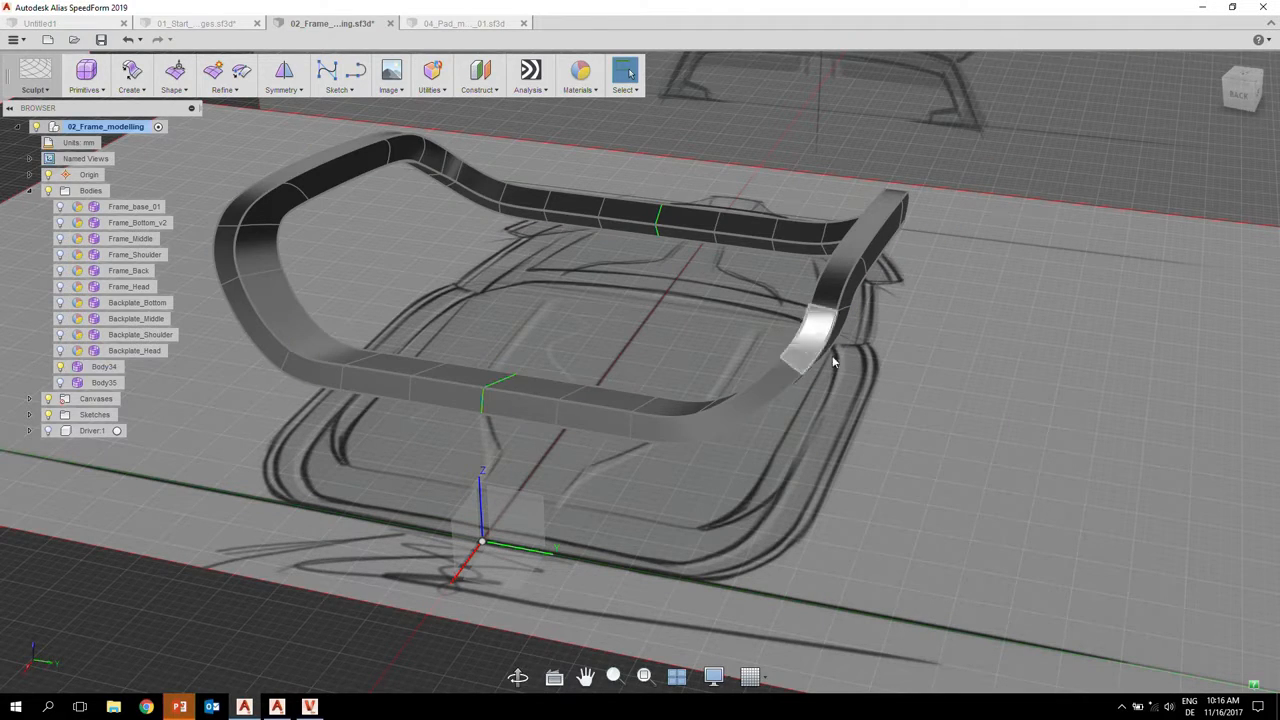
# - Examine the thickened frame from the side in box display and in smooth display
pyautogui.keyDown('shift'); pyautogui.moveTo(815, 345); pyautogui.dragTo(635, 290, button='middle'); pyautogui.keyUp('shift')
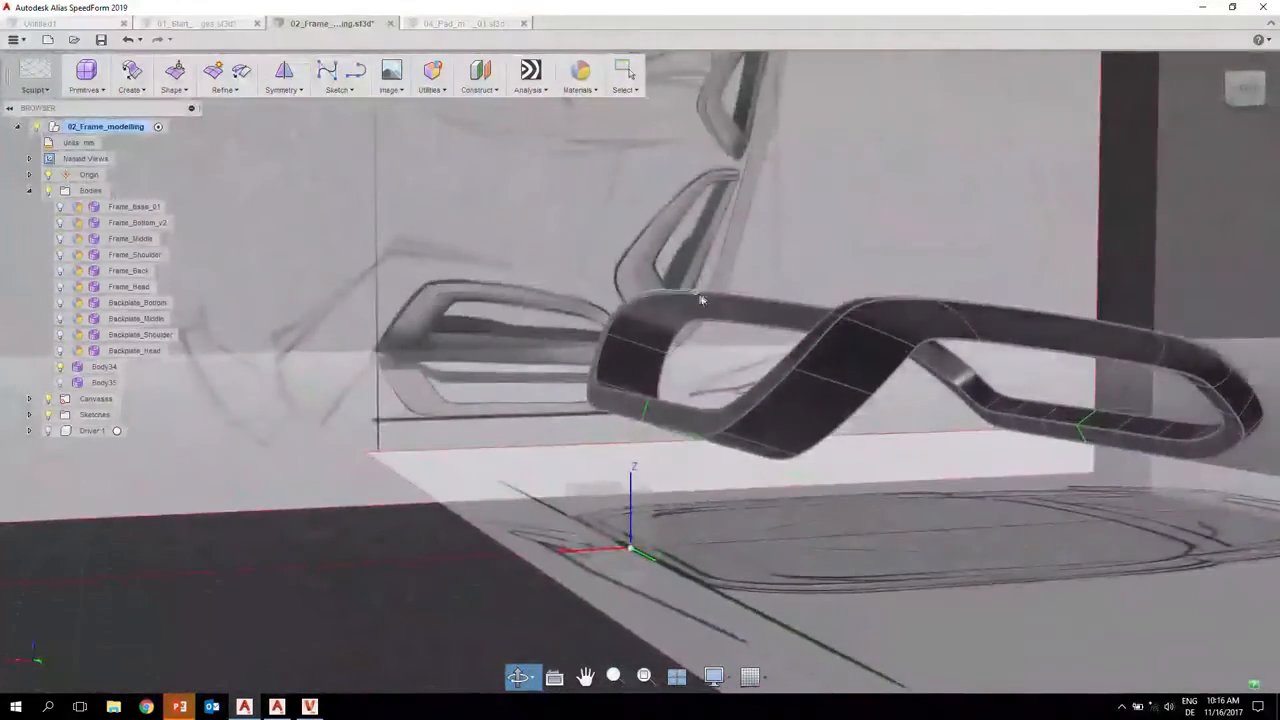
pyautogui.scroll(-2, 724, 322)
pyautogui.keyDown('shift'); pyautogui.moveTo(724, 322); pyautogui.dragTo(775, 410, button='middle'); pyautogui.keyUp('shift')
pyautogui.scroll(5, 775, 384)
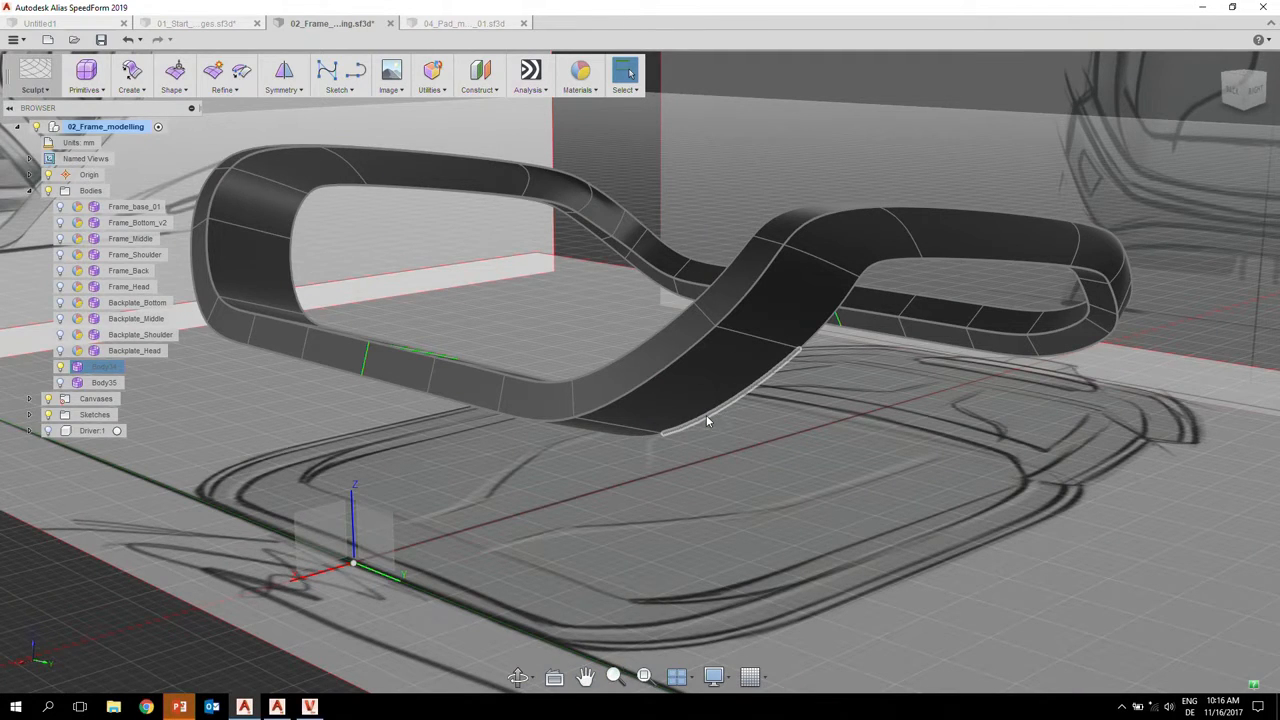
pyautogui.hotkey('alt', '1')
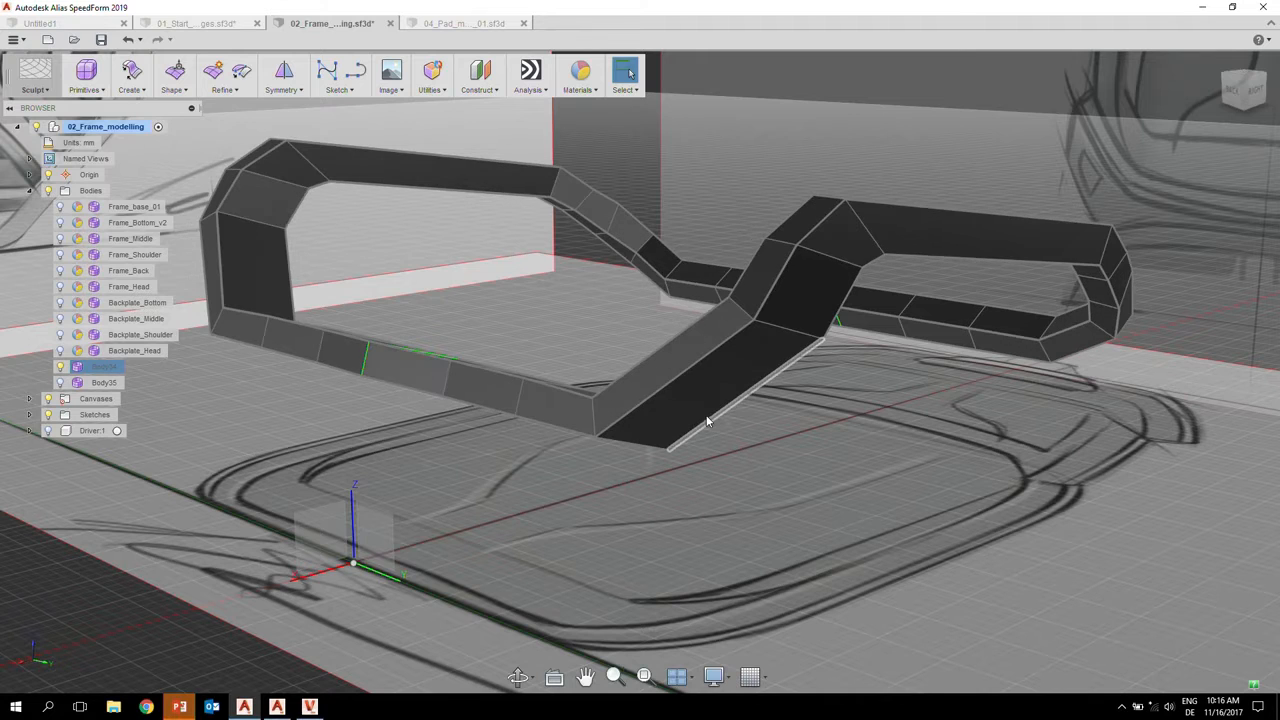
pyautogui.hotkey('alt', '3')
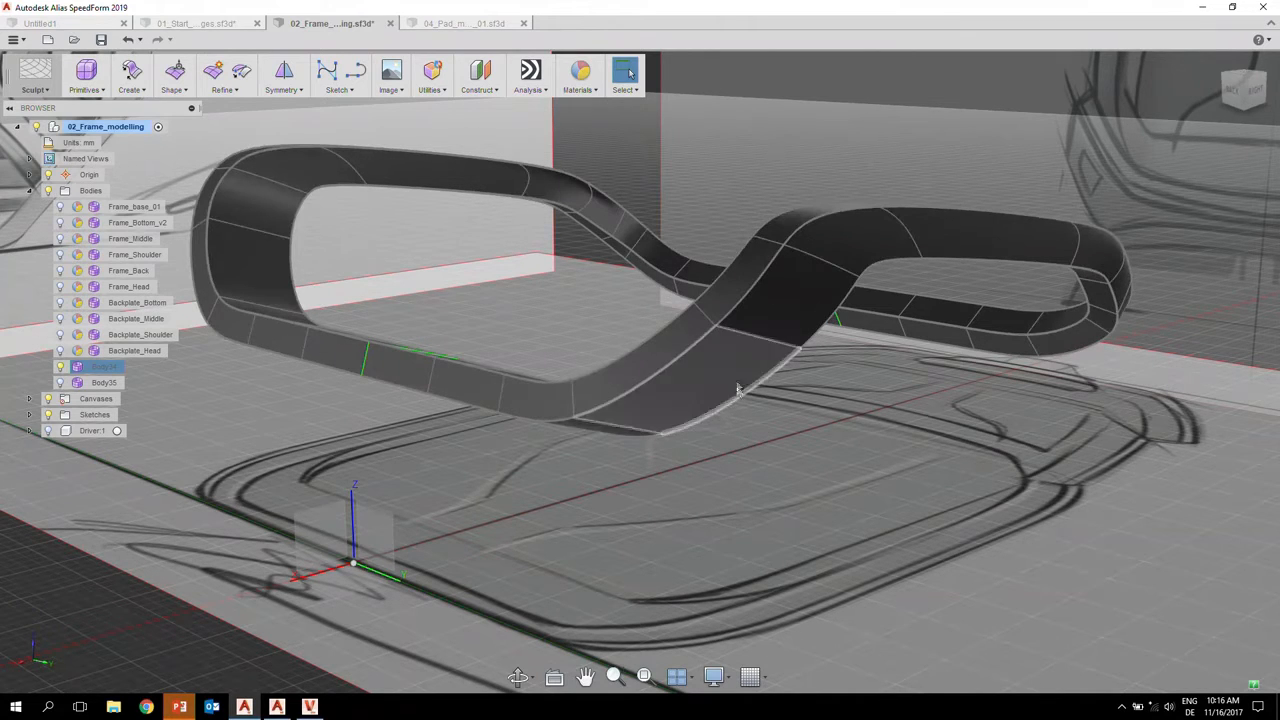
# - Try UnCrease Edges on the full outer edge loop along the frame's side rails, and cancel the command
pyautogui.doubleClick(697, 339)
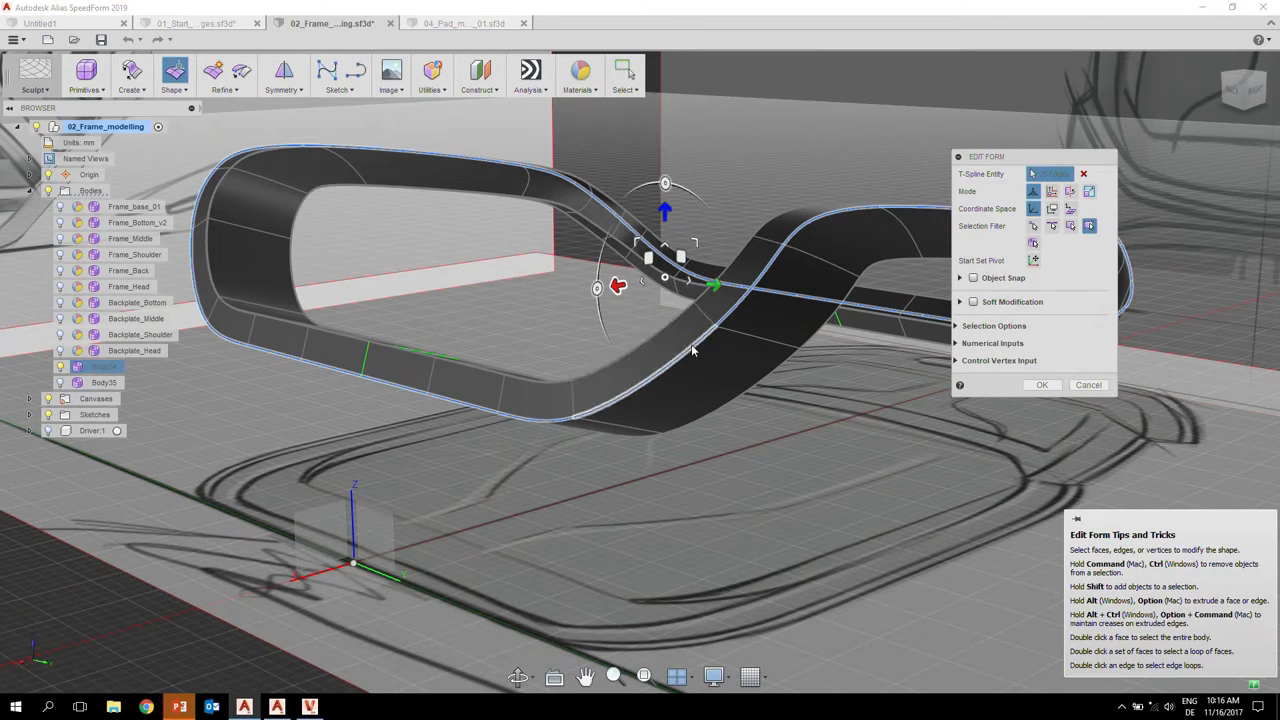
pyautogui.keyDown('shift'); pyautogui.moveTo(697, 371); pyautogui.dragTo(723, 364); pyautogui.keyUp('shift')
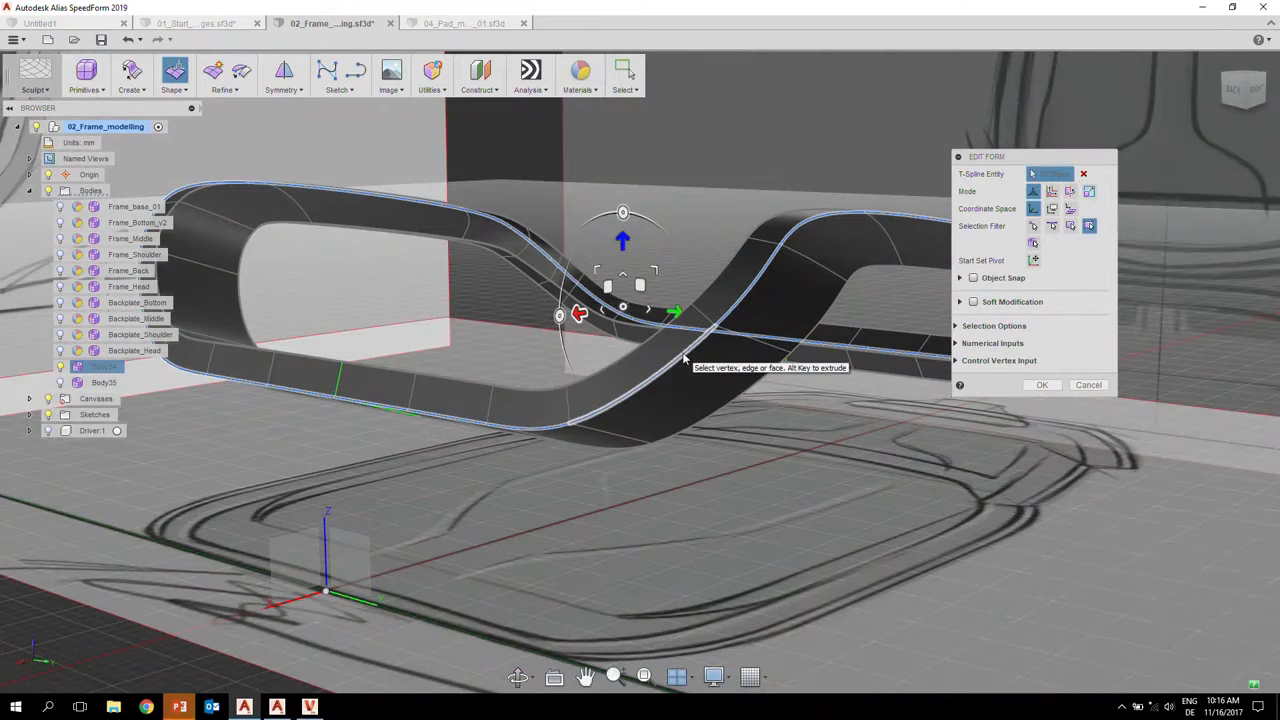
pyautogui.rightClick(685, 358)
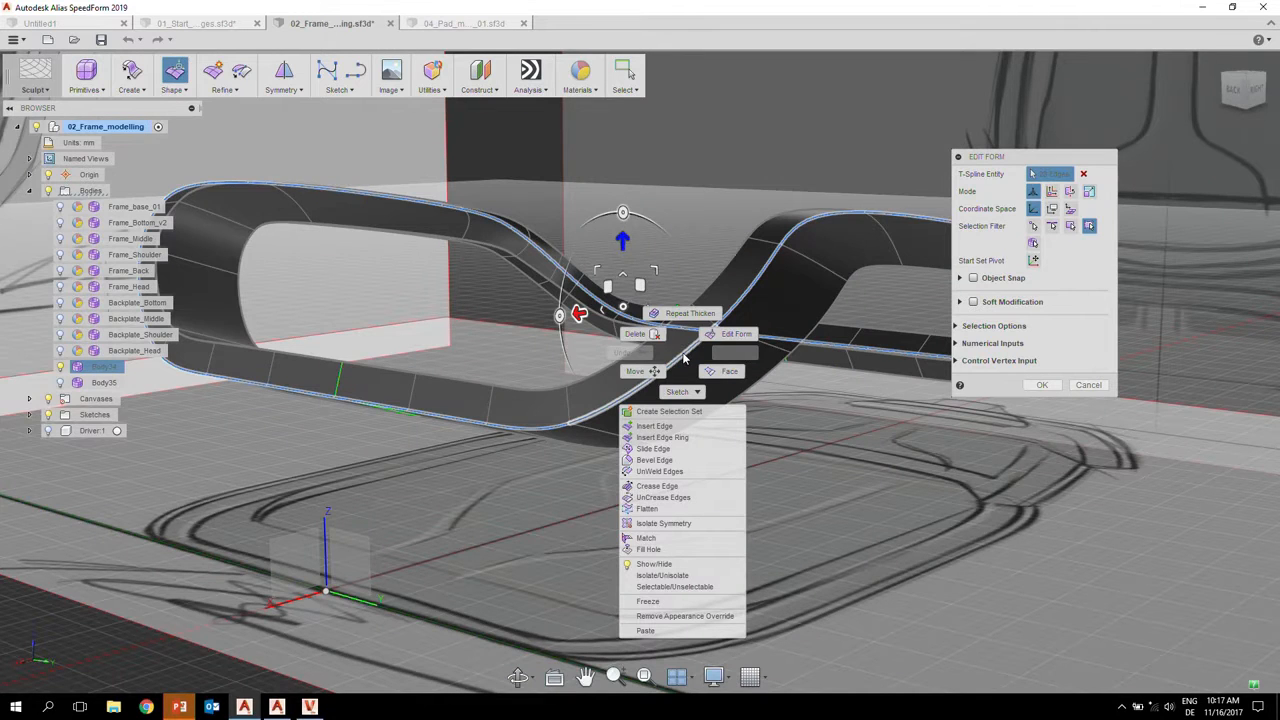
pyautogui.click(684, 358)
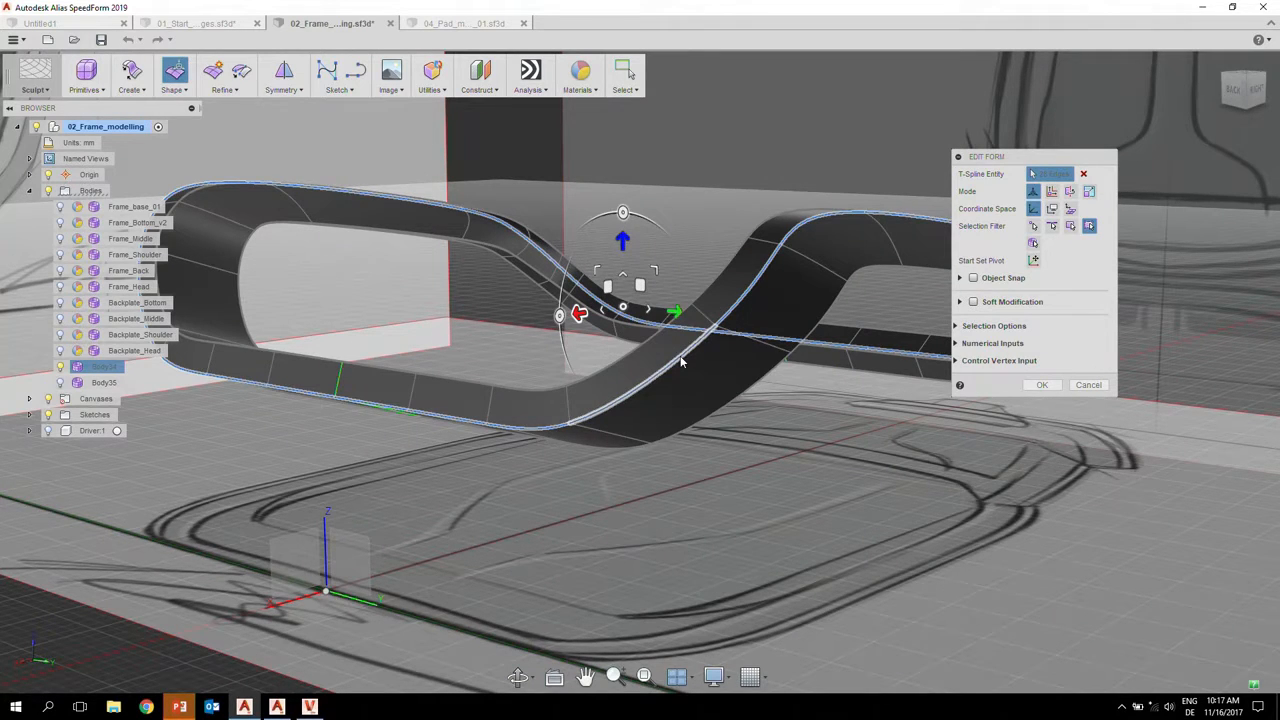
pyautogui.rightClick(680, 363)
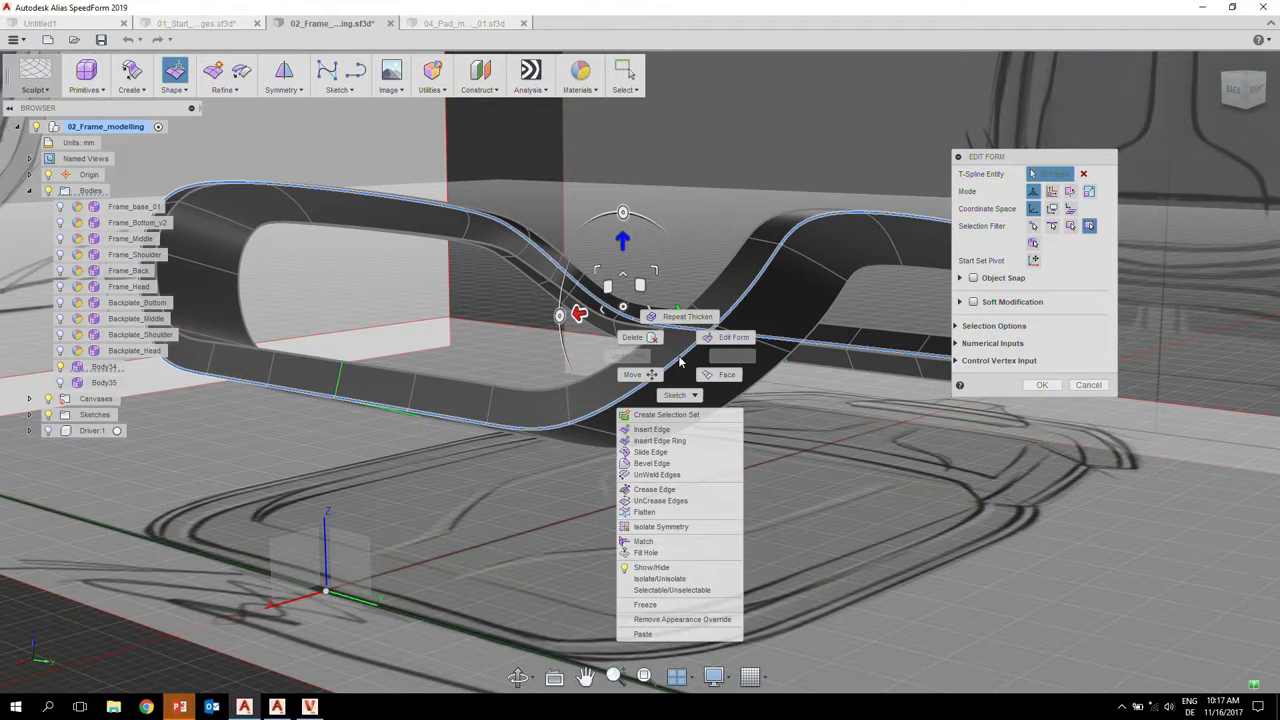
pyautogui.click(683, 502)
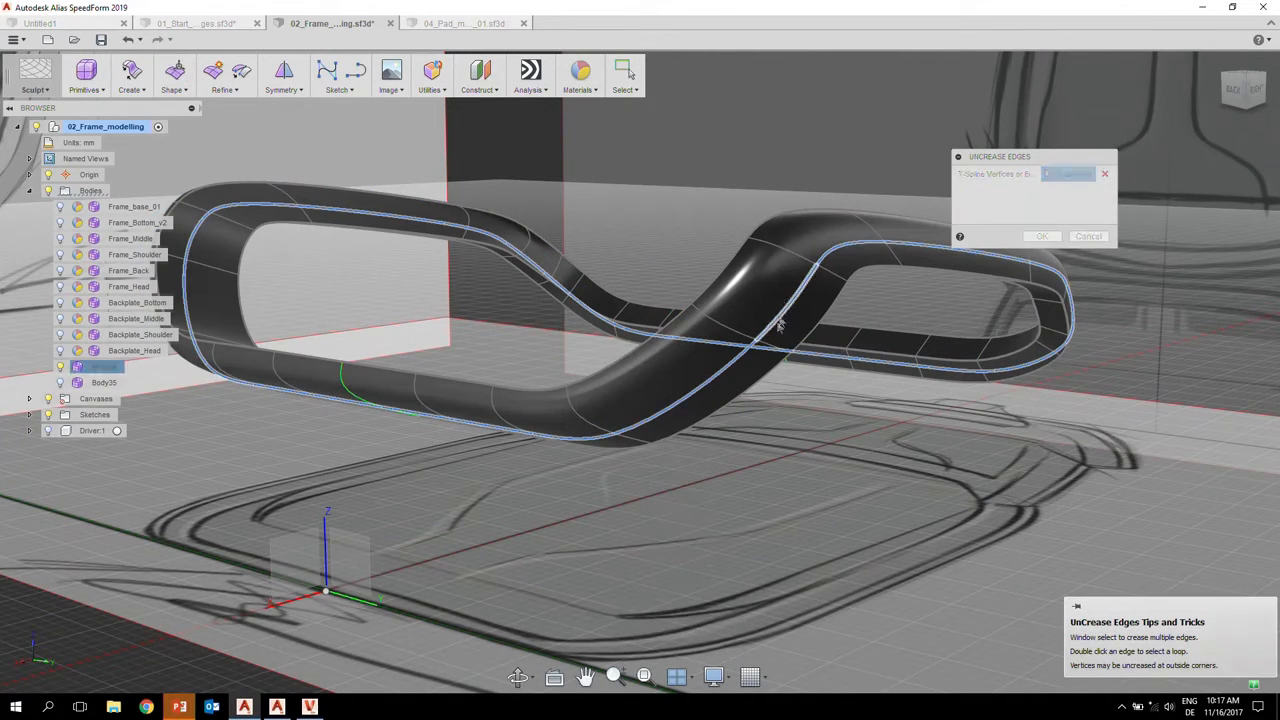
pyautogui.keyDown('shift'); pyautogui.moveTo(808, 328); pyautogui.dragTo(1100, 330, button='middle'); pyautogui.keyUp('shift')
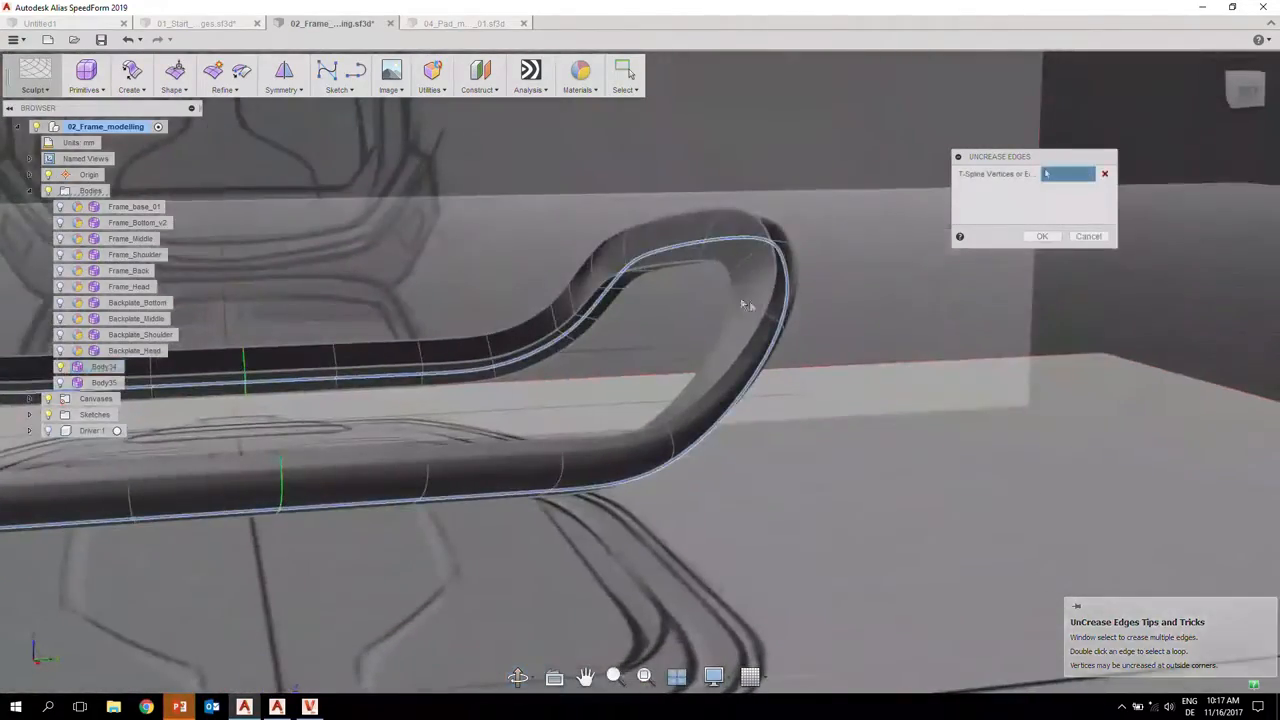
pyautogui.keyDown('shift'); pyautogui.moveTo(745, 305); pyautogui.dragTo(515, 302, button='middle'); pyautogui.keyUp('shift')
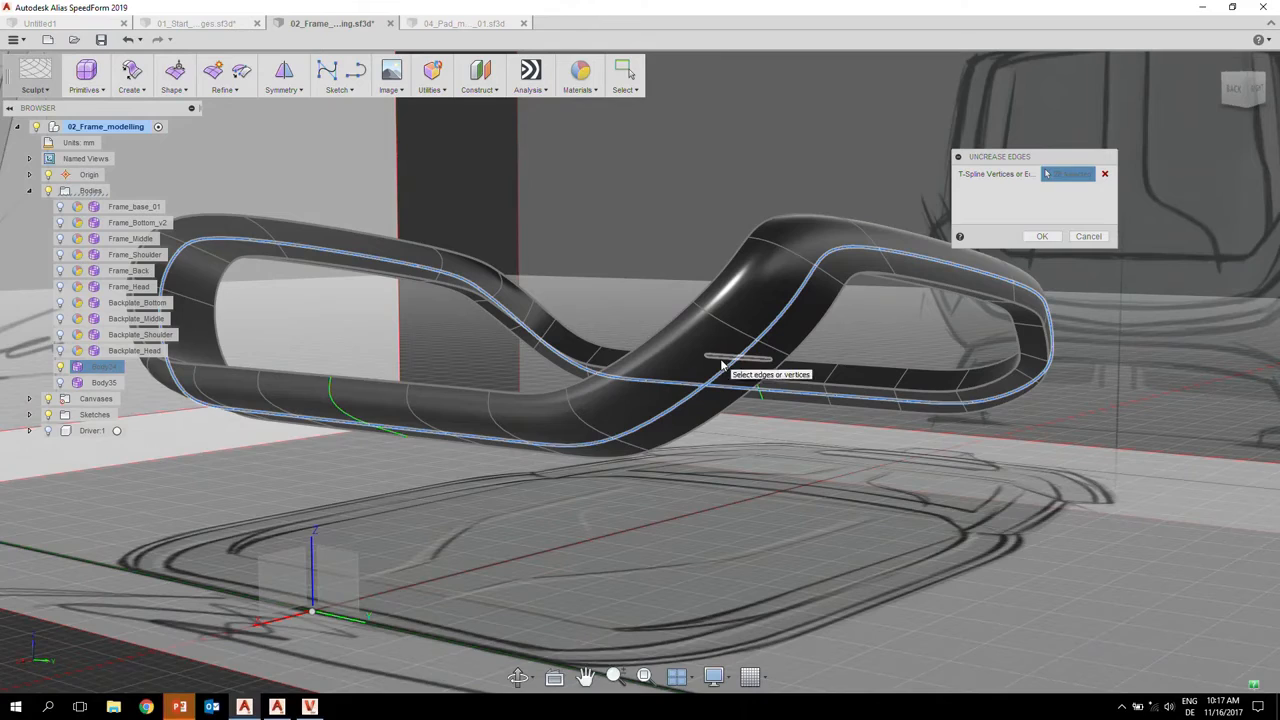
pyautogui.click(1088, 238)
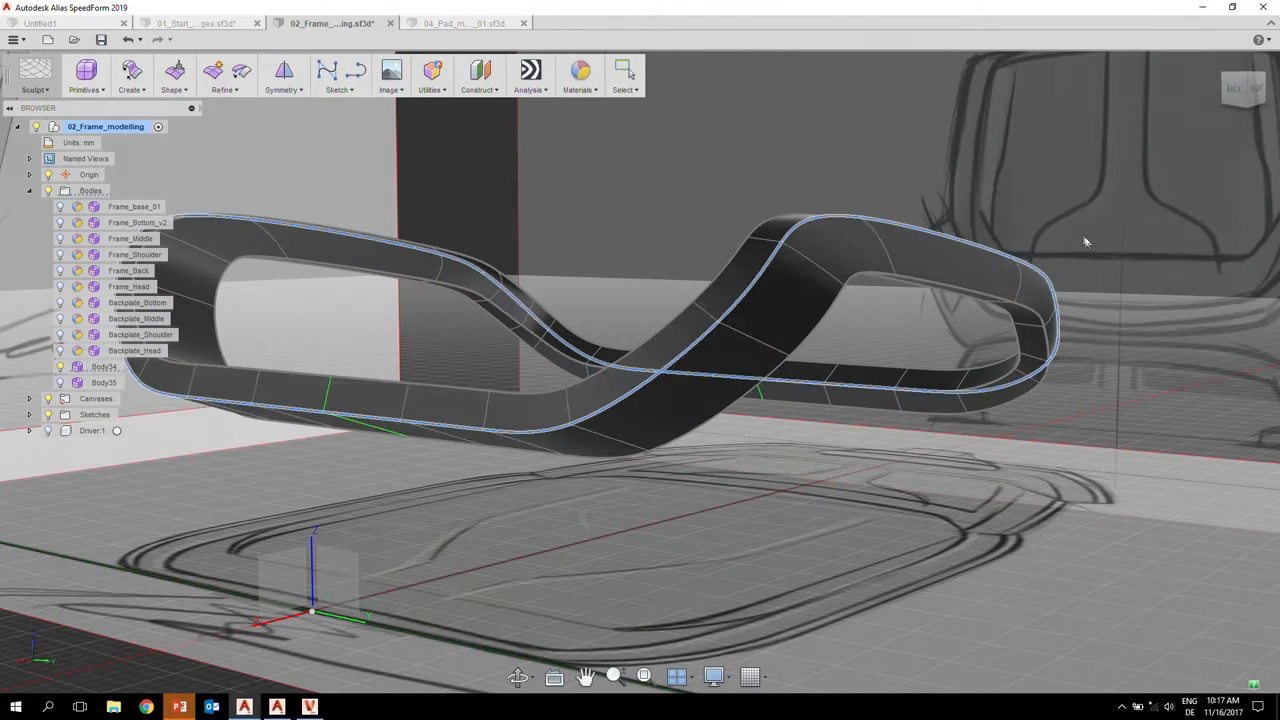
# - Examine the bottom frame's edge treatment in the side-view reference sketch and compare it with the modelled frame
pyautogui.keyDown('shift'); pyautogui.moveTo(782, 295); pyautogui.dragTo(592, 306, button='middle'); pyautogui.keyUp('shift')
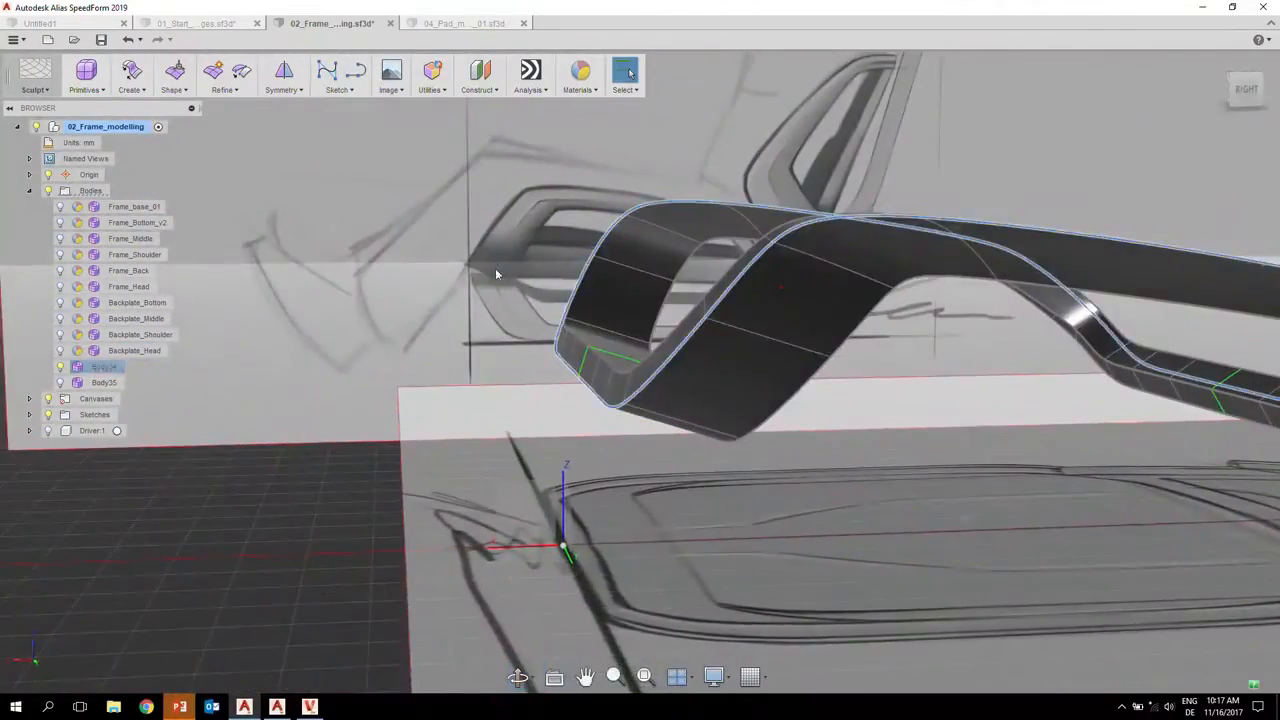
pyautogui.moveTo(495, 268)
pyautogui.keyDown('ctrl'); pyautogui.keyDown('shift'); pyautogui.mouseDown(button='middle')
pyautogui.moveTo(537, 263)
pyautogui.moveTo(791, 491)
pyautogui.mouseUp(button='middle'); pyautogui.keyUp('shift'); pyautogui.keyUp('ctrl')
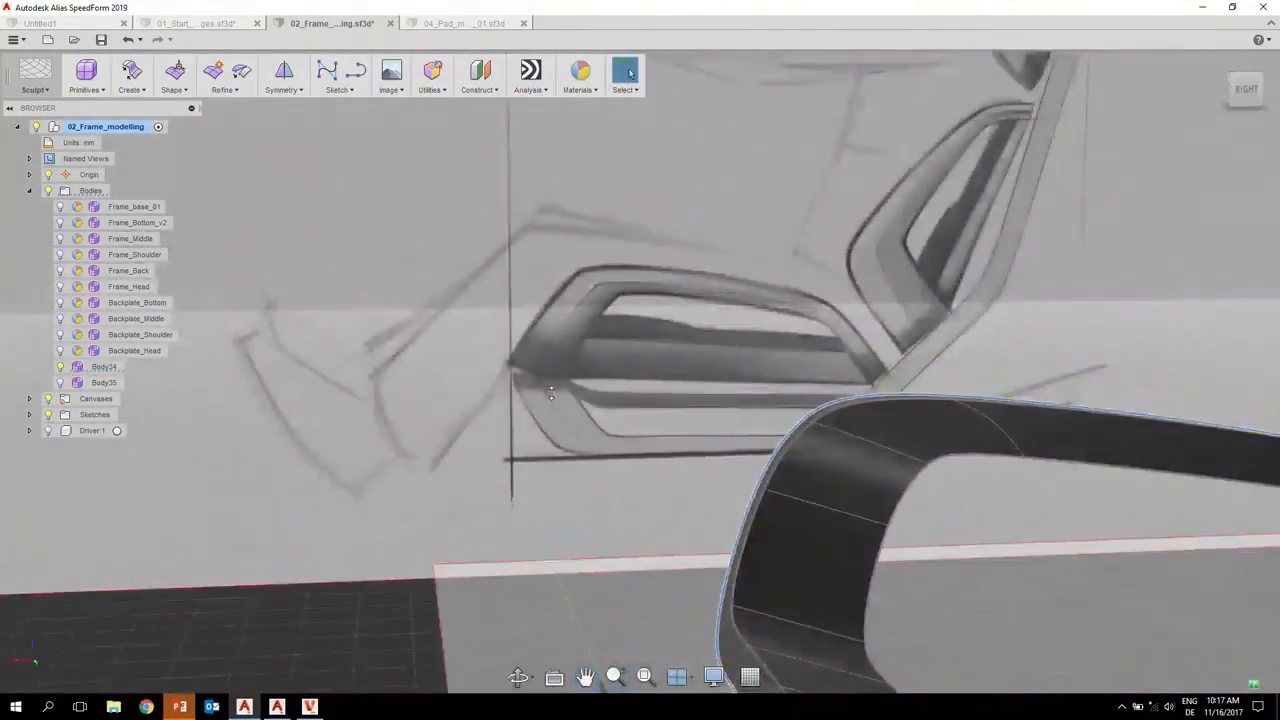
pyautogui.scroll(5, 495, 371)
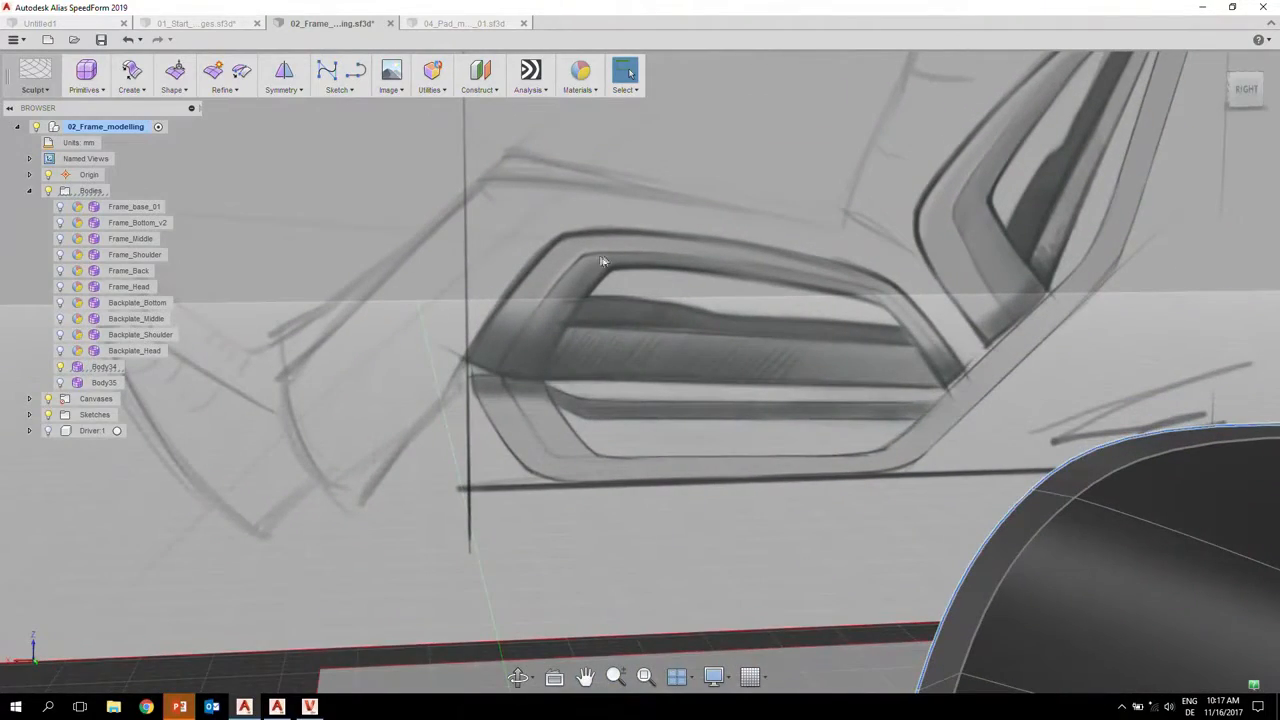
pyautogui.scroll(-2, 695, 343)
pyautogui.moveTo(694, 346)
pyautogui.keyDown('ctrl'); pyautogui.keyDown('shift'); pyautogui.mouseDown(button='middle')
pyautogui.moveTo(654, 349)
pyautogui.moveTo(697, 394)
pyautogui.moveTo(575, 343)
pyautogui.moveTo(450, 260)
pyautogui.mouseUp(button='middle'); pyautogui.keyUp('shift'); pyautogui.keyUp('ctrl')
pyautogui.moveTo(548, 394)
pyautogui.keyDown('shift'); pyautogui.mouseDown(button='middle')
pyautogui.moveTo(743, 466)
pyautogui.moveTo(723, 431)
pyautogui.moveTo(752, 406)
pyautogui.mouseUp(button='middle'); pyautogui.keyUp('shift')
pyautogui.scroll(3, 635, 425)
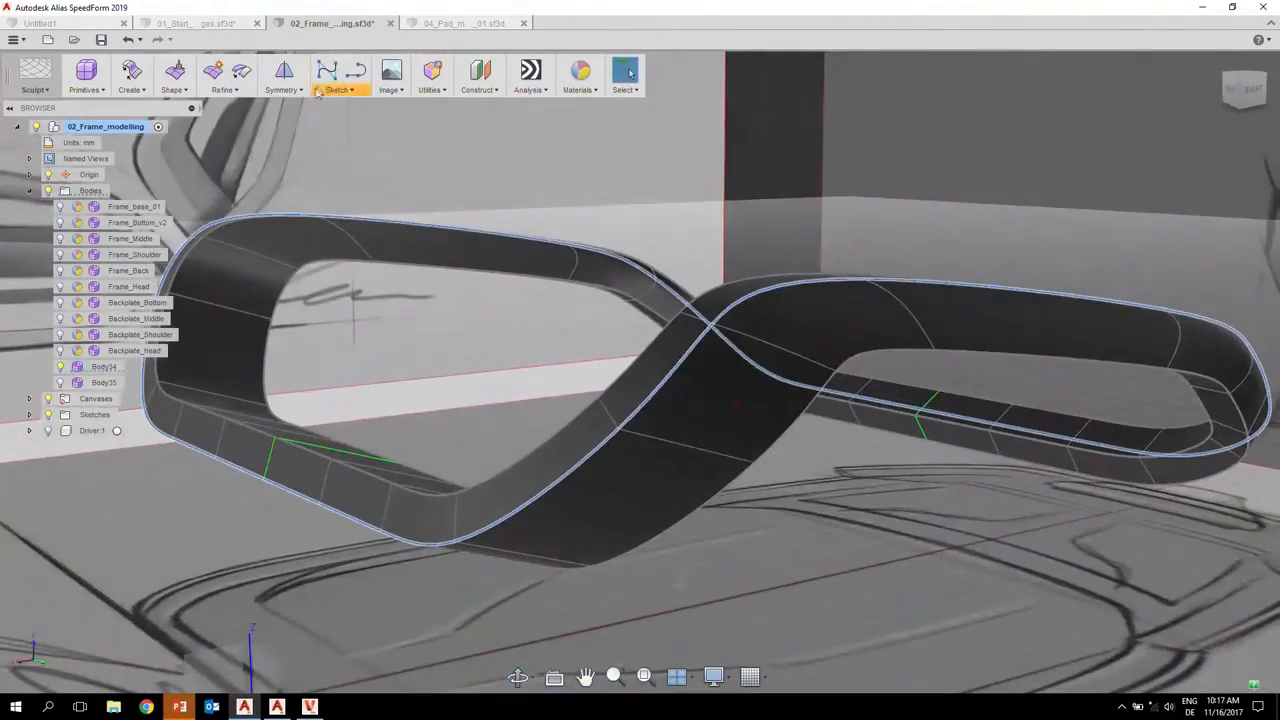
# - Start a Bevel Edge on the frame's full outer edge loop and adjust its bevel location to 0.43 with one segment
pyautogui.click(678, 374)
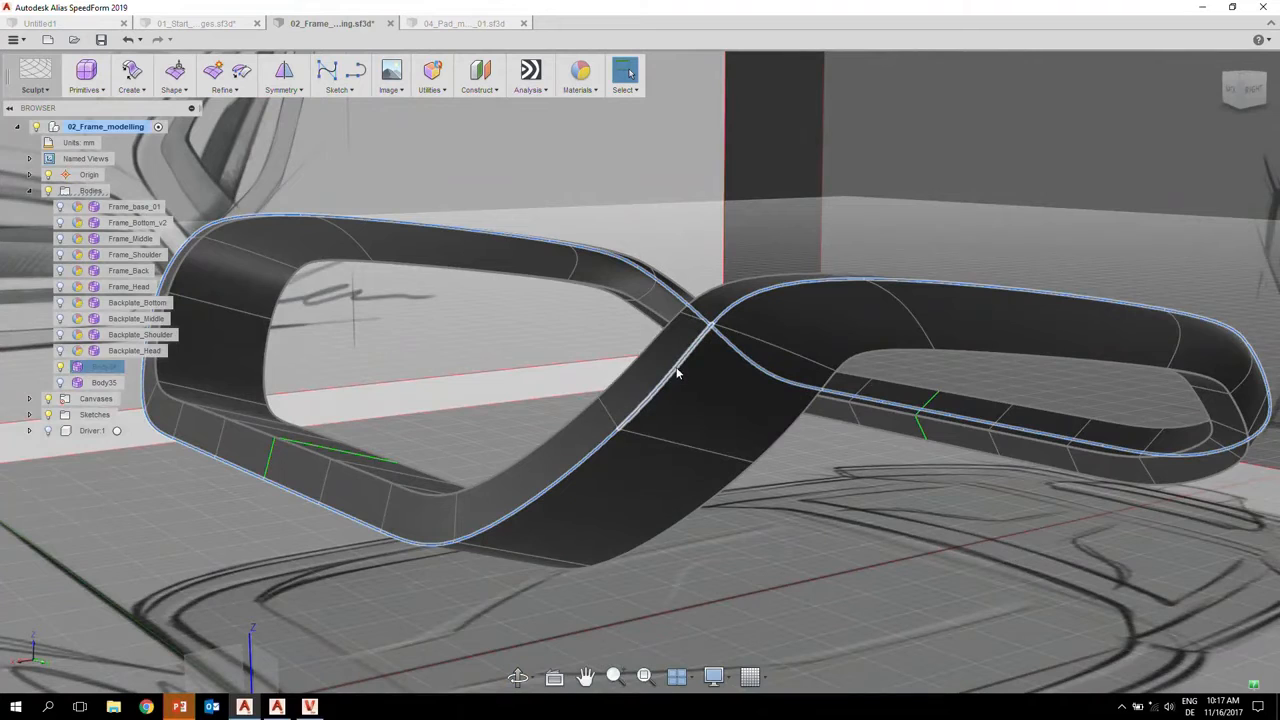
pyautogui.click(232, 96)
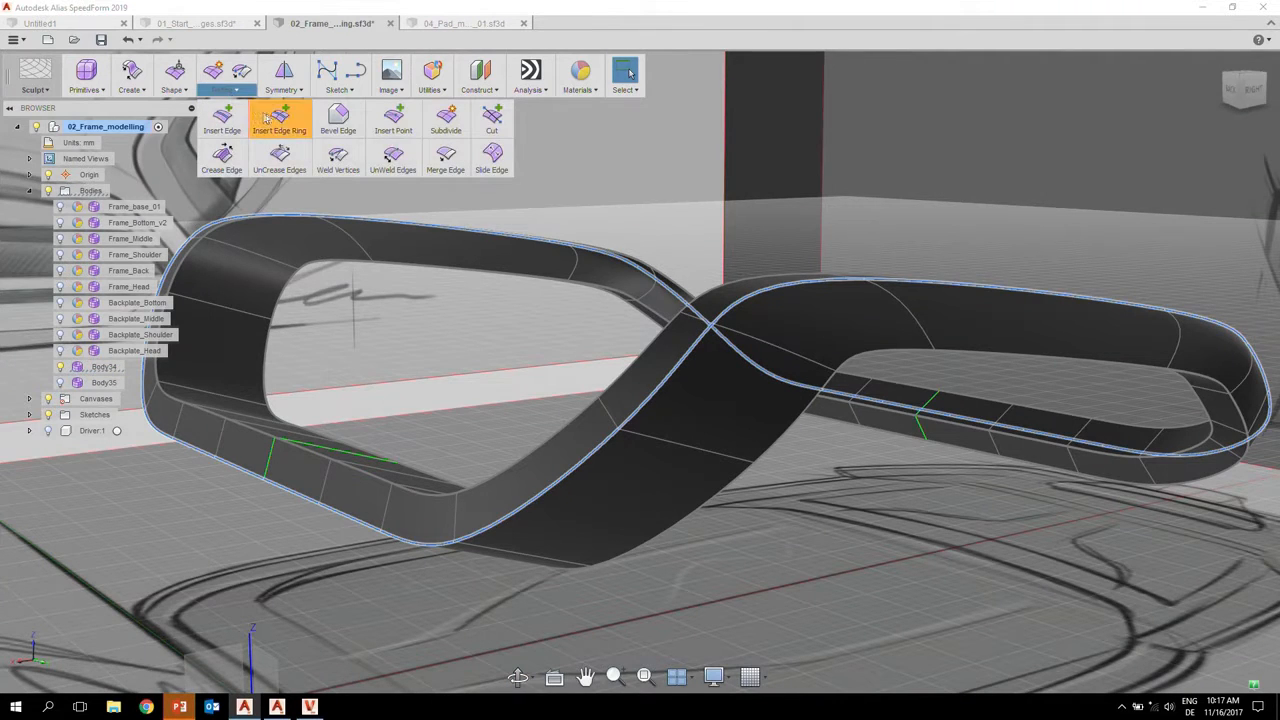
pyautogui.click(348, 118)
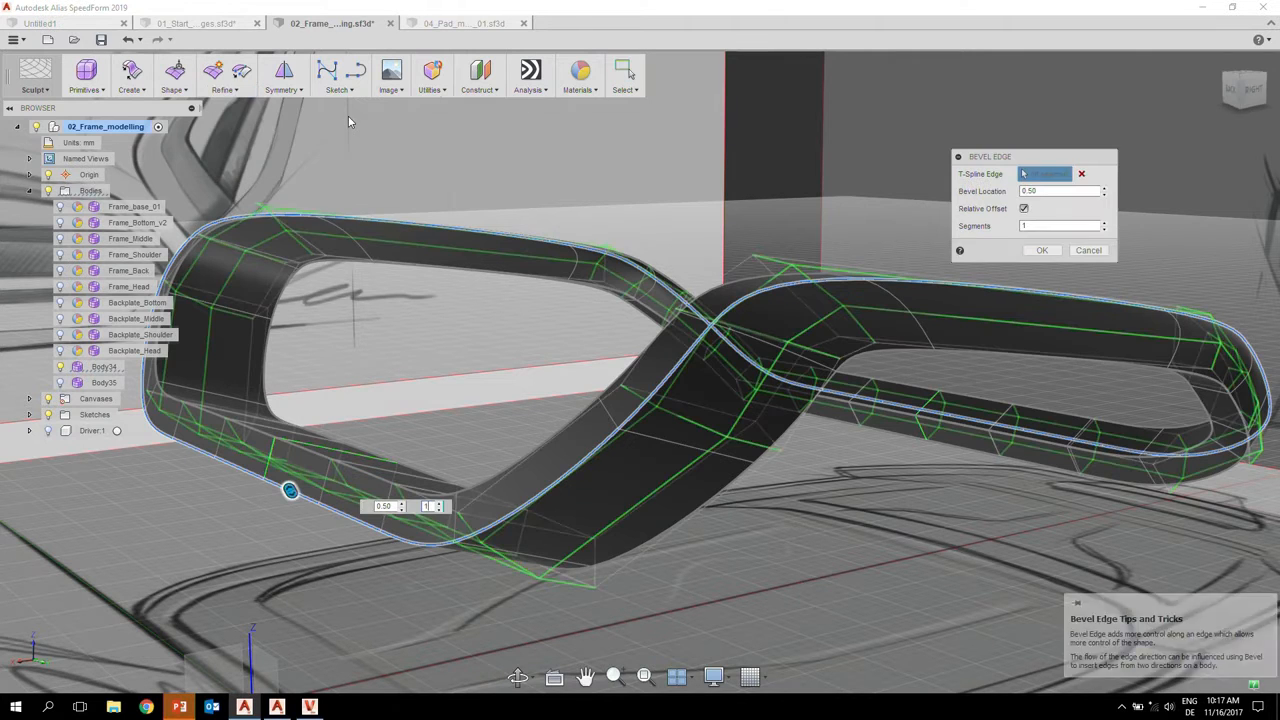
pyautogui.click(289, 490)
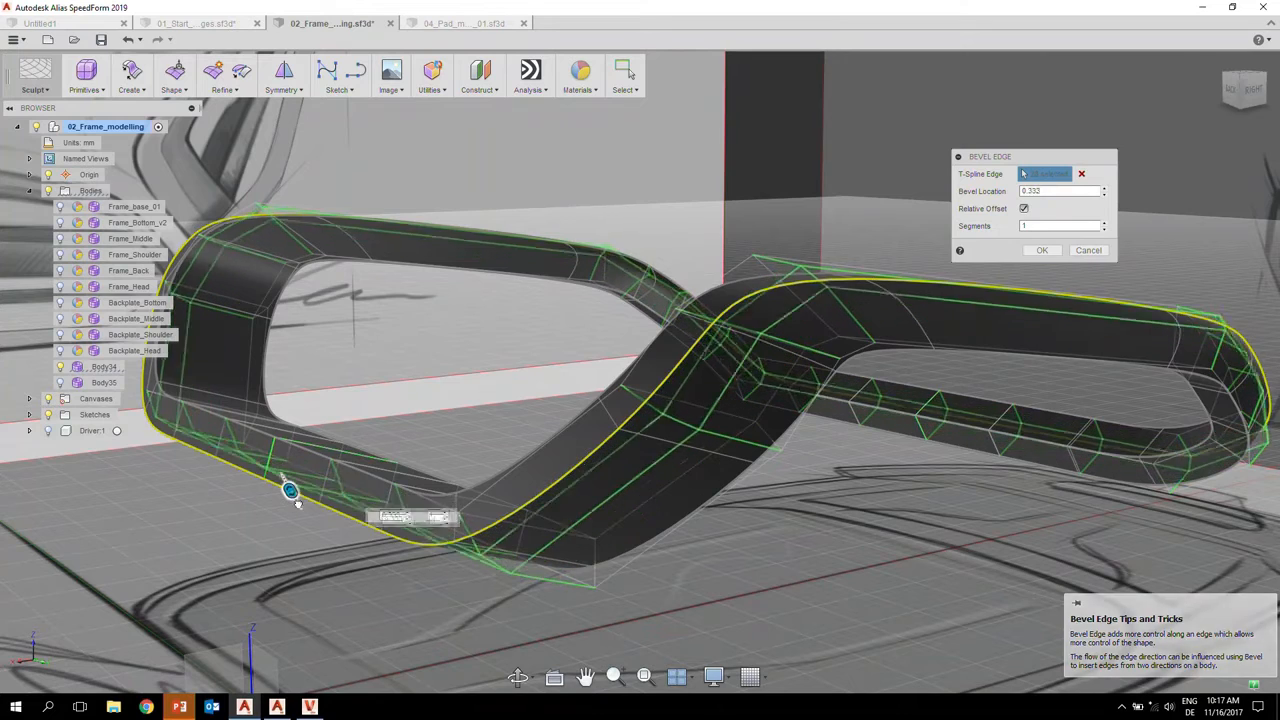
pyautogui.moveTo(298, 503); pyautogui.dragTo(288, 488)
pyautogui.keyDown('shift'); pyautogui.moveTo(642, 516); pyautogui.dragTo(831, 341, button='middle'); pyautogui.keyUp('shift')
pyautogui.moveTo(842, 345)
pyautogui.keyDown('shift'); pyautogui.mouseDown(button='middle')
pyautogui.moveTo(837, 374)
pyautogui.moveTo(821, 334)
pyautogui.moveTo(830, 340)
pyautogui.mouseUp(button='middle'); pyautogui.keyUp('shift')
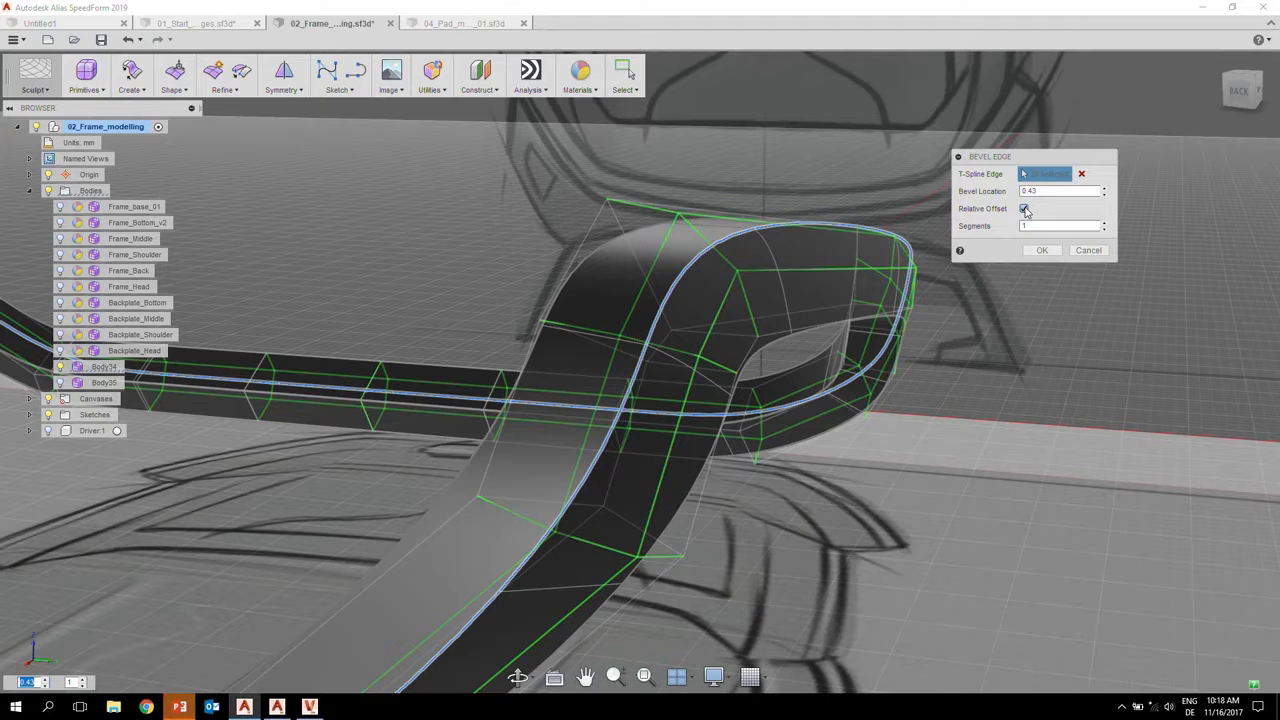
# - Compare the bevel with and without Relative Offset, and set the bevel location to 0.5 with Relative Offset enabled
pyautogui.click(1024, 209)
pyautogui.click(1024, 209)
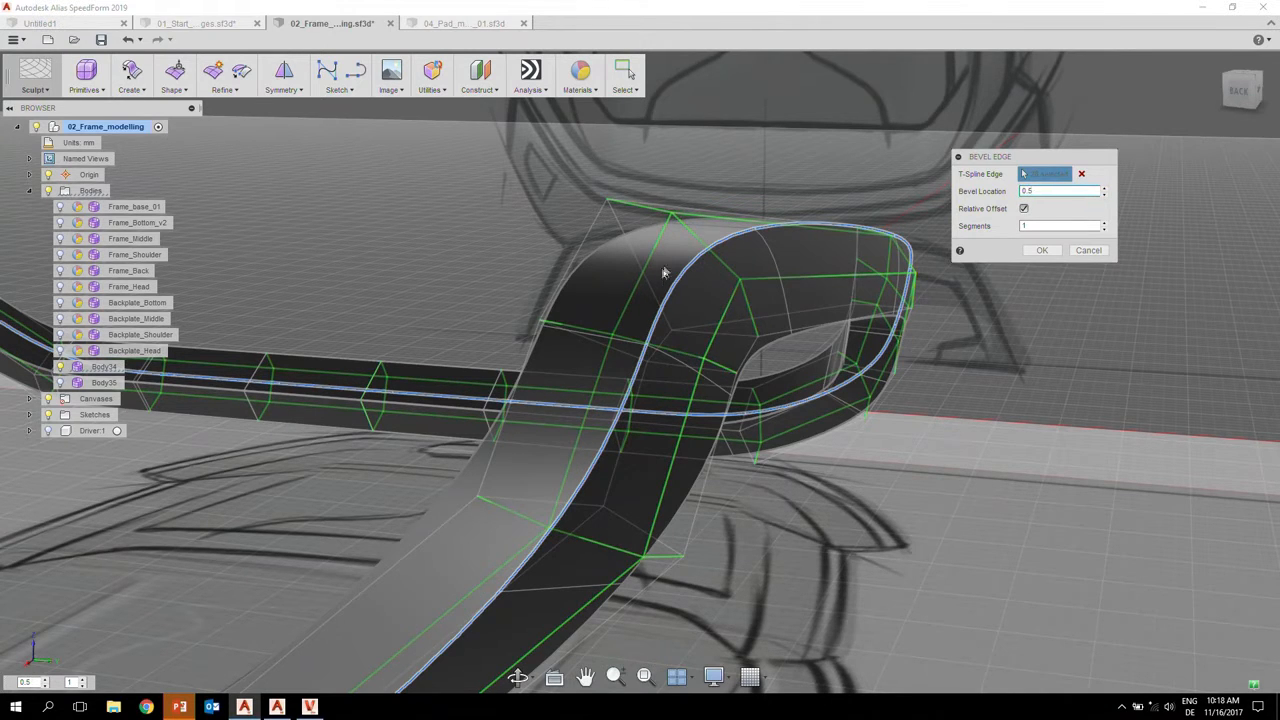
pyautogui.keyDown('shift'); pyautogui.moveTo(706, 286); pyautogui.dragTo(609, 343, button='middle'); pyautogui.keyUp('shift')
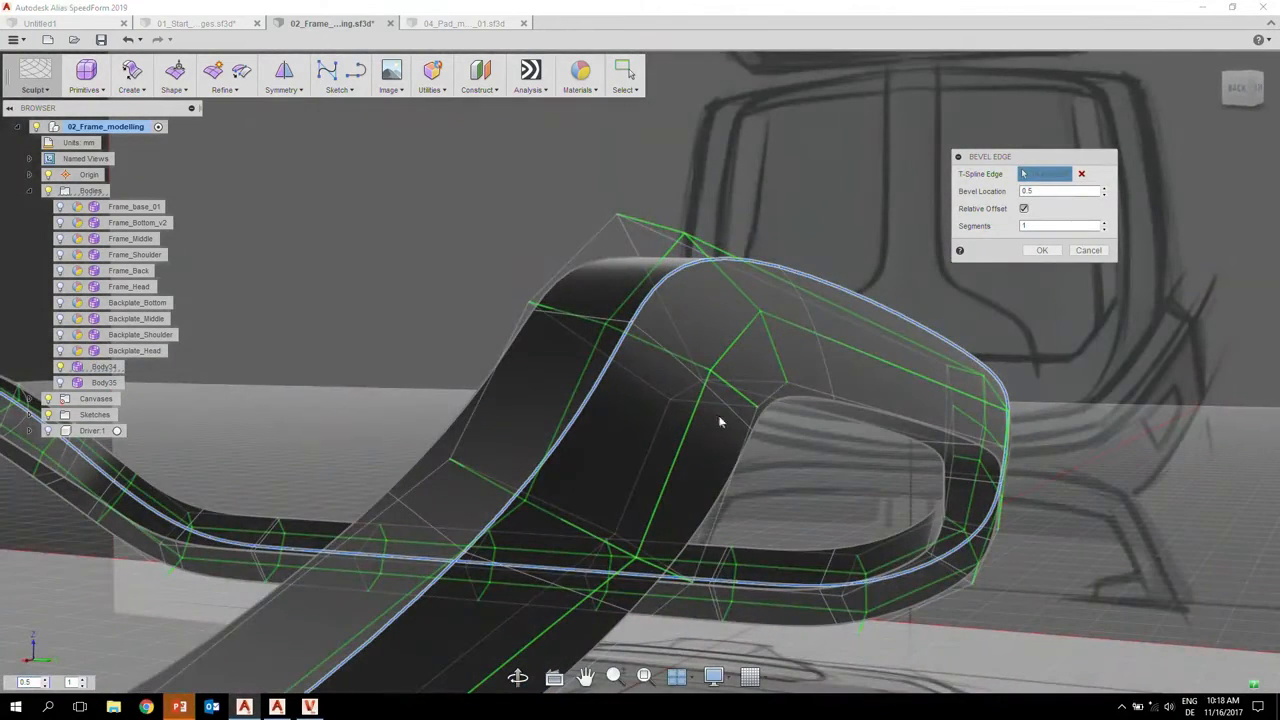
# - Try the bevel without Relative Offset at location 0.99, re-enable Relative Offset and apply the one-segment bevel
pyautogui.click(1024, 210)
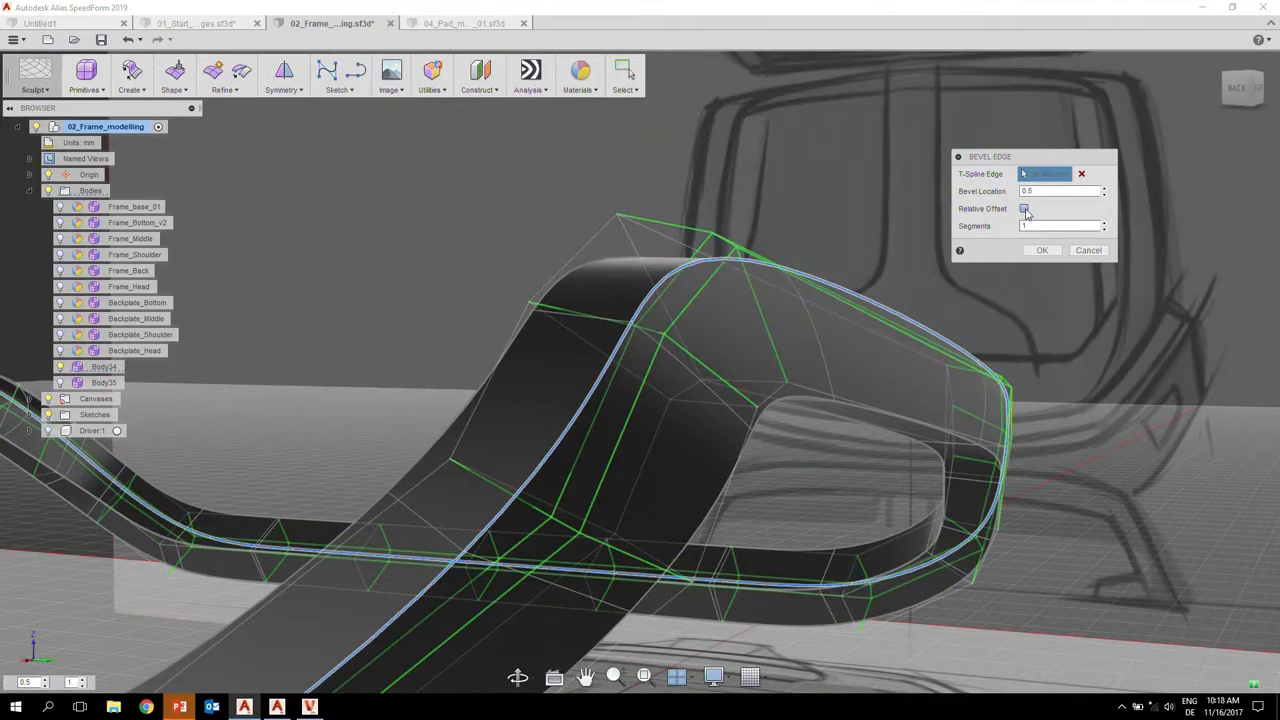
pyautogui.scroll(-5, 689, 349)
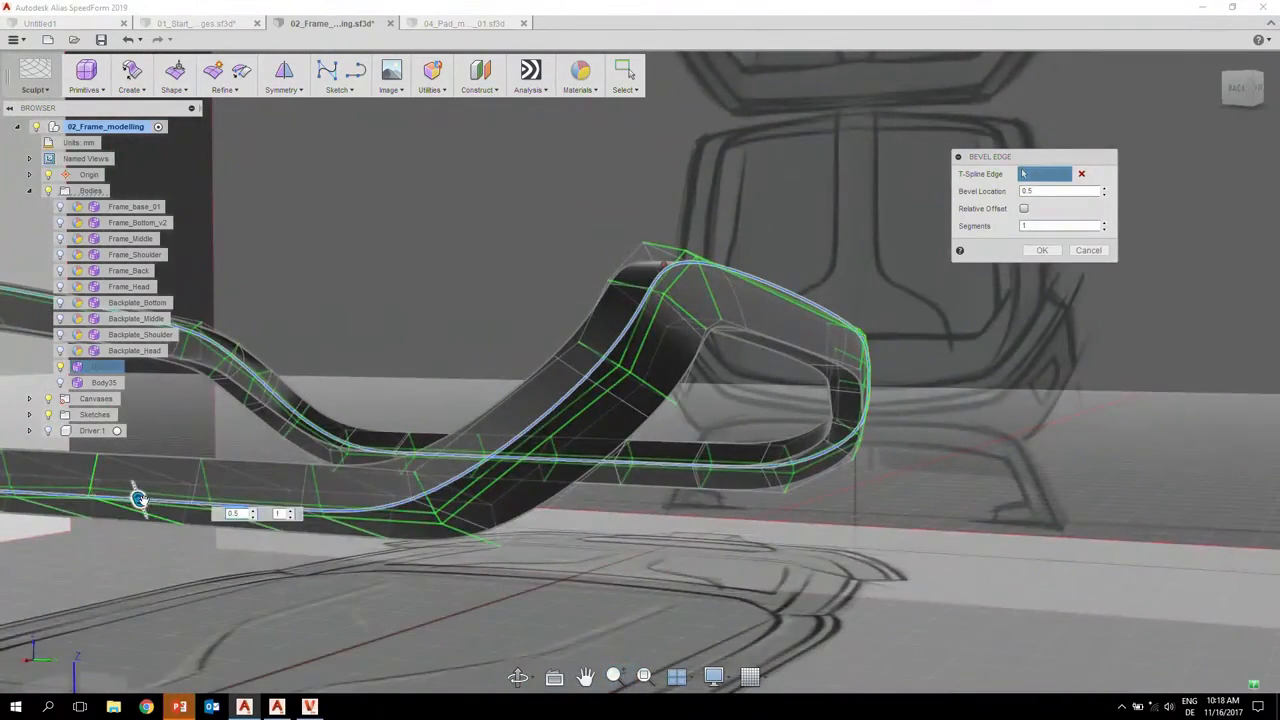
pyautogui.moveTo(135, 490); pyautogui.dragTo(117, 476)
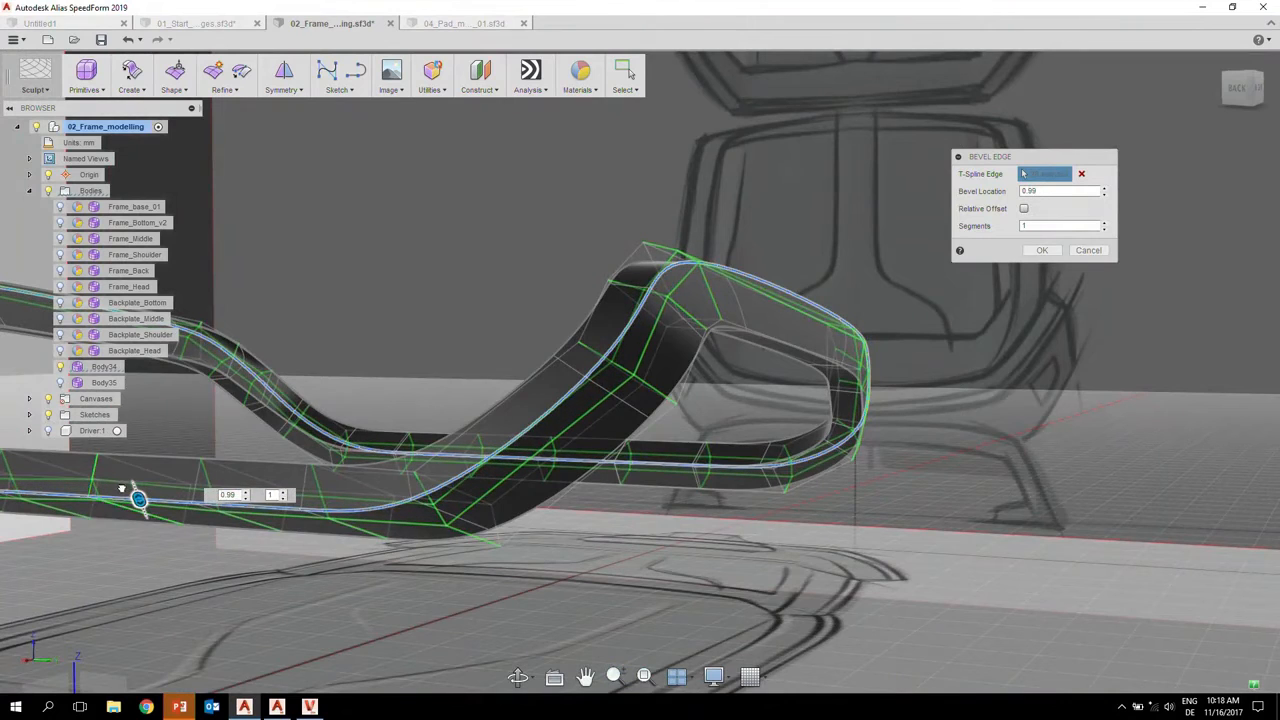
pyautogui.click(1024, 210)
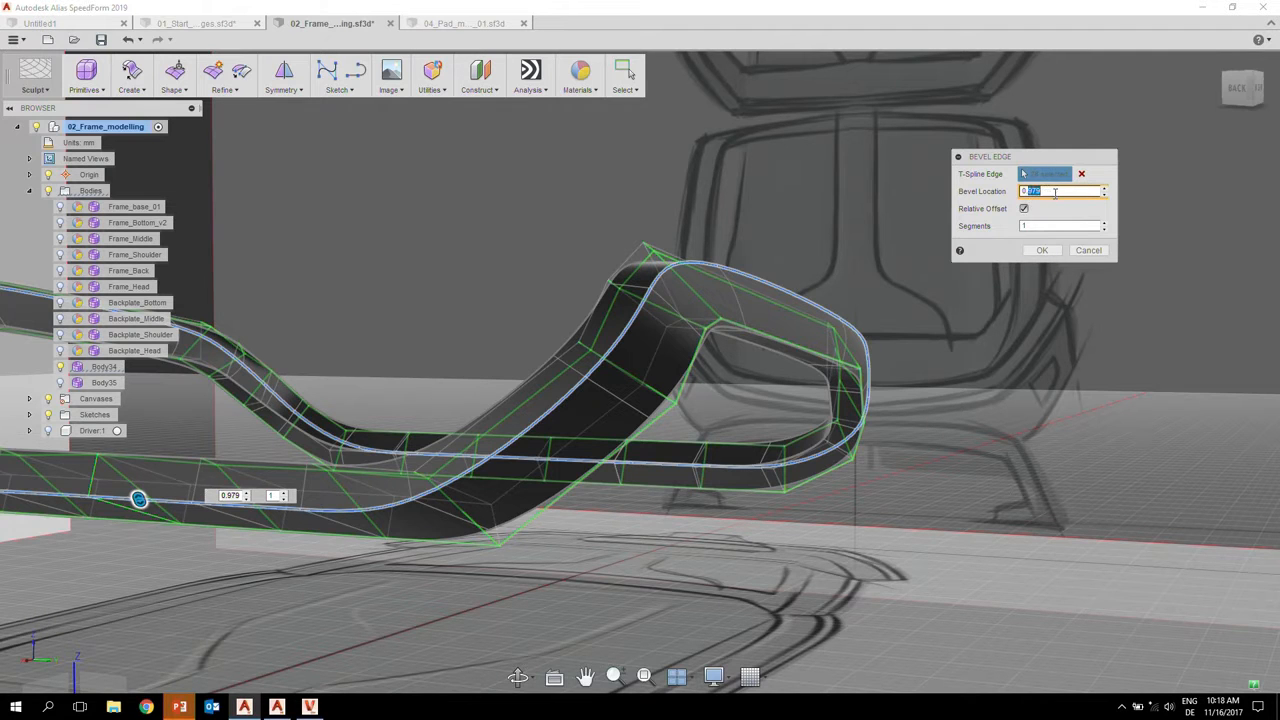
pyautogui.press('Return')
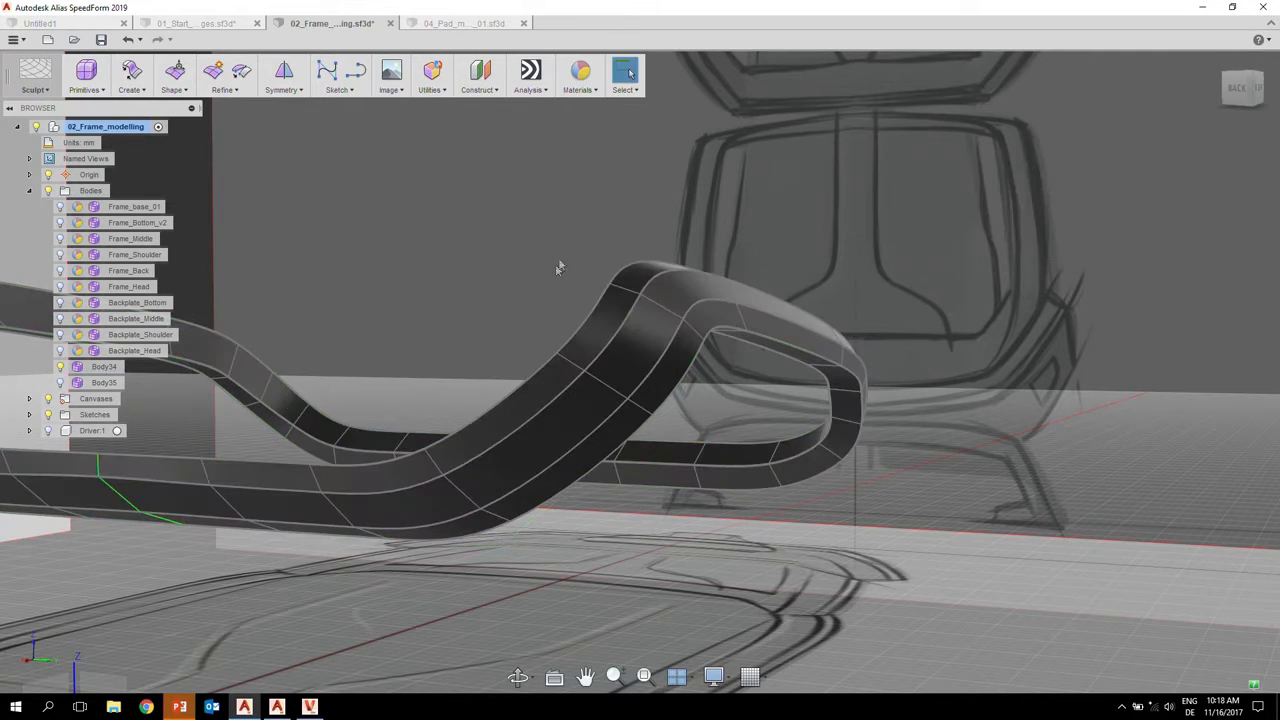
# - Inspect the bevelled frame and use Edit Form in box display to shift the bevel's upper edge loop slightly
pyautogui.click(654, 296)
pyautogui.keyDown('shift'); pyautogui.moveTo(654, 296); pyautogui.dragTo(517, 351, button='middle'); pyautogui.keyUp('shift')
pyautogui.scroll(4, 554, 371)
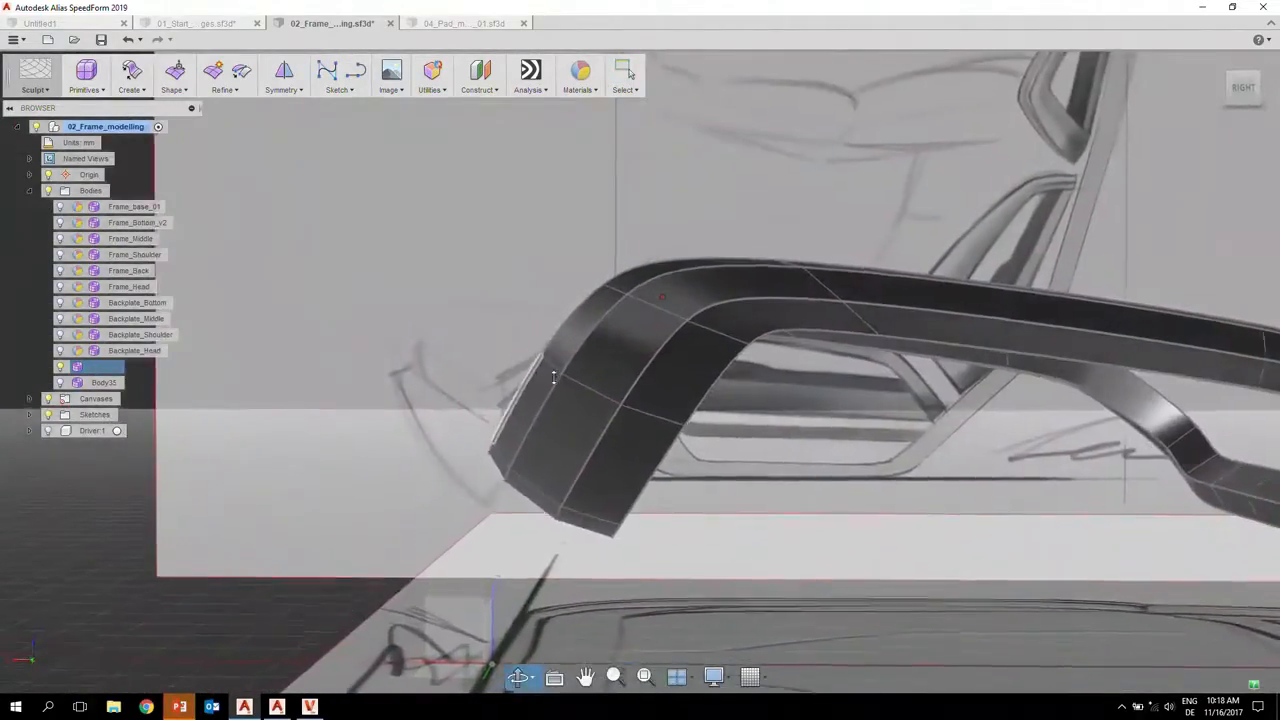
pyautogui.keyDown('shift'); pyautogui.moveTo(586, 382); pyautogui.dragTo(722, 504, button='middle'); pyautogui.keyUp('shift')
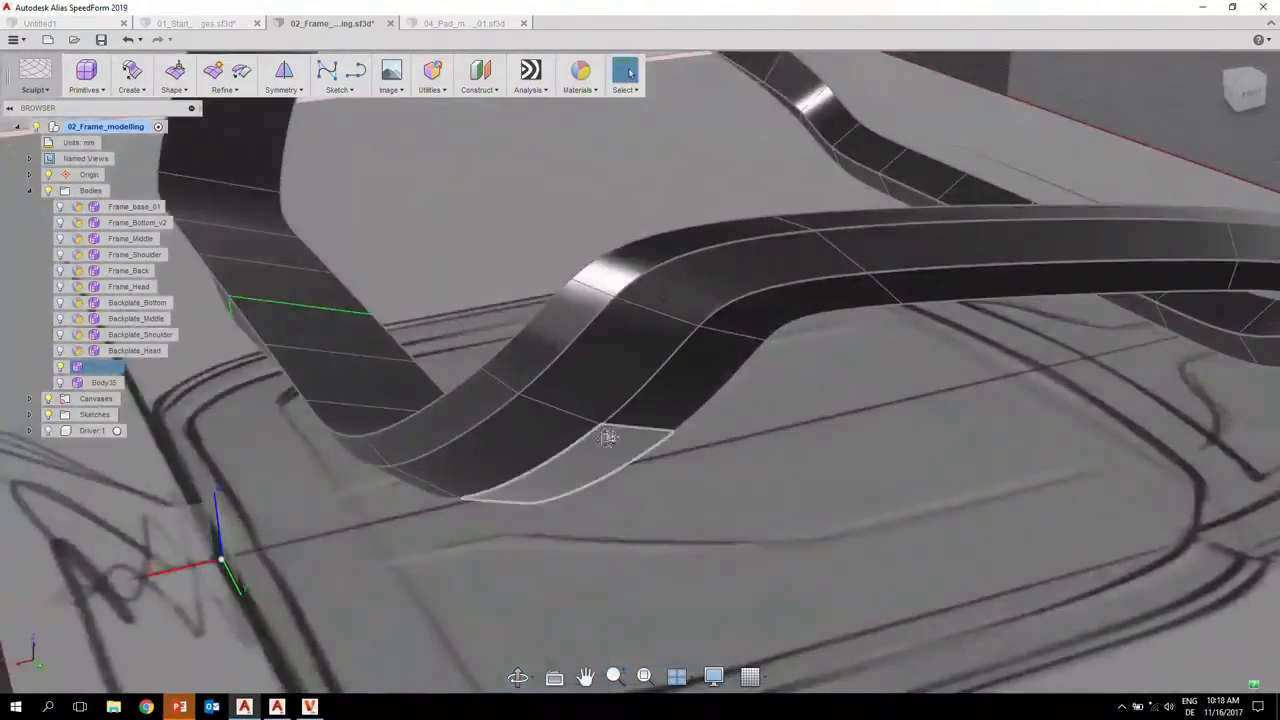
pyautogui.keyDown('shift'); pyautogui.moveTo(607, 437); pyautogui.dragTo(461, 395, button='middle'); pyautogui.keyUp('shift')
pyautogui.click(706, 468)
pyautogui.click(446, 399)
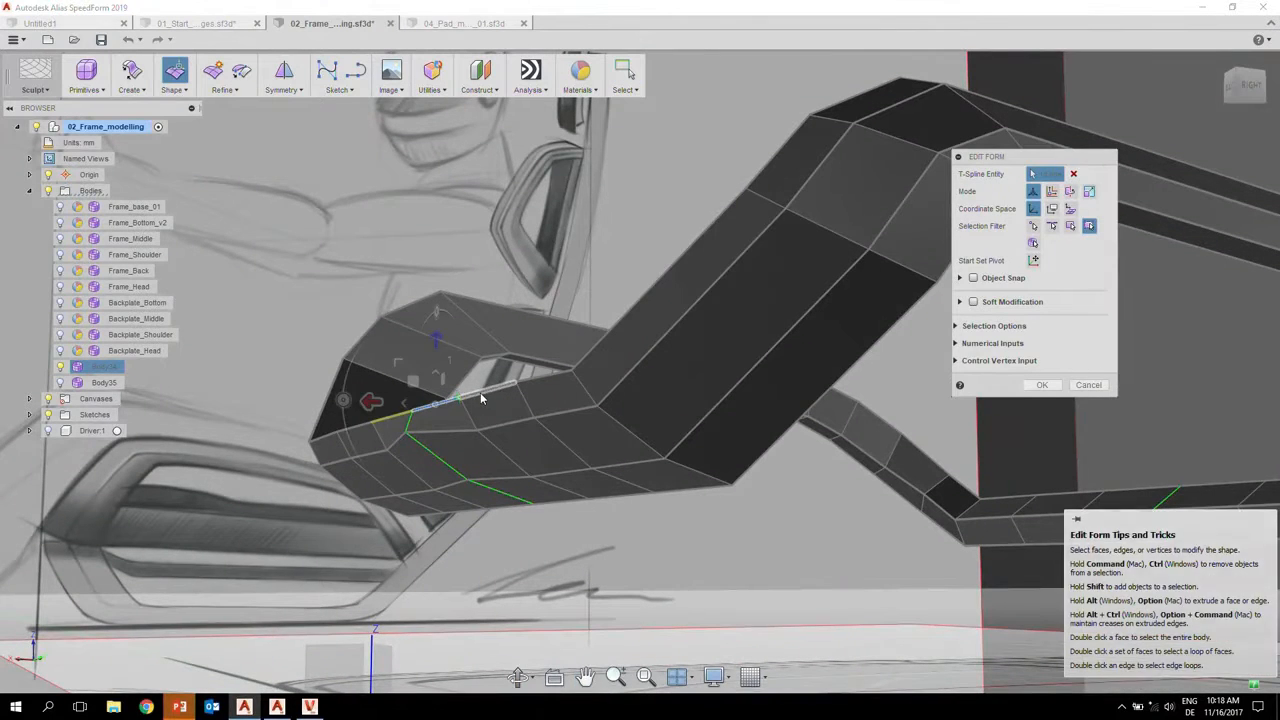
pyautogui.keyDown('shift'); pyautogui.click(480, 392); pyautogui.keyUp('shift')
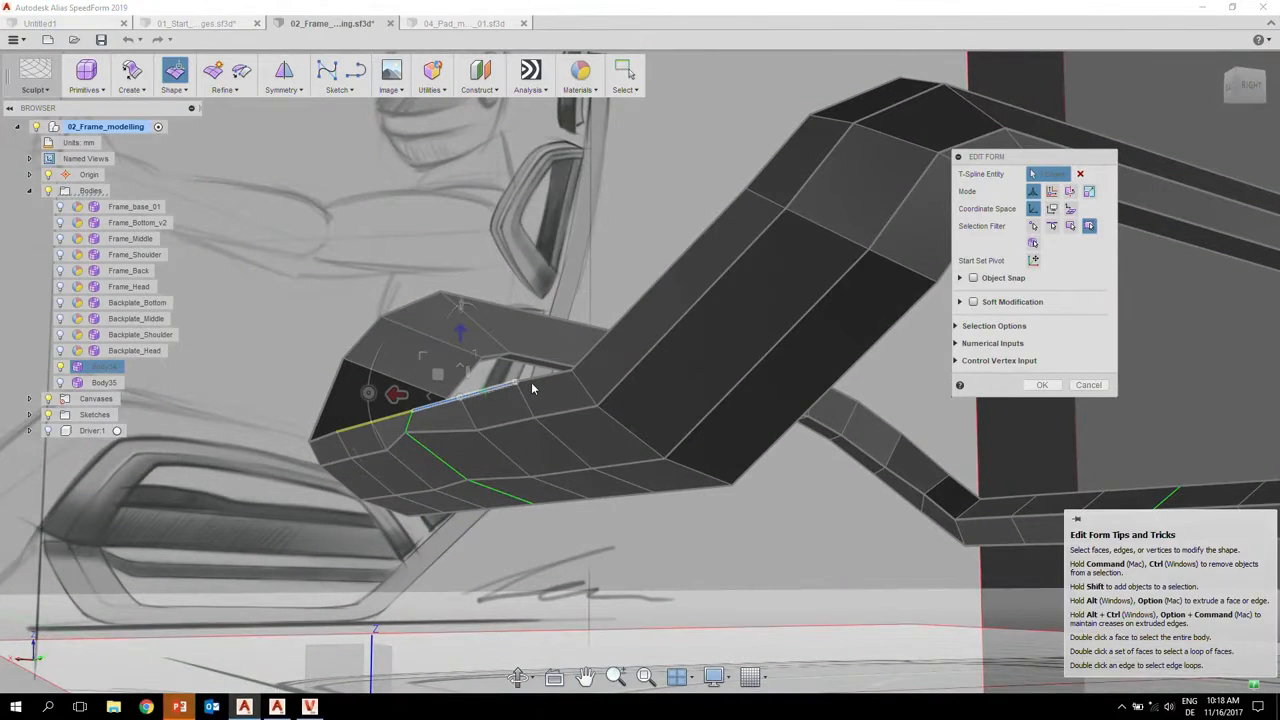
pyautogui.doubleClick(614, 323)
pyautogui.moveTo(464, 352); pyautogui.dragTo(489, 354)
# - Reposition the vertex at the upper bend of the frame's side rail and return to smooth display
pyautogui.click(413, 433)
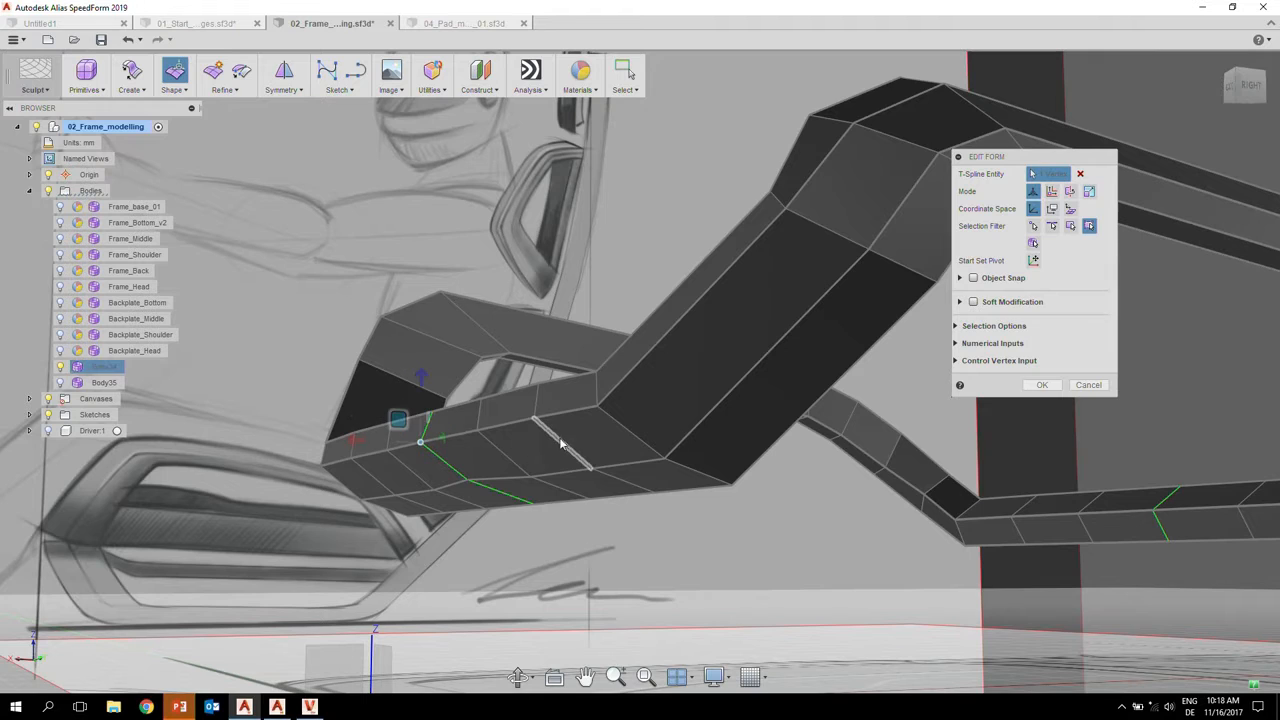
pyautogui.keyDown('shift'); pyautogui.moveTo(575, 433); pyautogui.dragTo(570, 460, button='middle'); pyautogui.keyUp('shift')
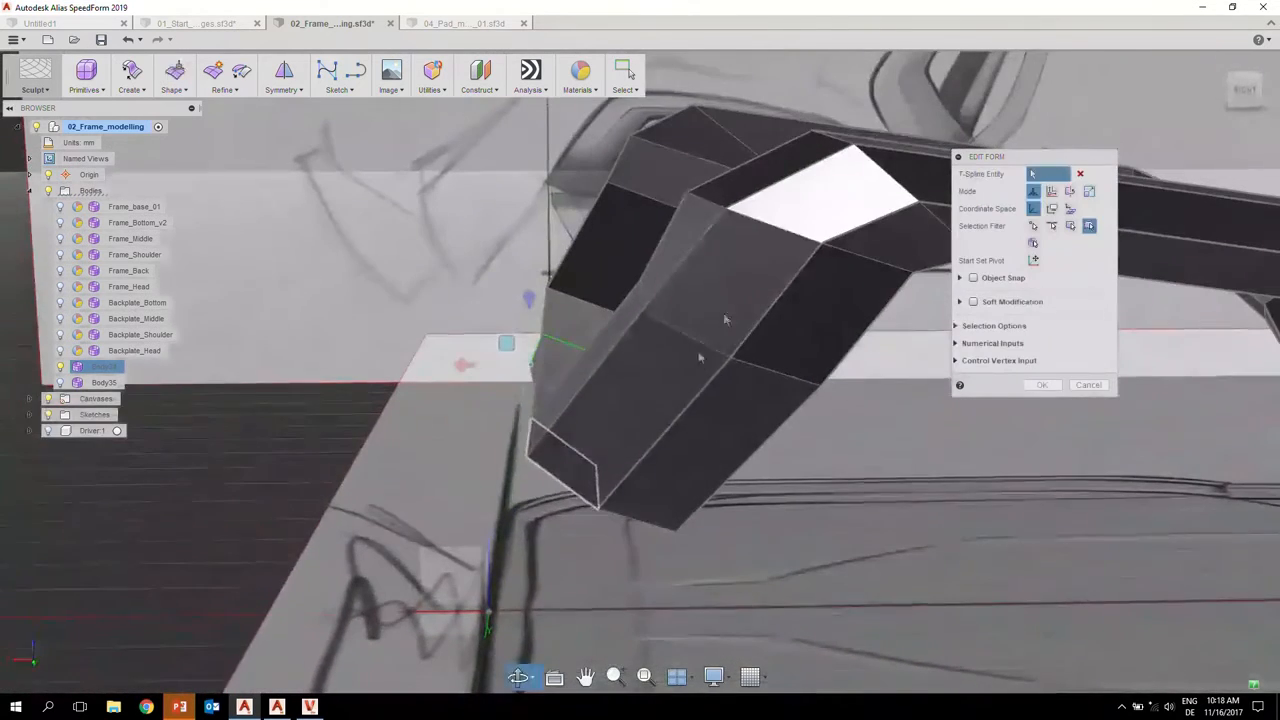
pyautogui.click(687, 196)
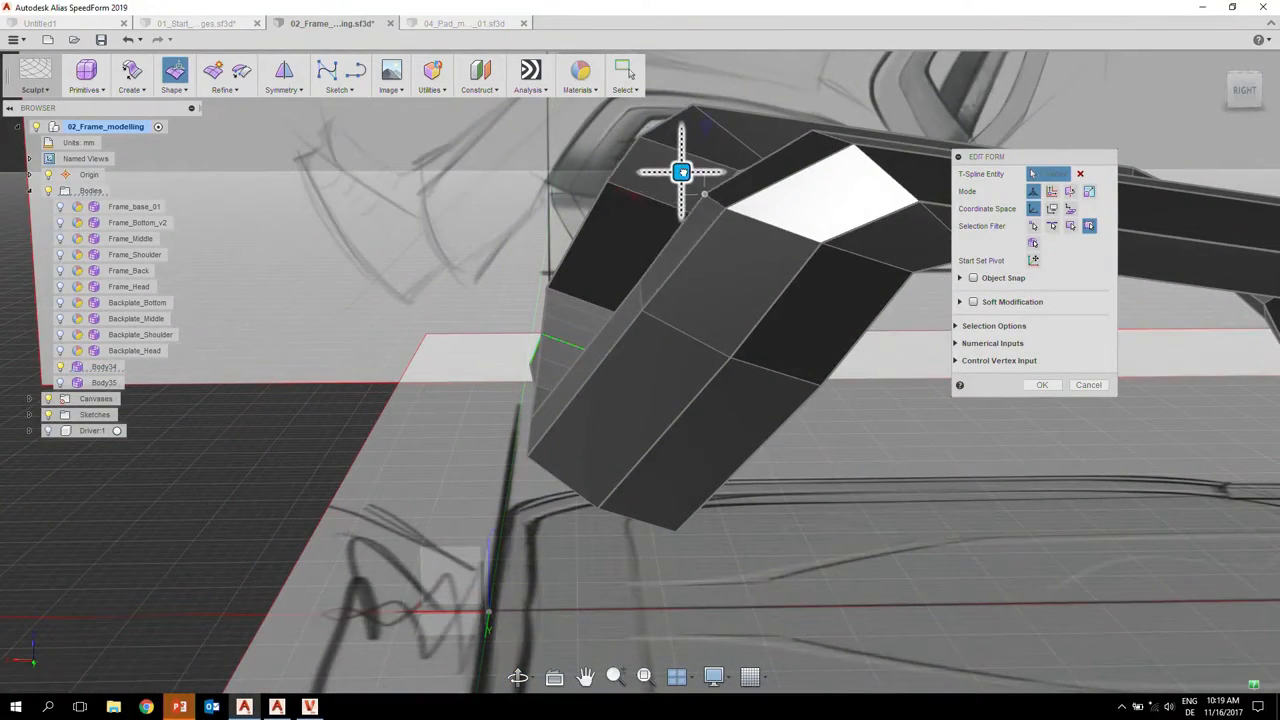
pyautogui.moveTo(687, 232)
pyautogui.keyDown('shift'); pyautogui.mouseDown(button='middle')
pyautogui.moveTo(650, 215)
pyautogui.moveTo(630, 228)
pyautogui.moveTo(669, 243)
pyautogui.mouseUp(button='middle'); pyautogui.keyUp('shift')
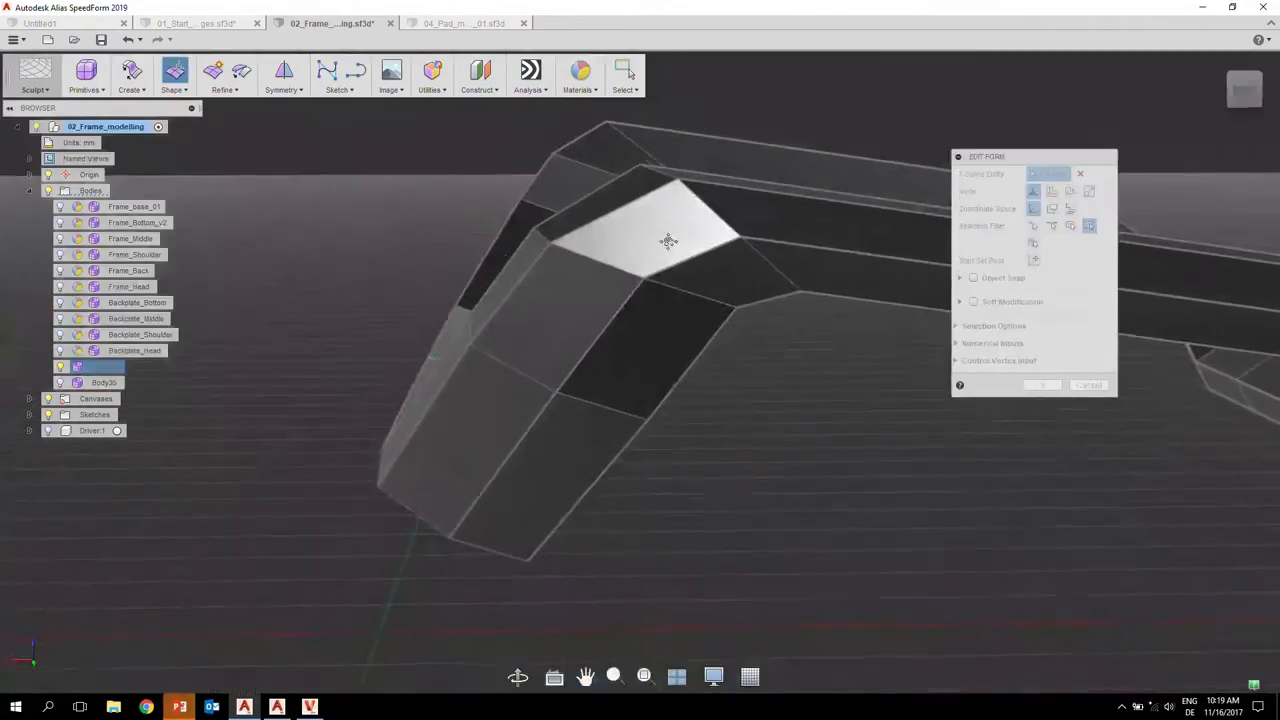
pyautogui.hotkey('alt', '3')
# - Examine the bevelled side rail and its bends from several angles in smooth display
pyautogui.keyDown('shift'); pyautogui.moveTo(580, 284); pyautogui.dragTo(724, 283, button='middle'); pyautogui.keyUp('shift')
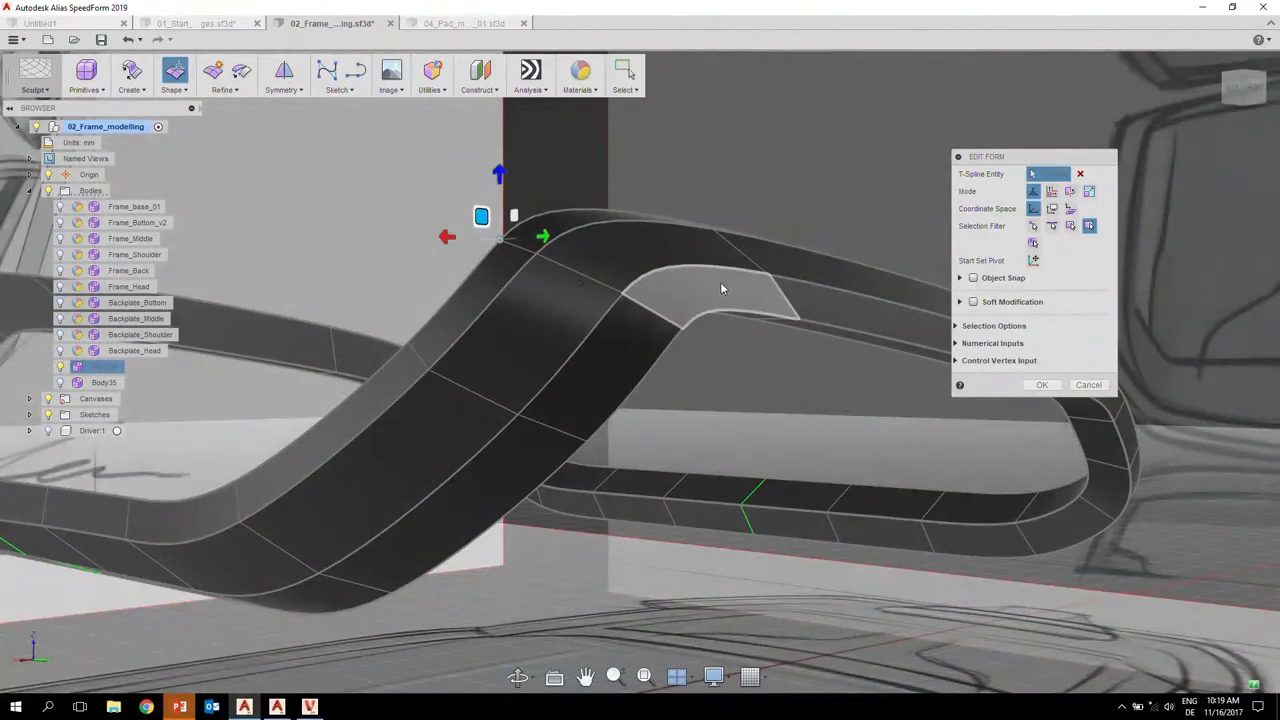
pyautogui.keyDown('shift'); pyautogui.moveTo(576, 309); pyautogui.dragTo(620, 346, button='middle'); pyautogui.keyUp('shift')
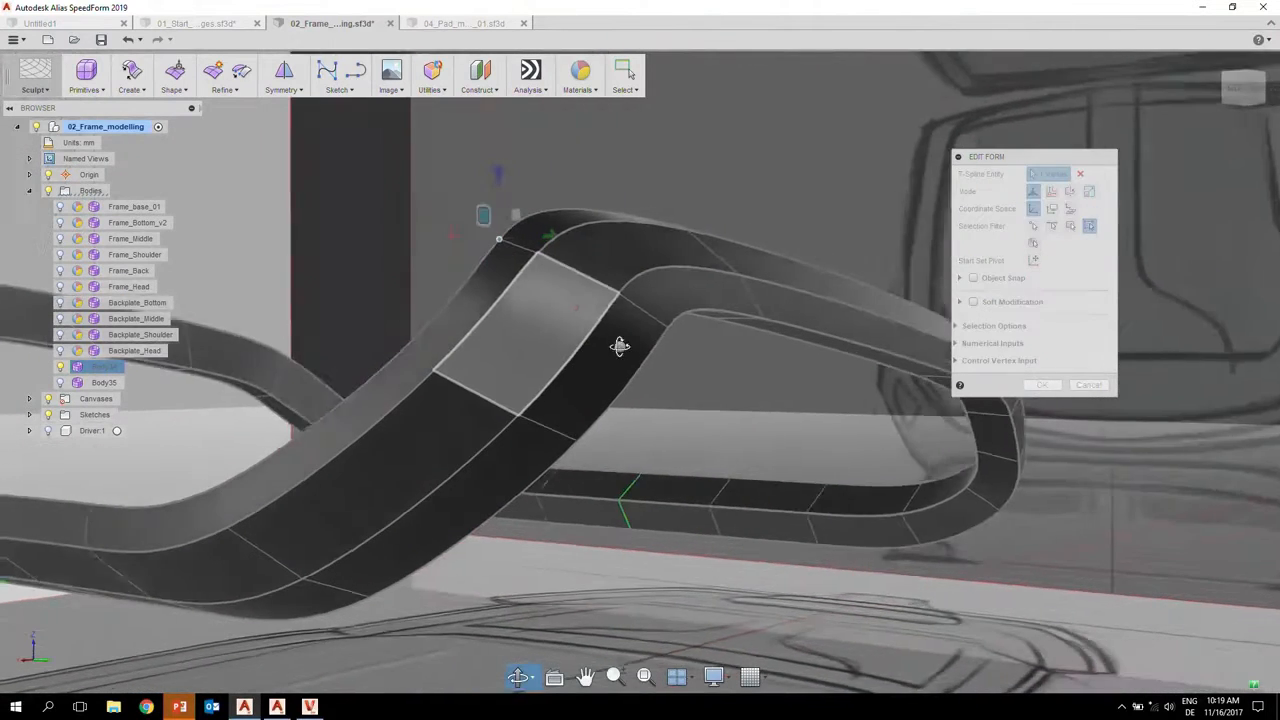
pyautogui.scroll(-3, 606, 348)
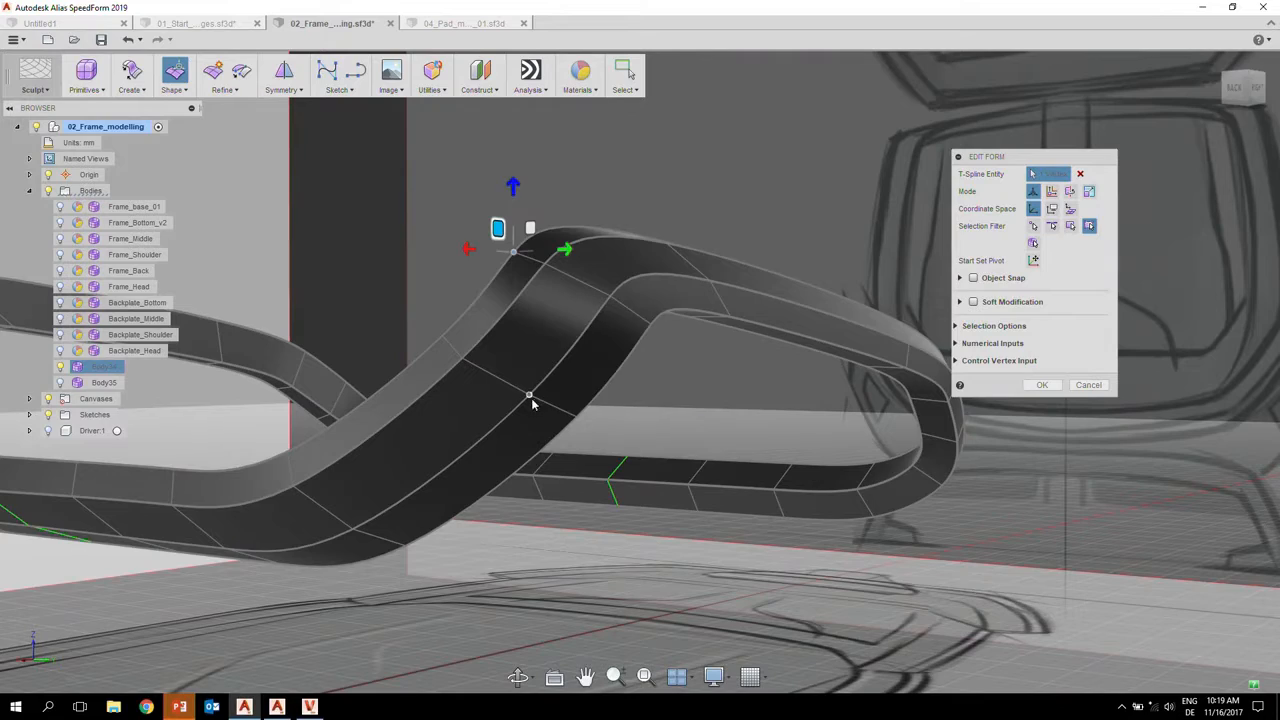
pyautogui.scroll(-3, 554, 357)
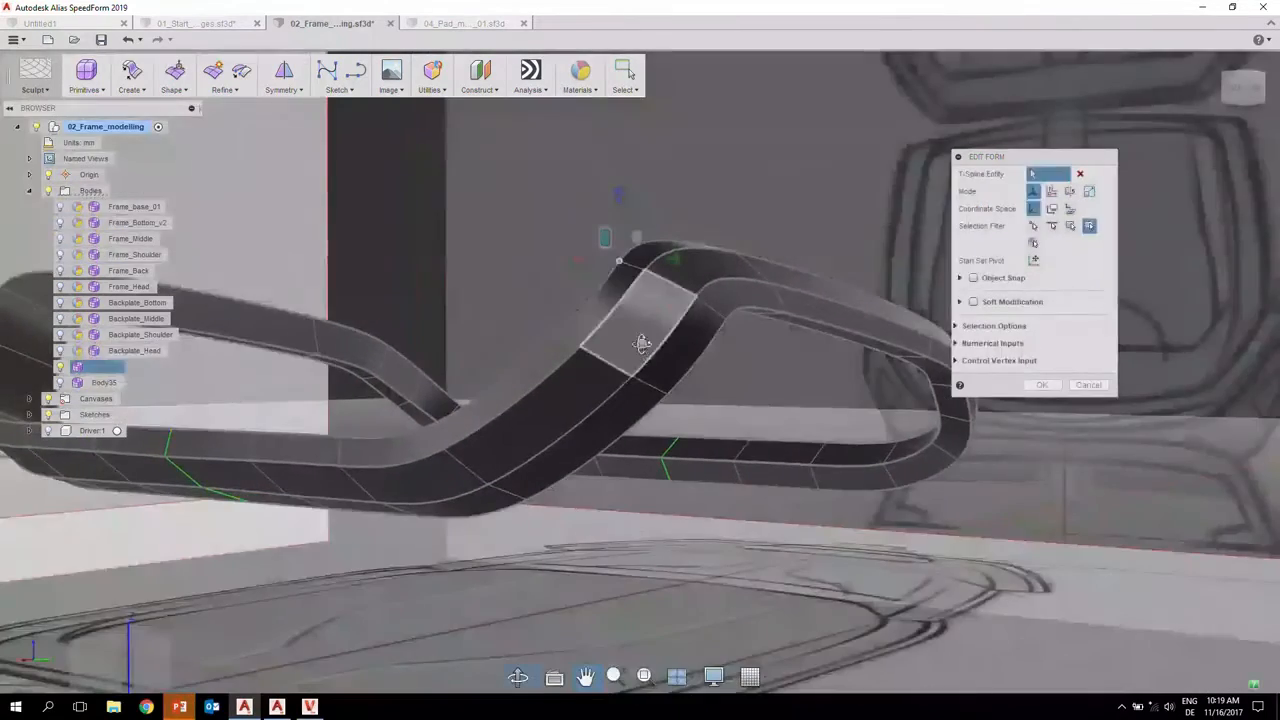
pyautogui.keyDown('shift'); pyautogui.moveTo(643, 337); pyautogui.dragTo(780, 397, button='middle'); pyautogui.keyUp('shift')
pyautogui.keyDown('shift'); pyautogui.moveTo(709, 370); pyautogui.dragTo(449, 342, button='middle'); pyautogui.keyUp('shift')
pyautogui.click(563, 370)
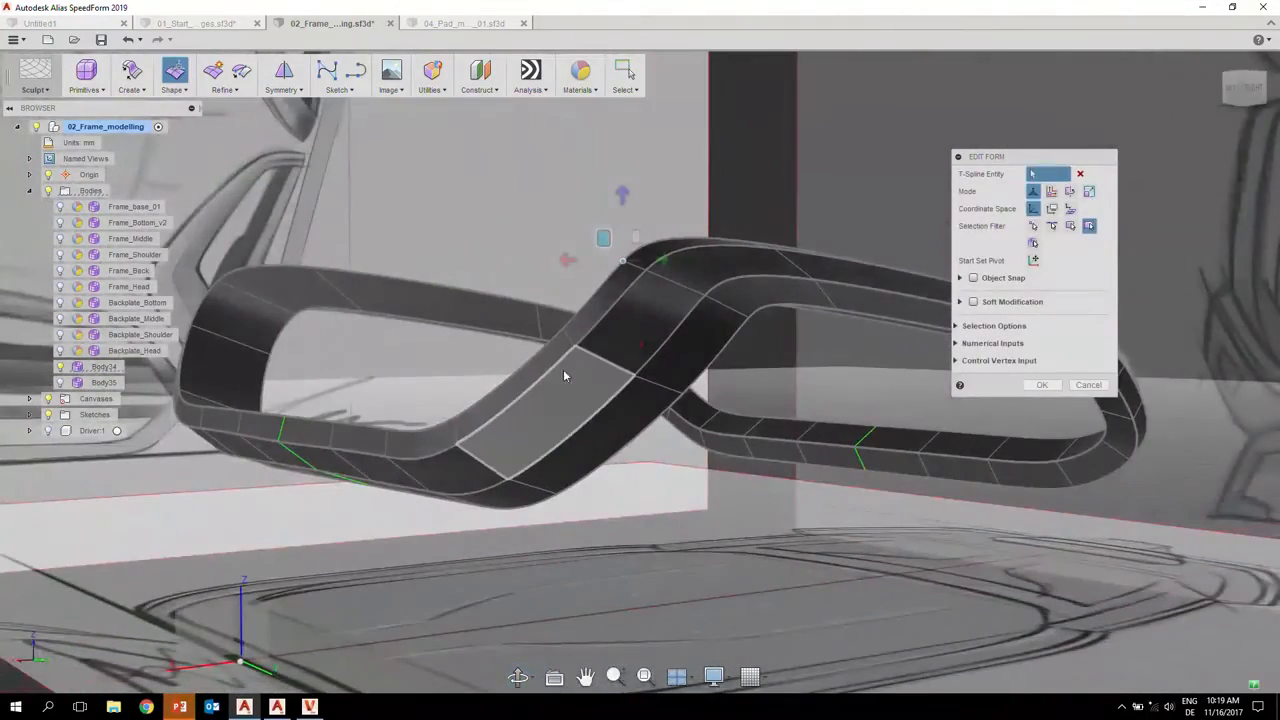
pyautogui.keyDown('shift'); pyautogui.moveTo(572, 372); pyautogui.dragTo(675, 403, button='middle'); pyautogui.keyUp('shift')
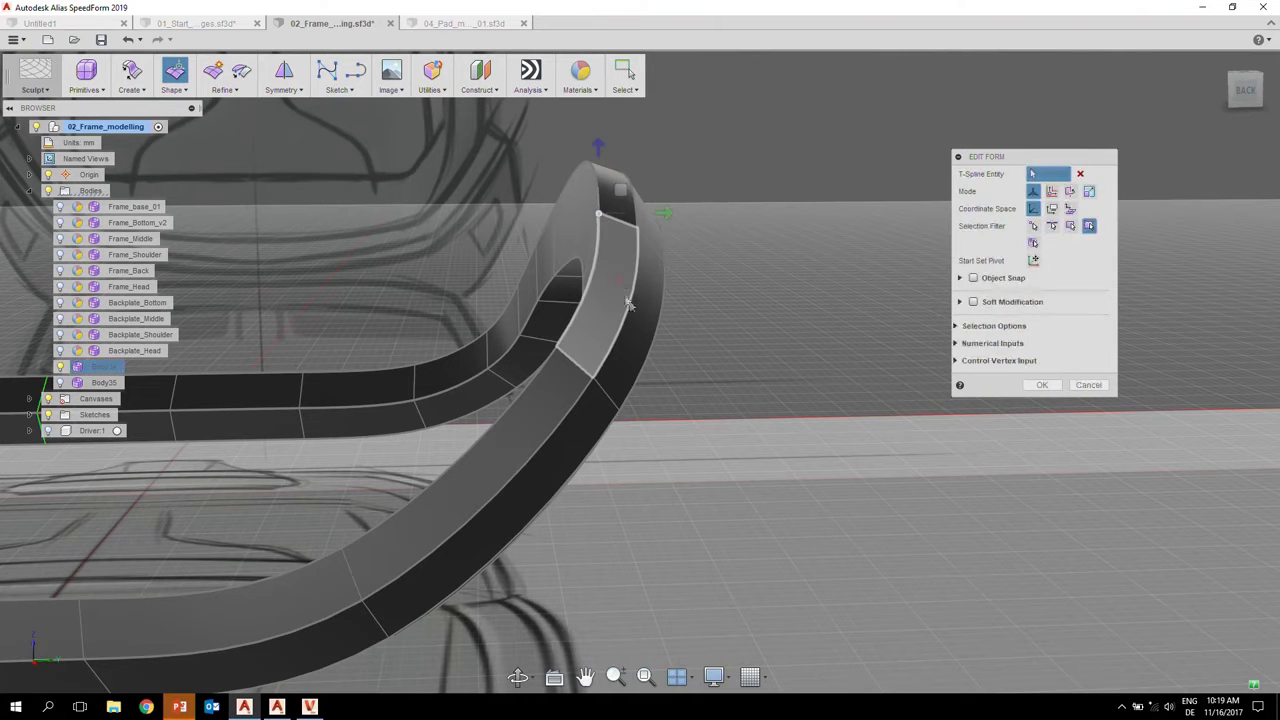
pyautogui.keyDown('shift'); pyautogui.moveTo(628, 303); pyautogui.dragTo(510, 343, button='middle'); pyautogui.keyUp('shift')
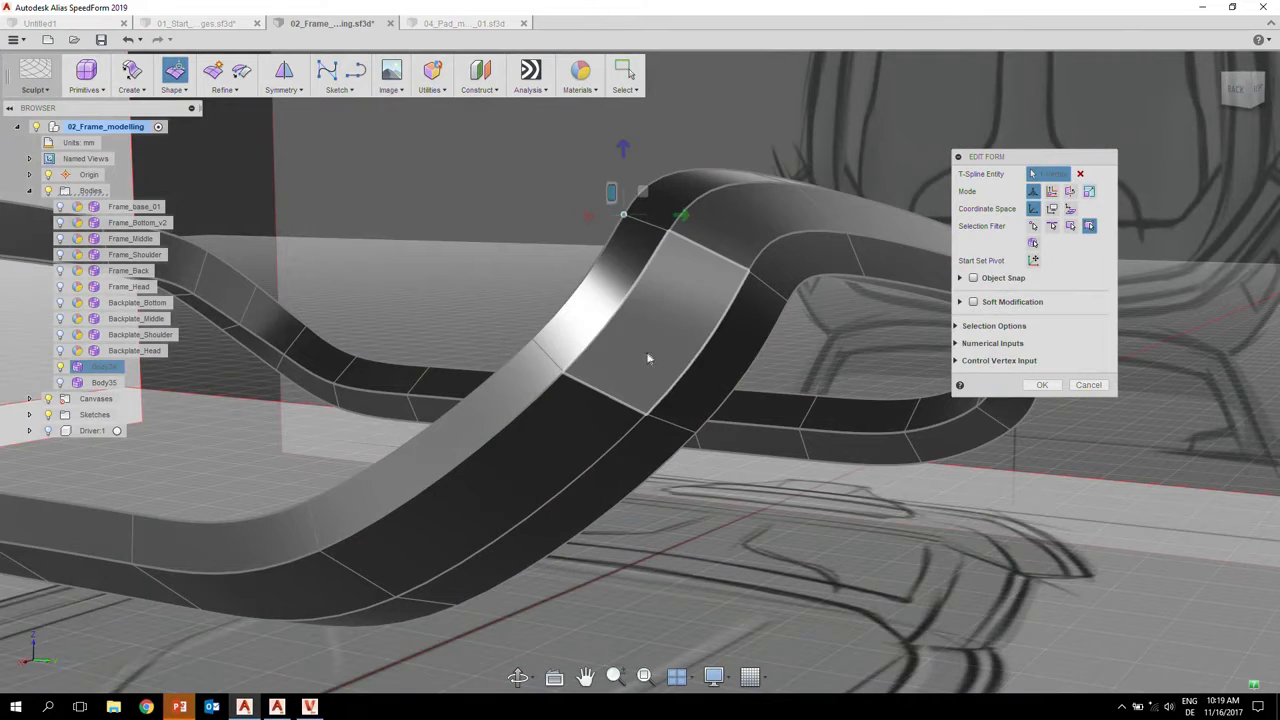
pyautogui.keyDown('shift'); pyautogui.moveTo(680, 349); pyautogui.dragTo(717, 323, button='middle'); pyautogui.keyUp('shift')
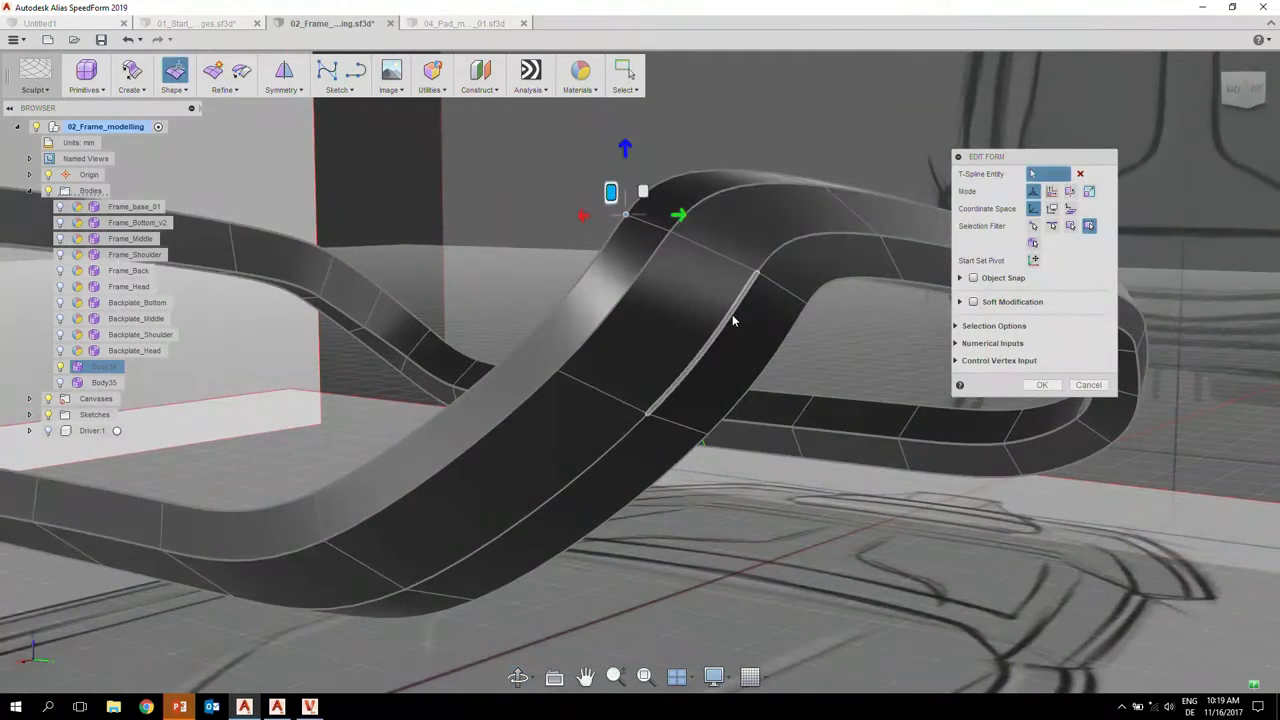
pyautogui.doubleClick(733, 319)
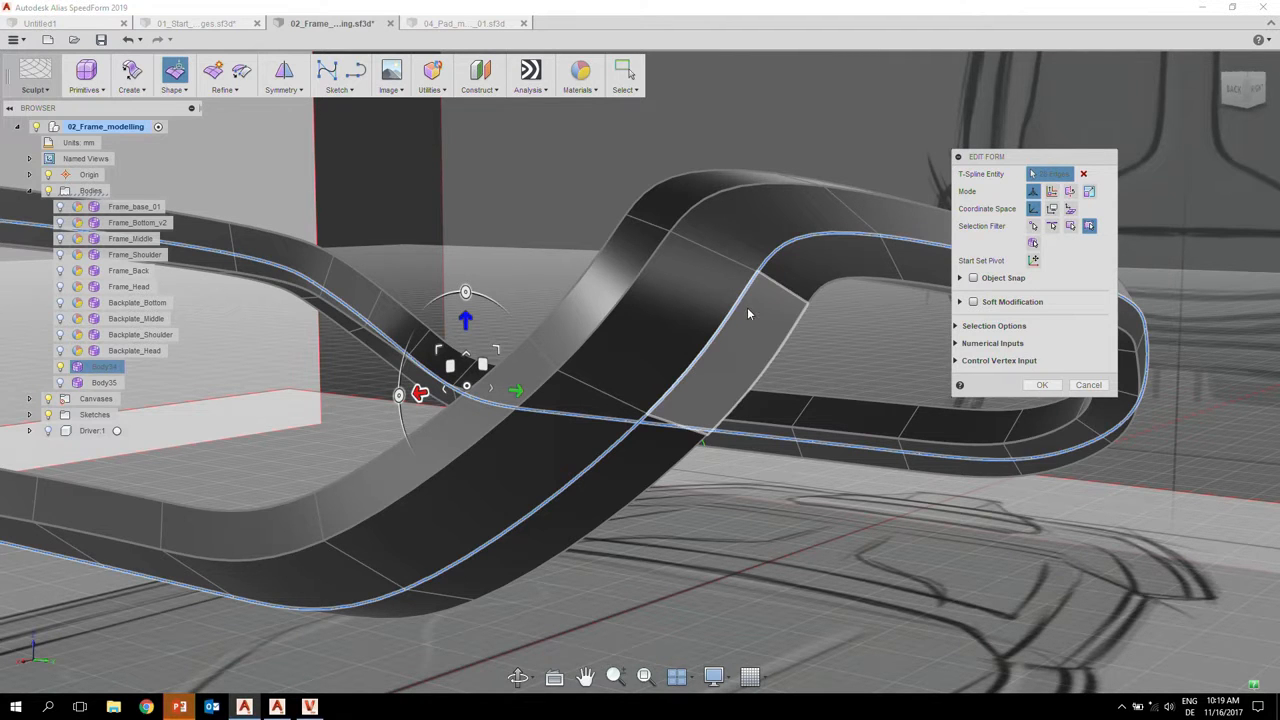
pyautogui.moveTo(700, 335)
pyautogui.keyDown('shift'); pyautogui.mouseDown(button='middle')
pyautogui.moveTo(680, 326)
pyautogui.moveTo(649, 258)
pyautogui.moveTo(620, 257)
pyautogui.moveTo(804, 312)
pyautogui.moveTo(702, 340)
pyautogui.mouseUp(button='middle'); pyautogui.keyUp('shift')
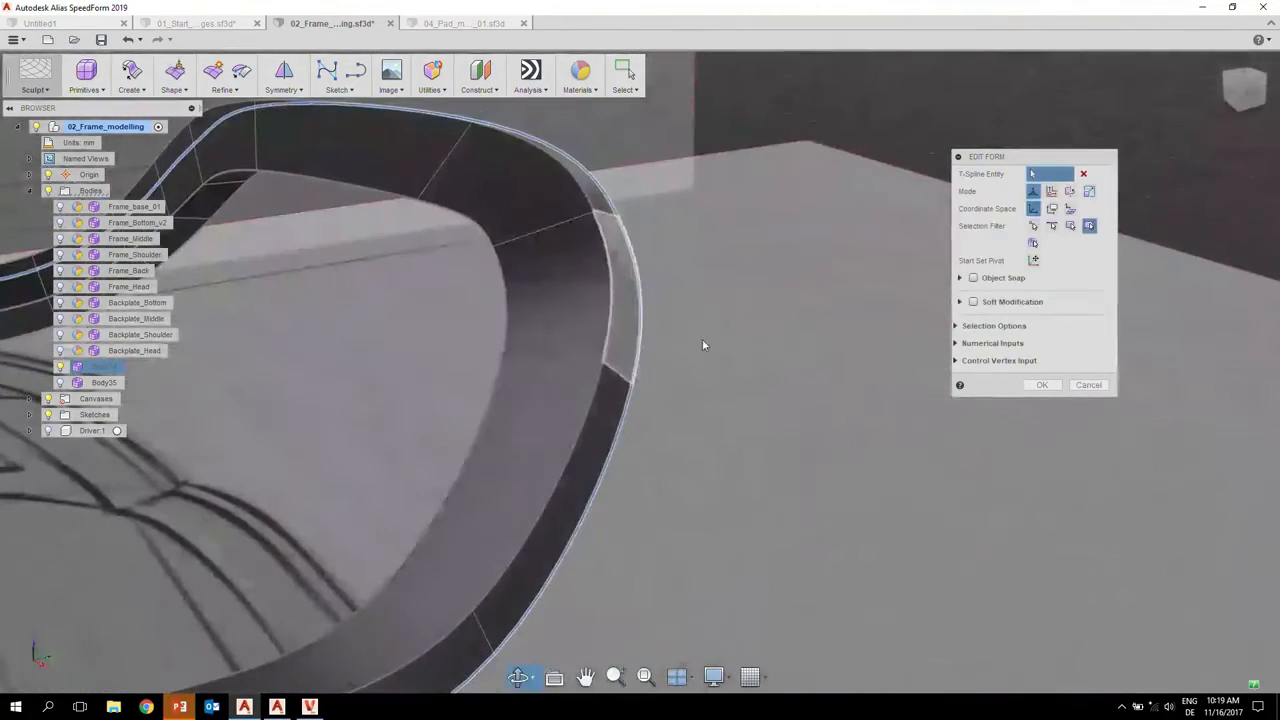
pyautogui.doubleClick(613, 286)
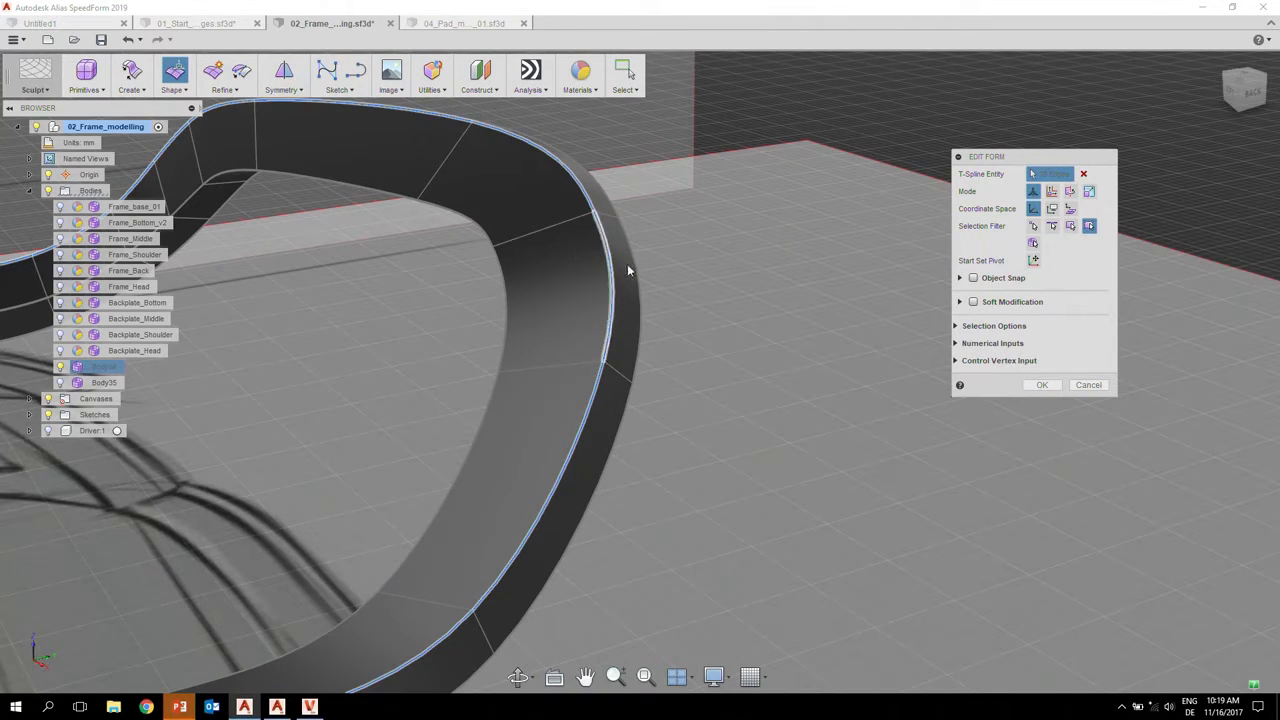
pyautogui.keyDown('alt'); pyautogui.keyDown('shift'); pyautogui.moveTo(587, 294); pyautogui.dragTo(577, 297); pyautogui.keyUp('shift'); pyautogui.keyUp('alt')
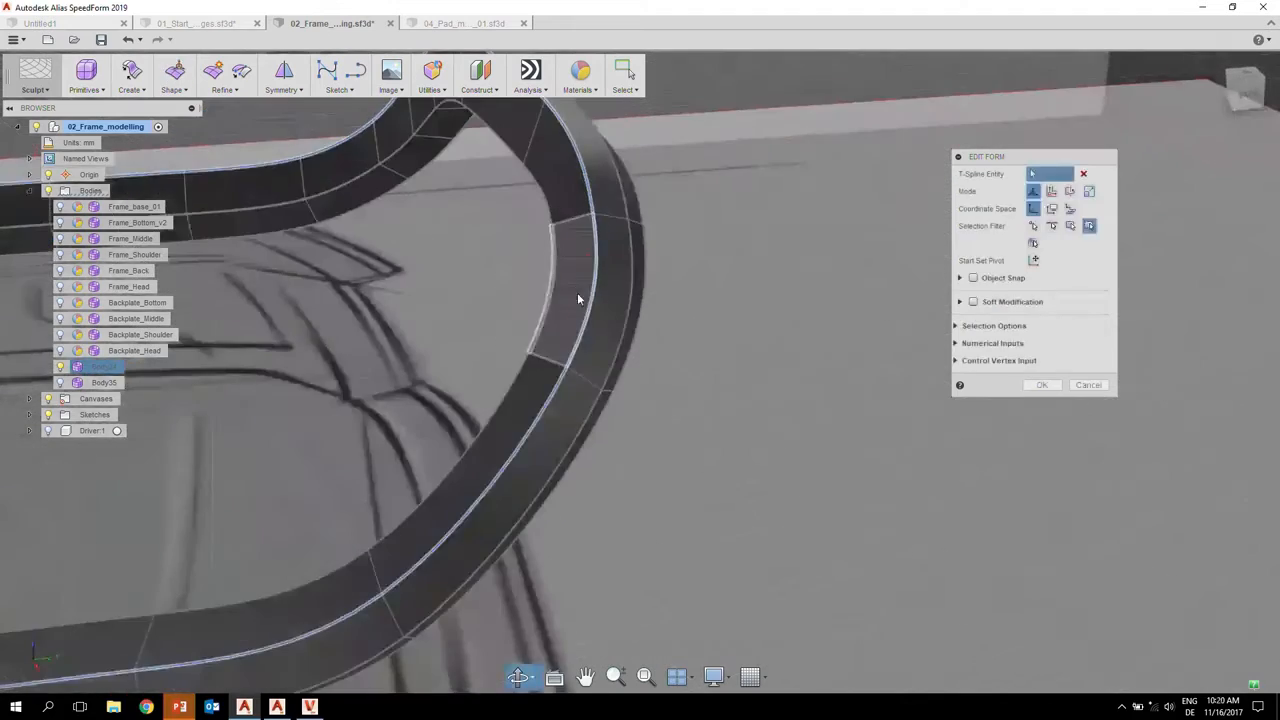
pyautogui.keyDown('alt'); pyautogui.keyDown('shift'); pyautogui.moveTo(577, 297); pyautogui.dragTo(466, 306, button='right'); pyautogui.keyUp('shift'); pyautogui.keyUp('alt')
pyautogui.keyDown('alt'); pyautogui.keyDown('shift'); pyautogui.moveTo(466, 306); pyautogui.dragTo(607, 317, button='middle'); pyautogui.keyUp('shift'); pyautogui.keyUp('alt')
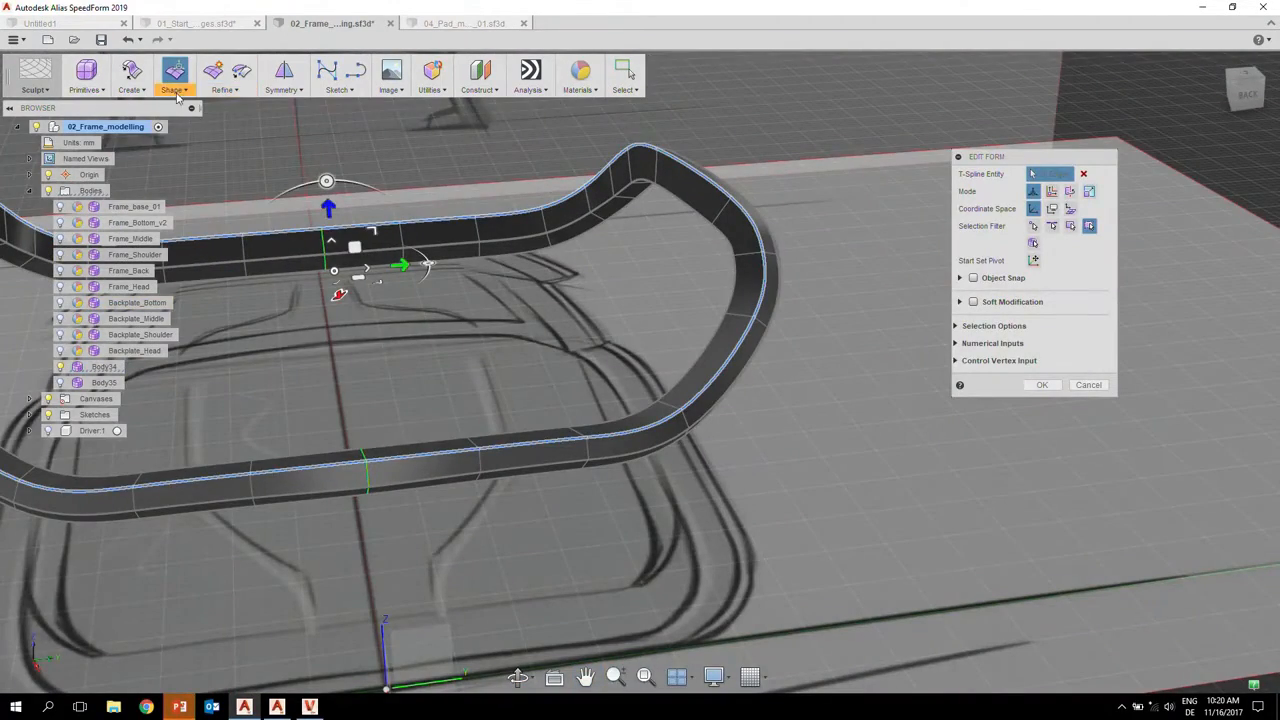
pyautogui.click(249, 91)
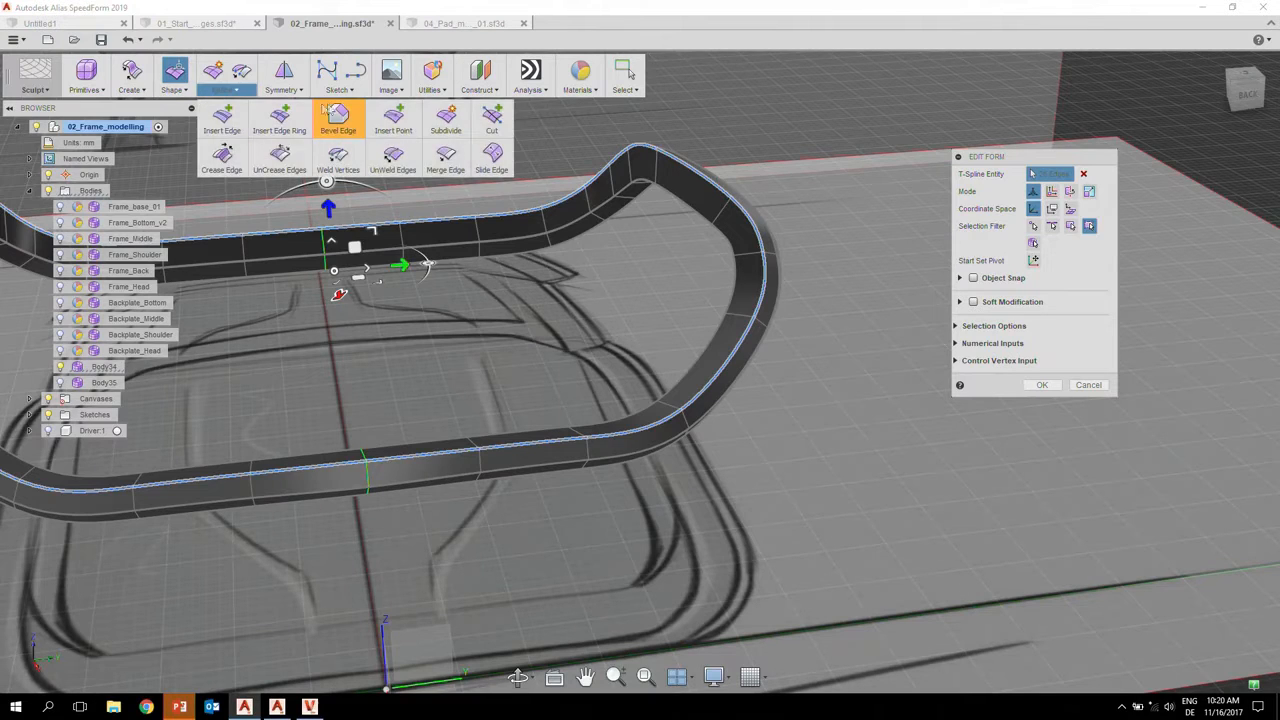
pyautogui.click(340, 120)
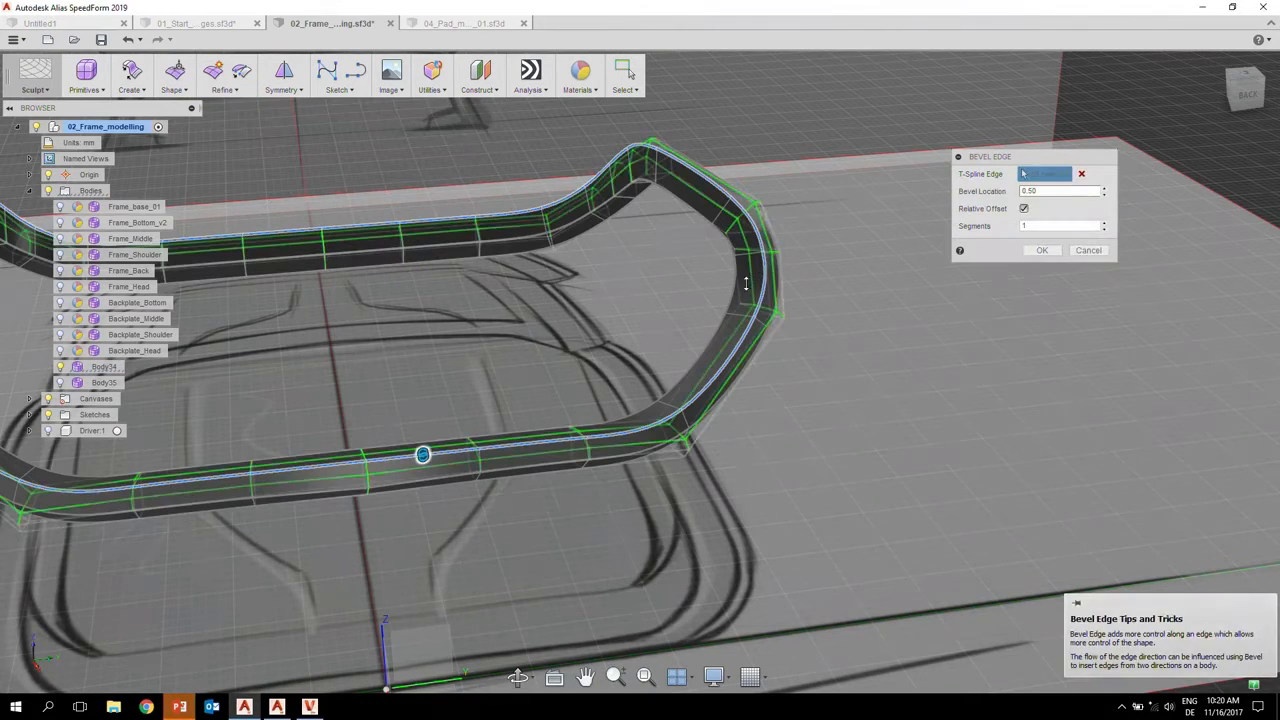
pyautogui.keyDown('alt'); pyautogui.keyDown('shift'); pyautogui.moveTo(749, 277); pyautogui.dragTo(811, 289, button='right'); pyautogui.keyUp('shift'); pyautogui.keyUp('alt')
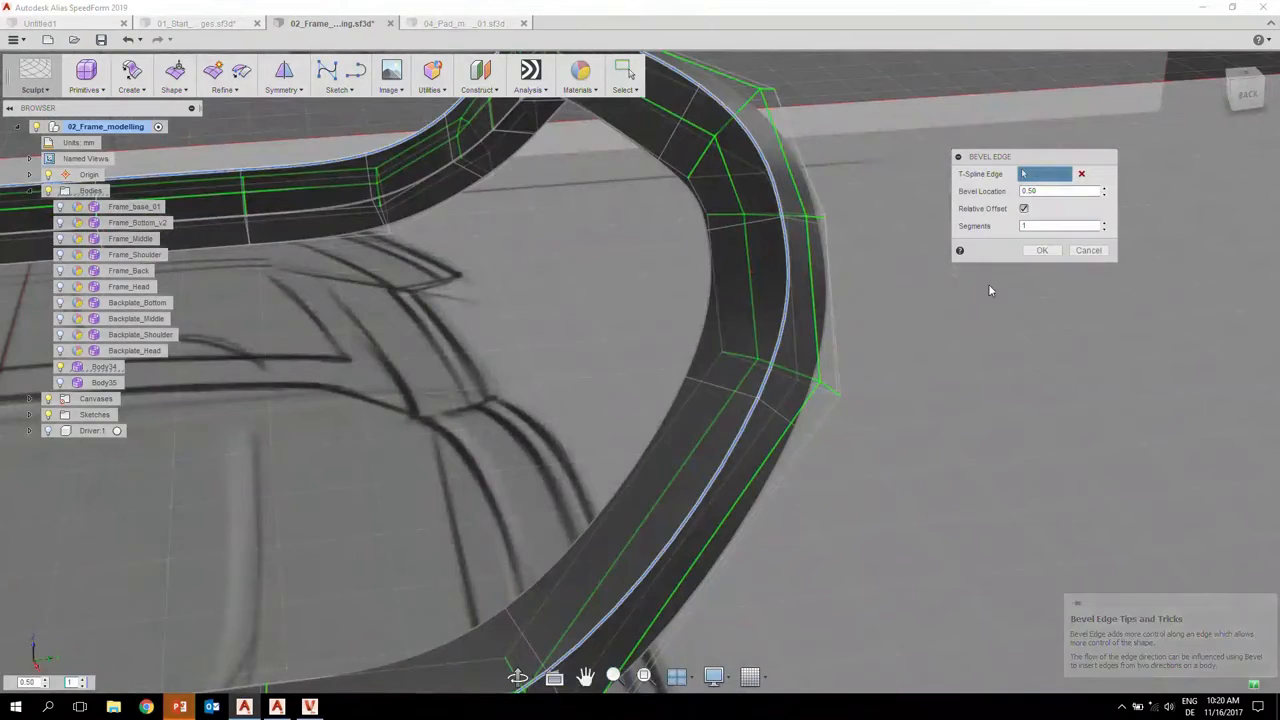
pyautogui.click(1088, 250)
# - Uncrease the frame's long crease edge loop running along the side rail
pyautogui.doubleClick(790, 253)
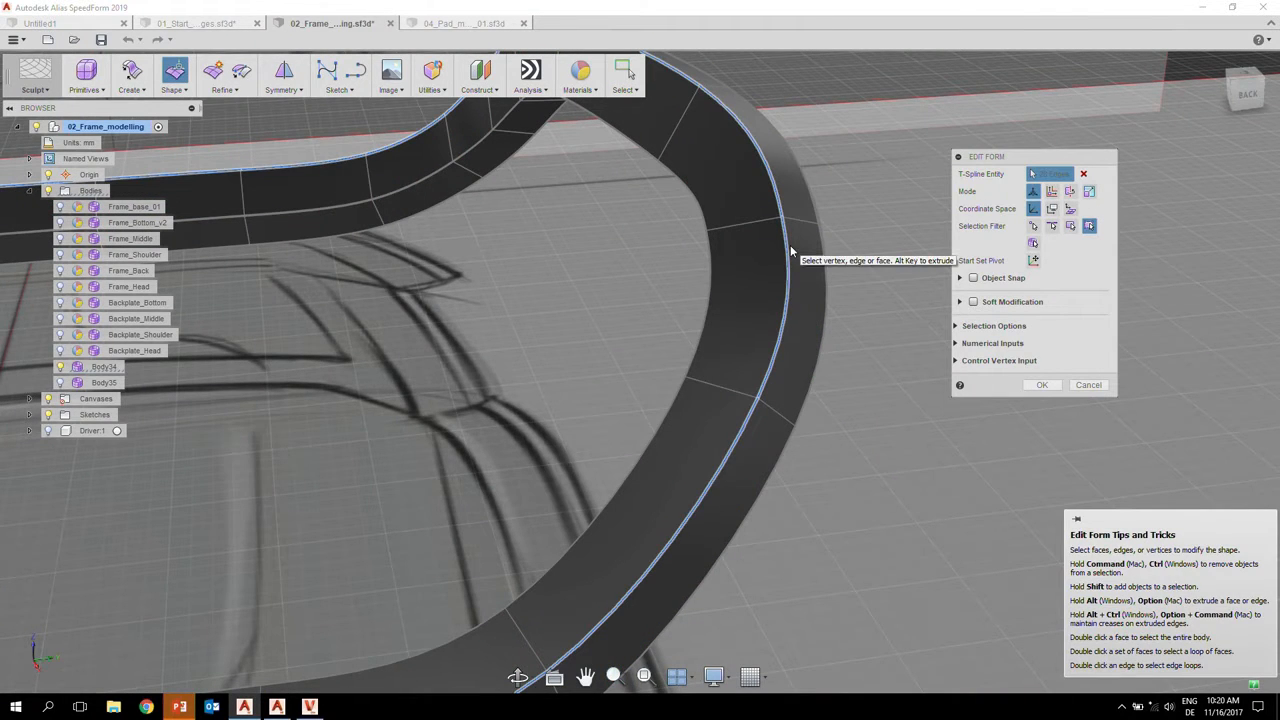
pyautogui.rightClick(789, 244)
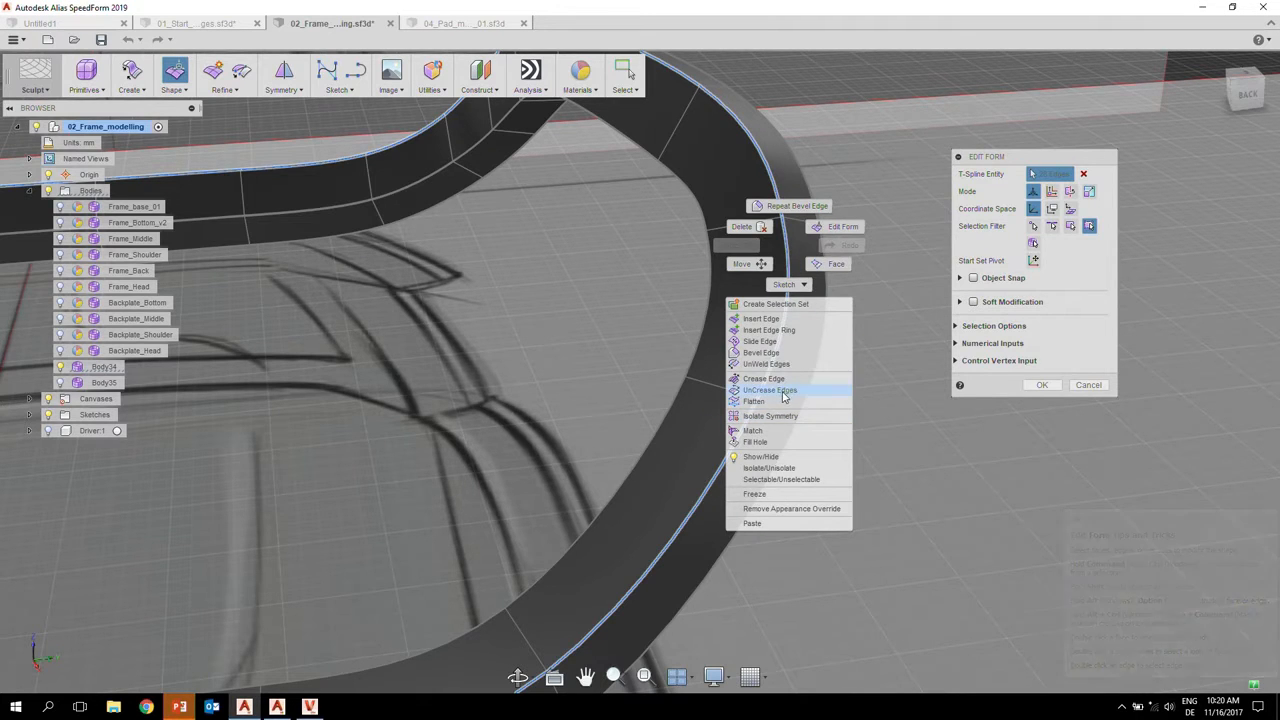
pyautogui.click(784, 392)
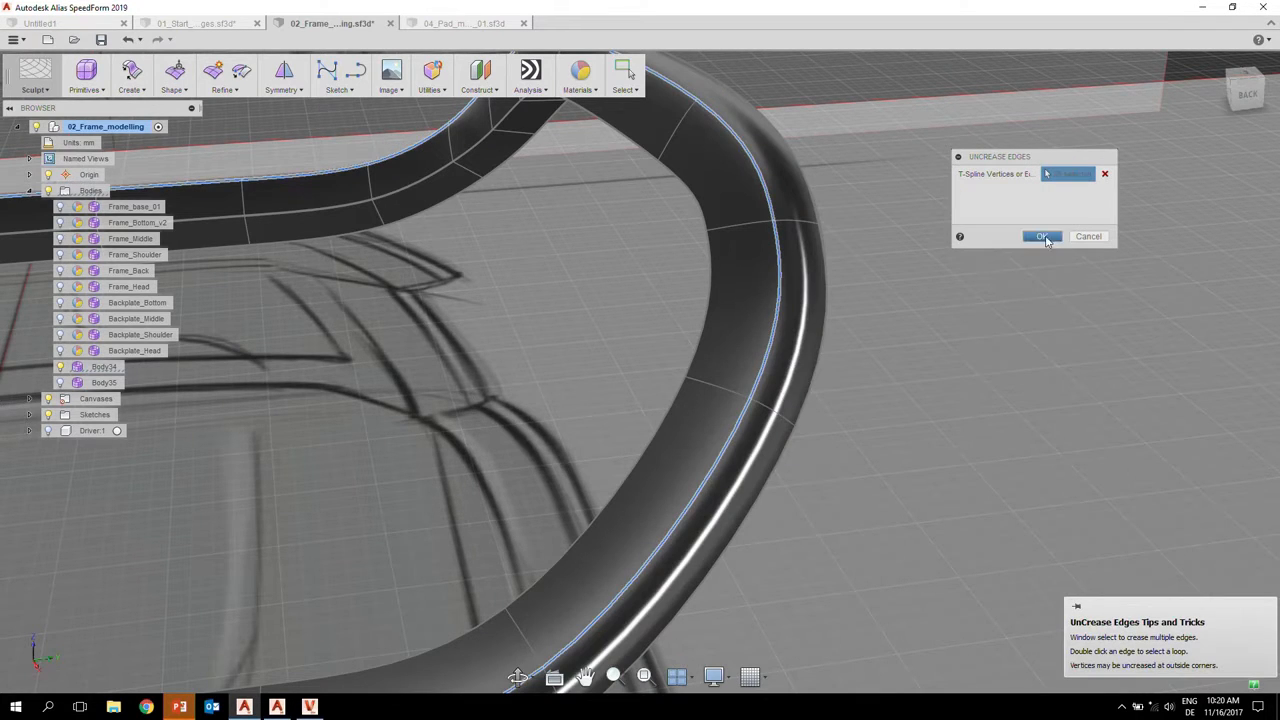
pyautogui.click(1043, 237)
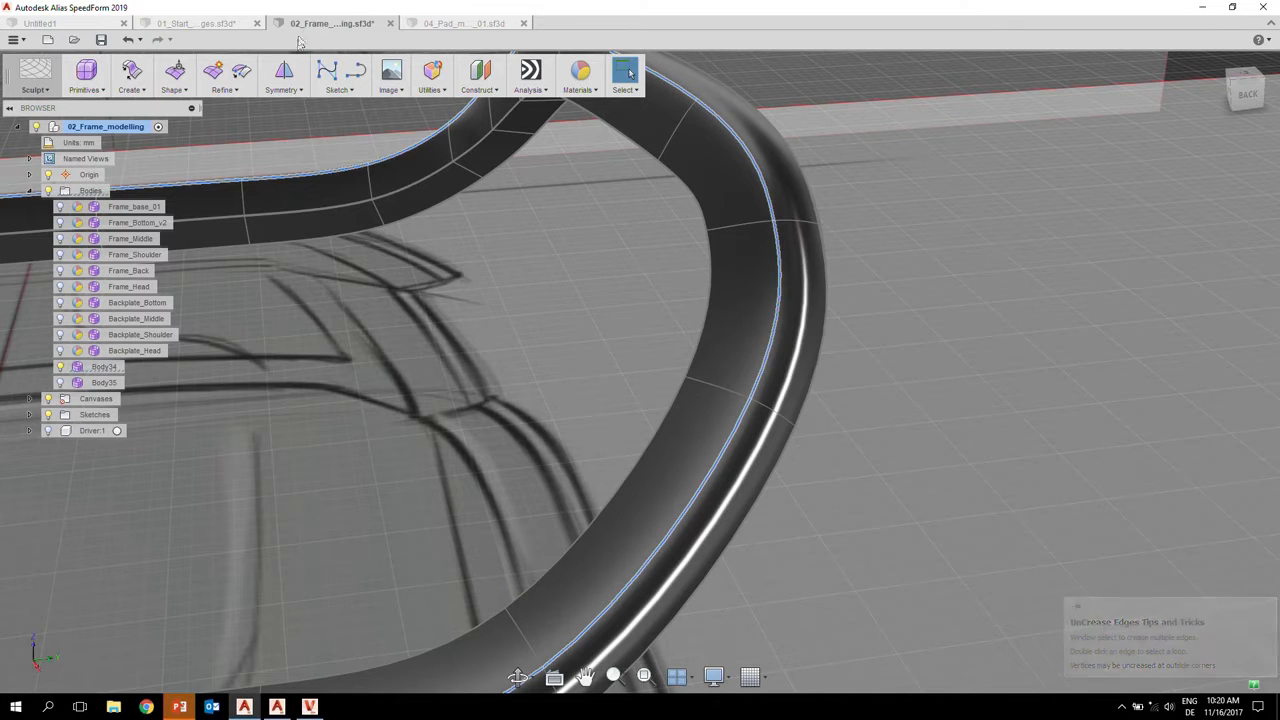
# - Bevel the uncreased edge loop at location 0.068 with one segment and Relative Offset enabled
pyautogui.click(222, 82)
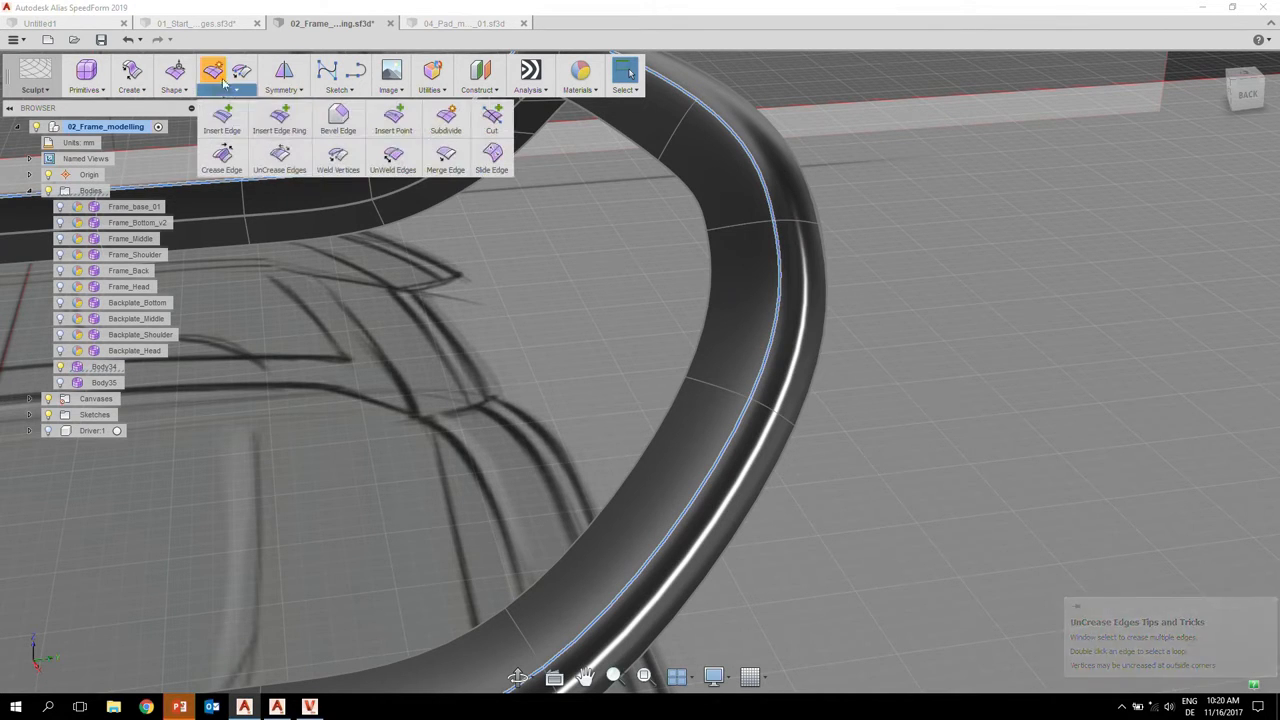
pyautogui.click(337, 118)
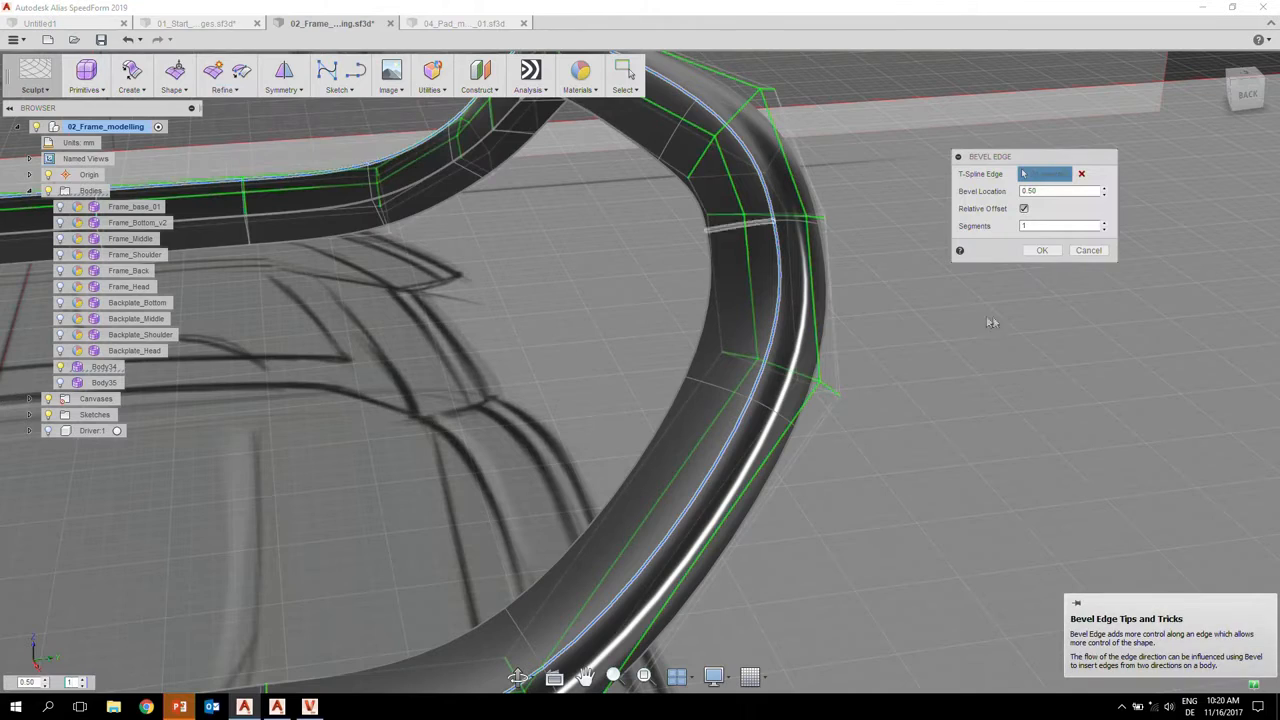
pyautogui.scroll(-5, 705, 321)
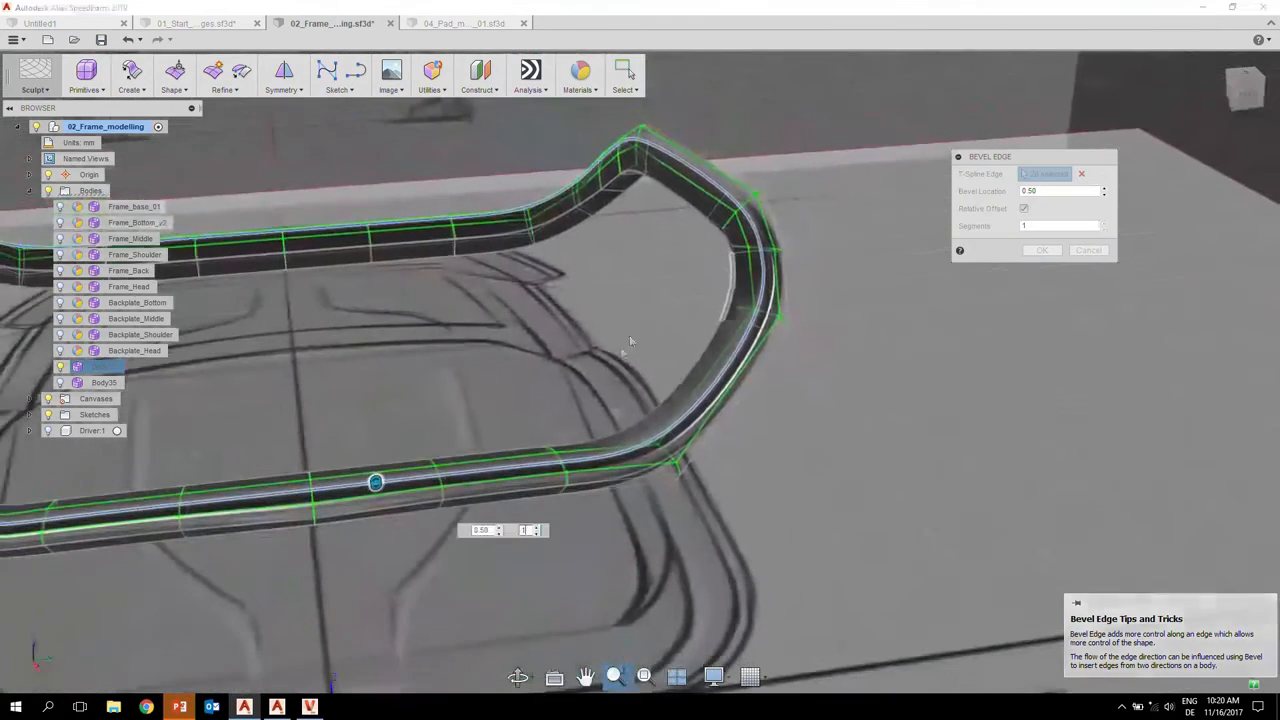
pyautogui.moveTo(383, 486); pyautogui.dragTo(376, 470)
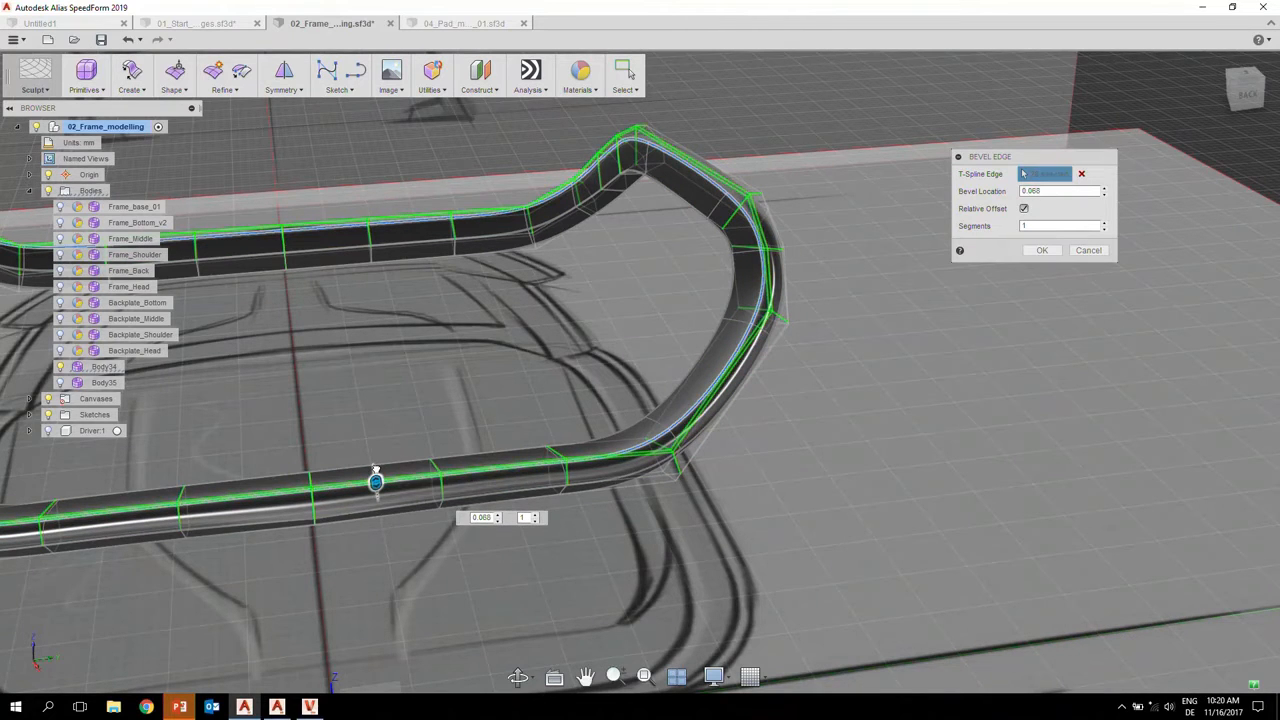
pyautogui.click(1043, 250)
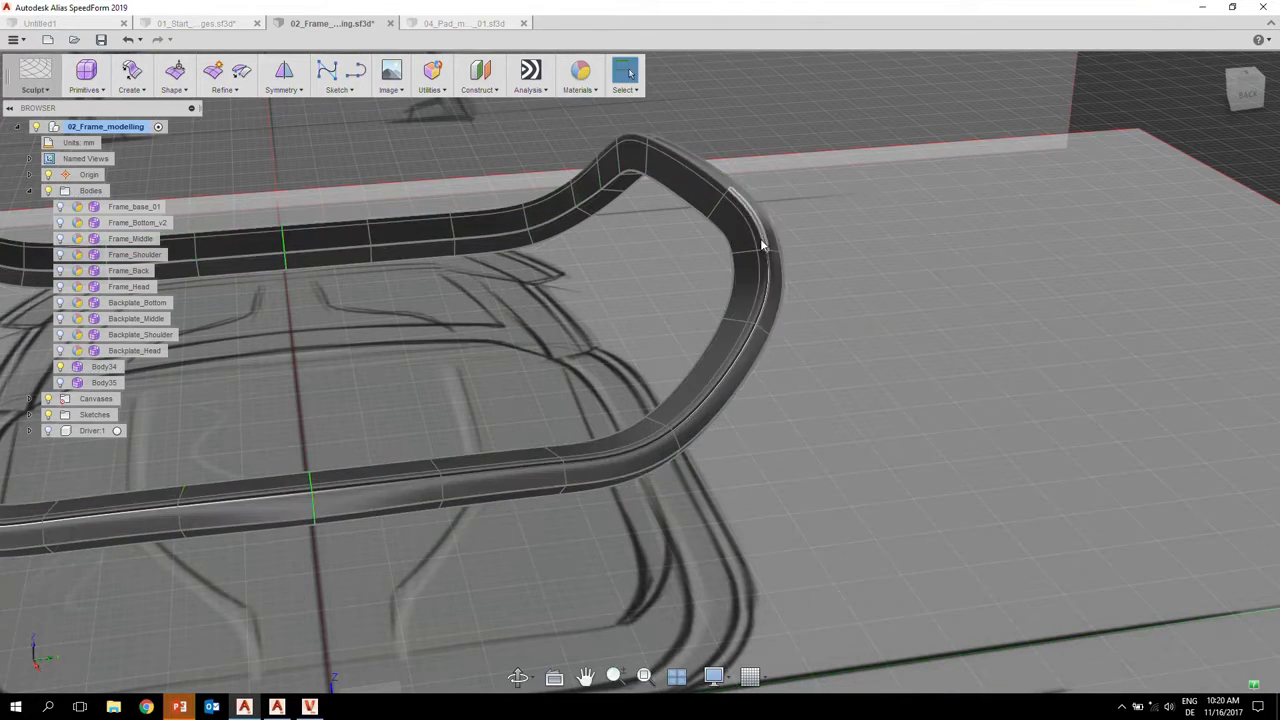
# - Examine the new bevel around the frame's bends and select its edge loop in Edit Form
pyautogui.click(755, 275)
pyautogui.scroll(5, 810, 250)
pyautogui.keyDown('shift'); pyautogui.moveTo(810, 250); pyautogui.dragTo(770, 210, button='middle'); pyautogui.keyUp('shift')
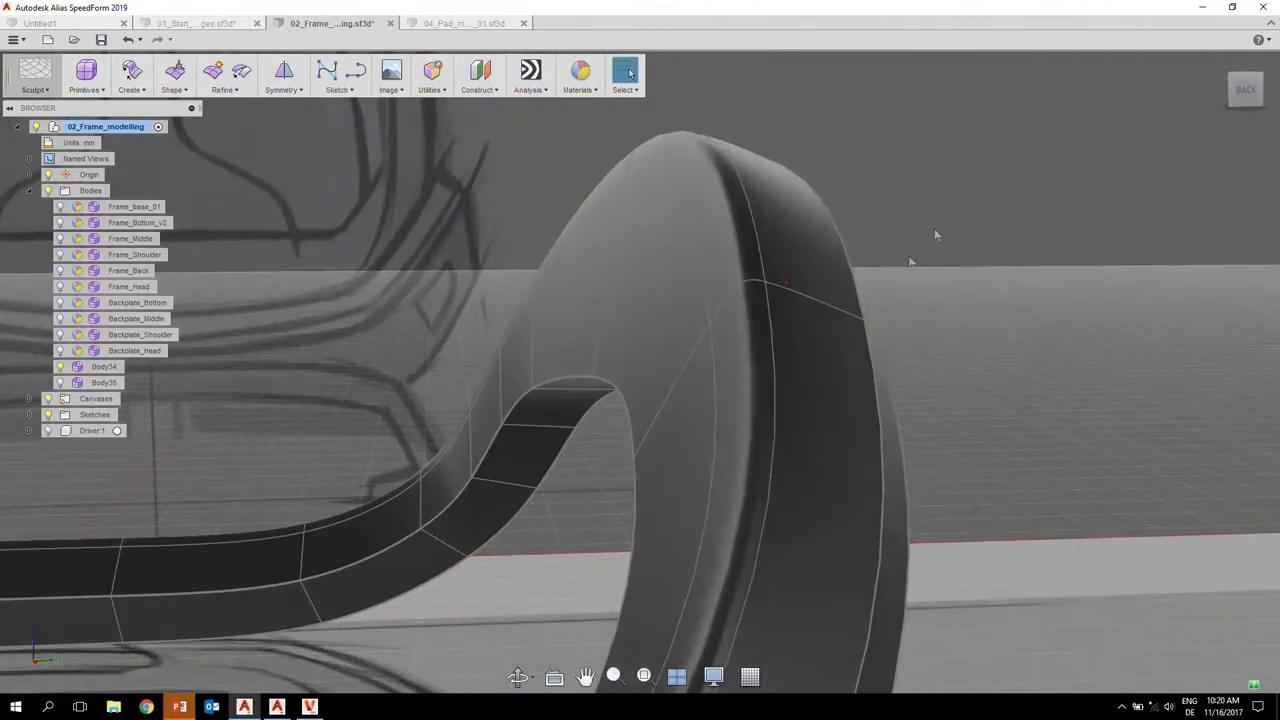
pyautogui.keyDown('shift'); pyautogui.moveTo(788, 256); pyautogui.dragTo(633, 340, button='middle'); pyautogui.keyUp('shift')
pyautogui.doubleClick(897, 306)
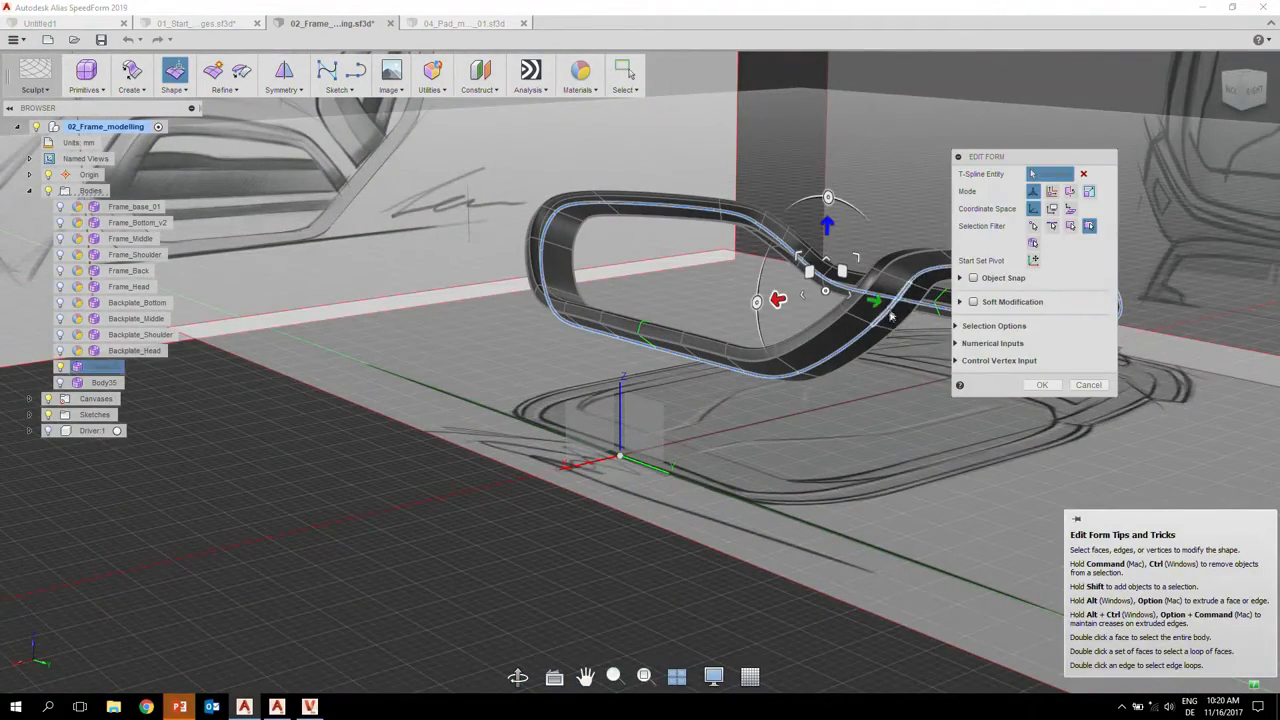
pyautogui.moveTo(877, 330); pyautogui.dragTo(735, 378, button='middle')
pyautogui.scroll(3, 773, 346)
pyautogui.scroll(2, 780, 345)
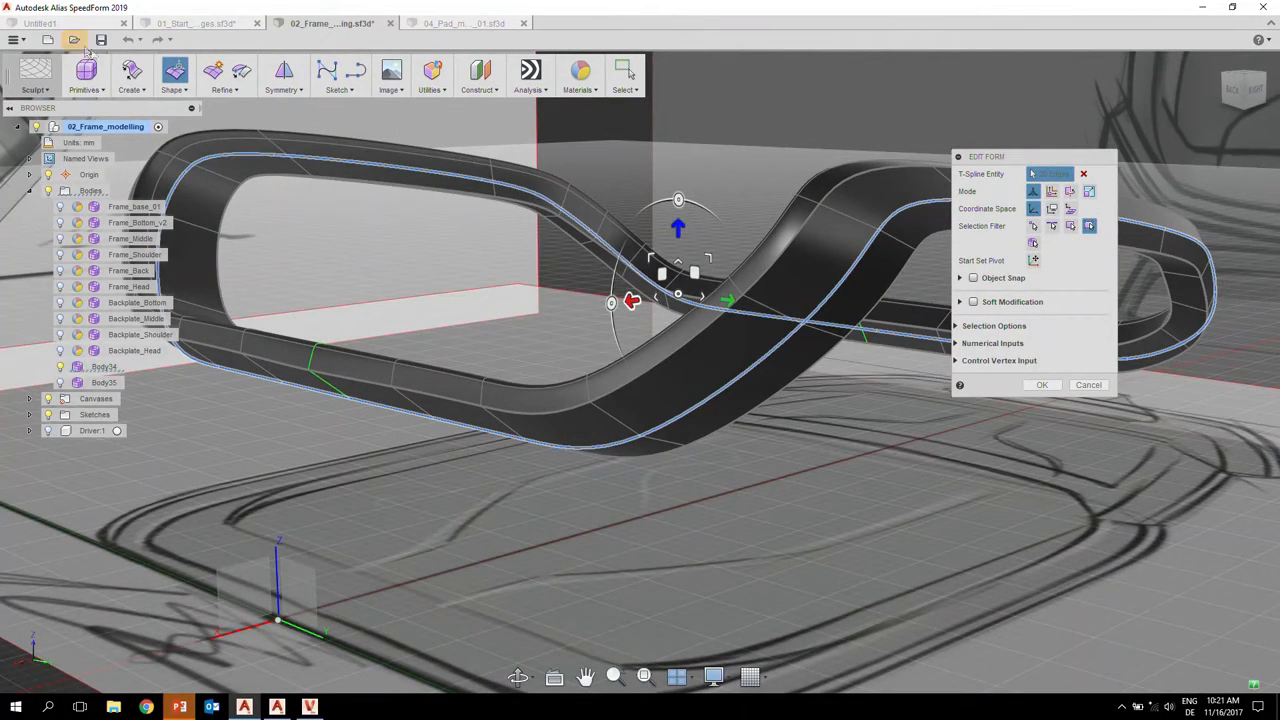
# - Switch to the 04_Pad_modelling_01 document and examine the seat pan and its surrounding bottom frame
pyautogui.click(428, 25)
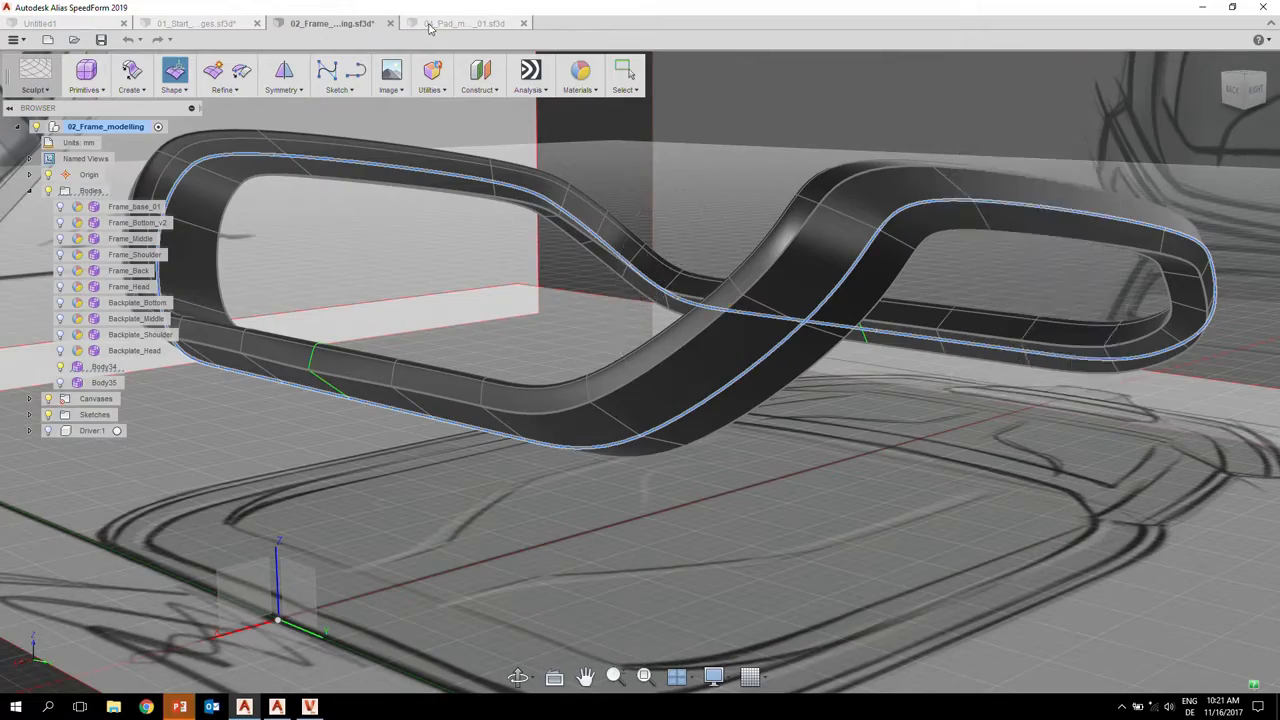
pyautogui.keyDown('shift'); pyautogui.moveTo(553, 413); pyautogui.dragTo(611, 439, button='middle'); pyautogui.keyUp('shift')
pyautogui.scroll(-3, 674, 376)
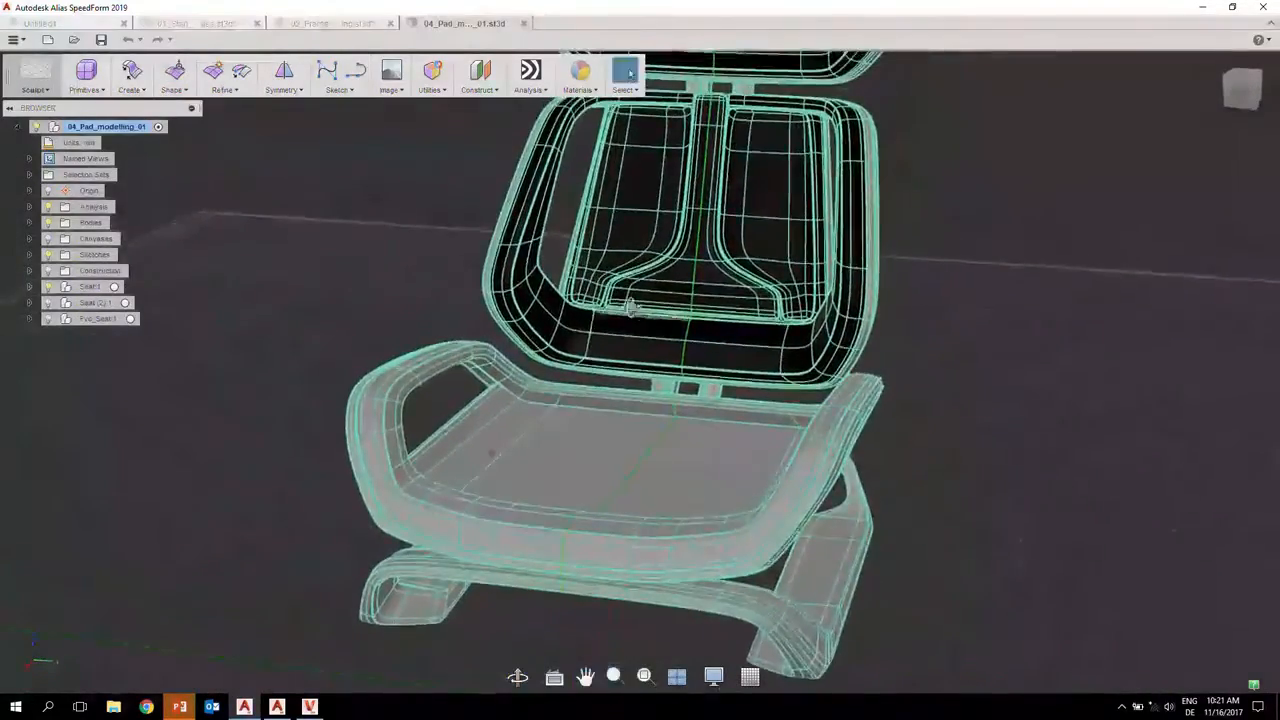
pyautogui.scroll(5, 631, 367)
pyautogui.keyDown('shift'); pyautogui.moveTo(631, 367); pyautogui.dragTo(541, 398, button='middle'); pyautogui.keyUp('shift')
pyautogui.scroll(-3, 507, 400)
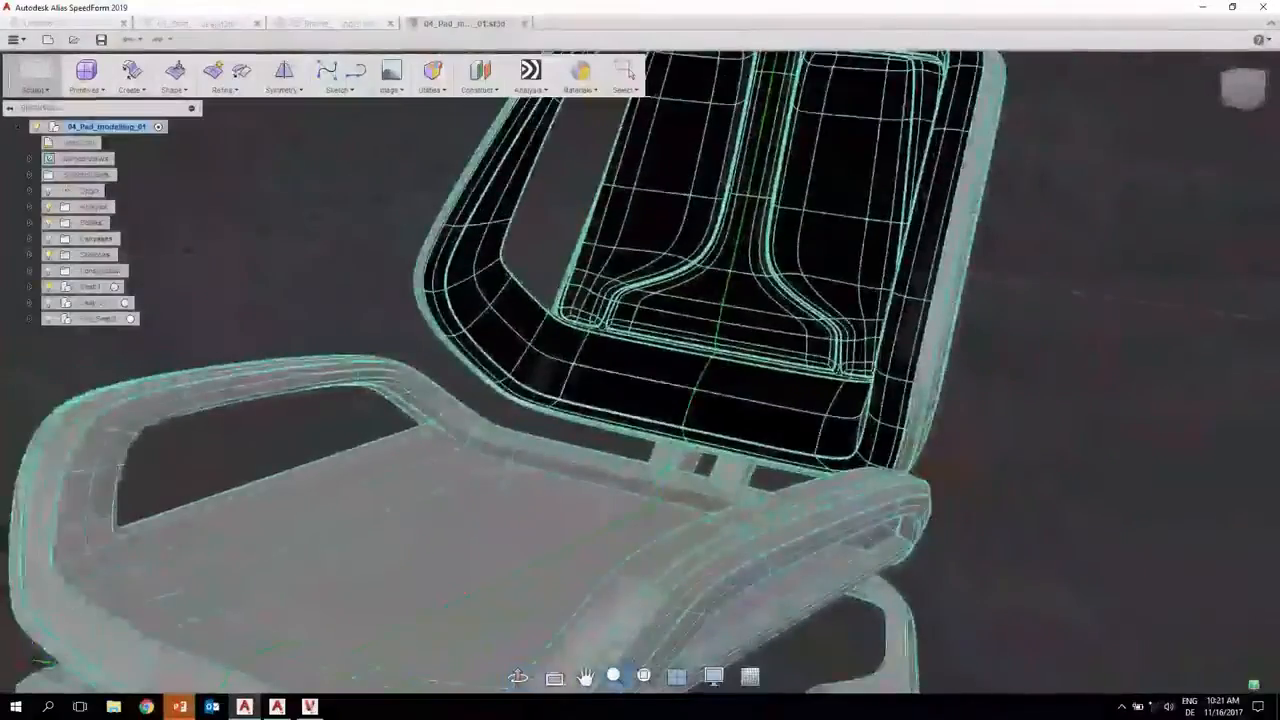
pyautogui.moveTo(396, 542); pyautogui.dragTo(623, 431, button='middle')
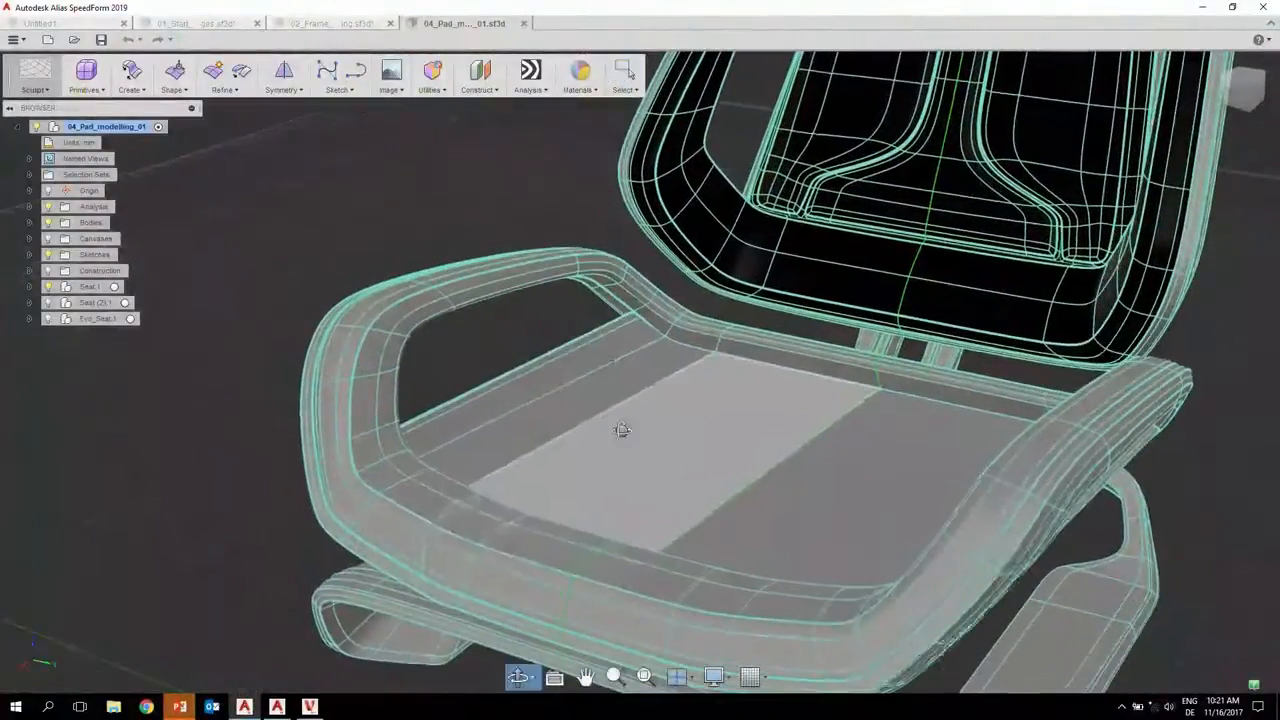
# - Select the three seat pan faces on one side of the centre line in Edit Form and paste a copy as a separate body
pyautogui.moveTo(665, 449); pyautogui.dragTo(557, 410, button='right')
pyautogui.keyDown('shift'); pyautogui.click(551, 412); pyautogui.keyUp('shift')
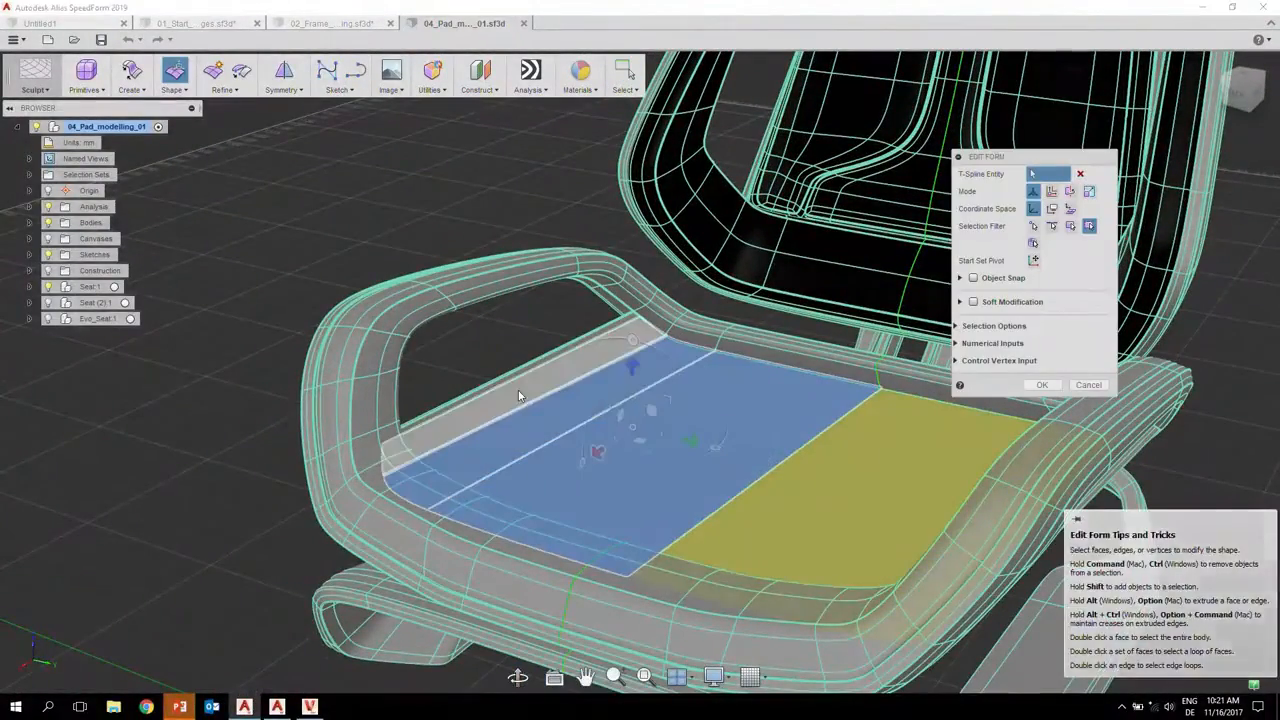
pyautogui.keyDown('shift'); pyautogui.click(518, 390); pyautogui.keyUp('shift')
pyautogui.keyDown('shift'); pyautogui.moveTo(512, 456); pyautogui.dragTo(641, 450, button='middle'); pyautogui.keyUp('shift')
pyautogui.scroll(-2, 651, 460)
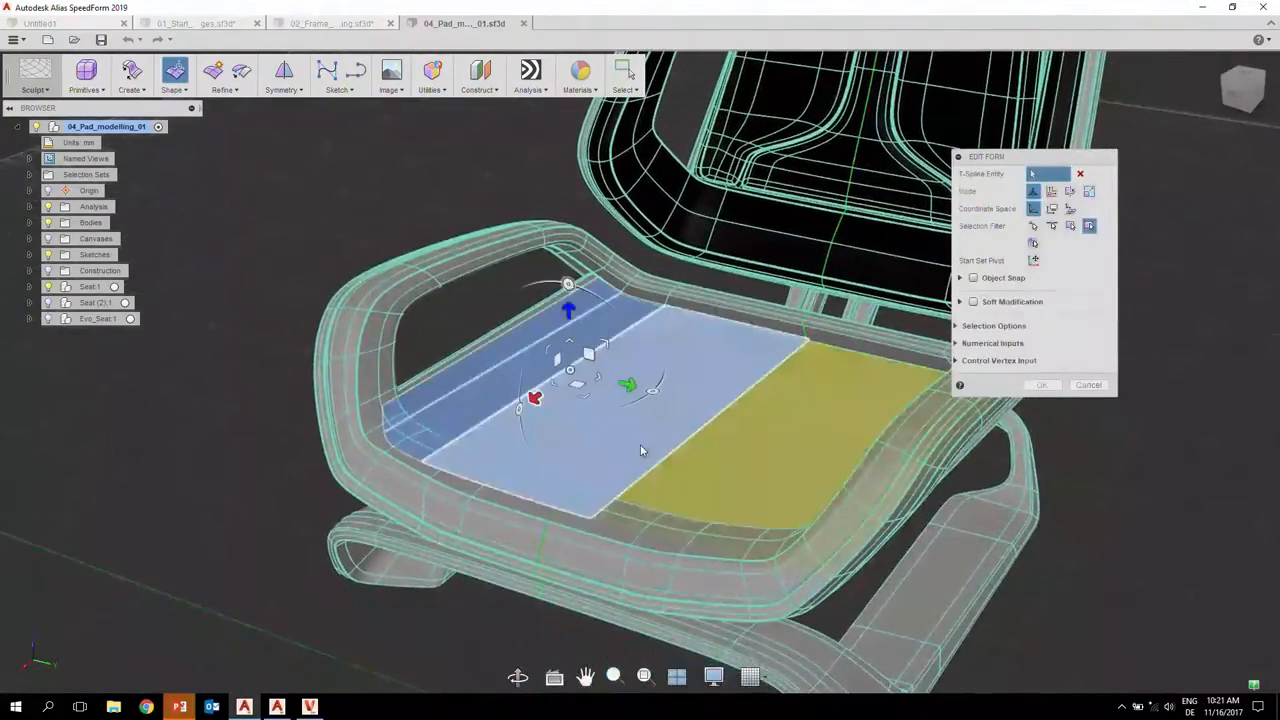
pyautogui.keyDown('shift'); pyautogui.click(606, 460); pyautogui.keyUp('shift')
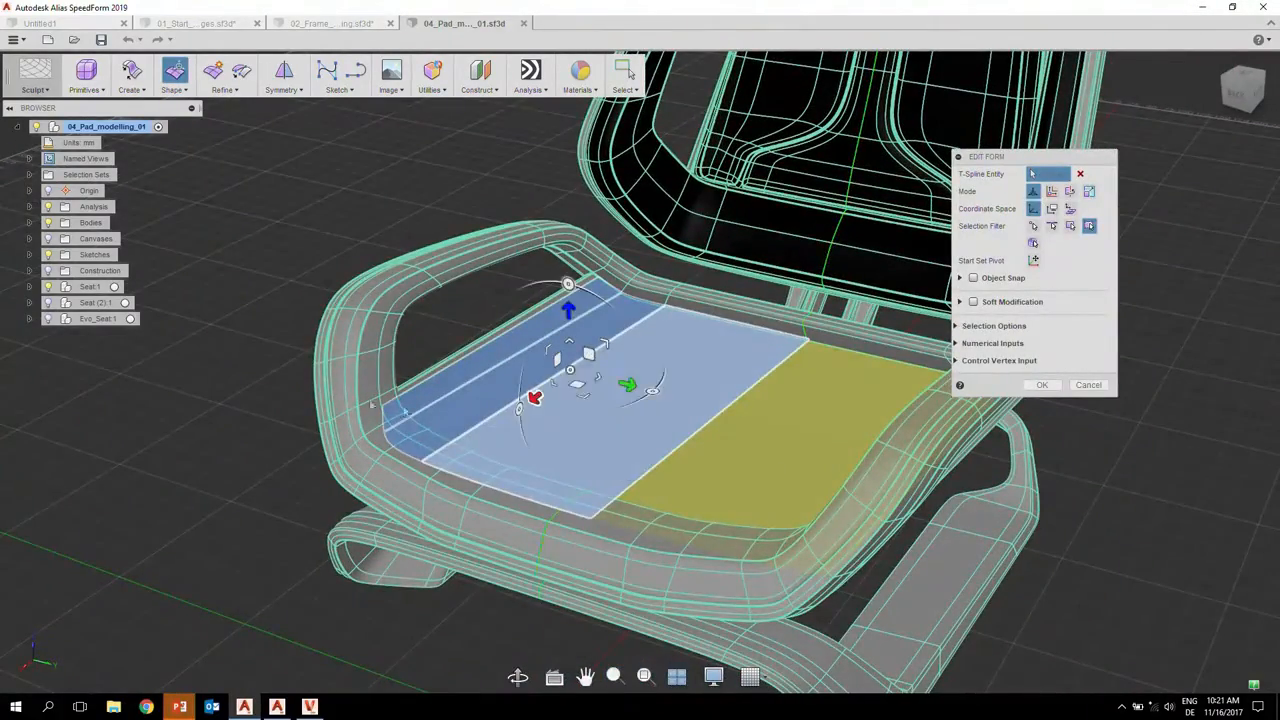
pyautogui.click(232, 393)
pyautogui.hotkey('ctrl', 'z')
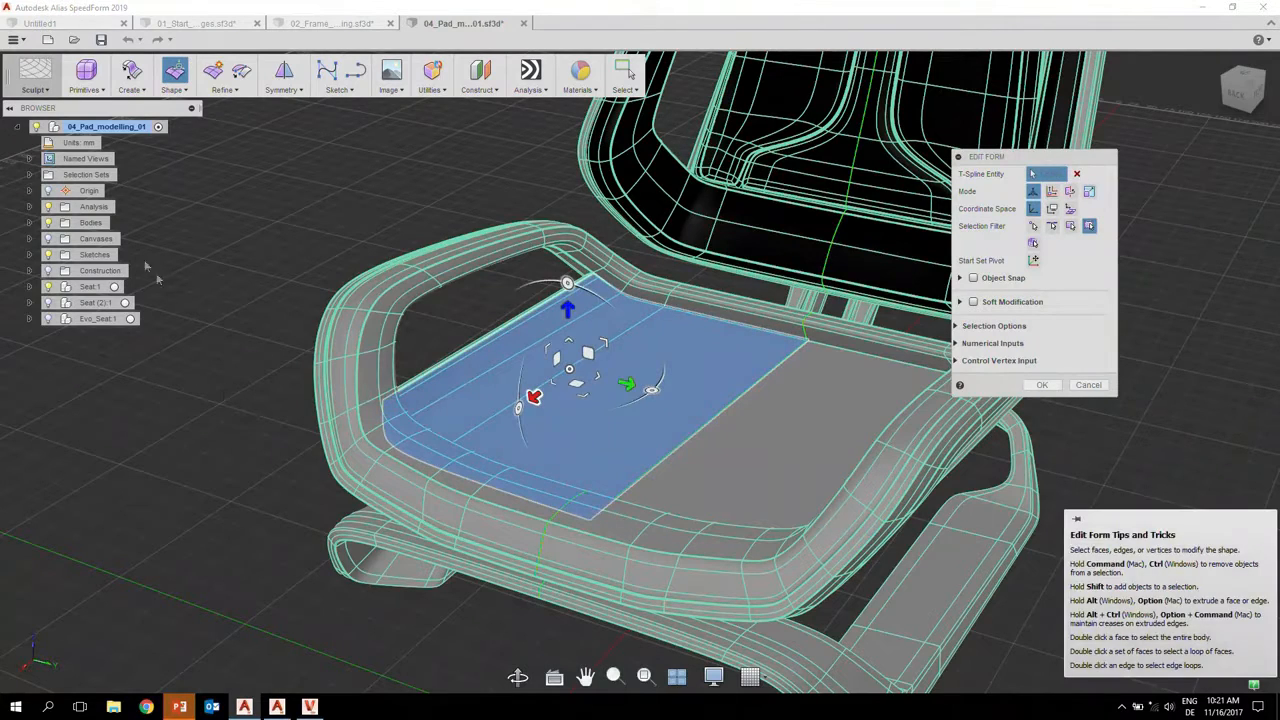
# - Expand the Bodies list and isolate the pasted seat pan body
pyautogui.click(29, 222)
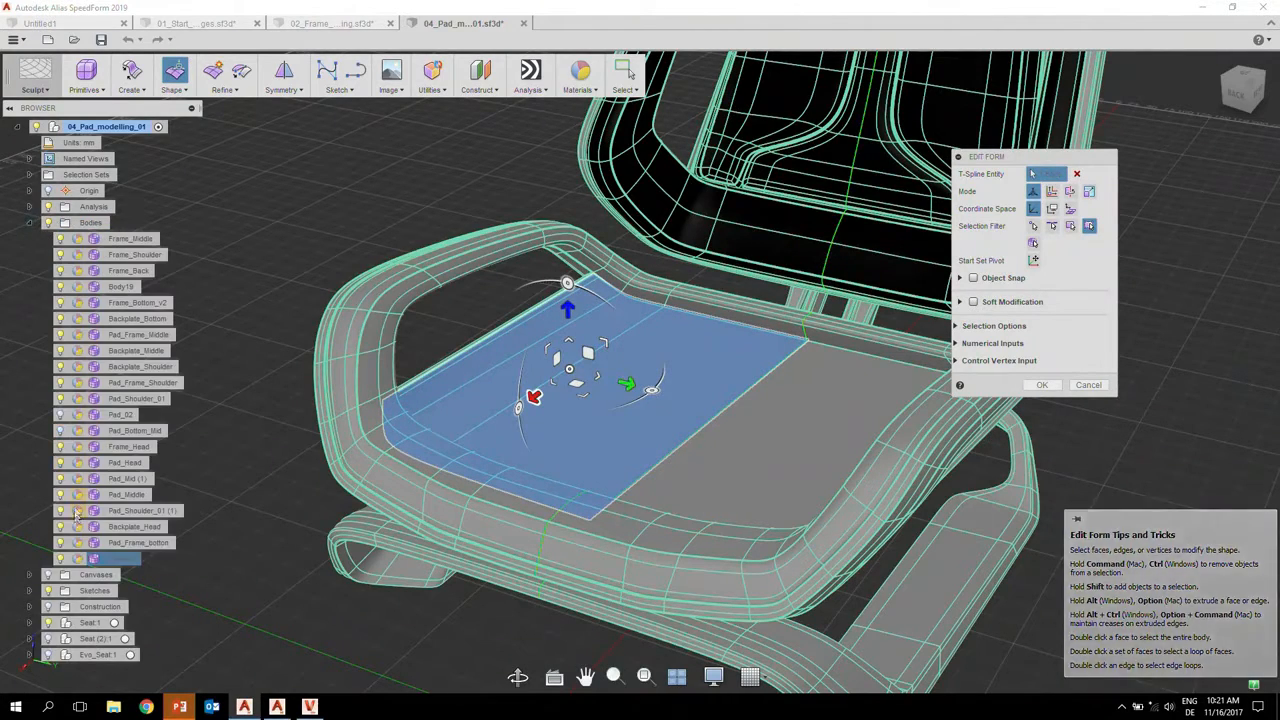
pyautogui.rightClick(113, 566)
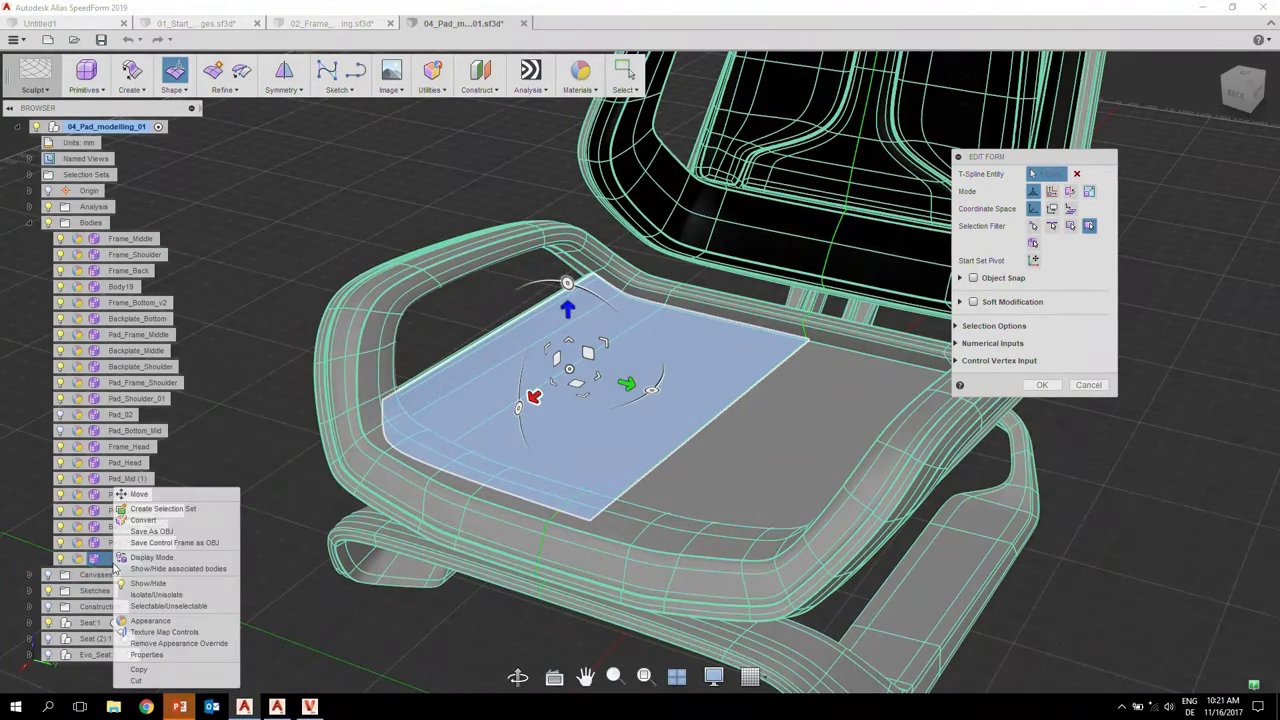
pyautogui.click(186, 596)
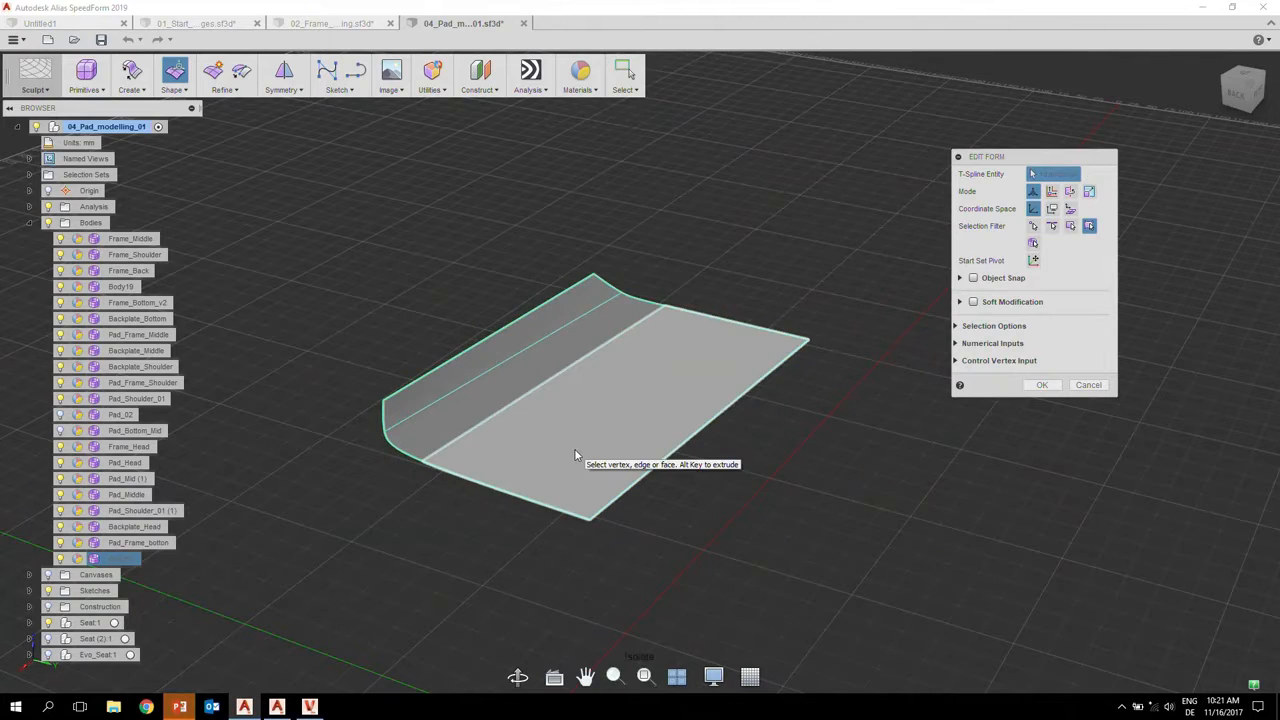
# - Mirror the isolated seat pan body across the centre plane with Mirror - Duplicate, welding the halves at 0.01 mm tolerance
pyautogui.click(575, 455)
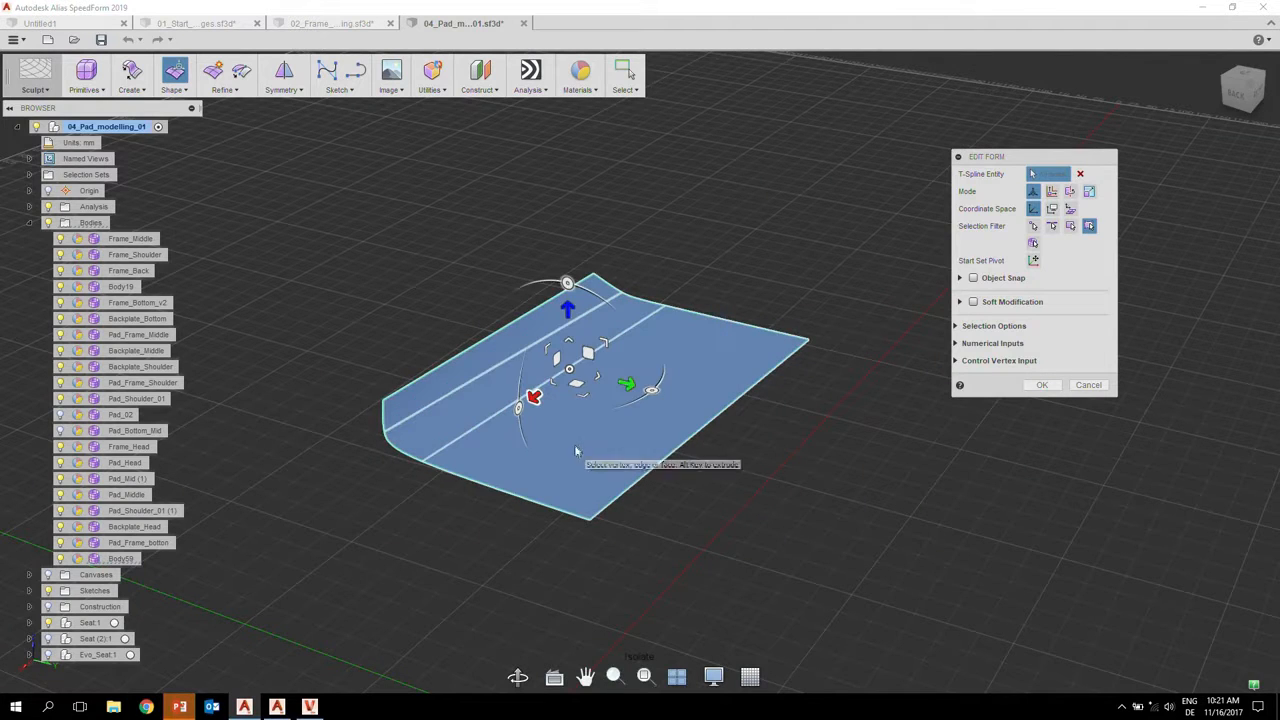
pyautogui.click(299, 91)
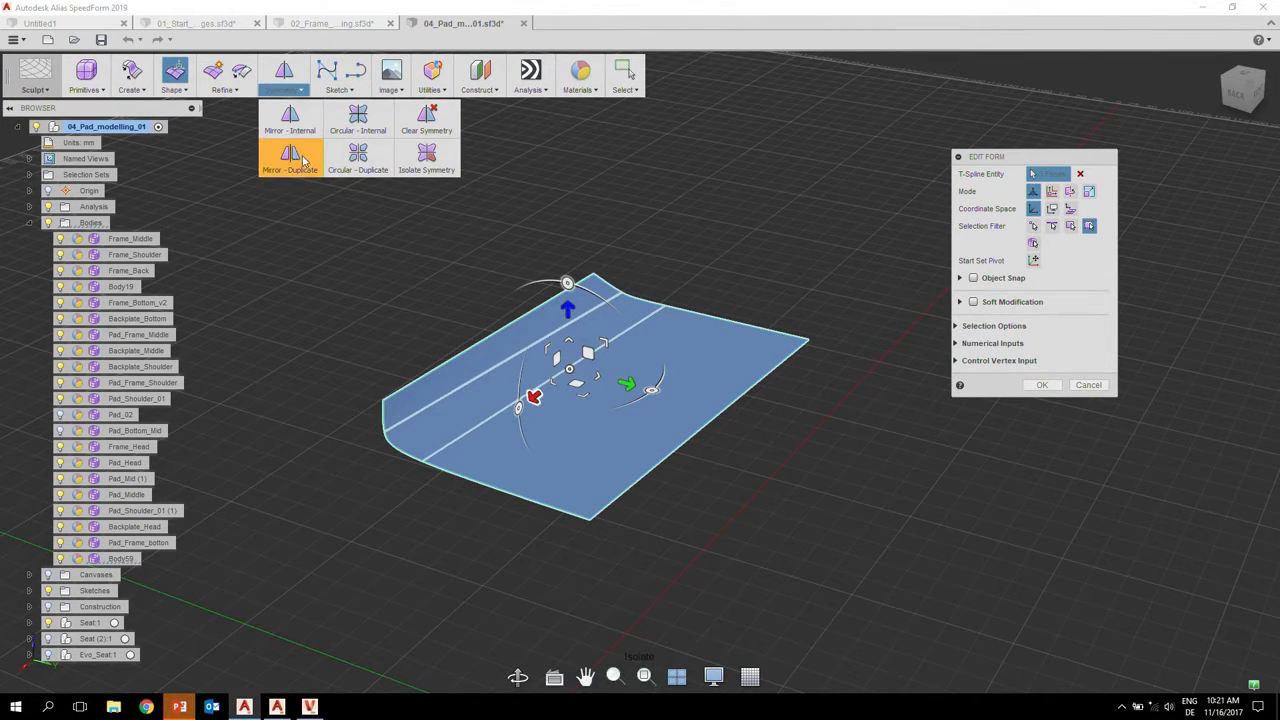
pyautogui.click(301, 156)
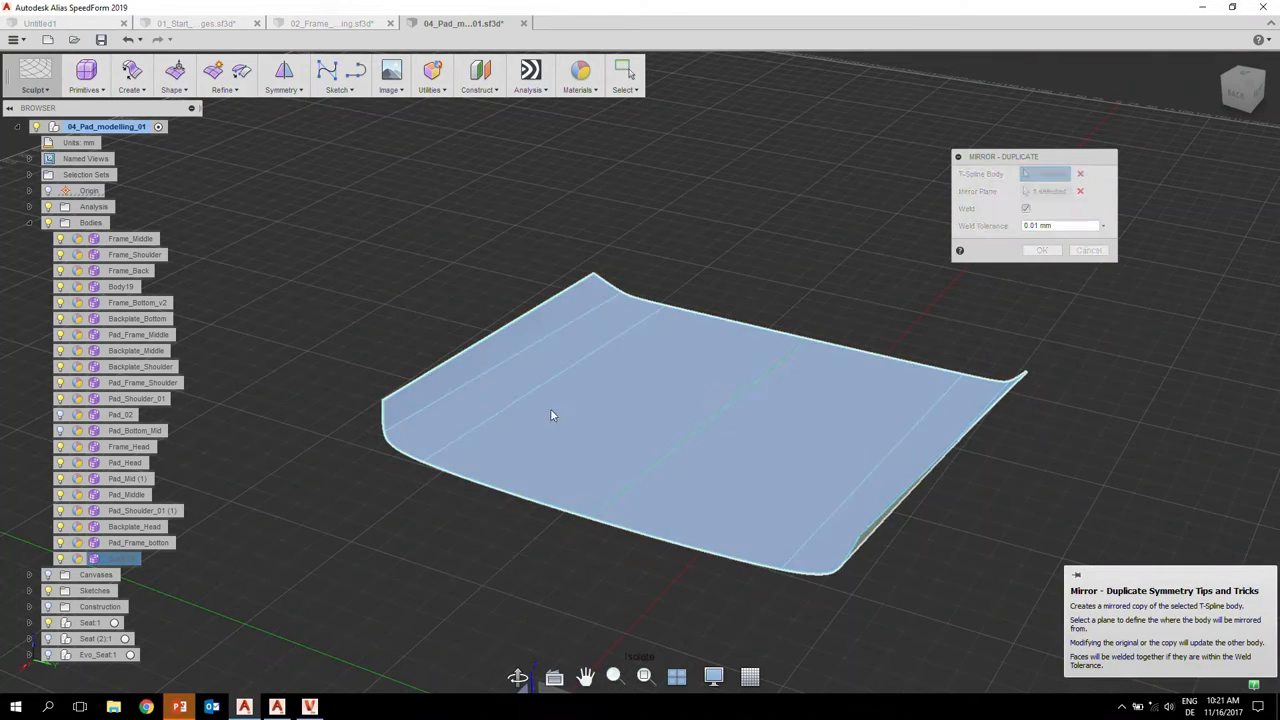
pyautogui.keyDown('shift'); pyautogui.moveTo(552, 415); pyautogui.dragTo(584, 336, button='middle'); pyautogui.keyUp('shift')
pyautogui.scroll(4, 628, 393)
pyautogui.scroll(1, 647, 392)
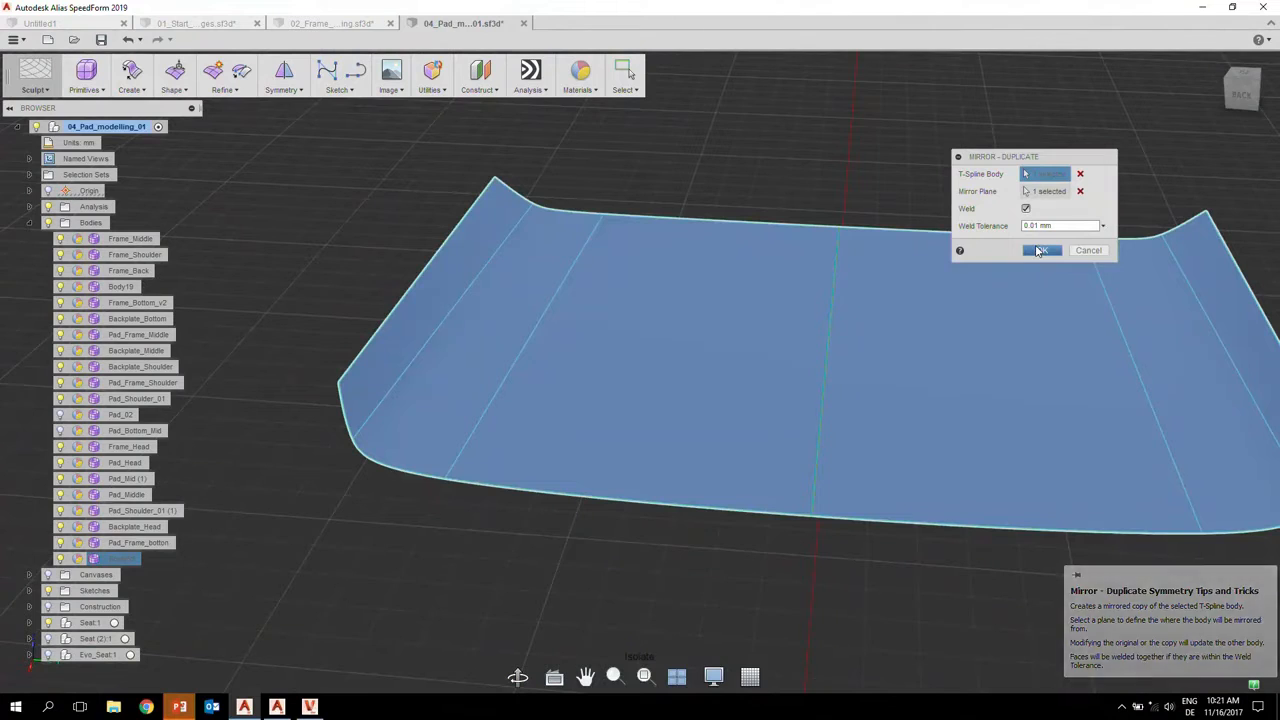
pyautogui.click(1040, 250)
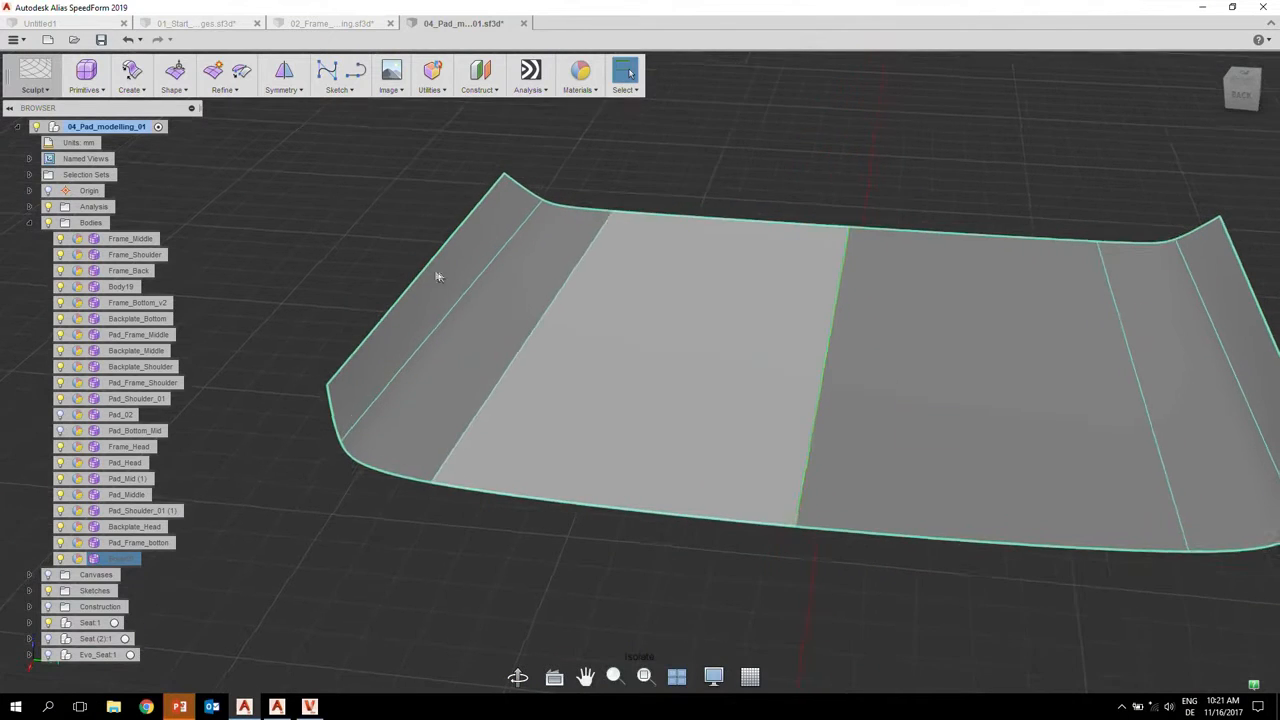
# - Thicken the mirrored seat pan body upward by about 25 mm with thicken type Sharp and direction Normal
pyautogui.doubleClick(363, 465)
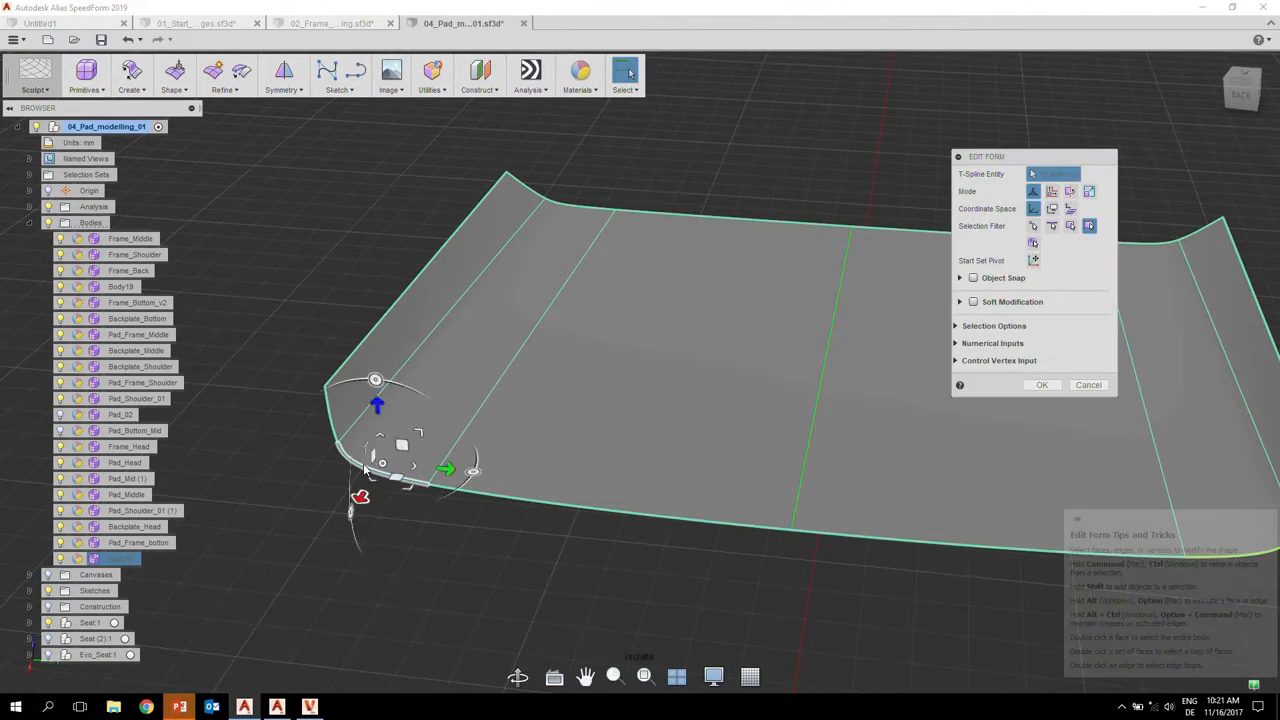
pyautogui.click(383, 270)
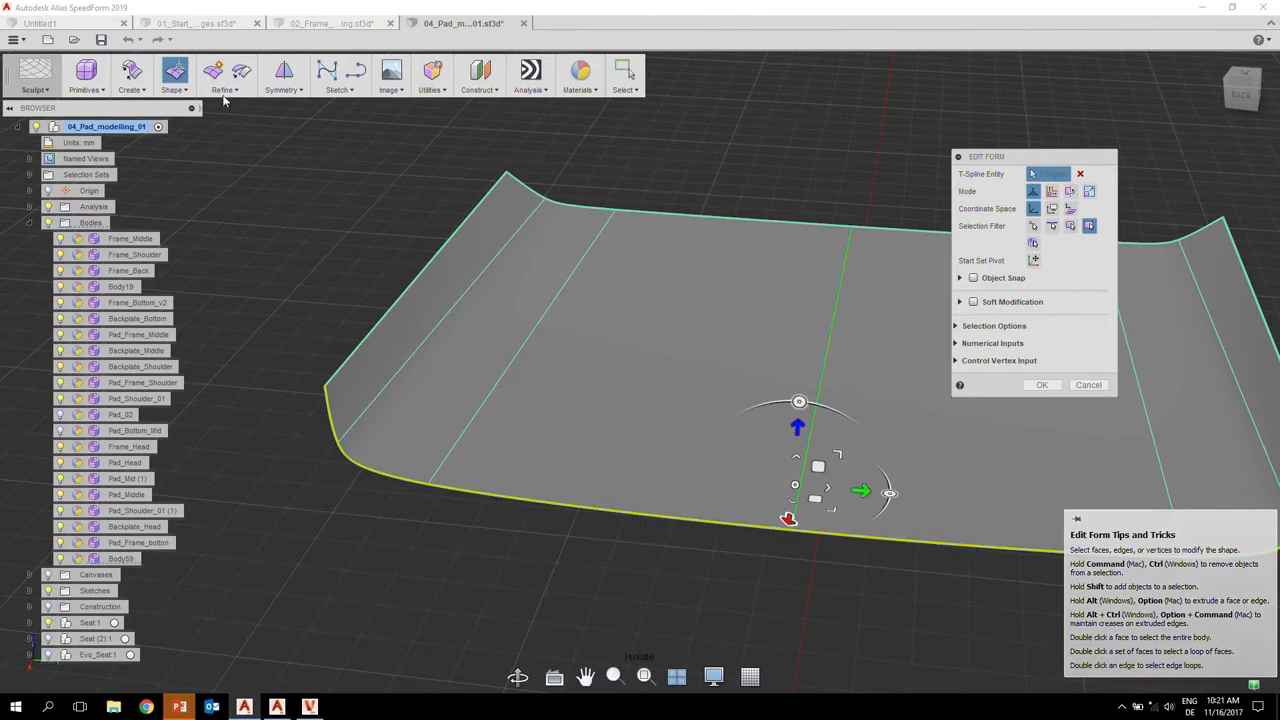
pyautogui.click(168, 89)
pyautogui.click(131, 89)
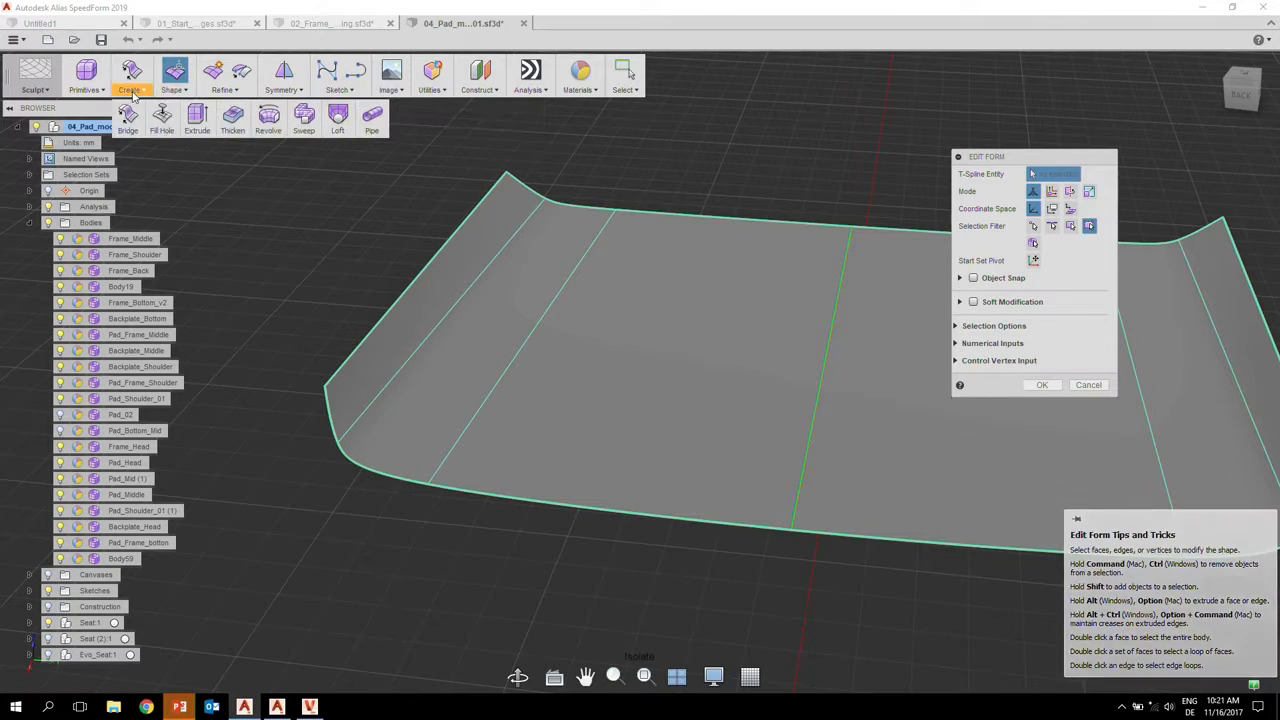
pyautogui.click(238, 122)
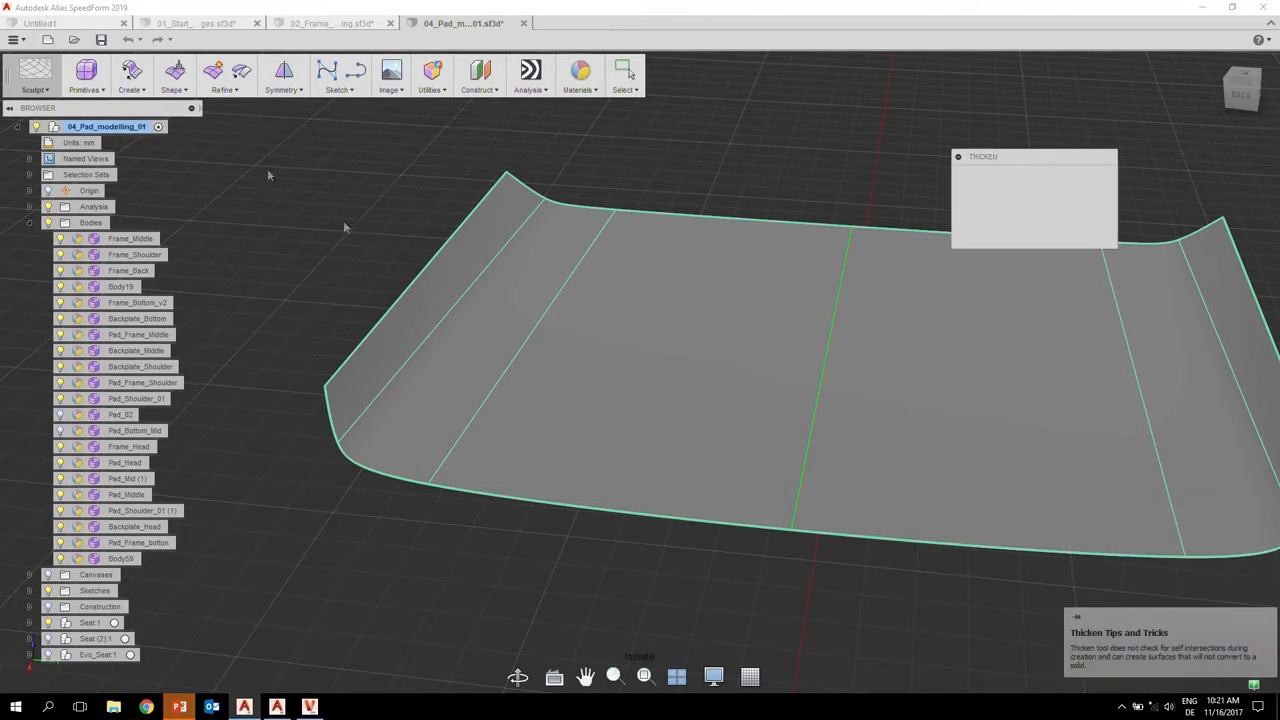
pyautogui.click(498, 316)
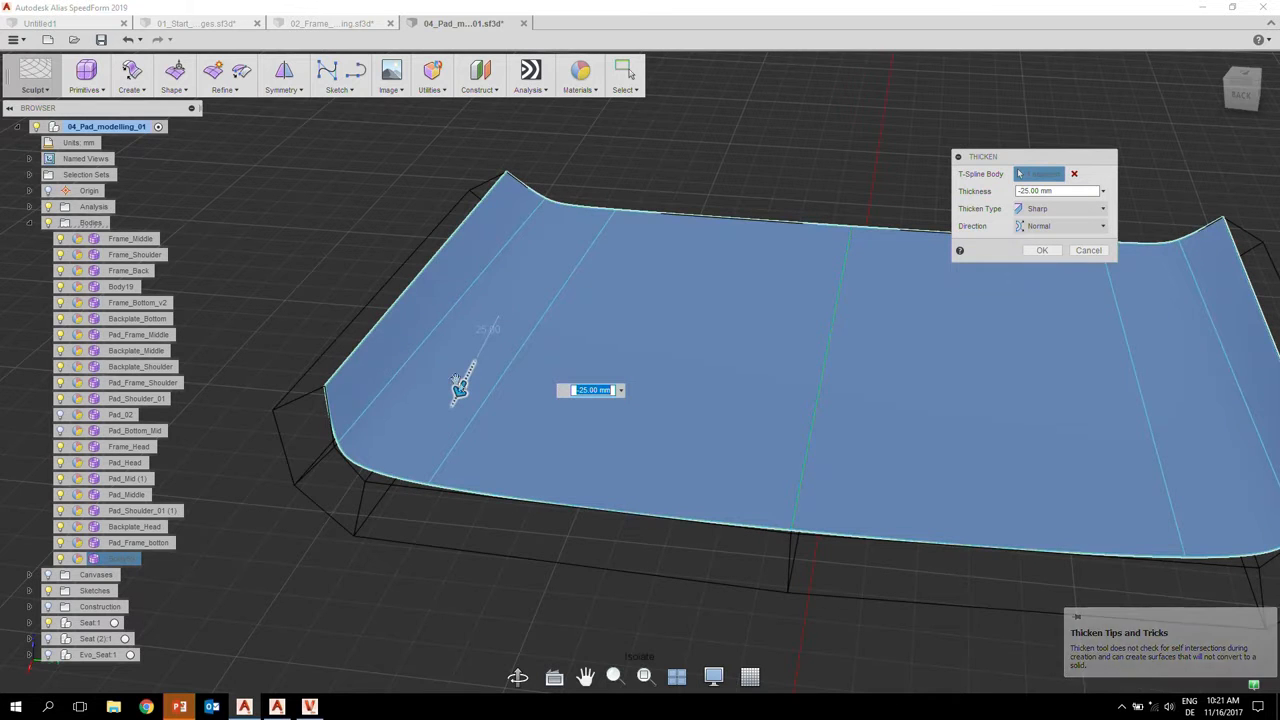
pyautogui.moveTo(458, 392); pyautogui.dragTo(535, 245)
pyautogui.moveTo(498, 320); pyautogui.dragTo(501, 309)
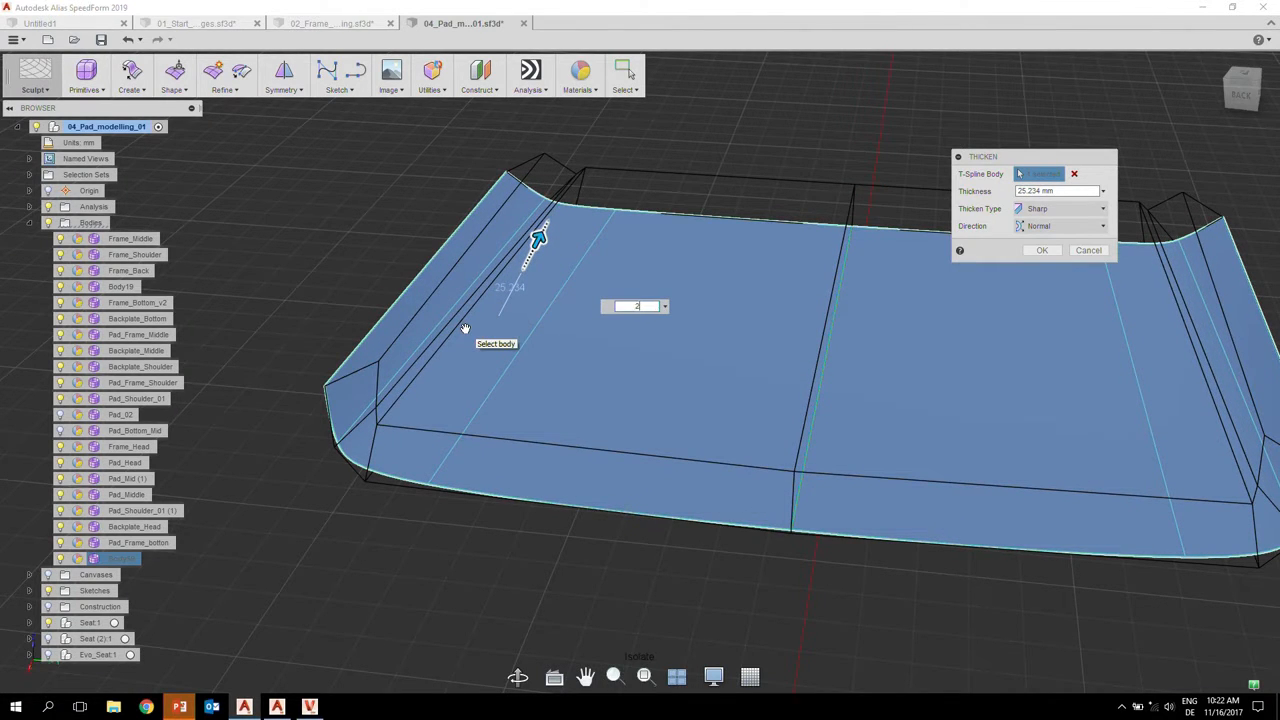
pyautogui.press('Return')
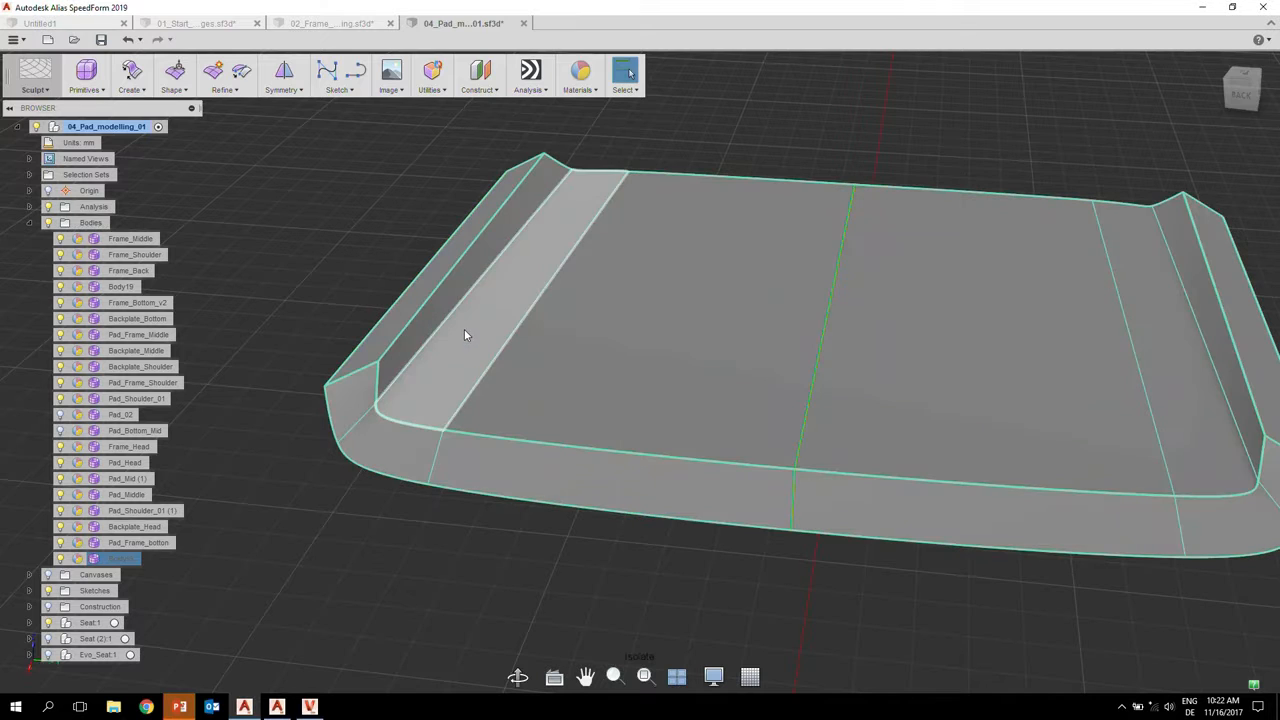
# - Uncrease the short edge across the pad's thickness at the near end of its raised side
pyautogui.keyDown('shift'); pyautogui.moveTo(570, 335); pyautogui.dragTo(500, 349, button='middle'); pyautogui.keyUp('shift')
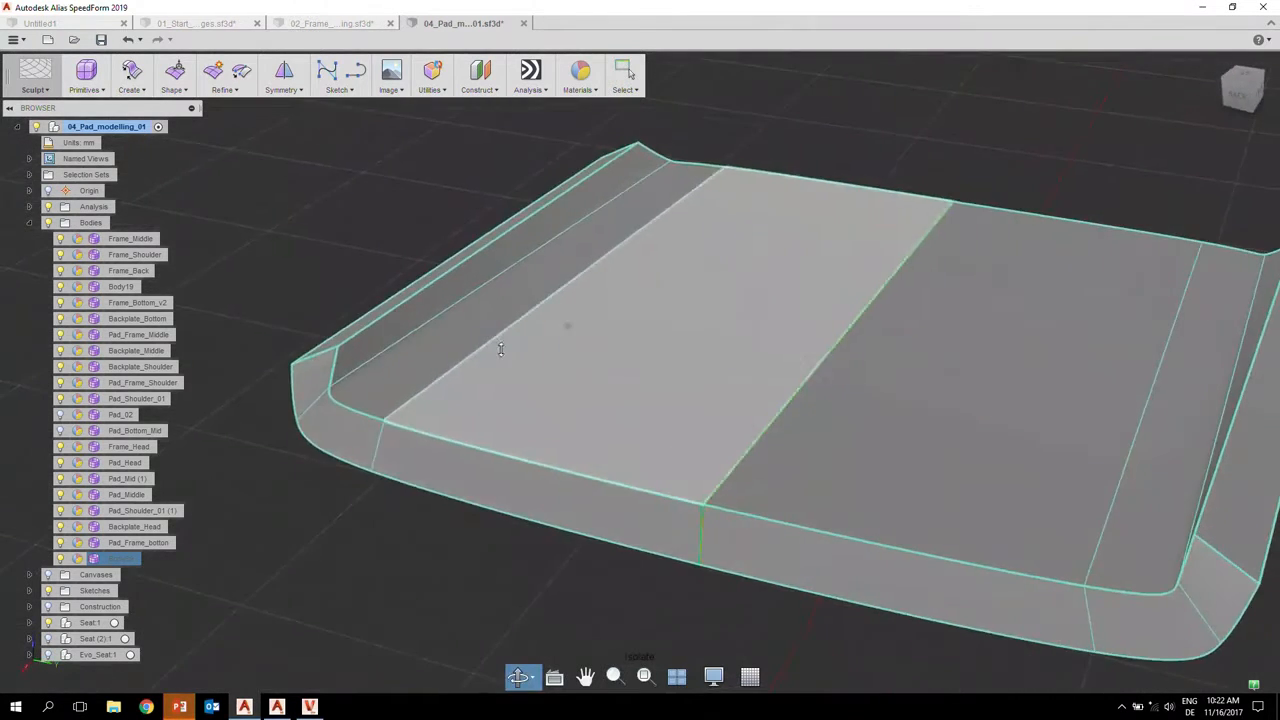
pyautogui.scroll(4, 516, 346)
pyautogui.moveTo(572, 370); pyautogui.dragTo(868, 309, button='middle')
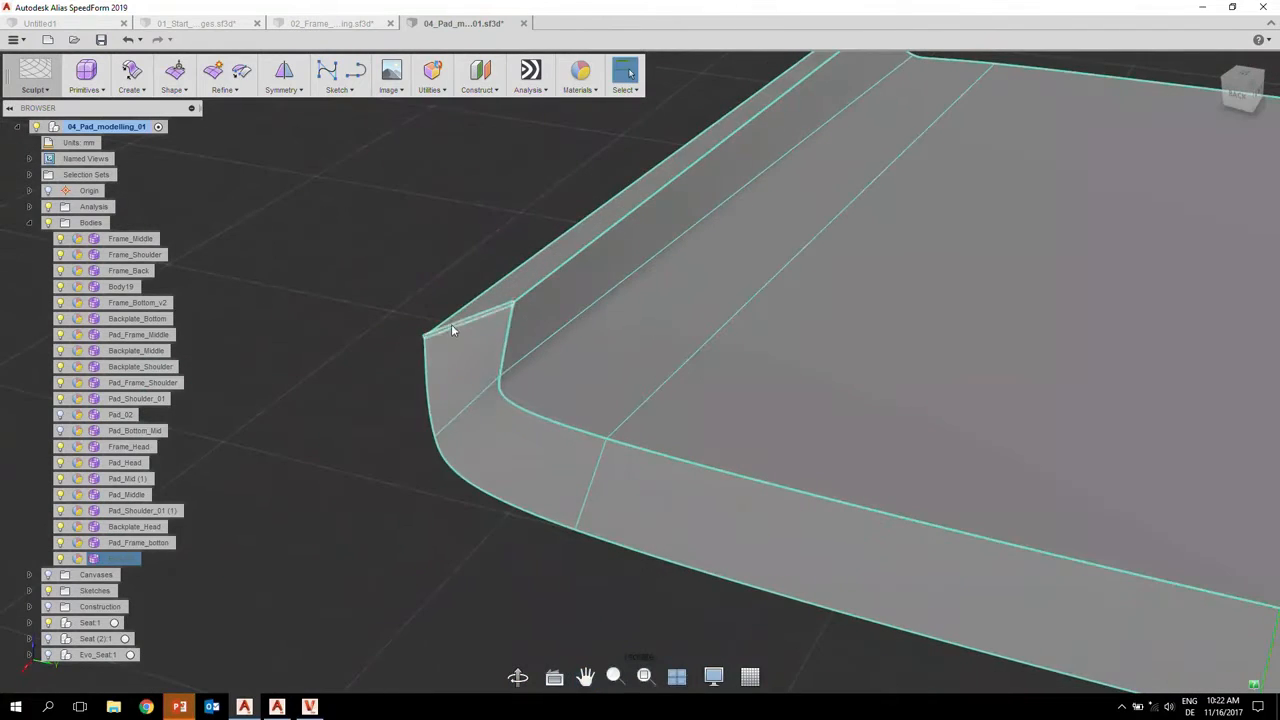
pyautogui.click(457, 323)
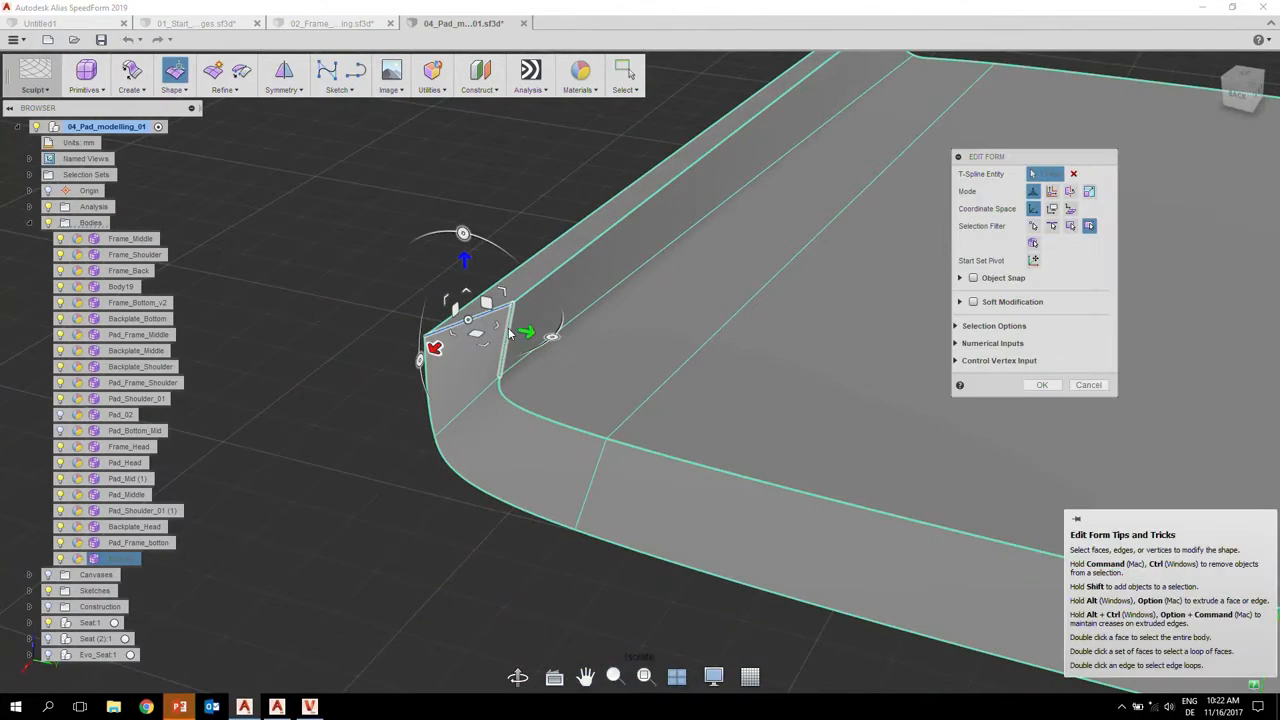
pyautogui.moveTo(709, 271); pyautogui.dragTo(490, 503, button='middle')
pyautogui.rightClick(280, 556)
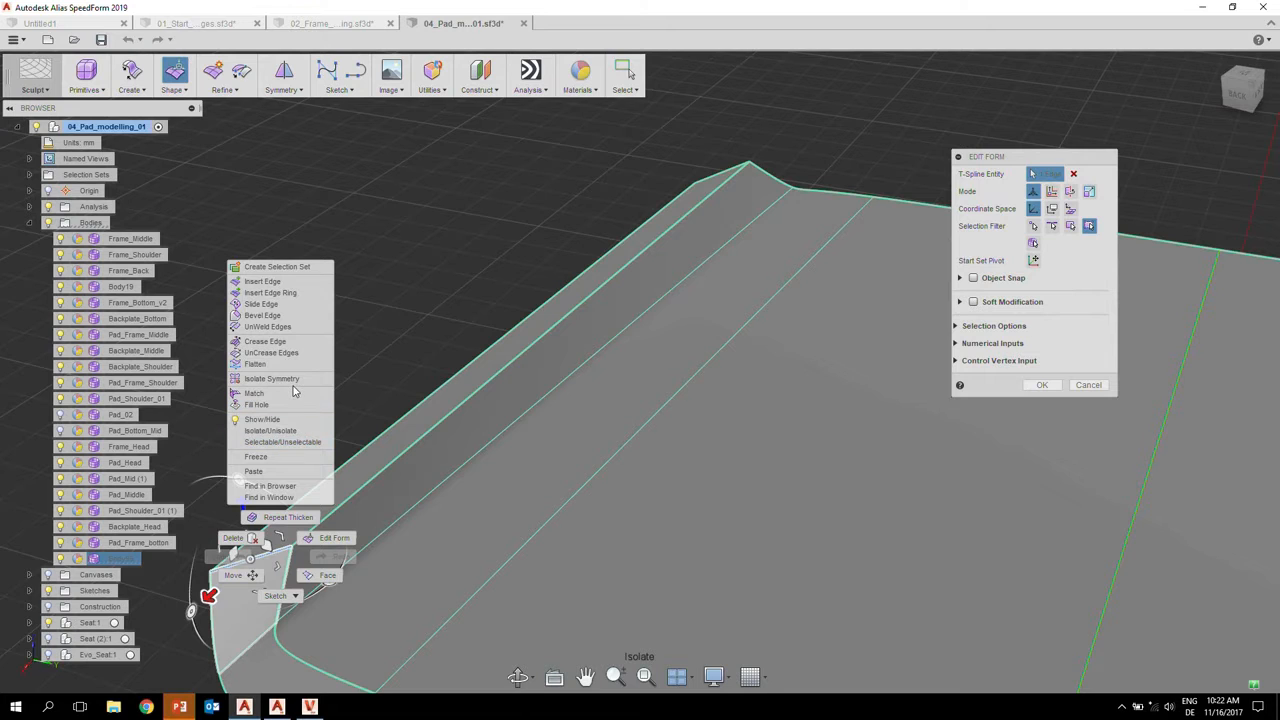
pyautogui.click(293, 353)
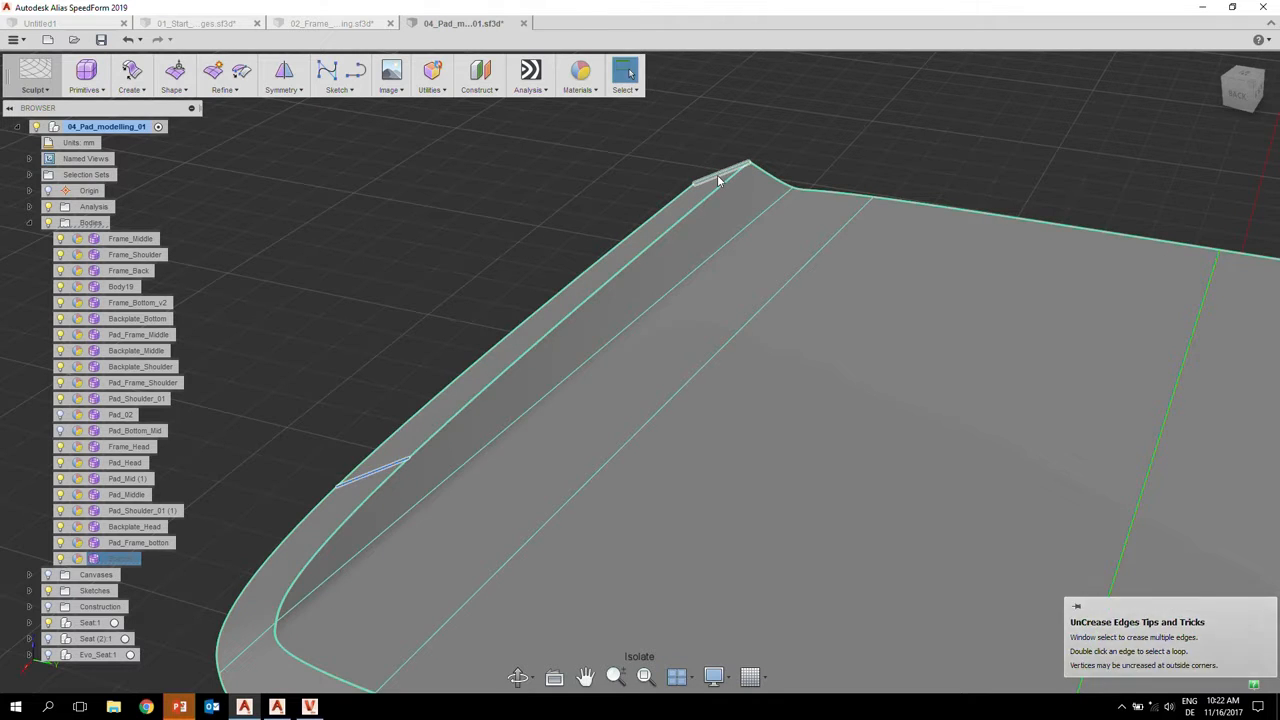
# - Uncrease the matching short edge at the far end of the pad's raised side
pyautogui.click(718, 180)
pyautogui.rightClick(719, 178)
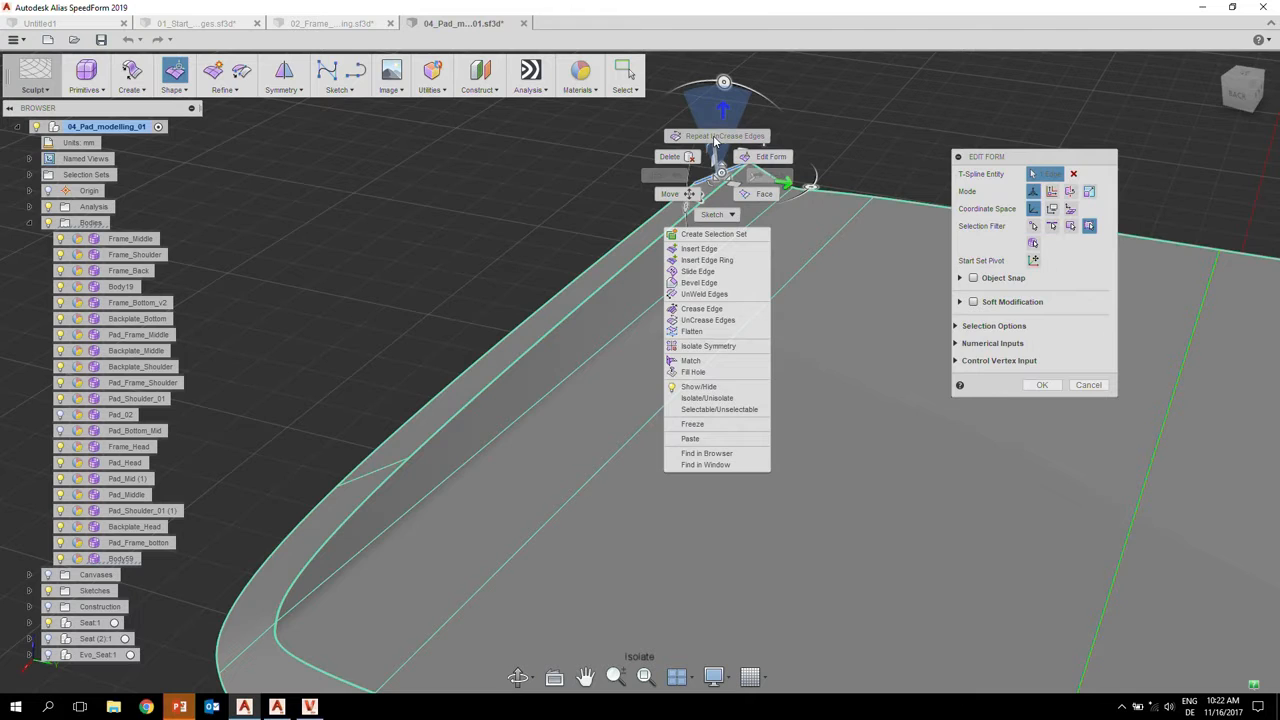
pyautogui.click(713, 137)
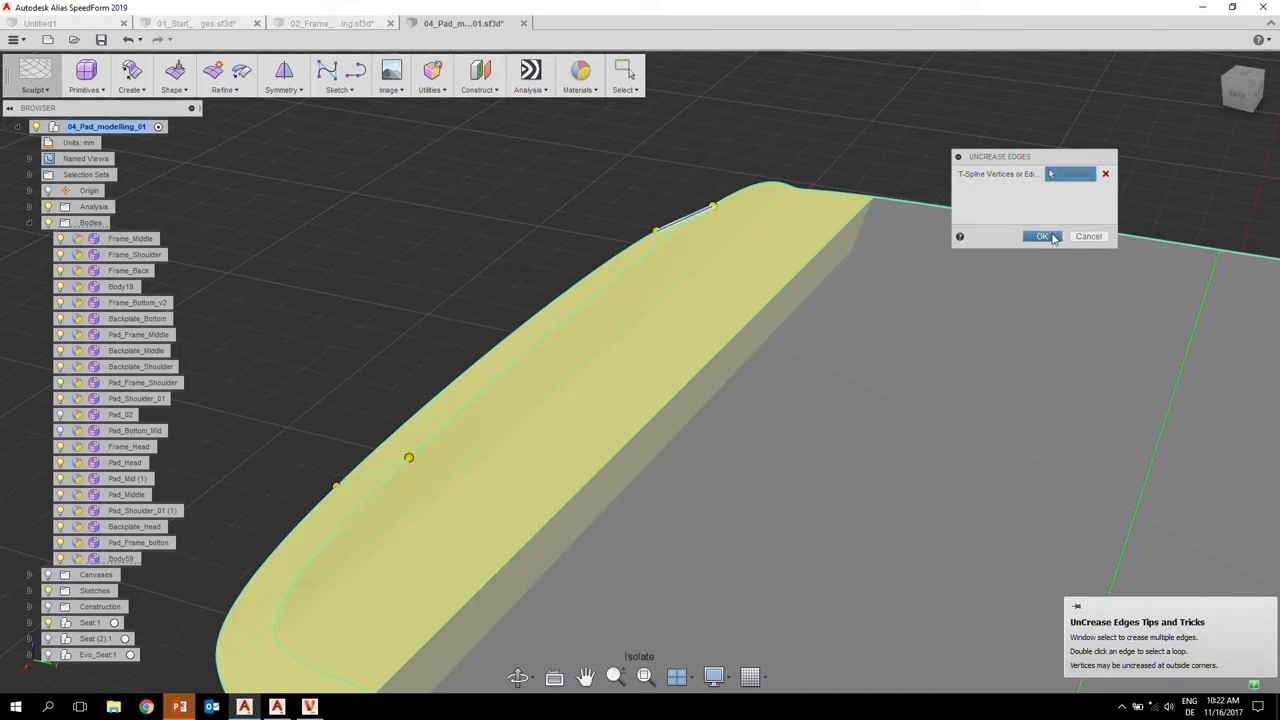
pyautogui.click(1041, 236)
# - Try to bevel the pad's upper edge loop at bevel location 0.50 with one segment and relative offset
pyautogui.scroll(5, 757, 300)
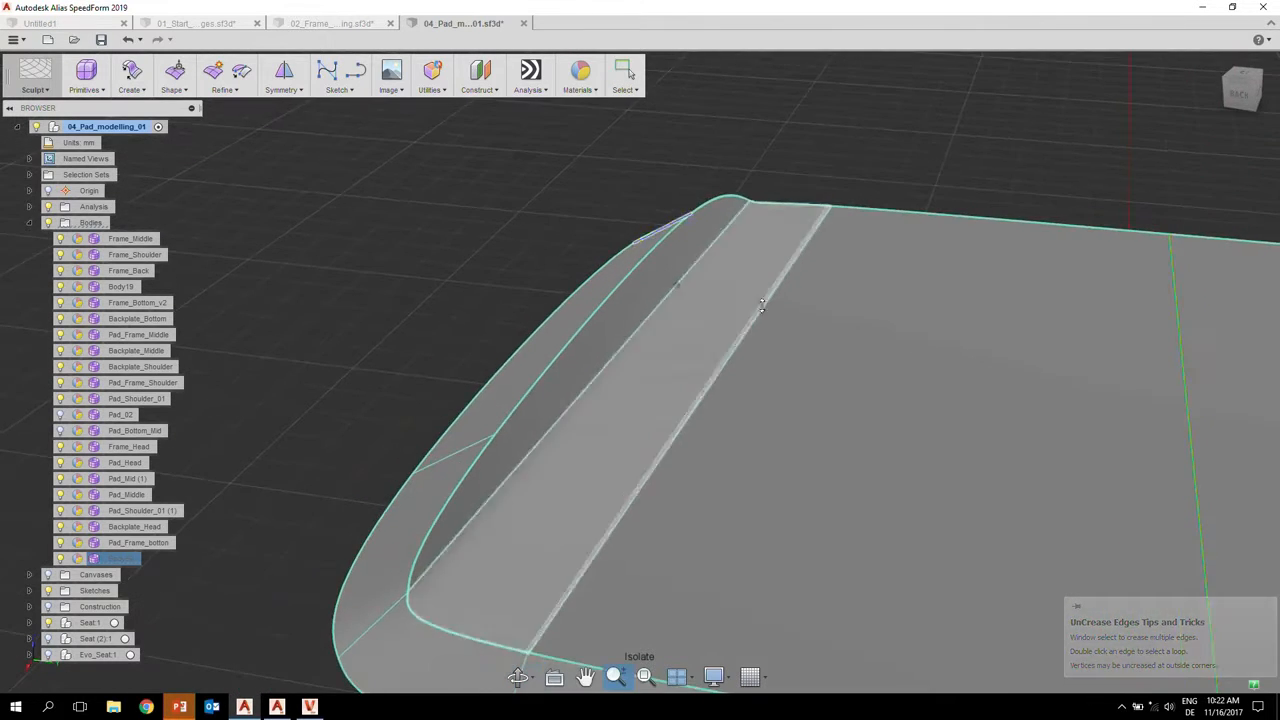
pyautogui.scroll(-3, 762, 305)
pyautogui.moveTo(757, 389); pyautogui.dragTo(672, 325, button='middle')
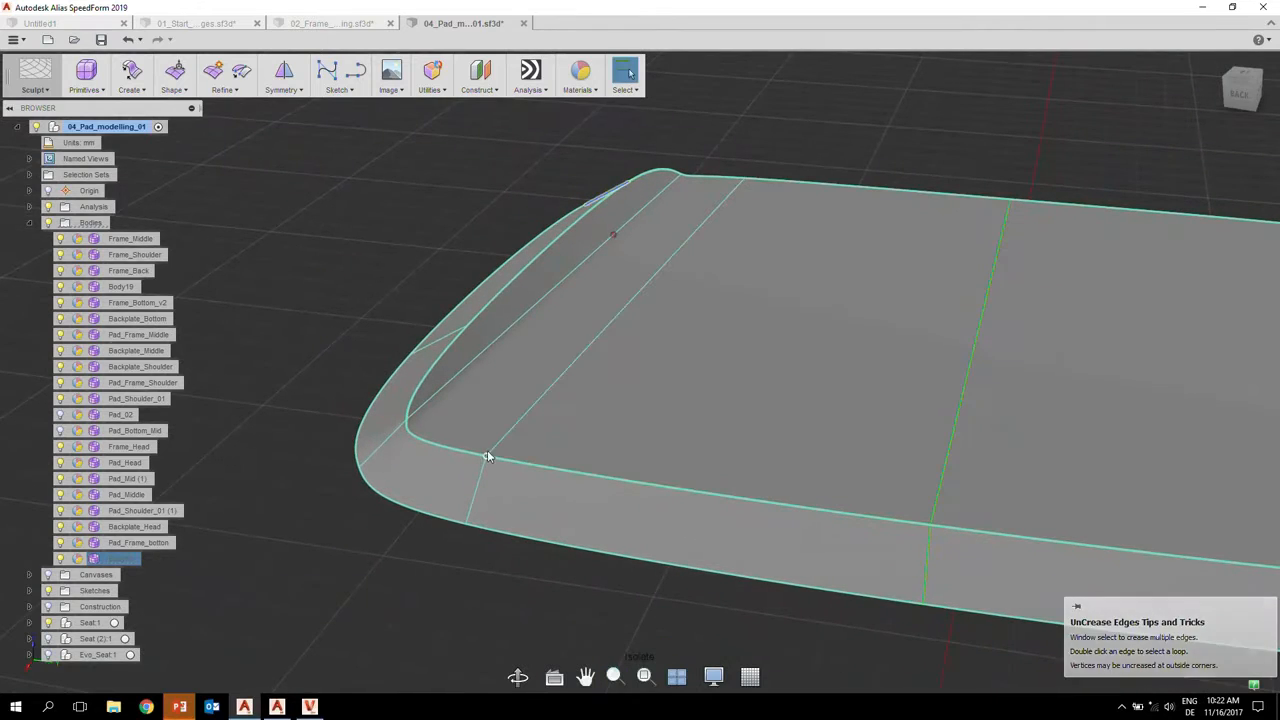
pyautogui.doubleClick(469, 455)
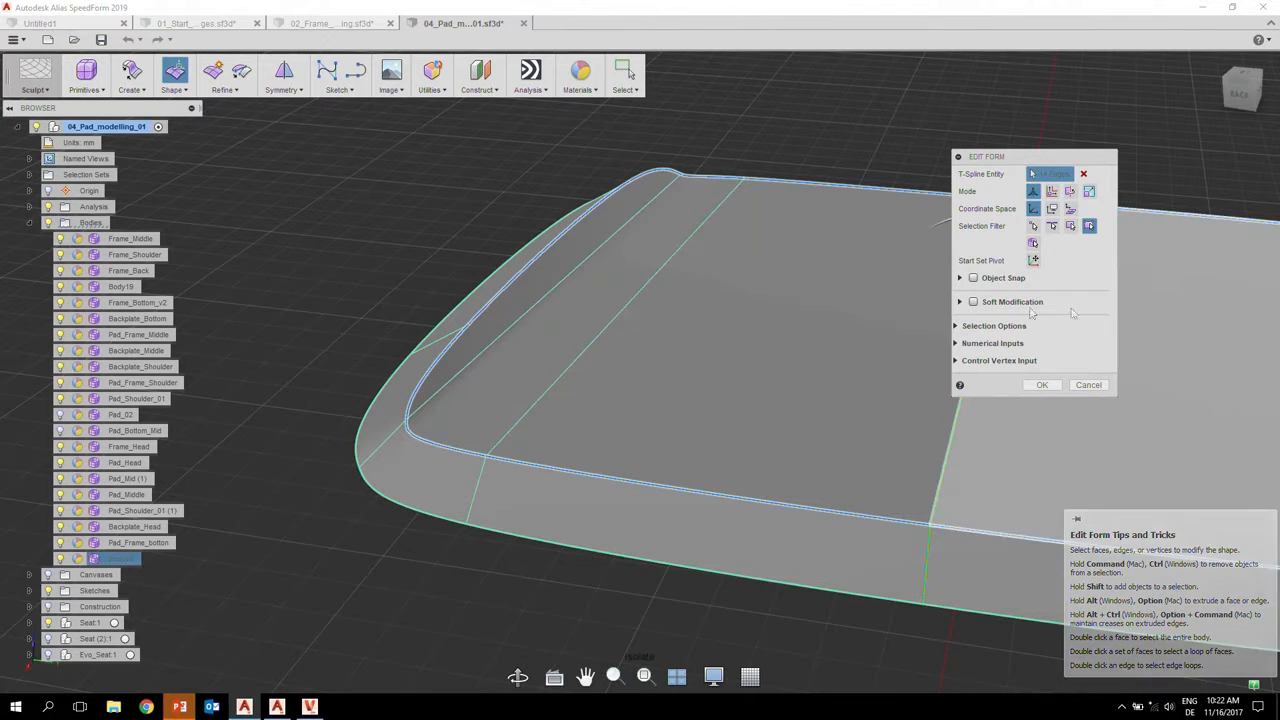
pyautogui.moveTo(1025, 155); pyautogui.dragTo(1155, 136)
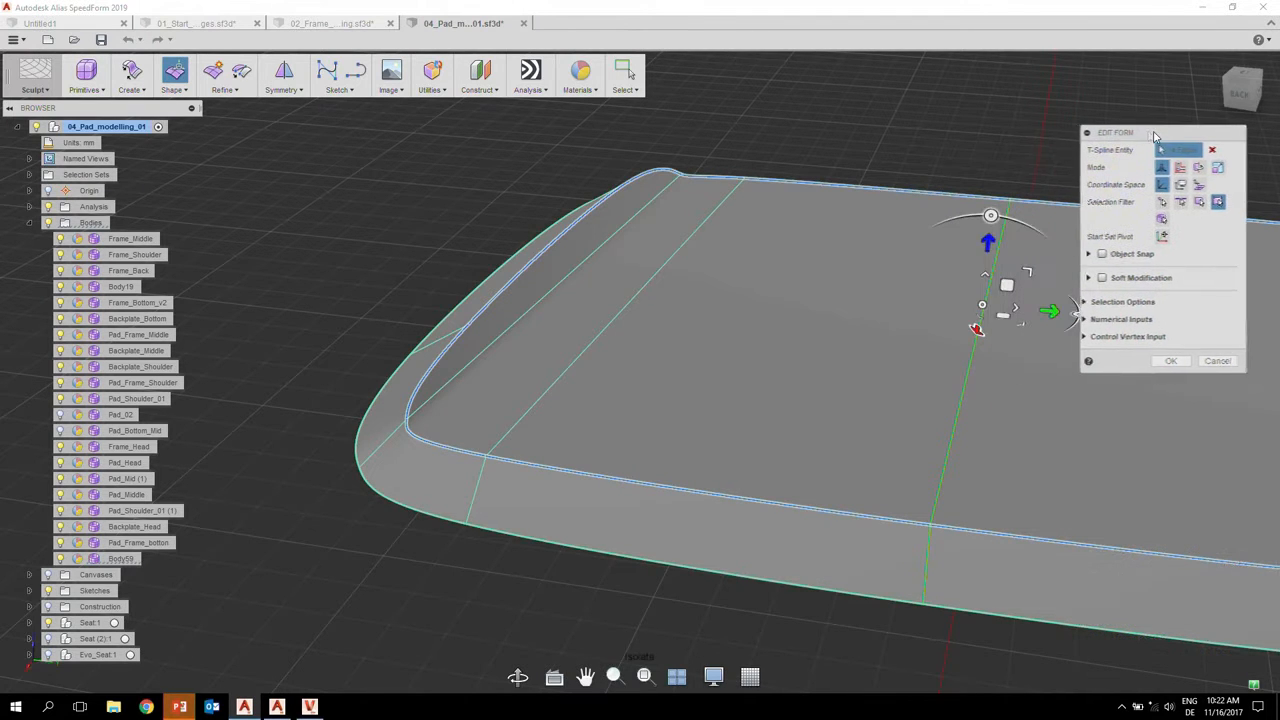
pyautogui.keyDown('shift'); pyautogui.moveTo(791, 368); pyautogui.dragTo(742, 393, button='middle'); pyautogui.keyUp('shift')
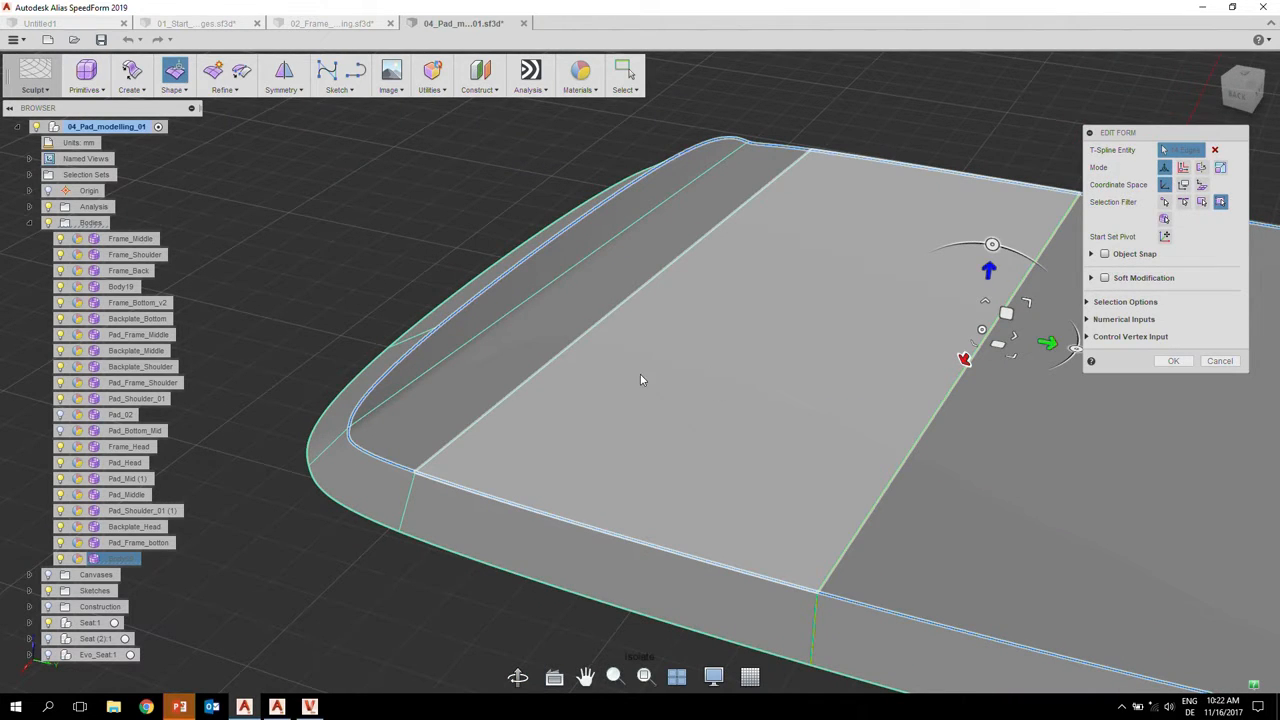
pyautogui.scroll(-4, 663, 366)
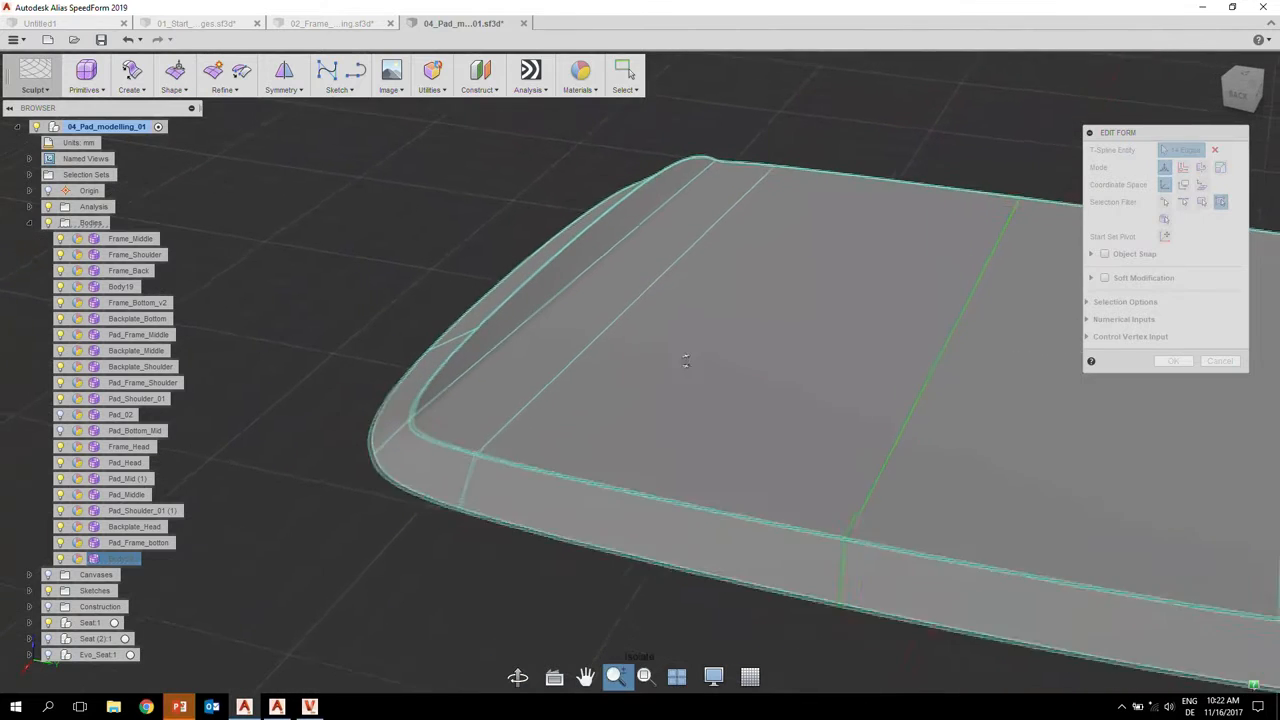
pyautogui.scroll(2, 685, 361)
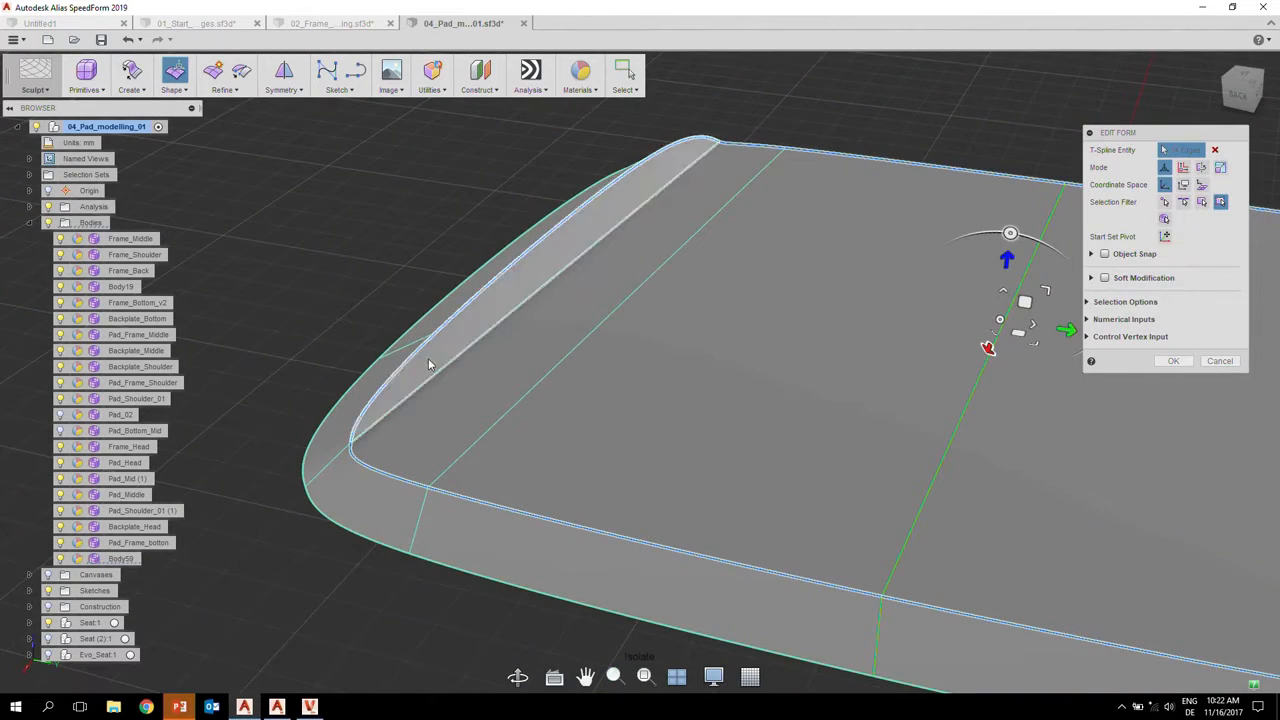
pyautogui.click(240, 94)
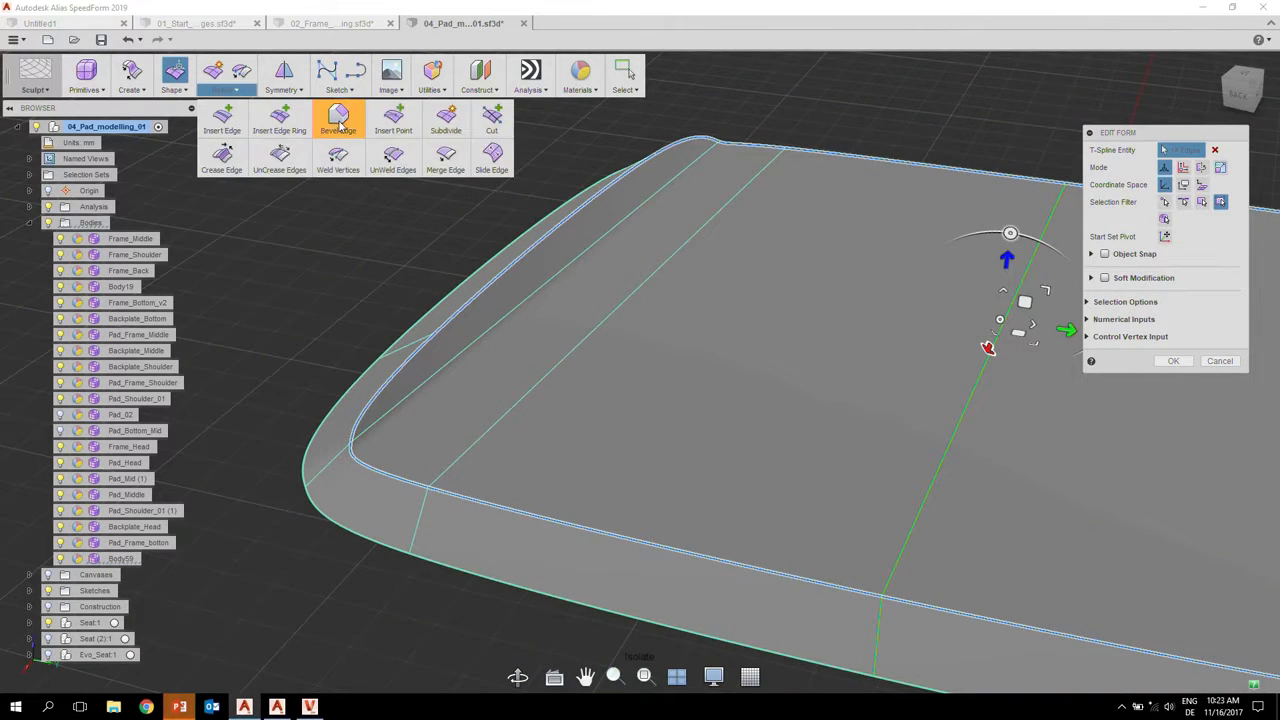
pyautogui.click(339, 122)
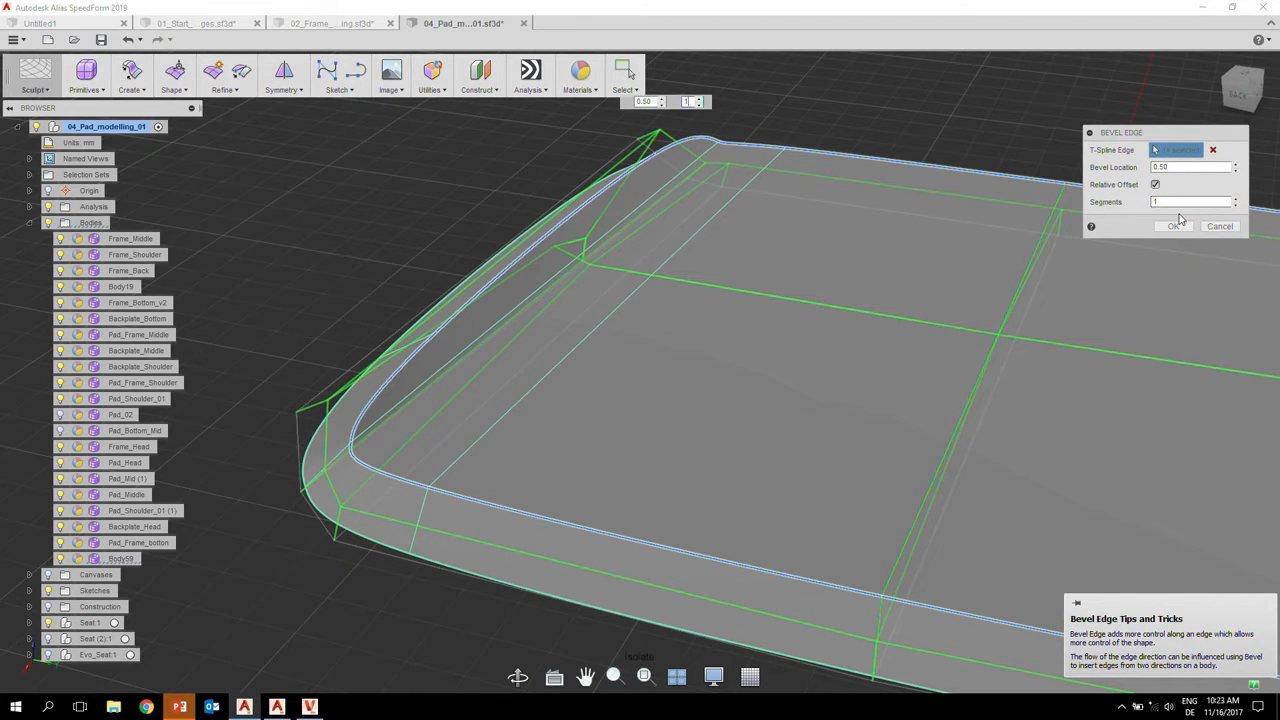
pyautogui.click(1222, 227)
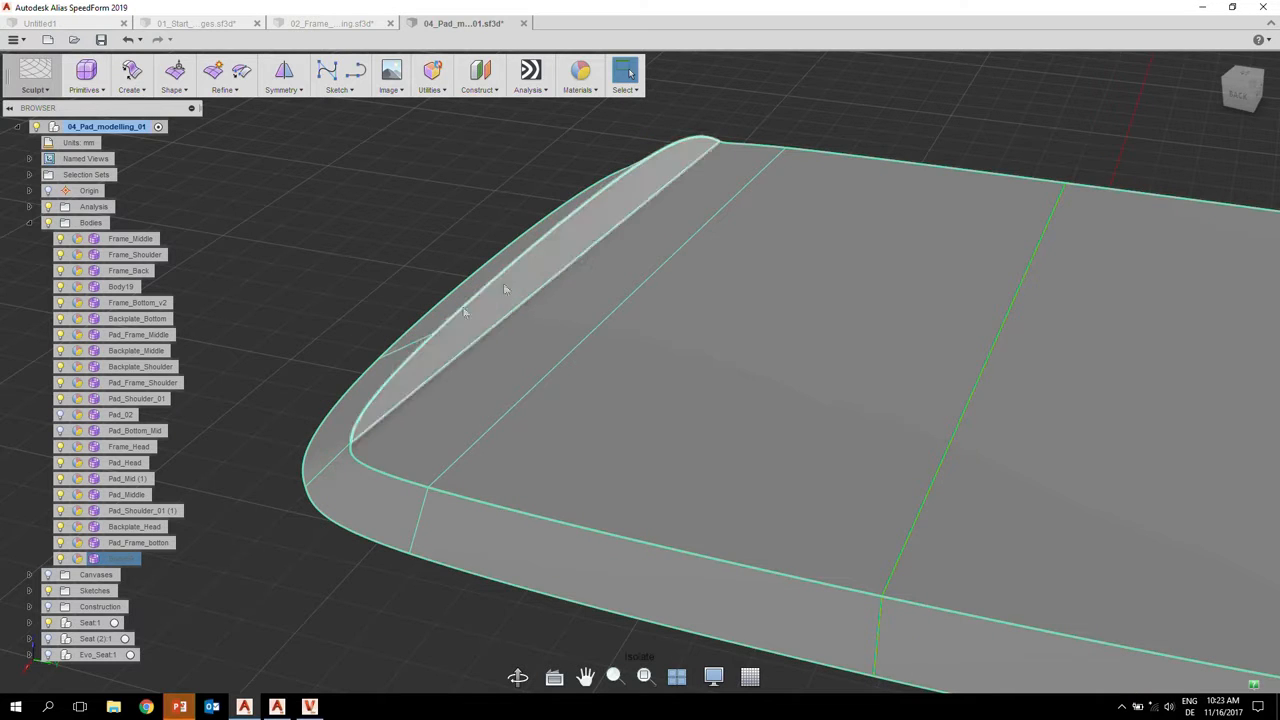
# - Show the pad in box display and examine the corner vertices at the near end of its raised side
pyautogui.hotkey('alt', '1')
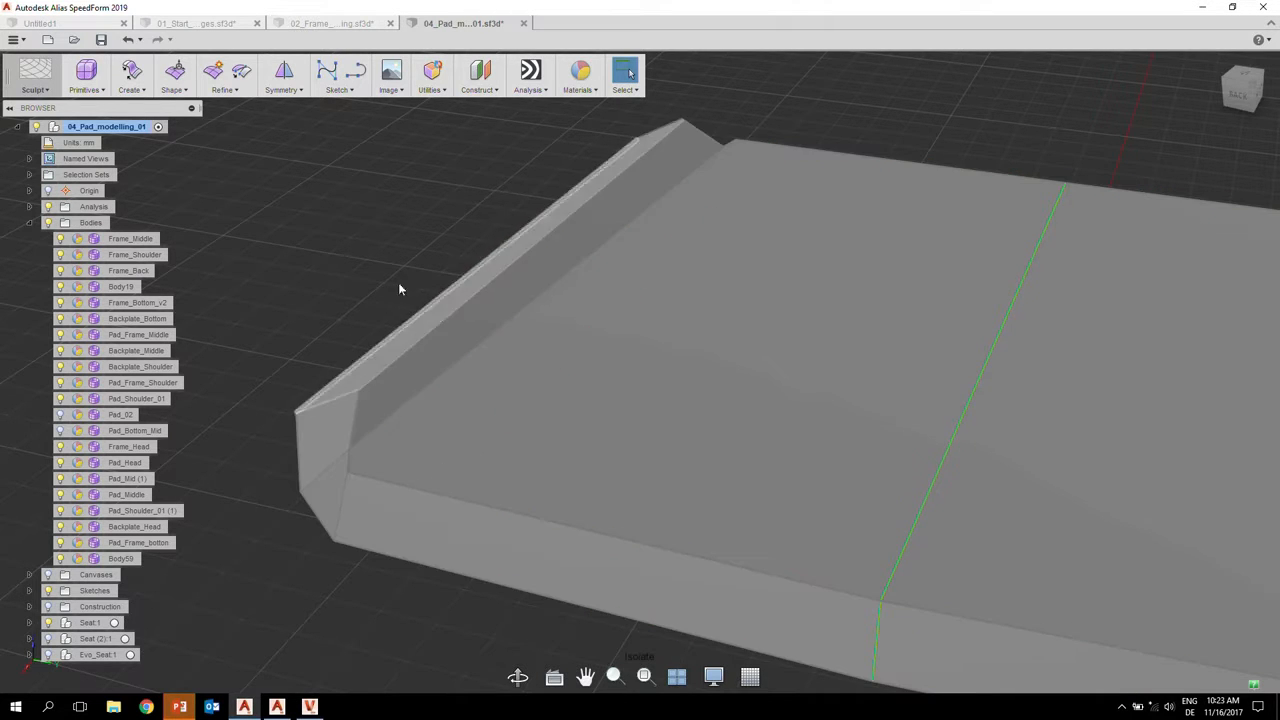
pyautogui.keyDown('alt'); pyautogui.keyDown('shift'); pyautogui.moveTo(362, 387); pyautogui.dragTo(408, 424); pyautogui.keyUp('shift'); pyautogui.keyUp('alt')
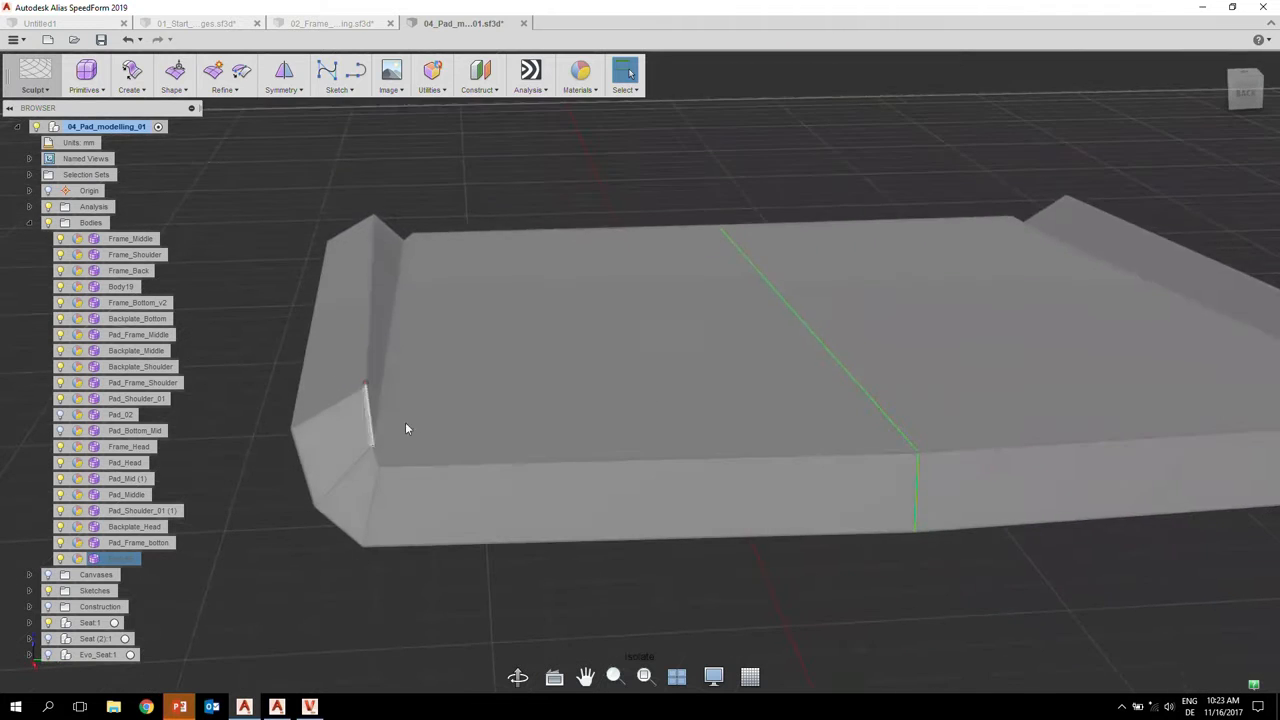
pyautogui.keyDown('alt'); pyautogui.keyDown('shift'); pyautogui.moveTo(408, 424); pyautogui.dragTo(442, 425, button='right'); pyautogui.keyUp('shift'); pyautogui.keyUp('alt')
pyautogui.keyDown('alt'); pyautogui.keyDown('shift'); pyautogui.moveTo(442, 425); pyautogui.dragTo(518, 349, button='middle'); pyautogui.keyUp('shift'); pyautogui.keyUp('alt')
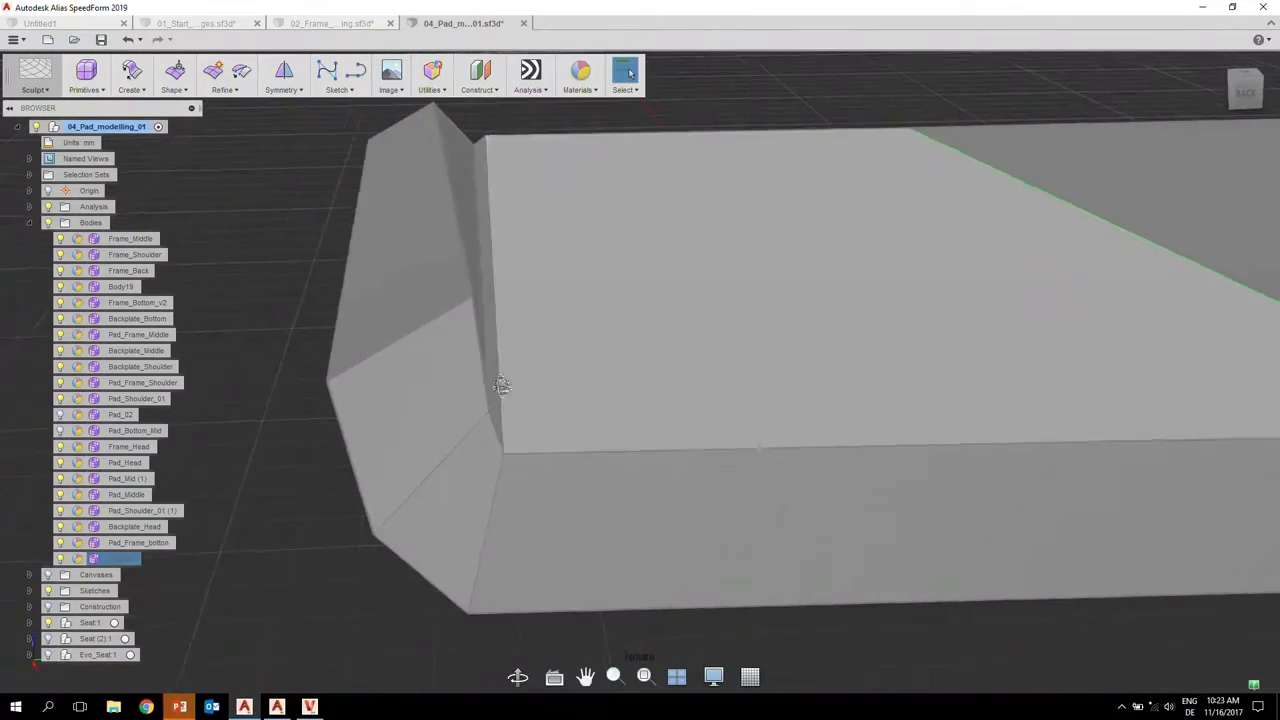
pyautogui.keyDown('alt'); pyautogui.keyDown('shift'); pyautogui.moveTo(506, 383); pyautogui.dragTo(509, 350); pyautogui.keyUp('shift'); pyautogui.keyUp('alt')
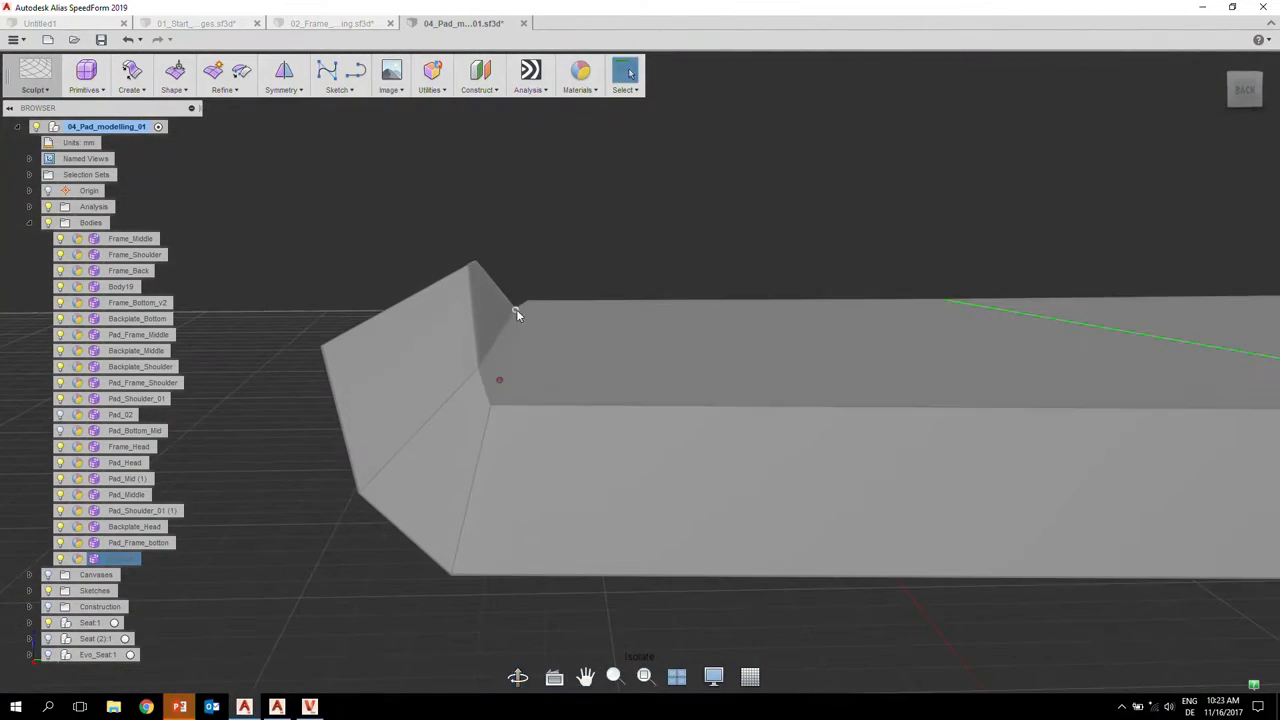
pyautogui.press('e')
pyautogui.click(516, 309)
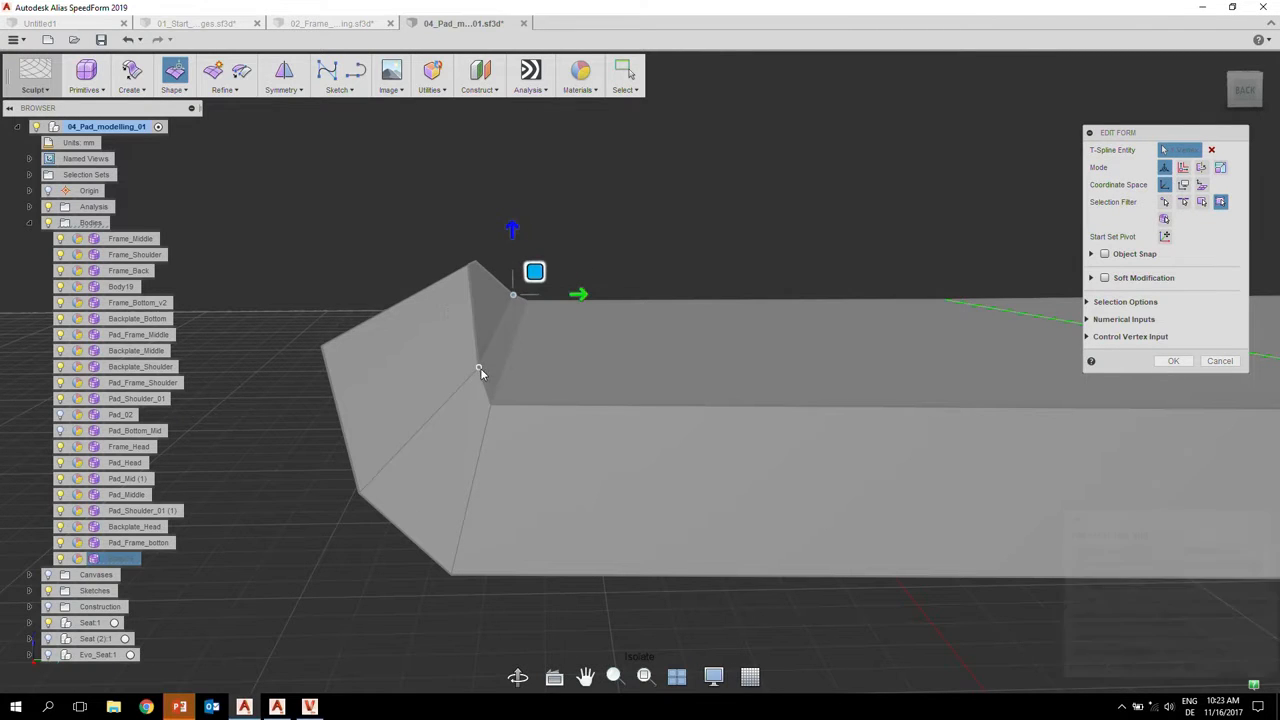
pyautogui.click(495, 403)
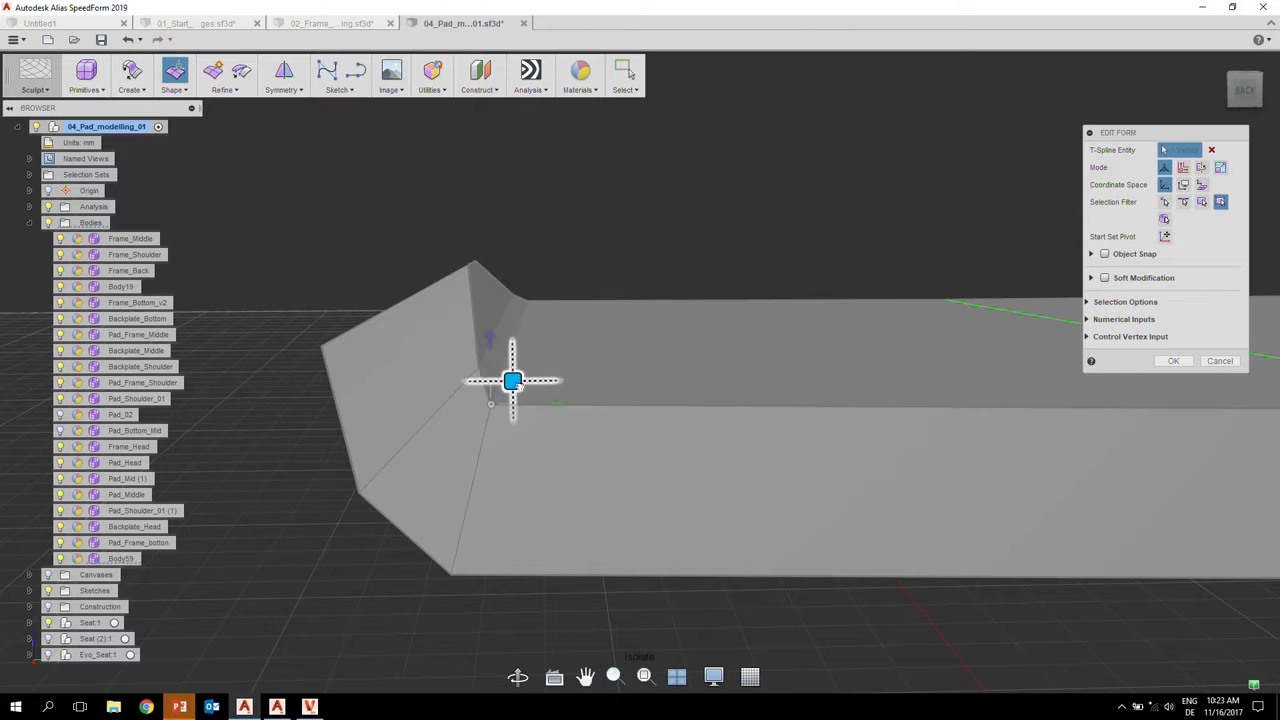
pyautogui.keyDown('alt'); pyautogui.keyDown('shift'); pyautogui.moveTo(514, 340); pyautogui.dragTo(360, 415); pyautogui.keyUp('shift'); pyautogui.keyUp('alt')
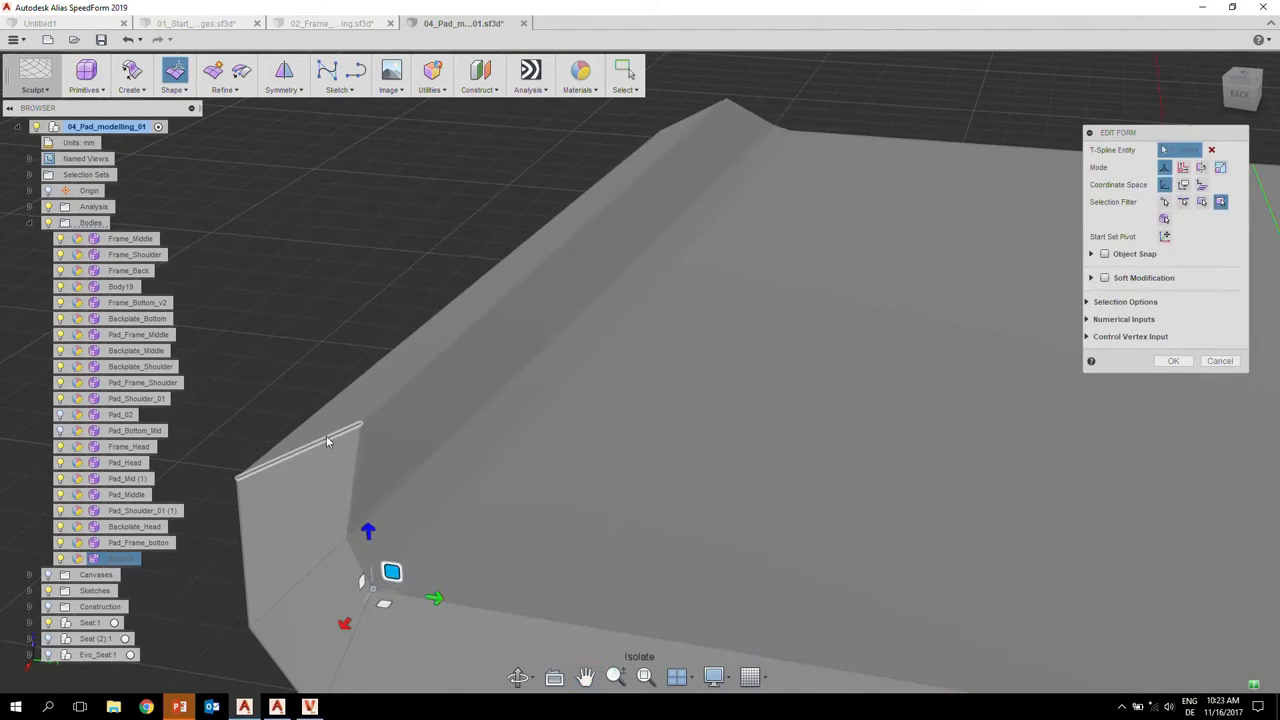
# - Bevel the short thickness edge at the near end of the raised side at location 0.50, one segment, without relative offset
pyautogui.click(326, 436)
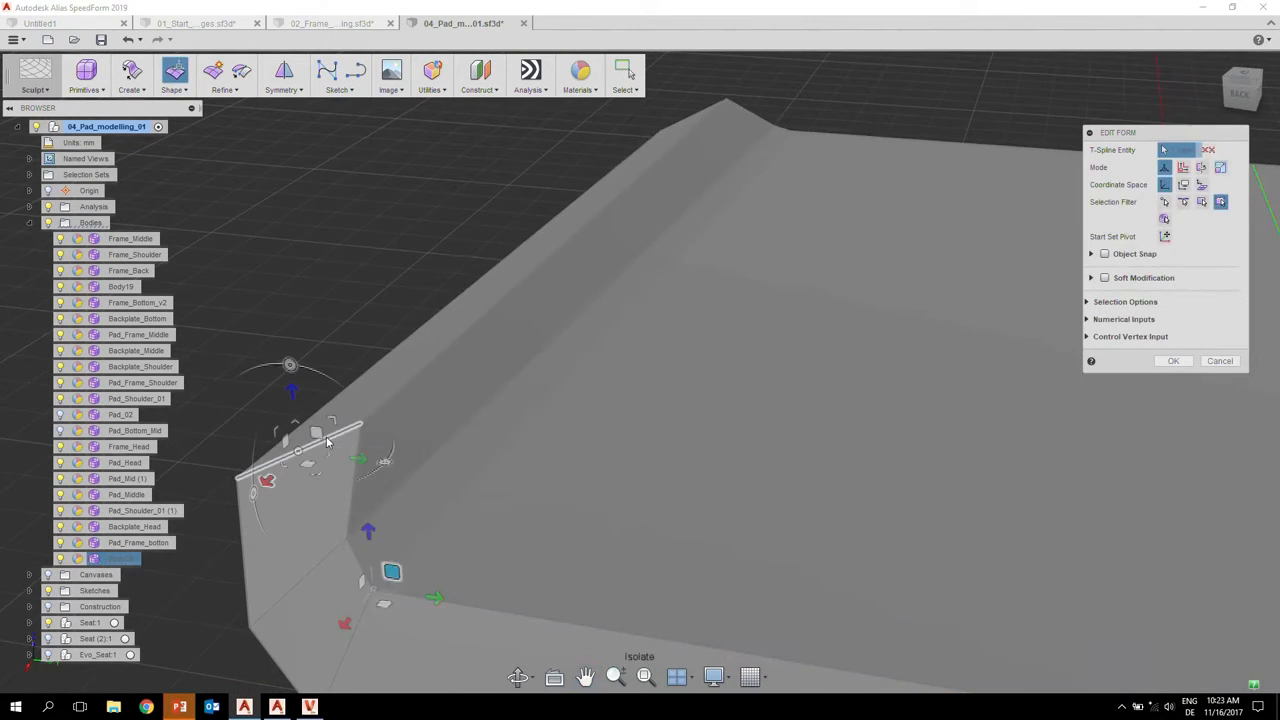
pyautogui.click(238, 95)
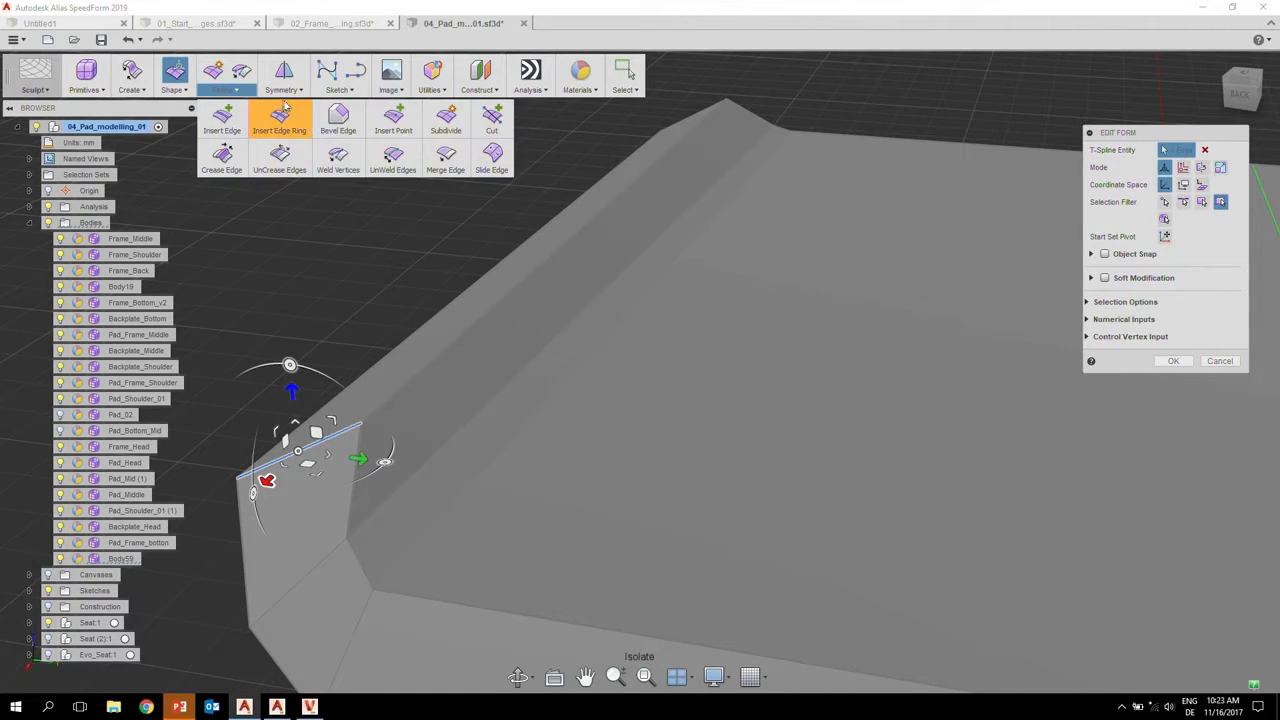
pyautogui.click(335, 121)
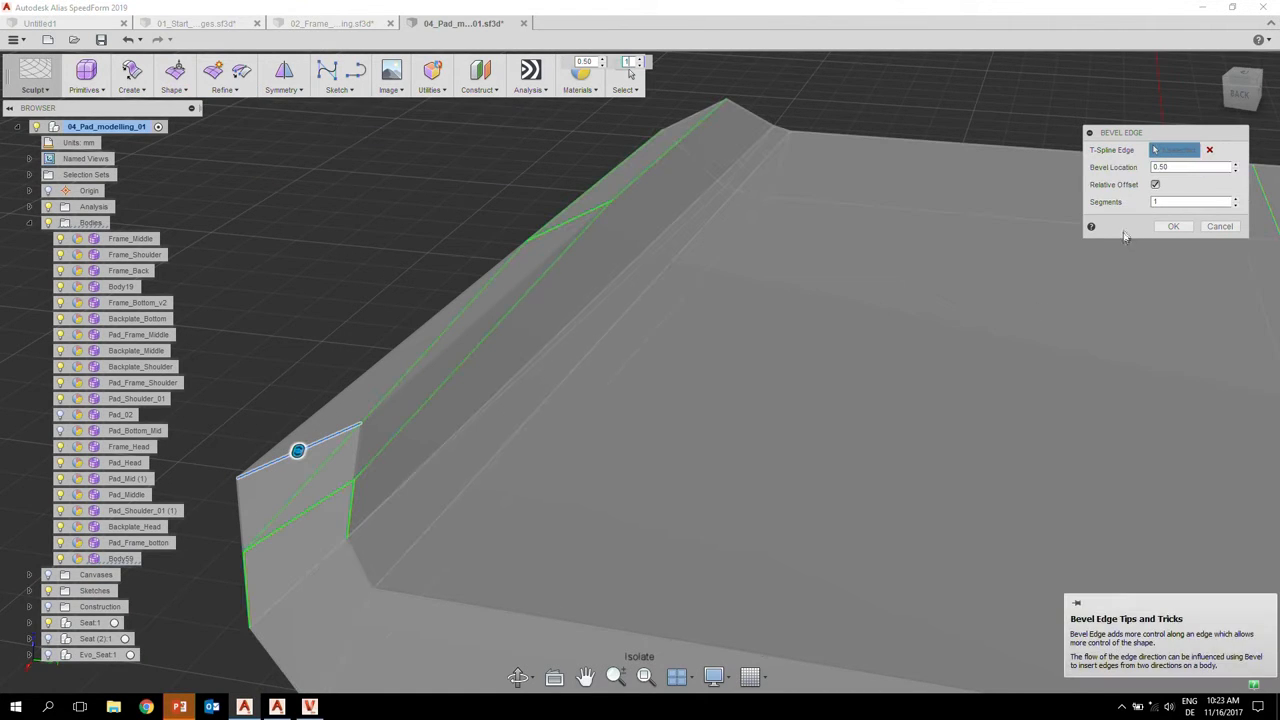
pyautogui.click(1155, 186)
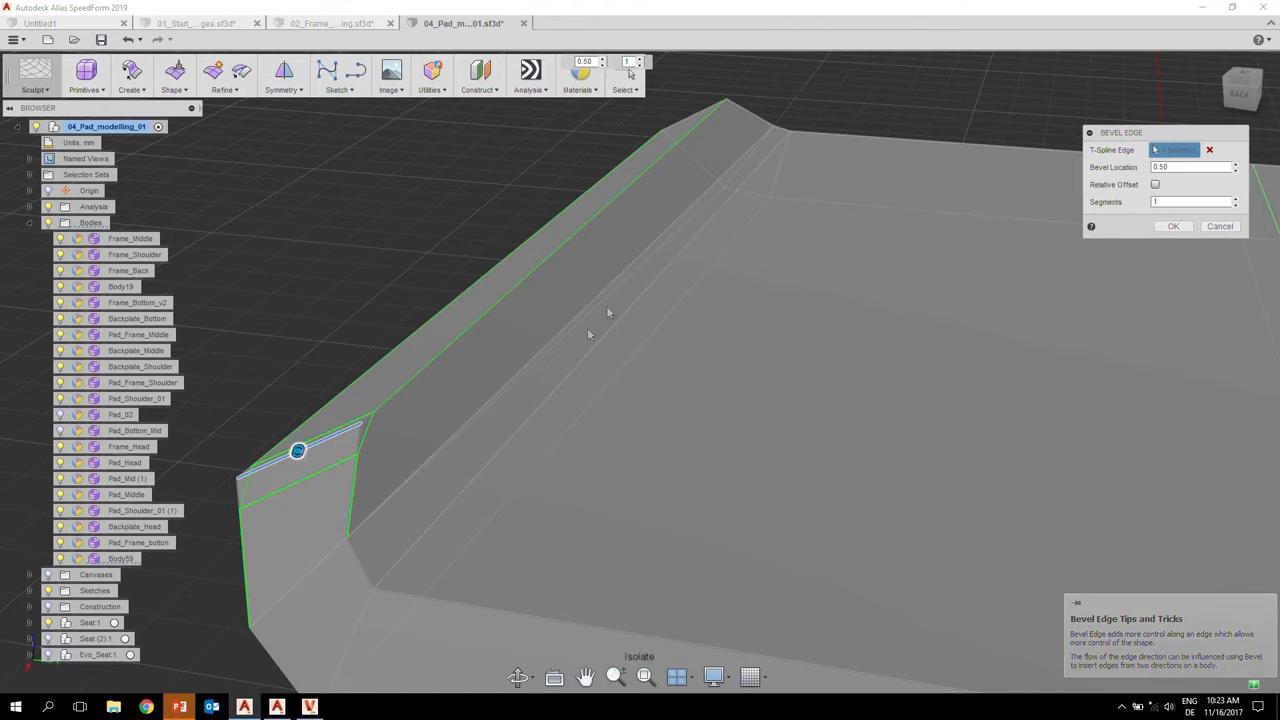
pyautogui.press('Escape')
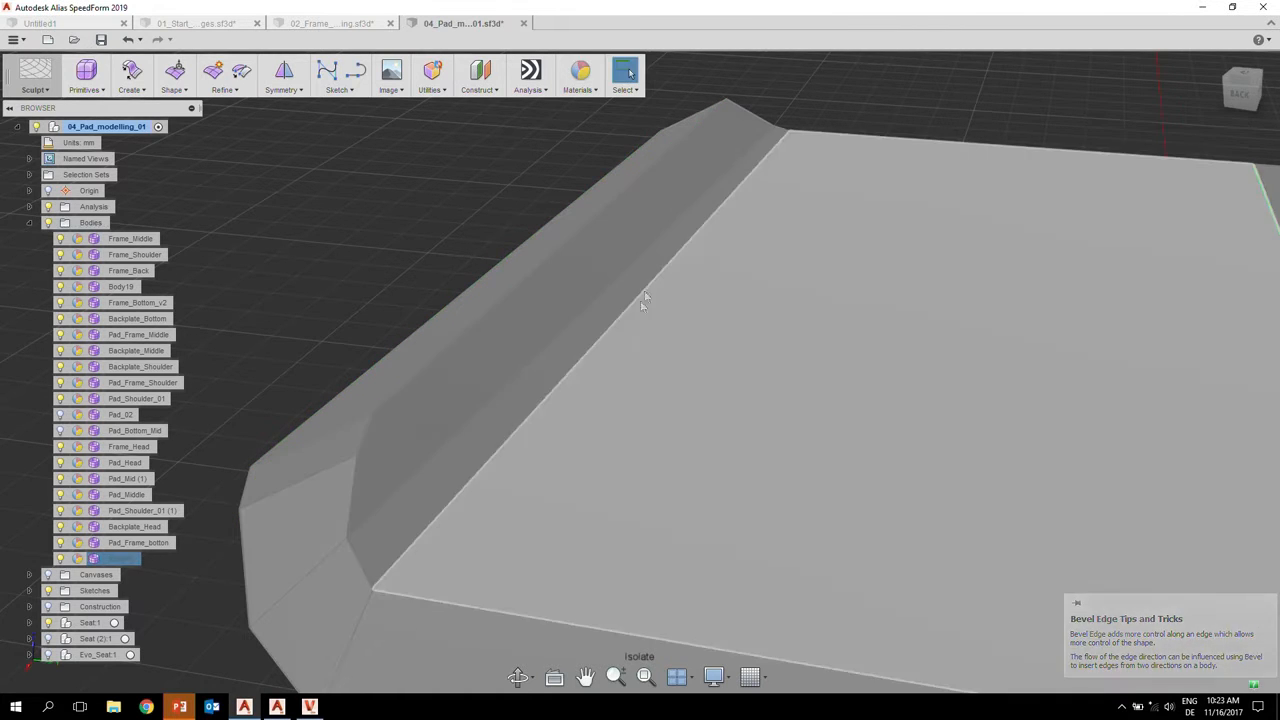
# - Bevel the matching short edge at the far end of the raised side at location 0.50 with one segment, without relative offset
pyautogui.moveTo(736, 140); pyautogui.dragTo(694, 318, button='middle')
pyautogui.doubleClick(668, 198)
pyautogui.rightClick(669, 196)
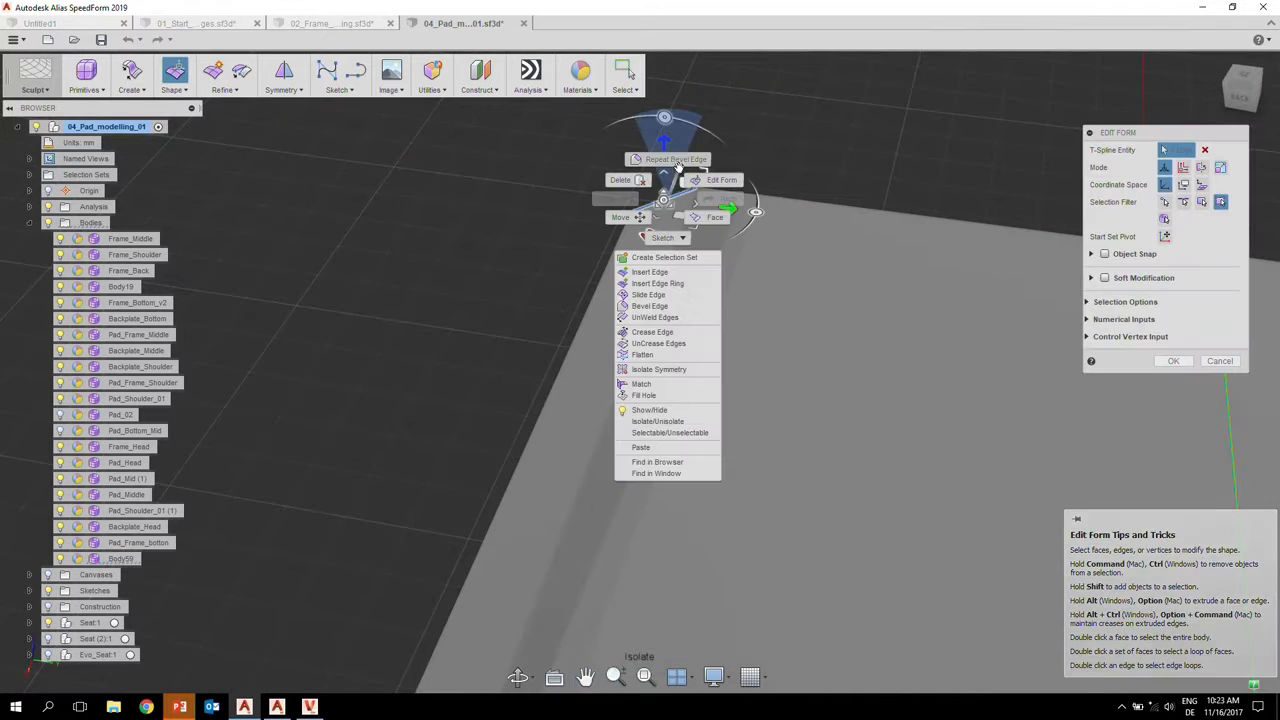
pyautogui.click(674, 164)
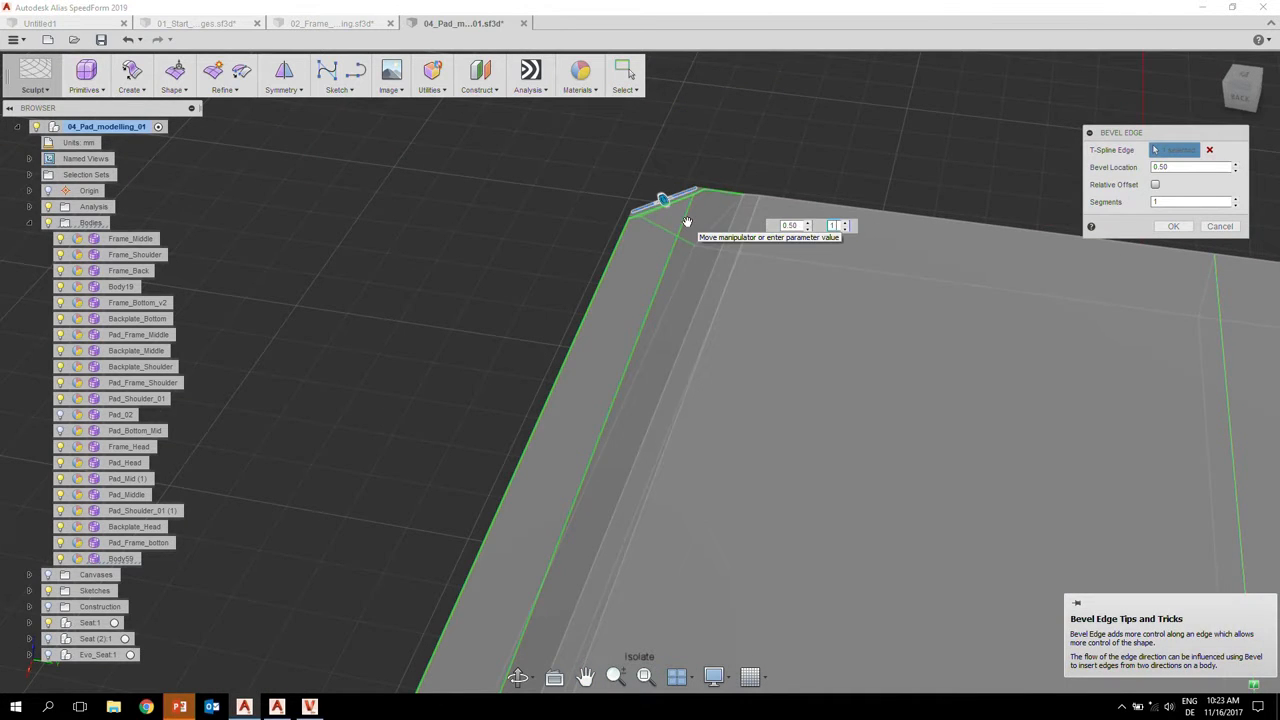
pyautogui.click(1174, 226)
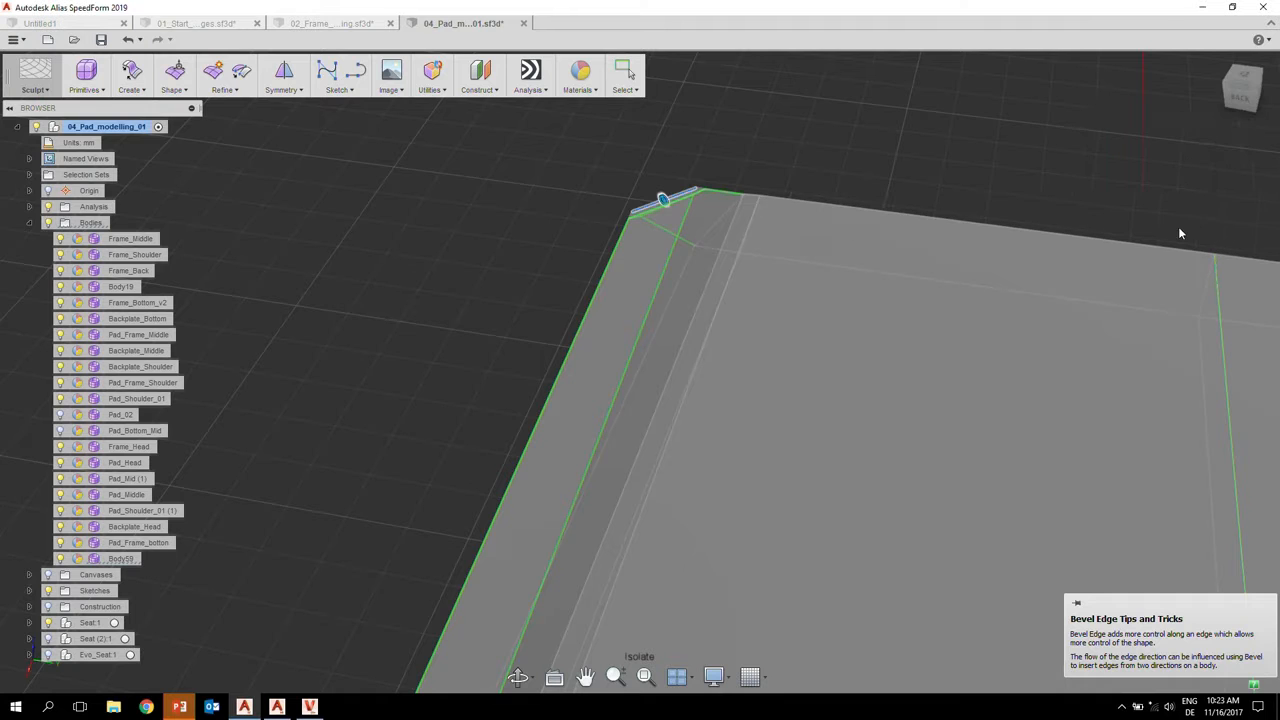
pyautogui.moveTo(837, 289)
pyautogui.keyDown('shift'); pyautogui.mouseDown(button='middle')
pyautogui.moveTo(808, 260)
pyautogui.moveTo(797, 284)
pyautogui.mouseUp(button='middle'); pyautogui.keyUp('shift')
pyautogui.scroll(-2, 798, 284)
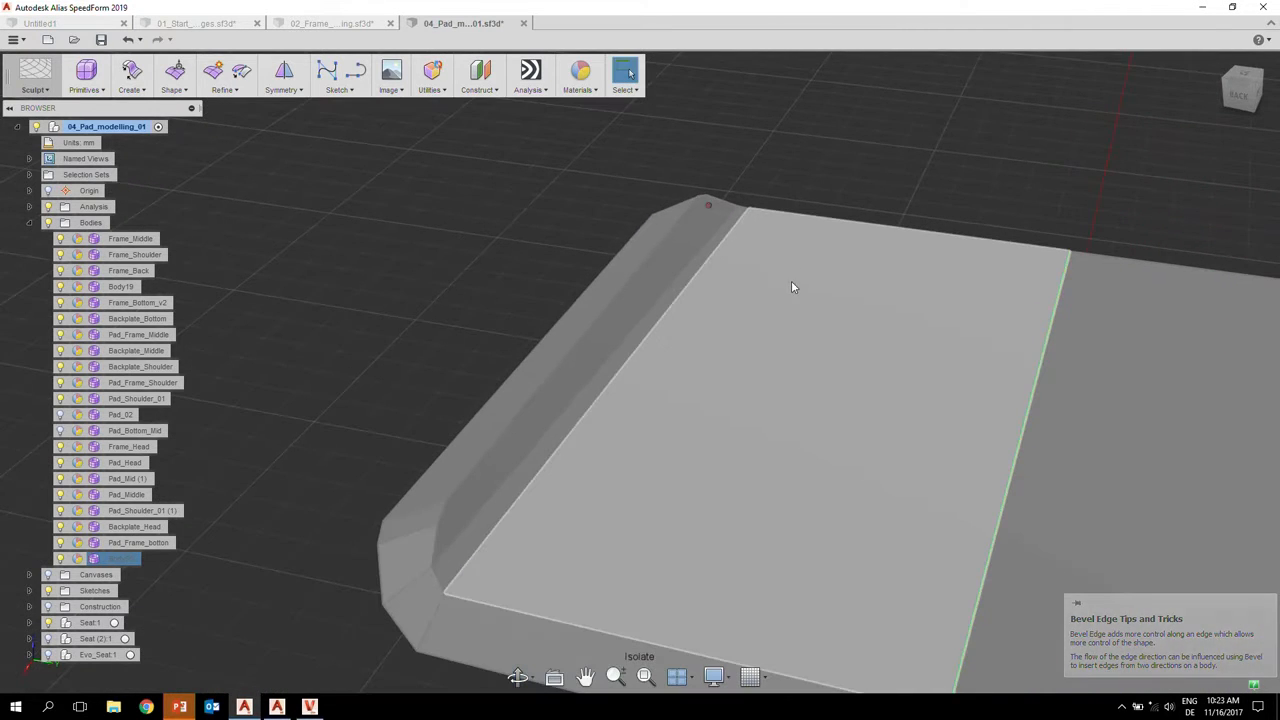
# - Return to smooth display and bevel the pad's upper edge loop at location 0.50 with two segments, without relative offset
pyautogui.keyDown('shift'); pyautogui.moveTo(688, 381); pyautogui.dragTo(385, 531, button='middle'); pyautogui.keyUp('shift')
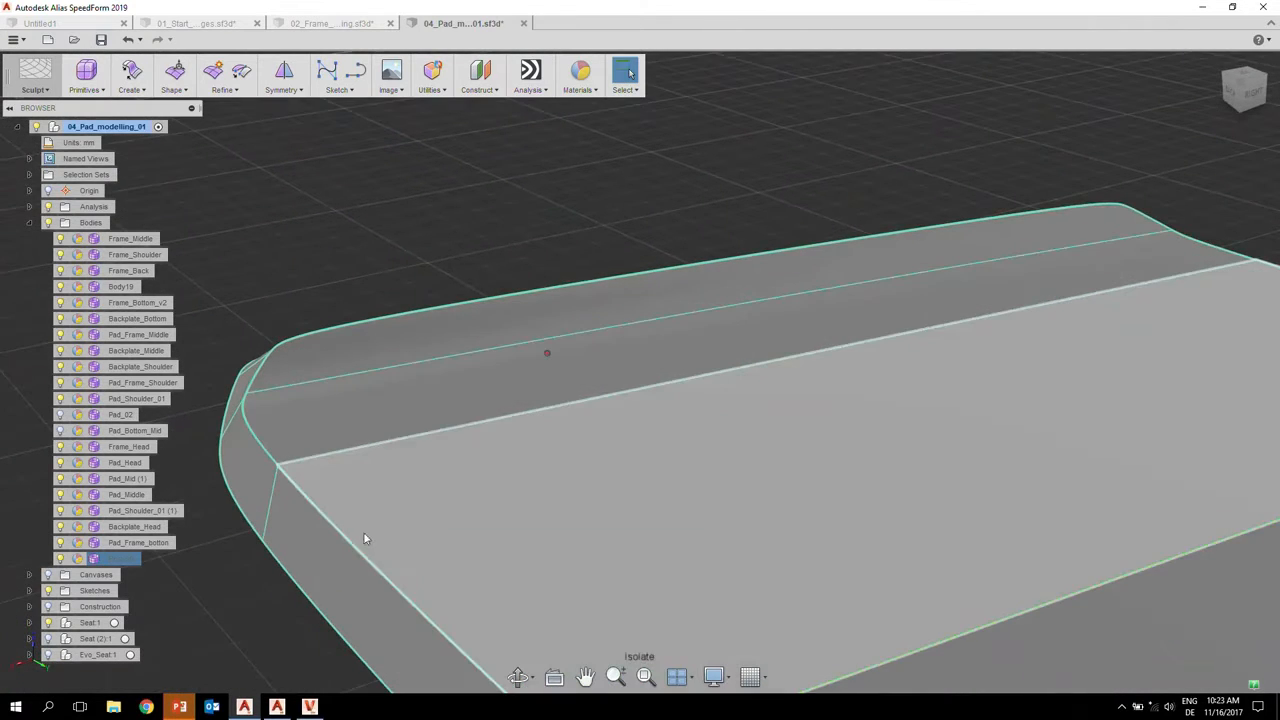
pyautogui.doubleClick(341, 536)
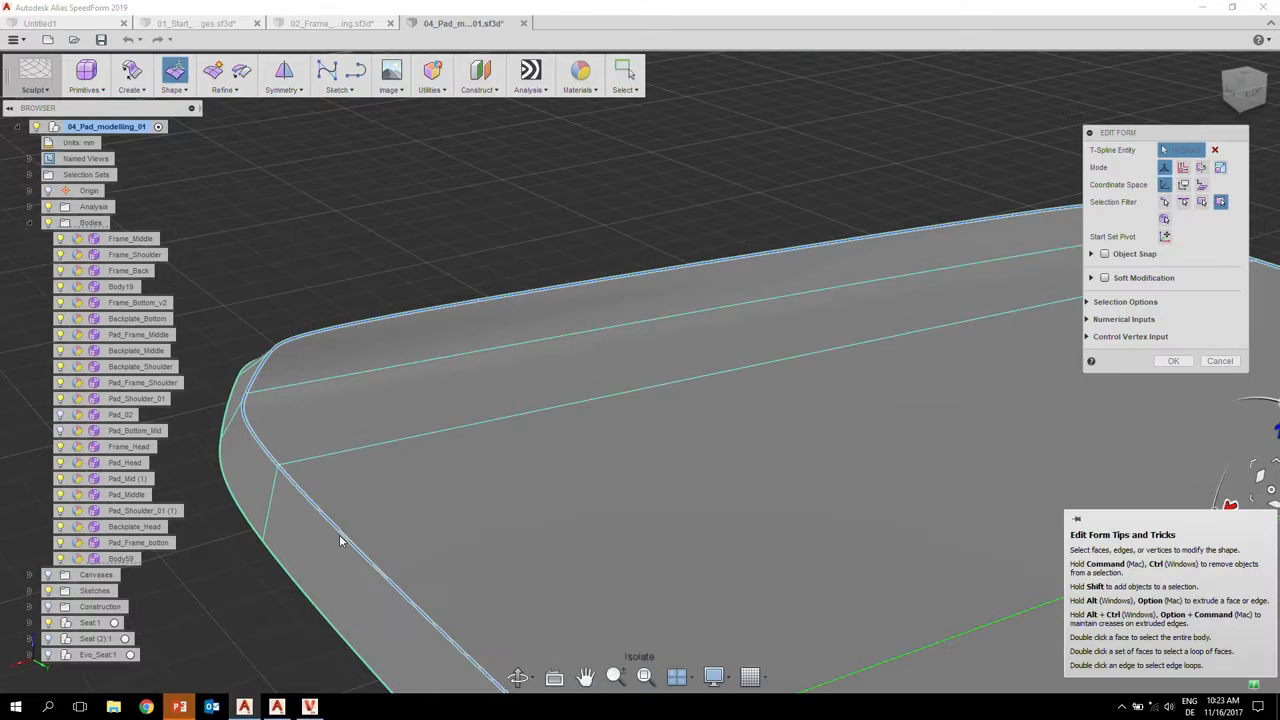
pyautogui.keyDown('shift'); pyautogui.moveTo(403, 418); pyautogui.dragTo(621, 365, button='middle'); pyautogui.keyUp('shift')
pyautogui.keyDown('shift'); pyautogui.moveTo(670, 273); pyautogui.dragTo(714, 320, button='middle'); pyautogui.keyUp('shift')
pyautogui.scroll(-1, 744, 281)
pyautogui.scroll(-1, 744, 281)
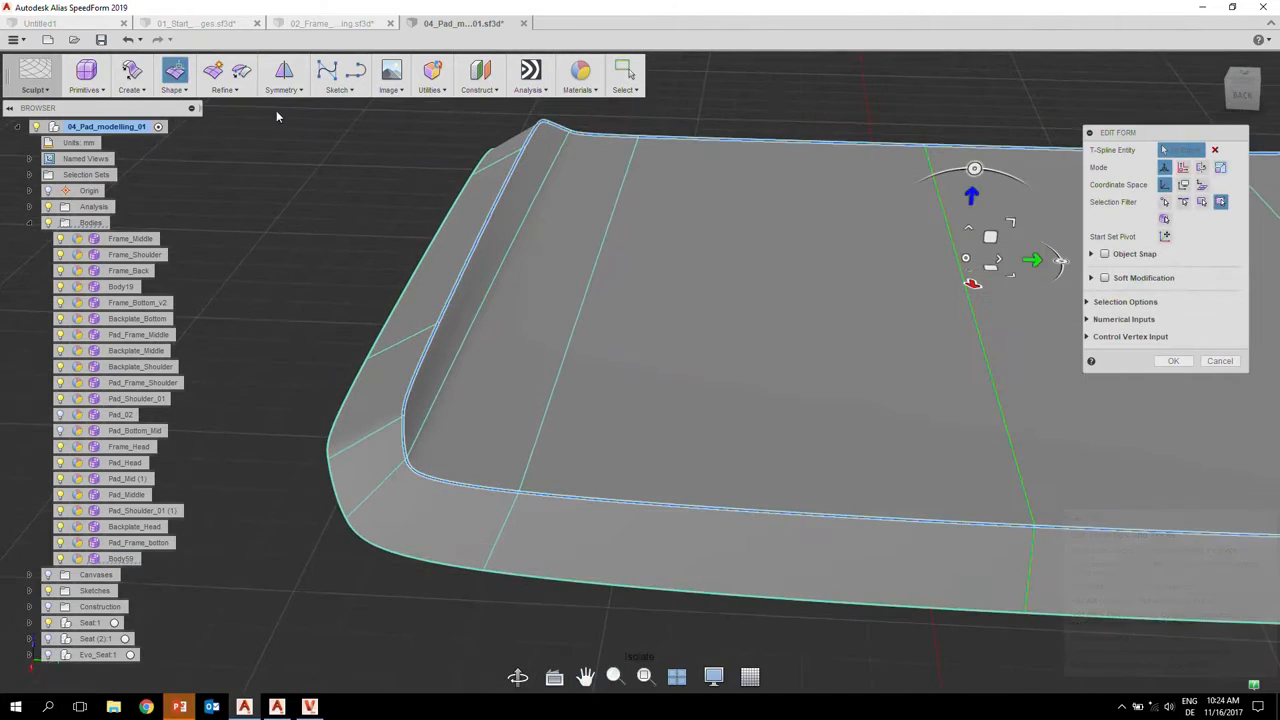
pyautogui.click(178, 92)
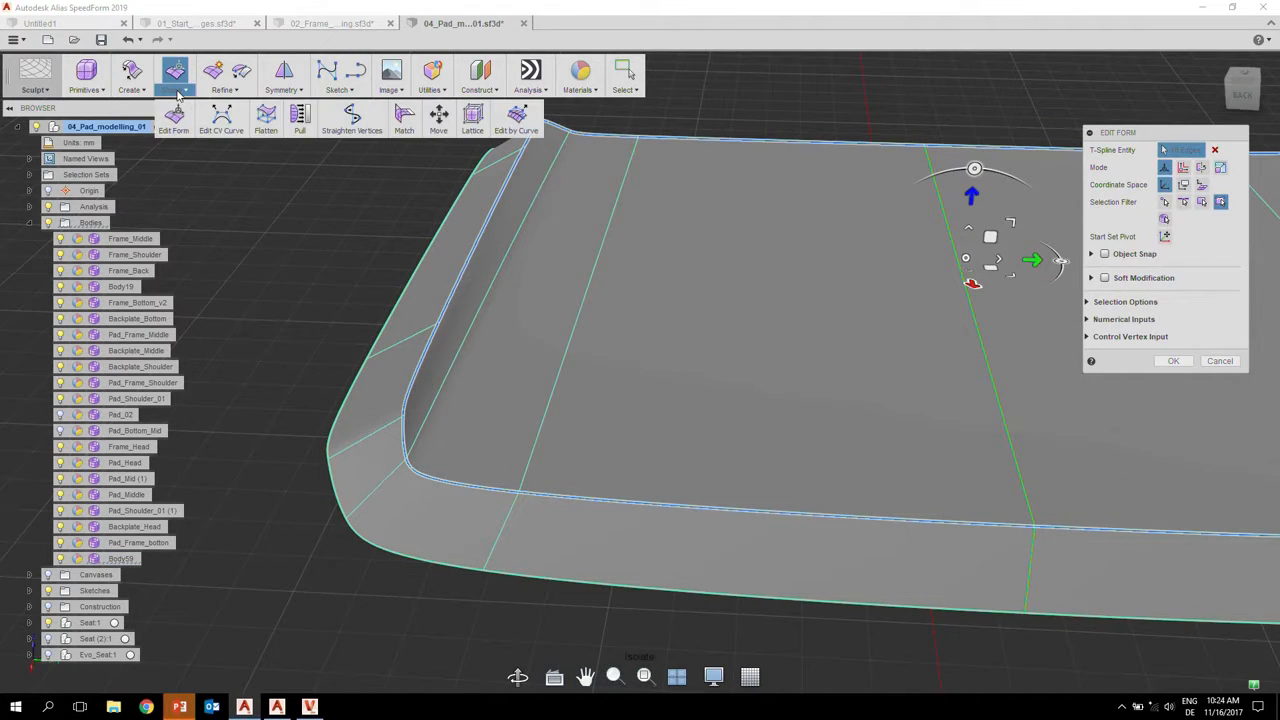
pyautogui.click(212, 92)
pyautogui.click(344, 131)
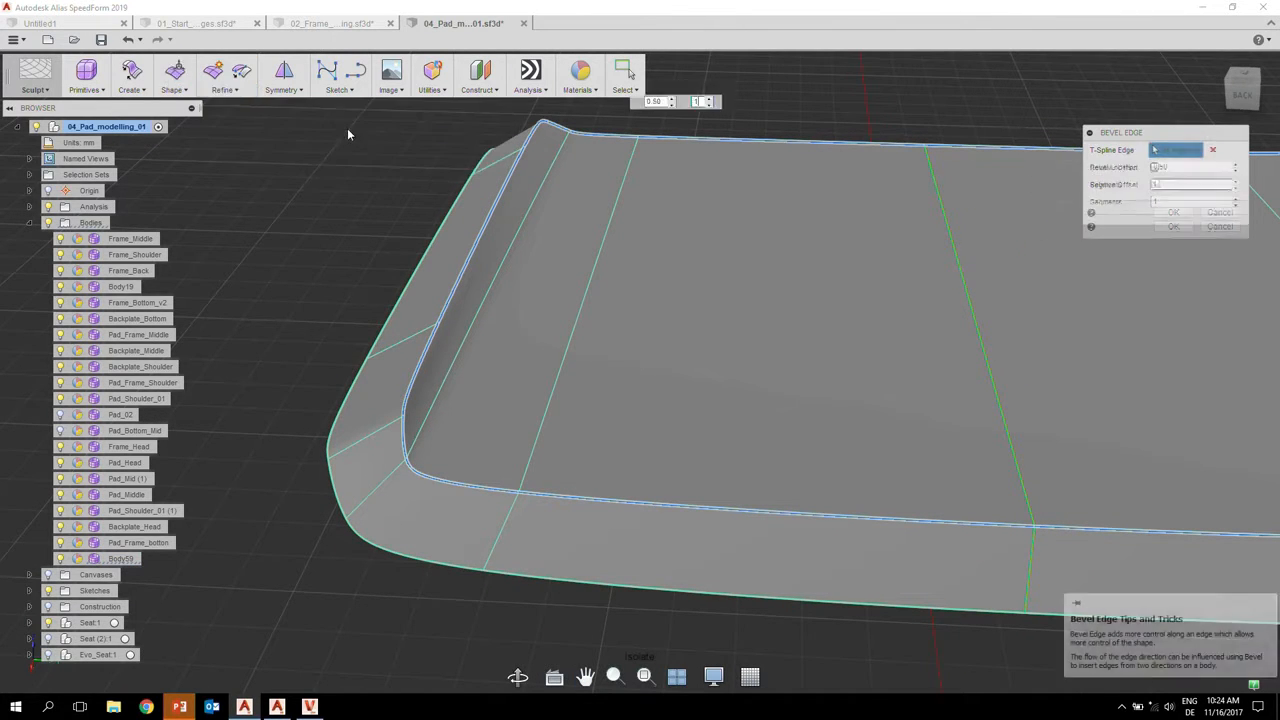
pyautogui.keyDown('shift'); pyautogui.moveTo(465, 348); pyautogui.dragTo(532, 320, button='middle'); pyautogui.keyUp('shift')
pyautogui.scroll(3, 457, 331)
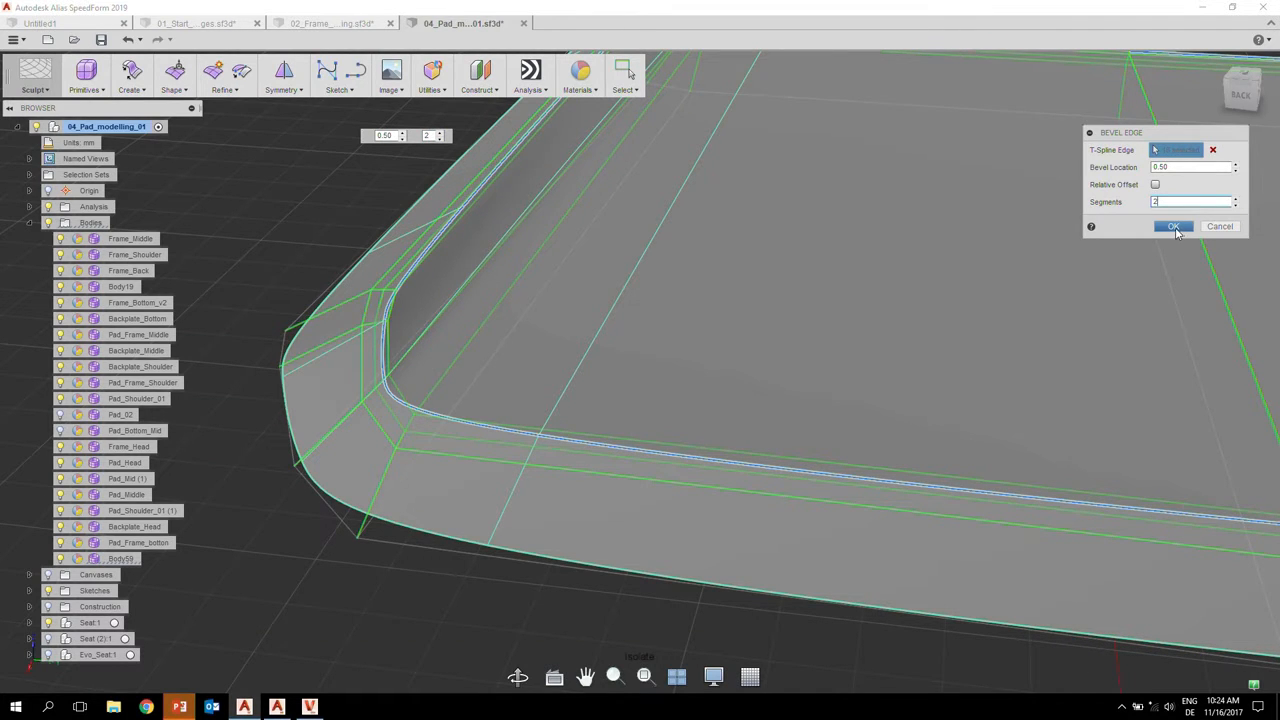
pyautogui.click(1173, 227)
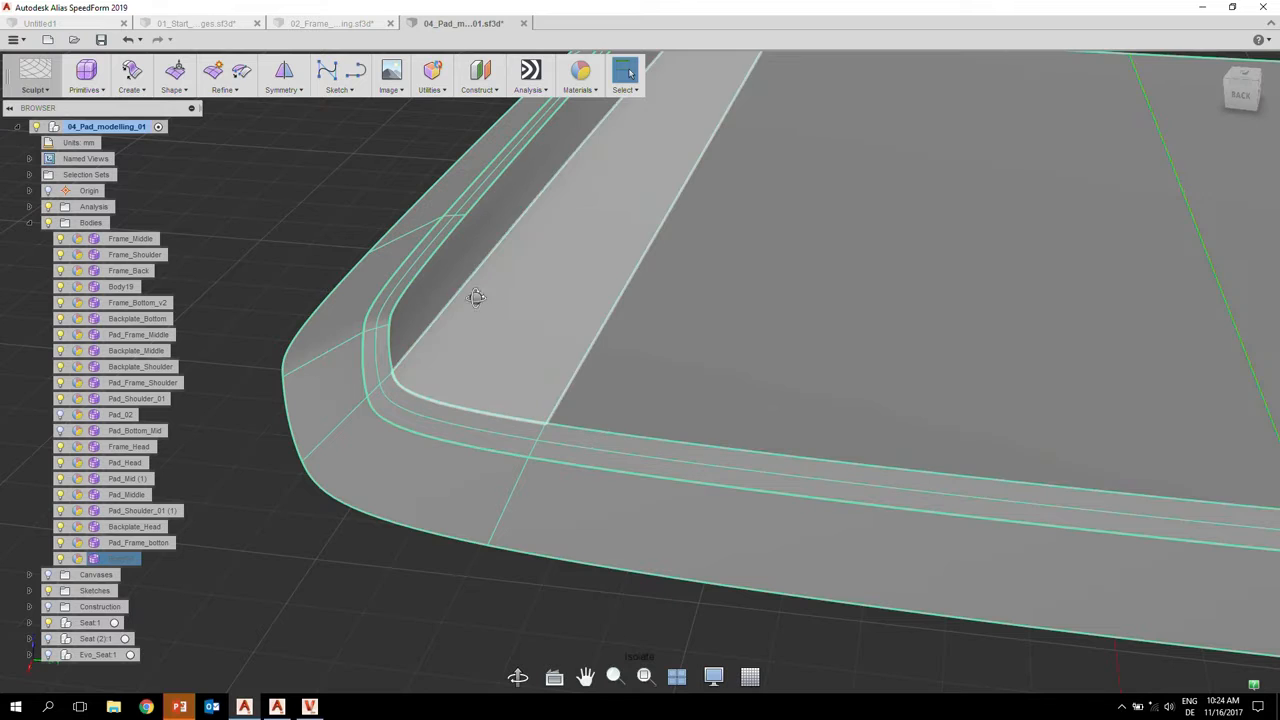
# - Uncrease the innermost edge loop of the new bevel around the pad's upper surface
pyautogui.moveTo(474, 289)
pyautogui.keyDown('shift'); pyautogui.mouseDown(button='middle')
pyautogui.moveTo(520, 325)
pyautogui.moveTo(477, 314)
pyautogui.mouseUp(button='middle'); pyautogui.keyUp('shift')
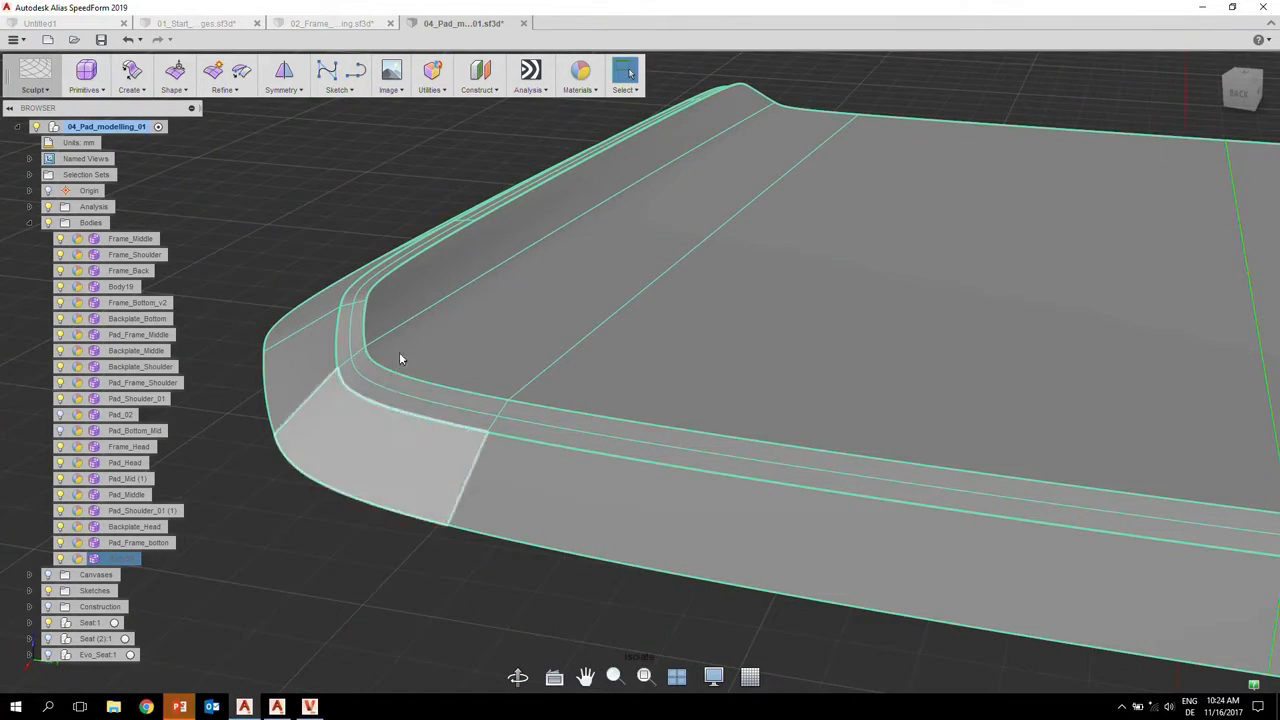
pyautogui.press('e')
pyautogui.doubleClick(400, 378)
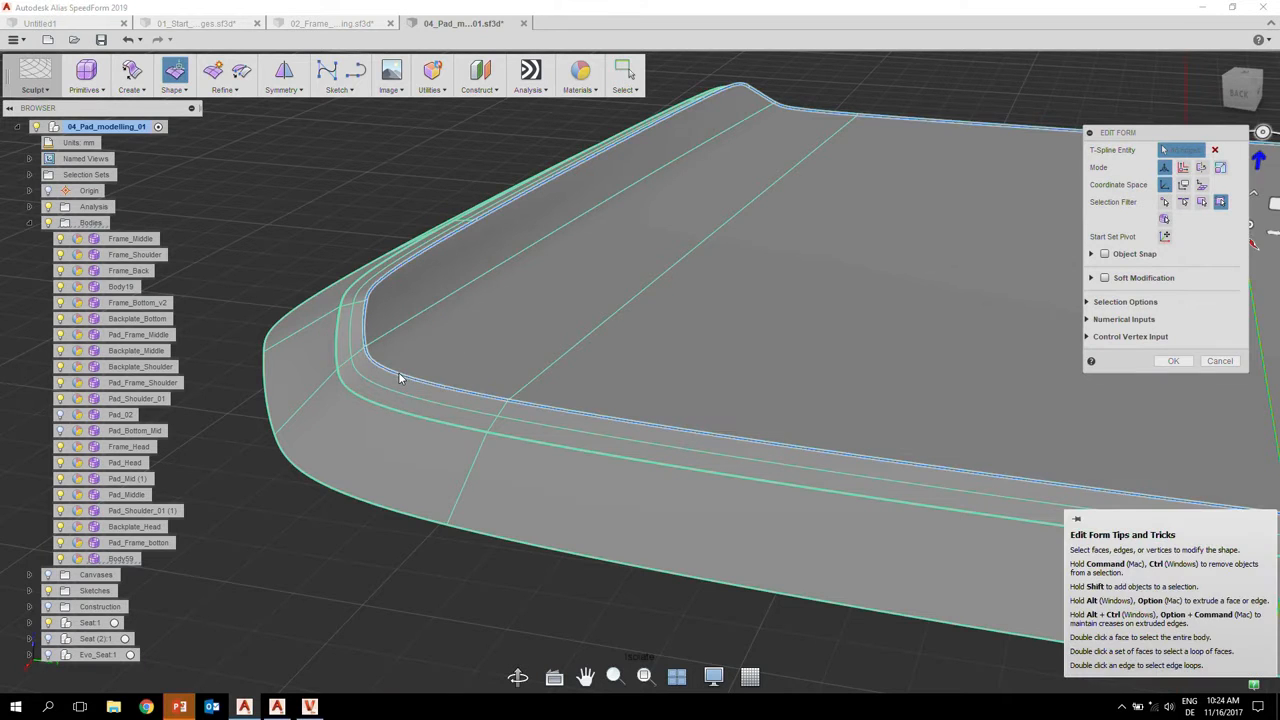
pyautogui.rightClick(398, 377)
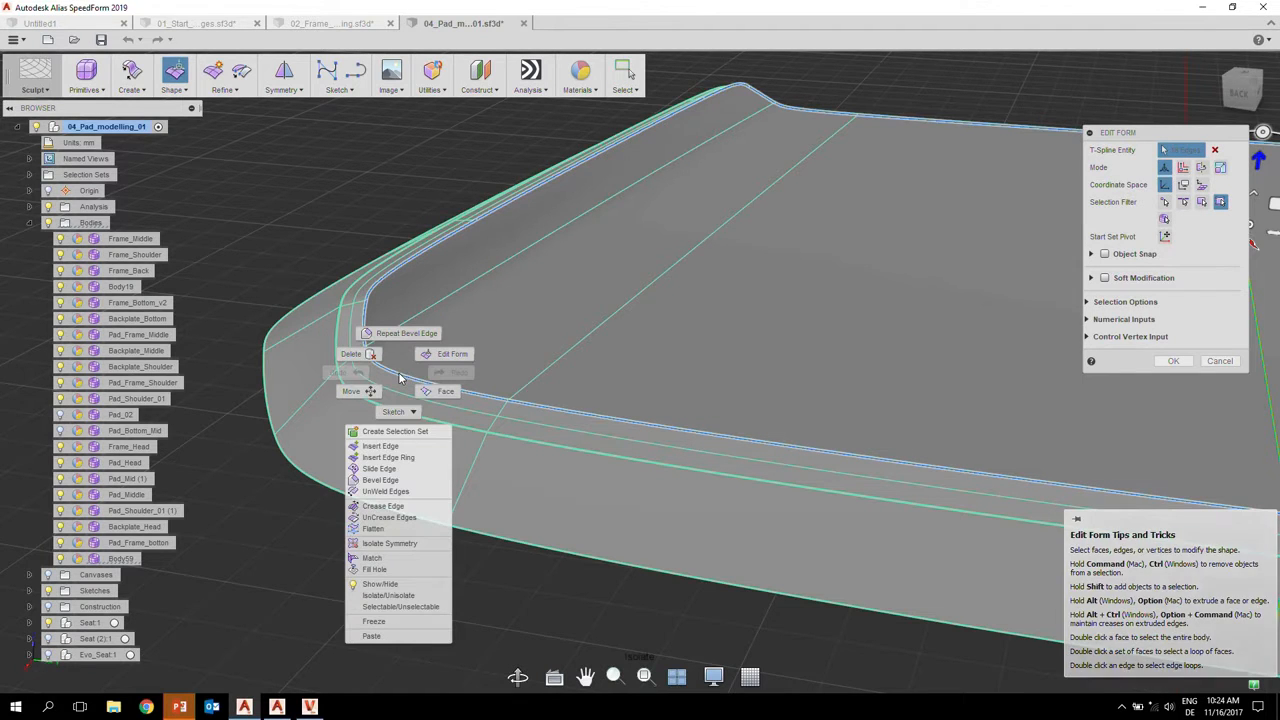
pyautogui.click(405, 517)
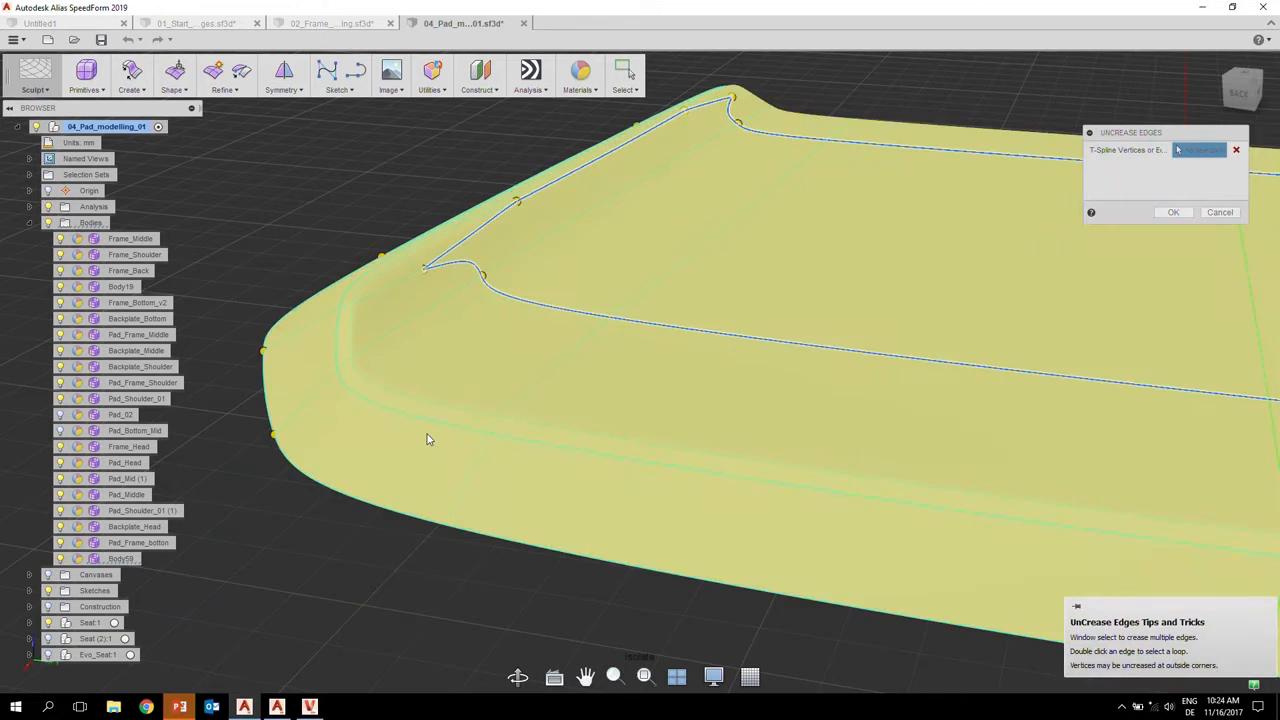
pyautogui.click(1173, 212)
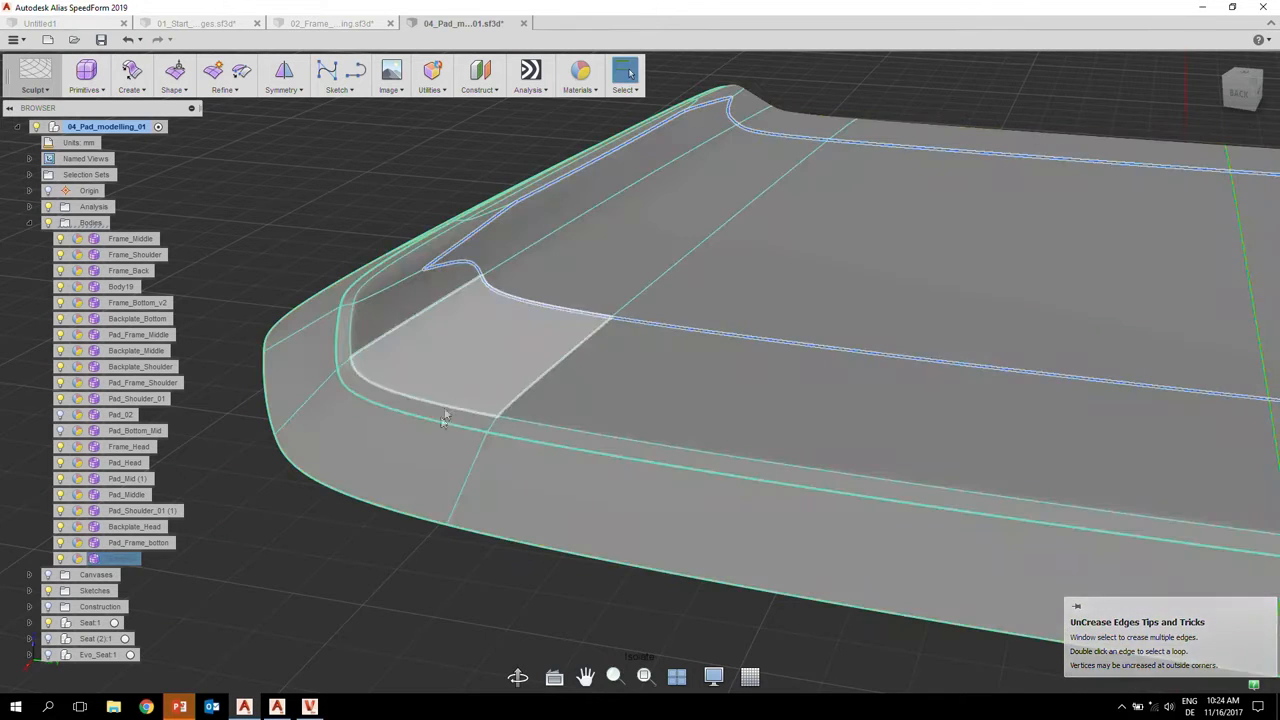
# - Uncrease the outermost edge loop of the bevel around the pad's rim
pyautogui.click(437, 424)
pyautogui.doubleClick(437, 424)
pyautogui.rightClick(437, 423)
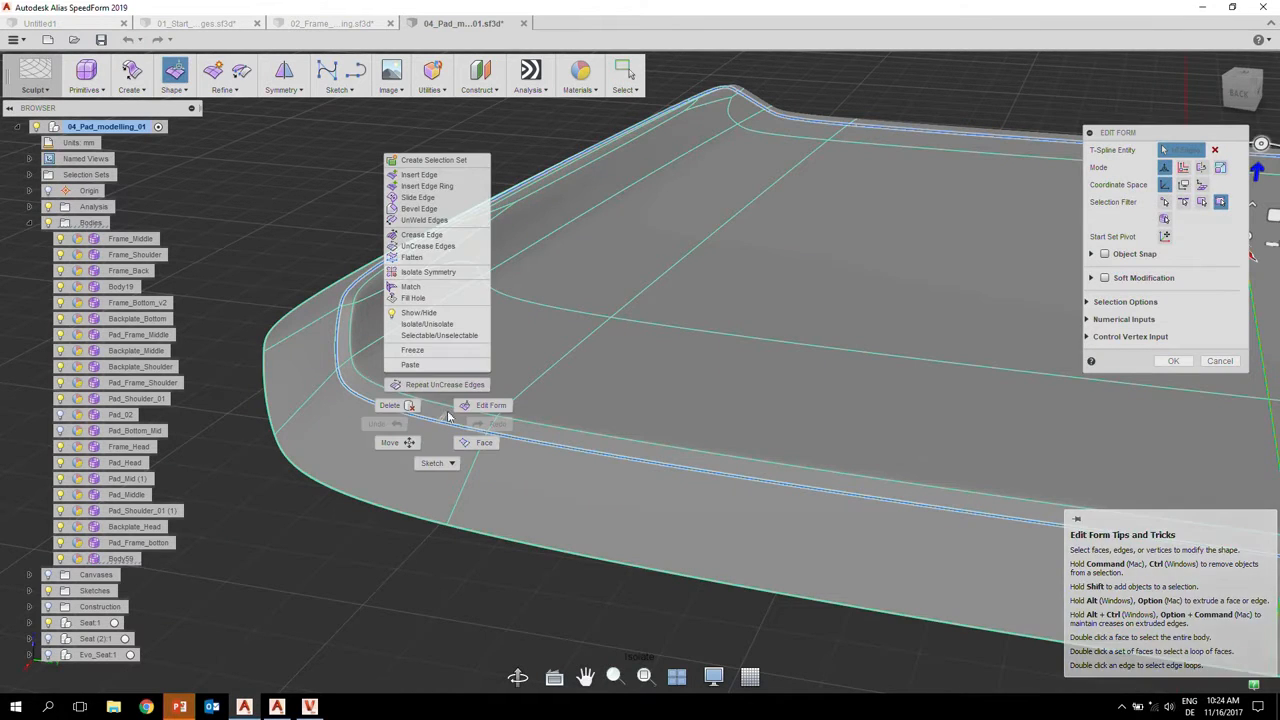
pyautogui.click(449, 247)
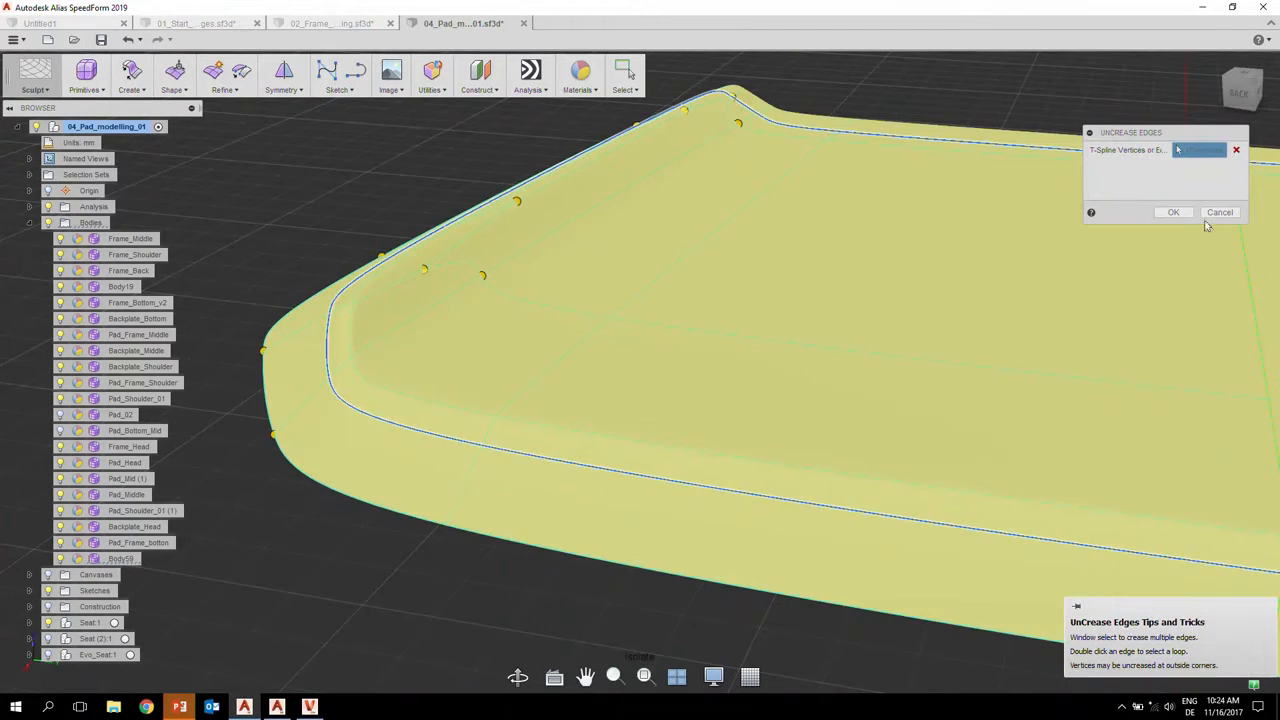
pyautogui.click(1183, 216)
# - Select the middle of the three bevel edge loops around the pad's rim for form editing
pyautogui.moveTo(702, 283)
pyautogui.keyDown('shift'); pyautogui.mouseDown(button='middle')
pyautogui.moveTo(702, 302)
pyautogui.moveTo(714, 287)
pyautogui.mouseUp(button='middle'); pyautogui.keyUp('shift')
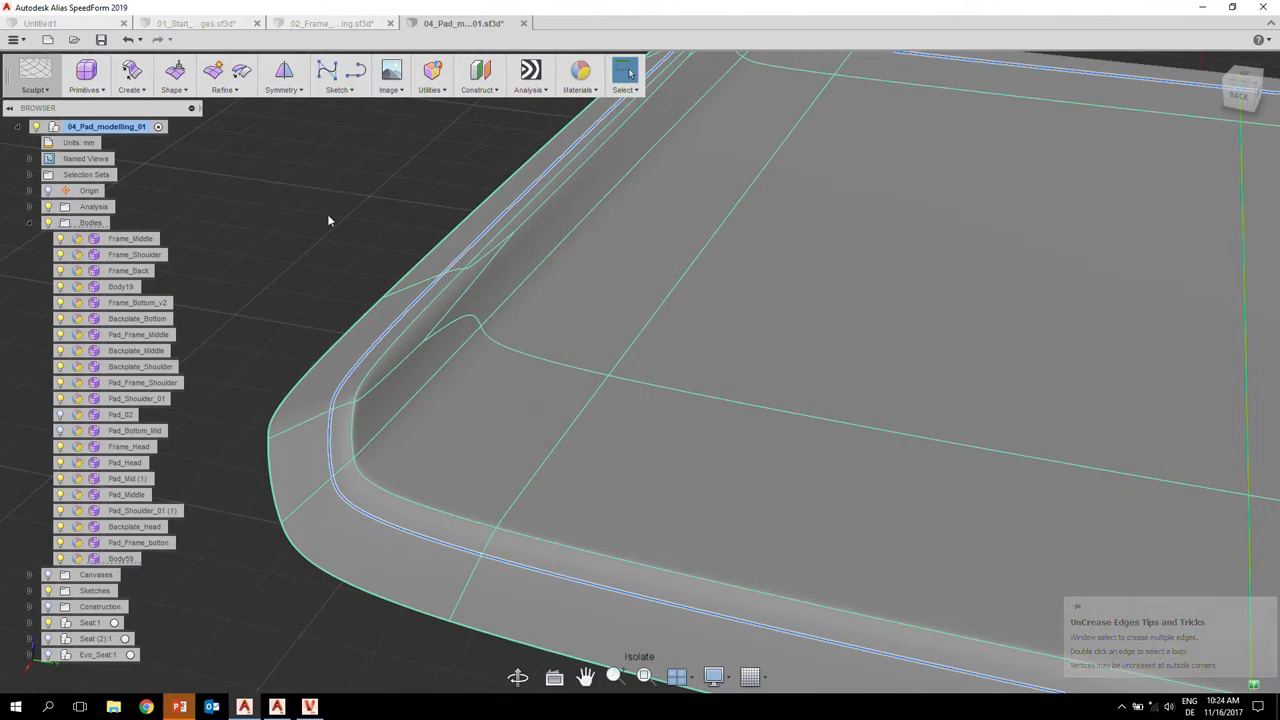
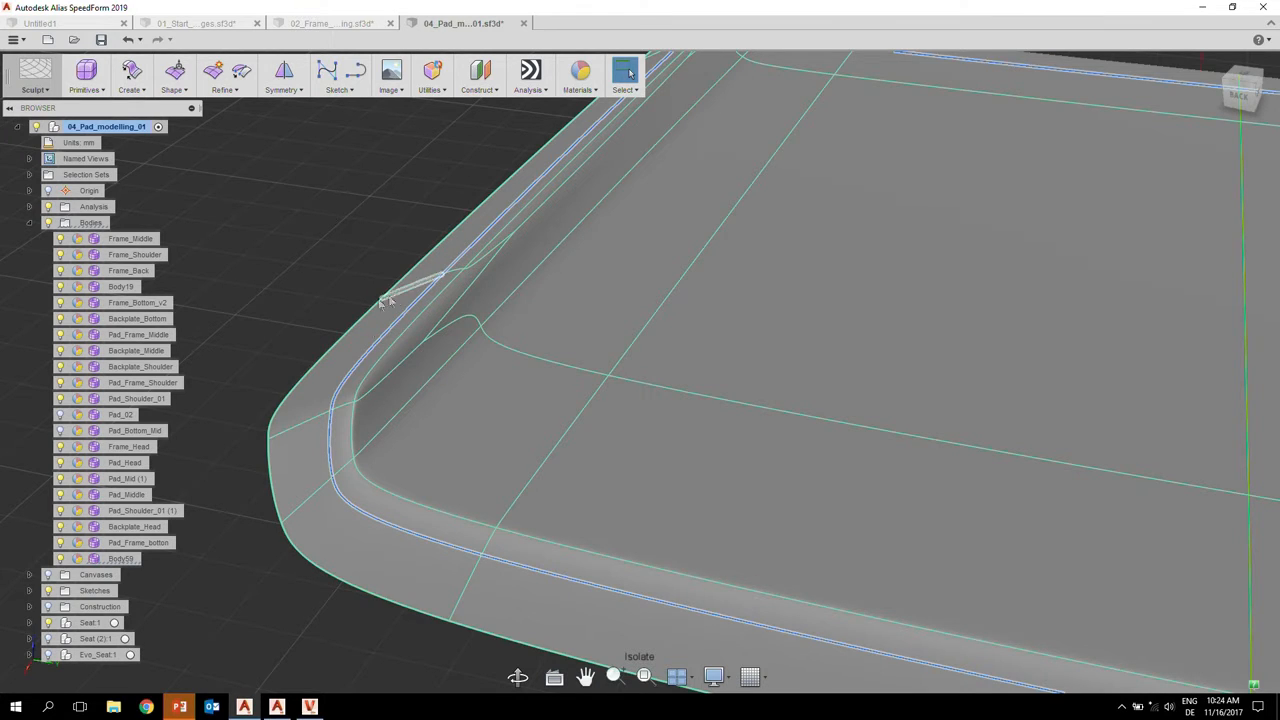
pyautogui.click(355, 425)
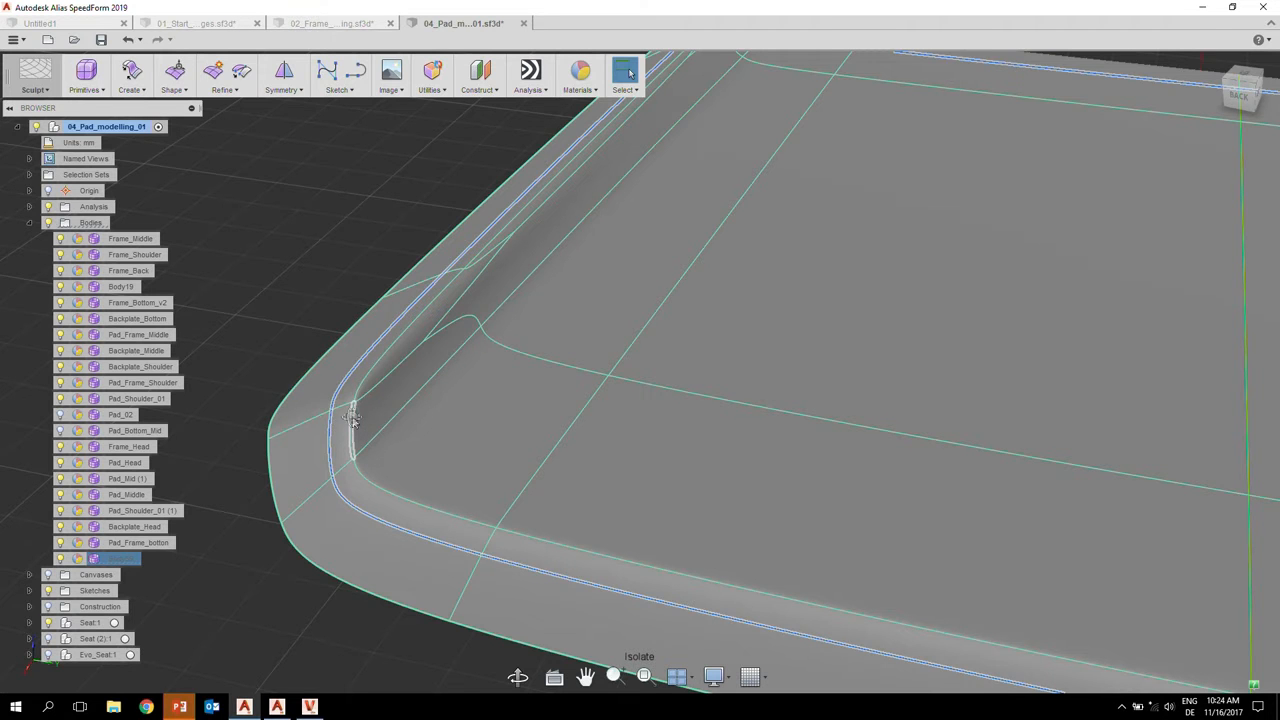
pyautogui.keyDown('shift'); pyautogui.moveTo(409, 436); pyautogui.dragTo(424, 414, button='middle'); pyautogui.keyUp('shift')
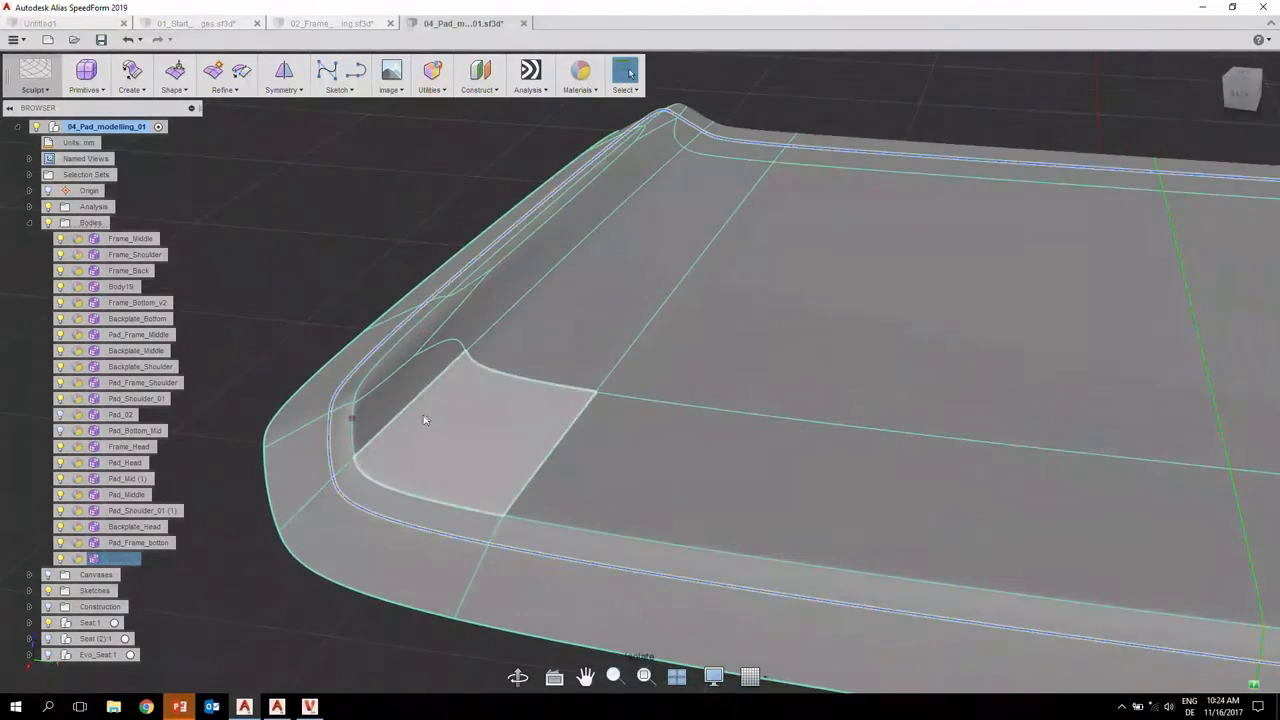
pyautogui.doubleClick(397, 490)
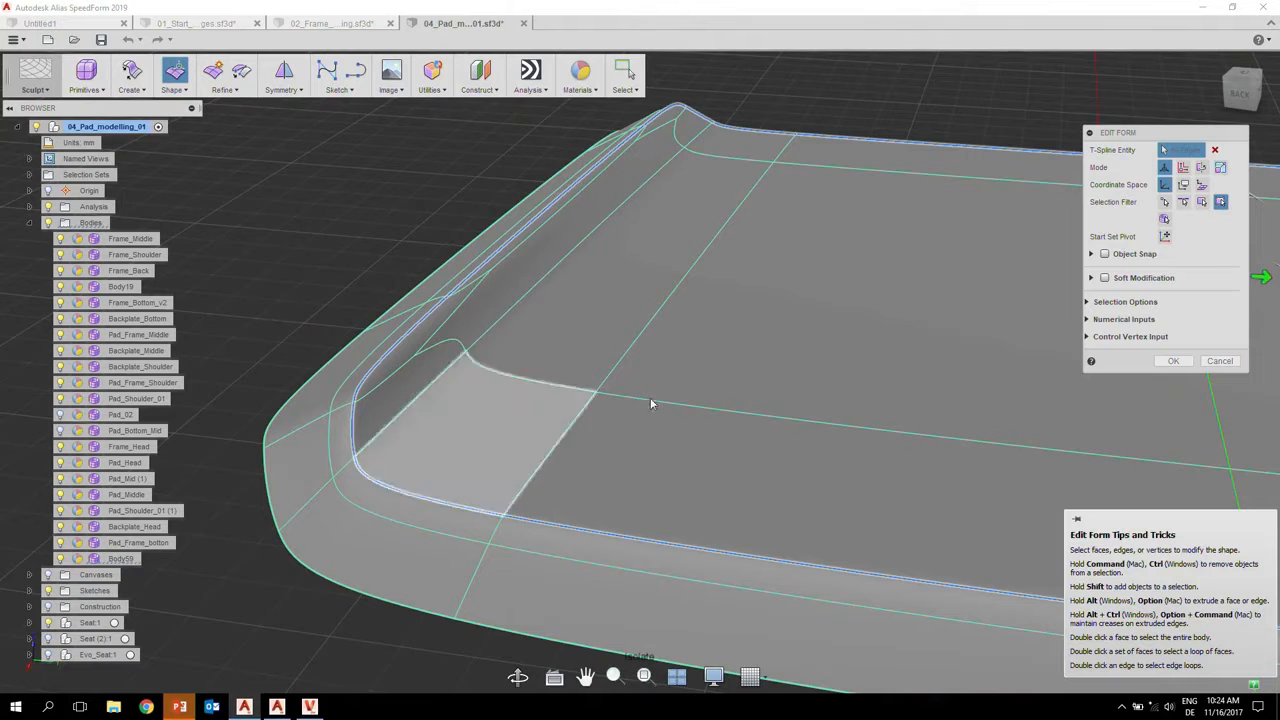
pyautogui.scroll(-1, 643, 345)
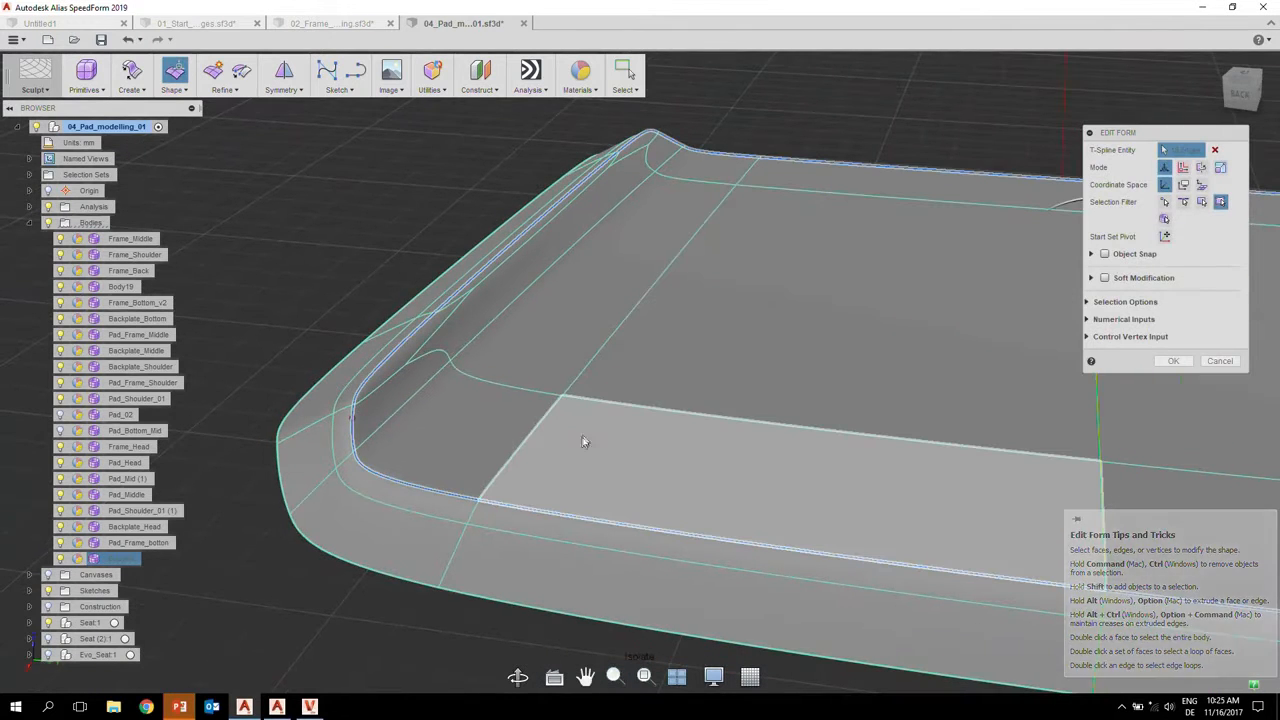
pyautogui.scroll(3, 600, 380)
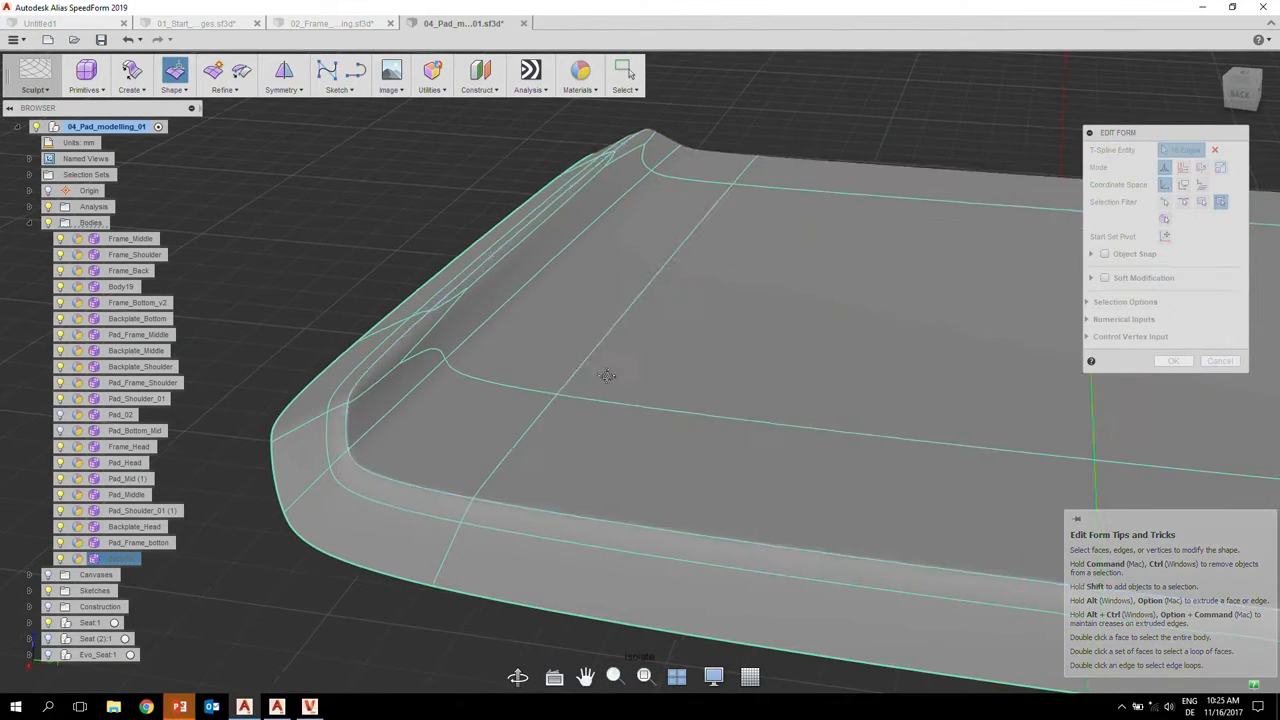
pyautogui.scroll(-2, 688, 323)
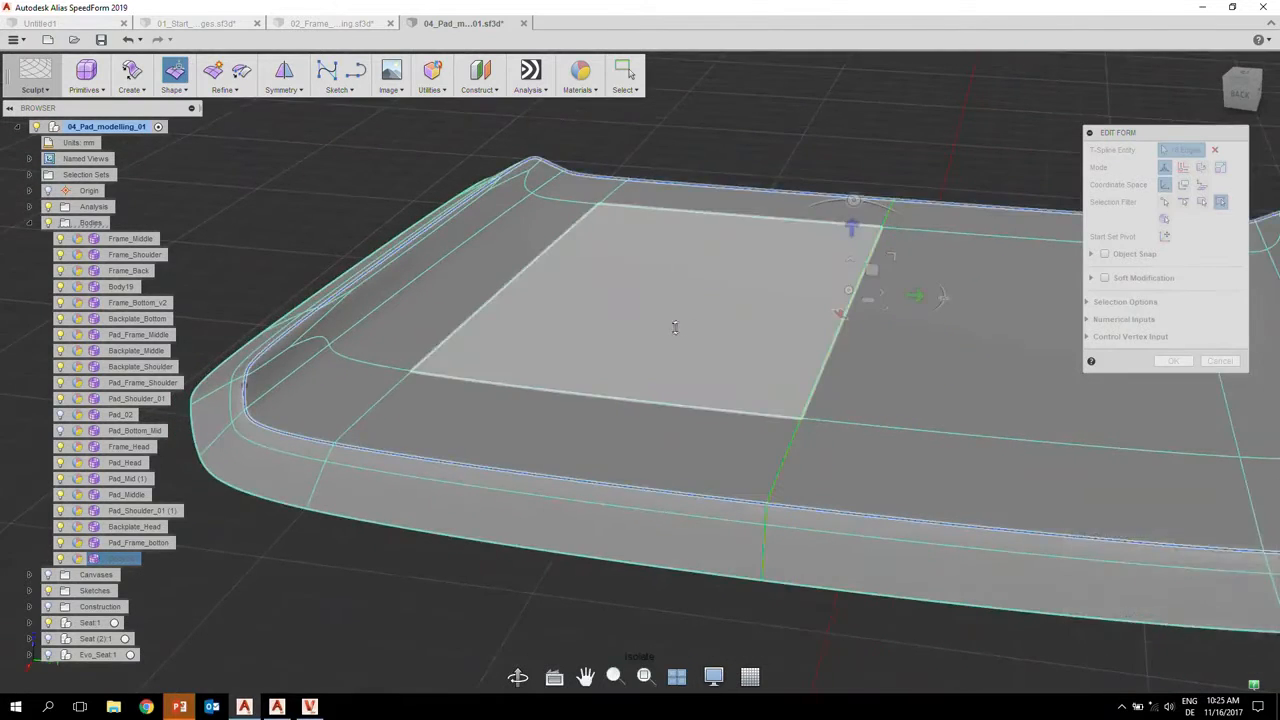
pyautogui.scroll(-2, 673, 329)
pyautogui.scroll(-1, 668, 337)
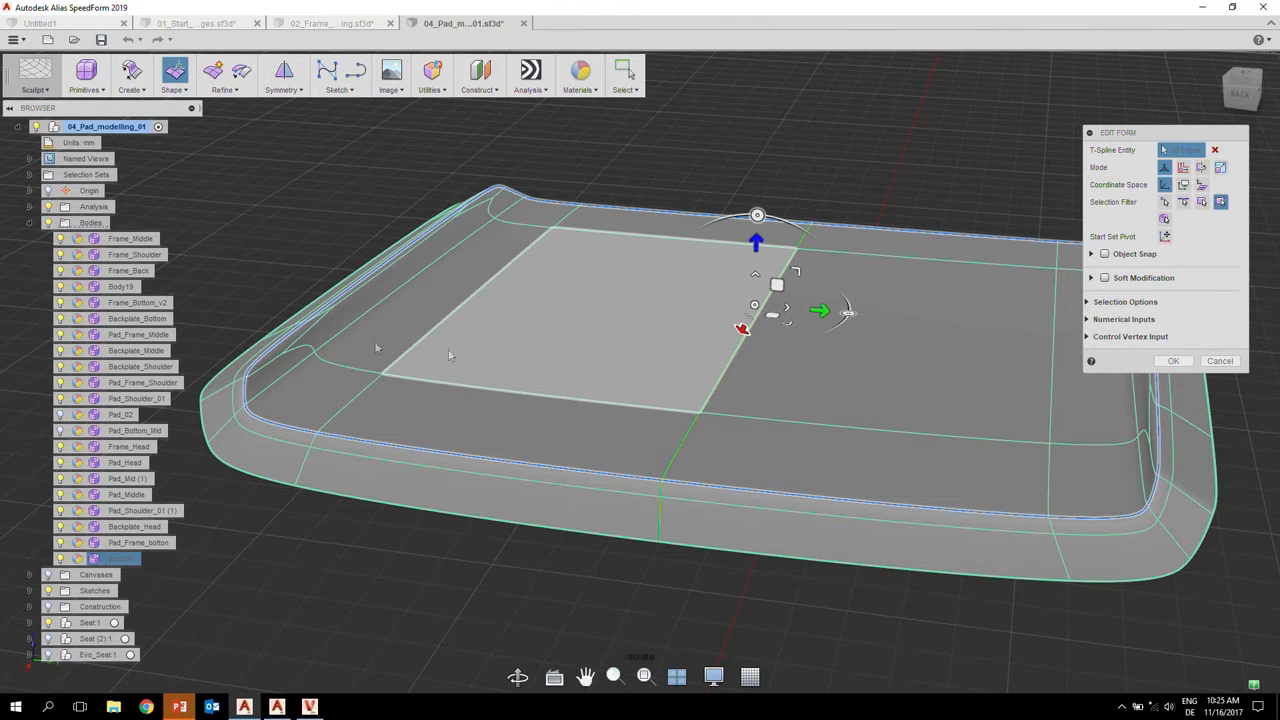
# - Examine the pad's inner rim corner and the long face beside the rim in smooth and box display
pyautogui.scroll(4, 319, 414)
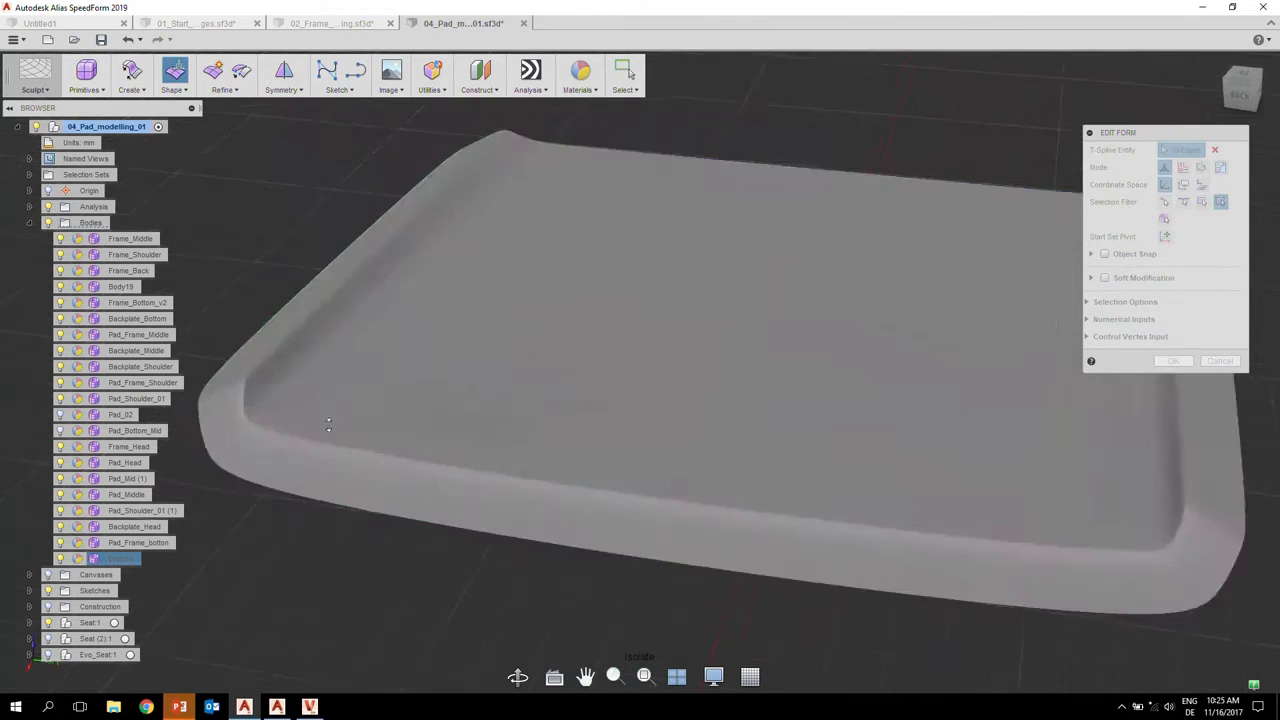
pyautogui.scroll(-2, 498, 405)
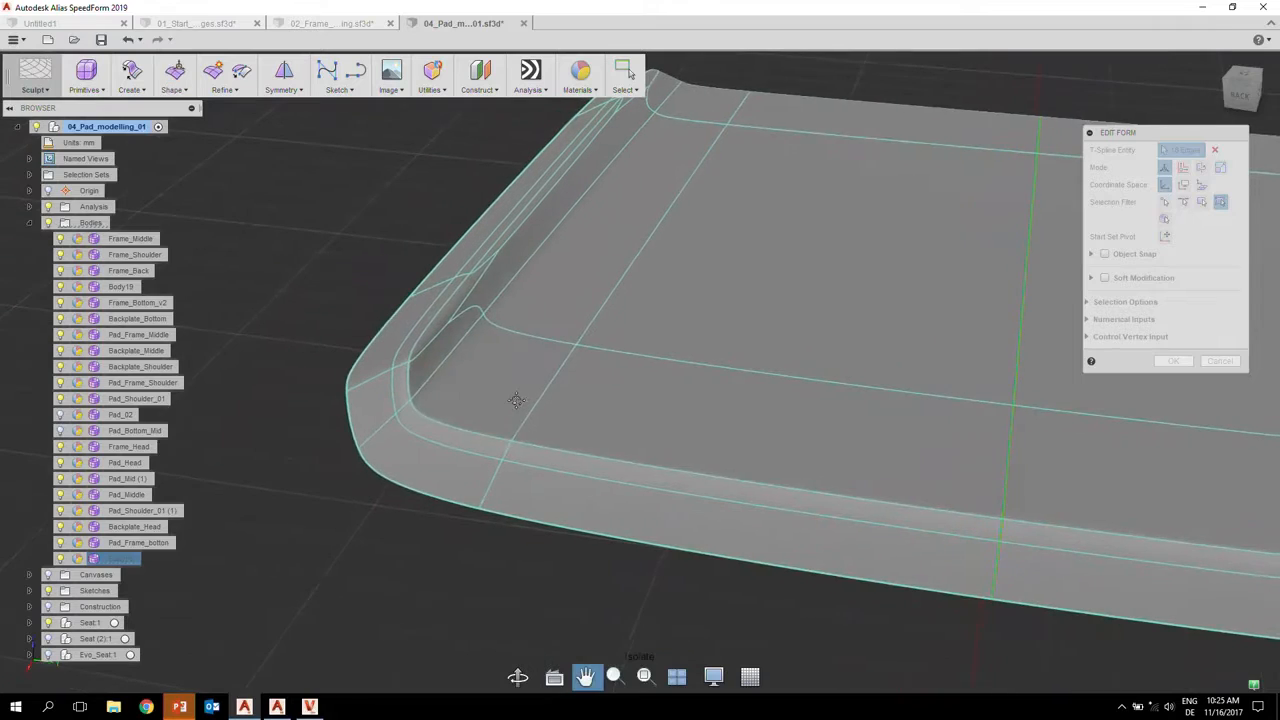
pyautogui.scroll(4, 498, 405)
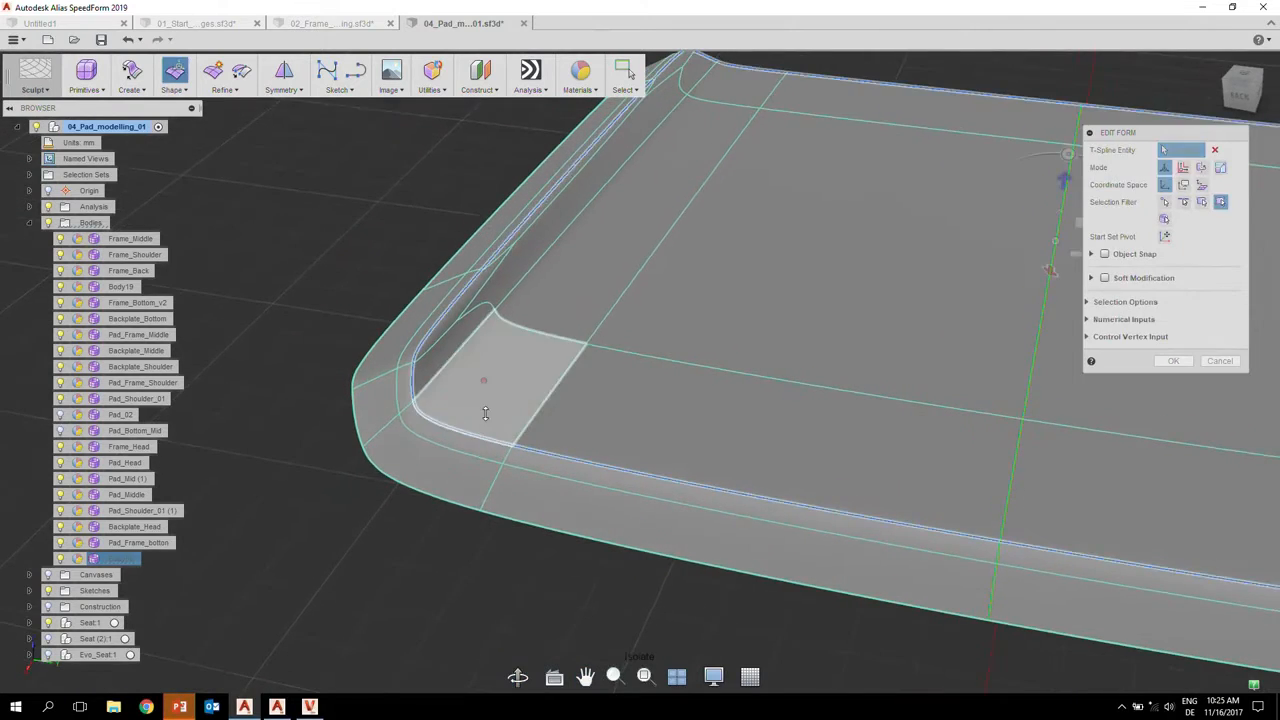
pyautogui.keyDown('shift'); pyautogui.moveTo(531, 392); pyautogui.dragTo(552, 497, button='middle'); pyautogui.keyUp('shift')
pyautogui.keyDown('shift'); pyautogui.moveTo(677, 447); pyautogui.dragTo(594, 371, button='middle'); pyautogui.keyUp('shift')
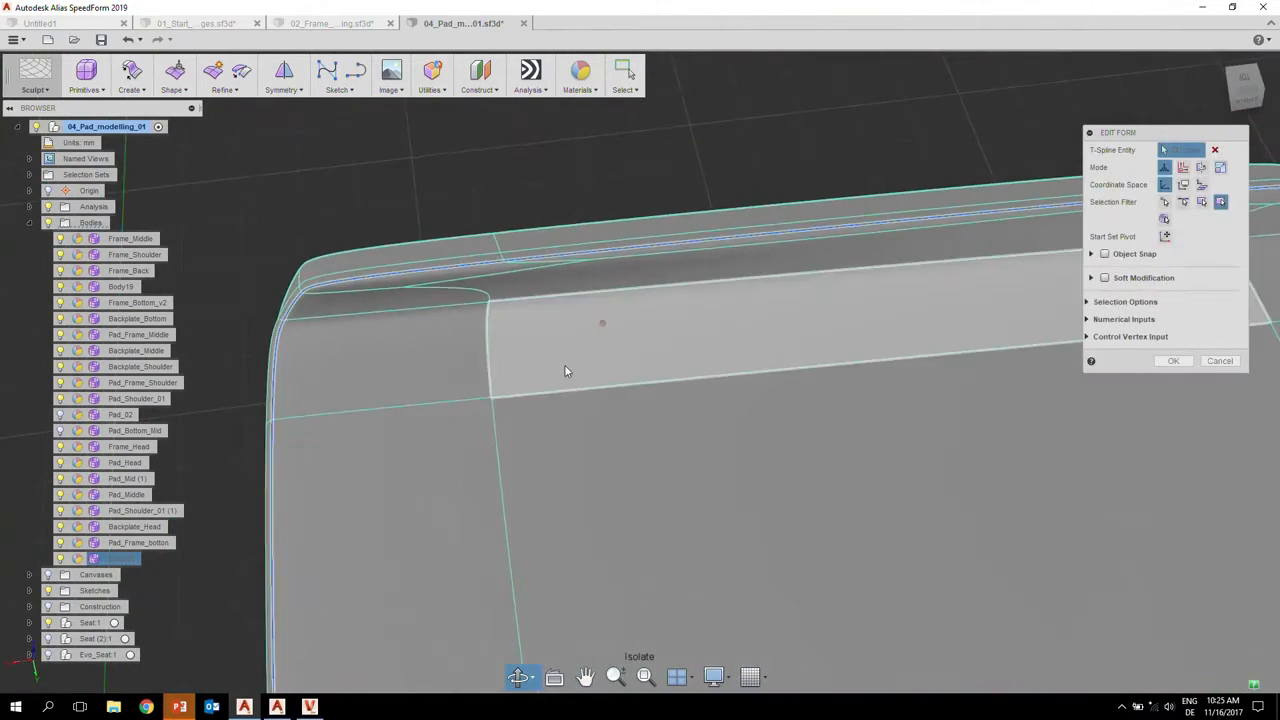
pyautogui.hotkey('alt', '1')
pyautogui.keyDown('shift'); pyautogui.moveTo(475, 427); pyautogui.dragTo(588, 360, button='middle'); pyautogui.keyUp('shift')
pyautogui.click(494, 288)
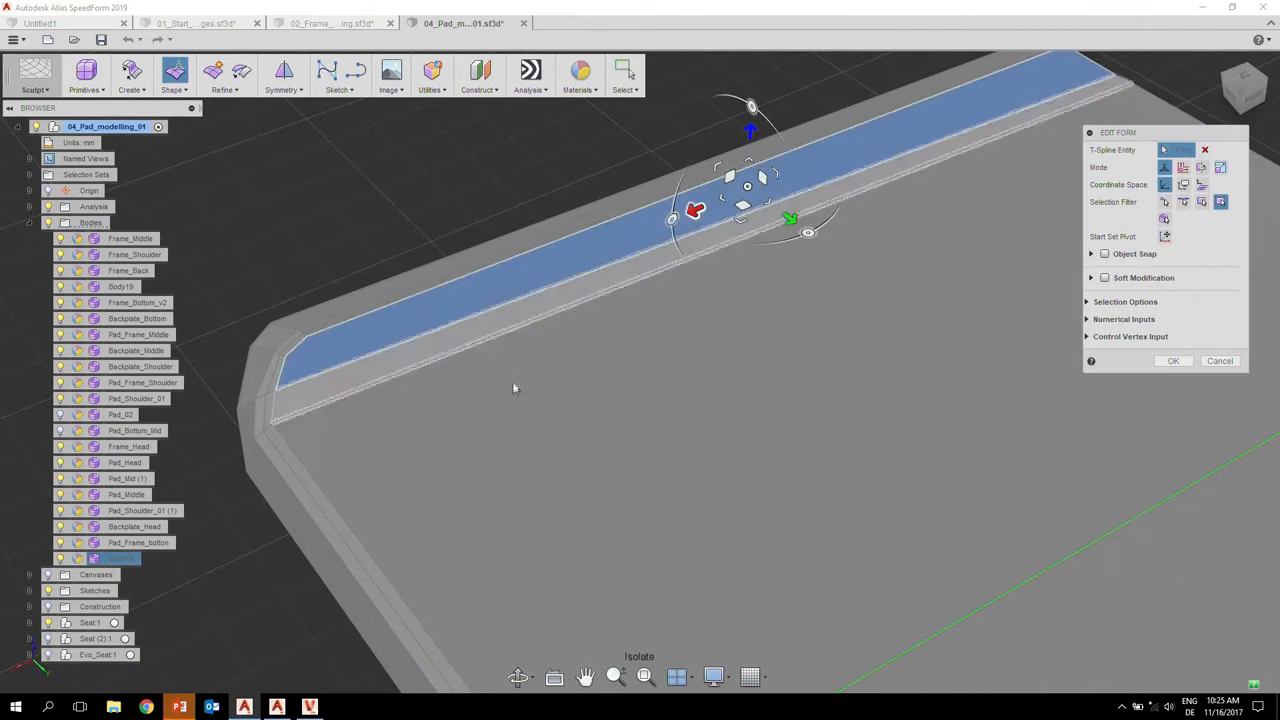
pyautogui.hotkey('alt', '3')
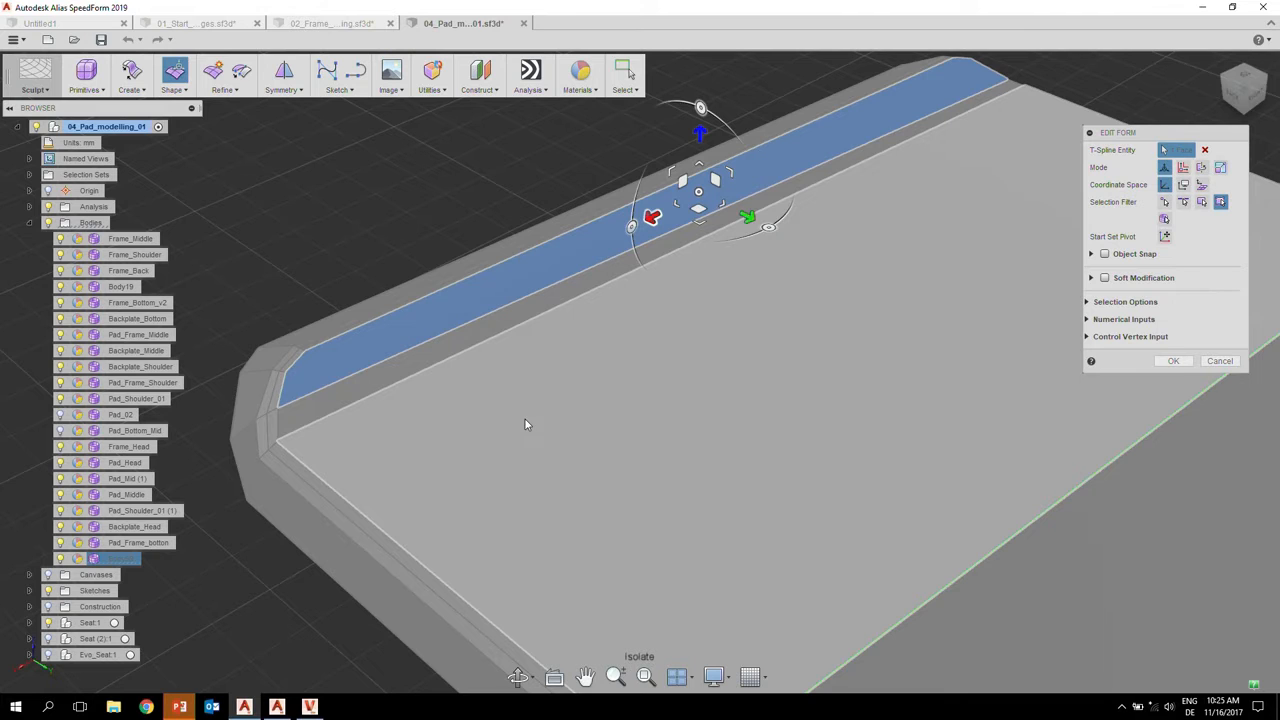
pyautogui.keyDown('shift'); pyautogui.moveTo(545, 435); pyautogui.dragTo(408, 465, button='middle'); pyautogui.keyUp('shift')
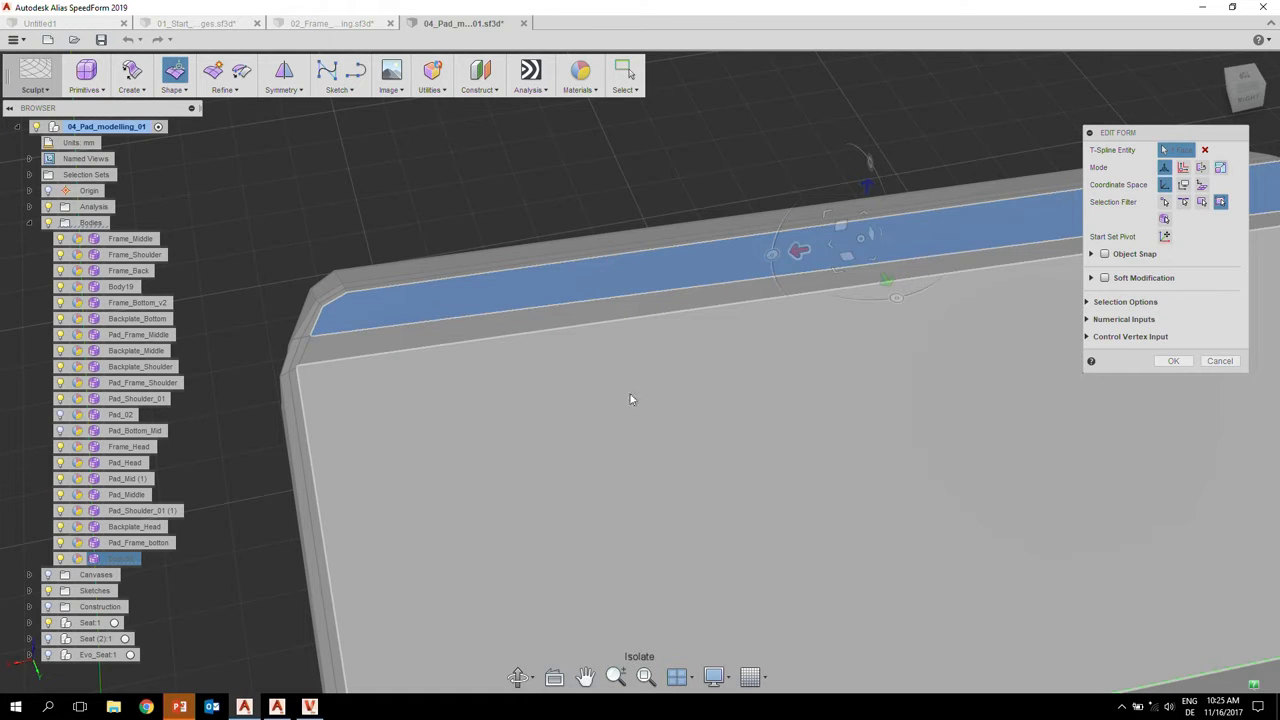
pyautogui.scroll(-3, 614, 397)
pyautogui.moveTo(622, 425)
pyautogui.mouseDown(button='middle')
pyautogui.moveTo(559, 374)
pyautogui.moveTo(613, 426)
pyautogui.mouseUp(button='middle')
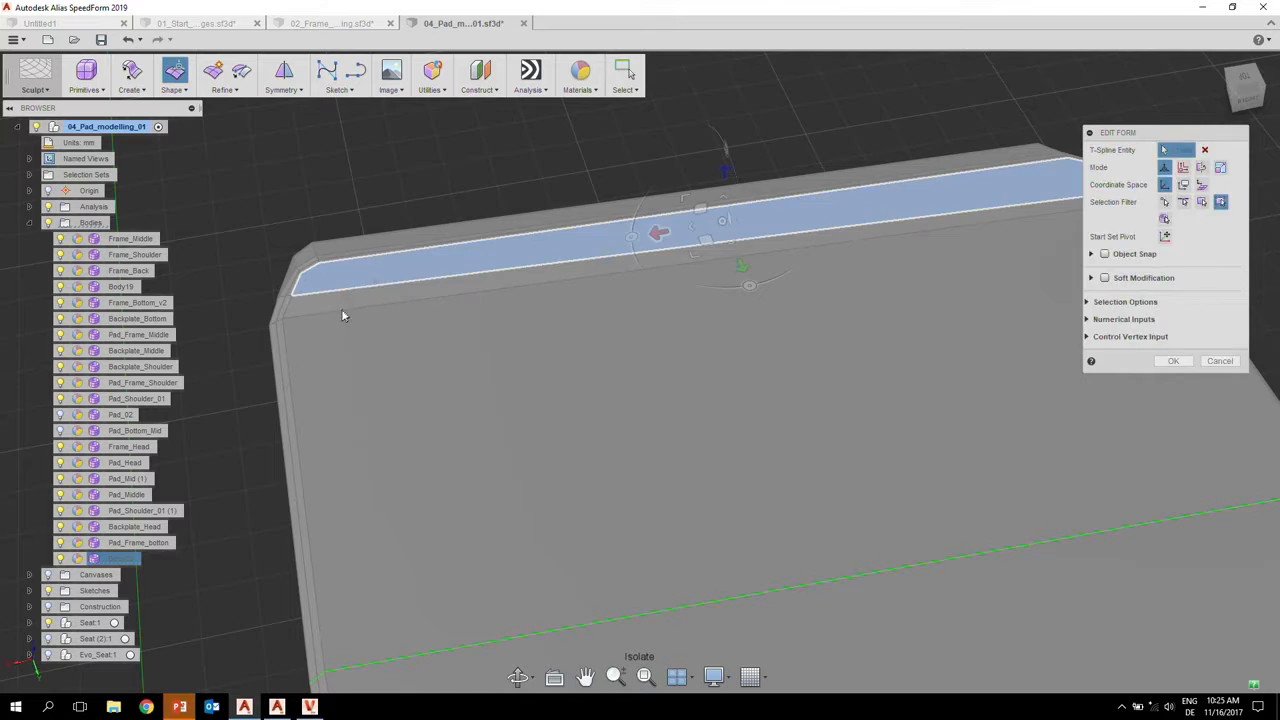
pyautogui.keyDown('shift'); pyautogui.moveTo(400, 306); pyautogui.dragTo(570, 365, button='middle'); pyautogui.keyUp('shift')
pyautogui.scroll(4, 458, 292)
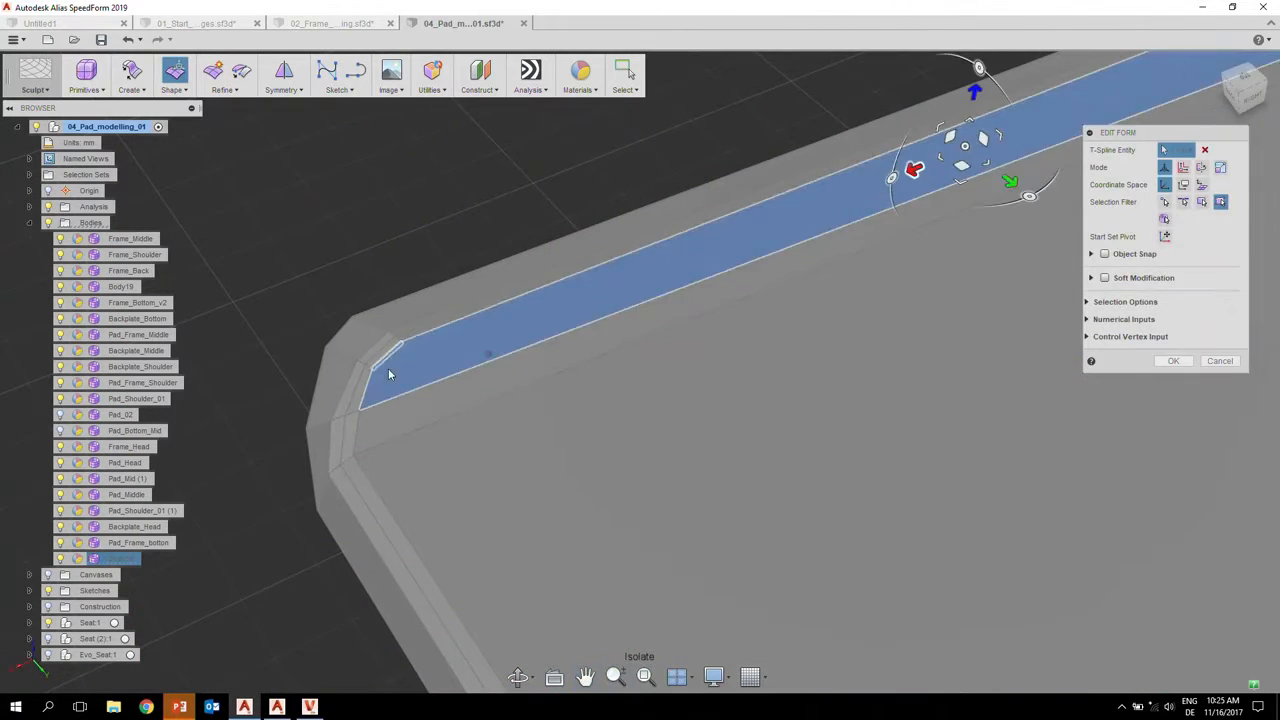
pyautogui.moveTo(451, 391); pyautogui.dragTo(443, 342, button='middle')
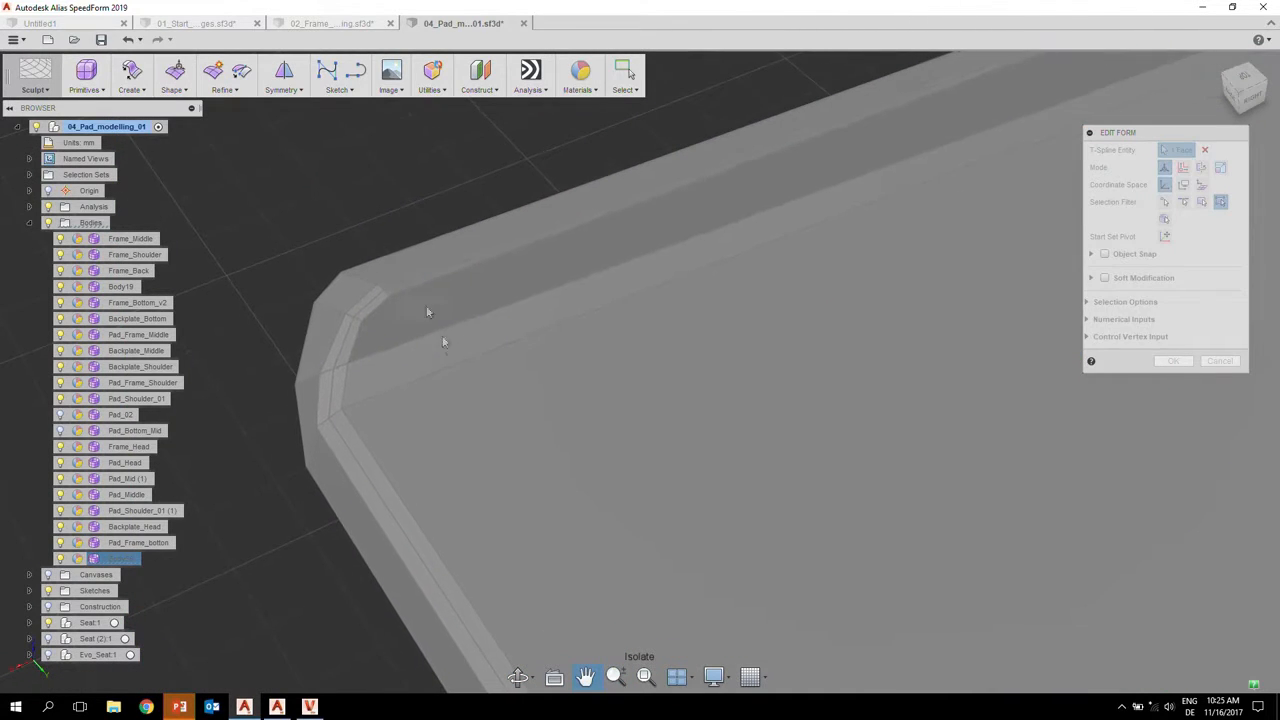
# - Insert points in Simple mode to cut a new edge near the rim corner, across the two inner strips to the symmetry line
pyautogui.click(237, 91)
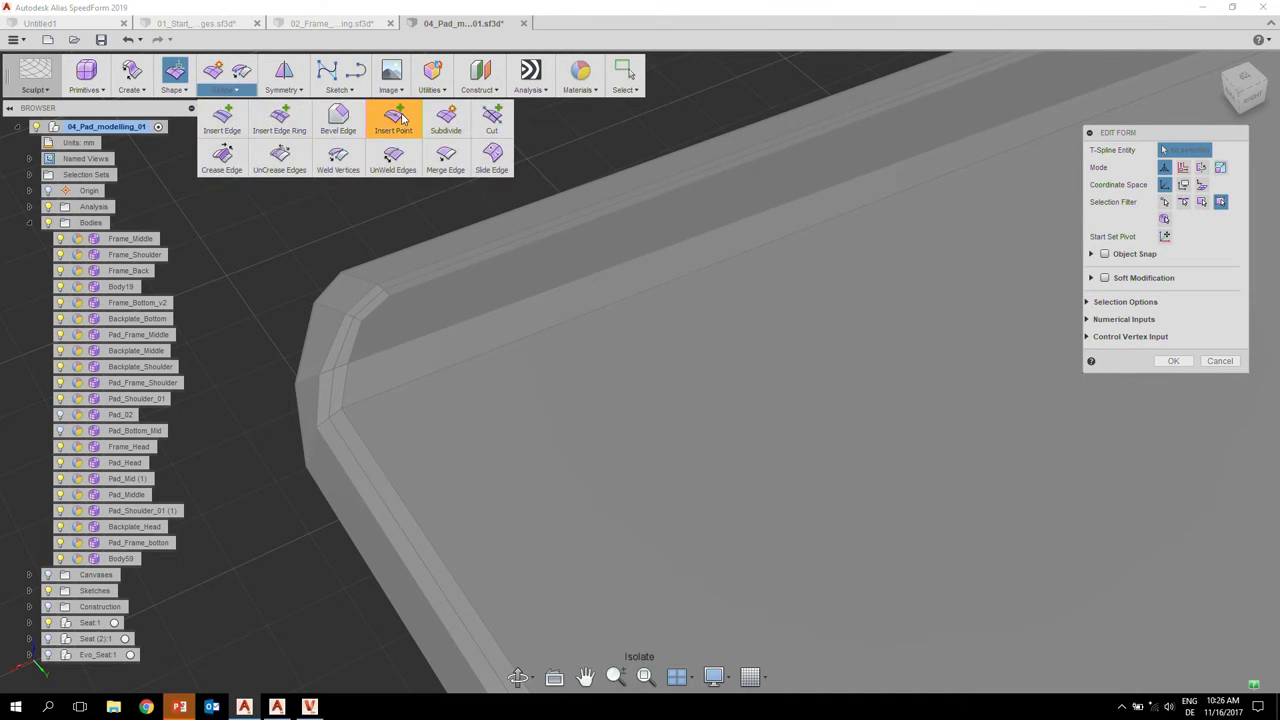
pyautogui.click(393, 118)
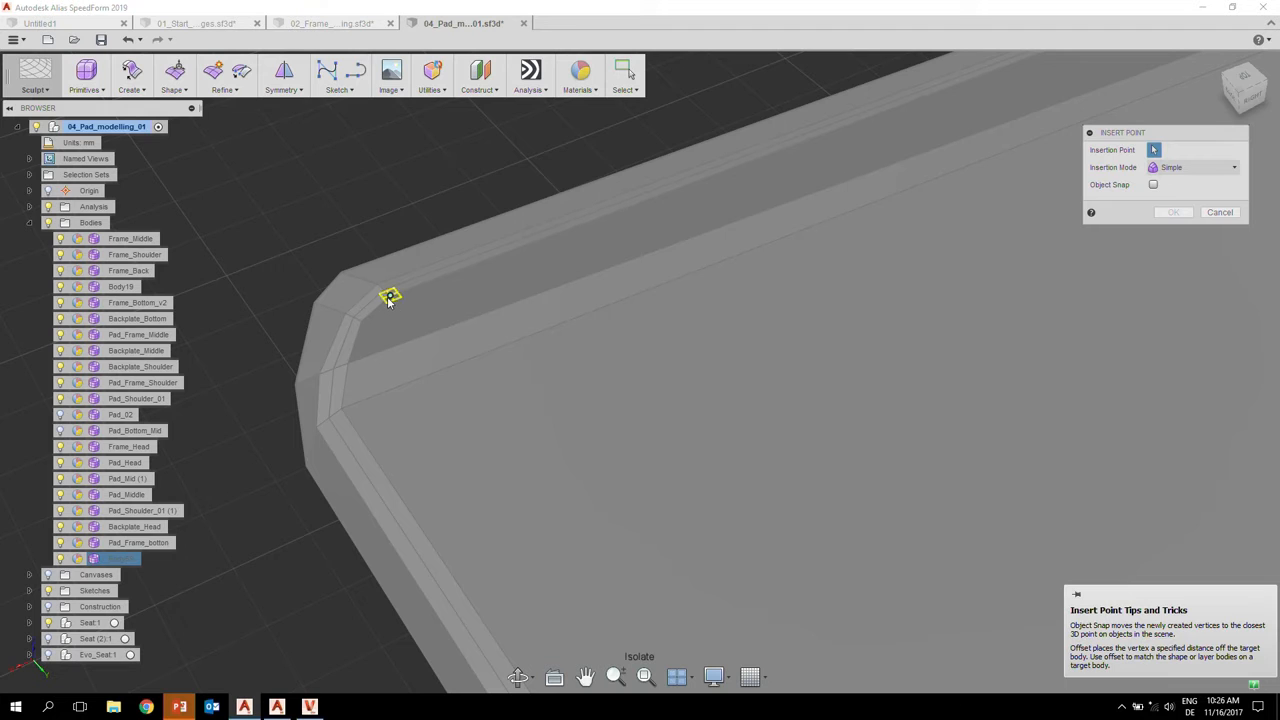
pyautogui.click(407, 341)
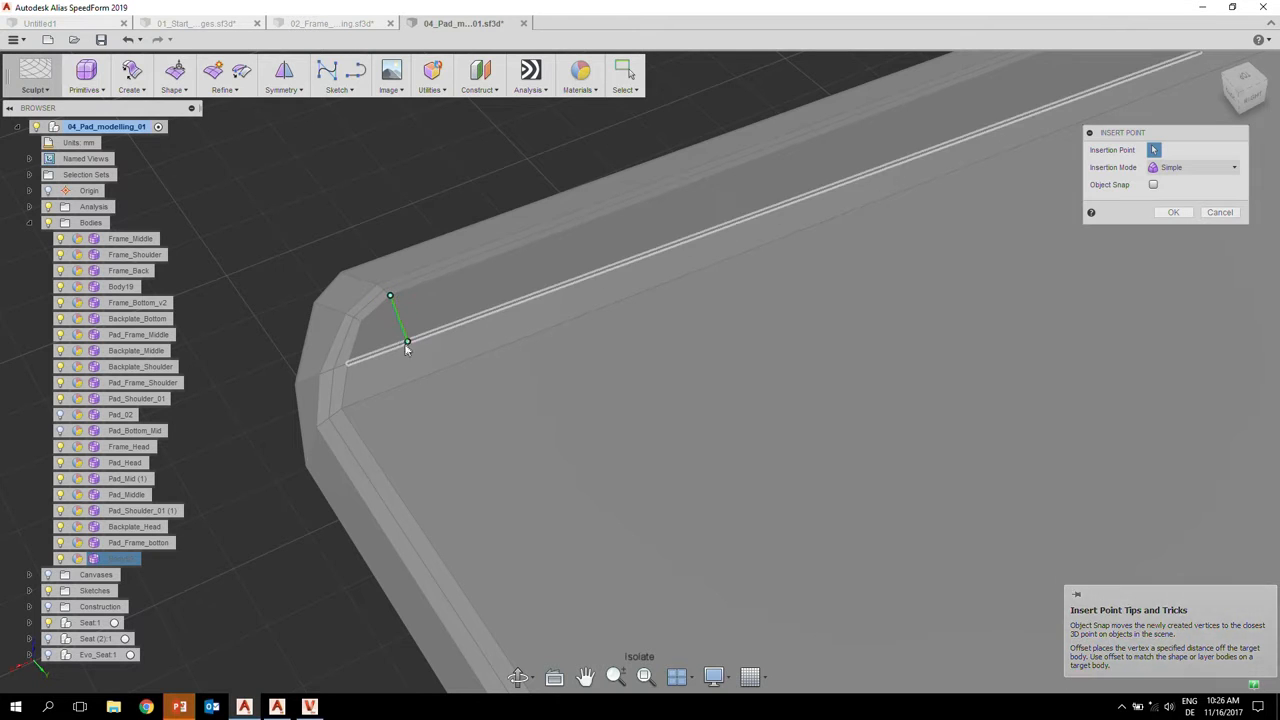
pyautogui.click(428, 377)
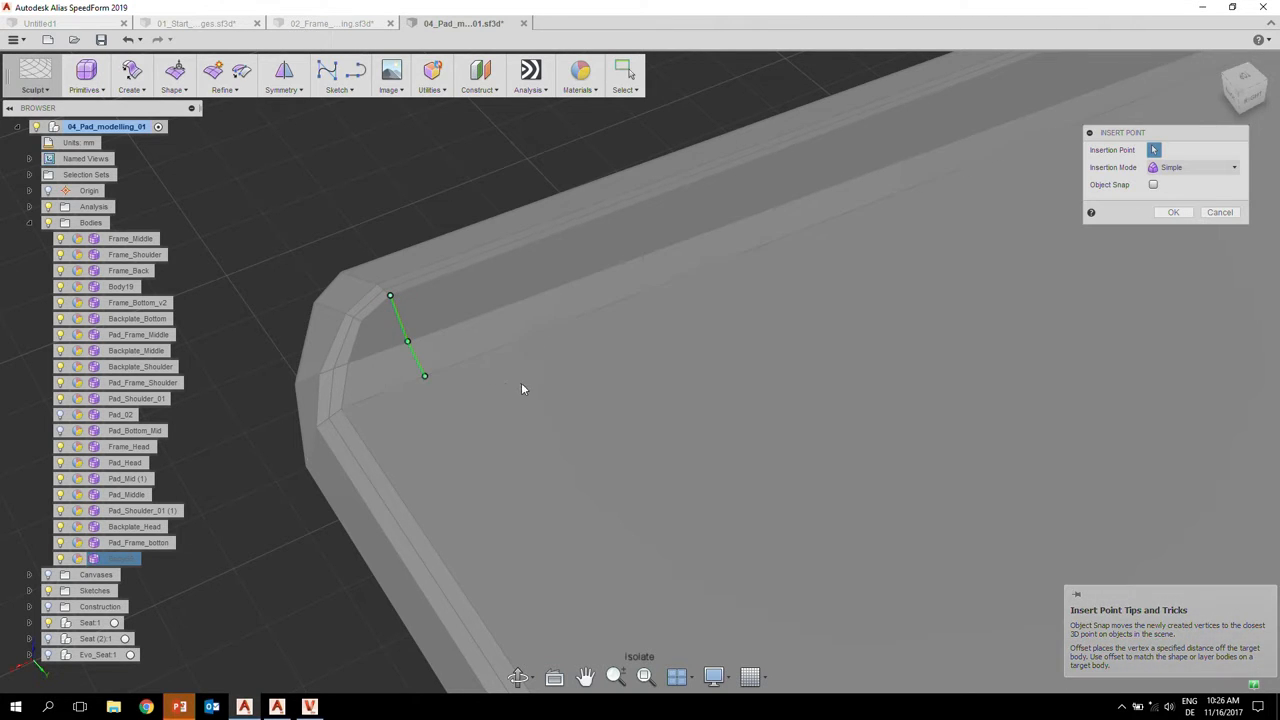
pyautogui.keyDown('alt'); pyautogui.keyDown('shift'); pyautogui.moveTo(509, 386); pyautogui.dragTo(508, 417, button='right'); pyautogui.keyUp('shift'); pyautogui.keyUp('alt')
pyautogui.keyDown('alt'); pyautogui.keyDown('shift'); pyautogui.moveTo(508, 417); pyautogui.dragTo(479, 365, button='middle'); pyautogui.keyUp('shift'); pyautogui.keyUp('alt')
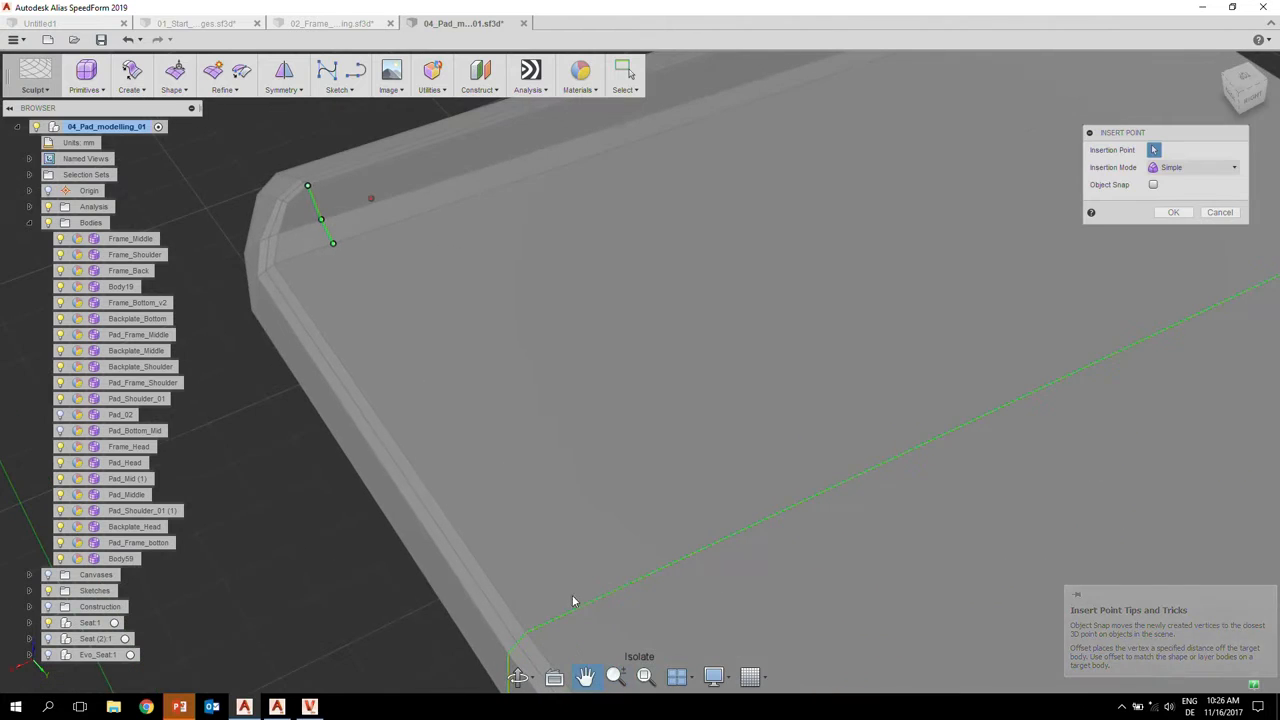
pyautogui.press('Return')
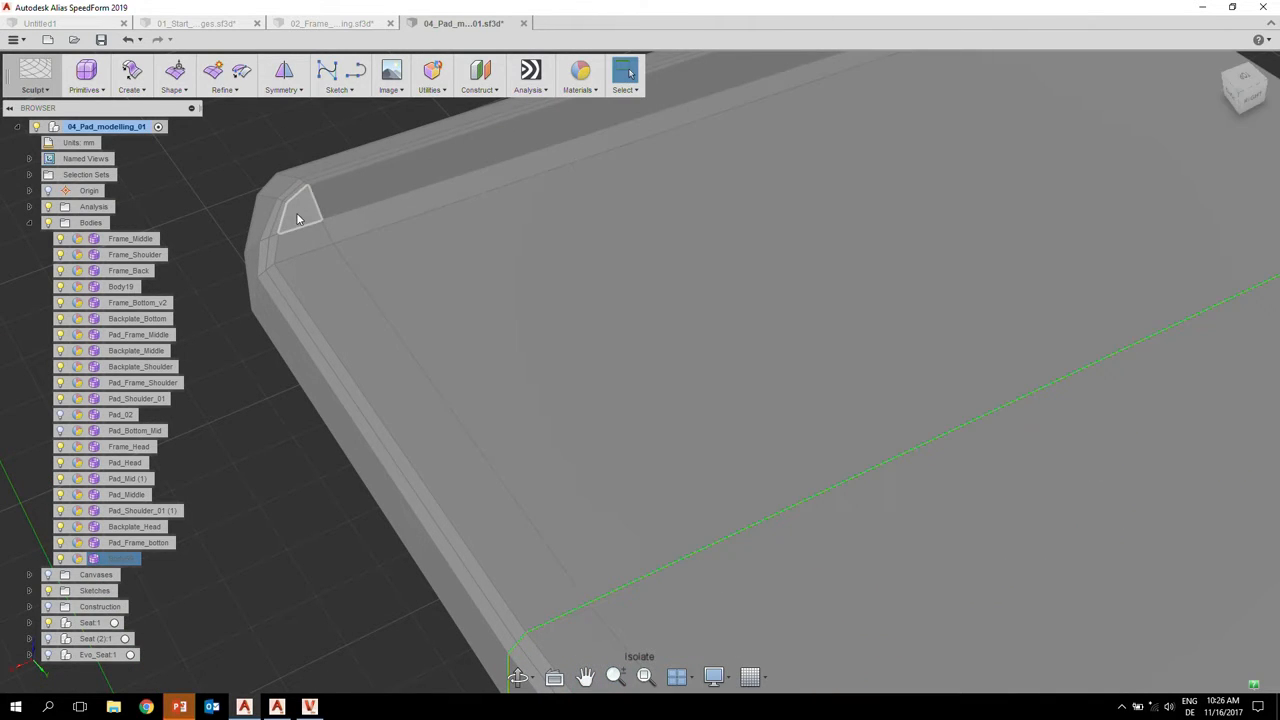
# - Check the new faces beside the inserted edge by selecting them and switching from box to smooth display
pyautogui.click(297, 219)
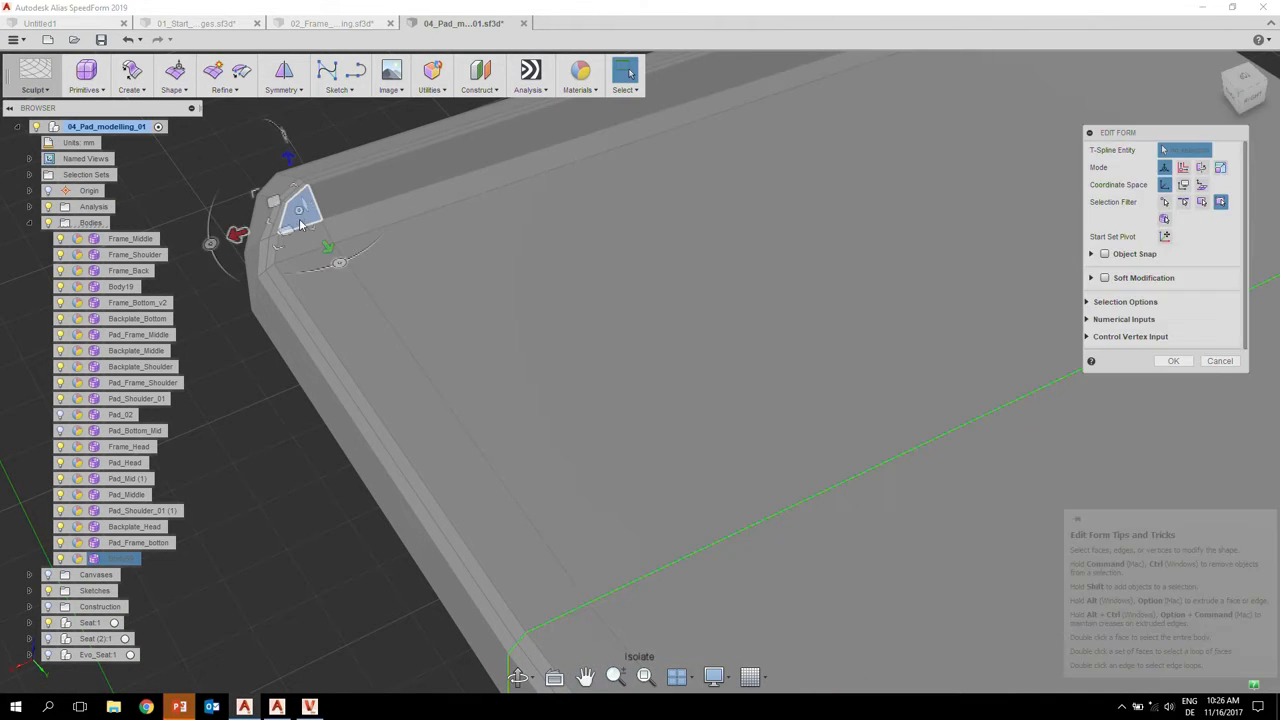
pyautogui.keyDown('alt'); pyautogui.keyDown('shift'); pyautogui.moveTo(371, 198); pyautogui.dragTo(312, 232, button='right'); pyautogui.keyUp('shift'); pyautogui.keyUp('alt')
pyautogui.click(254, 264)
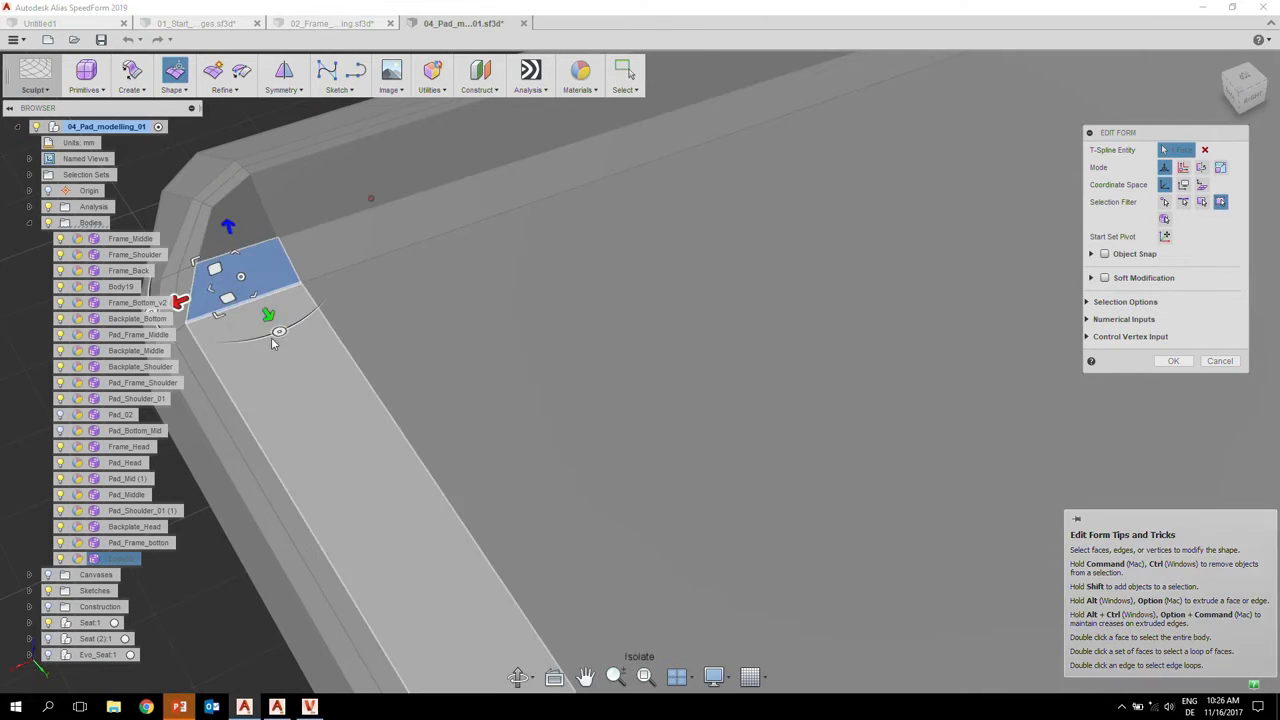
pyautogui.click(273, 336)
pyautogui.keyDown('alt'); pyautogui.keyDown('shift'); pyautogui.moveTo(450, 321); pyautogui.dragTo(476, 316, button='right'); pyautogui.keyUp('shift'); pyautogui.keyUp('alt')
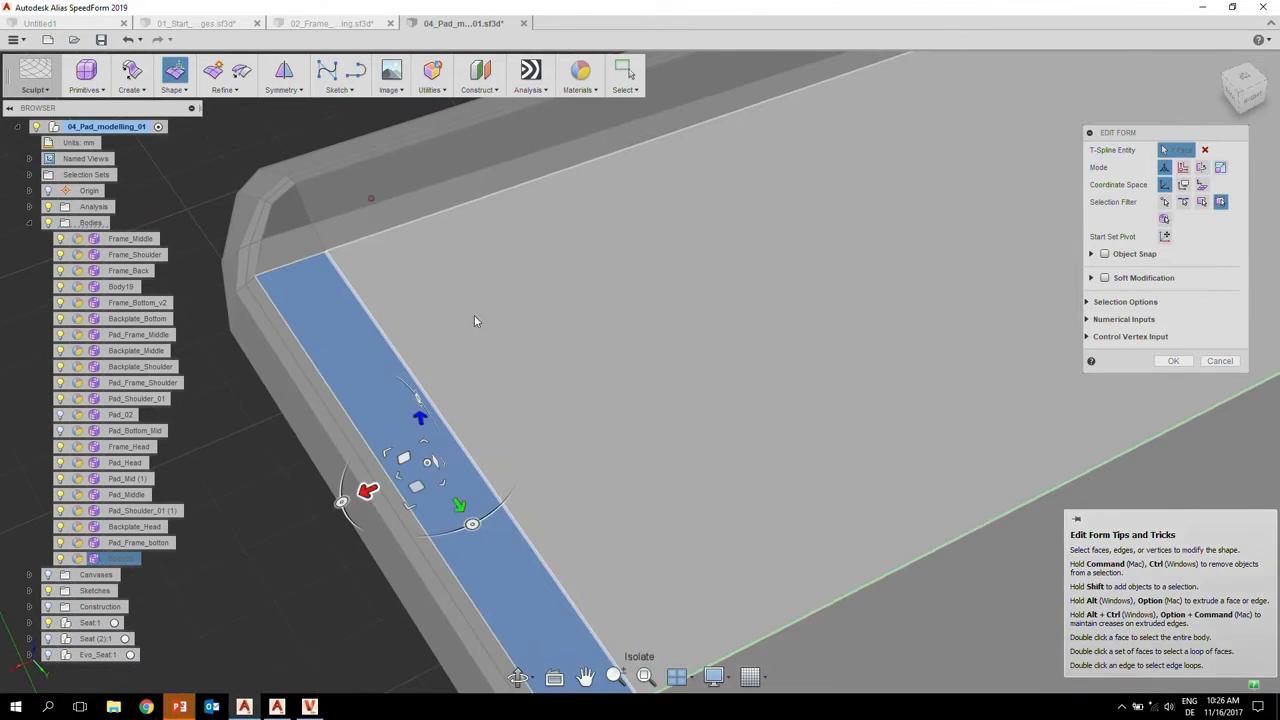
pyautogui.hotkey('alt', '3')
pyautogui.moveTo(484, 249)
pyautogui.keyDown('alt'); pyautogui.keyDown('shift'); pyautogui.mouseDown(button='right')
pyautogui.moveTo(497, 244)
pyautogui.moveTo(480, 237)
pyautogui.mouseUp(button='right'); pyautogui.keyUp('shift'); pyautogui.keyUp('alt')
pyautogui.keyDown('alt'); pyautogui.keyDown('shift'); pyautogui.moveTo(473, 237); pyautogui.dragTo(486, 294, button='middle'); pyautogui.keyUp('shift'); pyautogui.keyUp('alt')
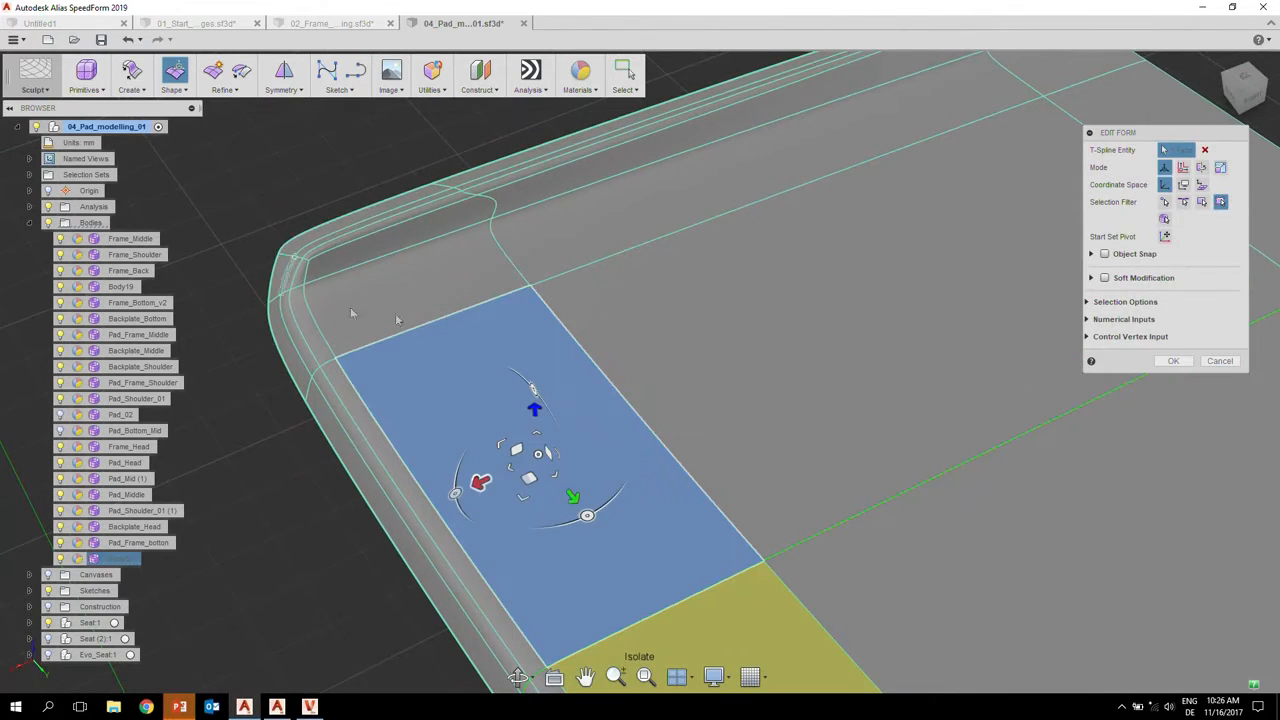
# - In box display, insert a matching edge with Insert Point at the pad's opposite corner, from the rim across the inner strips to the symmetry line
pyautogui.keyDown('alt'); pyautogui.keyDown('shift'); pyautogui.moveTo(708, 260); pyautogui.dragTo(337, 386, button='middle'); pyautogui.keyUp('shift'); pyautogui.keyUp('alt')
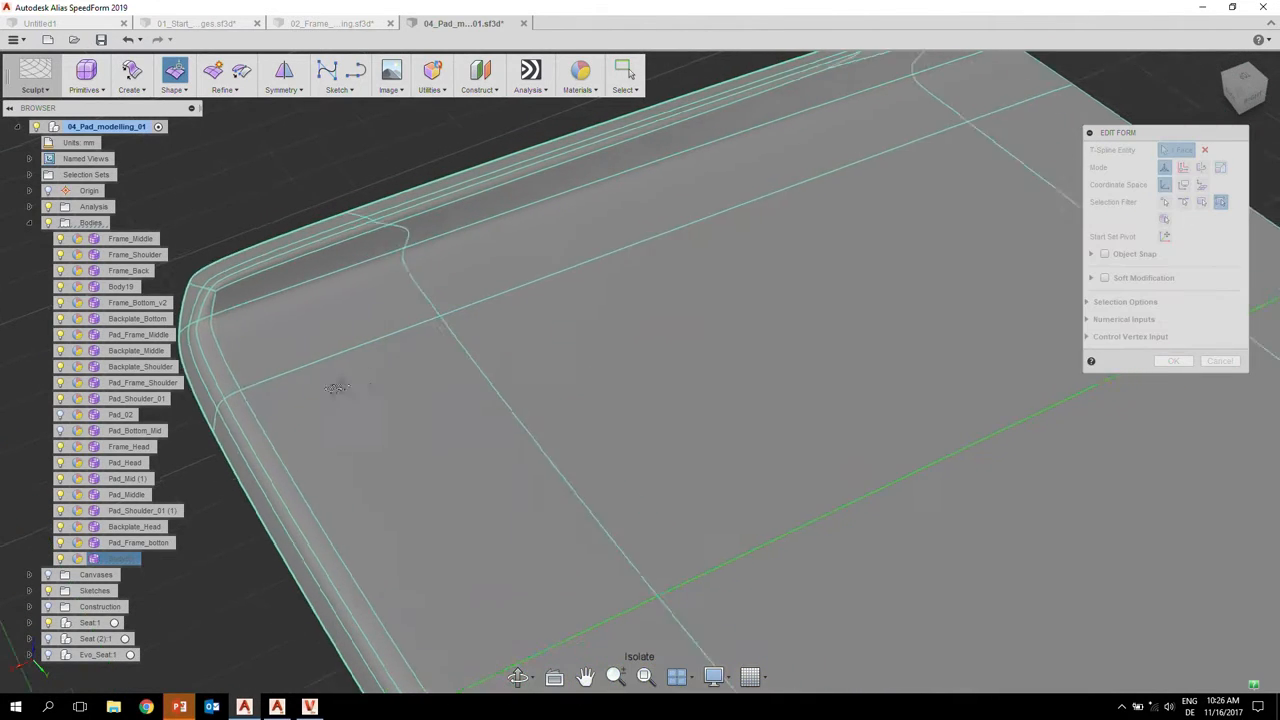
pyautogui.keyDown('alt'); pyautogui.keyDown('shift'); pyautogui.moveTo(645, 288); pyautogui.dragTo(548, 330, button='middle'); pyautogui.keyUp('shift'); pyautogui.keyUp('alt')
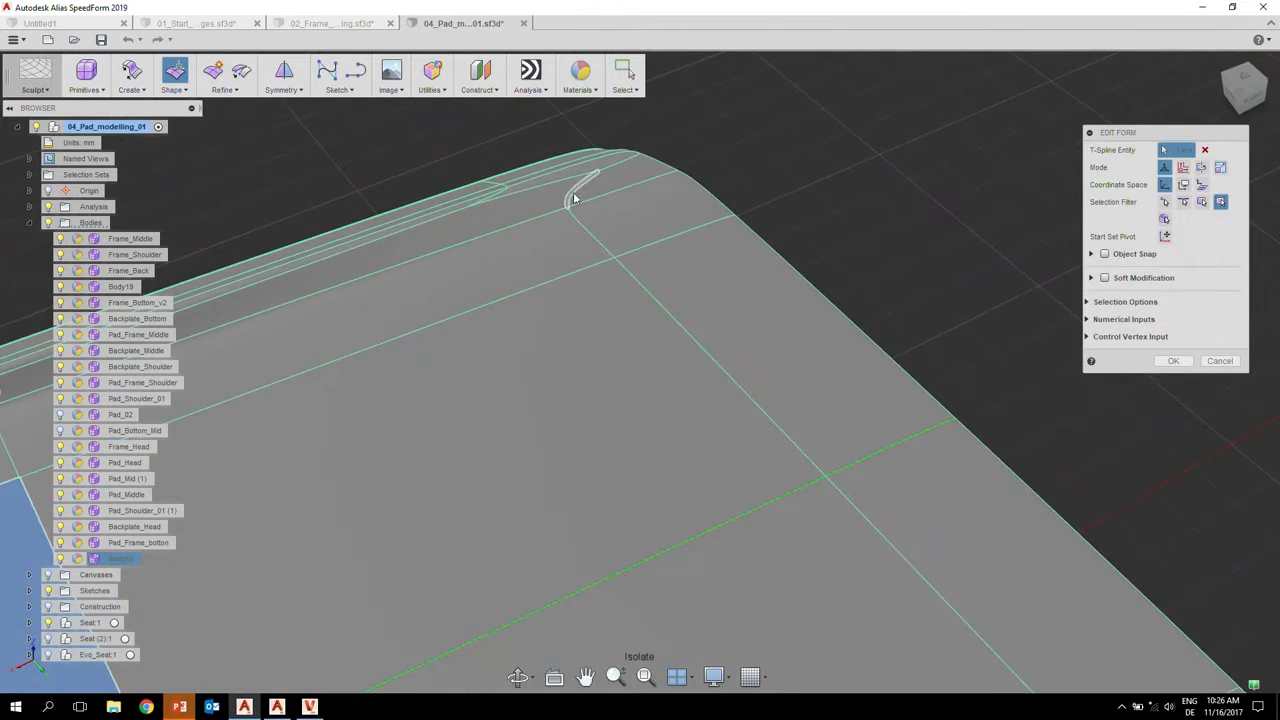
pyautogui.keyDown('alt'); pyautogui.keyDown('shift'); pyautogui.click(571, 193); pyautogui.keyUp('shift'); pyautogui.keyUp('alt')
pyautogui.keyDown('alt'); pyautogui.keyDown('shift'); pyautogui.moveTo(488, 243); pyautogui.dragTo(498, 266); pyautogui.keyUp('shift'); pyautogui.keyUp('alt')
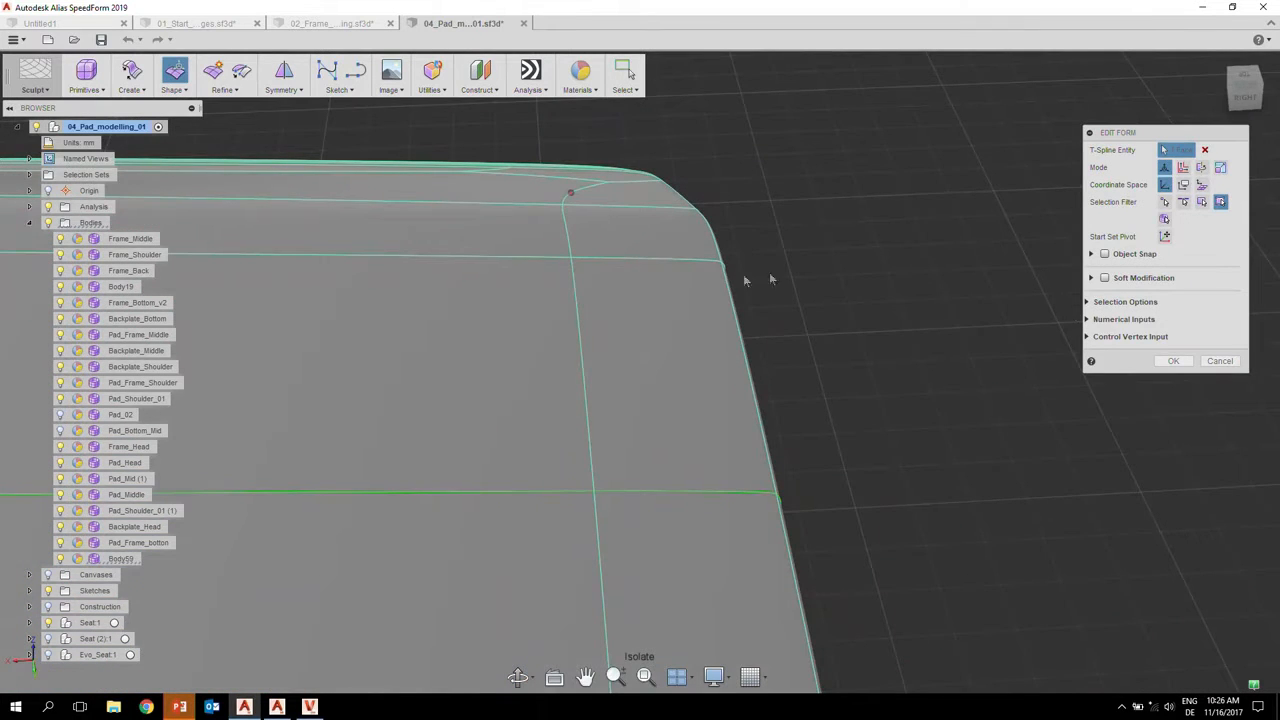
pyautogui.click(855, 210)
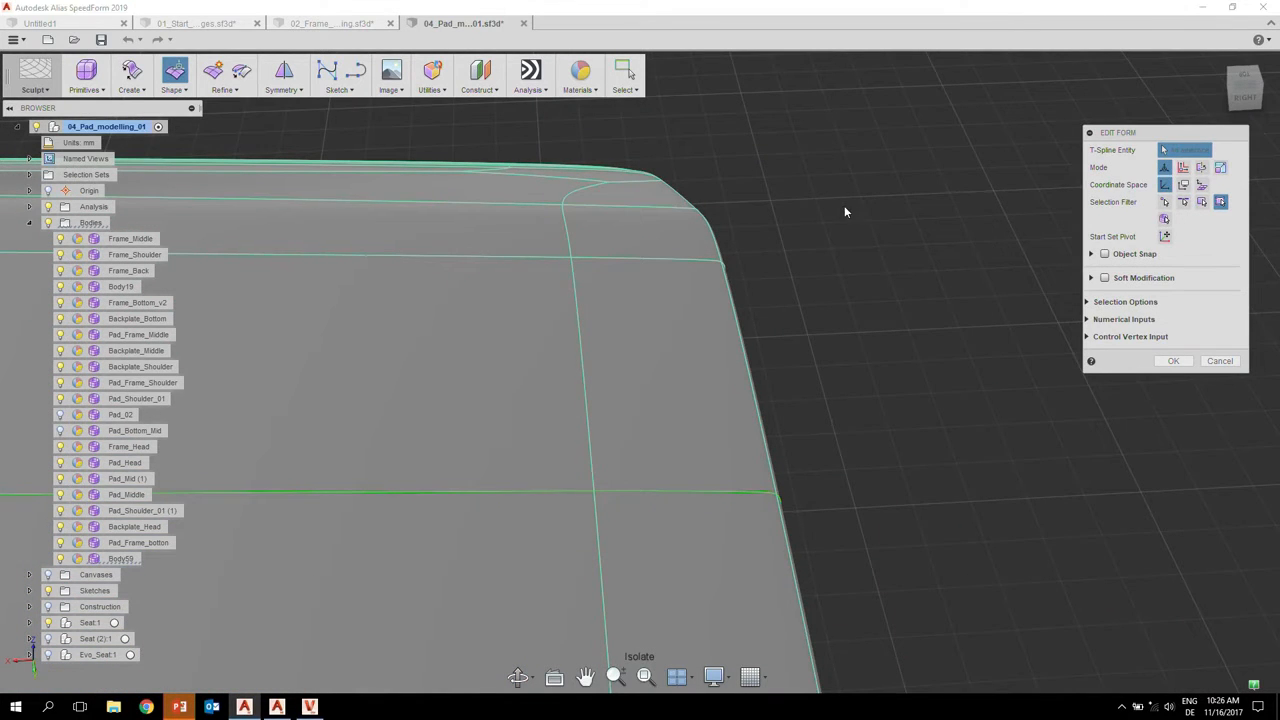
pyautogui.hotkey('ctrl', '1')
pyautogui.keyDown('alt'); pyautogui.keyDown('shift'); pyautogui.click(585, 197); pyautogui.keyUp('shift'); pyautogui.keyUp('alt')
pyautogui.click(252, 88)
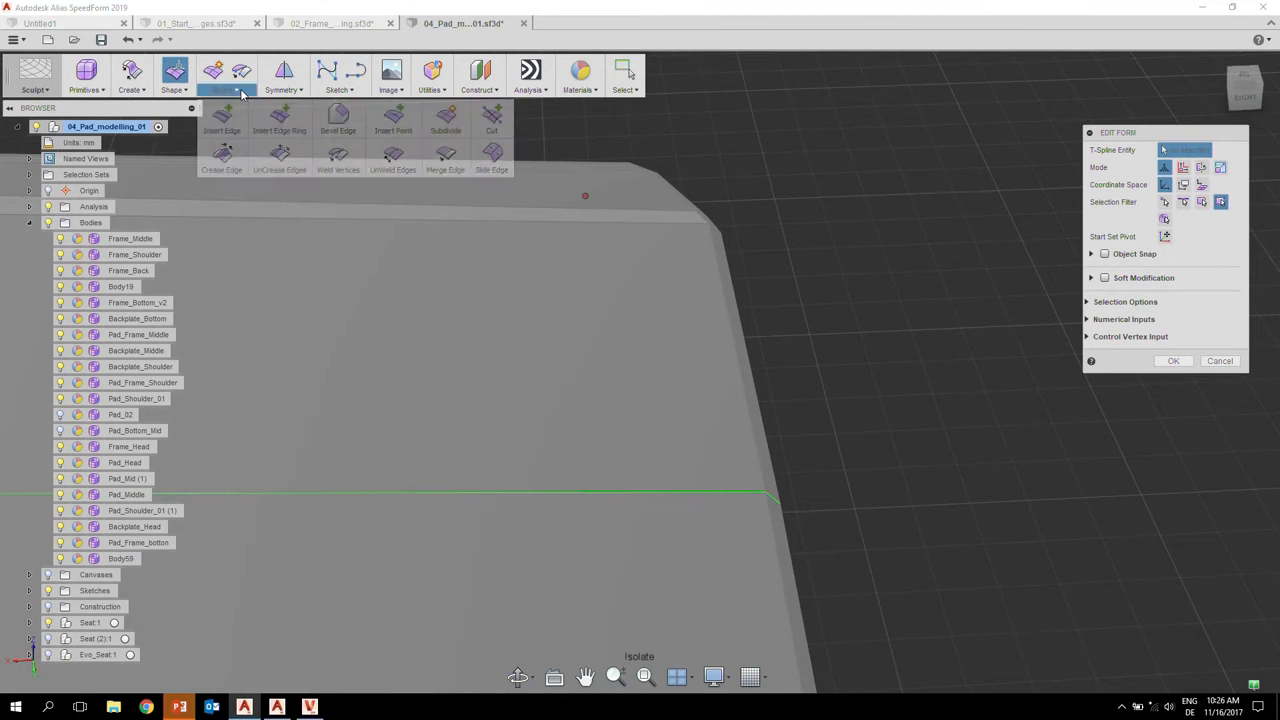
pyautogui.click(396, 120)
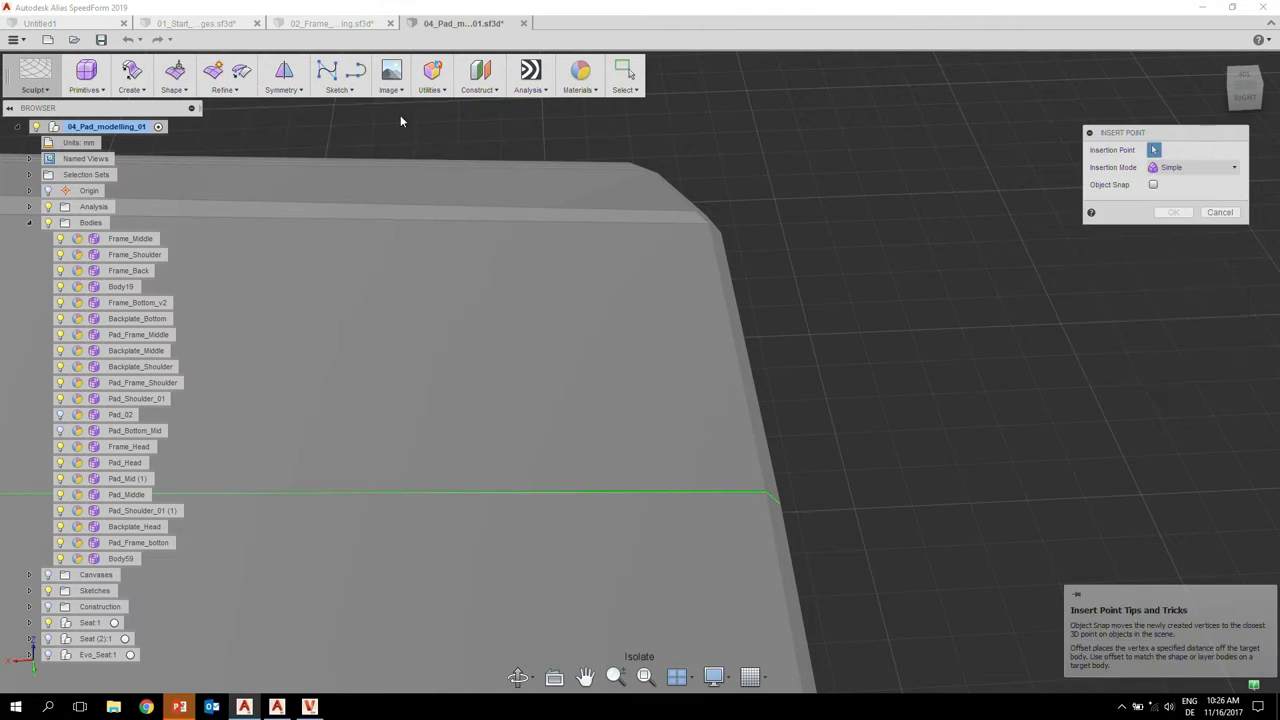
pyautogui.click(631, 190)
pyautogui.keyDown('alt'); pyautogui.keyDown('shift'); pyautogui.moveTo(631, 190); pyautogui.dragTo(691, 195, button='right'); pyautogui.keyUp('shift'); pyautogui.keyUp('alt')
pyautogui.keyDown('alt'); pyautogui.keyDown('shift'); pyautogui.moveTo(691, 195); pyautogui.dragTo(668, 206, button='middle'); pyautogui.keyUp('shift'); pyautogui.keyUp('alt')
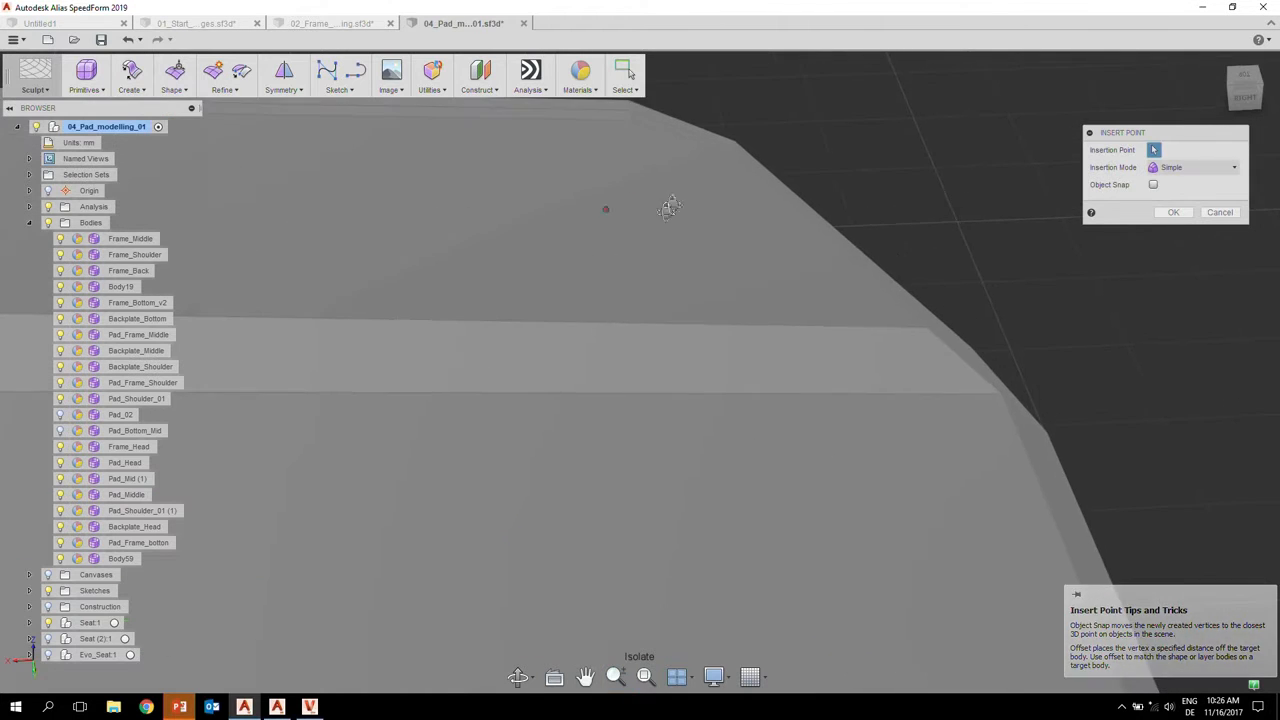
pyautogui.keyDown('alt'); pyautogui.keyDown('shift'); pyautogui.moveTo(668, 206); pyautogui.dragTo(647, 190); pyautogui.keyUp('shift'); pyautogui.keyUp('alt')
pyautogui.click(635, 120)
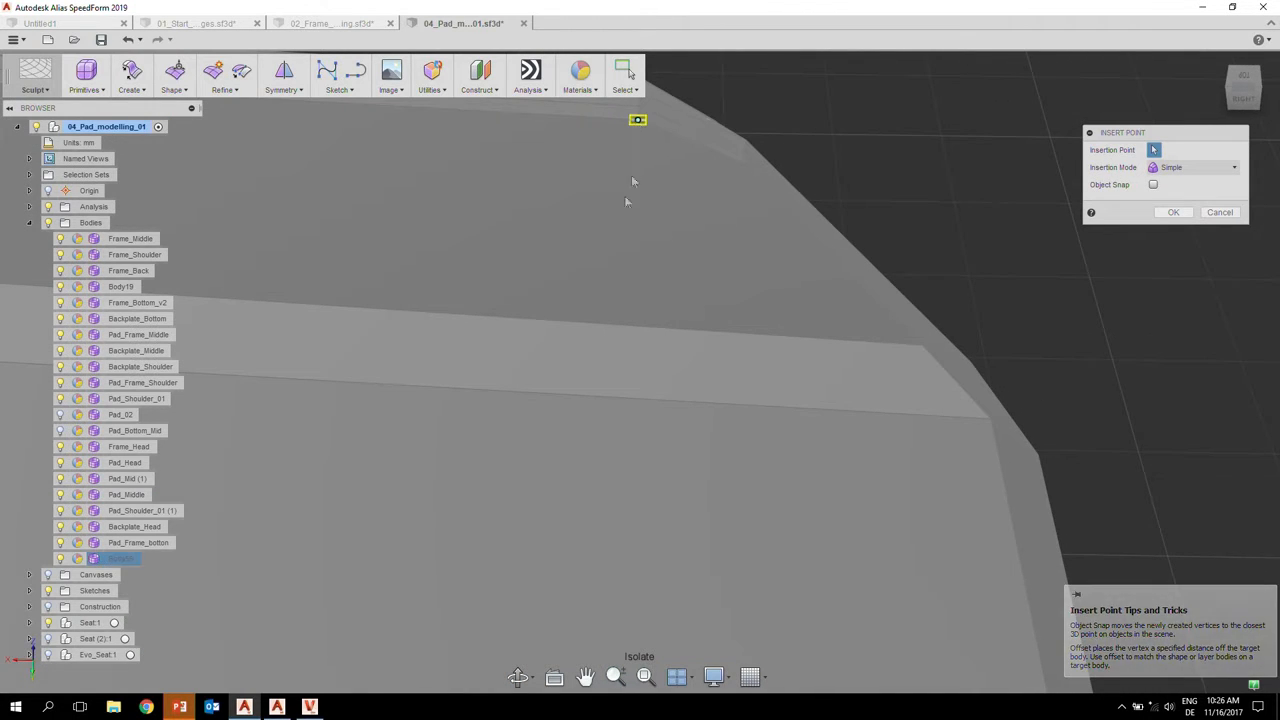
pyautogui.keyDown('alt'); pyautogui.keyDown('shift'); pyautogui.moveTo(695, 302); pyautogui.dragTo(571, 320, button='right'); pyautogui.keyUp('shift'); pyautogui.keyUp('alt')
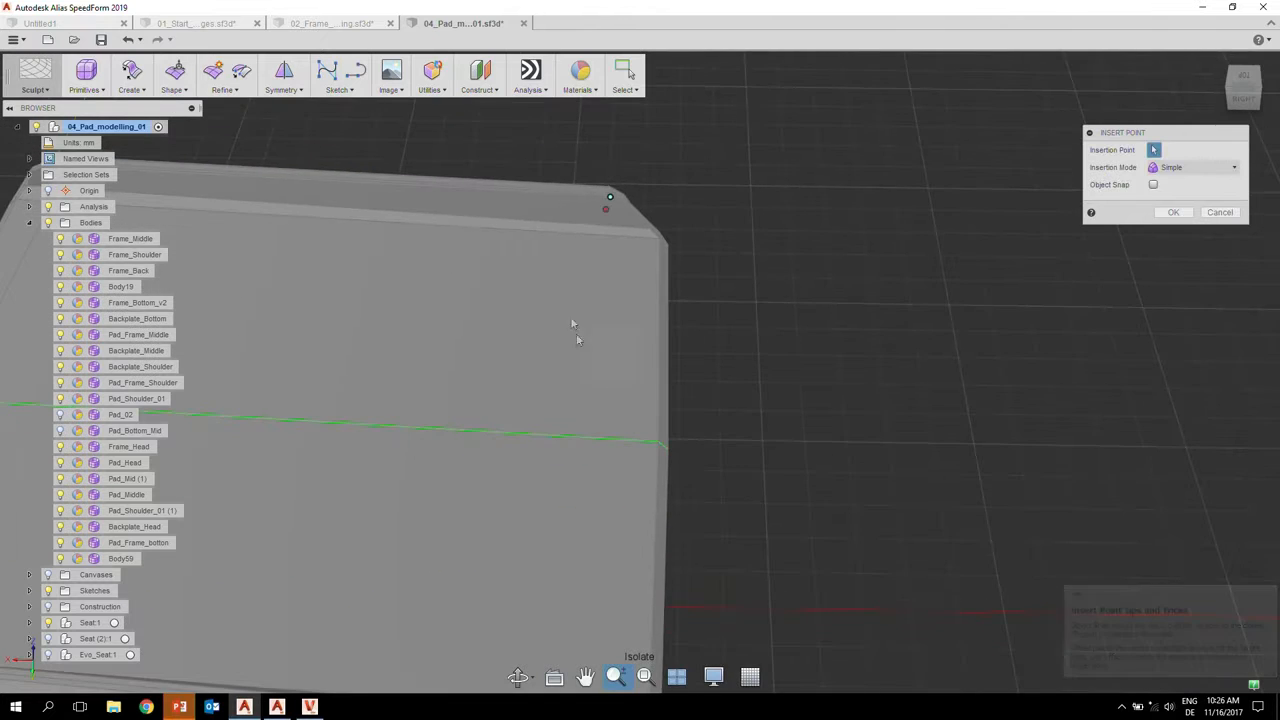
pyautogui.click(602, 440)
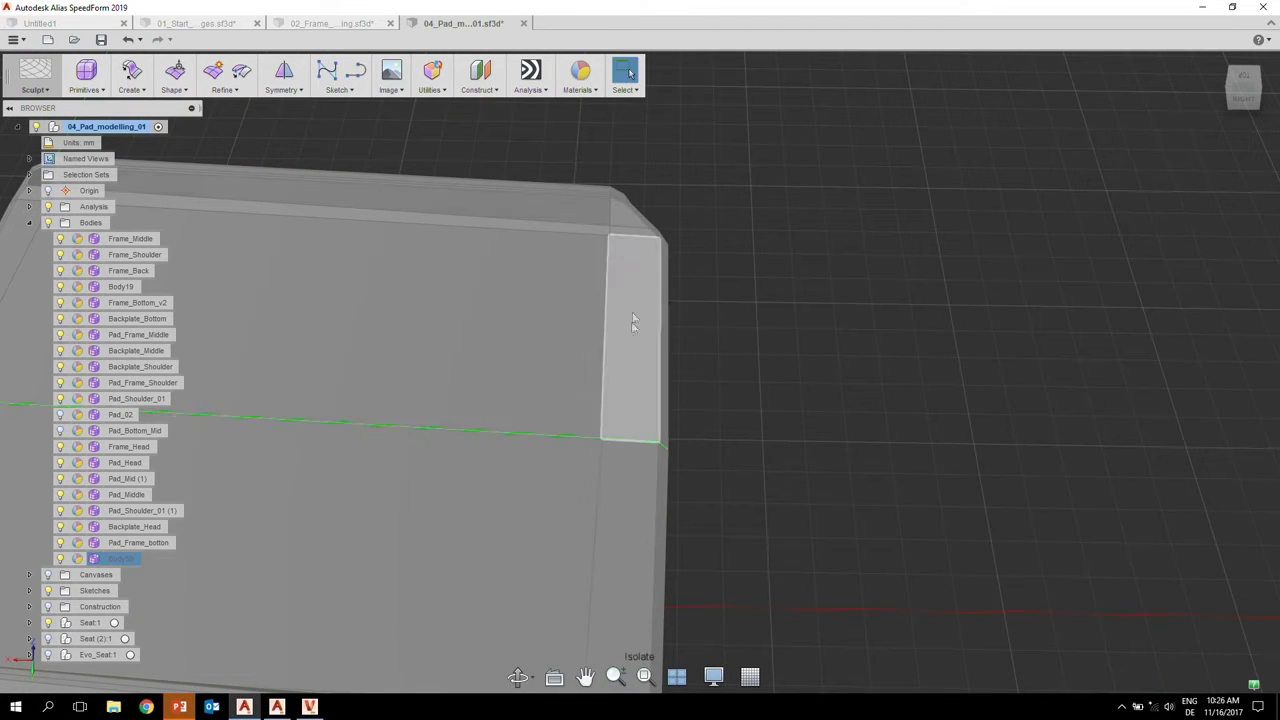
# - Inspect the refined pad corners and the flow of the new edges along the rim in smooth display
pyautogui.keyDown('alt'); pyautogui.keyDown('shift'); pyautogui.moveTo(599, 266); pyautogui.dragTo(645, 262); pyautogui.keyUp('shift'); pyautogui.keyUp('alt')
pyautogui.scroll(-2, 628, 236)
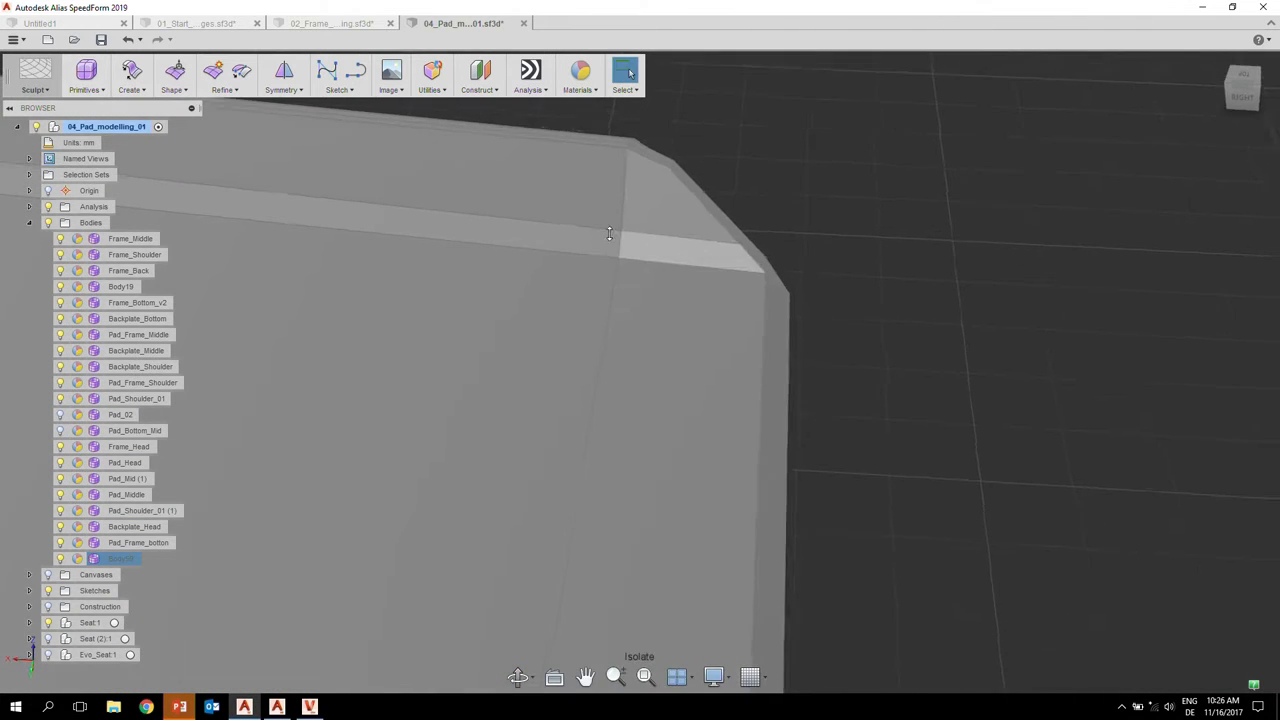
pyautogui.hotkey('alt', '3')
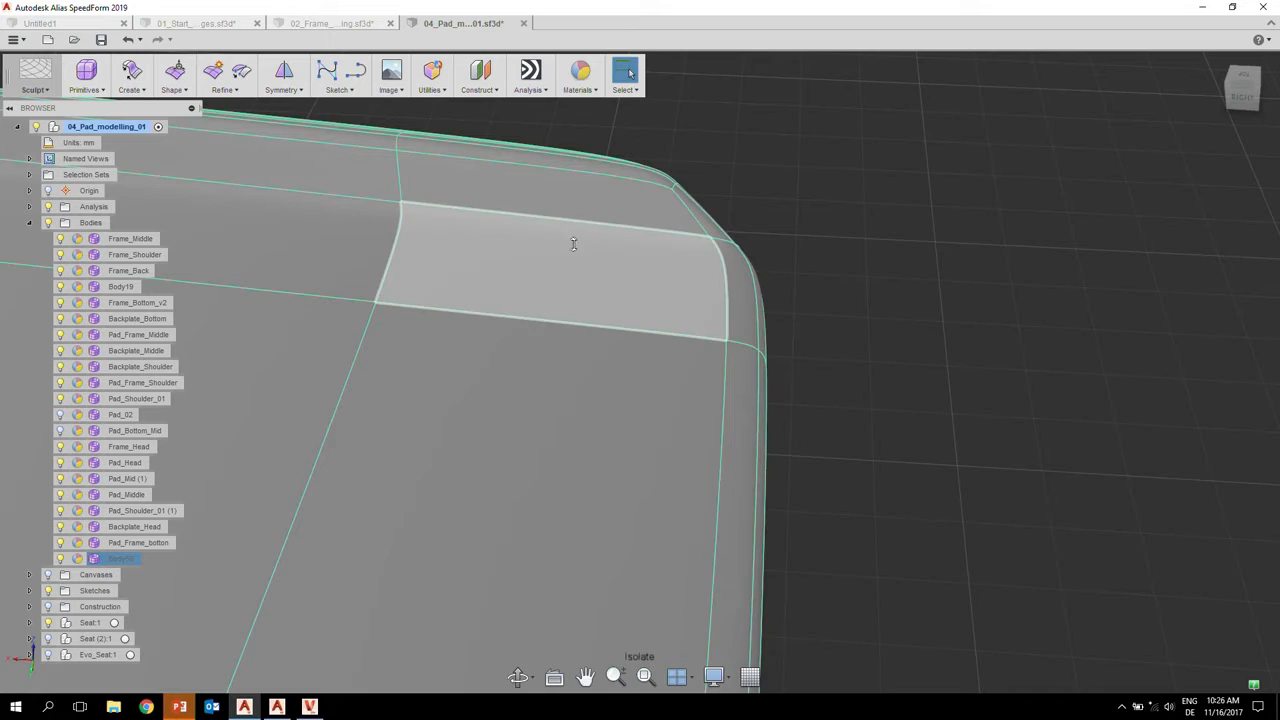
pyautogui.keyDown('alt'); pyautogui.keyDown('shift'); pyautogui.moveTo(572, 243); pyautogui.dragTo(550, 313, button='right'); pyautogui.keyUp('shift'); pyautogui.keyUp('alt')
pyautogui.keyDown('alt'); pyautogui.keyDown('shift'); pyautogui.moveTo(447, 306); pyautogui.dragTo(897, 305, button='middle'); pyautogui.keyUp('shift'); pyautogui.keyUp('alt')
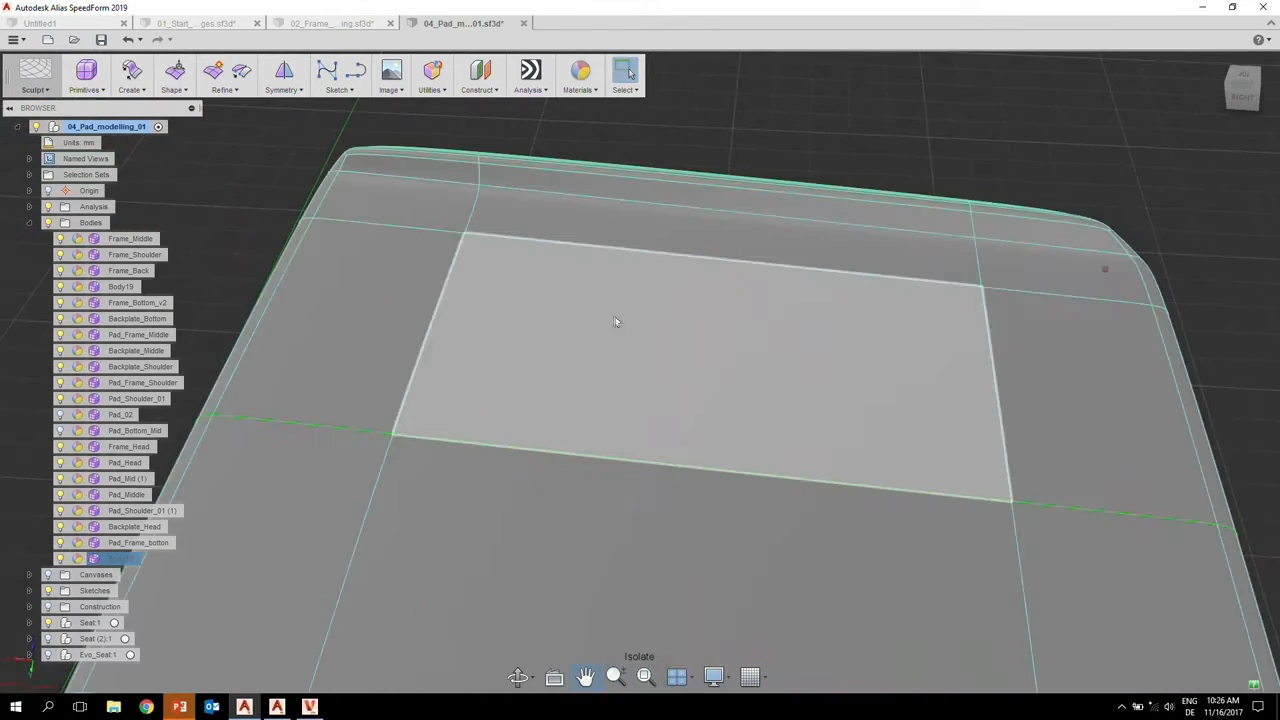
pyautogui.keyDown('alt'); pyautogui.keyDown('shift'); pyautogui.moveTo(533, 298); pyautogui.dragTo(590, 284); pyautogui.keyUp('shift'); pyautogui.keyUp('alt')
pyautogui.keyDown('alt'); pyautogui.keyDown('shift'); pyautogui.moveTo(590, 284); pyautogui.dragTo(734, 321, button='right'); pyautogui.keyUp('shift'); pyautogui.keyUp('alt')
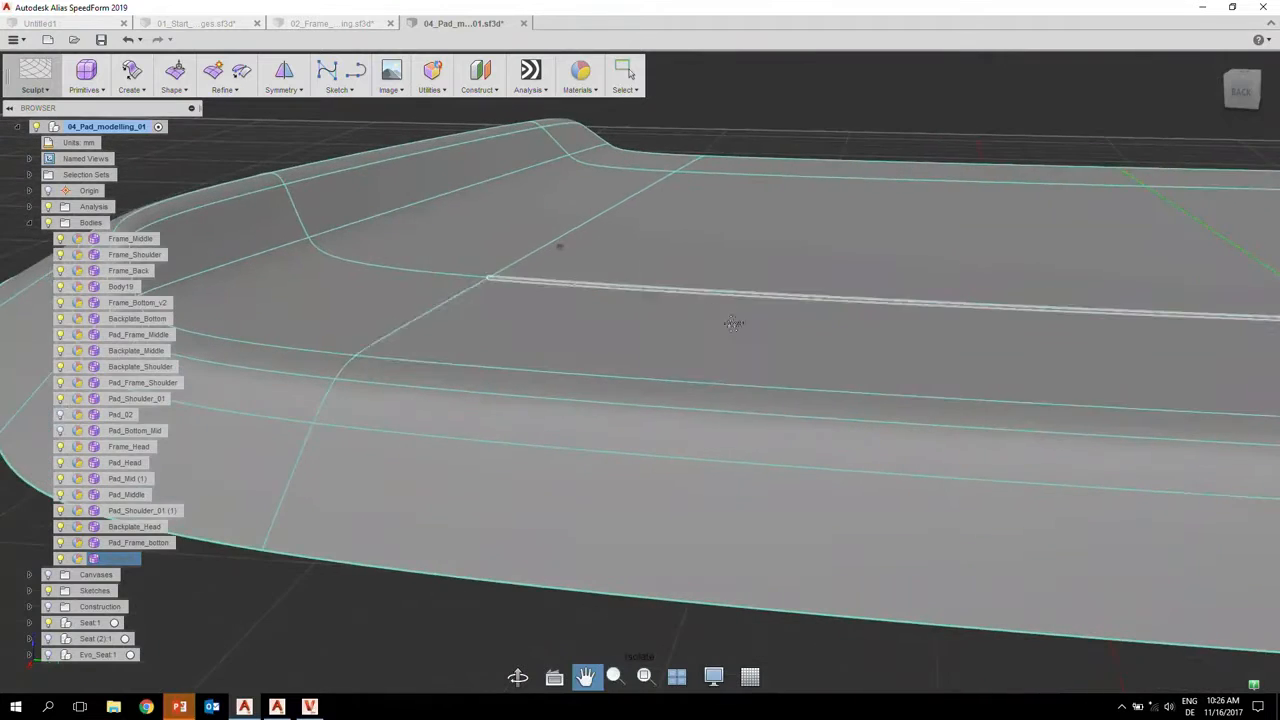
pyautogui.keyDown('alt'); pyautogui.keyDown('shift'); pyautogui.moveTo(560, 247); pyautogui.dragTo(688, 298, button='middle'); pyautogui.keyUp('shift'); pyautogui.keyUp('alt')
pyautogui.keyDown('alt'); pyautogui.keyDown('shift'); pyautogui.moveTo(688, 298); pyautogui.dragTo(757, 309); pyautogui.keyUp('shift'); pyautogui.keyUp('alt')
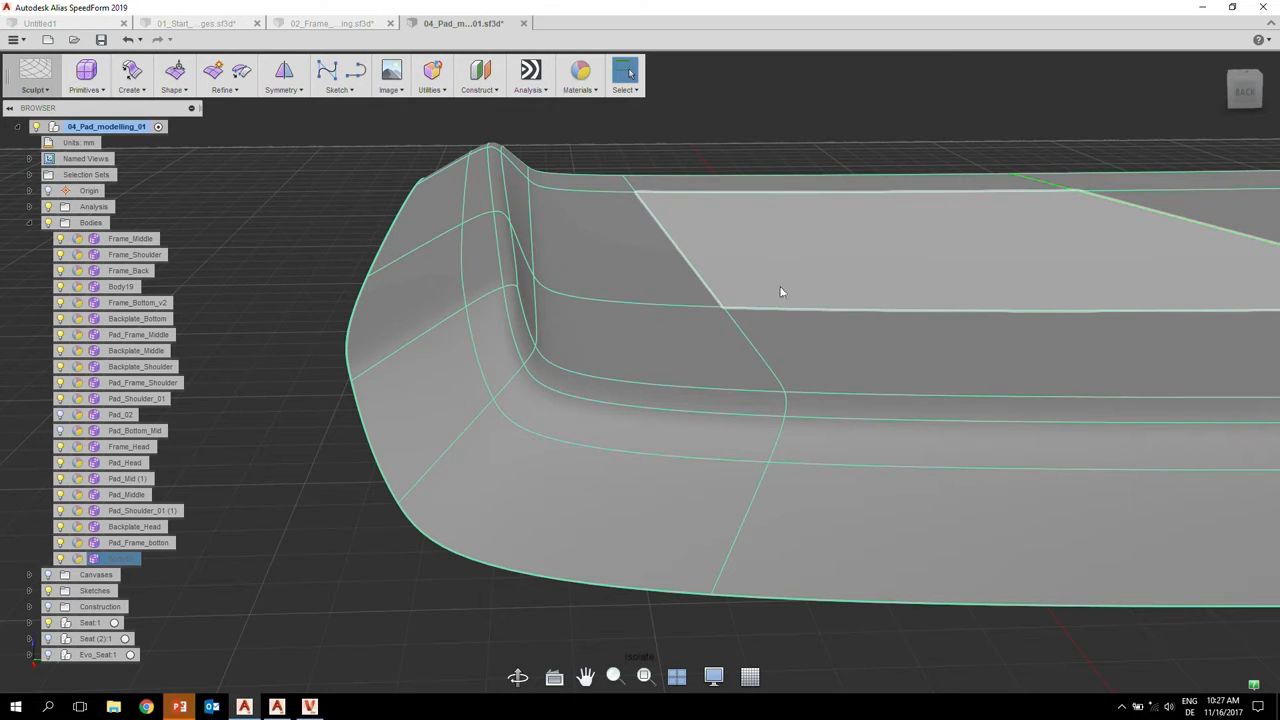
pyautogui.keyDown('shift'); pyautogui.moveTo(791, 277); pyautogui.dragTo(795, 345, button='middle'); pyautogui.keyUp('shift')
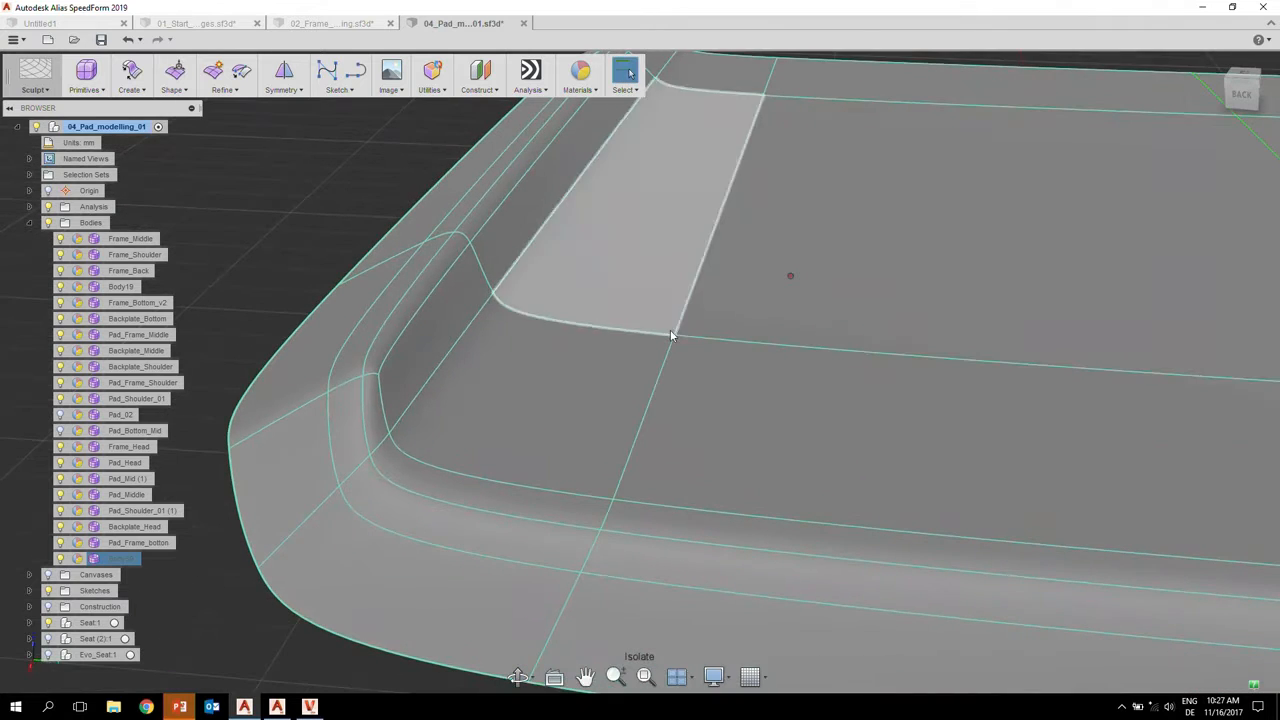
pyautogui.click(673, 332)
pyautogui.moveTo(676, 267); pyautogui.dragTo(677, 236)
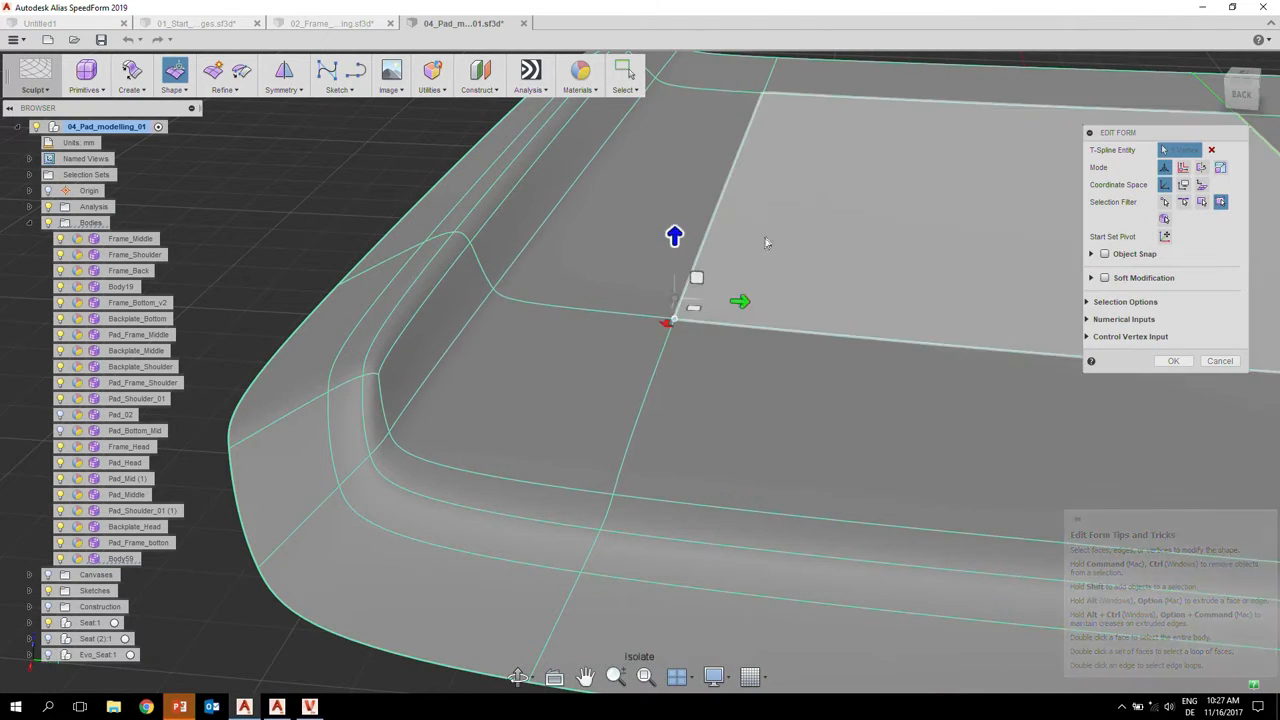
pyautogui.scroll(-2, 799, 231)
pyautogui.scroll(-1, 799, 233)
pyautogui.moveTo(799, 233); pyautogui.dragTo(744, 277, button='middle')
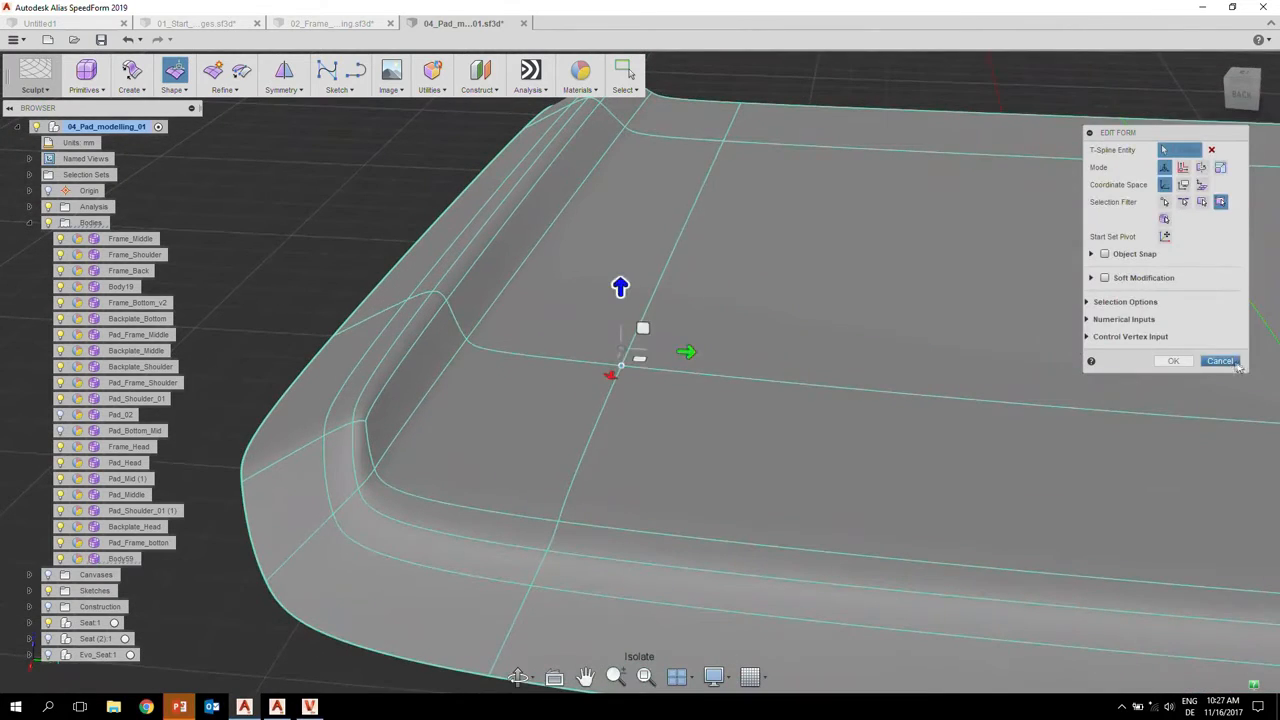
pyautogui.click(1220, 361)
# - Insert an edge ring across the pad's inner surface in Relative mode at insert location 0.271
pyautogui.scroll(-3, 766, 277)
pyautogui.scroll(4, 760, 290)
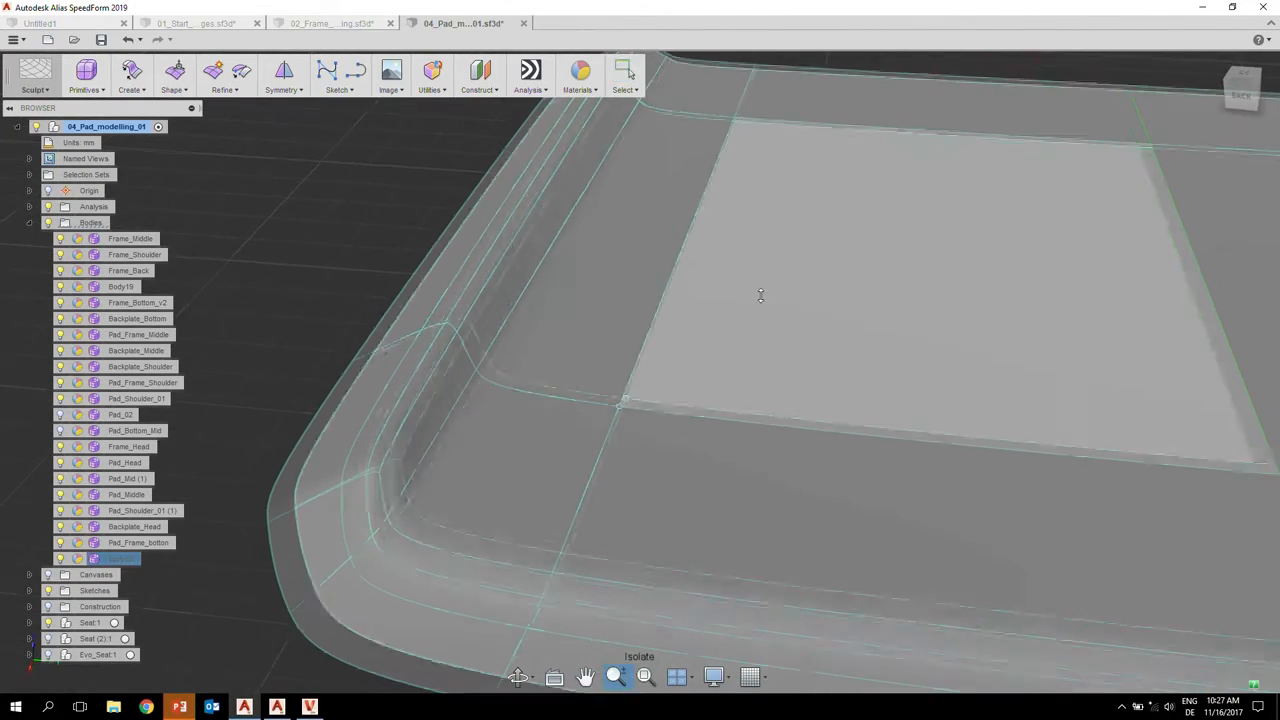
pyautogui.scroll(-3, 748, 300)
pyautogui.moveTo(754, 311); pyautogui.dragTo(716, 343, button='middle')
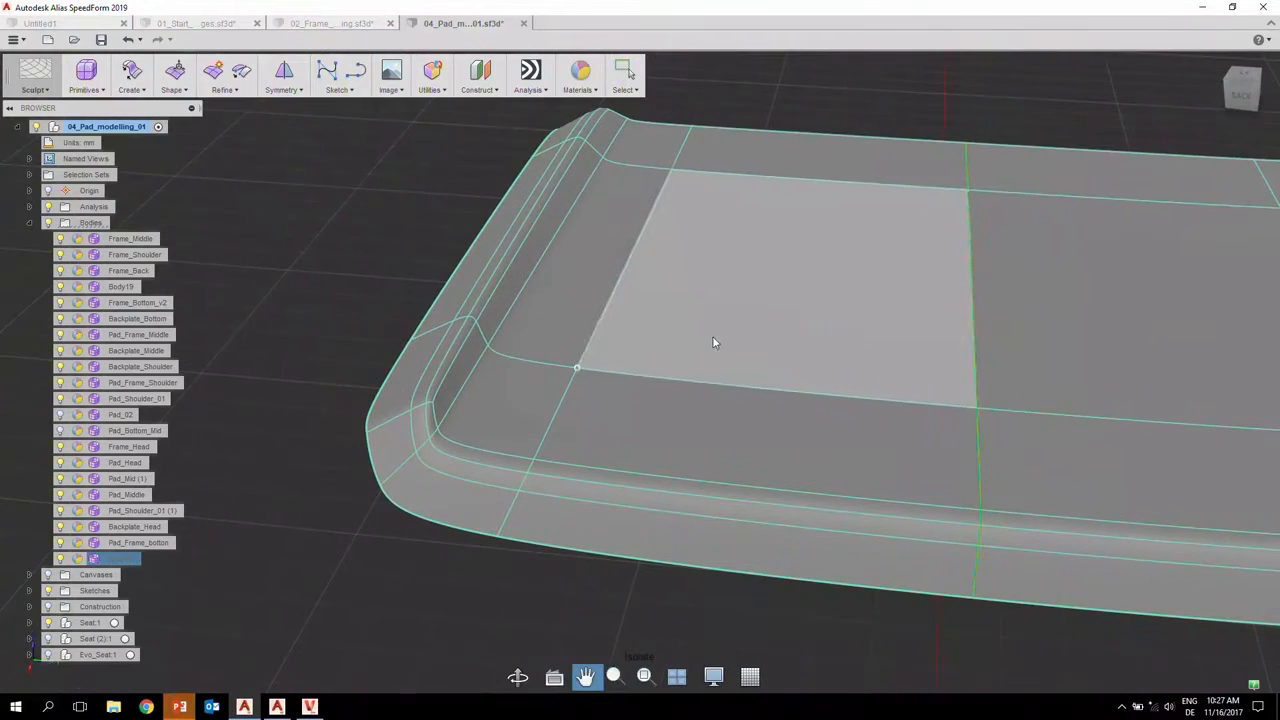
pyautogui.click(226, 100)
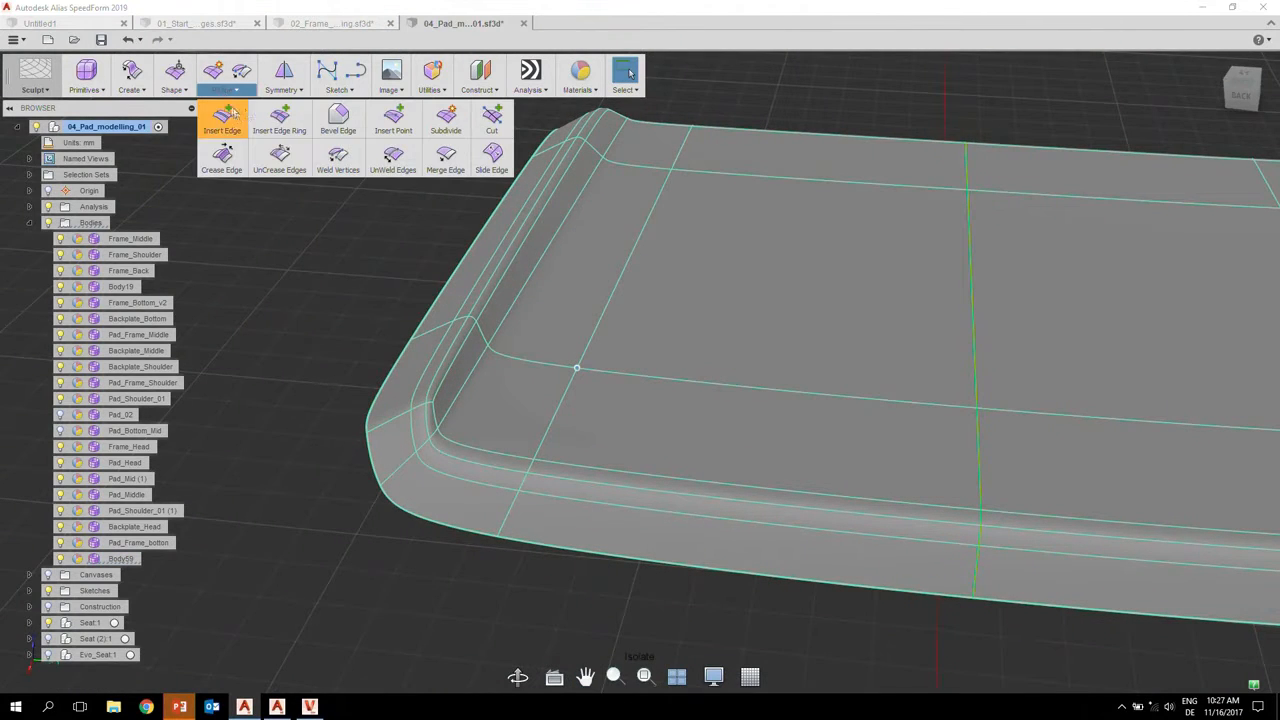
pyautogui.click(292, 134)
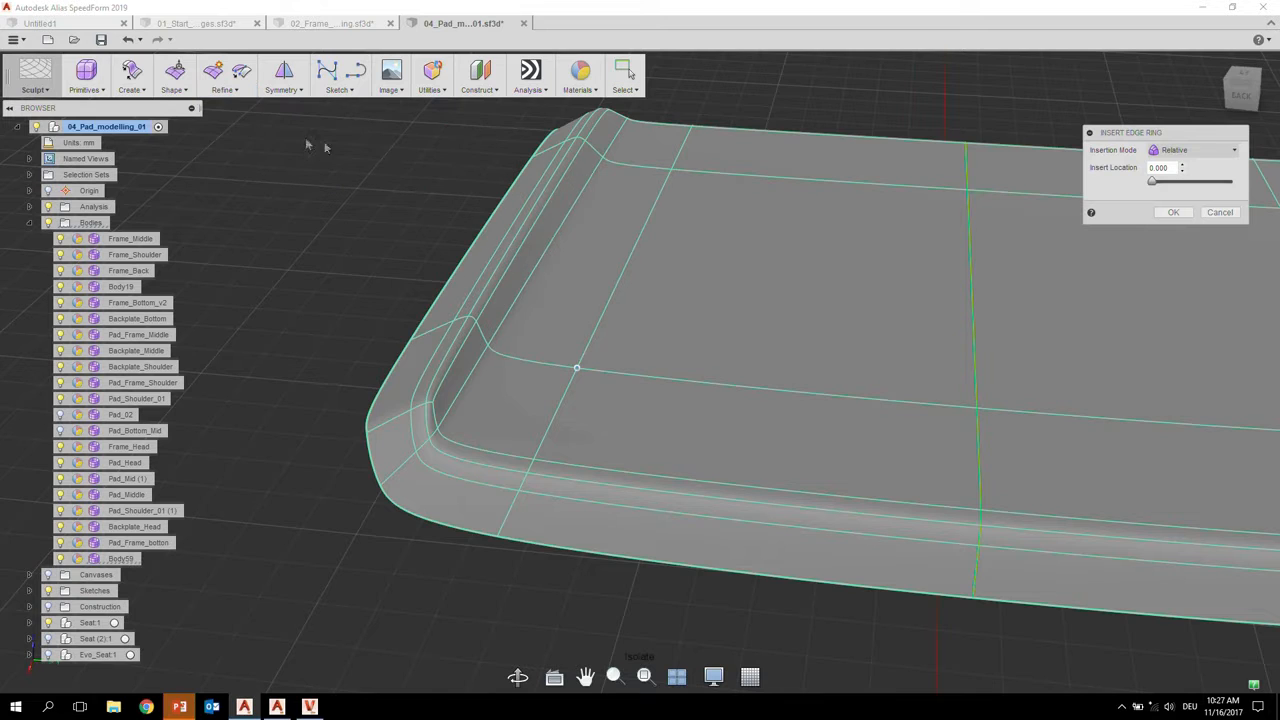
pyautogui.click(553, 237)
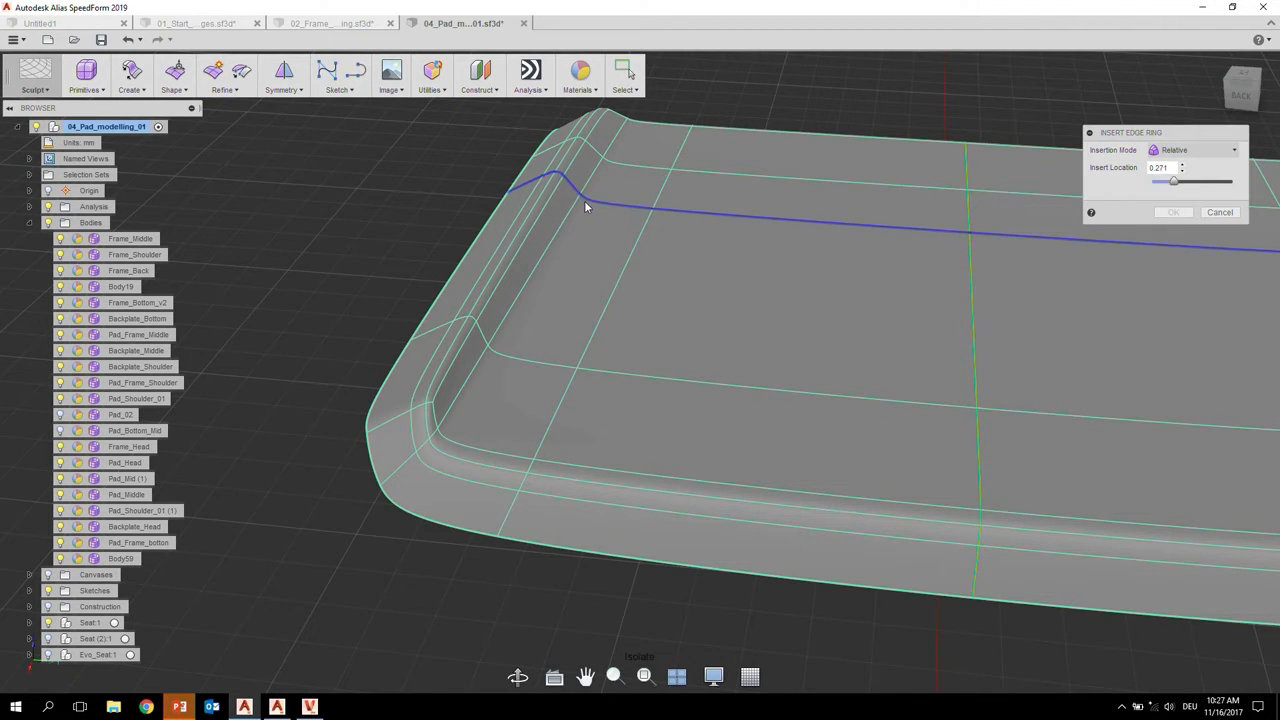
pyautogui.click(584, 201)
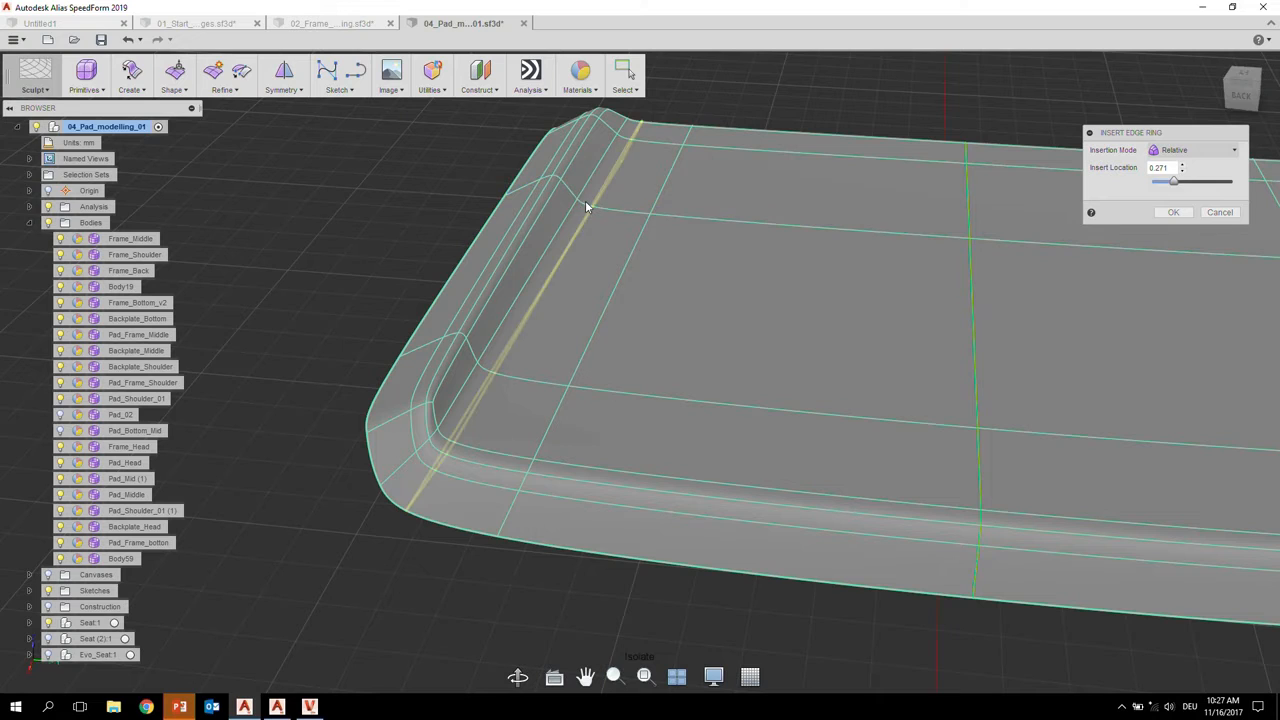
# - Insert two more edge rings across the middle of the pad, one at insert location about 0.509
pyautogui.click(536, 276)
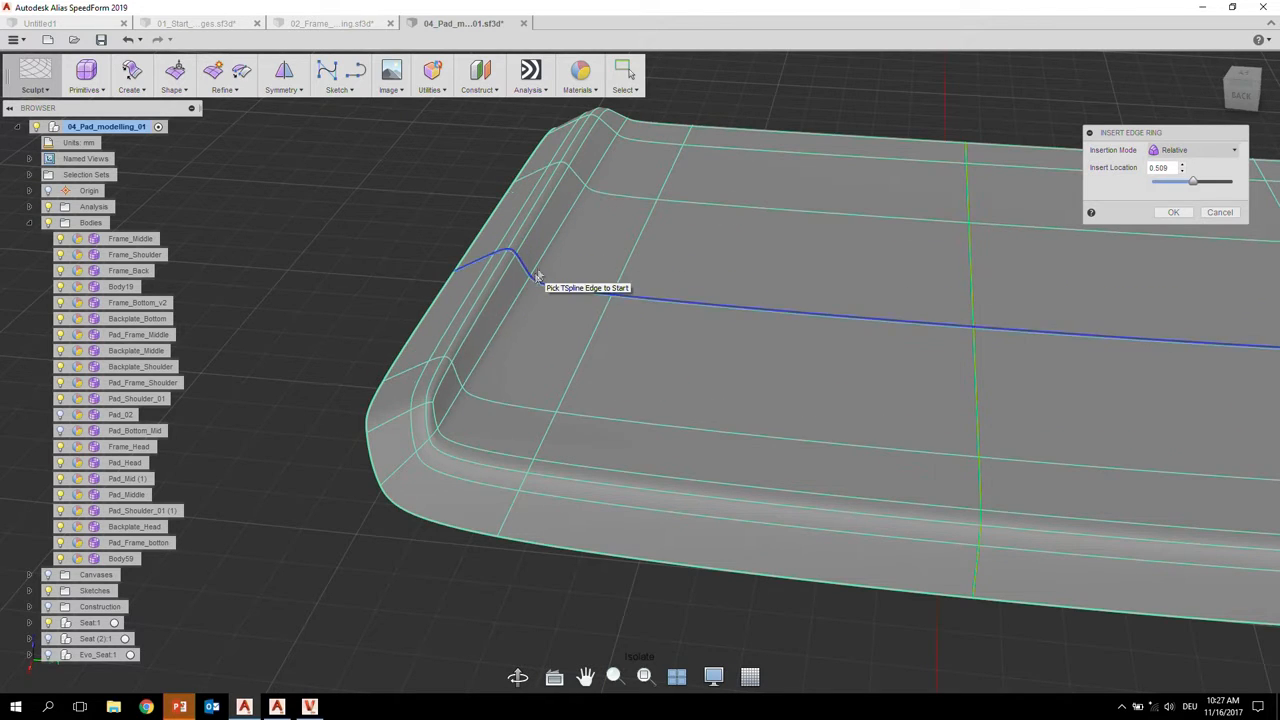
pyautogui.click(543, 286)
pyautogui.click(556, 231)
pyautogui.moveTo(562, 251)
pyautogui.mouseDown()
pyautogui.moveTo(662, 218)
pyautogui.moveTo(762, 242)
pyautogui.moveTo(634, 245)
pyautogui.moveTo(566, 230)
pyautogui.mouseUp()
pyautogui.click(1164, 215)
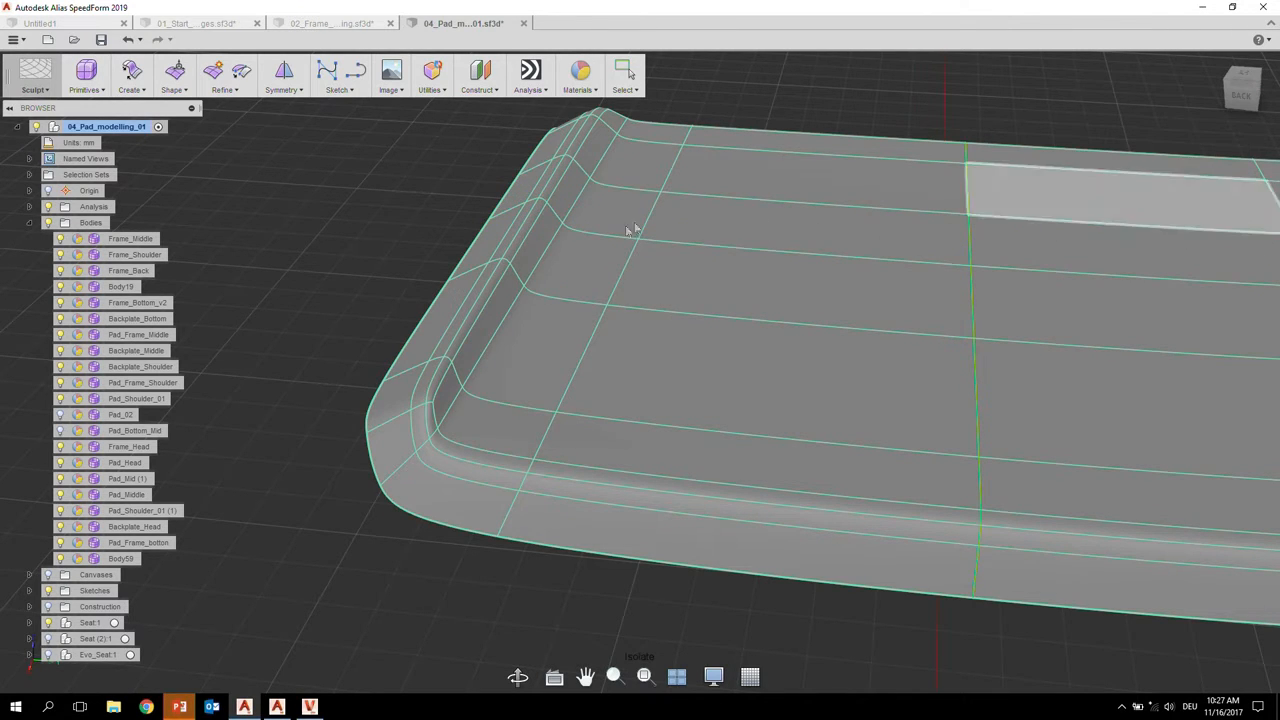
# - Bring up the Edit Form manipulator on several vertices along the new edge rings to check them
pyautogui.keyDown('shift'); pyautogui.moveTo(566, 257); pyautogui.dragTo(632, 268, button='middle'); pyautogui.keyUp('shift')
pyautogui.click(638, 242)
pyautogui.moveTo(639, 242); pyautogui.dragTo(647, 214, button='right')
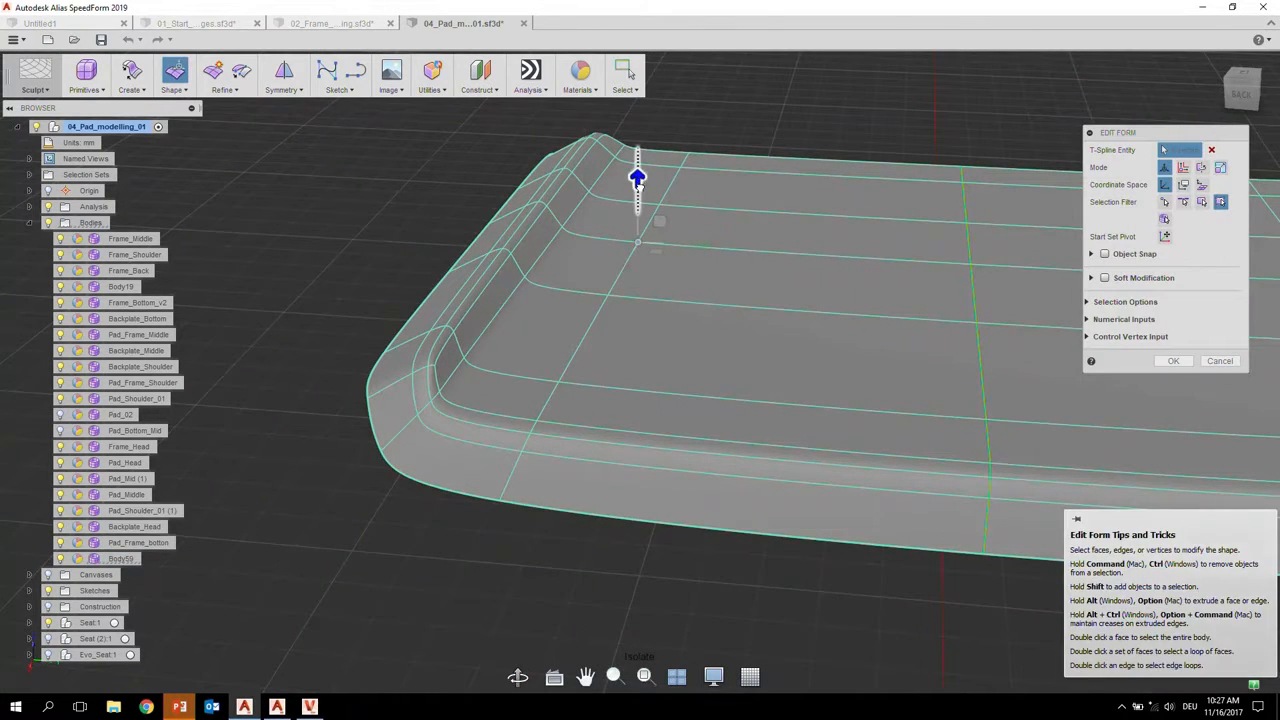
pyautogui.moveTo(637, 180); pyautogui.dragTo(658, 127)
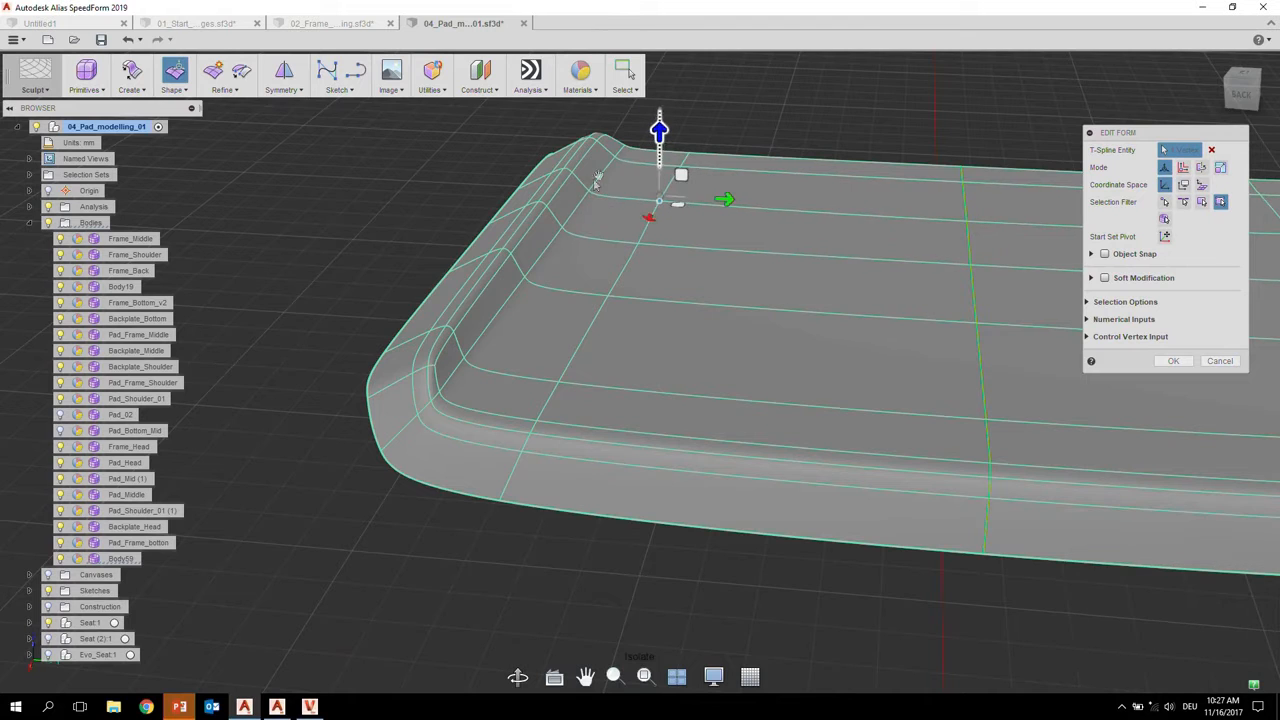
pyautogui.click(561, 227)
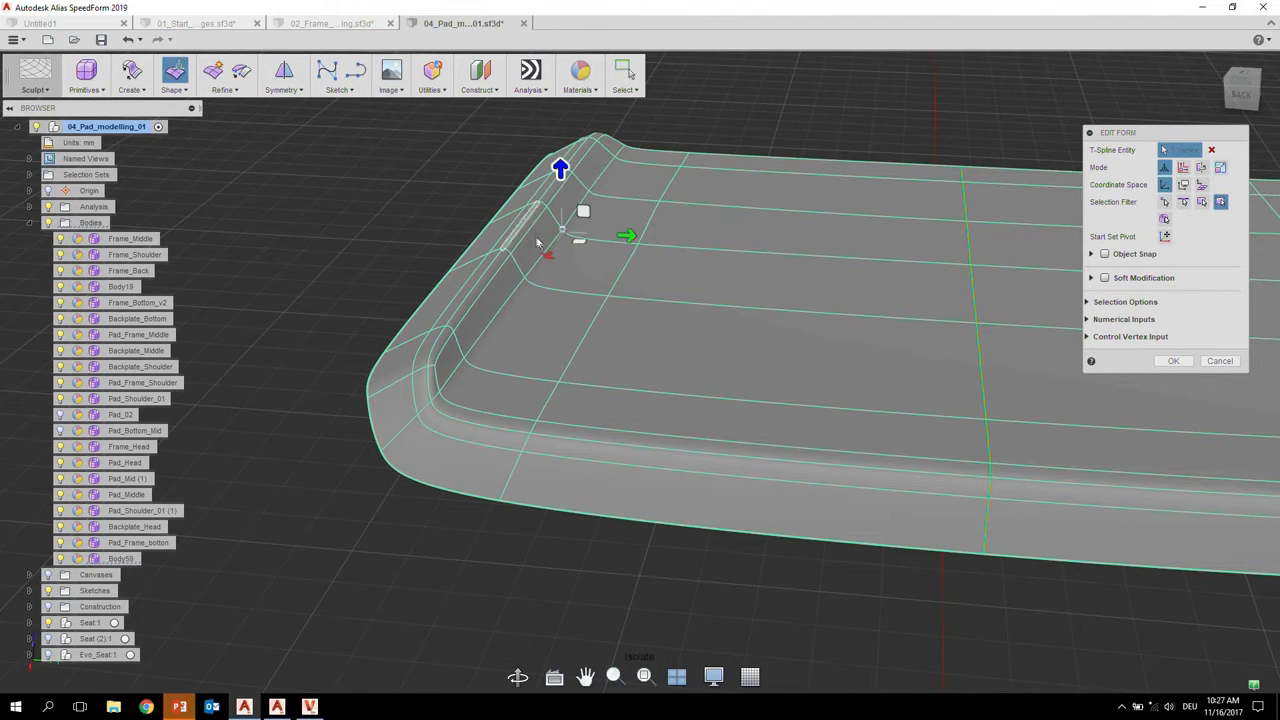
# - Select the complete edge loop that follows the pad's inner rim
pyautogui.keyDown('alt'); pyautogui.keyDown('shift'); pyautogui.moveTo(436, 359); pyautogui.dragTo(706, 372); pyautogui.keyUp('shift'); pyautogui.keyUp('alt')
pyautogui.keyDown('alt'); pyautogui.keyDown('shift'); pyautogui.moveTo(706, 372); pyautogui.dragTo(694, 400, button='right'); pyautogui.keyUp('shift'); pyautogui.keyUp('alt')
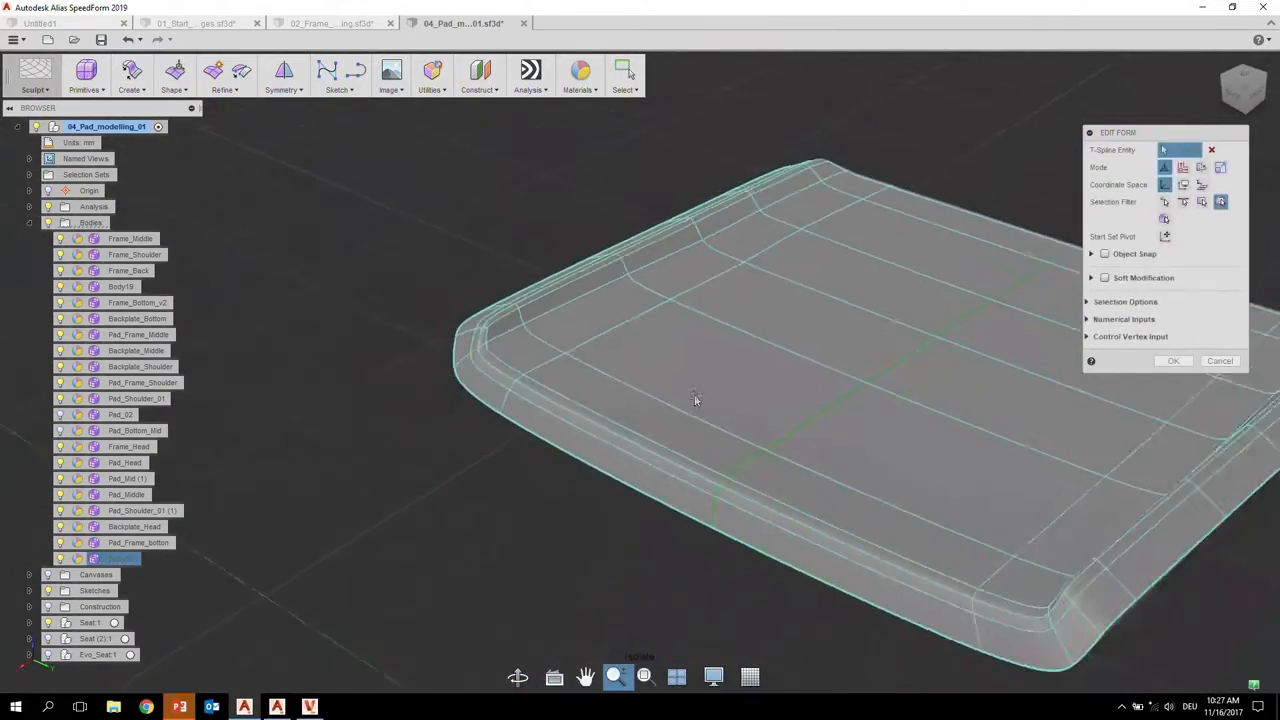
pyautogui.keyDown('alt'); pyautogui.keyDown('shift'); pyautogui.moveTo(580, 383); pyautogui.dragTo(543, 349, button='middle'); pyautogui.keyUp('shift'); pyautogui.keyUp('alt')
pyautogui.keyDown('alt'); pyautogui.keyDown('shift'); pyautogui.moveTo(608, 306); pyautogui.dragTo(461, 411, button='right'); pyautogui.keyUp('shift'); pyautogui.keyUp('alt')
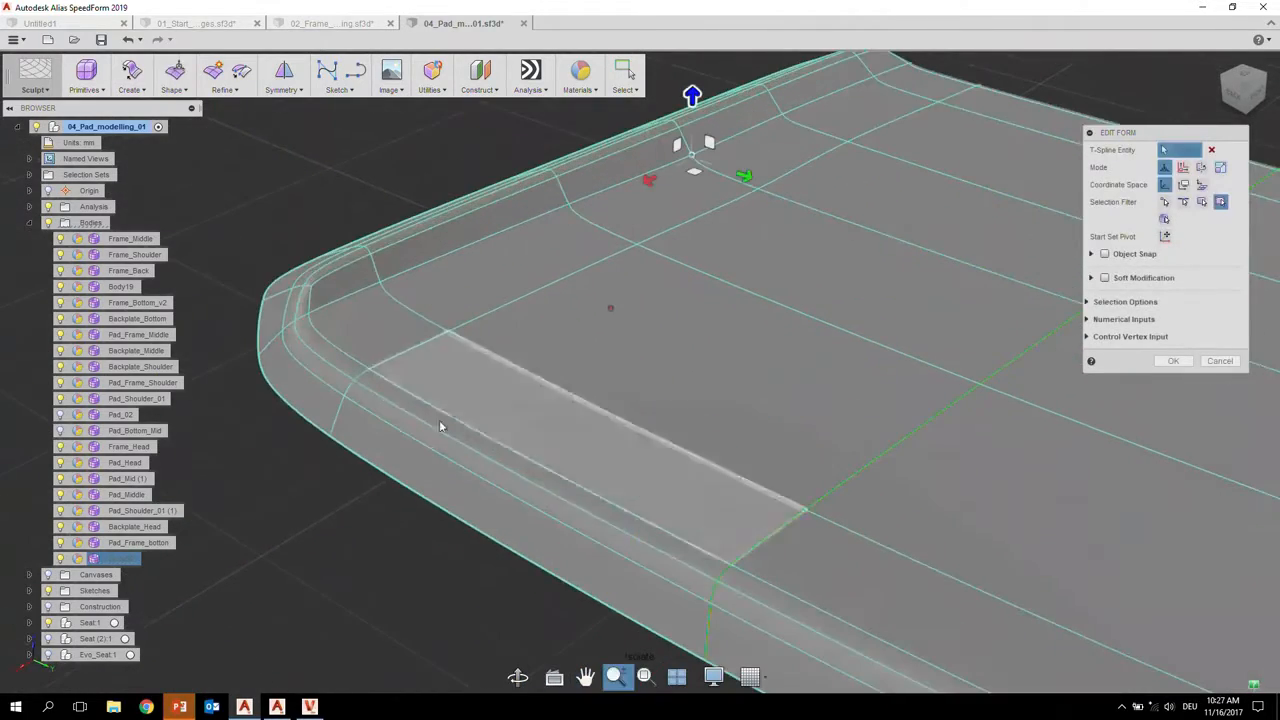
pyautogui.doubleClick(435, 431)
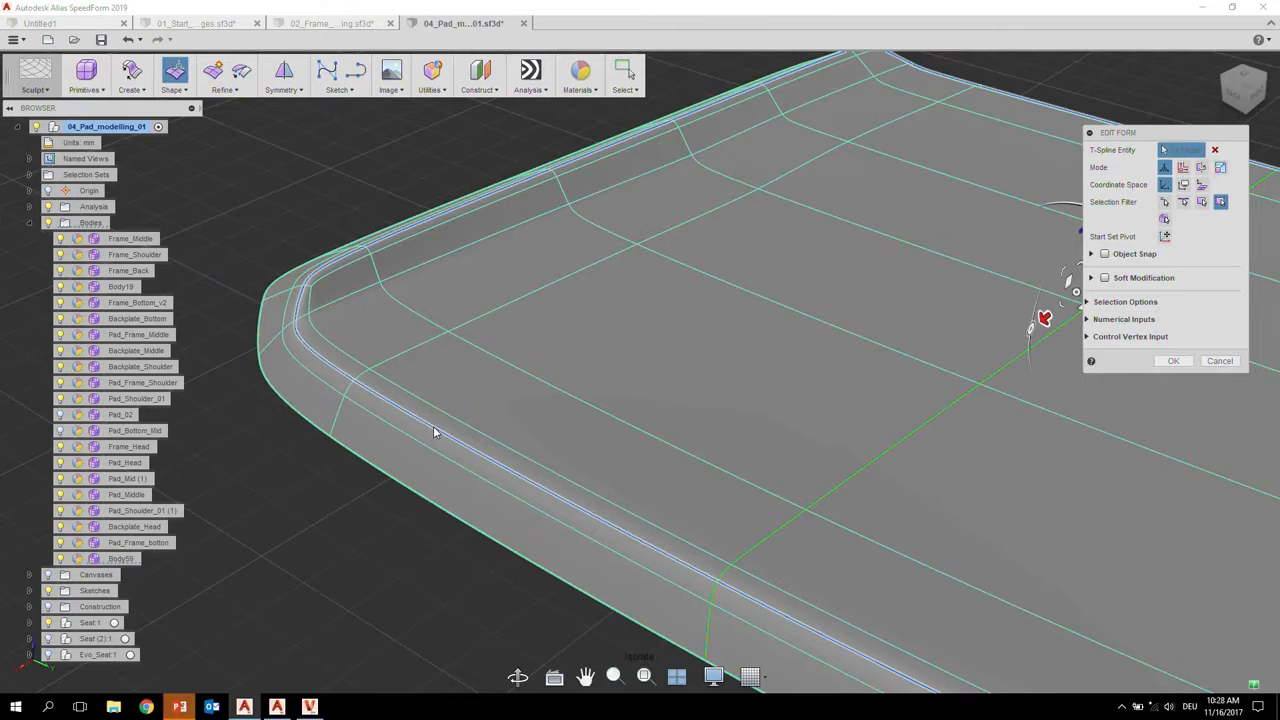
# - Unisolate the seat pad to bring back the other seat bodies
pyautogui.keyDown('alt'); pyautogui.keyDown('shift'); pyautogui.moveTo(482, 372); pyautogui.dragTo(601, 331); pyautogui.keyUp('shift'); pyautogui.keyUp('alt')
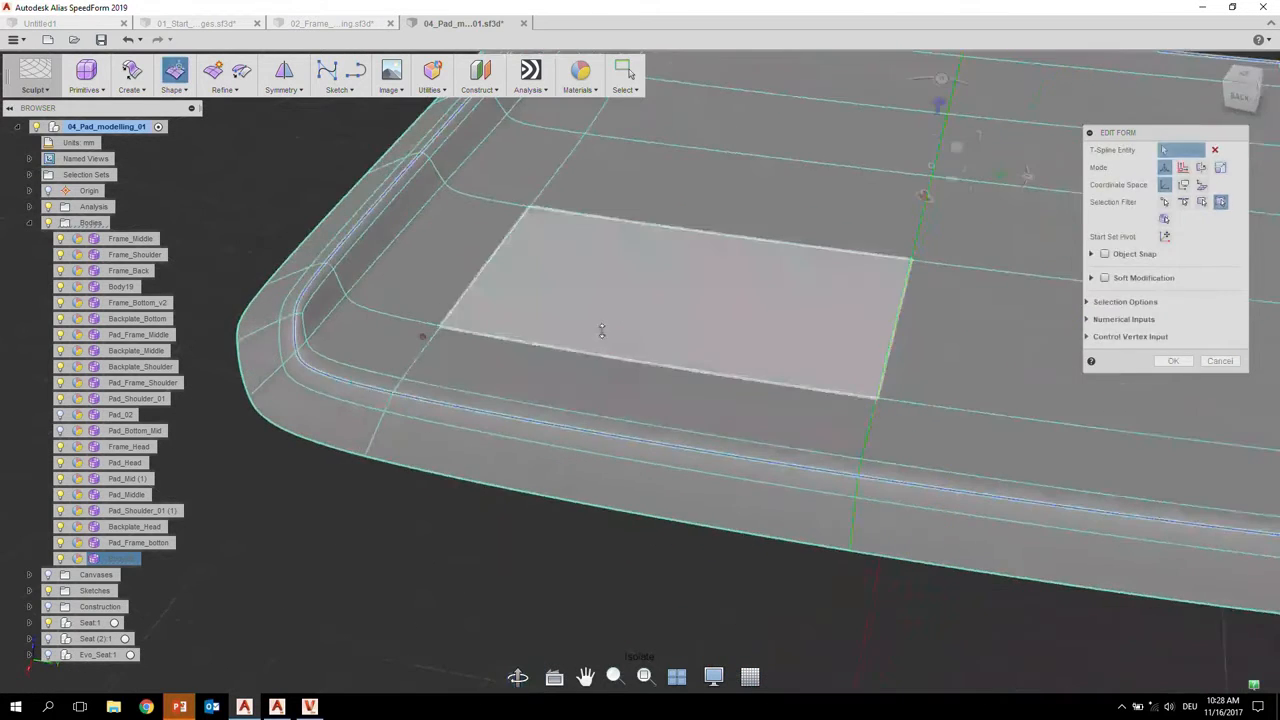
pyautogui.keyDown('alt'); pyautogui.keyDown('shift'); pyautogui.moveTo(601, 331); pyautogui.dragTo(571, 336, button='right'); pyautogui.keyUp('shift'); pyautogui.keyUp('alt')
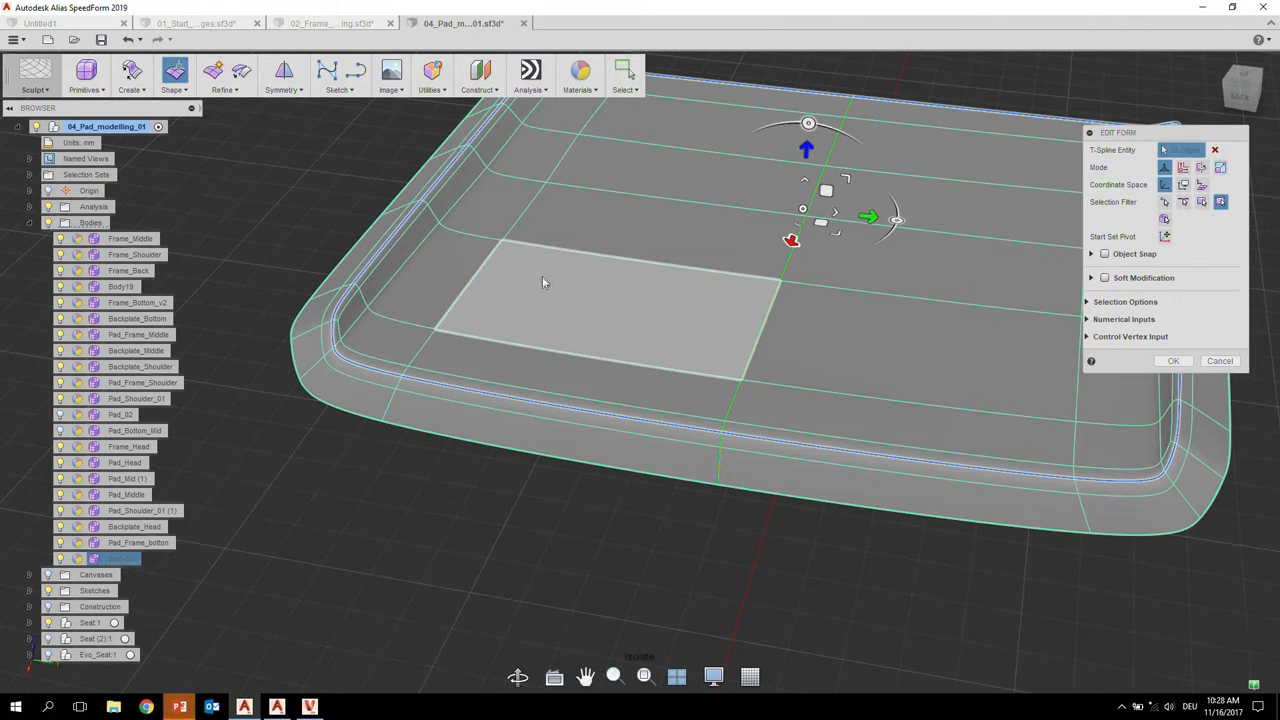
pyautogui.keyDown('alt'); pyautogui.keyDown('shift'); pyautogui.moveTo(542, 276); pyautogui.dragTo(590, 258); pyautogui.keyUp('shift'); pyautogui.keyUp('alt')
pyautogui.keyDown('alt'); pyautogui.keyDown('shift'); pyautogui.moveTo(590, 258); pyautogui.dragTo(480, 255, button='right'); pyautogui.keyUp('shift'); pyautogui.keyUp('alt')
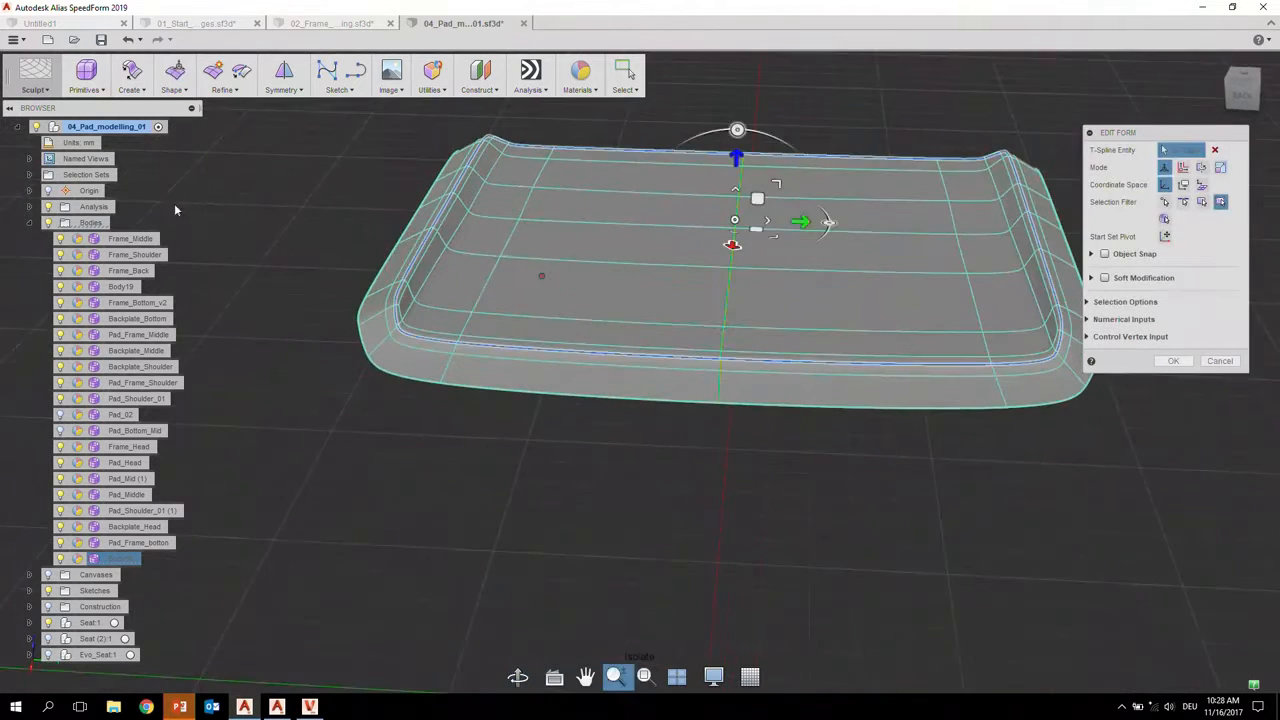
pyautogui.rightClick(489, 292)
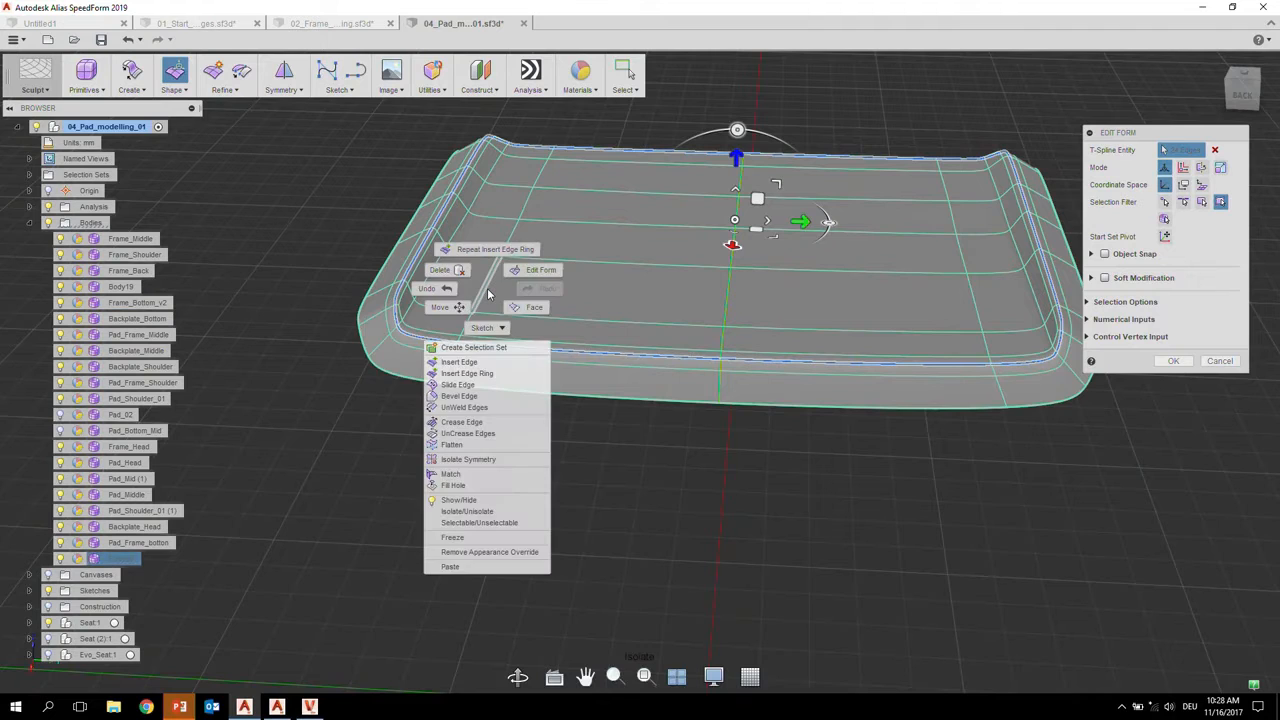
pyautogui.click(489, 515)
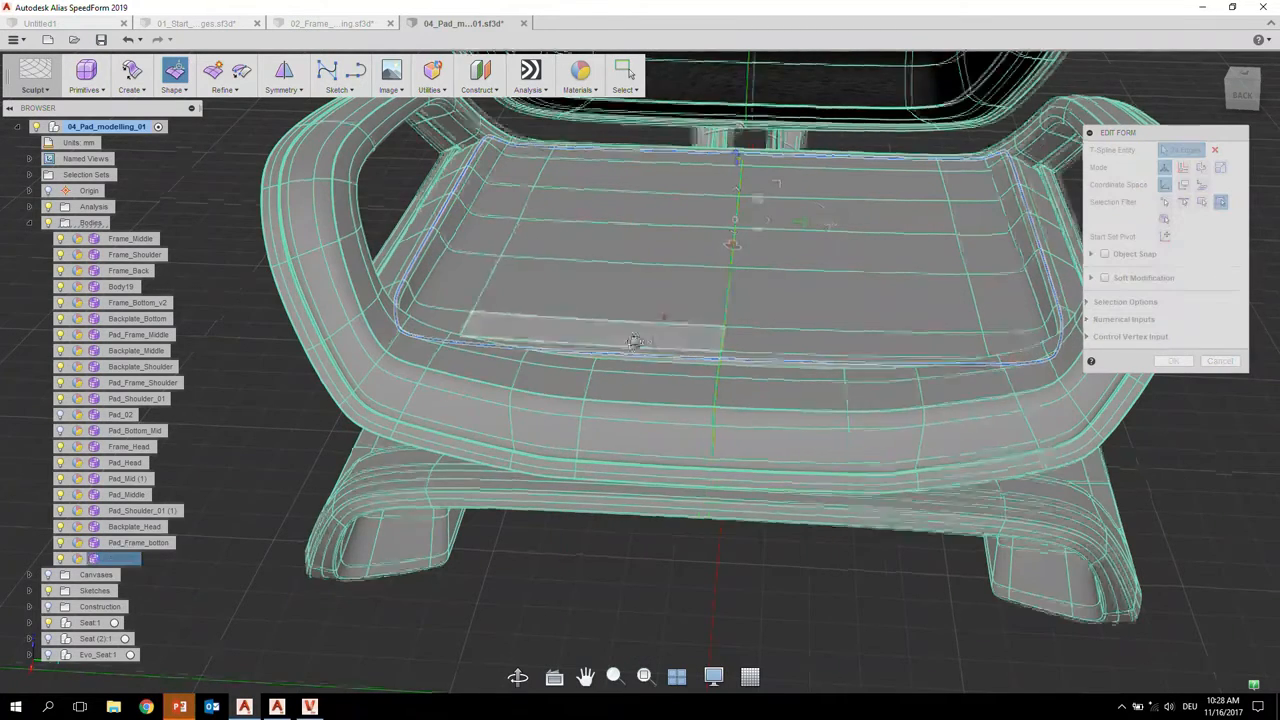
# - Examine the complete seat with its frame and pads from several angles
pyautogui.keyDown('alt'); pyautogui.keyDown('shift'); pyautogui.moveTo(633, 337); pyautogui.dragTo(716, 326); pyautogui.keyUp('shift'); pyautogui.keyUp('alt')
pyautogui.keyDown('alt'); pyautogui.keyDown('shift'); pyautogui.moveTo(718, 331); pyautogui.dragTo(614, 340, button='right'); pyautogui.keyUp('shift'); pyautogui.keyUp('alt')
pyautogui.keyDown('alt'); pyautogui.keyDown('shift'); pyautogui.moveTo(614, 340); pyautogui.dragTo(603, 402); pyautogui.keyUp('shift'); pyautogui.keyUp('alt')
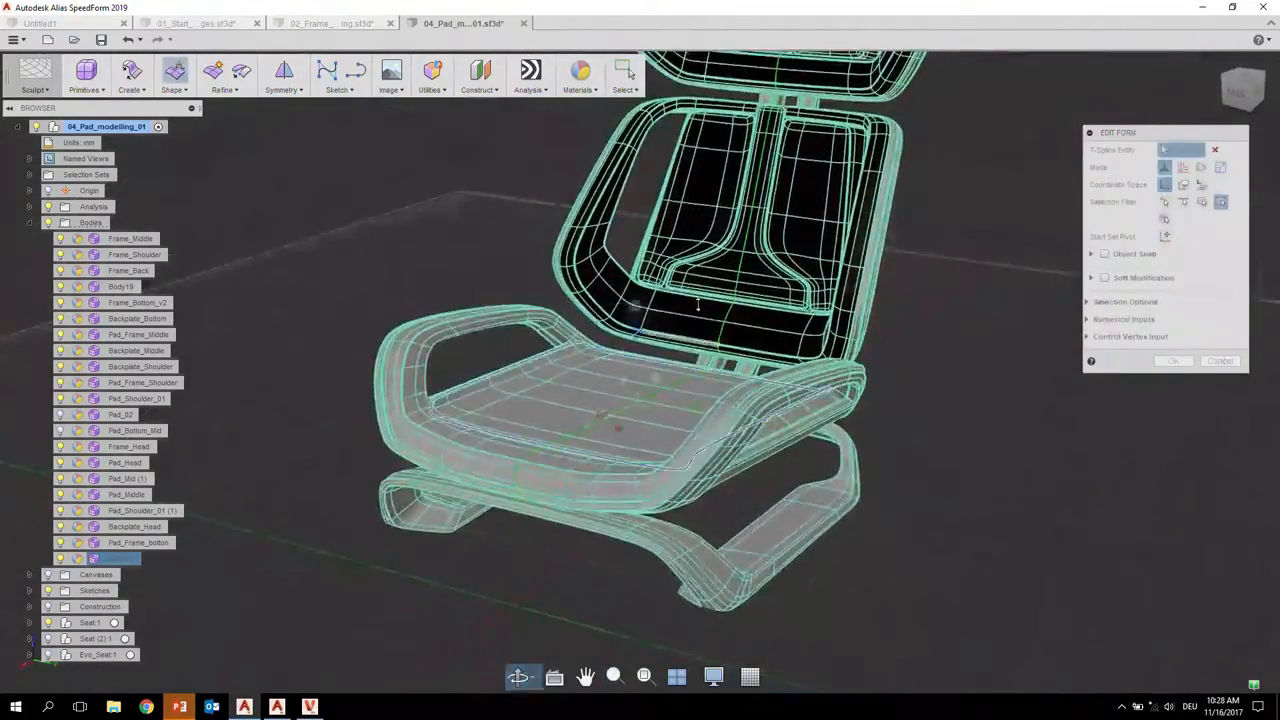
pyautogui.keyDown('alt'); pyautogui.keyDown('shift'); pyautogui.moveTo(697, 335); pyautogui.dragTo(670, 298, button='right'); pyautogui.keyUp('shift'); pyautogui.keyUp('alt')
pyautogui.keyDown('alt'); pyautogui.keyDown('shift'); pyautogui.moveTo(670, 298); pyautogui.dragTo(667, 333, button='middle'); pyautogui.keyUp('shift'); pyautogui.keyUp('alt')
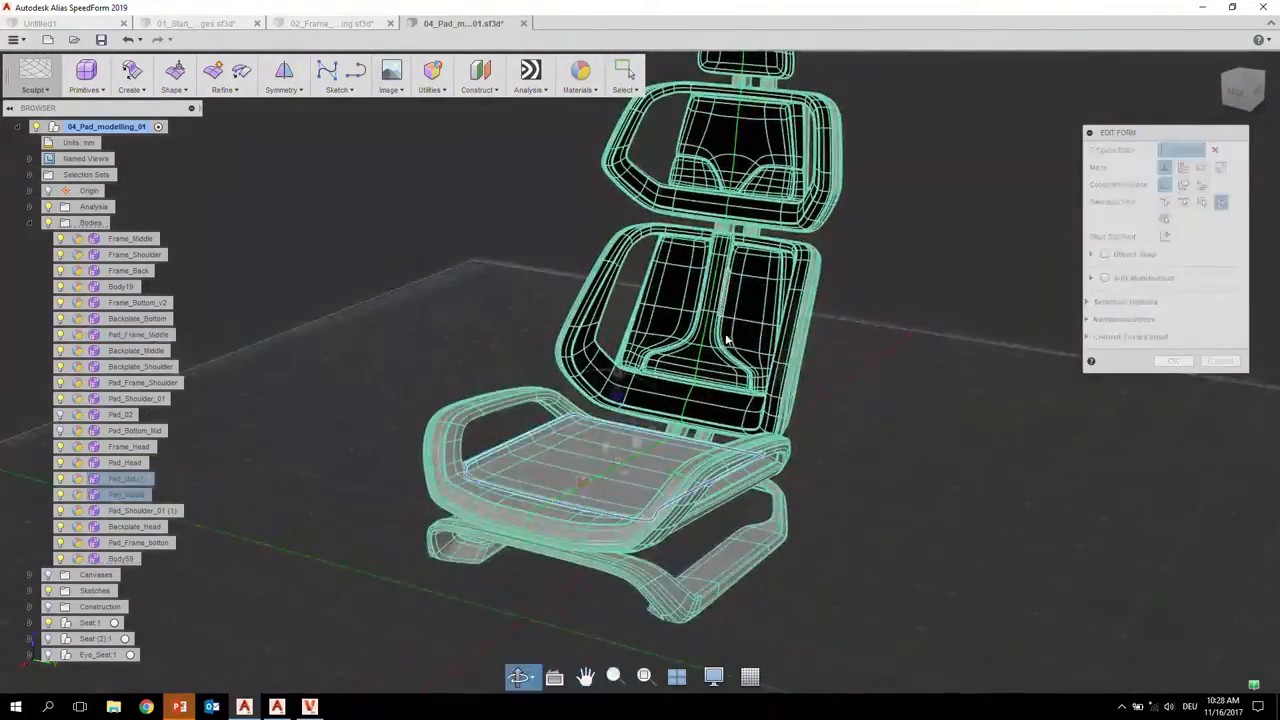
pyautogui.keyDown('alt'); pyautogui.keyDown('shift'); pyautogui.moveTo(724, 334); pyautogui.dragTo(701, 312); pyautogui.keyUp('shift'); pyautogui.keyUp('alt')
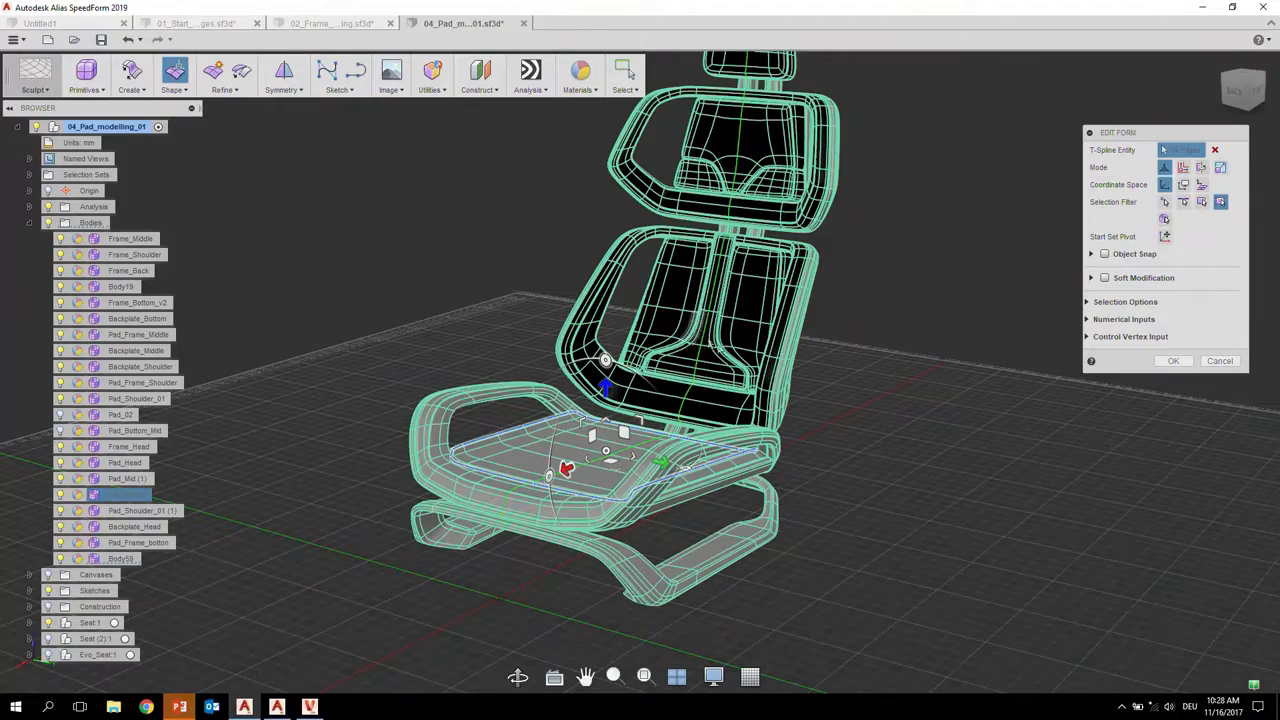
pyautogui.keyDown('alt'); pyautogui.keyDown('shift'); pyautogui.moveTo(702, 358); pyautogui.dragTo(681, 343); pyautogui.keyUp('shift'); pyautogui.keyUp('alt')
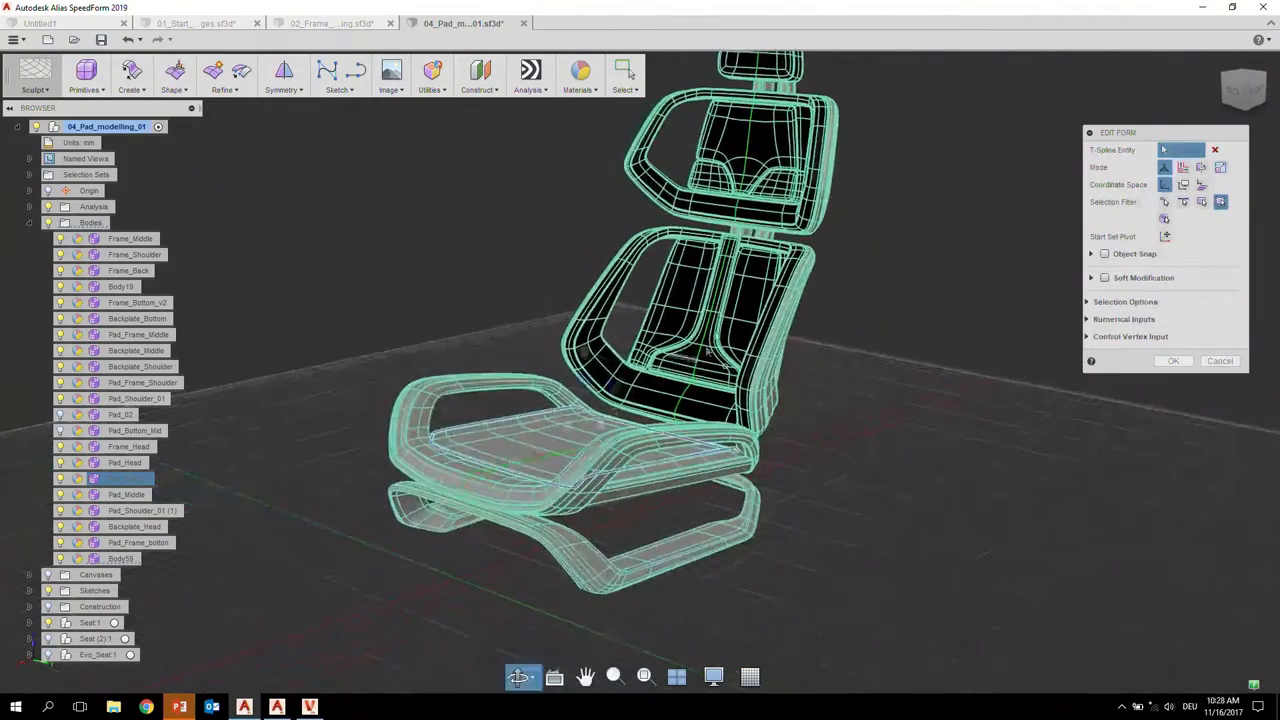
pyautogui.keyDown('alt'); pyautogui.keyDown('shift'); pyautogui.moveTo(715, 238); pyautogui.dragTo(709, 338, button='middle'); pyautogui.keyUp('shift'); pyautogui.keyUp('alt')
pyautogui.scroll(5, 706, 316)
pyautogui.keyDown('alt'); pyautogui.keyDown('shift'); pyautogui.moveTo(709, 330); pyautogui.dragTo(782, 324); pyautogui.keyUp('shift'); pyautogui.keyUp('alt')
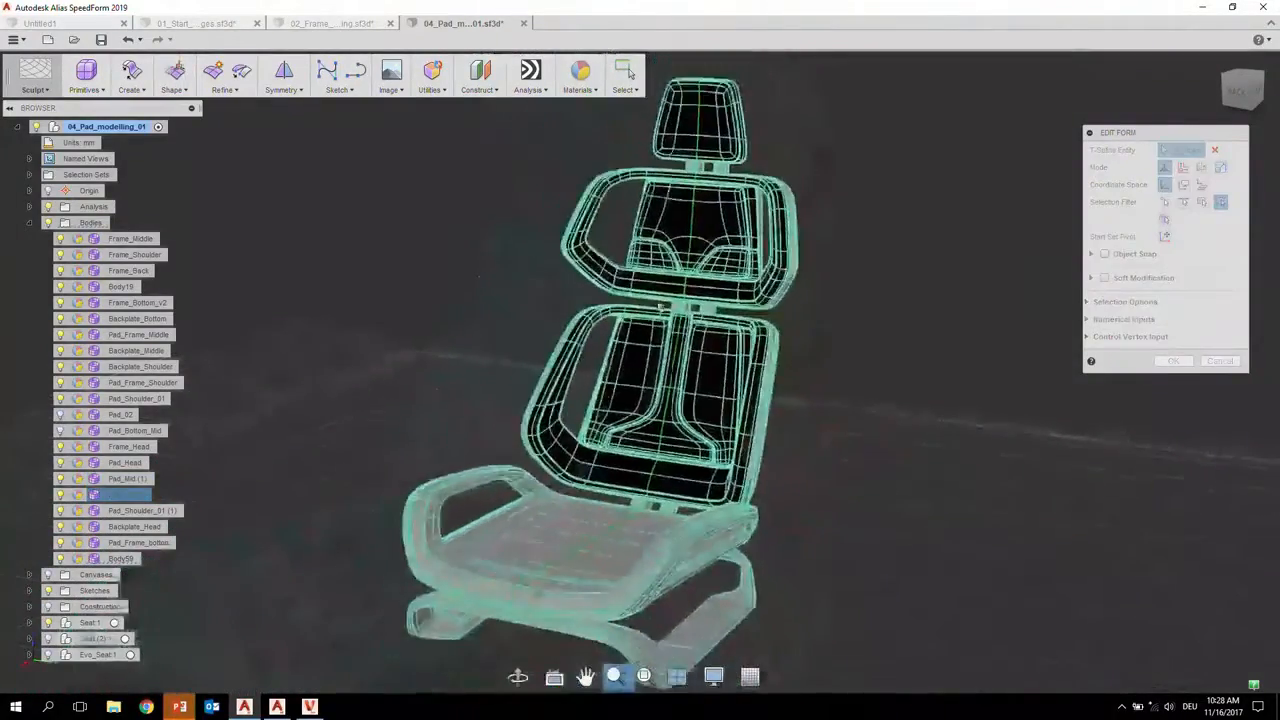
pyautogui.keyDown('shift'); pyautogui.moveTo(640, 382); pyautogui.dragTo(636, 376, button='middle'); pyautogui.keyUp('shift')
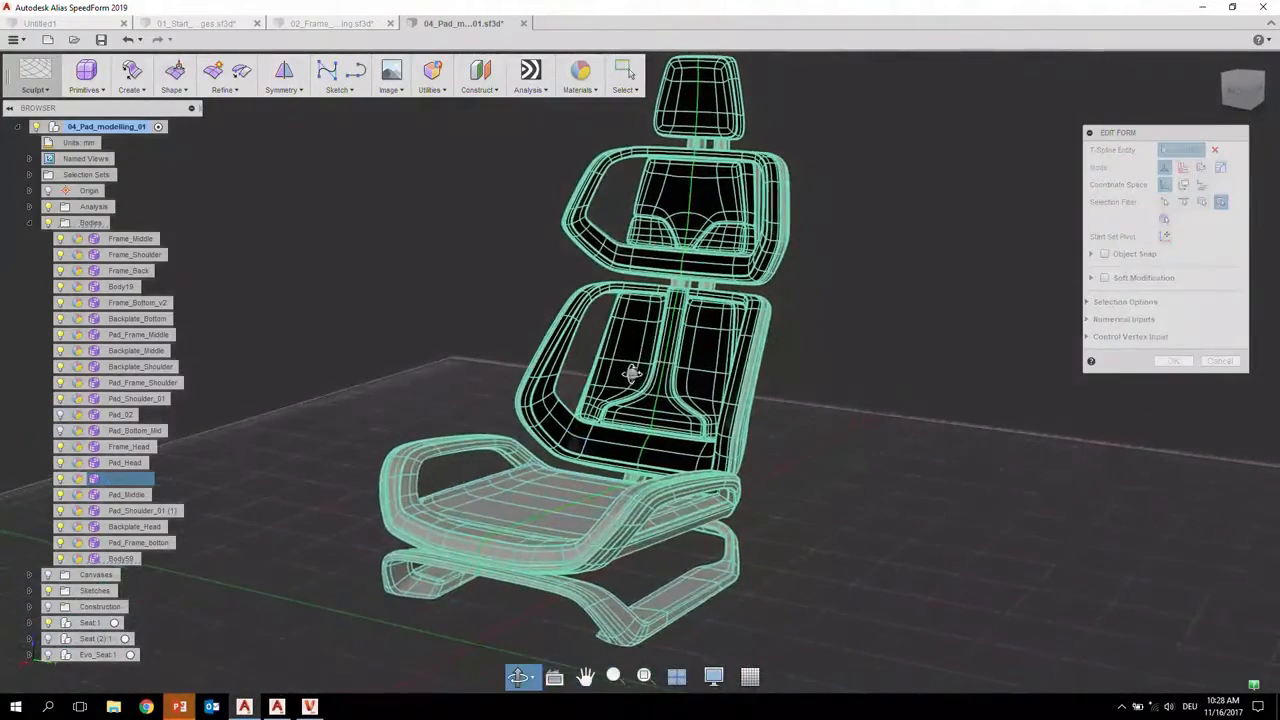
pyautogui.scroll(5, 636, 377)
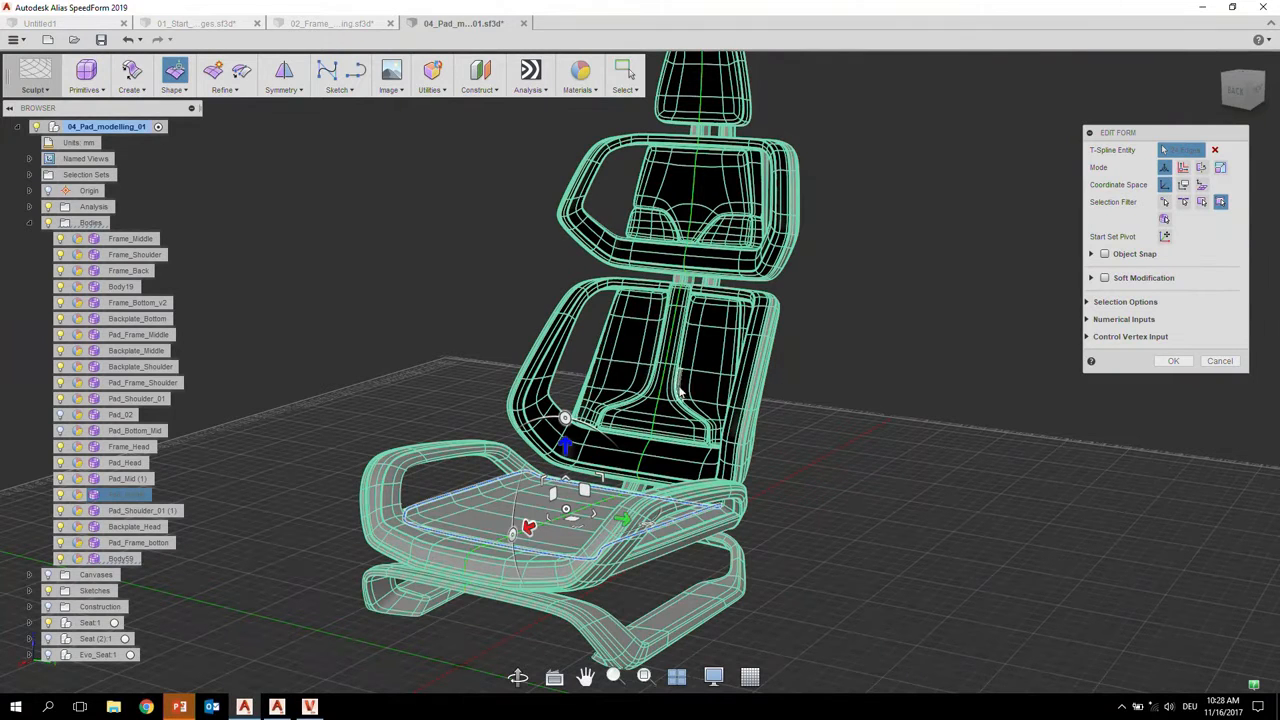
pyautogui.scroll(-5, 636, 352)
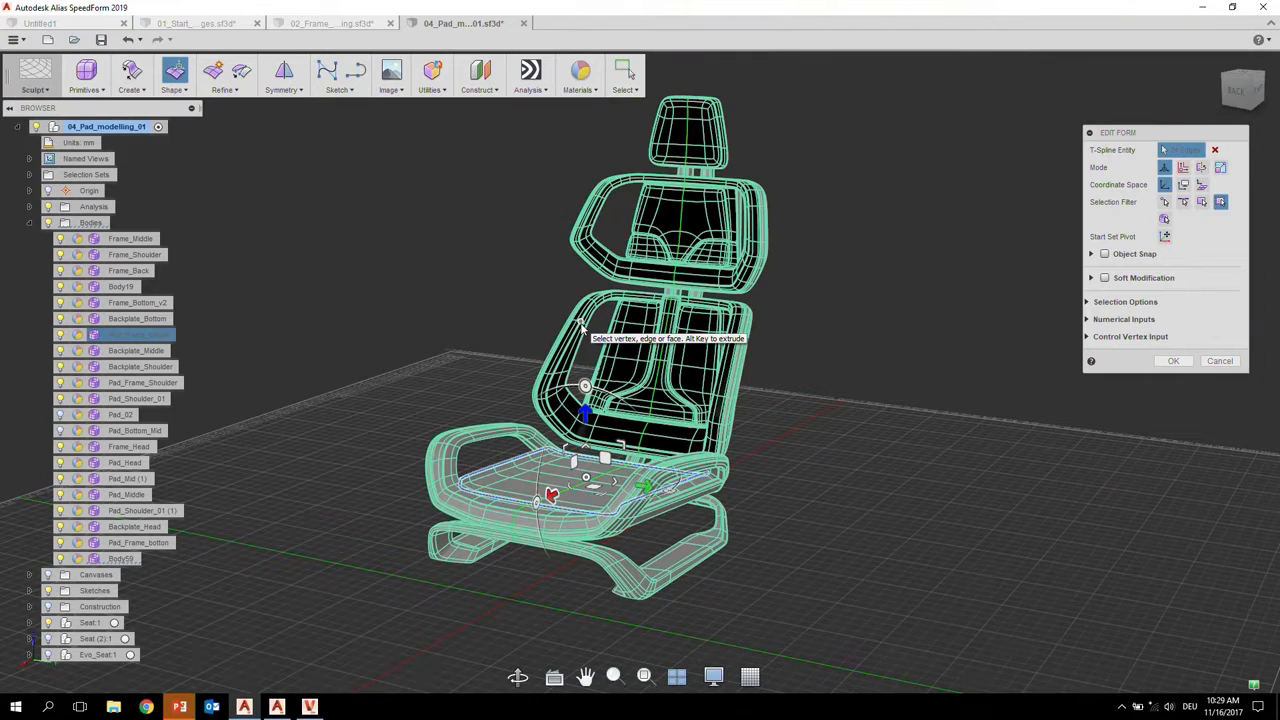
# - Review the file types offered for exporting the seat model and leave without exporting
pyautogui.click(18, 40)
pyautogui.click(30, 174)
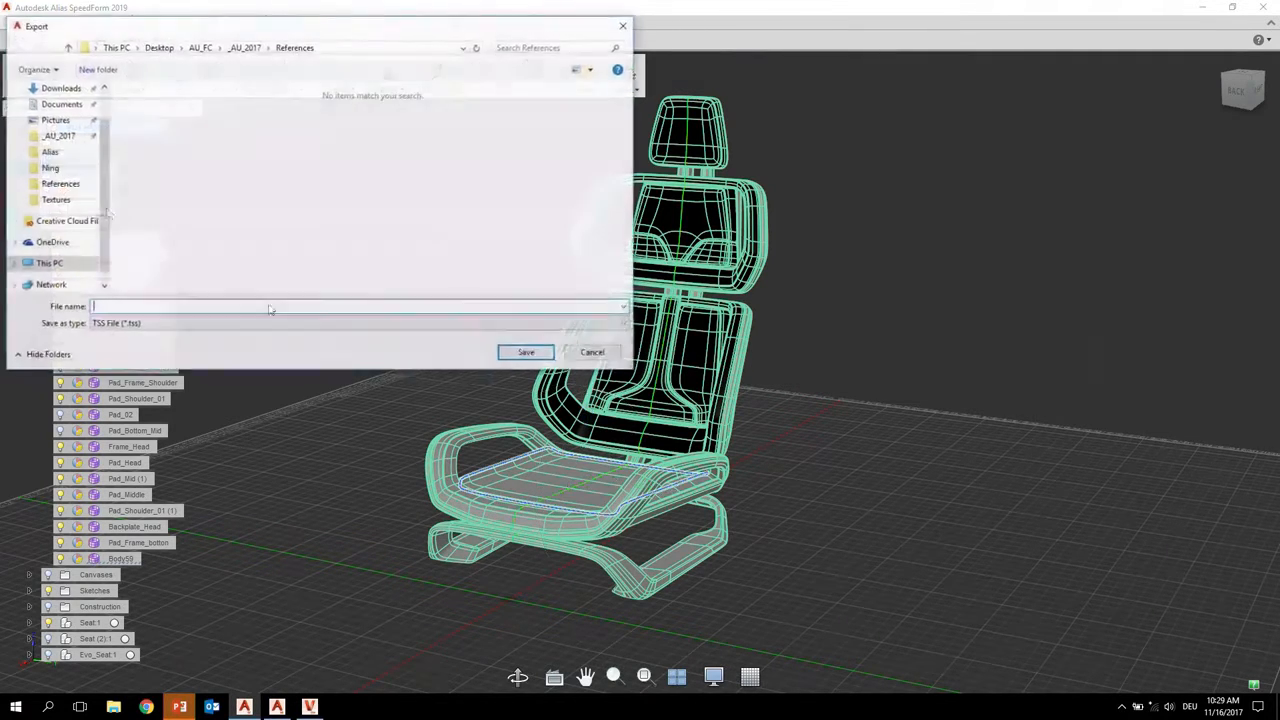
pyautogui.click(343, 325)
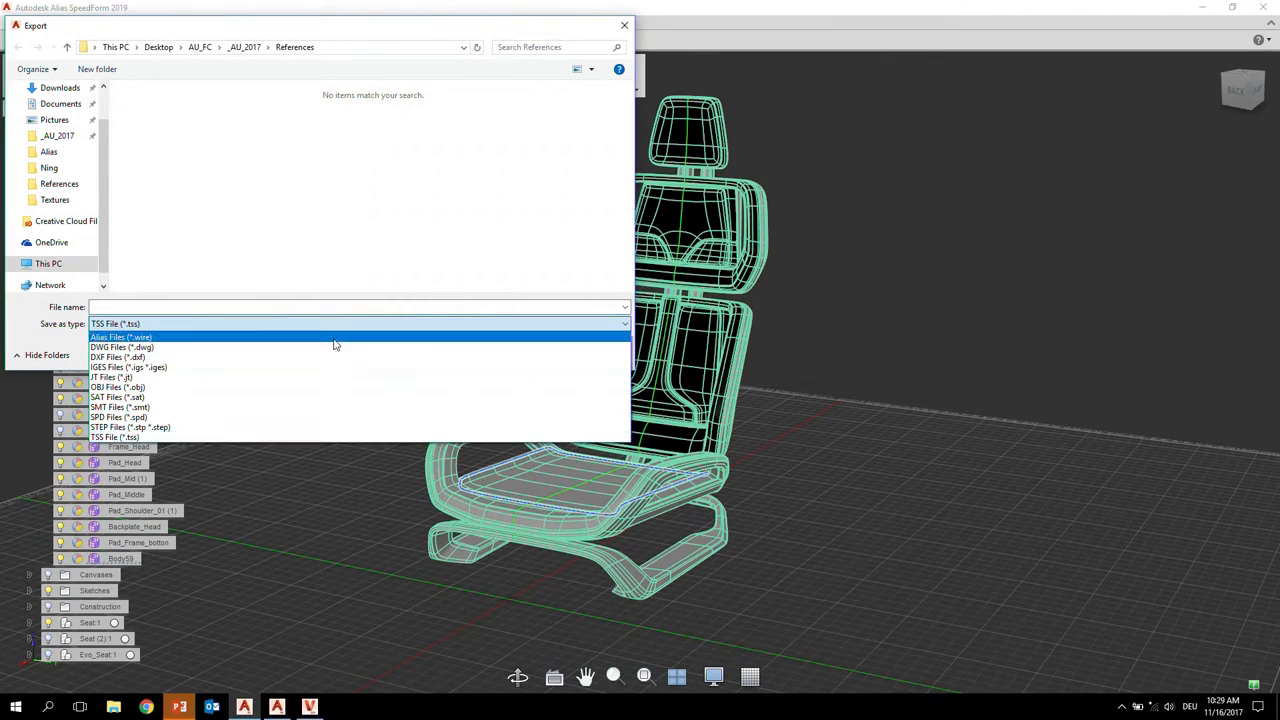
pyautogui.click(471, 265)
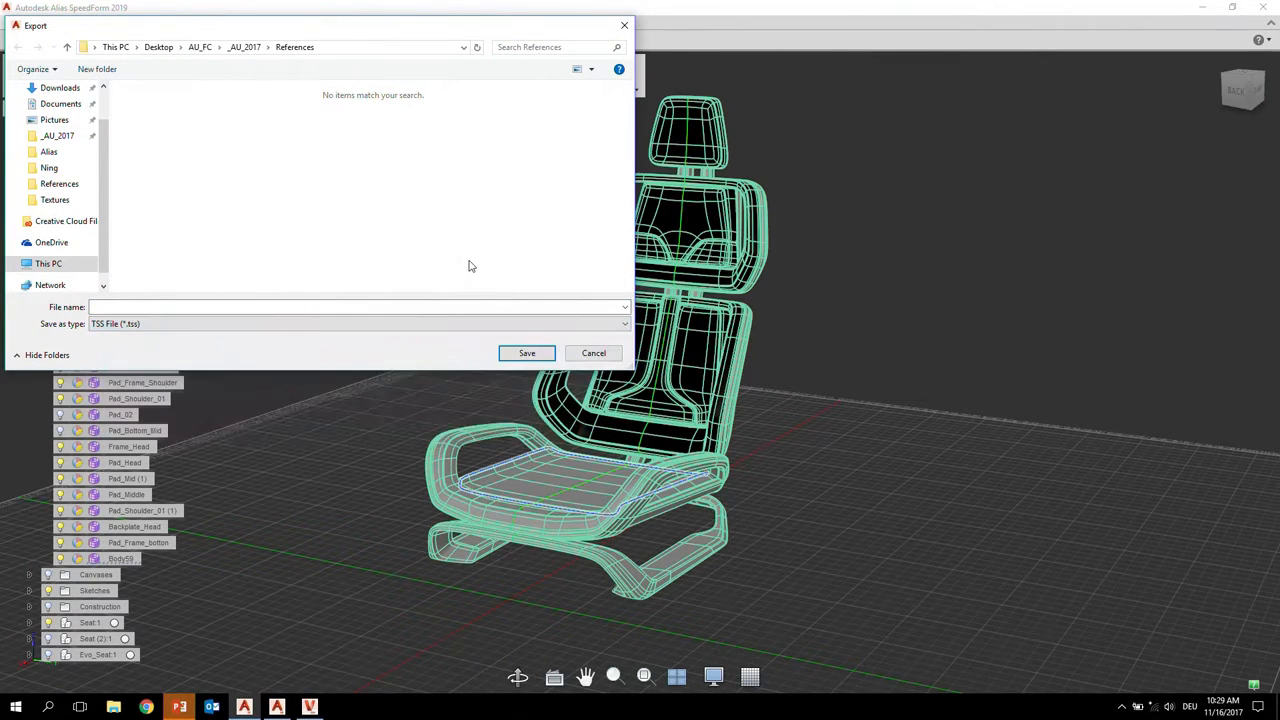
pyautogui.click(594, 353)
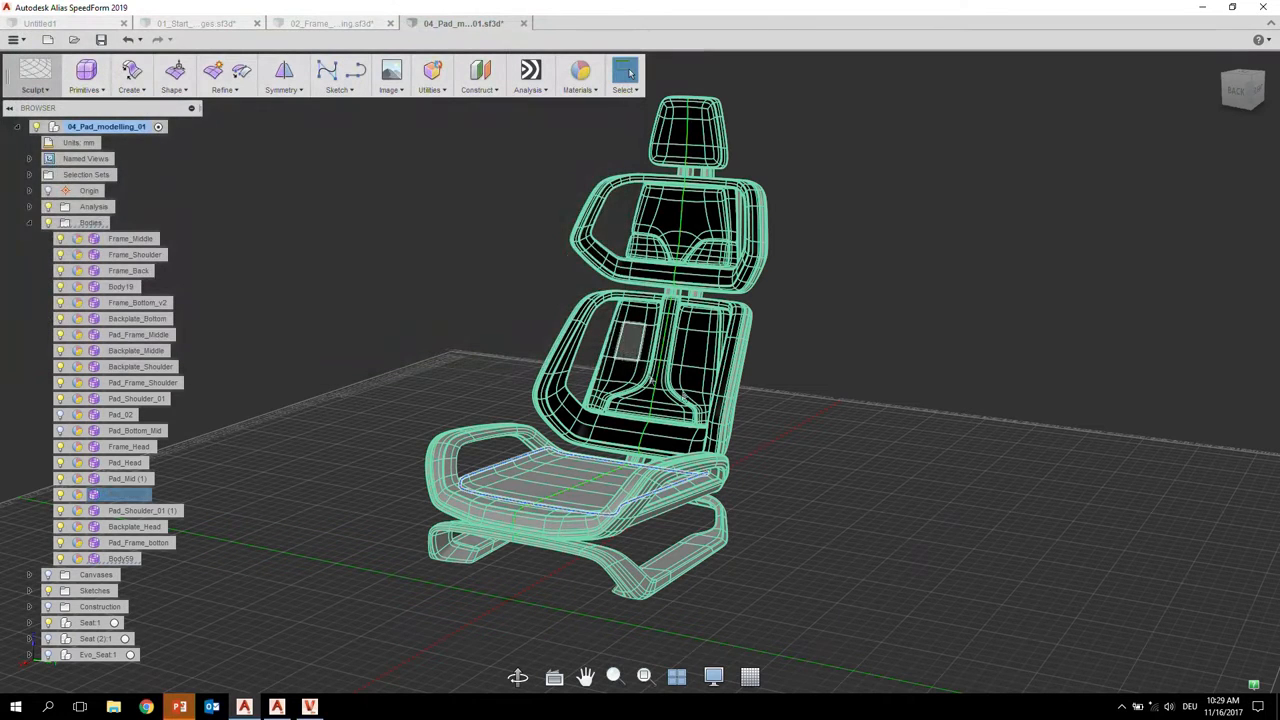
pyautogui.keyDown('shift'); pyautogui.moveTo(690, 391); pyautogui.dragTo(672, 396, button='middle'); pyautogui.keyUp('shift')
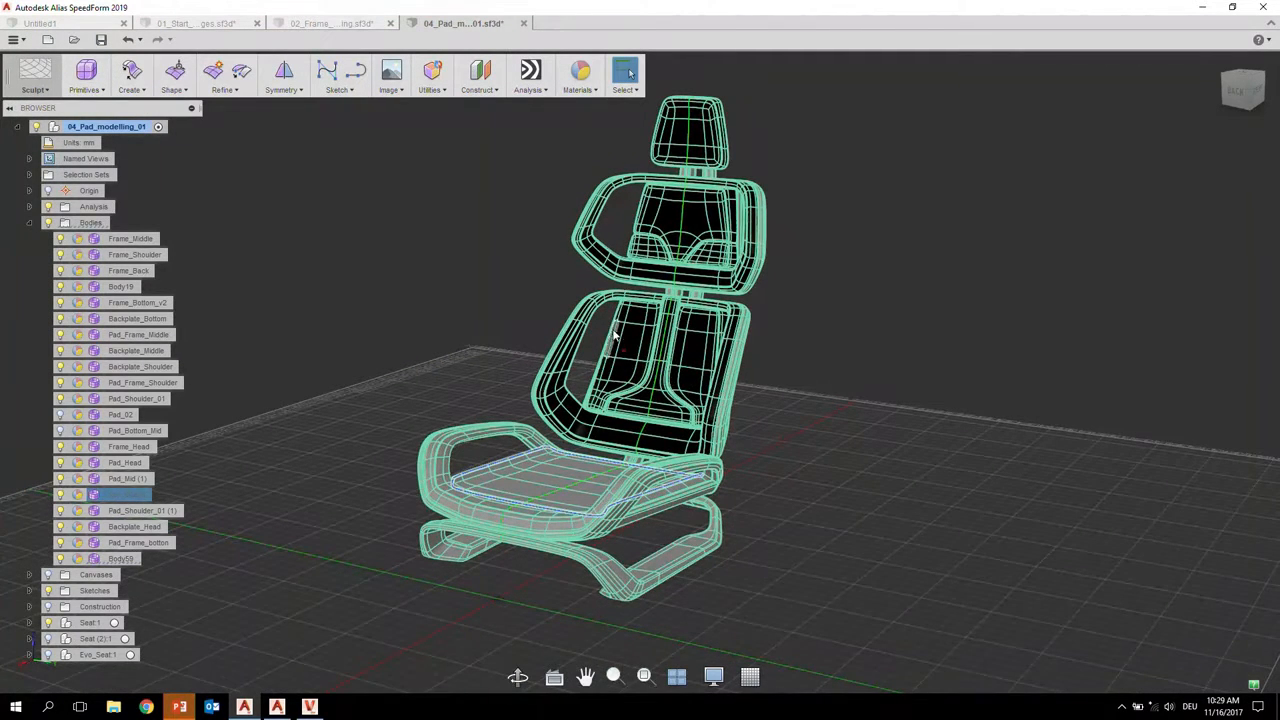
# - Try to switch the seat model to the Detailing workspace, return to Sculpt and close the conversion error report
pyautogui.click(53, 79)
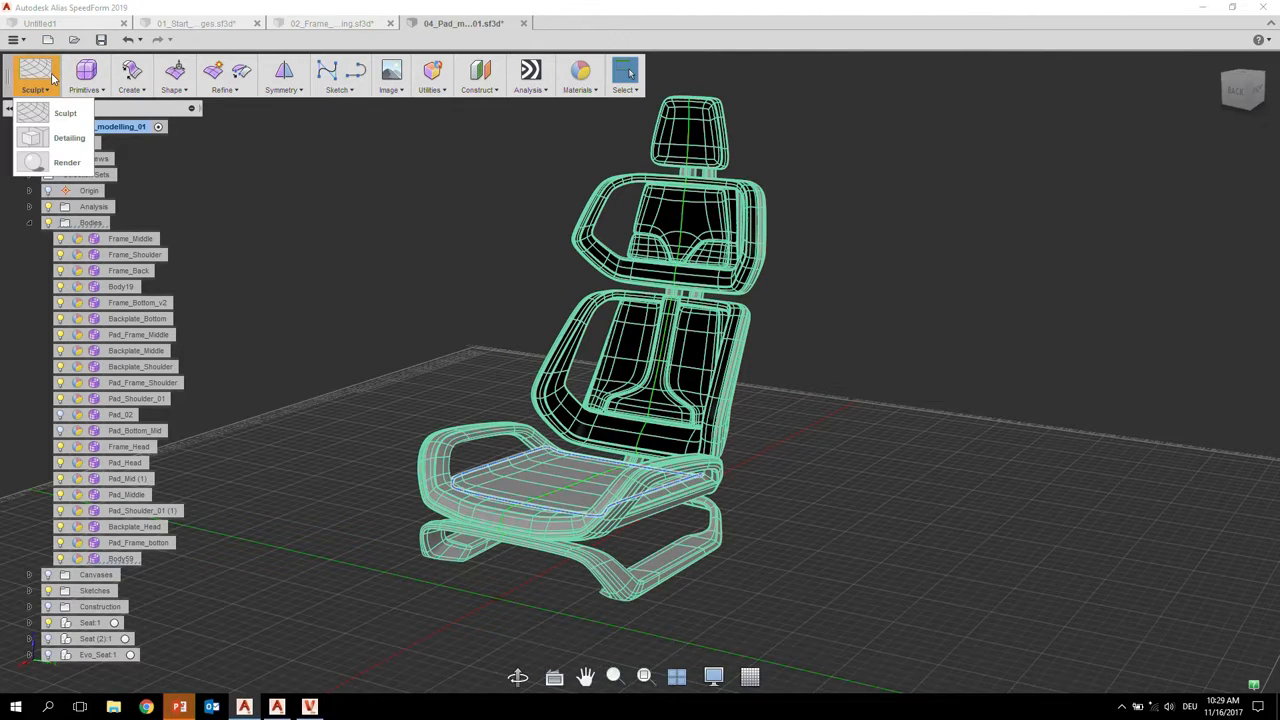
pyautogui.click(76, 142)
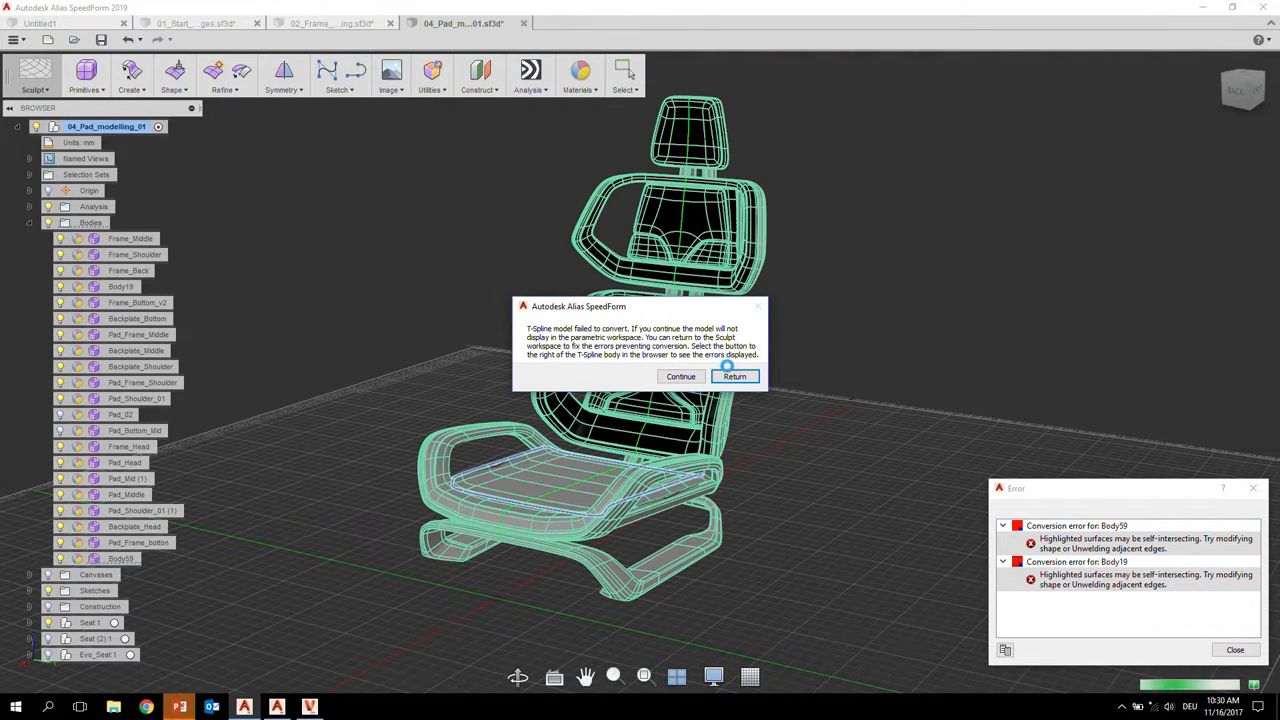
pyautogui.click(735, 376)
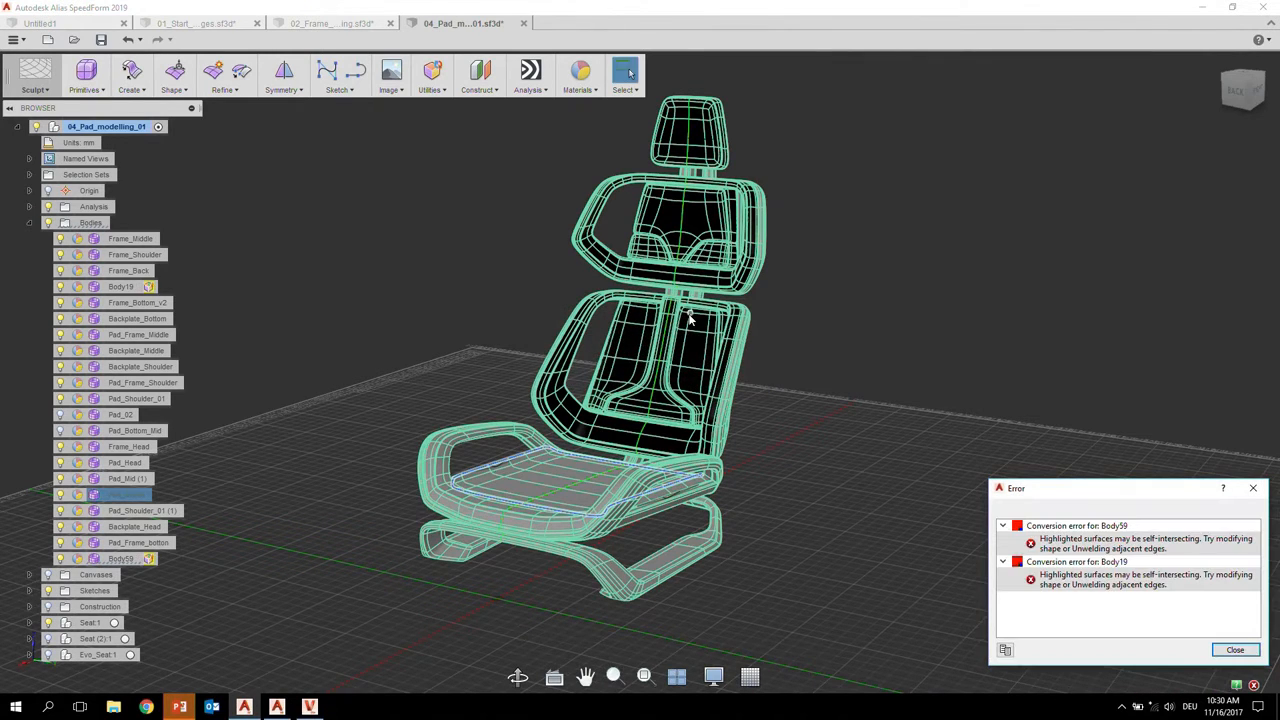
pyautogui.click(115, 287)
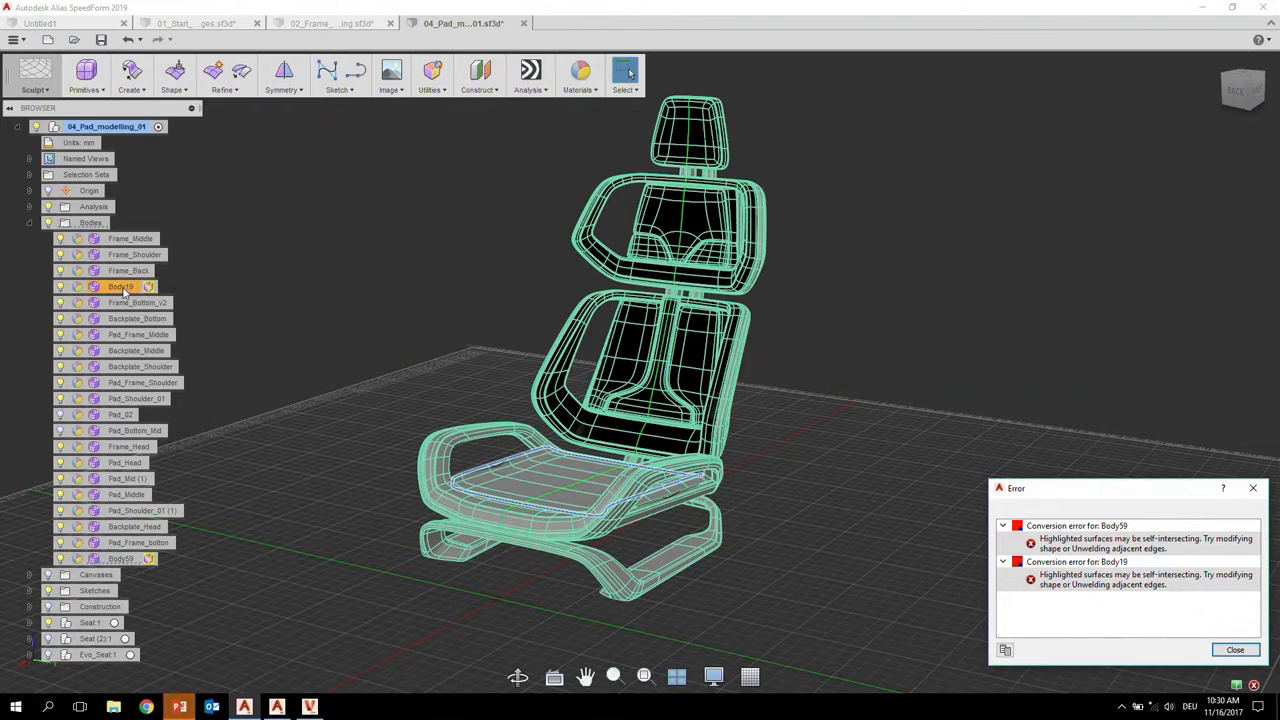
pyautogui.click(122, 559)
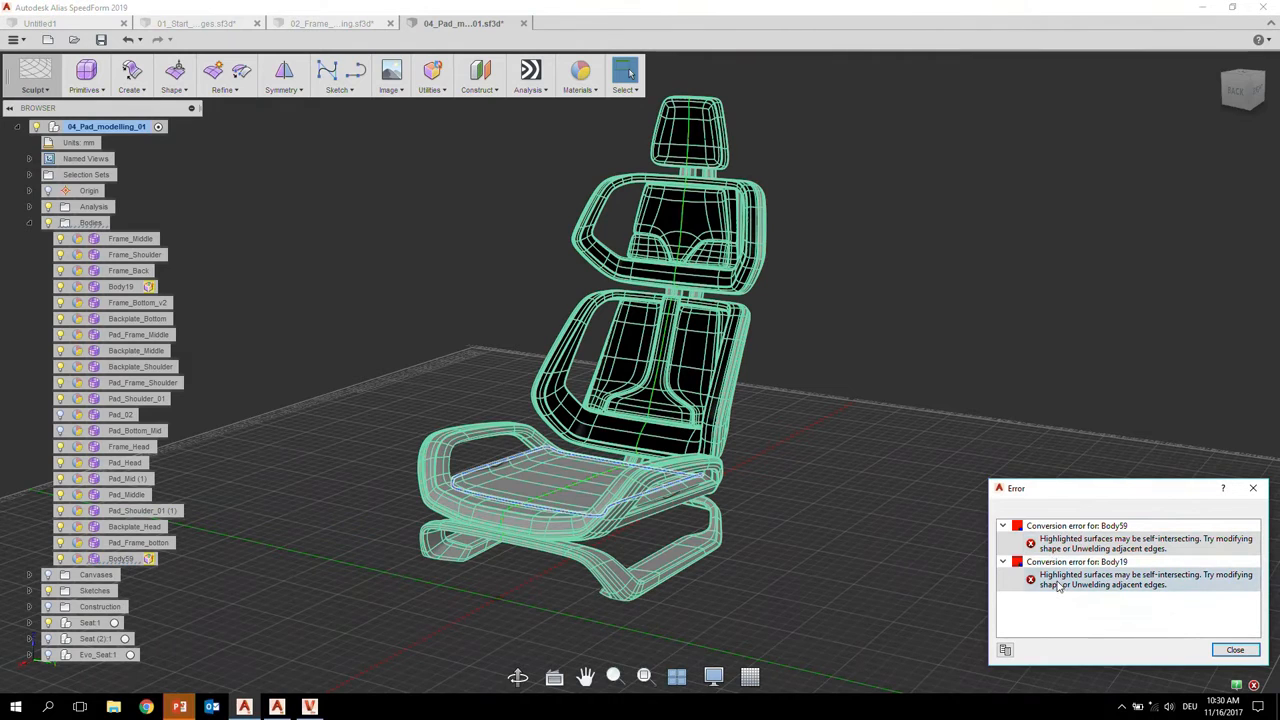
pyautogui.click(1247, 652)
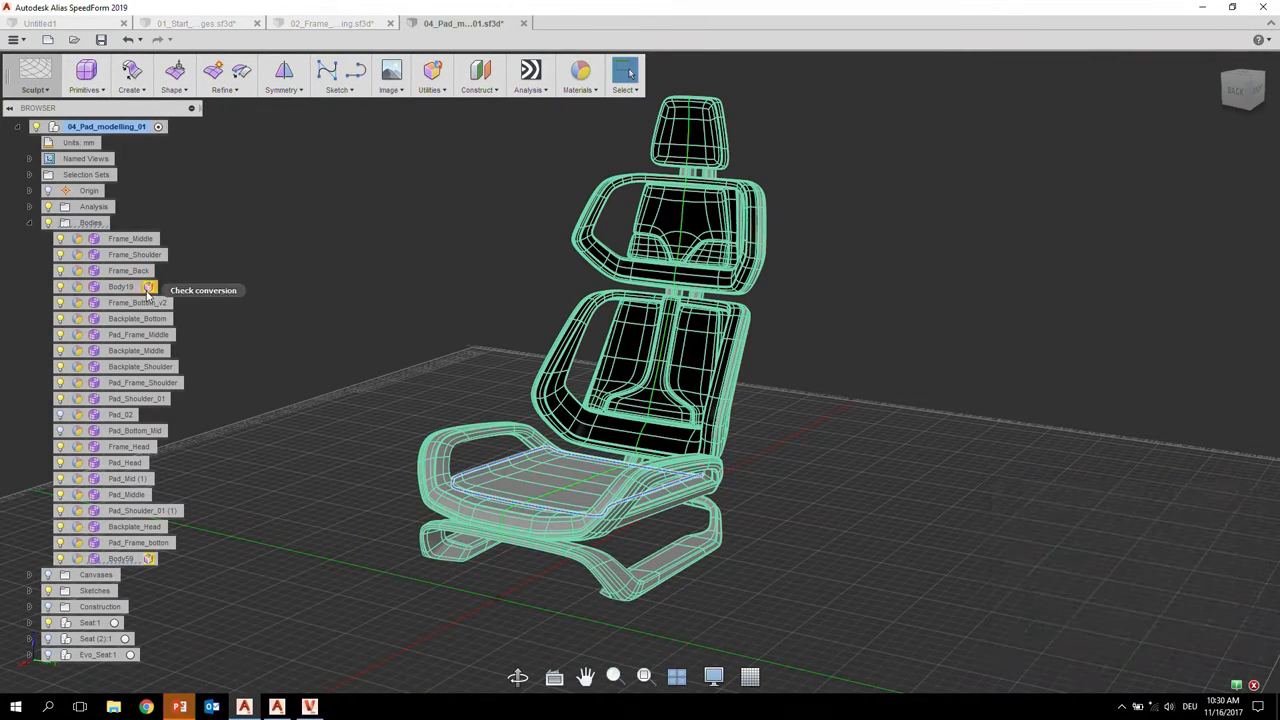
# - Isolate Body19, the pair of bent support strips running behind the seat
pyautogui.click(150, 287)
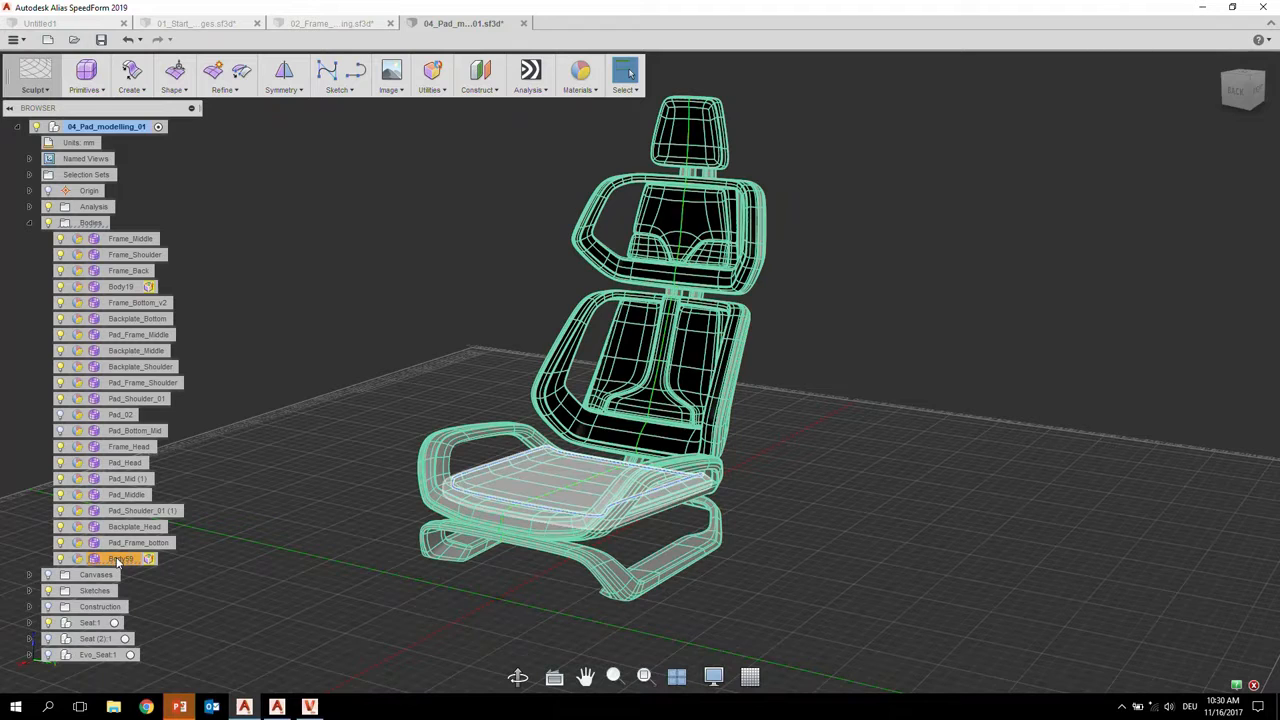
pyautogui.rightClick(140, 290)
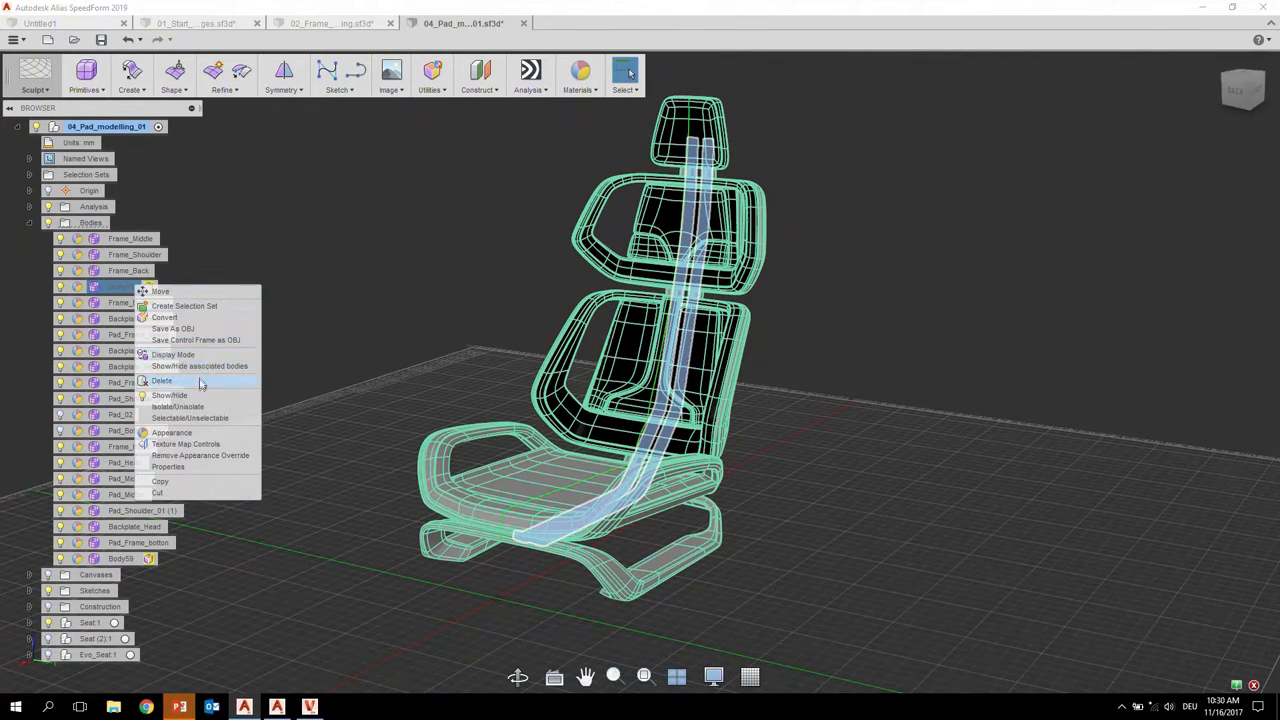
pyautogui.click(200, 408)
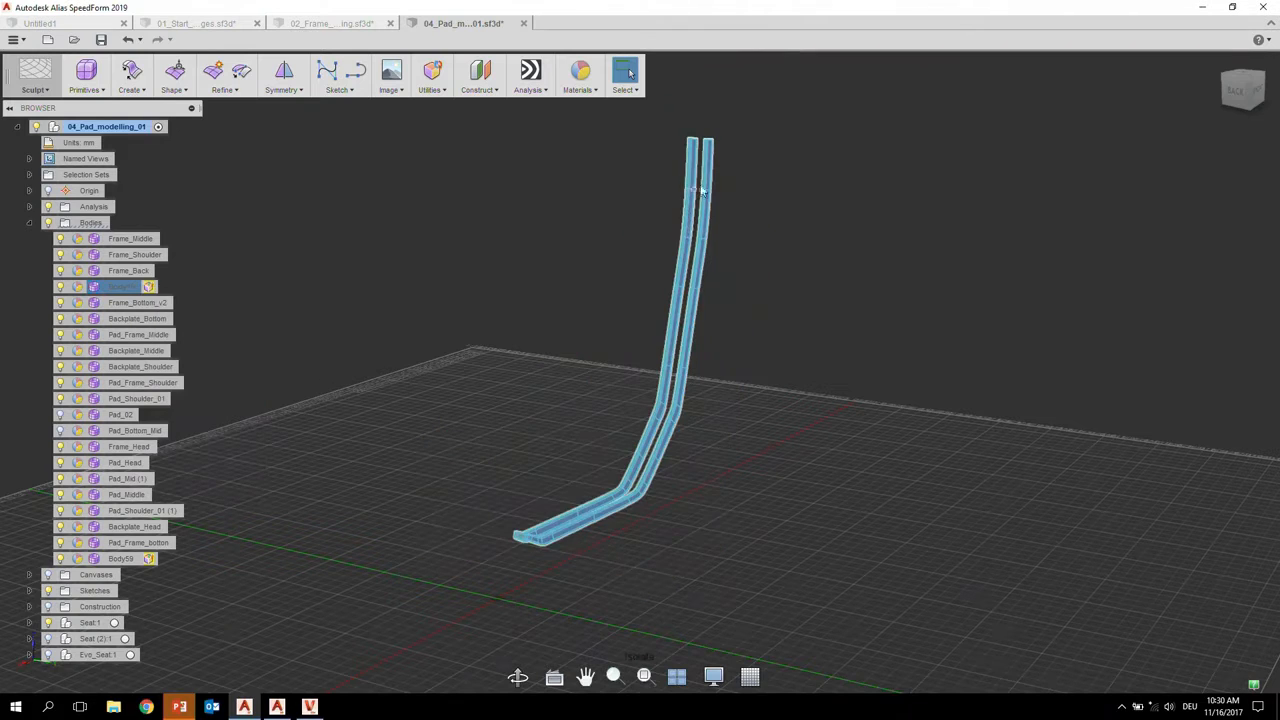
# - Run the conversion check on Body19 and examine the flagged faces at the upper ends of both strips
pyautogui.keyDown('shift'); pyautogui.moveTo(671, 263); pyautogui.dragTo(223, 253, button='middle'); pyautogui.keyUp('shift')
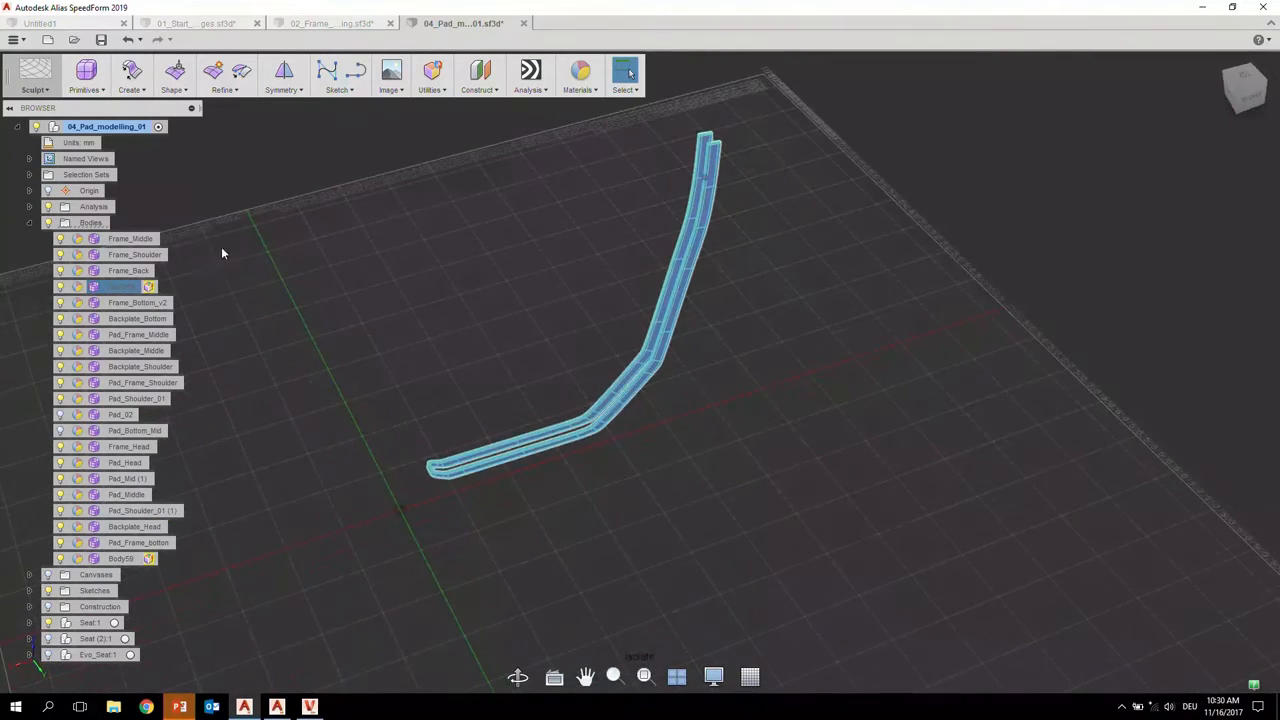
pyautogui.click(149, 288)
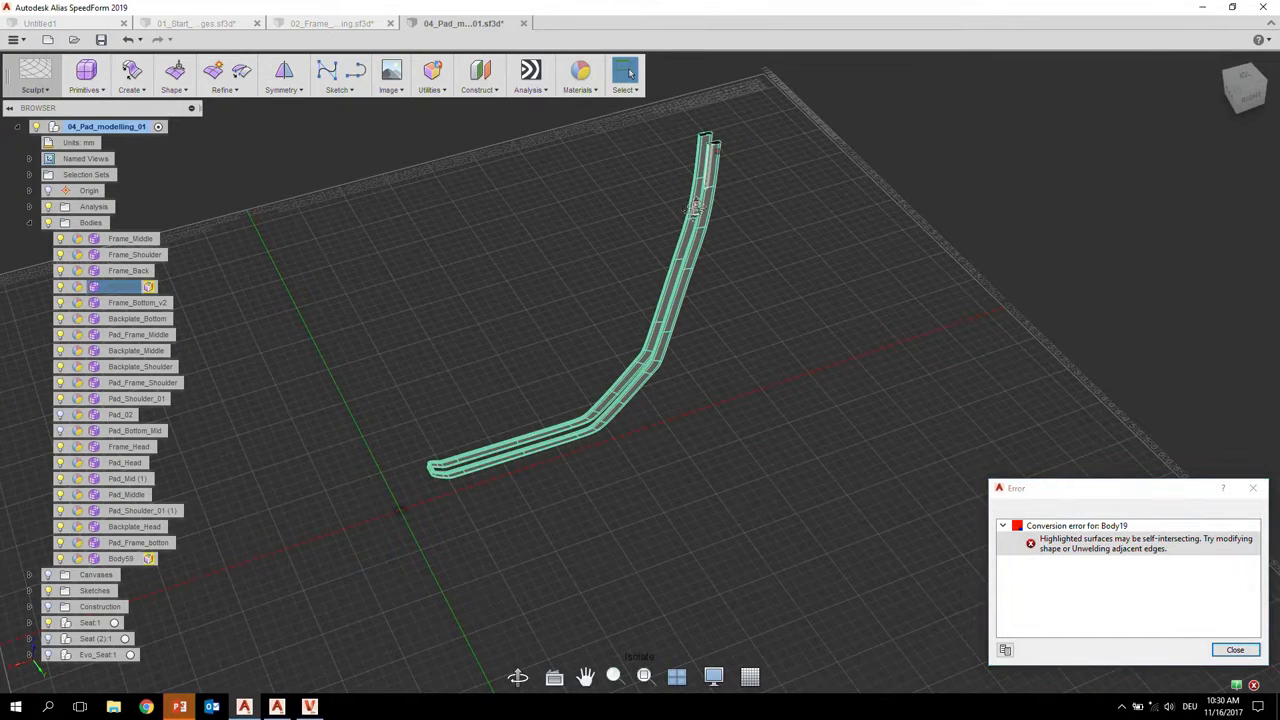
pyautogui.scroll(5, 736, 190)
pyautogui.scroll(6, 738, 219)
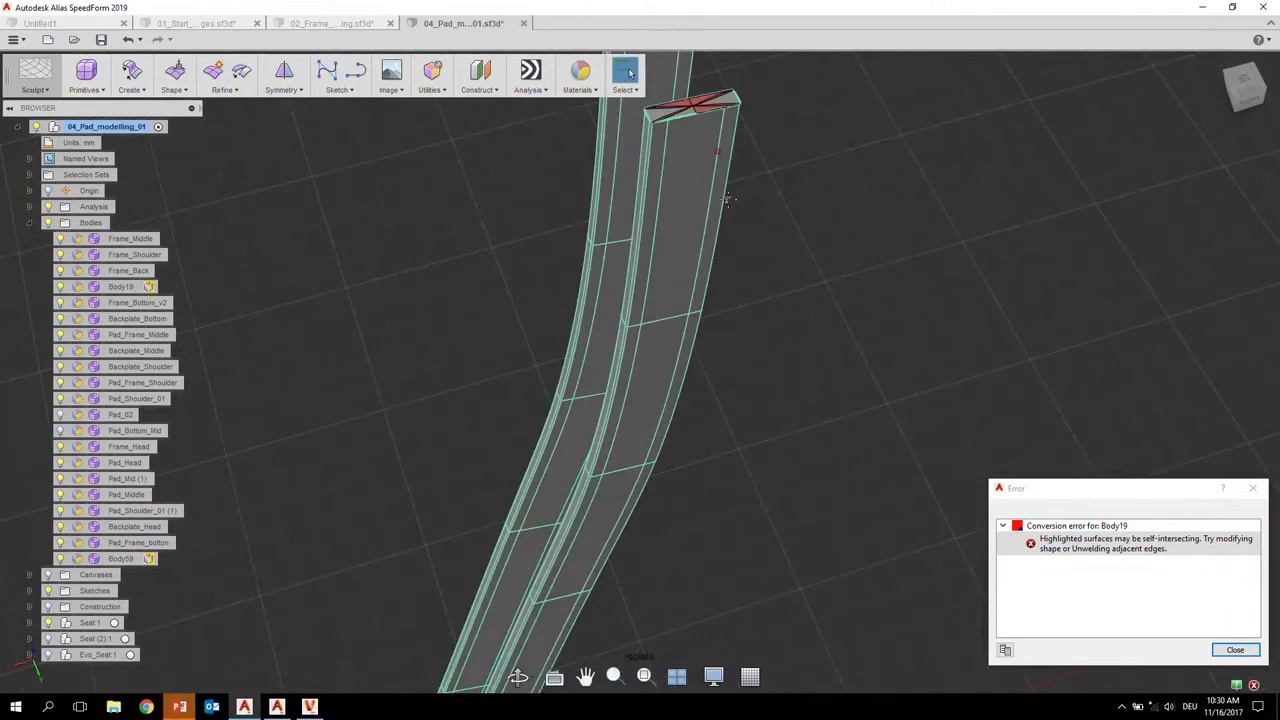
pyautogui.scroll(-8, 698, 315)
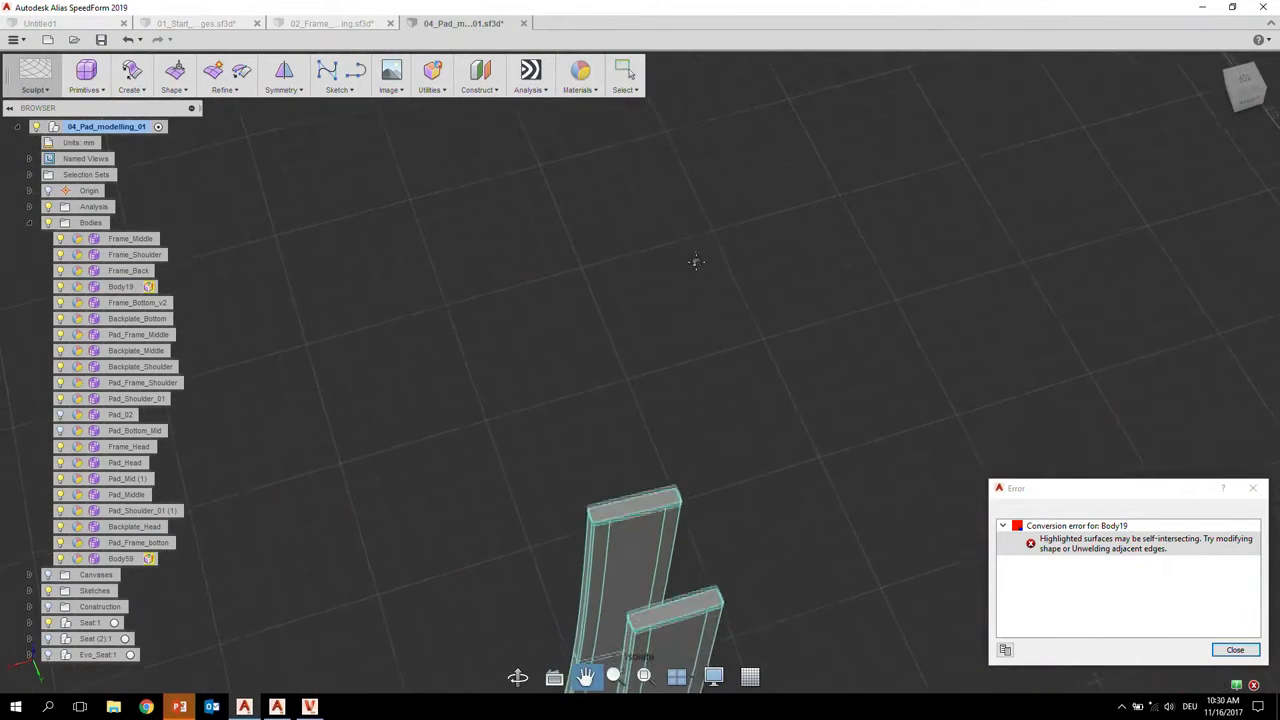
pyautogui.moveTo(638, 403)
pyautogui.keyDown('shift'); pyautogui.mouseDown(button='middle')
pyautogui.moveTo(551, 403)
pyautogui.moveTo(578, 401)
pyautogui.moveTo(617, 287)
pyautogui.mouseUp(button='middle'); pyautogui.keyUp('shift')
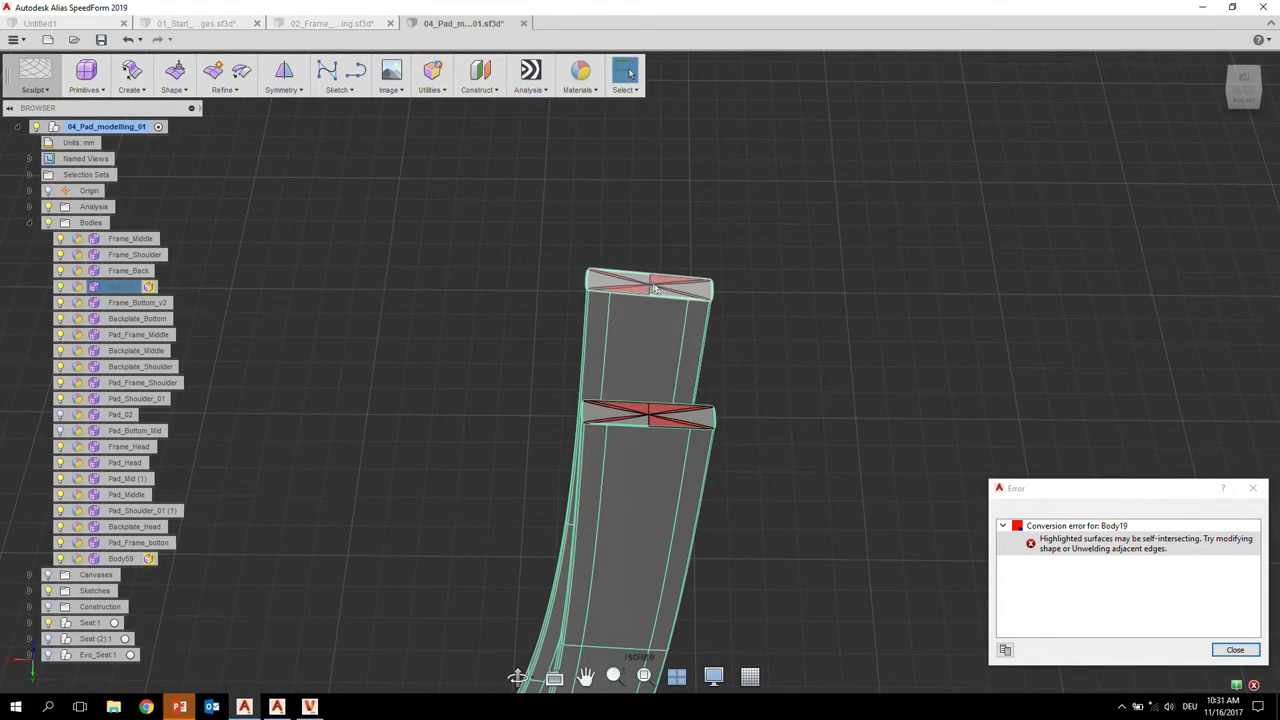
pyautogui.keyDown('shift'); pyautogui.moveTo(622, 296); pyautogui.dragTo(554, 312, button='middle'); pyautogui.keyUp('shift')
pyautogui.scroll(1, 564, 314)
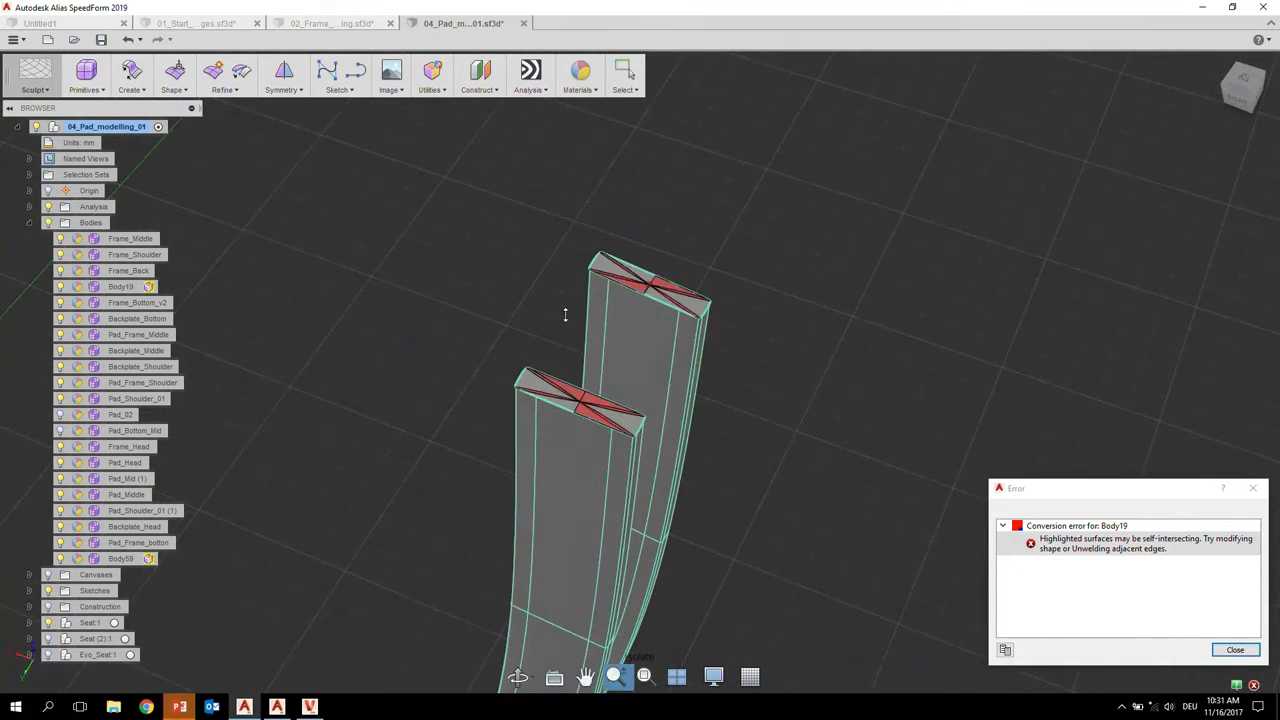
pyautogui.scroll(3, 565, 314)
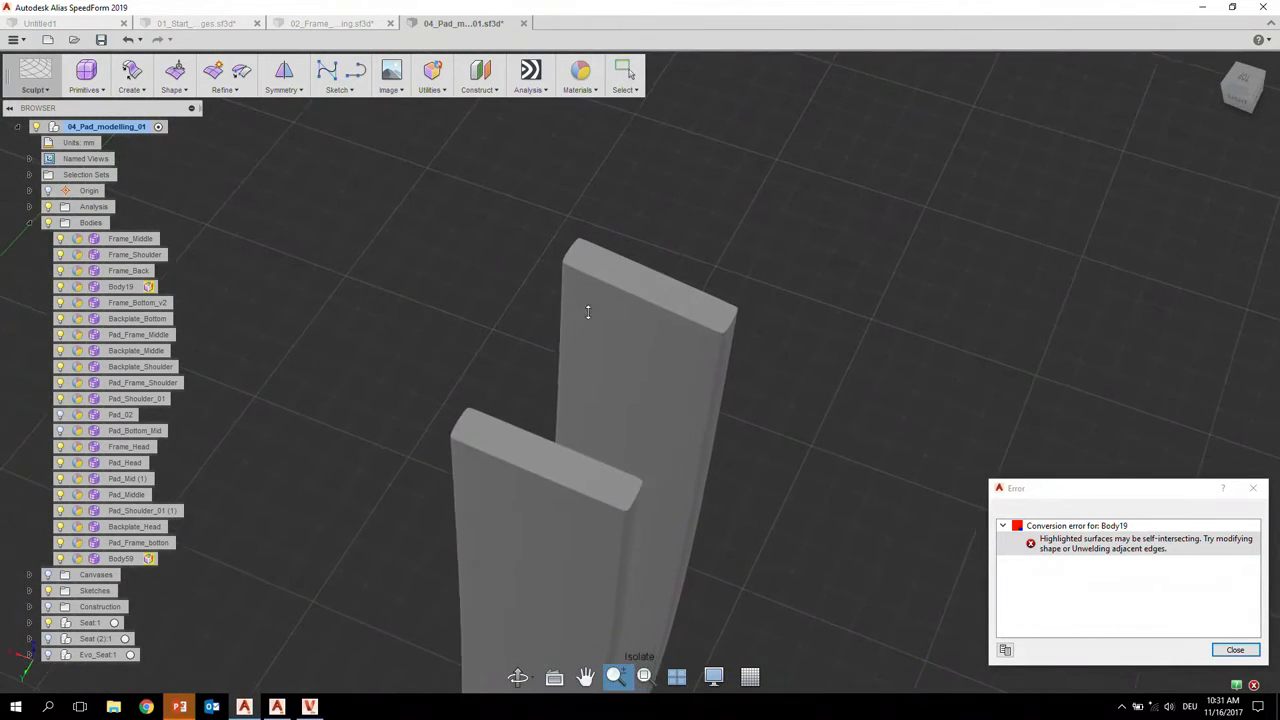
pyautogui.press('Escape')
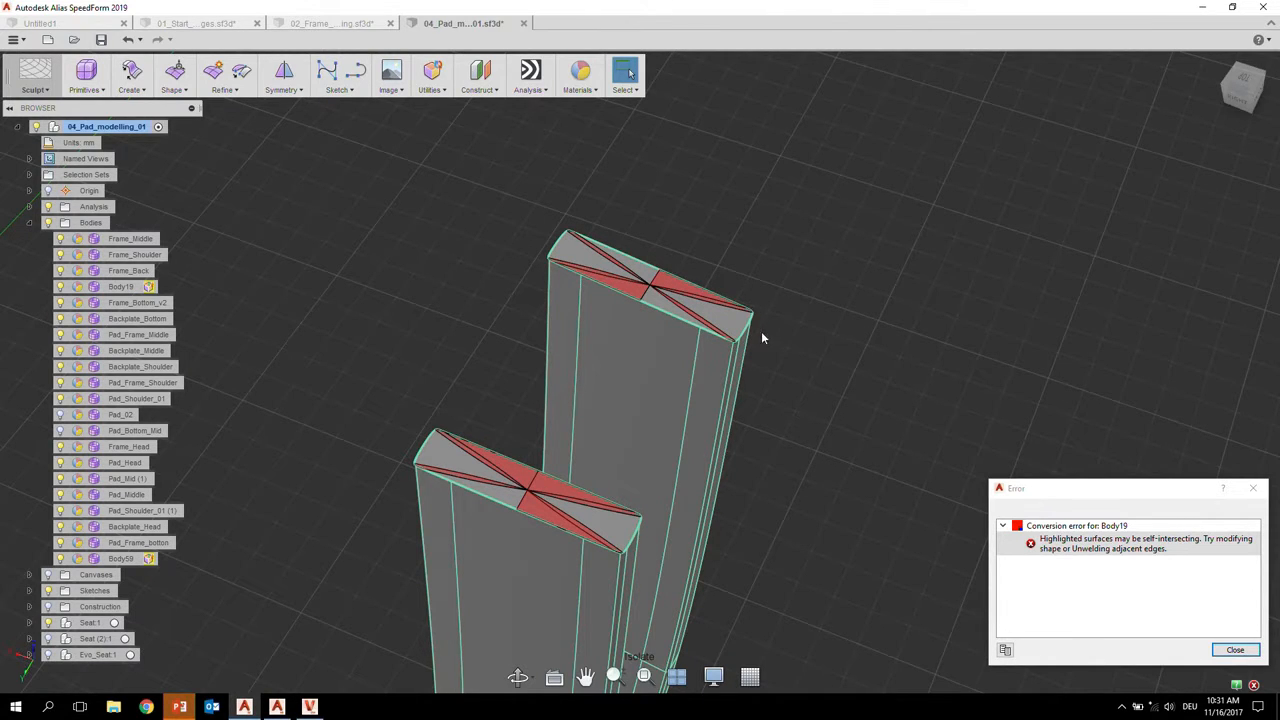
pyautogui.click(778, 334)
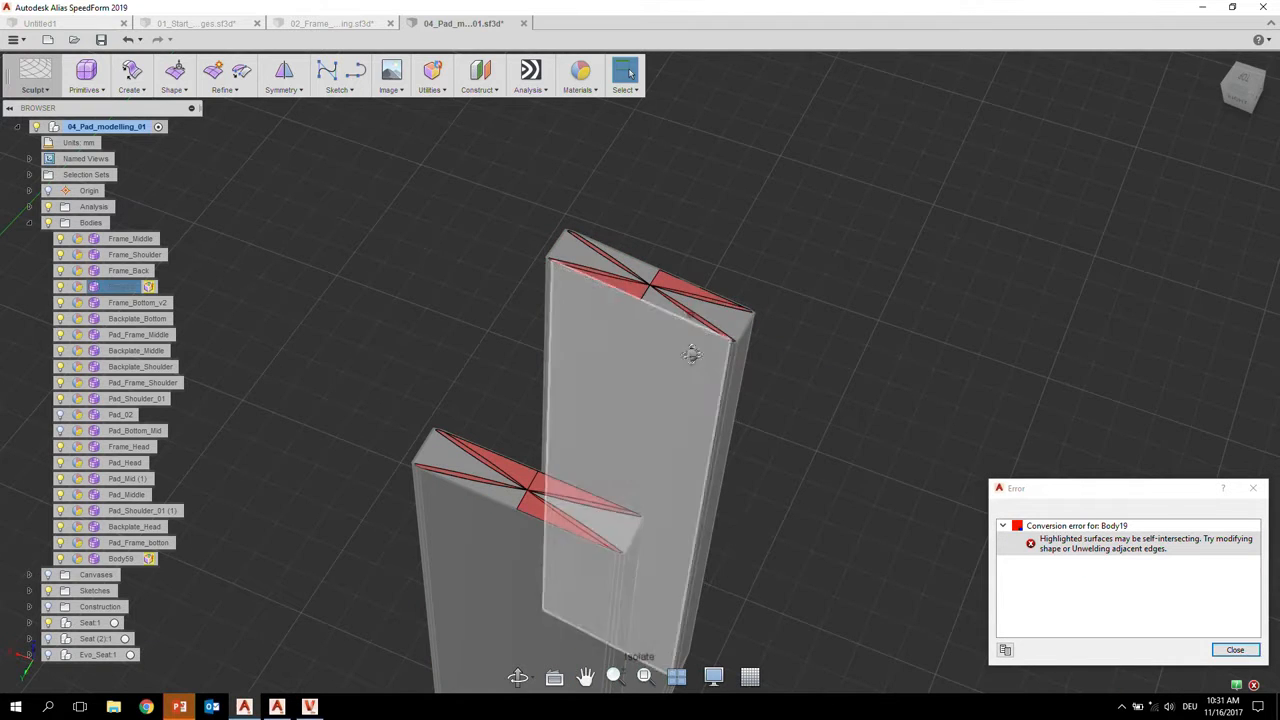
pyautogui.keyDown('shift'); pyautogui.moveTo(691, 356); pyautogui.dragTo(677, 354, button='middle'); pyautogui.keyUp('shift')
# - Insert an edge across one strip's upper end face, close to its short side, using Insert Point in Simple mode
pyautogui.doubleClick(689, 306)
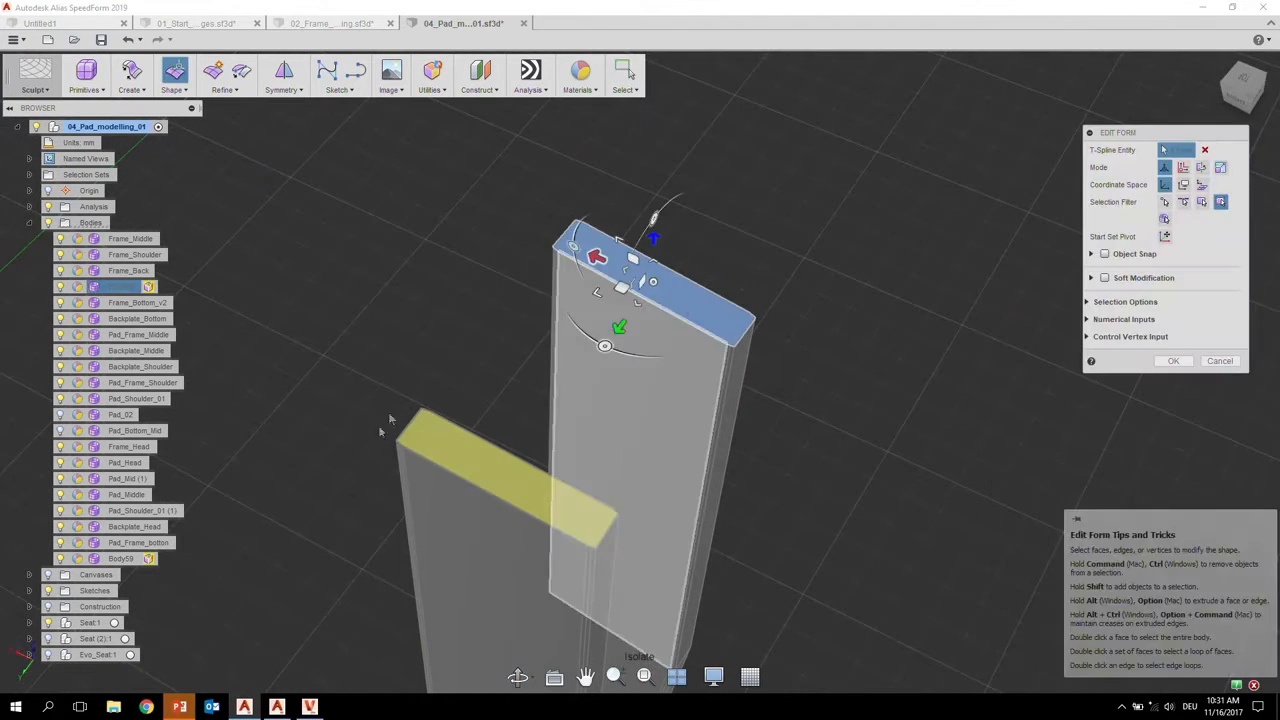
pyautogui.scroll(4, 597, 276)
pyautogui.scroll(5, 597, 276)
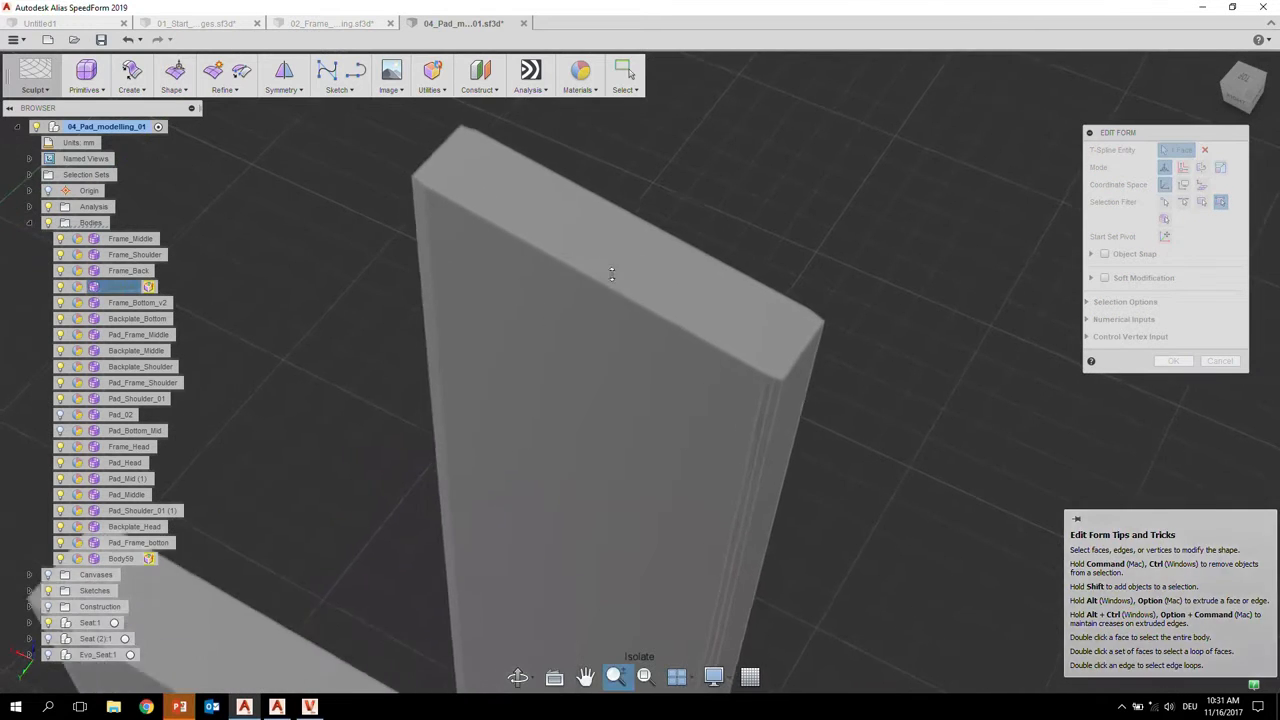
pyautogui.keyDown('shift'); pyautogui.moveTo(740, 335); pyautogui.dragTo(580, 420, button='middle'); pyautogui.keyUp('shift')
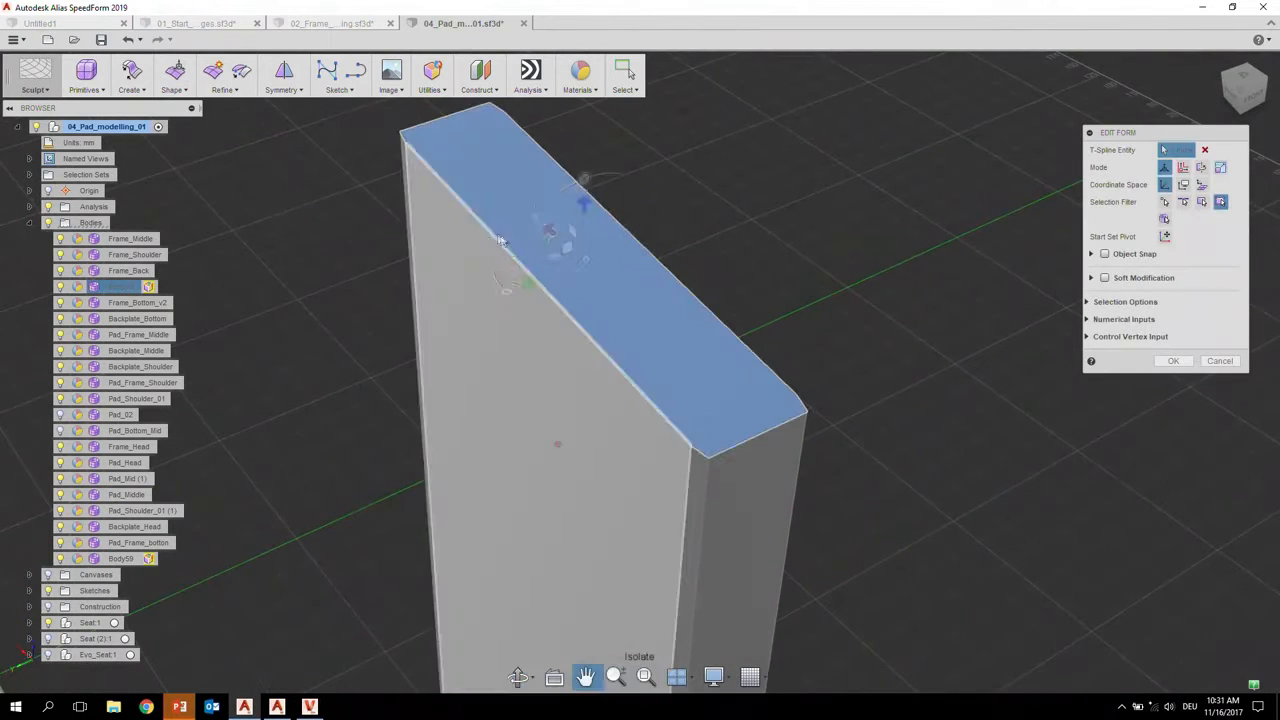
pyautogui.click(228, 92)
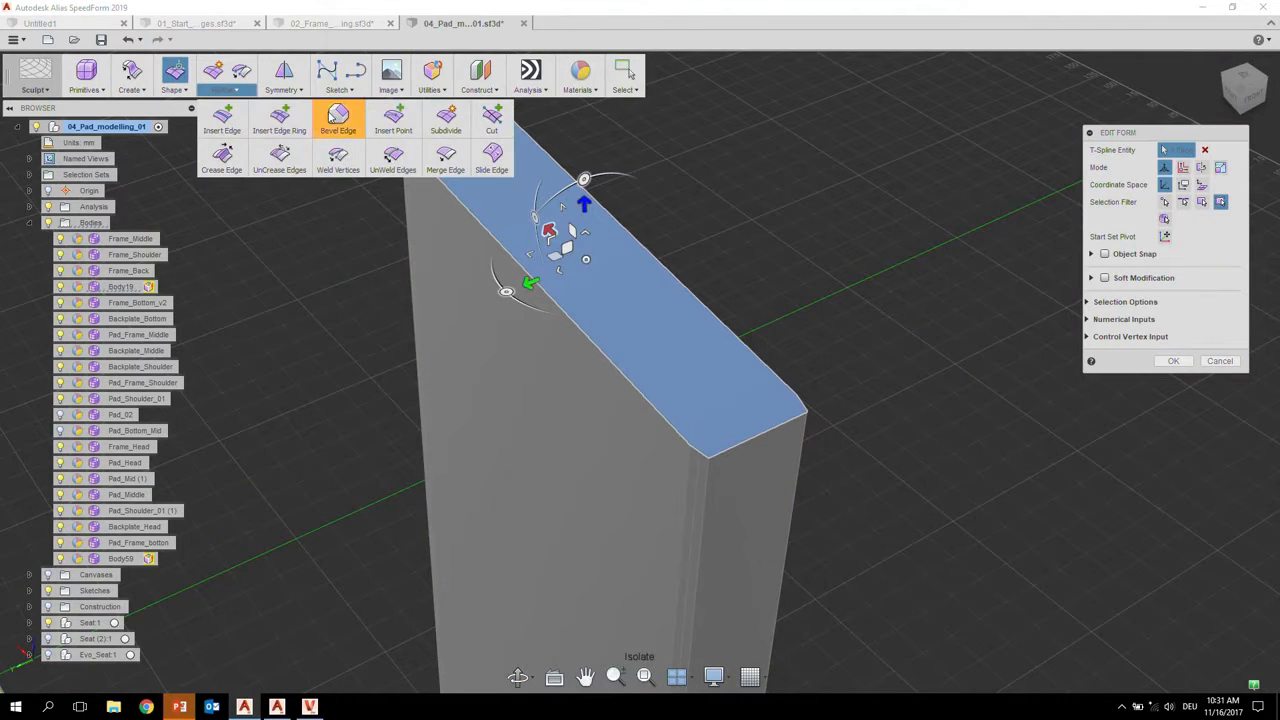
pyautogui.click(389, 117)
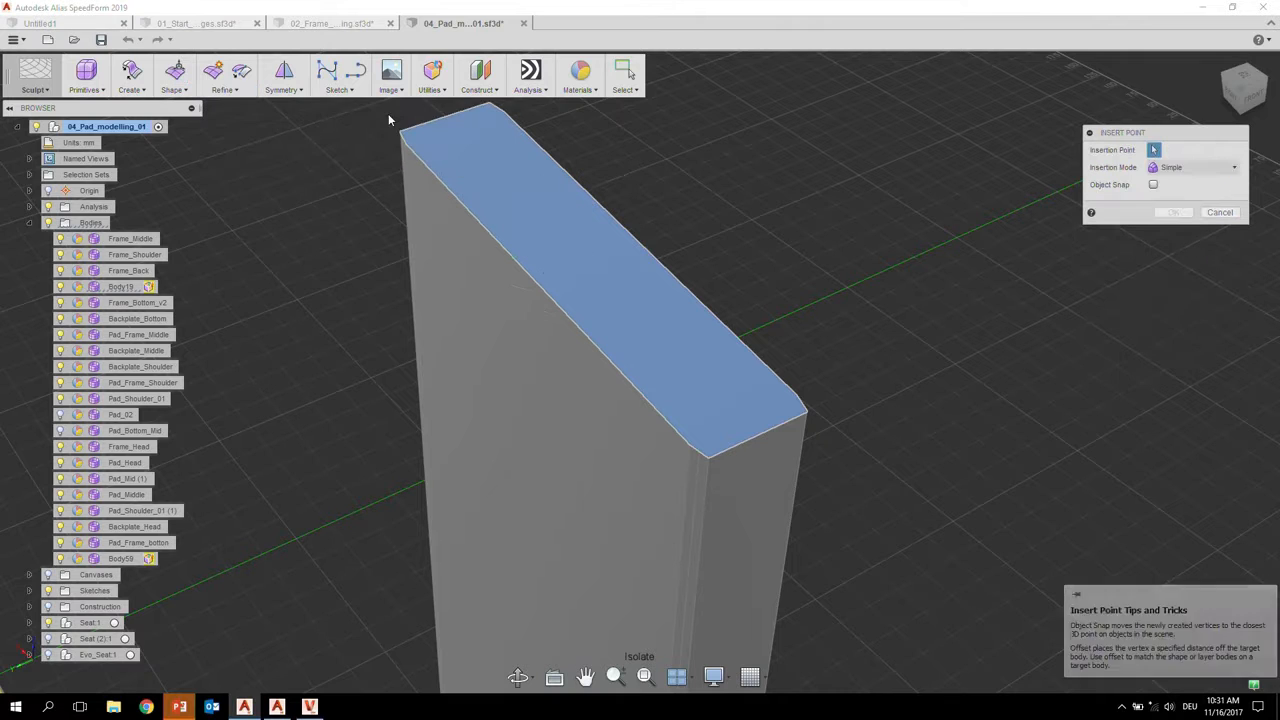
pyautogui.scroll(5, 718, 488)
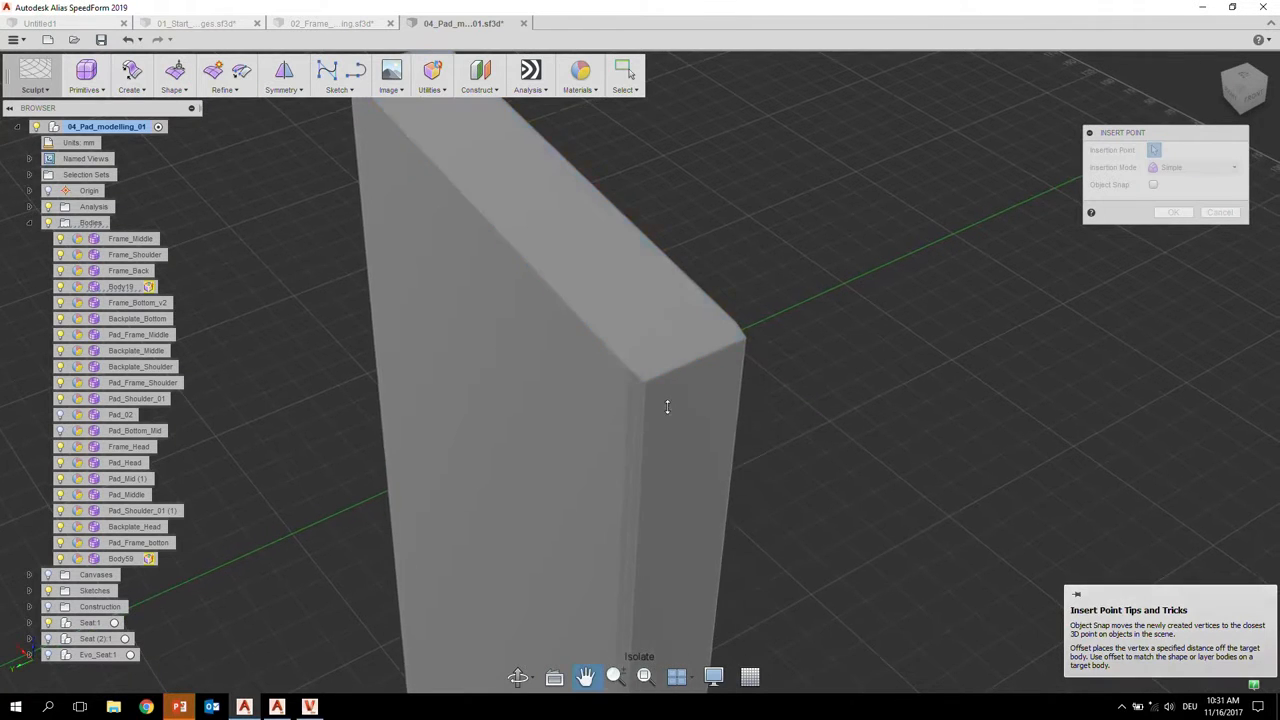
pyautogui.click(704, 373)
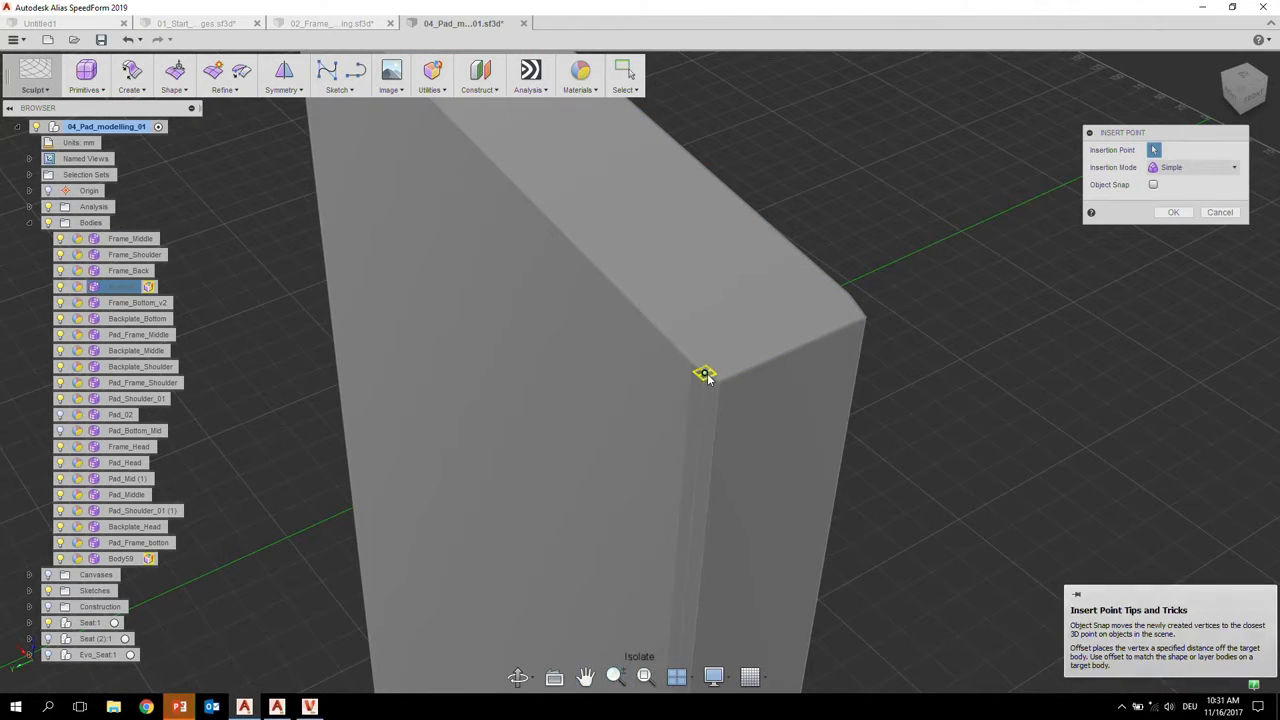
pyautogui.click(861, 311)
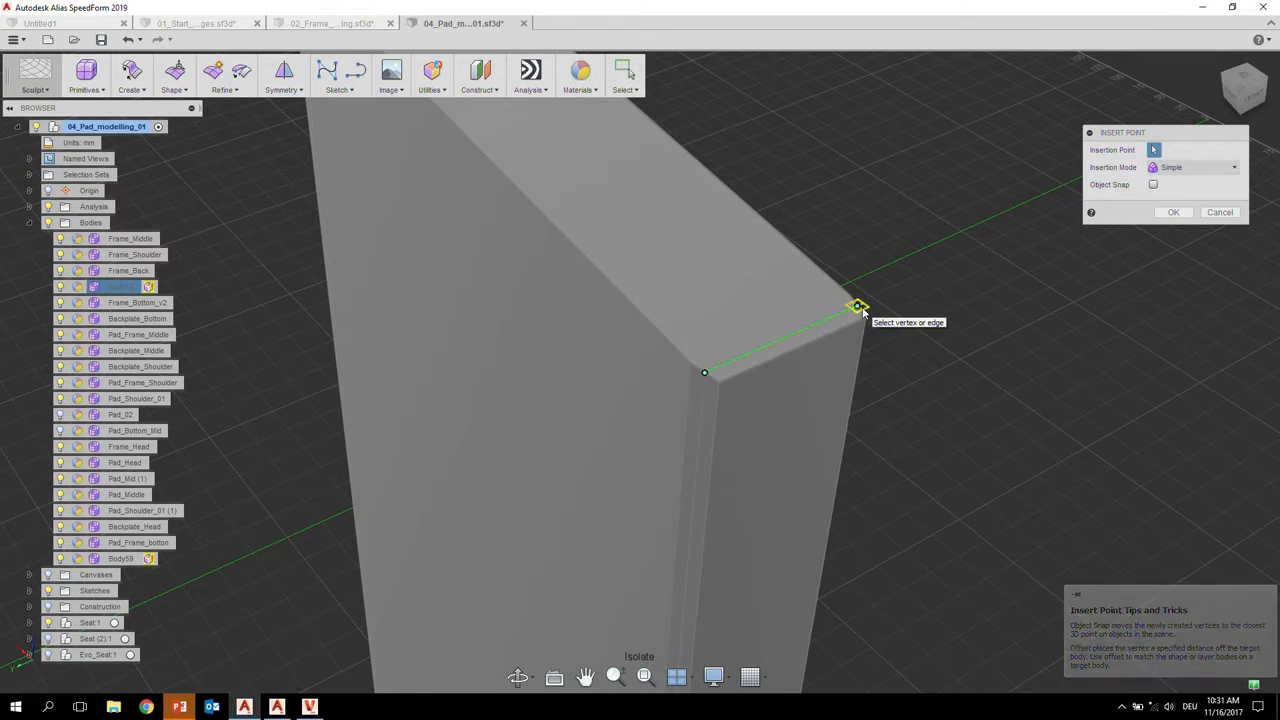
pyautogui.press('Return')
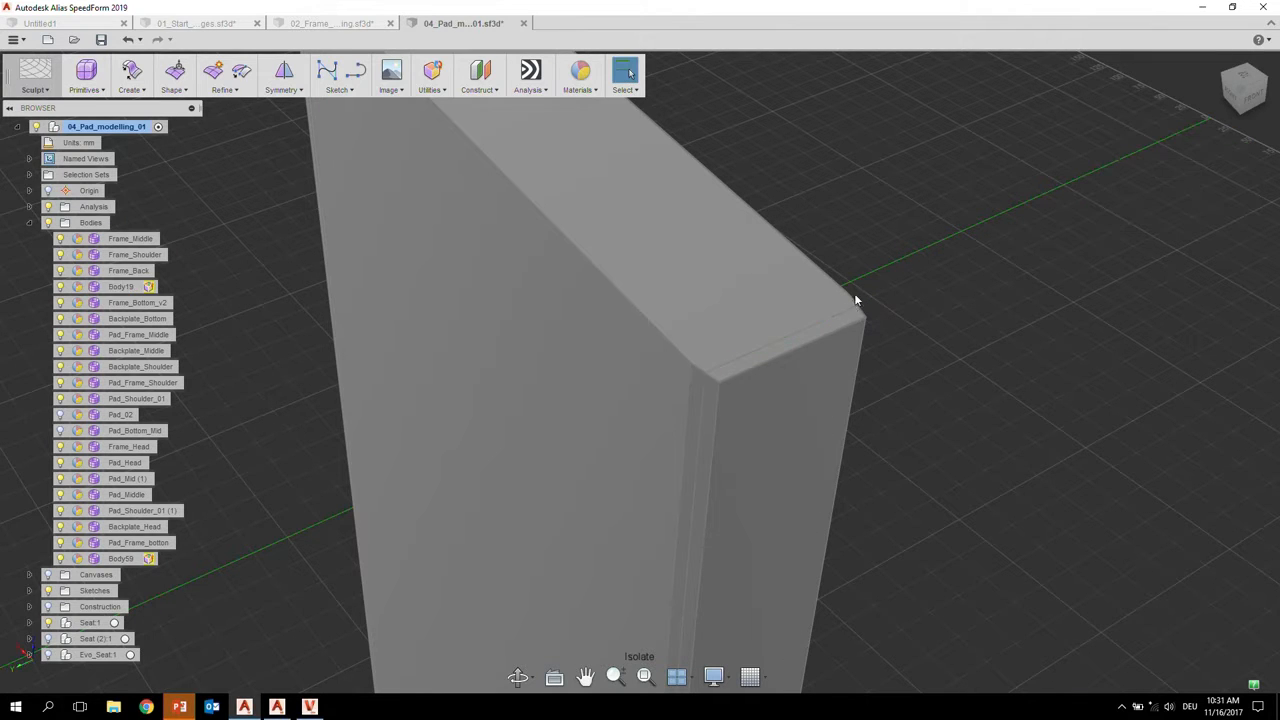
# - Insert a second edge across the same end face, parallel to the first and slightly further inward
pyautogui.rightClick(855, 298)
pyautogui.click(852, 255)
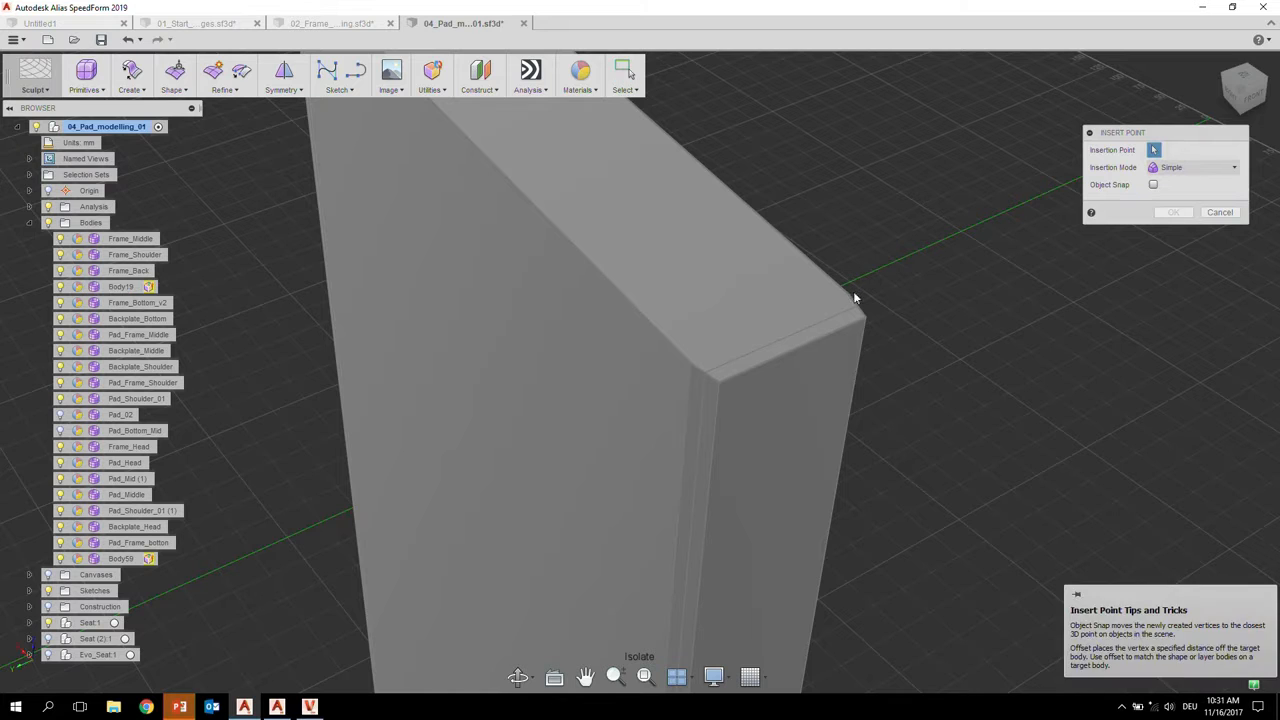
pyautogui.click(849, 294)
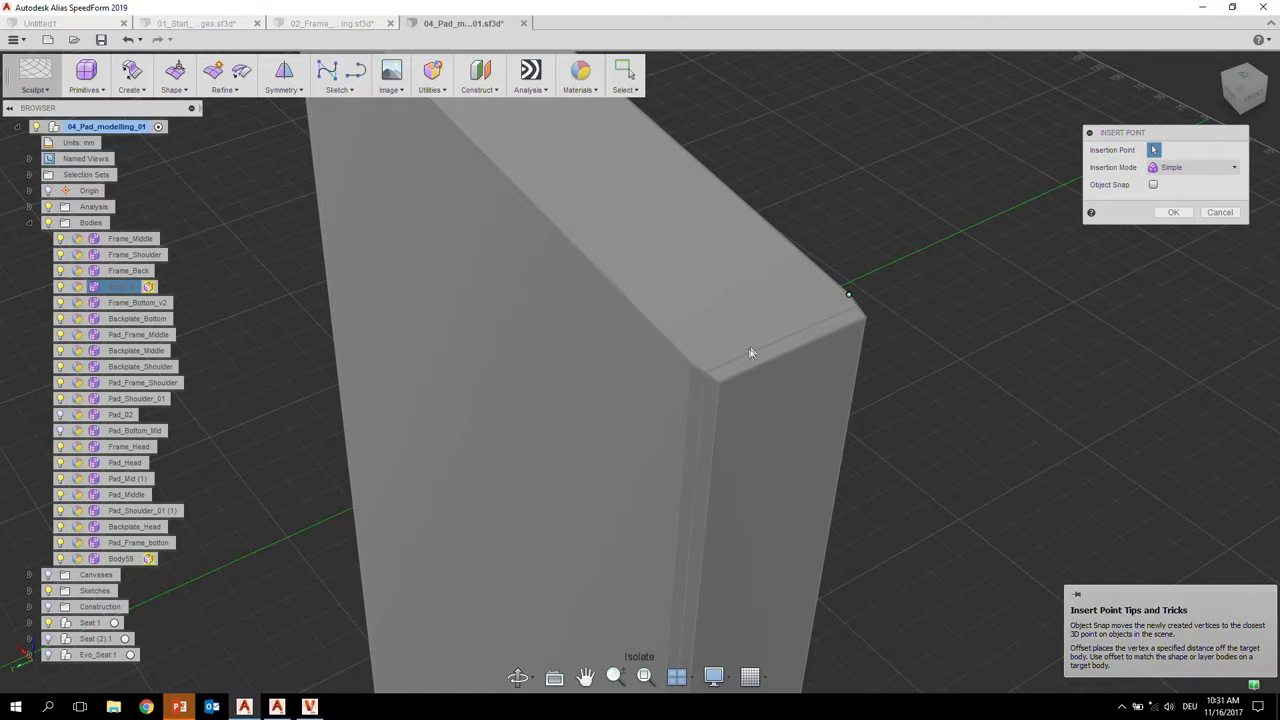
pyautogui.click(688, 365)
pyautogui.press('Return')
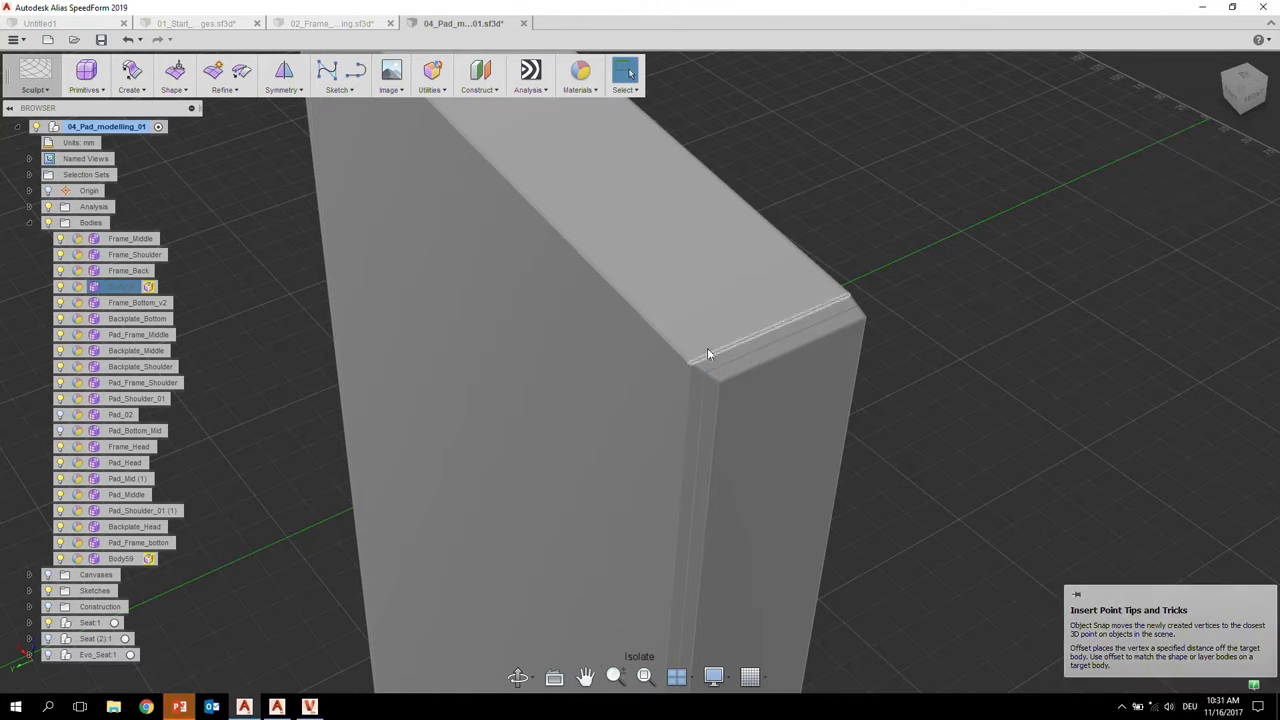
# - Examine the strip's refined end in smooth display, restore box display and view the opposite corner of the end face
pyautogui.click(890, 286)
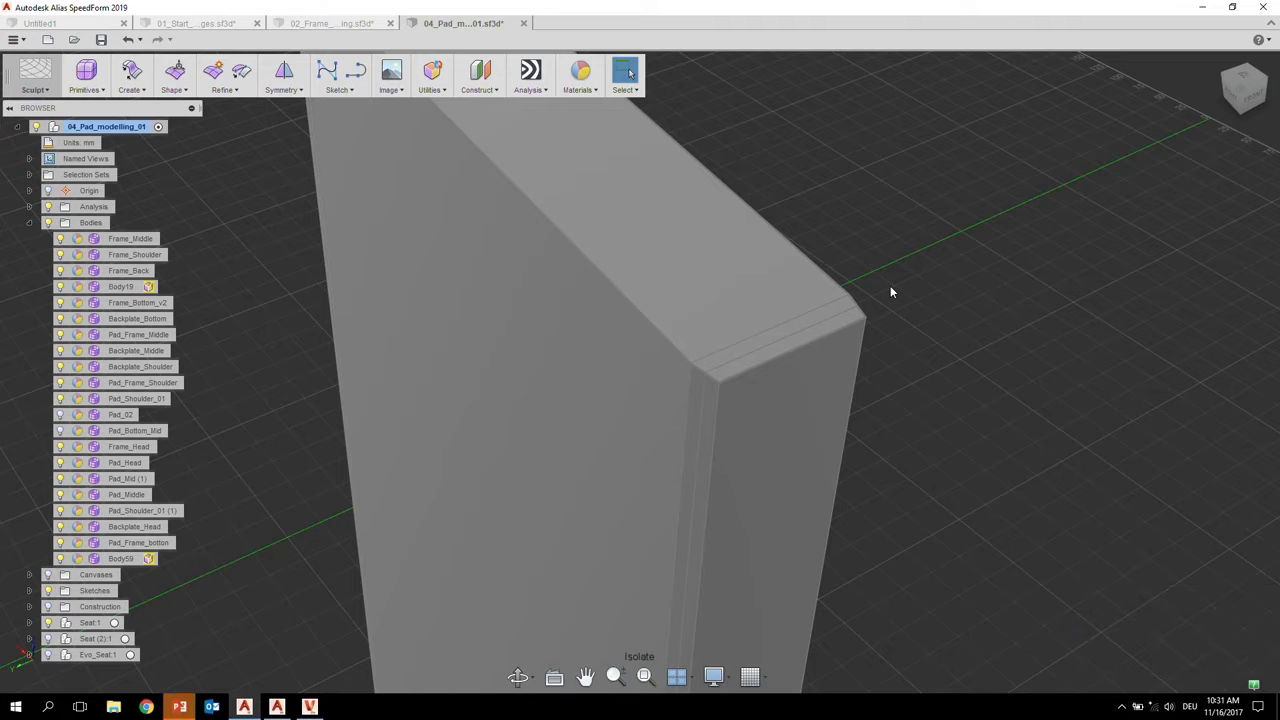
pyautogui.hotkey('alt', '3')
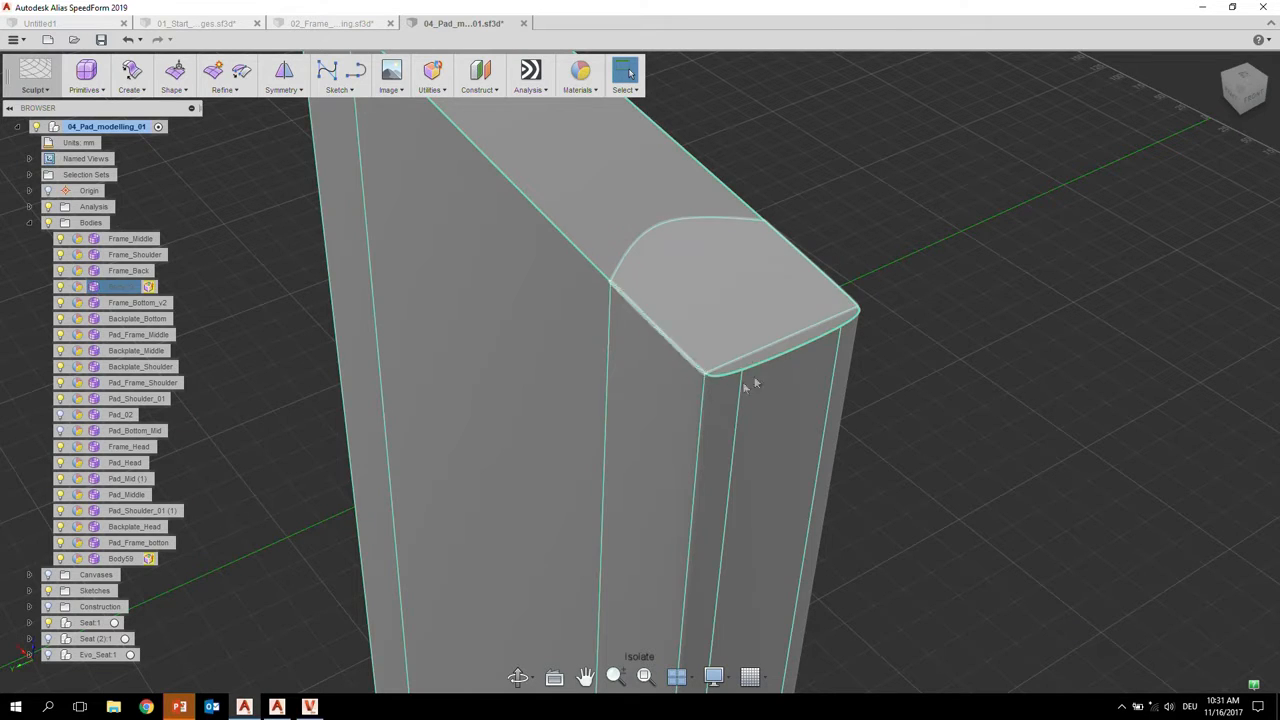
pyautogui.click(642, 251)
pyautogui.moveTo(813, 363); pyautogui.dragTo(989, 475, button='middle')
pyautogui.click(845, 410)
pyautogui.keyDown('shift'); pyautogui.moveTo(727, 407); pyautogui.dragTo(697, 372, button='middle'); pyautogui.keyUp('shift')
pyautogui.moveTo(697, 372); pyautogui.dragTo(713, 393, button='middle')
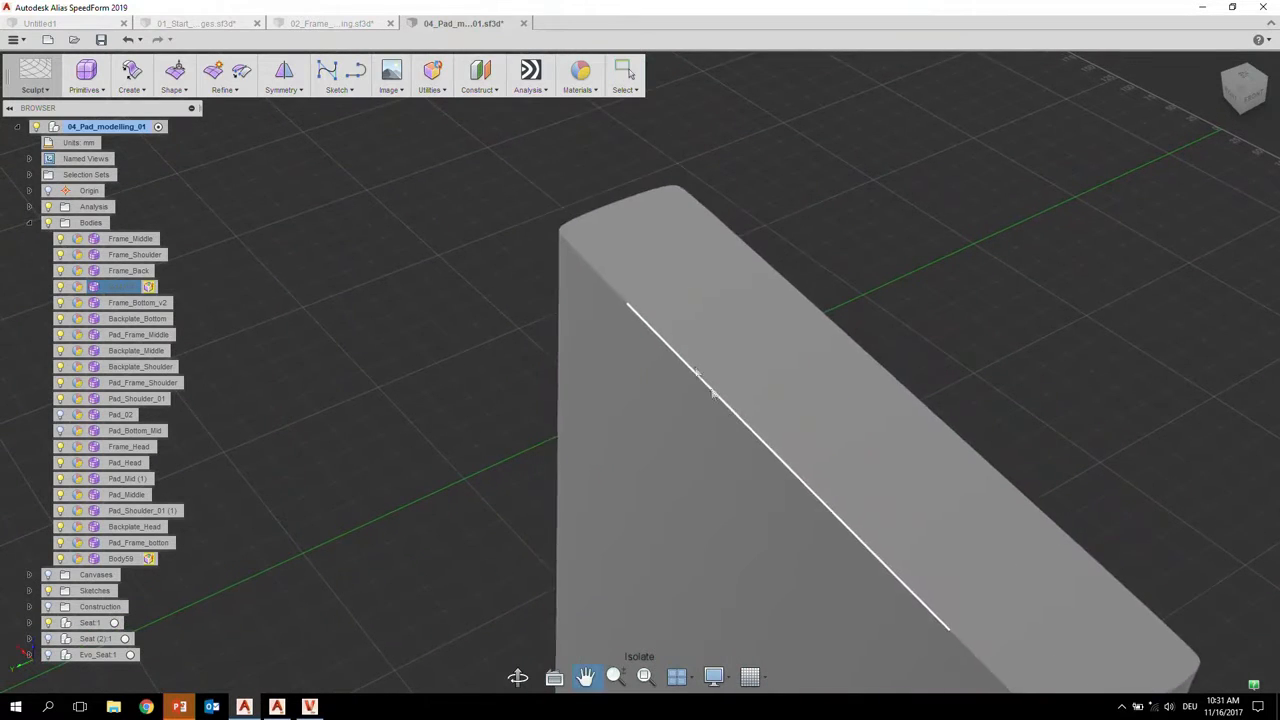
pyautogui.hotkey('alt', '1')
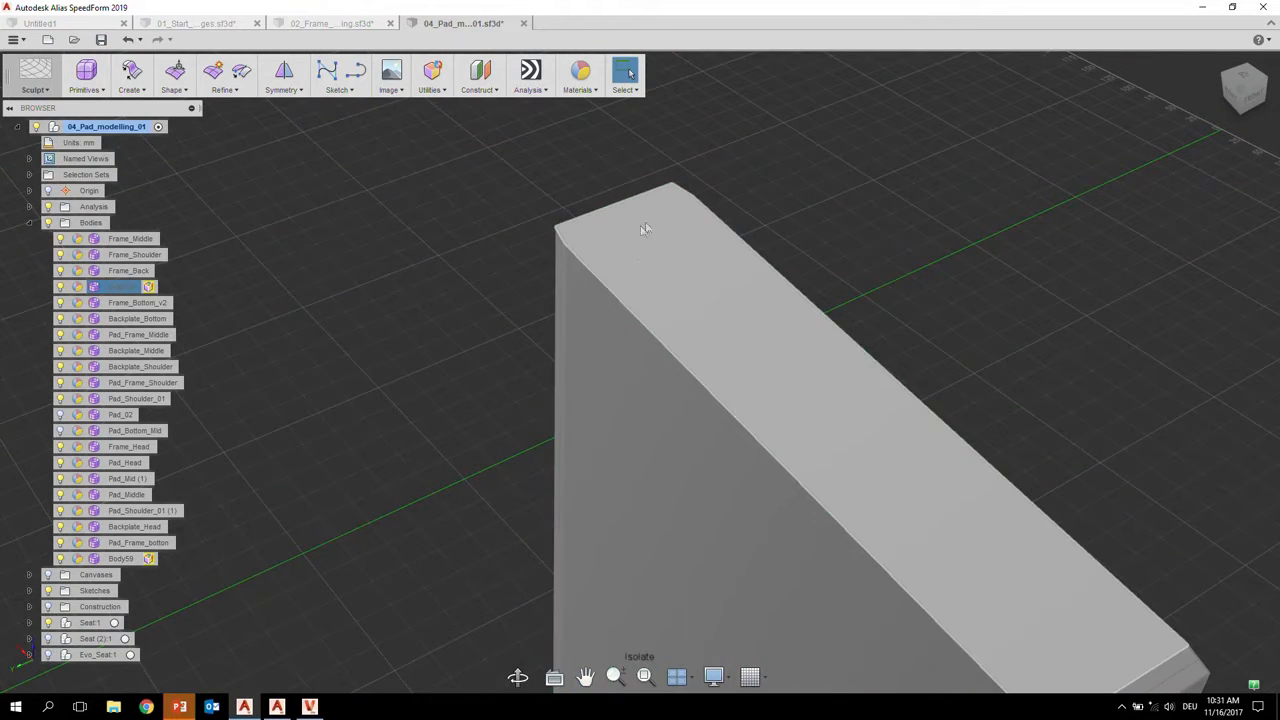
pyautogui.scroll(4, 605, 285)
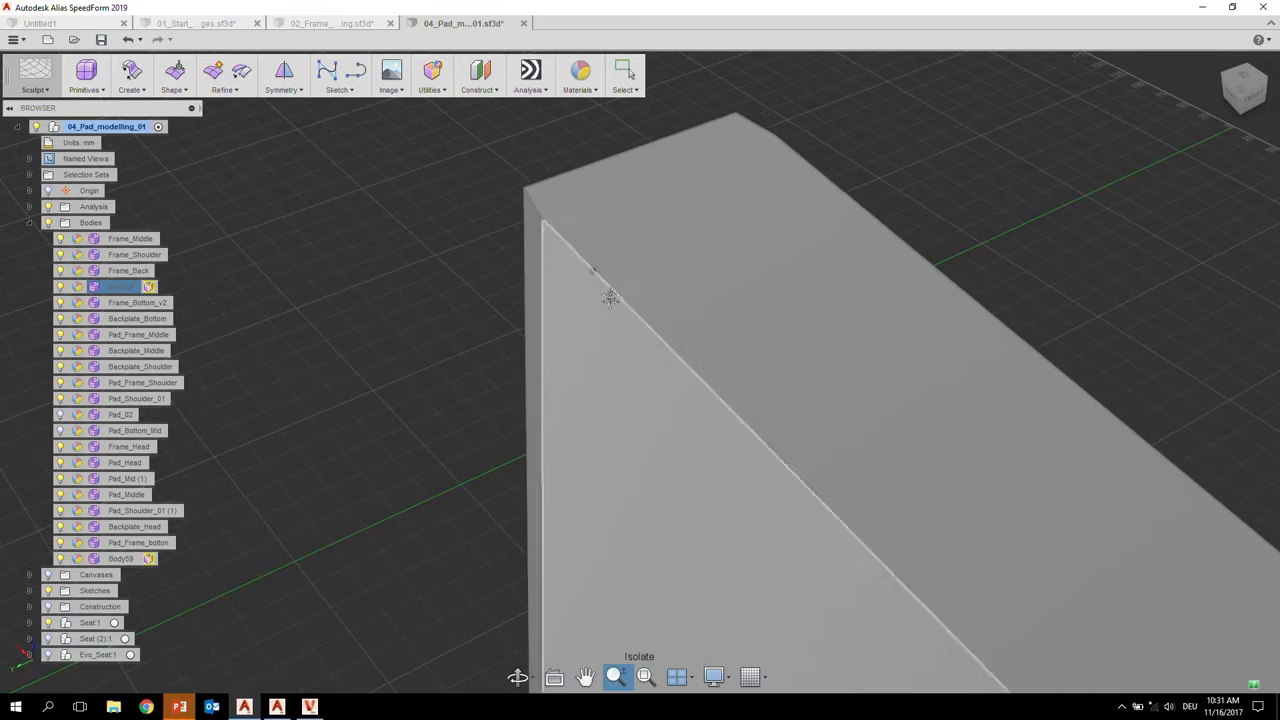
# - Insert an edge across the opposite end of the strip's upper face, close to its short side, using Insert Point in Simple mode
pyautogui.scroll(-3, 610, 298)
pyautogui.rightClick(628, 278)
pyautogui.click(628, 238)
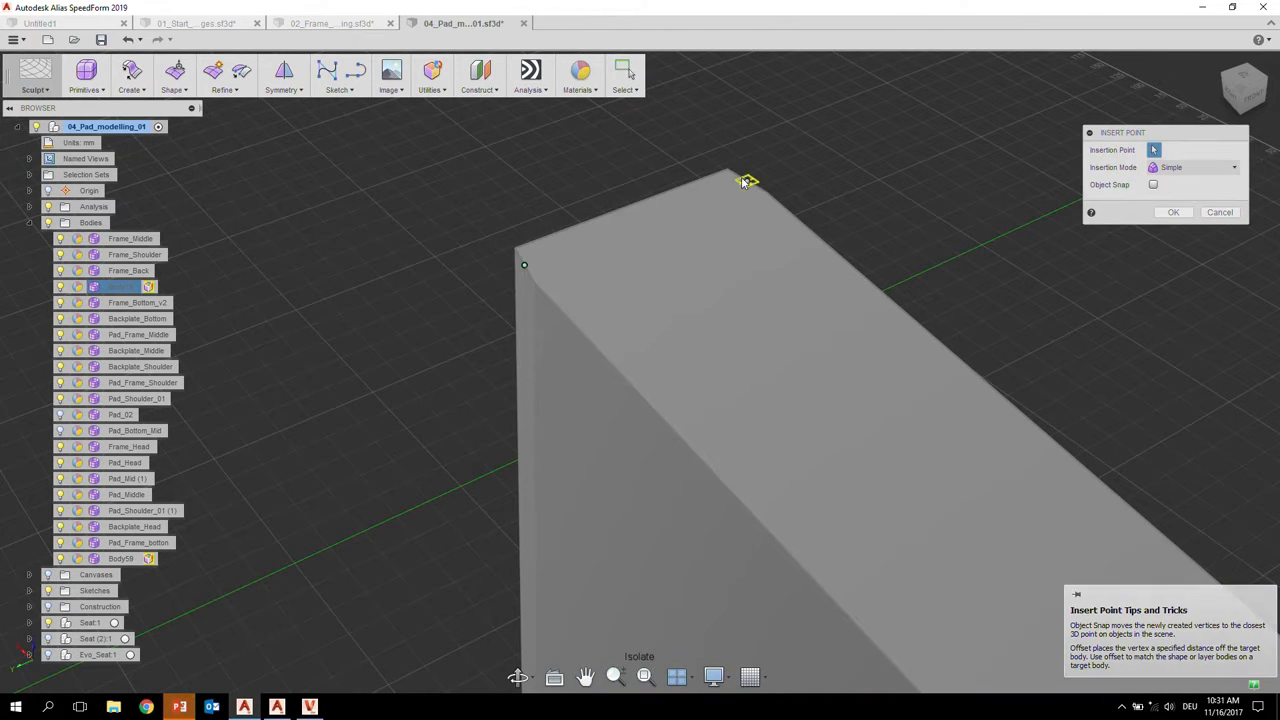
pyautogui.keyDown('shift'); pyautogui.moveTo(738, 176); pyautogui.dragTo(375, 252, button='middle'); pyautogui.keyUp('shift')
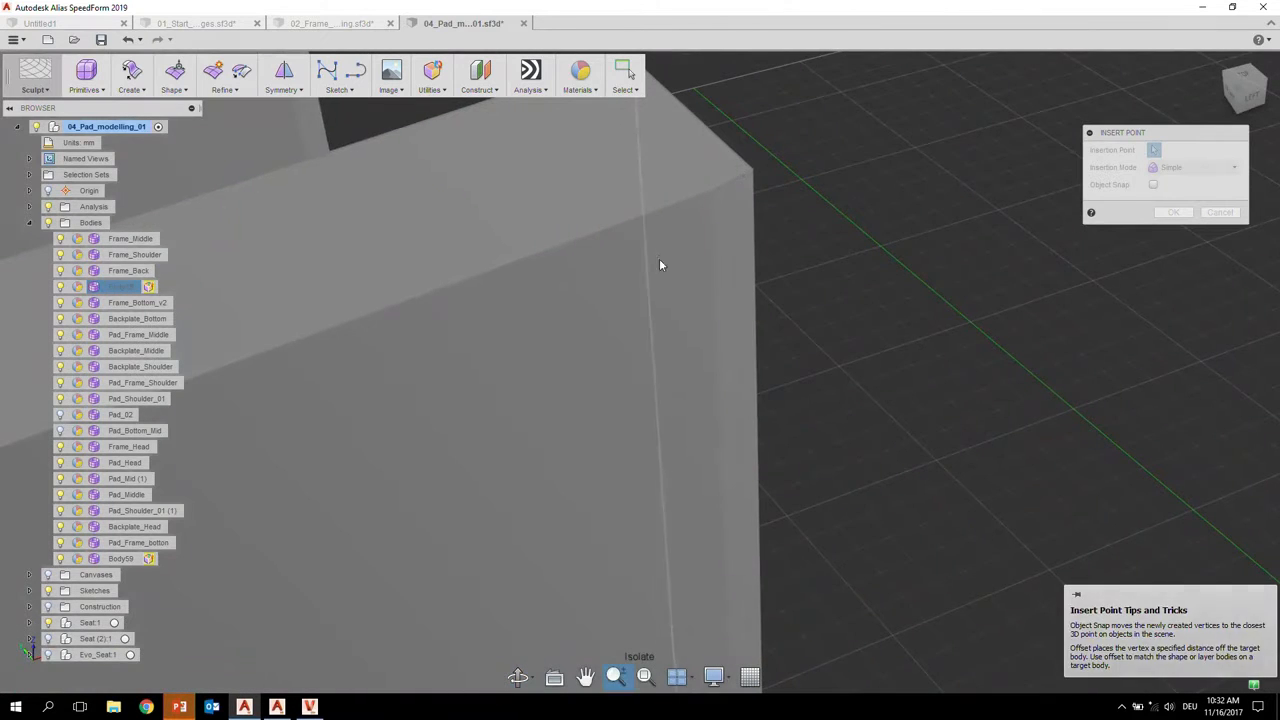
pyautogui.click(732, 184)
pyautogui.click(732, 184)
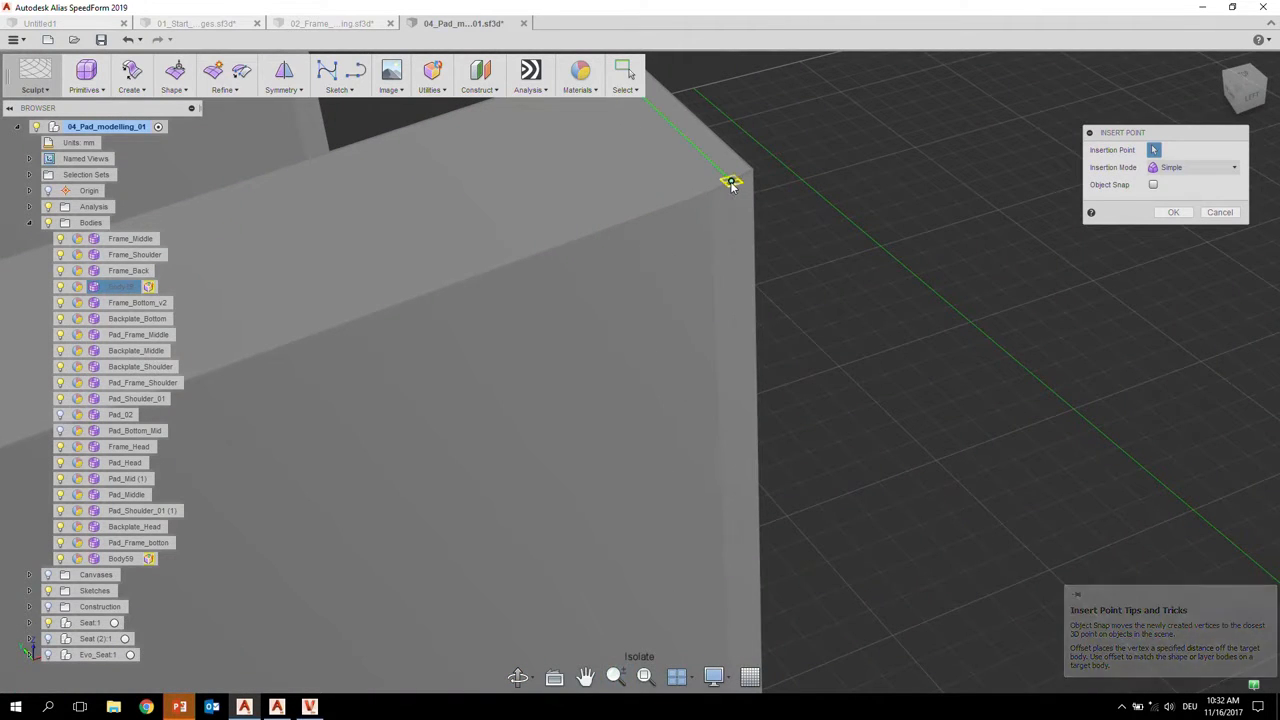
pyautogui.press('Return')
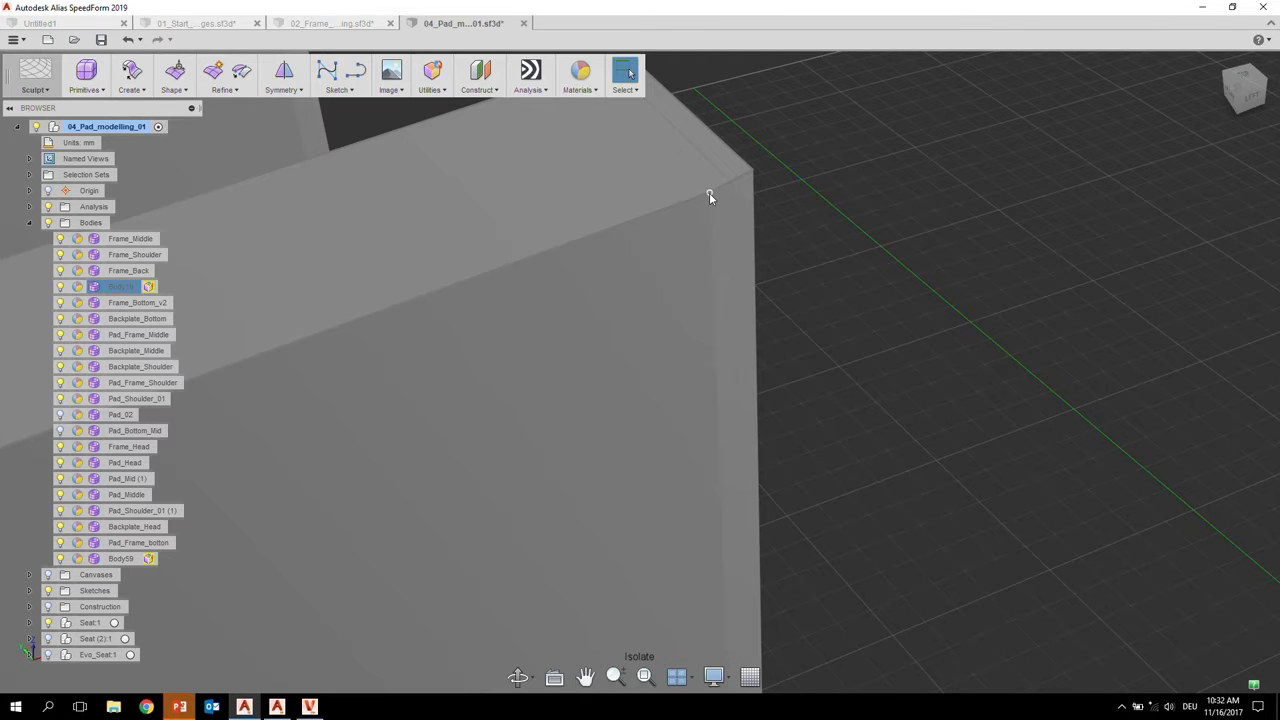
# - Insert a second, parallel edge slightly further inward at that same end, and view the strip in smooth display
pyautogui.rightClick(709, 192)
pyautogui.click(697, 150)
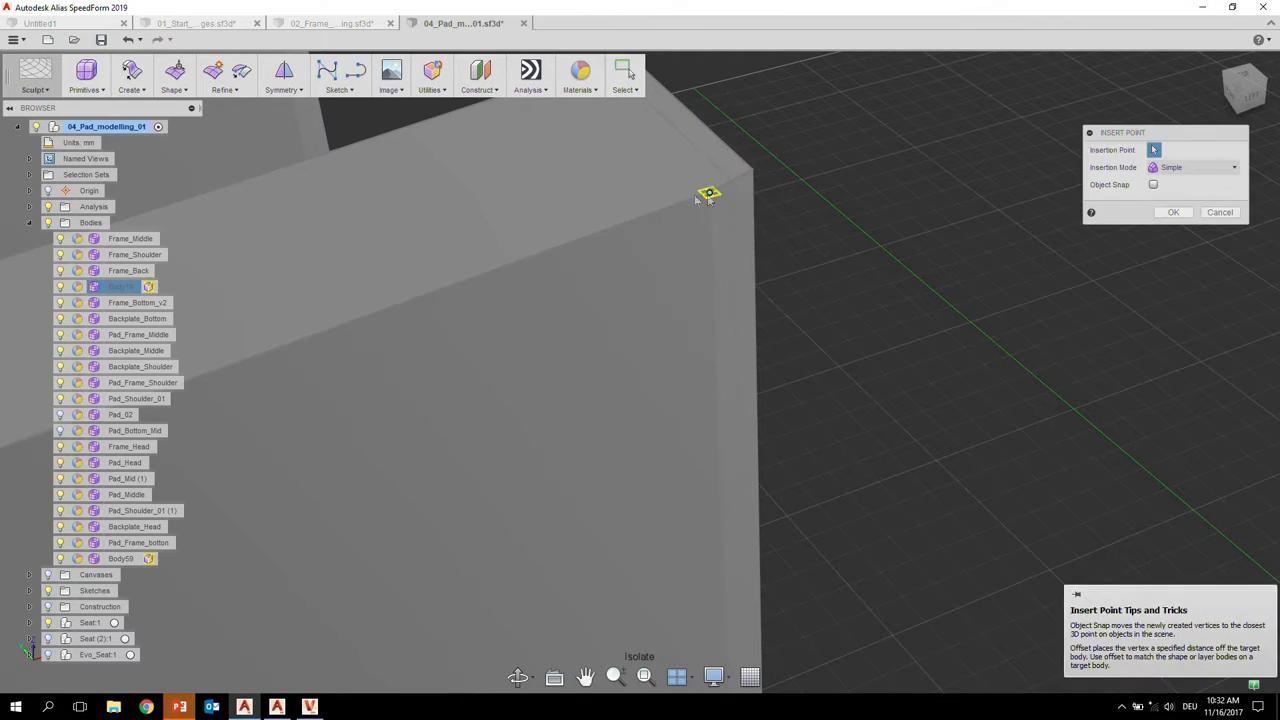
pyautogui.click(709, 193)
pyautogui.moveTo(635, 229); pyautogui.dragTo(679, 268, button='middle')
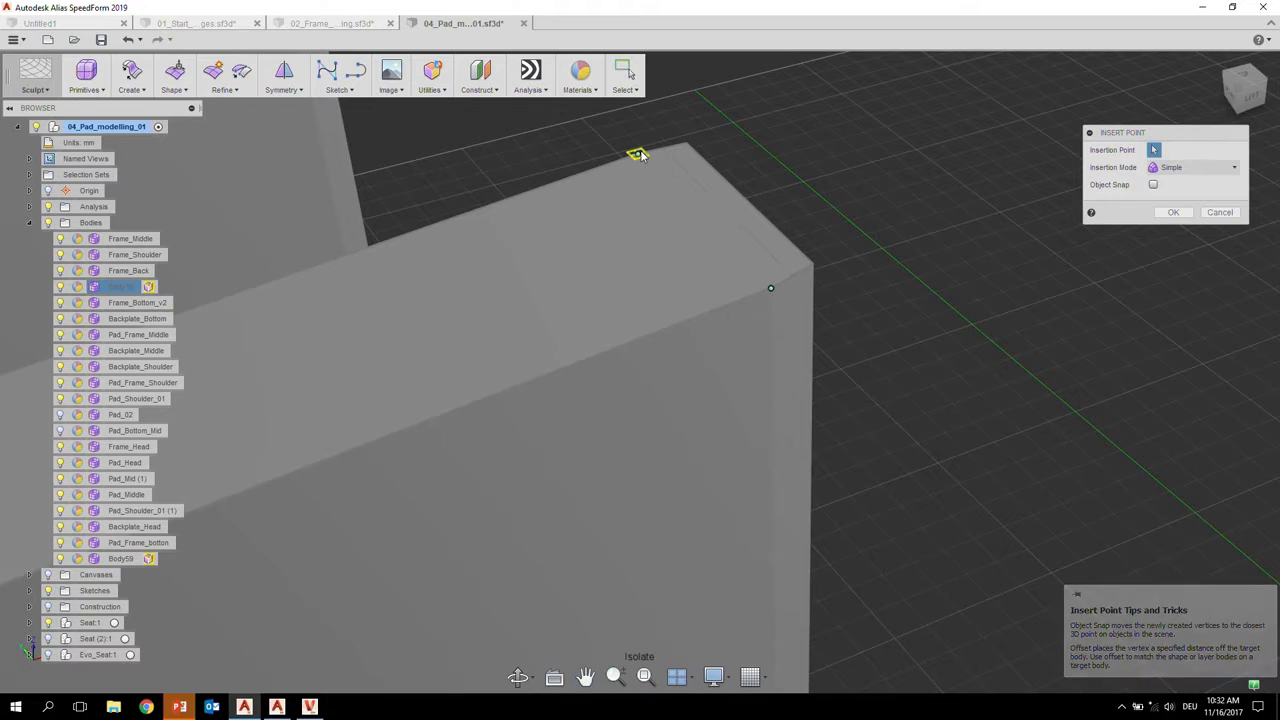
pyautogui.click(640, 155)
pyautogui.press('Return')
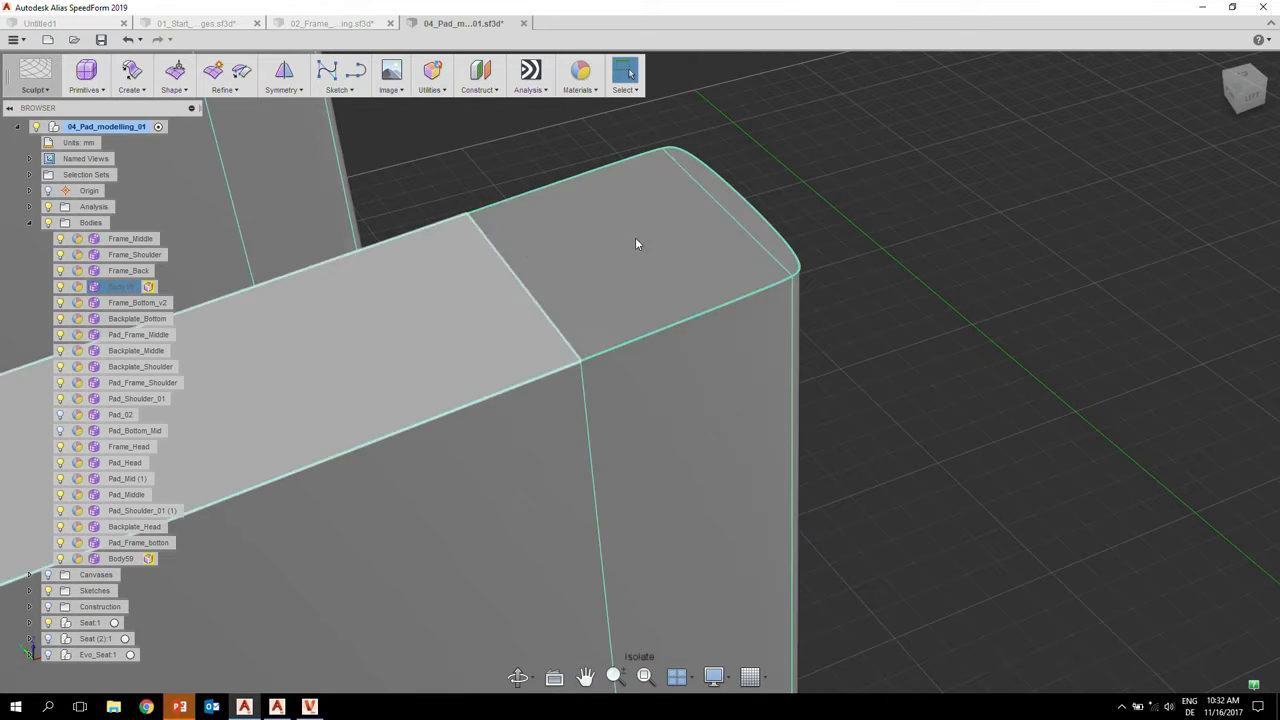
pyautogui.keyDown('alt'); pyautogui.keyDown('shift'); pyautogui.moveTo(620, 250); pyautogui.dragTo(532, 329, button='right'); pyautogui.keyUp('shift'); pyautogui.keyUp('alt')
pyautogui.keyDown('alt'); pyautogui.keyDown('shift'); pyautogui.moveTo(532, 329); pyautogui.dragTo(583, 321); pyautogui.keyUp('shift'); pyautogui.keyUp('alt')
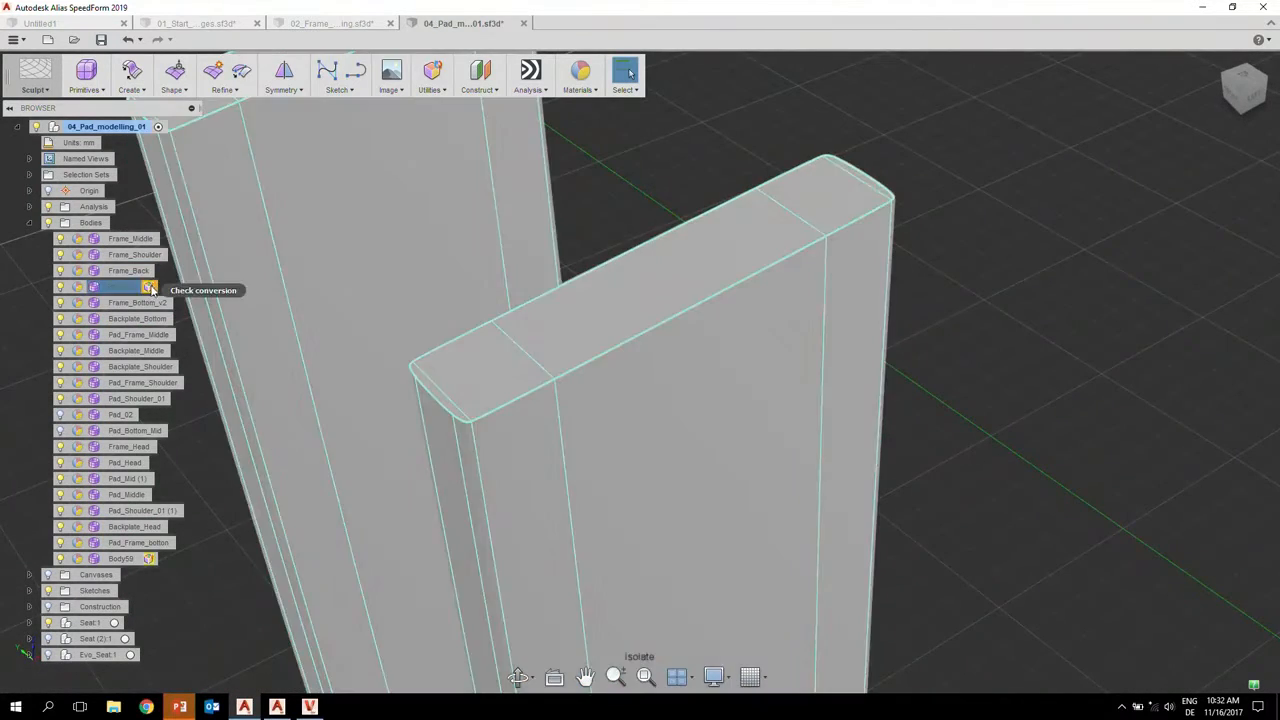
# - Recheck Body19's conversion, try converting it to a BRep as a new body, and return to the Sculpt workspace
pyautogui.click(150, 287)
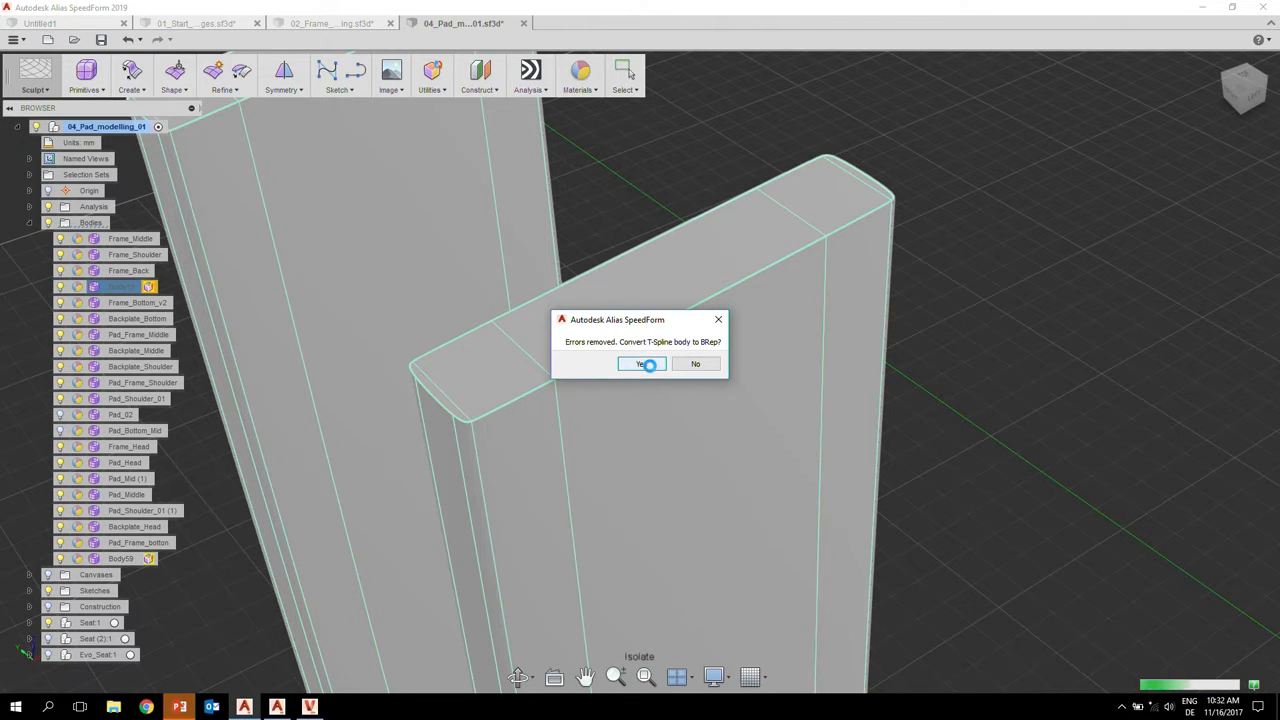
pyautogui.click(643, 364)
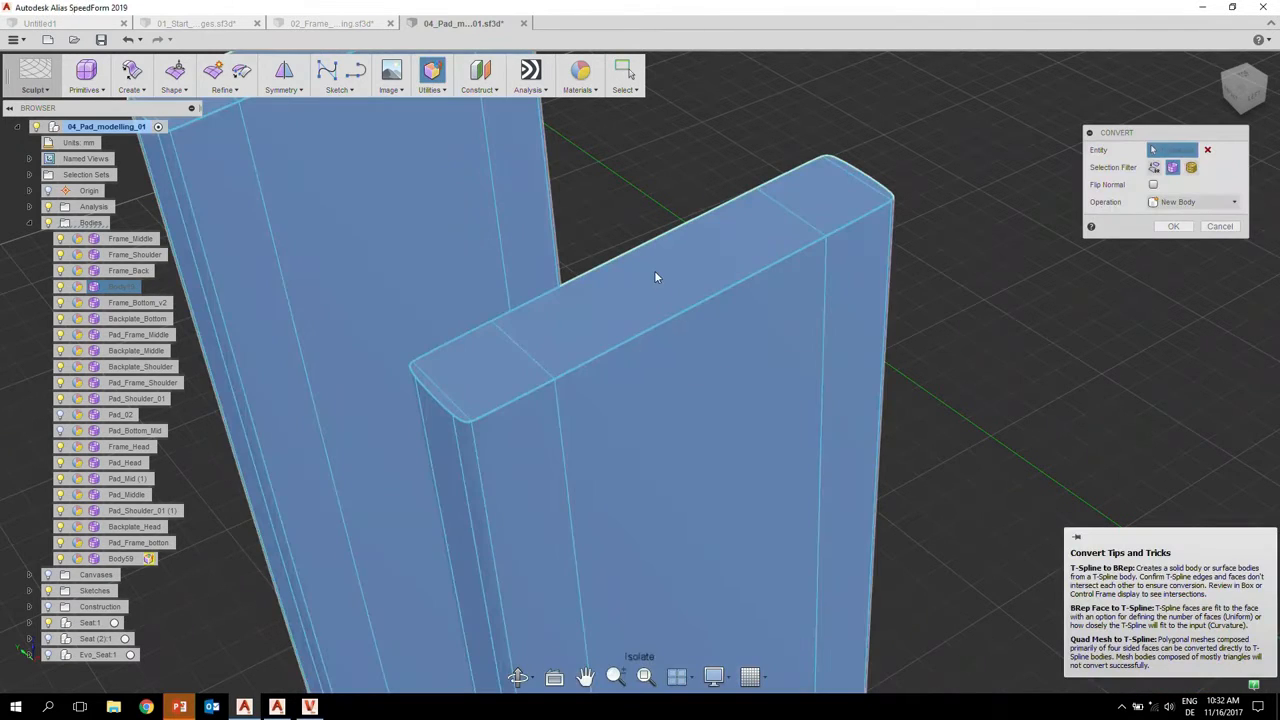
pyautogui.keyDown('shift'); pyautogui.moveTo(655, 277); pyautogui.dragTo(880, 300, button='middle'); pyautogui.keyUp('shift')
pyautogui.click(1174, 226)
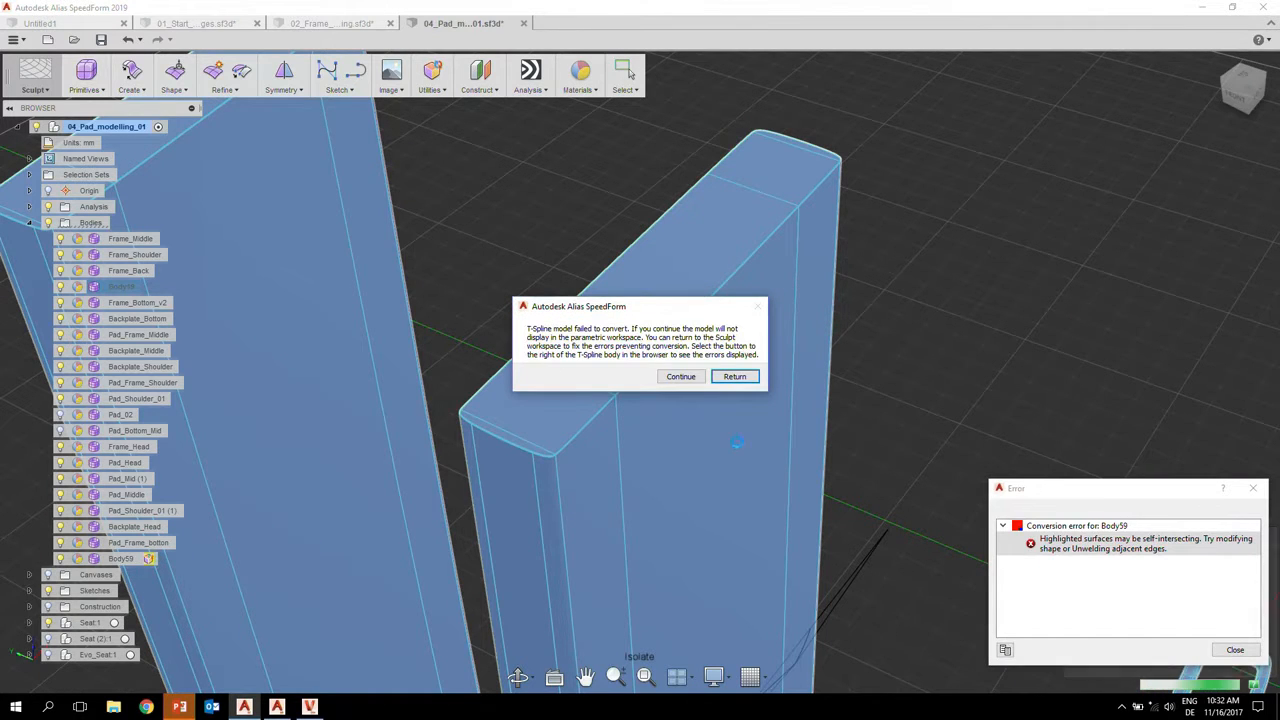
pyautogui.click(742, 376)
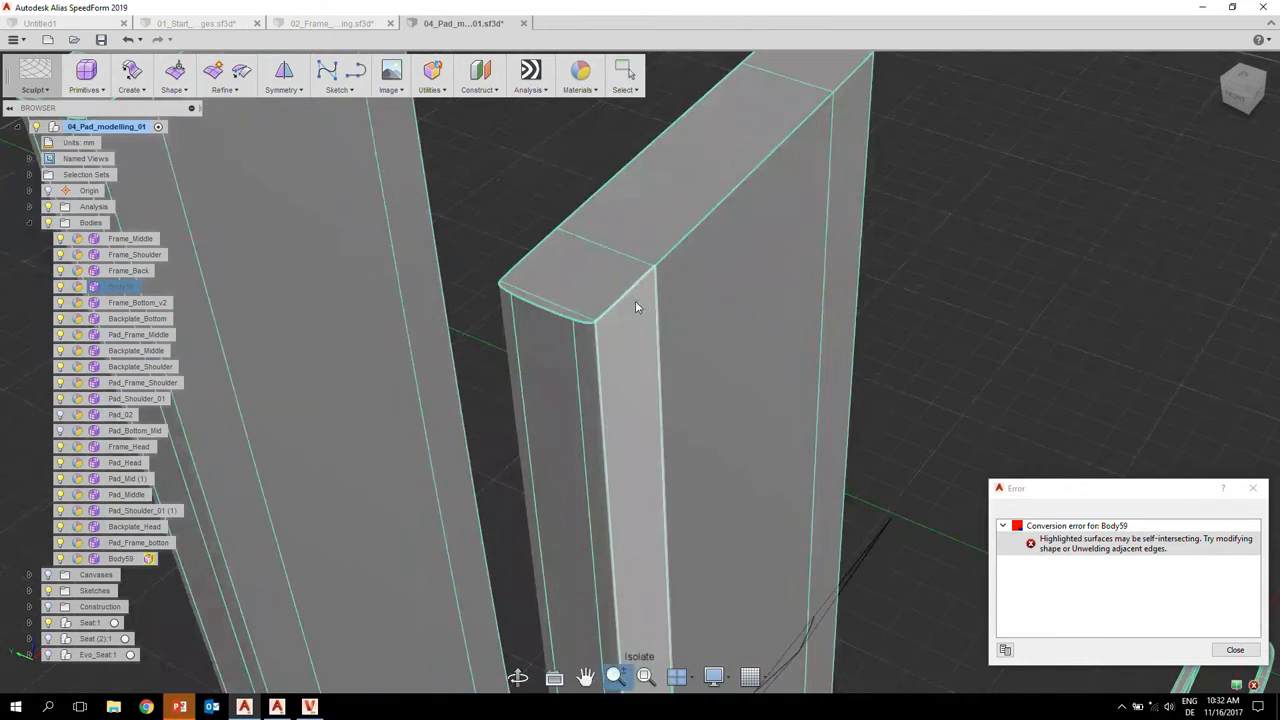
# - View both strips' refined upper ends and run the conversion check on Body59
pyautogui.keyDown('alt'); pyautogui.keyDown('shift'); pyautogui.moveTo(635, 301); pyautogui.dragTo(566, 319, button='right'); pyautogui.keyUp('shift'); pyautogui.keyUp('alt')
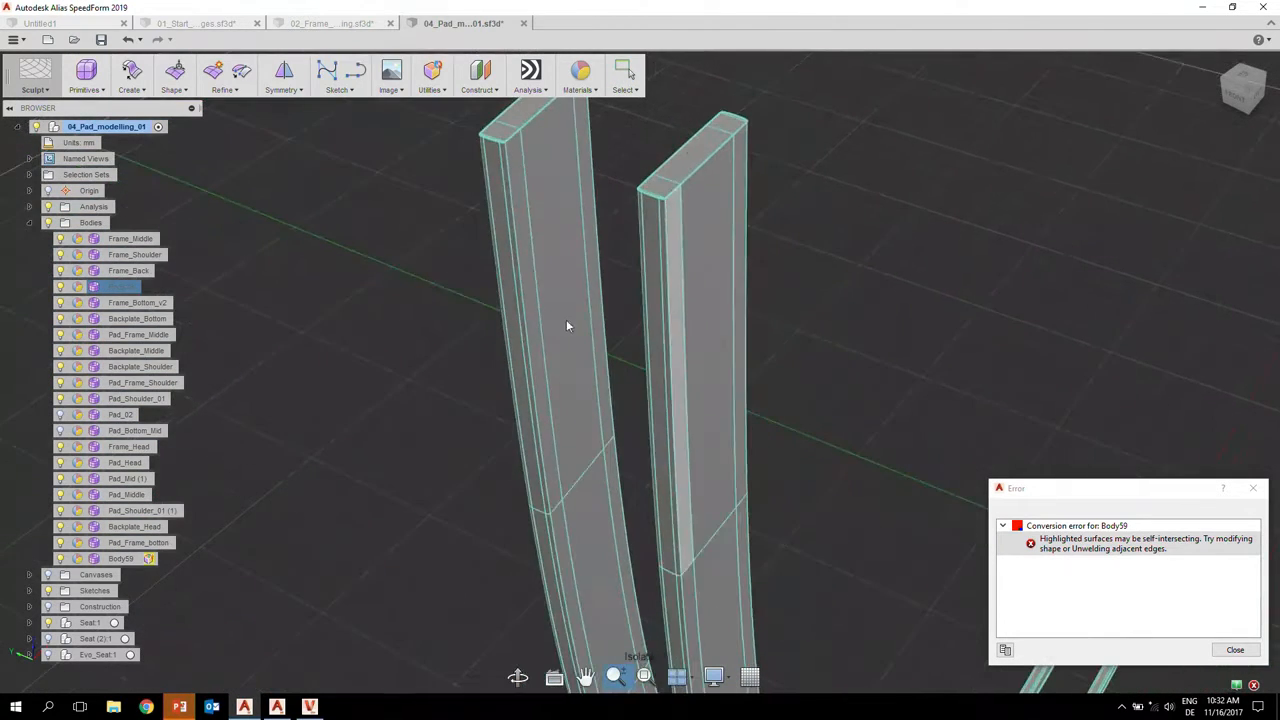
pyautogui.keyDown('alt'); pyautogui.keyDown('shift'); pyautogui.moveTo(566, 320); pyautogui.dragTo(548, 360, button='middle'); pyautogui.keyUp('shift'); pyautogui.keyUp('alt')
pyautogui.click(149, 561)
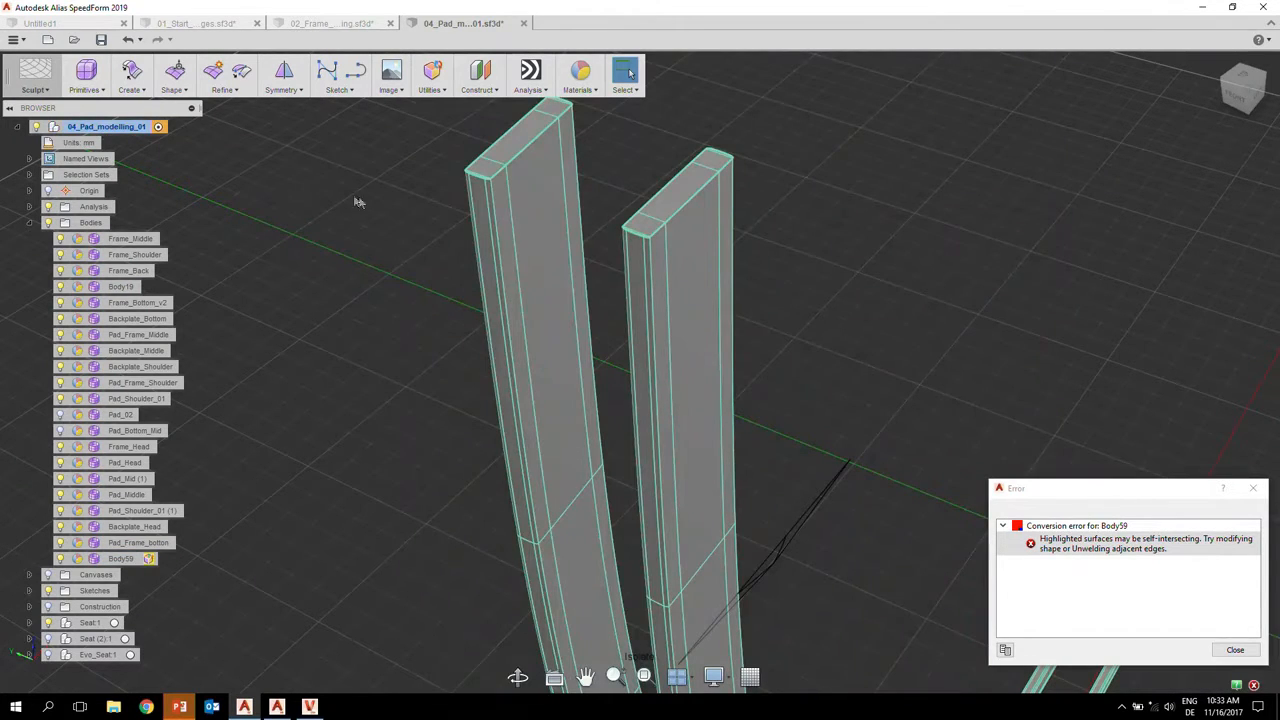
# - Switch to Alias AutoStudio and examine the curved frame around the seat cushion in the imported seat model
pyautogui.click(30, 41)
pyautogui.click(1203, 10)
pyautogui.click(278, 706)
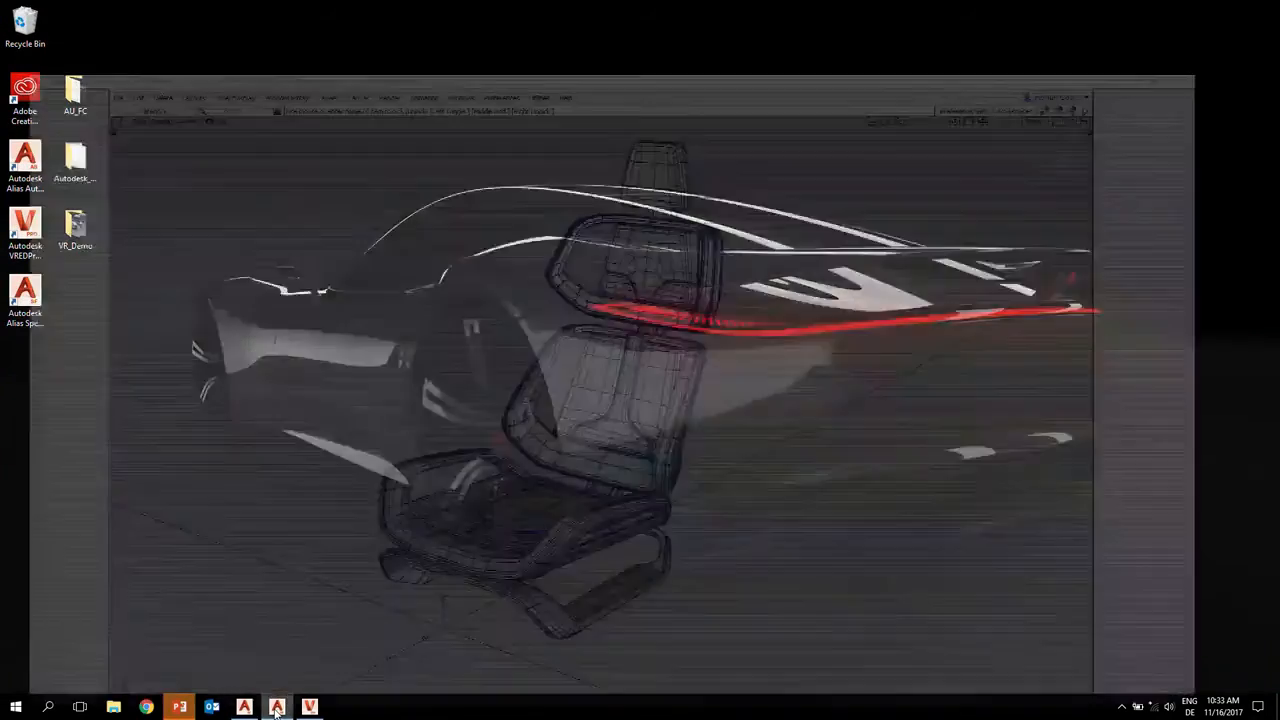
pyautogui.keyDown('alt'); pyautogui.keyDown('shift'); pyautogui.moveTo(444, 455); pyautogui.dragTo(478, 460); pyautogui.keyUp('shift'); pyautogui.keyUp('alt')
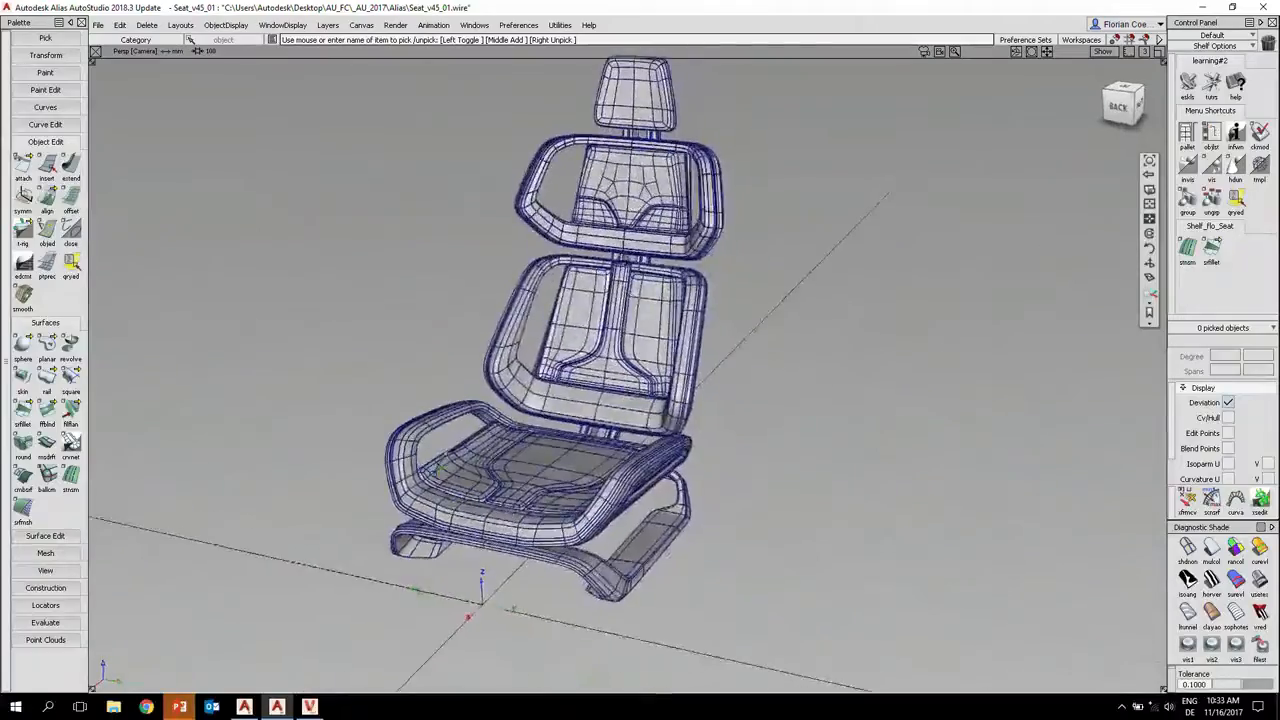
pyautogui.keyDown('alt'); pyautogui.keyDown('shift'); pyautogui.moveTo(478, 460); pyautogui.dragTo(442, 512, button='right'); pyautogui.keyUp('shift'); pyautogui.keyUp('alt')
pyautogui.keyDown('alt'); pyautogui.keyDown('shift'); pyautogui.moveTo(442, 512); pyautogui.dragTo(478, 412, button='middle'); pyautogui.keyUp('shift'); pyautogui.keyUp('alt')
pyautogui.moveTo(370, 322)
pyautogui.keyDown('alt'); pyautogui.keyDown('shift'); pyautogui.mouseDown()
pyautogui.moveTo(407, 394)
pyautogui.moveTo(365, 330)
pyautogui.moveTo(355, 365)
pyautogui.mouseUp(); pyautogui.keyUp('shift'); pyautogui.keyUp('alt')
pyautogui.moveTo(355, 366)
pyautogui.keyDown('alt'); pyautogui.keyDown('shift'); pyautogui.mouseDown(button='right')
pyautogui.moveTo(378, 370)
pyautogui.moveTo(364, 371)
pyautogui.mouseUp(button='right'); pyautogui.keyUp('shift'); pyautogui.keyUp('alt')
pyautogui.keyDown('alt'); pyautogui.keyDown('shift'); pyautogui.moveTo(364, 371); pyautogui.dragTo(548, 356, button='middle'); pyautogui.keyUp('shift'); pyautogui.keyUp('alt')
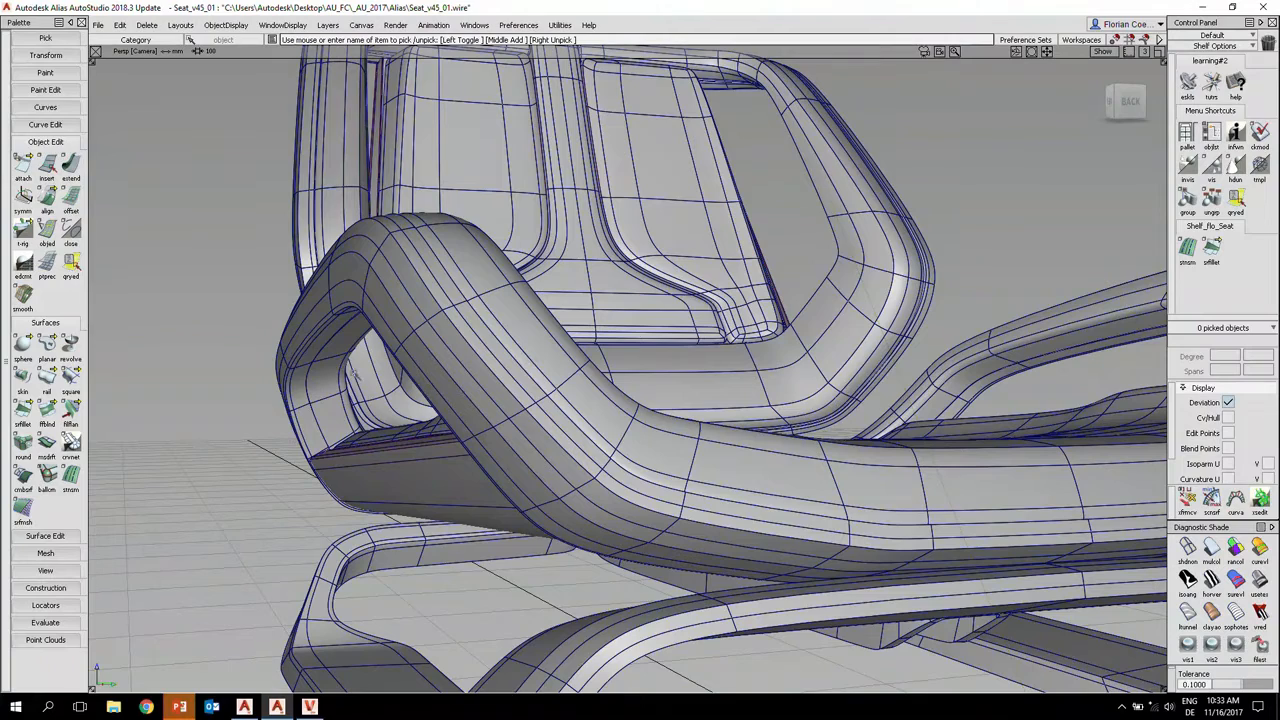
# - Isolate the curved frame around the seat cushion by hiding all unselected objects, and clear the selection
pyautogui.keyDown('ctrl'); pyautogui.keyDown('shift'); pyautogui.moveTo(477, 343); pyautogui.dragTo(477, 292); pyautogui.keyUp('shift'); pyautogui.keyUp('ctrl')
pyautogui.keyDown('ctrl'); pyautogui.keyDown('shift'); pyautogui.moveTo(477, 291); pyautogui.dragTo(444, 385); pyautogui.keyUp('shift'); pyautogui.keyUp('ctrl')
pyautogui.click(445, 365)
pyautogui.click(228, 26)
pyautogui.click(234, 106)
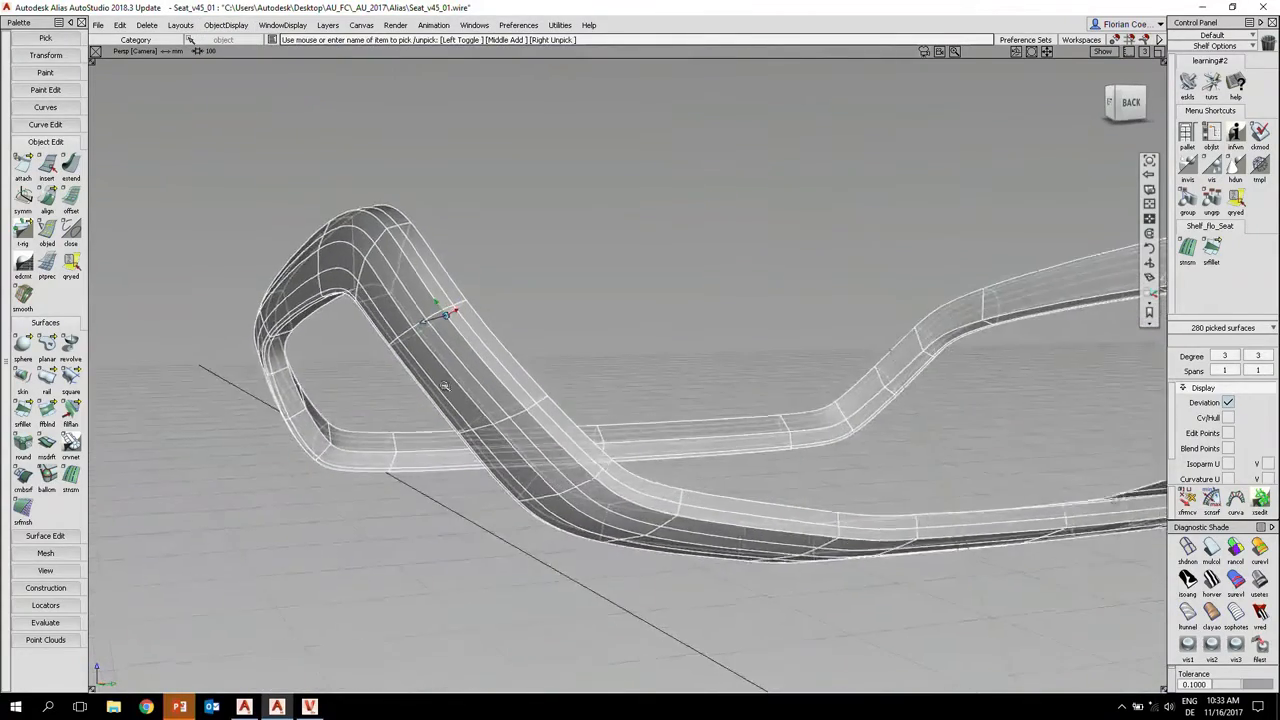
pyautogui.keyDown('alt'); pyautogui.keyDown('shift'); pyautogui.moveTo(445, 386); pyautogui.dragTo(463, 383, button='right'); pyautogui.keyUp('shift'); pyautogui.keyUp('alt')
pyautogui.keyDown('alt'); pyautogui.keyDown('shift'); pyautogui.moveTo(463, 383); pyautogui.dragTo(593, 367, button='middle'); pyautogui.keyUp('shift'); pyautogui.keyUp('alt')
pyautogui.keyDown('ctrl'); pyautogui.keyDown('shift'); pyautogui.moveTo(593, 366); pyautogui.dragTo(593, 335); pyautogui.keyUp('shift'); pyautogui.keyUp('ctrl')
# - Start a Surface Continuity check for G2 curvature continuity with spacing per span and persistent locators
pyautogui.click(62, 622)
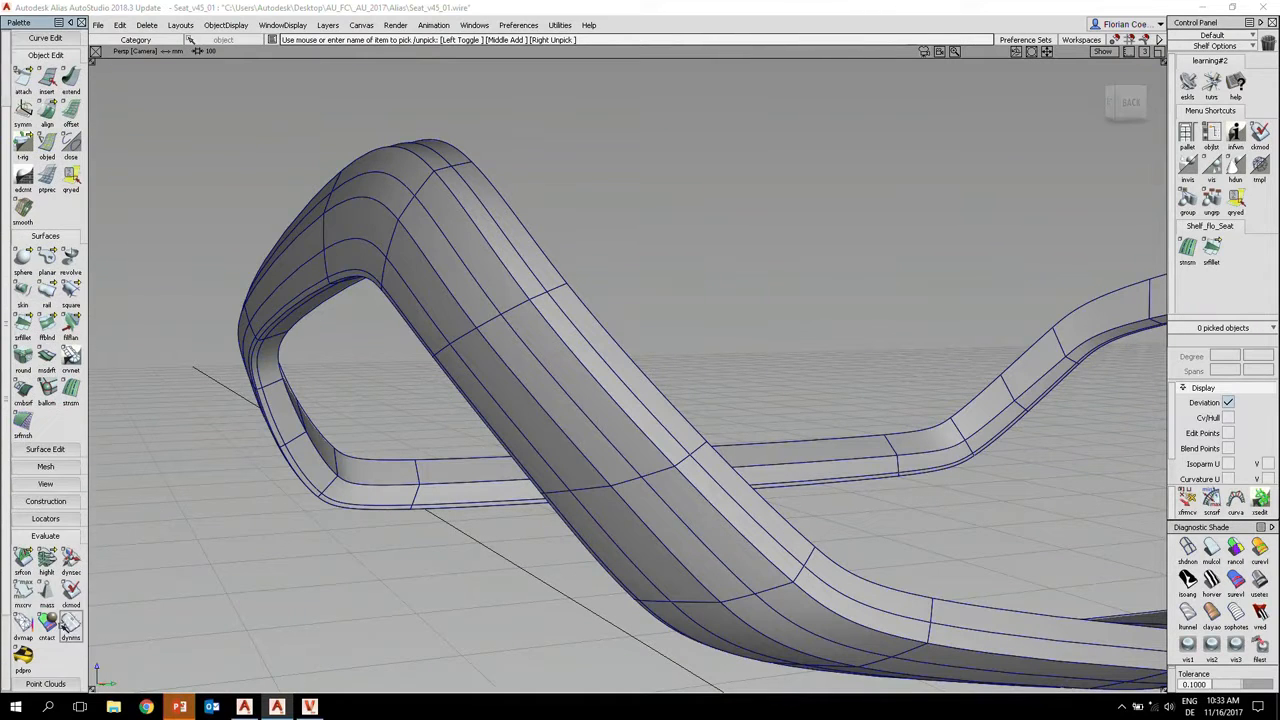
pyautogui.rightClick(58, 536)
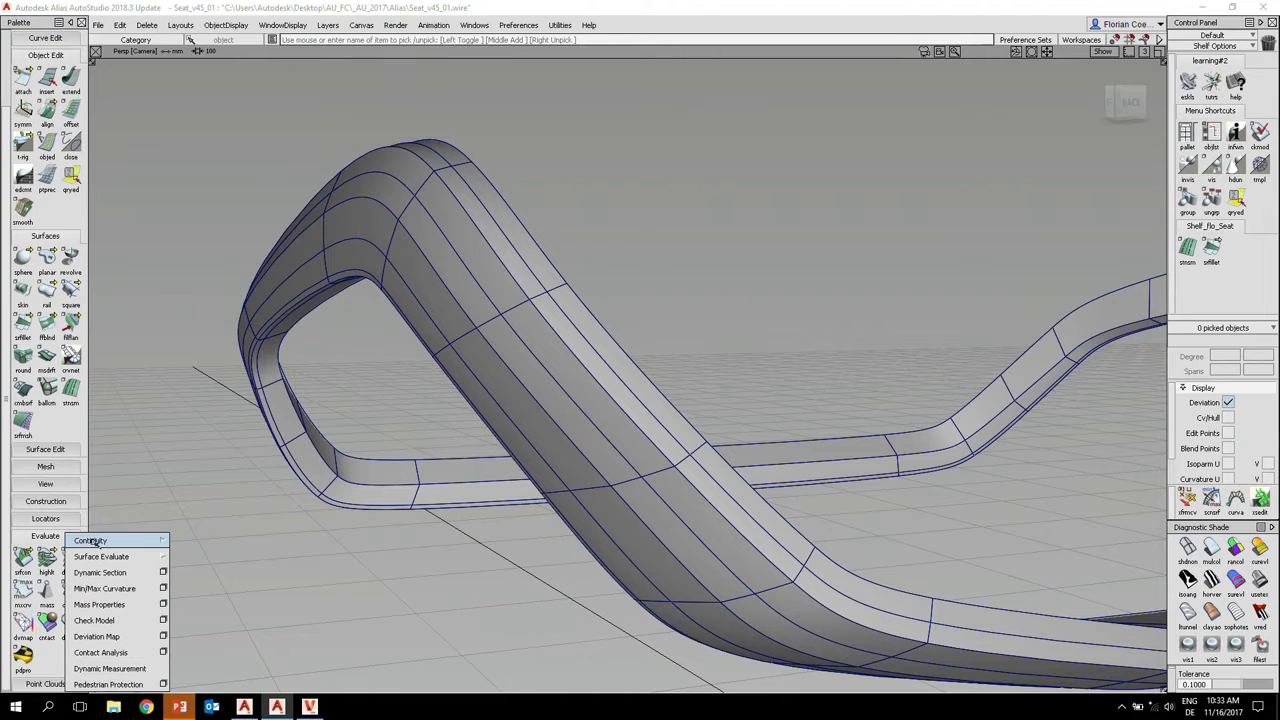
pyautogui.moveTo(98, 542)
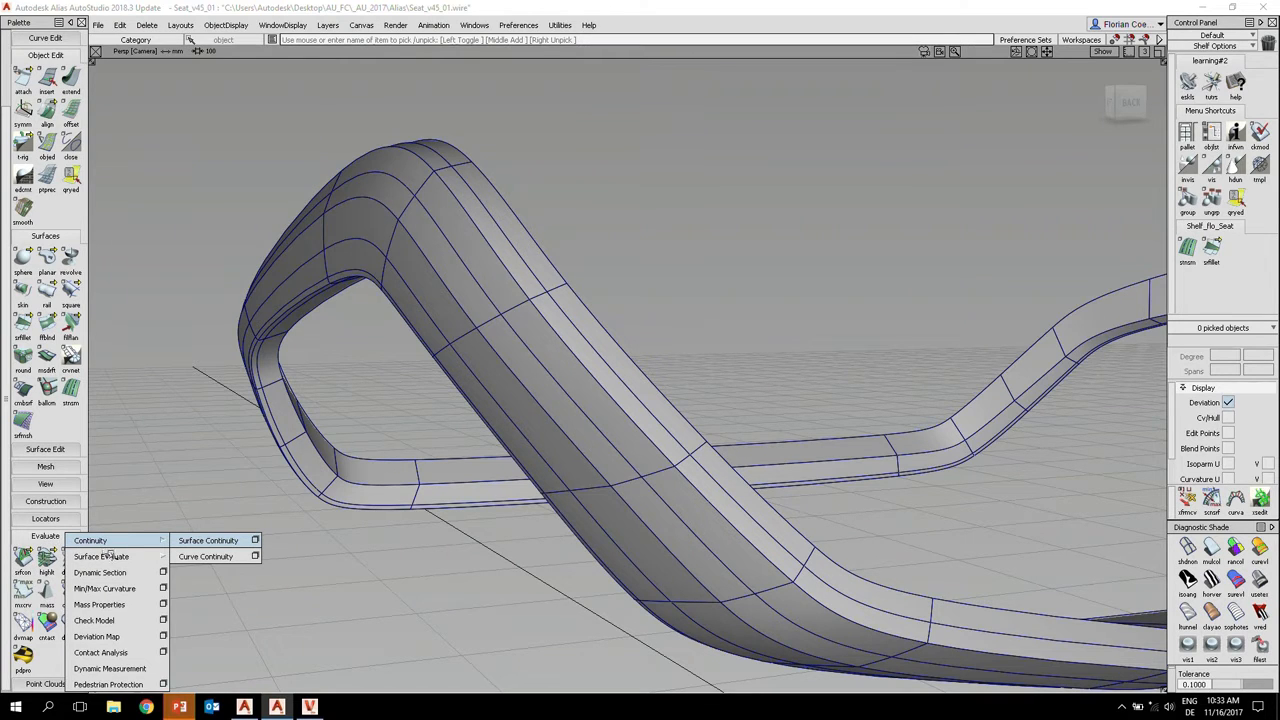
pyautogui.click(256, 541)
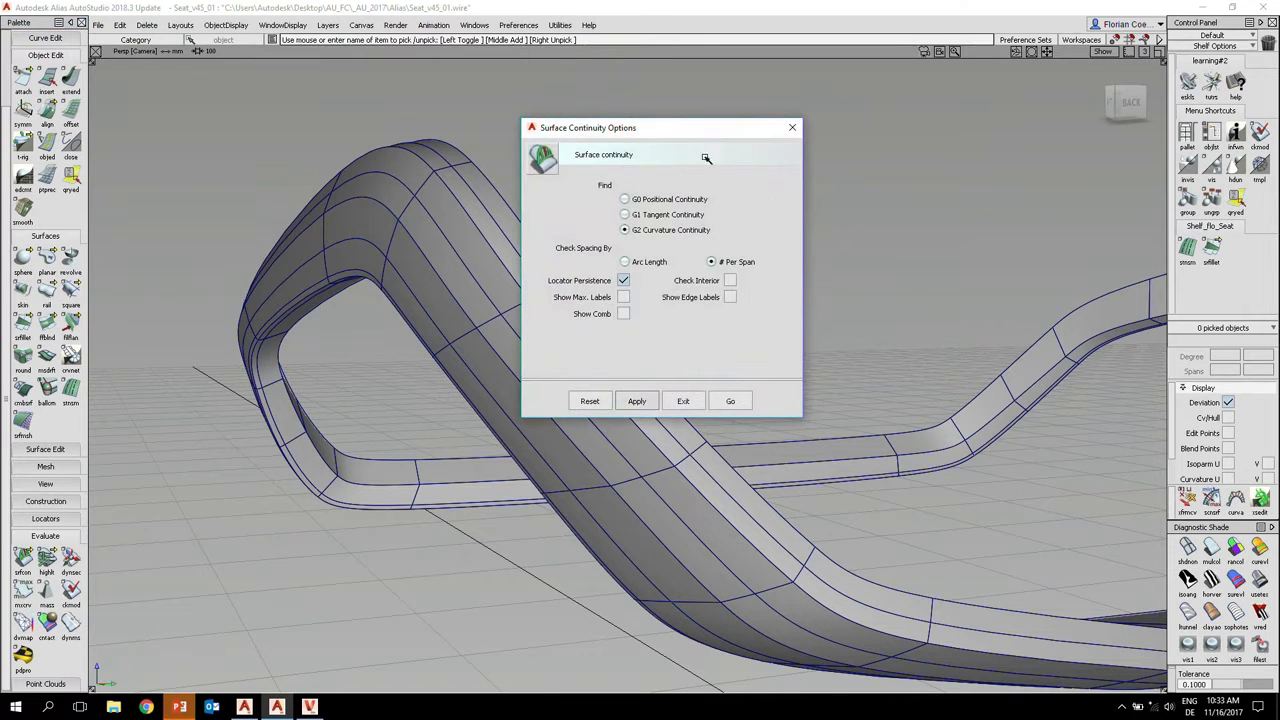
pyautogui.moveTo(711, 136); pyautogui.dragTo(345, 115)
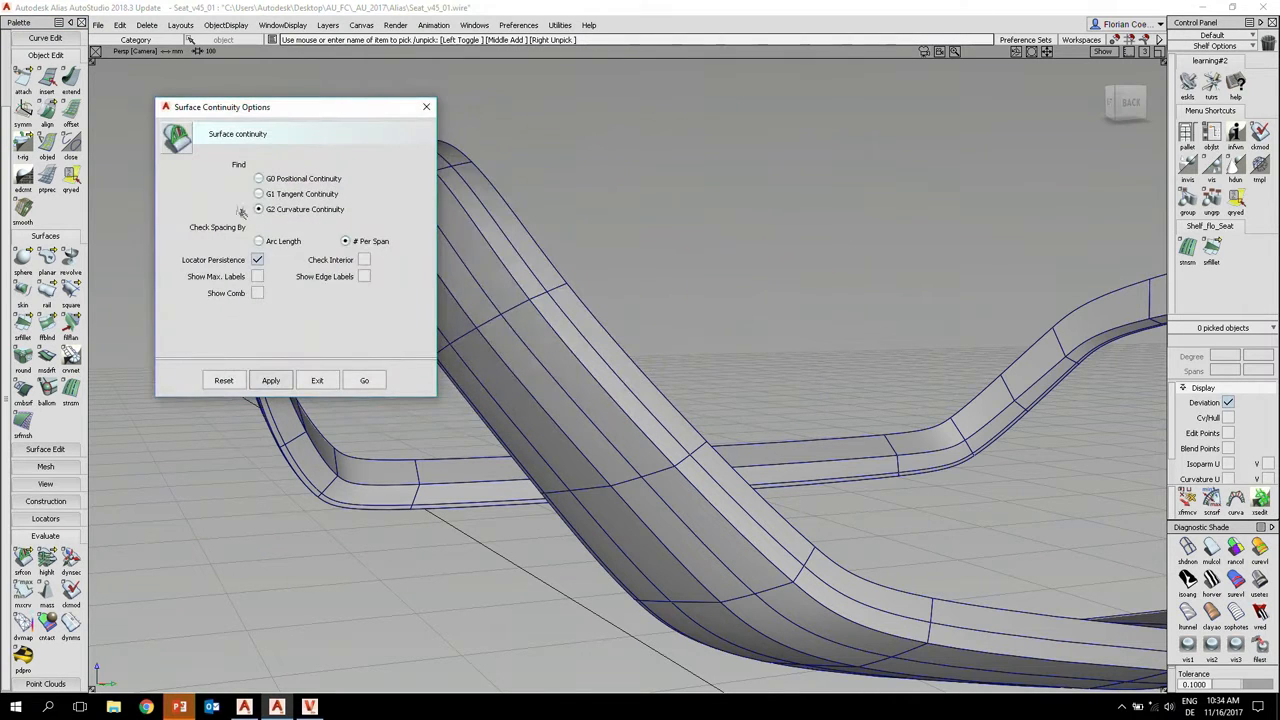
pyautogui.click(372, 377)
# - Turn off the diagnostic shading and check the continuity of patch boundaries along the frame's sloping side and upper bend
pyautogui.keyDown('alt'); pyautogui.keyDown('shift'); pyautogui.click(545, 319); pyautogui.keyUp('shift'); pyautogui.keyUp('alt')
pyautogui.keyDown('alt'); pyautogui.keyDown('shift'); pyautogui.moveTo(546, 322); pyautogui.dragTo(552, 399); pyautogui.keyUp('shift'); pyautogui.keyUp('alt')
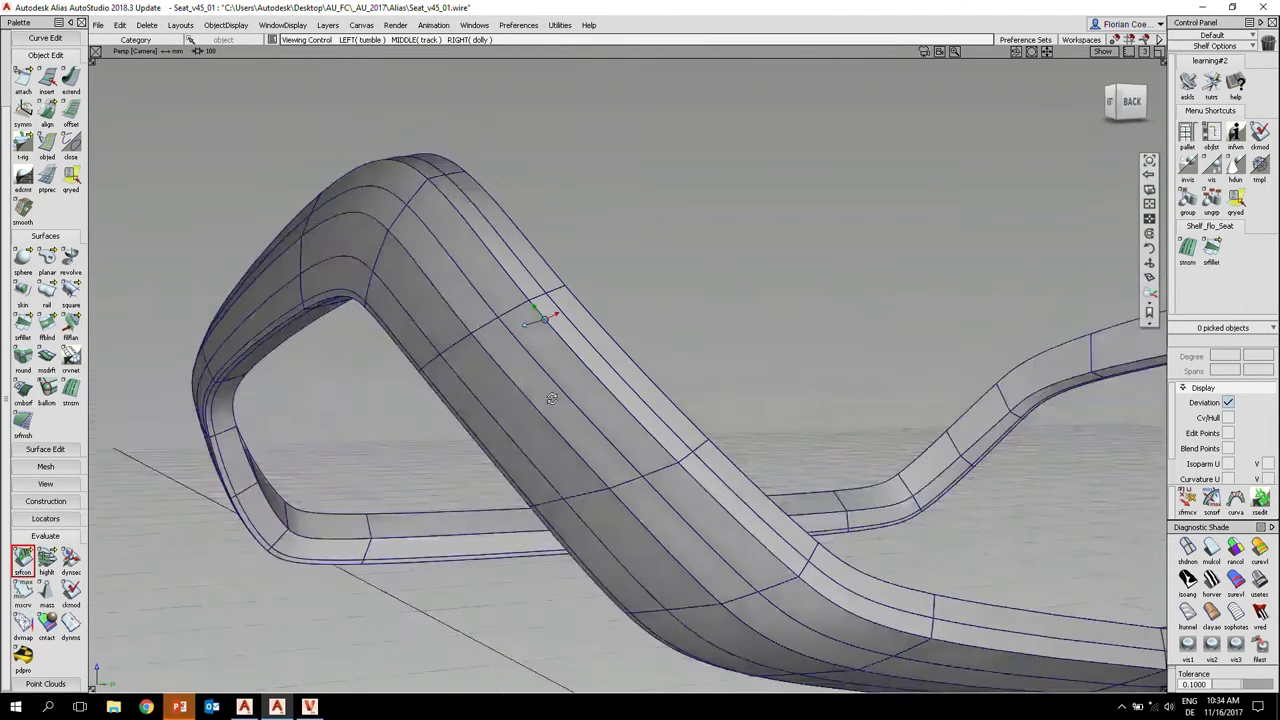
pyautogui.click(1187, 549)
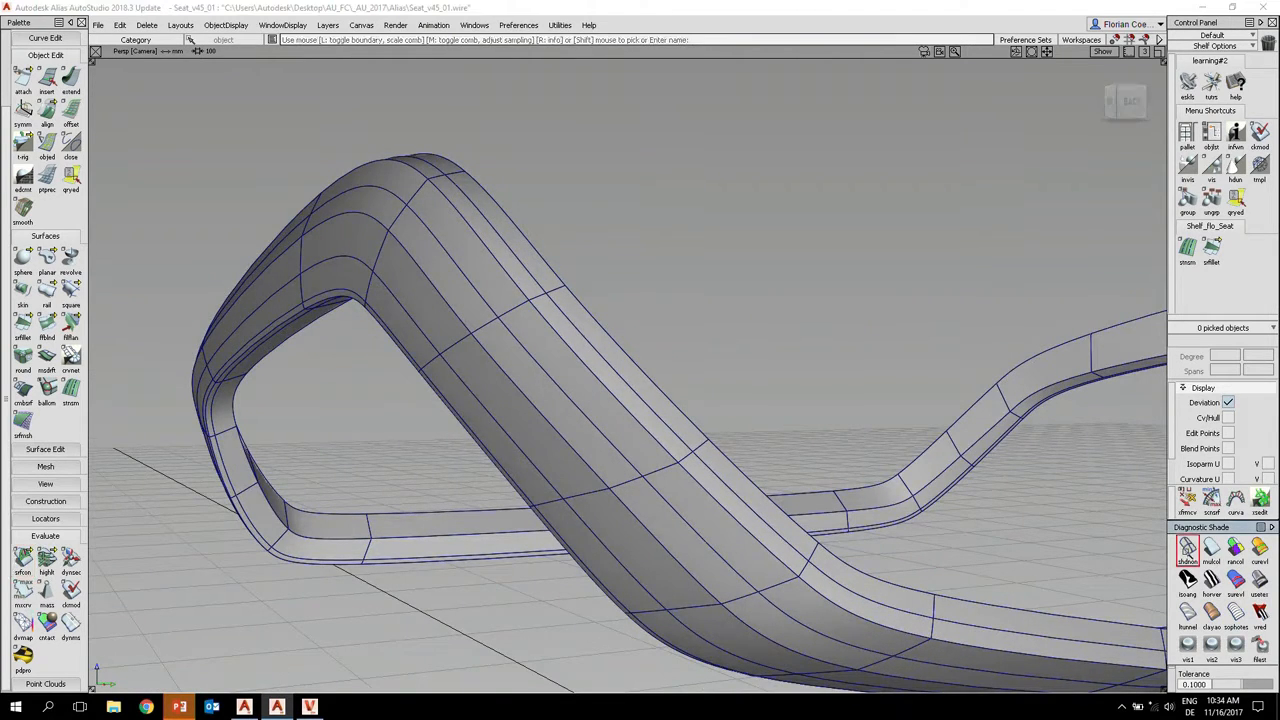
pyautogui.keyDown('alt'); pyautogui.keyDown('shift'); pyautogui.click(490, 286); pyautogui.keyUp('shift'); pyautogui.keyUp('alt')
pyautogui.keyDown('alt'); pyautogui.keyDown('shift'); pyautogui.moveTo(490, 286); pyautogui.dragTo(516, 232); pyautogui.keyUp('shift'); pyautogui.keyUp('alt')
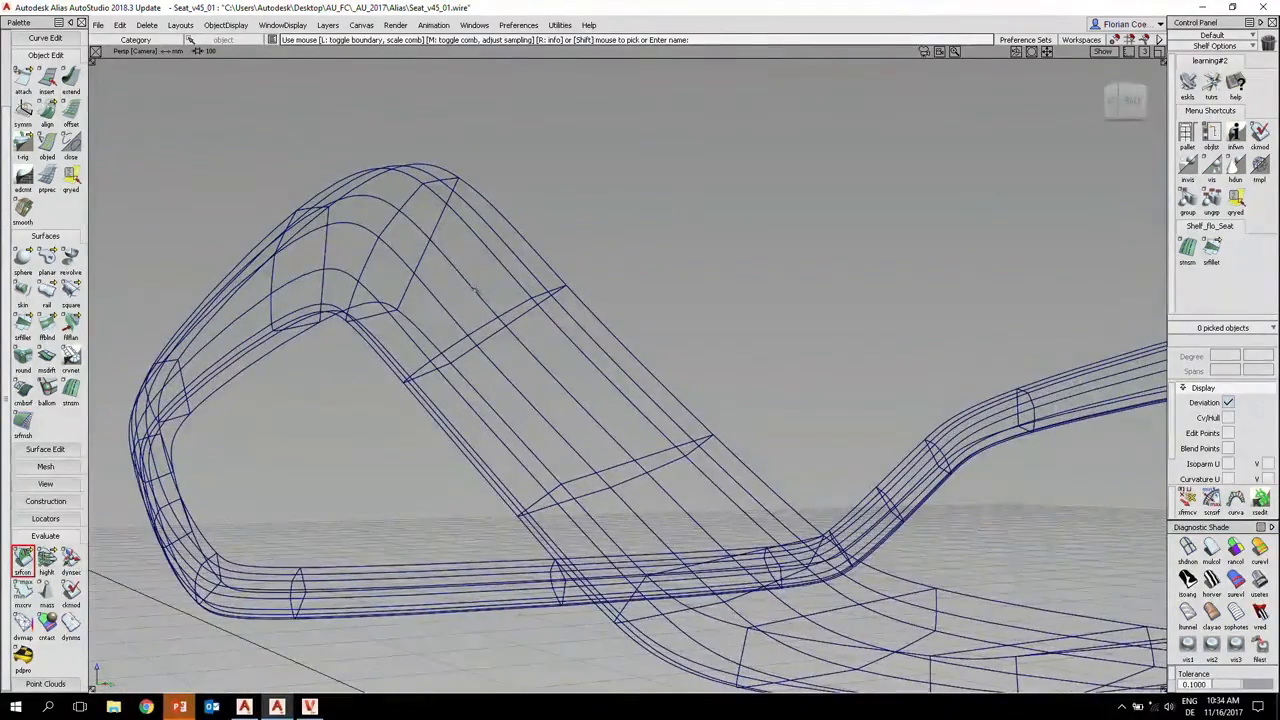
pyautogui.click(475, 290)
pyautogui.click(516, 339)
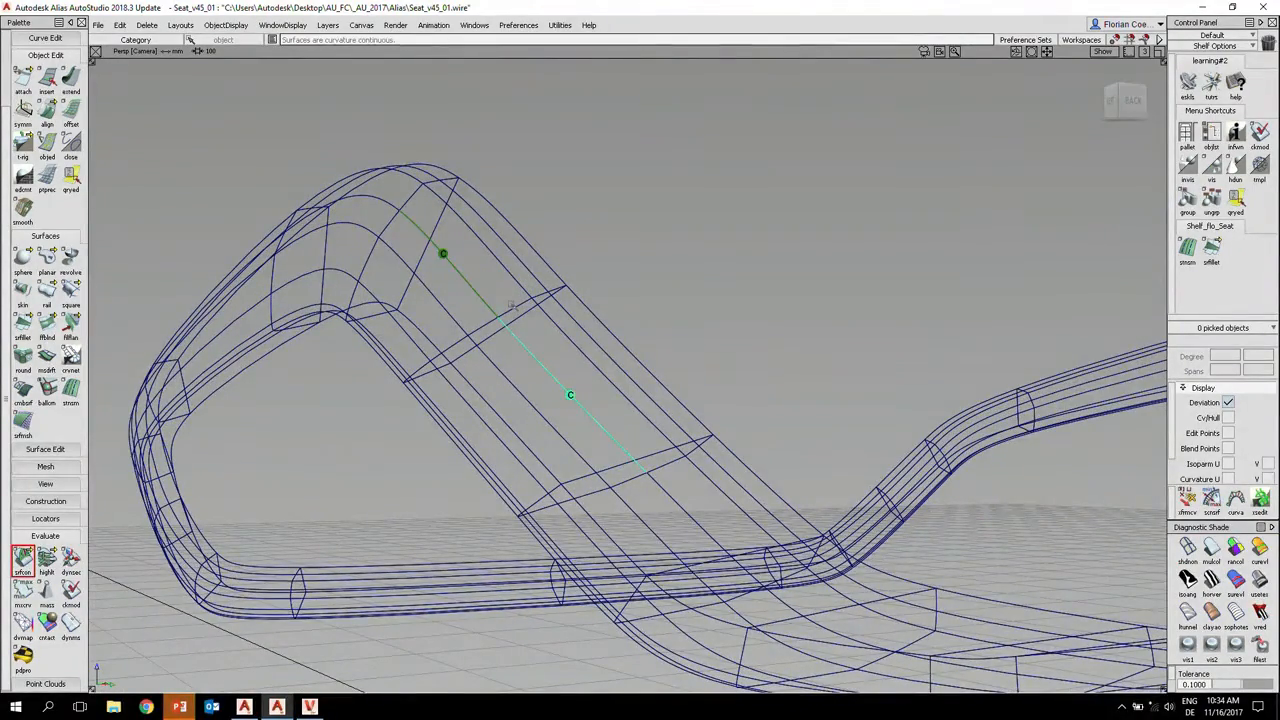
pyautogui.click(384, 200)
pyautogui.click(410, 200)
pyautogui.keyDown('alt'); pyautogui.keyDown('shift'); pyautogui.moveTo(410, 203); pyautogui.dragTo(402, 288); pyautogui.keyUp('shift'); pyautogui.keyUp('alt')
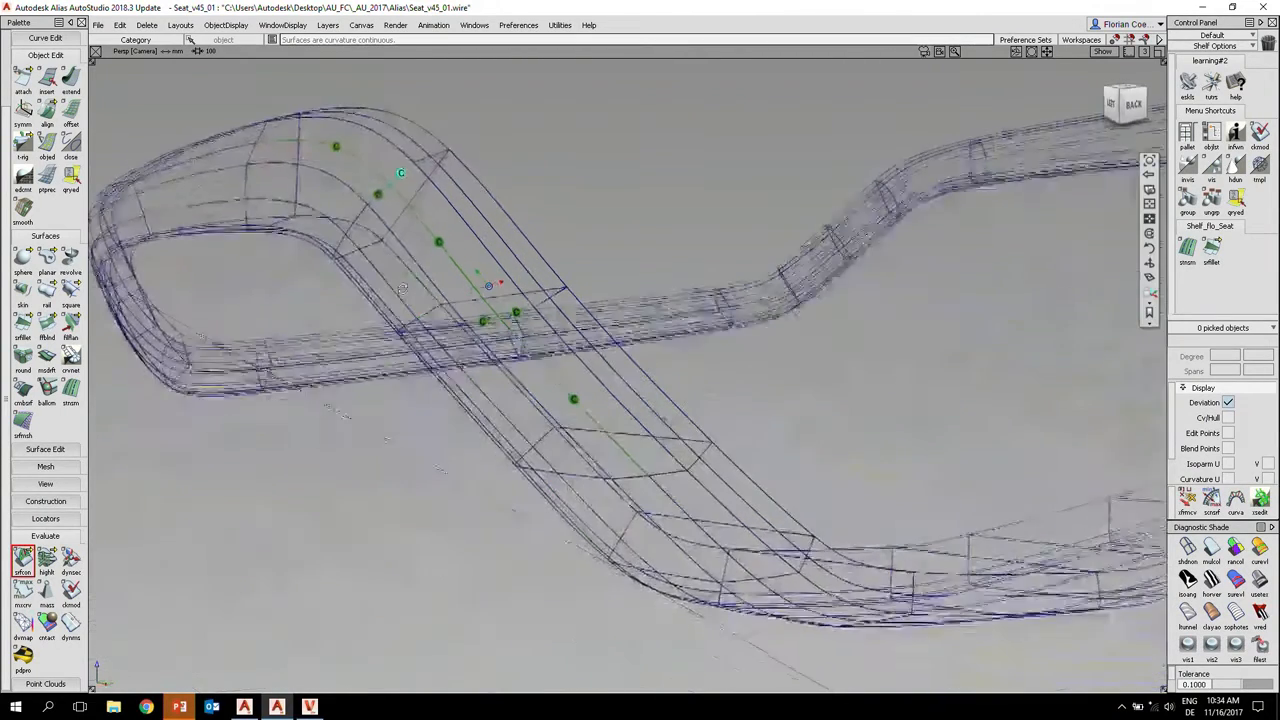
# - Check the continuity of the neighbouring patch boundaries around the upper bend and further down the frame's sloping side
pyautogui.click(162, 168)
pyautogui.click(251, 152)
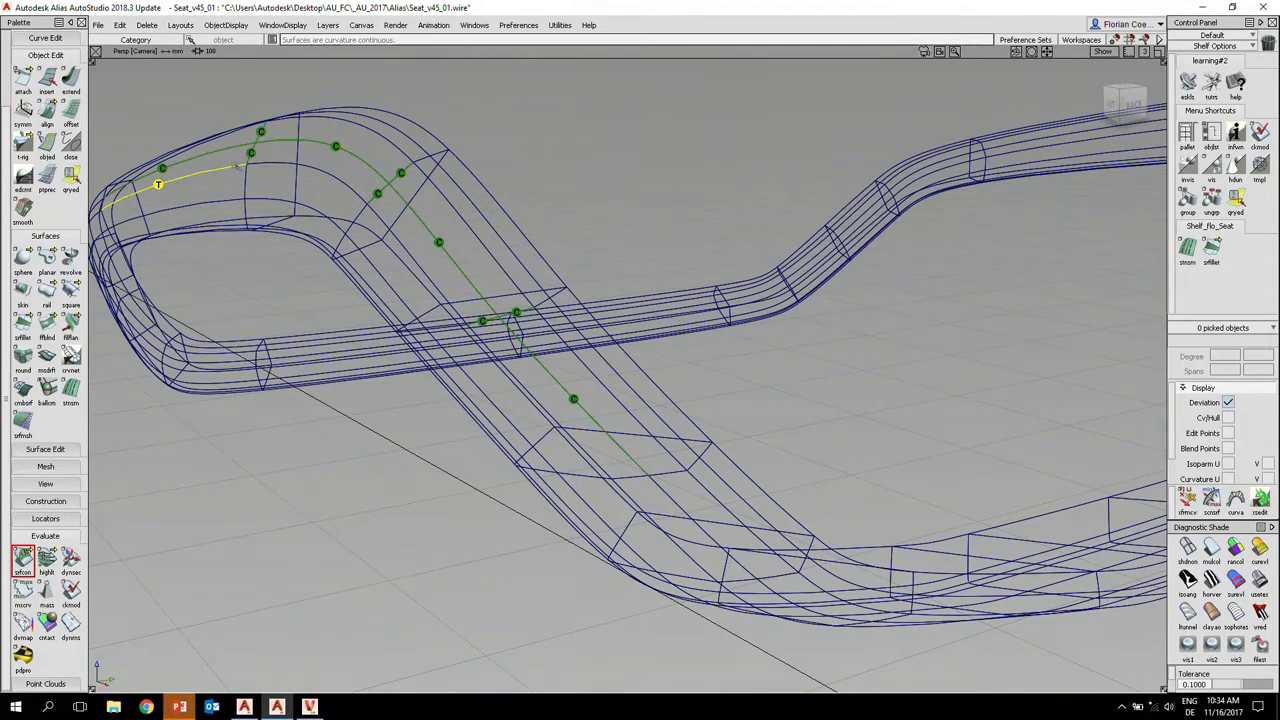
pyautogui.click(273, 163)
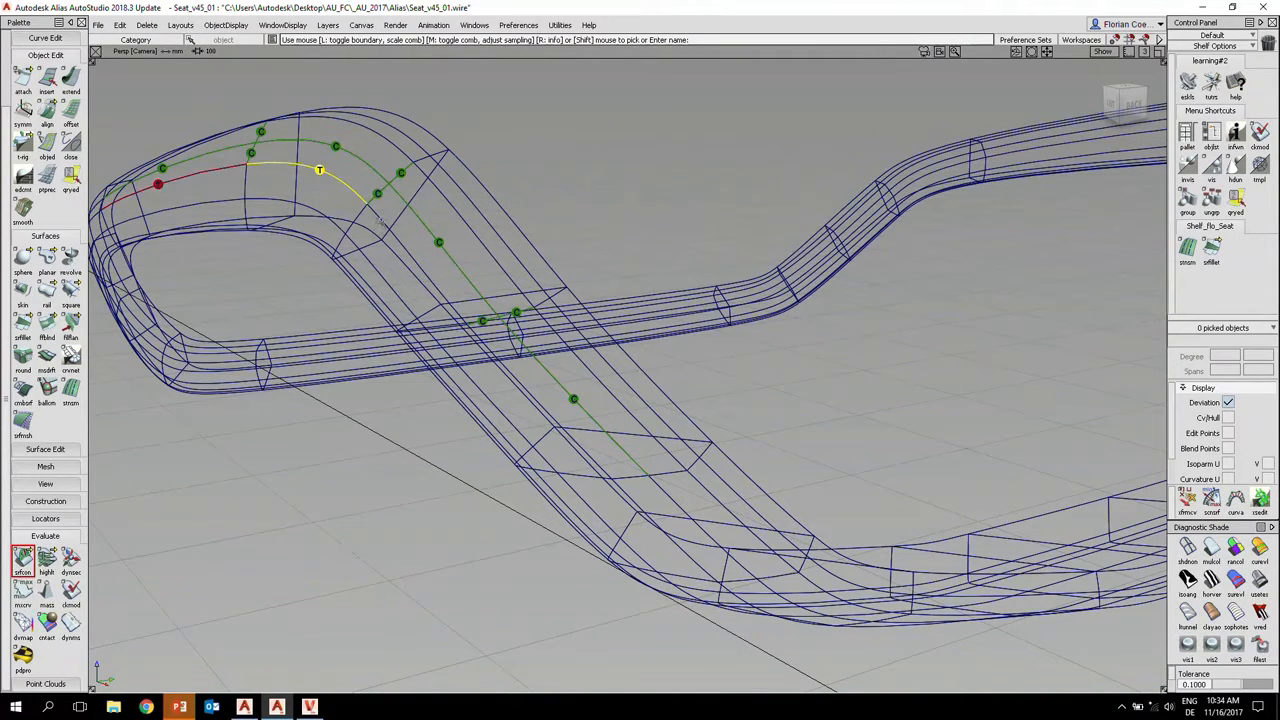
pyautogui.keyDown('alt'); pyautogui.keyDown('shift'); pyautogui.moveTo(378, 220); pyautogui.dragTo(415, 284); pyautogui.keyUp('shift'); pyautogui.keyUp('alt')
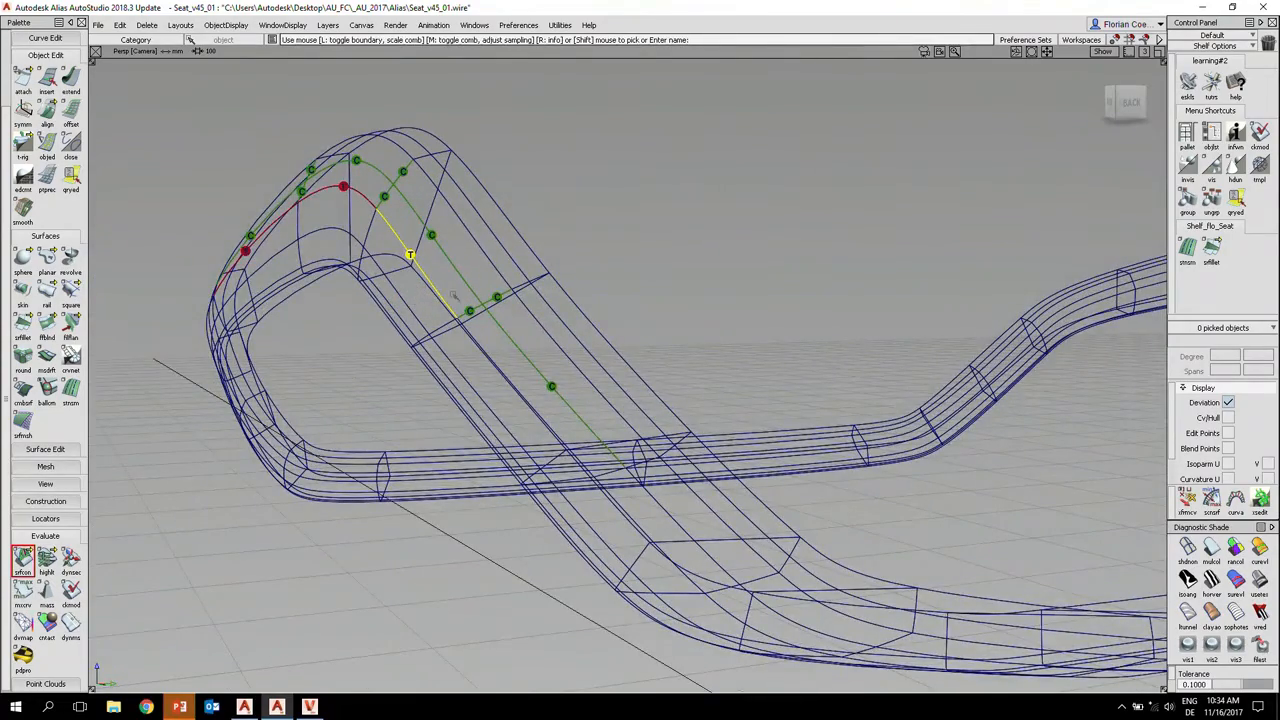
pyautogui.keyDown('alt'); pyautogui.keyDown('shift'); pyautogui.moveTo(455, 296); pyautogui.dragTo(523, 355); pyautogui.keyUp('shift'); pyautogui.keyUp('alt')
pyautogui.click(515, 368)
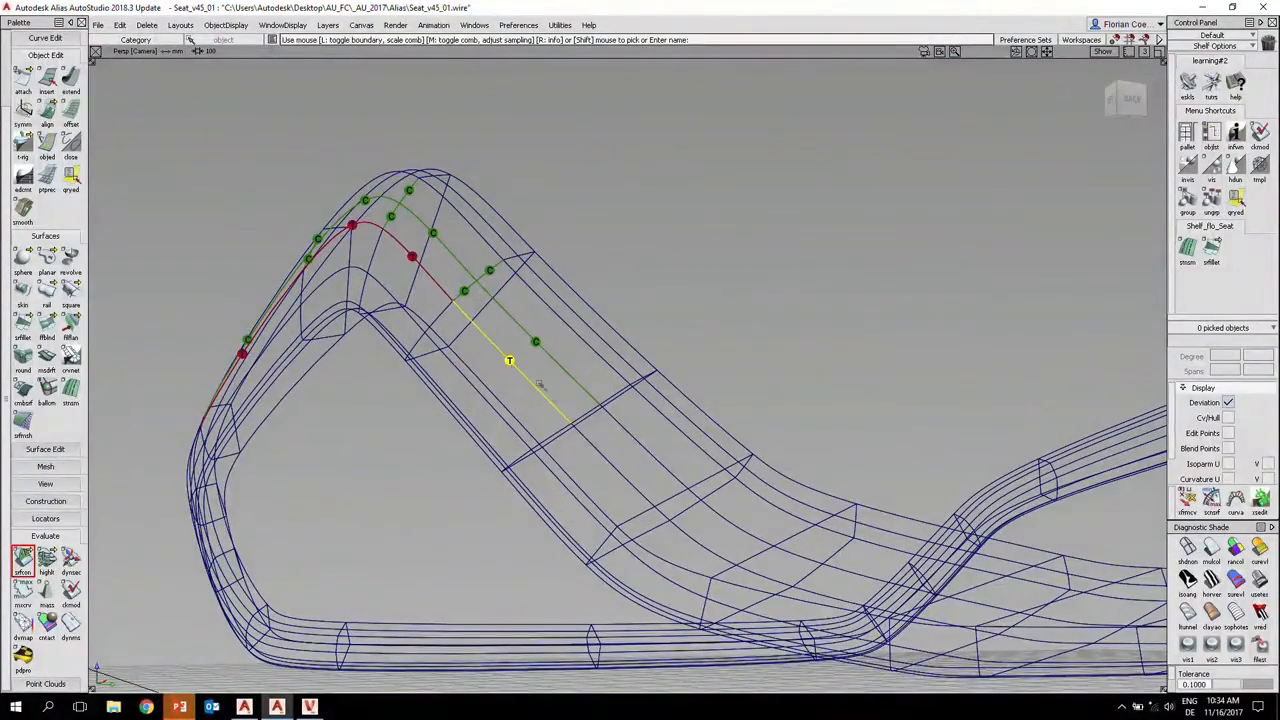
pyautogui.click(630, 434)
pyautogui.keyDown('alt'); pyautogui.keyDown('shift'); pyautogui.moveTo(586, 442); pyautogui.dragTo(564, 443); pyautogui.keyUp('shift'); pyautogui.keyUp('alt')
pyautogui.click(552, 446)
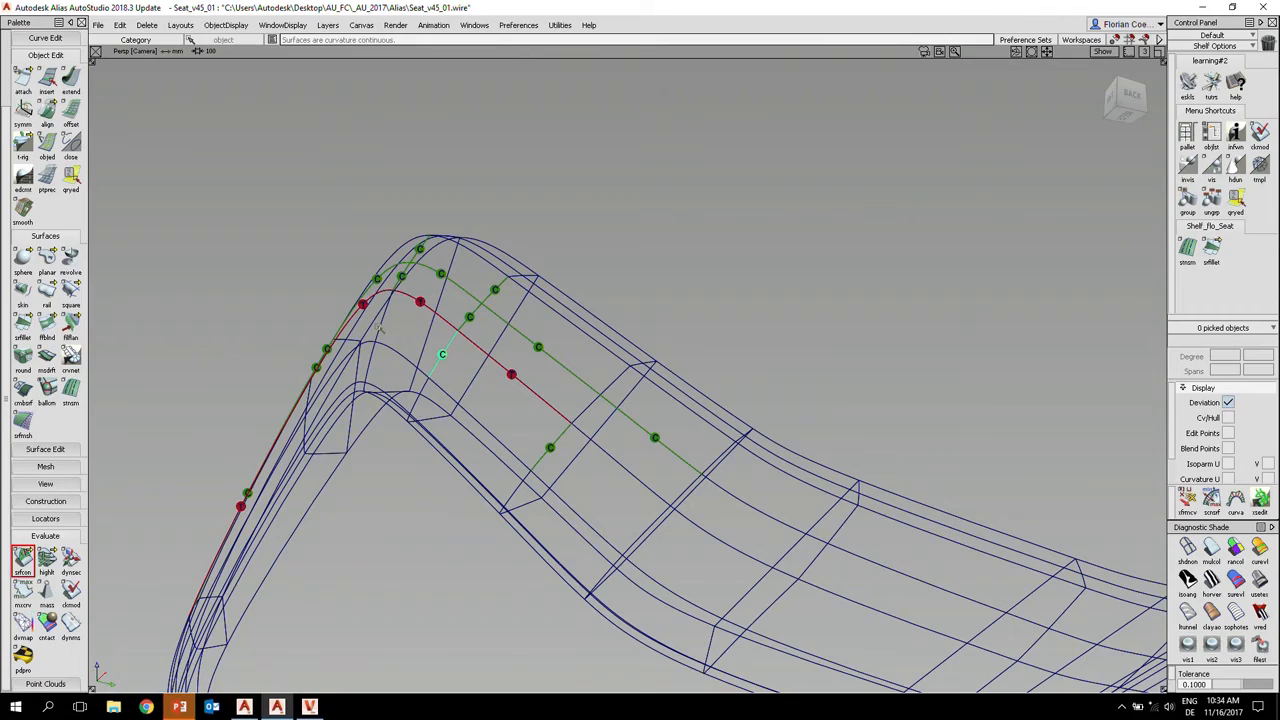
# - Delete all the surface continuity locators from the seat frame
pyautogui.keyDown('alt'); pyautogui.keyDown('shift'); pyautogui.moveTo(586, 443); pyautogui.dragTo(502, 465); pyautogui.keyUp('shift'); pyautogui.keyUp('alt')
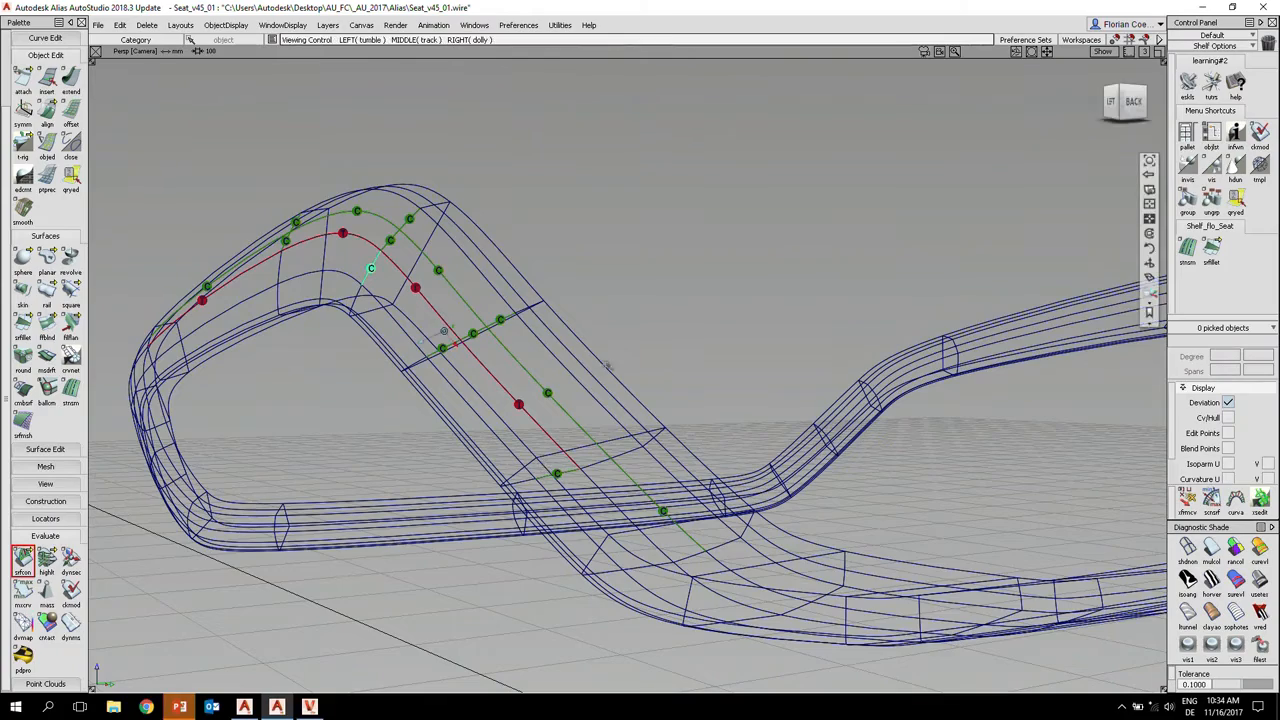
pyautogui.keyDown('alt'); pyautogui.keyDown('shift'); pyautogui.moveTo(549, 468); pyautogui.dragTo(584, 370); pyautogui.keyUp('shift'); pyautogui.keyUp('alt')
pyautogui.keyDown('alt'); pyautogui.keyDown('shift'); pyautogui.moveTo(532, 242); pyautogui.dragTo(528, 296); pyautogui.keyUp('shift'); pyautogui.keyUp('alt')
pyautogui.click(150, 25)
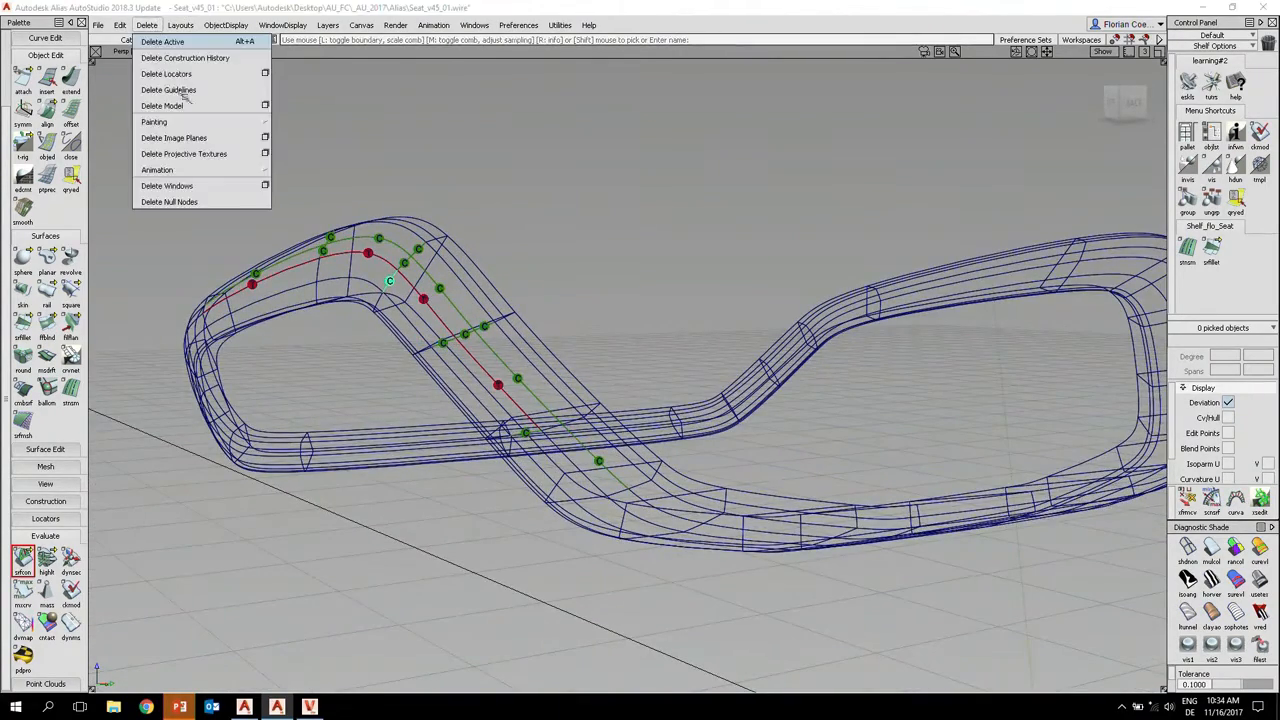
pyautogui.click(188, 89)
# - Select all patches of the seat frame on the far right side of its centre line and delete them, keeping one symmetric half
pyautogui.keyDown('alt'); pyautogui.keyDown('shift'); pyautogui.moveTo(443, 337); pyautogui.dragTo(451, 295); pyautogui.keyUp('shift'); pyautogui.keyUp('alt')
pyautogui.keyDown('alt'); pyautogui.keyDown('shift'); pyautogui.moveTo(486, 348); pyautogui.dragTo(447, 351); pyautogui.keyUp('shift'); pyautogui.keyUp('alt')
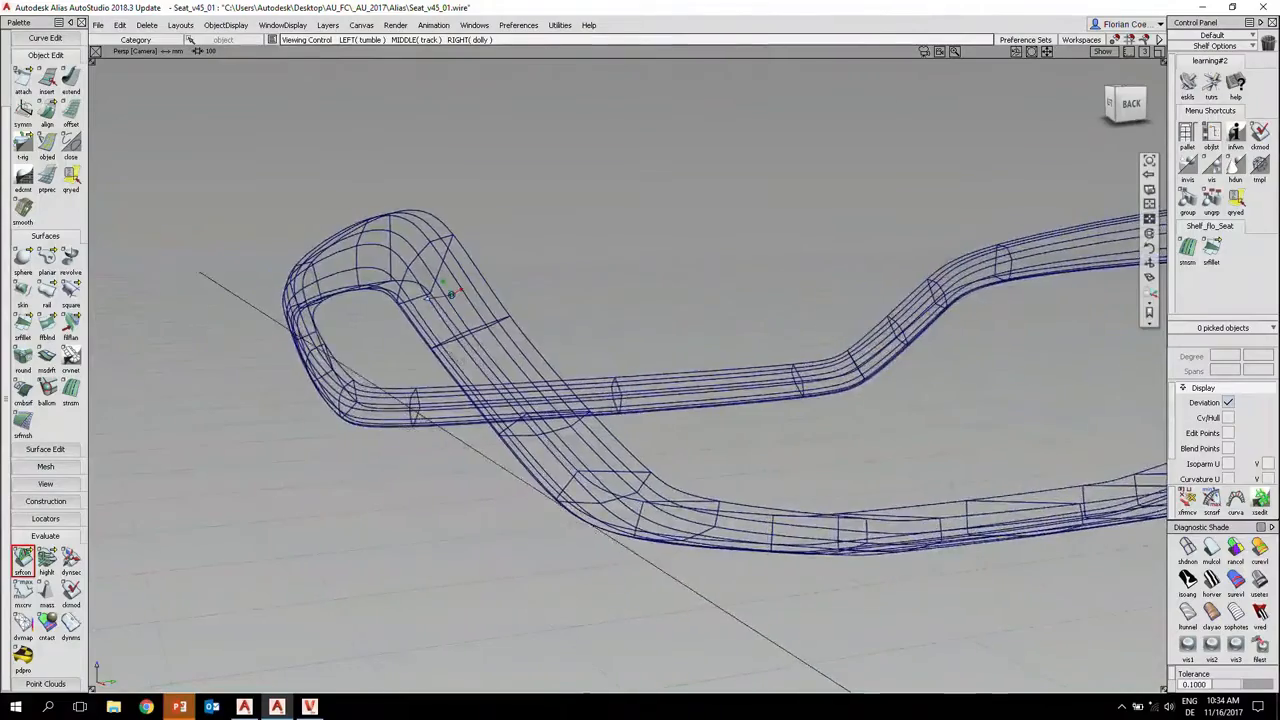
pyautogui.keyDown('alt'); pyautogui.keyDown('shift'); pyautogui.moveTo(447, 351); pyautogui.dragTo(505, 335, button='right'); pyautogui.keyUp('shift'); pyautogui.keyUp('alt')
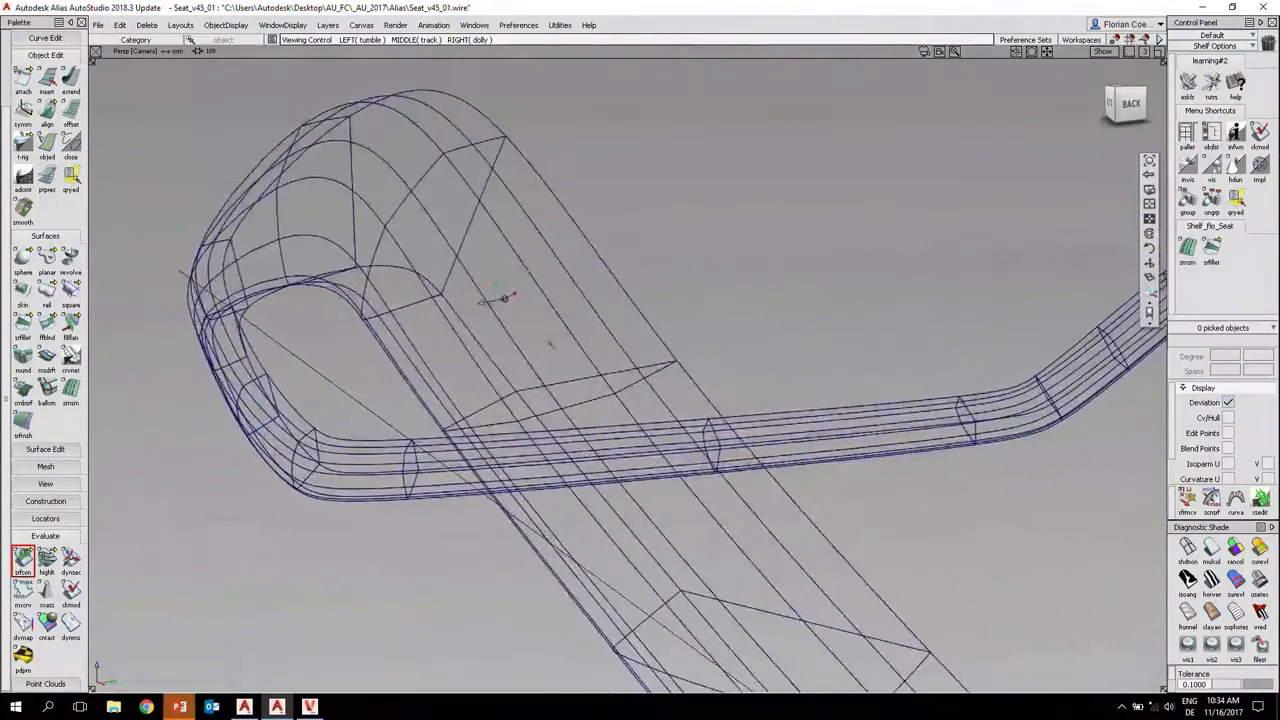
pyautogui.keyDown('alt'); pyautogui.keyDown('shift'); pyautogui.moveTo(572, 379); pyautogui.dragTo(520, 350); pyautogui.keyUp('shift'); pyautogui.keyUp('alt')
pyautogui.keyDown('alt'); pyautogui.keyDown('shift'); pyautogui.moveTo(630, 446); pyautogui.dragTo(315, 408, button='middle'); pyautogui.keyUp('shift'); pyautogui.keyUp('alt')
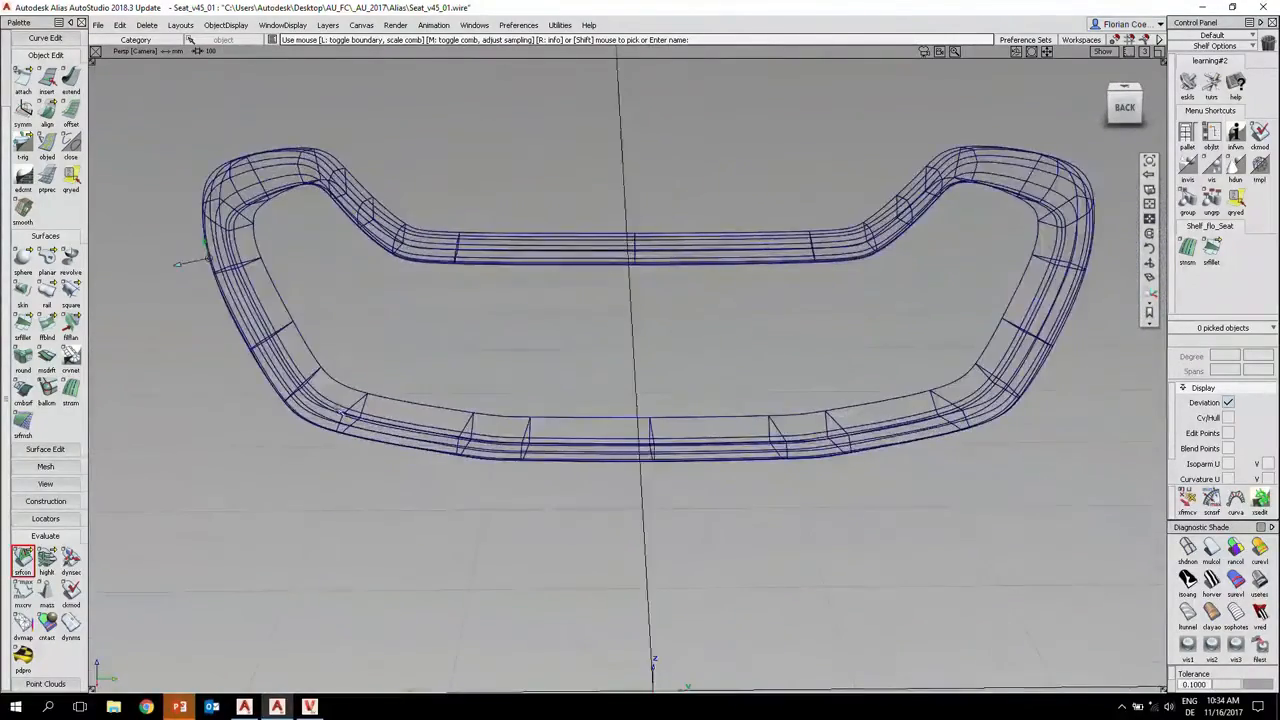
pyautogui.keyDown('alt'); pyautogui.keyDown('shift'); pyautogui.moveTo(338, 408); pyautogui.dragTo(464, 423); pyautogui.keyUp('shift'); pyautogui.keyUp('alt')
pyautogui.keyDown('alt'); pyautogui.keyDown('shift'); pyautogui.moveTo(464, 423); pyautogui.dragTo(450, 421, button='right'); pyautogui.keyUp('shift'); pyautogui.keyUp('alt')
pyautogui.keyDown('alt'); pyautogui.keyDown('shift'); pyautogui.moveTo(450, 421); pyautogui.dragTo(453, 443, button='middle'); pyautogui.keyUp('shift'); pyautogui.keyUp('alt')
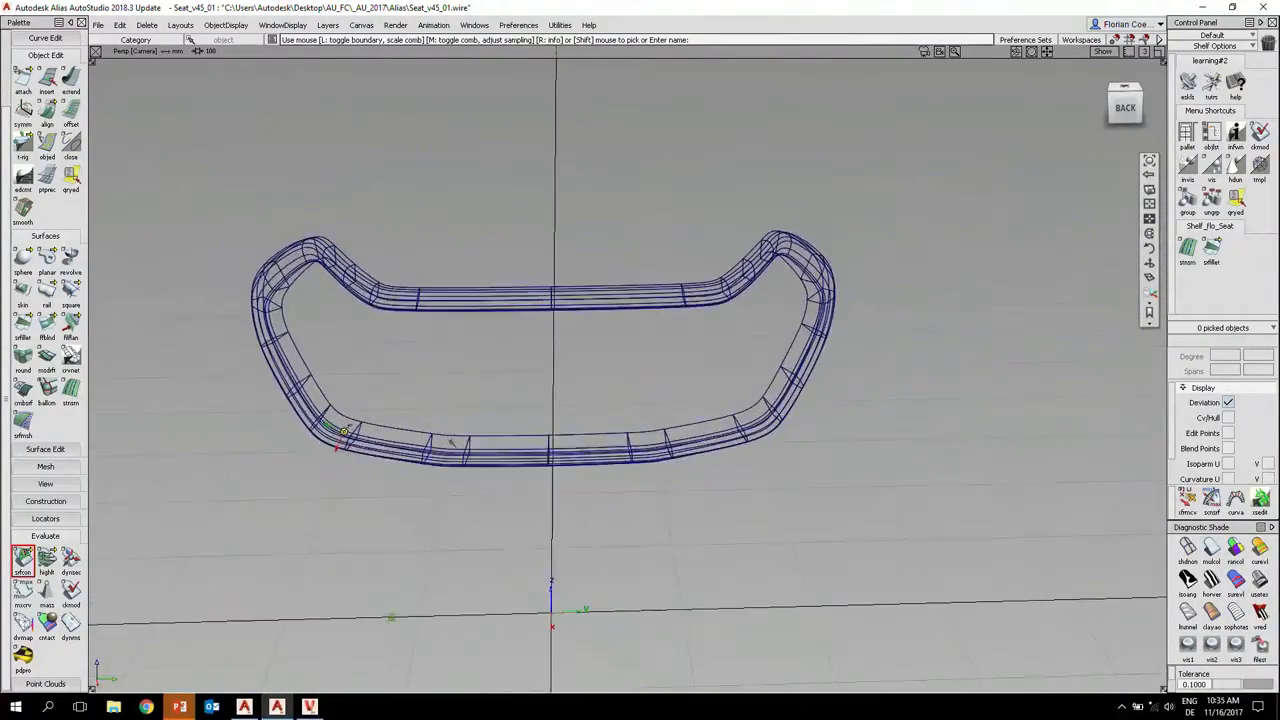
pyautogui.keyDown('ctrl'); pyautogui.keyDown('shift'); pyautogui.moveTo(803, 449); pyautogui.dragTo(793, 382); pyautogui.keyUp('shift'); pyautogui.keyUp('ctrl')
pyautogui.keyDown('ctrl'); pyautogui.keyDown('shift'); pyautogui.moveTo(793, 382); pyautogui.dragTo(795, 414); pyautogui.keyUp('shift'); pyautogui.keyUp('ctrl')
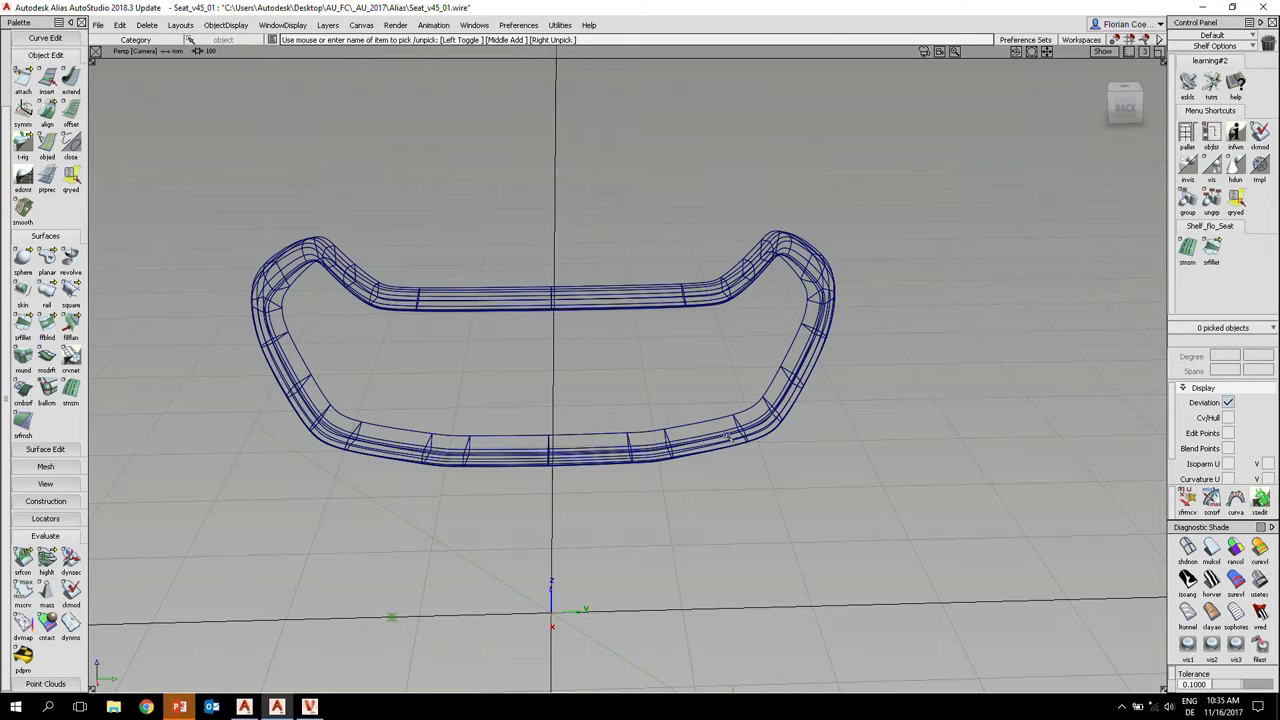
pyautogui.keyDown('ctrl'); pyautogui.keyDown('shift'); pyautogui.click(916, 476); pyautogui.keyUp('shift'); pyautogui.keyUp('ctrl')
pyautogui.moveTo(943, 514); pyautogui.dragTo(600, 199)
pyautogui.press('Delete')
pyautogui.press('Return')
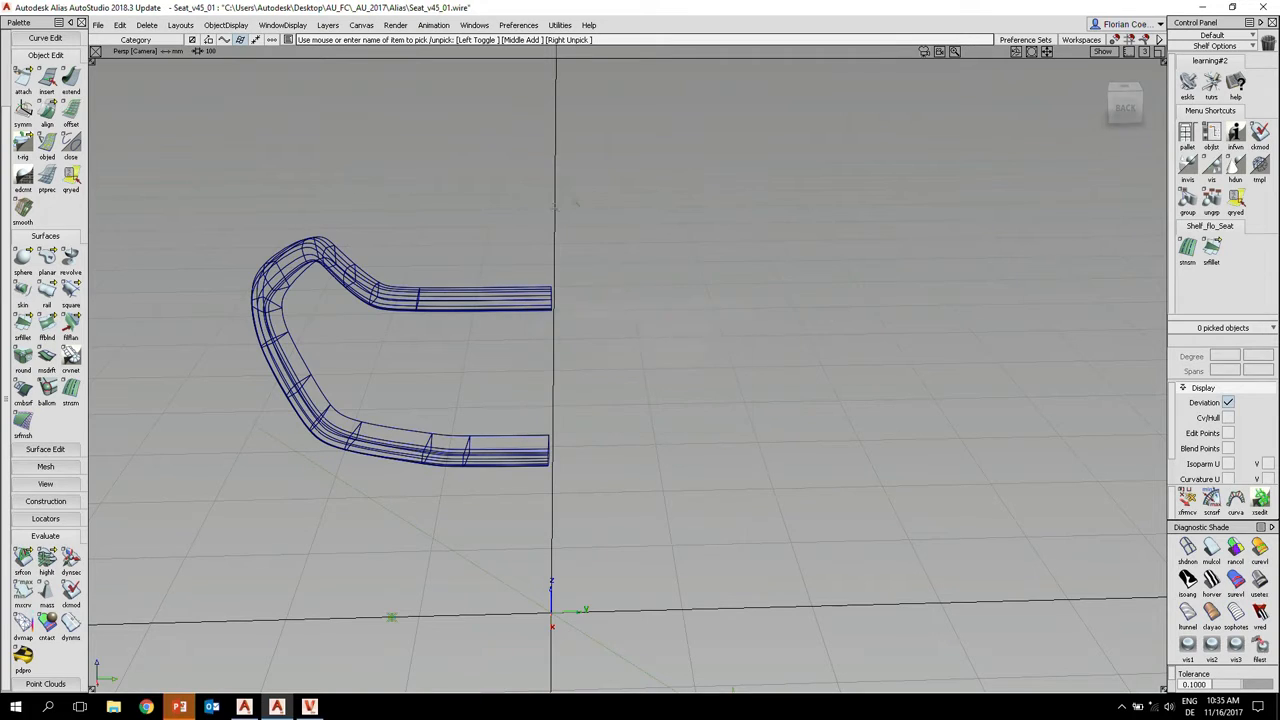
# - Start a Surface Fillet with a chord construction and G1 tangent section, and set its uniform spans to Explicit
pyautogui.keyDown('alt'); pyautogui.keyDown('shift'); pyautogui.moveTo(345, 443); pyautogui.dragTo(490, 390); pyautogui.keyUp('shift'); pyautogui.keyUp('alt')
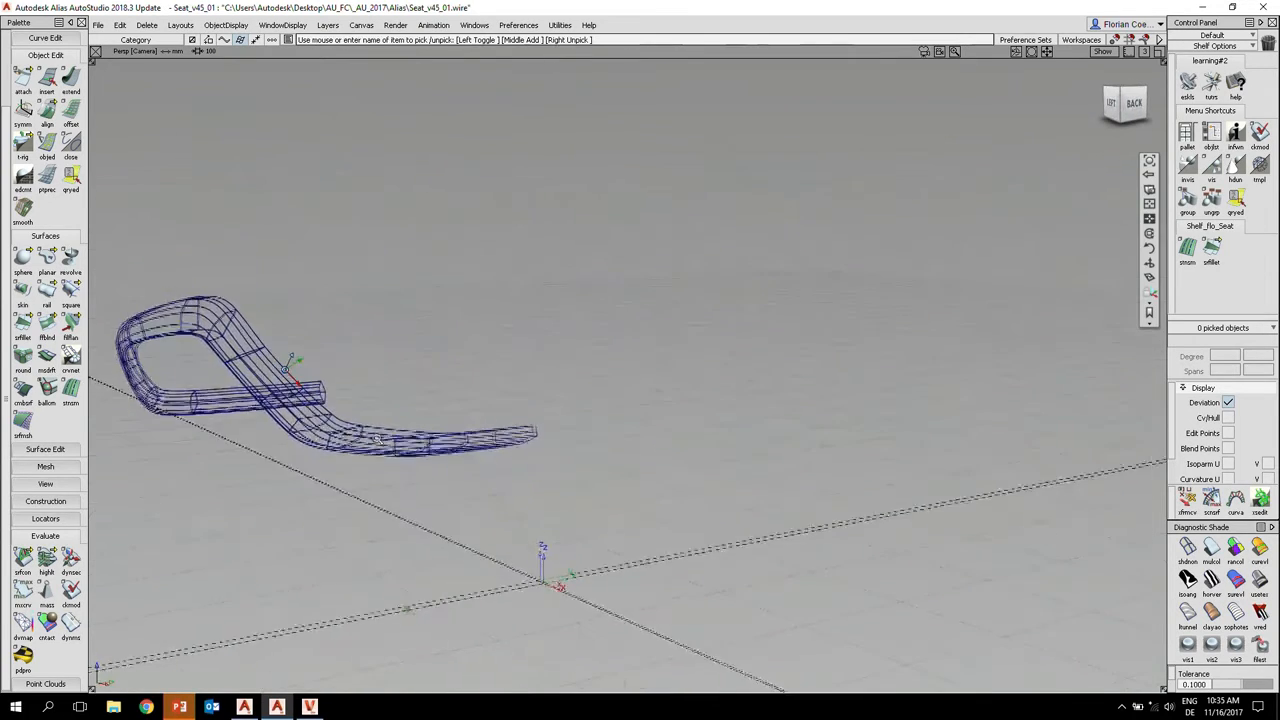
pyautogui.keyDown('alt'); pyautogui.keyDown('shift'); pyautogui.moveTo(490, 390); pyautogui.dragTo(428, 426, button='right'); pyautogui.keyUp('shift'); pyautogui.keyUp('alt')
pyautogui.keyDown('alt'); pyautogui.keyDown('shift'); pyautogui.moveTo(428, 426); pyautogui.dragTo(597, 357, button='middle'); pyautogui.keyUp('shift'); pyautogui.keyUp('alt')
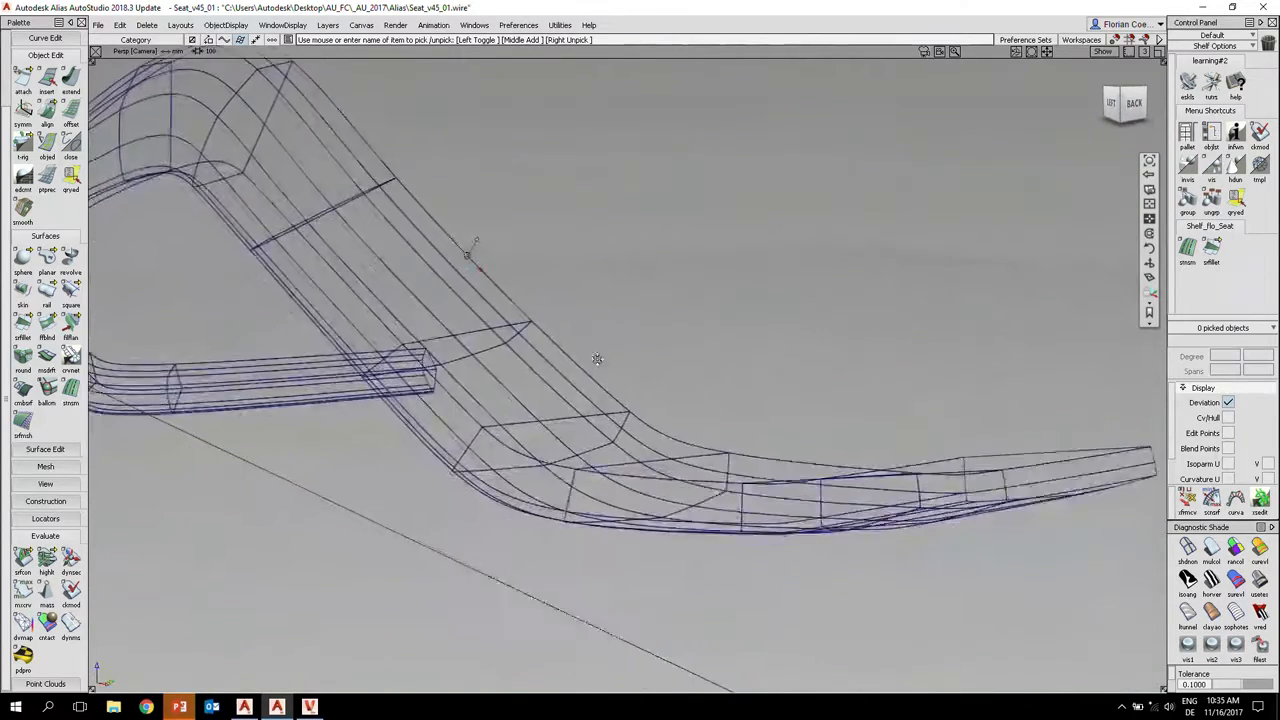
pyautogui.doubleClick(24, 322)
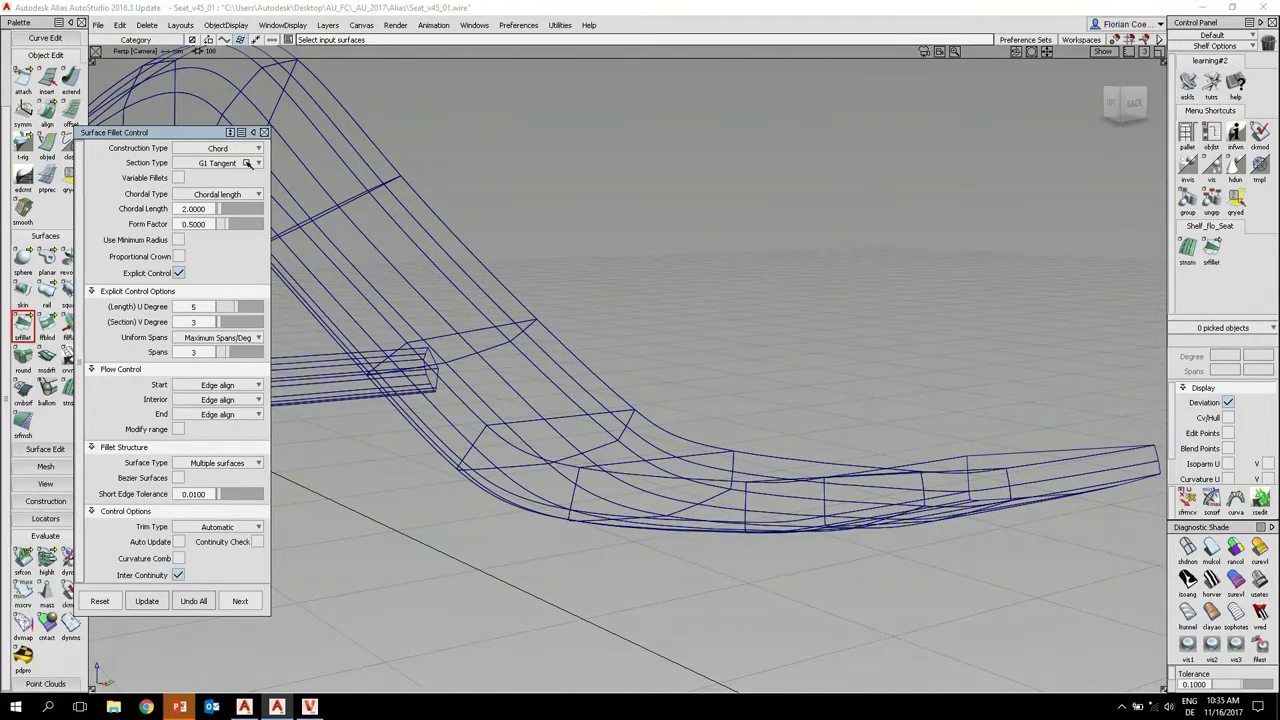
pyautogui.click(247, 163)
pyautogui.click(247, 163)
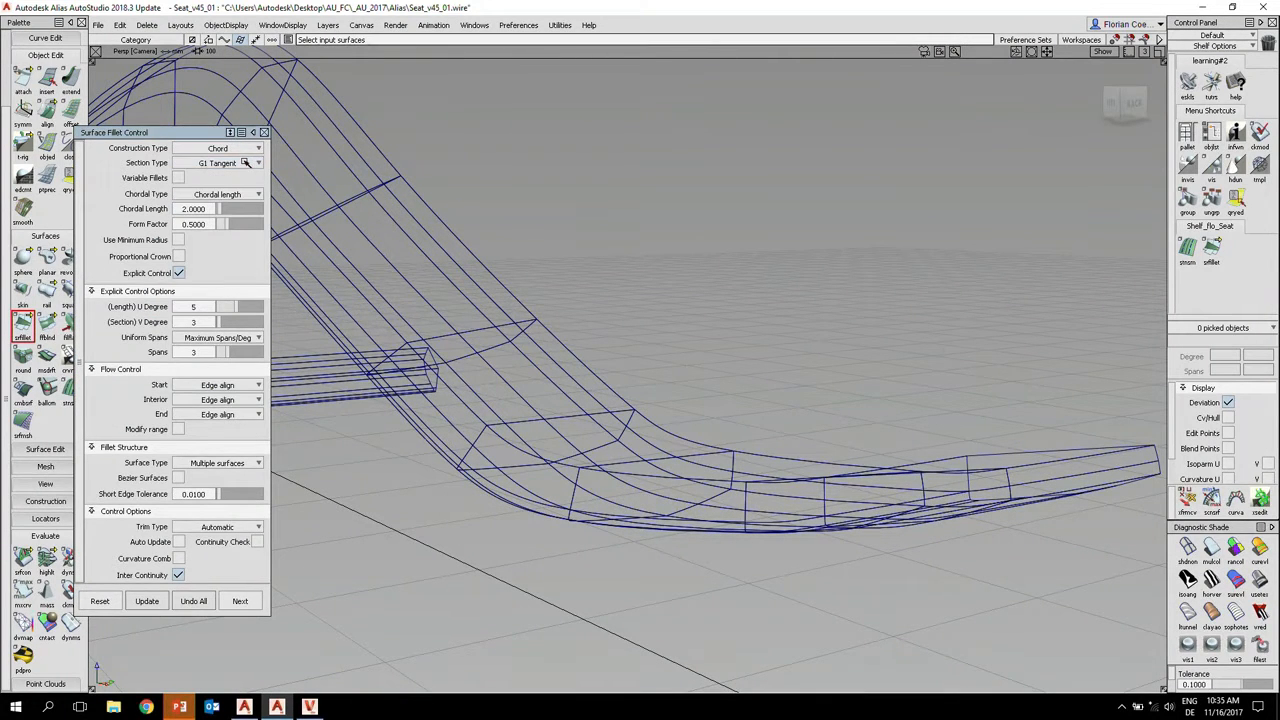
pyautogui.keyDown('alt'); pyautogui.keyDown('shift'); pyautogui.moveTo(318, 318); pyautogui.dragTo(347, 250); pyautogui.keyUp('shift'); pyautogui.keyUp('alt')
pyautogui.keyDown('alt'); pyautogui.keyDown('shift'); pyautogui.moveTo(347, 250); pyautogui.dragTo(447, 246, button='middle'); pyautogui.keyUp('shift'); pyautogui.keyUp('alt')
pyautogui.keyDown('alt'); pyautogui.keyDown('shift'); pyautogui.moveTo(463, 286); pyautogui.dragTo(464, 244); pyautogui.keyUp('shift'); pyautogui.keyUp('alt')
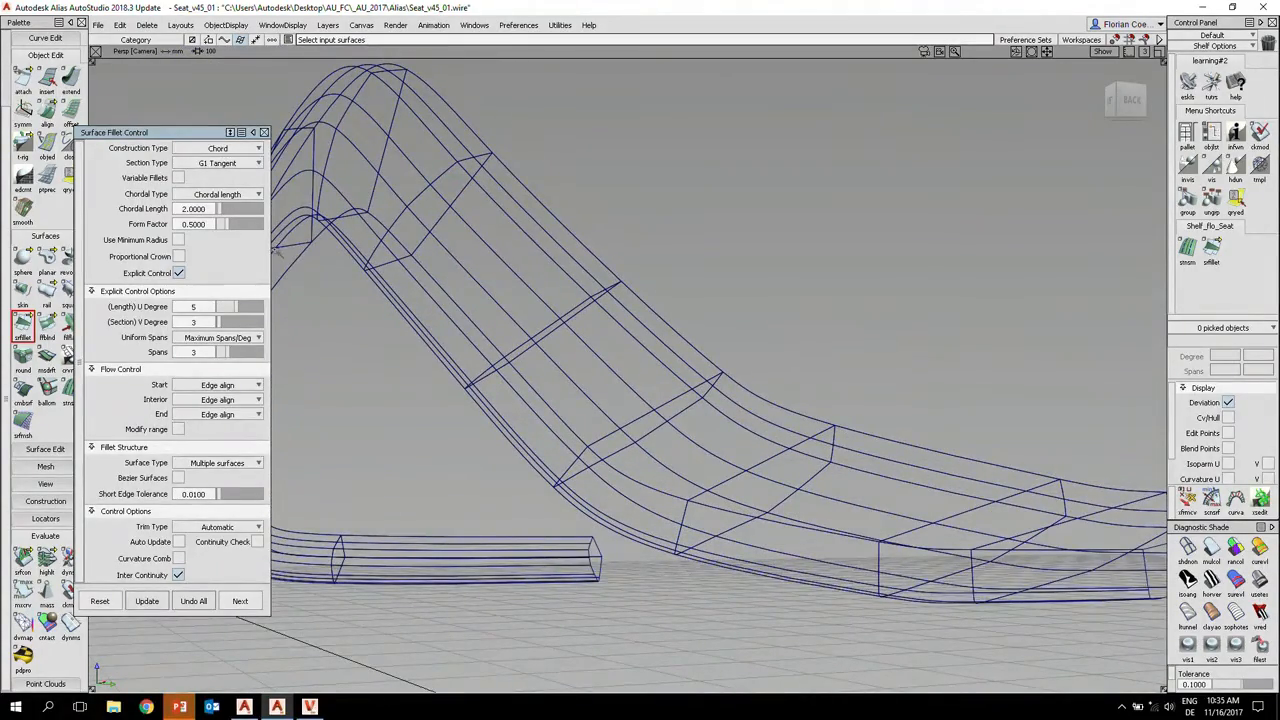
pyautogui.click(256, 337)
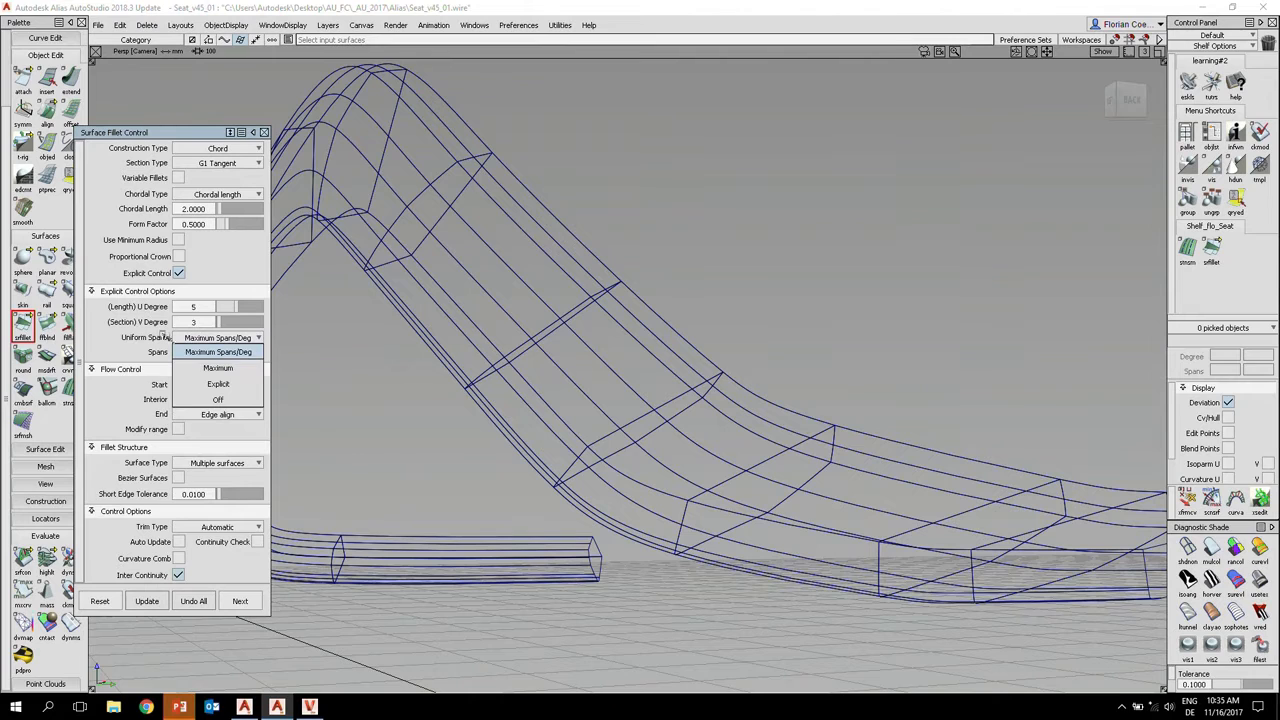
pyautogui.click(240, 385)
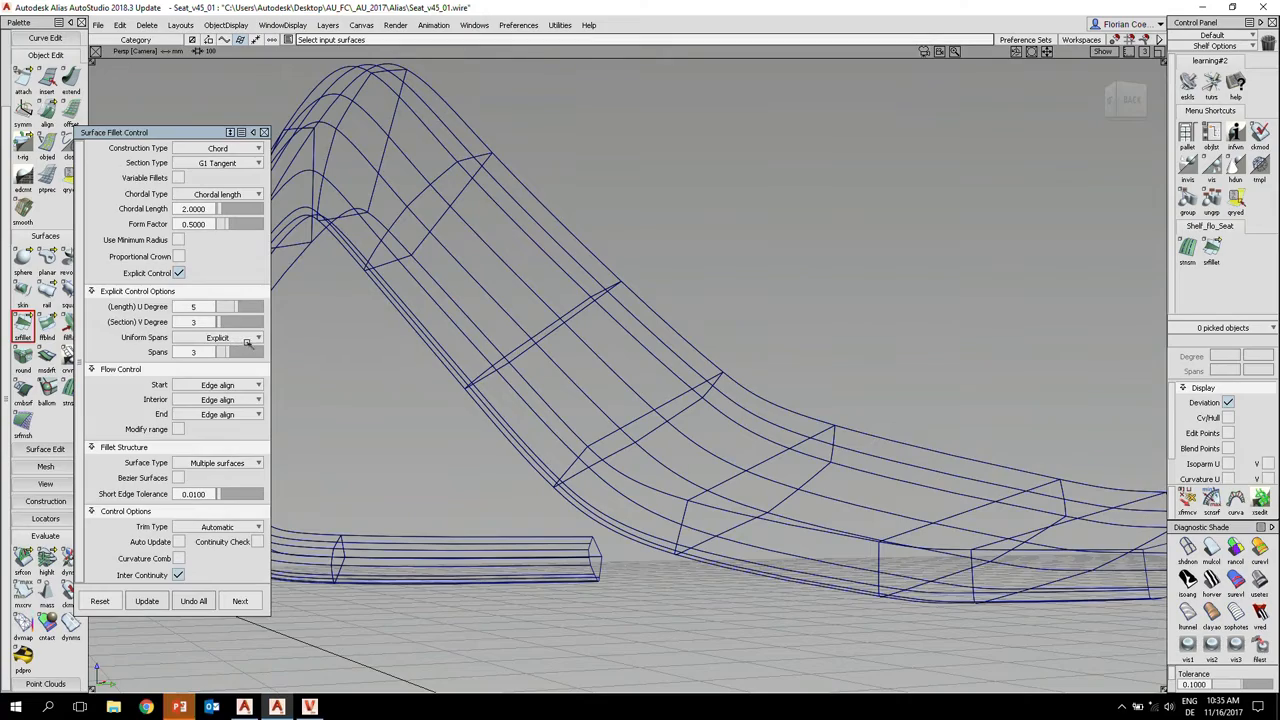
# - Pick the first fillet surfaces along one row of patches, from the sloping side's cut end over the upper bend
pyautogui.keyDown('alt'); pyautogui.keyDown('shift'); pyautogui.moveTo(470, 310); pyautogui.dragTo(585, 370); pyautogui.keyUp('shift'); pyautogui.keyUp('alt')
pyautogui.keyDown('alt'); pyautogui.keyDown('shift'); pyautogui.moveTo(640, 376); pyautogui.dragTo(560, 374, button='right'); pyautogui.keyUp('shift'); pyautogui.keyUp('alt')
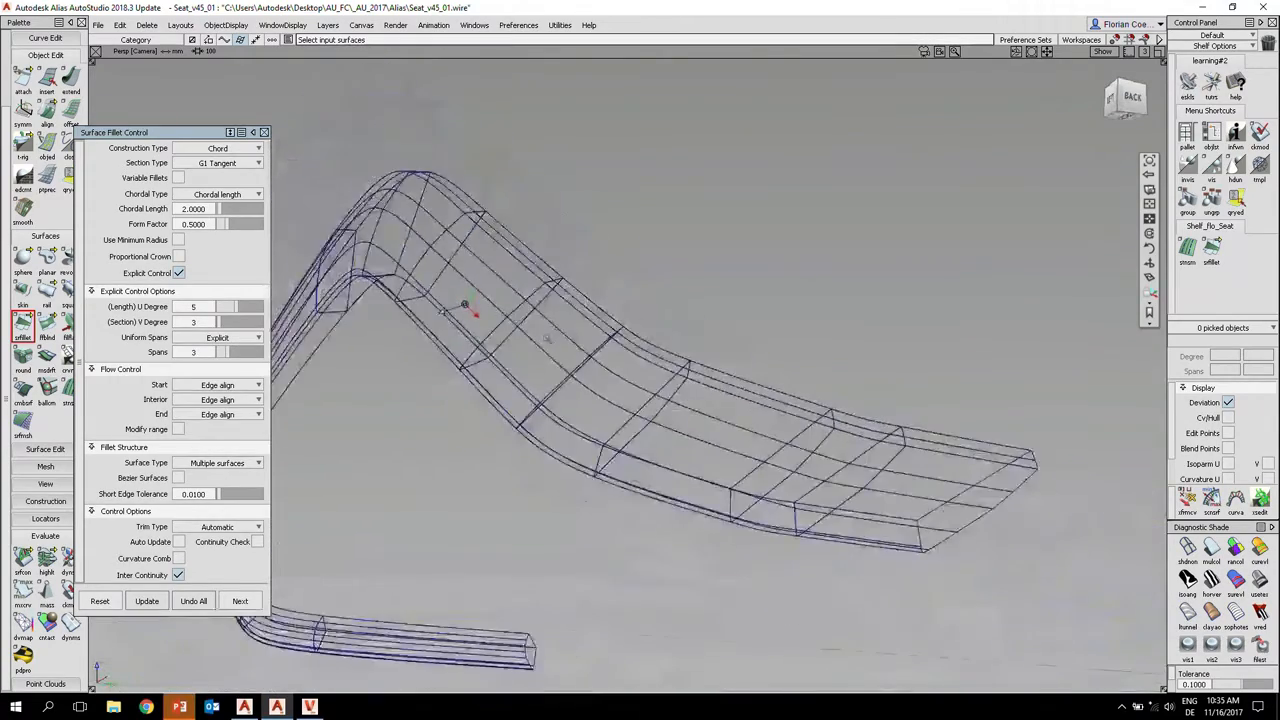
pyautogui.keyDown('alt'); pyautogui.keyDown('shift'); pyautogui.moveTo(565, 376); pyautogui.dragTo(446, 288, button='middle'); pyautogui.keyUp('shift'); pyautogui.keyUp('alt')
pyautogui.keyDown('alt'); pyautogui.keyDown('shift'); pyautogui.moveTo(446, 288); pyautogui.dragTo(490, 335); pyautogui.keyUp('shift'); pyautogui.keyUp('alt')
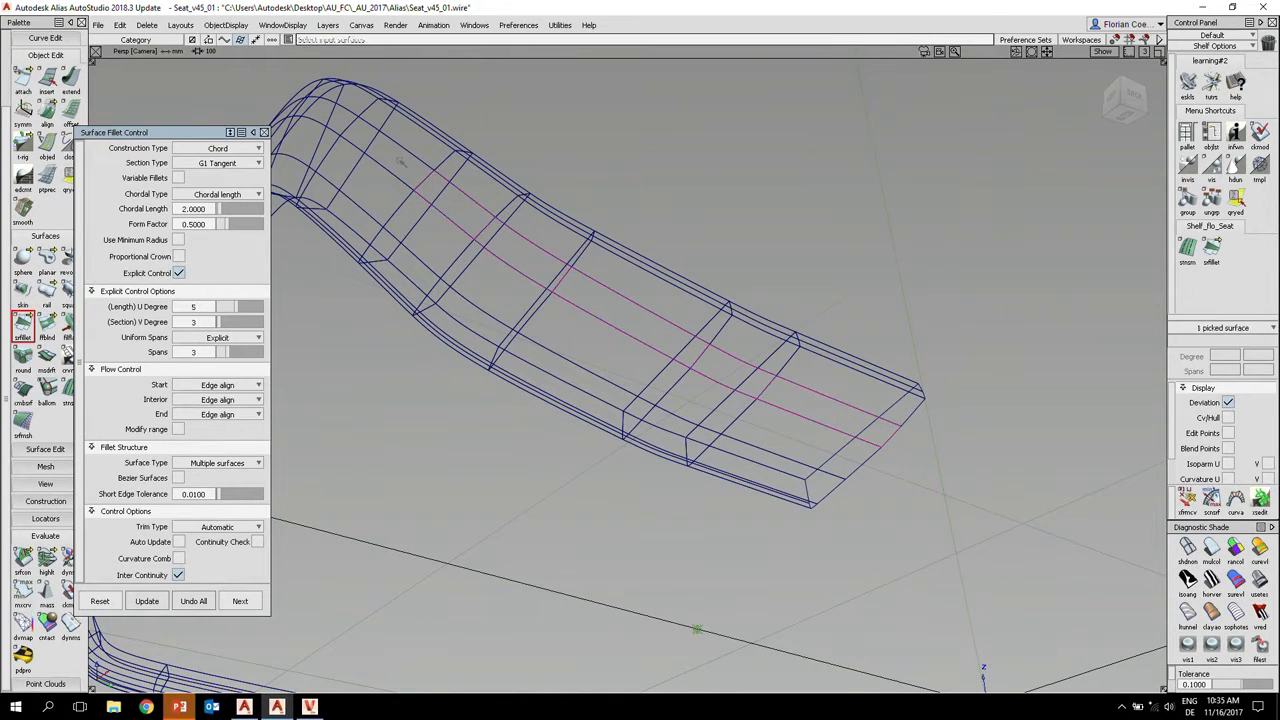
pyautogui.keyDown('alt'); pyautogui.keyDown('shift'); pyautogui.moveTo(572, 287); pyautogui.dragTo(625, 280); pyautogui.keyUp('shift'); pyautogui.keyUp('alt')
pyautogui.keyDown('alt'); pyautogui.keyDown('shift'); pyautogui.moveTo(625, 280); pyautogui.dragTo(650, 275, button='middle'); pyautogui.keyUp('shift'); pyautogui.keyUp('alt')
pyautogui.keyDown('alt'); pyautogui.keyDown('shift'); pyautogui.moveTo(600, 262); pyautogui.dragTo(643, 320); pyautogui.keyUp('shift'); pyautogui.keyUp('alt')
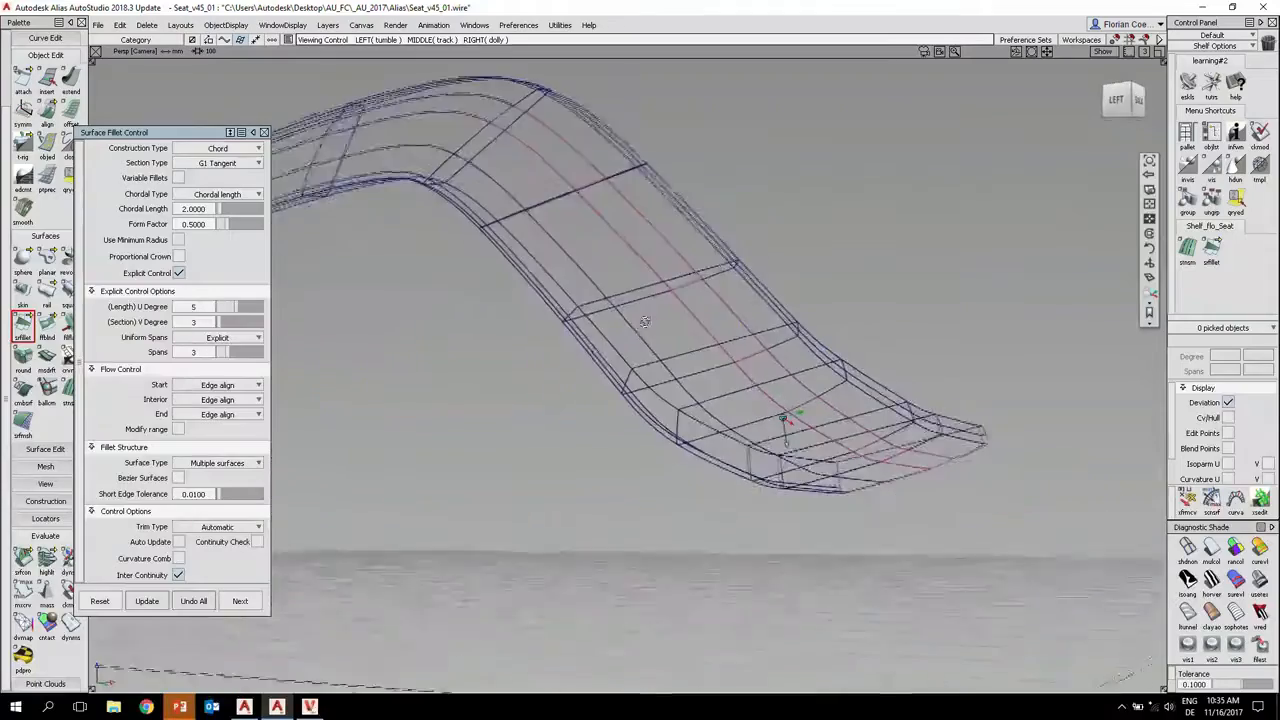
pyautogui.keyDown('alt'); pyautogui.keyDown('shift'); pyautogui.moveTo(643, 320); pyautogui.dragTo(830, 478, button='middle'); pyautogui.keyUp('shift'); pyautogui.keyUp('alt')
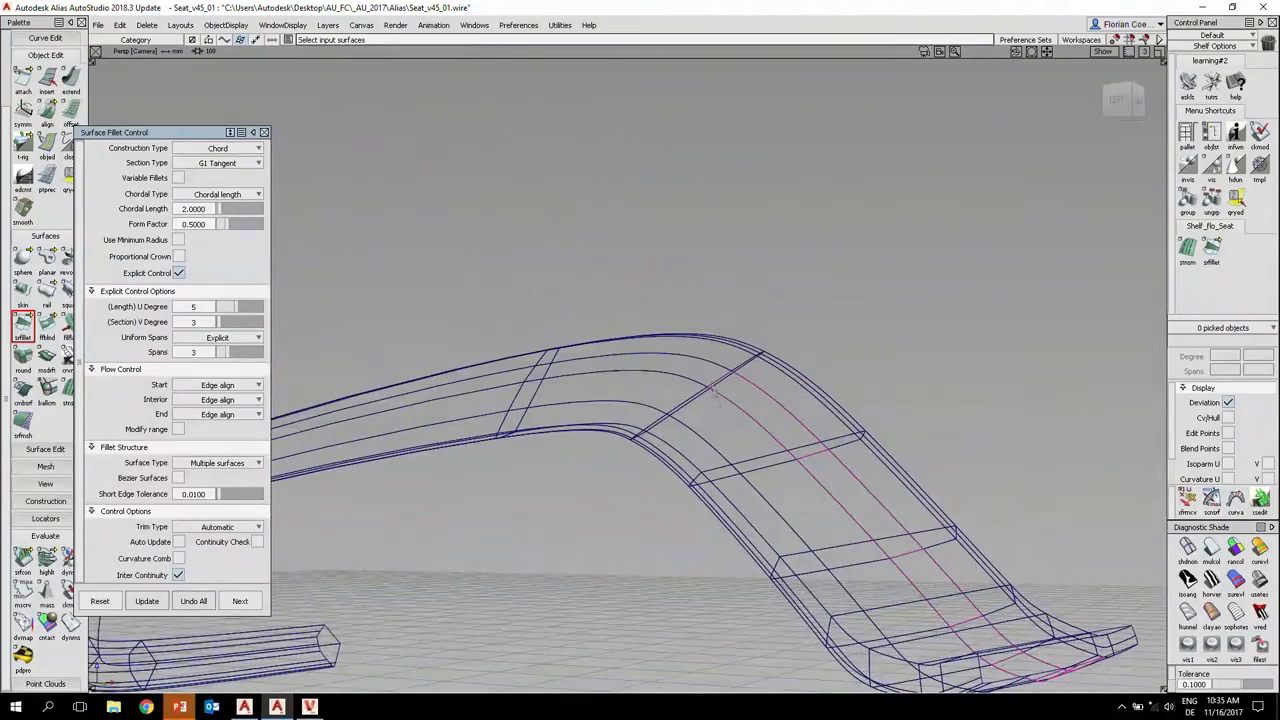
pyautogui.moveTo(484, 390)
pyautogui.keyDown('alt'); pyautogui.keyDown('shift'); pyautogui.mouseDown()
pyautogui.moveTo(501, 433)
pyautogui.moveTo(506, 392)
pyautogui.mouseUp(); pyautogui.keyUp('shift'); pyautogui.keyUp('alt')
pyautogui.click(495, 385)
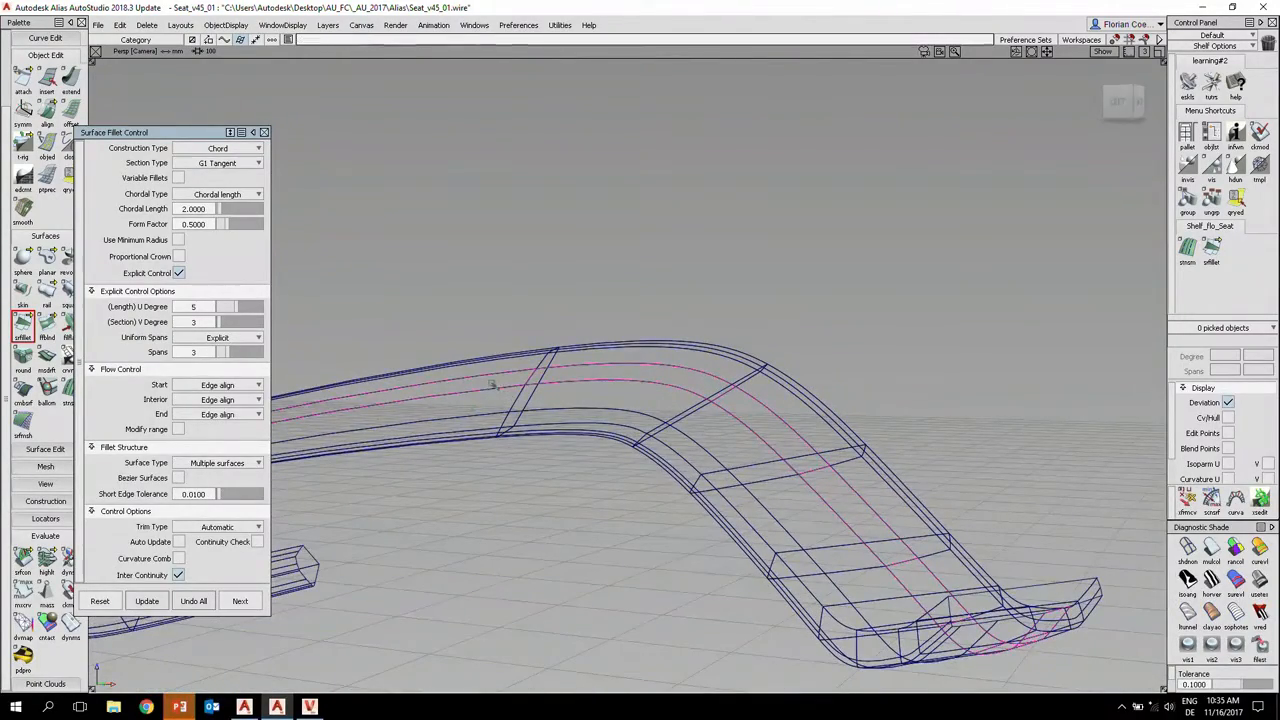
pyautogui.keyDown('alt'); pyautogui.keyDown('shift'); pyautogui.moveTo(493, 385); pyautogui.dragTo(923, 251, button='middle'); pyautogui.keyUp('shift'); pyautogui.keyUp('alt')
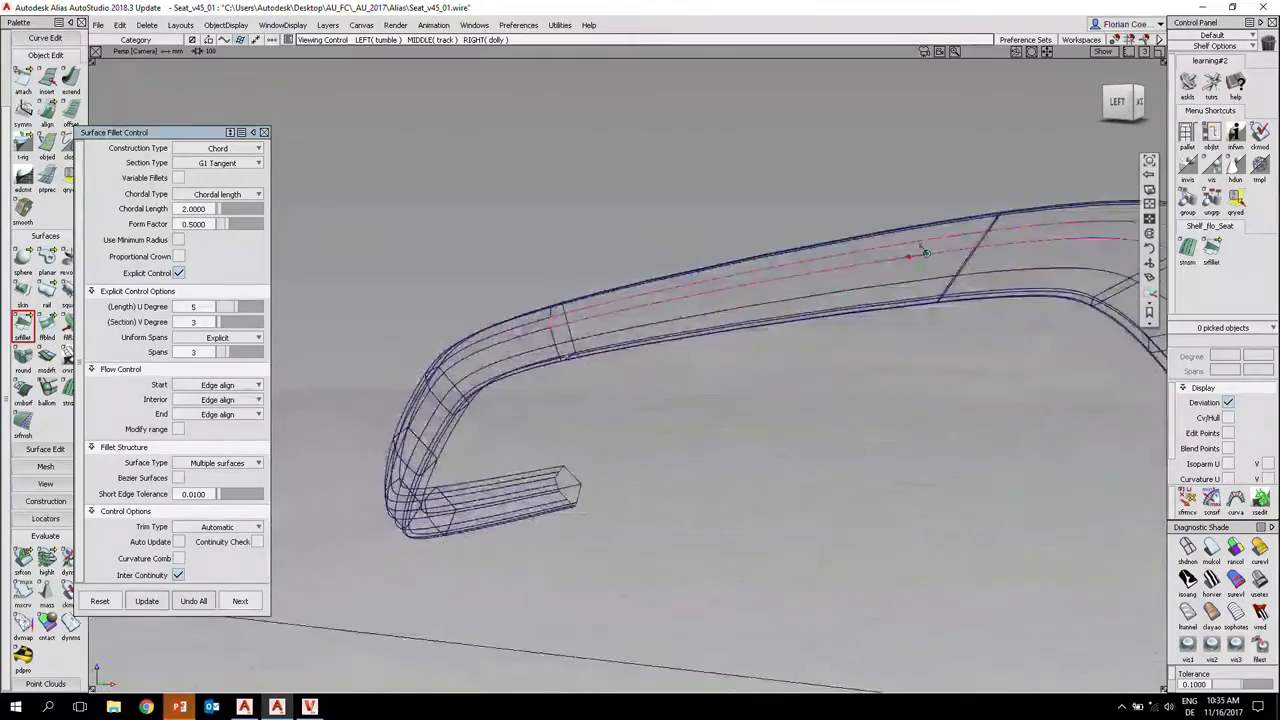
# - Continue the first fillet set along the same patch row around the frame's far corner and toward its other cut end
pyautogui.keyDown('alt'); pyautogui.keyDown('shift'); pyautogui.moveTo(483, 347); pyautogui.dragTo(510, 343, button='right'); pyautogui.keyUp('shift'); pyautogui.keyUp('alt')
pyautogui.click(503, 340)
pyautogui.keyDown('alt'); pyautogui.keyDown('shift'); pyautogui.moveTo(503, 340); pyautogui.dragTo(628, 240, button='middle'); pyautogui.keyUp('shift'); pyautogui.keyUp('alt')
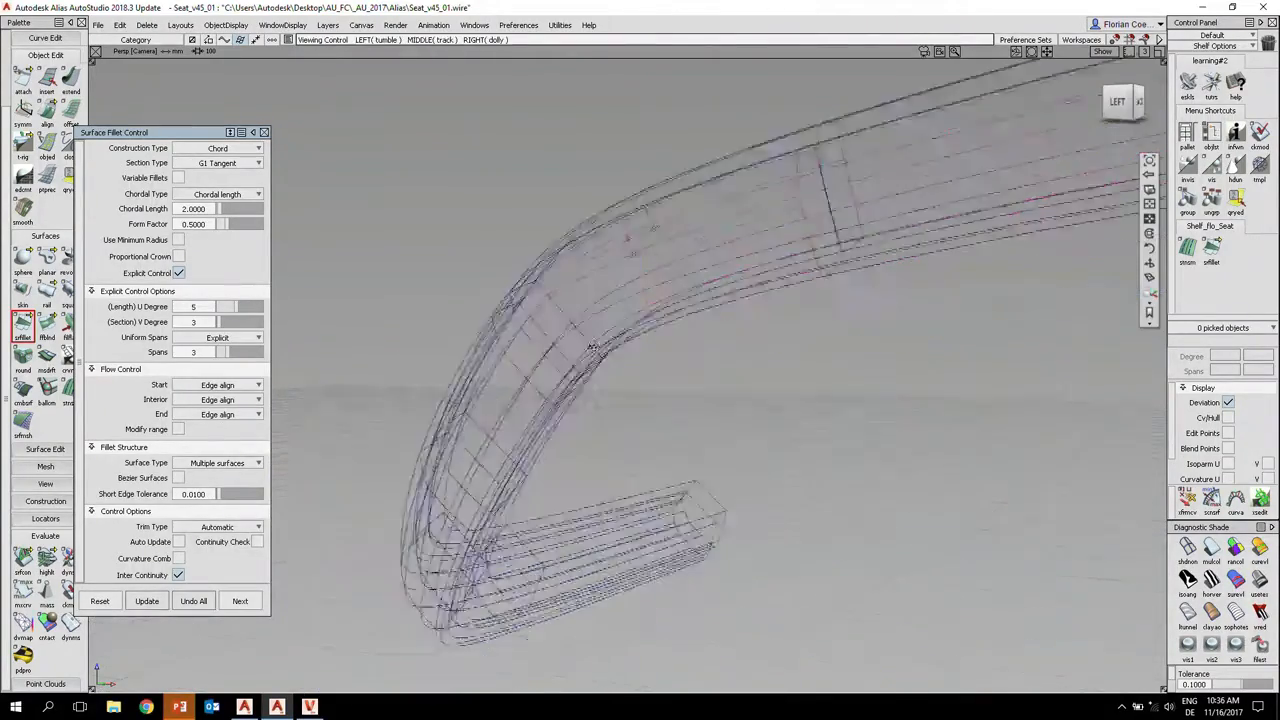
pyautogui.keyDown('alt'); pyautogui.keyDown('shift'); pyautogui.moveTo(592, 347); pyautogui.dragTo(607, 303, button='middle'); pyautogui.keyUp('shift'); pyautogui.keyUp('alt')
pyautogui.keyDown('alt'); pyautogui.keyDown('shift'); pyautogui.moveTo(607, 303); pyautogui.dragTo(551, 380); pyautogui.keyUp('shift'); pyautogui.keyUp('alt')
pyautogui.click(480, 340)
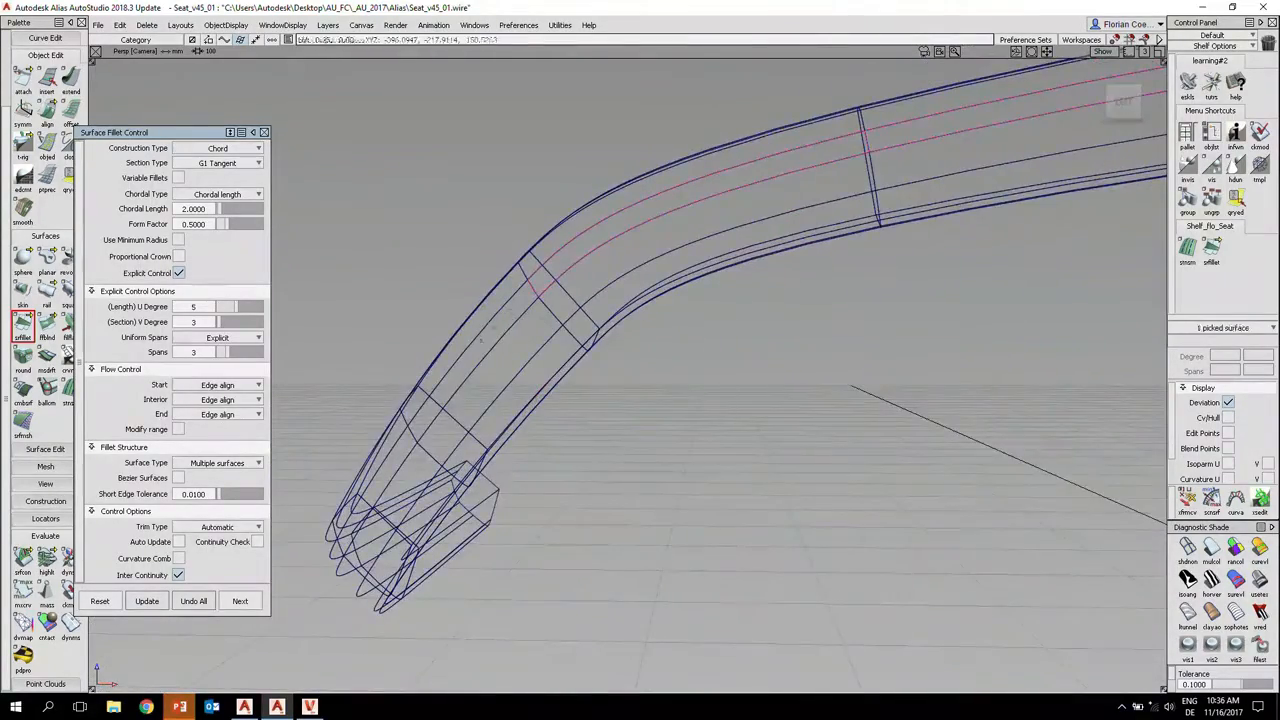
pyautogui.click(412, 450)
pyautogui.keyDown('alt'); pyautogui.keyDown('shift'); pyautogui.moveTo(420, 460); pyautogui.dragTo(573, 345, button='middle'); pyautogui.keyUp('shift'); pyautogui.keyUp('alt')
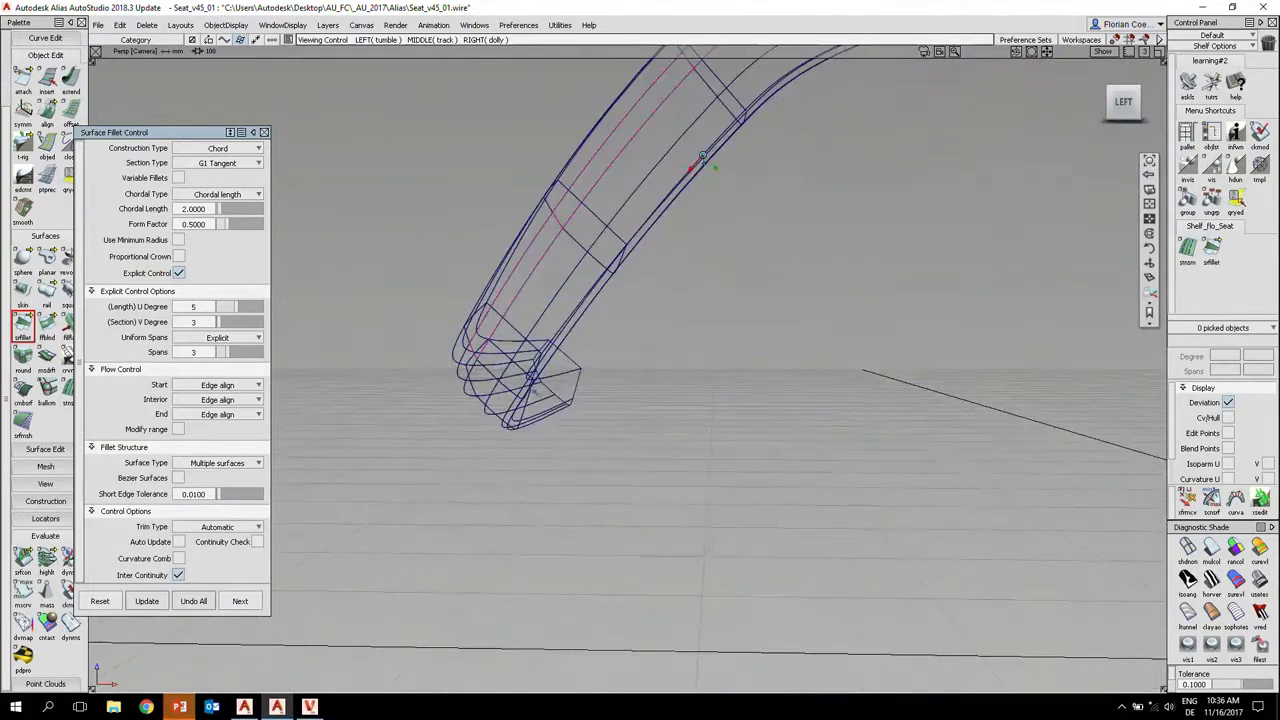
pyautogui.keyDown('alt'); pyautogui.keyDown('shift'); pyautogui.moveTo(488, 358); pyautogui.dragTo(438, 382); pyautogui.keyUp('shift'); pyautogui.keyUp('alt')
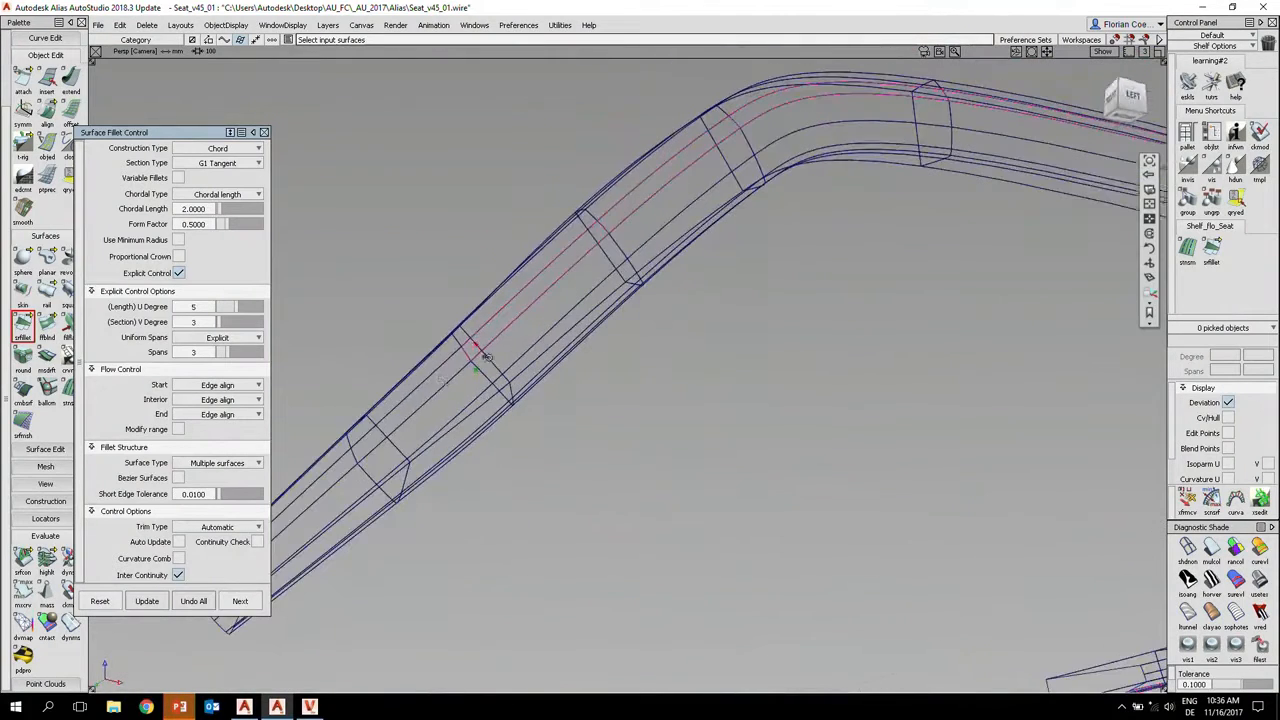
pyautogui.click(345, 470)
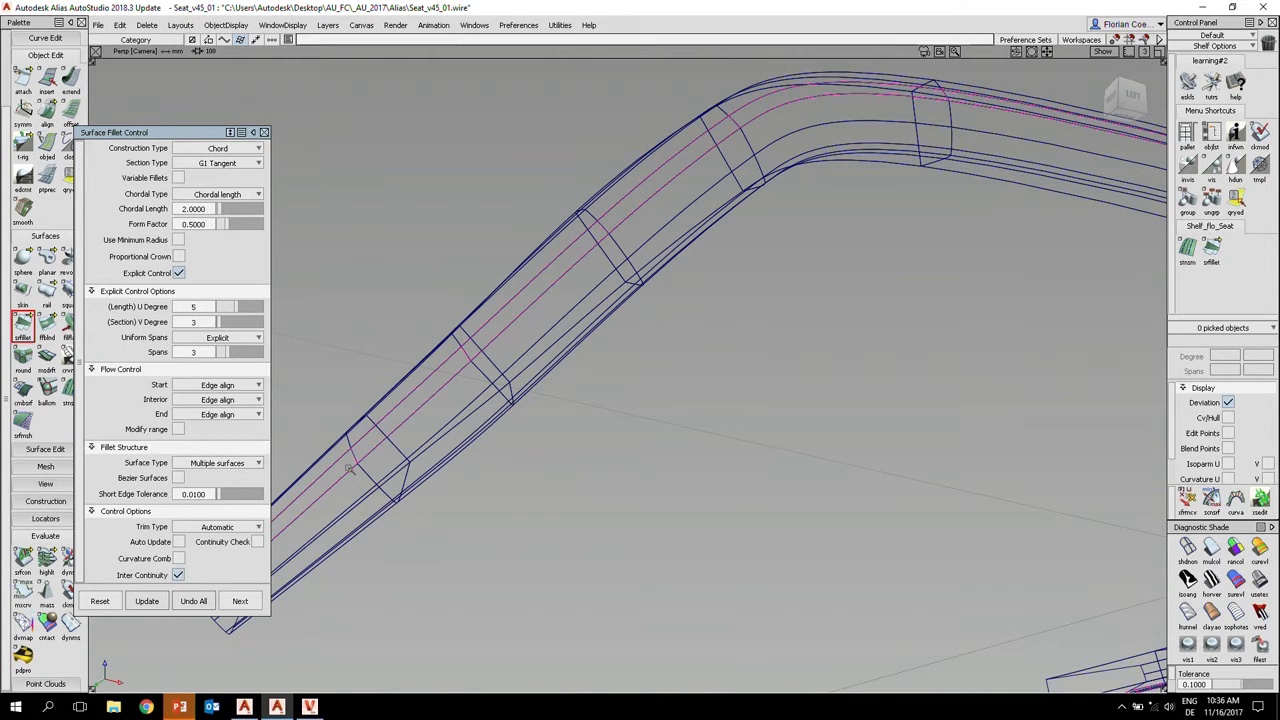
pyautogui.keyDown('alt'); pyautogui.keyDown('shift'); pyautogui.moveTo(430, 443); pyautogui.dragTo(376, 468); pyautogui.keyUp('shift'); pyautogui.keyUp('alt')
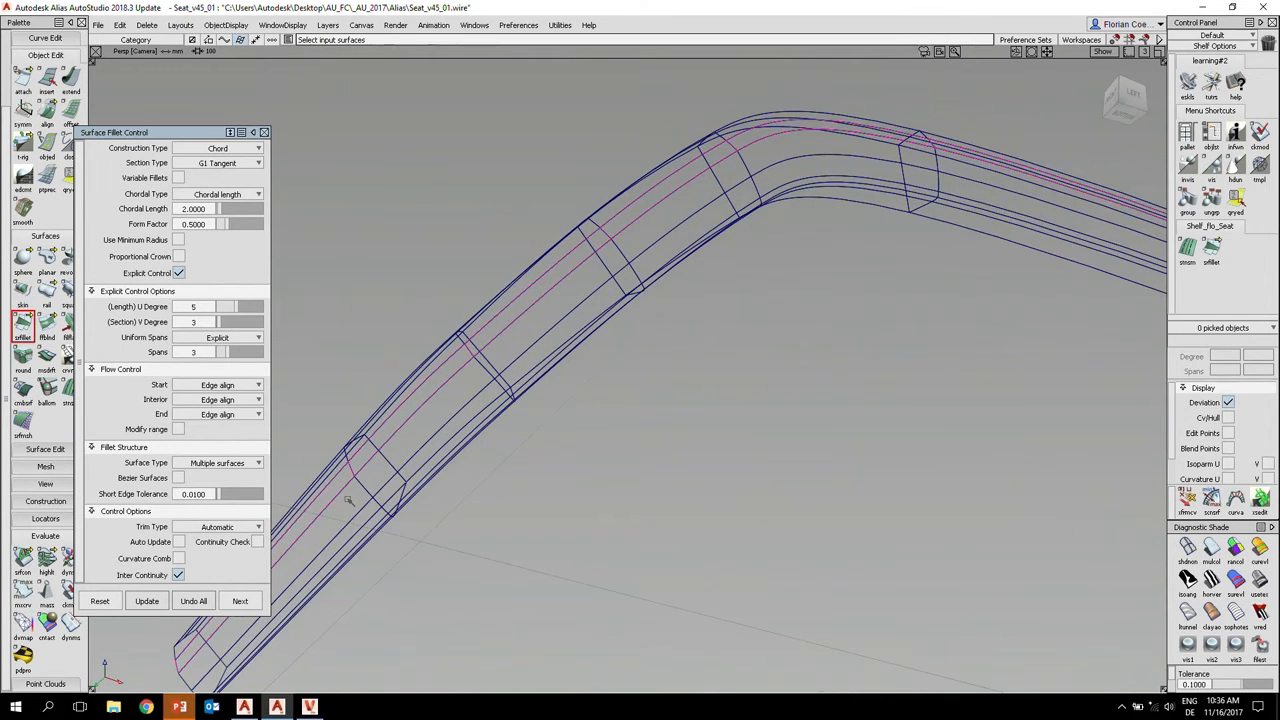
# - Pick the second fillet surfaces along the adjacent patch row, from the far corner across the long side to the upper bend
pyautogui.click(349, 500)
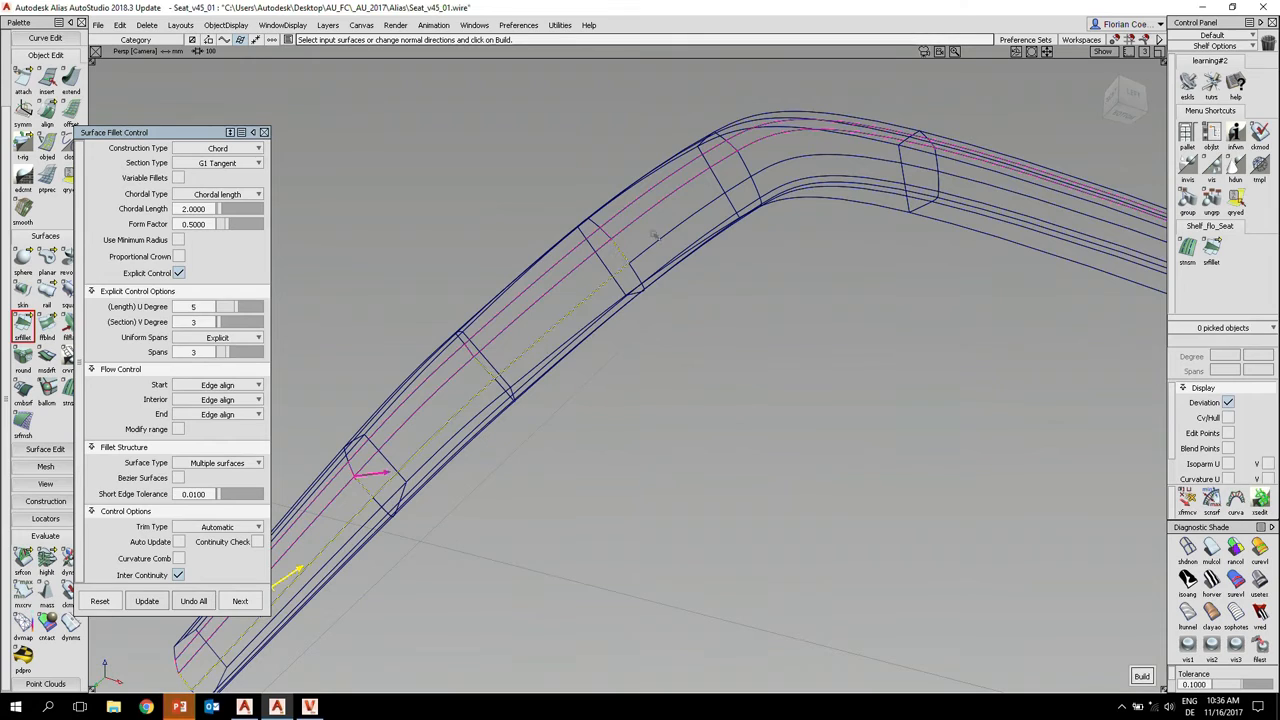
pyautogui.keyDown('alt'); pyautogui.keyDown('shift'); pyautogui.moveTo(654, 235); pyautogui.dragTo(869, 296); pyautogui.keyUp('shift'); pyautogui.keyUp('alt')
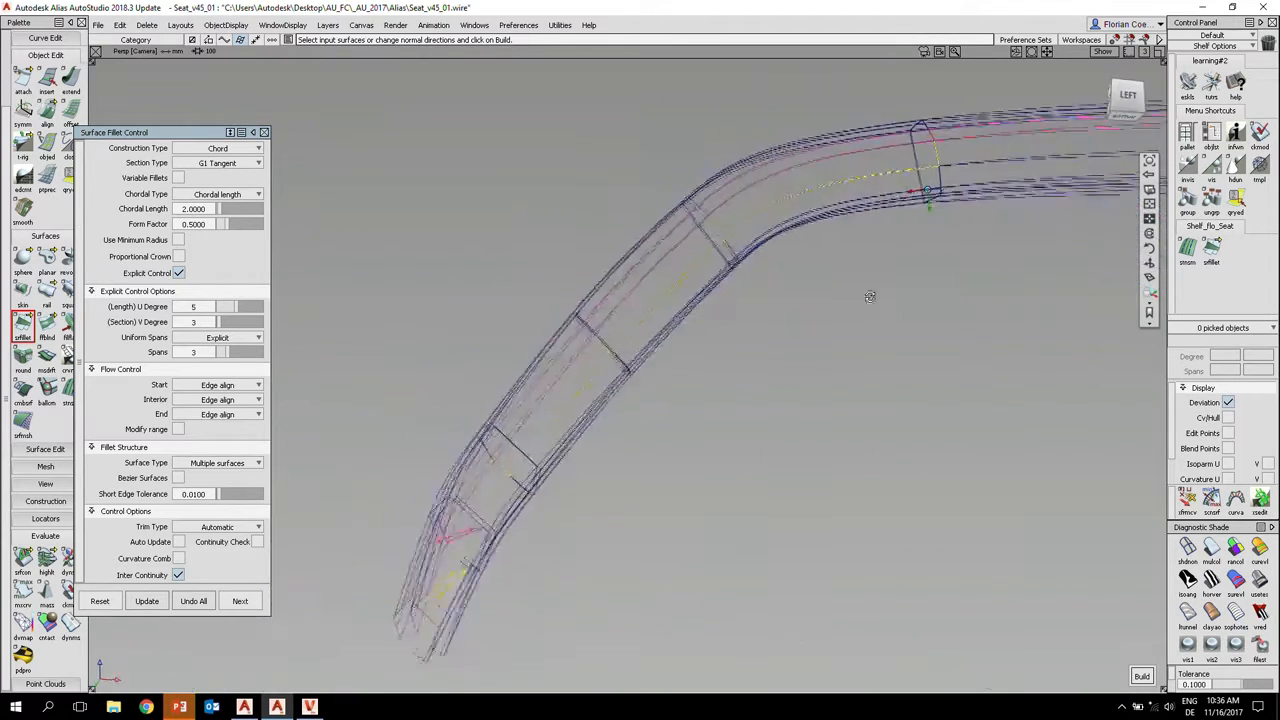
pyautogui.keyDown('alt'); pyautogui.keyDown('shift'); pyautogui.moveTo(869, 296); pyautogui.dragTo(290, 382, button='middle'); pyautogui.keyUp('shift'); pyautogui.keyUp('alt')
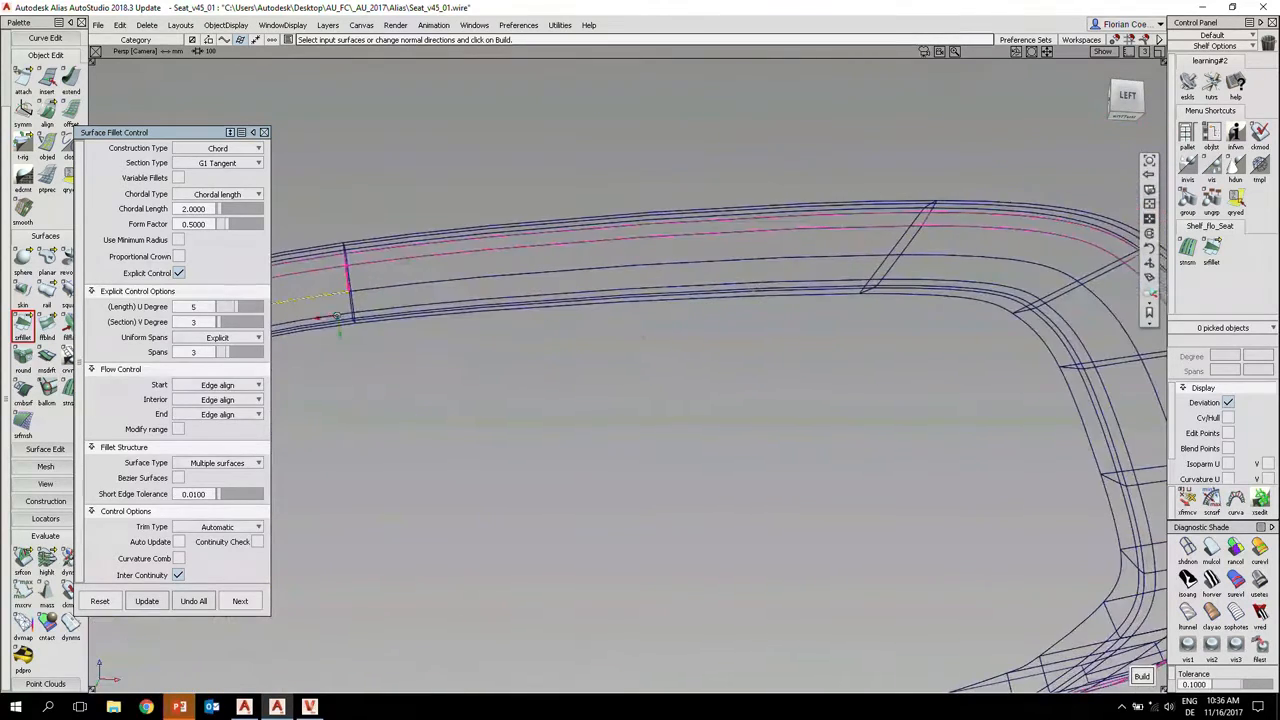
pyautogui.click(799, 241)
pyautogui.click(961, 237)
pyautogui.click(1126, 311)
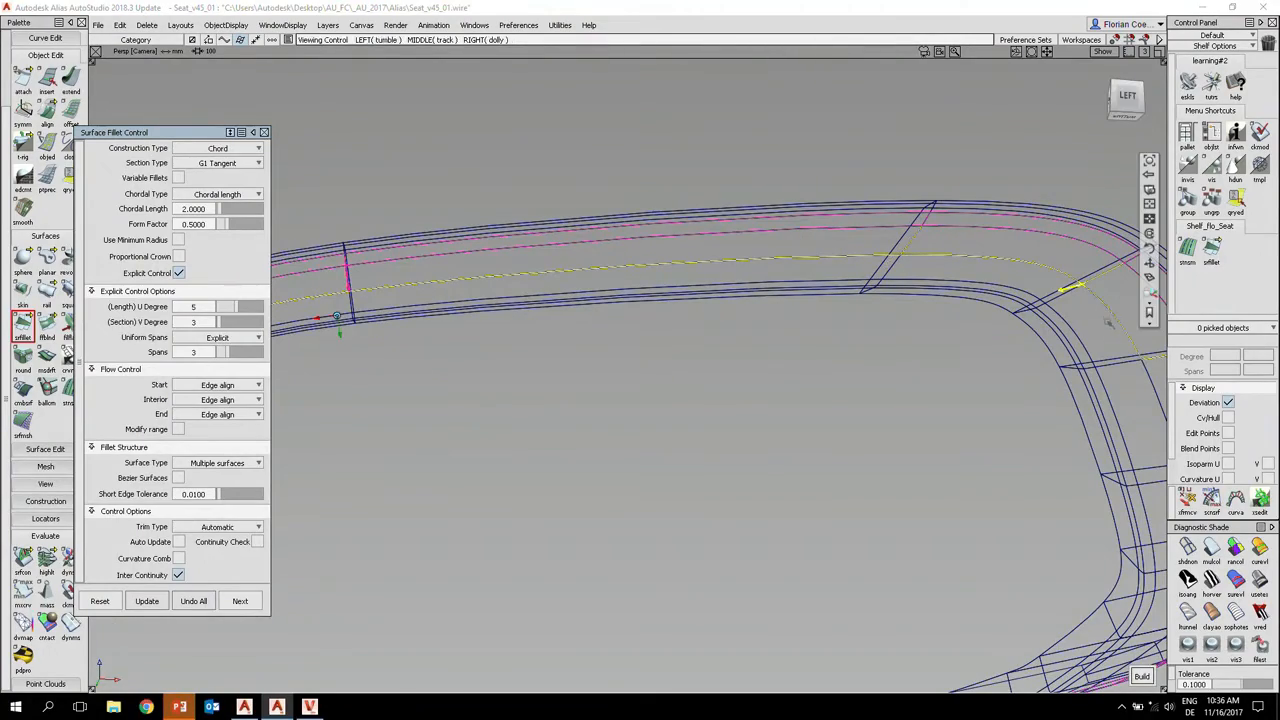
# - Extend the second fillet set down the frame's sloping side to the cut end at the centre line
pyautogui.keyDown('alt'); pyautogui.keyDown('shift'); pyautogui.moveTo(1108, 322); pyautogui.dragTo(788, 350); pyautogui.keyUp('shift'); pyautogui.keyUp('alt')
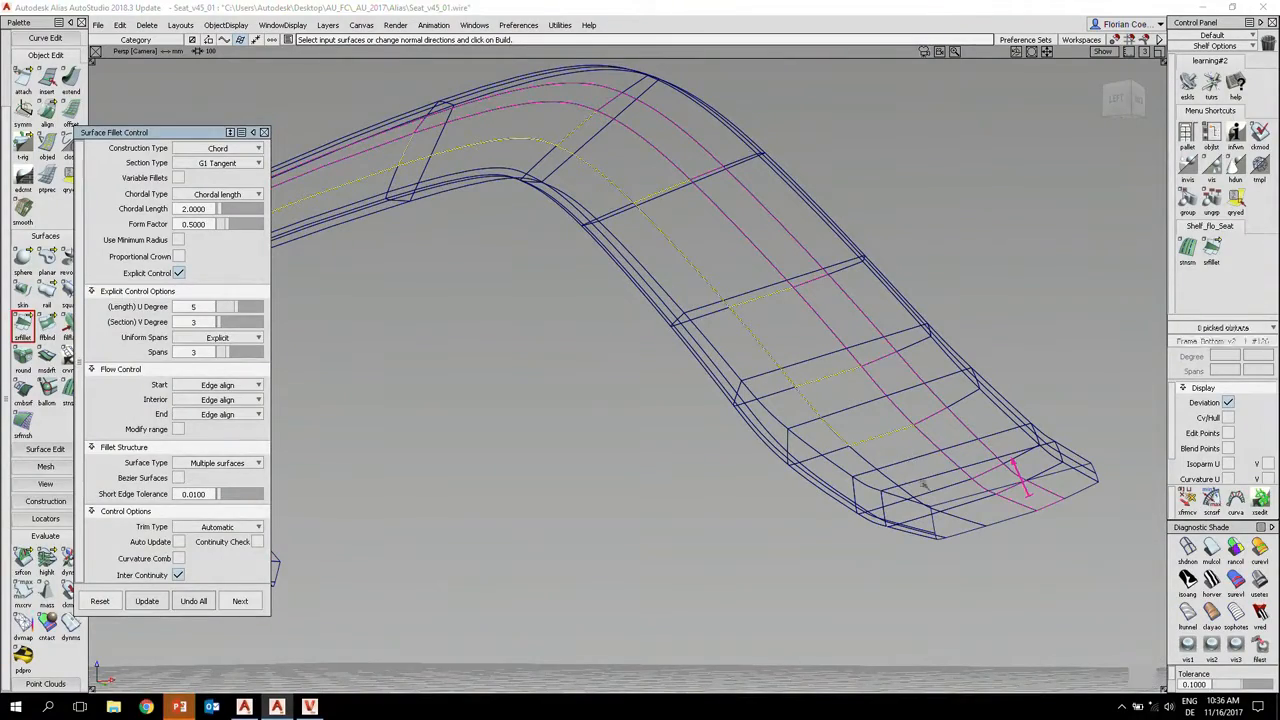
pyautogui.keyDown('alt'); pyautogui.keyDown('shift'); pyautogui.moveTo(923, 484); pyautogui.dragTo(904, 423); pyautogui.keyUp('shift'); pyautogui.keyUp('alt')
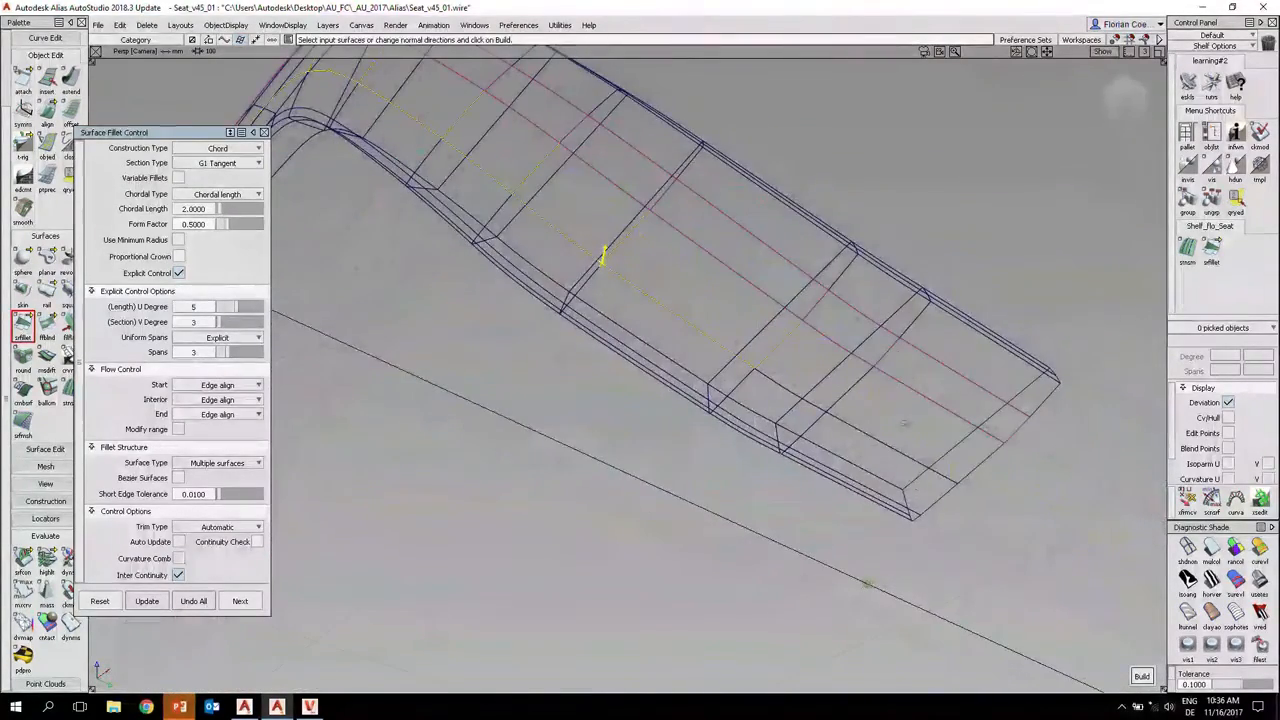
pyautogui.click(904, 423)
pyautogui.click(780, 380)
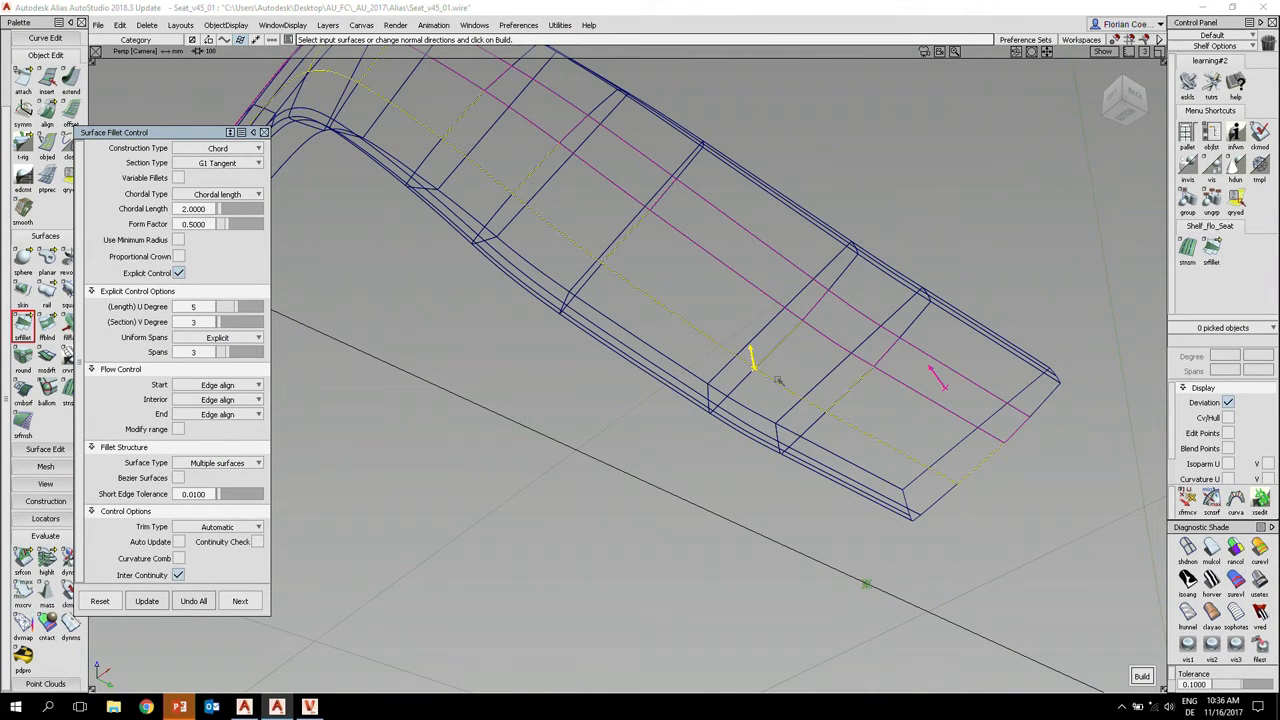
pyautogui.keyDown('alt'); pyautogui.keyDown('shift'); pyautogui.moveTo(409, 146); pyautogui.dragTo(499, 205, button='middle'); pyautogui.keyUp('shift'); pyautogui.keyUp('alt')
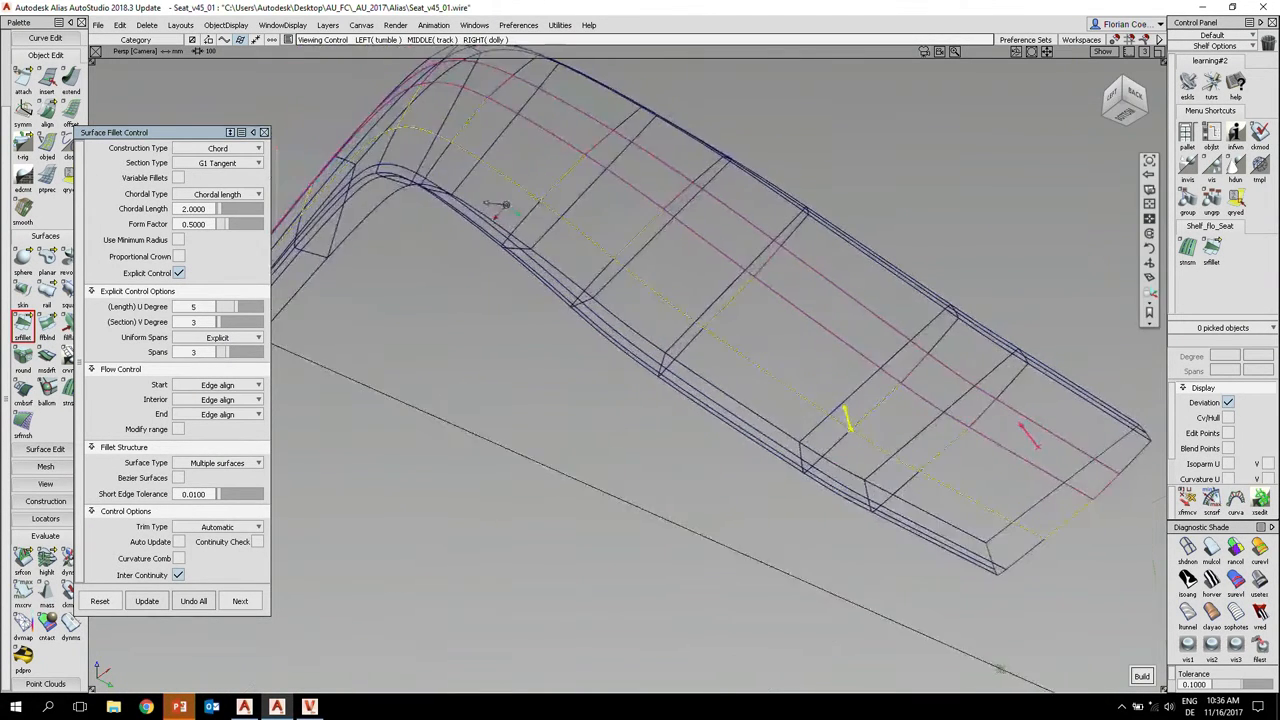
# - Keep the fillet's construction type at Chord and build the G1 tangent fillet between the two picked patch rows
pyautogui.click(256, 149)
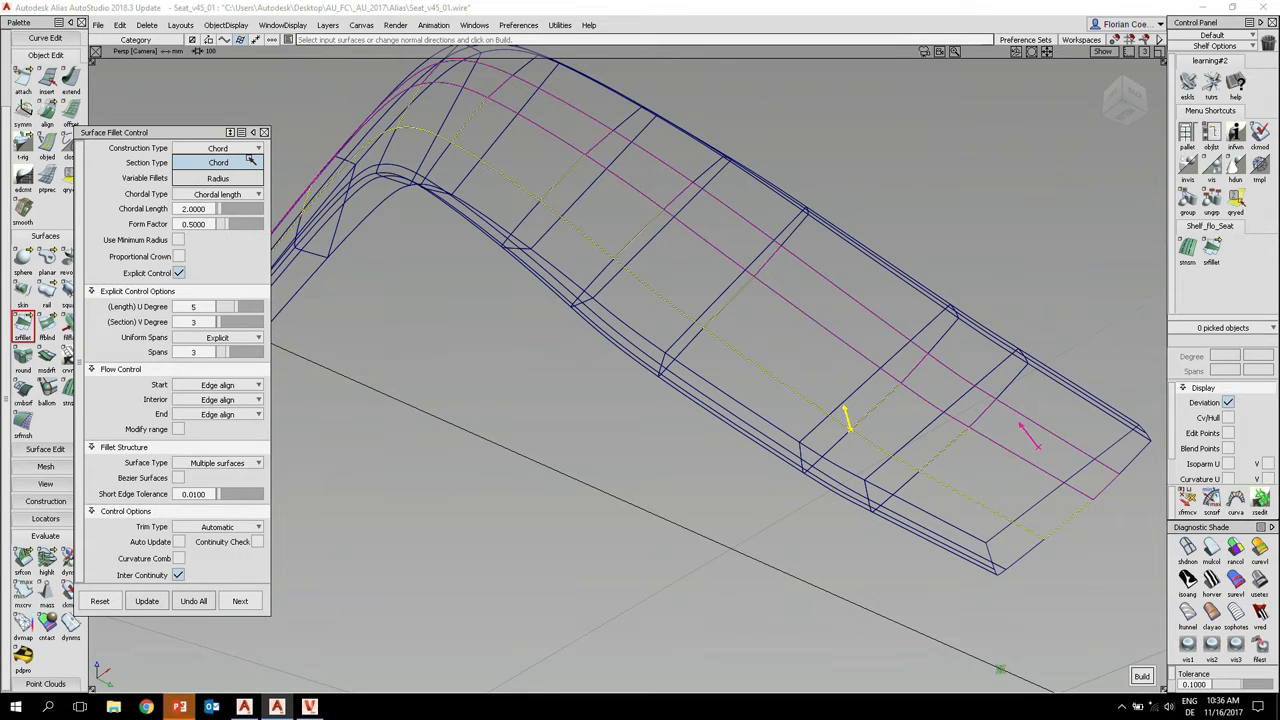
pyautogui.click(250, 159)
pyautogui.keyDown('alt'); pyautogui.keyDown('shift'); pyautogui.moveTo(504, 207); pyautogui.dragTo(556, 347); pyautogui.keyUp('shift'); pyautogui.keyUp('alt')
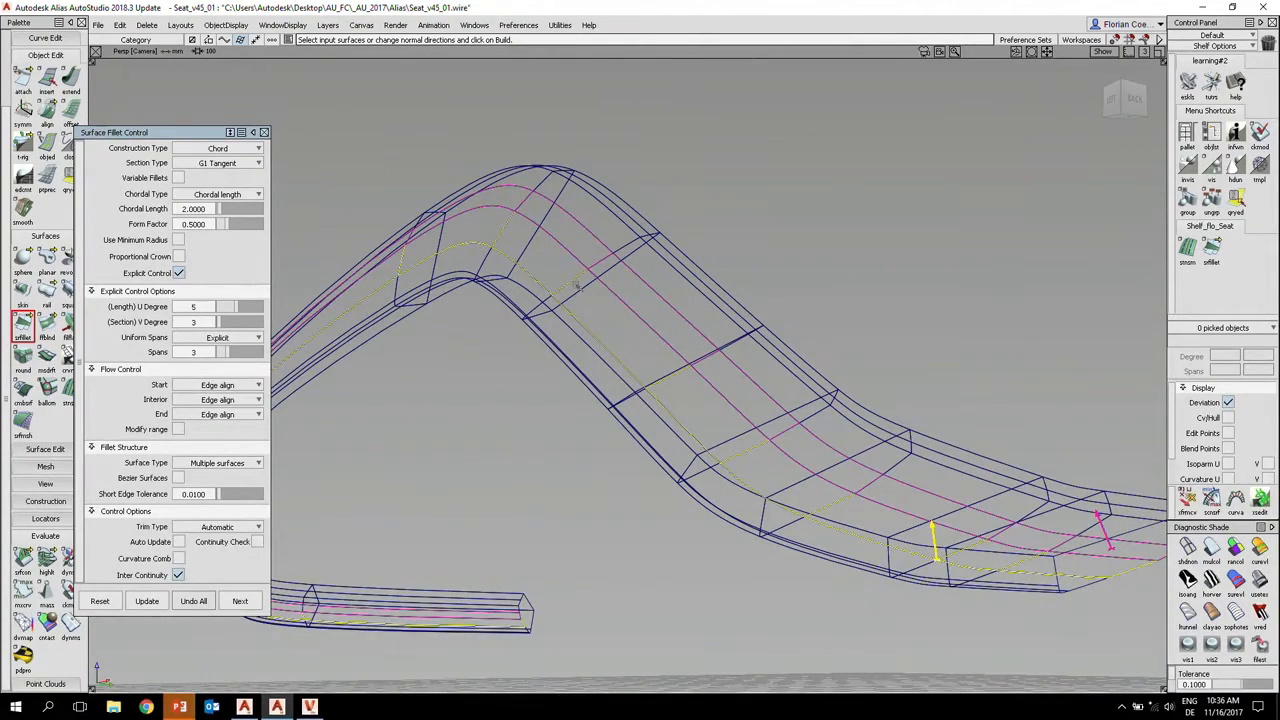
pyautogui.keyDown('alt'); pyautogui.keyDown('shift'); pyautogui.moveTo(561, 253); pyautogui.dragTo(495, 324); pyautogui.keyUp('shift'); pyautogui.keyUp('alt')
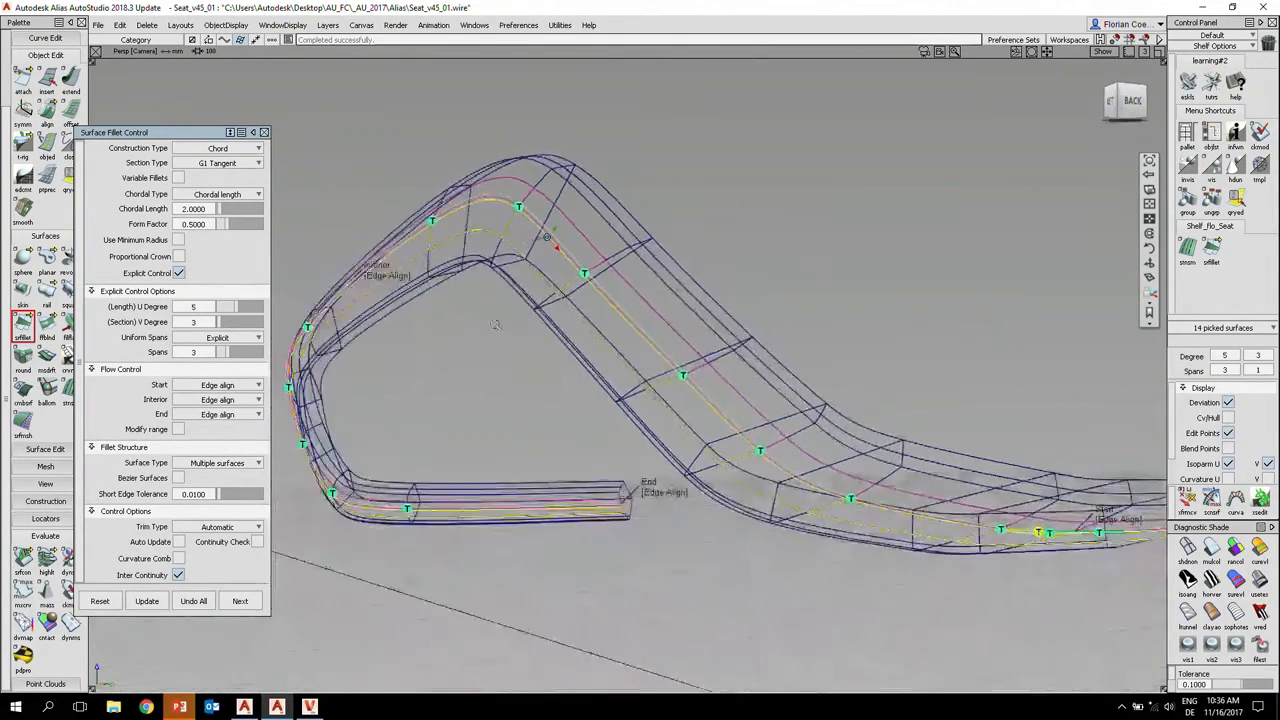
pyautogui.keyDown('alt'); pyautogui.keyDown('shift'); pyautogui.moveTo(495, 324); pyautogui.dragTo(355, 352, button='right'); pyautogui.keyUp('shift'); pyautogui.keyUp('alt')
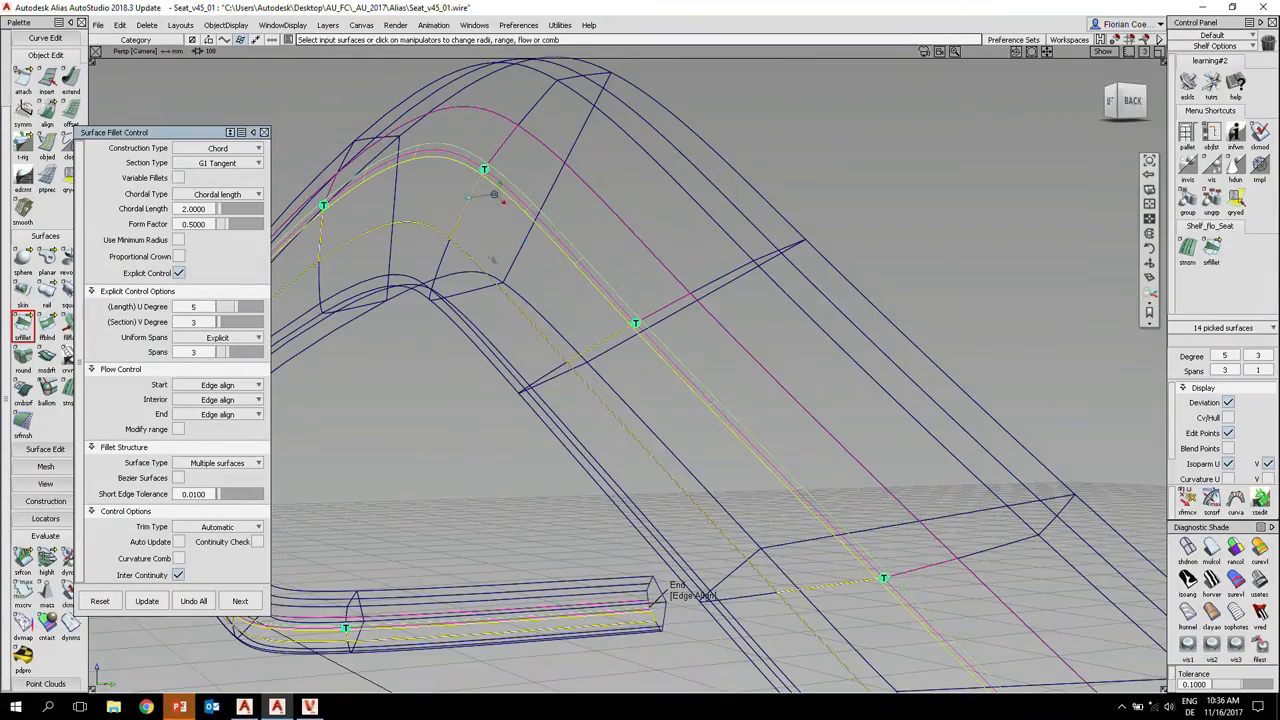
pyautogui.keyDown('alt'); pyautogui.keyDown('shift'); pyautogui.moveTo(499, 200); pyautogui.dragTo(528, 176); pyautogui.keyUp('shift'); pyautogui.keyUp('alt')
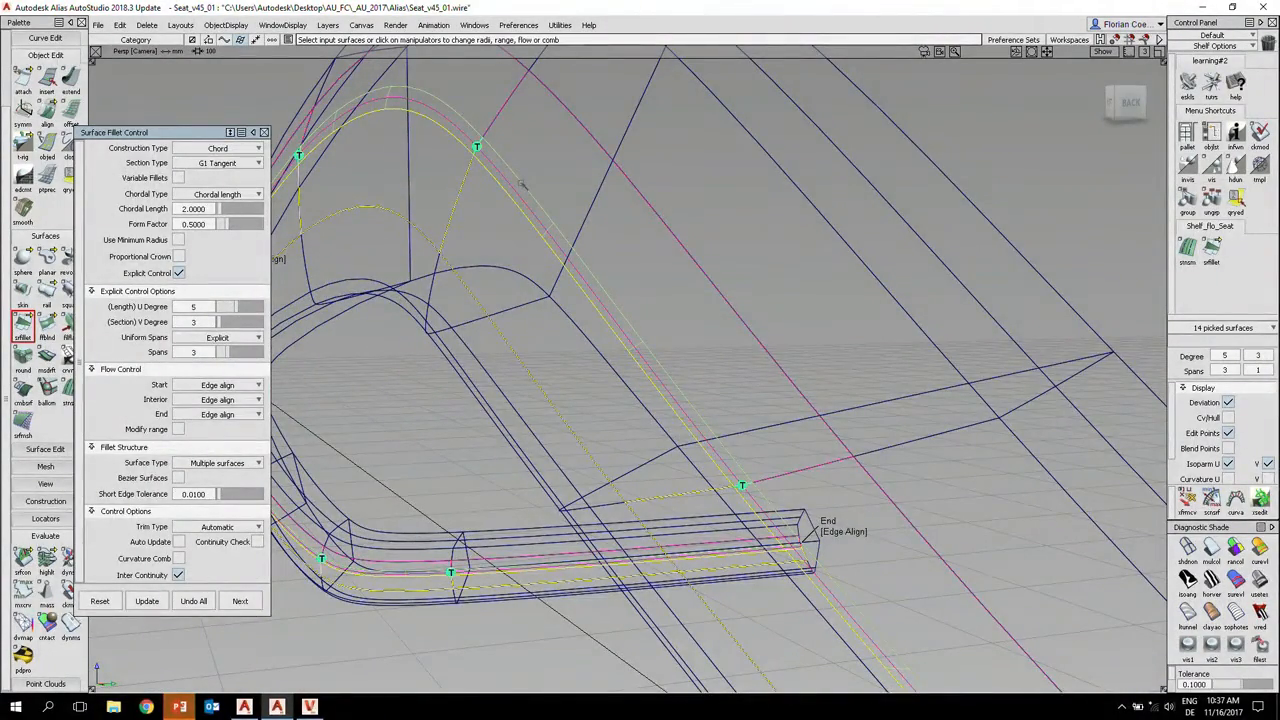
pyautogui.keyDown('alt'); pyautogui.keyDown('shift'); pyautogui.moveTo(519, 183); pyautogui.dragTo(612, 328); pyautogui.keyUp('shift'); pyautogui.keyUp('alt')
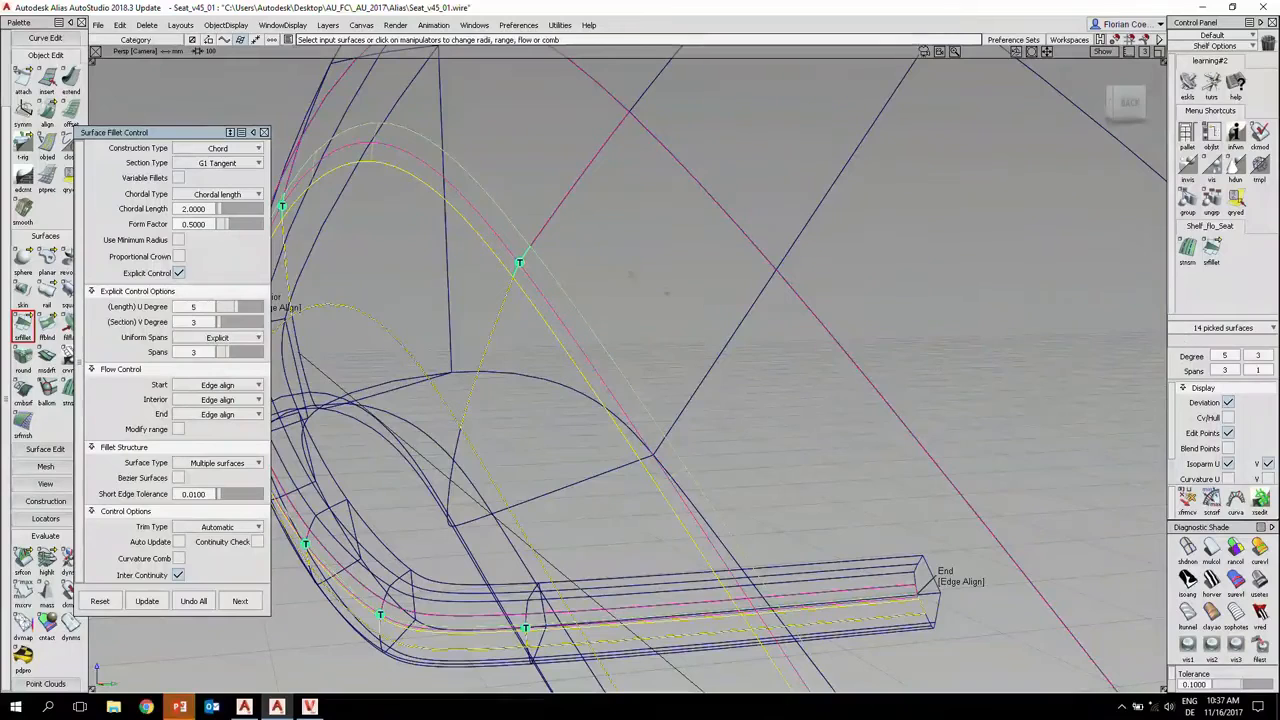
# - Pick the fillet piece just past the upper bend, show its CVs and hull, and add the adjoining bend piece to the selection
pyautogui.keyDown('ctrl'); pyautogui.keyDown('shift'); pyautogui.click(620, 262); pyautogui.keyUp('shift'); pyautogui.keyUp('ctrl')
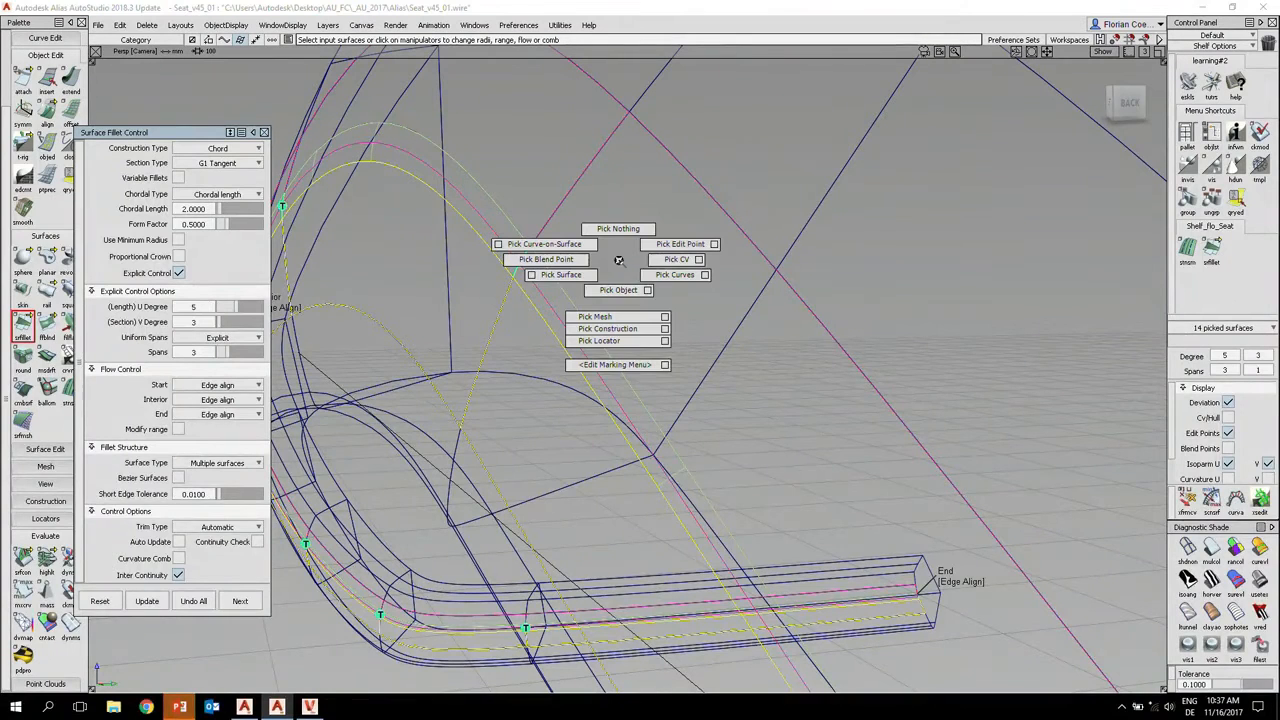
pyautogui.keyDown('ctrl'); pyautogui.keyDown('shift'); pyautogui.moveTo(619, 261); pyautogui.dragTo(562, 275); pyautogui.keyUp('shift'); pyautogui.keyUp('ctrl')
pyautogui.click(568, 310)
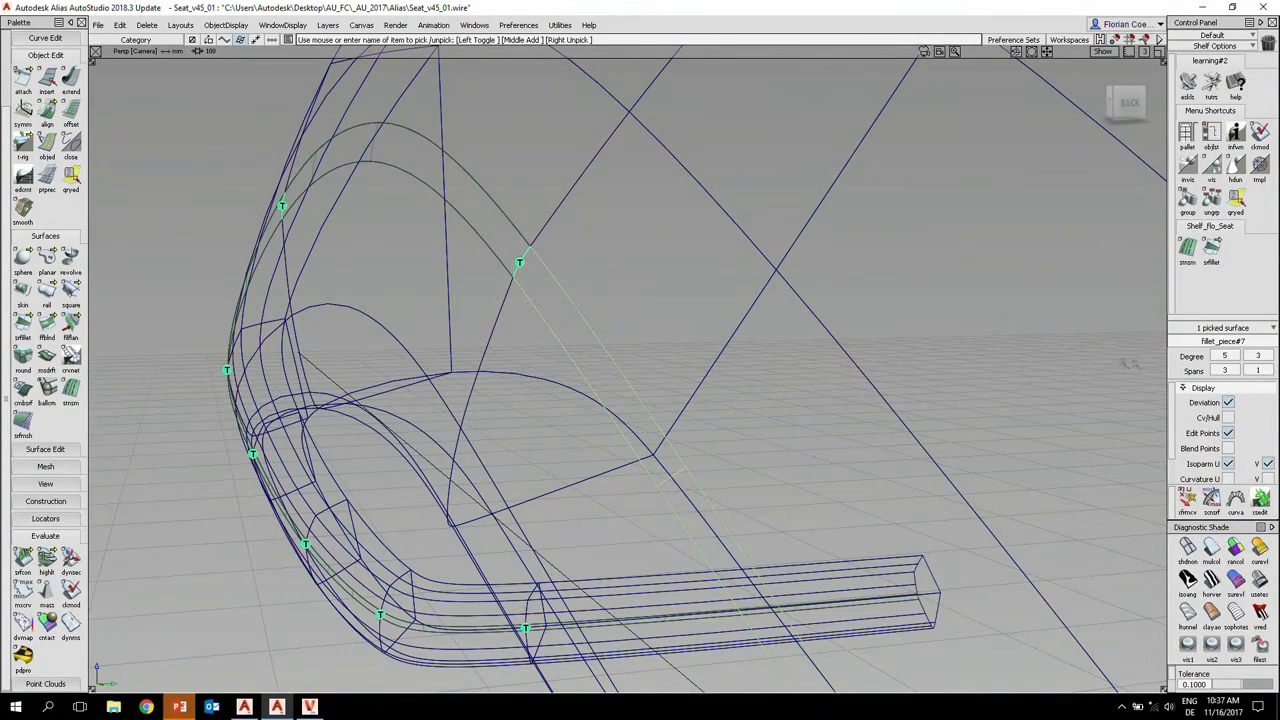
pyautogui.click(1232, 417)
pyautogui.keyDown('alt'); pyautogui.keyDown('shift'); pyautogui.moveTo(620, 277); pyautogui.dragTo(709, 262); pyautogui.keyUp('shift'); pyautogui.keyUp('alt')
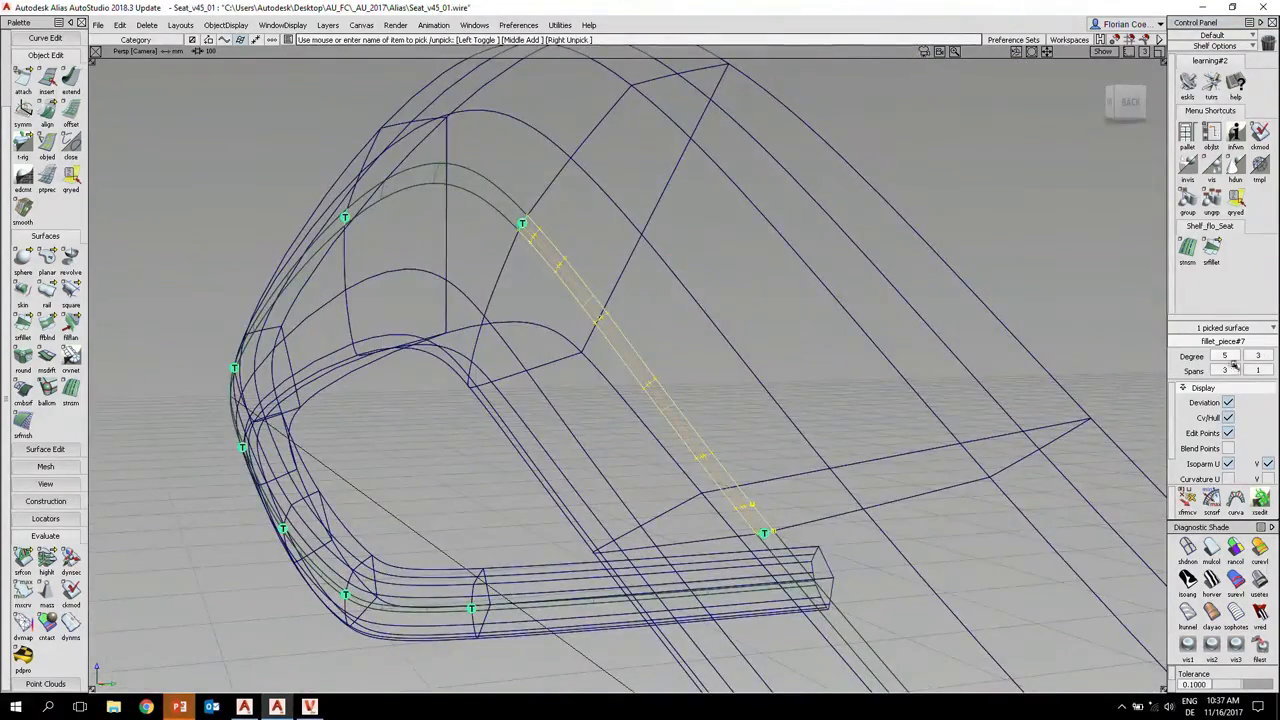
pyautogui.click(497, 205)
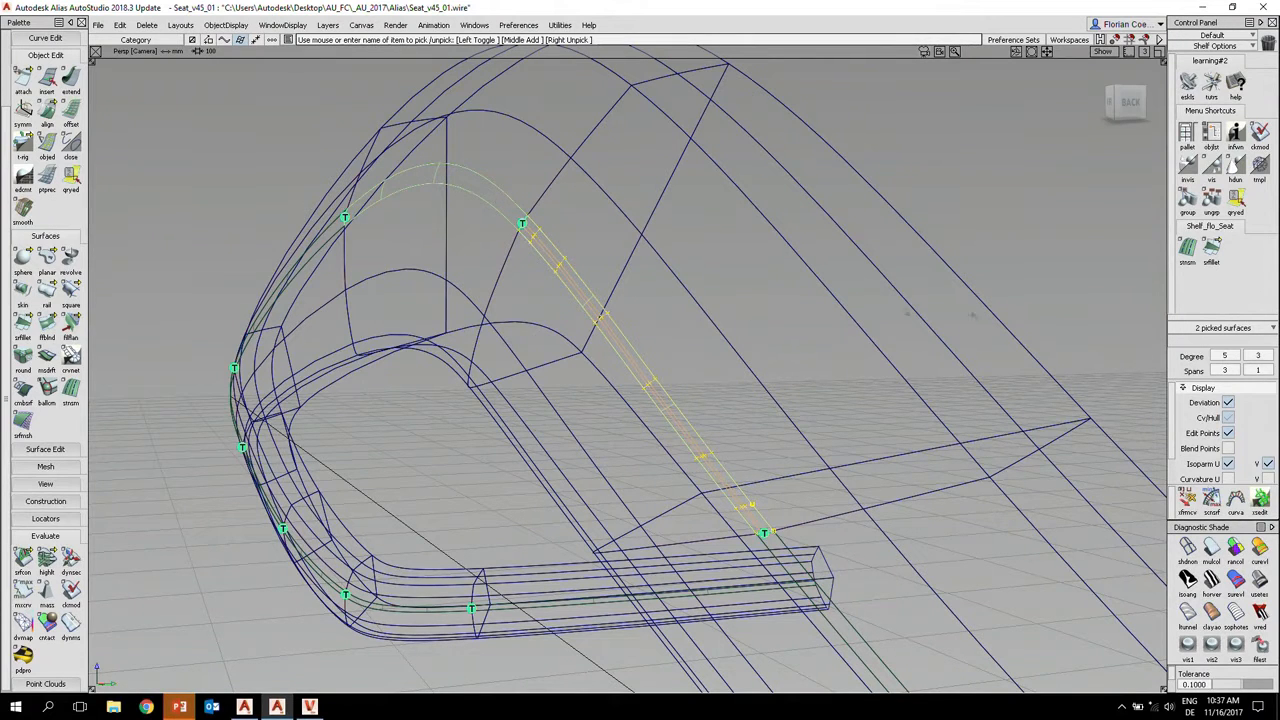
pyautogui.keyDown('alt'); pyautogui.keyDown('shift'); pyautogui.moveTo(678, 246); pyautogui.dragTo(703, 250); pyautogui.keyUp('shift'); pyautogui.keyUp('alt')
# - Open the fillet's construction history, then pick the straight fillet piece and its bend neighbour to compare their degree and spans
pyautogui.click(1238, 204)
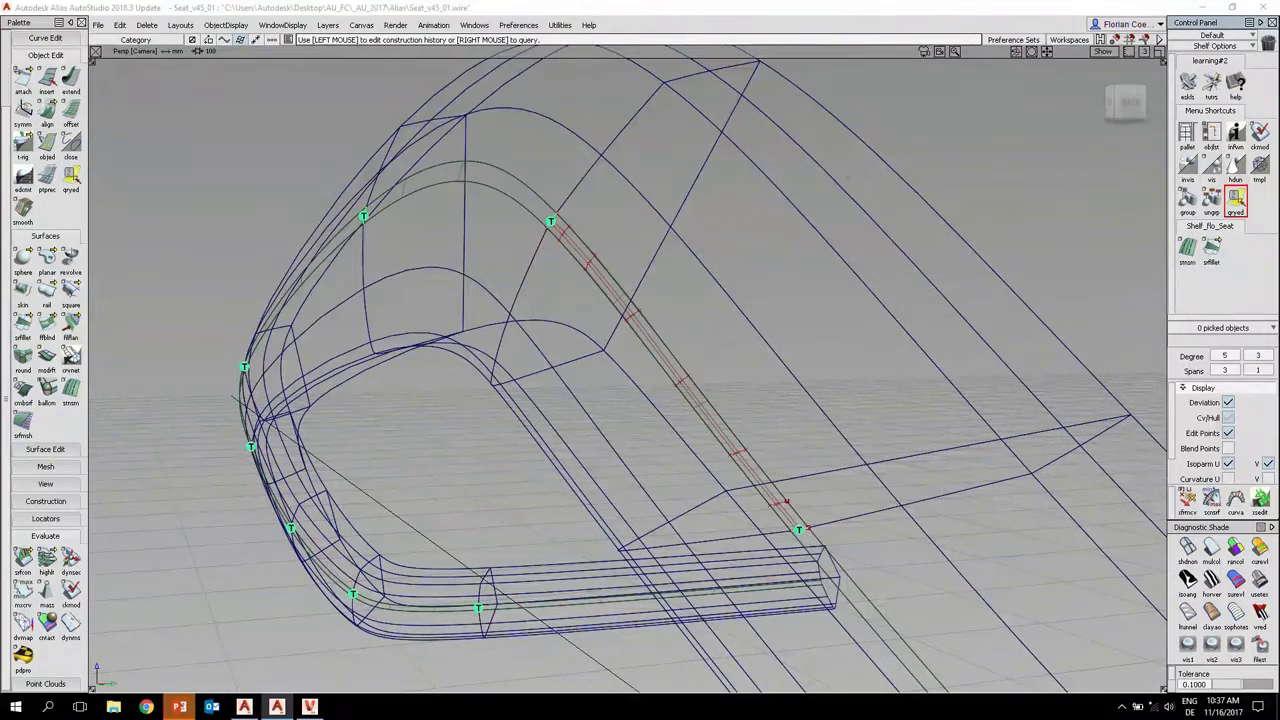
pyautogui.click(527, 197)
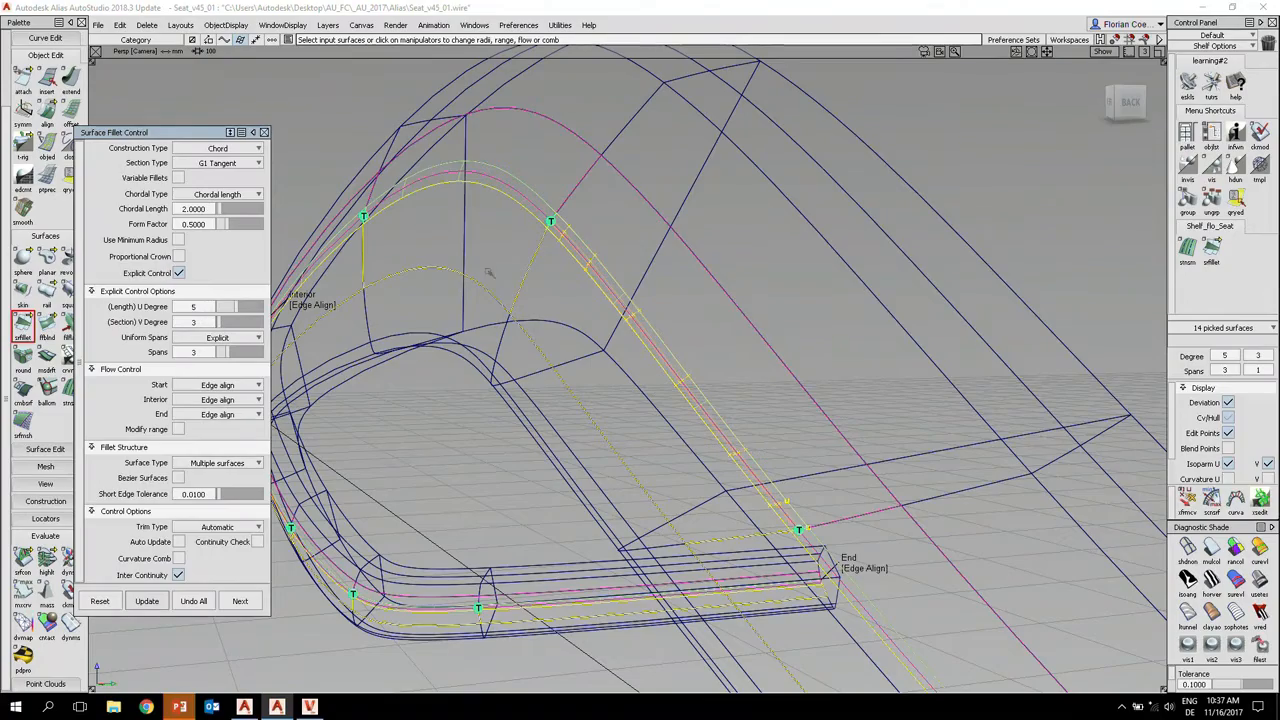
pyautogui.moveTo(551, 273)
pyautogui.keyDown('alt'); pyautogui.keyDown('shift'); pyautogui.mouseDown()
pyautogui.moveTo(535, 293)
pyautogui.moveTo(590, 314)
pyautogui.moveTo(551, 271)
pyautogui.moveTo(586, 257)
pyautogui.moveTo(631, 297)
pyautogui.moveTo(642, 278)
pyautogui.moveTo(643, 290)
pyautogui.moveTo(634, 251)
pyautogui.moveTo(663, 256)
pyautogui.mouseUp(); pyautogui.keyUp('shift'); pyautogui.keyUp('alt')
pyautogui.click(672, 254)
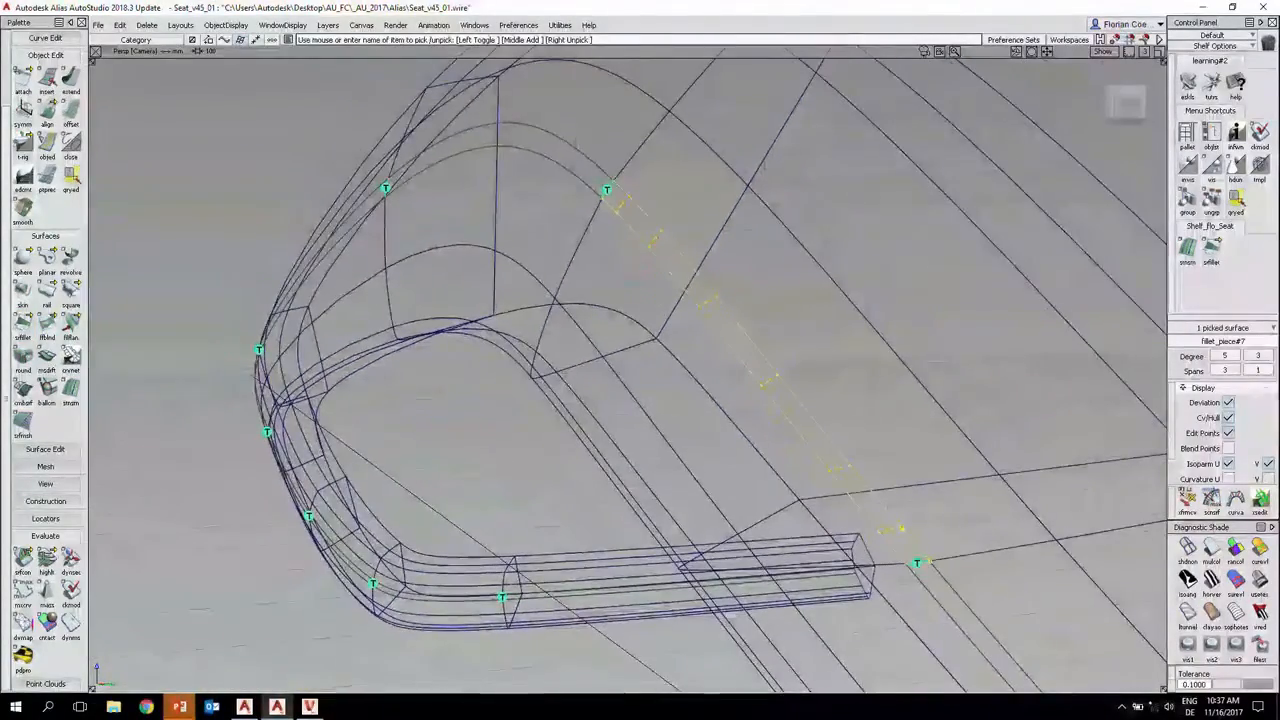
pyautogui.click(561, 155)
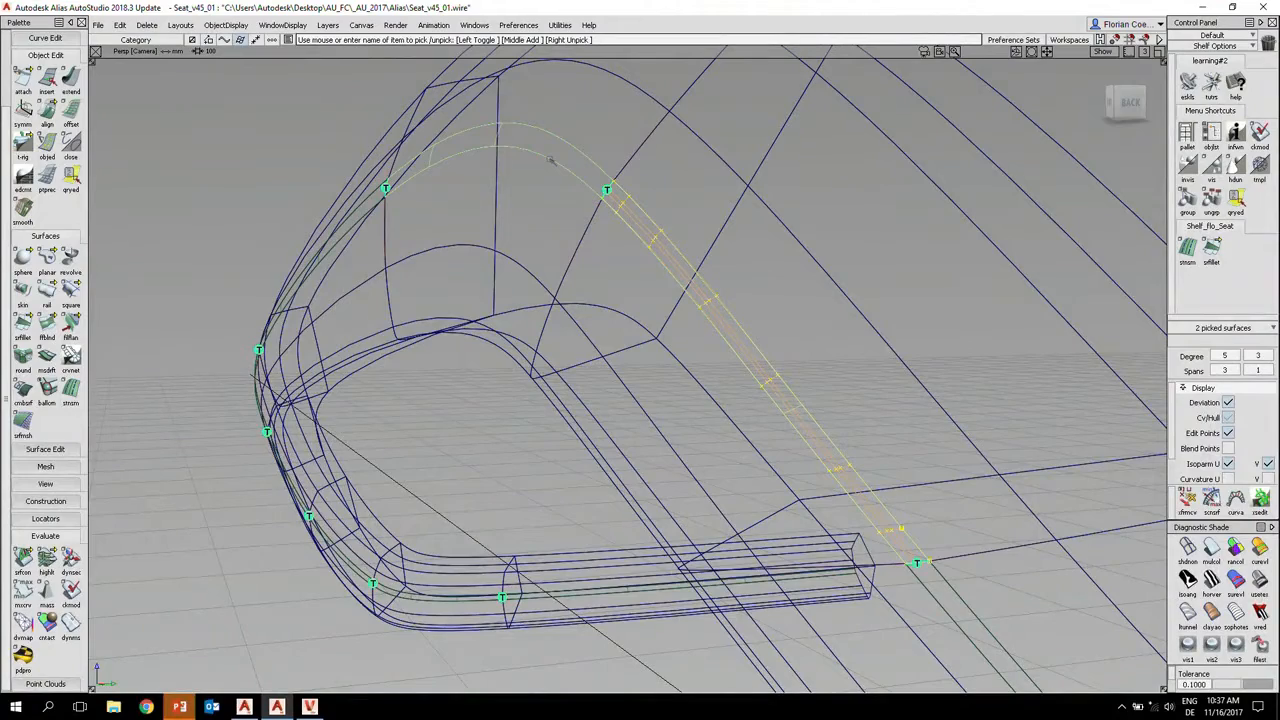
pyautogui.keyDown('alt'); pyautogui.keyDown('shift'); pyautogui.moveTo(657, 251); pyautogui.dragTo(645, 296); pyautogui.keyUp('shift'); pyautogui.keyUp('alt')
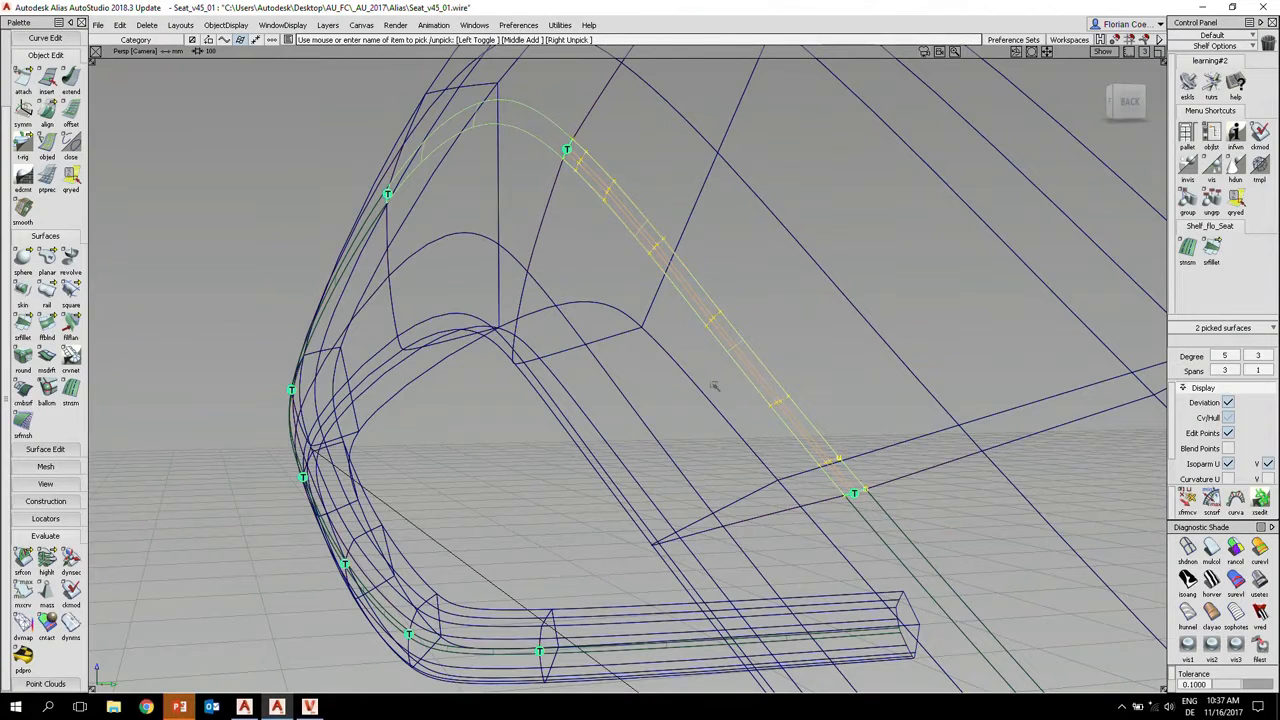
# - Clear the selection and edit the fillet's construction history, setting Uniform Spans to Maximum Spans/Deg
pyautogui.keyDown('ctrl'); pyautogui.keyDown('shift'); pyautogui.click(646, 325); pyautogui.keyUp('shift'); pyautogui.keyUp('ctrl')
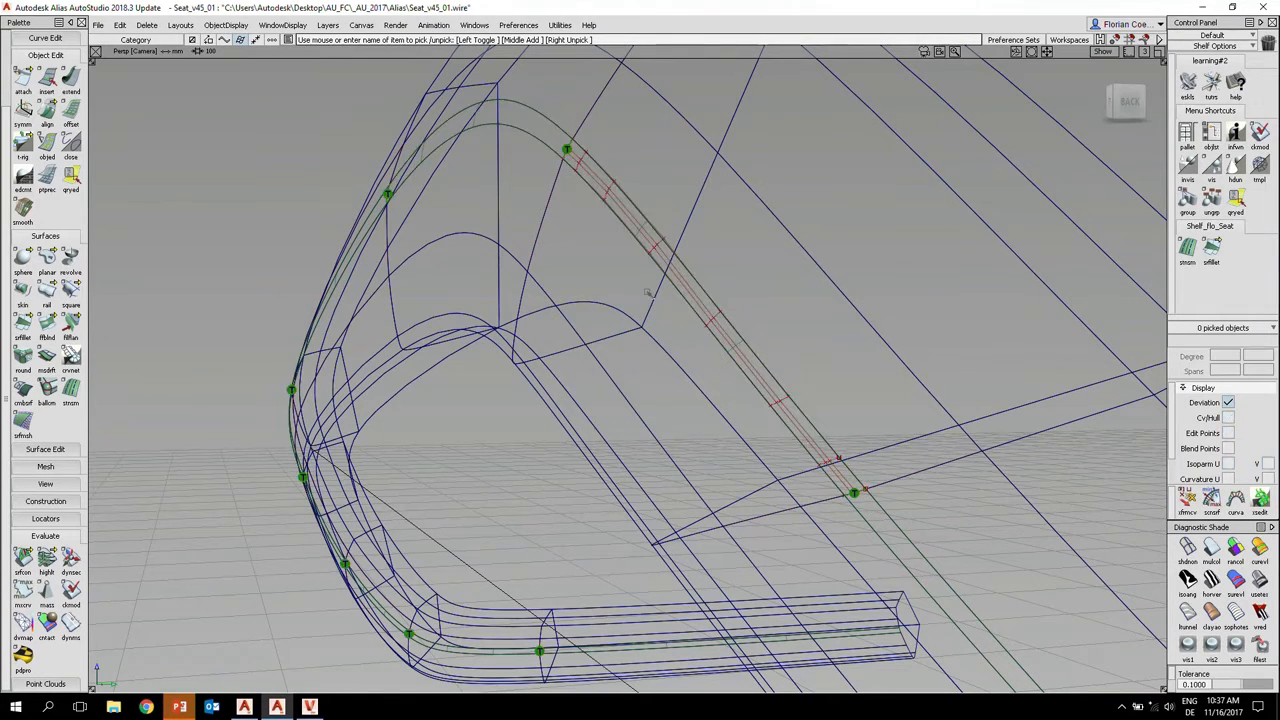
pyautogui.keyDown('ctrl'); pyautogui.keyDown('shift'); pyautogui.moveTo(811, 312); pyautogui.dragTo(756, 335); pyautogui.keyUp('shift'); pyautogui.keyUp('ctrl')
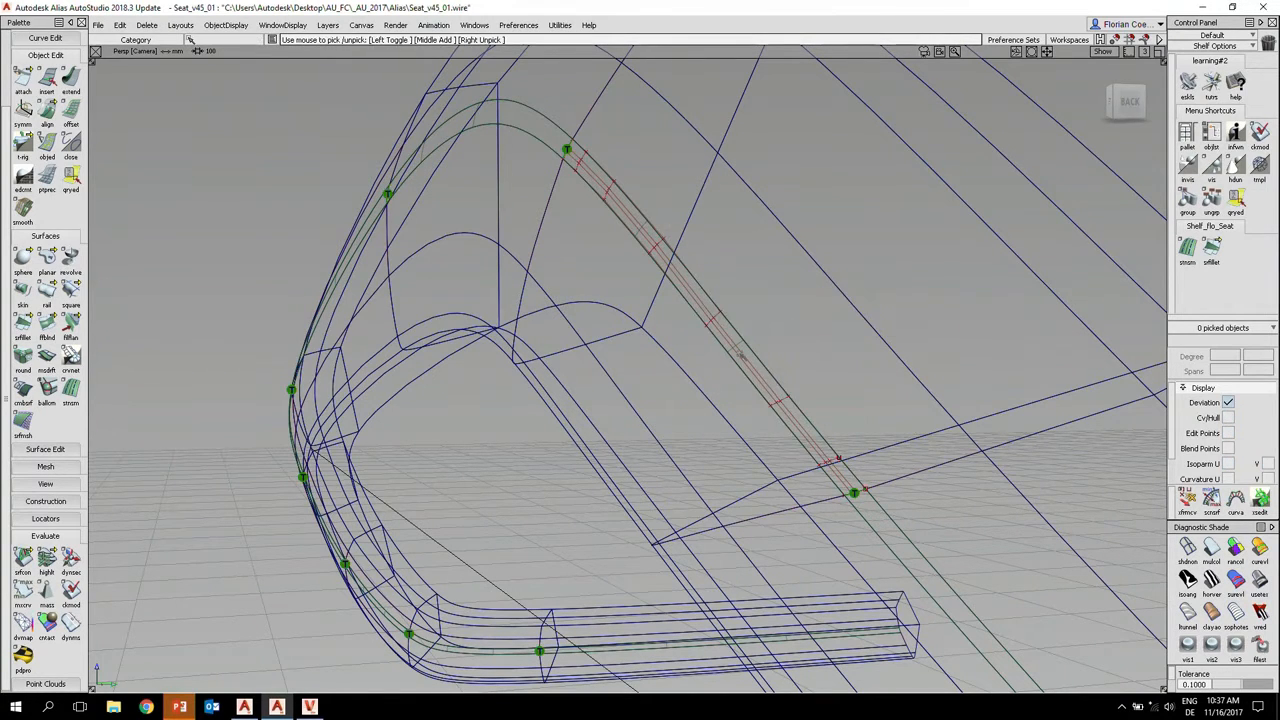
pyautogui.click(1236, 198)
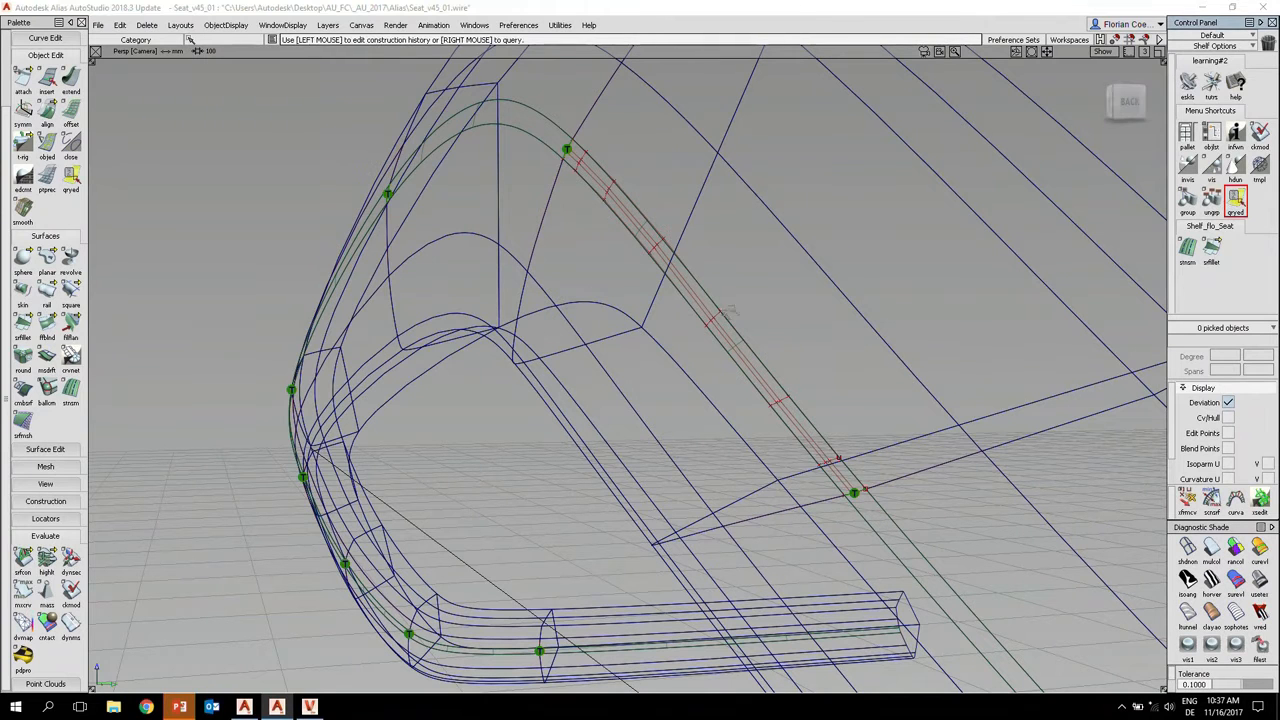
pyautogui.click(710, 318)
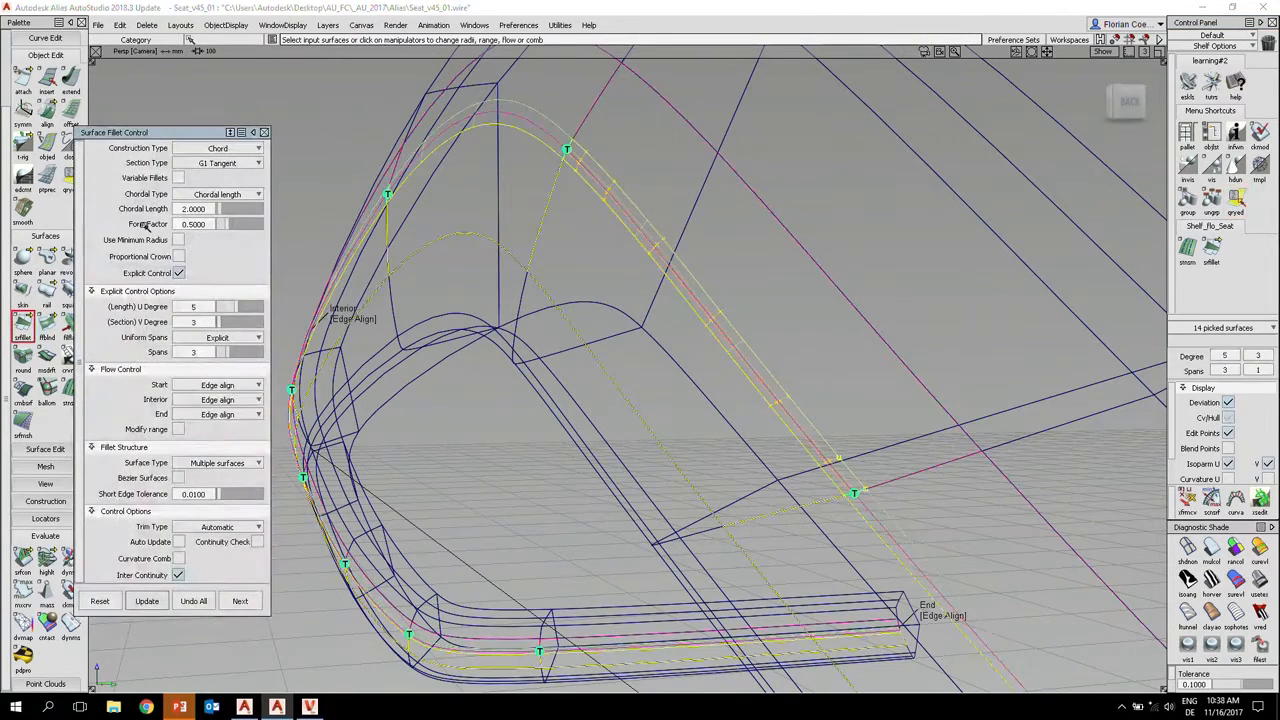
pyautogui.moveTo(197, 132); pyautogui.dragTo(197, 119)
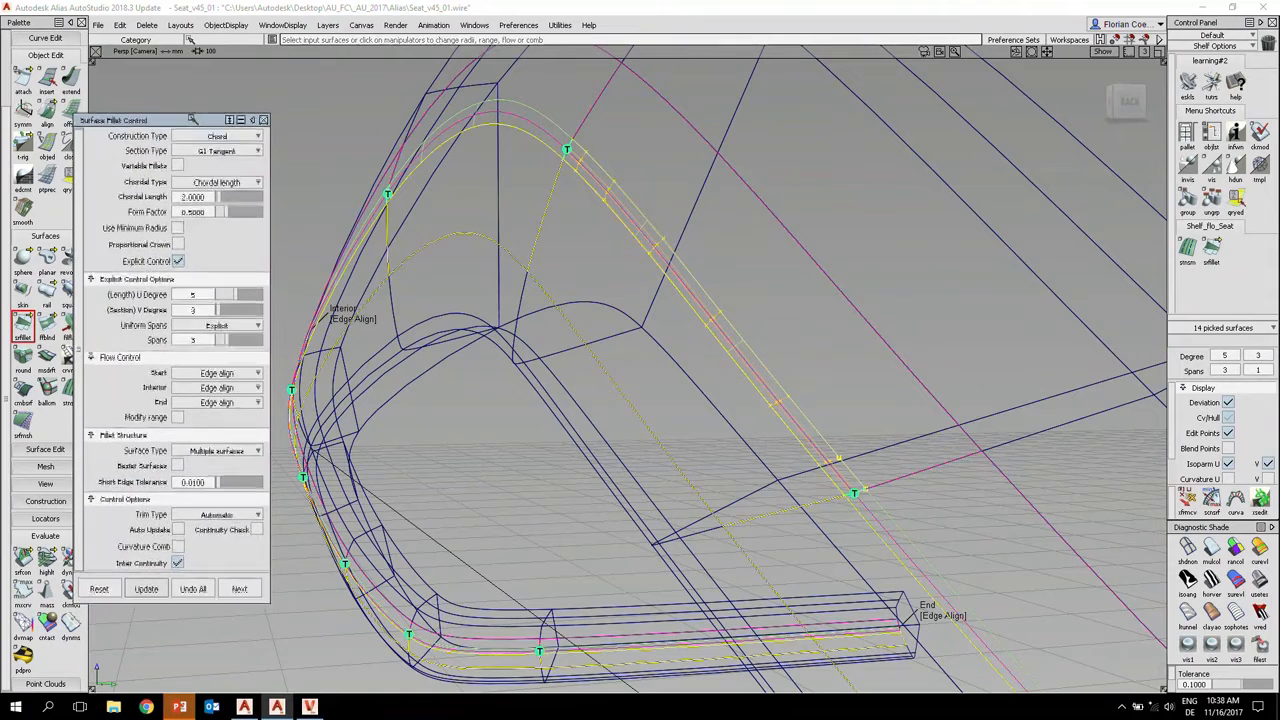
pyautogui.click(238, 326)
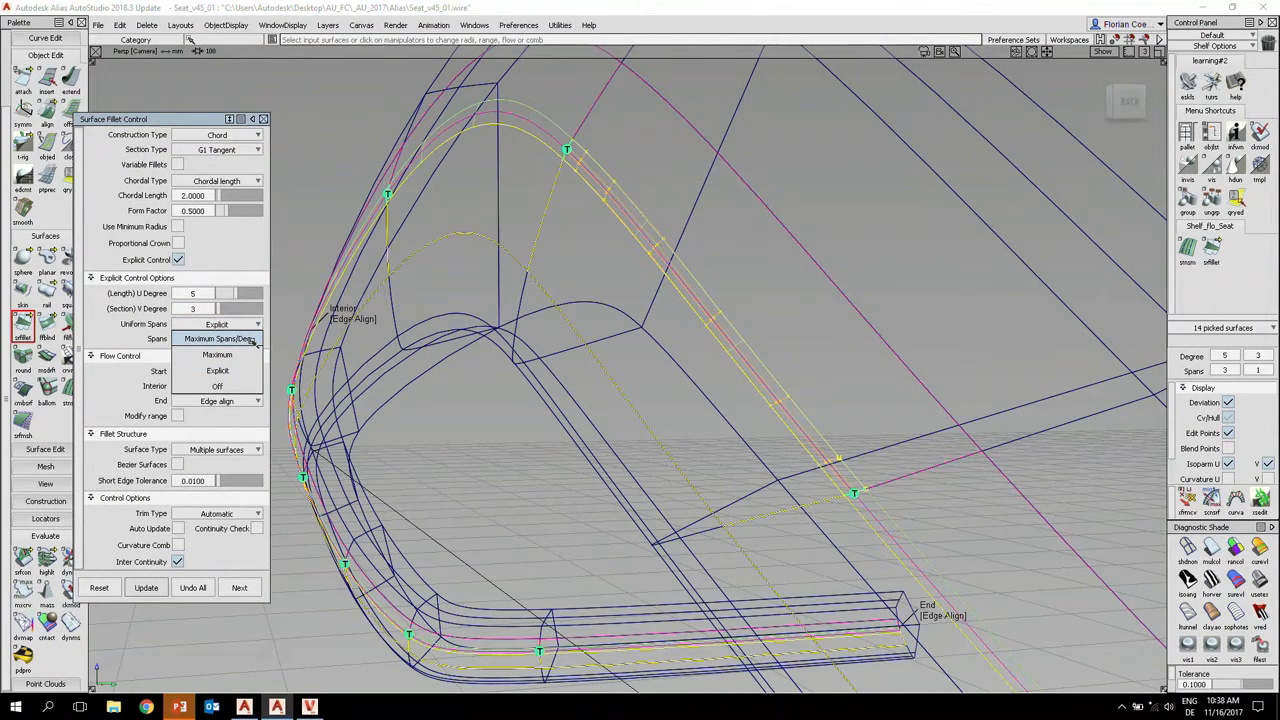
pyautogui.click(249, 339)
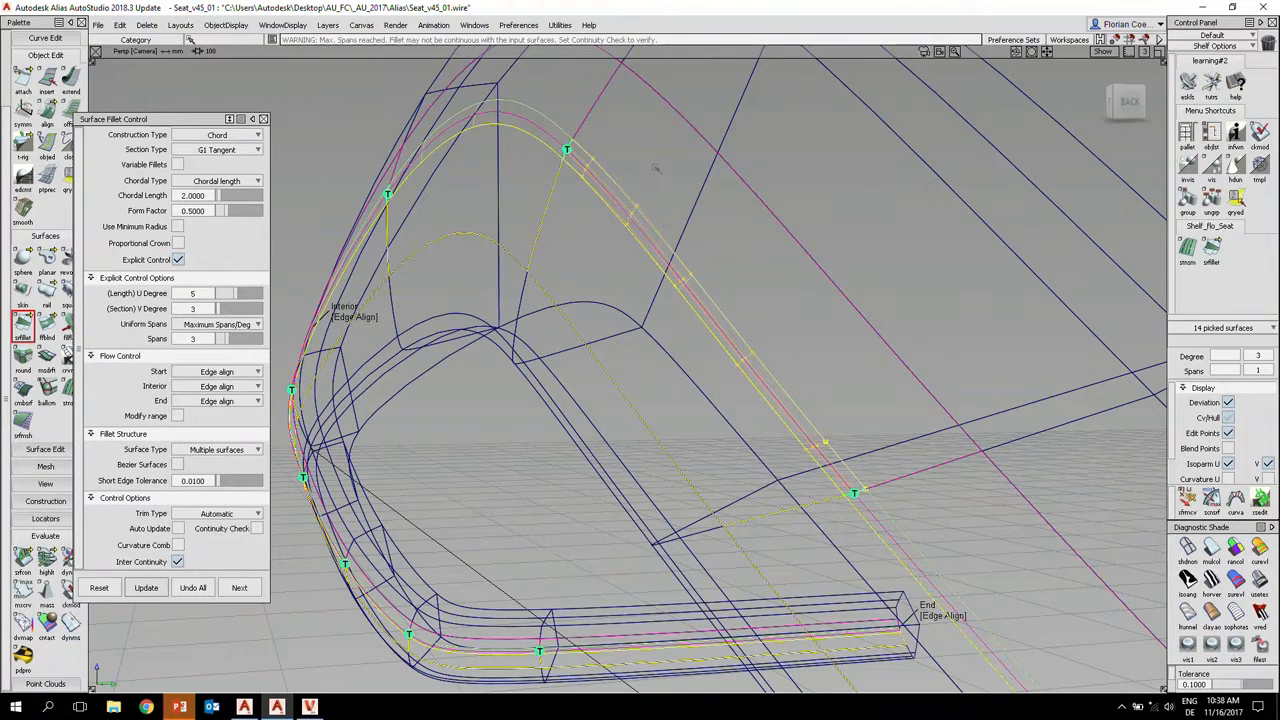
# - Examine the degree and spans of the fillet piece past the upper bend and of the bend piece individually
pyautogui.keyDown('ctrl'); pyautogui.keyDown('shift'); pyautogui.moveTo(655, 166); pyautogui.dragTo(652, 133); pyautogui.keyUp('shift'); pyautogui.keyUp('ctrl')
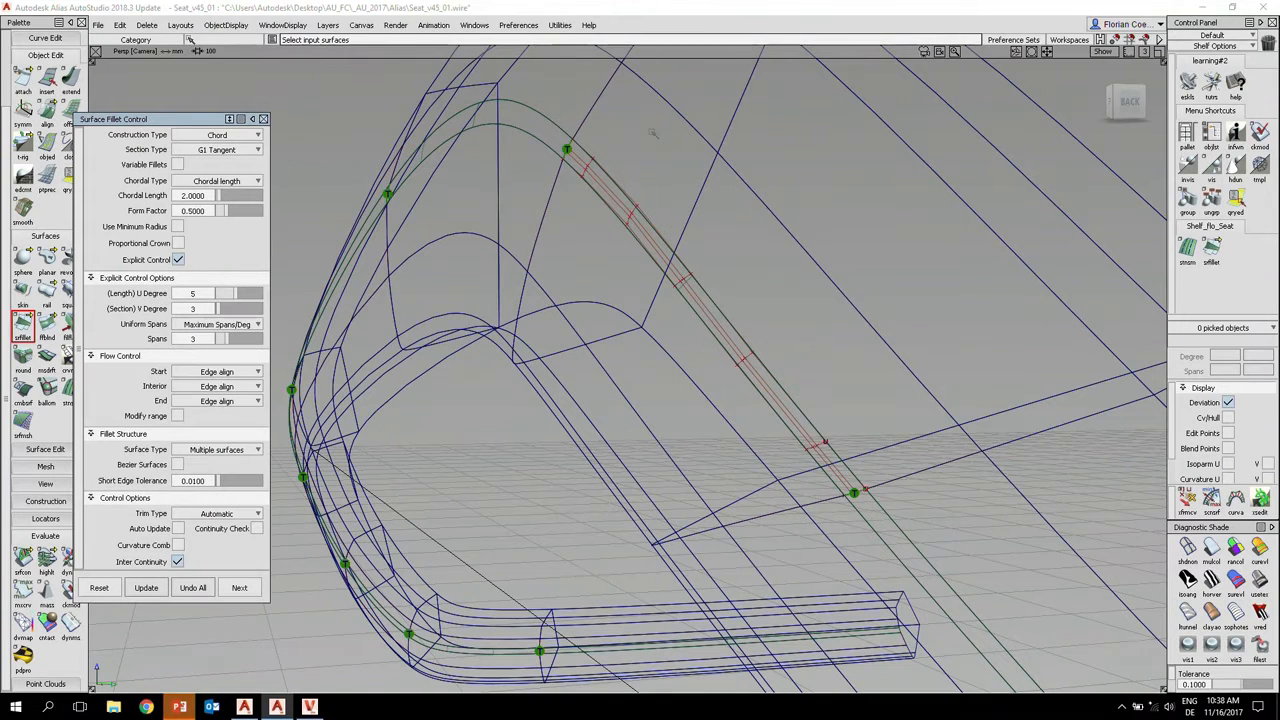
pyautogui.keyDown('ctrl'); pyautogui.keyDown('shift'); pyautogui.moveTo(652, 131); pyautogui.dragTo(617, 187); pyautogui.keyUp('shift'); pyautogui.keyUp('ctrl')
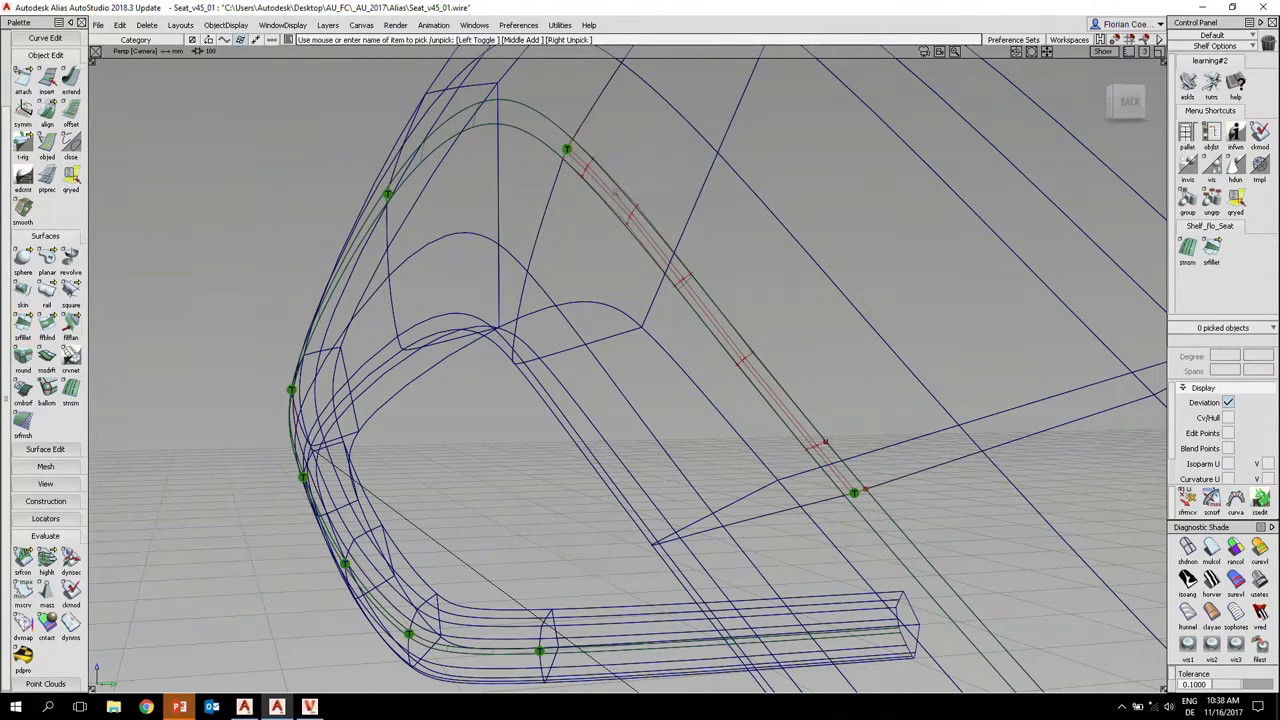
pyautogui.click(614, 191)
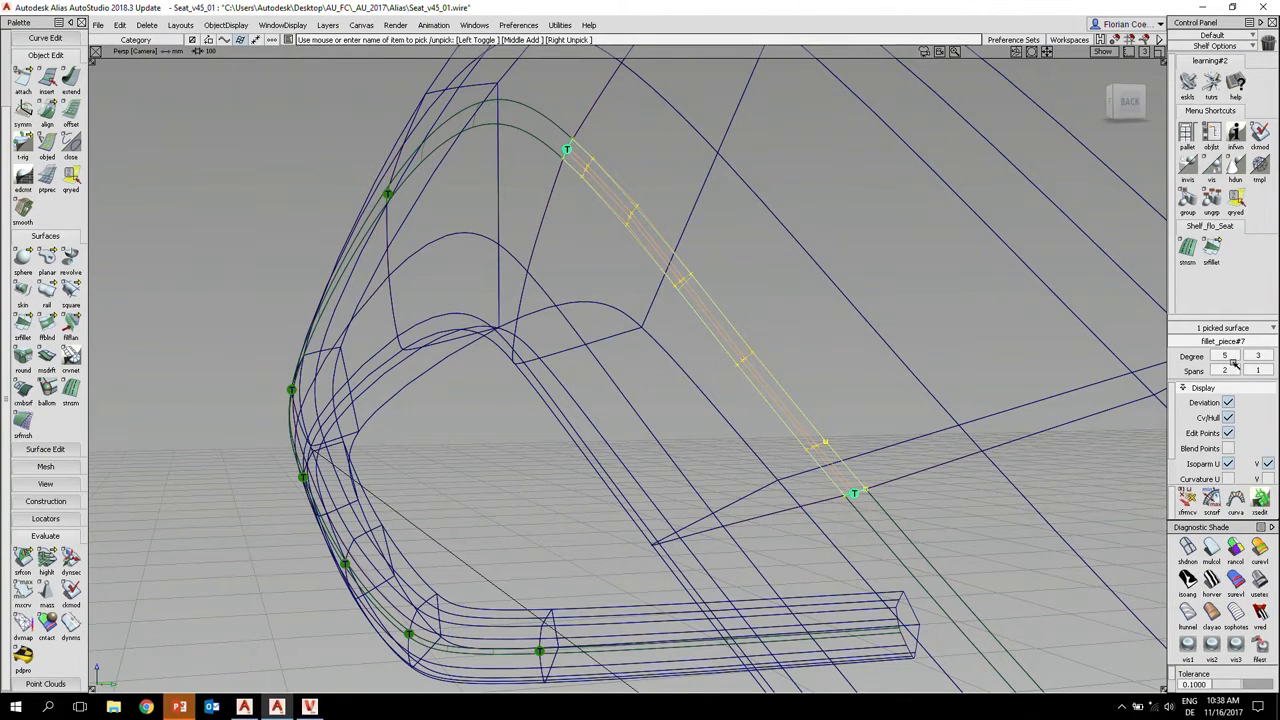
pyautogui.keyDown('ctrl'); pyautogui.keyDown('shift'); pyautogui.moveTo(771, 325); pyautogui.dragTo(708, 300); pyautogui.keyUp('shift'); pyautogui.keyUp('ctrl')
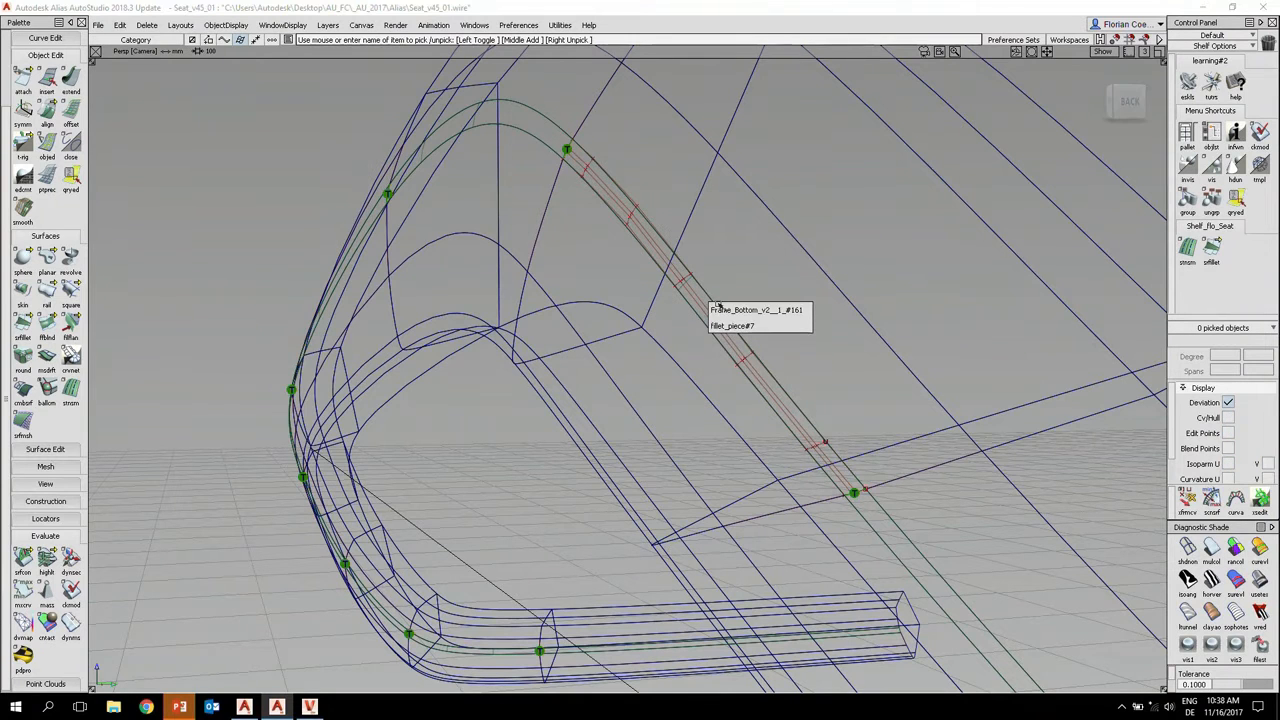
pyautogui.click(709, 302)
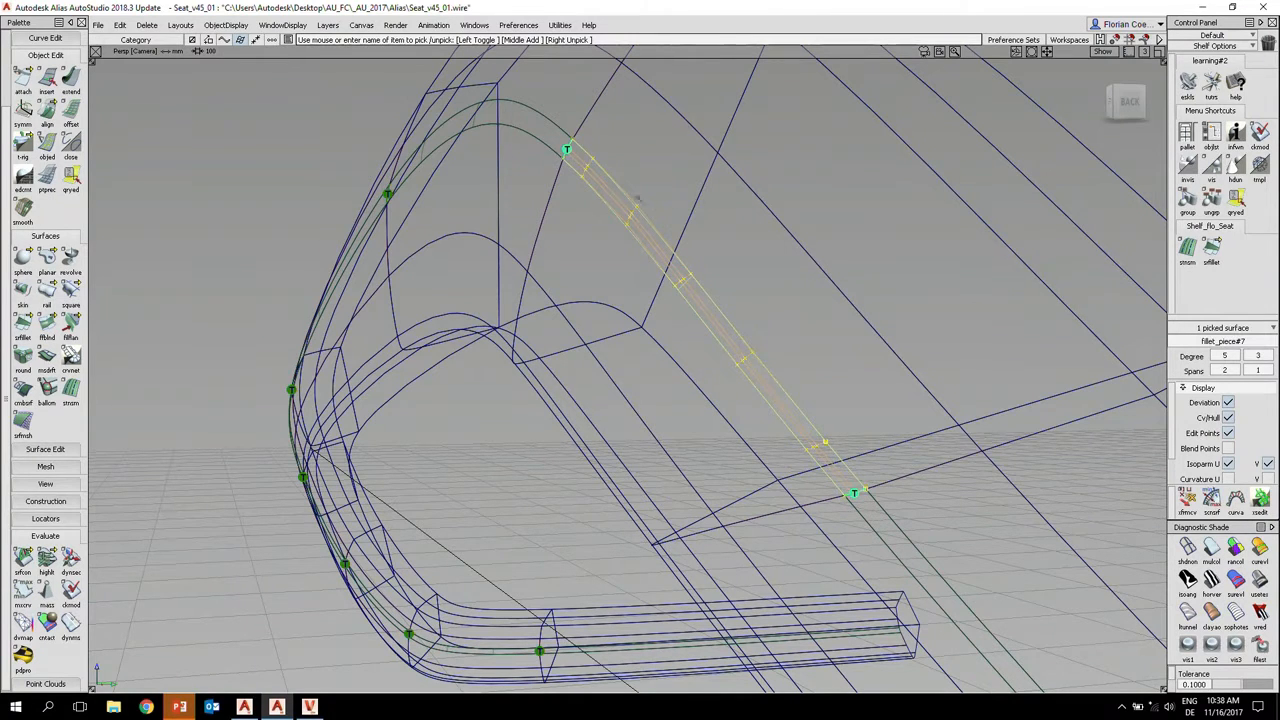
pyautogui.click(552, 139)
pyautogui.click(588, 168)
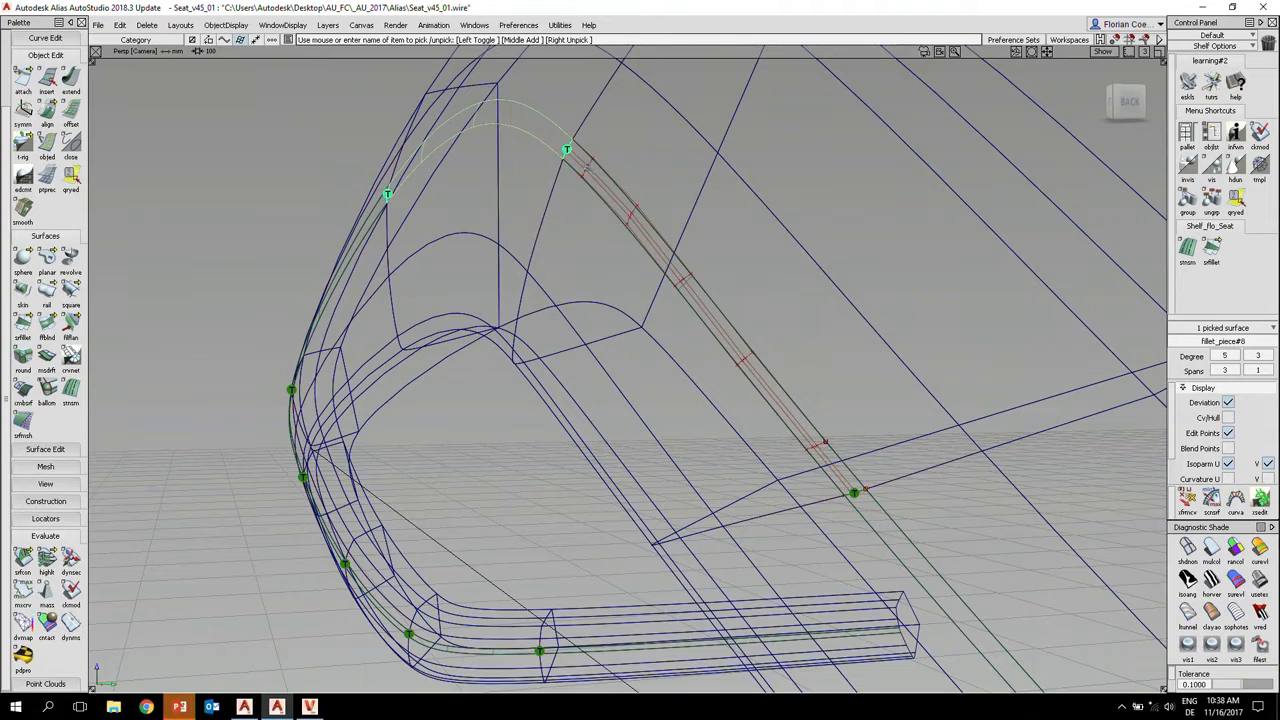
# - Edit the fillet's construction history again and set its length U degree to 6
pyautogui.click(1236, 200)
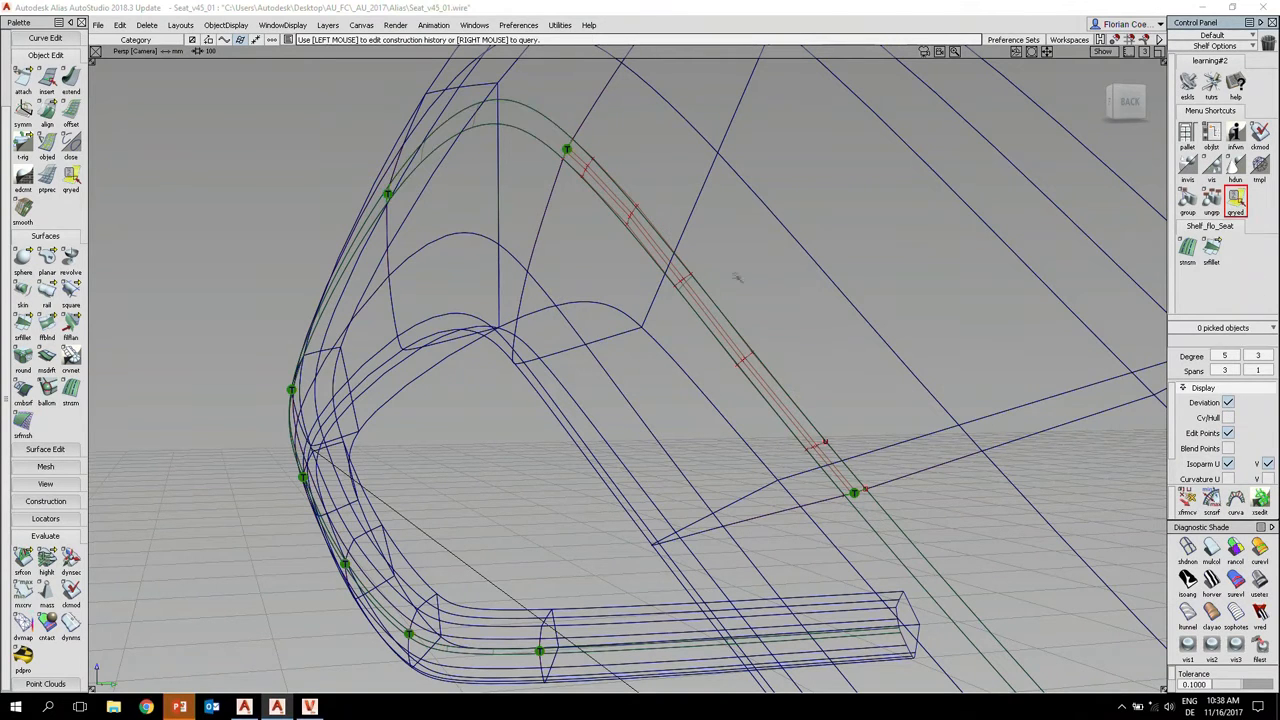
pyautogui.click(703, 310)
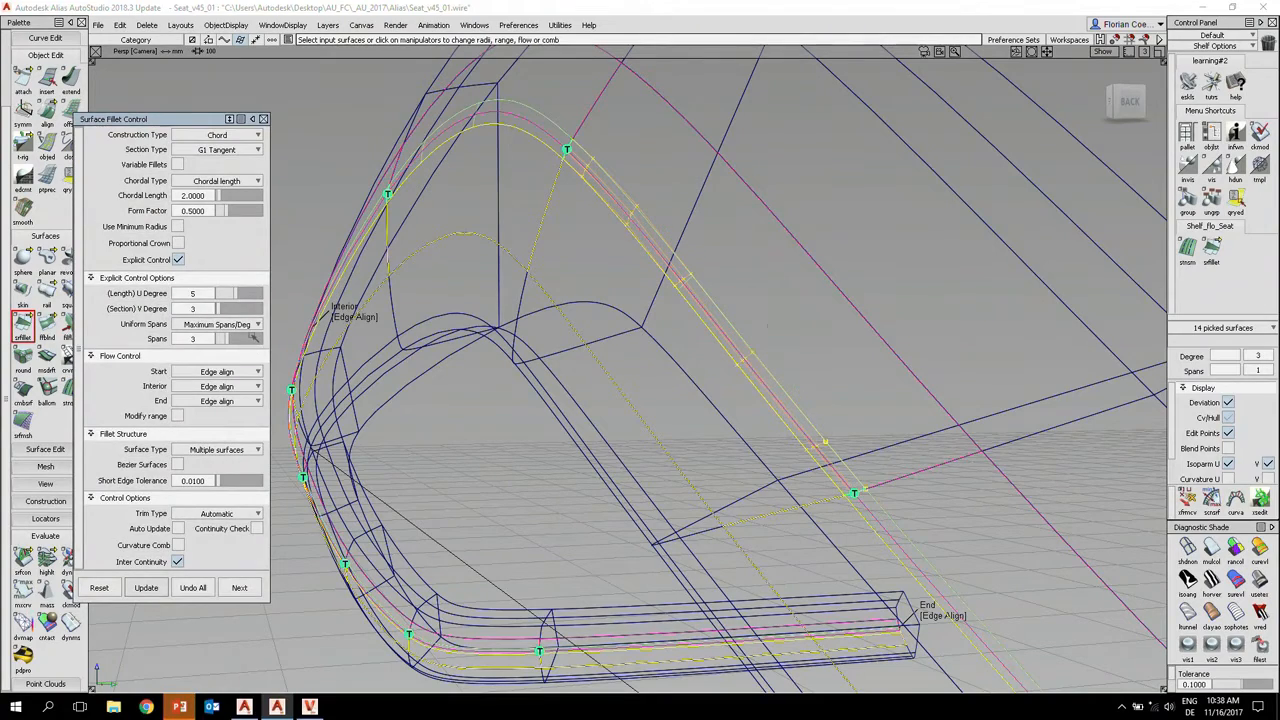
pyautogui.keyDown('alt'); pyautogui.keyDown('shift'); pyautogui.moveTo(680, 344); pyautogui.dragTo(673, 281); pyautogui.keyUp('shift'); pyautogui.keyUp('alt')
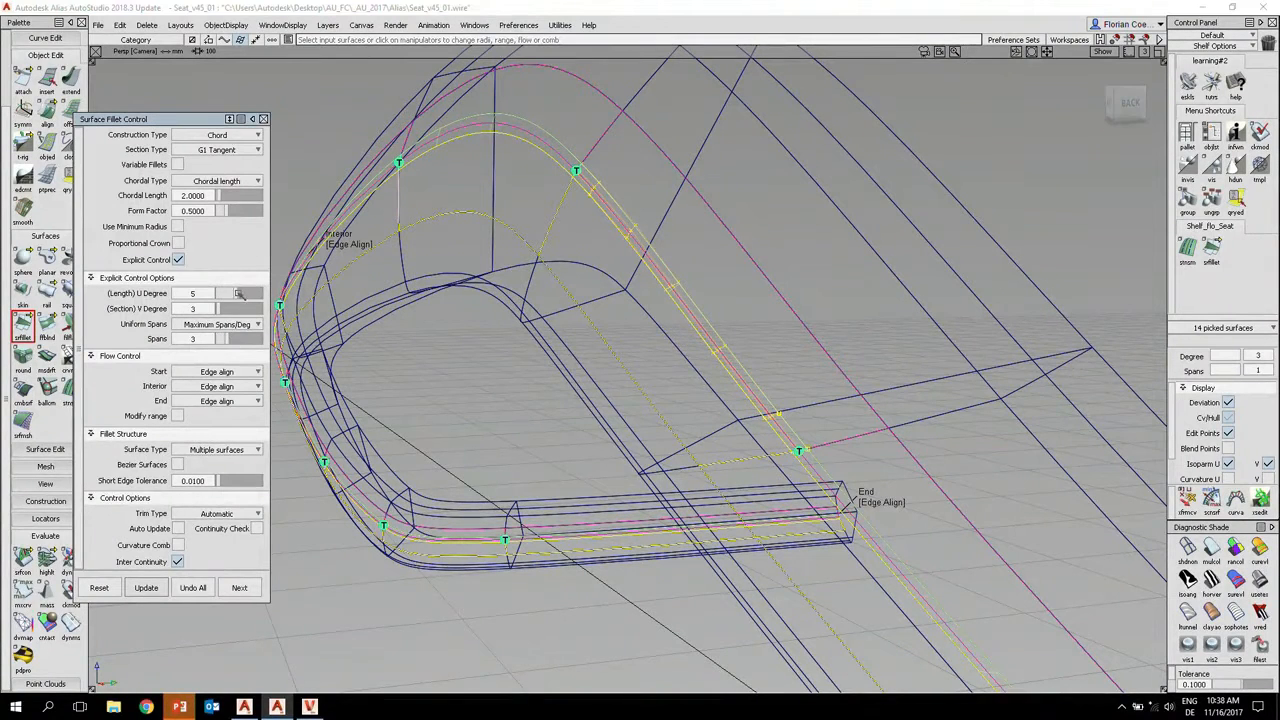
pyautogui.click(237, 293)
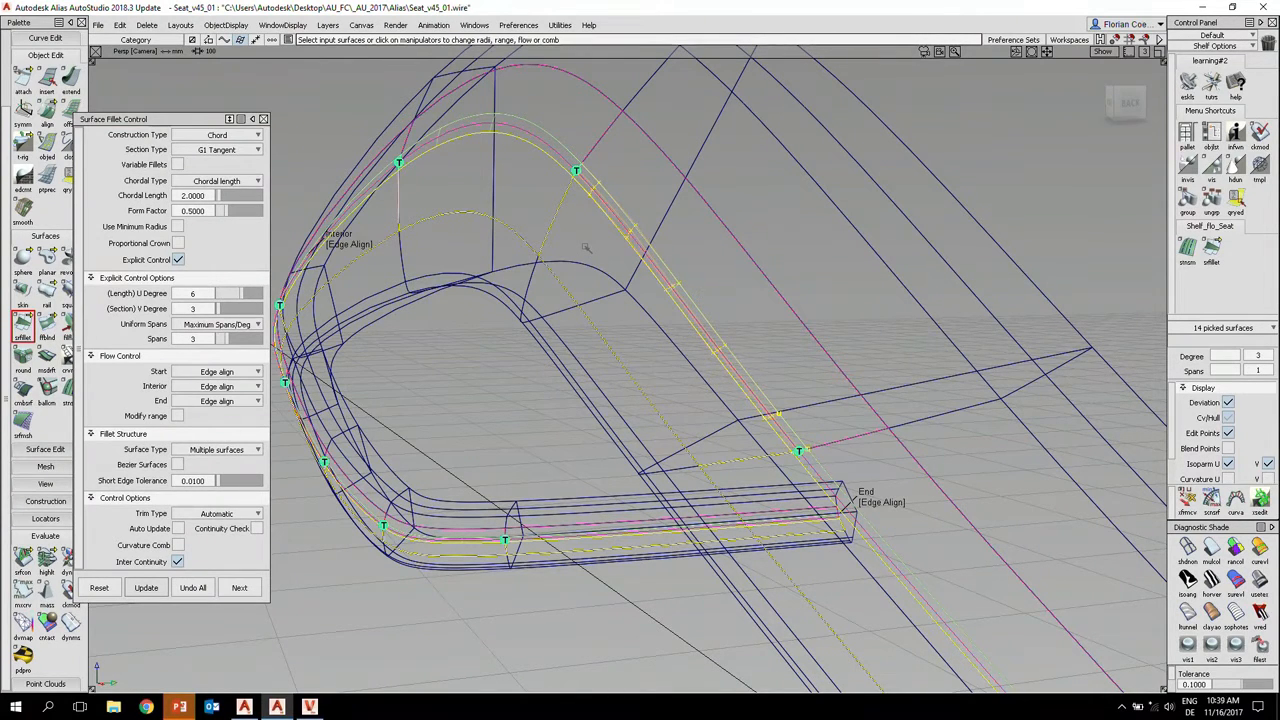
# - Check the degree and spans of the straight fillet piece and the adjoining bend piece with the degree 6 setting
pyautogui.moveTo(585, 246)
pyautogui.keyDown('ctrl'); pyautogui.keyDown('shift'); pyautogui.mouseDown()
pyautogui.moveTo(583, 208)
pyautogui.moveTo(567, 228)
pyautogui.mouseUp(); pyautogui.keyUp('shift'); pyautogui.keyUp('ctrl')
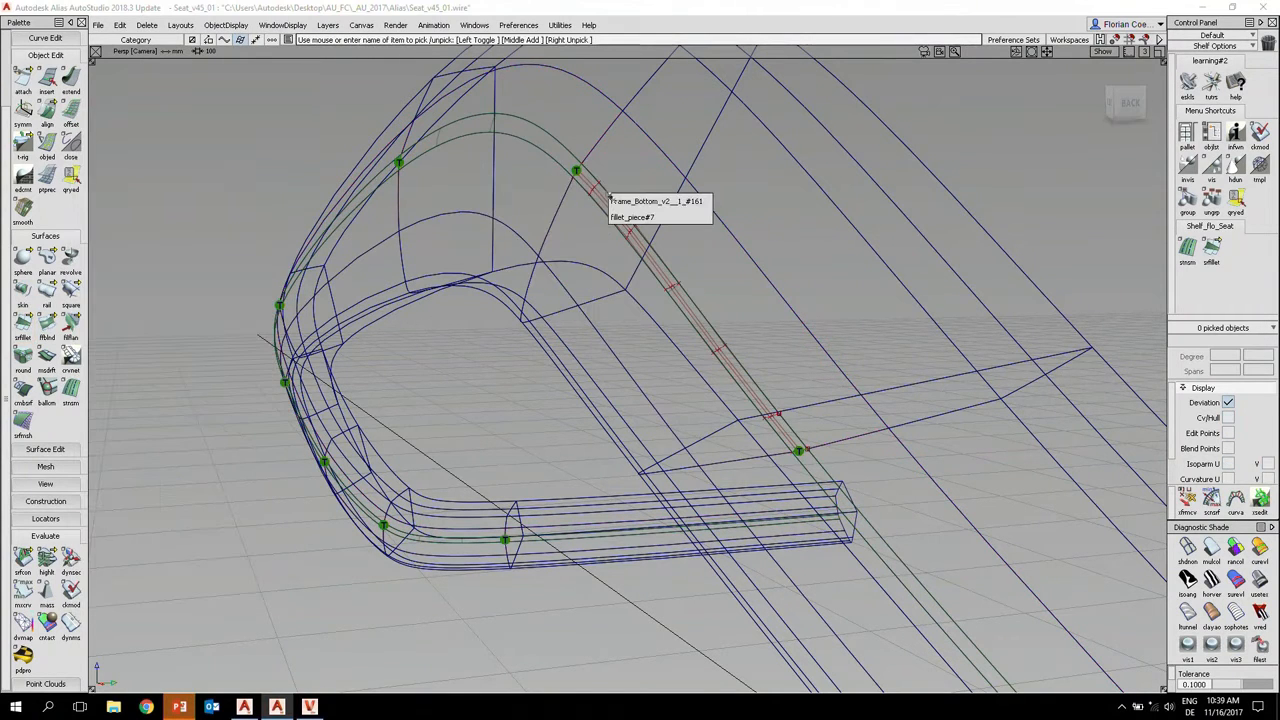
pyautogui.click(623, 220)
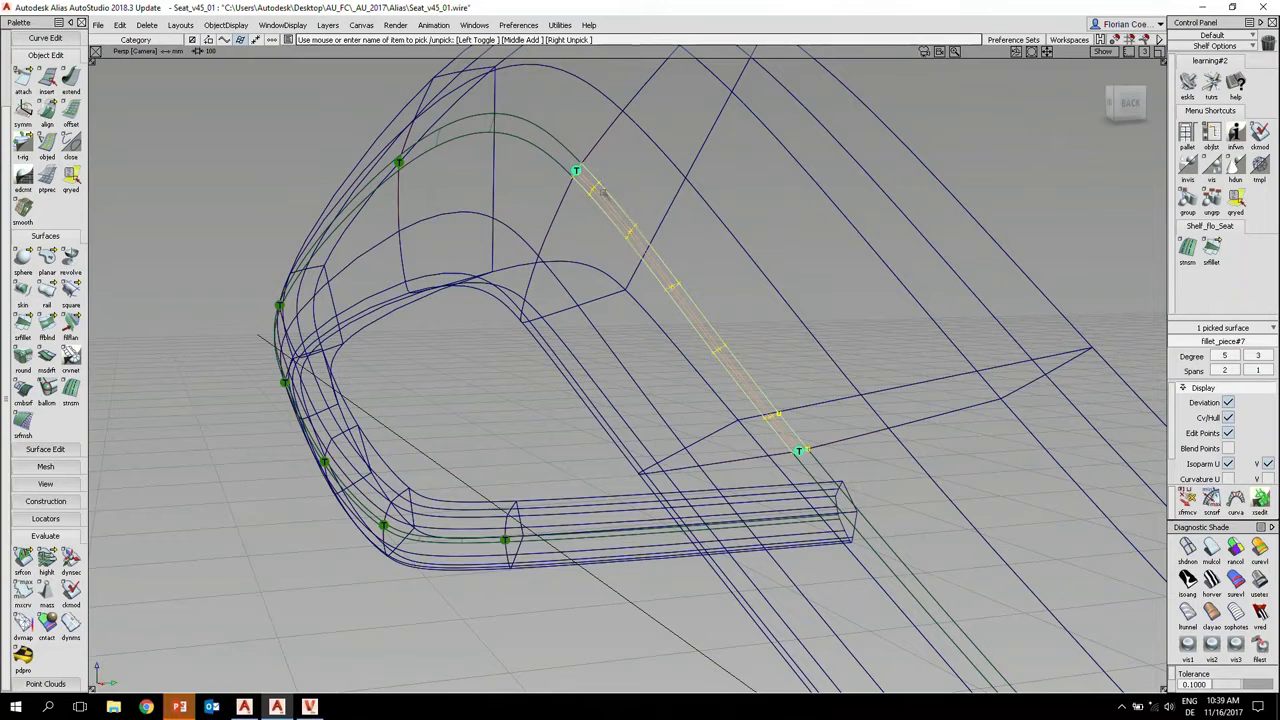
pyautogui.click(606, 205)
pyautogui.click(555, 152)
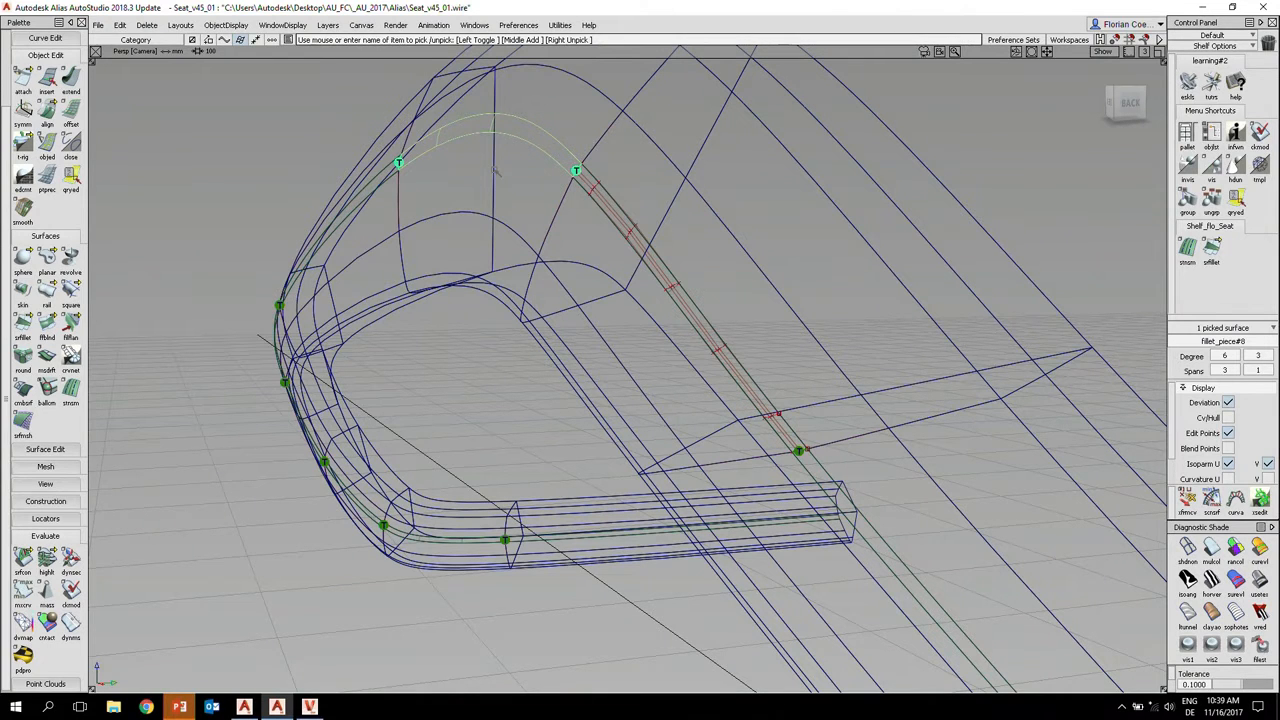
# - Examine the deviation locators along the fillet pieces around the whole frame half from several angles
pyautogui.moveTo(623, 274)
pyautogui.keyDown('alt'); pyautogui.keyDown('shift'); pyautogui.mouseDown()
pyautogui.moveTo(674, 236)
pyautogui.moveTo(686, 280)
pyautogui.moveTo(650, 270)
pyautogui.moveTo(611, 285)
pyautogui.moveTo(630, 257)
pyautogui.mouseUp(); pyautogui.keyUp('shift'); pyautogui.keyUp('alt')
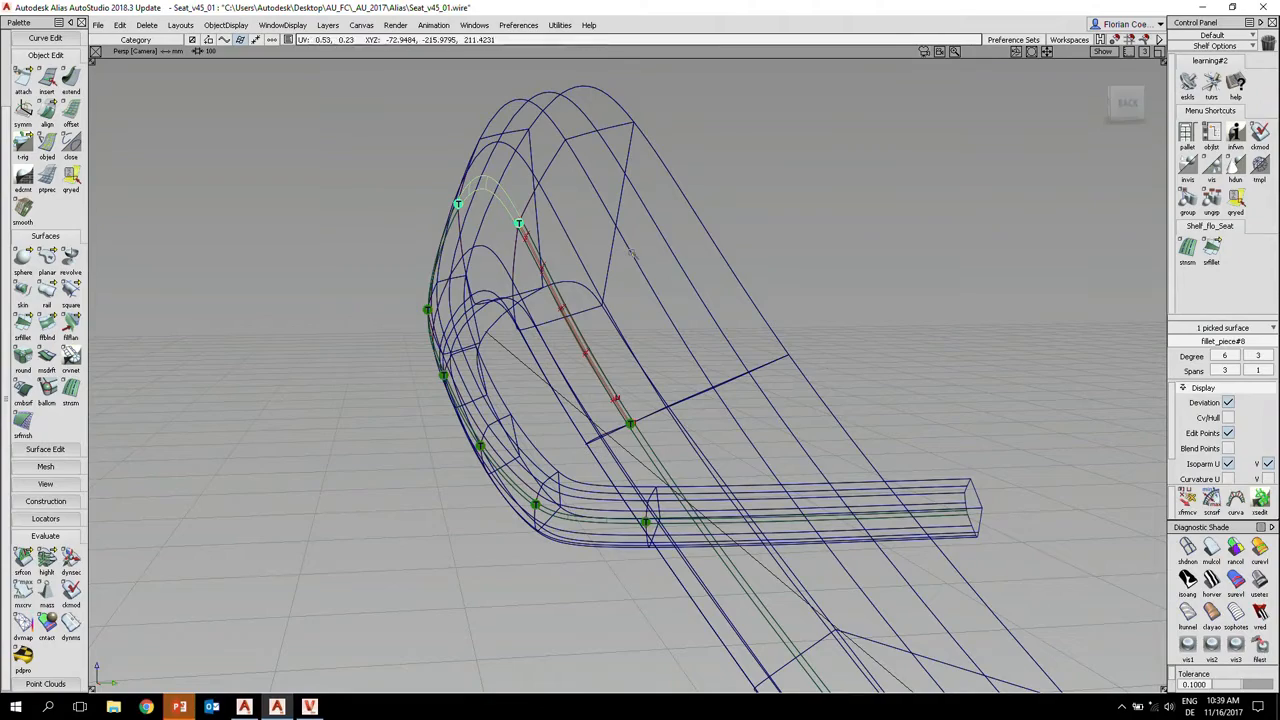
pyautogui.click(634, 259)
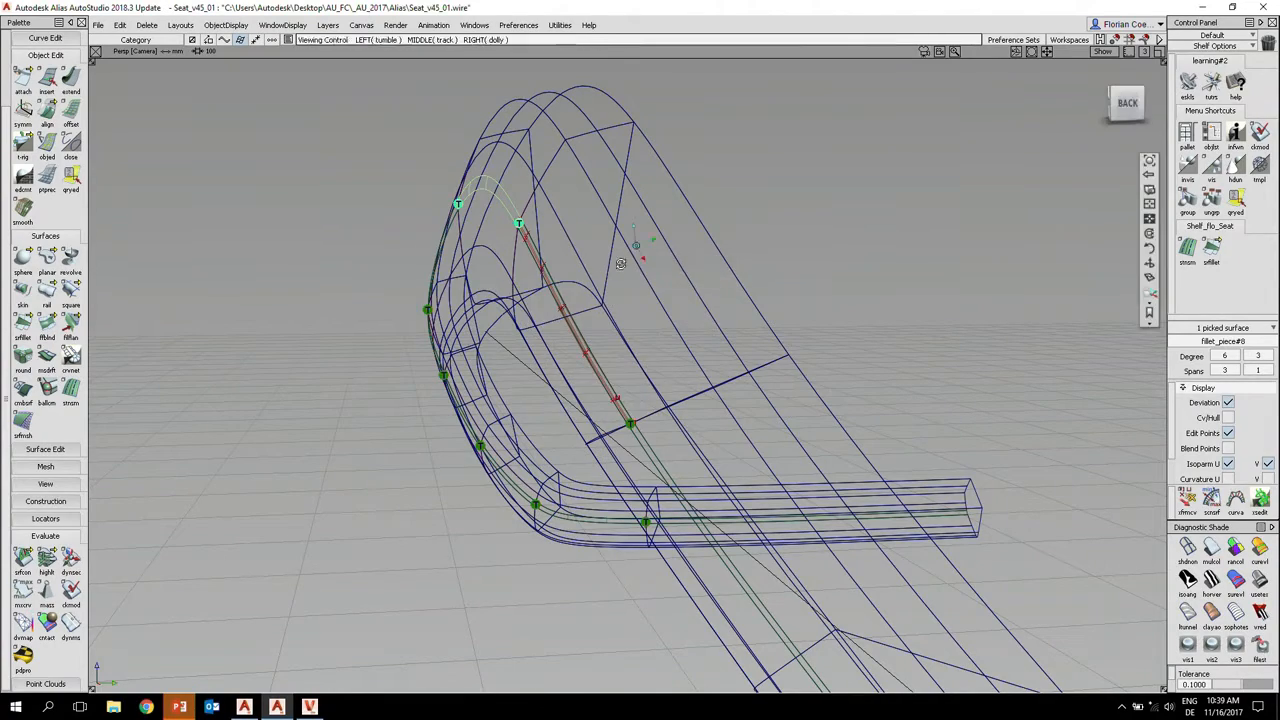
pyautogui.keyDown('alt'); pyautogui.keyDown('shift'); pyautogui.moveTo(640, 249); pyautogui.dragTo(564, 351); pyautogui.keyUp('shift'); pyautogui.keyUp('alt')
pyautogui.keyDown('alt'); pyautogui.keyDown('shift'); pyautogui.moveTo(564, 351); pyautogui.dragTo(612, 384, button='right'); pyautogui.keyUp('shift'); pyautogui.keyUp('alt')
pyautogui.keyDown('alt'); pyautogui.keyDown('shift'); pyautogui.moveTo(612, 384); pyautogui.dragTo(463, 332, button='middle'); pyautogui.keyUp('shift'); pyautogui.keyUp('alt')
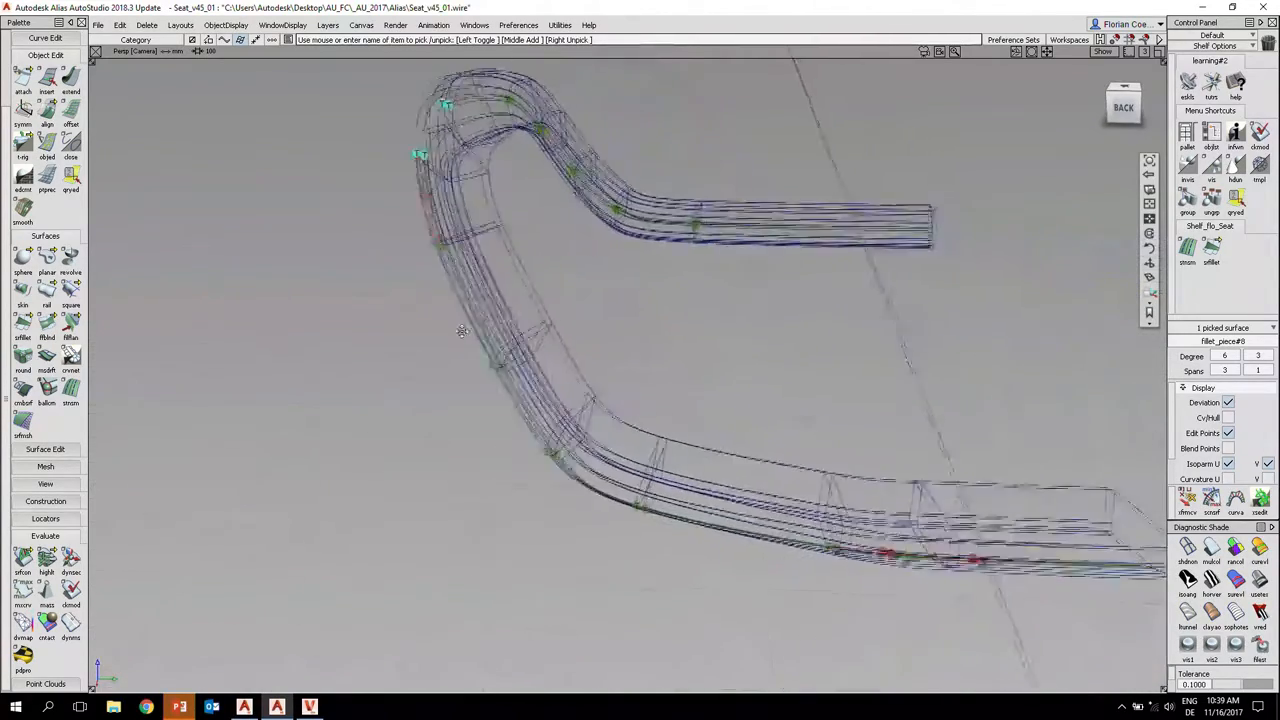
pyautogui.keyDown('alt'); pyautogui.keyDown('shift'); pyautogui.moveTo(492, 340); pyautogui.dragTo(405, 399); pyautogui.keyUp('shift'); pyautogui.keyUp('alt')
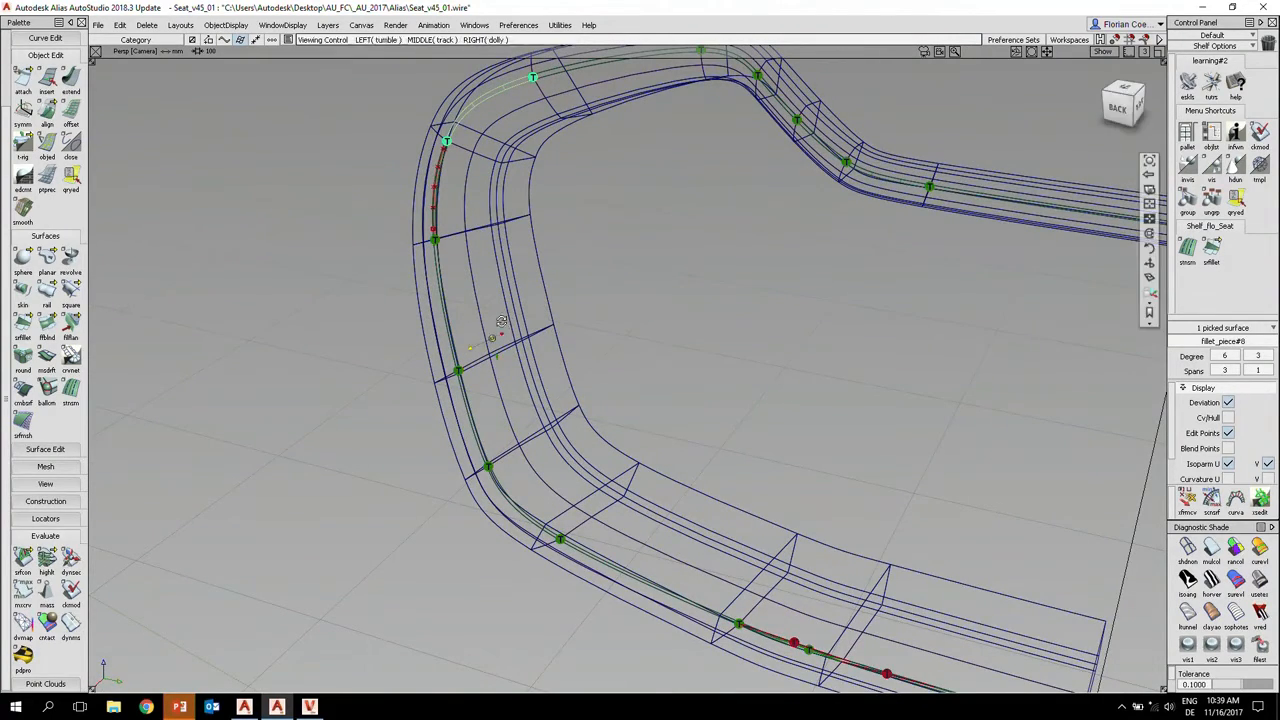
pyautogui.keyDown('alt'); pyautogui.keyDown('shift'); pyautogui.moveTo(503, 320); pyautogui.dragTo(535, 335); pyautogui.keyUp('shift'); pyautogui.keyUp('alt')
pyautogui.keyDown('alt'); pyautogui.keyDown('shift'); pyautogui.moveTo(535, 335); pyautogui.dragTo(438, 348, button='right'); pyautogui.keyUp('shift'); pyautogui.keyUp('alt')
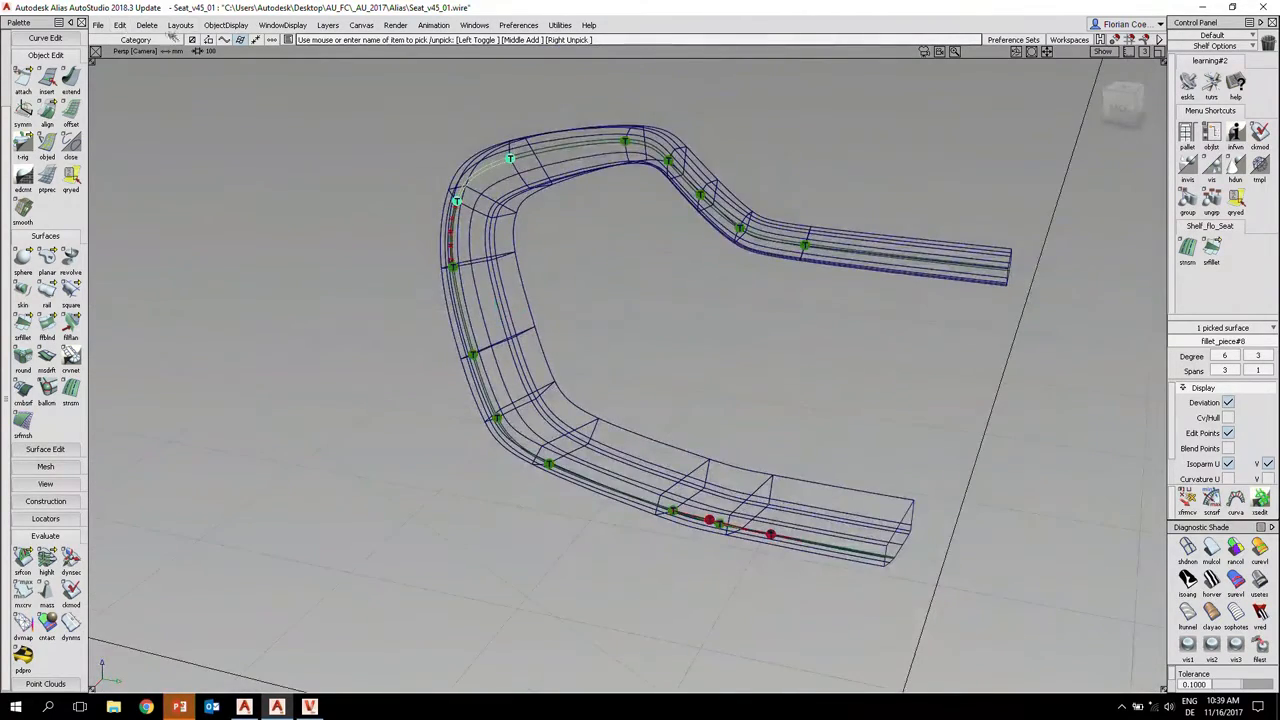
# - Make all hidden objects visible and select the complete seat frame as one object
pyautogui.click(226, 25)
pyautogui.click(220, 58)
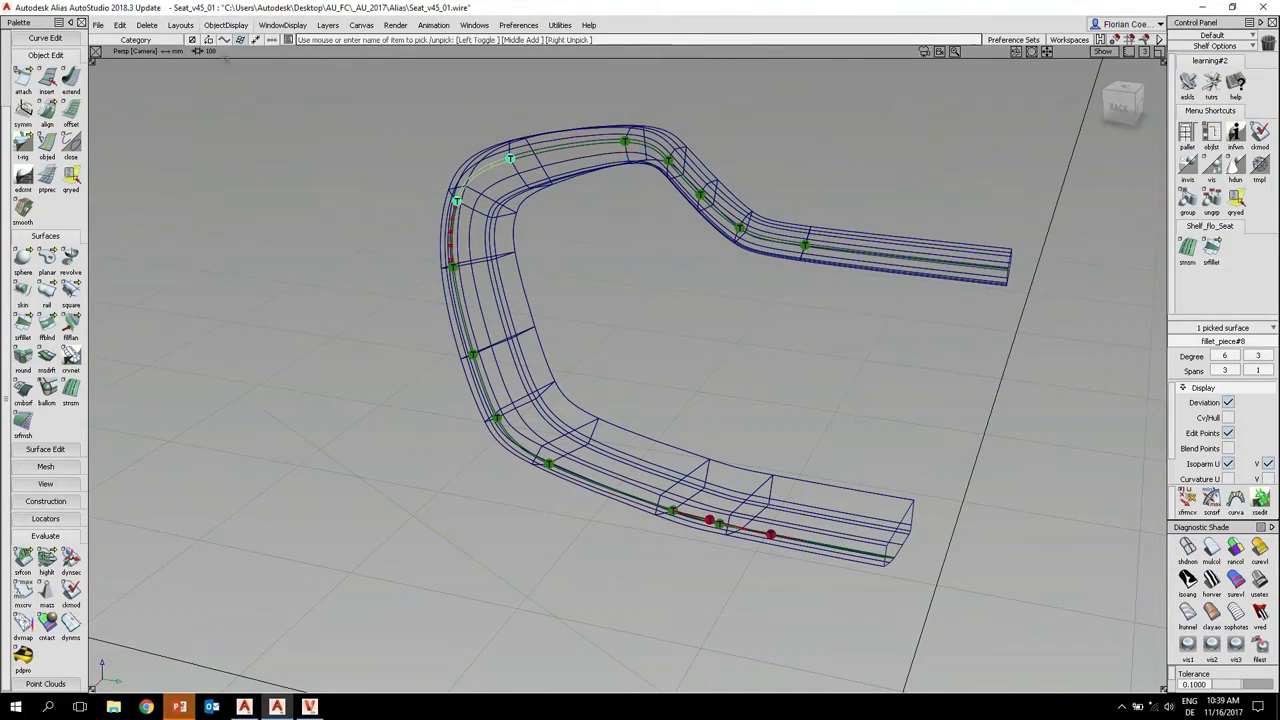
pyautogui.keyDown('ctrl'); pyautogui.keyDown('shift'); pyautogui.moveTo(512, 176); pyautogui.dragTo(546, 231); pyautogui.keyUp('shift'); pyautogui.keyUp('ctrl')
pyautogui.click(538, 238)
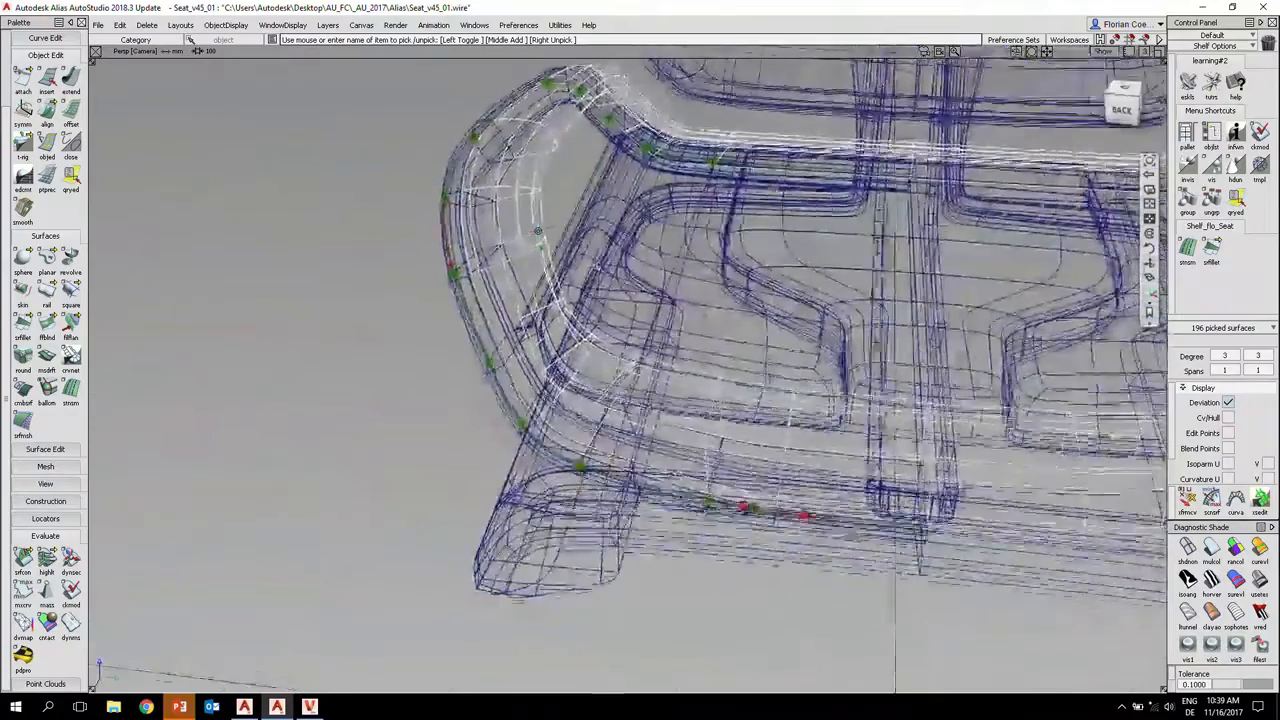
# - Reselect the complete seat frame and hide all unselected objects
pyautogui.keyDown('alt'); pyautogui.keyDown('shift'); pyautogui.moveTo(546, 231); pyautogui.dragTo(533, 232, button='right'); pyautogui.keyUp('shift'); pyautogui.keyUp('alt')
pyautogui.keyDown('alt'); pyautogui.keyDown('shift'); pyautogui.moveTo(533, 232); pyautogui.dragTo(452, 251, button='middle'); pyautogui.keyUp('shift'); pyautogui.keyUp('alt')
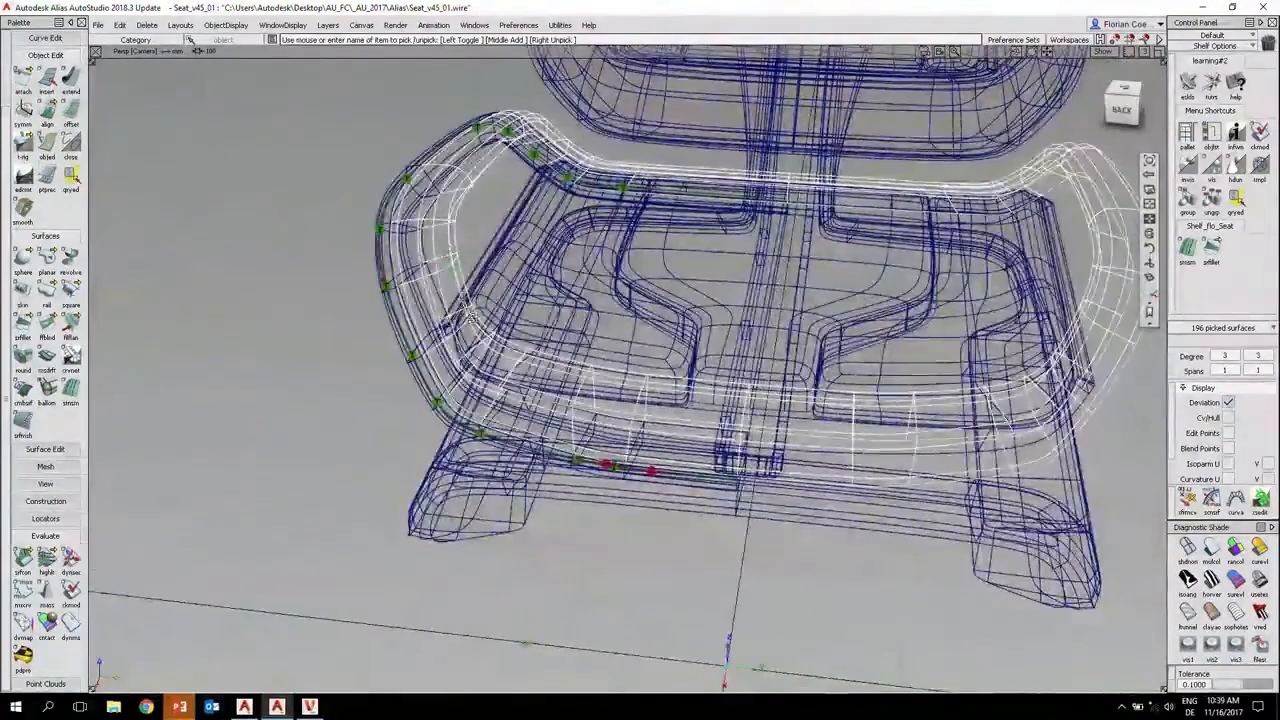
pyautogui.keyDown('alt'); pyautogui.keyDown('shift'); pyautogui.moveTo(452, 251); pyautogui.dragTo(436, 304); pyautogui.keyUp('shift'); pyautogui.keyUp('alt')
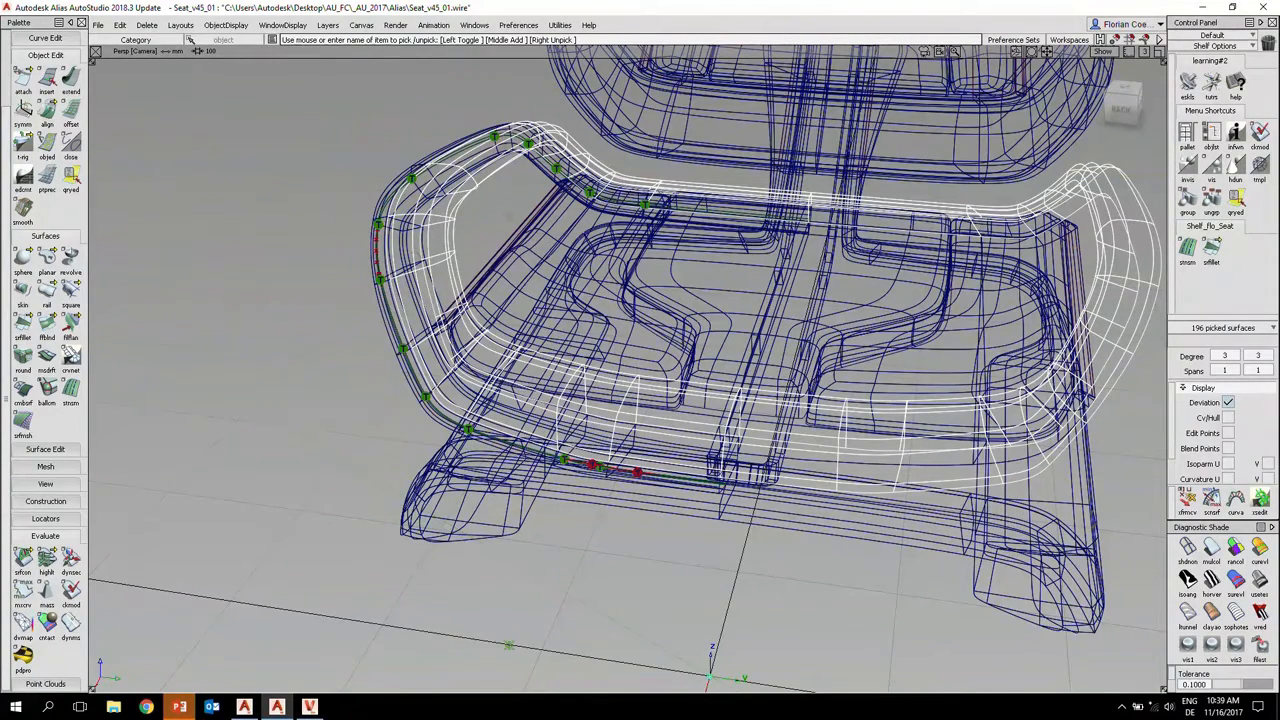
pyautogui.click(119, 24)
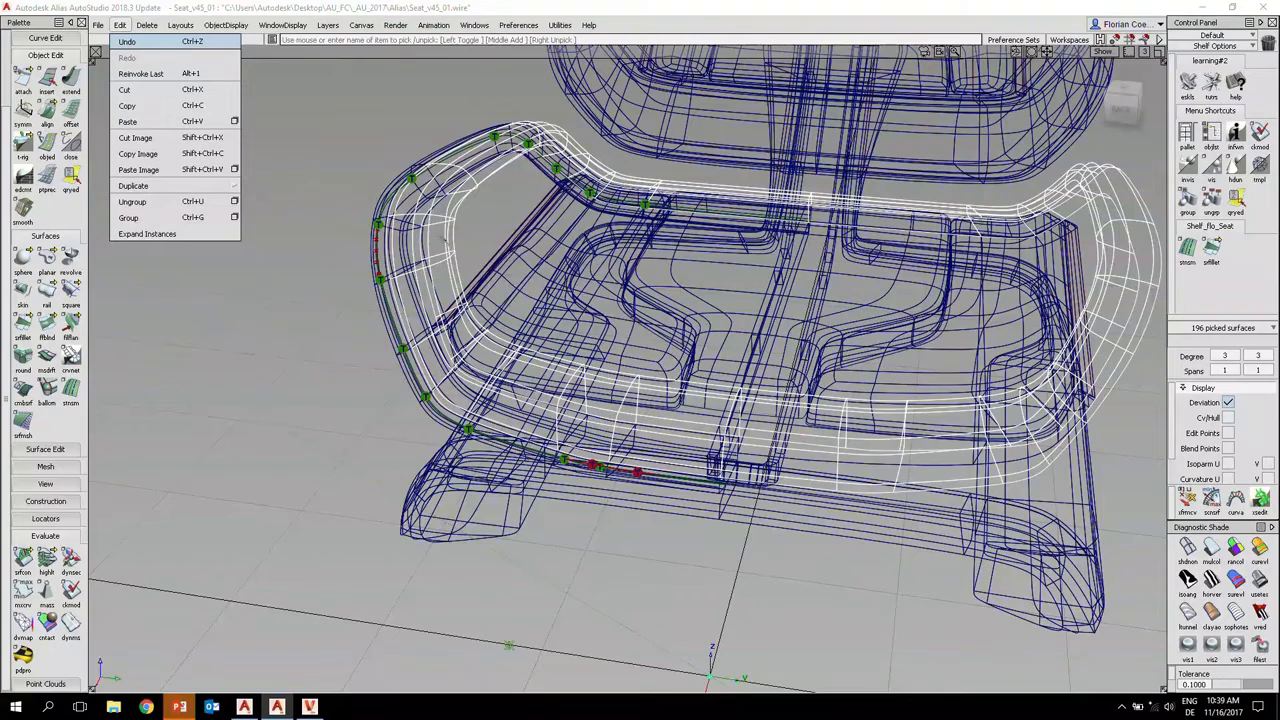
pyautogui.moveTo(492, 242)
pyautogui.keyDown('ctrl'); pyautogui.keyDown('shift'); pyautogui.mouseDown()
pyautogui.moveTo(493, 217)
pyautogui.moveTo(477, 250)
pyautogui.mouseUp(); pyautogui.keyUp('shift'); pyautogui.keyUp('ctrl')
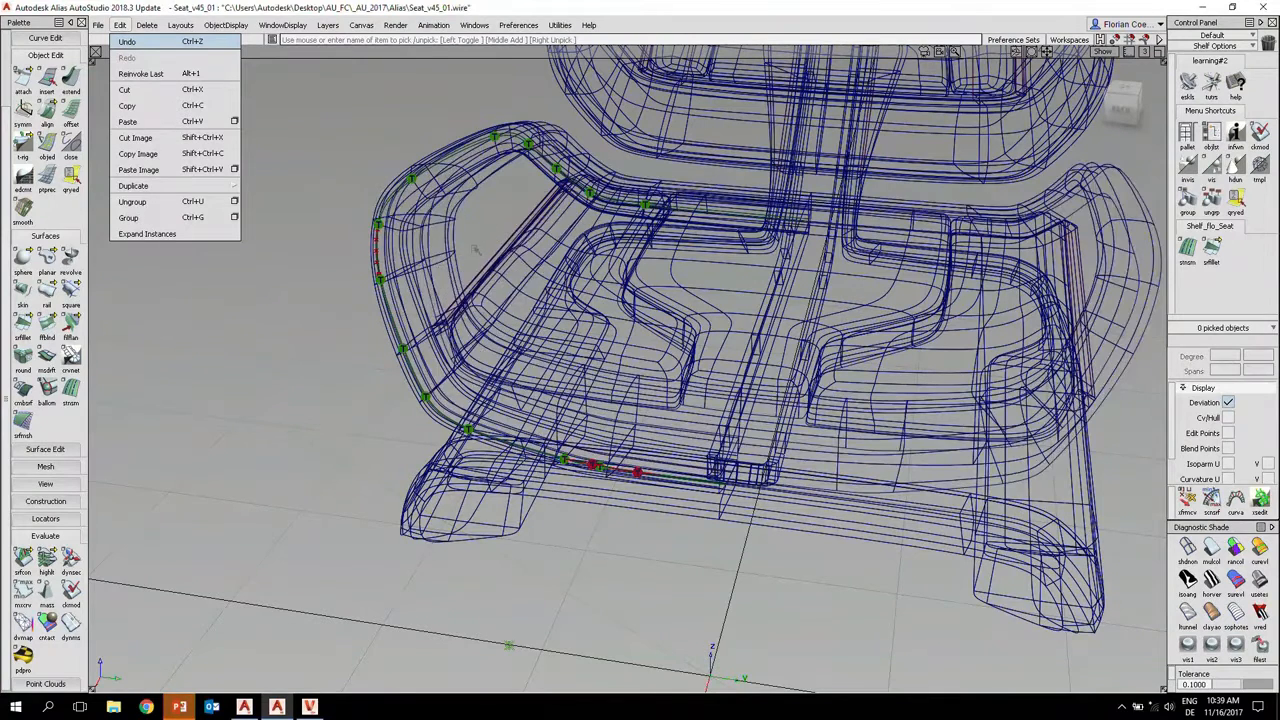
pyautogui.click(456, 259)
pyautogui.click(454, 257)
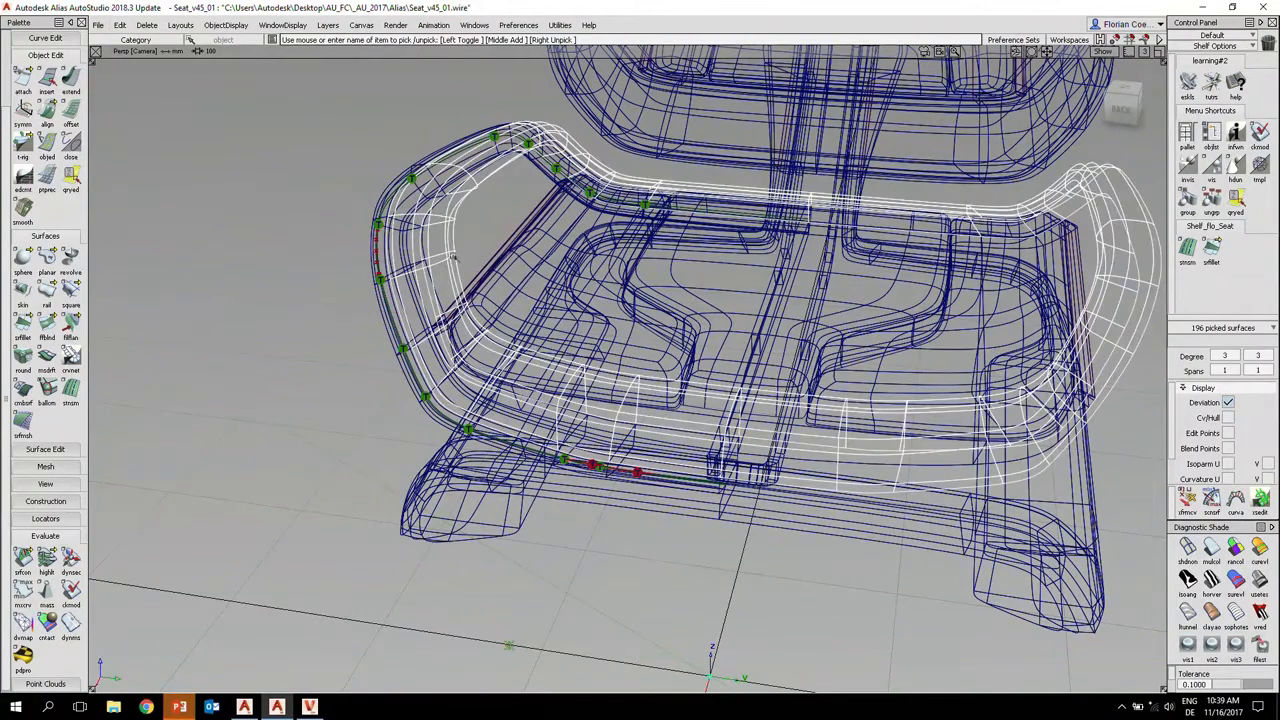
pyautogui.click(180, 25)
pyautogui.moveTo(226, 25)
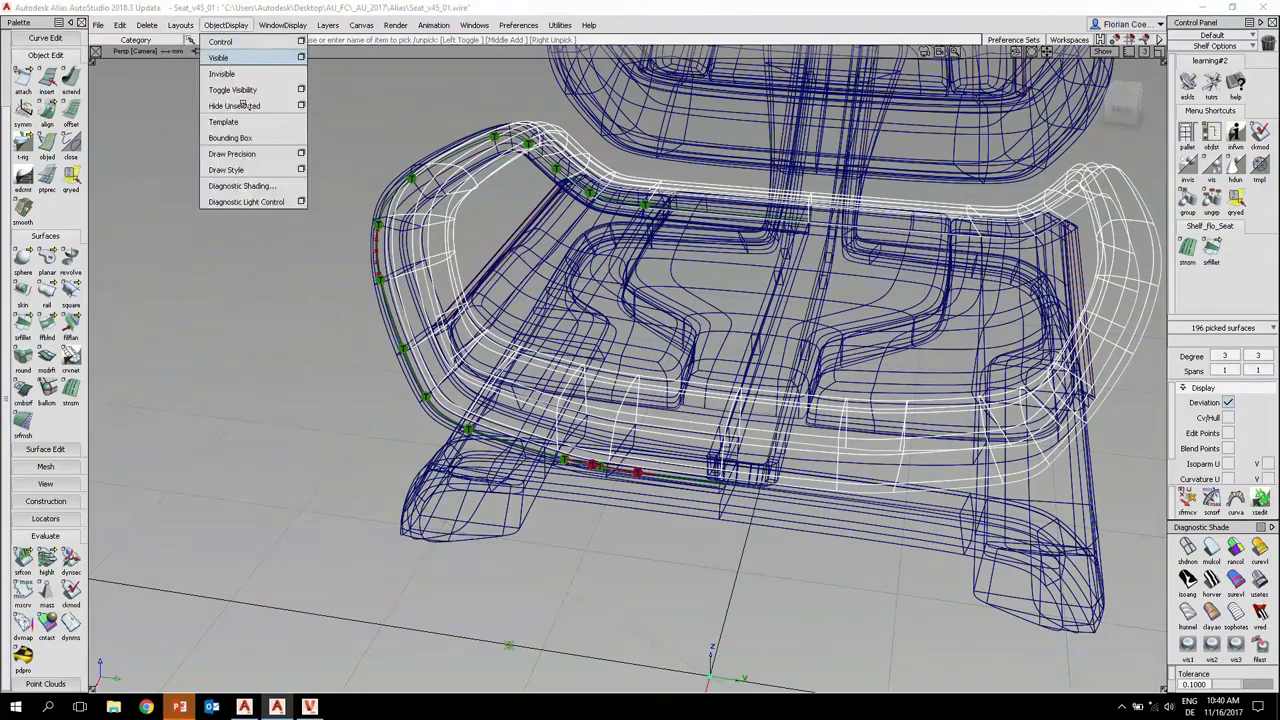
pyautogui.click(242, 105)
# - Clear the selection and delete the frame surfaces on one side of the symmetry plane, keeping the half with the positive-side counterpart removed
pyautogui.keyDown('alt'); pyautogui.keyDown('shift'); pyautogui.moveTo(457, 223); pyautogui.dragTo(706, 345); pyautogui.keyUp('shift'); pyautogui.keyUp('alt')
pyautogui.keyDown('ctrl'); pyautogui.keyDown('shift'); pyautogui.moveTo(700, 299); pyautogui.dragTo(660, 318); pyautogui.keyUp('shift'); pyautogui.keyUp('ctrl')
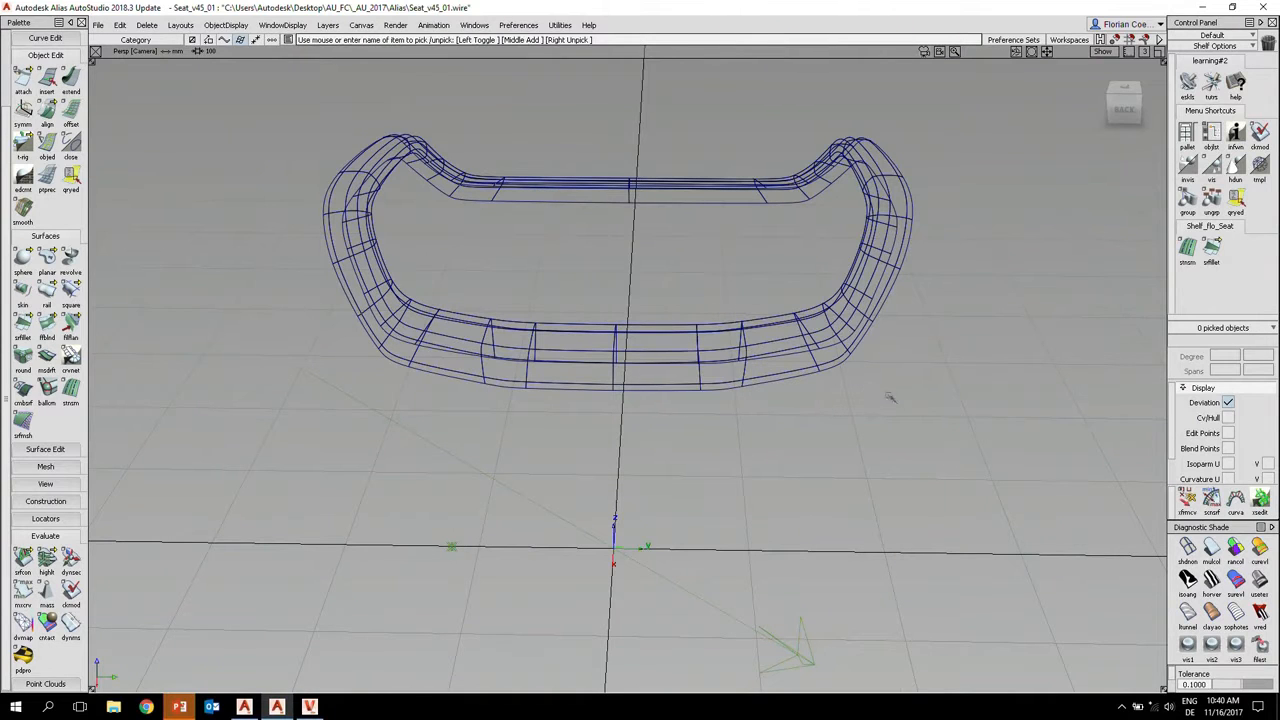
pyautogui.moveTo(943, 420); pyautogui.dragTo(653, 135)
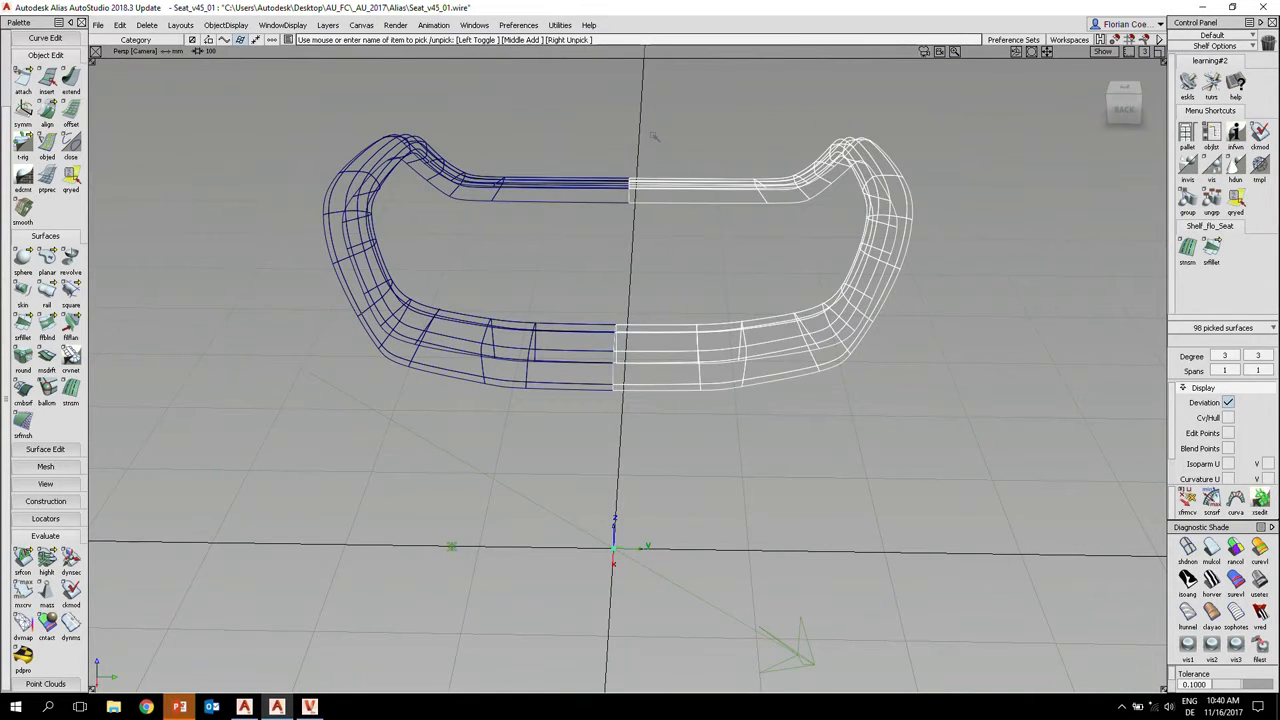
pyautogui.press('Delete')
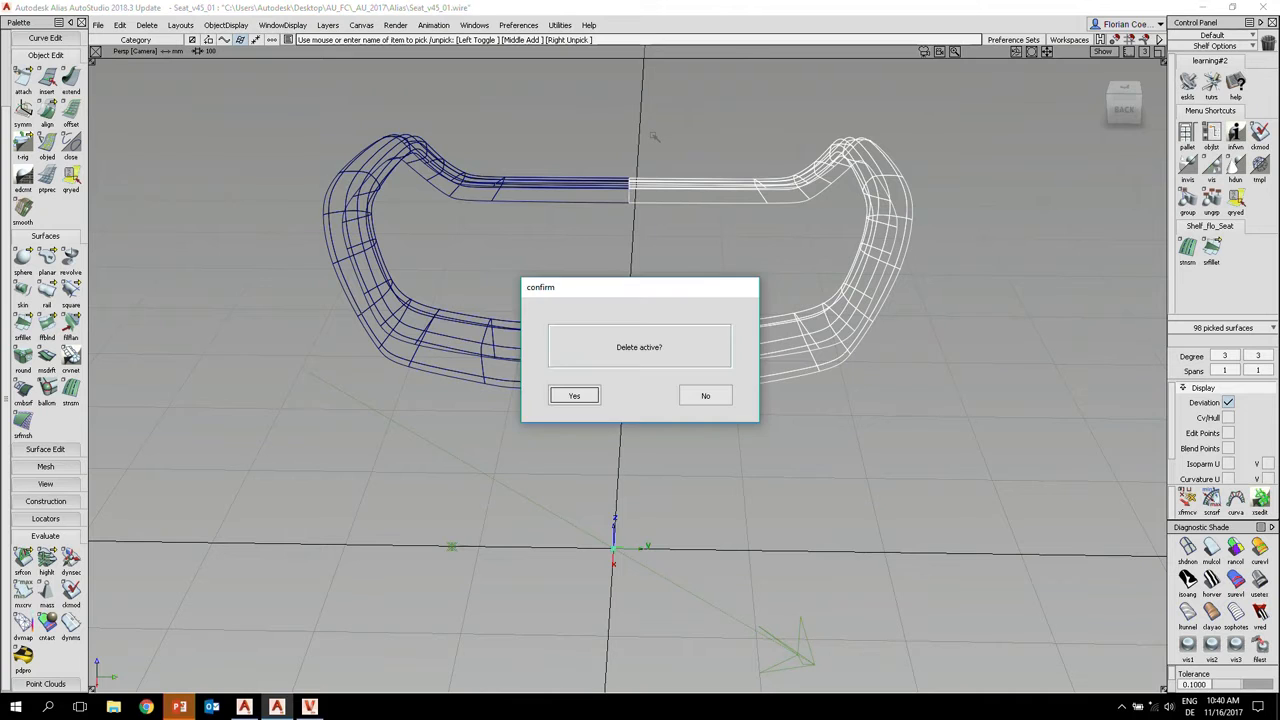
pyautogui.press('Return')
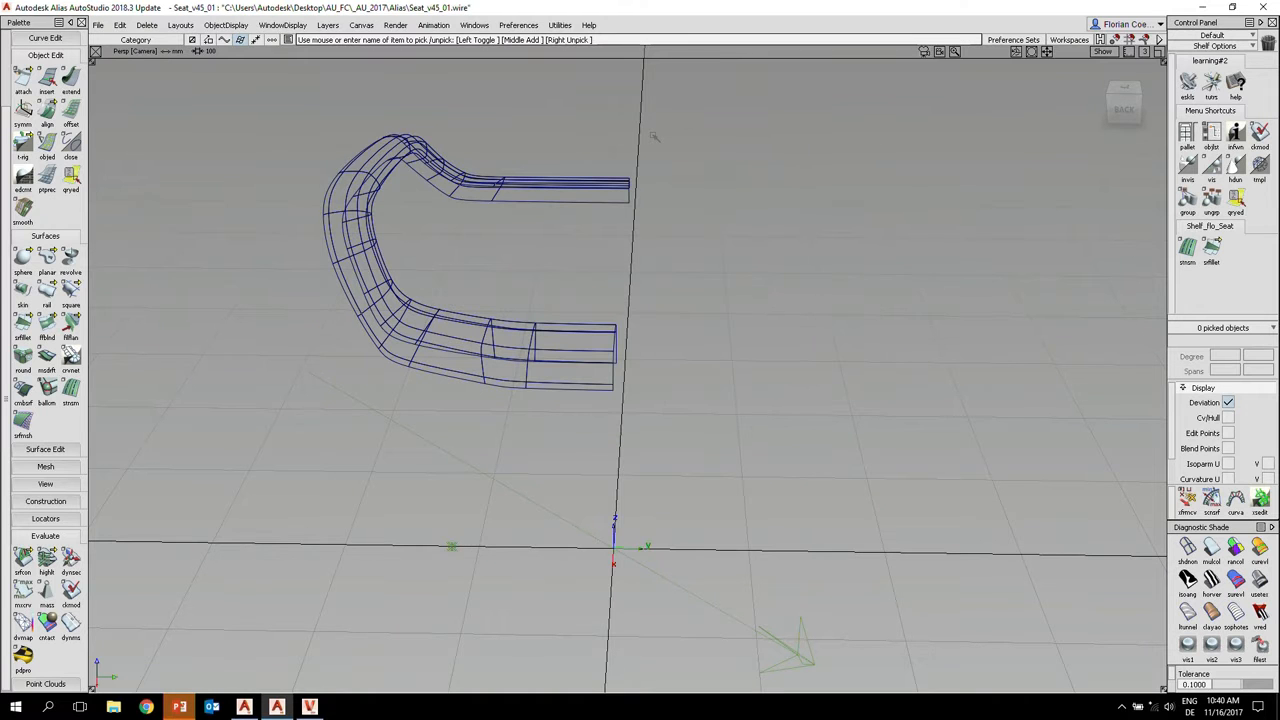
# - Examine the remaining half-frame, its patch boundaries and its open ends at the symmetry plane
pyautogui.keyDown('alt'); pyautogui.keyDown('shift'); pyautogui.moveTo(586, 331); pyautogui.dragTo(469, 373); pyautogui.keyUp('shift'); pyautogui.keyUp('alt')
pyautogui.keyDown('alt'); pyautogui.keyDown('shift'); pyautogui.moveTo(469, 373); pyautogui.dragTo(514, 440, button='middle'); pyautogui.keyUp('shift'); pyautogui.keyUp('alt')
pyautogui.keyDown('alt'); pyautogui.keyDown('shift'); pyautogui.moveTo(529, 390); pyautogui.dragTo(485, 412); pyautogui.keyUp('shift'); pyautogui.keyUp('alt')
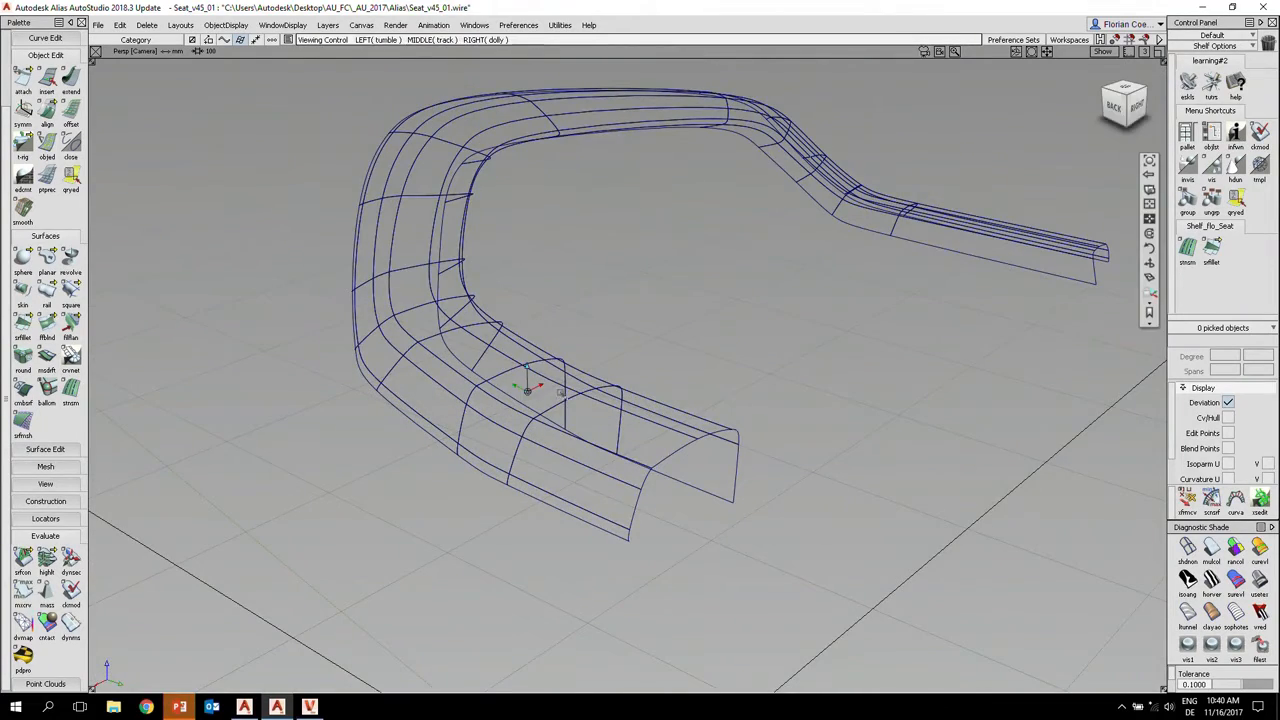
pyautogui.keyDown('alt'); pyautogui.keyDown('shift'); pyautogui.moveTo(557, 390); pyautogui.dragTo(594, 424); pyautogui.keyUp('shift'); pyautogui.keyUp('alt')
pyautogui.moveTo(594, 424)
pyautogui.keyDown('alt'); pyautogui.keyDown('shift'); pyautogui.mouseDown(button='right')
pyautogui.moveTo(606, 426)
pyautogui.moveTo(594, 418)
pyautogui.mouseUp(button='right'); pyautogui.keyUp('shift'); pyautogui.keyUp('alt')
pyautogui.keyDown('alt'); pyautogui.keyDown('shift'); pyautogui.moveTo(594, 418); pyautogui.dragTo(598, 454, button='middle'); pyautogui.keyUp('shift'); pyautogui.keyUp('alt')
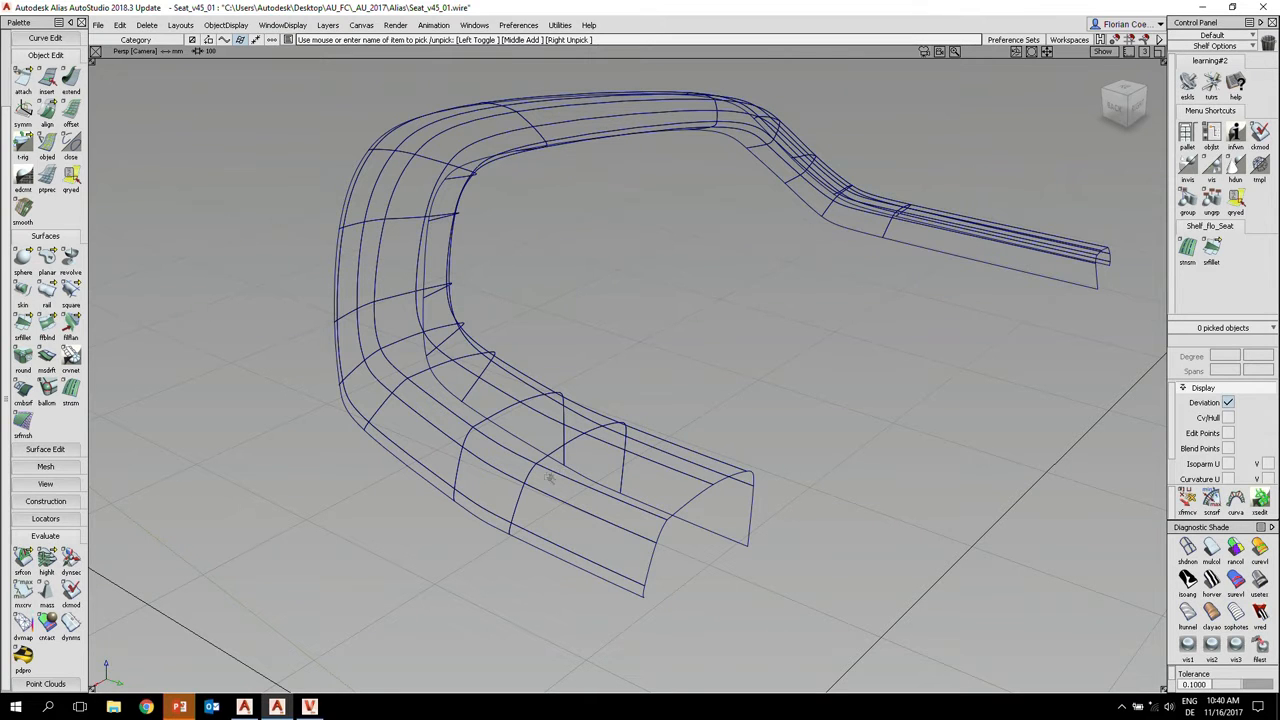
pyautogui.keyDown('alt'); pyautogui.keyDown('shift'); pyautogui.moveTo(549, 478); pyautogui.dragTo(600, 445); pyautogui.keyUp('shift'); pyautogui.keyUp('alt')
pyautogui.keyDown('alt'); pyautogui.keyDown('shift'); pyautogui.moveTo(600, 445); pyautogui.dragTo(1064, 309, button='right'); pyautogui.keyUp('shift'); pyautogui.keyUp('alt')
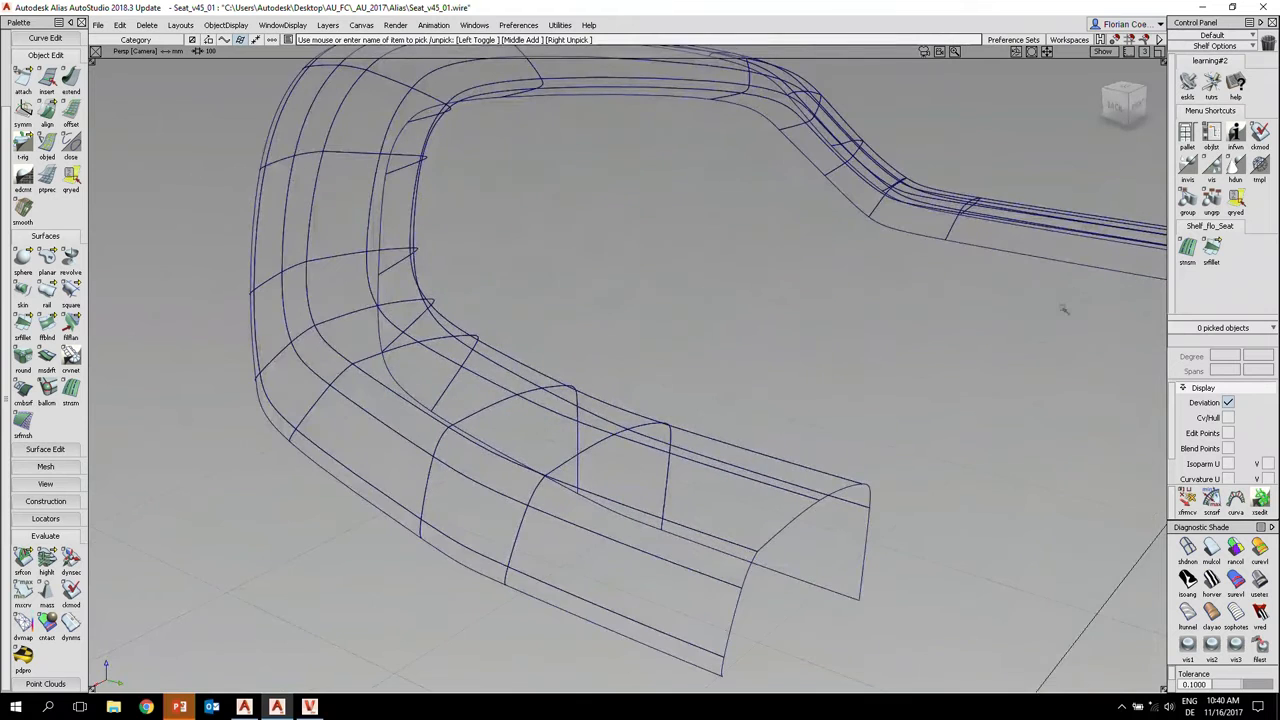
# - Start the Stitch and Seam tool and review its available seam types
pyautogui.click(1187, 247)
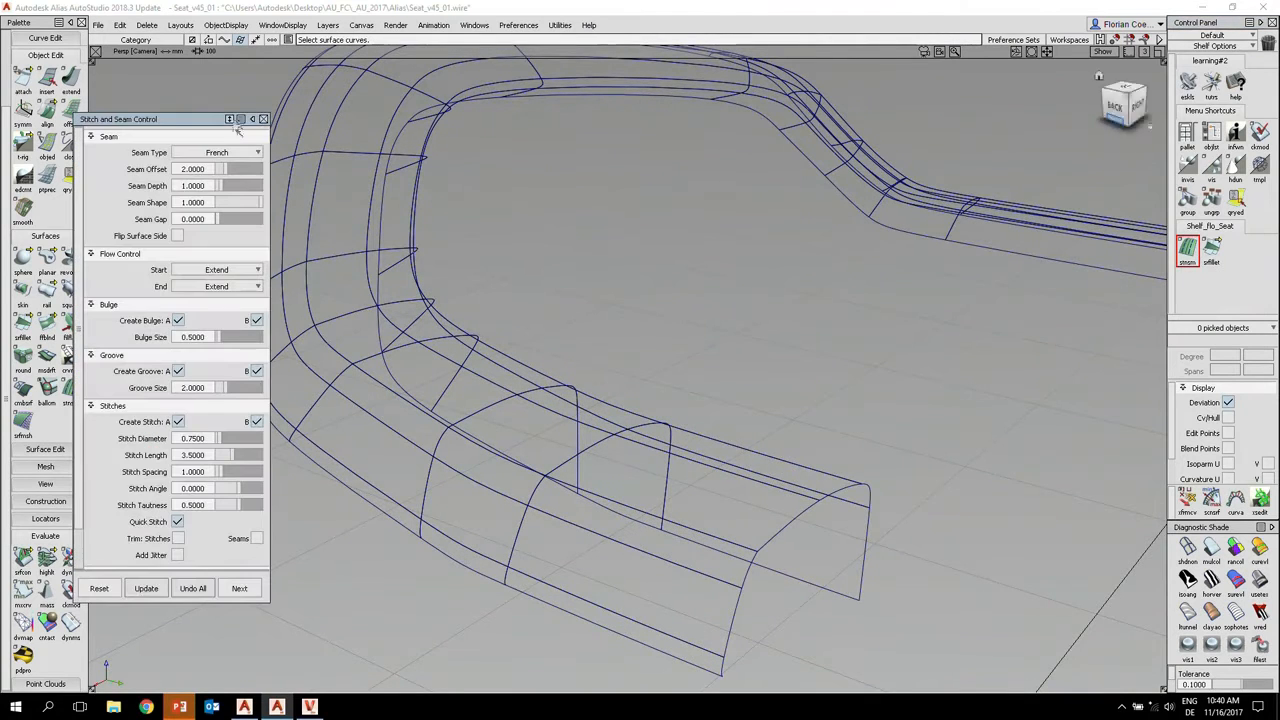
pyautogui.moveTo(195, 119); pyautogui.dragTo(215, 113)
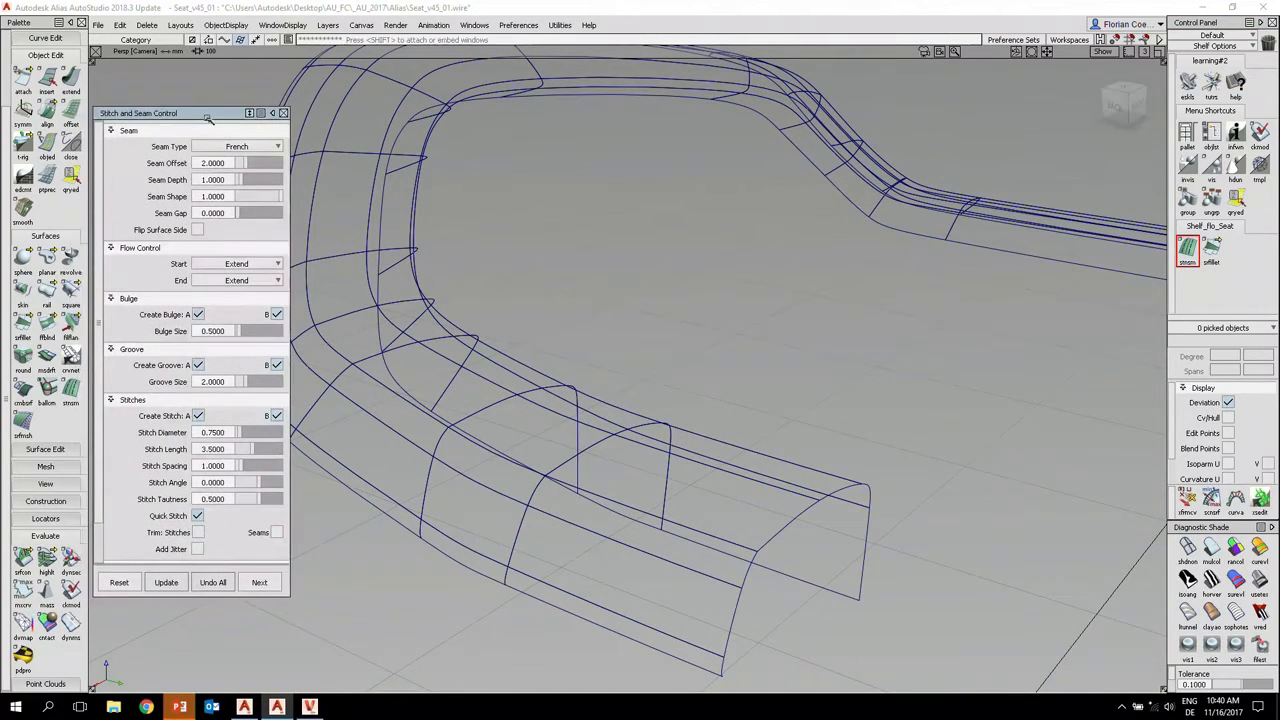
pyautogui.click(258, 147)
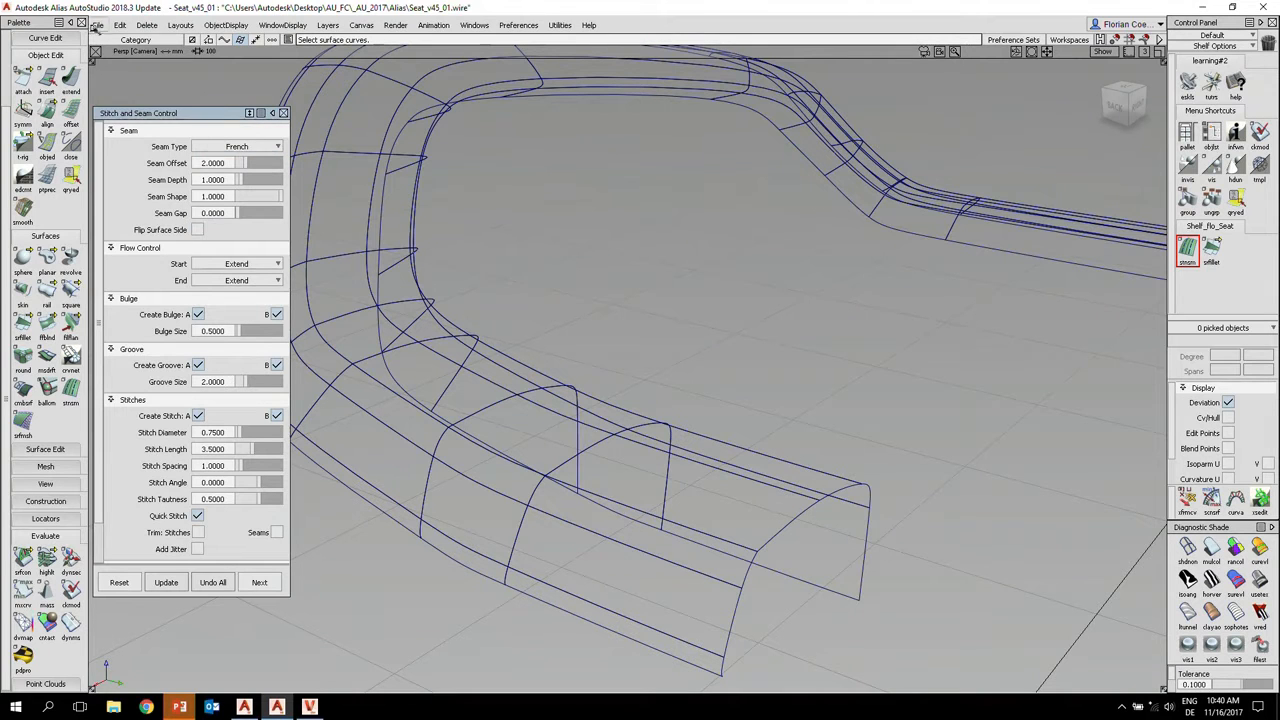
# - Open the recent file Stitch_n_Seam_Examples.wire without deleting the existing objects
pyautogui.click(98, 25)
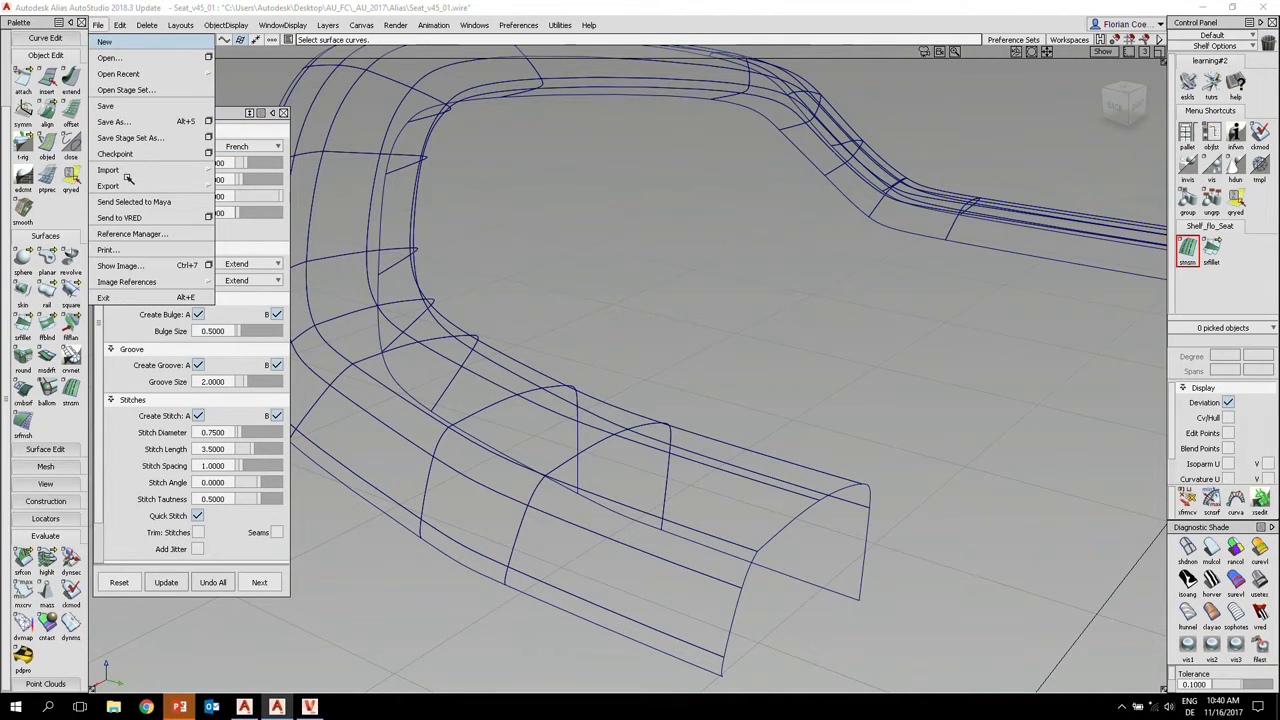
pyautogui.moveTo(135, 74)
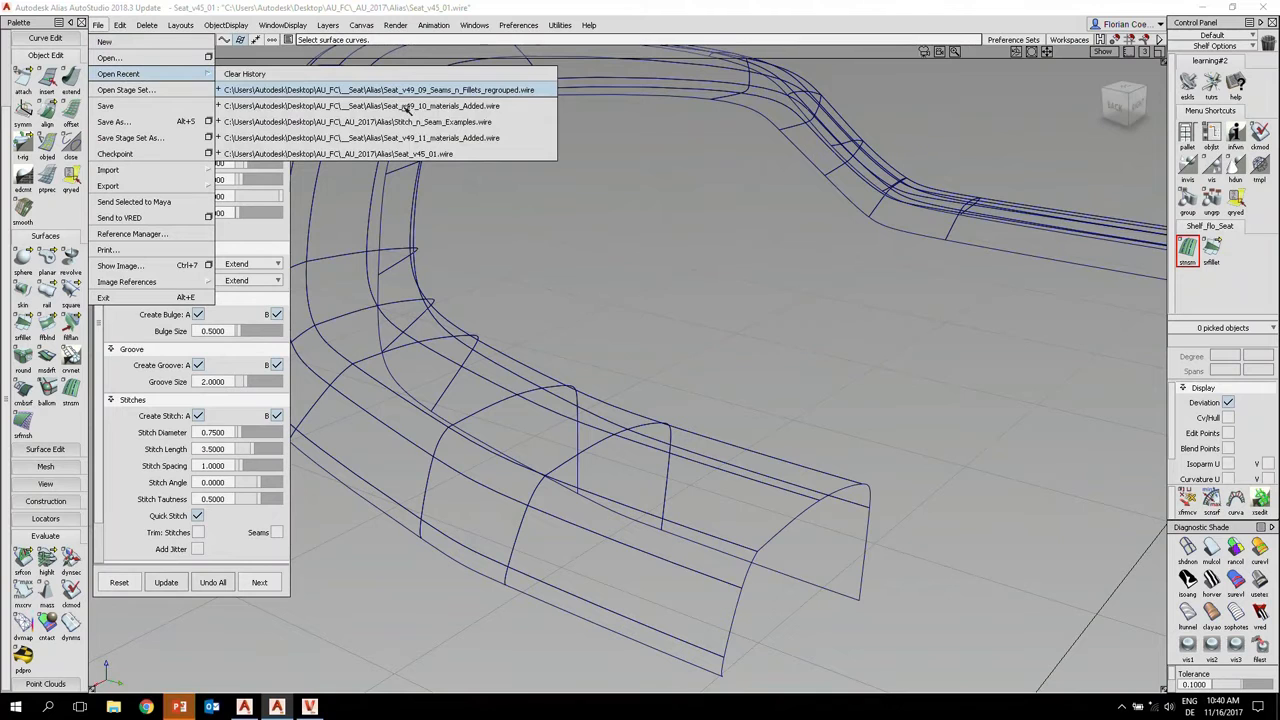
pyautogui.click(380, 90)
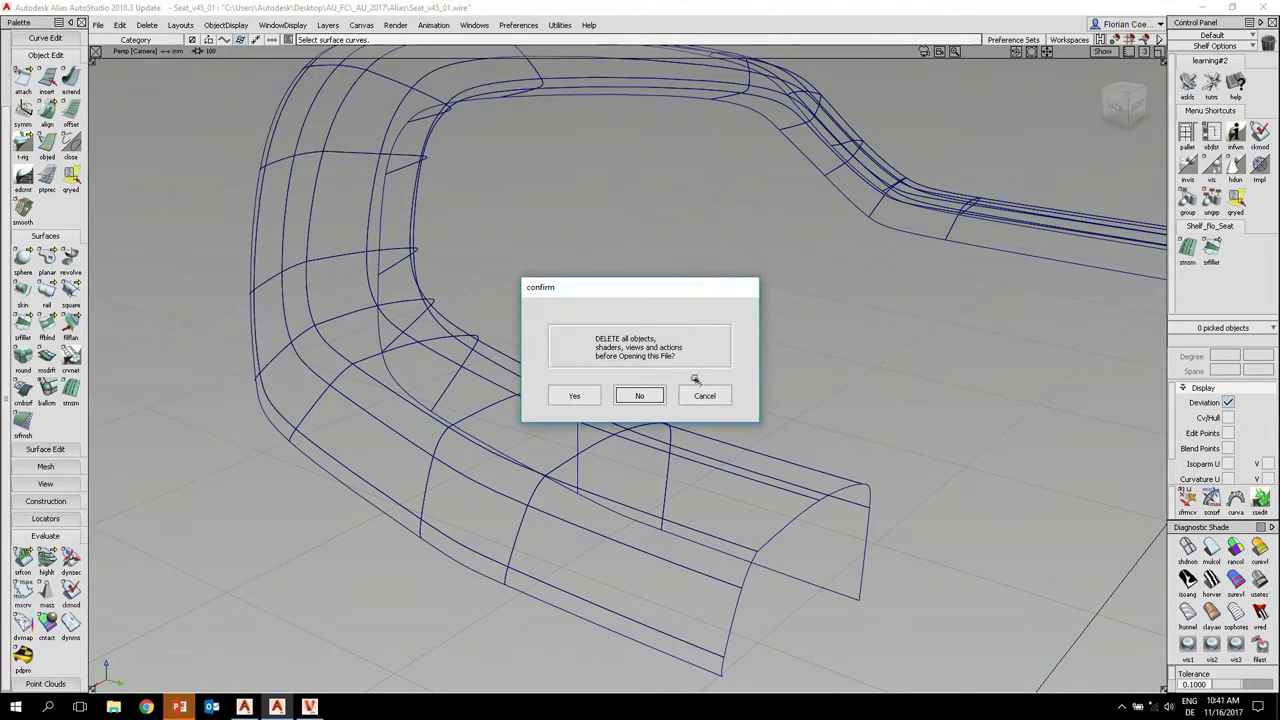
pyautogui.click(648, 397)
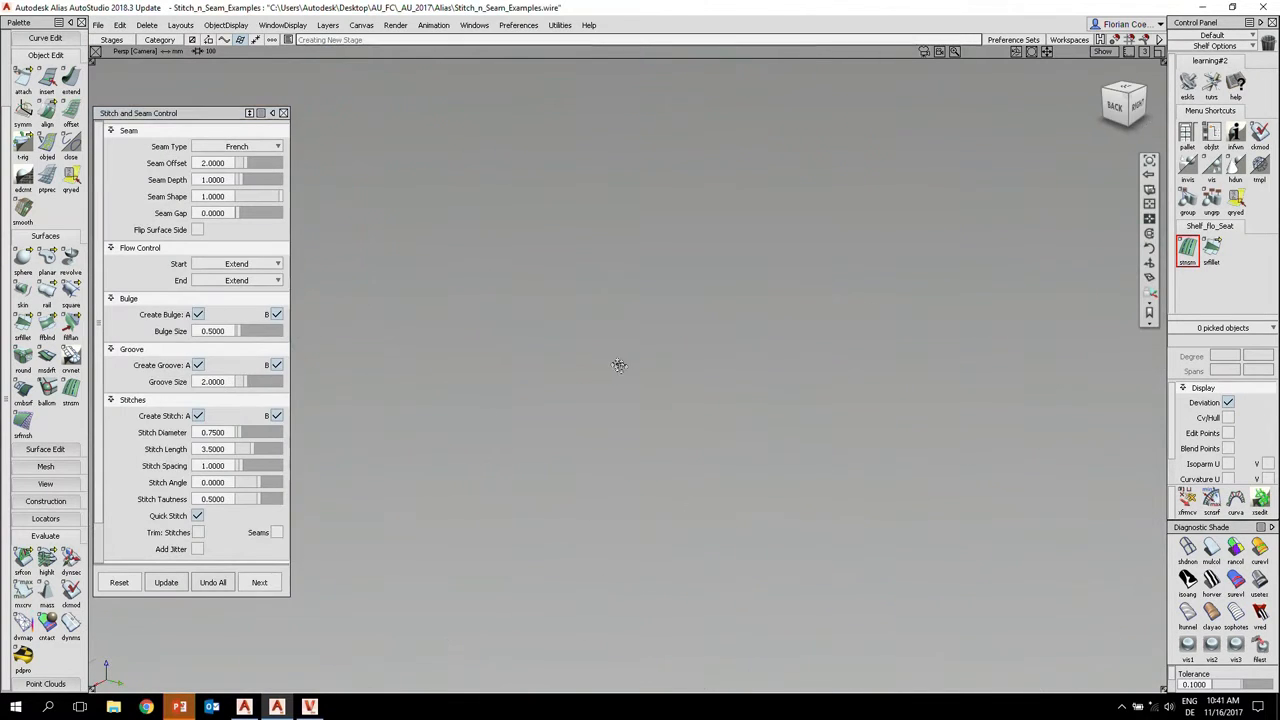
# - Bring the row of stitch and seam examples into view and apply multi-color diagnostic shading
pyautogui.moveTo(606, 408)
pyautogui.keyDown('alt'); pyautogui.keyDown('shift'); pyautogui.mouseDown(button='middle')
pyautogui.moveTo(614, 429)
pyautogui.moveTo(602, 424)
pyautogui.mouseUp(button='middle'); pyautogui.keyUp('shift'); pyautogui.keyUp('alt')
pyautogui.keyDown('alt'); pyautogui.keyDown('shift'); pyautogui.moveTo(1046, 328); pyautogui.dragTo(980, 356, button='right'); pyautogui.keyUp('shift'); pyautogui.keyUp('alt')
pyautogui.keyDown('alt'); pyautogui.keyDown('shift'); pyautogui.moveTo(980, 356); pyautogui.dragTo(687, 359, button='middle'); pyautogui.keyUp('shift'); pyautogui.keyUp('alt')
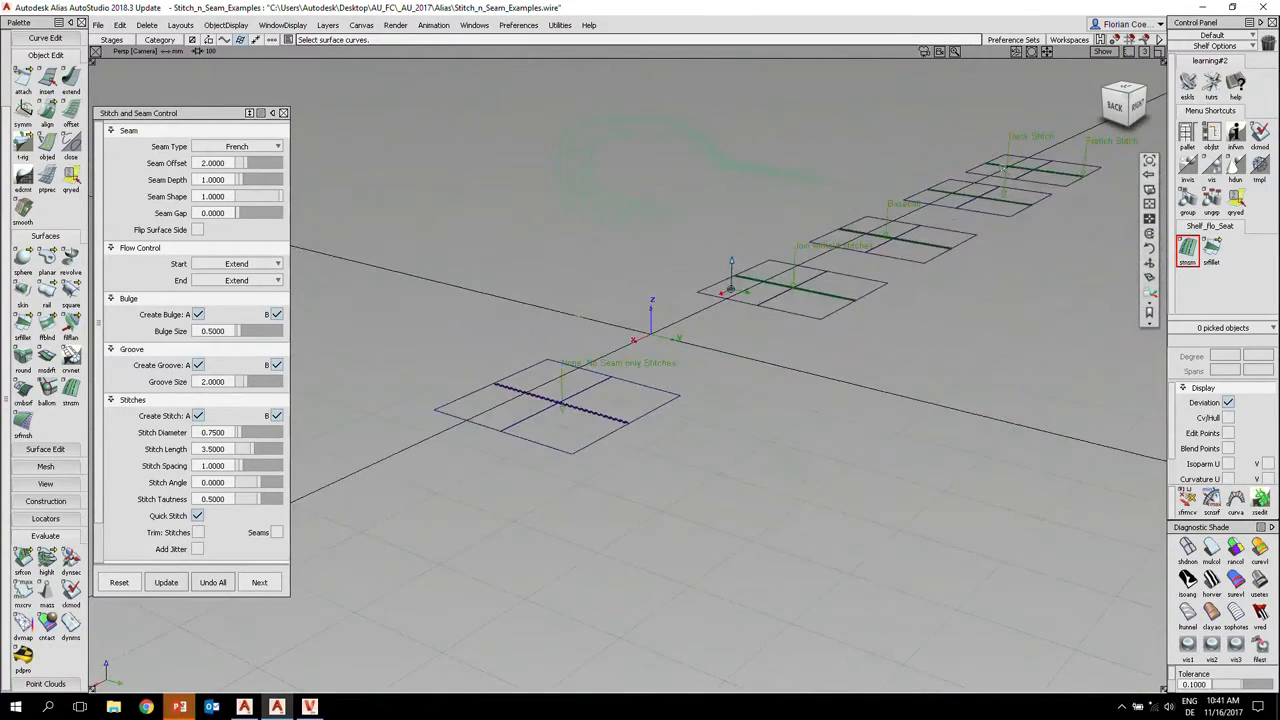
pyautogui.keyDown('alt'); pyautogui.keyDown('shift'); pyautogui.moveTo(1003, 167); pyautogui.dragTo(541, 319); pyautogui.keyUp('shift'); pyautogui.keyUp('alt')
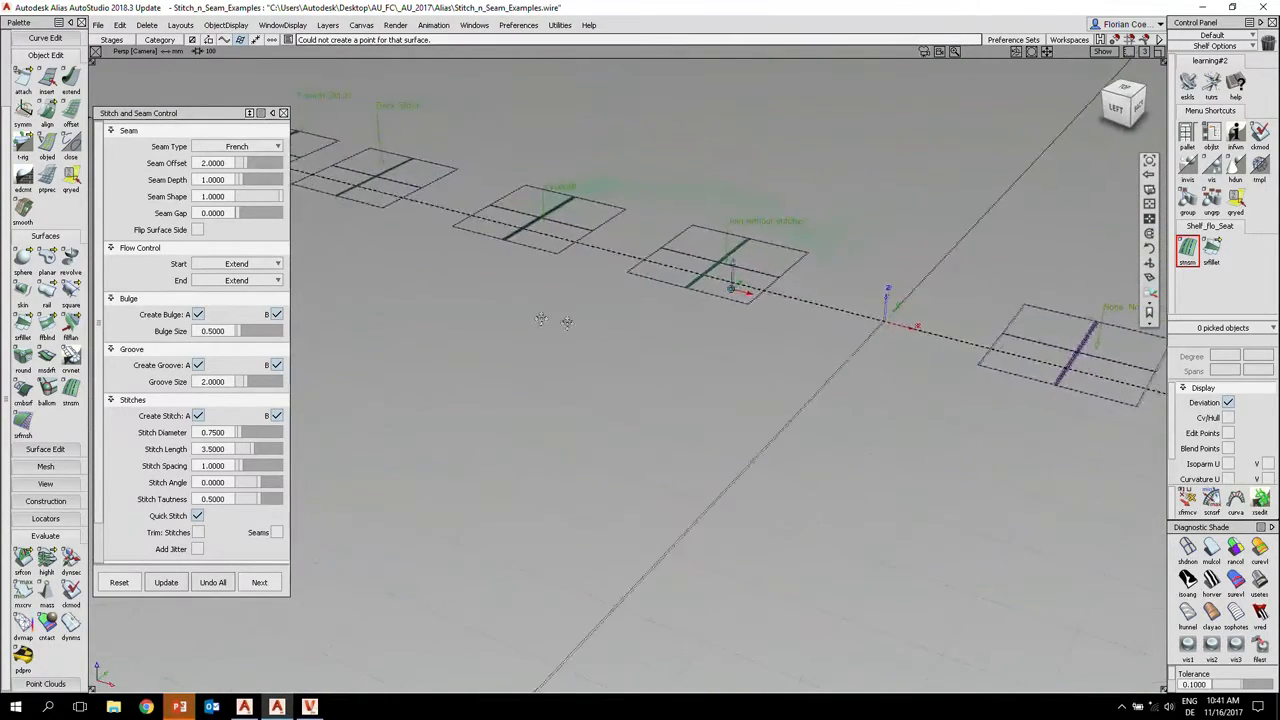
pyautogui.keyDown('alt'); pyautogui.keyDown('shift'); pyautogui.moveTo(541, 319); pyautogui.dragTo(778, 366, button='middle'); pyautogui.keyUp('shift'); pyautogui.keyUp('alt')
pyautogui.keyDown('alt'); pyautogui.keyDown('shift'); pyautogui.moveTo(449, 191); pyautogui.dragTo(364, 236); pyautogui.keyUp('shift'); pyautogui.keyUp('alt')
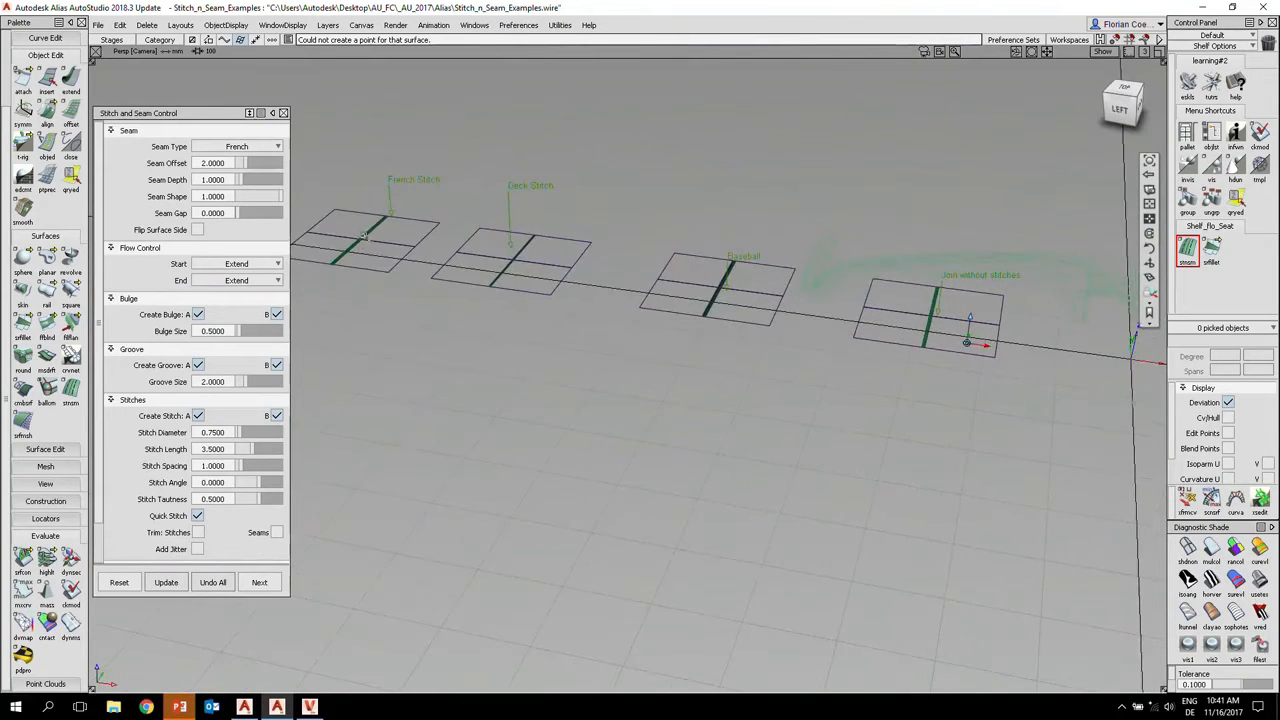
pyautogui.click(1212, 549)
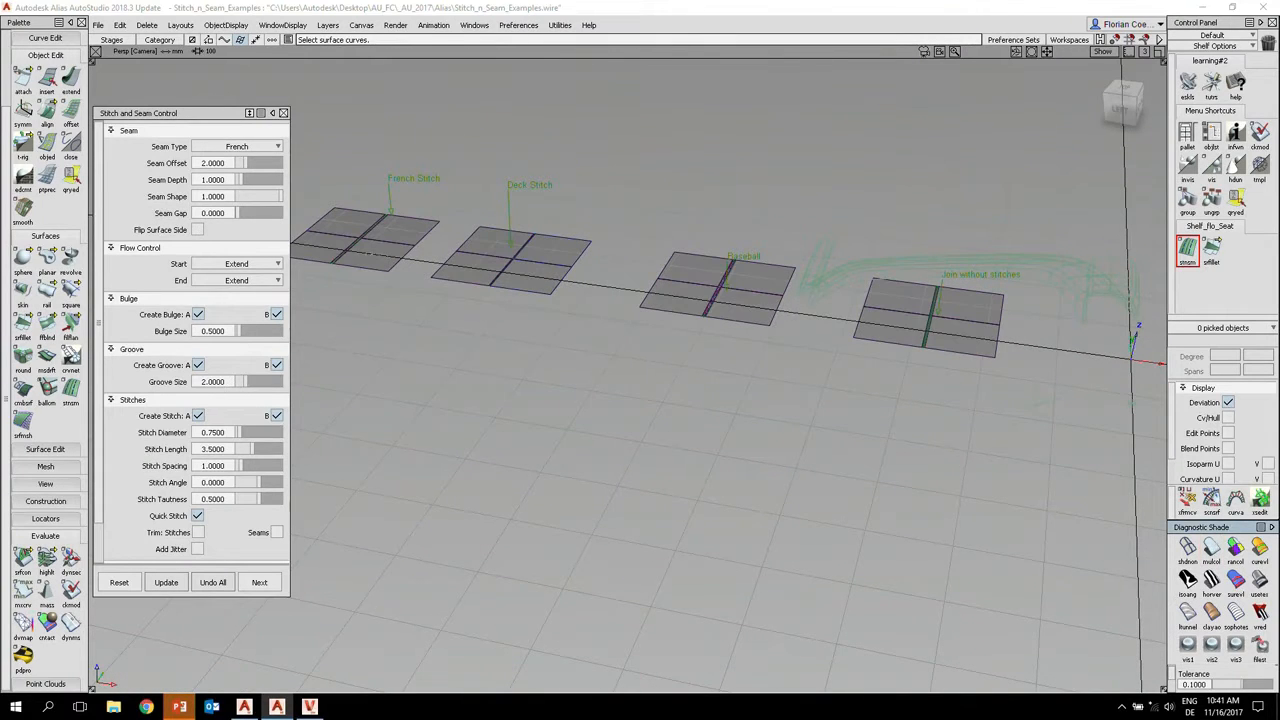
# - Examine the French Stitch example's seam cross-section, bulges, grooves and stitches up close alongside the Stitch and Seam settings
pyautogui.keyDown('alt'); pyautogui.keyDown('shift'); pyautogui.moveTo(352, 268); pyautogui.dragTo(402, 266, button='right'); pyautogui.keyUp('shift'); pyautogui.keyUp('alt')
pyautogui.keyDown('alt'); pyautogui.keyDown('shift'); pyautogui.moveTo(436, 266); pyautogui.dragTo(390, 540, button='right'); pyautogui.keyUp('shift'); pyautogui.keyUp('alt')
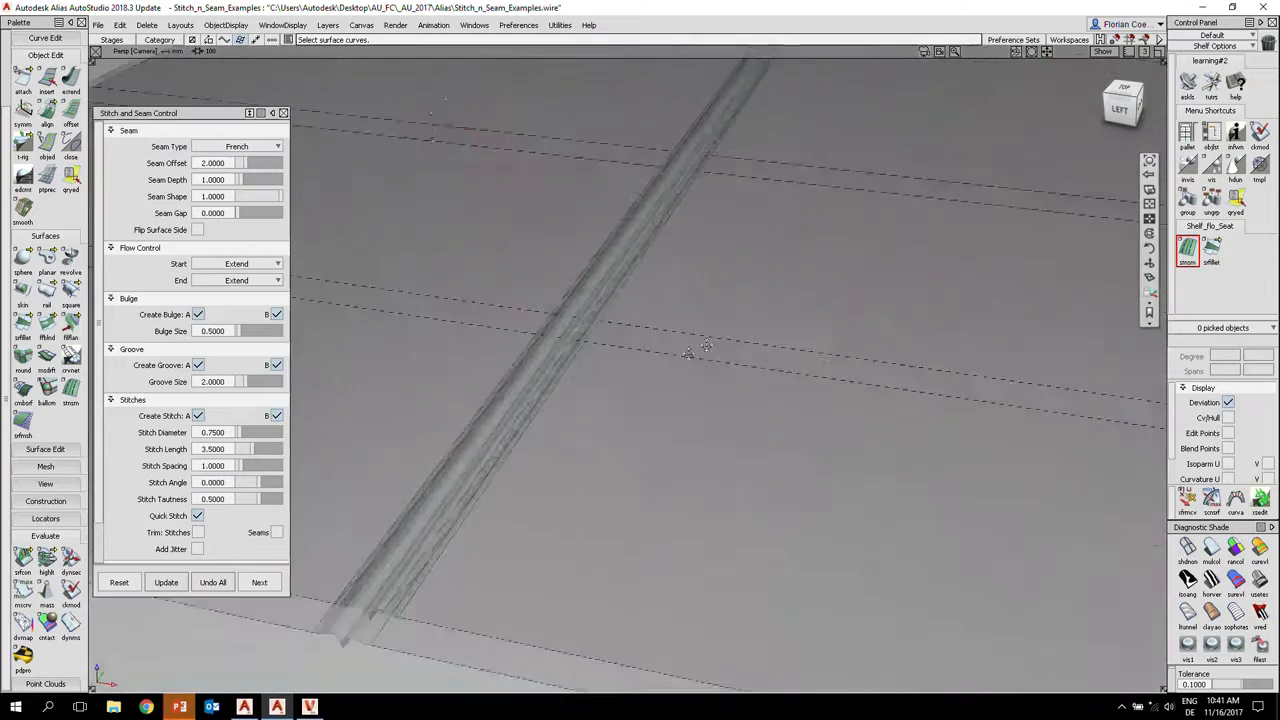
pyautogui.keyDown('alt'); pyautogui.keyDown('shift'); pyautogui.moveTo(390, 540); pyautogui.dragTo(608, 300, button='middle'); pyautogui.keyUp('shift'); pyautogui.keyUp('alt')
pyautogui.keyDown('alt'); pyautogui.keyDown('shift'); pyautogui.moveTo(608, 298); pyautogui.dragTo(636, 321); pyautogui.keyUp('shift'); pyautogui.keyUp('alt')
pyautogui.moveTo(636, 321)
pyautogui.keyDown('alt'); pyautogui.keyDown('shift'); pyautogui.mouseDown(button='right')
pyautogui.moveTo(700, 309)
pyautogui.moveTo(705, 321)
pyautogui.mouseUp(button='right'); pyautogui.keyUp('shift'); pyautogui.keyUp('alt')
pyautogui.moveTo(705, 321)
pyautogui.keyDown('alt'); pyautogui.keyDown('shift'); pyautogui.mouseDown()
pyautogui.moveTo(749, 320)
pyautogui.moveTo(735, 319)
pyautogui.mouseUp(); pyautogui.keyUp('shift'); pyautogui.keyUp('alt')
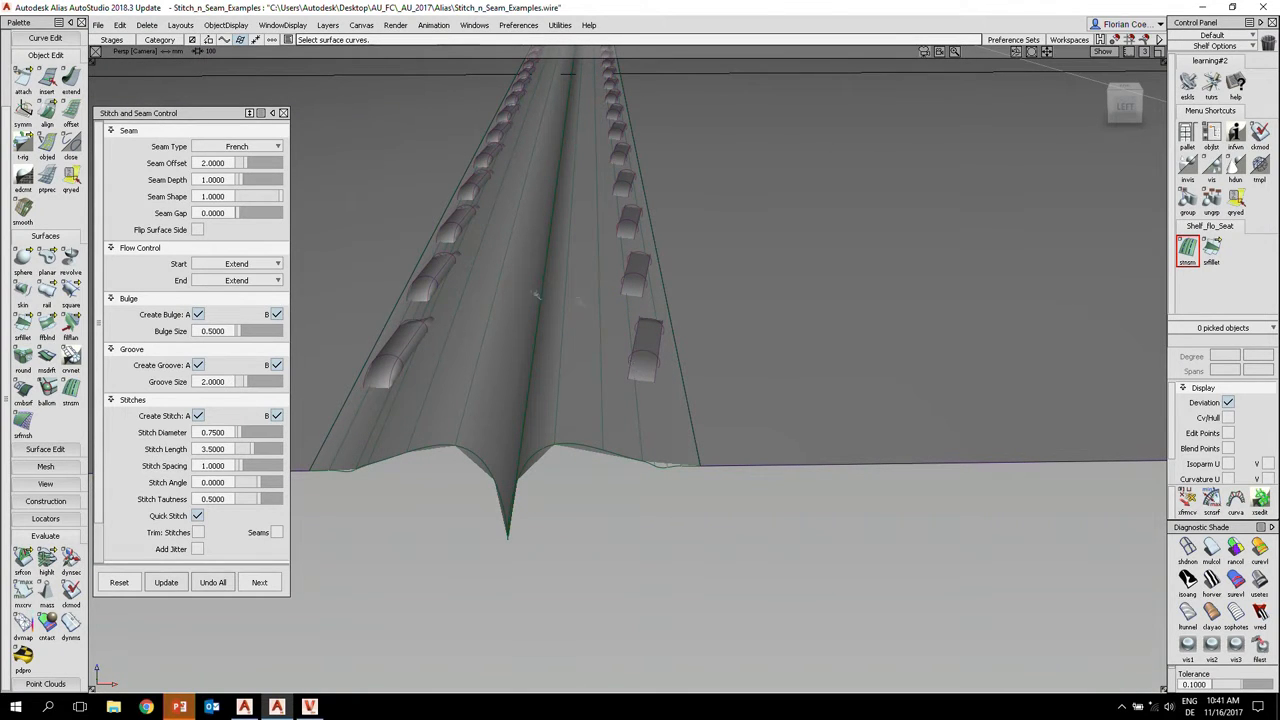
pyautogui.keyDown('alt'); pyautogui.keyDown('shift'); pyautogui.click(572, 292); pyautogui.keyUp('shift'); pyautogui.keyUp('alt')
pyautogui.moveTo(577, 328)
pyautogui.keyDown('alt'); pyautogui.keyDown('shift'); pyautogui.mouseDown()
pyautogui.moveTo(561, 331)
pyautogui.moveTo(560, 310)
pyautogui.mouseUp(); pyautogui.keyUp('shift'); pyautogui.keyUp('alt')
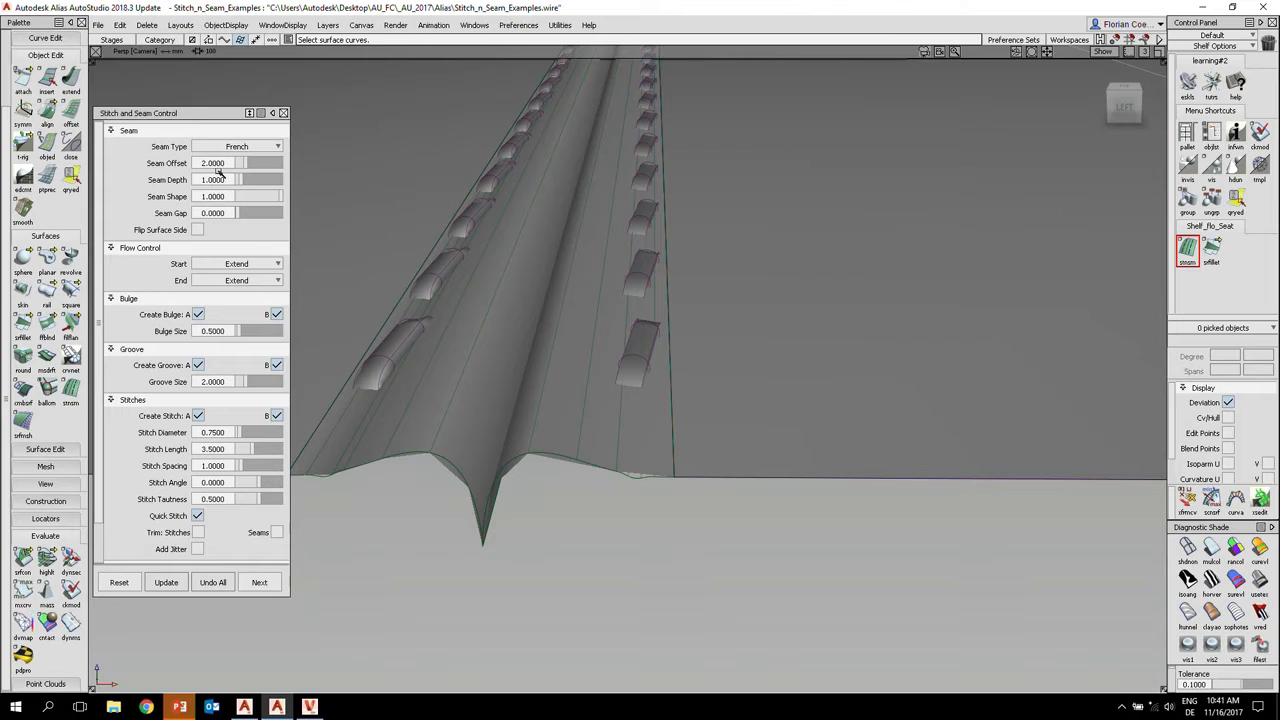
pyautogui.moveTo(221, 116); pyautogui.dragTo(221, 113)
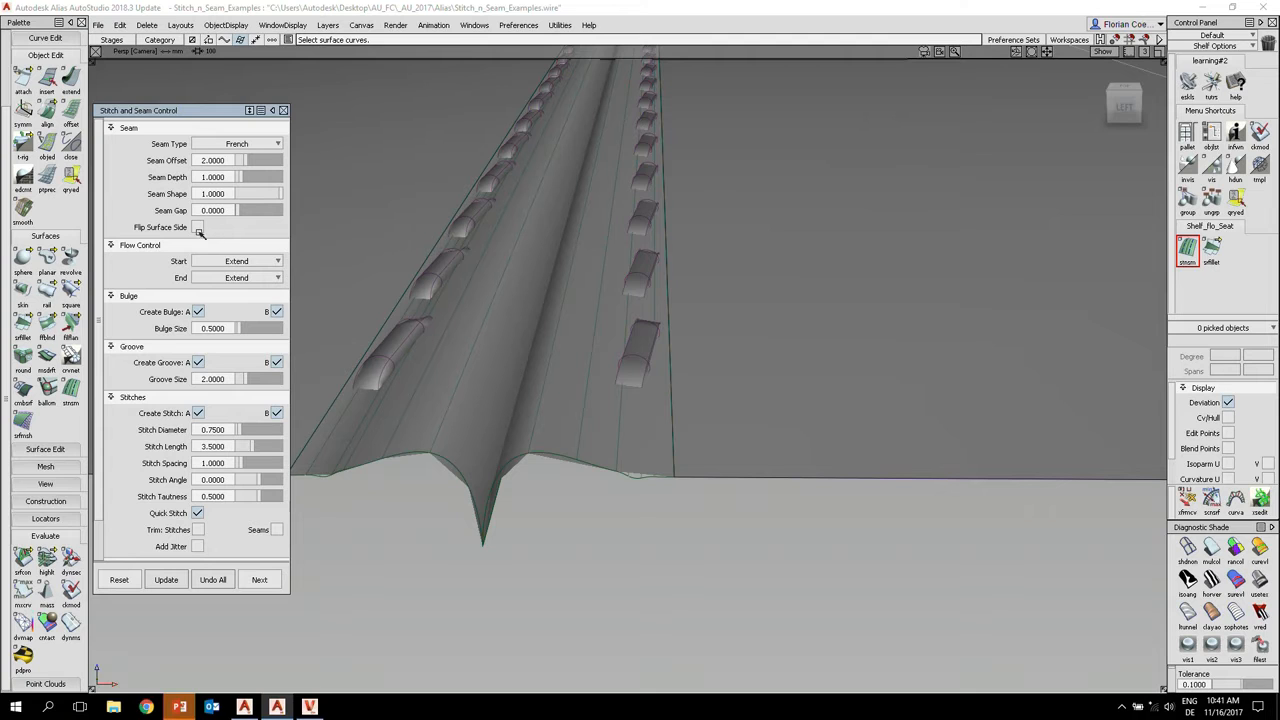
# - Review the remaining Stitch and Seam control options and examine the French Stitch example along its full length
pyautogui.moveTo(98, 279); pyautogui.dragTo(95, 333)
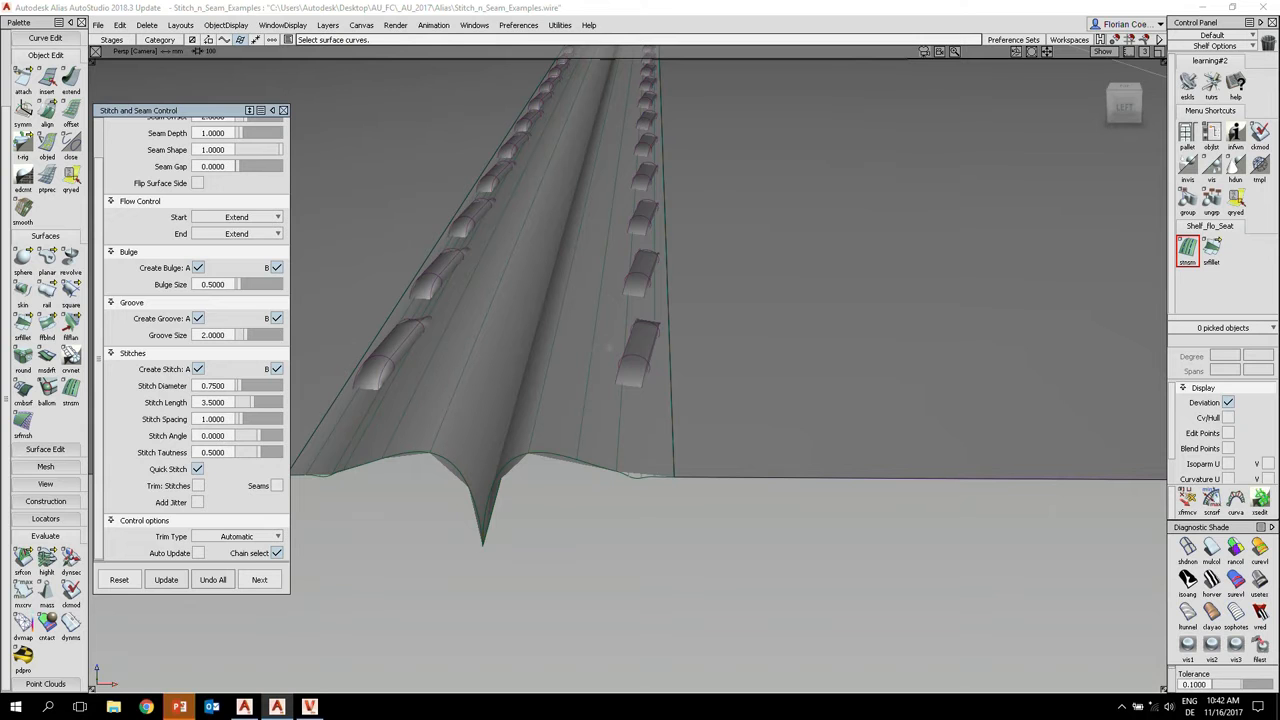
pyautogui.keyDown('alt'); pyautogui.keyDown('shift'); pyautogui.moveTo(644, 340); pyautogui.dragTo(642, 369); pyautogui.keyUp('shift'); pyautogui.keyUp('alt')
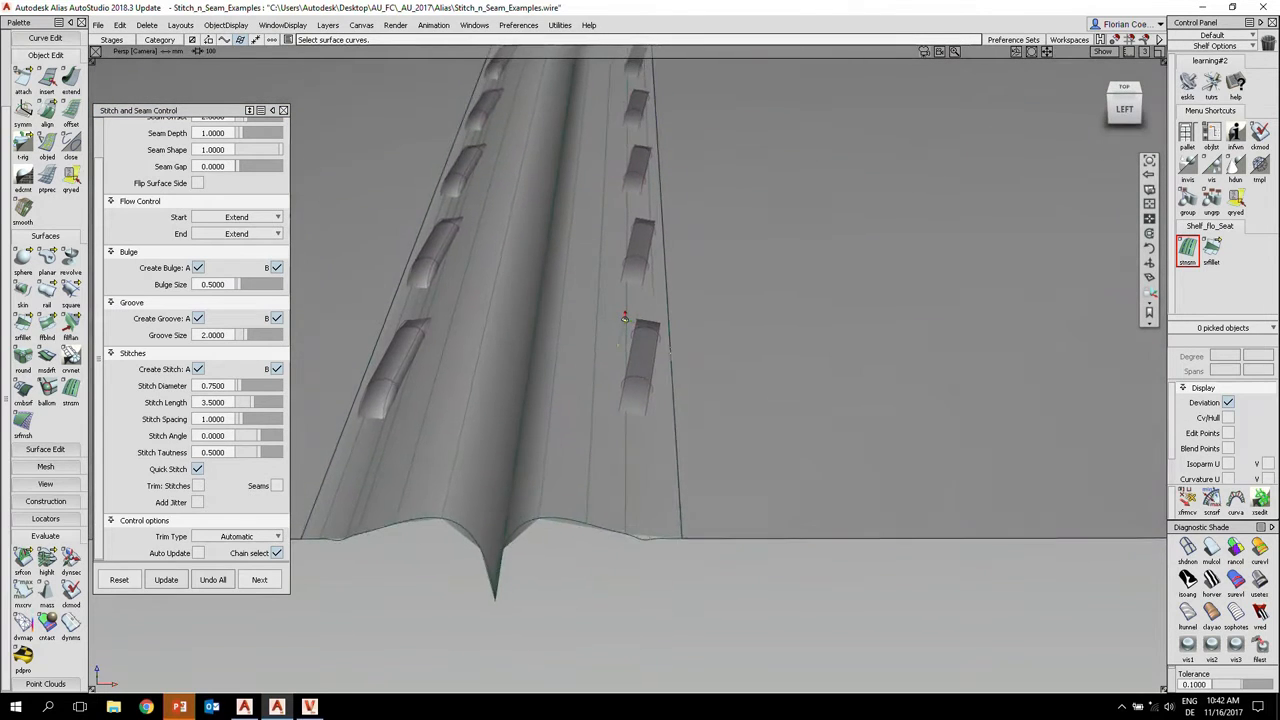
pyautogui.moveTo(624, 318)
pyautogui.keyDown('alt'); pyautogui.keyDown('shift'); pyautogui.mouseDown()
pyautogui.moveTo(649, 337)
pyautogui.moveTo(600, 400)
pyautogui.moveTo(560, 434)
pyautogui.moveTo(549, 426)
pyautogui.mouseUp(); pyautogui.keyUp('shift'); pyautogui.keyUp('alt')
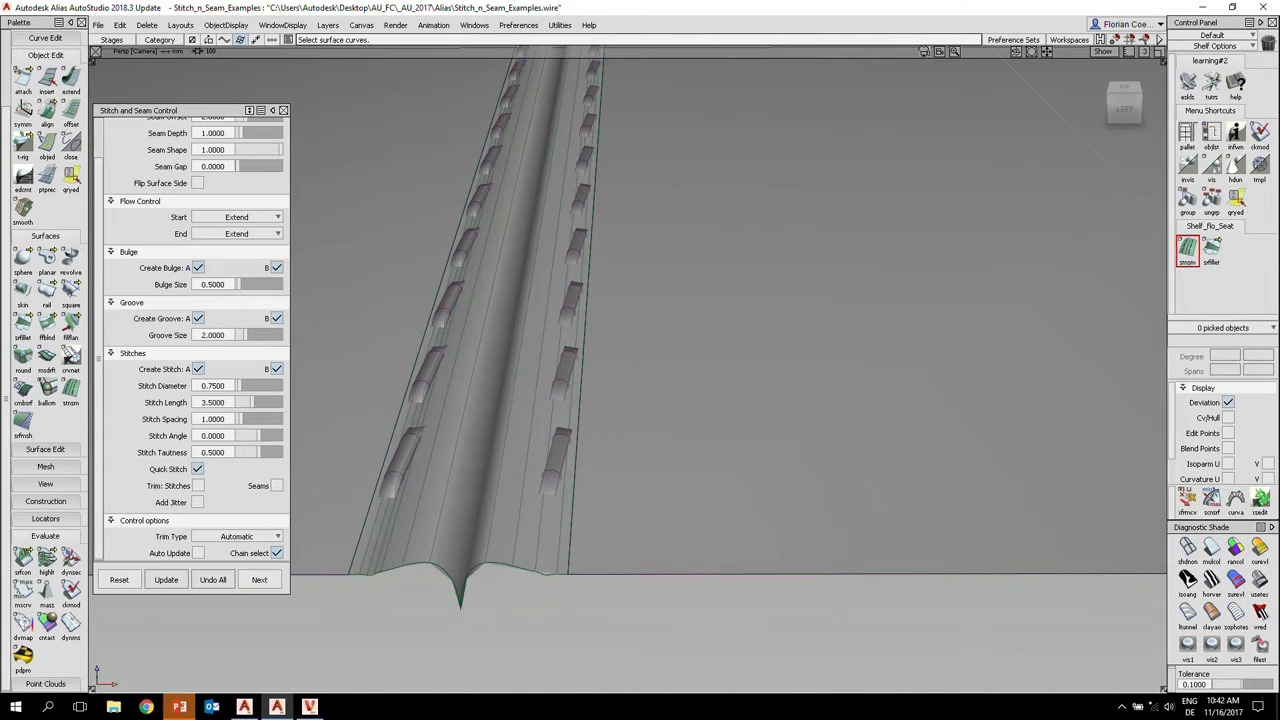
pyautogui.keyDown('alt'); pyautogui.keyDown('shift'); pyautogui.moveTo(679, 342); pyautogui.dragTo(642, 346, button='right'); pyautogui.keyUp('shift'); pyautogui.keyUp('alt')
pyautogui.keyDown('alt'); pyautogui.keyDown('shift'); pyautogui.moveTo(640, 345); pyautogui.dragTo(601, 407, button='middle'); pyautogui.keyUp('shift'); pyautogui.keyUp('alt')
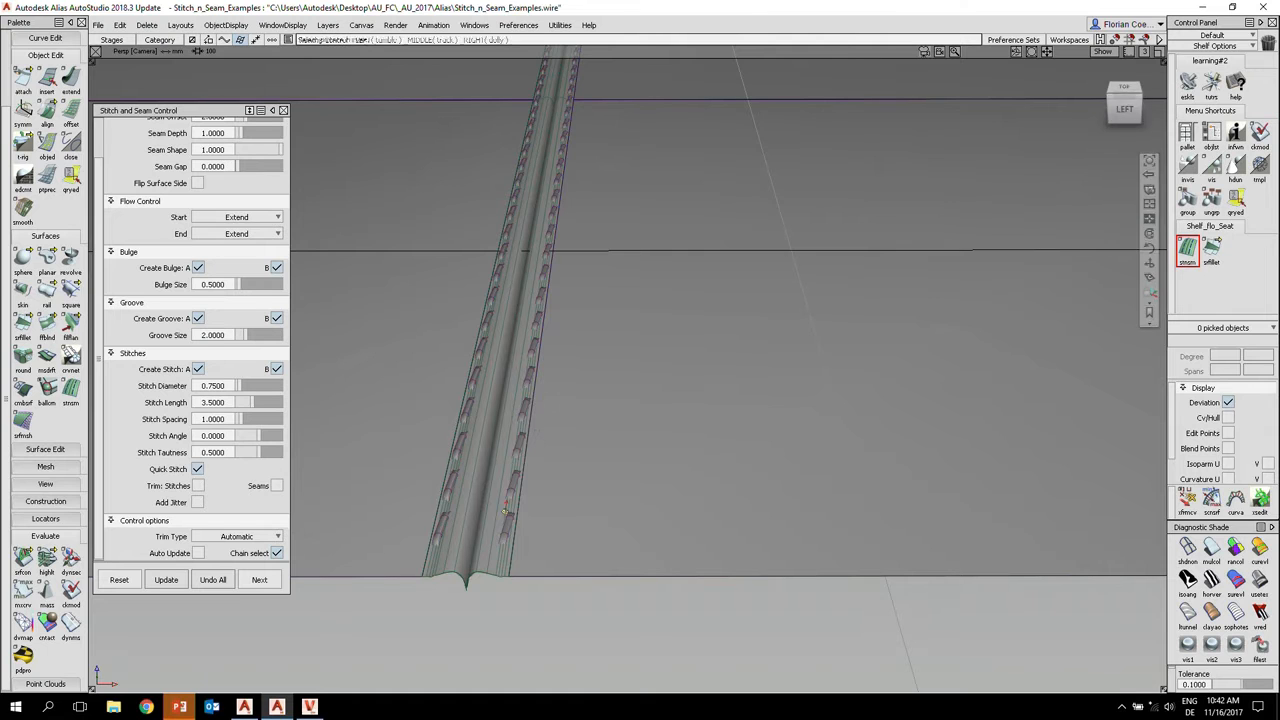
pyautogui.keyDown('alt'); pyautogui.keyDown('shift'); pyautogui.moveTo(671, 422); pyautogui.dragTo(674, 401); pyautogui.keyUp('shift'); pyautogui.keyUp('alt')
pyautogui.keyDown('alt'); pyautogui.keyDown('shift'); pyautogui.moveTo(692, 402); pyautogui.dragTo(674, 406, button='right'); pyautogui.keyUp('shift'); pyautogui.keyUp('alt')
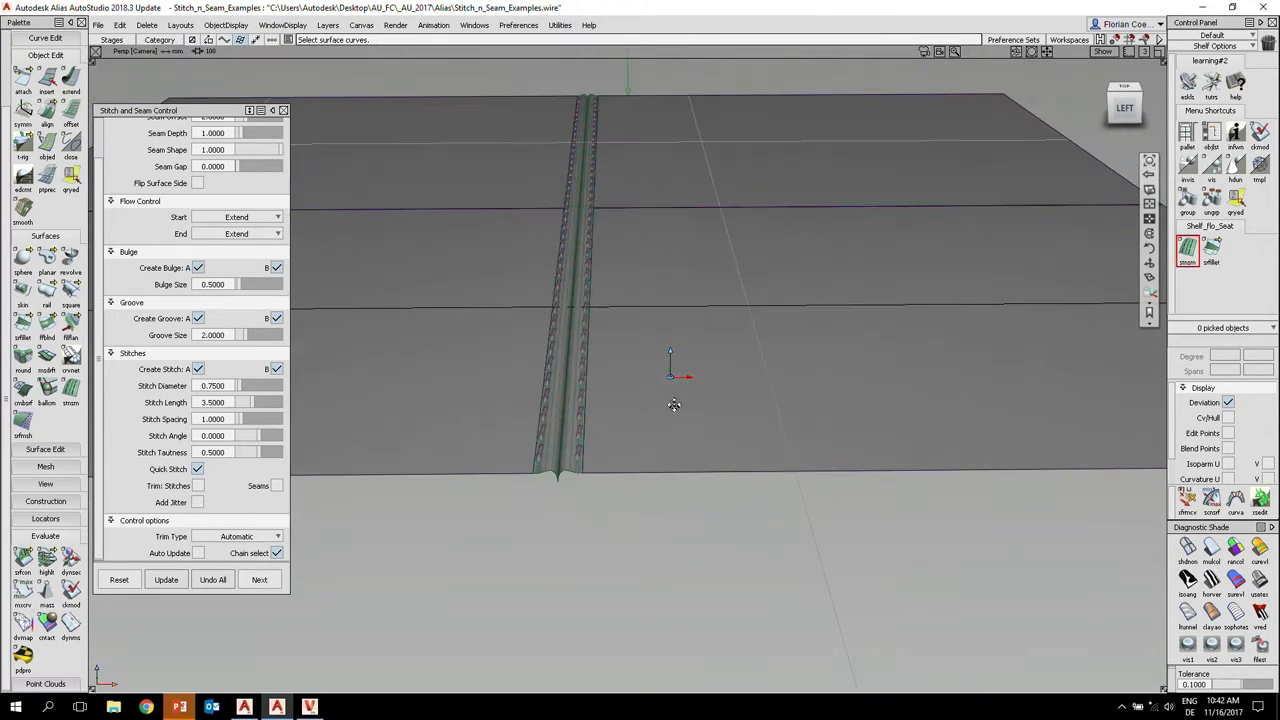
pyautogui.keyDown('alt'); pyautogui.keyDown('shift'); pyautogui.moveTo(674, 406); pyautogui.dragTo(648, 464, button='middle'); pyautogui.keyUp('shift'); pyautogui.keyUp('alt')
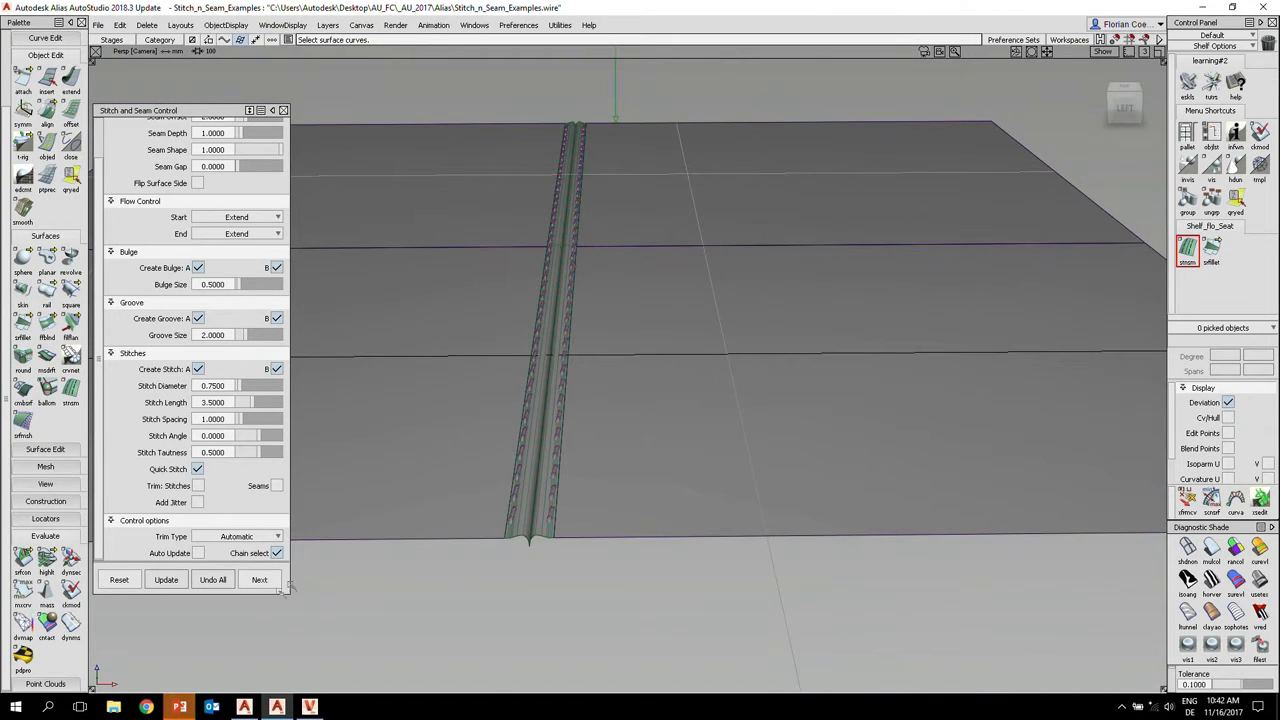
pyautogui.keyDown('alt'); pyautogui.keyDown('shift'); pyautogui.moveTo(661, 386); pyautogui.dragTo(668, 422); pyautogui.keyUp('shift'); pyautogui.keyUp('alt')
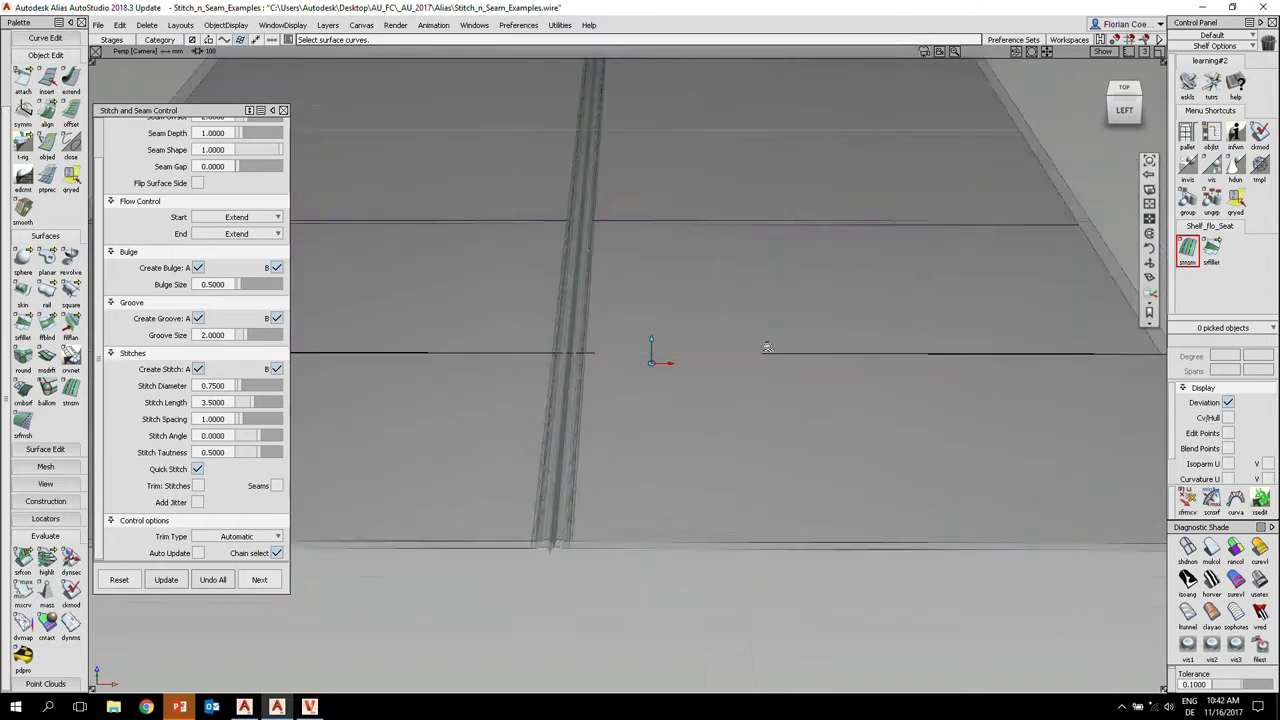
# - Examine the Deck Stitch example's overlapping seam cross-section and single row of stitches up close
pyautogui.keyDown('alt'); pyautogui.keyDown('shift'); pyautogui.moveTo(766, 346); pyautogui.dragTo(706, 371, button='right'); pyautogui.keyUp('shift'); pyautogui.keyUp('alt')
pyautogui.keyDown('alt'); pyautogui.keyDown('shift'); pyautogui.moveTo(738, 404); pyautogui.dragTo(418, 388, button='middle'); pyautogui.keyUp('shift'); pyautogui.keyUp('alt')
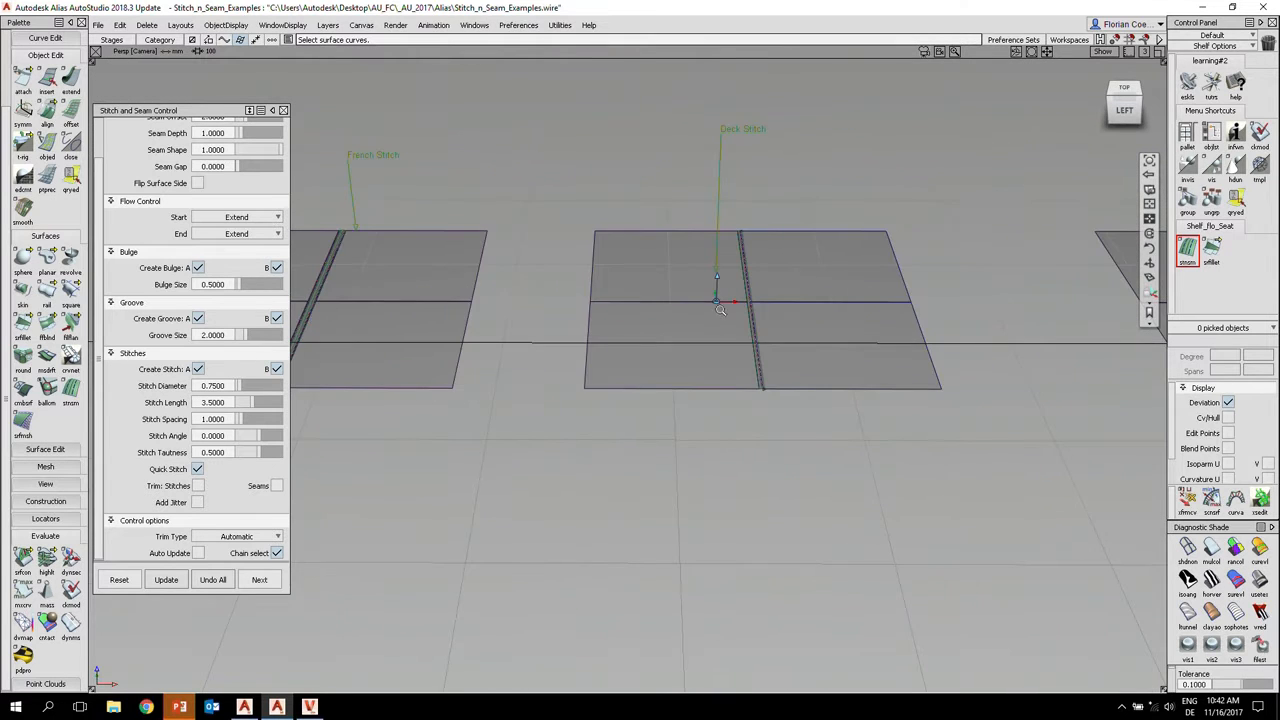
pyautogui.keyDown('alt'); pyautogui.keyDown('shift'); pyautogui.moveTo(720, 309); pyautogui.dragTo(771, 303, button='right'); pyautogui.keyUp('shift'); pyautogui.keyUp('alt')
pyautogui.keyDown('alt'); pyautogui.keyDown('shift'); pyautogui.moveTo(767, 384); pyautogui.dragTo(608, 263, button='middle'); pyautogui.keyUp('shift'); pyautogui.keyUp('alt')
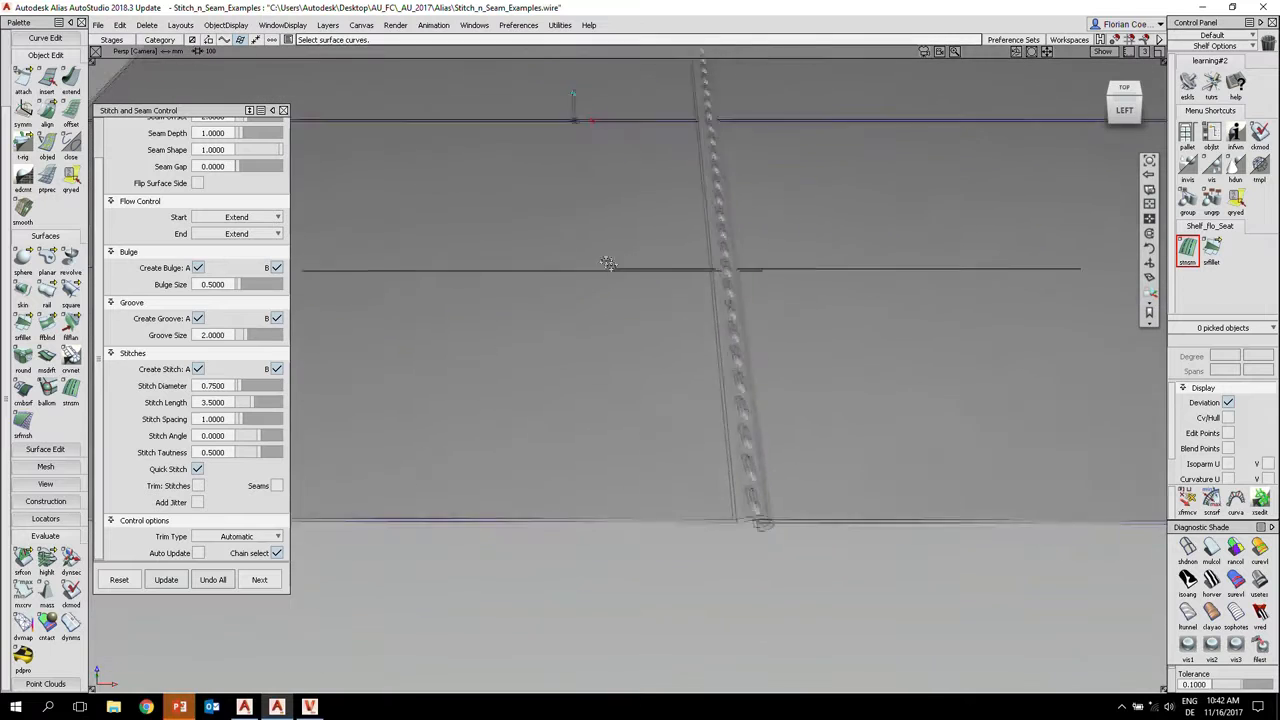
pyautogui.keyDown('alt'); pyautogui.keyDown('shift'); pyautogui.moveTo(608, 263); pyautogui.dragTo(623, 414); pyautogui.keyUp('shift'); pyautogui.keyUp('alt')
pyautogui.keyDown('alt'); pyautogui.keyDown('shift'); pyautogui.moveTo(623, 414); pyautogui.dragTo(671, 403, button='right'); pyautogui.keyUp('shift'); pyautogui.keyUp('alt')
pyautogui.keyDown('alt'); pyautogui.keyDown('shift'); pyautogui.moveTo(671, 403); pyautogui.dragTo(668, 362); pyautogui.keyUp('shift'); pyautogui.keyUp('alt')
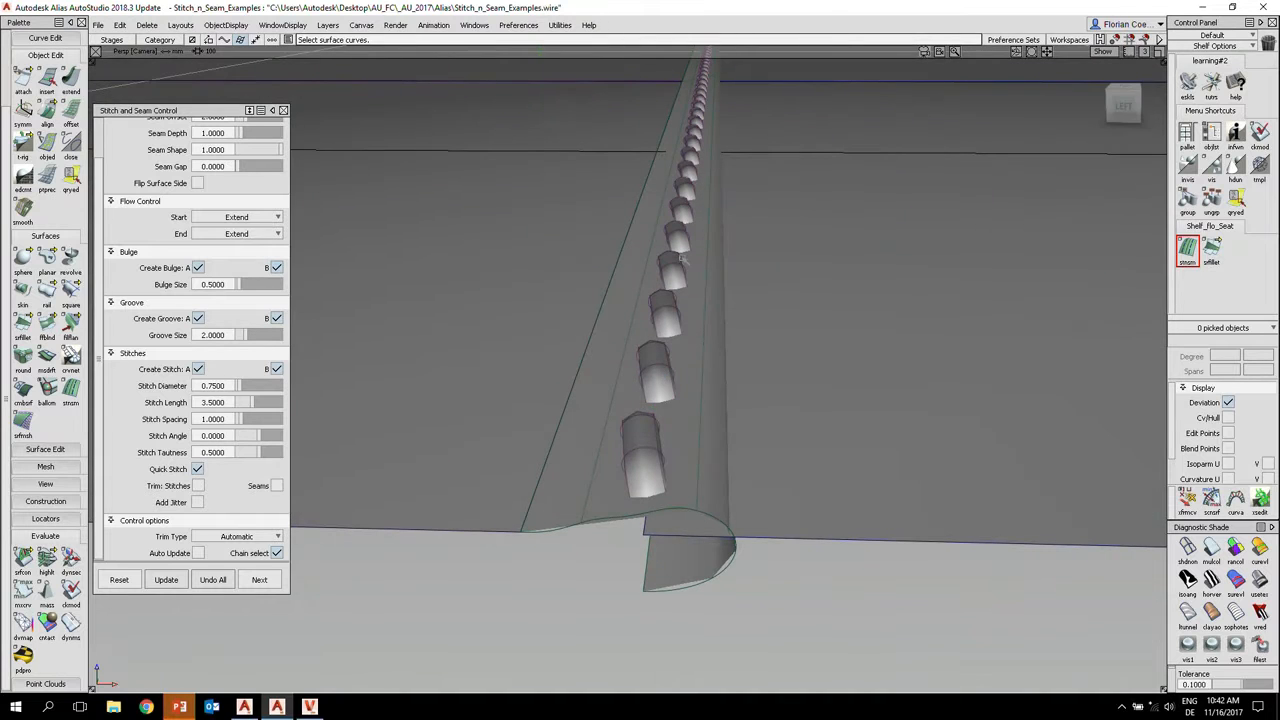
# - Examine the Baseball example's V-shaped stitches and seam profile up close from several angles
pyautogui.keyDown('alt'); pyautogui.keyDown('shift'); pyautogui.moveTo(682, 258); pyautogui.dragTo(690, 317); pyautogui.keyUp('shift'); pyautogui.keyUp('alt')
pyautogui.keyDown('alt'); pyautogui.keyDown('shift'); pyautogui.moveTo(788, 343); pyautogui.dragTo(690, 358, button='right'); pyautogui.keyUp('shift'); pyautogui.keyUp('alt')
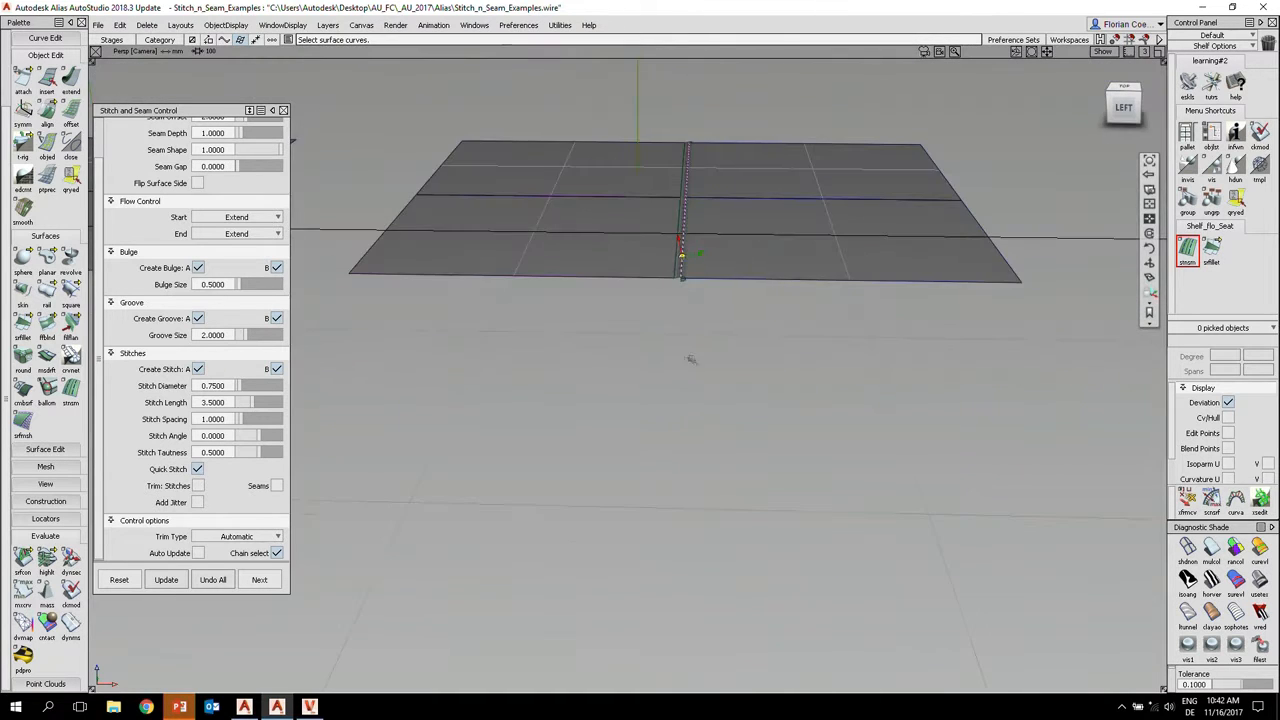
pyautogui.moveTo(691, 359)
pyautogui.keyDown('alt'); pyautogui.keyDown('shift'); pyautogui.mouseDown(button='middle')
pyautogui.moveTo(429, 434)
pyautogui.moveTo(503, 320)
pyautogui.mouseUp(button='middle'); pyautogui.keyUp('shift'); pyautogui.keyUp('alt')
pyautogui.moveTo(672, 332)
pyautogui.keyDown('alt'); pyautogui.keyDown('shift'); pyautogui.mouseDown(button='middle')
pyautogui.moveTo(486, 334)
pyautogui.moveTo(559, 320)
pyautogui.mouseUp(button='middle'); pyautogui.keyUp('shift'); pyautogui.keyUp('alt')
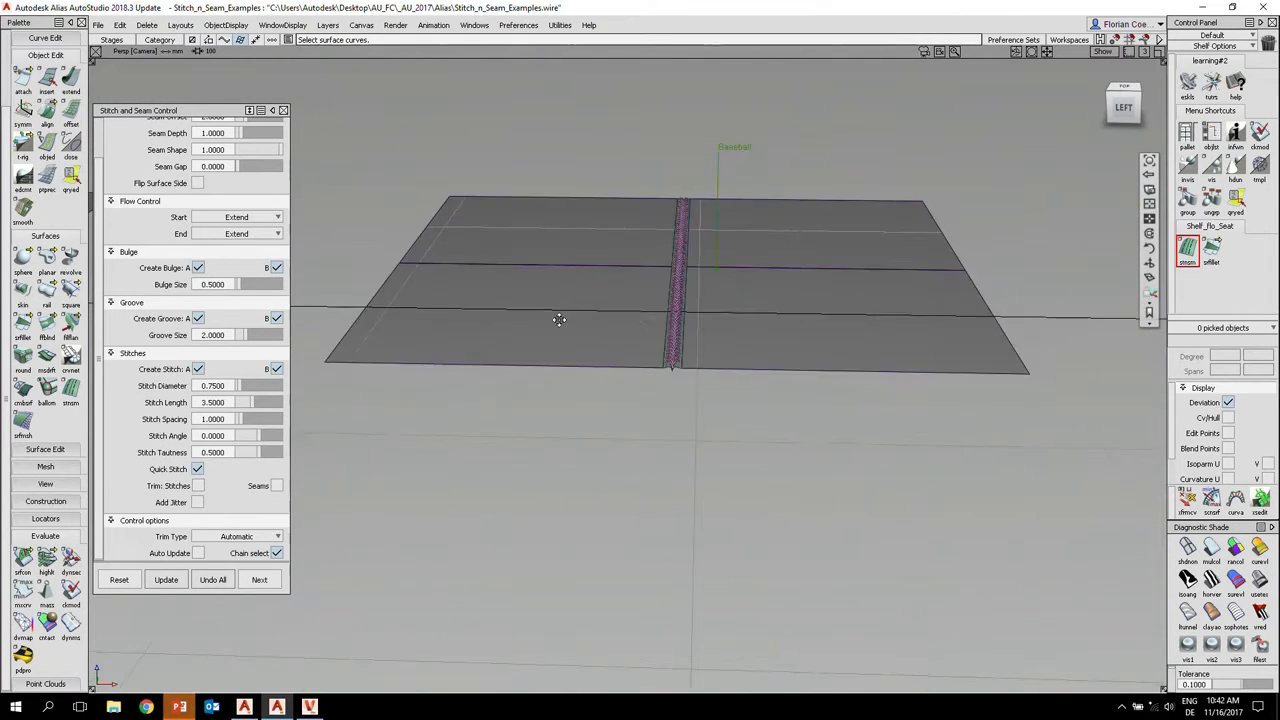
pyautogui.keyDown('alt'); pyautogui.keyDown('shift'); pyautogui.click(662, 314); pyautogui.keyUp('shift'); pyautogui.keyUp('alt')
pyautogui.keyDown('alt'); pyautogui.keyDown('shift'); pyautogui.moveTo(680, 360); pyautogui.dragTo(741, 358, button='right'); pyautogui.keyUp('shift'); pyautogui.keyUp('alt')
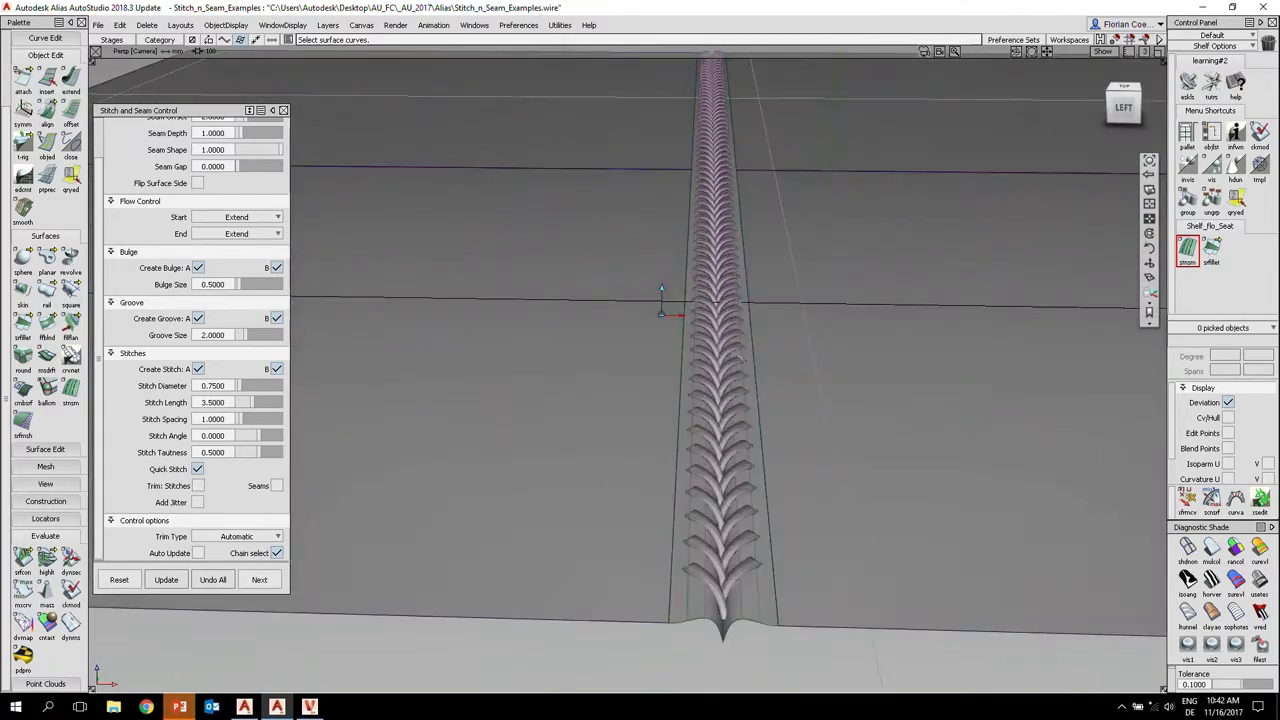
pyautogui.keyDown('alt'); pyautogui.keyDown('shift'); pyautogui.moveTo(740, 358); pyautogui.dragTo(688, 463); pyautogui.keyUp('shift'); pyautogui.keyUp('alt')
pyautogui.keyDown('alt'); pyautogui.keyDown('shift'); pyautogui.moveTo(688, 463); pyautogui.dragTo(724, 455, button='right'); pyautogui.keyUp('shift'); pyautogui.keyUp('alt')
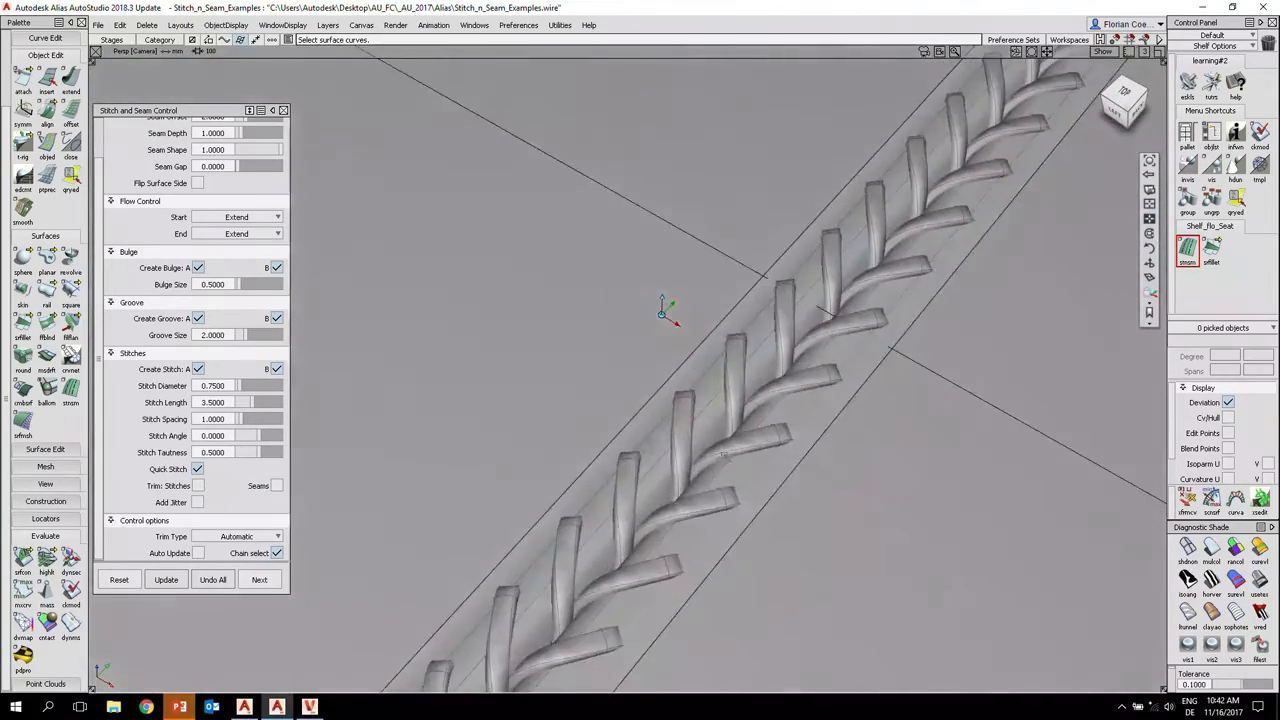
pyautogui.keyDown('alt'); pyautogui.keyDown('shift'); pyautogui.click(724, 455); pyautogui.keyUp('shift'); pyautogui.keyUp('alt')
pyautogui.keyDown('alt'); pyautogui.keyDown('shift'); pyautogui.moveTo(724, 455); pyautogui.dragTo(806, 391); pyautogui.keyUp('shift'); pyautogui.keyUp('alt')
pyautogui.keyDown('alt'); pyautogui.keyDown('shift'); pyautogui.click(596, 508); pyautogui.keyUp('shift'); pyautogui.keyUp('alt')
# - Examine the example of a seam joined without stitches, including the profile at its open end
pyautogui.keyDown('alt'); pyautogui.keyDown('shift'); pyautogui.moveTo(806, 391); pyautogui.dragTo(730, 398, button='right'); pyautogui.keyUp('shift'); pyautogui.keyUp('alt')
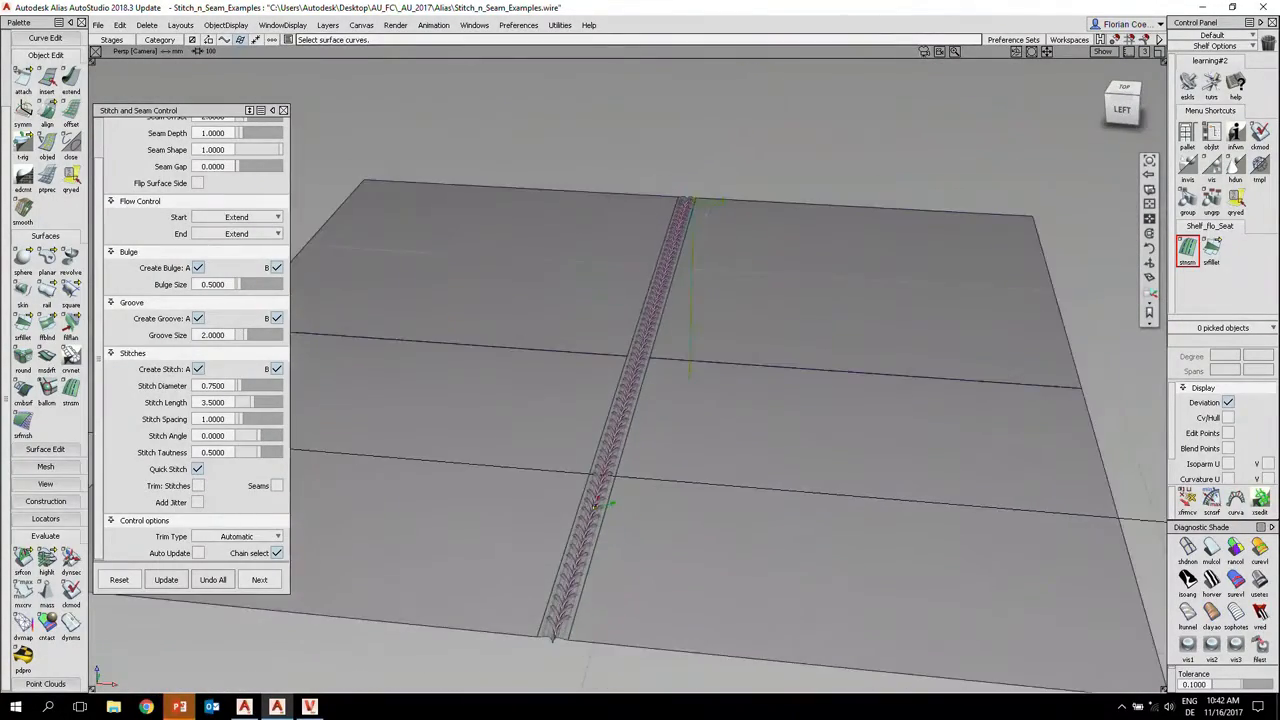
pyautogui.keyDown('alt'); pyautogui.keyDown('shift'); pyautogui.moveTo(730, 398); pyautogui.dragTo(430, 340, button='middle'); pyautogui.keyUp('shift'); pyautogui.keyUp('alt')
pyautogui.keyDown('alt'); pyautogui.keyDown('shift'); pyautogui.moveTo(725, 335); pyautogui.dragTo(610, 338, button='right'); pyautogui.keyUp('shift'); pyautogui.keyUp('alt')
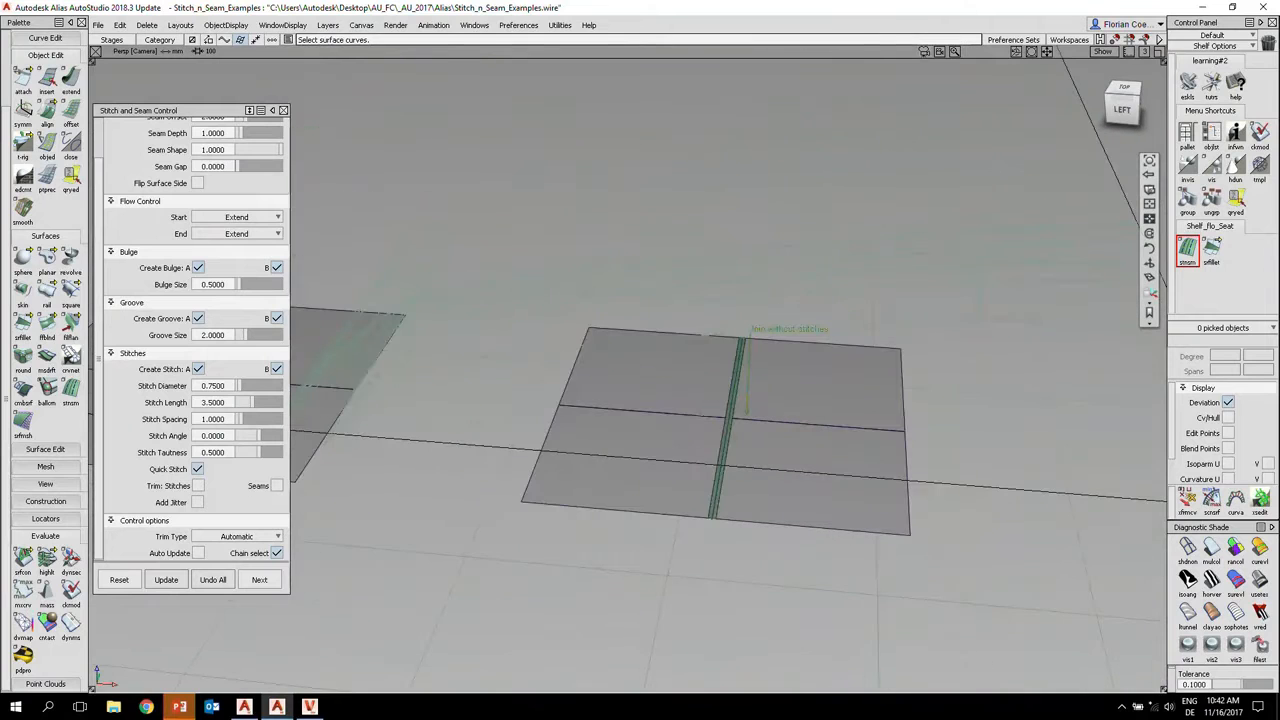
pyautogui.keyDown('alt'); pyautogui.keyDown('shift'); pyautogui.moveTo(715, 458); pyautogui.dragTo(763, 481, button='right'); pyautogui.keyUp('shift'); pyautogui.keyUp('alt')
pyautogui.keyDown('alt'); pyautogui.keyDown('shift'); pyautogui.moveTo(763, 481); pyautogui.dragTo(763, 286, button='middle'); pyautogui.keyUp('shift'); pyautogui.keyUp('alt')
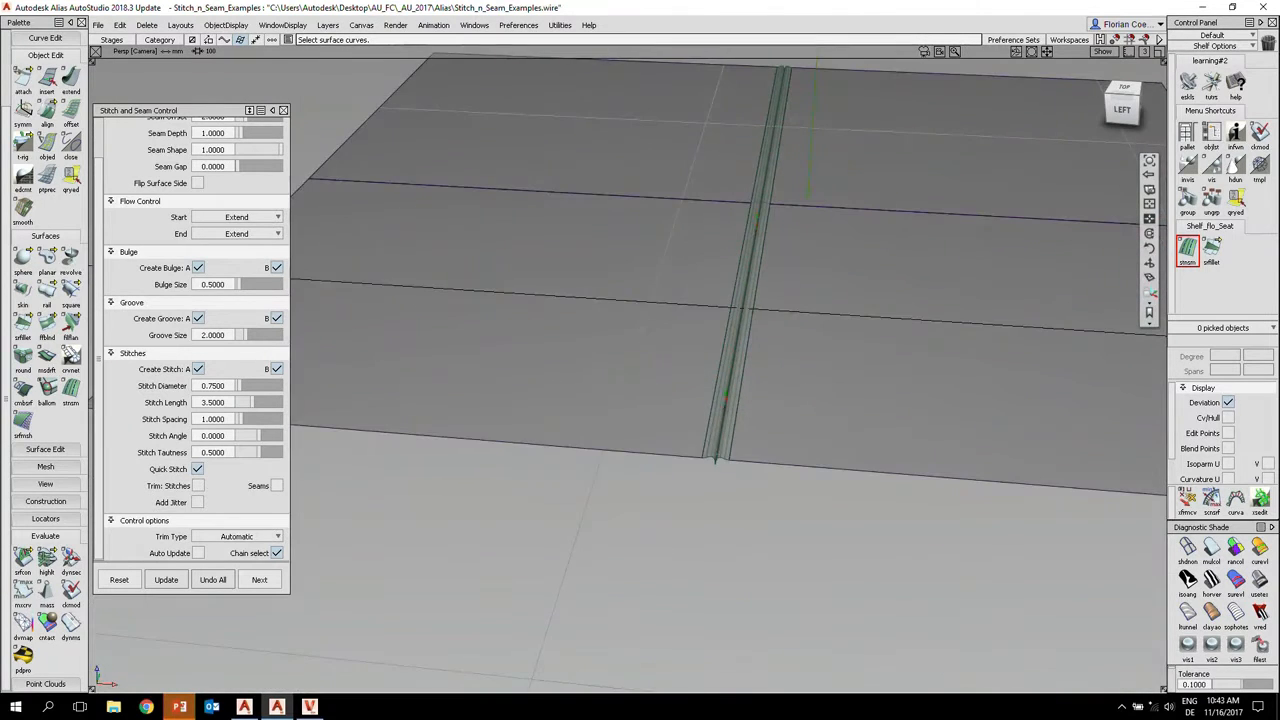
pyautogui.keyDown('alt'); pyautogui.keyDown('shift'); pyautogui.moveTo(763, 286); pyautogui.dragTo(785, 262); pyautogui.keyUp('shift'); pyautogui.keyUp('alt')
pyautogui.keyDown('alt'); pyautogui.keyDown('shift'); pyautogui.moveTo(785, 262); pyautogui.dragTo(780, 455, button='right'); pyautogui.keyUp('shift'); pyautogui.keyUp('alt')
pyautogui.keyDown('alt'); pyautogui.keyDown('shift'); pyautogui.moveTo(780, 455); pyautogui.dragTo(817, 456); pyautogui.keyUp('shift'); pyautogui.keyUp('alt')
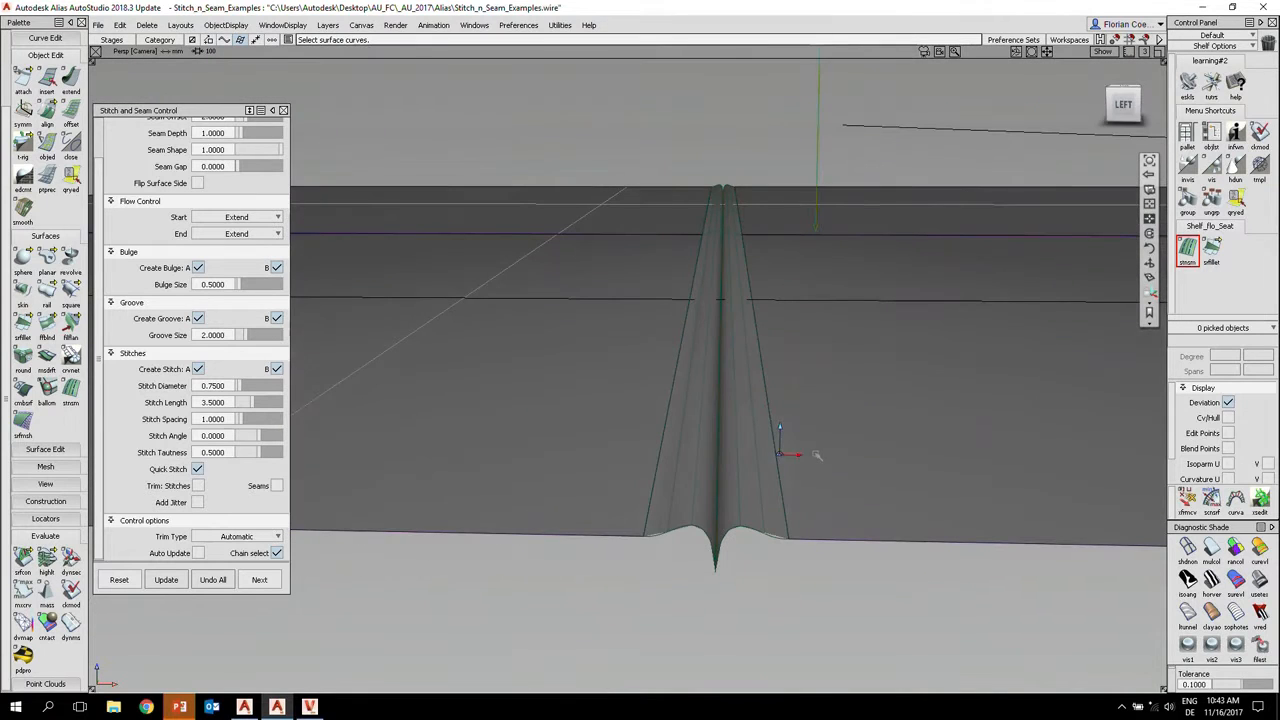
# - Examine the None example, which has only stitches and no seam, and view the whole row of examples
pyautogui.keyDown('alt'); pyautogui.keyDown('shift'); pyautogui.moveTo(857, 397); pyautogui.dragTo(700, 385, button='right'); pyautogui.keyUp('shift'); pyautogui.keyUp('alt')
pyautogui.keyDown('alt'); pyautogui.keyDown('shift'); pyautogui.moveTo(949, 463); pyautogui.dragTo(600, 390, button='middle'); pyautogui.keyUp('shift'); pyautogui.keyUp('alt')
pyautogui.keyDown('alt'); pyautogui.keyDown('shift'); pyautogui.moveTo(893, 416); pyautogui.dragTo(715, 406); pyautogui.keyUp('shift'); pyautogui.keyUp('alt')
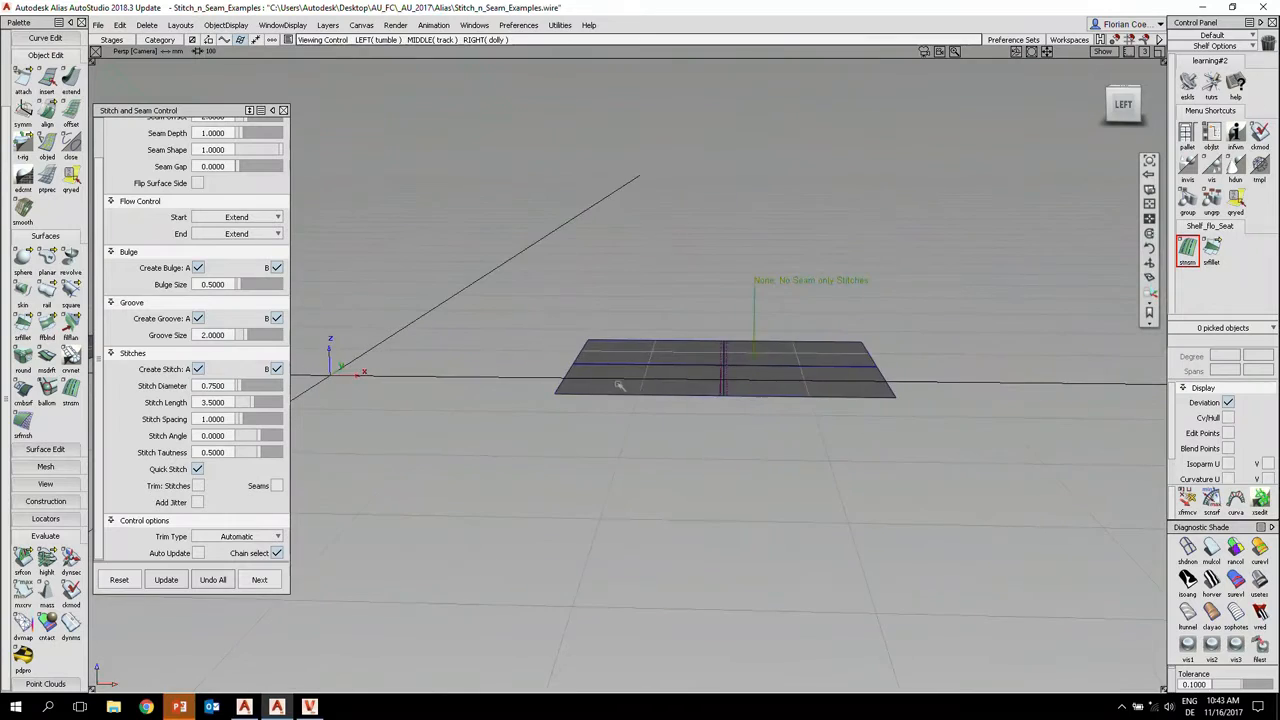
pyautogui.keyDown('alt'); pyautogui.keyDown('shift'); pyautogui.moveTo(715, 406); pyautogui.dragTo(716, 444, button='right'); pyautogui.keyUp('shift'); pyautogui.keyUp('alt')
pyautogui.keyDown('alt'); pyautogui.keyDown('shift'); pyautogui.moveTo(716, 444); pyautogui.dragTo(835, 344, button='middle'); pyautogui.keyUp('shift'); pyautogui.keyUp('alt')
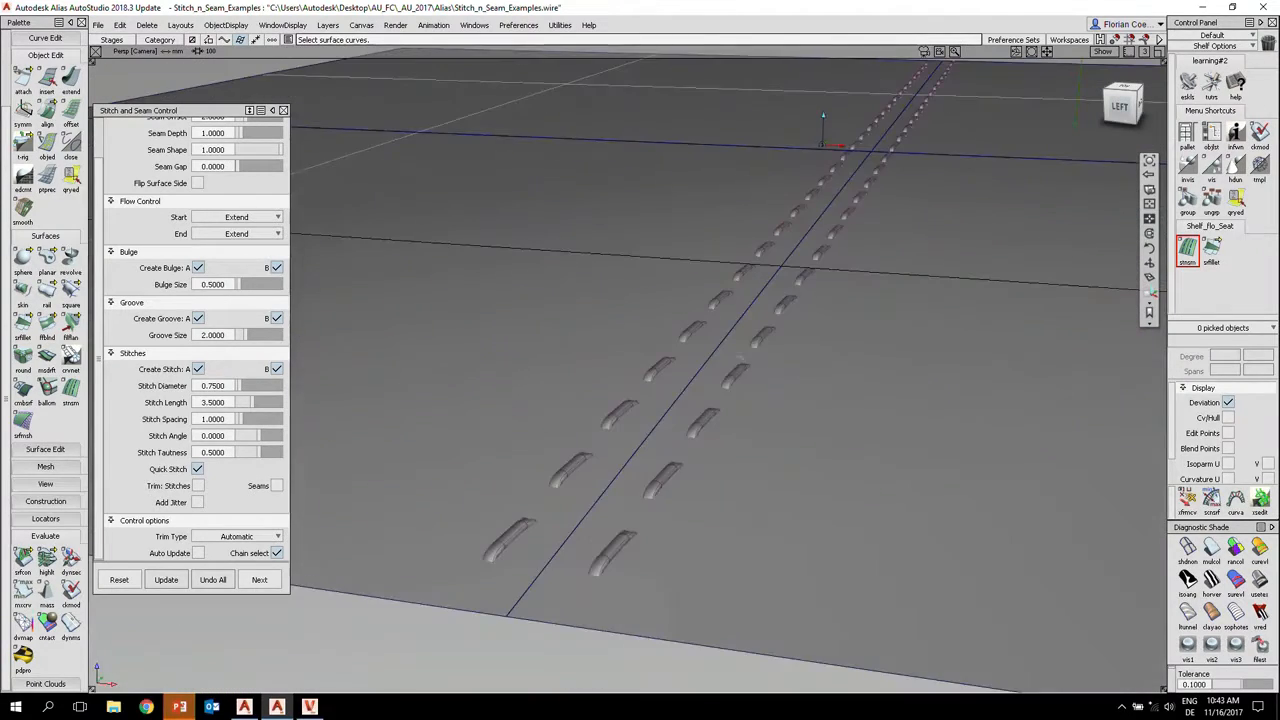
pyautogui.keyDown('alt'); pyautogui.keyDown('shift'); pyautogui.moveTo(757, 398); pyautogui.dragTo(822, 377); pyautogui.keyUp('shift'); pyautogui.keyUp('alt')
pyautogui.keyDown('alt'); pyautogui.keyDown('shift'); pyautogui.moveTo(824, 378); pyautogui.dragTo(763, 406, button='right'); pyautogui.keyUp('shift'); pyautogui.keyUp('alt')
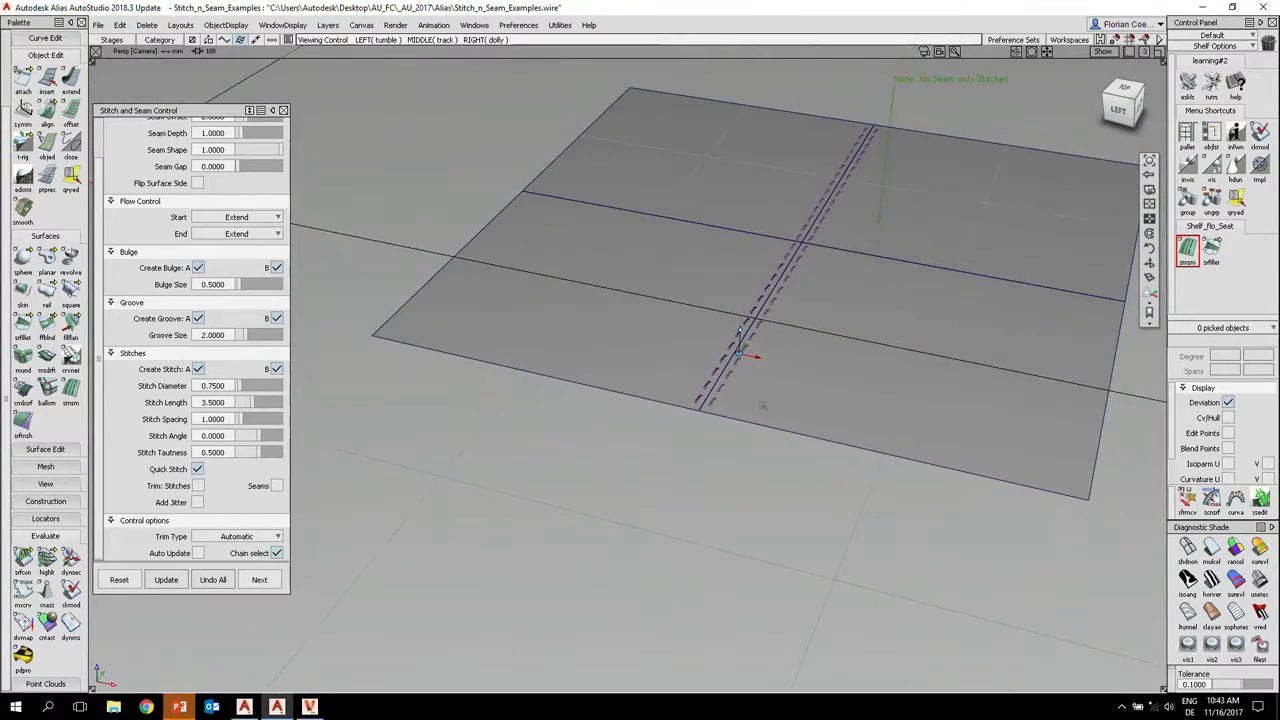
pyautogui.keyDown('alt'); pyautogui.keyDown('shift'); pyautogui.moveTo(816, 325); pyautogui.dragTo(797, 400, button='middle'); pyautogui.keyUp('shift'); pyautogui.keyUp('alt')
pyautogui.keyDown('alt'); pyautogui.keyDown('shift'); pyautogui.moveTo(850, 348); pyautogui.dragTo(739, 382, button='right'); pyautogui.keyUp('shift'); pyautogui.keyUp('alt')
pyautogui.keyDown('alt'); pyautogui.keyDown('shift'); pyautogui.moveTo(424, 426); pyautogui.dragTo(551, 425, button='middle'); pyautogui.keyUp('shift'); pyautogui.keyUp('alt')
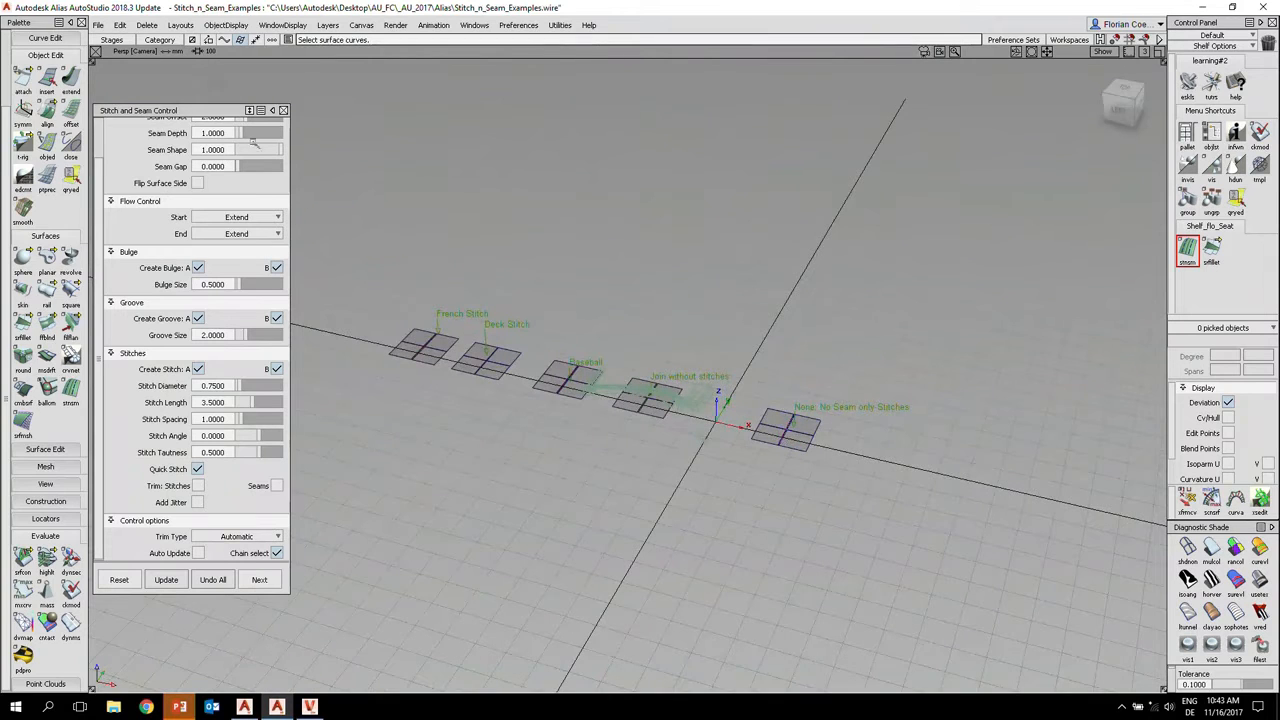
# - Switch to the Seat_v45_01 stage and bring the open end of the half seat frame into close view
pyautogui.click(121, 39)
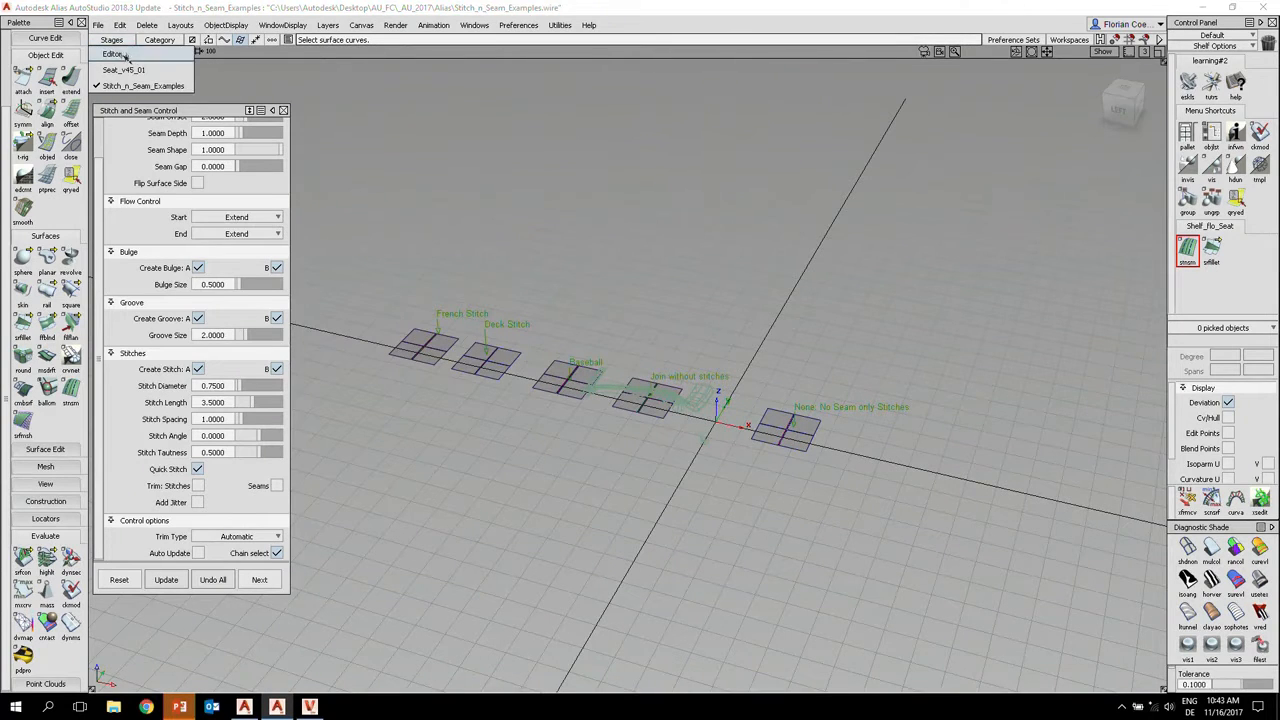
pyautogui.click(128, 68)
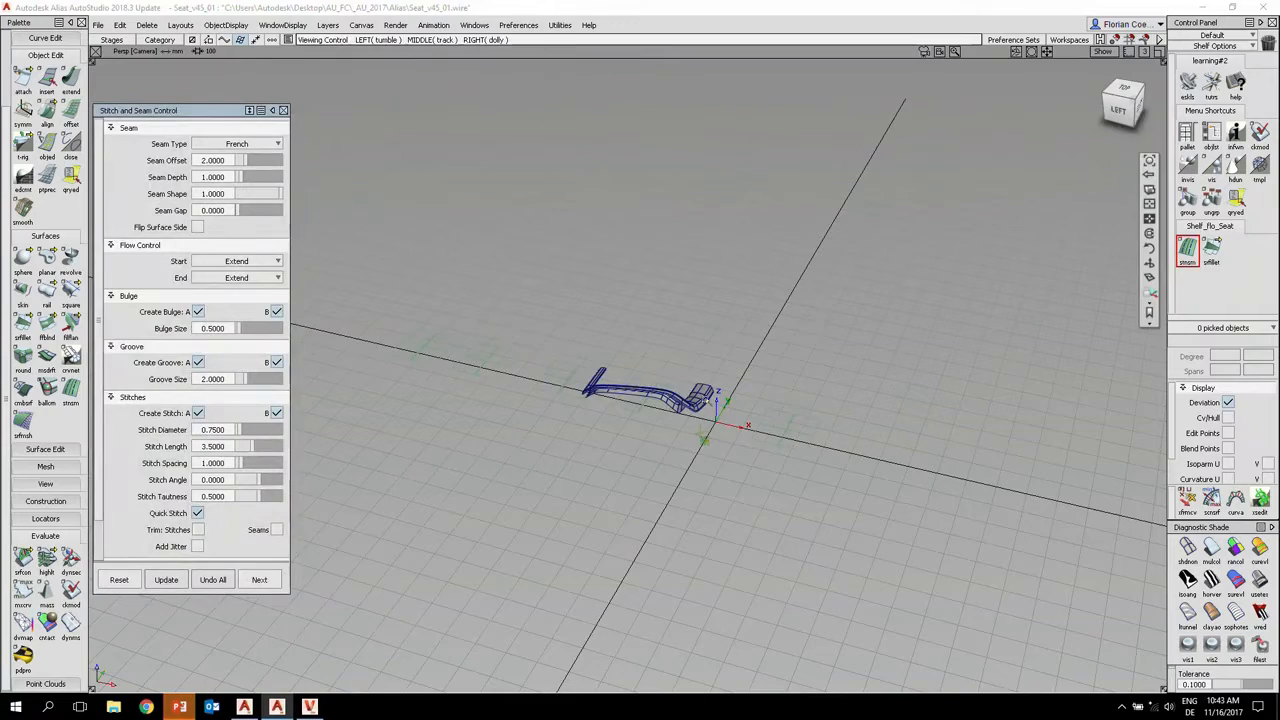
pyautogui.keyDown('alt'); pyautogui.keyDown('shift'); pyautogui.moveTo(785, 505); pyautogui.dragTo(557, 488); pyautogui.keyUp('shift'); pyautogui.keyUp('alt')
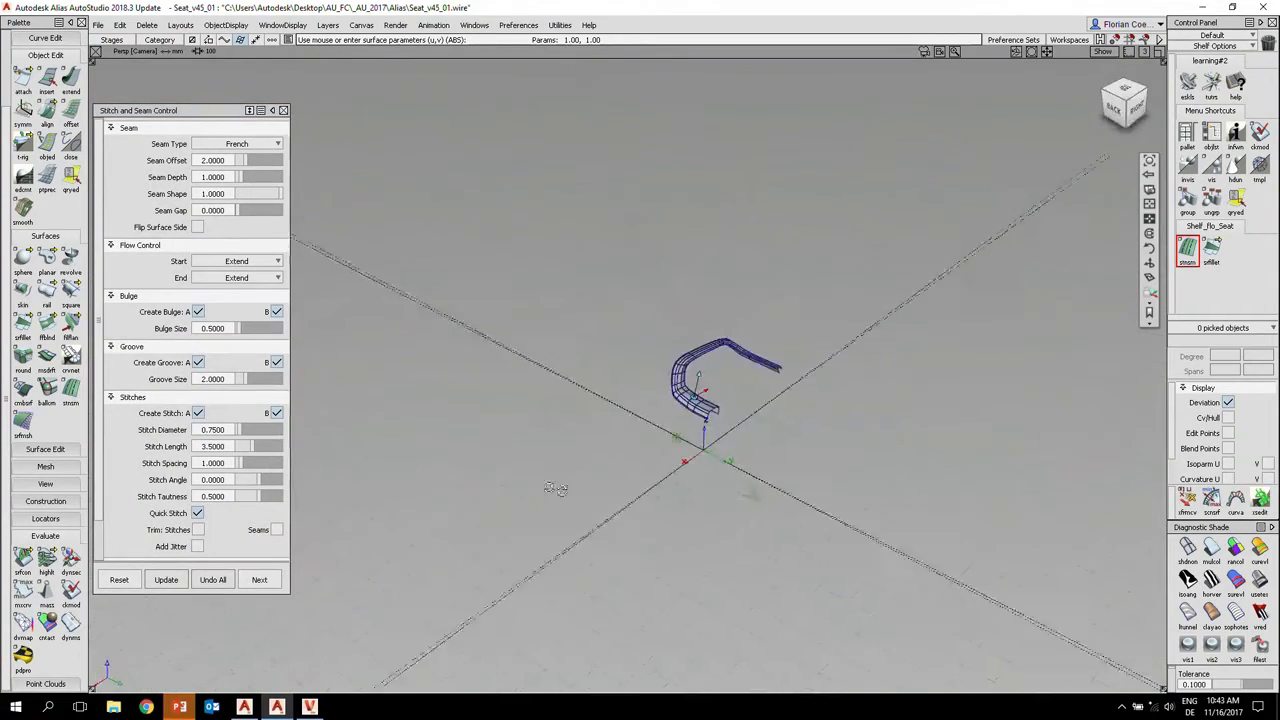
pyautogui.keyDown('alt'); pyautogui.keyDown('shift'); pyautogui.moveTo(557, 488); pyautogui.dragTo(663, 476, button='right'); pyautogui.keyUp('shift'); pyautogui.keyUp('alt')
pyautogui.keyDown('alt'); pyautogui.keyDown('shift'); pyautogui.moveTo(663, 476); pyautogui.dragTo(578, 335, button='middle'); pyautogui.keyUp('shift'); pyautogui.keyUp('alt')
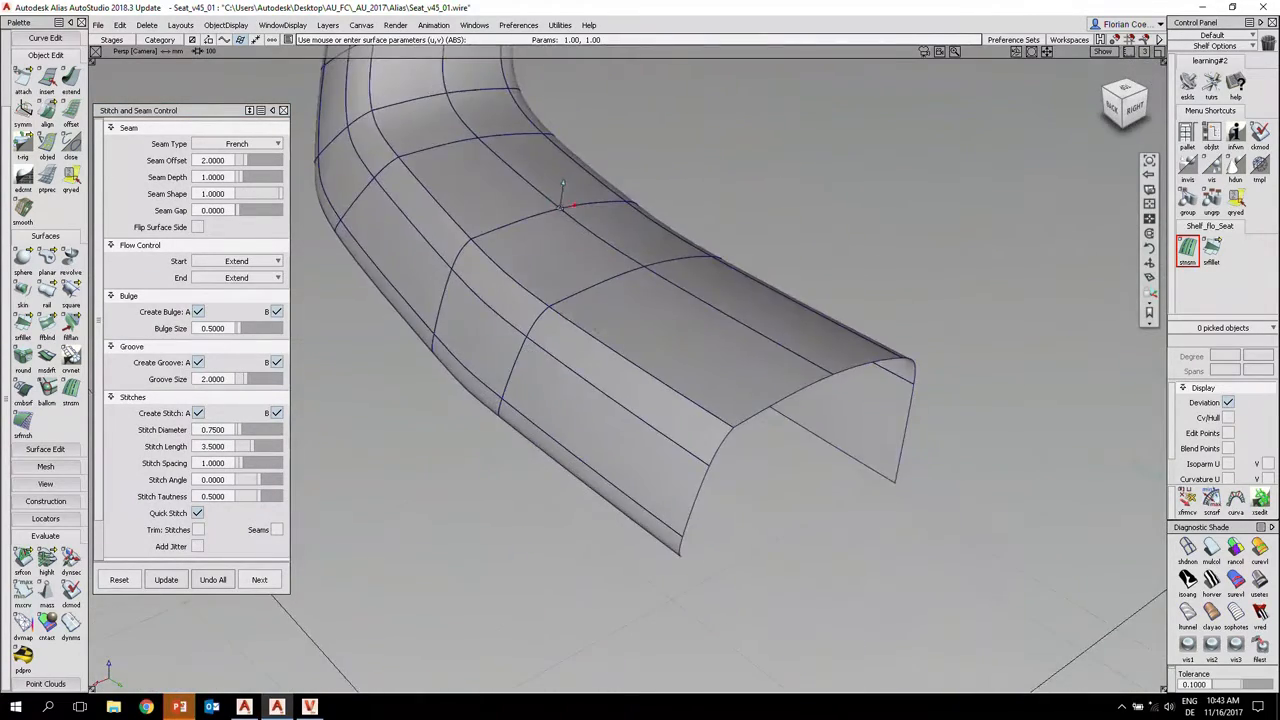
pyautogui.keyDown('alt'); pyautogui.keyDown('shift'); pyautogui.moveTo(578, 335); pyautogui.dragTo(569, 338); pyautogui.keyUp('shift'); pyautogui.keyUp('alt')
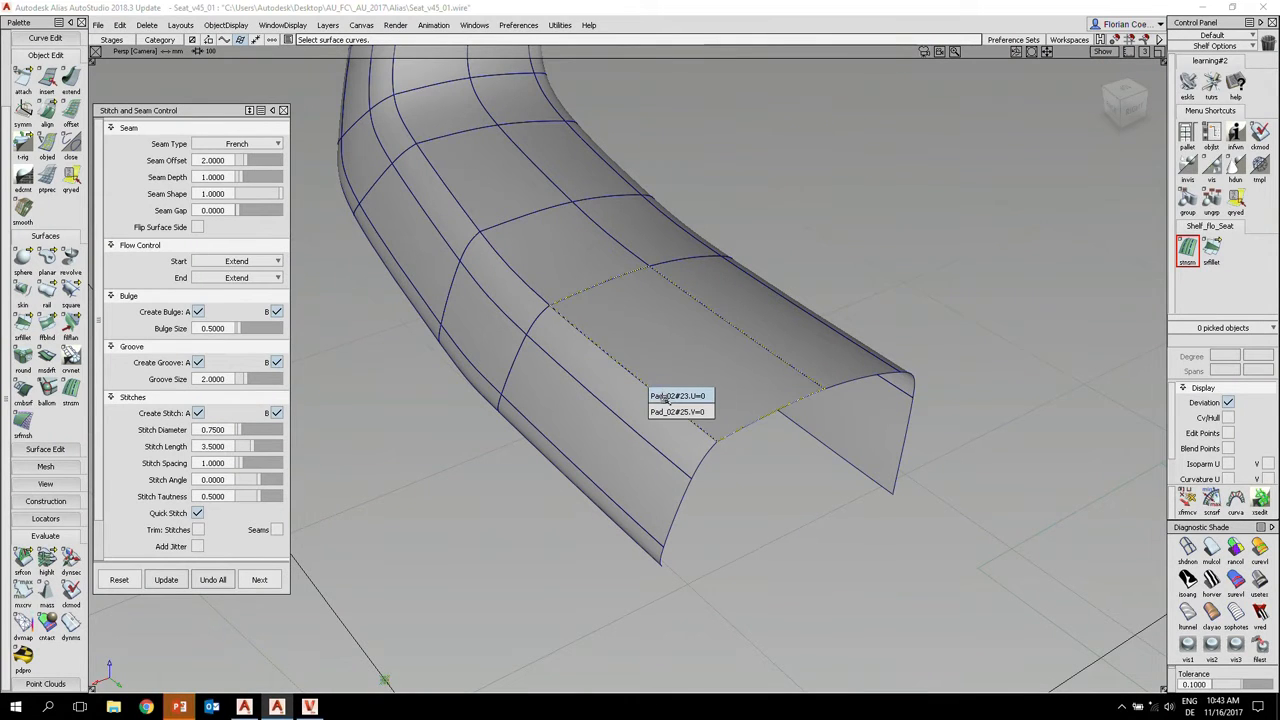
# - Pick the Pad_02#25 patch edge with chain selection as the French seam's path along the frame and accept the chain
pyautogui.click(663, 410)
pyautogui.click(663, 410)
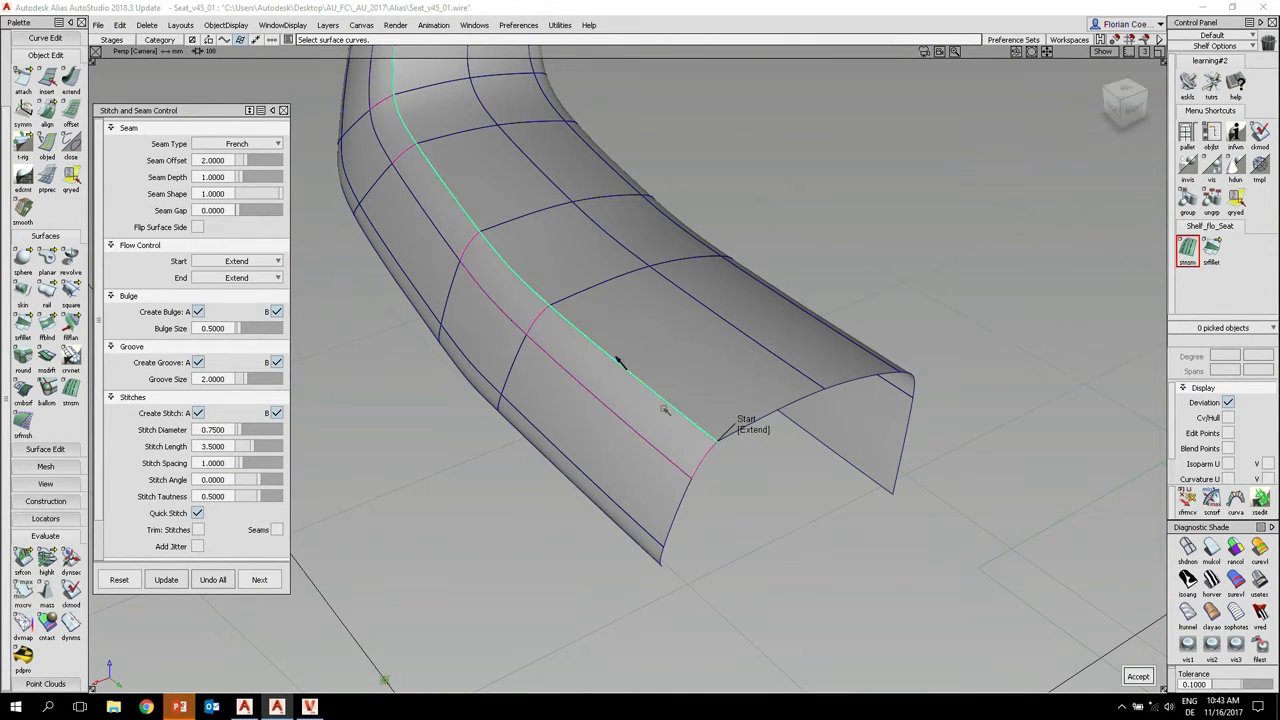
pyautogui.keyDown('alt'); pyautogui.keyDown('shift'); pyautogui.click(634, 288); pyautogui.keyUp('shift'); pyautogui.keyUp('alt')
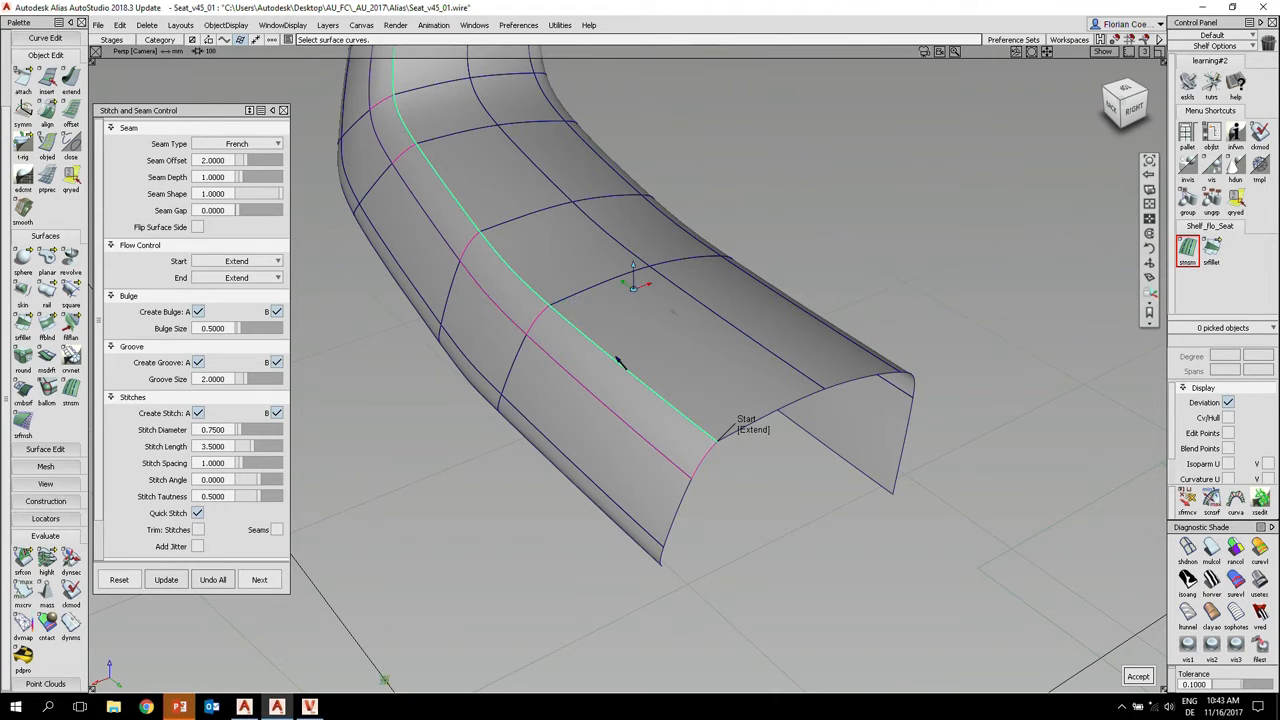
pyautogui.keyDown('alt'); pyautogui.keyDown('shift'); pyautogui.moveTo(692, 310); pyautogui.dragTo(640, 321, button='right'); pyautogui.keyUp('shift'); pyautogui.keyUp('alt')
pyautogui.keyDown('alt'); pyautogui.keyDown('shift'); pyautogui.moveTo(640, 321); pyautogui.dragTo(495, 357, button='middle'); pyautogui.keyUp('shift'); pyautogui.keyUp('alt')
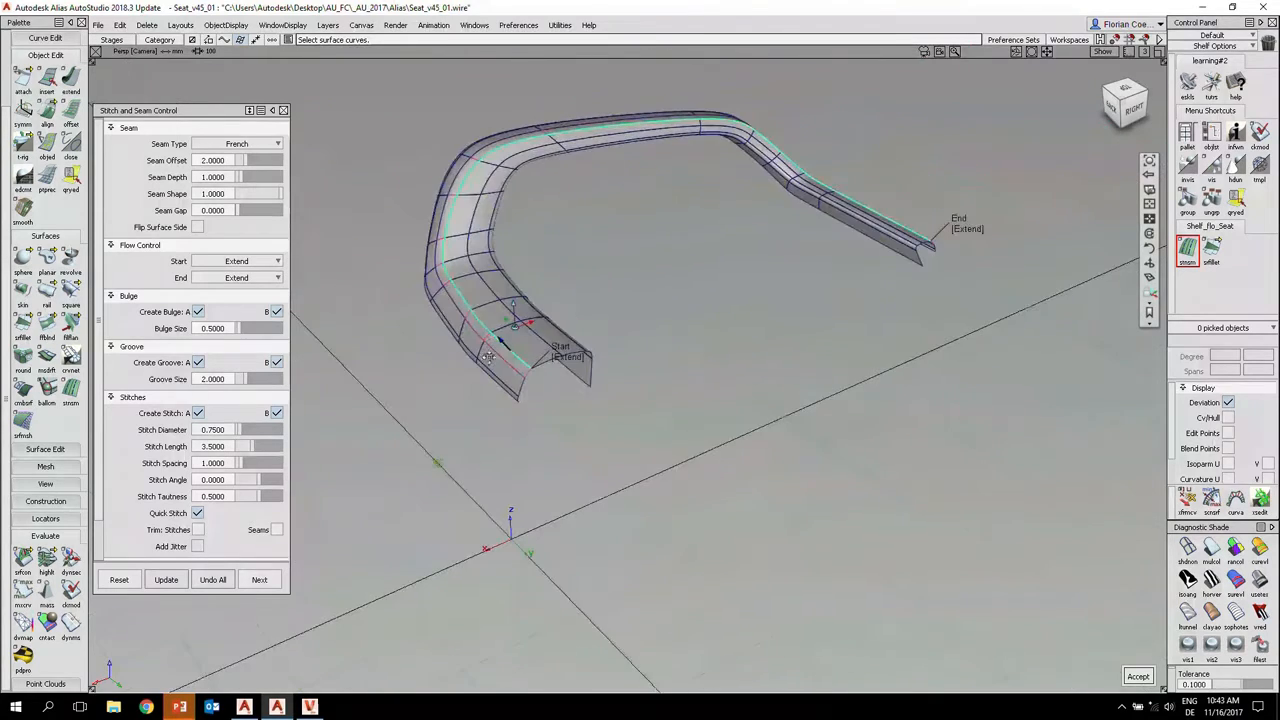
pyautogui.keyDown('alt'); pyautogui.keyDown('shift'); pyautogui.click(466, 277); pyautogui.keyUp('shift'); pyautogui.keyUp('alt')
pyautogui.keyDown('alt'); pyautogui.keyDown('shift'); pyautogui.moveTo(466, 277); pyautogui.dragTo(534, 300); pyautogui.keyUp('shift'); pyautogui.keyUp('alt')
pyautogui.keyDown('alt'); pyautogui.keyDown('shift'); pyautogui.moveTo(534, 300); pyautogui.dragTo(547, 299, button='right'); pyautogui.keyUp('shift'); pyautogui.keyUp('alt')
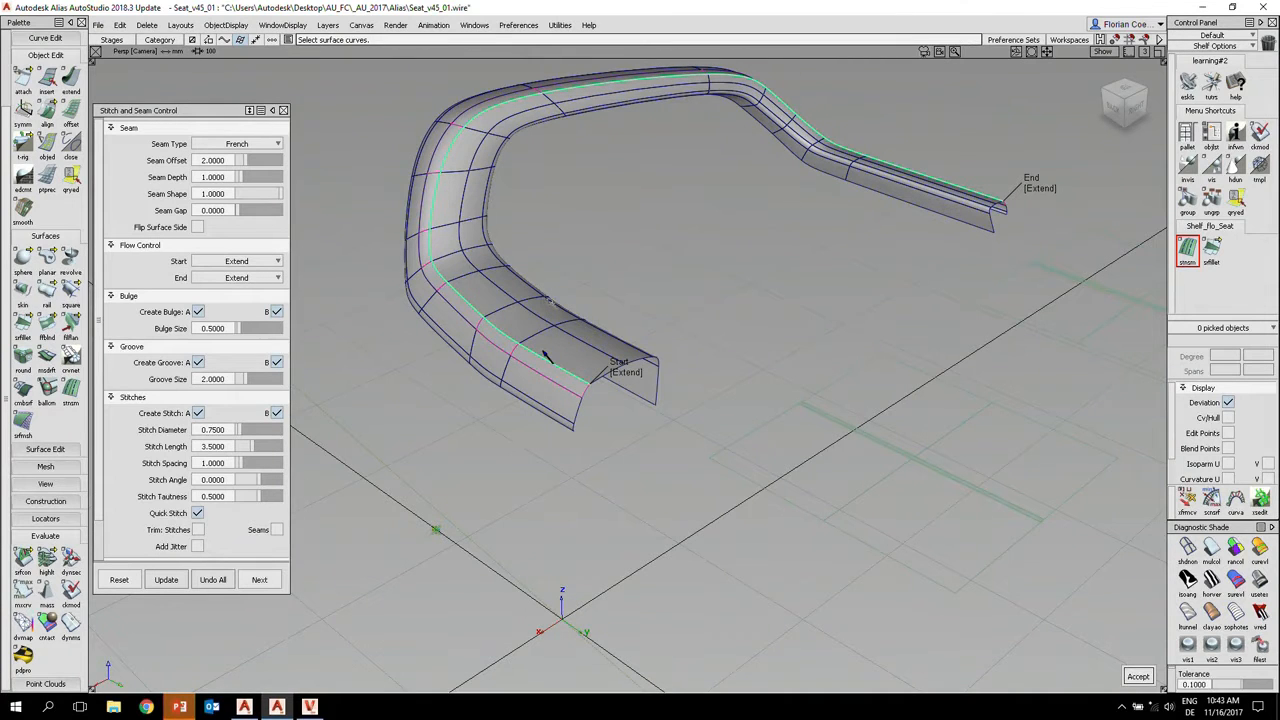
pyautogui.keyDown('alt'); pyautogui.keyDown('shift'); pyautogui.moveTo(543, 350); pyautogui.dragTo(551, 339); pyautogui.keyUp('shift'); pyautogui.keyUp('alt')
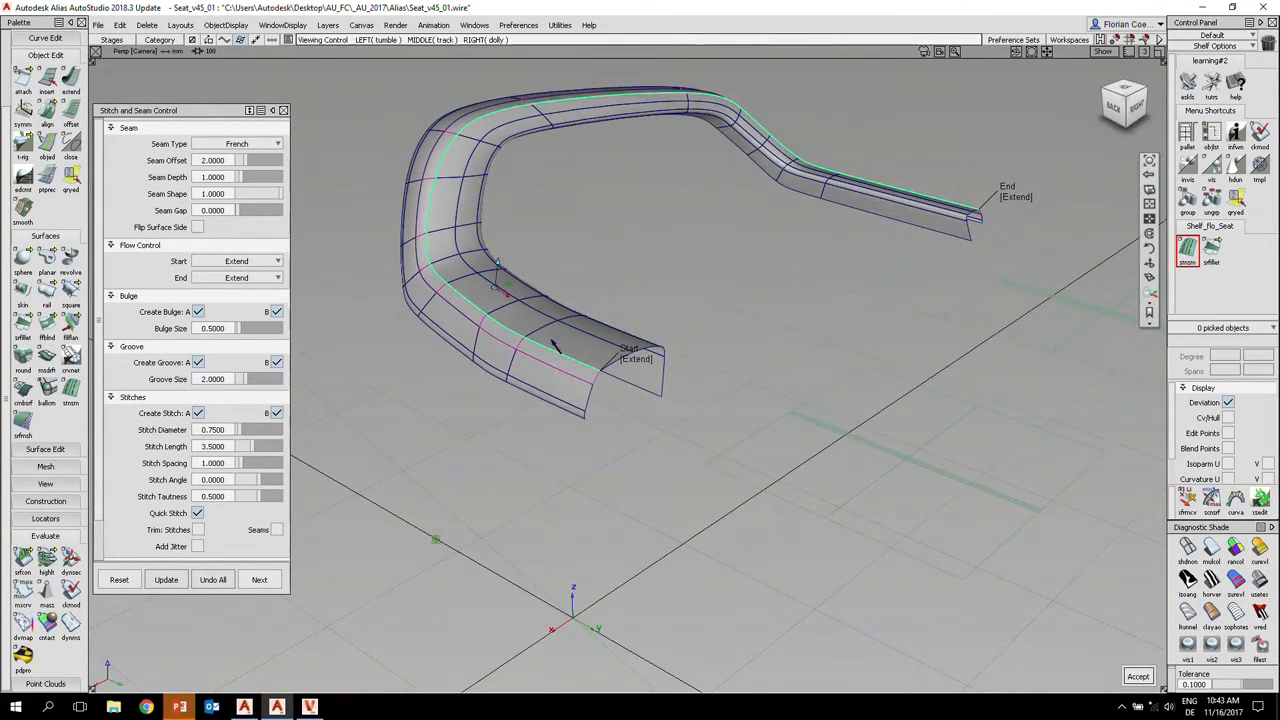
pyautogui.keyDown('alt'); pyautogui.keyDown('shift'); pyautogui.moveTo(555, 345); pyautogui.dragTo(535, 392, button='right'); pyautogui.keyUp('shift'); pyautogui.keyUp('alt')
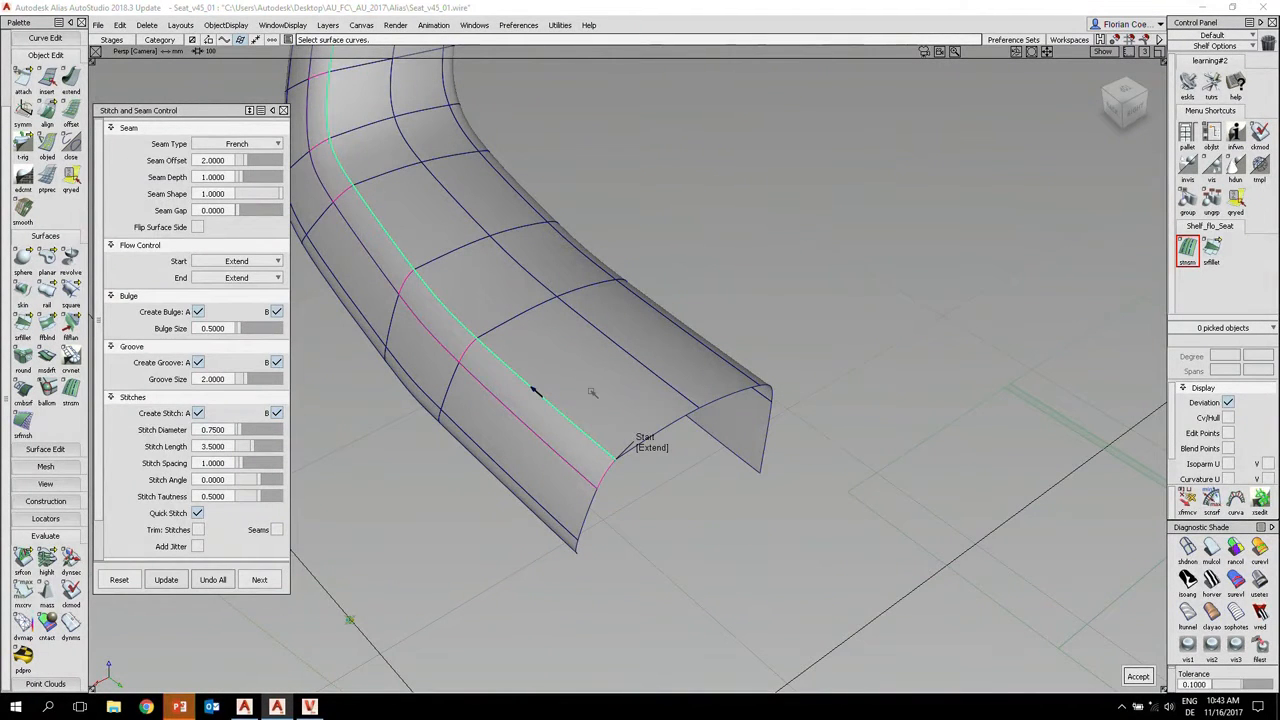
pyautogui.press('space')
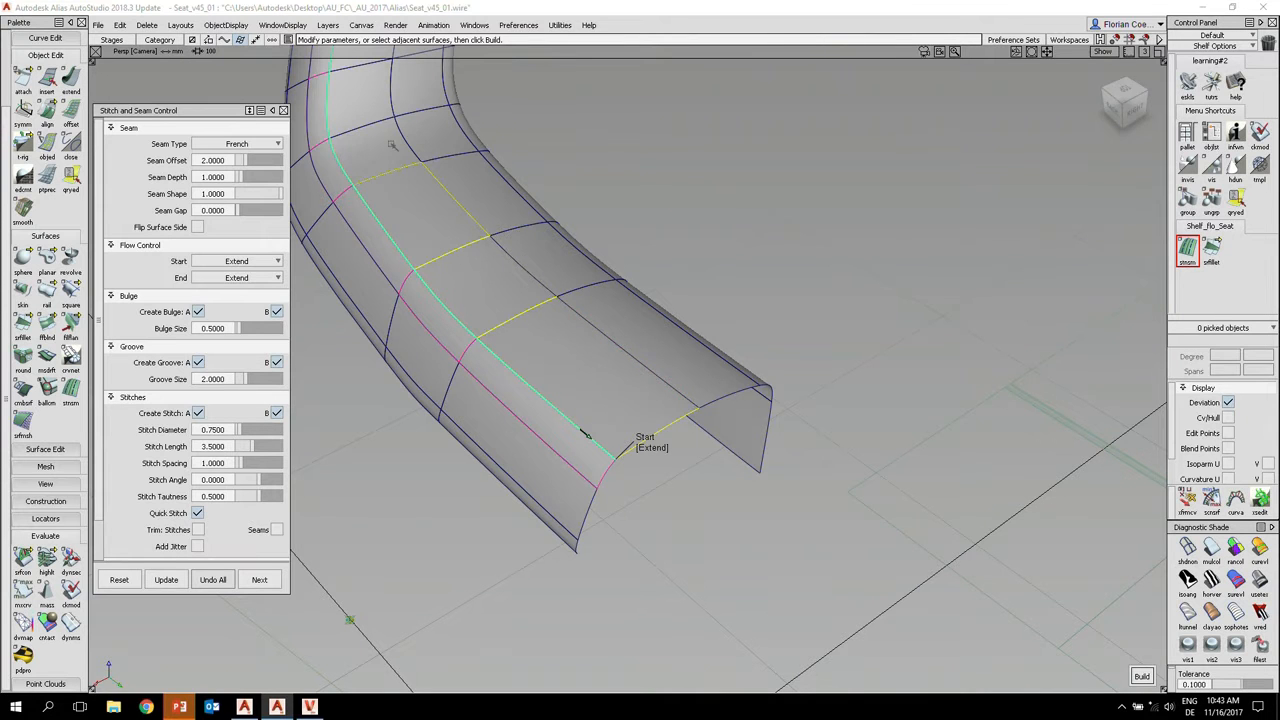
# - Add the adjacent surfaces on the path's inner side, from the start end around the first bend to the frame's long straight section
pyautogui.click(375, 111)
pyautogui.keyDown('alt'); pyautogui.keyDown('shift'); pyautogui.moveTo(414, 186); pyautogui.dragTo(432, 461, button='middle'); pyautogui.keyUp('shift'); pyautogui.keyUp('alt')
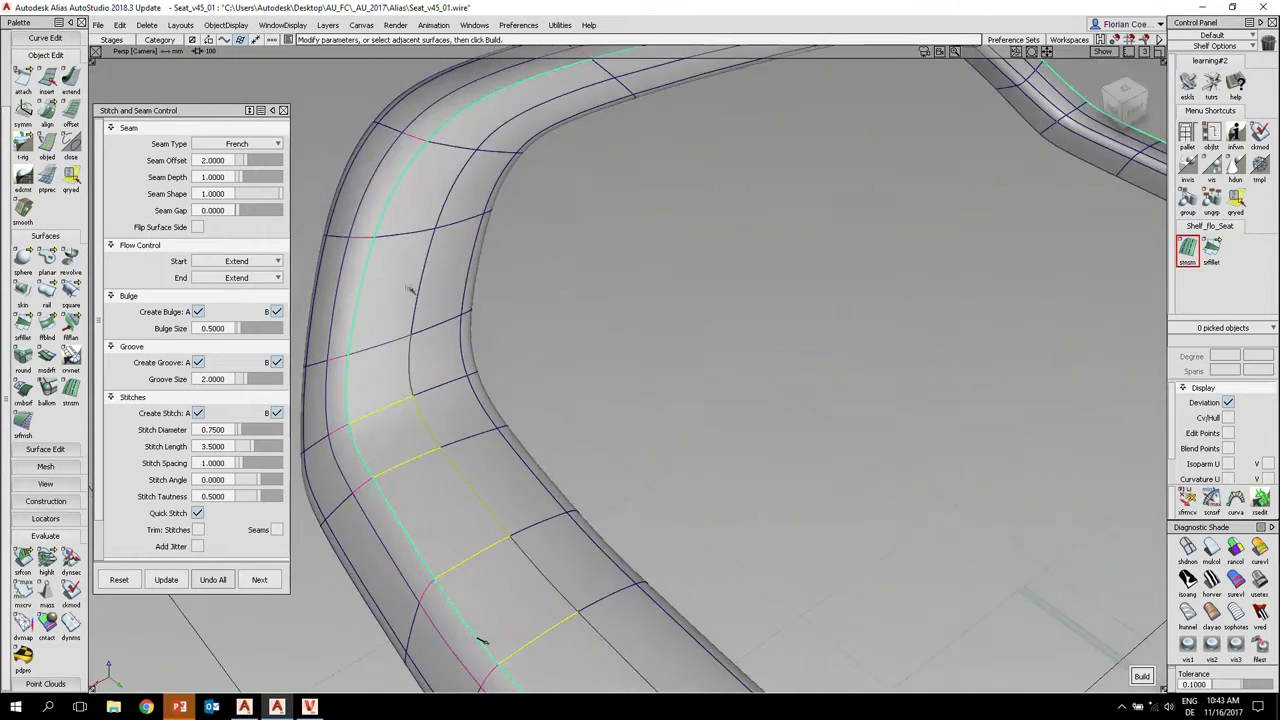
pyautogui.click(409, 286)
pyautogui.click(424, 182)
pyautogui.keyDown('alt'); pyautogui.keyDown('shift'); pyautogui.moveTo(482, 138); pyautogui.dragTo(245, 315, button='middle'); pyautogui.keyUp('shift'); pyautogui.keyUp('alt')
pyautogui.click(643, 175)
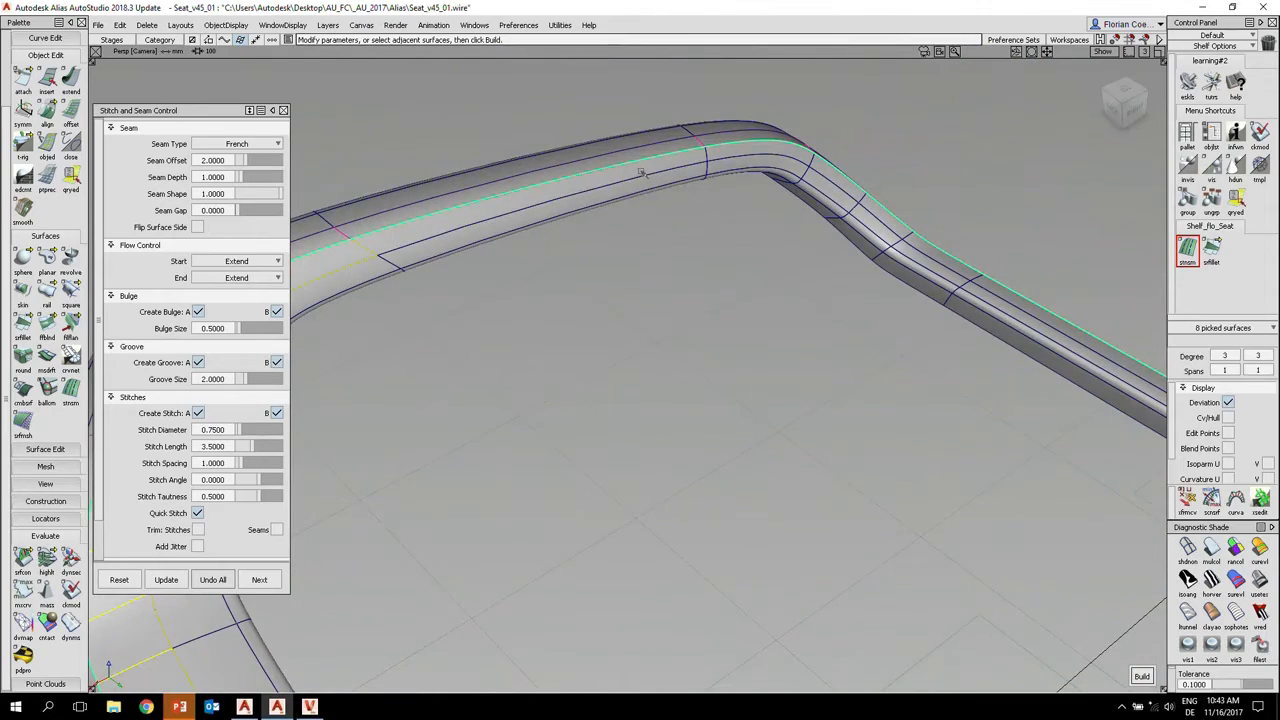
# - Add the remaining adjacent surfaces around the second bend to the frame's far end and build the French stitch seam
pyautogui.keyDown('alt'); pyautogui.keyDown('shift'); pyautogui.click(745, 156); pyautogui.keyUp('shift'); pyautogui.keyUp('alt')
pyautogui.keyDown('alt'); pyautogui.keyDown('shift'); pyautogui.moveTo(810, 253); pyautogui.dragTo(700, 165); pyautogui.keyUp('shift'); pyautogui.keyUp('alt')
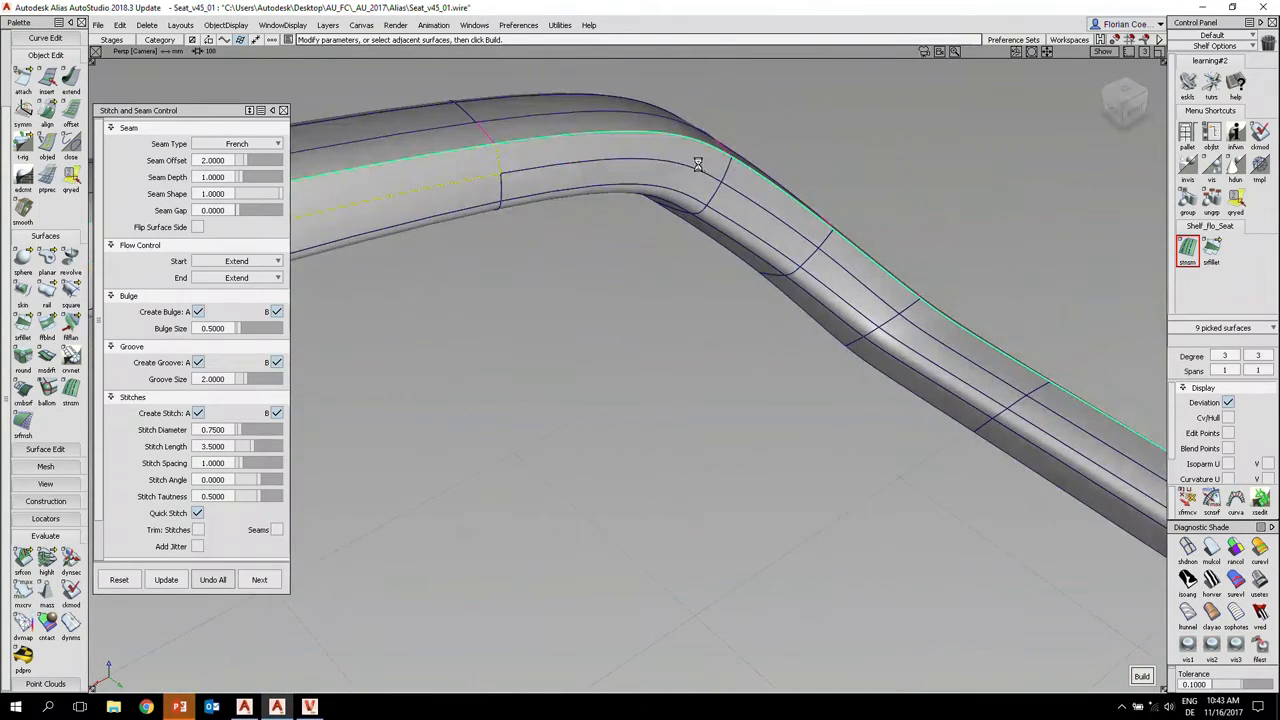
pyautogui.click(766, 203)
pyautogui.click(861, 272)
pyautogui.keyDown('alt'); pyautogui.keyDown('shift'); pyautogui.moveTo(928, 380); pyautogui.dragTo(555, 219, button='middle'); pyautogui.keyUp('shift'); pyautogui.keyUp('alt')
pyautogui.click(598, 192)
pyautogui.click(698, 253)
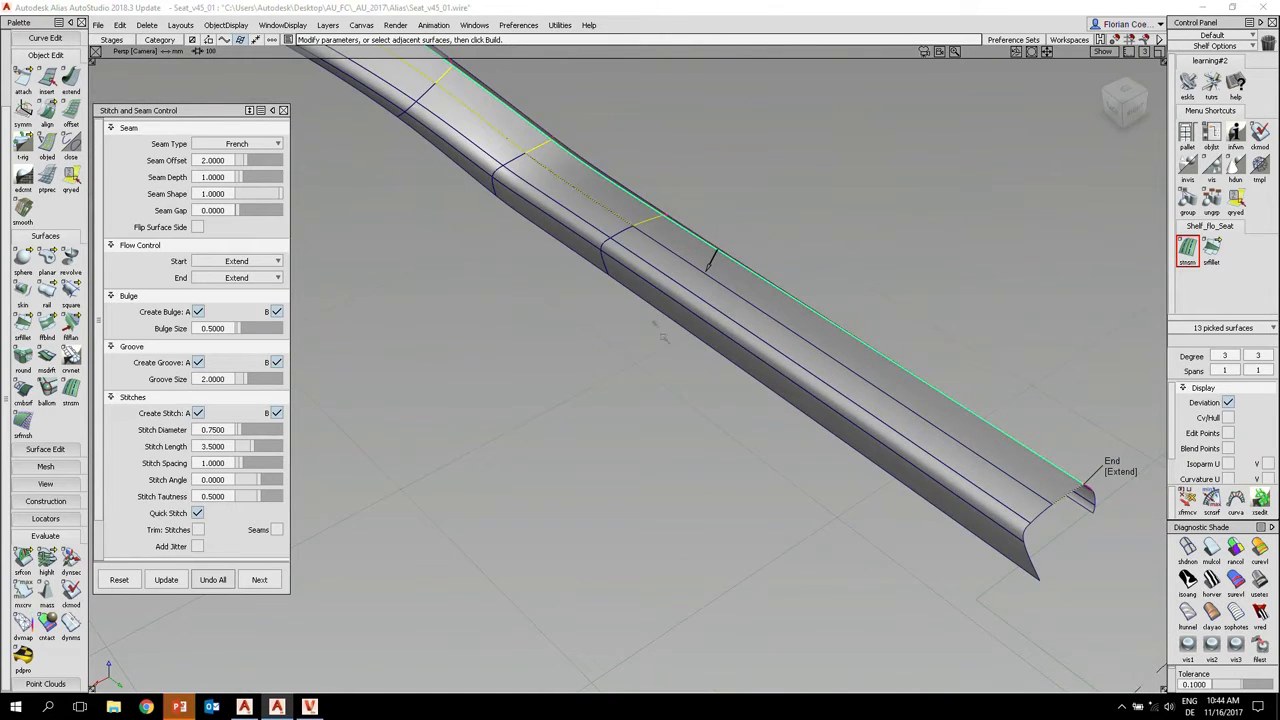
pyautogui.keyDown('alt'); pyautogui.keyDown('shift'); pyautogui.moveTo(662, 329); pyautogui.dragTo(697, 341); pyautogui.keyUp('shift'); pyautogui.keyUp('alt')
pyautogui.keyDown('alt'); pyautogui.keyDown('shift'); pyautogui.moveTo(697, 341); pyautogui.dragTo(526, 406, button='right'); pyautogui.keyUp('shift'); pyautogui.keyUp('alt')
pyautogui.keyDown('alt'); pyautogui.keyDown('shift'); pyautogui.moveTo(526, 406); pyautogui.dragTo(790, 300, button='middle'); pyautogui.keyUp('shift'); pyautogui.keyUp('alt')
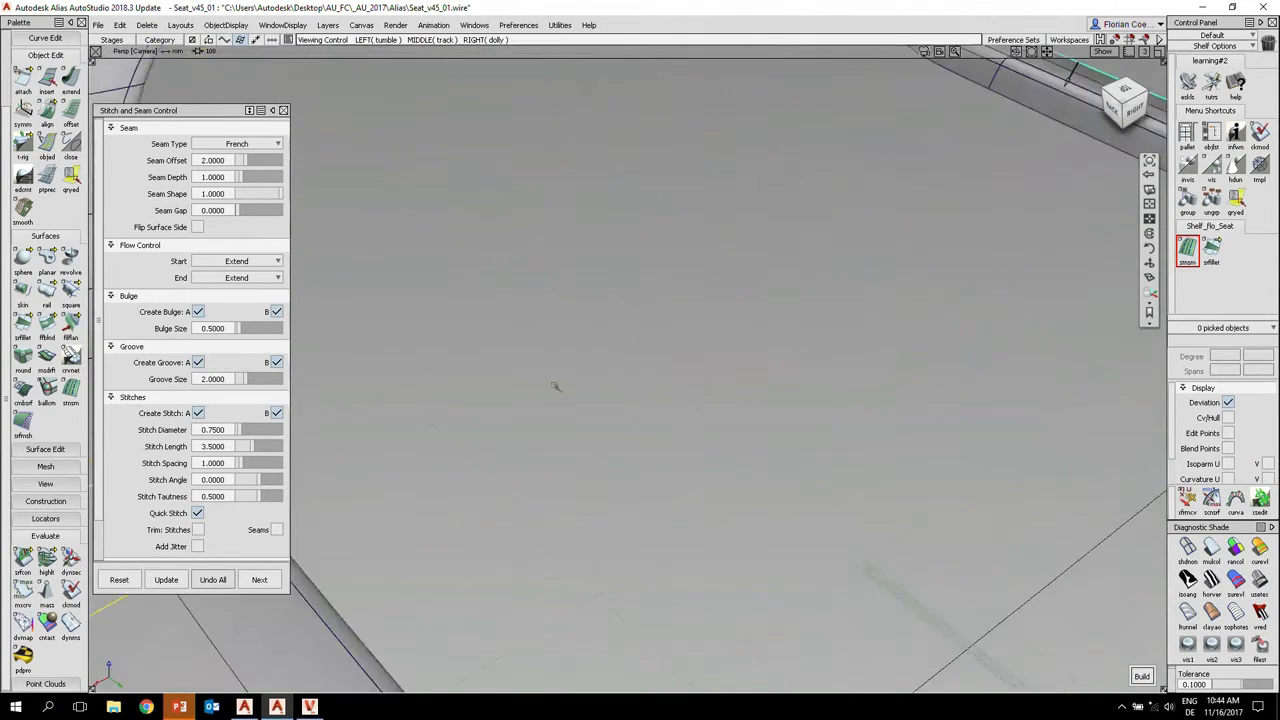
pyautogui.moveTo(554, 386)
pyautogui.keyDown('alt'); pyautogui.keyDown('shift'); pyautogui.mouseDown(button='middle')
pyautogui.moveTo(769, 240)
pyautogui.moveTo(796, 244)
pyautogui.mouseUp(button='middle'); pyautogui.keyUp('shift'); pyautogui.keyUp('alt')
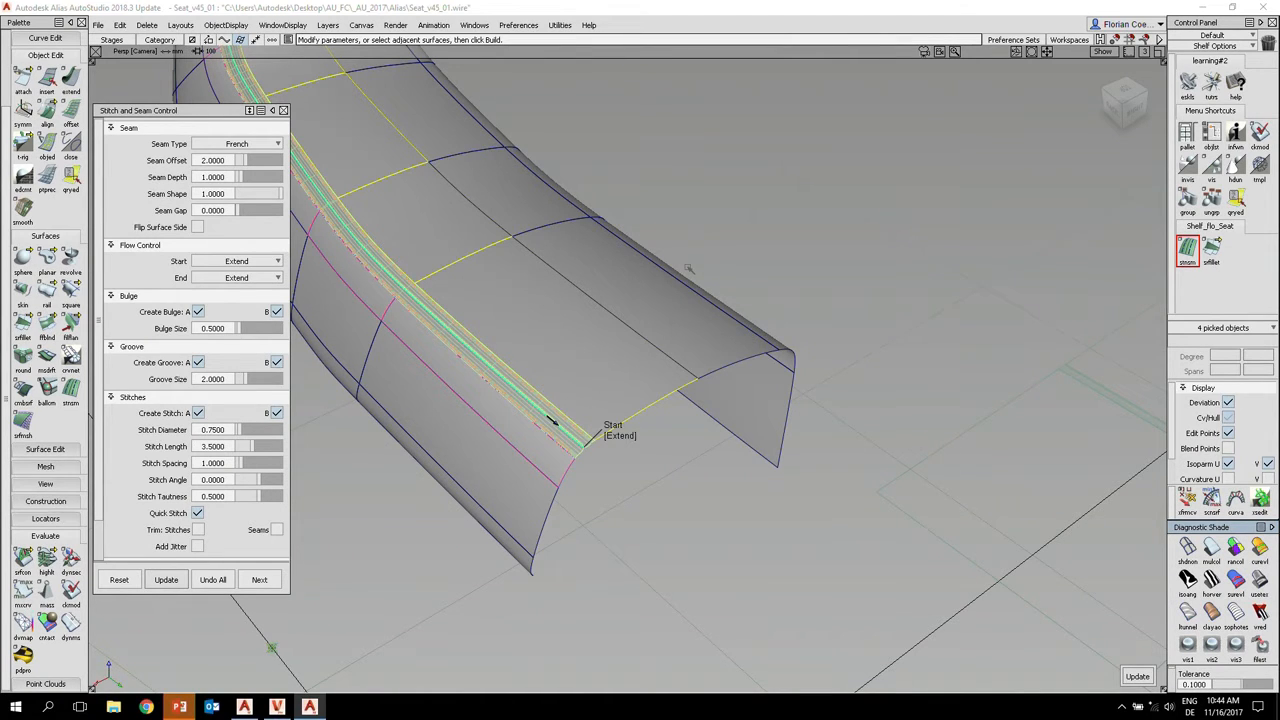
# - Examine the built French seam's profile and stitch rows up close at the frame's open start end
pyautogui.moveTo(492, 343)
pyautogui.keyDown('alt'); pyautogui.keyDown('shift'); pyautogui.mouseDown()
pyautogui.moveTo(520, 318)
pyautogui.moveTo(515, 290)
pyautogui.moveTo(474, 286)
pyautogui.mouseUp(); pyautogui.keyUp('shift'); pyautogui.keyUp('alt')
pyautogui.keyDown('alt'); pyautogui.keyDown('shift'); pyautogui.moveTo(474, 286); pyautogui.dragTo(504, 288, button='right'); pyautogui.keyUp('shift'); pyautogui.keyUp('alt')
pyautogui.moveTo(438, 372)
pyautogui.keyDown('alt'); pyautogui.keyDown('shift'); pyautogui.mouseDown(button='middle')
pyautogui.moveTo(663, 289)
pyautogui.moveTo(660, 270)
pyautogui.mouseUp(button='middle'); pyautogui.keyUp('shift'); pyautogui.keyUp('alt')
pyautogui.keyDown('alt'); pyautogui.keyDown('shift'); pyautogui.click(658, 295); pyautogui.keyUp('shift'); pyautogui.keyUp('alt')
pyautogui.keyDown('alt'); pyautogui.keyDown('shift'); pyautogui.moveTo(675, 307); pyautogui.dragTo(740, 298, button='right'); pyautogui.keyUp('shift'); pyautogui.keyUp('alt')
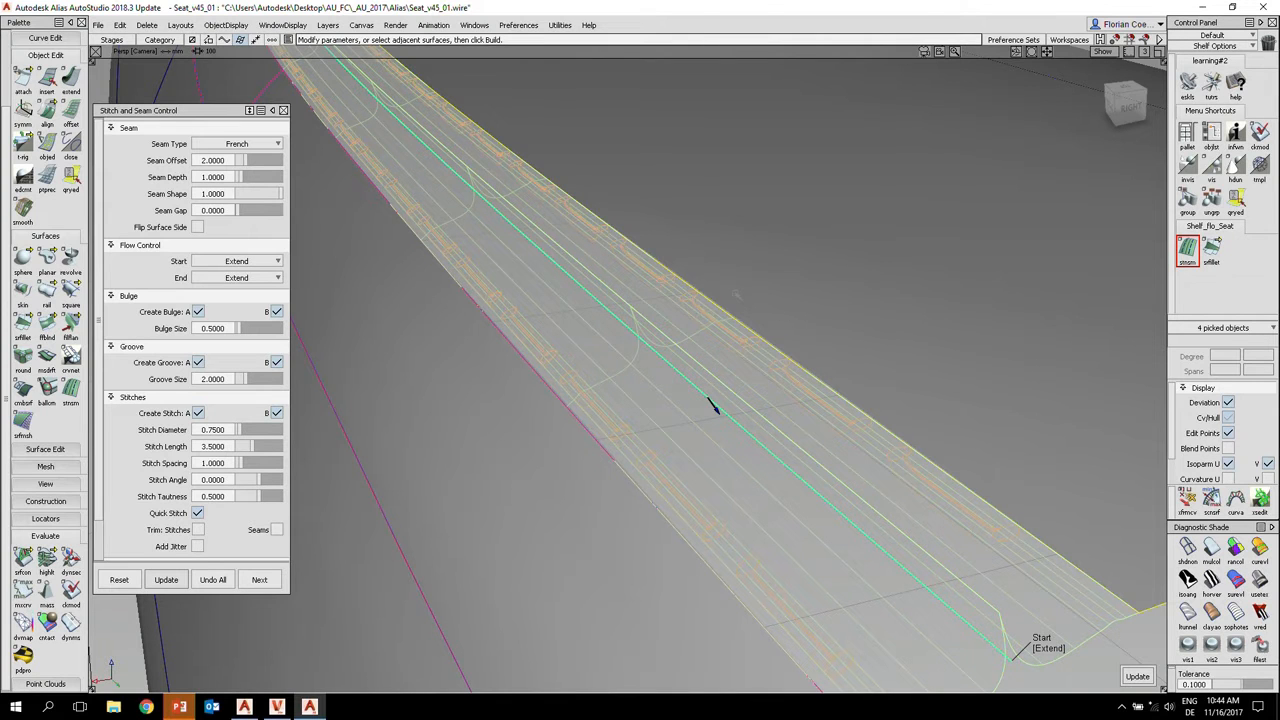
pyautogui.keyDown('alt'); pyautogui.keyDown('shift'); pyautogui.moveTo(749, 343); pyautogui.dragTo(717, 306); pyautogui.keyUp('shift'); pyautogui.keyUp('alt')
pyautogui.keyDown('alt'); pyautogui.keyDown('shift'); pyautogui.click(797, 217); pyautogui.keyUp('shift'); pyautogui.keyUp('alt')
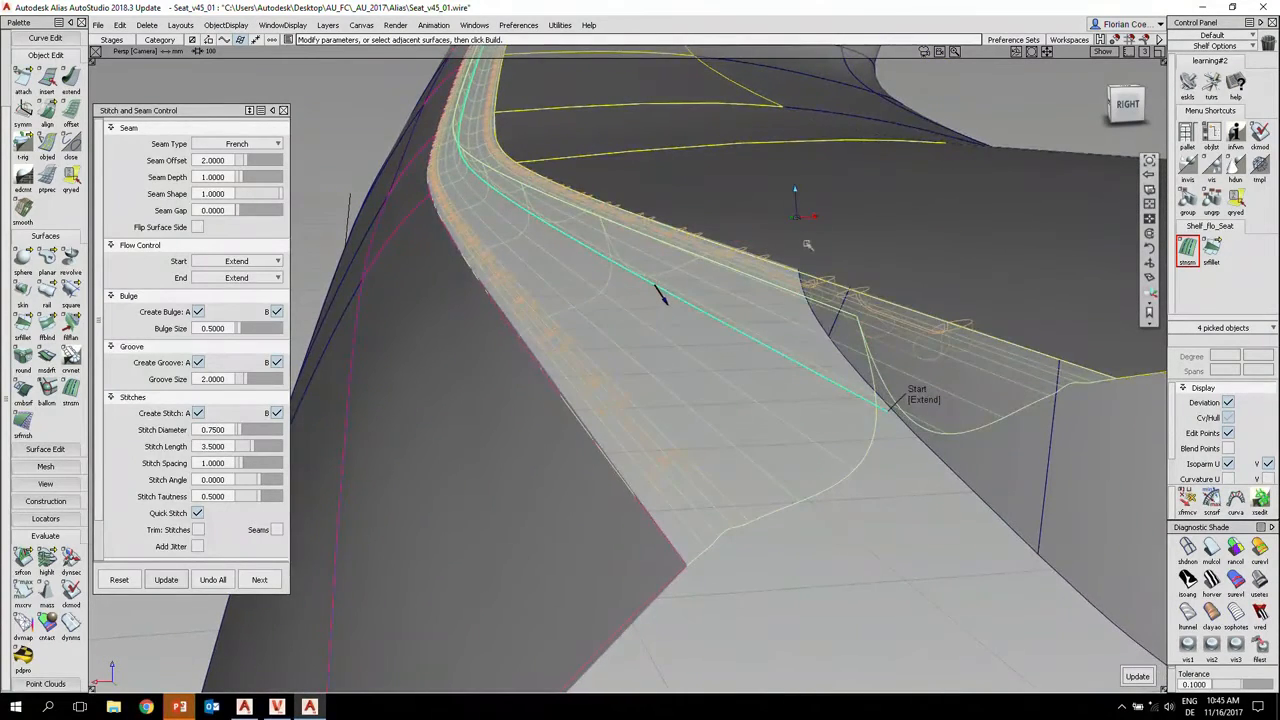
pyautogui.keyDown('alt'); pyautogui.keyDown('shift'); pyautogui.moveTo(807, 246); pyautogui.dragTo(760, 250); pyautogui.keyUp('shift'); pyautogui.keyUp('alt')
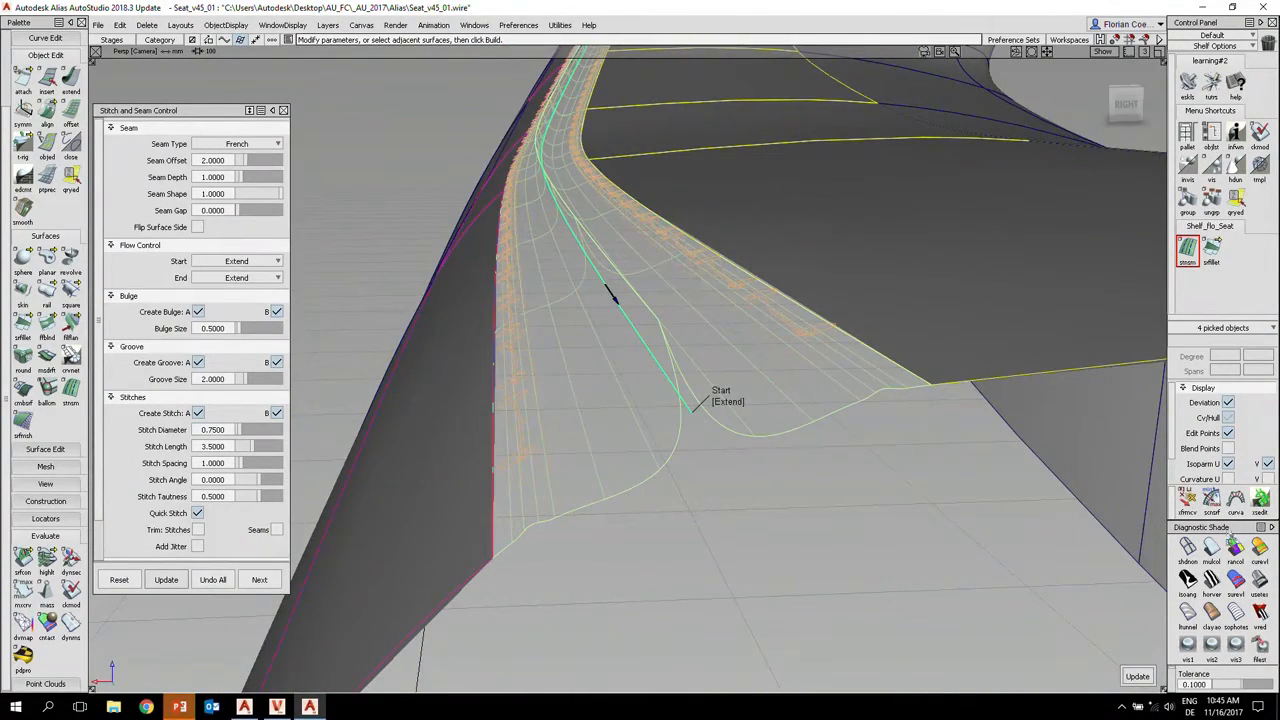
# - Apply multi-color diagnostic shading to the picked seam surfaces and view the shaded stitches at the start end
pyautogui.click(1212, 551)
pyautogui.keyDown('alt'); pyautogui.keyDown('shift'); pyautogui.click(816, 262); pyautogui.keyUp('shift'); pyautogui.keyUp('alt')
pyautogui.moveTo(852, 296)
pyautogui.keyDown('alt'); pyautogui.keyDown('shift'); pyautogui.mouseDown()
pyautogui.moveTo(839, 228)
pyautogui.moveTo(870, 314)
pyautogui.moveTo(601, 290)
pyautogui.mouseUp(); pyautogui.keyUp('shift'); pyautogui.keyUp('alt')
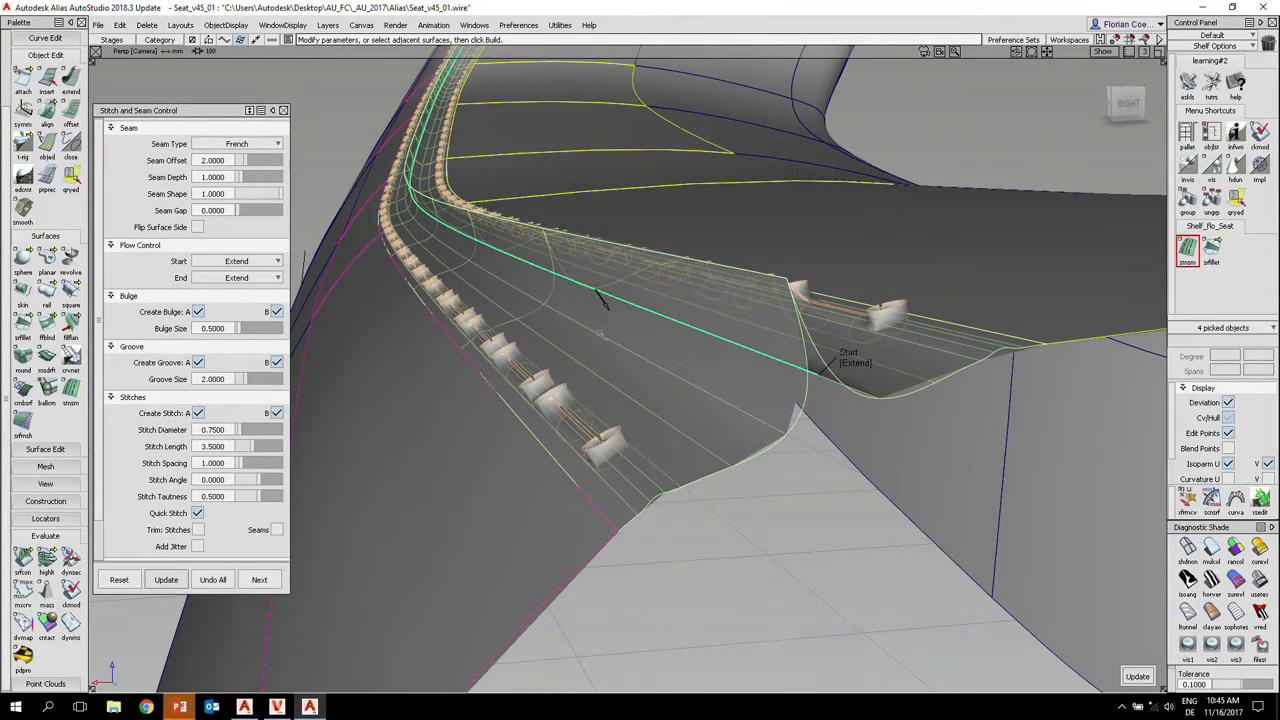
# - Flip the surface side of the French seam and hide the model's curves so only the shaded seam and stitches show
pyautogui.keyDown('alt'); pyautogui.keyDown('shift'); pyautogui.moveTo(599, 293); pyautogui.dragTo(585, 273, button='right'); pyautogui.keyUp('shift'); pyautogui.keyUp('alt')
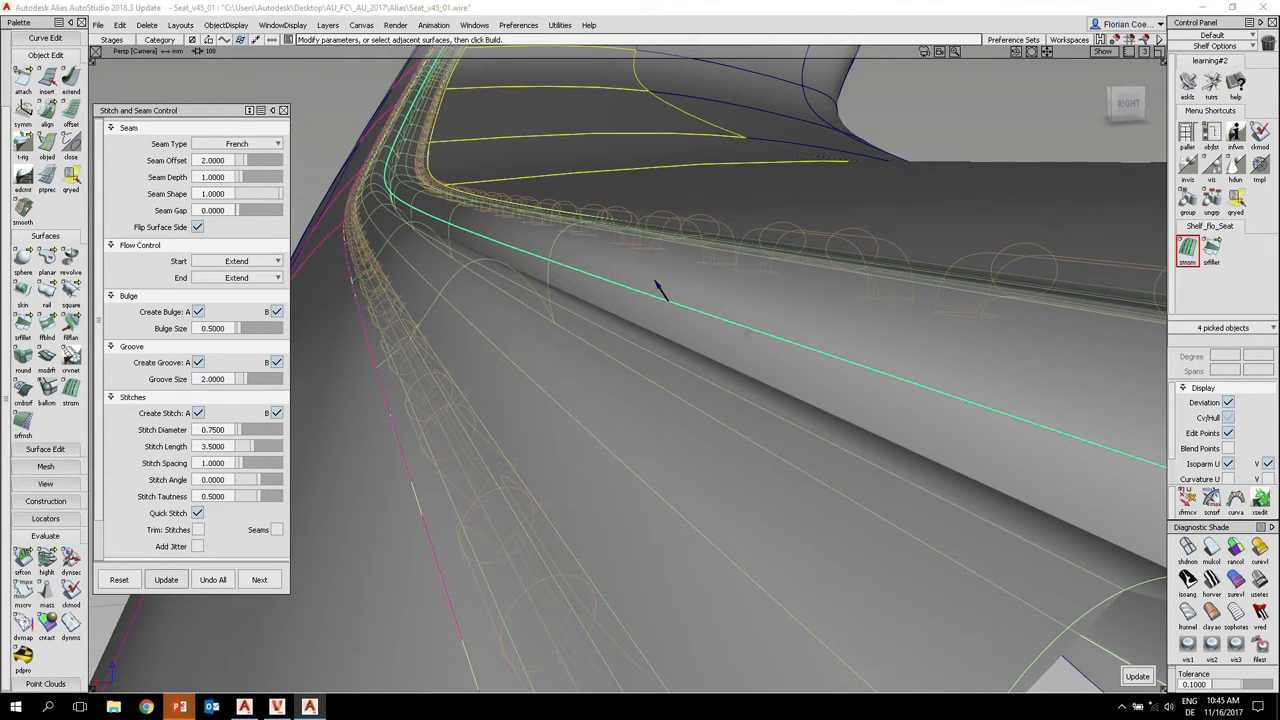
pyautogui.keyDown('alt'); pyautogui.keyDown('shift'); pyautogui.moveTo(658, 290); pyautogui.dragTo(626, 446); pyautogui.keyUp('shift'); pyautogui.keyUp('alt')
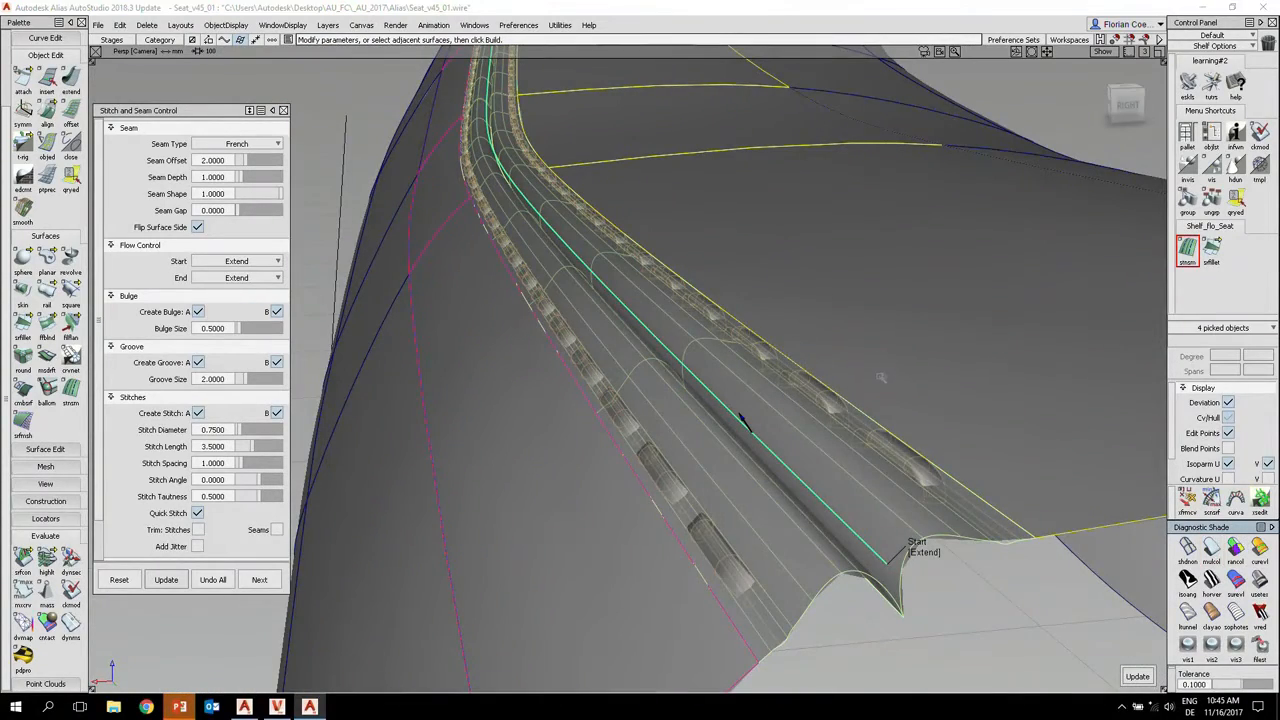
pyautogui.keyDown('ctrl'); pyautogui.keyDown('shift'); pyautogui.moveTo(871, 343); pyautogui.dragTo(834, 325, button='right'); pyautogui.keyUp('shift'); pyautogui.keyUp('ctrl')
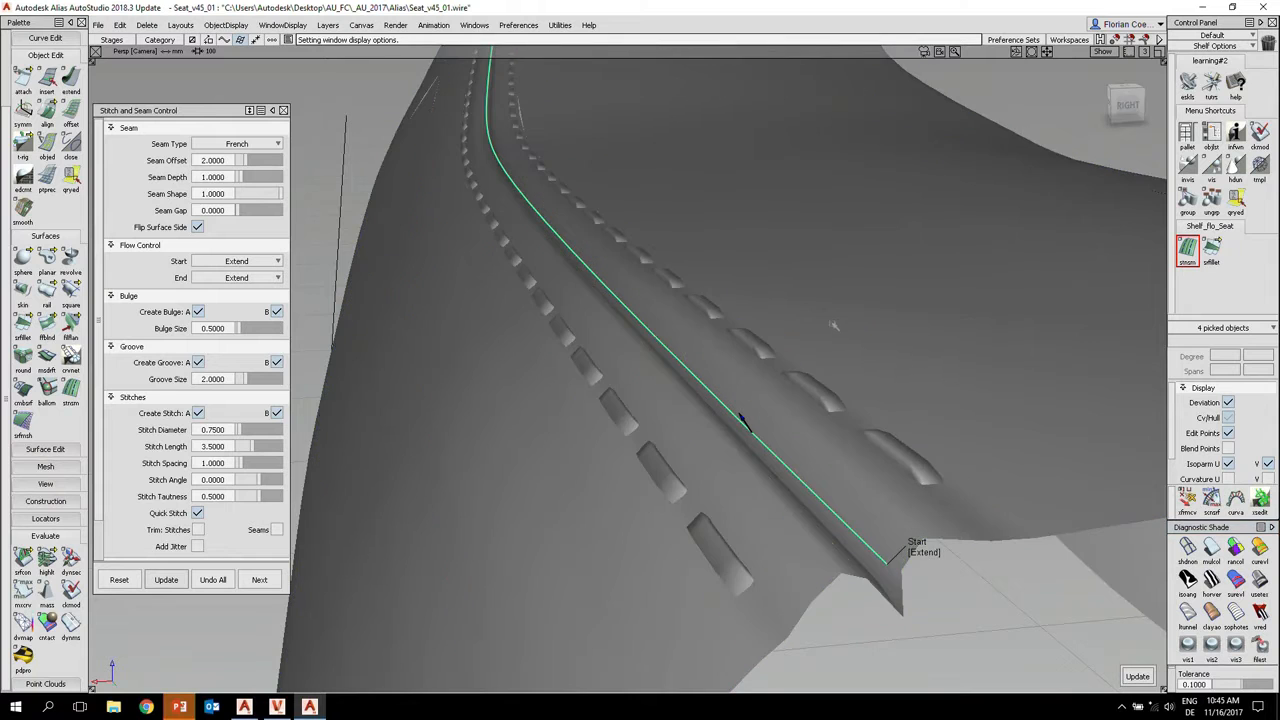
pyautogui.keyDown('alt'); pyautogui.keyDown('shift'); pyautogui.moveTo(733, 325); pyautogui.dragTo(774, 380); pyautogui.keyUp('shift'); pyautogui.keyUp('alt')
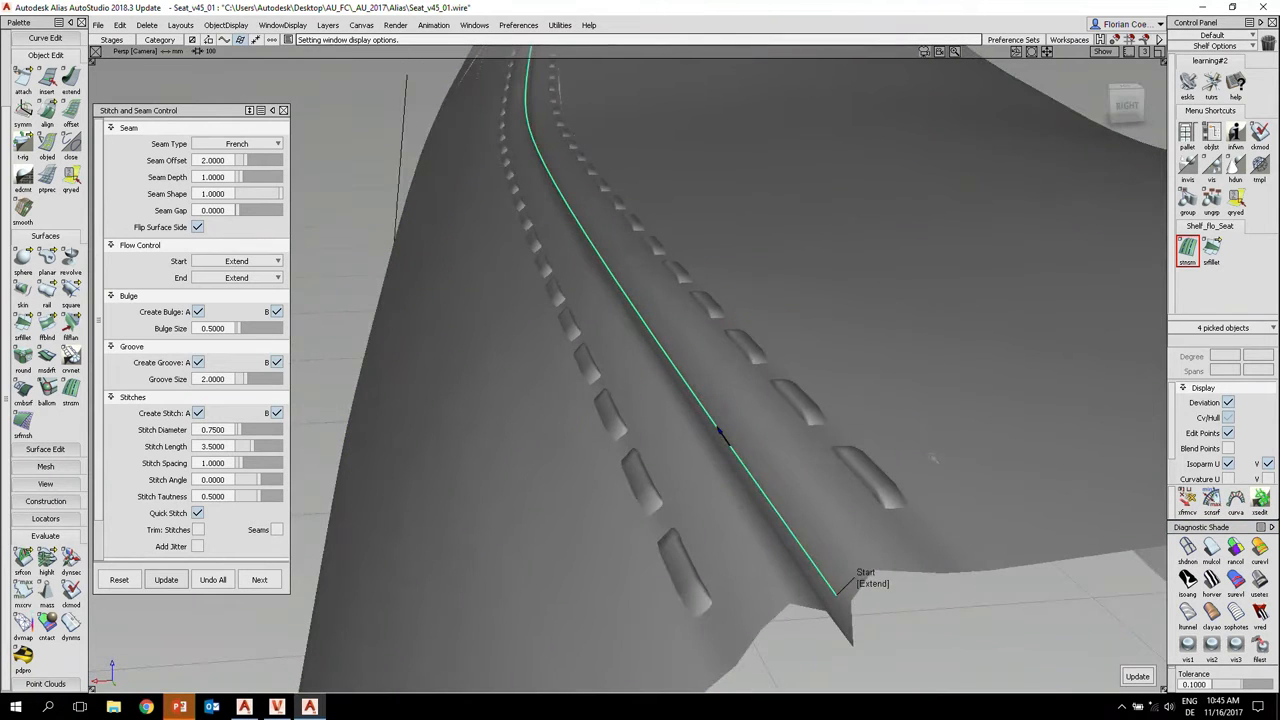
pyautogui.keyDown('ctrl'); pyautogui.keyDown('shift'); pyautogui.moveTo(926, 465); pyautogui.dragTo(924, 392); pyautogui.keyUp('shift'); pyautogui.keyUp('ctrl')
# - Examine the French seam and its stitches along the frame, from the tight corner out to the whole part
pyautogui.keyDown('alt'); pyautogui.keyDown('shift'); pyautogui.moveTo(700, 372); pyautogui.dragTo(740, 480); pyautogui.keyUp('shift'); pyautogui.keyUp('alt')
pyautogui.keyDown('alt'); pyautogui.keyDown('shift'); pyautogui.moveTo(591, 249); pyautogui.dragTo(660, 249, button='right'); pyautogui.keyUp('shift'); pyautogui.keyUp('alt')
pyautogui.moveTo(660, 249)
pyautogui.keyDown('alt'); pyautogui.keyDown('shift'); pyautogui.mouseDown(button='middle')
pyautogui.moveTo(762, 547)
pyautogui.moveTo(740, 583)
pyautogui.mouseUp(button='middle'); pyautogui.keyUp('shift'); pyautogui.keyUp('alt')
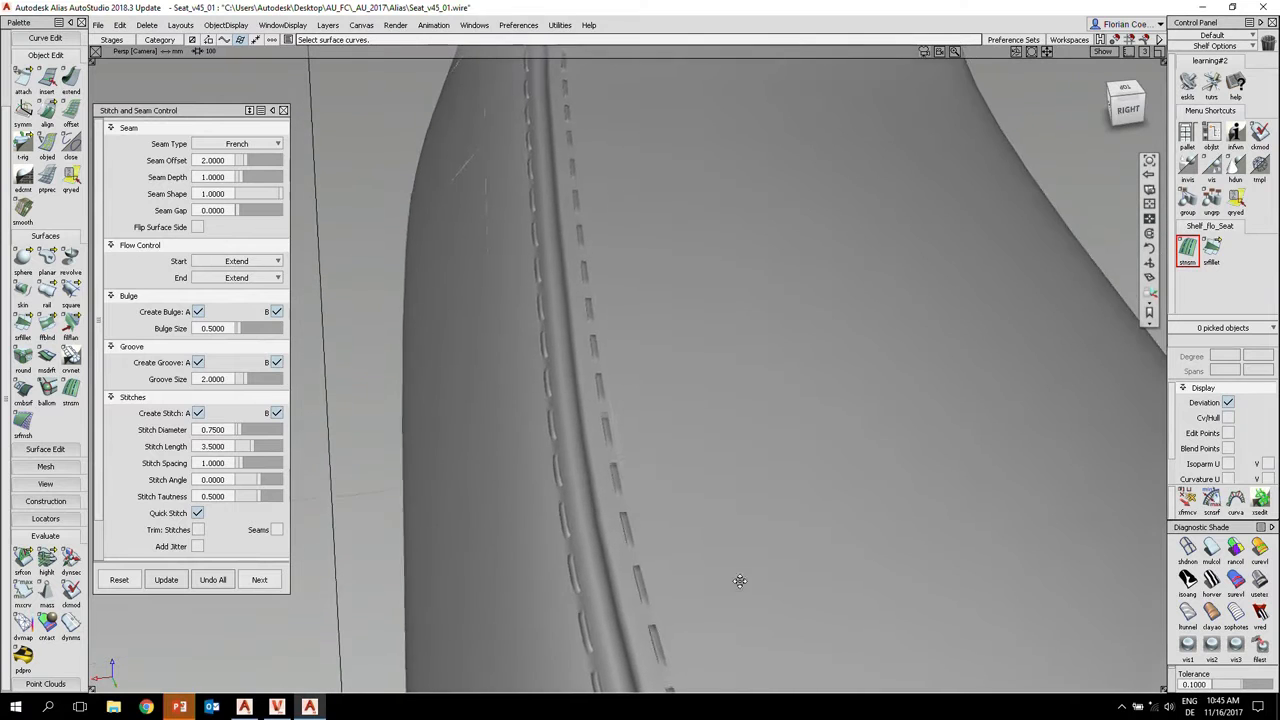
pyautogui.keyDown('alt'); pyautogui.keyDown('shift'); pyautogui.moveTo(704, 365); pyautogui.dragTo(714, 520, button='middle'); pyautogui.keyUp('shift'); pyautogui.keyUp('alt')
pyautogui.keyDown('alt'); pyautogui.keyDown('shift'); pyautogui.moveTo(562, 309); pyautogui.dragTo(631, 223); pyautogui.keyUp('shift'); pyautogui.keyUp('alt')
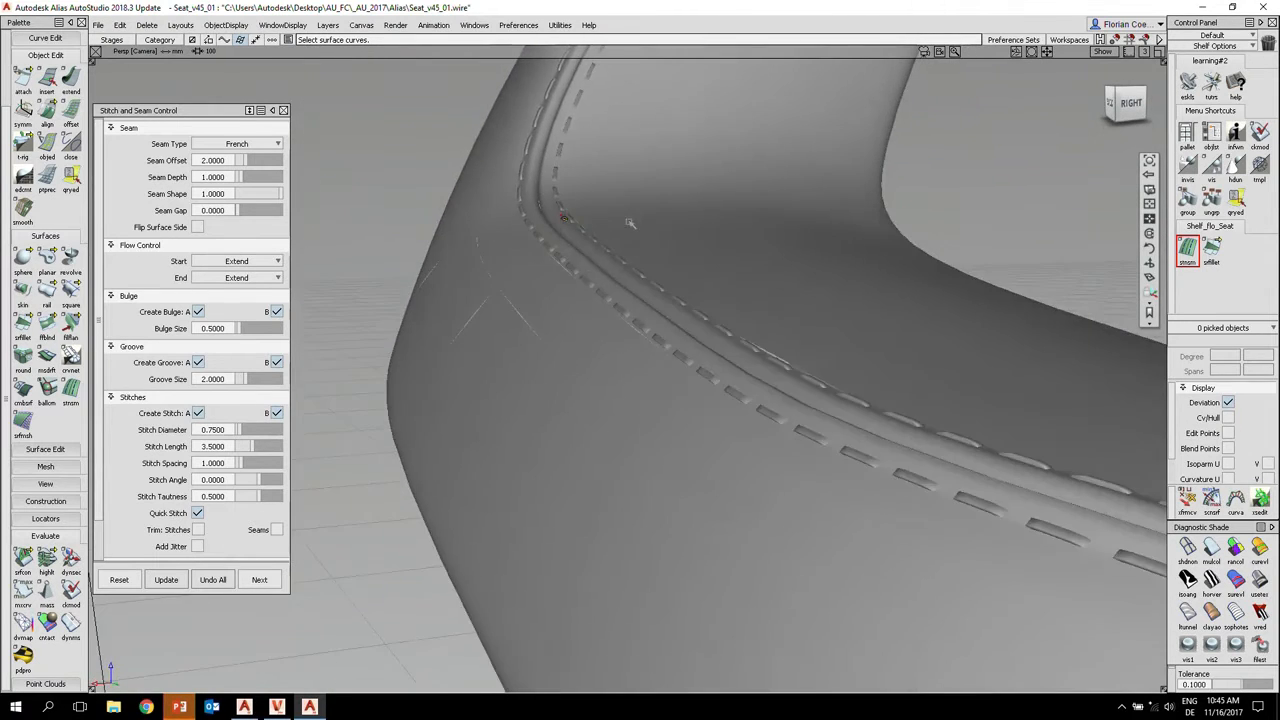
pyautogui.keyDown('alt'); pyautogui.keyDown('shift'); pyautogui.moveTo(631, 223); pyautogui.dragTo(670, 262, button='right'); pyautogui.keyUp('shift'); pyautogui.keyUp('alt')
pyautogui.keyDown('alt'); pyautogui.keyDown('shift'); pyautogui.moveTo(670, 262); pyautogui.dragTo(720, 466, button='middle'); pyautogui.keyUp('shift'); pyautogui.keyUp('alt')
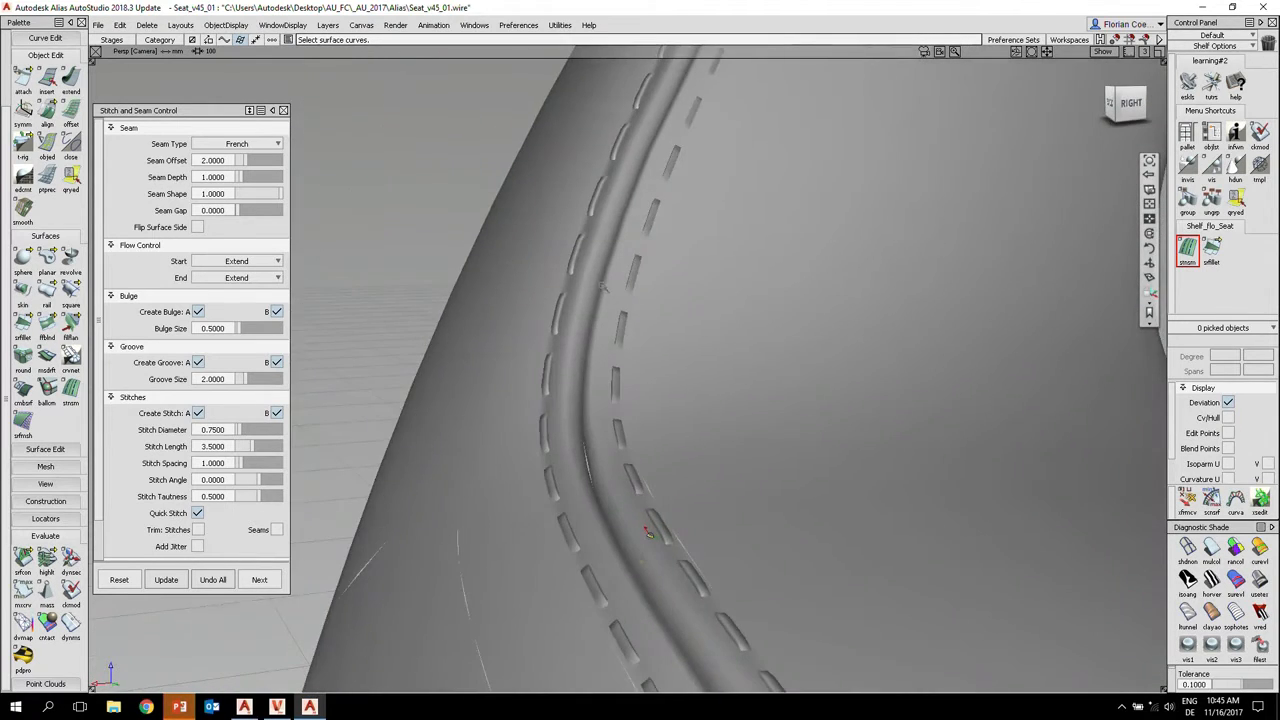
pyautogui.keyDown('alt'); pyautogui.keyDown('shift'); pyautogui.moveTo(720, 466); pyautogui.dragTo(754, 330); pyautogui.keyUp('shift'); pyautogui.keyUp('alt')
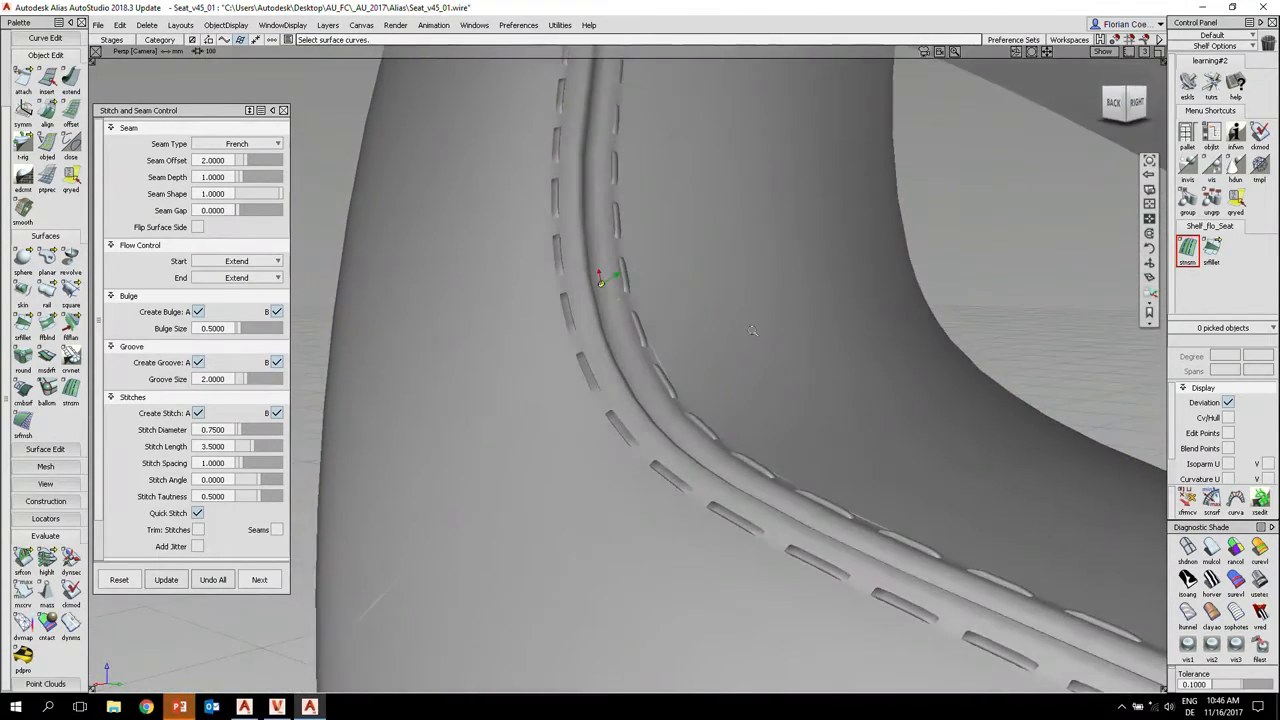
pyautogui.keyDown('alt'); pyautogui.keyDown('shift'); pyautogui.moveTo(754, 330); pyautogui.dragTo(737, 337, button='right'); pyautogui.keyUp('shift'); pyautogui.keyUp('alt')
pyautogui.moveTo(745, 363)
pyautogui.keyDown('alt'); pyautogui.keyDown('shift'); pyautogui.mouseDown()
pyautogui.moveTo(574, 411)
pyautogui.moveTo(517, 391)
pyautogui.moveTo(530, 410)
pyautogui.mouseUp(); pyautogui.keyUp('shift'); pyautogui.keyUp('alt')
pyautogui.moveTo(530, 410)
pyautogui.keyDown('alt'); pyautogui.keyDown('shift'); pyautogui.mouseDown(button='right')
pyautogui.moveTo(690, 422)
pyautogui.moveTo(640, 432)
pyautogui.mouseUp(button='right'); pyautogui.keyUp('shift'); pyautogui.keyUp('alt')
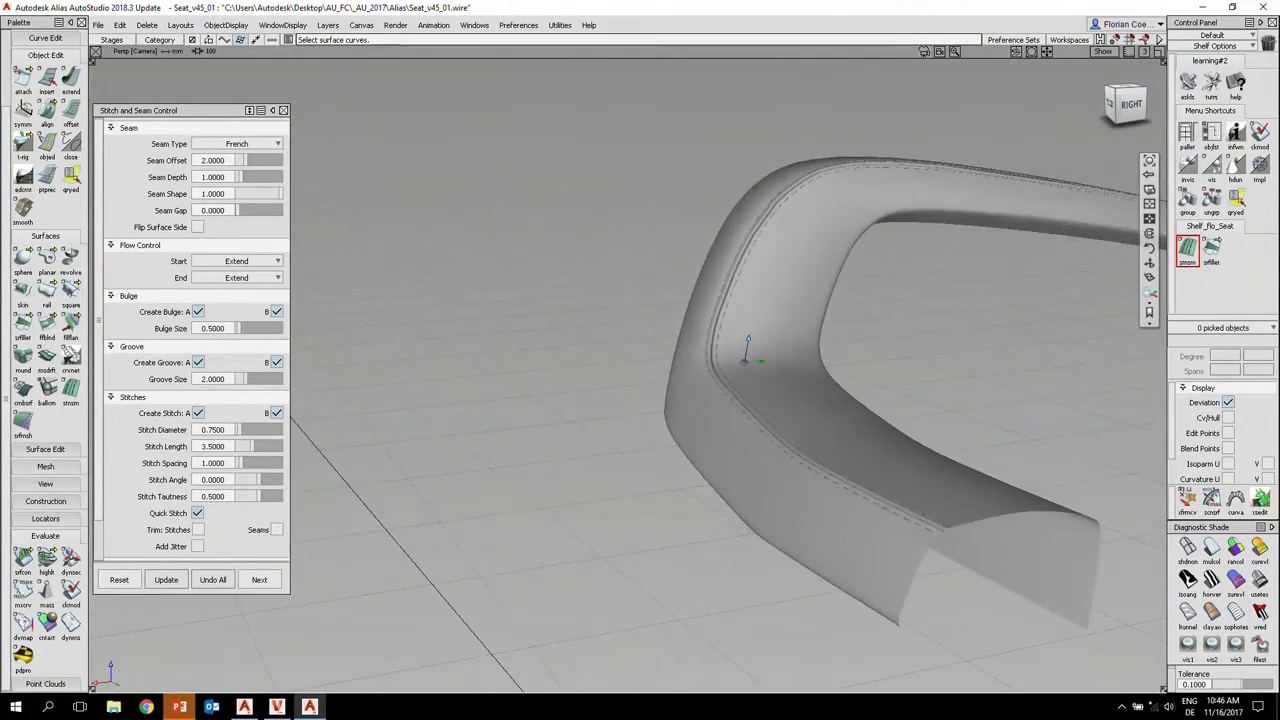
pyautogui.keyDown('alt'); pyautogui.keyDown('shift'); pyautogui.moveTo(750, 460); pyautogui.dragTo(540, 460, button='middle'); pyautogui.keyUp('shift'); pyautogui.keyUp('alt')
pyautogui.keyDown('alt'); pyautogui.keyDown('shift'); pyautogui.moveTo(595, 434); pyautogui.dragTo(603, 416); pyautogui.keyUp('shift'); pyautogui.keyUp('alt')
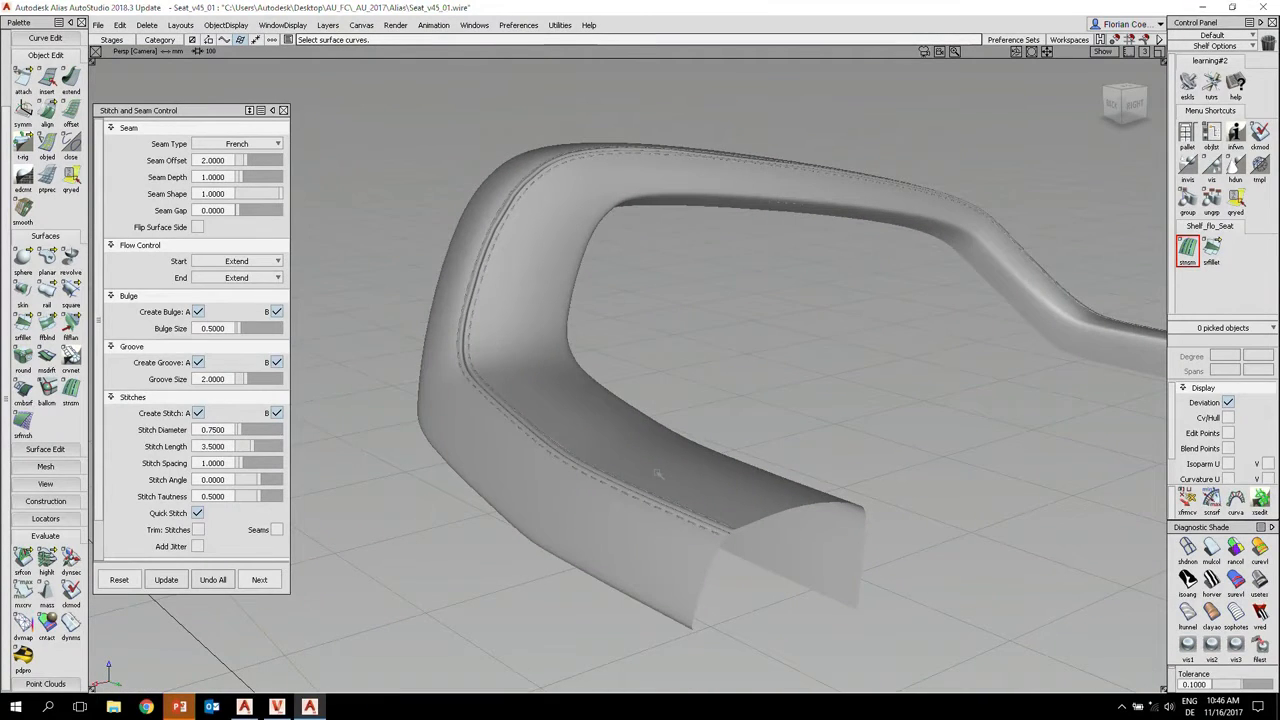
# - Switch to the AU 2017_CarSeat_v01 presentation in PowerPoint, view the Alias agenda slide and return to Alias
pyautogui.hotkey('alt', 'Tab')
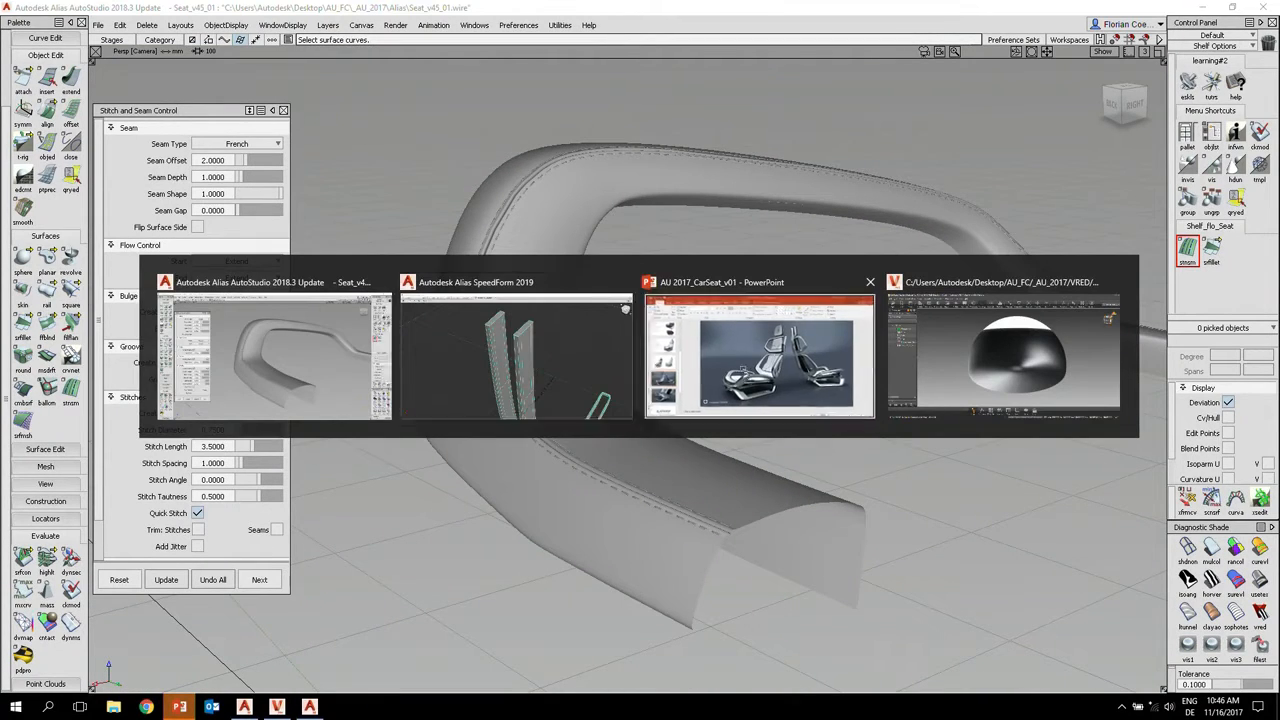
pyautogui.click(743, 380)
pyautogui.click(78, 225)
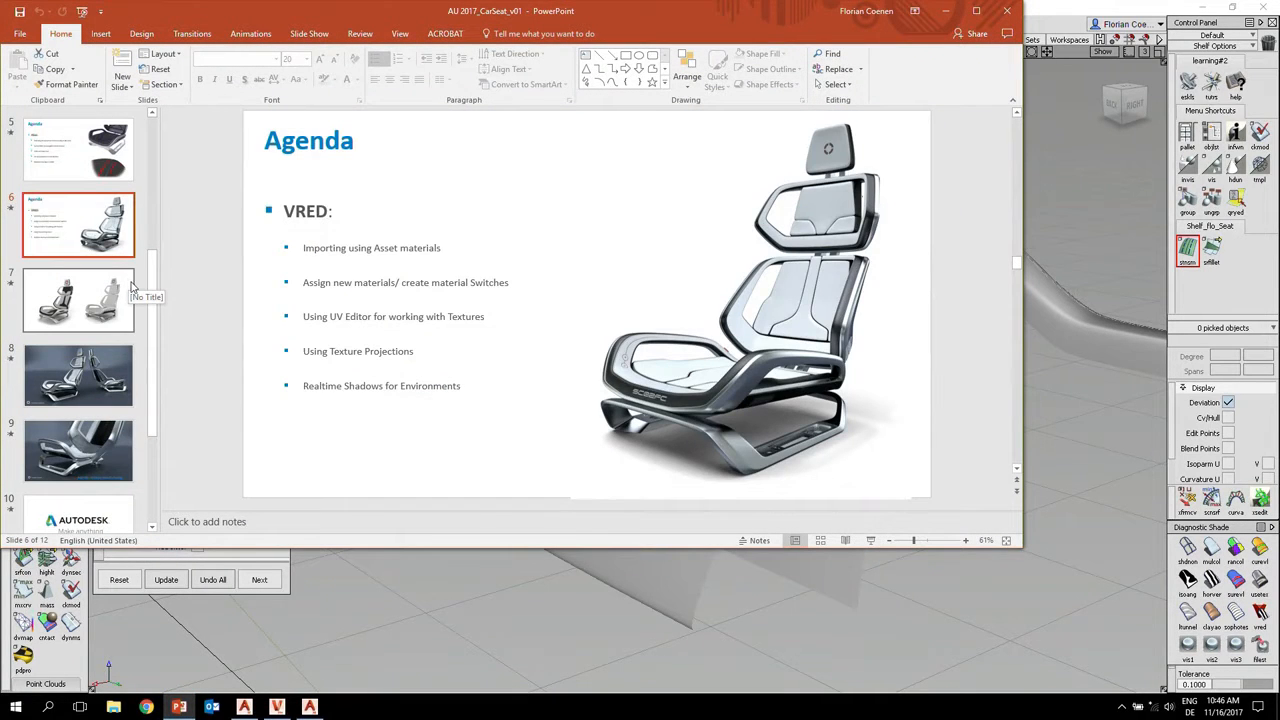
pyautogui.click(85, 172)
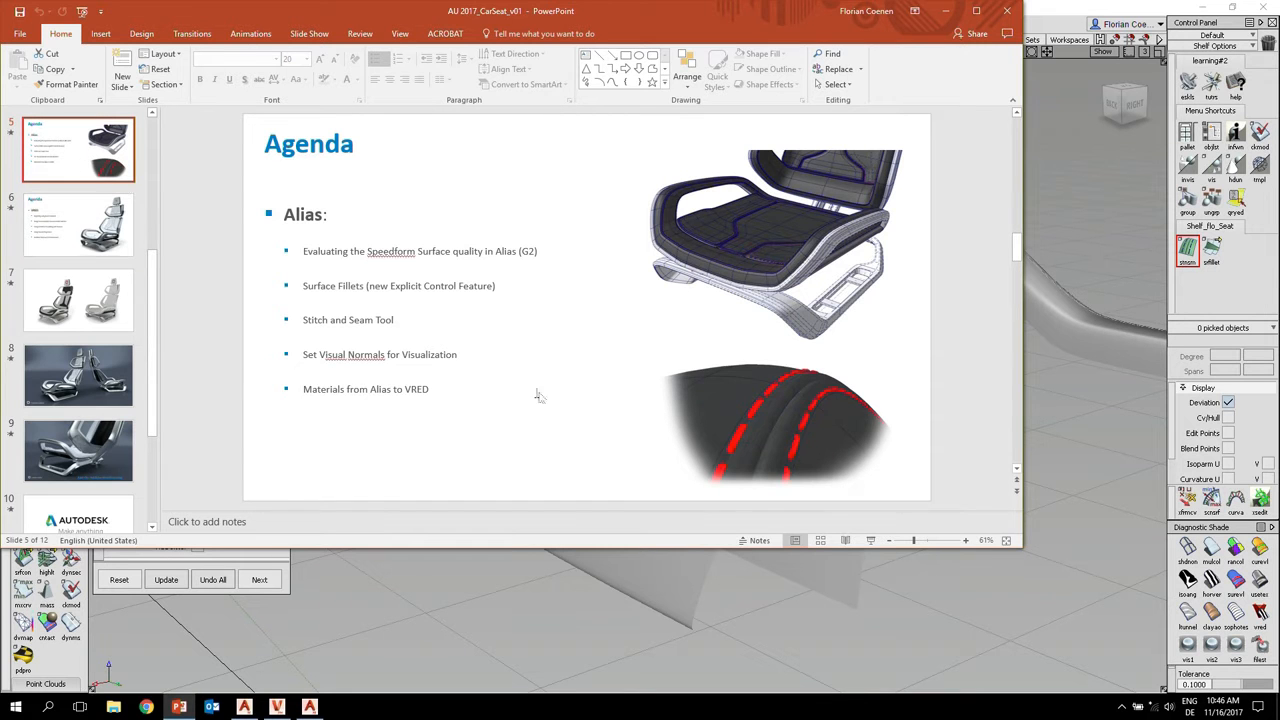
pyautogui.click(934, 14)
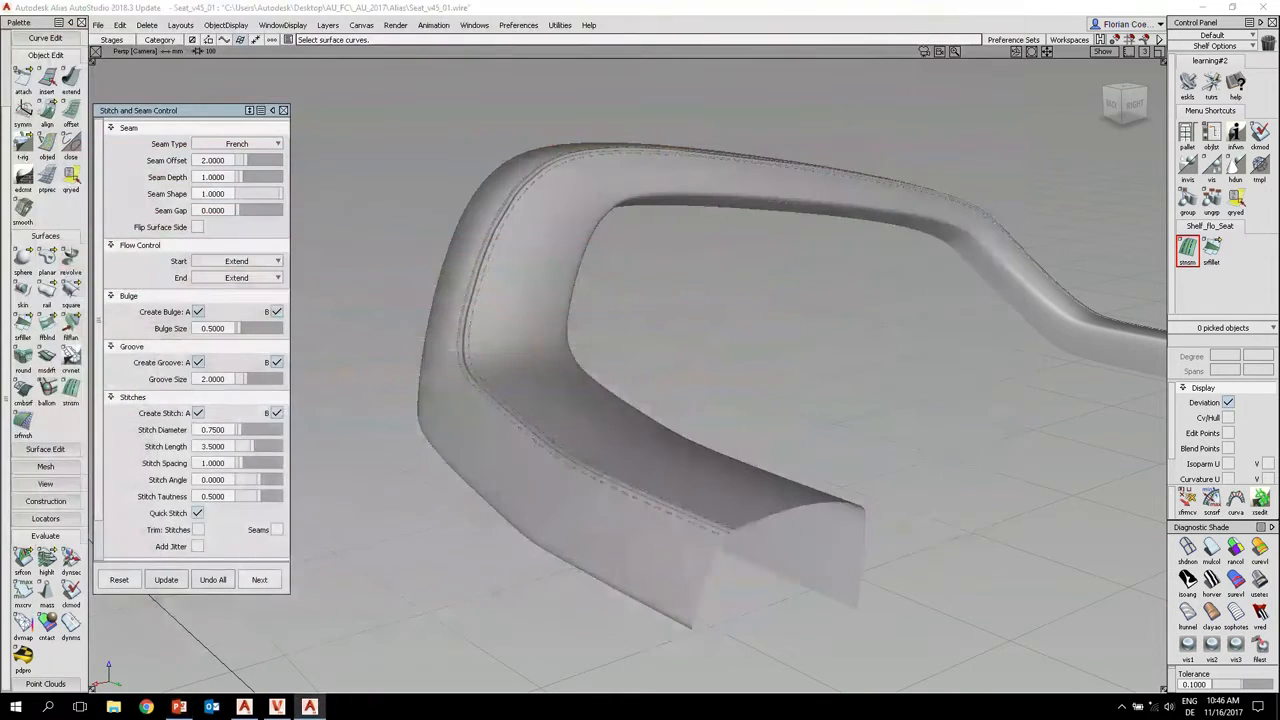
# - Orient the visual normals of the seam and stitch surfaces towards the camera
pyautogui.keyDown('alt'); pyautogui.keyDown('shift'); pyautogui.moveTo(577, 483); pyautogui.dragTo(545, 425, button='right'); pyautogui.keyUp('shift'); pyautogui.keyUp('alt')
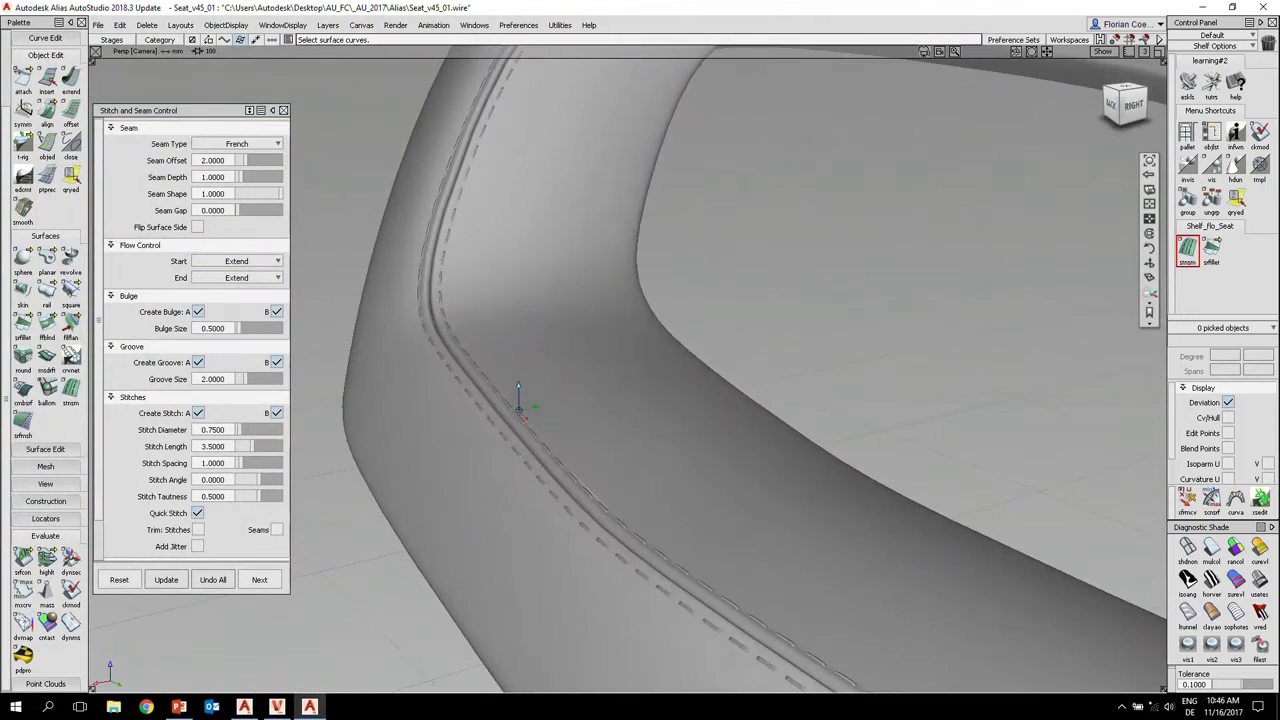
pyautogui.click(45, 535)
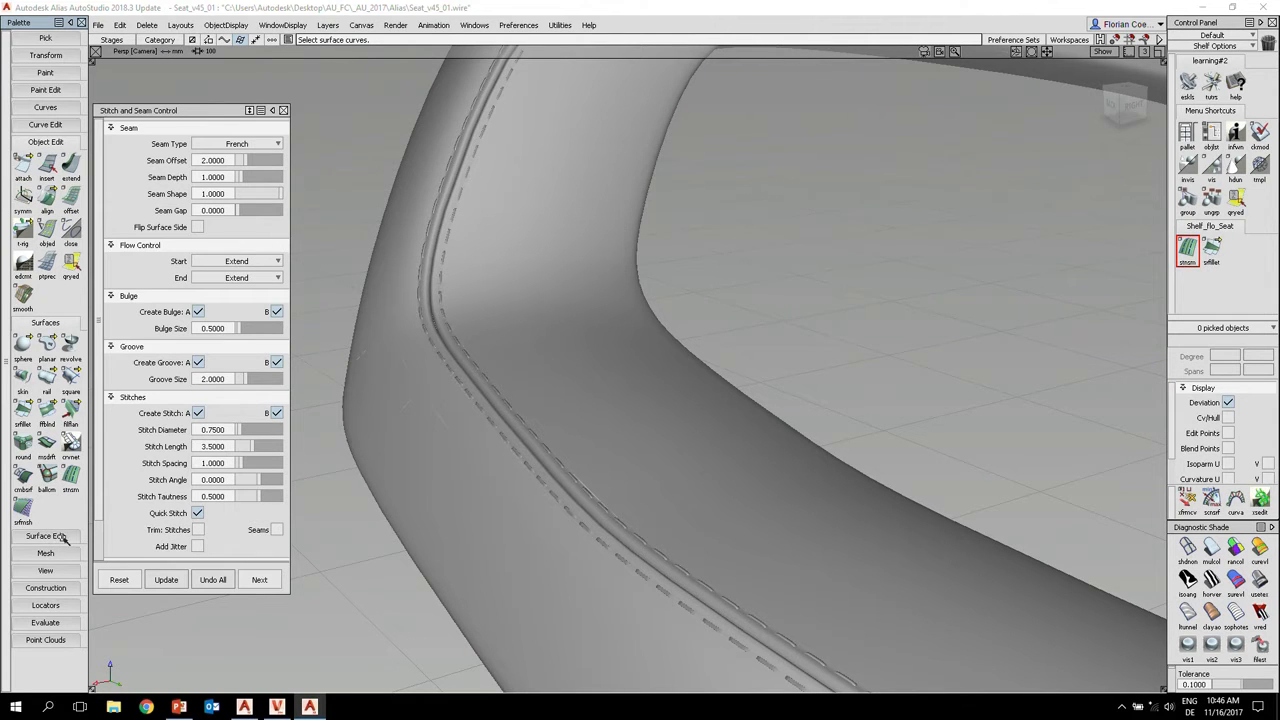
pyautogui.click(60, 537)
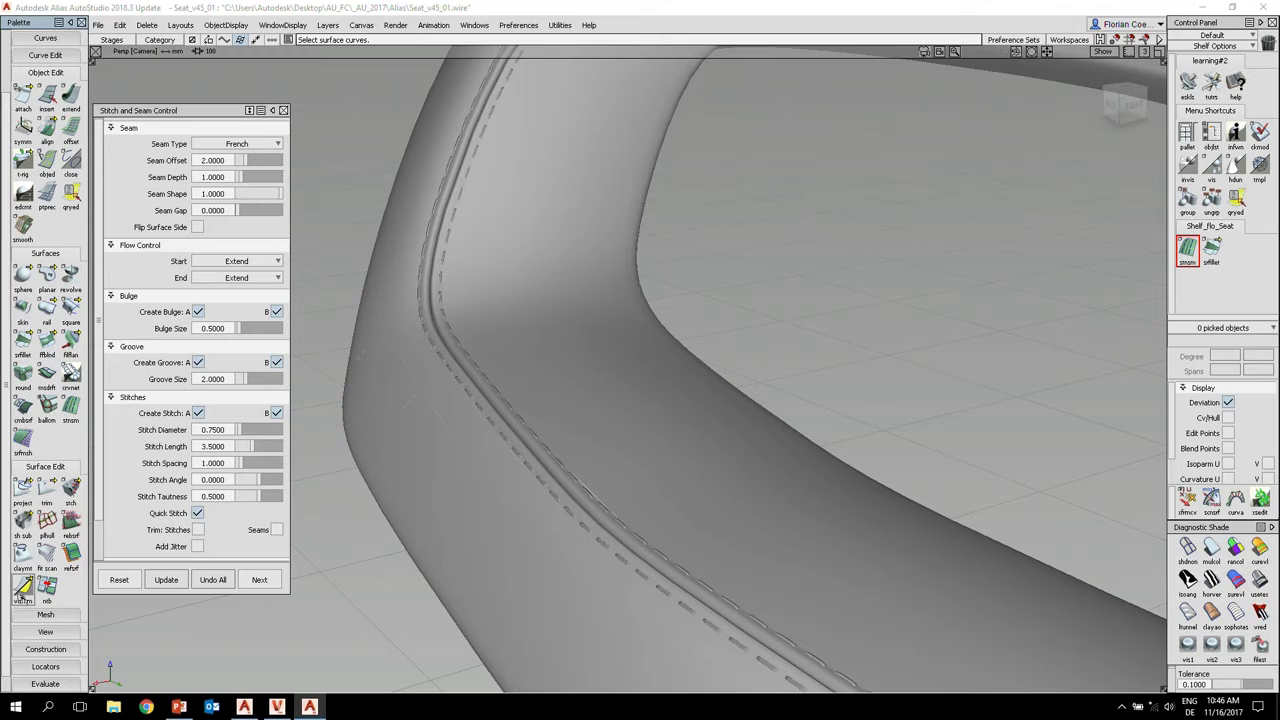
pyautogui.click(23, 588)
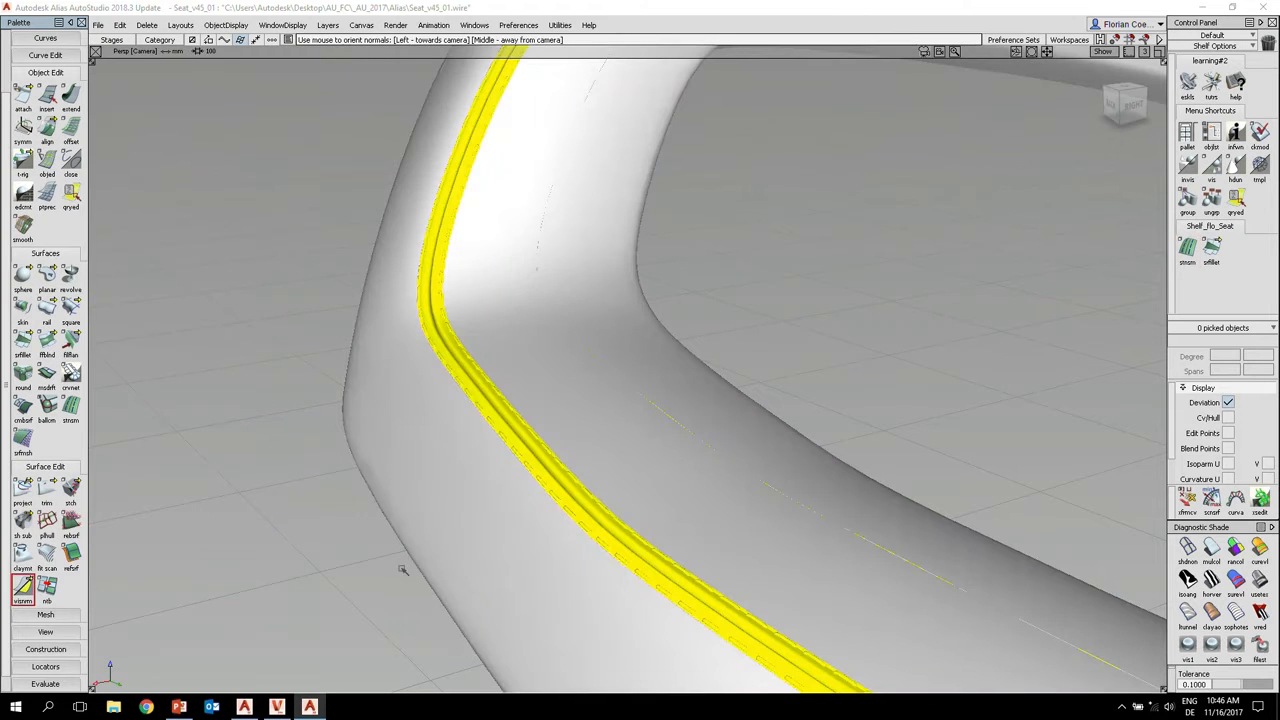
pyautogui.keyDown('alt'); pyautogui.keyDown('shift'); pyautogui.moveTo(581, 446); pyautogui.dragTo(563, 453, button='right'); pyautogui.keyUp('shift'); pyautogui.keyUp('alt')
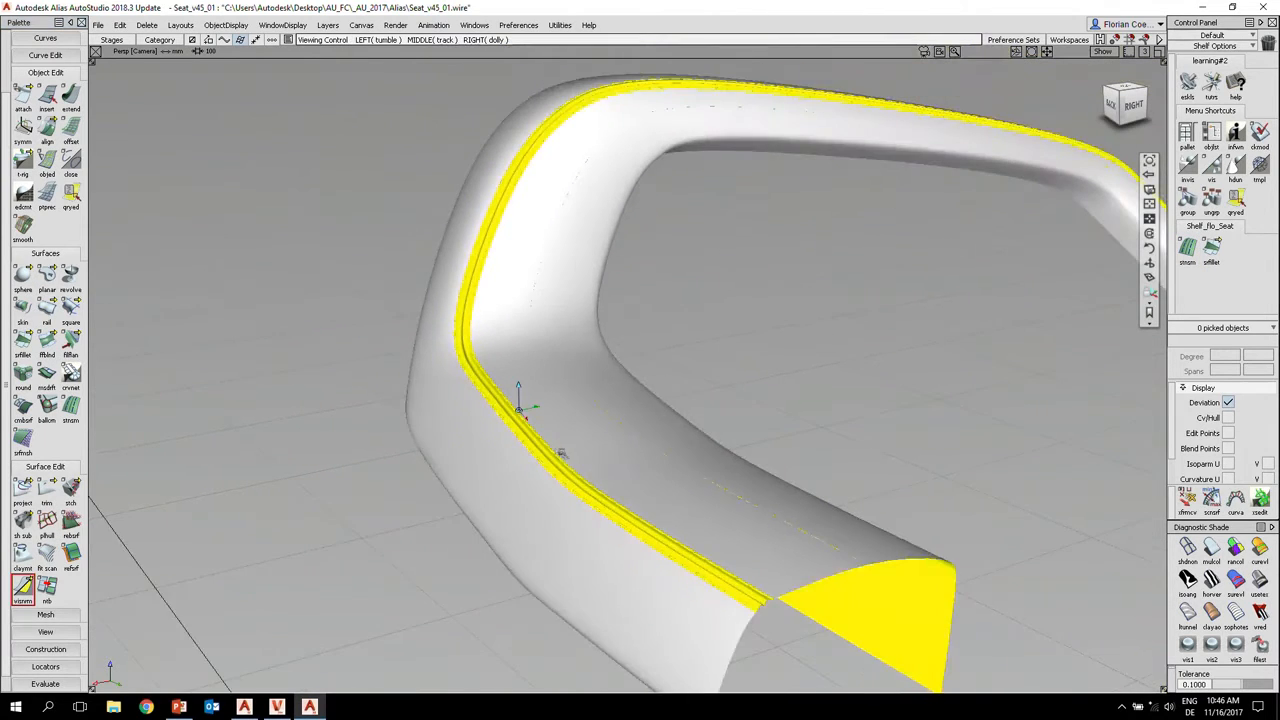
pyautogui.keyDown('alt'); pyautogui.keyDown('shift'); pyautogui.moveTo(571, 463); pyautogui.dragTo(506, 455, button='middle'); pyautogui.keyUp('shift'); pyautogui.keyUp('alt')
pyautogui.keyDown('alt'); pyautogui.keyDown('shift'); pyautogui.moveTo(554, 457); pyautogui.dragTo(577, 451); pyautogui.keyUp('shift'); pyautogui.keyUp('alt')
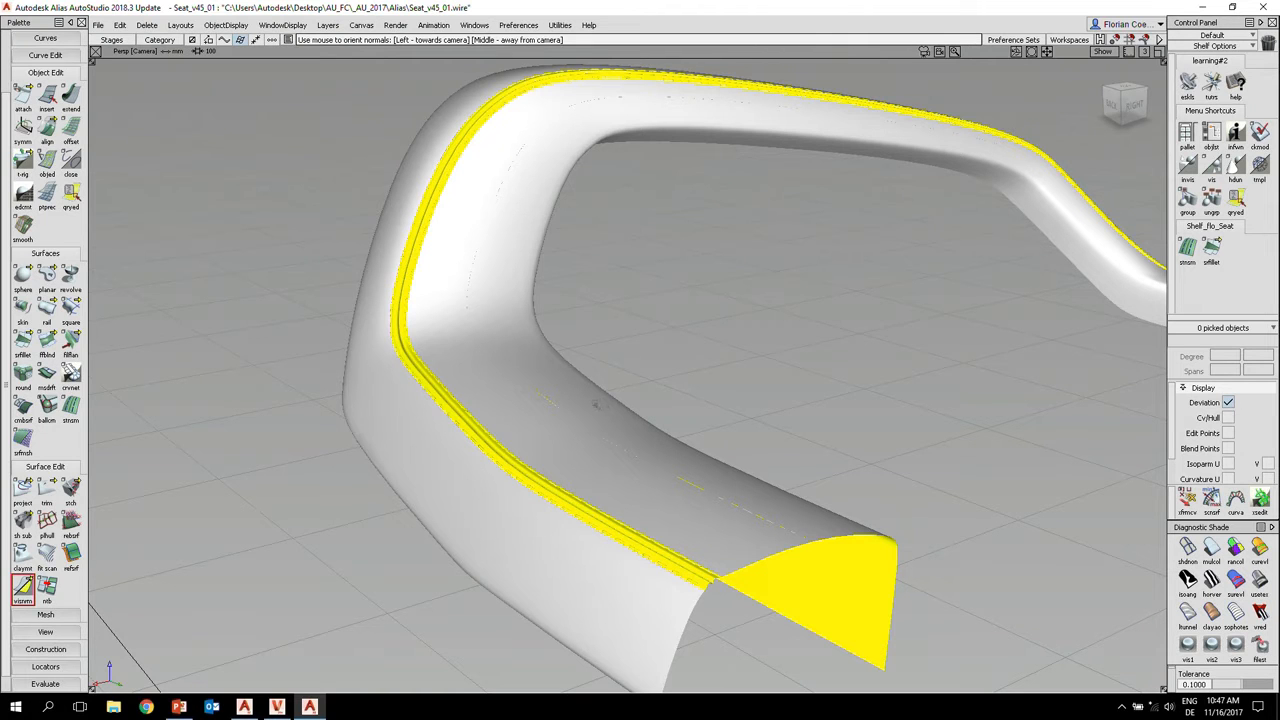
pyautogui.keyDown('alt'); pyautogui.keyDown('shift'); pyautogui.moveTo(573, 449); pyautogui.dragTo(574, 492); pyautogui.keyUp('shift'); pyautogui.keyUp('alt')
pyautogui.keyDown('alt'); pyautogui.keyDown('shift'); pyautogui.moveTo(550, 480); pyautogui.dragTo(642, 438, button='right'); pyautogui.keyUp('shift'); pyautogui.keyUp('alt')
pyautogui.moveTo(642, 438)
pyautogui.keyDown('alt'); pyautogui.keyDown('shift'); pyautogui.mouseDown()
pyautogui.moveTo(655, 425)
pyautogui.moveTo(655, 455)
pyautogui.moveTo(745, 479)
pyautogui.moveTo(686, 457)
pyautogui.mouseUp(); pyautogui.keyUp('shift'); pyautogui.keyUp('alt')
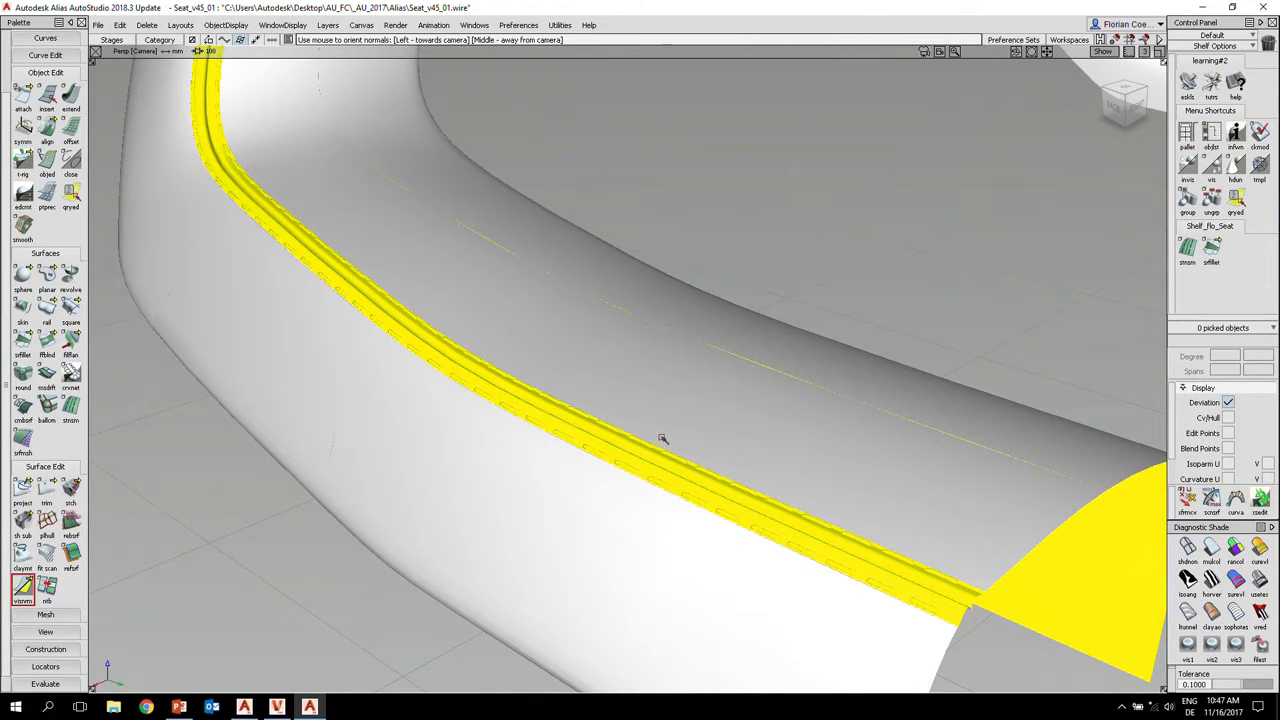
pyautogui.moveTo(662, 438); pyautogui.dragTo(703, 531)
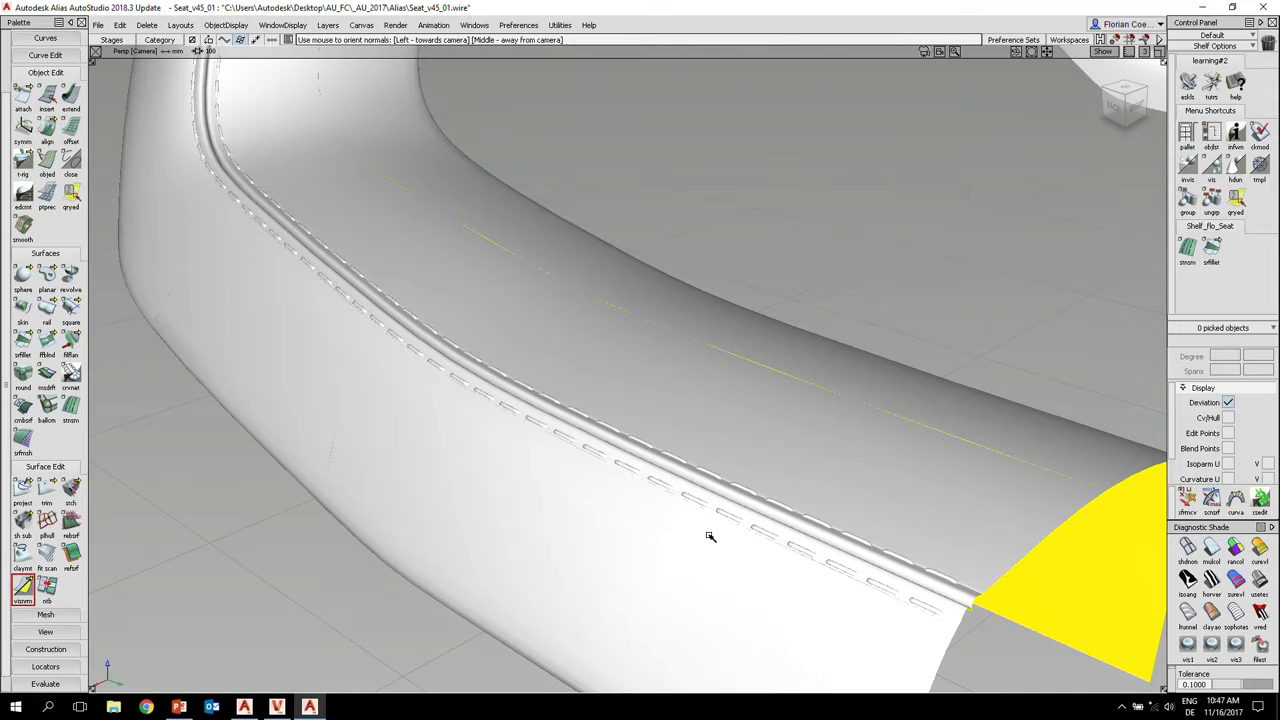
# - Examine the outer side of the frame and the seam corner for surfaces with reversed visual normals
pyautogui.keyDown('alt'); pyautogui.keyDown('shift'); pyautogui.click(682, 369); pyautogui.keyUp('shift'); pyautogui.keyUp('alt')
pyautogui.keyDown('alt'); pyautogui.keyDown('shift'); pyautogui.moveTo(684, 408); pyautogui.dragTo(808, 417); pyautogui.keyUp('shift'); pyautogui.keyUp('alt')
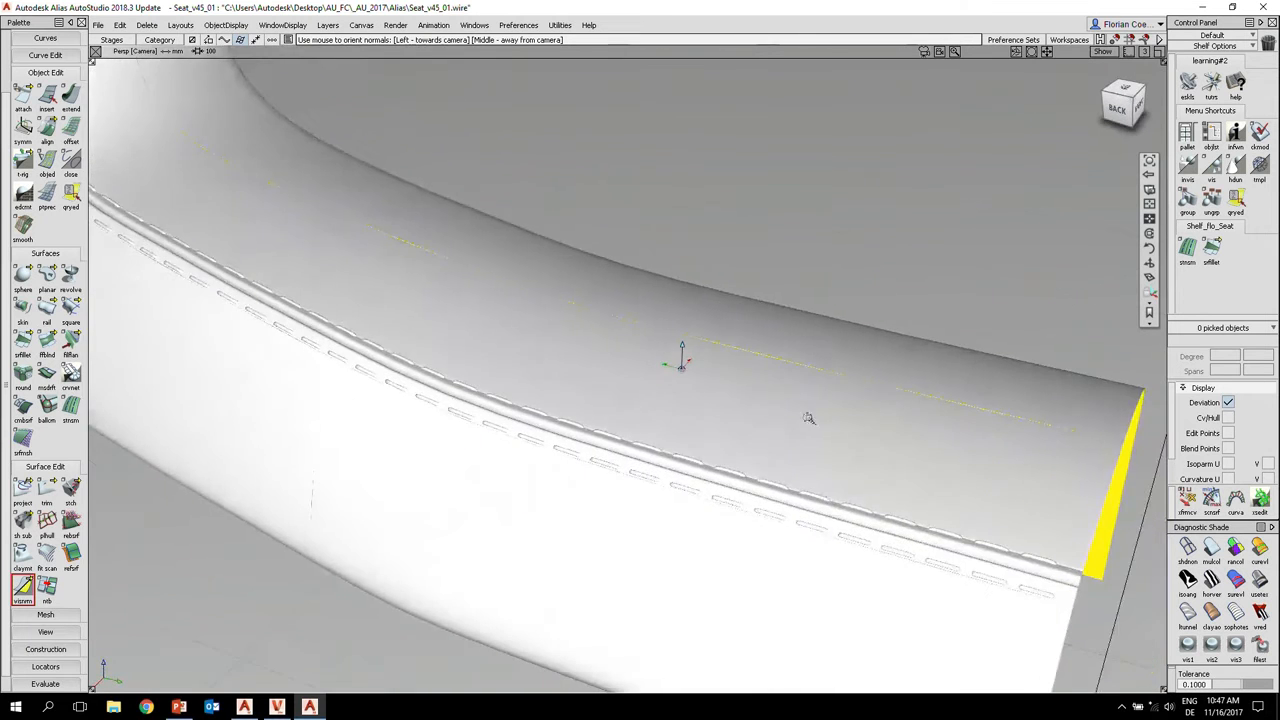
pyautogui.keyDown('alt'); pyautogui.keyDown('shift'); pyautogui.moveTo(808, 417); pyautogui.dragTo(746, 442, button='right'); pyautogui.keyUp('shift'); pyautogui.keyUp('alt')
pyautogui.keyDown('alt'); pyautogui.keyDown('shift'); pyautogui.moveTo(746, 442); pyautogui.dragTo(735, 500, button='middle'); pyautogui.keyUp('shift'); pyautogui.keyUp('alt')
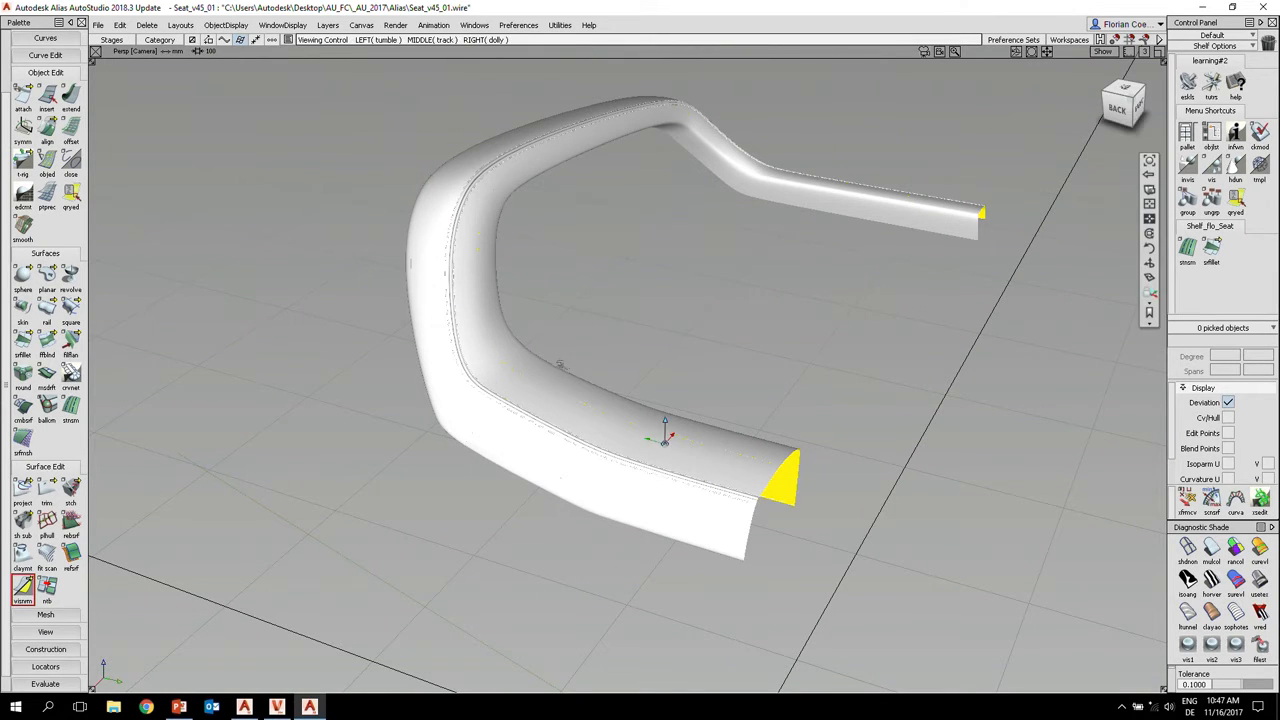
pyautogui.keyDown('alt'); pyautogui.keyDown('shift'); pyautogui.click(551, 383); pyautogui.keyUp('shift'); pyautogui.keyUp('alt')
pyautogui.keyDown('alt'); pyautogui.keyDown('shift'); pyautogui.moveTo(567, 401); pyautogui.dragTo(481, 401); pyautogui.keyUp('shift'); pyautogui.keyUp('alt')
pyautogui.keyDown('alt'); pyautogui.keyDown('shift'); pyautogui.moveTo(481, 401); pyautogui.dragTo(560, 396, button='right'); pyautogui.keyUp('shift'); pyautogui.keyUp('alt')
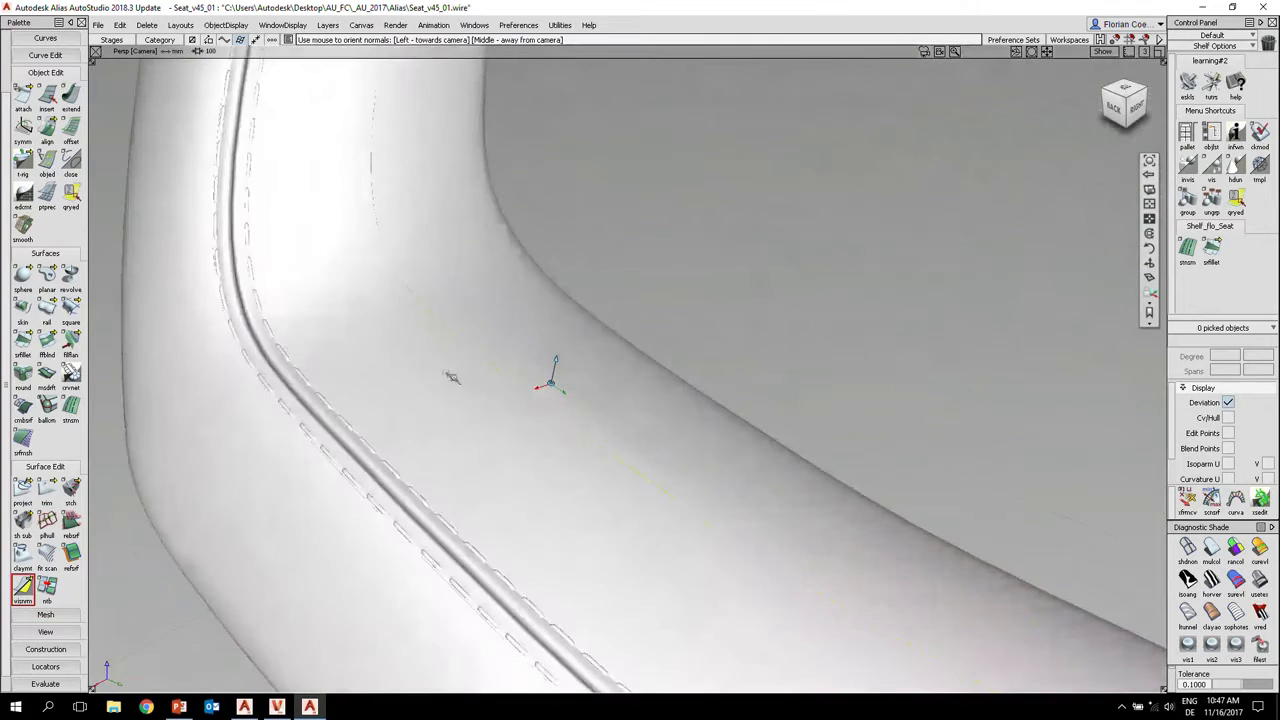
pyautogui.keyDown('alt'); pyautogui.keyDown('shift'); pyautogui.moveTo(431, 367); pyautogui.dragTo(683, 434, button='middle'); pyautogui.keyUp('shift'); pyautogui.keyUp('alt')
pyautogui.keyDown('alt'); pyautogui.keyDown('shift'); pyautogui.click(485, 356); pyautogui.keyUp('shift'); pyautogui.keyUp('alt')
pyautogui.keyDown('alt'); pyautogui.keyDown('shift'); pyautogui.moveTo(485, 357); pyautogui.dragTo(523, 374); pyautogui.keyUp('shift'); pyautogui.keyUp('alt')
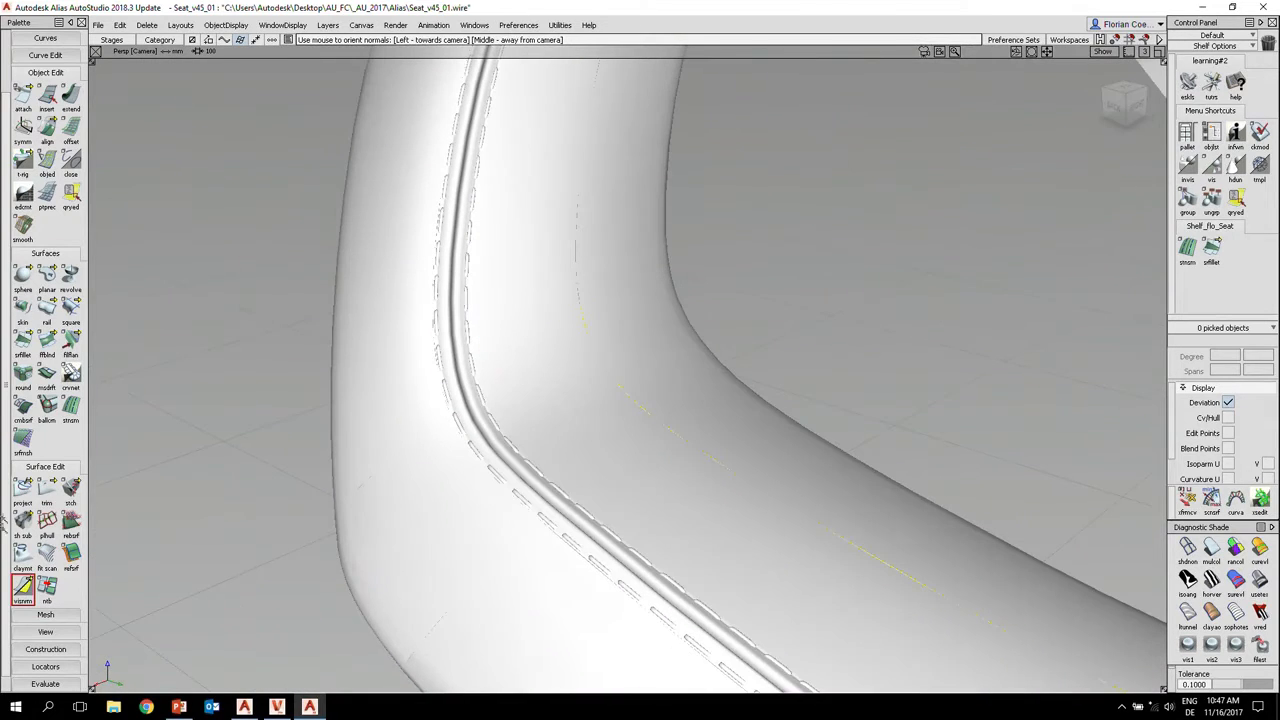
# - Try to orient the seam's geometric normals towards the camera, declining the removal of its construction history, and leave the tool
pyautogui.moveTo(32, 595); pyautogui.dragTo(78, 588)
pyautogui.keyDown('alt'); pyautogui.keyDown('shift'); pyautogui.click(563, 440); pyautogui.keyUp('shift'); pyautogui.keyUp('alt')
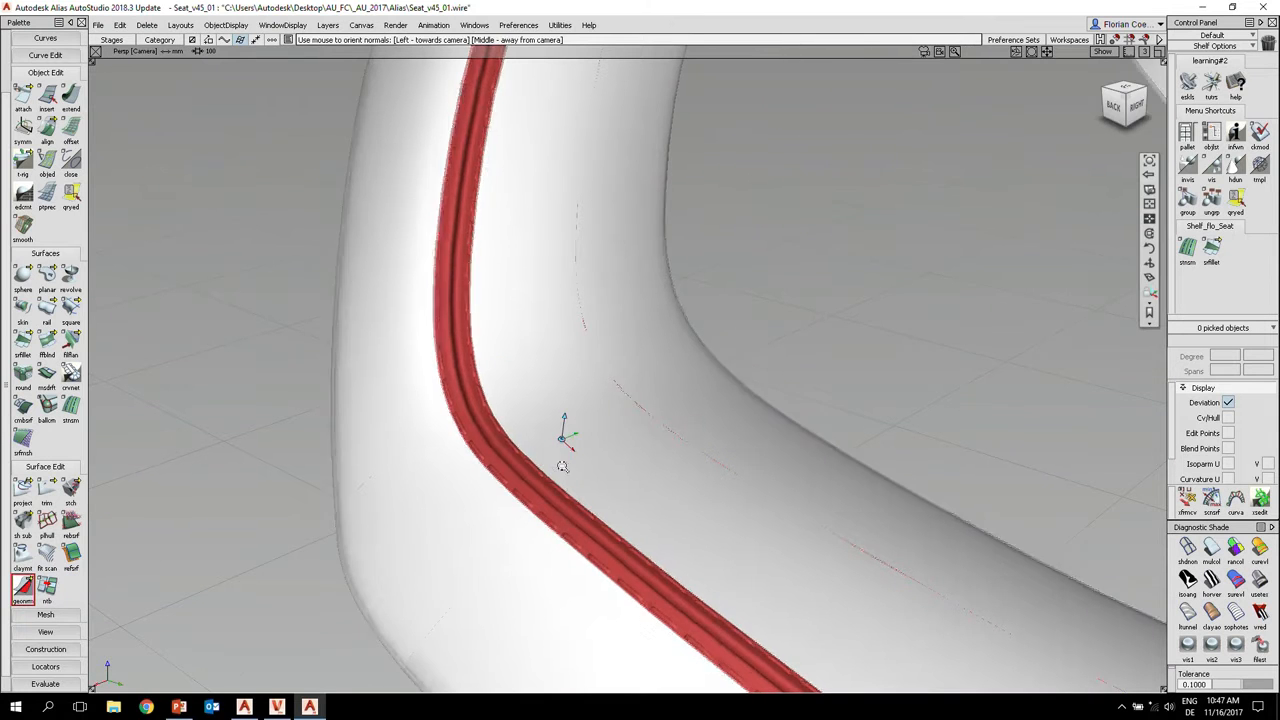
pyautogui.keyDown('alt'); pyautogui.keyDown('shift'); pyautogui.moveTo(562, 466); pyautogui.dragTo(382, 429); pyautogui.keyUp('shift'); pyautogui.keyUp('alt')
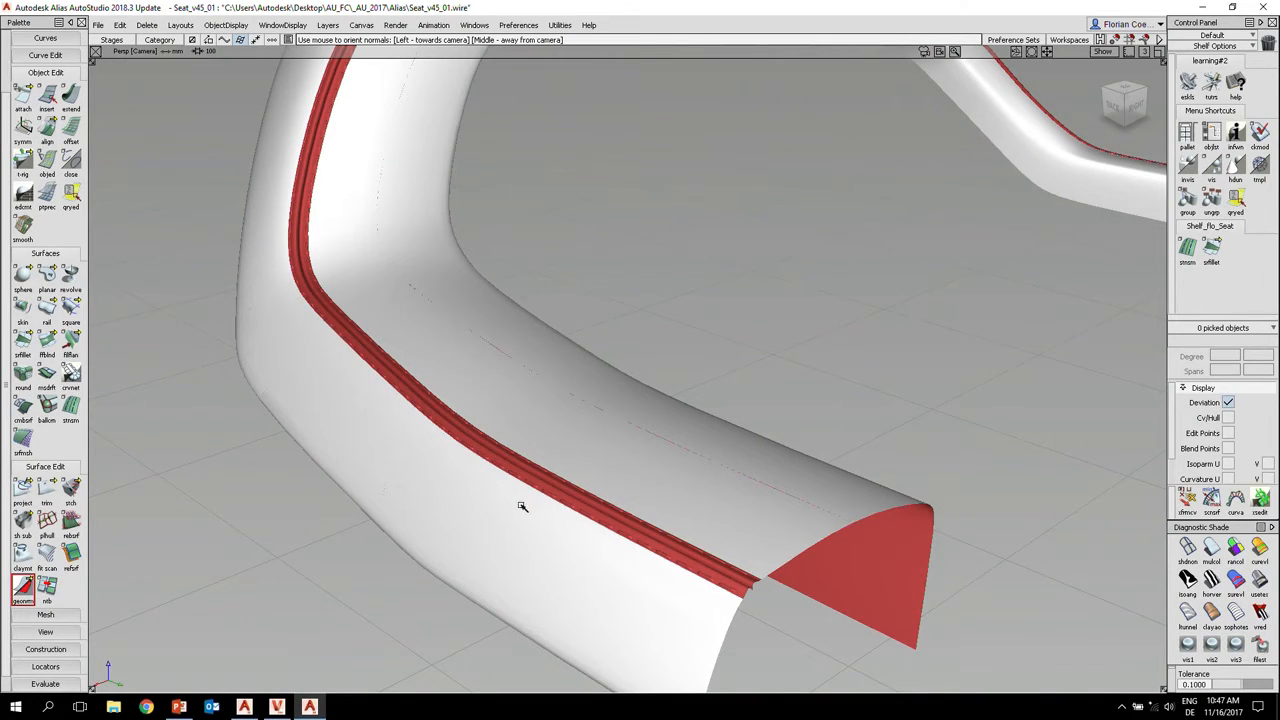
pyautogui.click(560, 497)
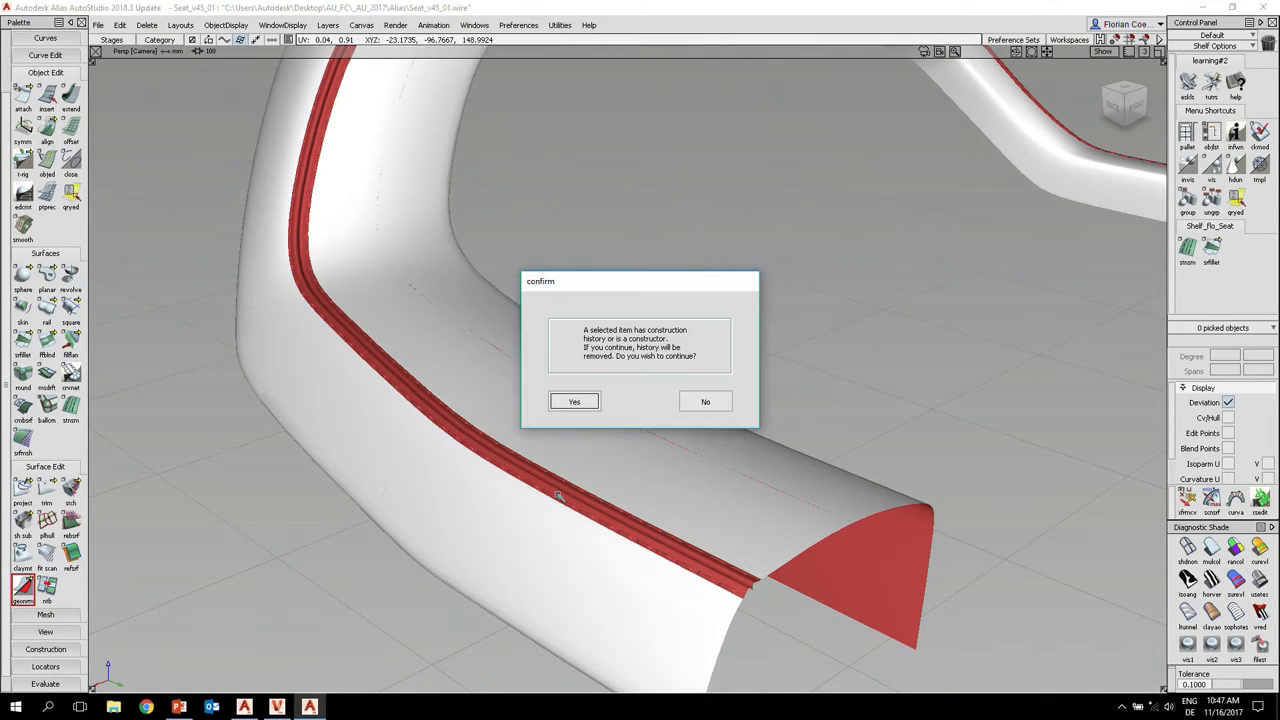
pyautogui.moveTo(679, 286); pyautogui.dragTo(685, 280)
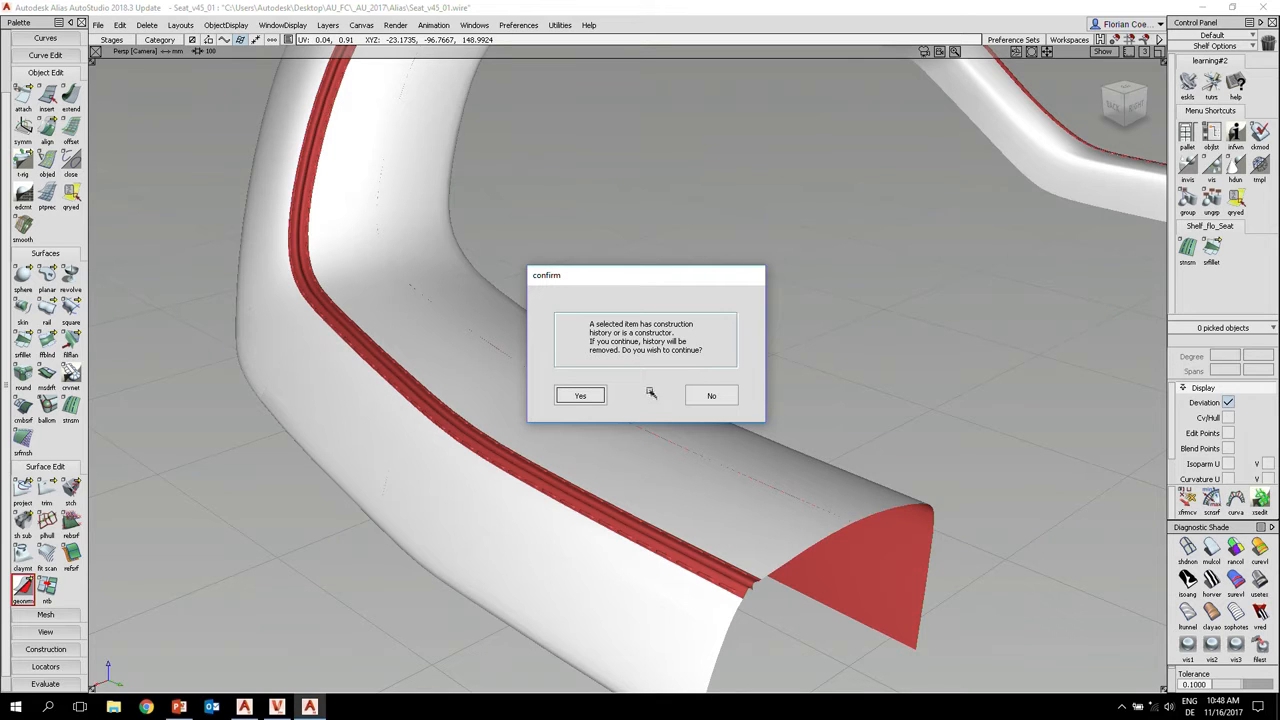
pyautogui.click(719, 397)
pyautogui.keyDown('alt'); pyautogui.keyDown('shift'); pyautogui.moveTo(577, 442); pyautogui.dragTo(645, 478); pyautogui.keyUp('shift'); pyautogui.keyUp('alt')
pyautogui.keyDown('ctrl'); pyautogui.keyDown('shift'); pyautogui.moveTo(217, 446); pyautogui.dragTo(221, 473); pyautogui.keyUp('shift'); pyautogui.keyUp('ctrl')
# - Examine the shaded frame and the run of its stitched seam from several angles without the normals display
pyautogui.keyDown('alt'); pyautogui.keyDown('shift'); pyautogui.moveTo(467, 350); pyautogui.dragTo(477, 414); pyautogui.keyUp('shift'); pyautogui.keyUp('alt')
pyautogui.keyDown('alt'); pyautogui.keyDown('shift'); pyautogui.moveTo(477, 414); pyautogui.dragTo(491, 405, button='right'); pyautogui.keyUp('shift'); pyautogui.keyUp('alt')
pyautogui.keyDown('alt'); pyautogui.keyDown('shift'); pyautogui.moveTo(491, 405); pyautogui.dragTo(423, 442, button='middle'); pyautogui.keyUp('shift'); pyautogui.keyUp('alt')
pyautogui.keyDown('alt'); pyautogui.keyDown('shift'); pyautogui.click(392, 299); pyautogui.keyUp('shift'); pyautogui.keyUp('alt')
pyautogui.keyDown('alt'); pyautogui.keyDown('shift'); pyautogui.moveTo(382, 392); pyautogui.dragTo(475, 418); pyautogui.keyUp('shift'); pyautogui.keyUp('alt')
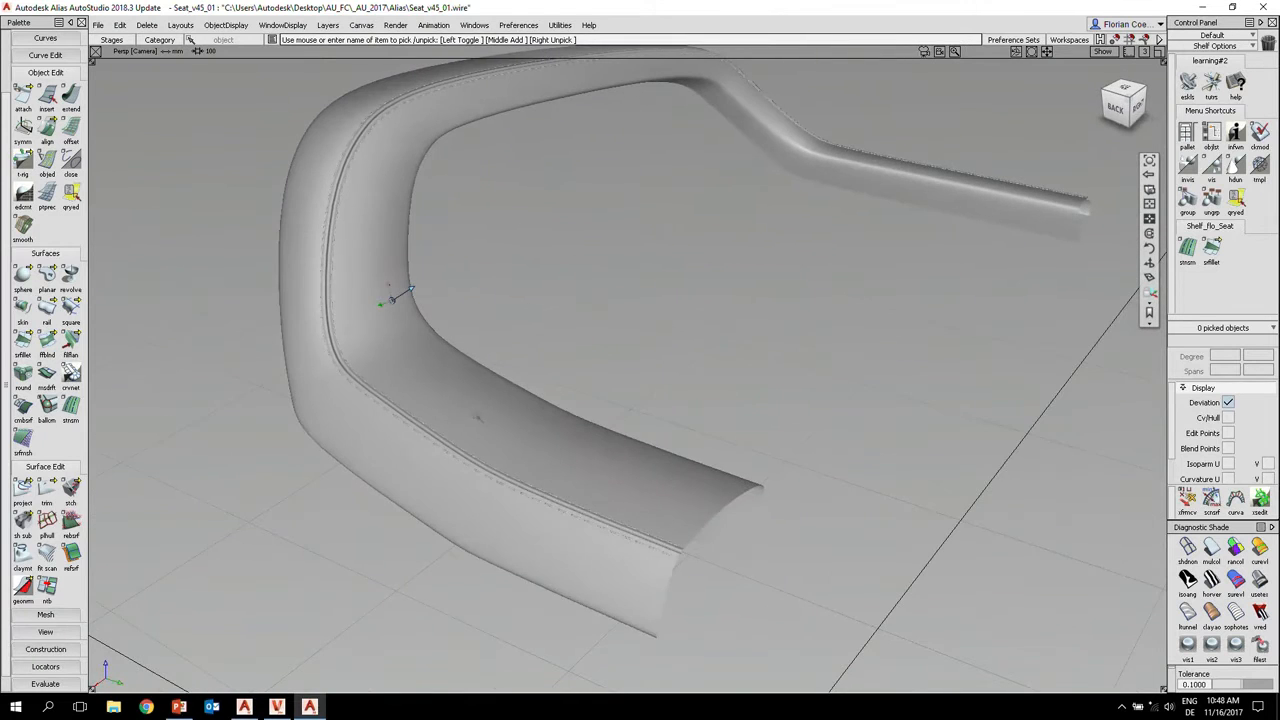
pyautogui.keyDown('alt'); pyautogui.keyDown('shift'); pyautogui.moveTo(475, 418); pyautogui.dragTo(465, 415, button='right'); pyautogui.keyUp('shift'); pyautogui.keyUp('alt')
pyautogui.keyDown('alt'); pyautogui.keyDown('shift'); pyautogui.moveTo(465, 415); pyautogui.dragTo(462, 485, button='middle'); pyautogui.keyUp('shift'); pyautogui.keyUp('alt')
pyautogui.keyDown('alt'); pyautogui.keyDown('shift'); pyautogui.click(434, 421); pyautogui.keyUp('shift'); pyautogui.keyUp('alt')
pyautogui.keyDown('alt'); pyautogui.keyDown('shift'); pyautogui.moveTo(454, 457); pyautogui.dragTo(534, 453); pyautogui.keyUp('shift'); pyautogui.keyUp('alt')
pyautogui.keyDown('alt'); pyautogui.keyDown('shift'); pyautogui.moveTo(534, 453); pyautogui.dragTo(542, 455, button='right'); pyautogui.keyUp('shift'); pyautogui.keyUp('alt')
pyautogui.keyDown('alt'); pyautogui.keyDown('shift'); pyautogui.moveTo(525, 427); pyautogui.dragTo(720, 480, button='middle'); pyautogui.keyUp('shift'); pyautogui.keyUp('alt')
pyautogui.keyDown('alt'); pyautogui.keyDown('shift'); pyautogui.moveTo(638, 508); pyautogui.dragTo(610, 543); pyautogui.keyUp('shift'); pyautogui.keyUp('alt')
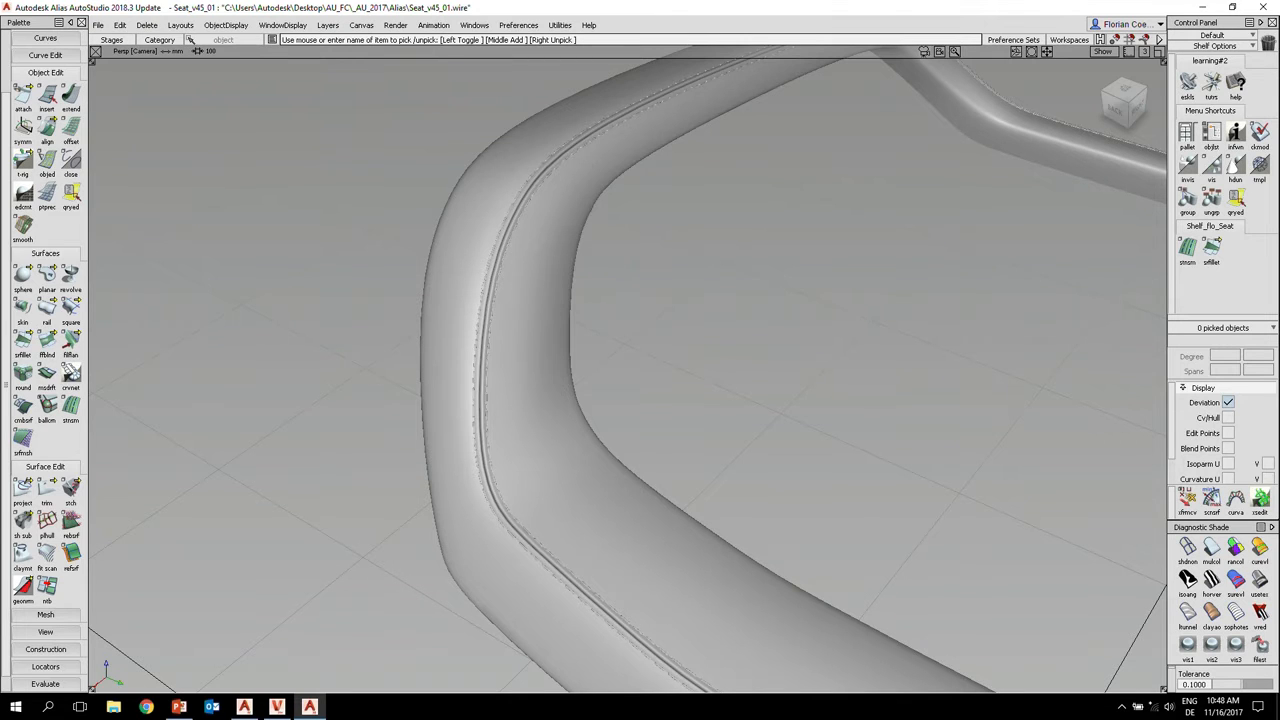
pyautogui.keyDown('ctrl'); pyautogui.keyDown('shift'); pyautogui.moveTo(555, 315); pyautogui.dragTo(556, 264); pyautogui.keyUp('shift'); pyautogui.keyUp('ctrl')
# - Switch to VRED Professional and open the Asset Manager for the Seat_Start_01 scene
pyautogui.click(277, 706)
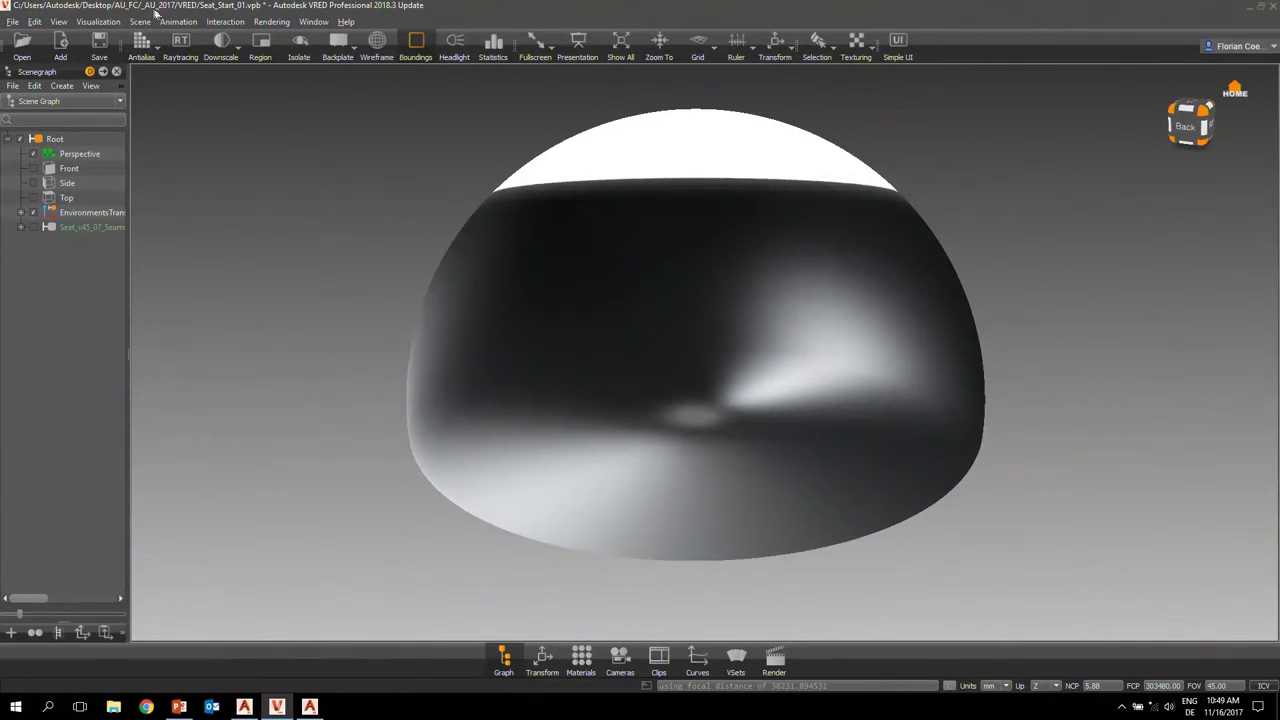
pyautogui.click(140, 21)
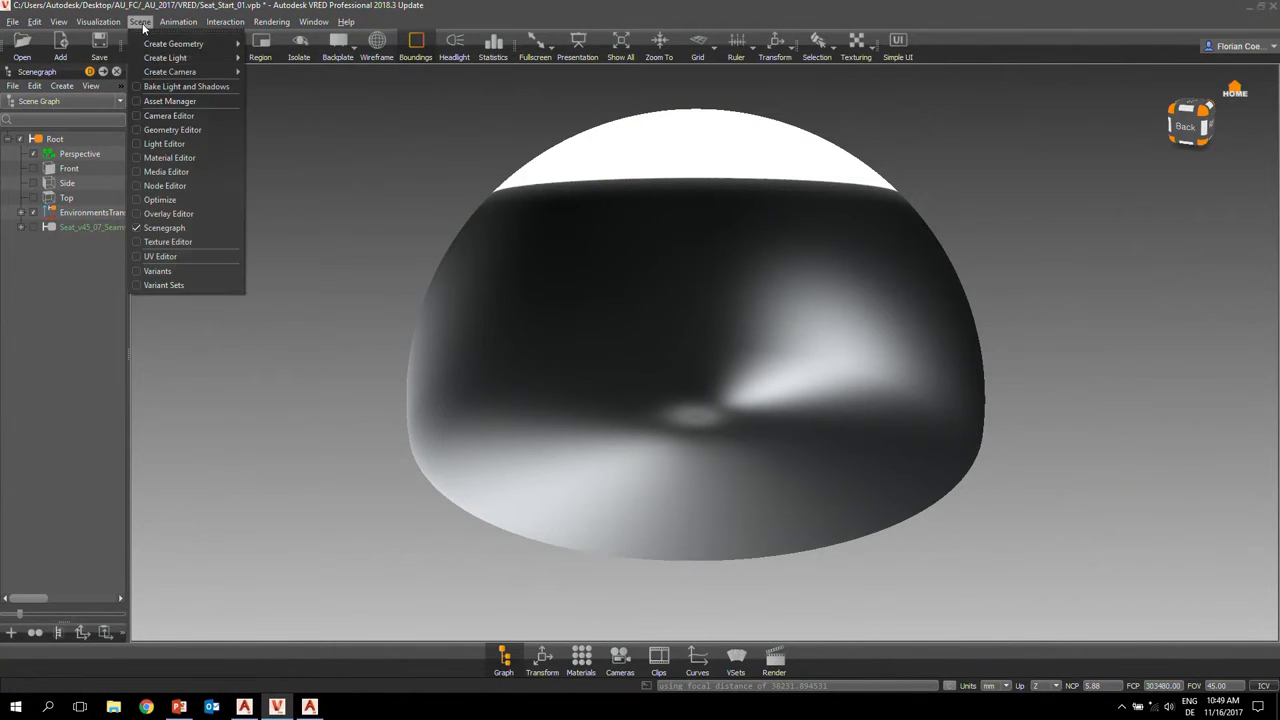
pyautogui.click(196, 104)
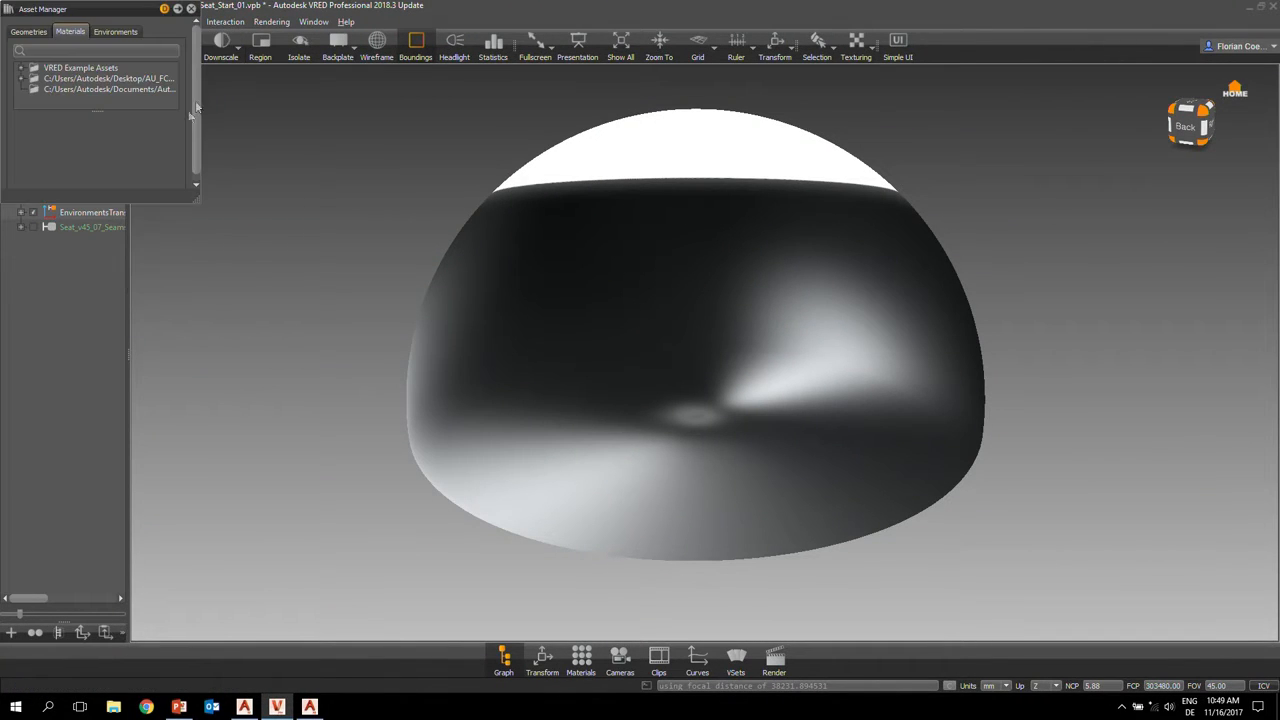
# - Enlarge the Asset Manager, list the Seat_Materials folder of the AU_FC assets, and widen the material name column
pyautogui.moveTo(198, 199); pyautogui.dragTo(457, 402)
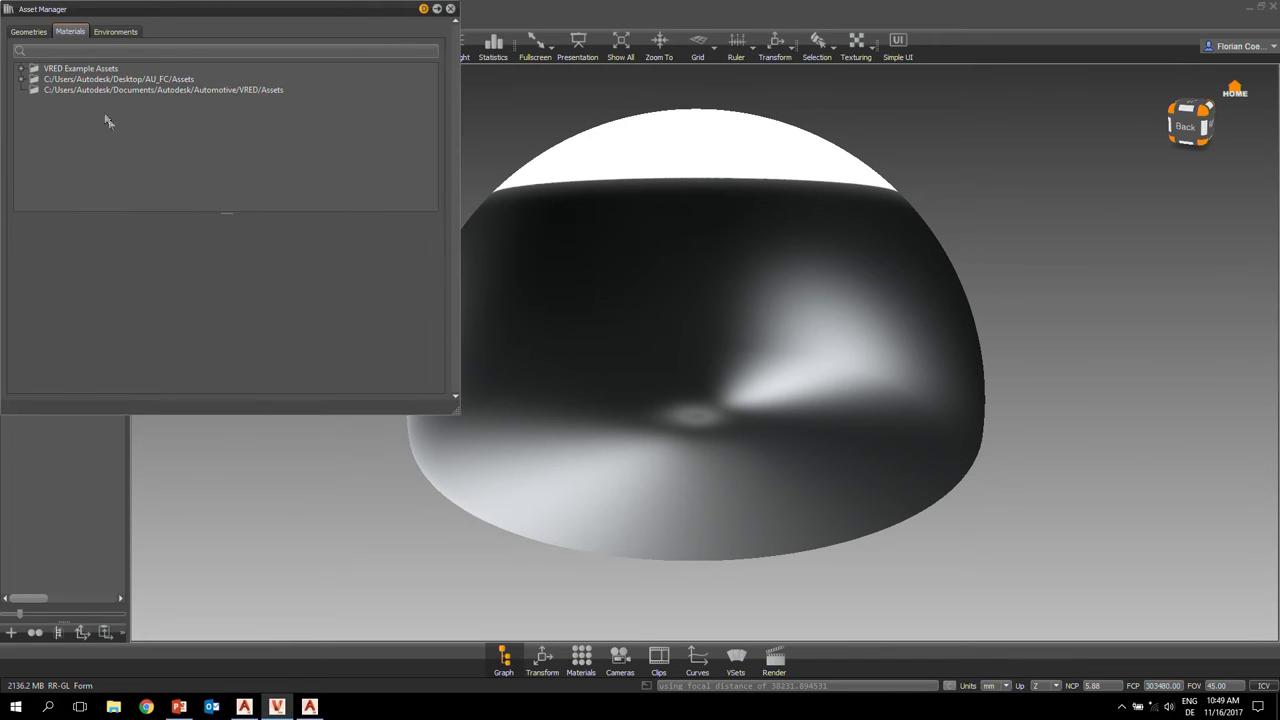
pyautogui.click(94, 78)
pyautogui.click(20, 80)
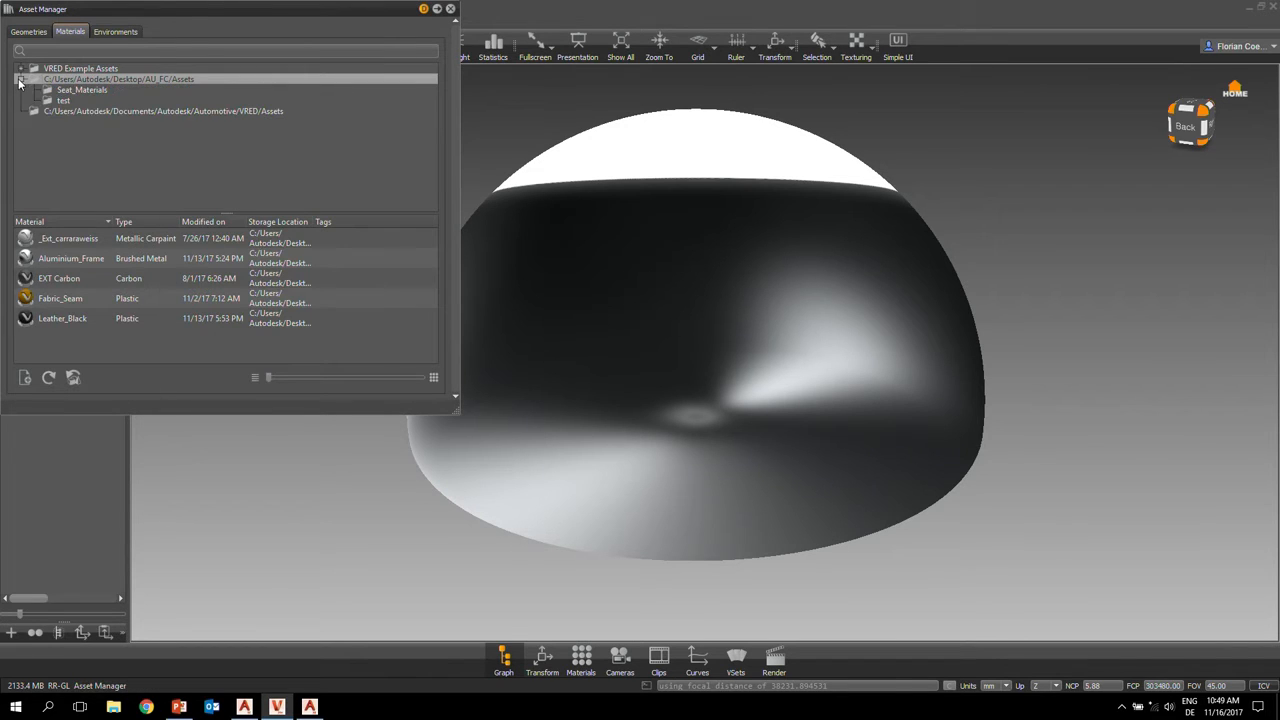
pyautogui.click(97, 91)
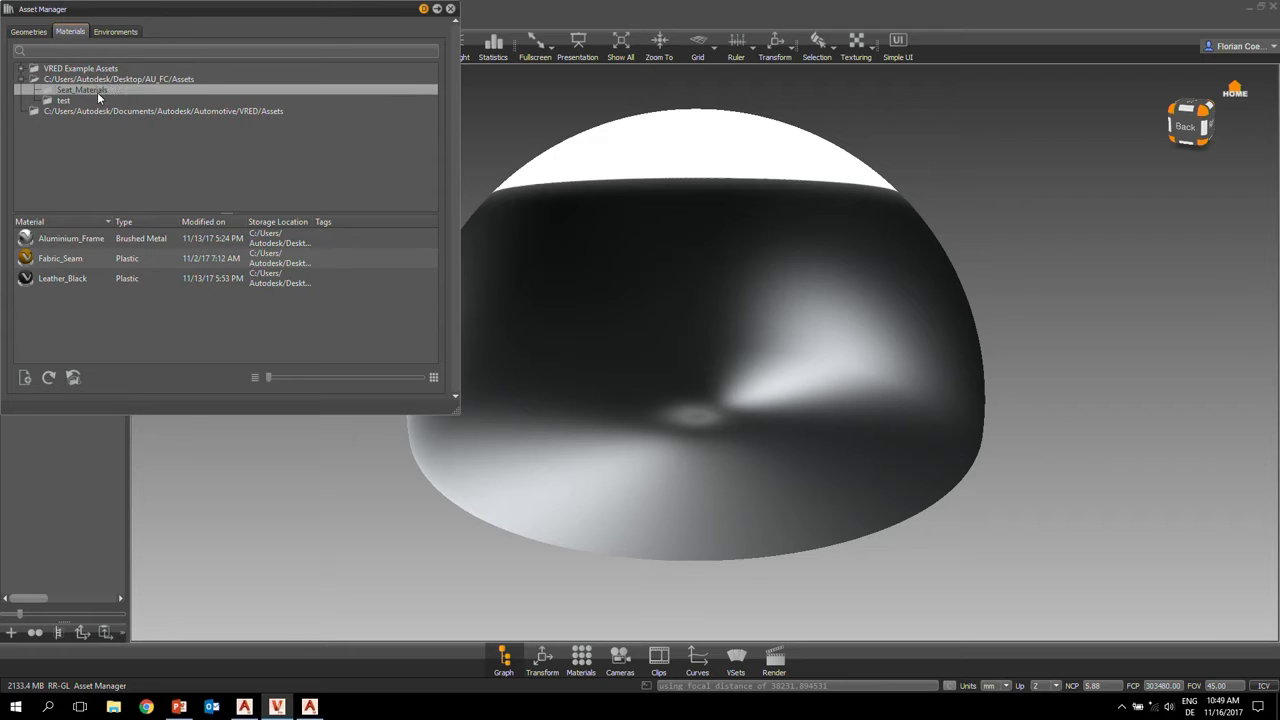
pyautogui.moveTo(173, 17); pyautogui.dragTo(259, 36)
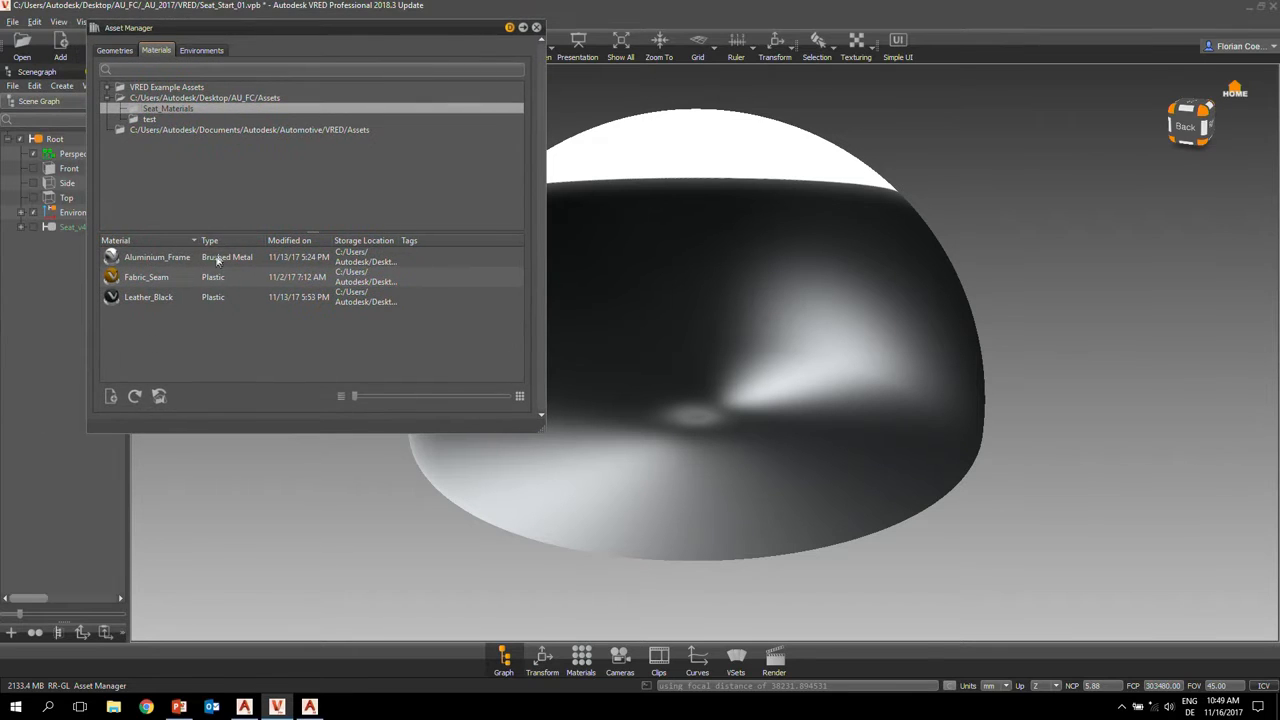
pyautogui.moveTo(199, 240); pyautogui.dragTo(263, 240)
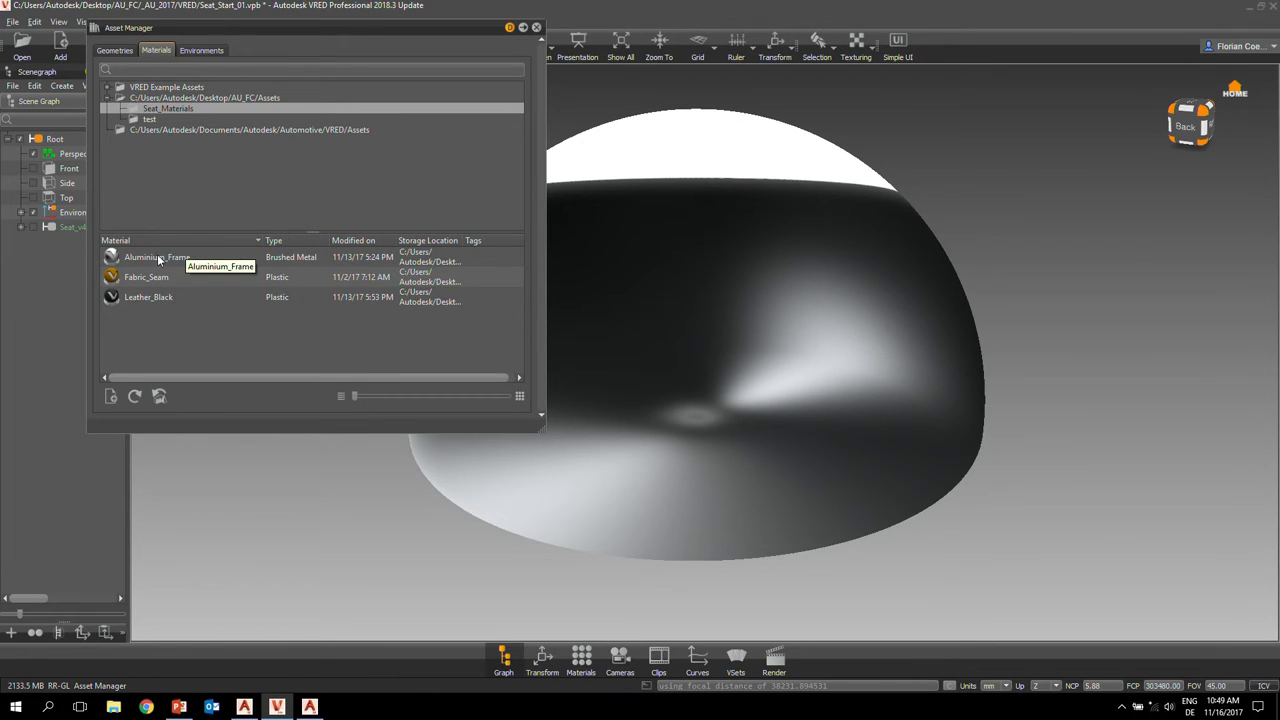
# - Switch back to Alias and open the Multi-lister with the scene's shaders and lights
pyautogui.click(1251, 8)
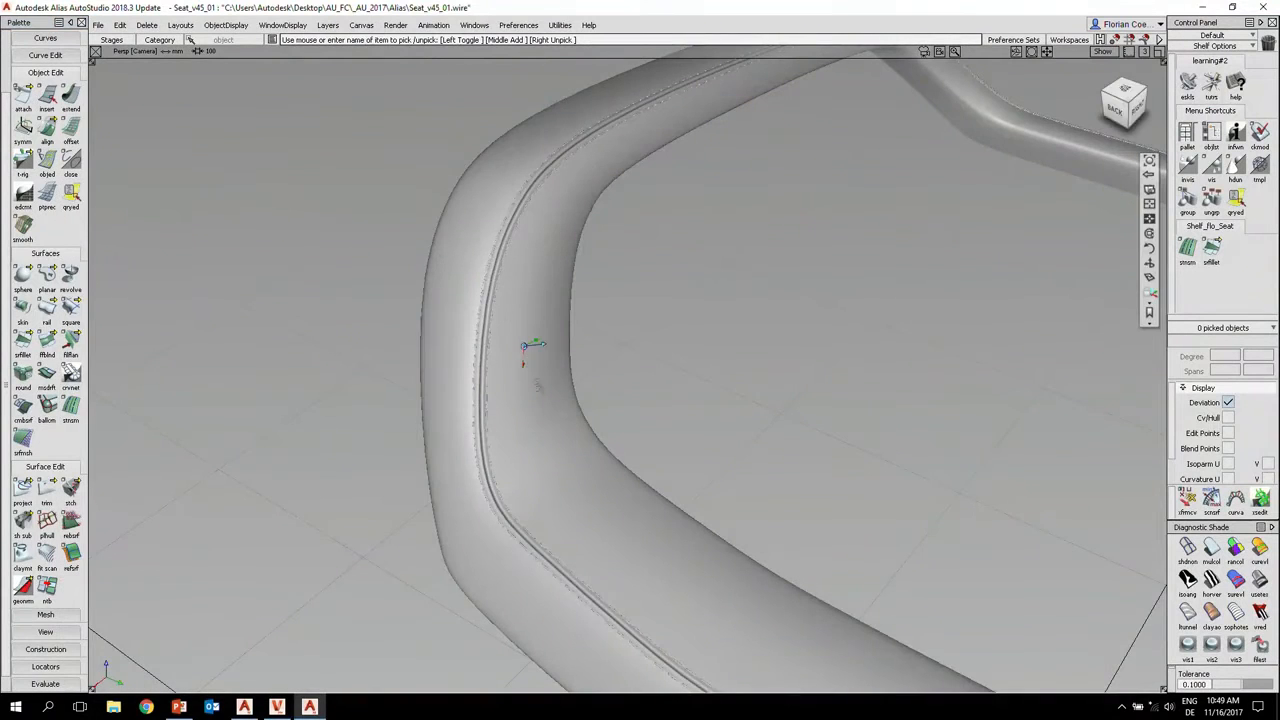
pyautogui.keyDown('alt'); pyautogui.keyDown('shift'); pyautogui.moveTo(522, 364); pyautogui.dragTo(575, 355); pyautogui.keyUp('shift'); pyautogui.keyUp('alt')
pyautogui.click(395, 25)
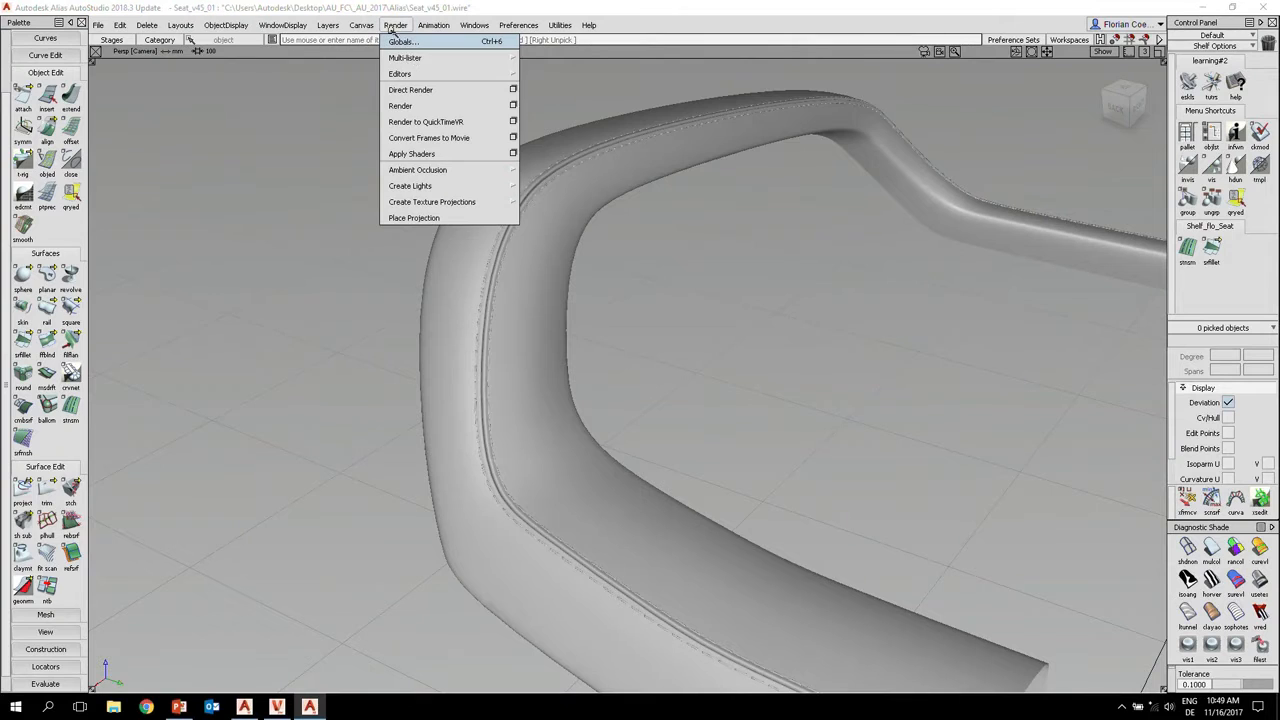
pyautogui.moveTo(412, 58)
pyautogui.click(571, 57)
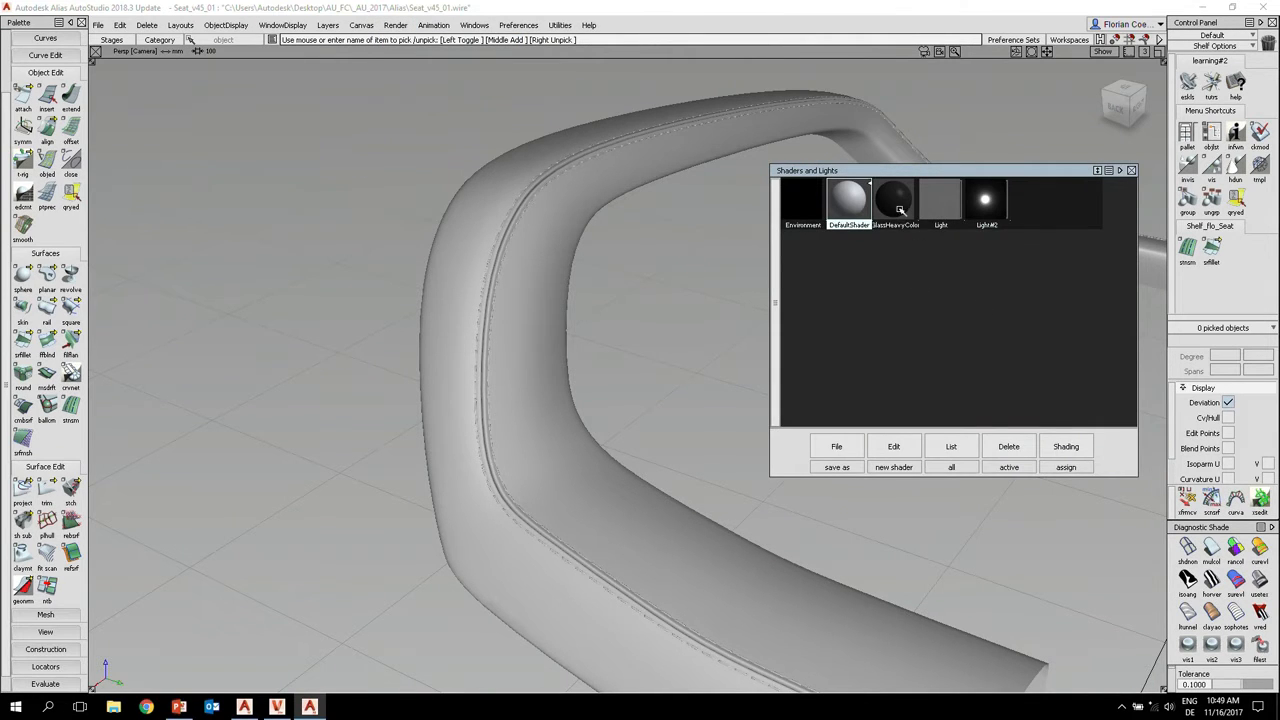
# - Rename the GlassHeavyColor shader as Leather_Black and close its shader editor
pyautogui.click(899, 209)
pyautogui.doubleClick(899, 209)
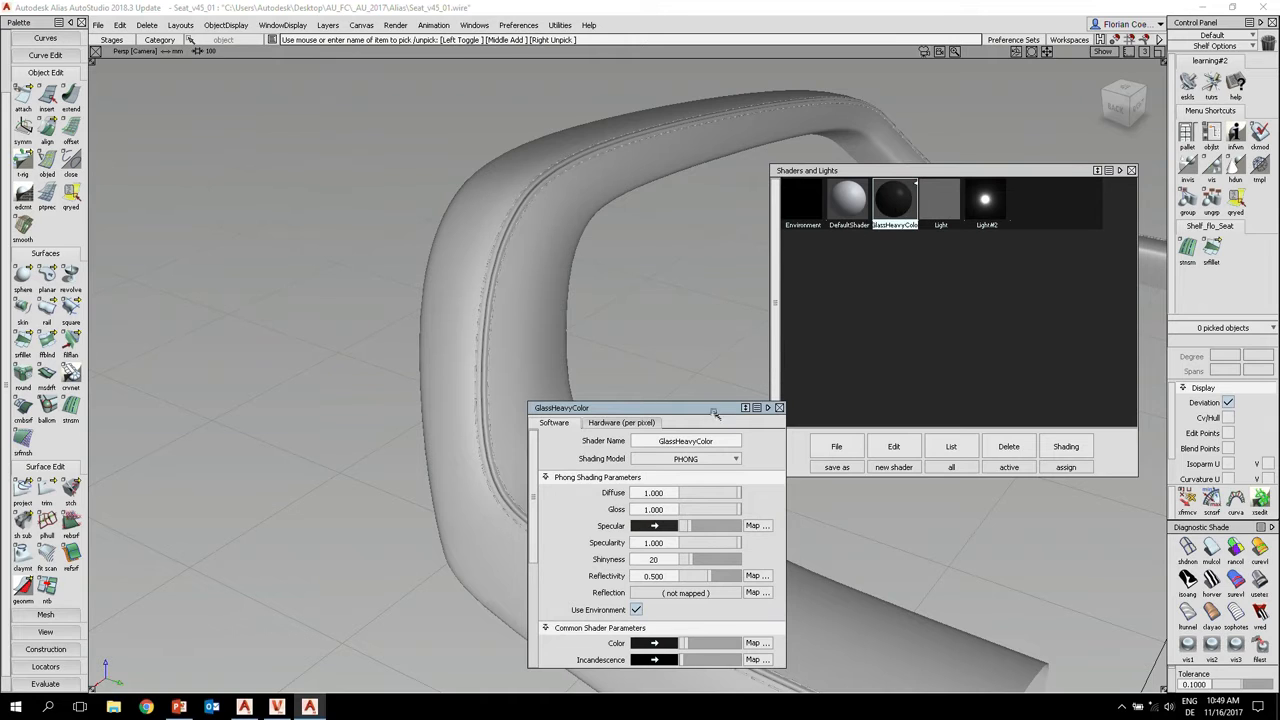
pyautogui.moveTo(716, 413); pyautogui.dragTo(705, 335)
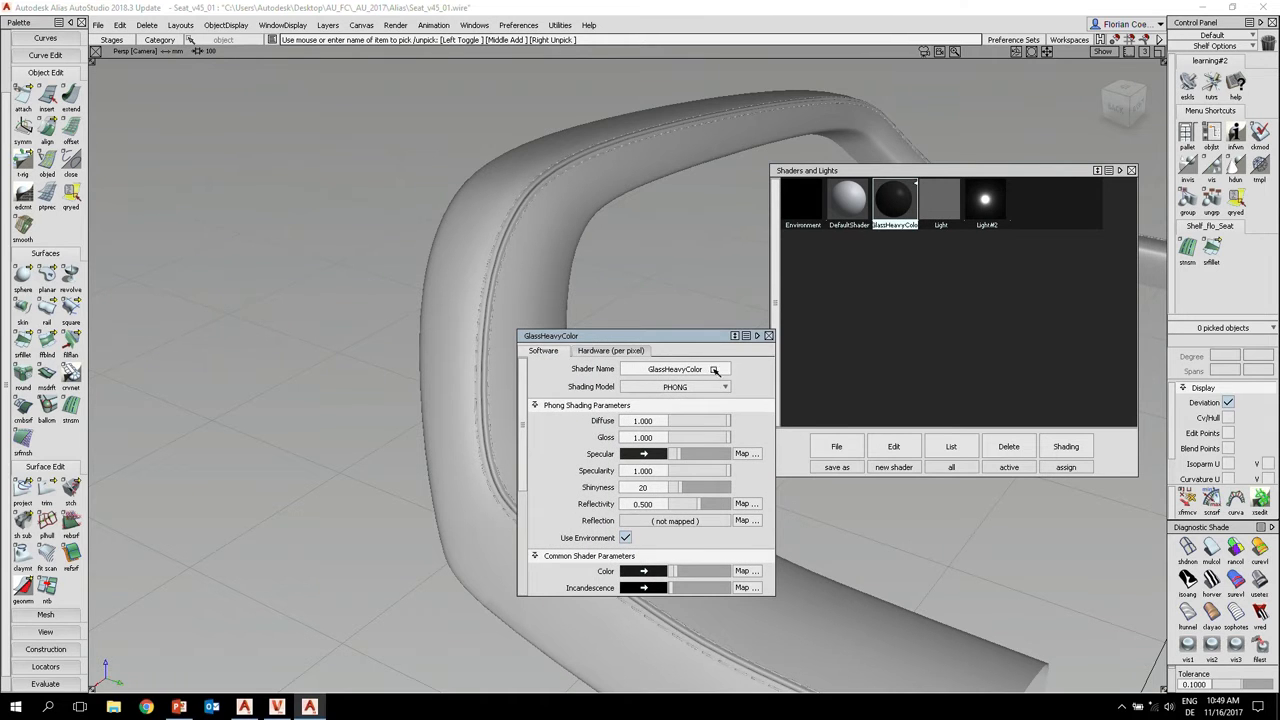
pyautogui.click(708, 369)
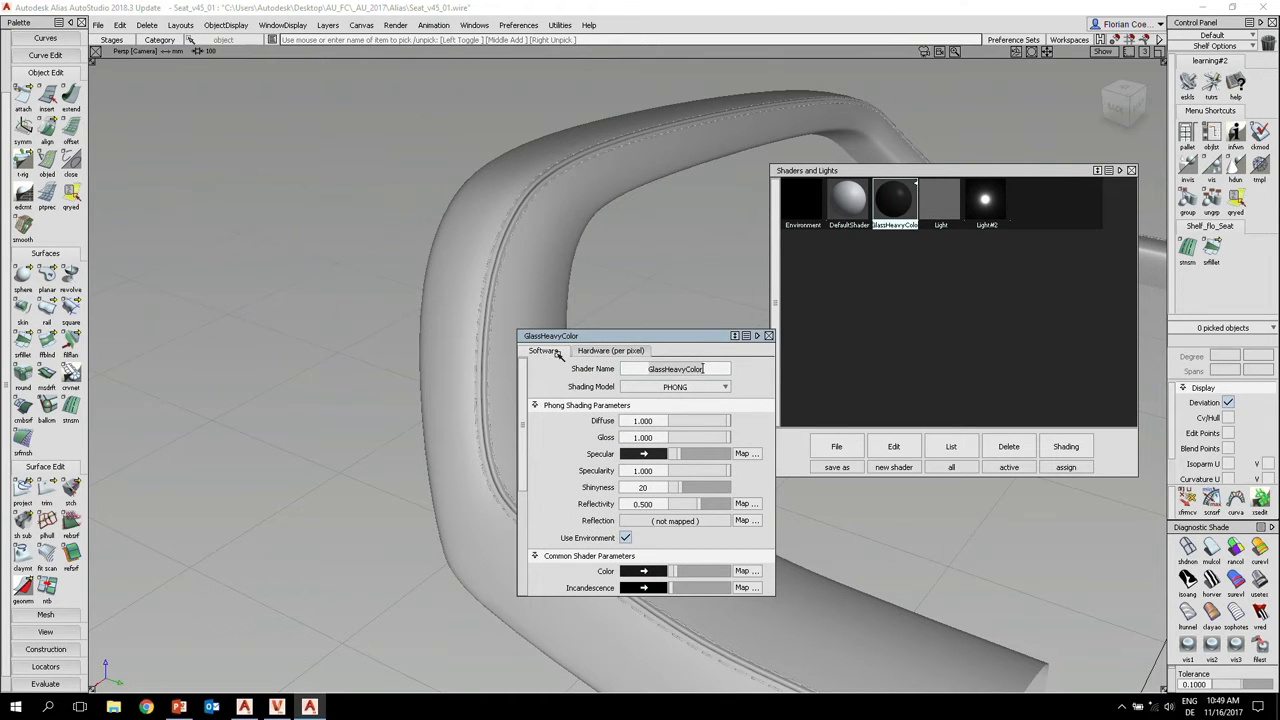
pyautogui.hotkey('ctrl', 'a')
pyautogui.write('Le')
pyautogui.press('Return')
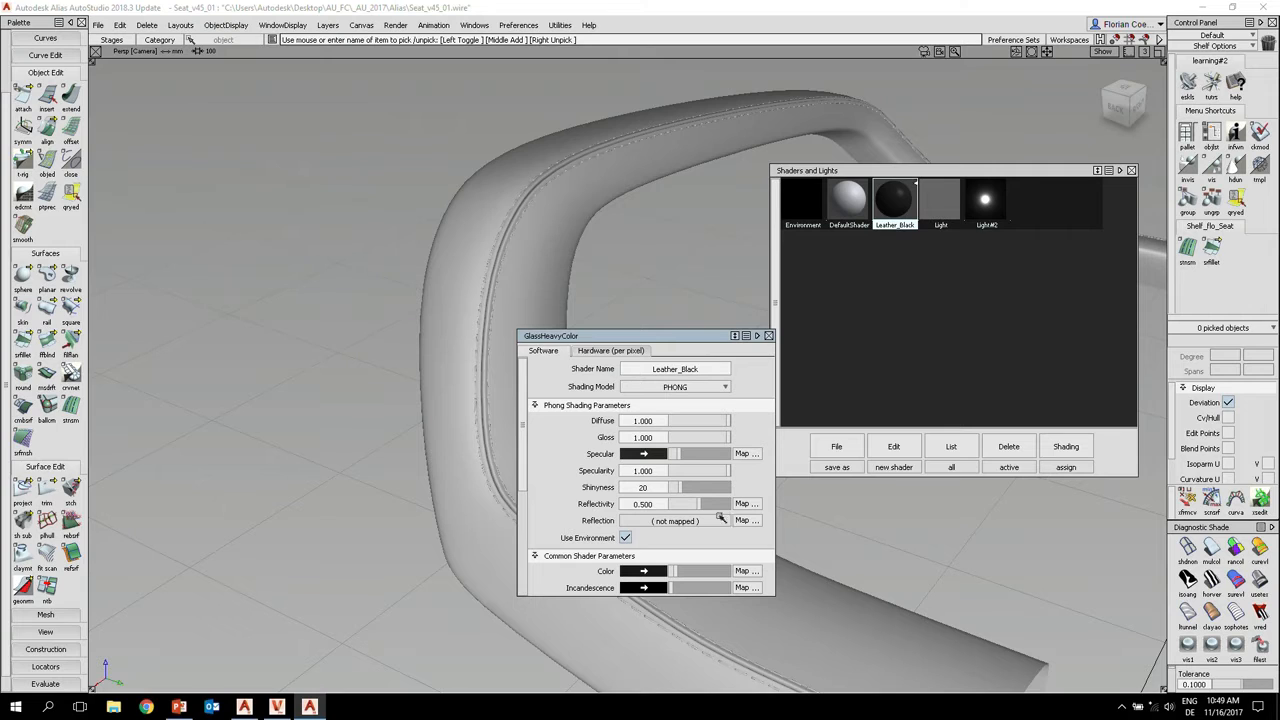
pyautogui.click(769, 336)
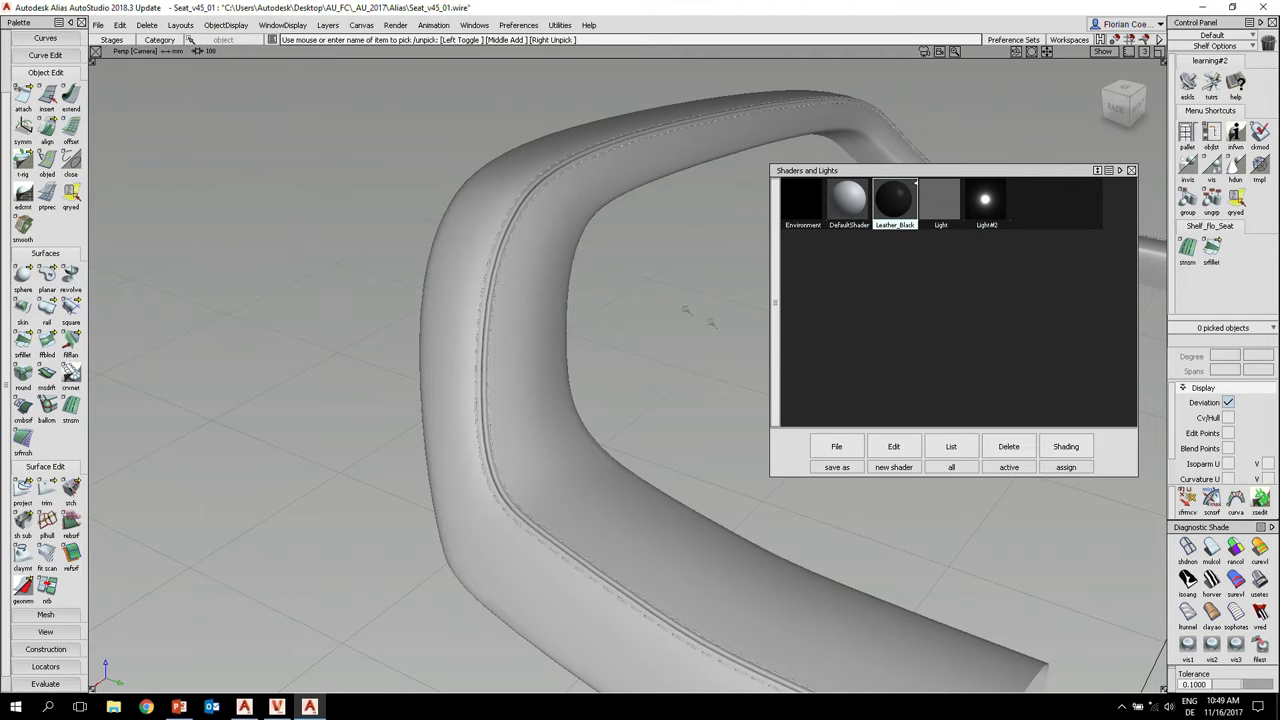
# - Assign the Leather_Black shader to the frame surfaces around the stitched seam and clear the selection
pyautogui.moveTo(676, 284)
pyautogui.keyDown('ctrl'); pyautogui.keyDown('shift'); pyautogui.mouseDown()
pyautogui.moveTo(672, 245)
pyautogui.moveTo(671, 270)
pyautogui.mouseUp(); pyautogui.keyUp('shift'); pyautogui.keyUp('ctrl')
pyautogui.moveTo(652, 366); pyautogui.dragTo(468, 494)
pyautogui.keyDown('ctrl'); pyautogui.keyDown('shift'); pyautogui.moveTo(652, 346); pyautogui.dragTo(606, 321); pyautogui.keyUp('shift'); pyautogui.keyUp('ctrl')
pyautogui.click(1064, 446)
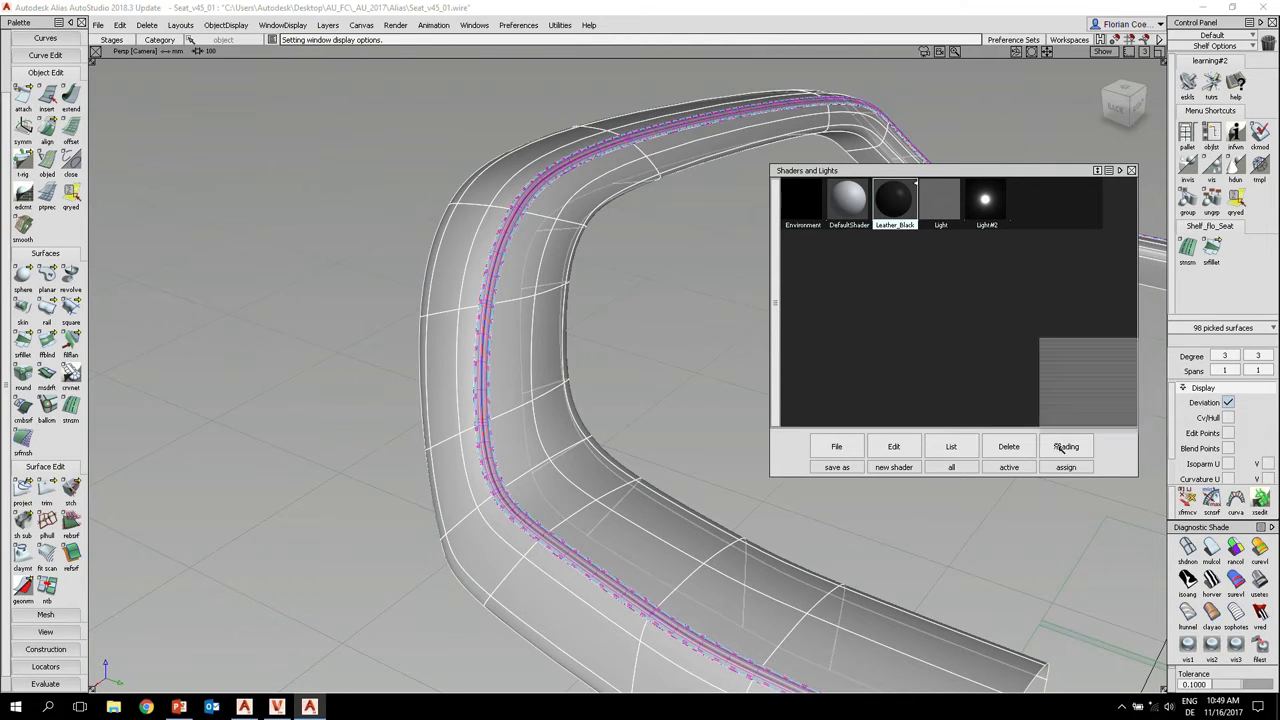
pyautogui.click(1063, 427)
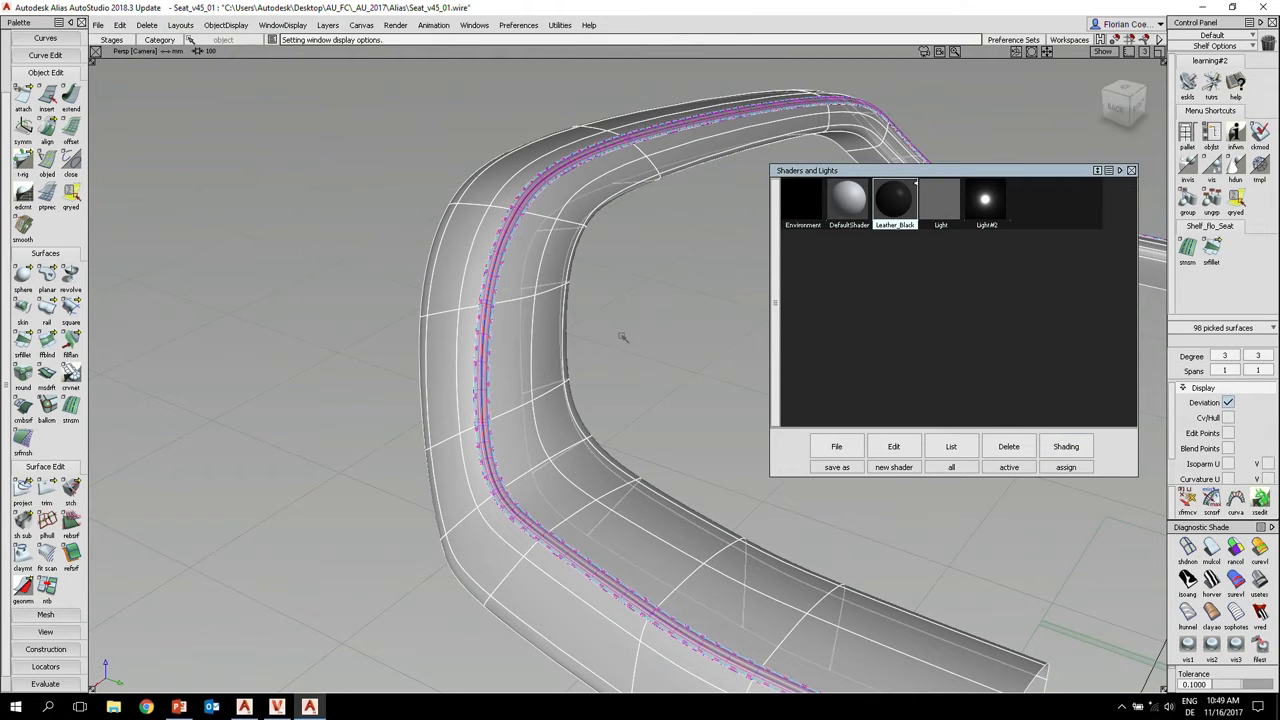
pyautogui.keyDown('alt'); pyautogui.keyDown('shift'); pyautogui.moveTo(612, 339); pyautogui.dragTo(591, 340, button='right'); pyautogui.keyUp('shift'); pyautogui.keyUp('alt')
pyautogui.keyDown('ctrl'); pyautogui.keyDown('shift'); pyautogui.moveTo(622, 391); pyautogui.dragTo(623, 350); pyautogui.keyUp('shift'); pyautogui.keyUp('ctrl')
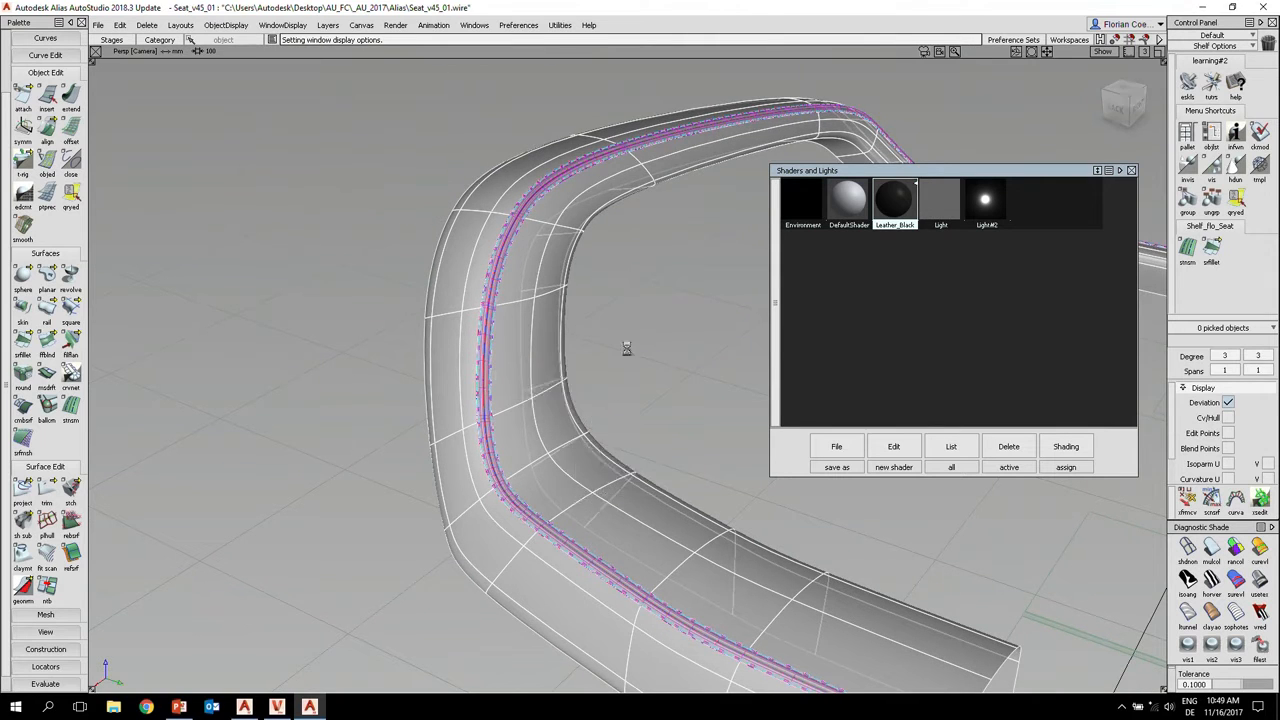
pyautogui.keyDown('ctrl'); pyautogui.keyDown('shift'); pyautogui.moveTo(621, 355); pyautogui.dragTo(654, 342, button='right'); pyautogui.keyUp('shift'); pyautogui.keyUp('ctrl')
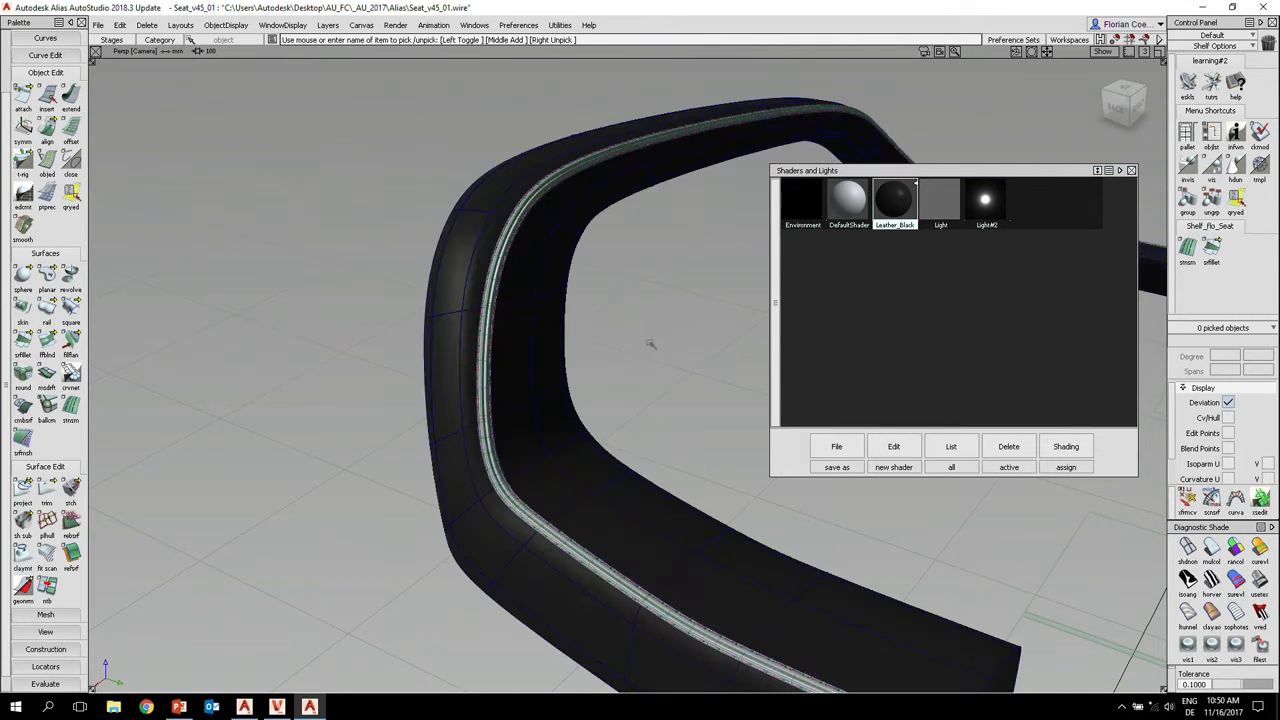
# - Make all hidden objects visible again and bring the whole seat around the black leather frame into view
pyautogui.keyDown('alt'); pyautogui.keyDown('shift'); pyautogui.moveTo(497, 331); pyautogui.dragTo(566, 388); pyautogui.keyUp('shift'); pyautogui.keyUp('alt')
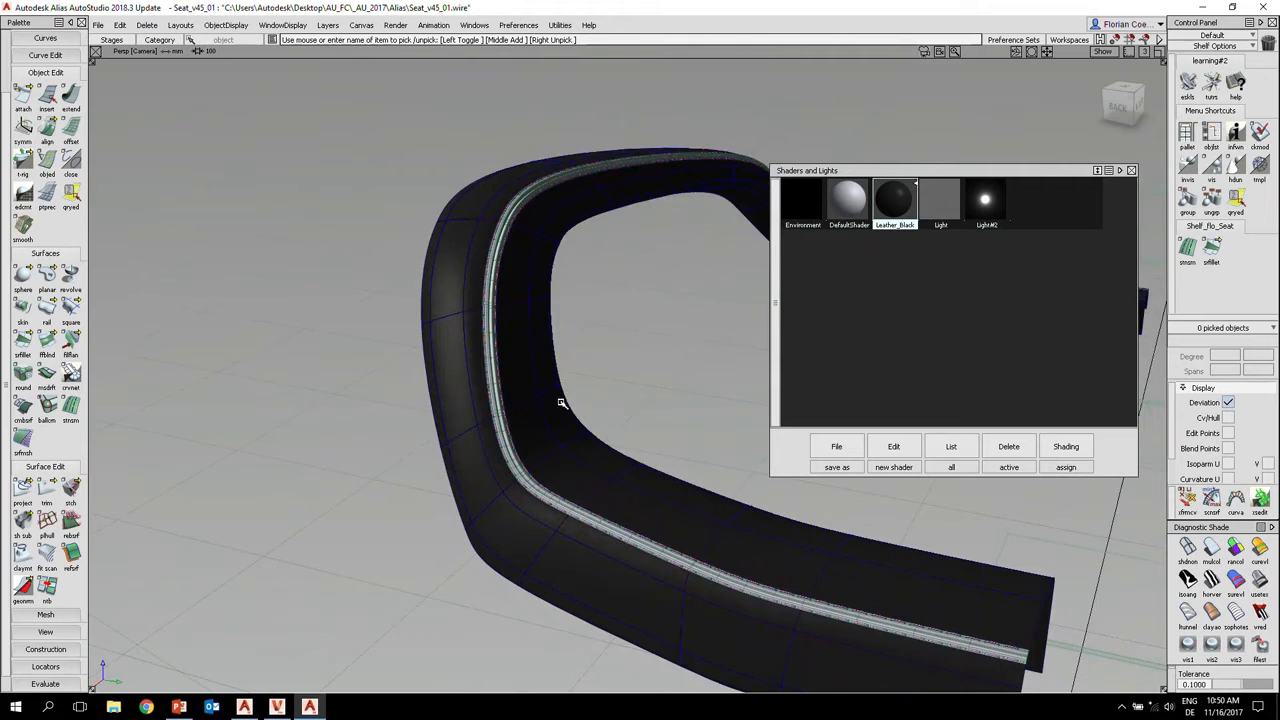
pyautogui.keyDown('alt'); pyautogui.keyDown('shift'); pyautogui.moveTo(508, 234); pyautogui.dragTo(514, 258); pyautogui.keyUp('shift'); pyautogui.keyUp('alt')
pyautogui.click(231, 27)
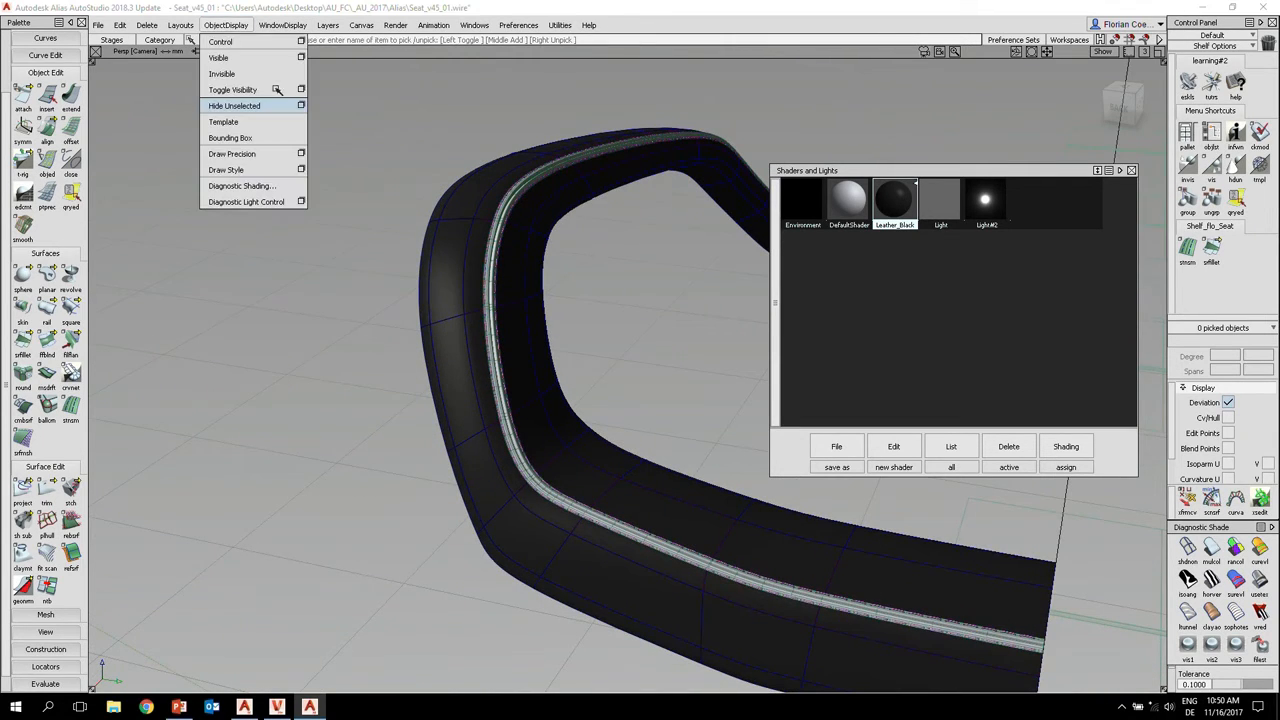
pyautogui.click(181, 25)
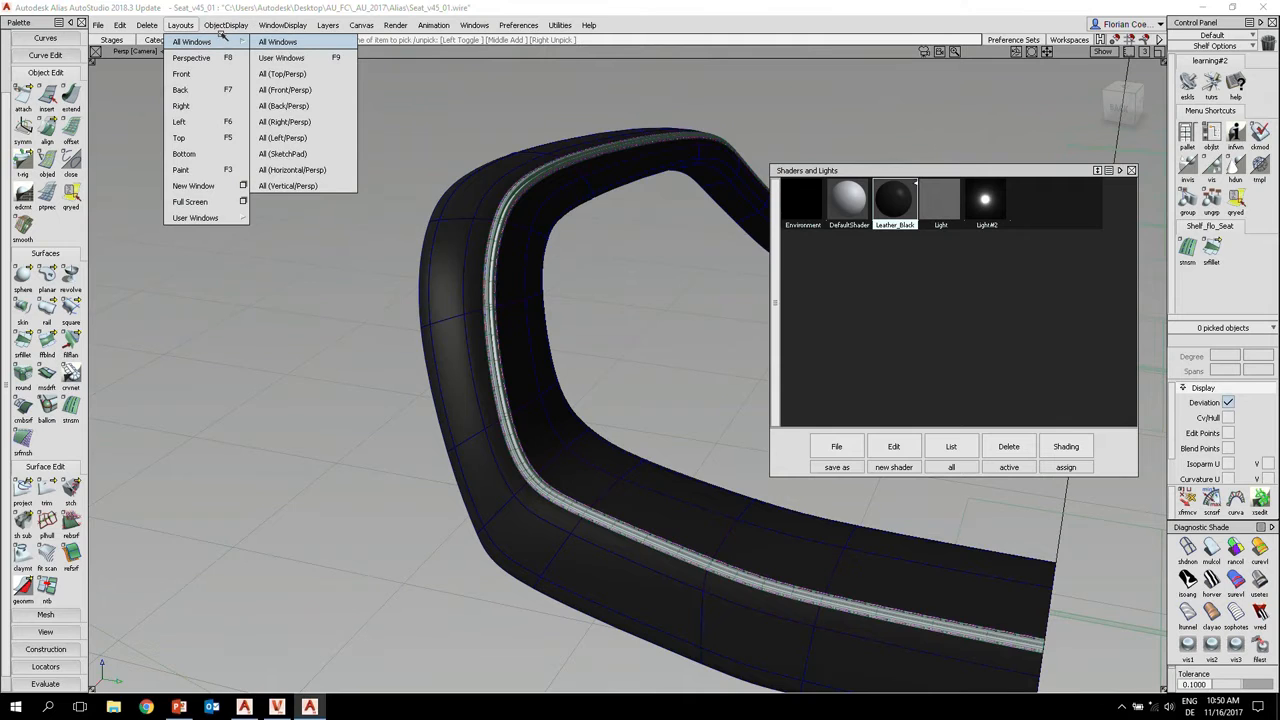
pyautogui.moveTo(224, 27)
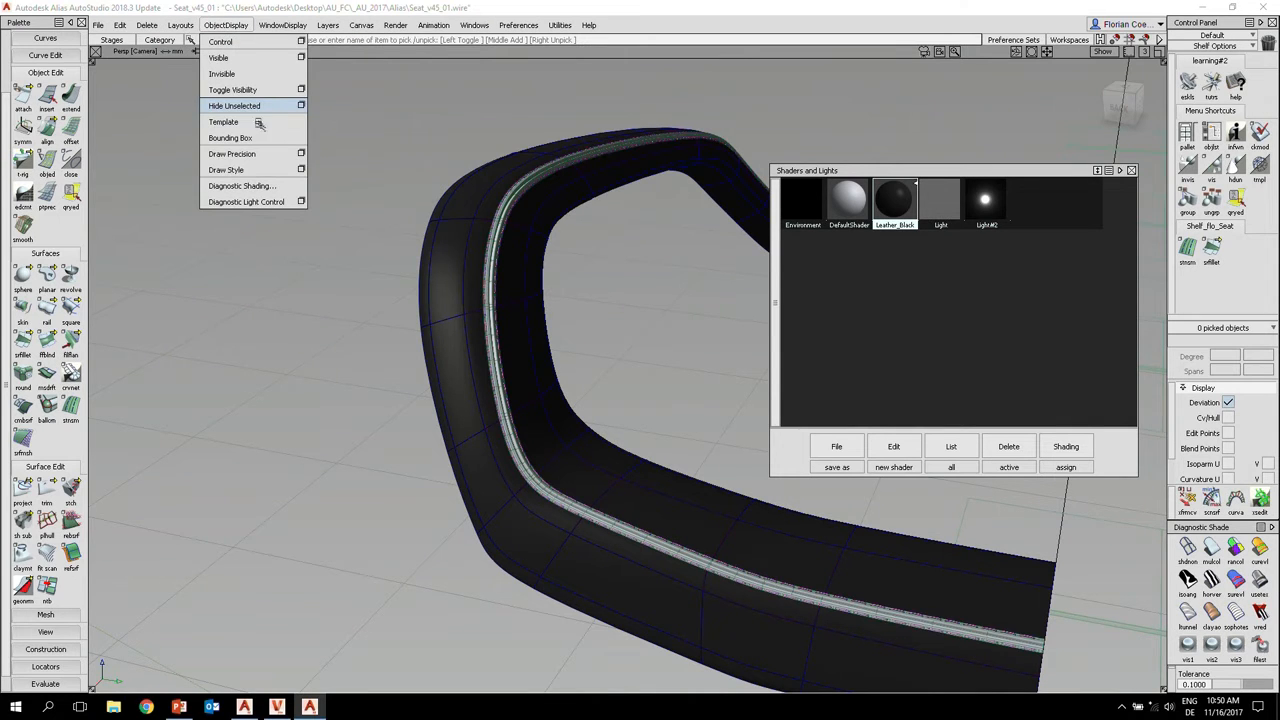
pyautogui.click(234, 57)
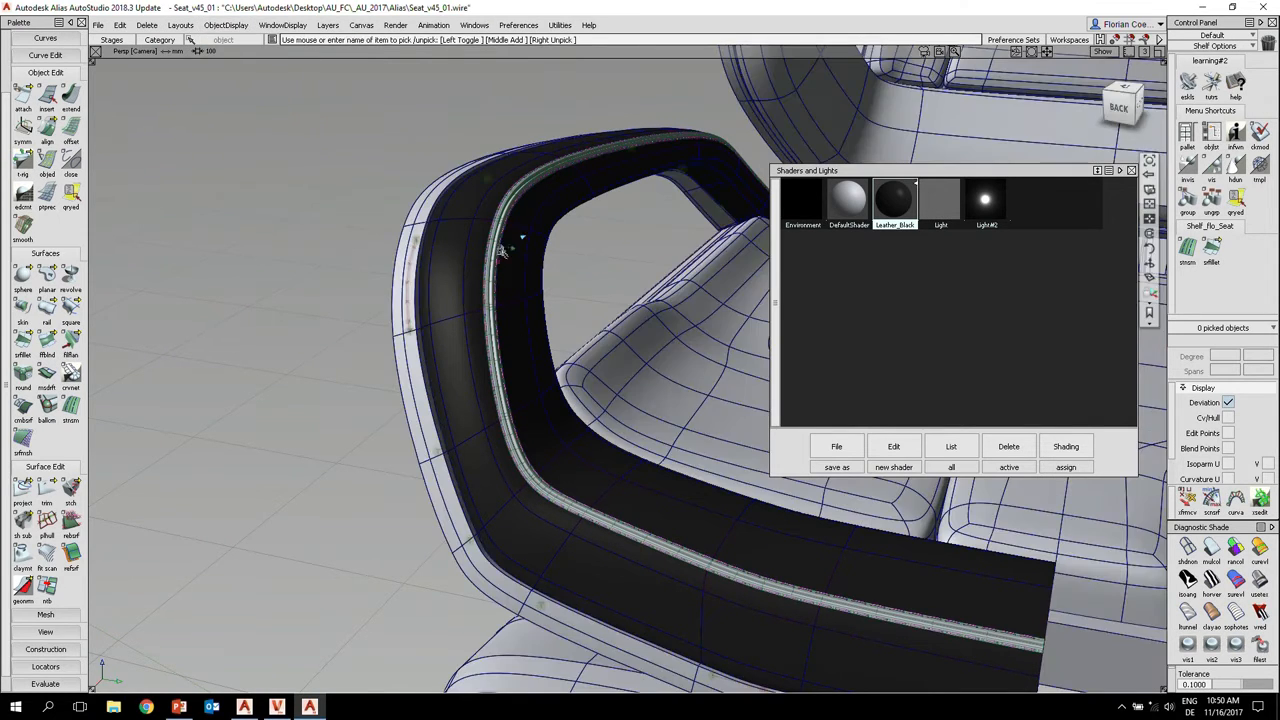
pyautogui.keyDown('alt'); pyautogui.keyDown('shift'); pyautogui.moveTo(511, 248); pyautogui.dragTo(540, 256); pyautogui.keyUp('shift'); pyautogui.keyUp('alt')
pyautogui.keyDown('alt'); pyautogui.keyDown('shift'); pyautogui.moveTo(540, 256); pyautogui.dragTo(292, 133, button='middle'); pyautogui.keyUp('shift'); pyautogui.keyUp('alt')
pyautogui.keyDown('alt'); pyautogui.keyDown('shift'); pyautogui.moveTo(464, 239); pyautogui.dragTo(415, 258); pyautogui.keyUp('shift'); pyautogui.keyUp('alt')
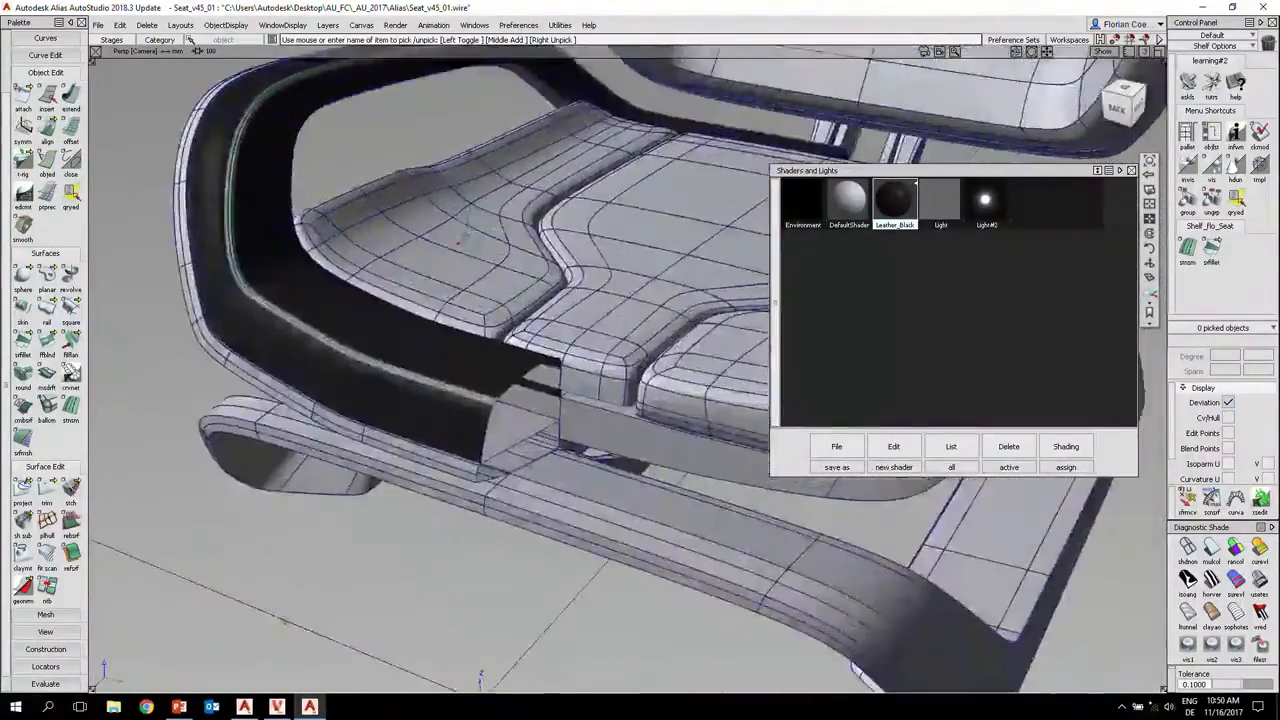
pyautogui.keyDown('alt'); pyautogui.keyDown('shift'); pyautogui.moveTo(415, 258); pyautogui.dragTo(350, 258, button='right'); pyautogui.keyUp('shift'); pyautogui.keyUp('alt')
pyautogui.keyDown('alt'); pyautogui.keyDown('shift'); pyautogui.moveTo(350, 258); pyautogui.dragTo(250, 258, button='middle'); pyautogui.keyUp('shift'); pyautogui.keyUp('alt')
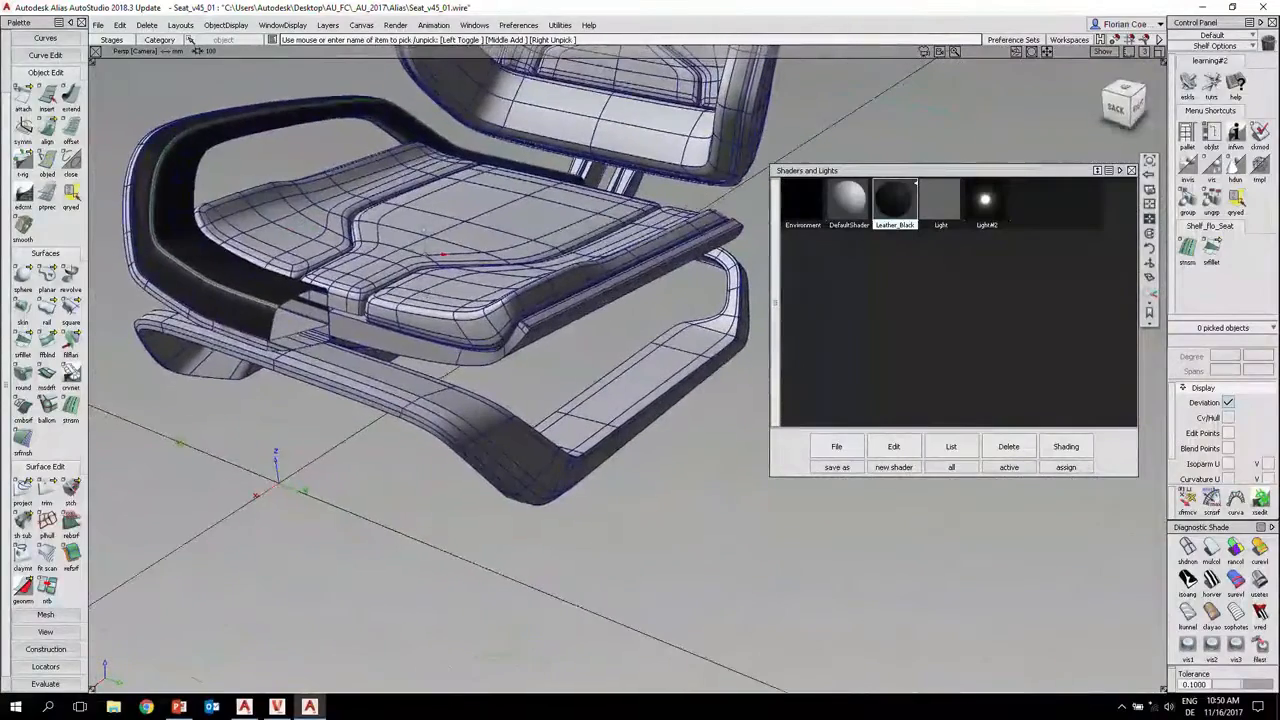
# - Open the recent file Seat_v49_11_materials_Added.wire, declining the deletion of all objects, shaders and views in the existing stages
pyautogui.click(98, 25)
pyautogui.moveTo(140, 74)
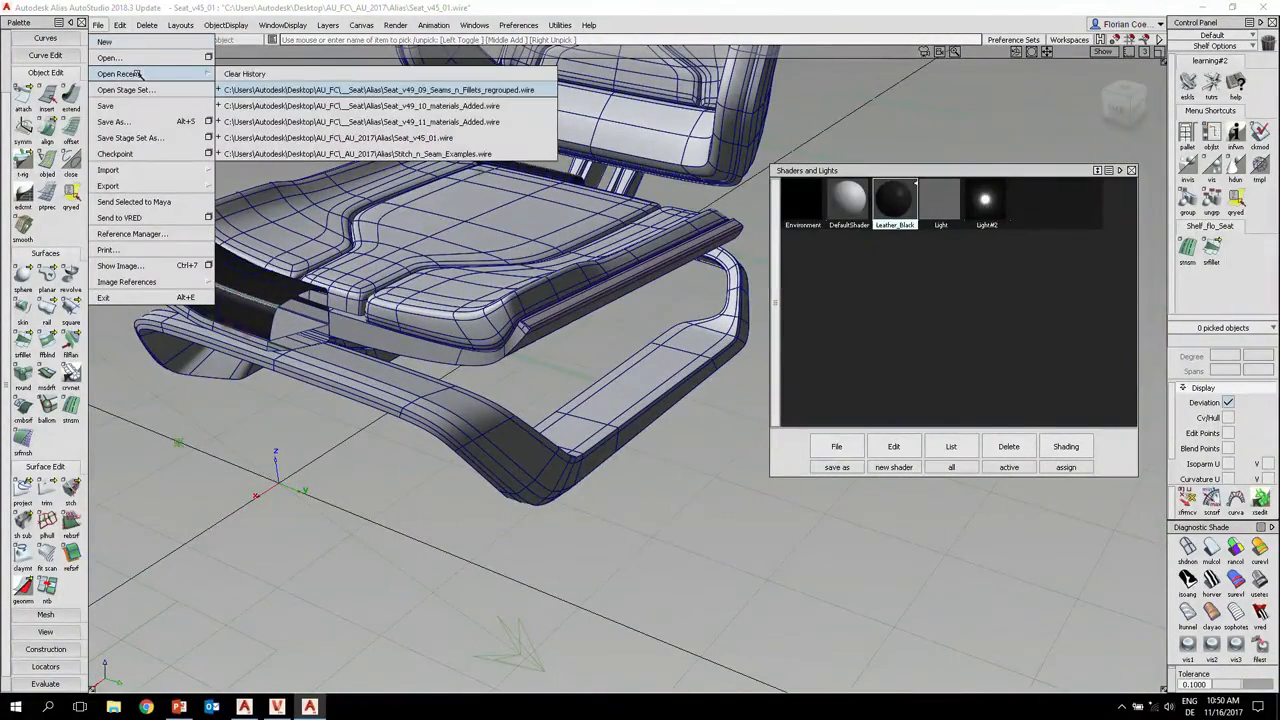
pyautogui.click(456, 121)
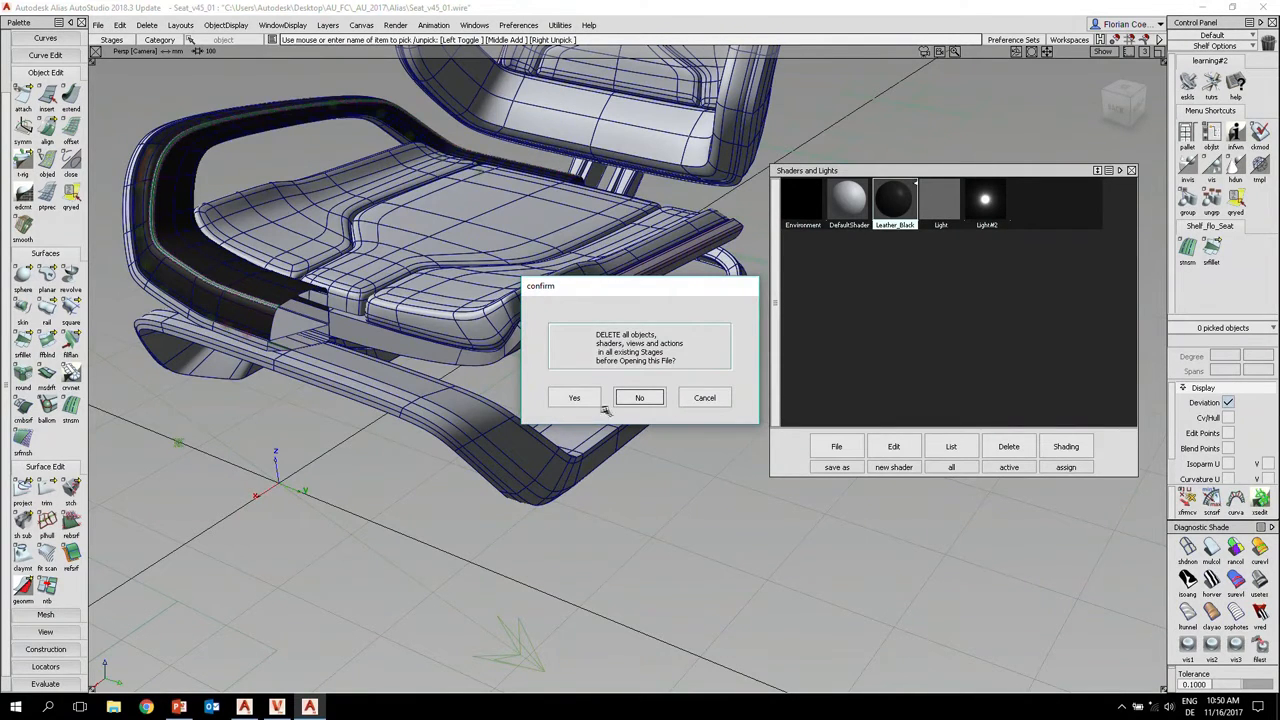
pyautogui.click(639, 397)
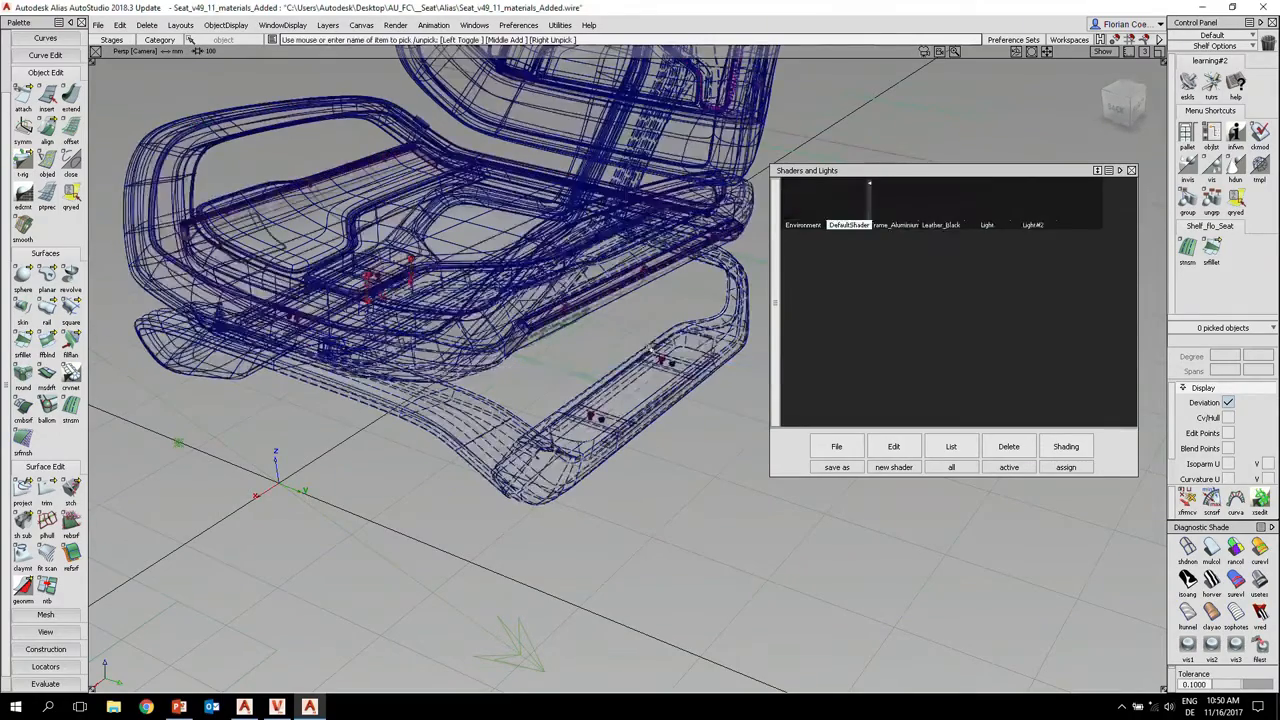
# - Close the shader list and display the opened seat model in multi-colour diagnostic shading
pyautogui.keyDown('alt'); pyautogui.keyDown('shift'); pyautogui.moveTo(680, 400); pyautogui.dragTo(640, 396); pyautogui.keyUp('shift'); pyautogui.keyUp('alt')
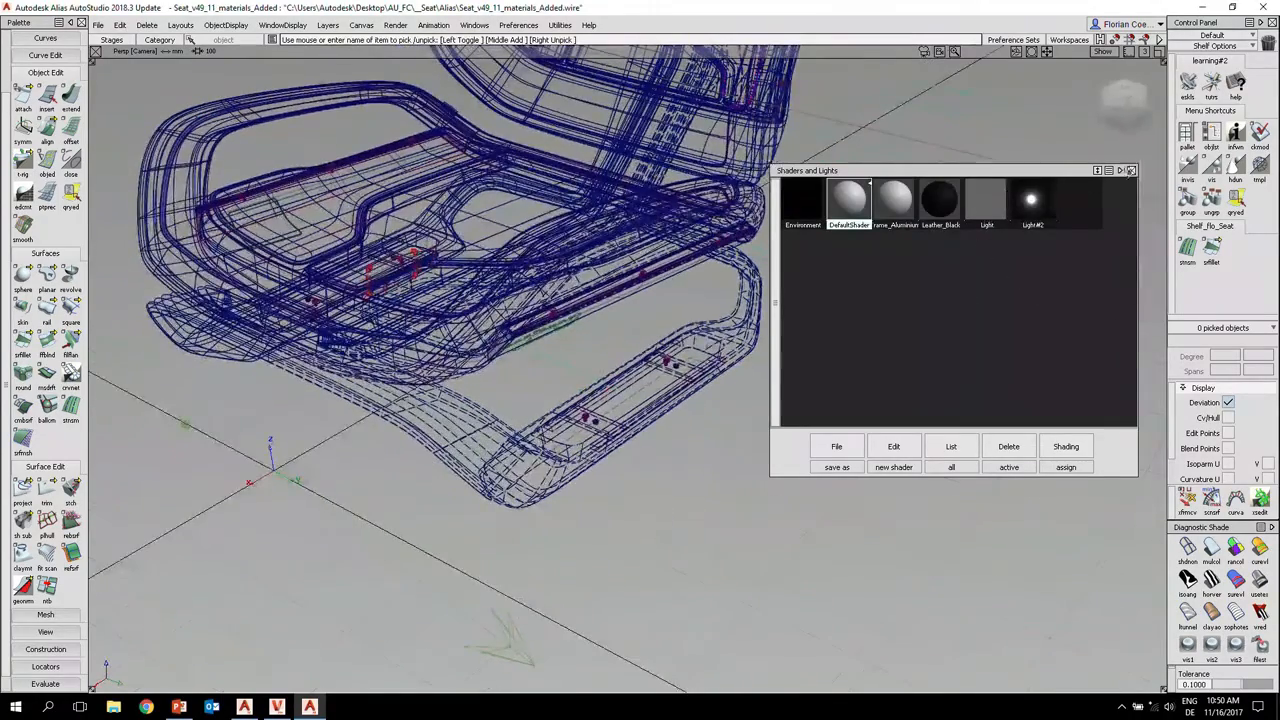
pyautogui.click(1131, 170)
pyautogui.click(1211, 548)
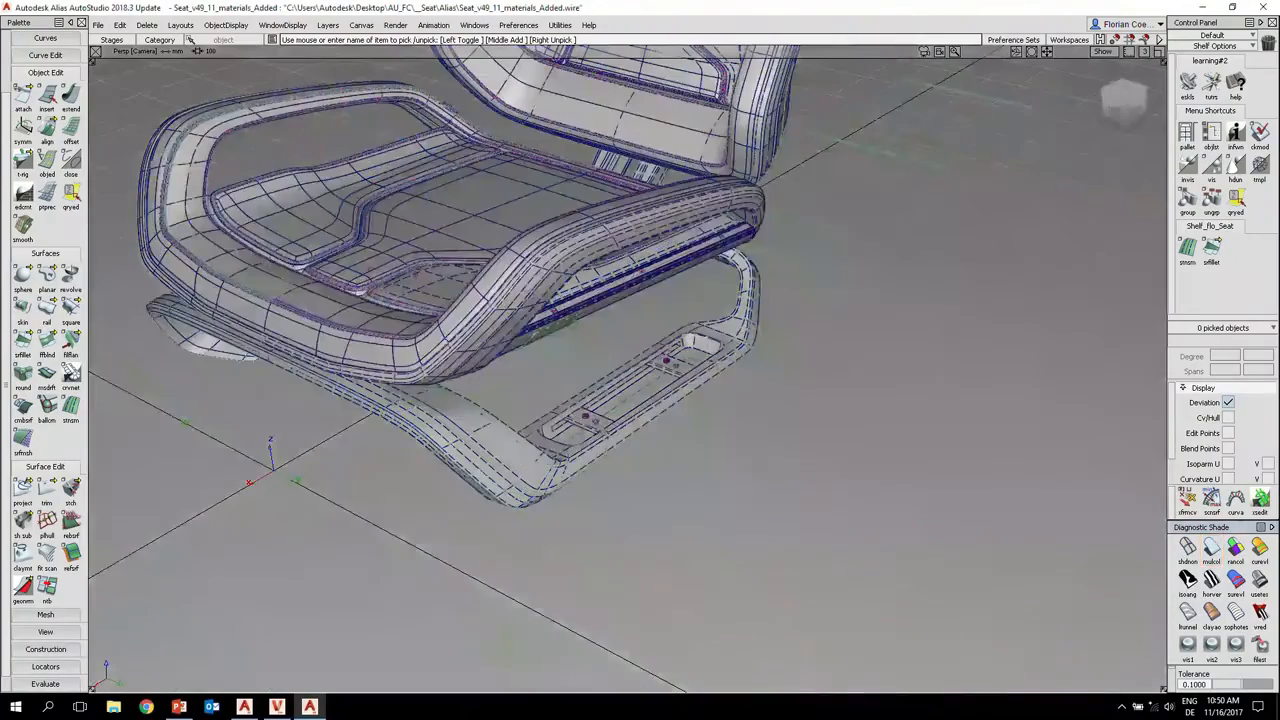
# - Examine the finished seat model, including the bolted base rails, the cushions and the backrest, from close up and from a distance
pyautogui.scroll(10, 555, 412)
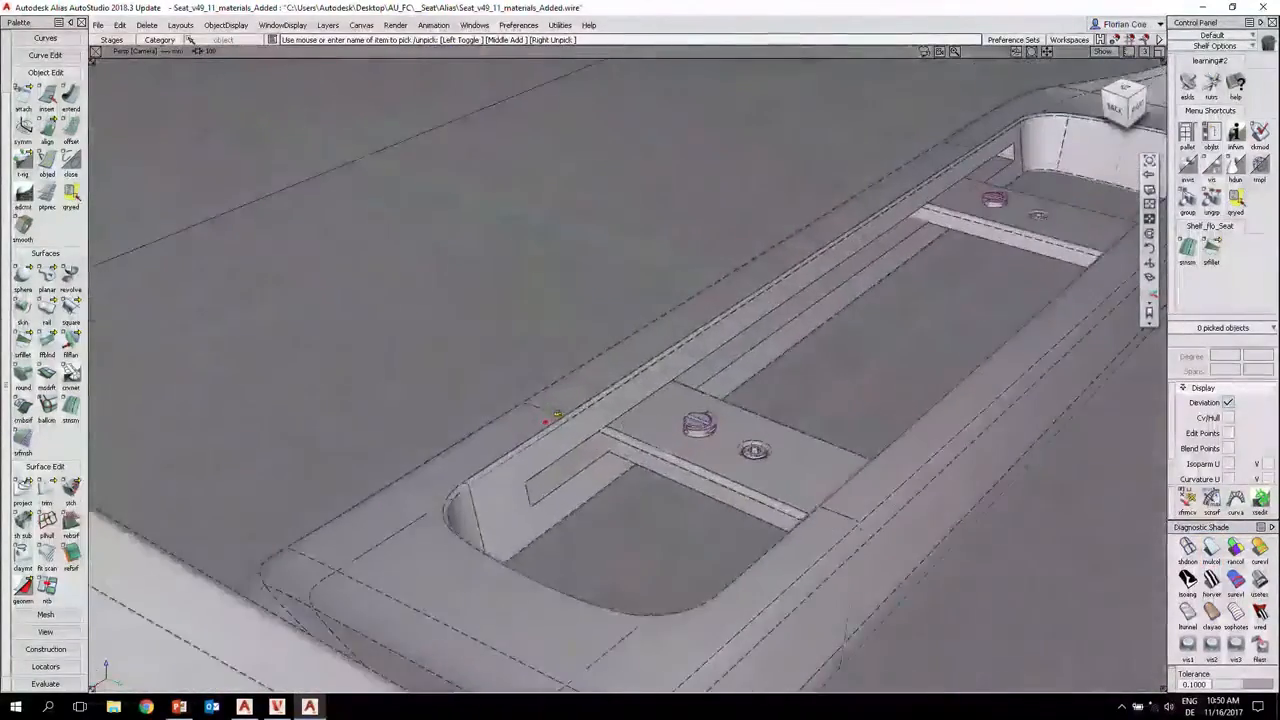
pyautogui.keyDown('alt'); pyautogui.keyDown('shift'); pyautogui.moveTo(590, 365); pyautogui.dragTo(702, 369); pyautogui.keyUp('shift'); pyautogui.keyUp('alt')
pyautogui.scroll(-10, 702, 369)
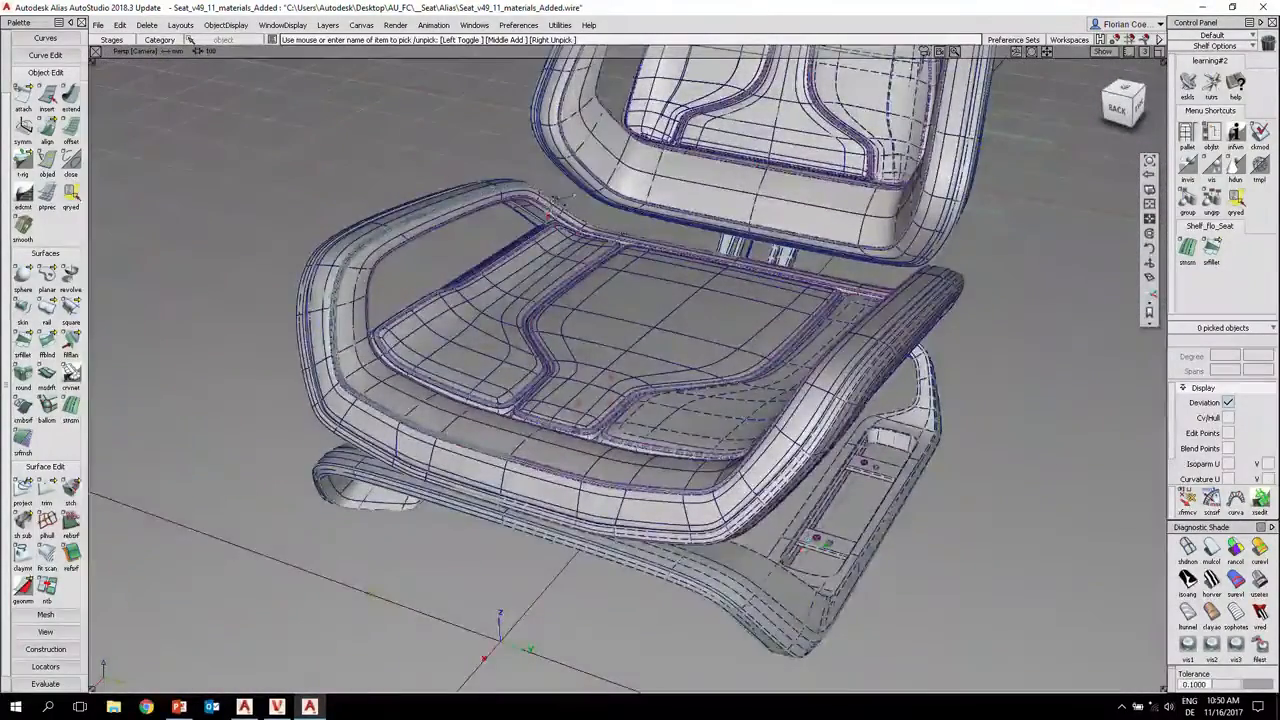
pyautogui.keyDown('alt'); pyautogui.keyDown('shift'); pyautogui.moveTo(552, 203); pyautogui.dragTo(641, 199, button='right'); pyautogui.keyUp('shift'); pyautogui.keyUp('alt')
pyautogui.moveTo(641, 199)
pyautogui.keyDown('alt'); pyautogui.keyDown('shift'); pyautogui.mouseDown()
pyautogui.moveTo(535, 185)
pyautogui.moveTo(550, 172)
pyautogui.moveTo(633, 168)
pyautogui.mouseUp(); pyautogui.keyUp('shift'); pyautogui.keyUp('alt')
pyautogui.keyDown('alt'); pyautogui.keyDown('shift'); pyautogui.moveTo(633, 168); pyautogui.dragTo(530, 172, button='right'); pyautogui.keyUp('shift'); pyautogui.keyUp('alt')
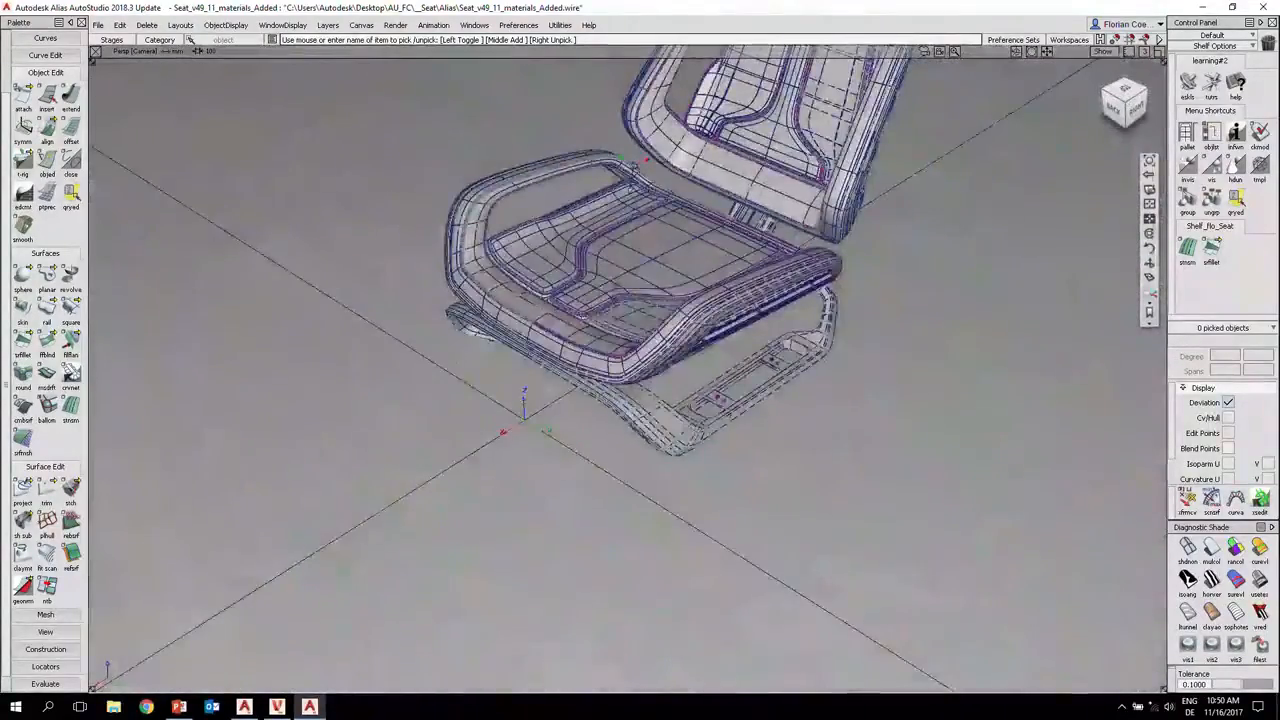
pyautogui.keyDown('alt'); pyautogui.keyDown('shift'); pyautogui.moveTo(530, 172); pyautogui.dragTo(535, 130); pyautogui.keyUp('shift'); pyautogui.keyUp('alt')
pyautogui.keyDown('alt'); pyautogui.keyDown('shift'); pyautogui.moveTo(535, 130); pyautogui.dragTo(491, 249, button='middle'); pyautogui.keyUp('shift'); pyautogui.keyUp('alt')
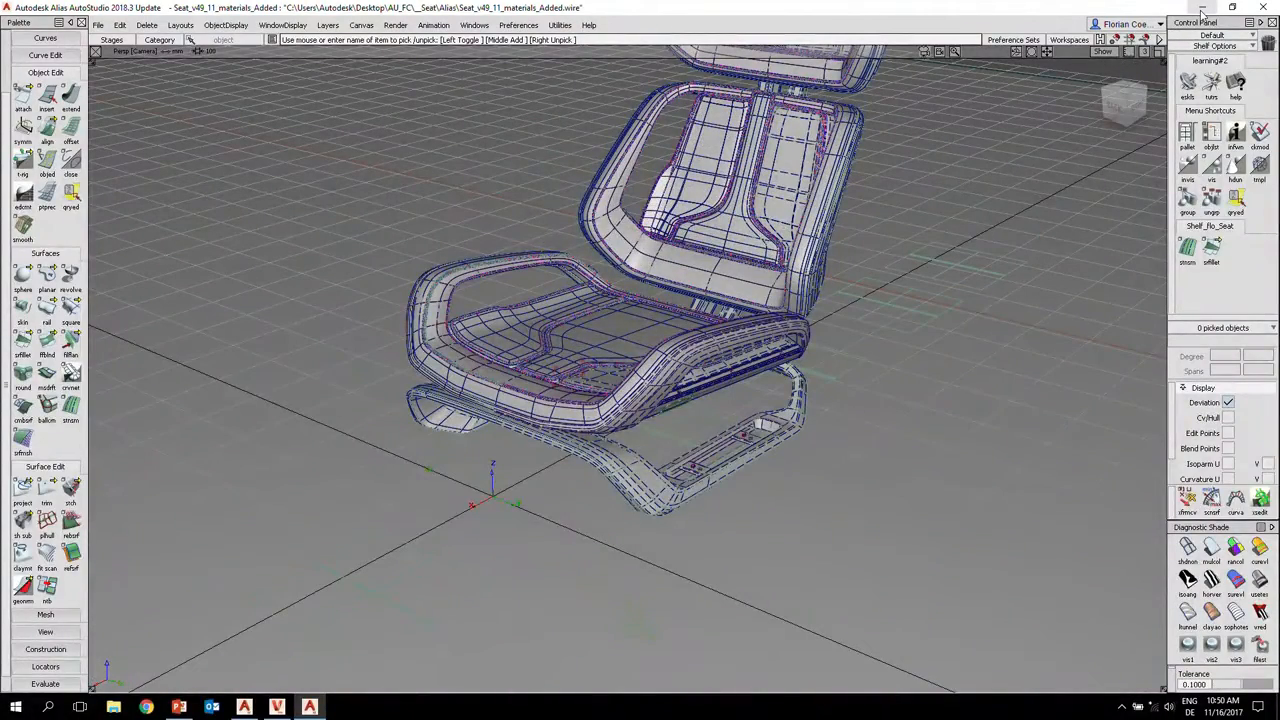
# - Minimise Alias and return to VRED Professional with the Seat_Start_01 scene
pyautogui.click(1204, 10)
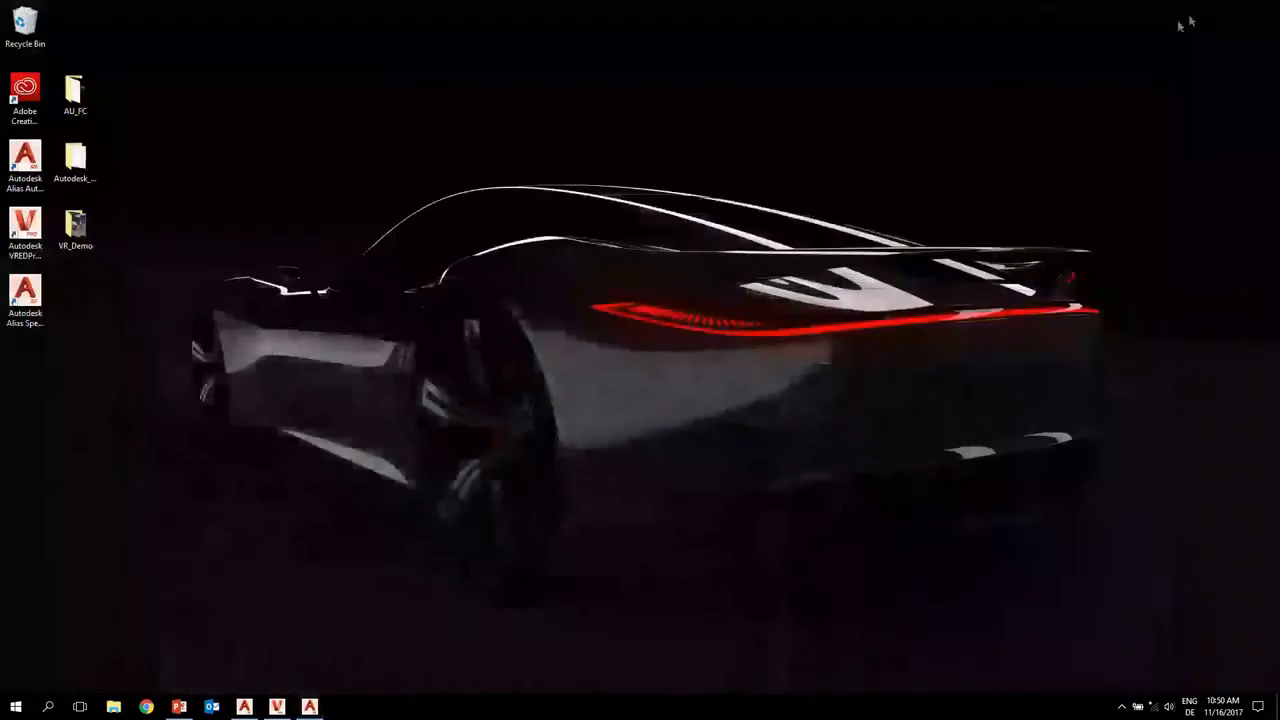
pyautogui.click(277, 706)
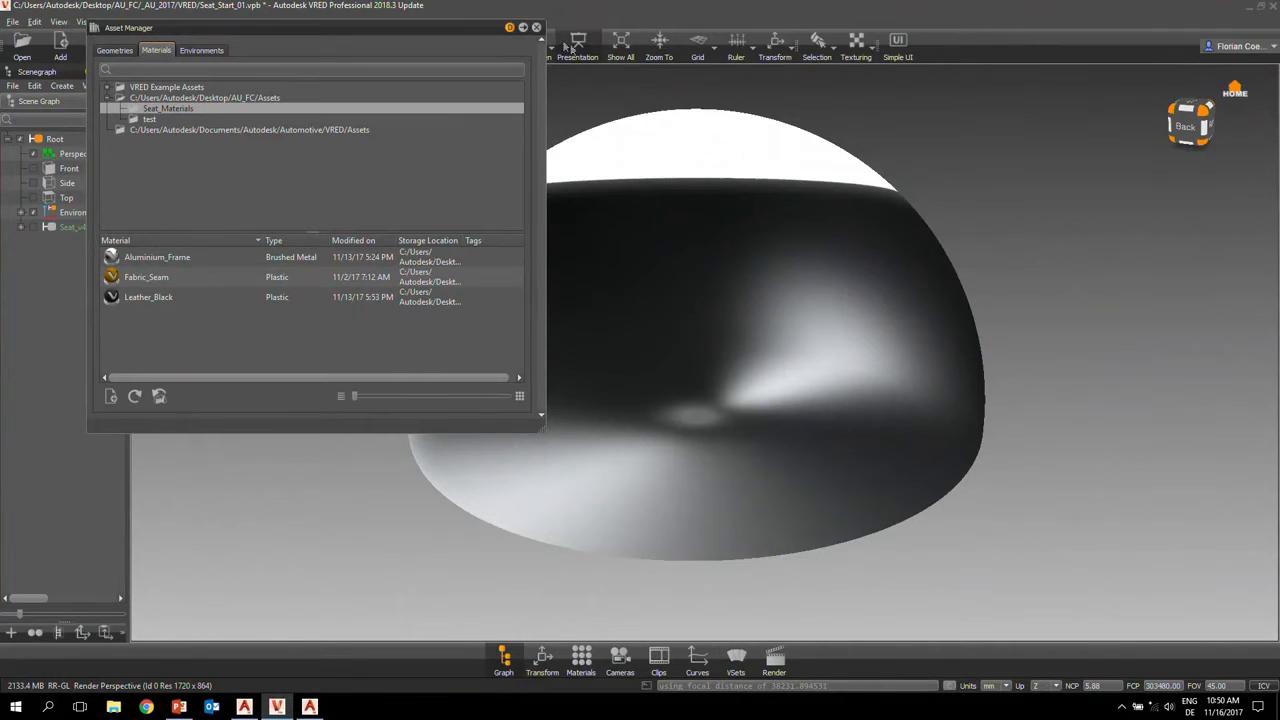
pyautogui.click(537, 28)
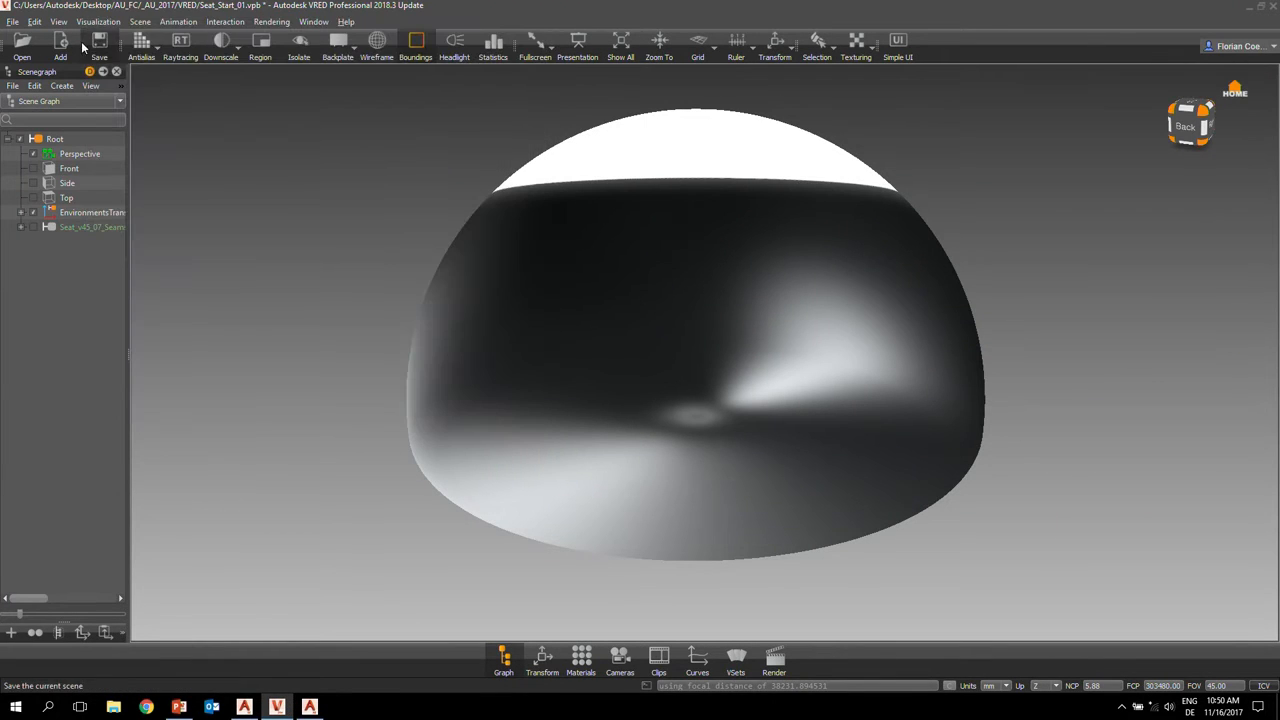
pyautogui.click(63, 46)
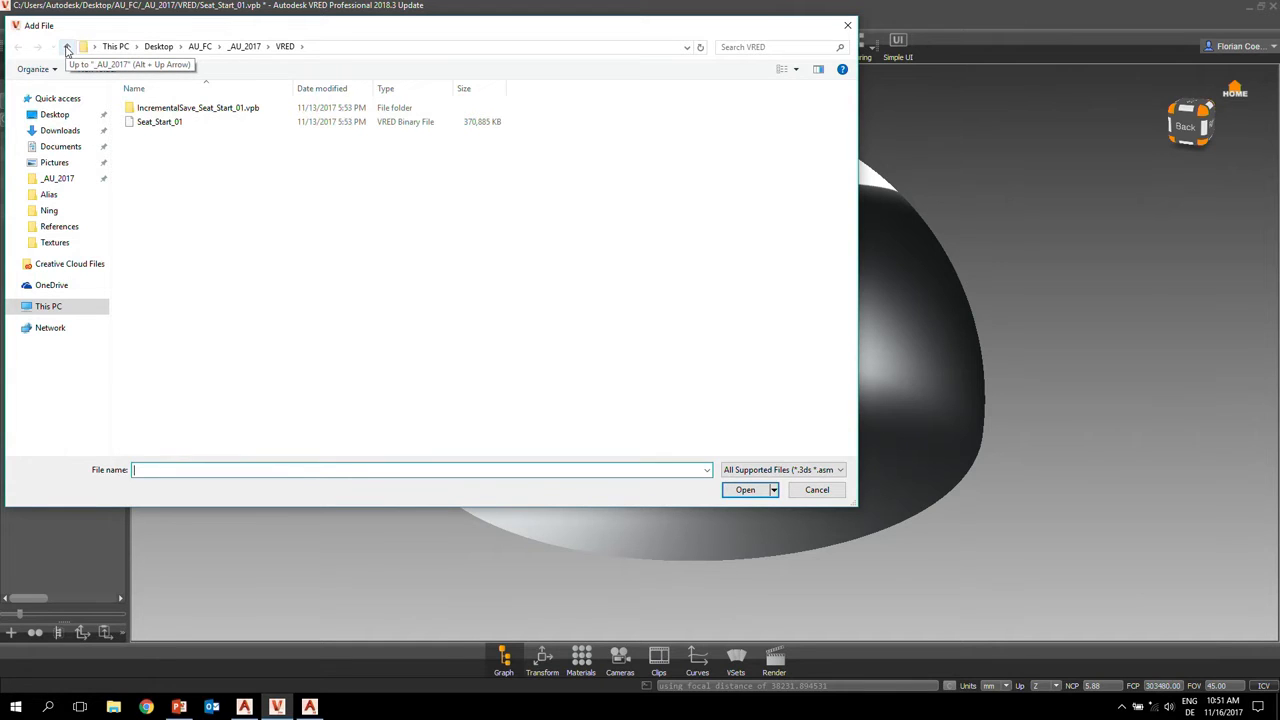
pyautogui.doubleClick(159, 122)
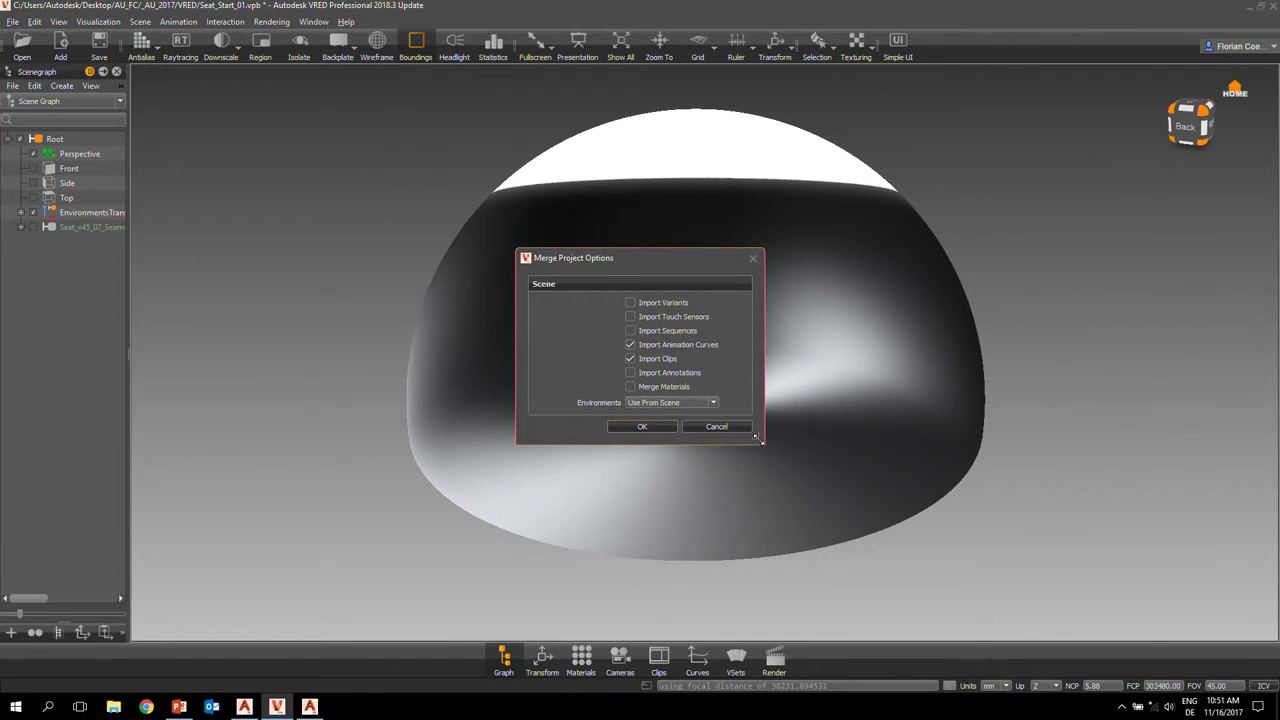
pyautogui.moveTo(757, 438); pyautogui.dragTo(752, 489)
pyautogui.click(734, 478)
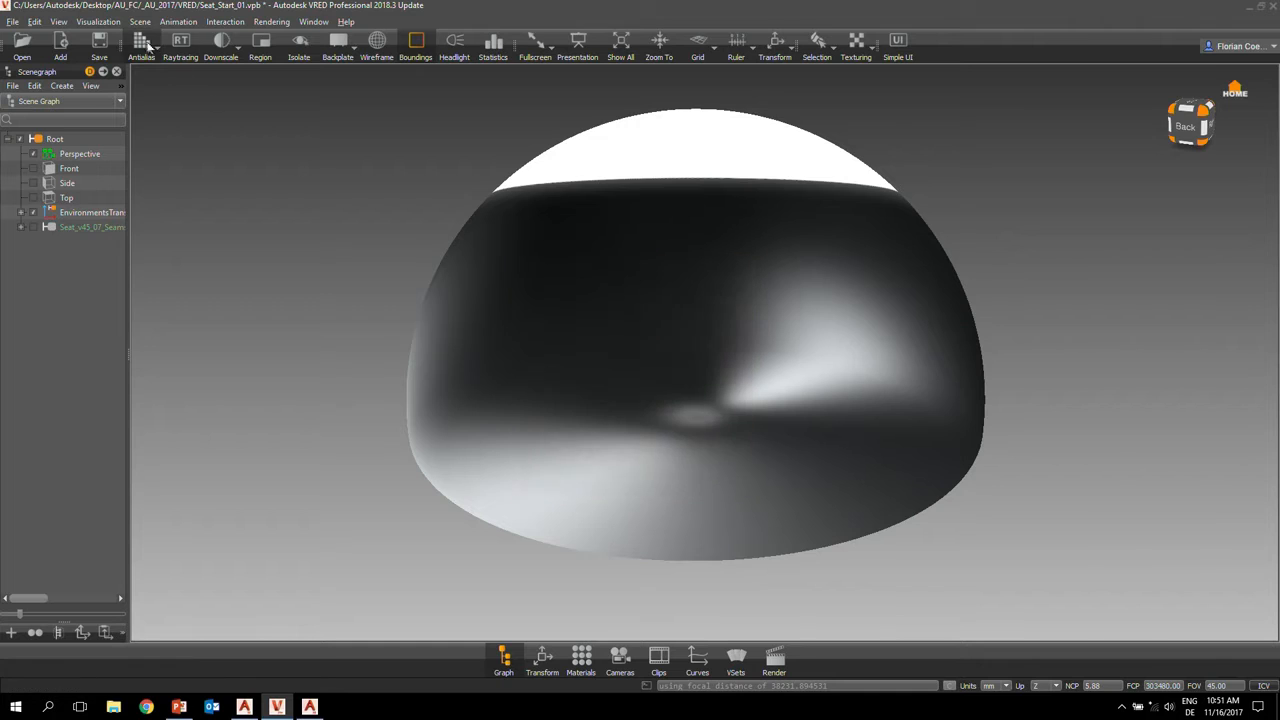
pyautogui.click(61, 46)
pyautogui.doubleClick(152, 123)
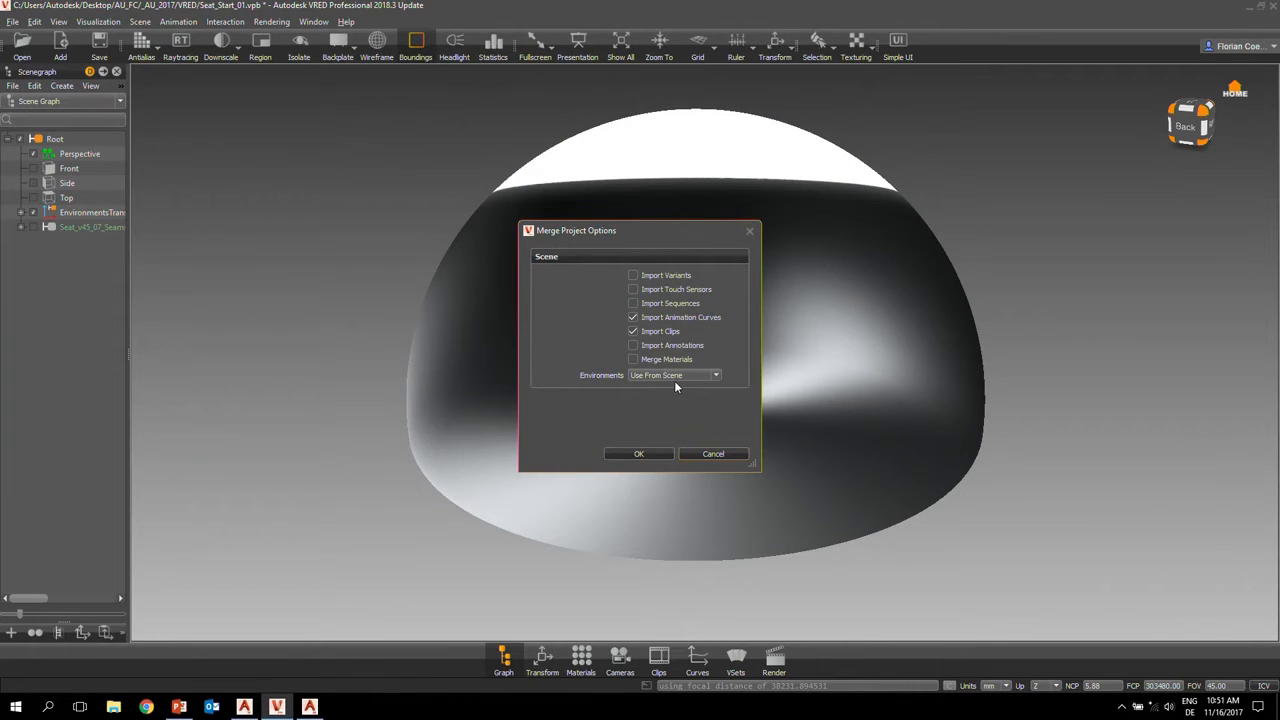
pyautogui.click(713, 454)
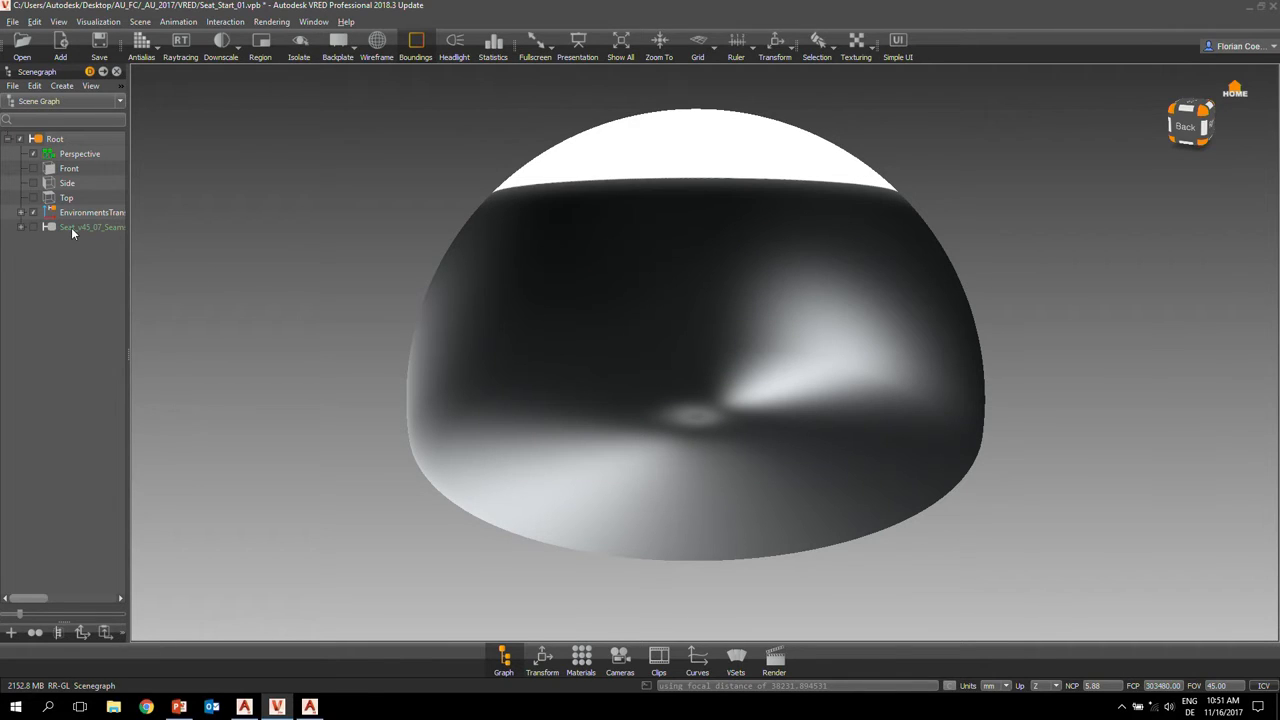
# - Delete the seat model node from the scene graph
pyautogui.click(71, 229)
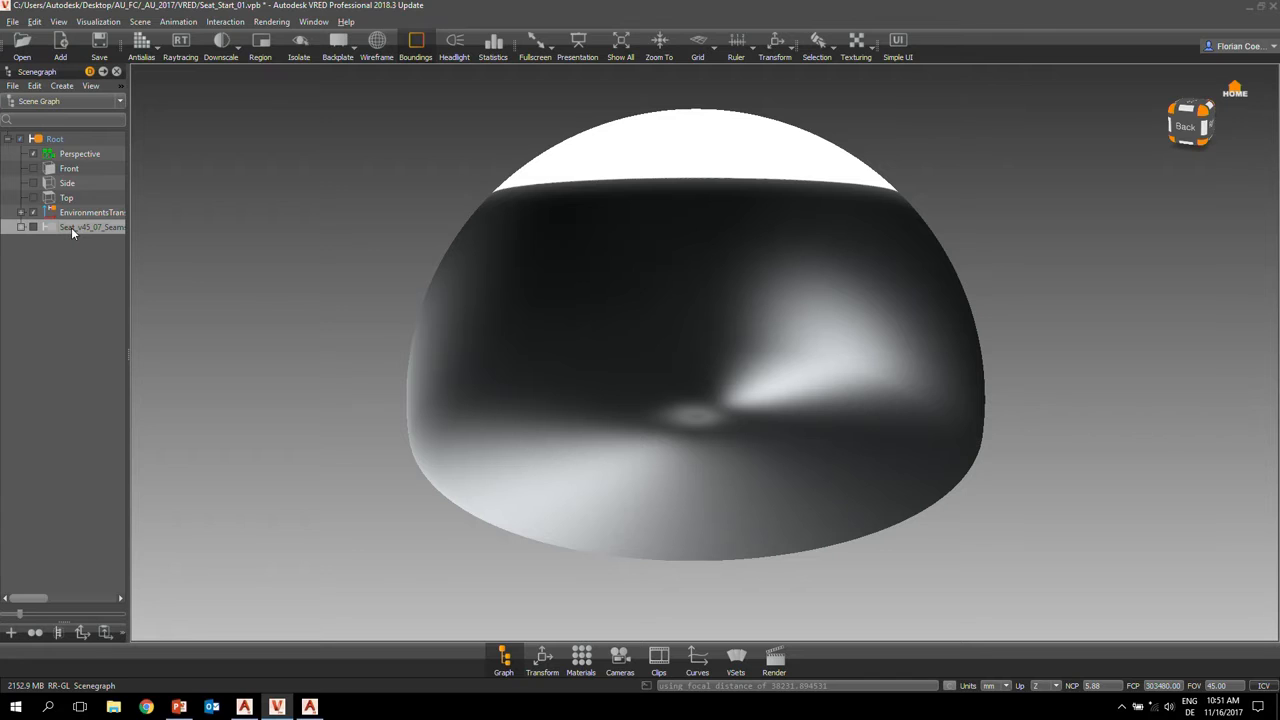
pyautogui.click(61, 57)
pyautogui.doubleClick(168, 124)
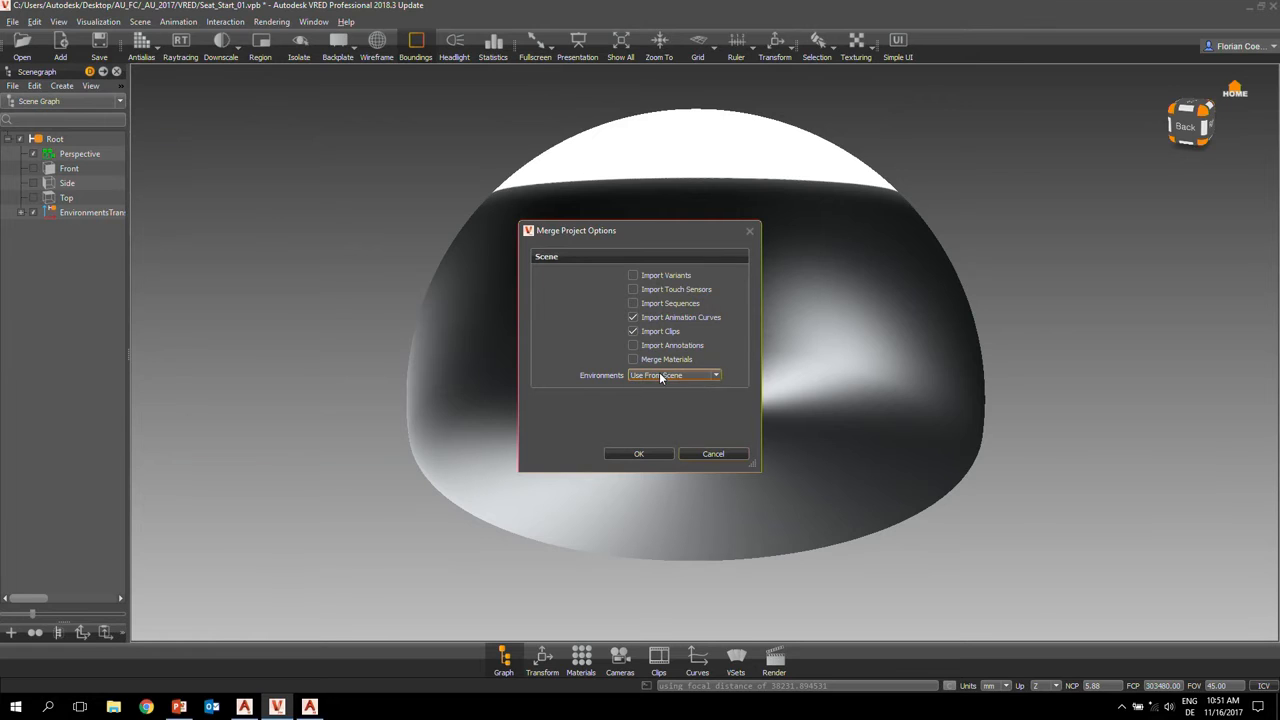
pyautogui.click(750, 233)
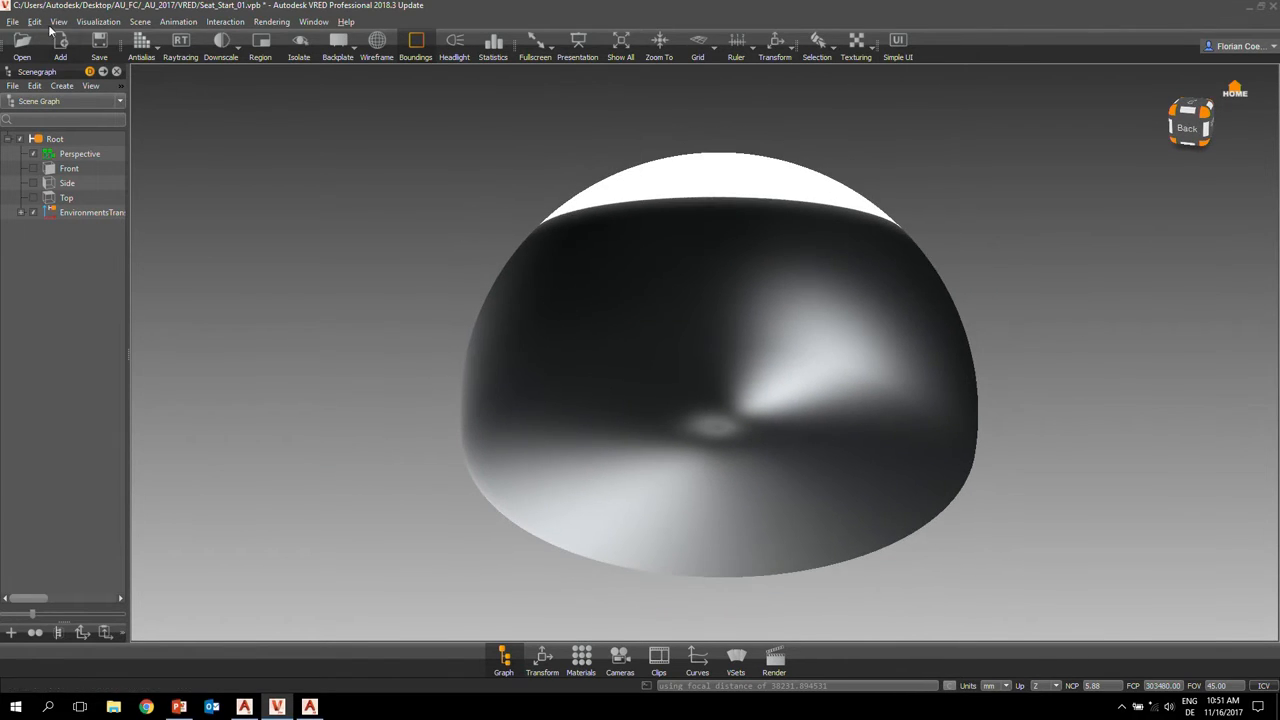
# - Create a new empty scene, discarding the unsaved changes to Seat_Start_01
pyautogui.click(12, 21)
pyautogui.click(27, 45)
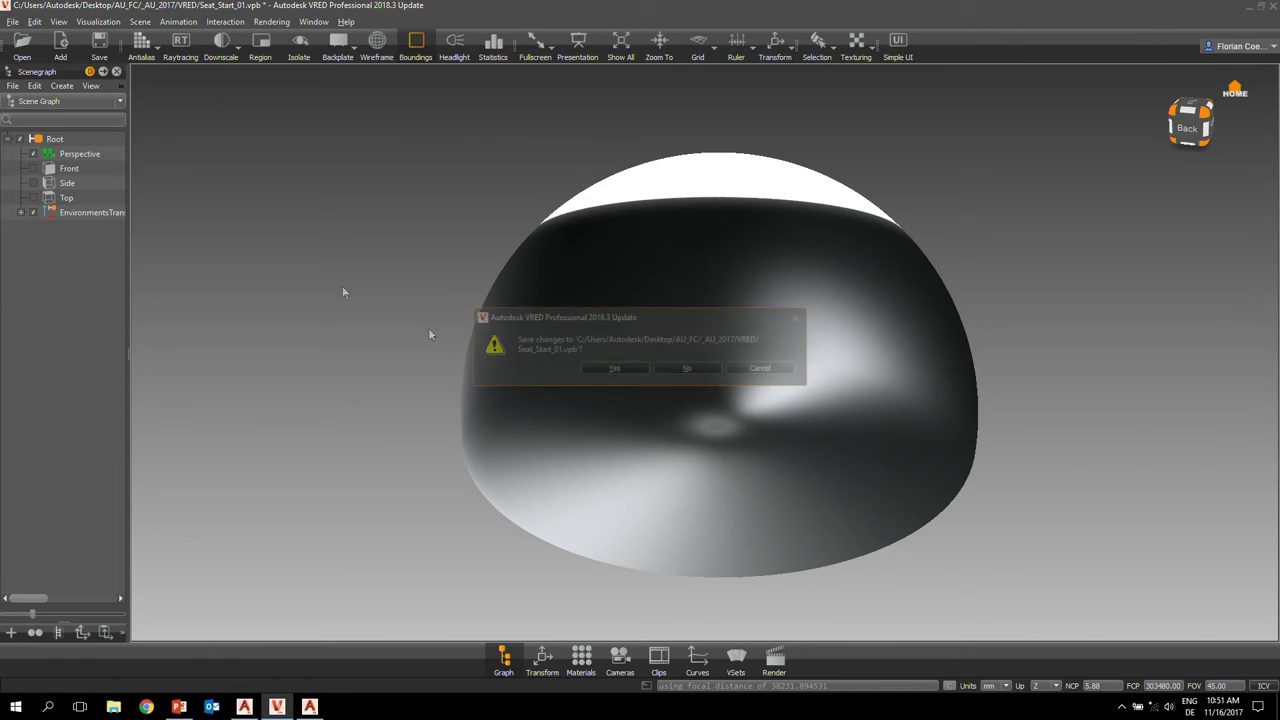
pyautogui.click(686, 369)
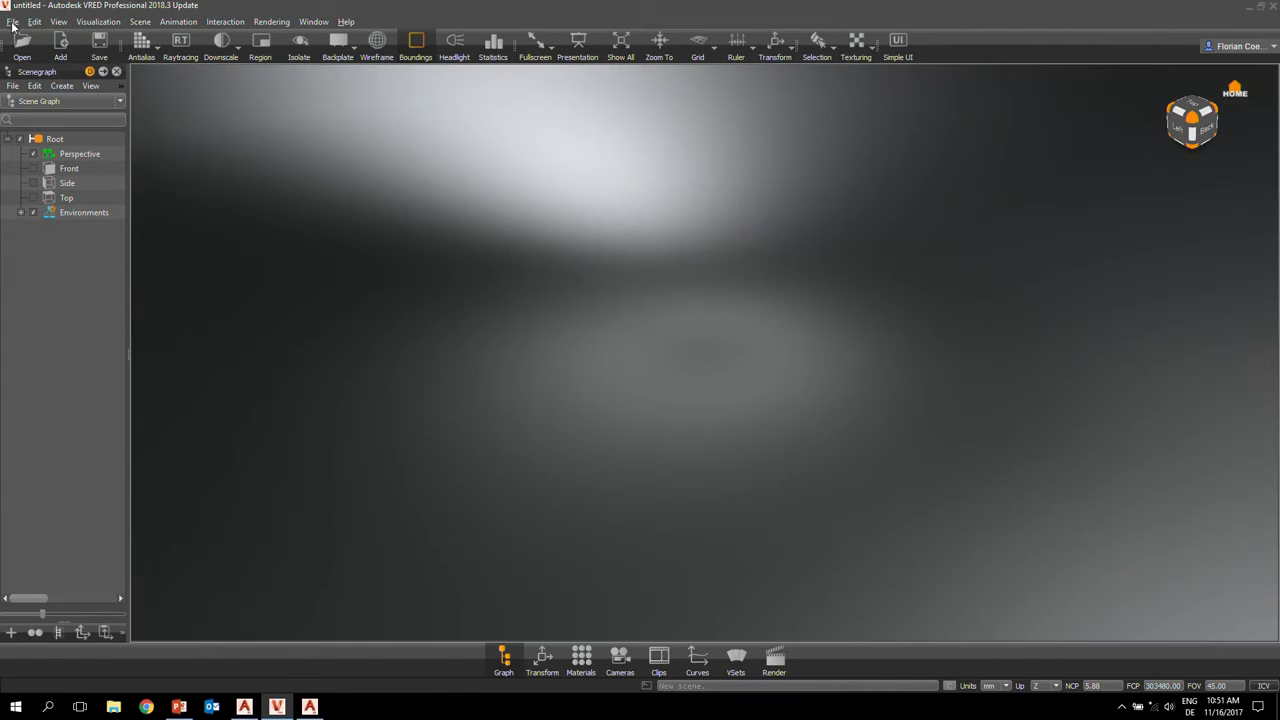
# - Start adding the Seat_v49_11_materials_Added Alias file from the _AU_2017/Alias folder and enlarge its import options dialog
pyautogui.click(12, 21)
pyautogui.click(30, 73)
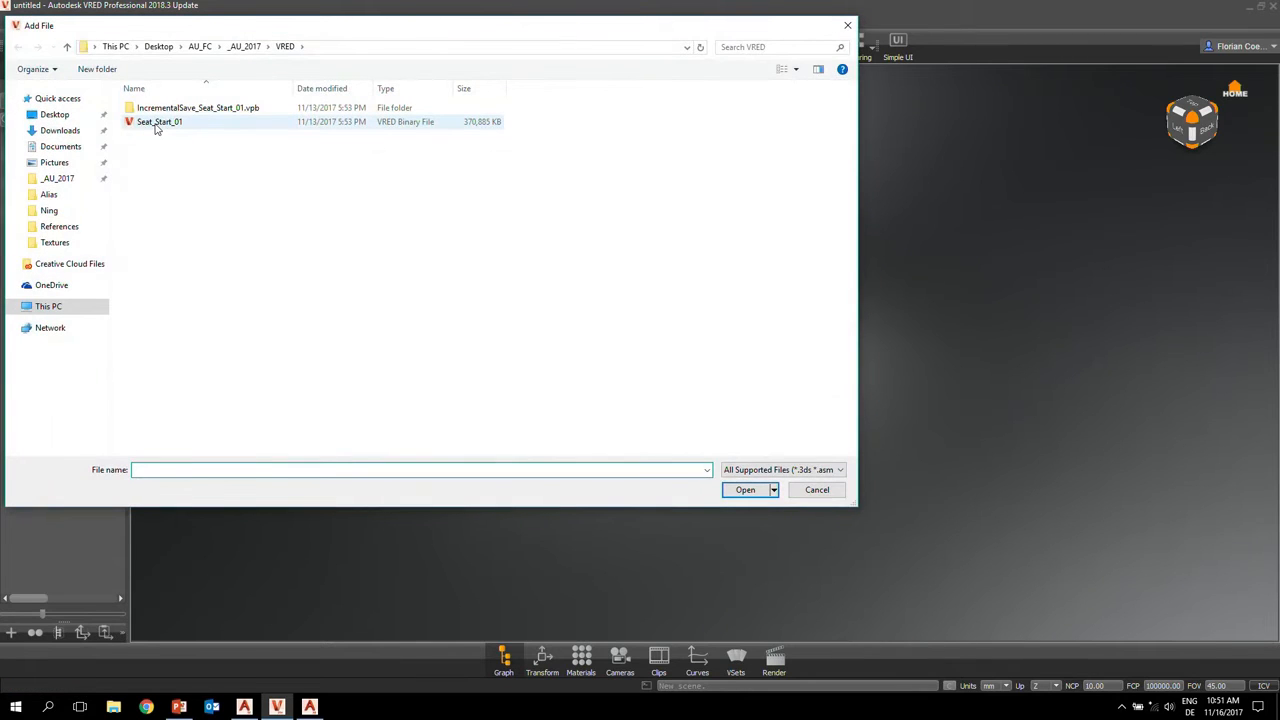
pyautogui.click(245, 47)
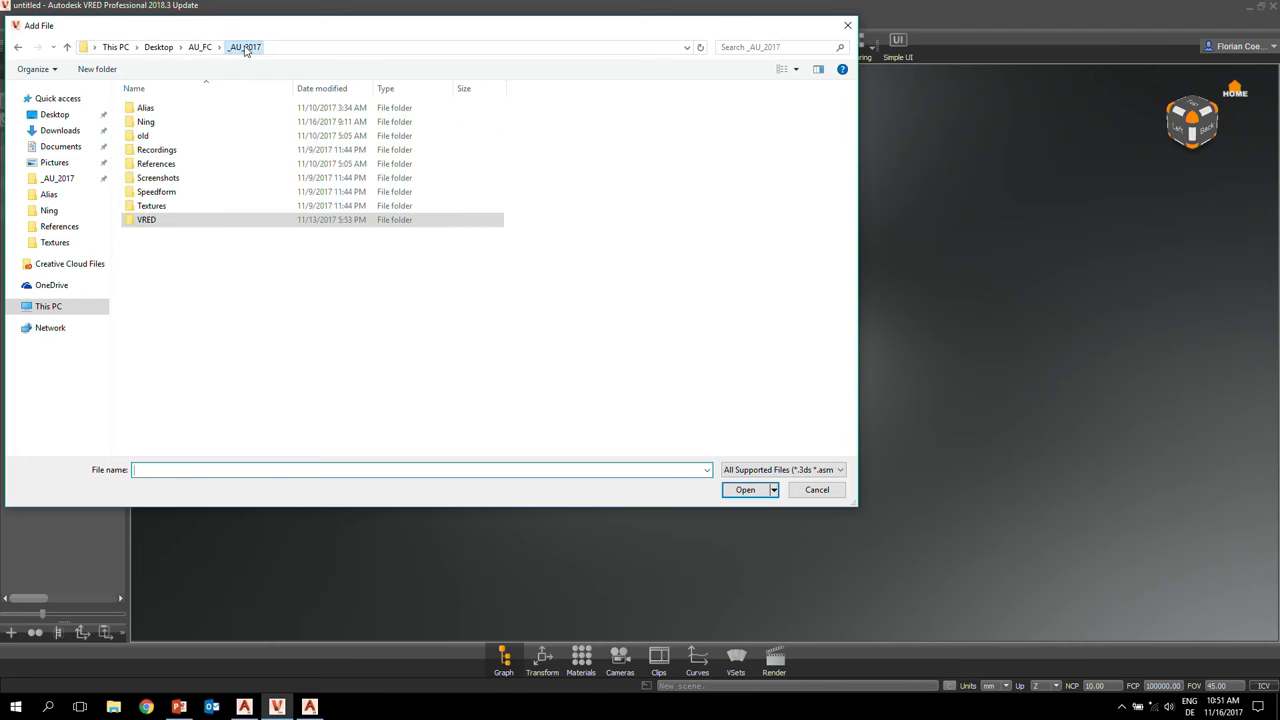
pyautogui.doubleClick(161, 108)
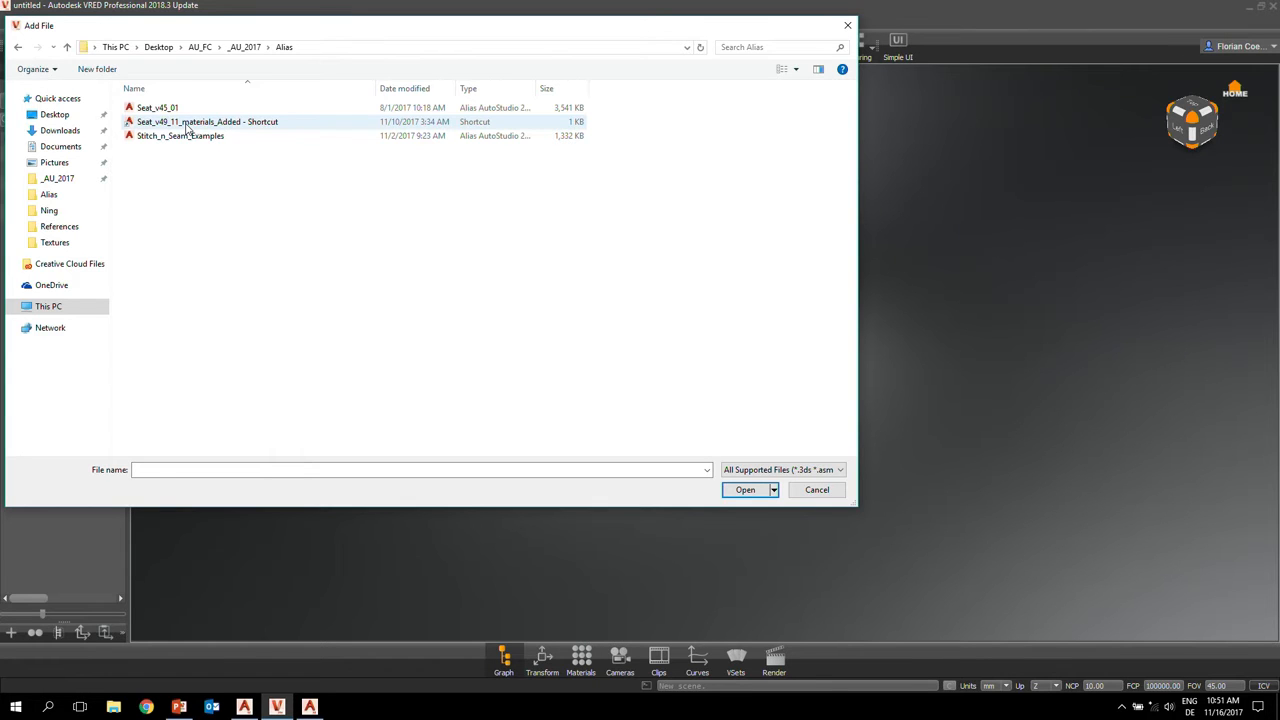
pyautogui.doubleClick(186, 124)
pyautogui.moveTo(694, 220); pyautogui.dragTo(555, 107)
pyautogui.moveTo(647, 408); pyautogui.dragTo(748, 527)
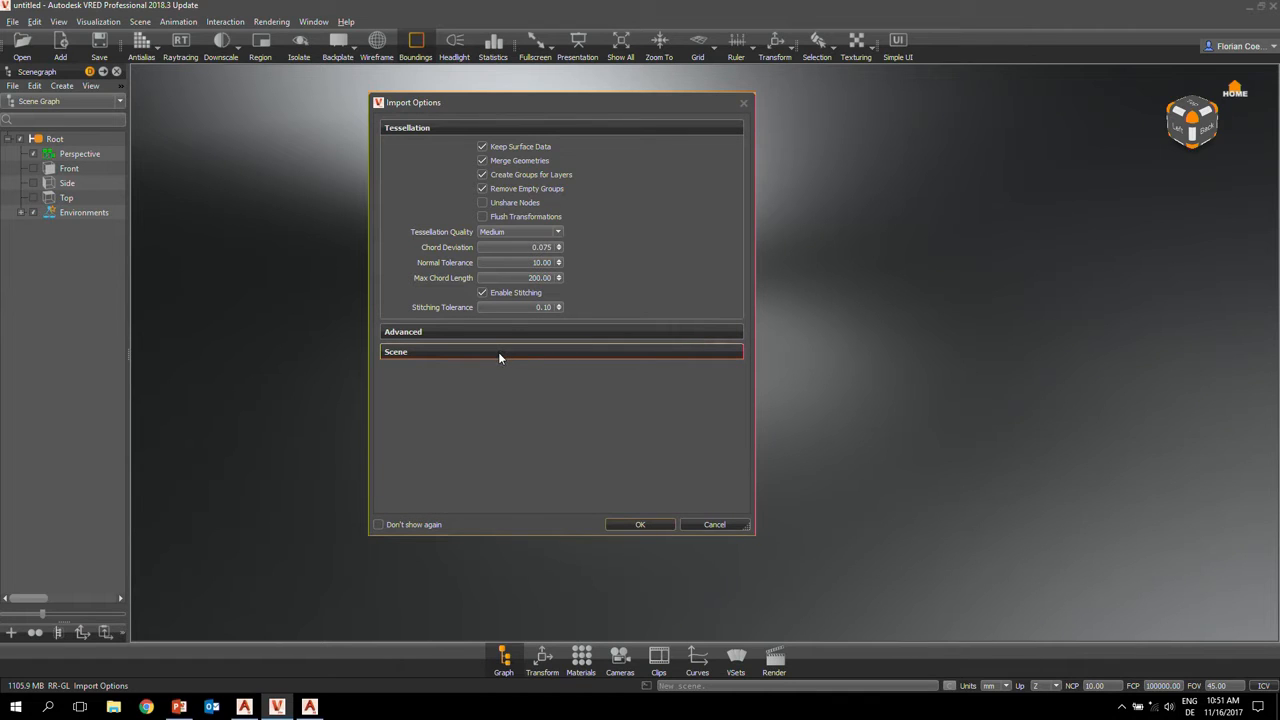
# - Enable applying materials from the Asset Manager in the Scene section of the import options
pyautogui.click(498, 352)
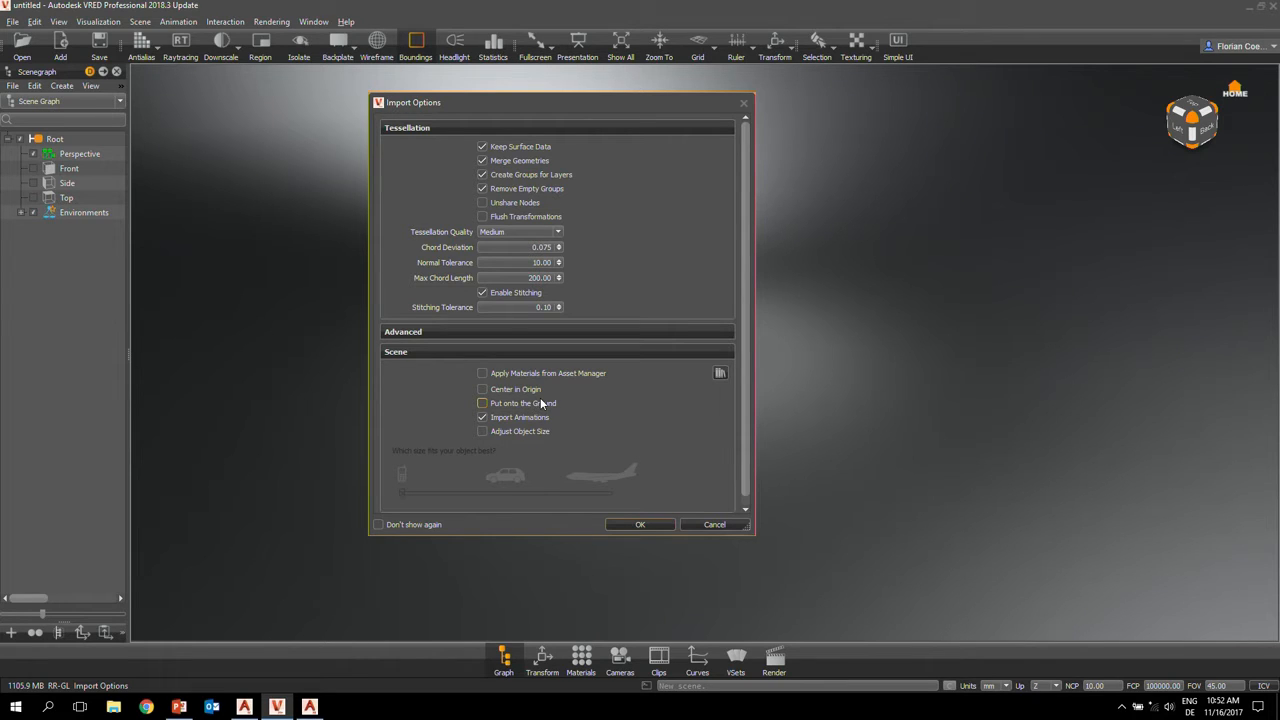
pyautogui.click(446, 356)
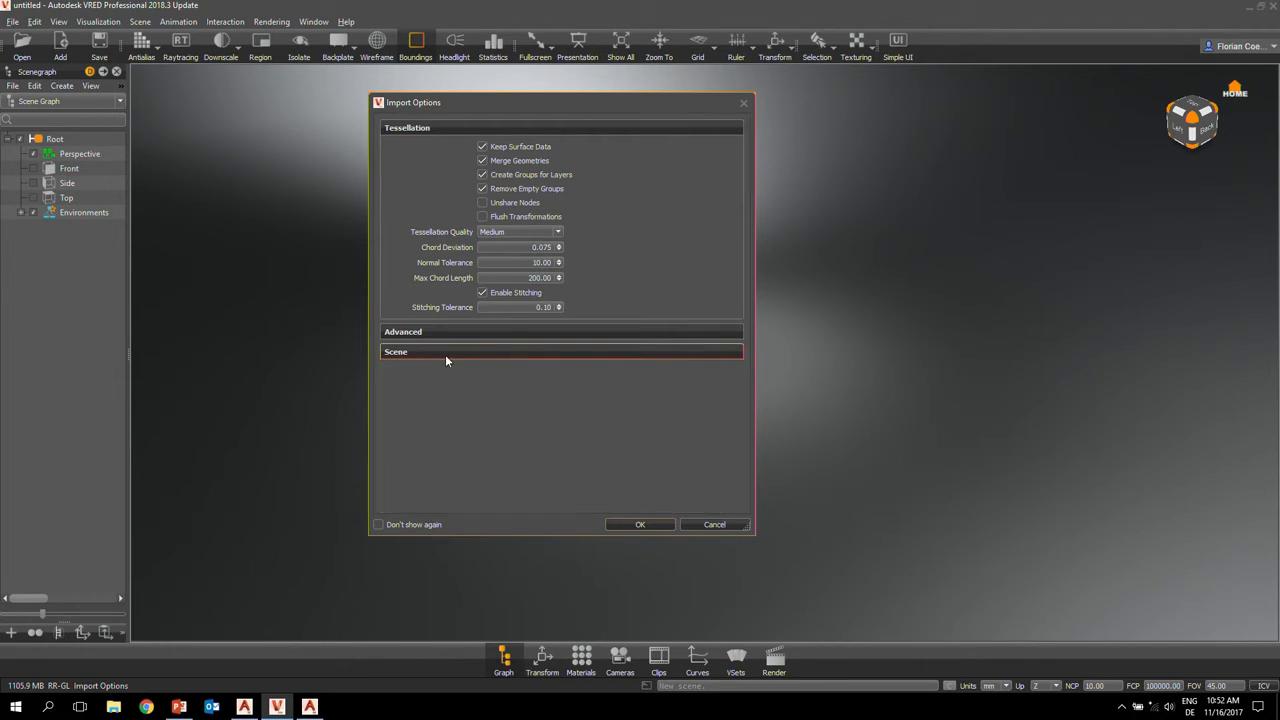
pyautogui.click(426, 352)
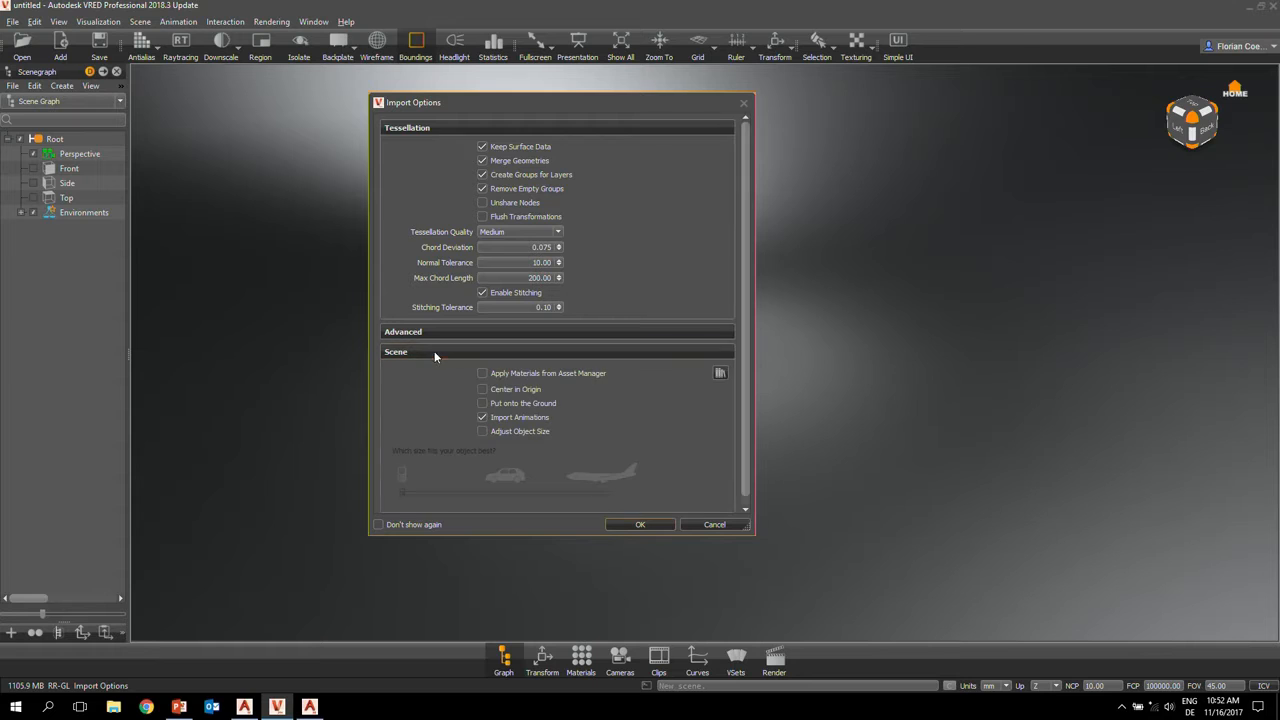
pyautogui.click(483, 375)
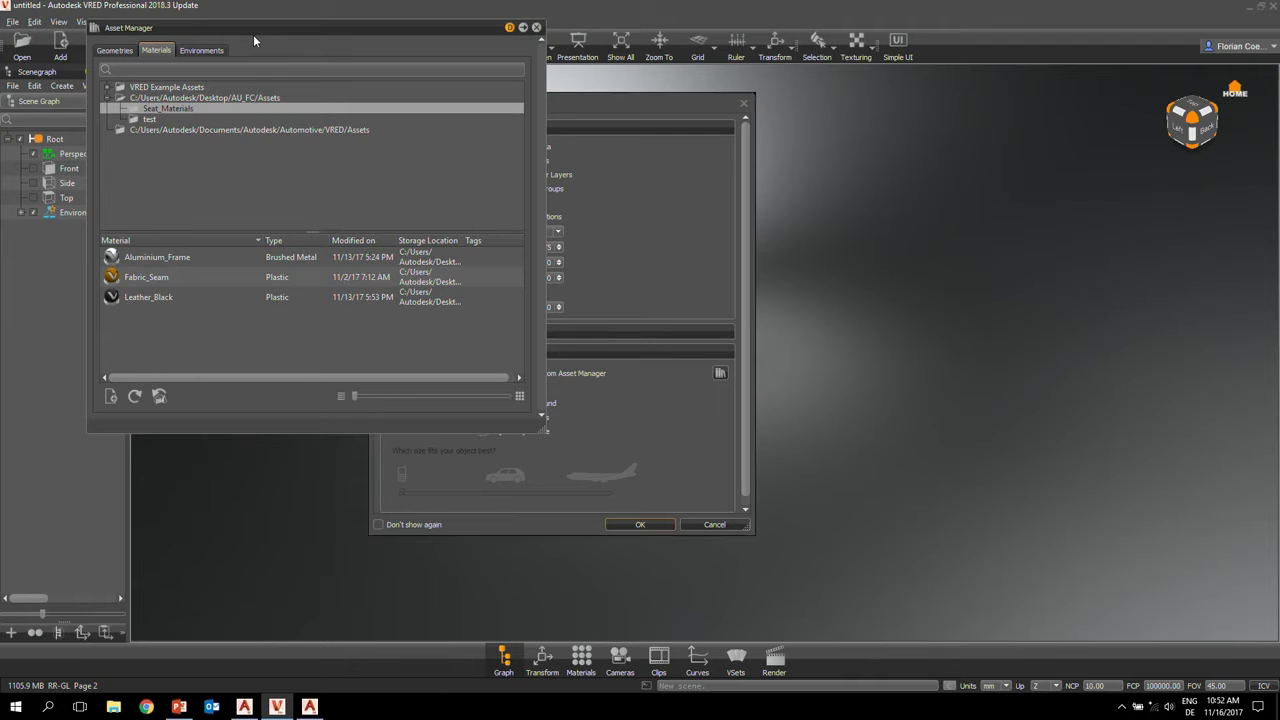
# - Review the test and Seat_Materials folders in the Asset Manager and cancel the import
pyautogui.moveTo(277, 29); pyautogui.dragTo(303, 43)
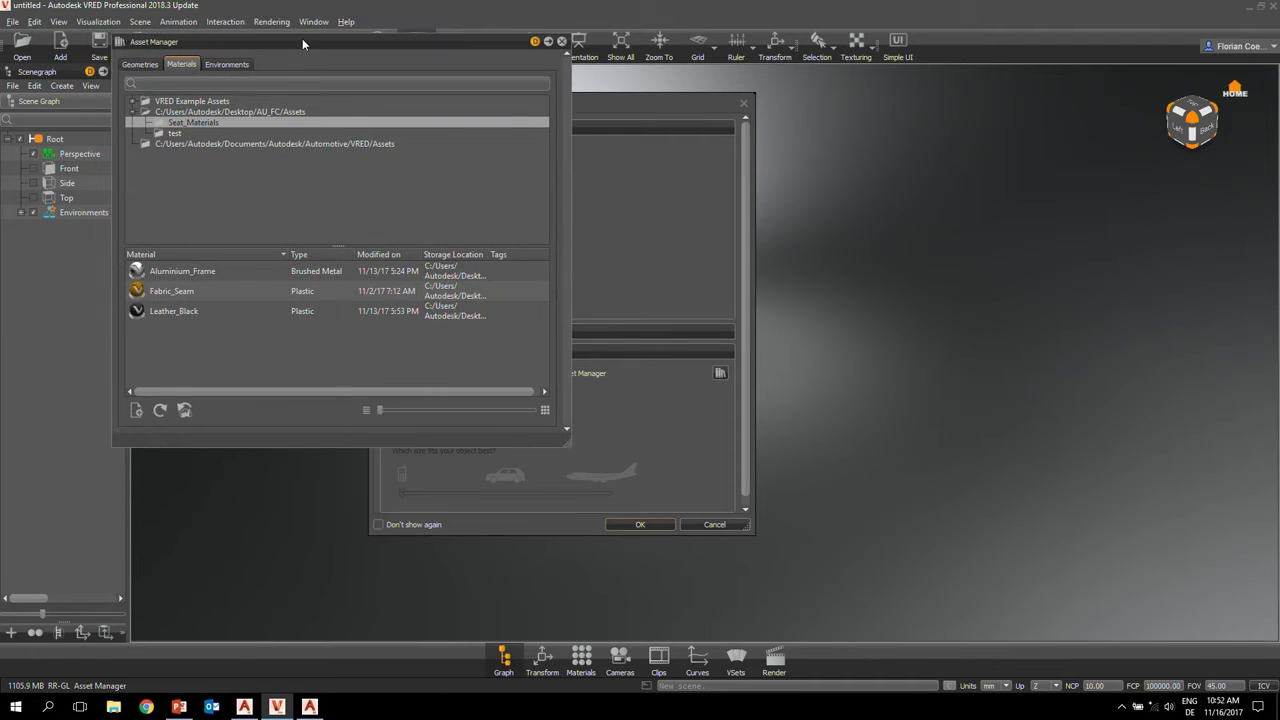
pyautogui.click(176, 132)
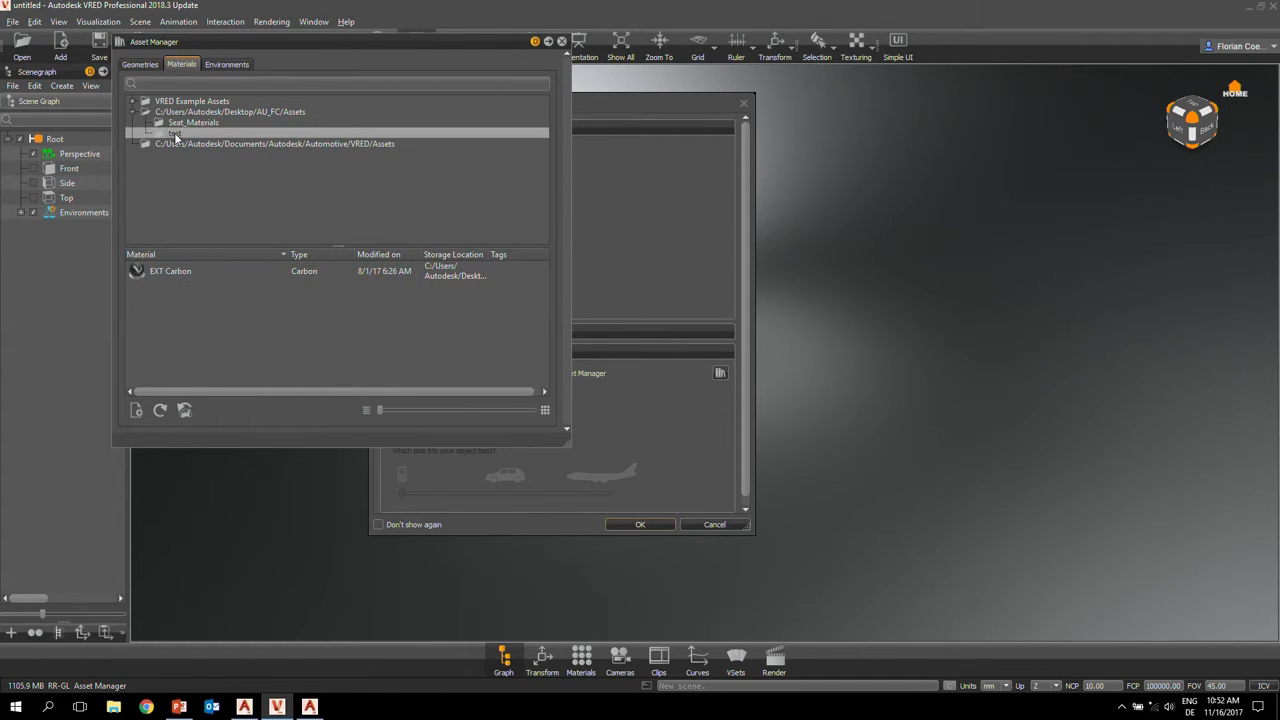
pyautogui.click(182, 123)
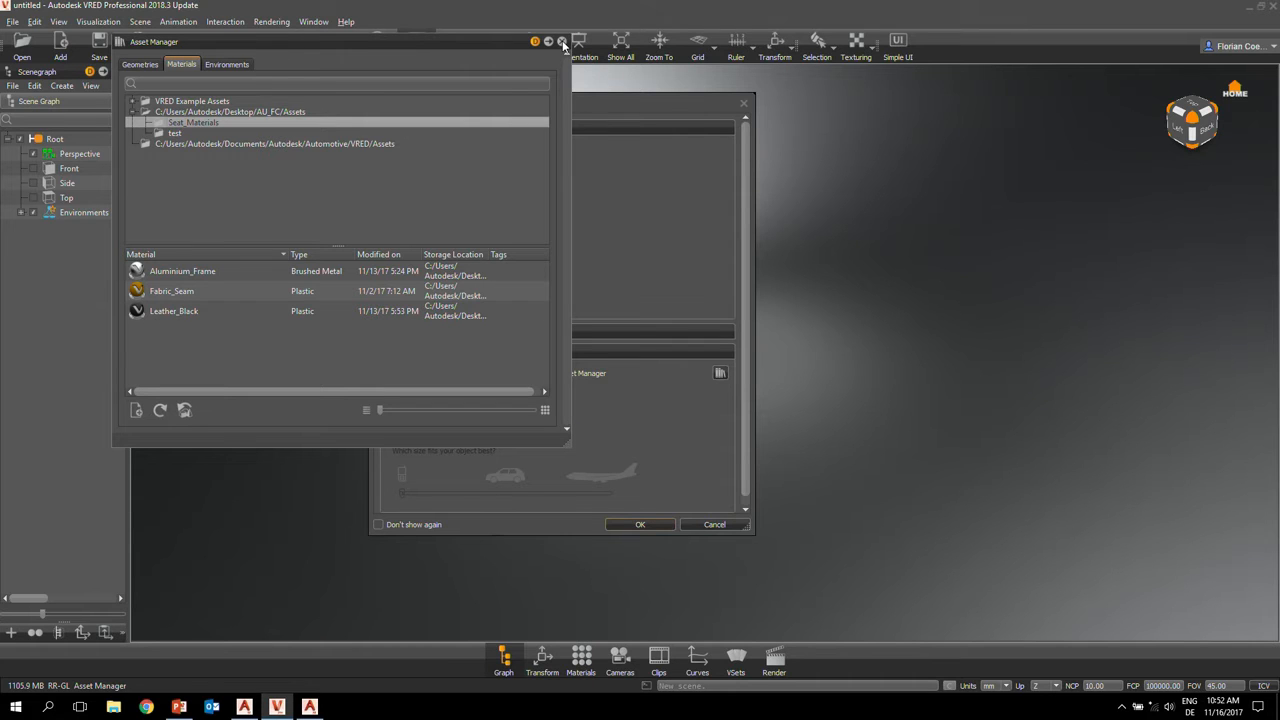
pyautogui.click(562, 42)
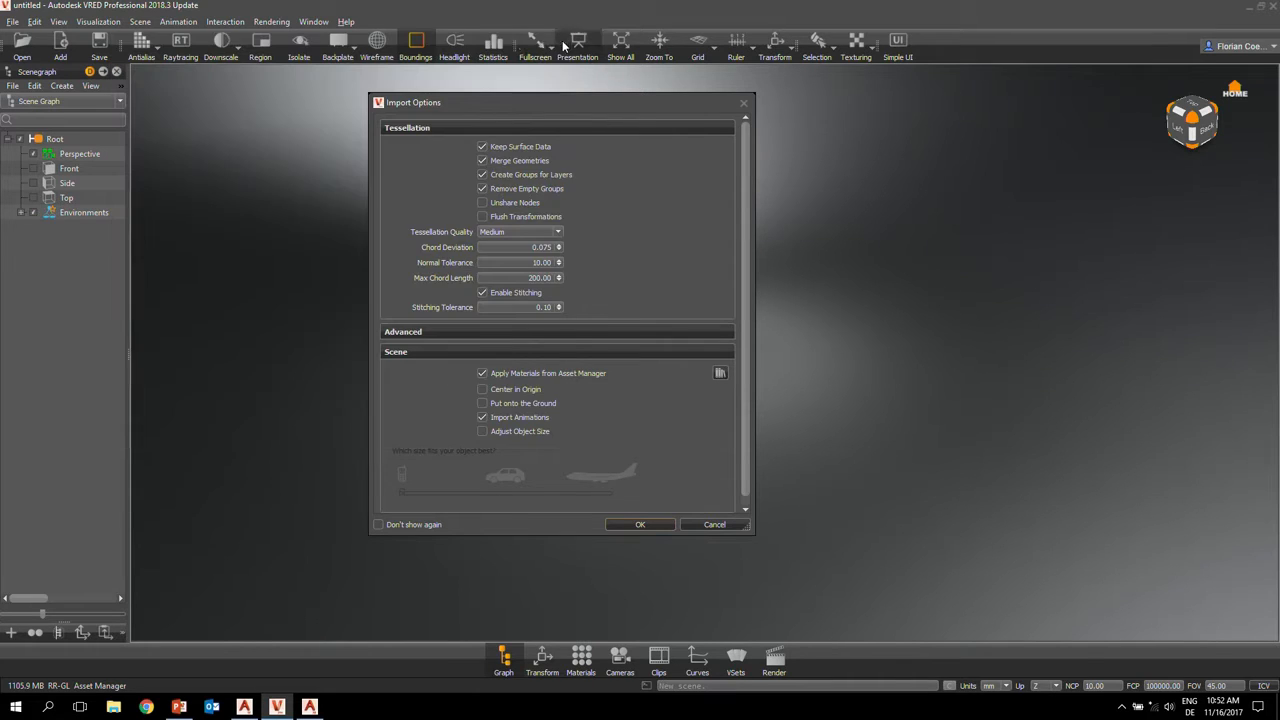
pyautogui.click(704, 527)
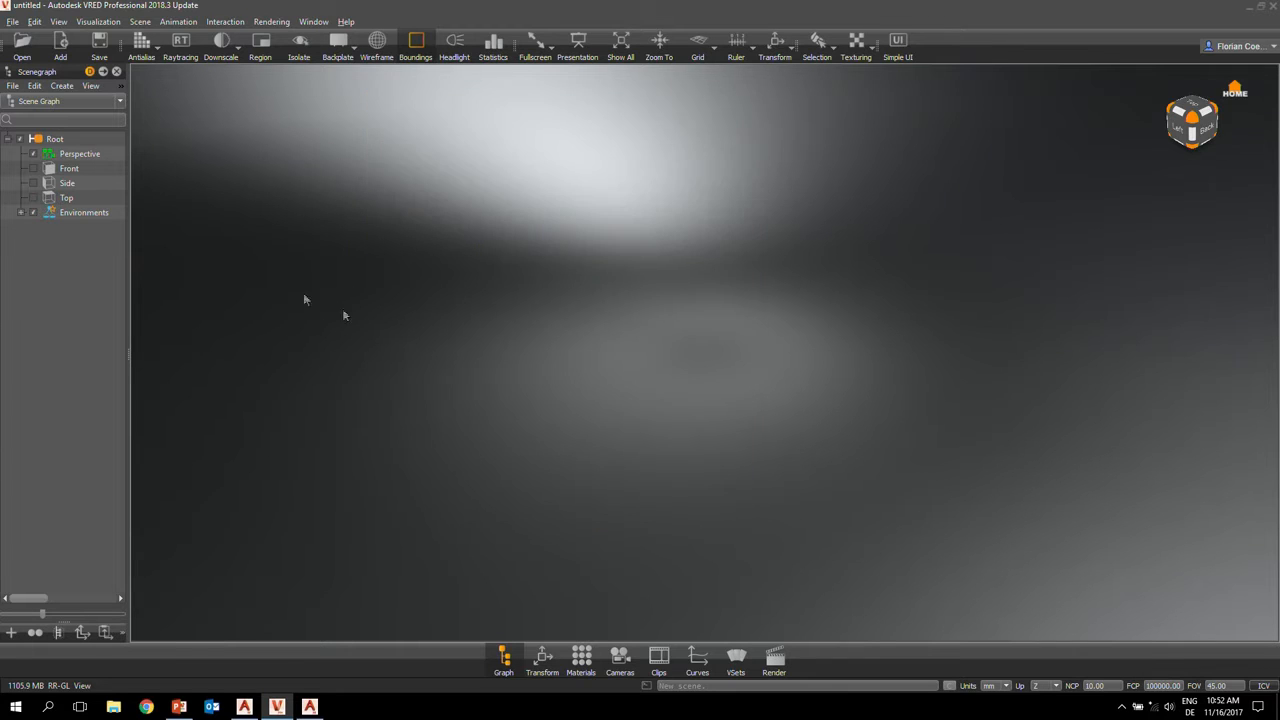
# - Open the recently used Seat_Start_01 scene
pyautogui.click(13, 21)
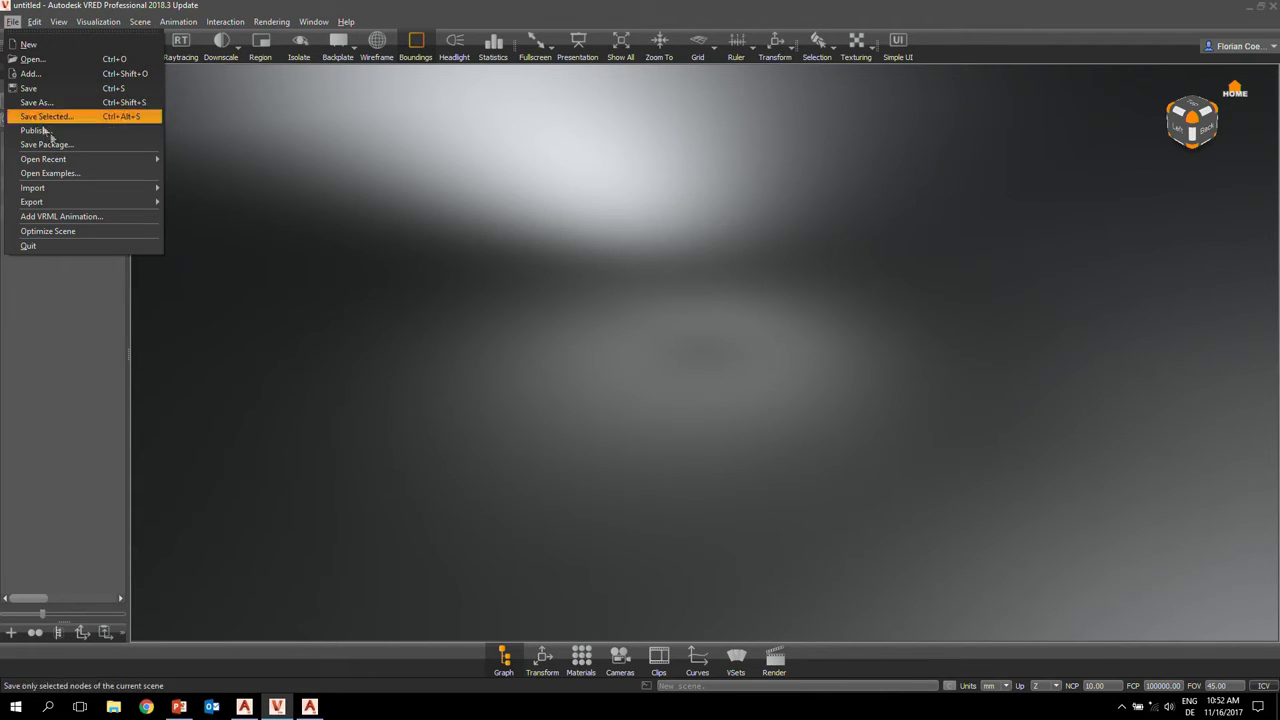
pyautogui.moveTo(50, 159)
pyautogui.click(284, 164)
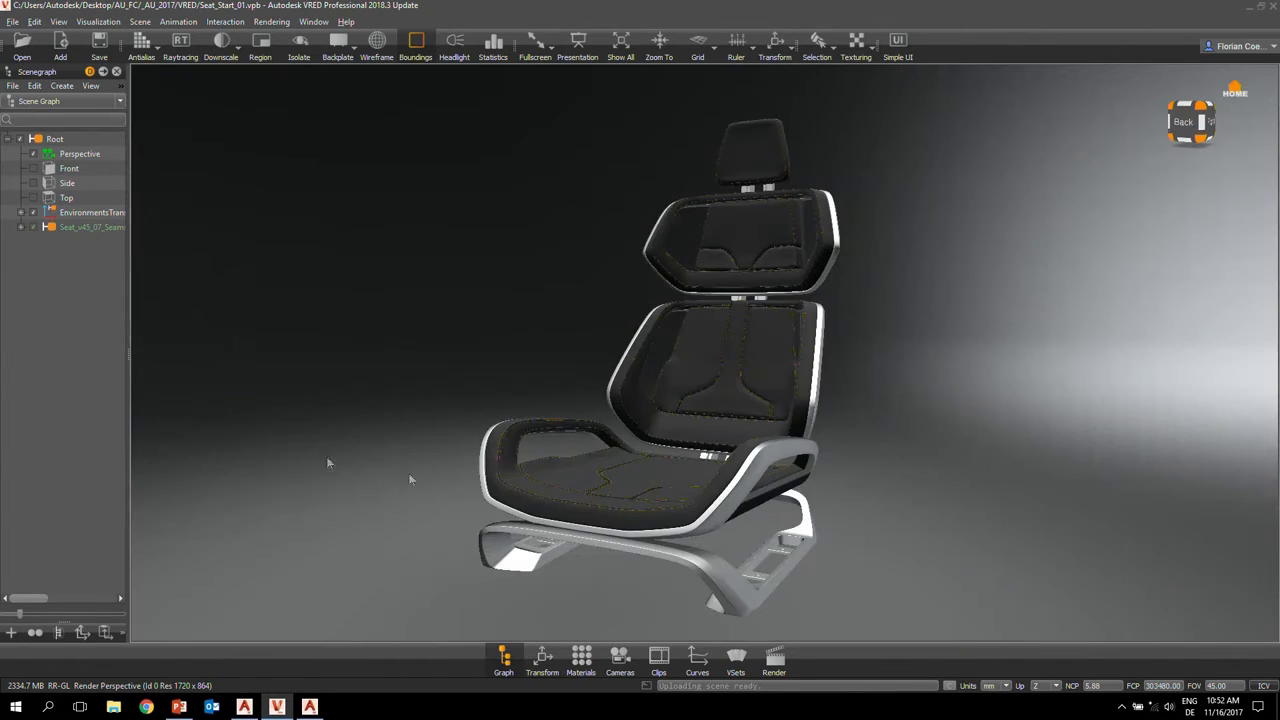
# - Examine the imported seat's leather, yellow seam stitching and aluminium frame from close up and from a distance
pyautogui.keyDown('alt'); pyautogui.moveTo(628, 459); pyautogui.dragTo(656, 462); pyautogui.keyUp('alt')
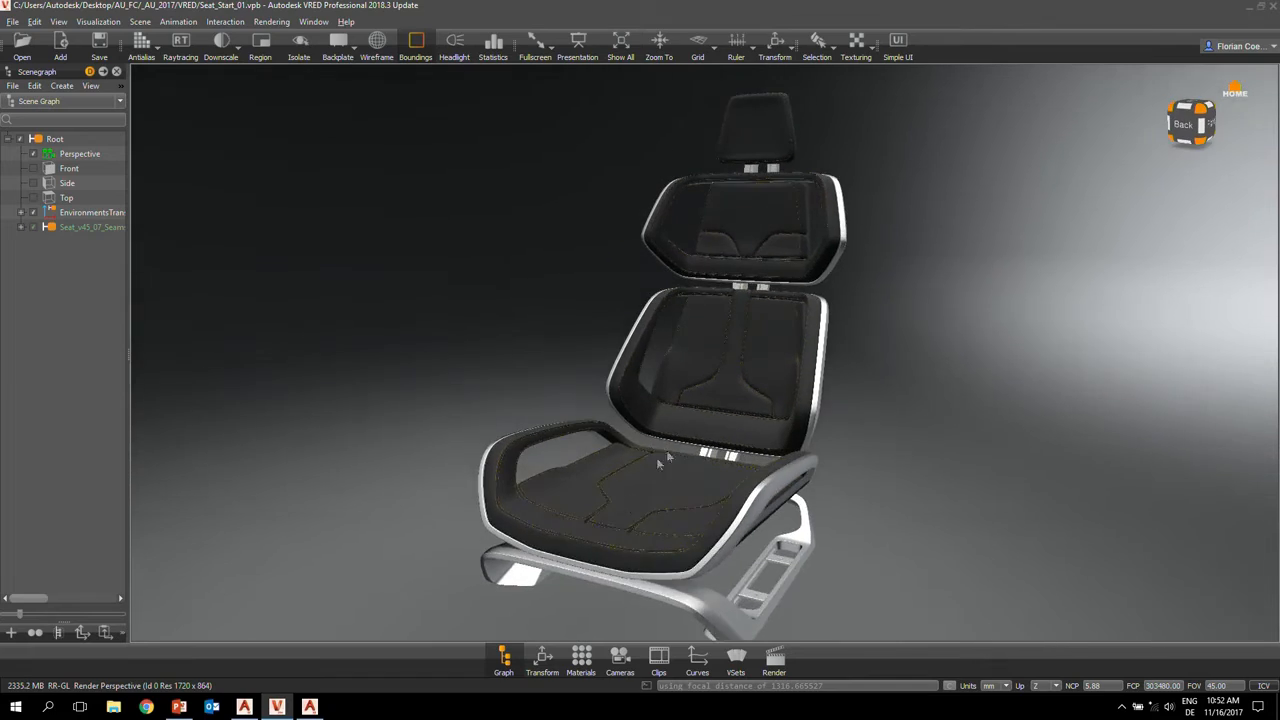
pyautogui.keyDown('alt'); pyautogui.moveTo(657, 459); pyautogui.dragTo(664, 516, button='right'); pyautogui.keyUp('alt')
pyautogui.keyDown('alt'); pyautogui.moveTo(664, 516); pyautogui.dragTo(629, 347, button='middle'); pyautogui.keyUp('alt')
pyautogui.keyDown('alt'); pyautogui.moveTo(629, 347); pyautogui.dragTo(600, 428, button='right'); pyautogui.keyUp('alt')
pyautogui.keyDown('alt'); pyautogui.moveTo(499, 375); pyautogui.dragTo(709, 376, button='middle'); pyautogui.keyUp('alt')
pyautogui.keyDown('alt'); pyautogui.moveTo(685, 325); pyautogui.dragTo(631, 405, button='right'); pyautogui.keyUp('alt')
pyautogui.keyDown('alt'); pyautogui.moveTo(583, 441); pyautogui.dragTo(583, 540); pyautogui.keyUp('alt')
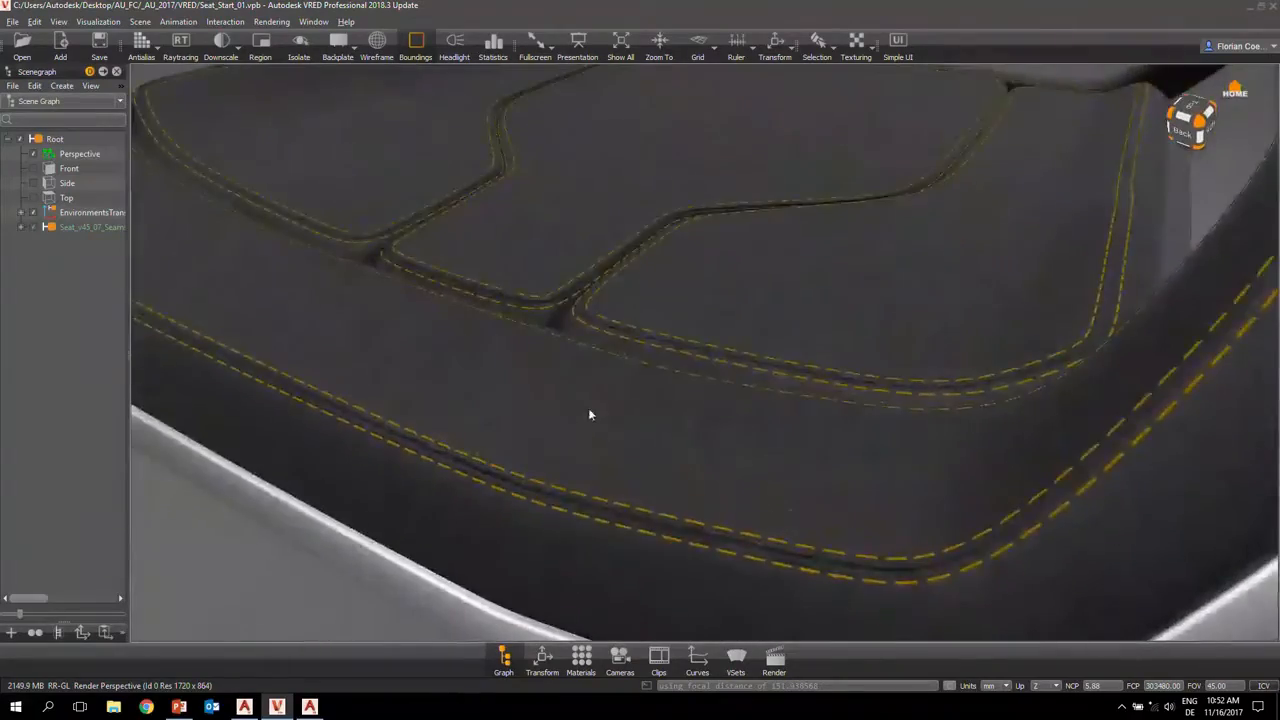
pyautogui.keyDown('alt'); pyautogui.moveTo(600, 427); pyautogui.dragTo(505, 392); pyautogui.keyUp('alt')
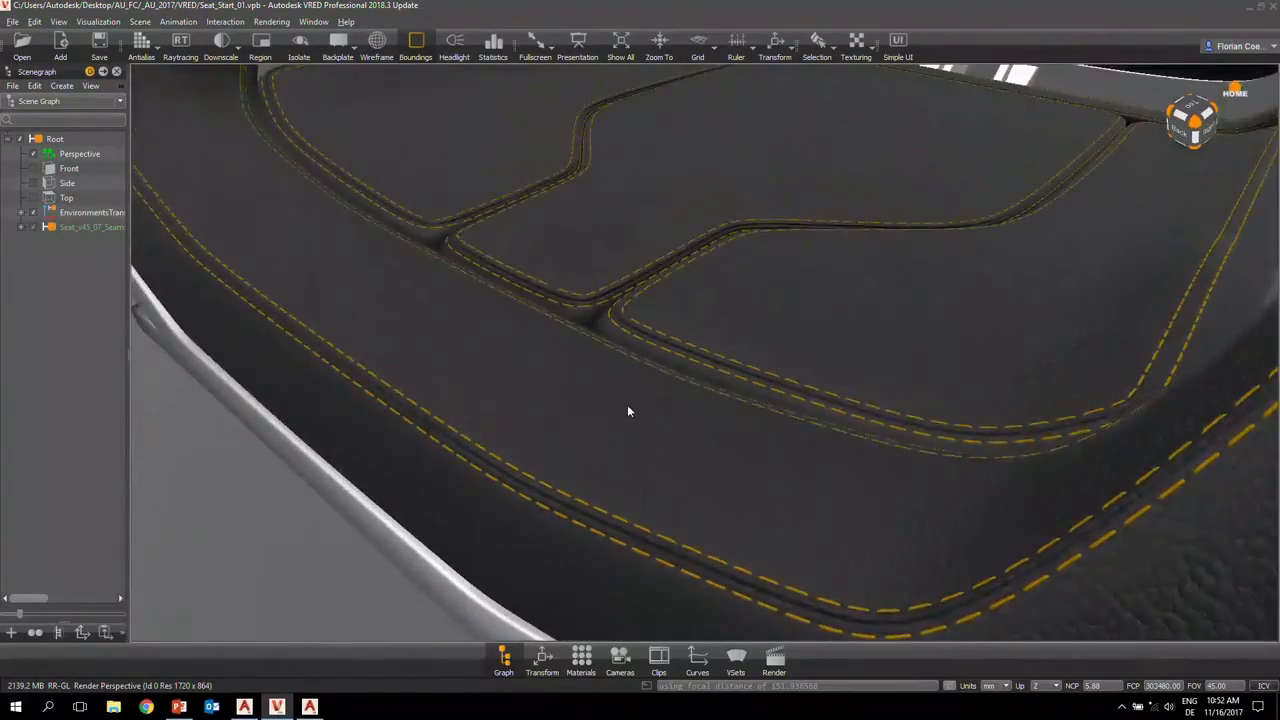
pyautogui.keyDown('alt'); pyautogui.moveTo(628, 411); pyautogui.dragTo(643, 346, button='right'); pyautogui.keyUp('alt')
pyautogui.keyDown('alt'); pyautogui.moveTo(643, 346); pyautogui.dragTo(526, 343, button='middle'); pyautogui.keyUp('alt')
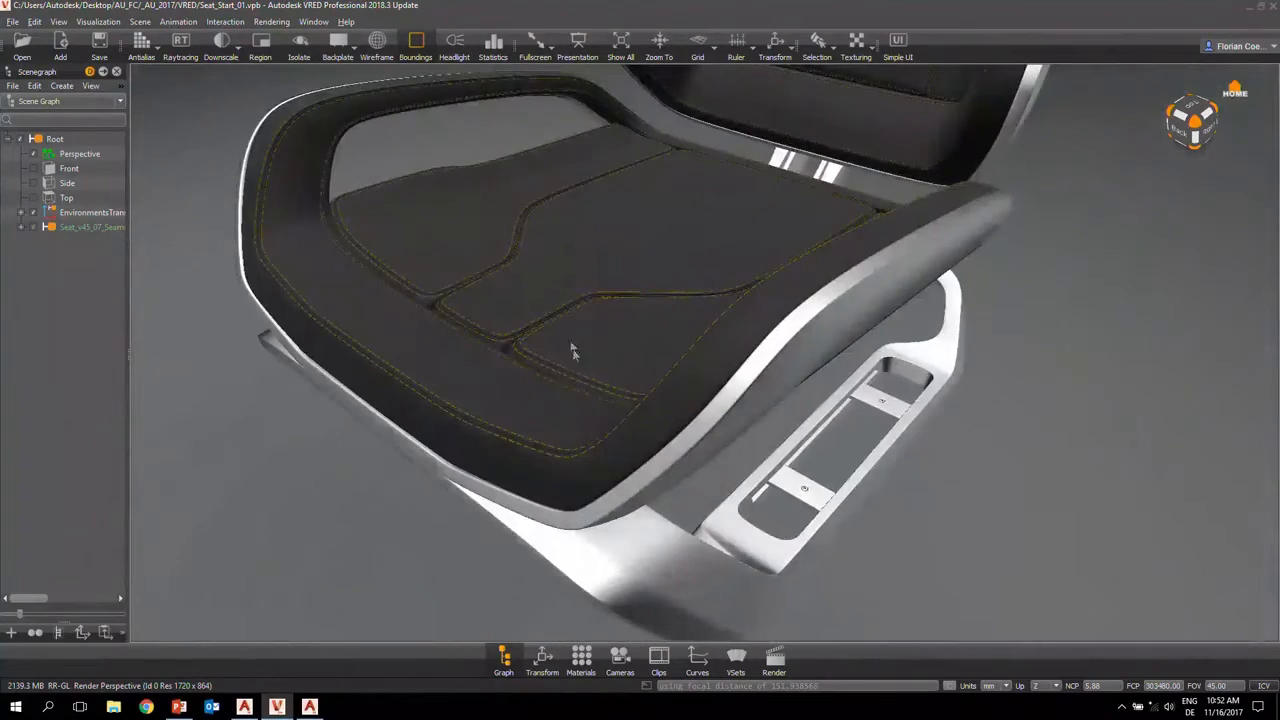
pyautogui.keyDown('alt'); pyautogui.moveTo(572, 350); pyautogui.dragTo(603, 270); pyautogui.keyUp('alt')
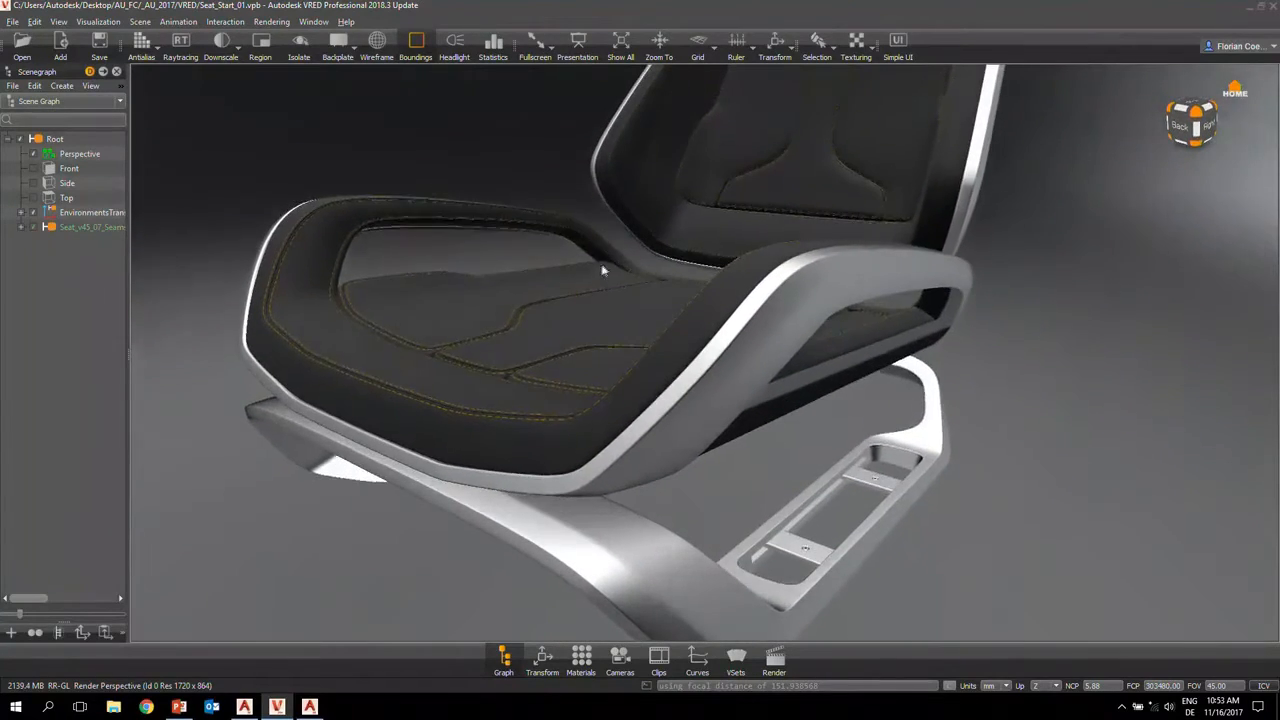
pyautogui.keyDown('alt'); pyautogui.moveTo(593, 406); pyautogui.dragTo(654, 348); pyautogui.keyUp('alt')
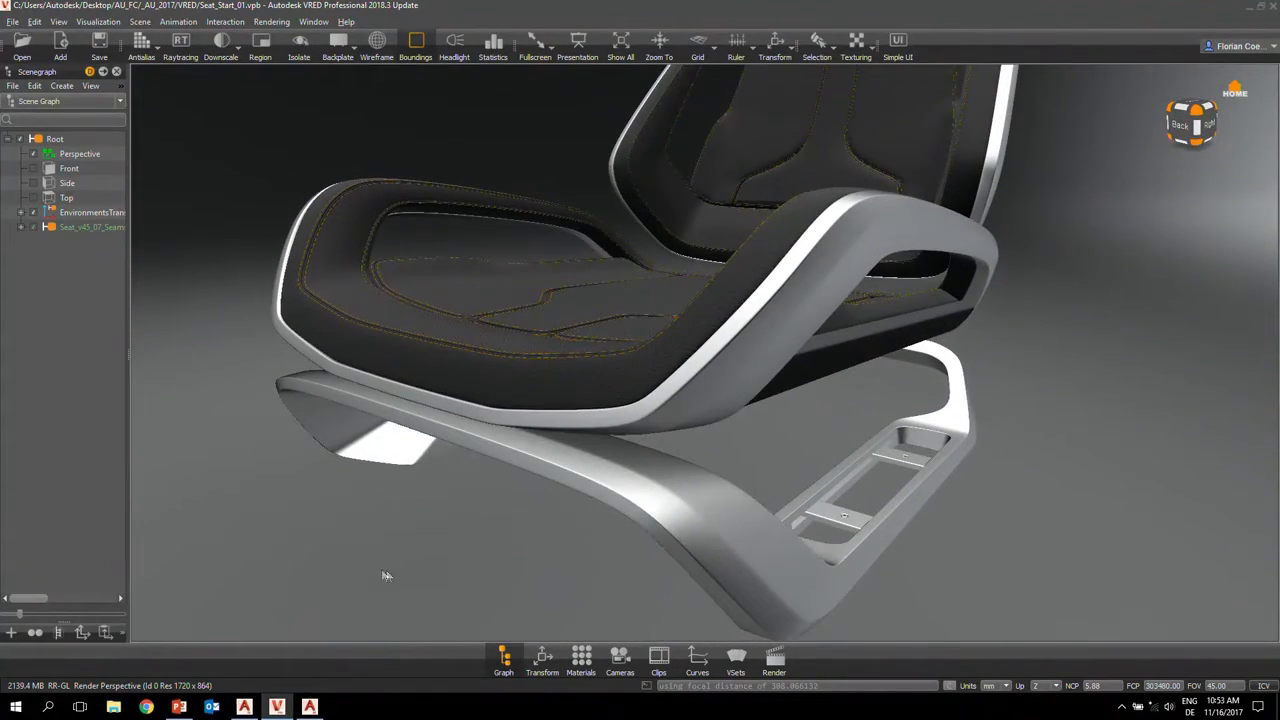
# - Switch to the PowerPoint presentation, review the VRED agenda on slide 6 and return to the seat scene in VRED
pyautogui.hotkey('alt', 'Tab')
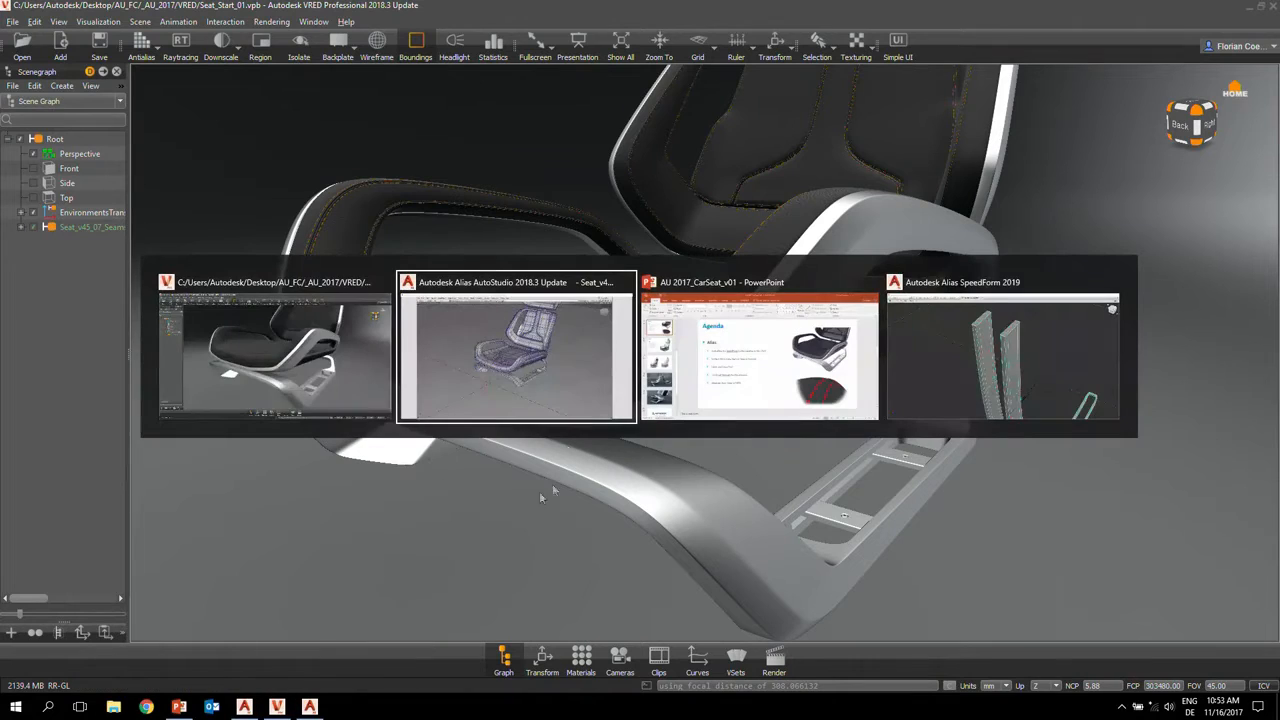
pyautogui.keyDown('alt'); pyautogui.click(706, 378); pyautogui.keyUp('alt')
pyautogui.click(70, 230)
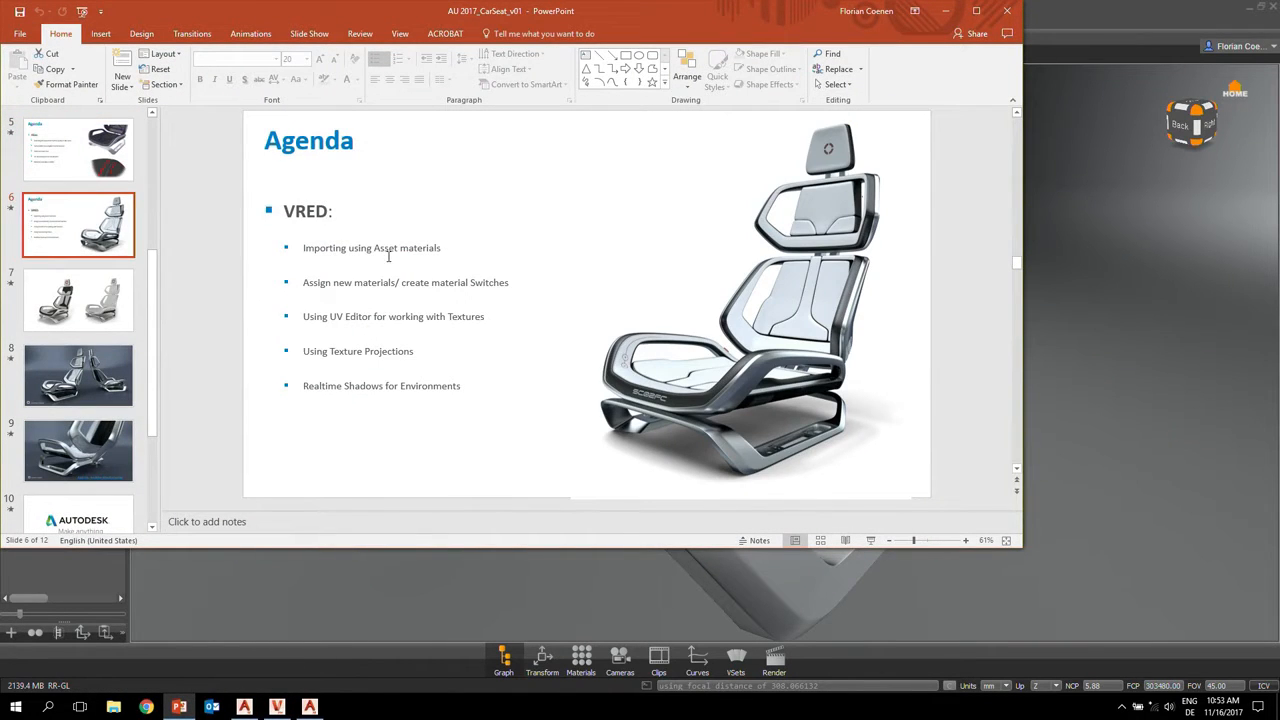
pyautogui.click(948, 14)
pyautogui.moveTo(578, 313); pyautogui.dragTo(625, 420)
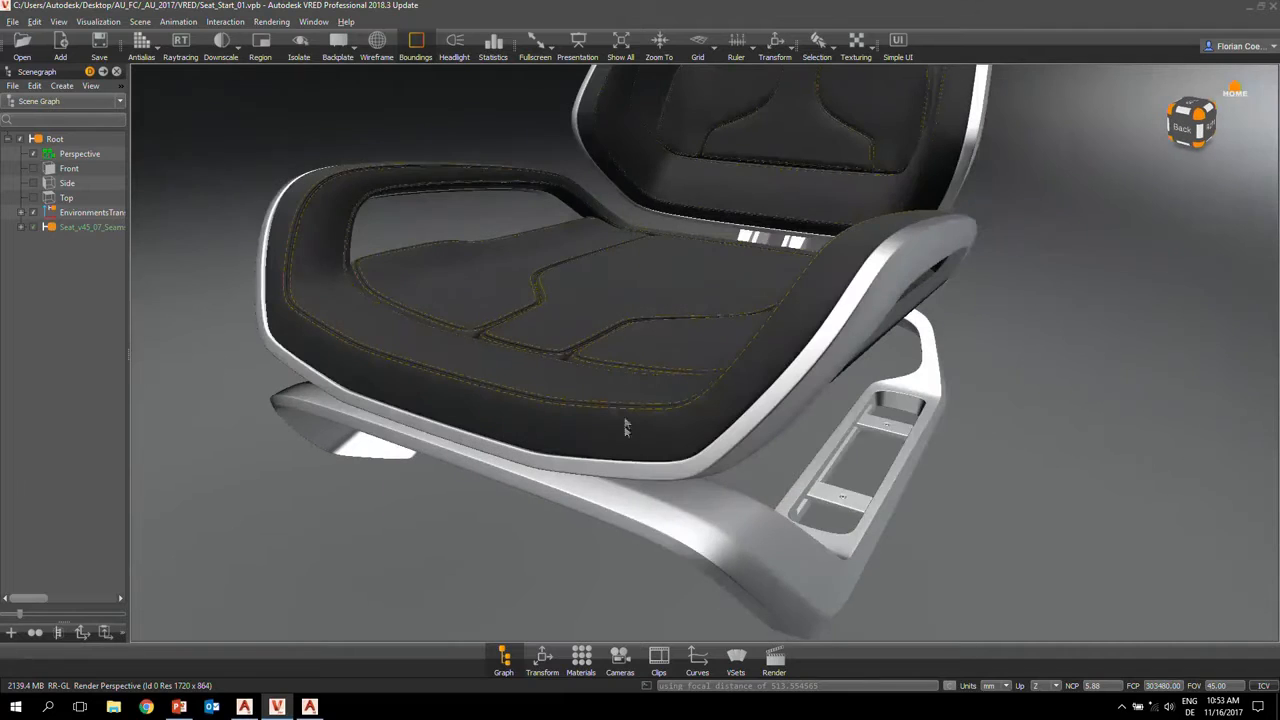
# - Open the Material Editor beside the seat and pick the Leather_Black material from the bottom middle pad
pyautogui.click(583, 660)
pyautogui.moveTo(710, 133); pyautogui.dragTo(851, 110)
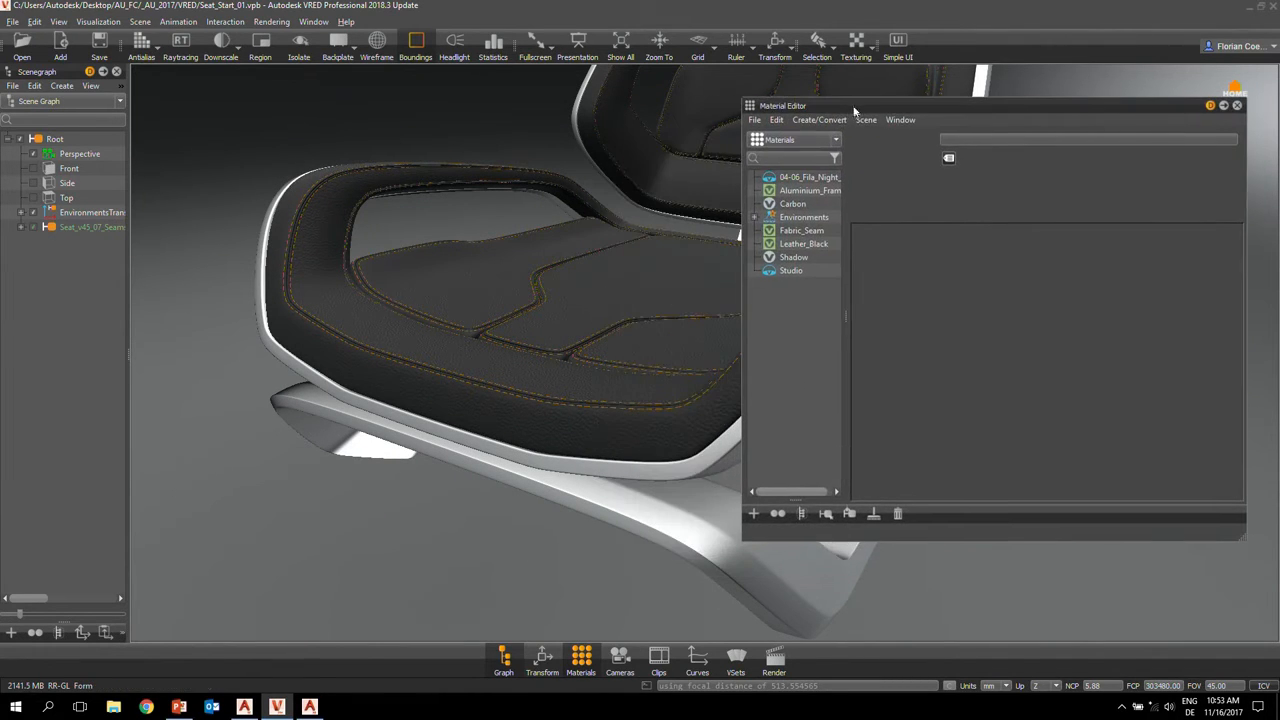
pyautogui.keyDown('shift'); pyautogui.click(544, 323); pyautogui.keyUp('shift')
pyautogui.keyDown('shift'); pyautogui.click(556, 322); pyautogui.keyUp('shift')
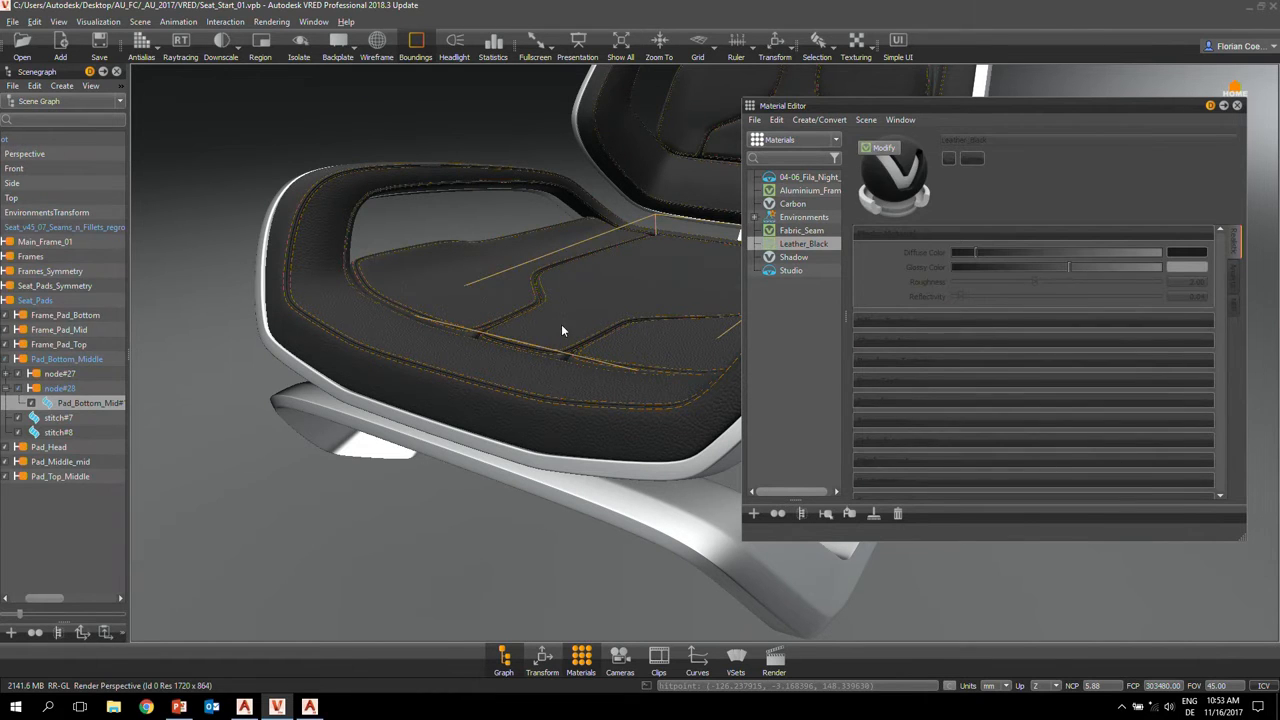
pyautogui.moveTo(561, 325)
pyautogui.mouseDown()
pyautogui.moveTo(583, 342)
pyautogui.moveTo(573, 304)
pyautogui.moveTo(569, 349)
pyautogui.moveTo(575, 333)
pyautogui.mouseUp()
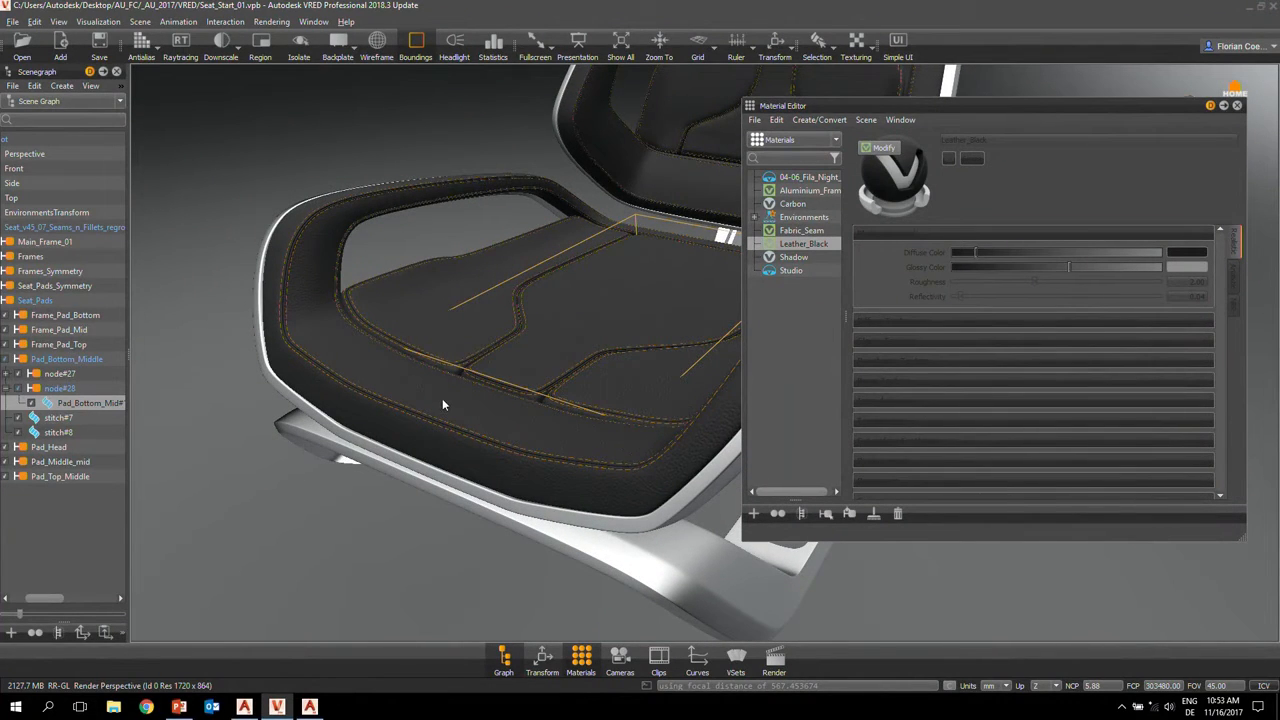
pyautogui.moveTo(537, 420); pyautogui.dragTo(606, 318)
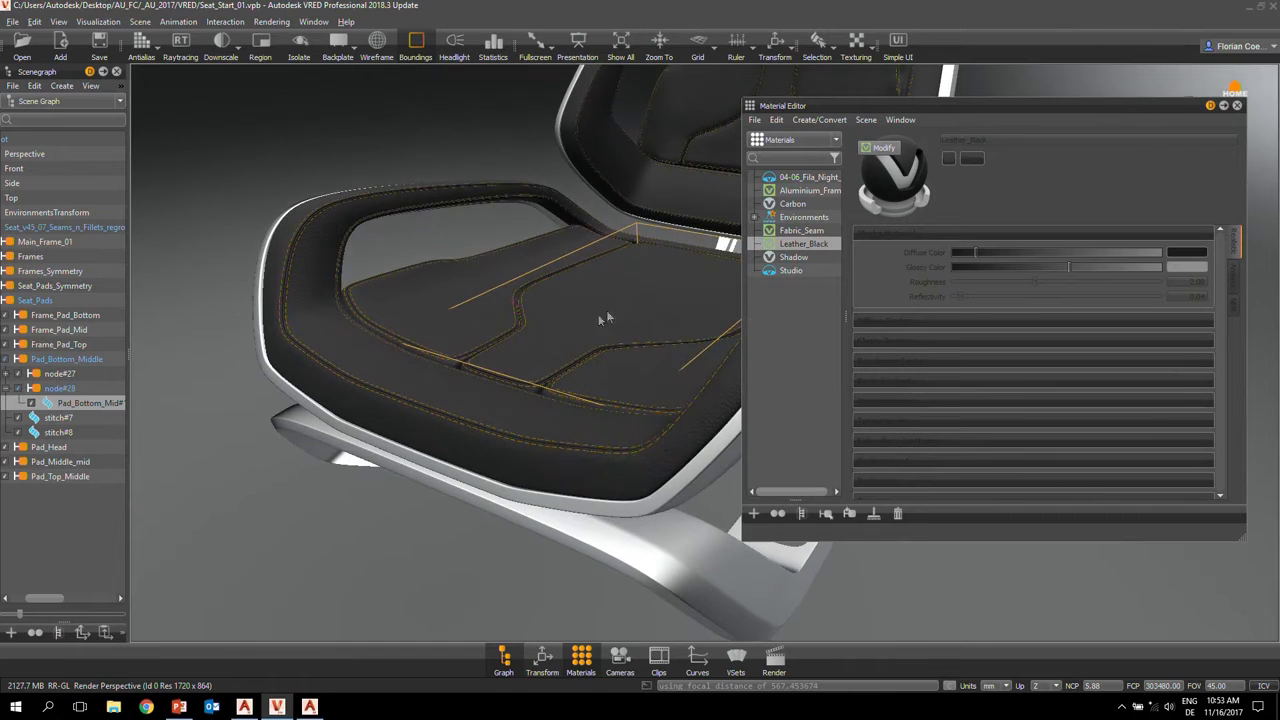
# - Show the material previews in the Material Editor and hide them again
pyautogui.click(900, 119)
pyautogui.click(911, 157)
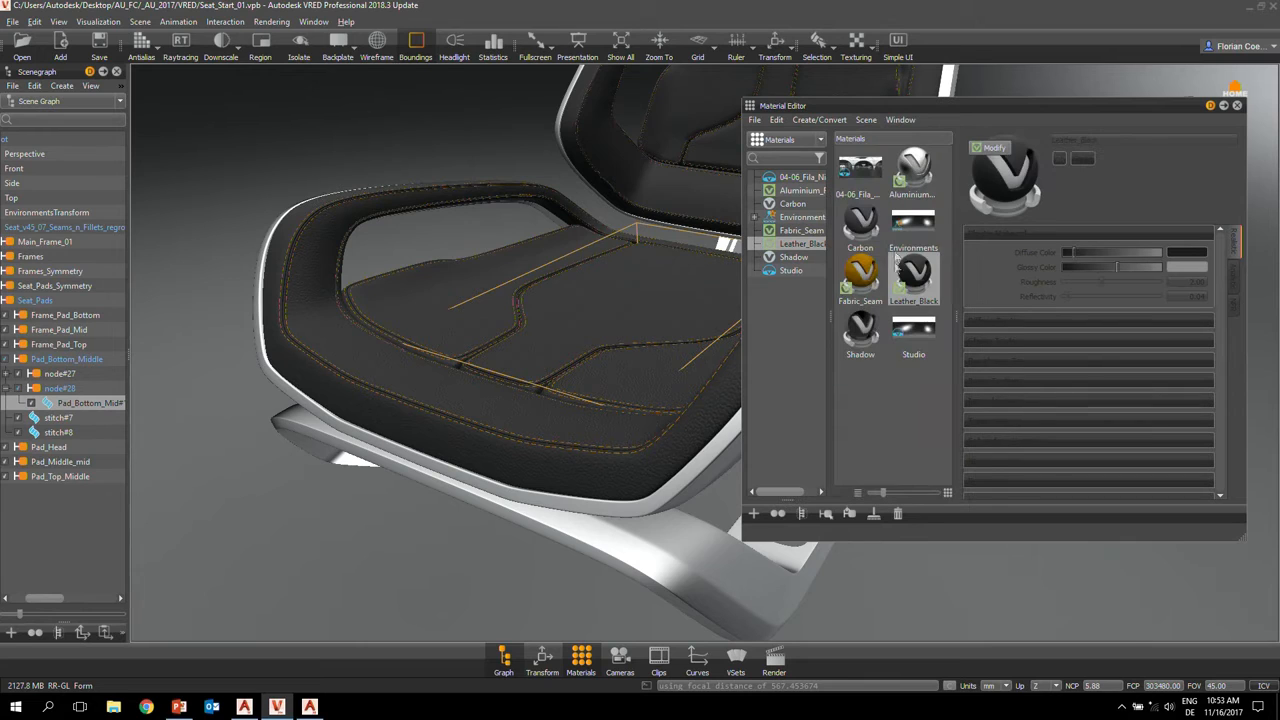
pyautogui.click(900, 120)
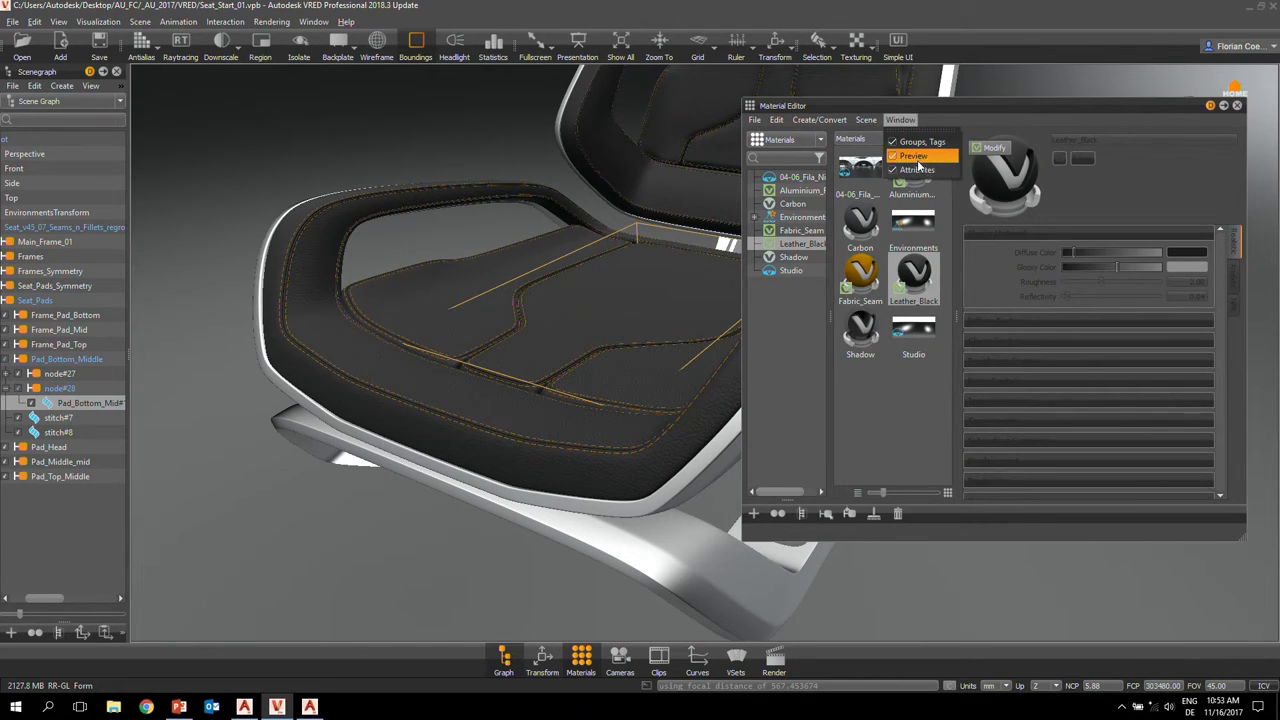
pyautogui.click(914, 157)
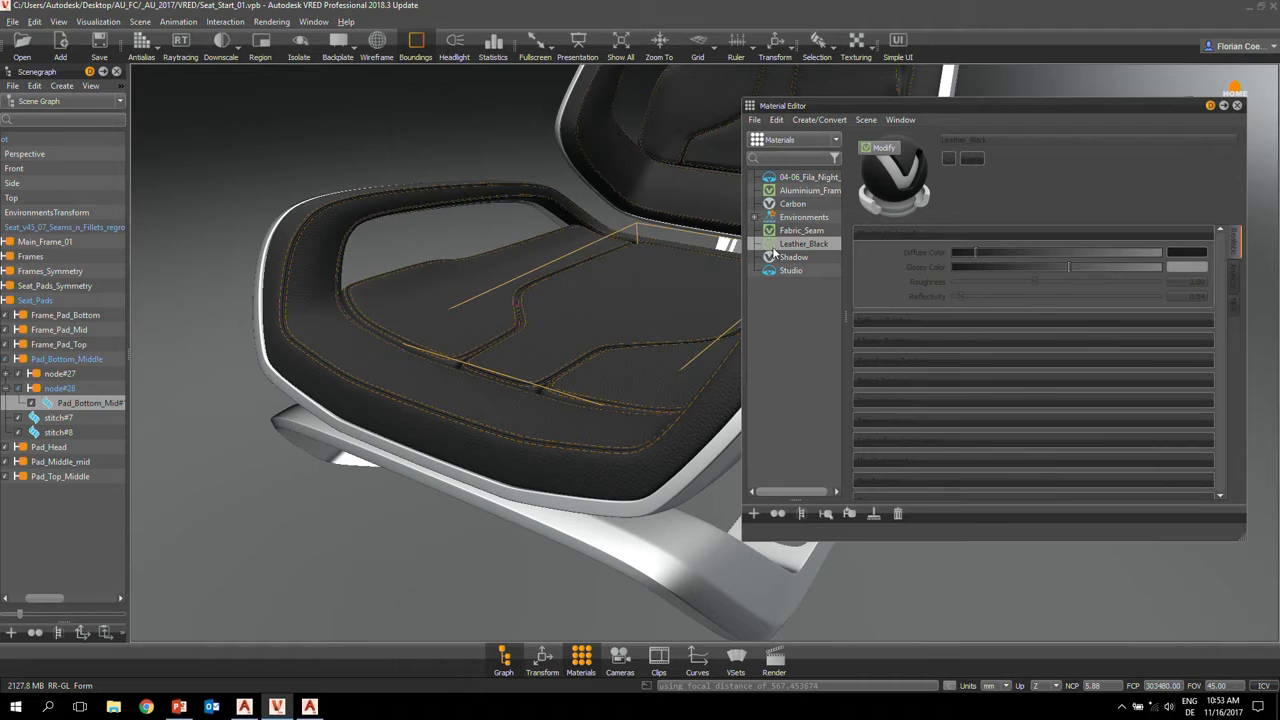
# - Unlock the Leather_Black asset material for modification and enlarge the Material Editor to fit all its property sections
pyautogui.moveTo(914, 114); pyautogui.dragTo(899, 105)
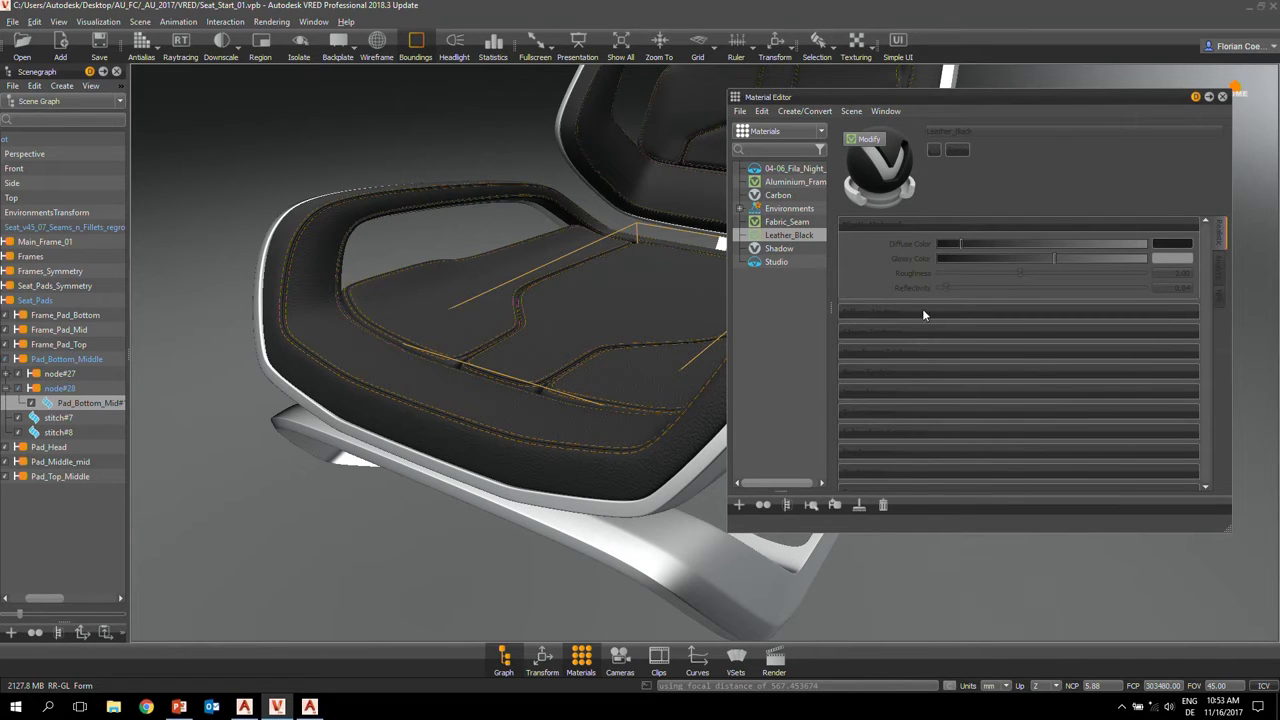
pyautogui.click(868, 140)
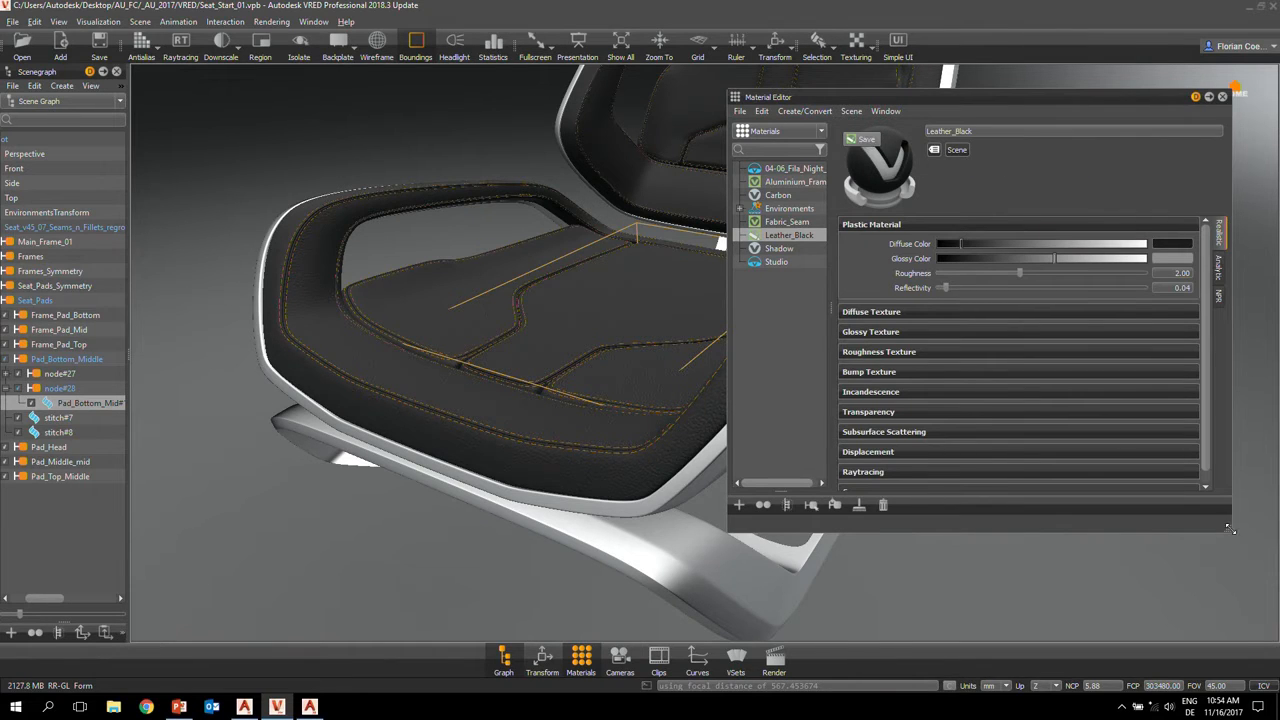
pyautogui.moveTo(1231, 529); pyautogui.dragTo(1248, 596)
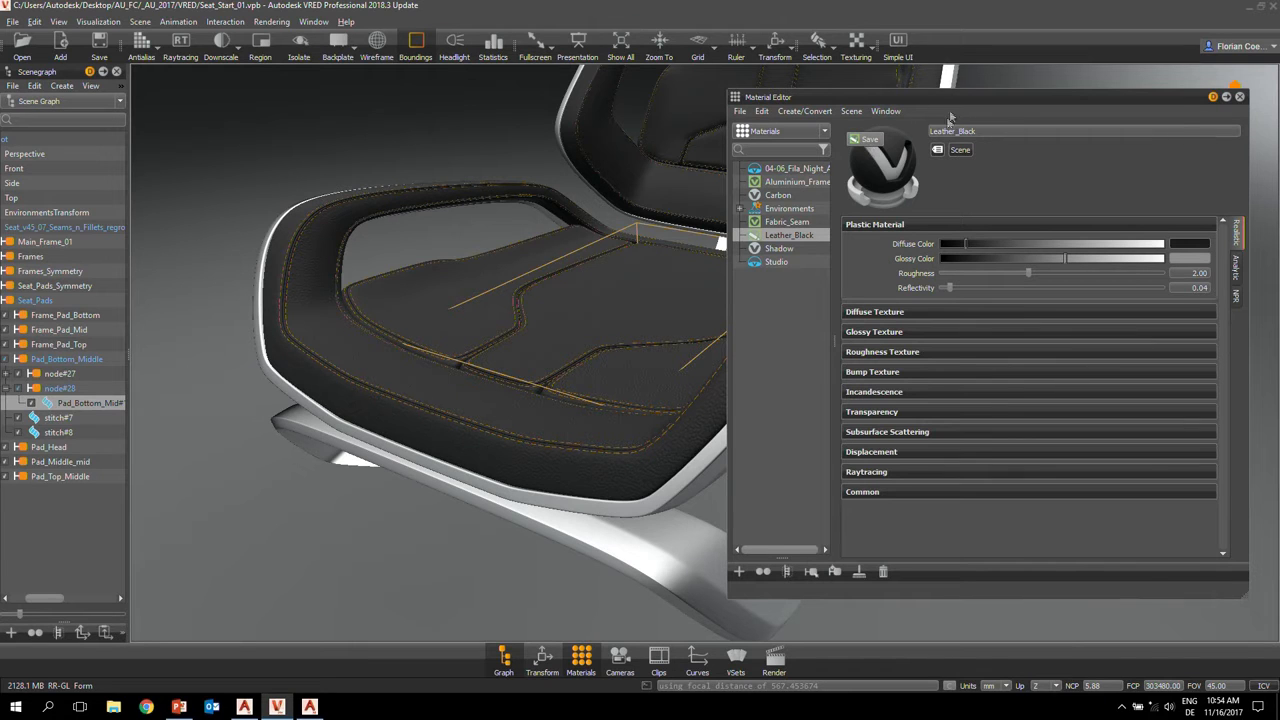
pyautogui.moveTo(984, 93); pyautogui.dragTo(1002, 91)
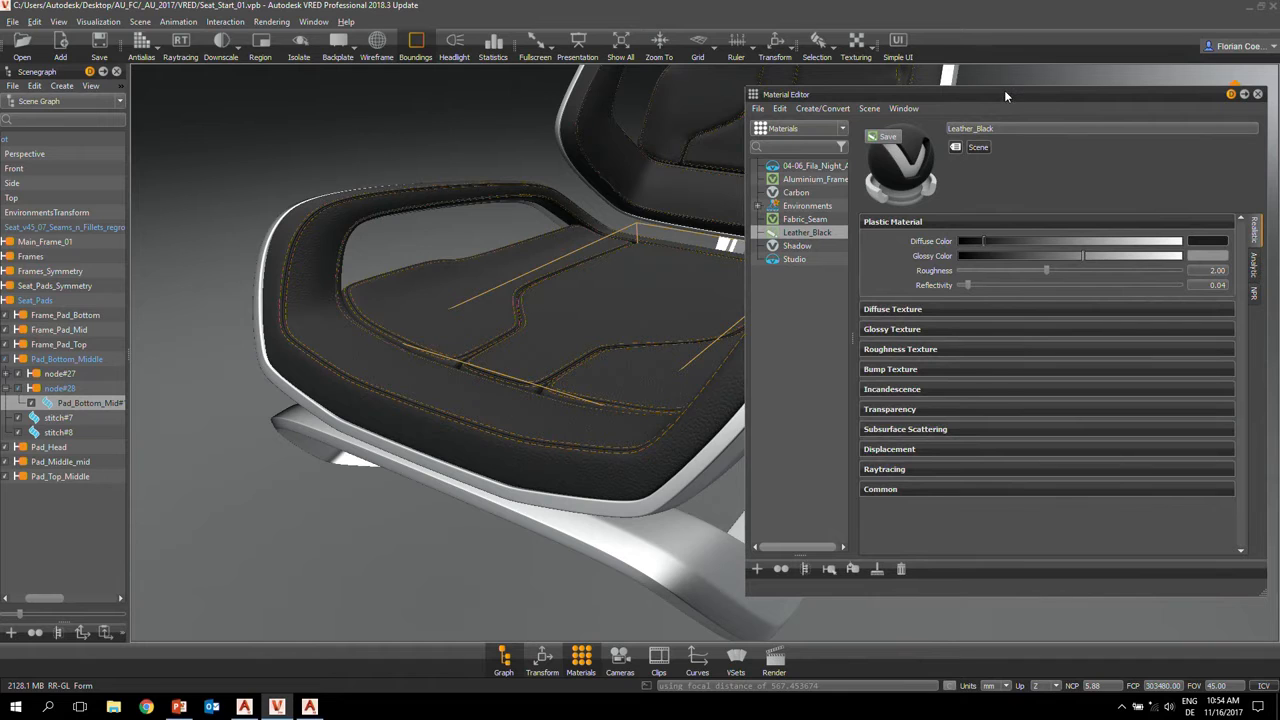
pyautogui.moveTo(1005, 91); pyautogui.dragTo(1011, 73)
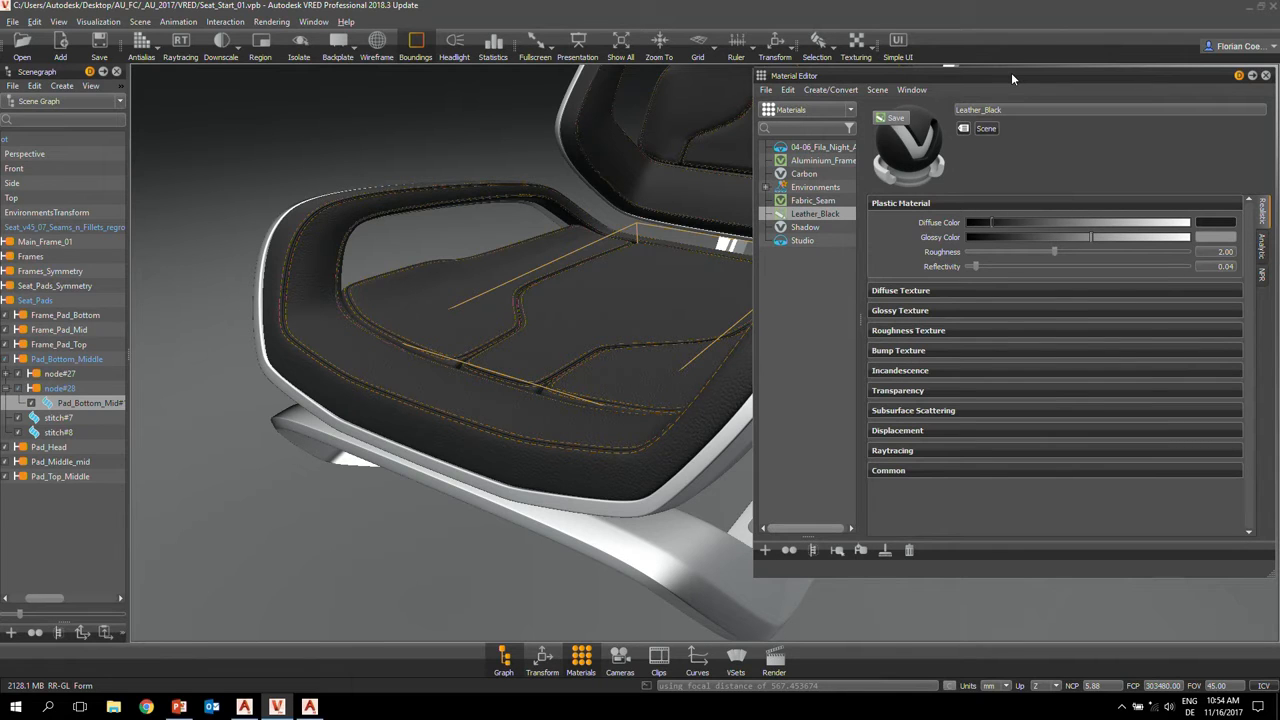
pyautogui.click(824, 227)
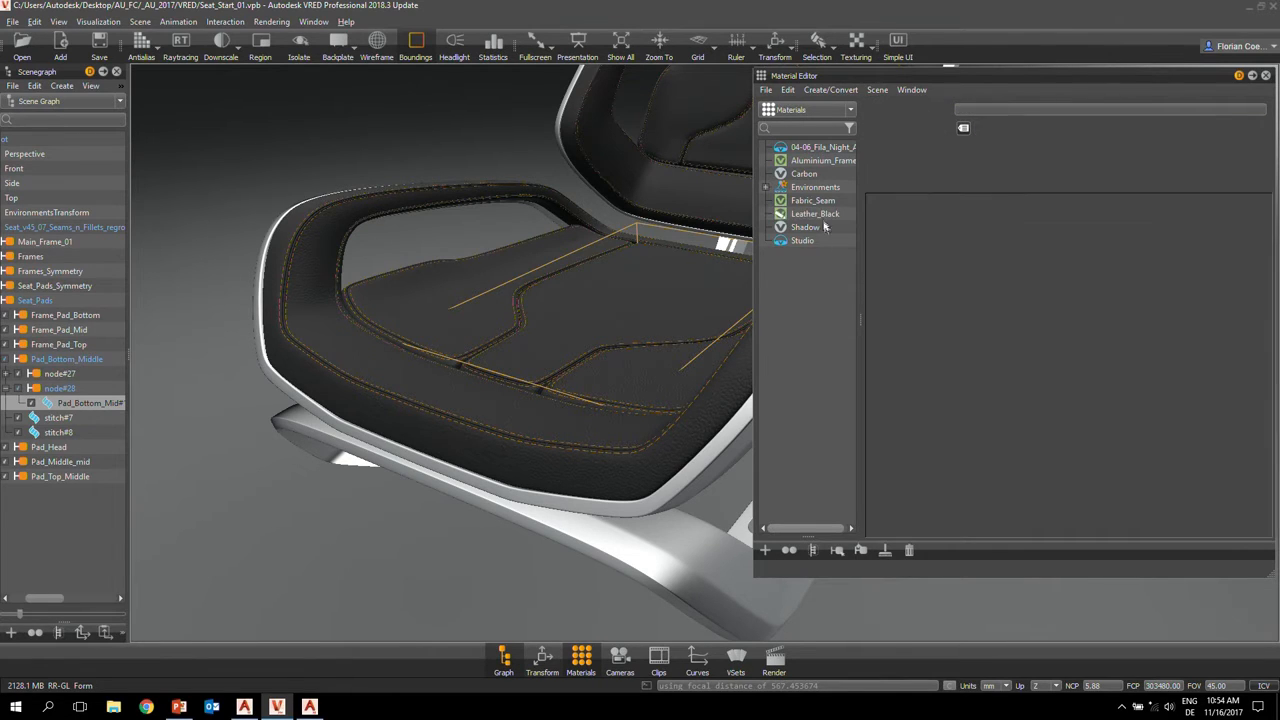
pyautogui.click(820, 214)
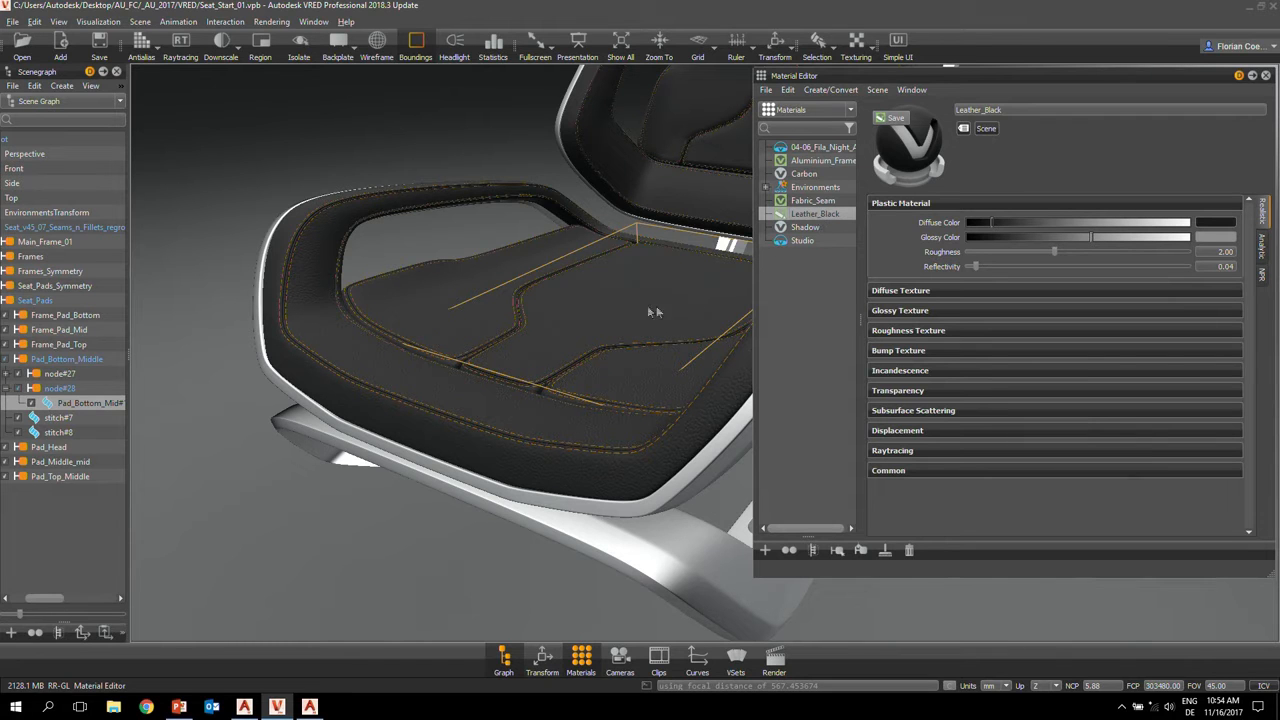
pyautogui.moveTo(647, 305); pyautogui.dragTo(555, 305)
pyautogui.moveTo(555, 305)
pyautogui.keyDown('alt'); pyautogui.mouseDown(button='right')
pyautogui.moveTo(580, 286)
pyautogui.moveTo(578, 302)
pyautogui.mouseUp(button='right'); pyautogui.keyUp('alt')
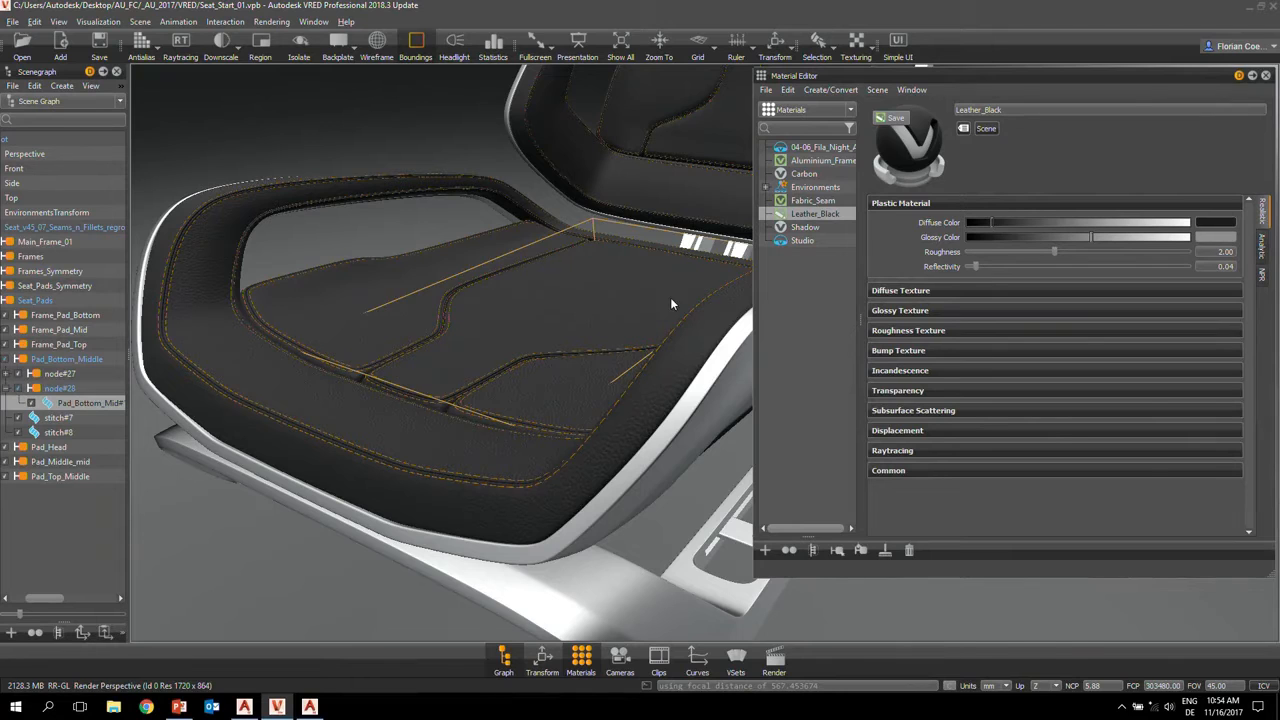
pyautogui.hotkey('ctrl', 'd')
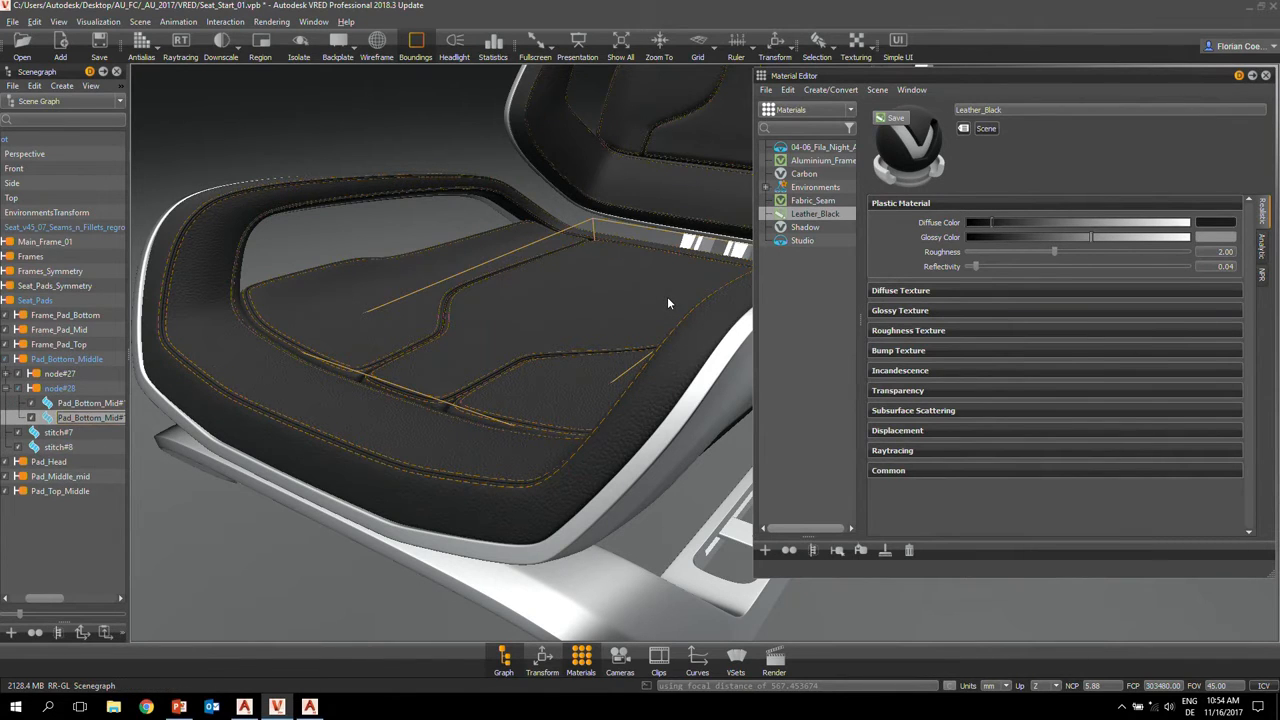
pyautogui.moveTo(462, 405); pyautogui.dragTo(486, 364)
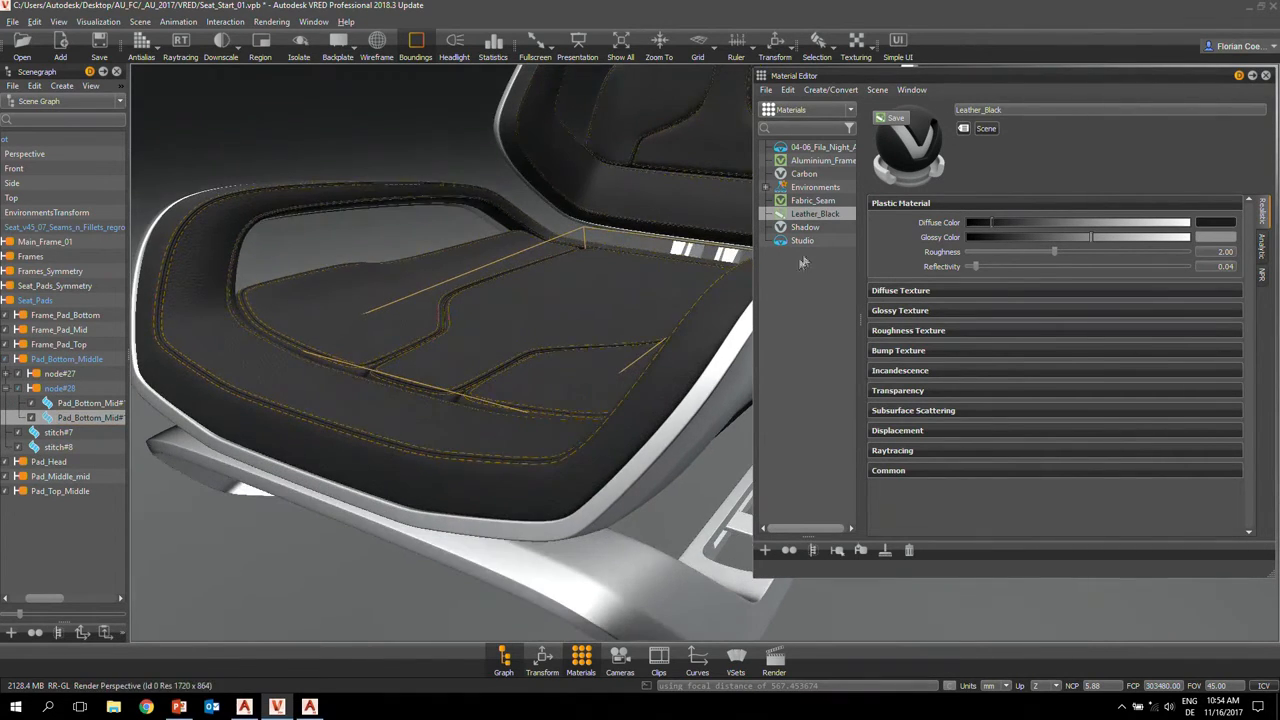
pyautogui.press('Delete')
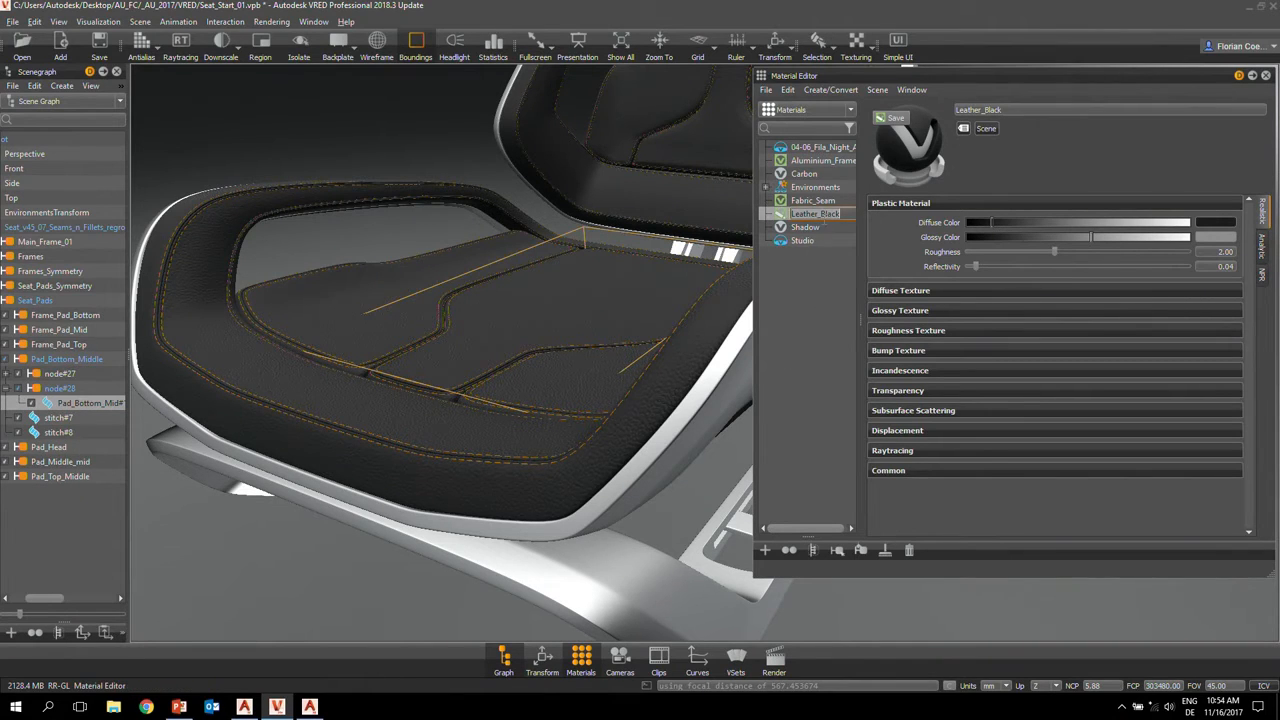
# - Duplicate the Leather_Black material and rename the copy Leather_white
pyautogui.click(806, 228)
pyautogui.click(806, 216)
pyautogui.hotkey('ctrl', 'd')
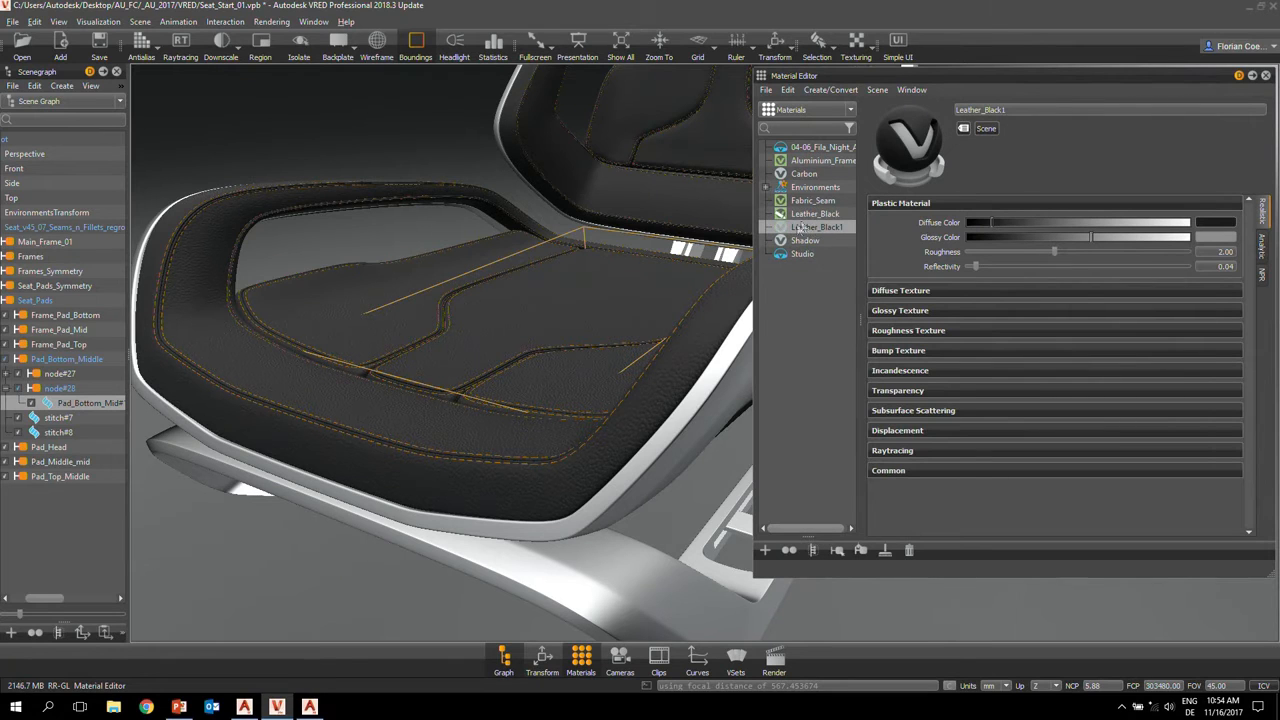
pyautogui.moveTo(1002, 110); pyautogui.dragTo(984, 110)
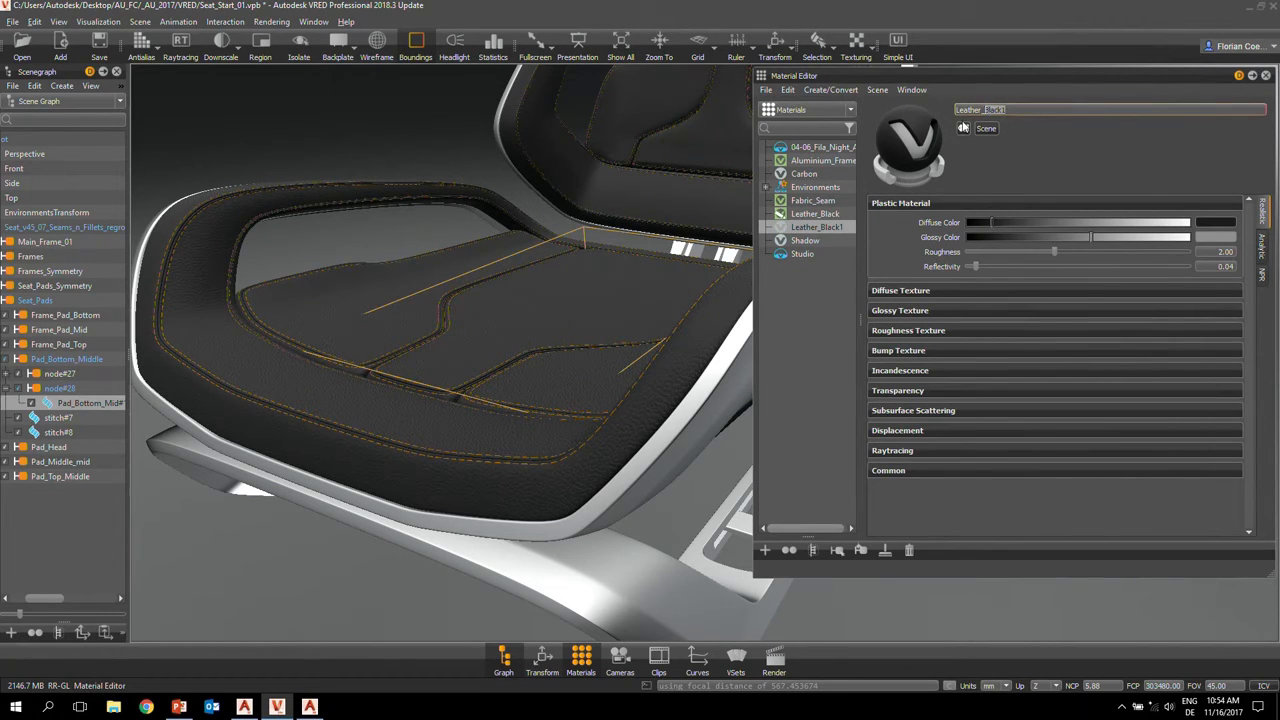
pyautogui.write('white')
pyautogui.press('Return')
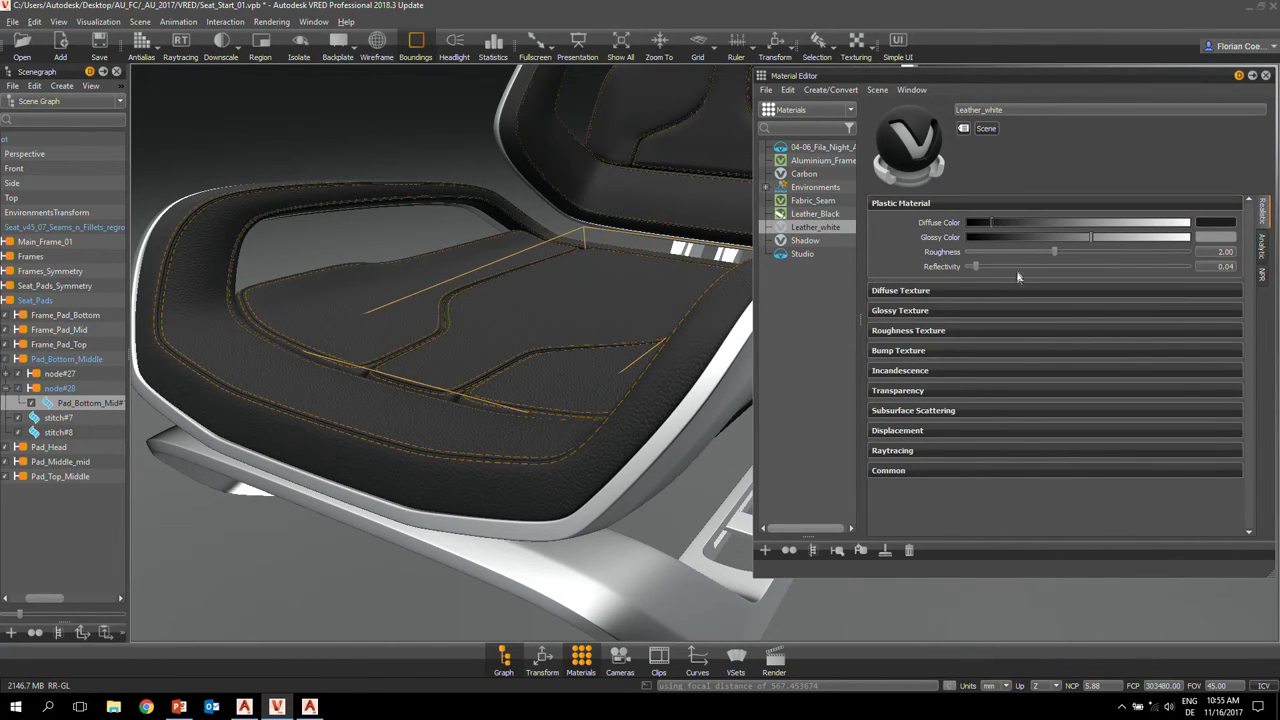
# - Check the bump texture of Leather_white and brighten its diffuse and glossy colors to a light off-white
pyautogui.click(963, 350)
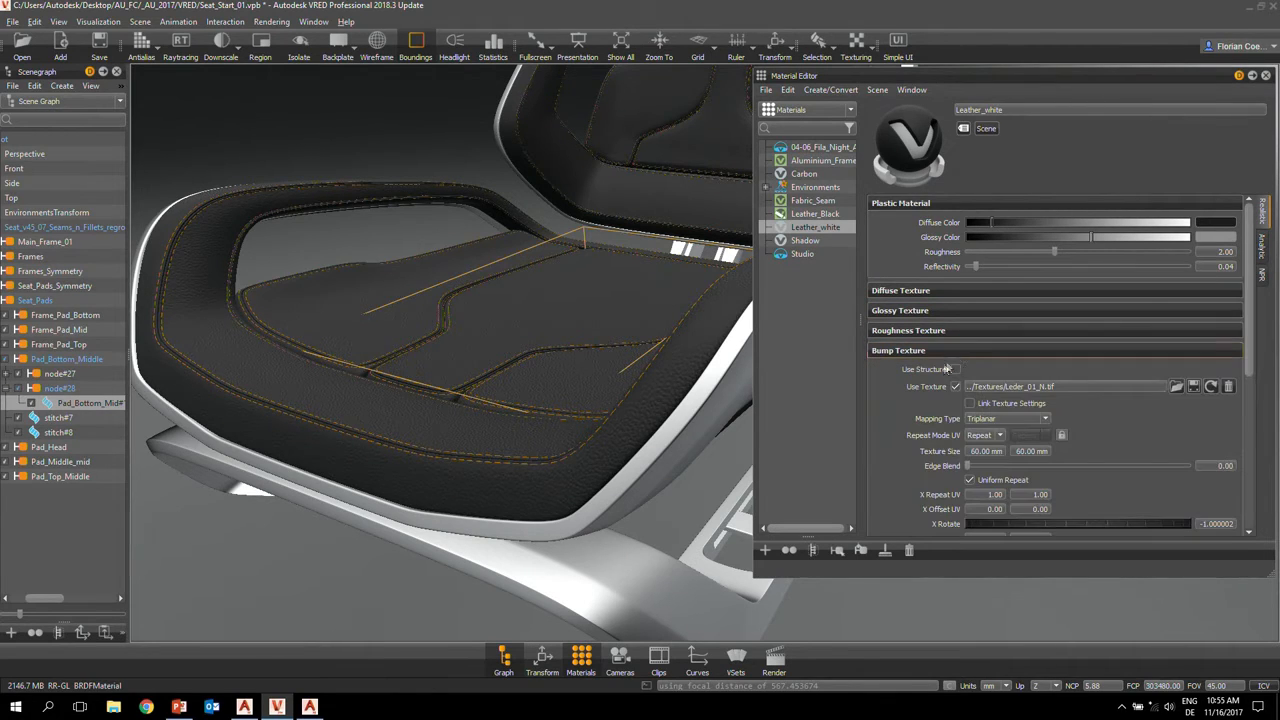
pyautogui.click(942, 351)
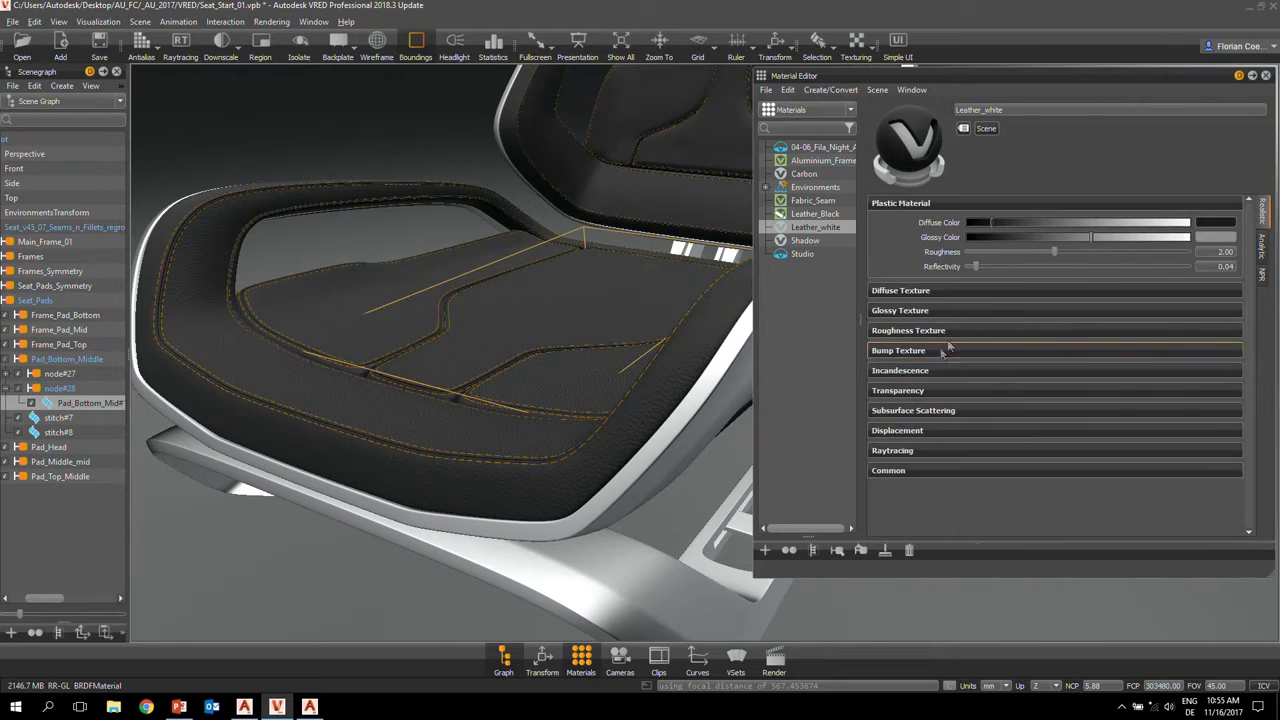
pyautogui.moveTo(990, 222); pyautogui.dragTo(1188, 236)
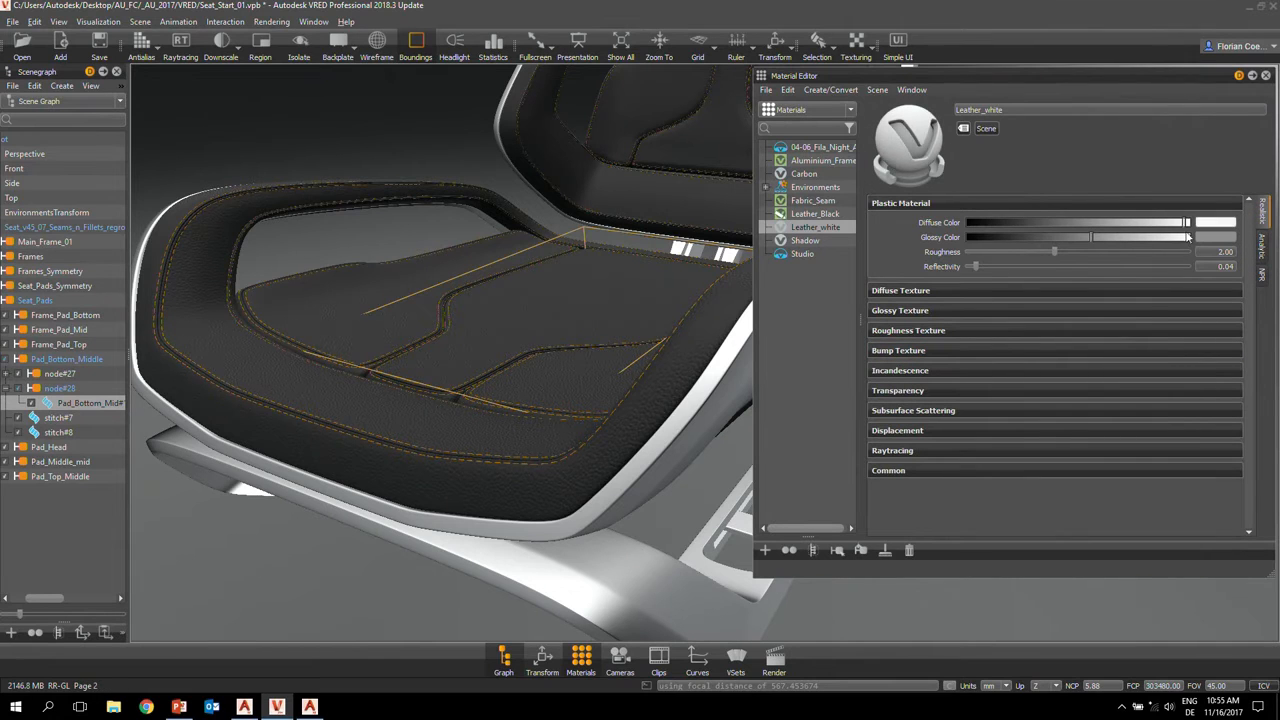
pyautogui.moveTo(1092, 239); pyautogui.dragTo(1152, 228)
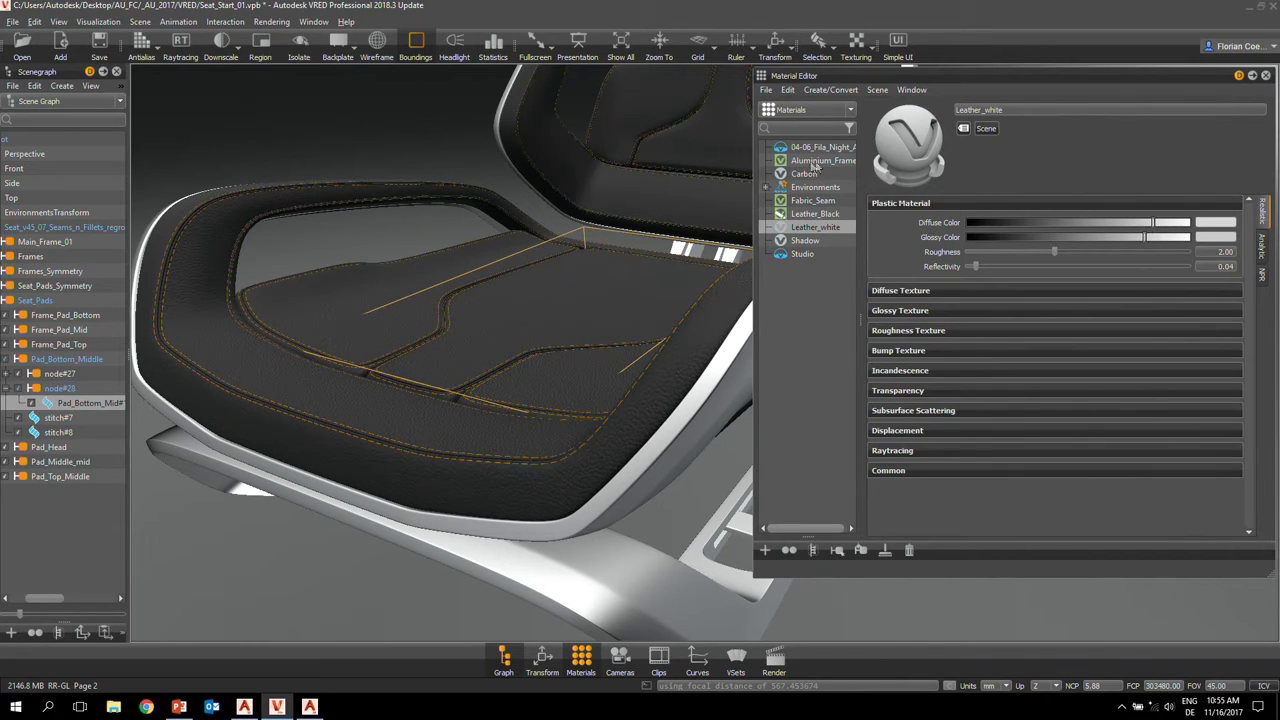
# - Apply Leather_white to the black leather seat surfaces by adding it as a switch material
pyautogui.moveTo(830, 229); pyautogui.dragTo(313, 377)
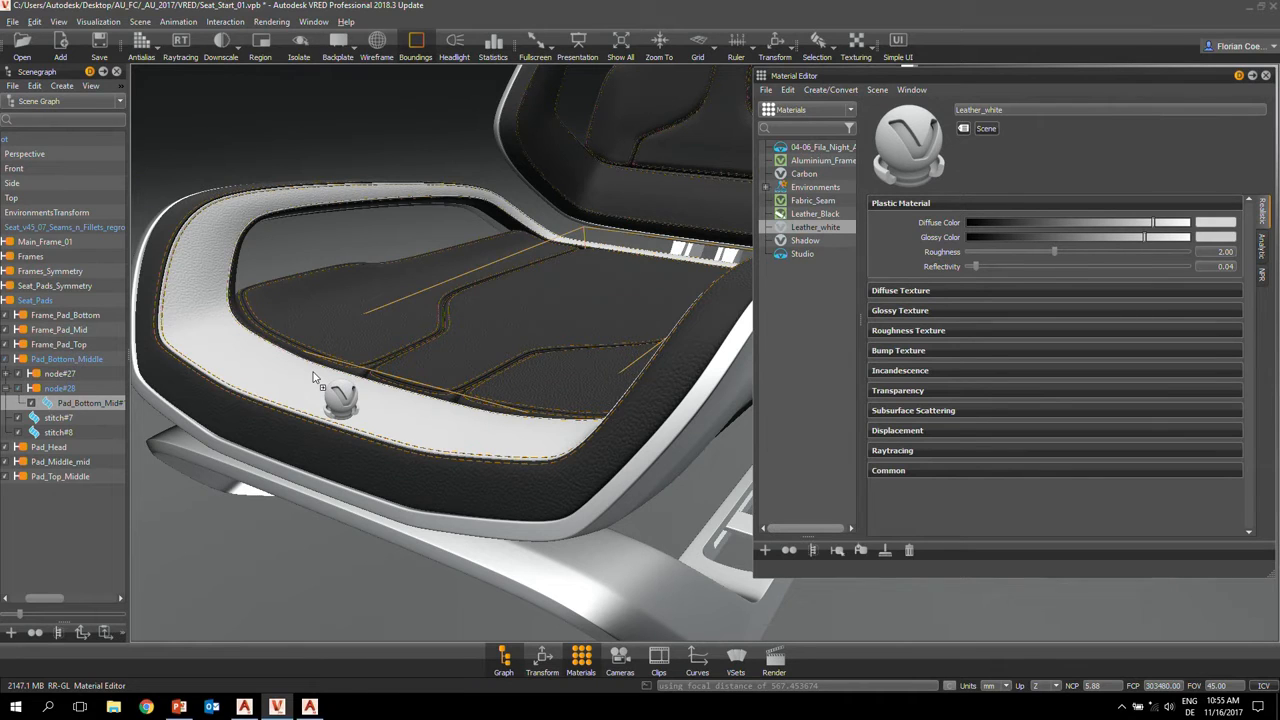
pyautogui.moveTo(313, 377); pyautogui.dragTo(322, 389)
pyautogui.moveTo(322, 389)
pyautogui.mouseDown()
pyautogui.moveTo(863, 289)
pyautogui.moveTo(802, 232)
pyautogui.moveTo(516, 267)
pyautogui.moveTo(325, 401)
pyautogui.moveTo(338, 397)
pyautogui.mouseUp()
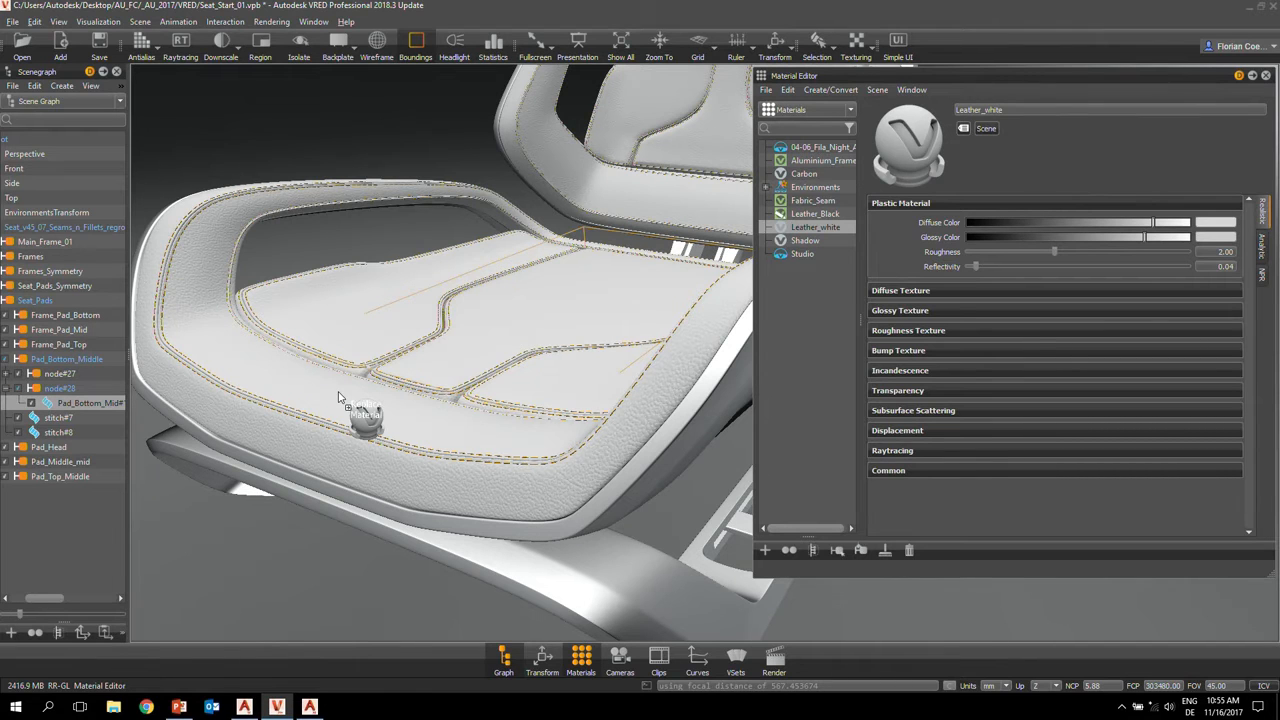
pyautogui.moveTo(338, 397)
pyautogui.mouseDown()
pyautogui.moveTo(720, 360)
pyautogui.moveTo(775, 255)
pyautogui.moveTo(825, 236)
pyautogui.moveTo(439, 360)
pyautogui.moveTo(344, 426)
pyautogui.moveTo(353, 404)
pyautogui.mouseUp()
pyautogui.moveTo(353, 404); pyautogui.dragTo(356, 404)
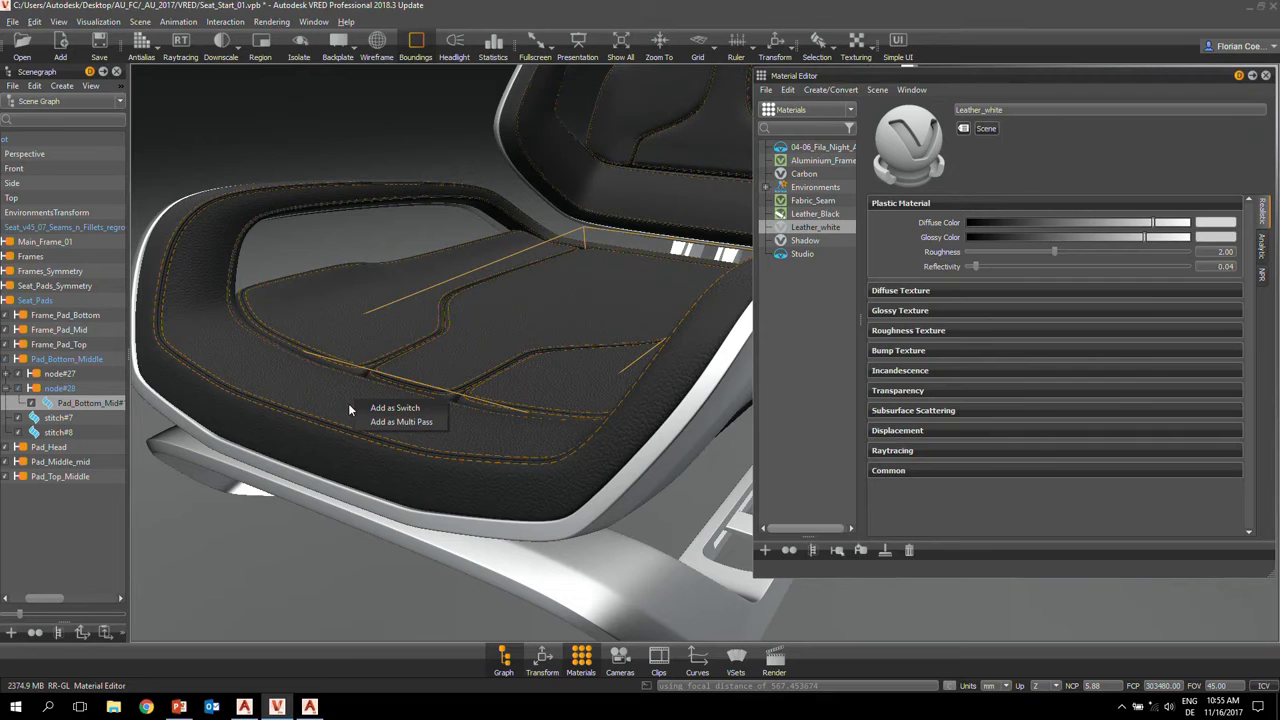
pyautogui.click(430, 409)
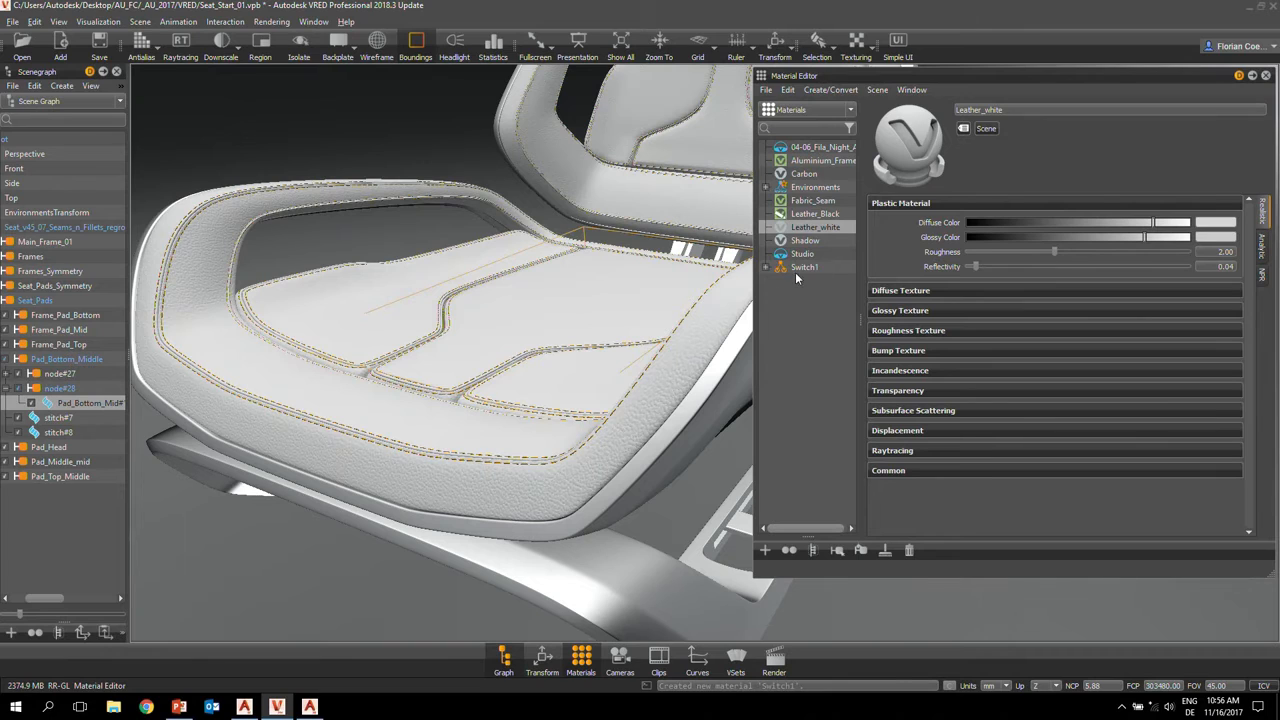
# - Expand Switch1 and toggle between its Leather_Black and Leather_white variants, leaving Leather_white active
pyautogui.click(767, 268)
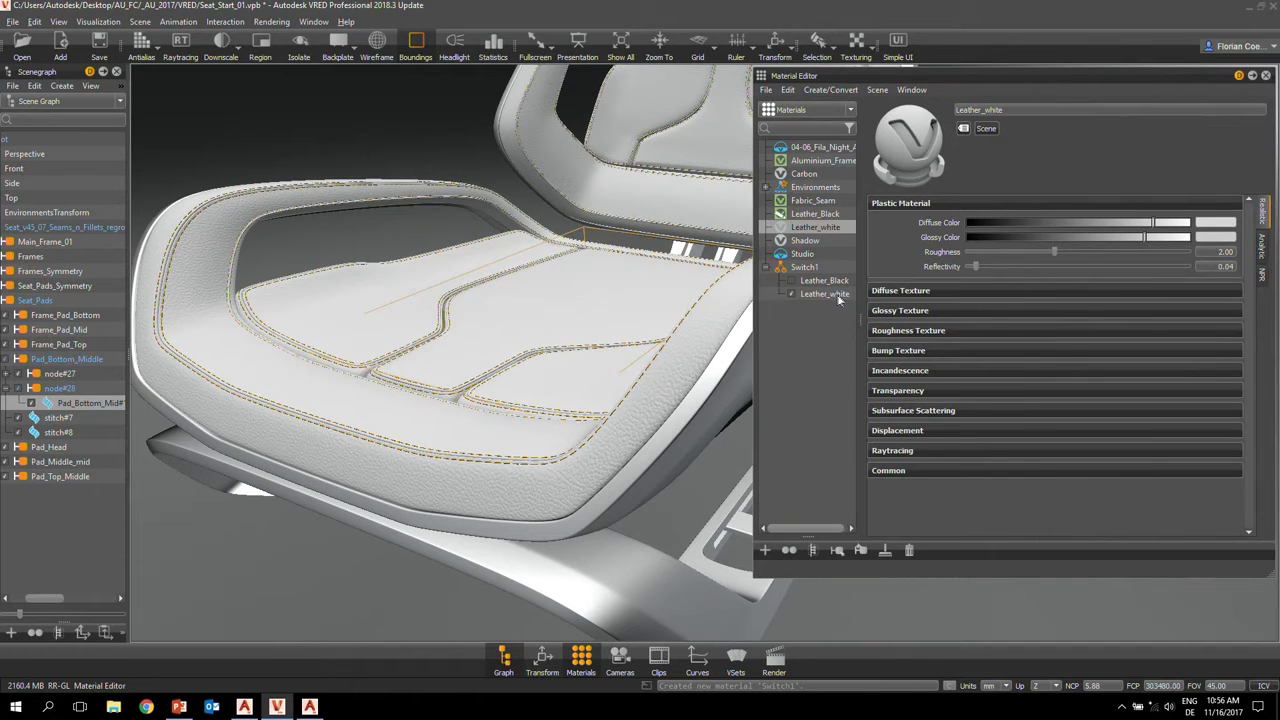
pyautogui.click(793, 282)
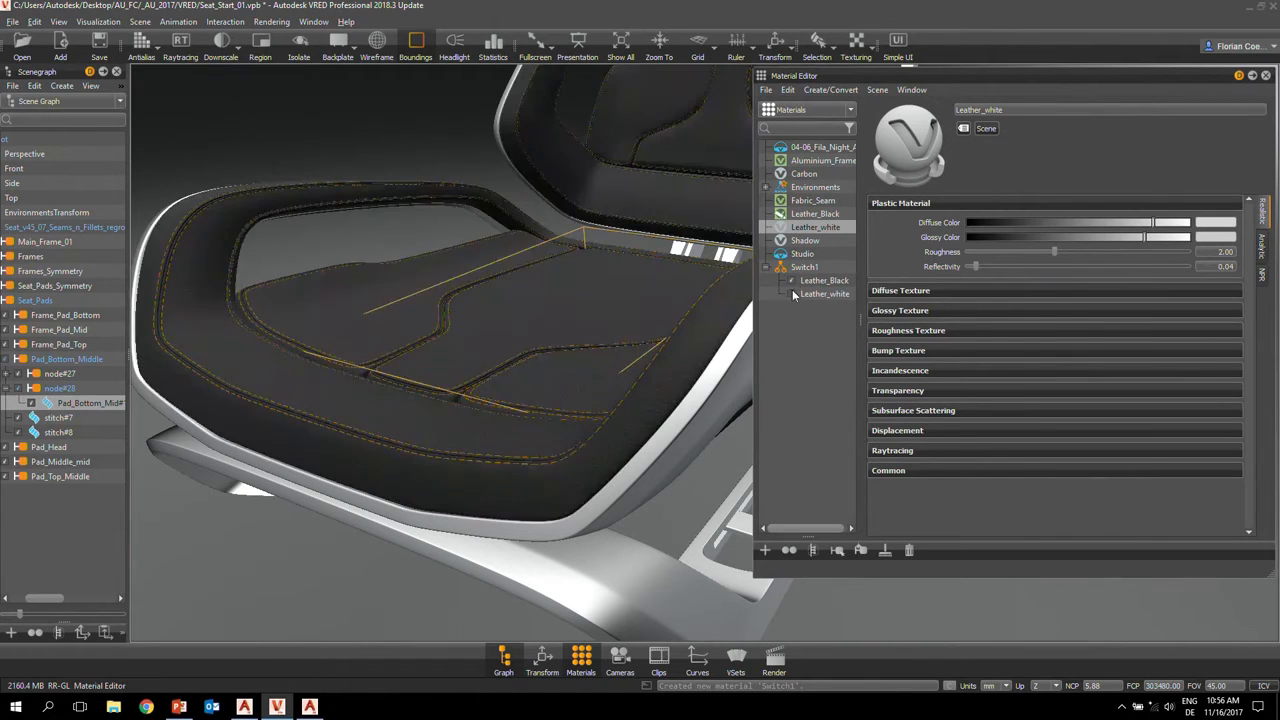
pyautogui.click(792, 292)
pyautogui.click(792, 282)
pyautogui.click(822, 295)
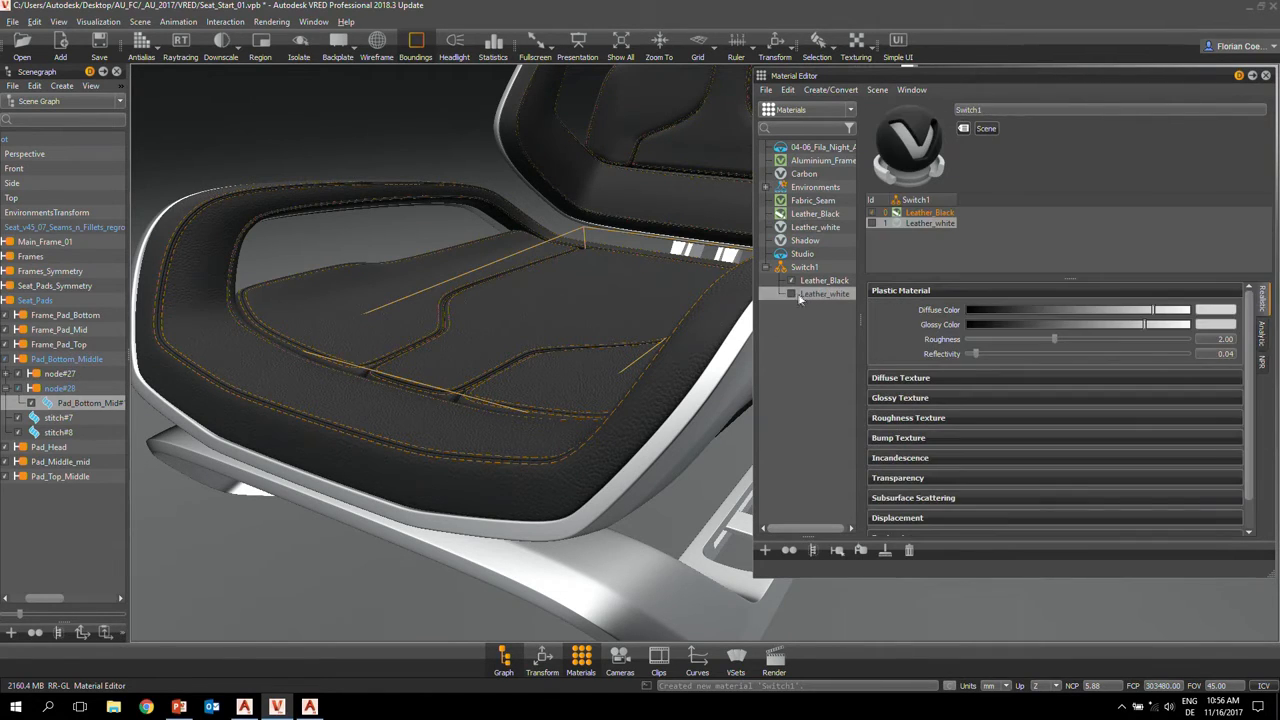
pyautogui.click(791, 293)
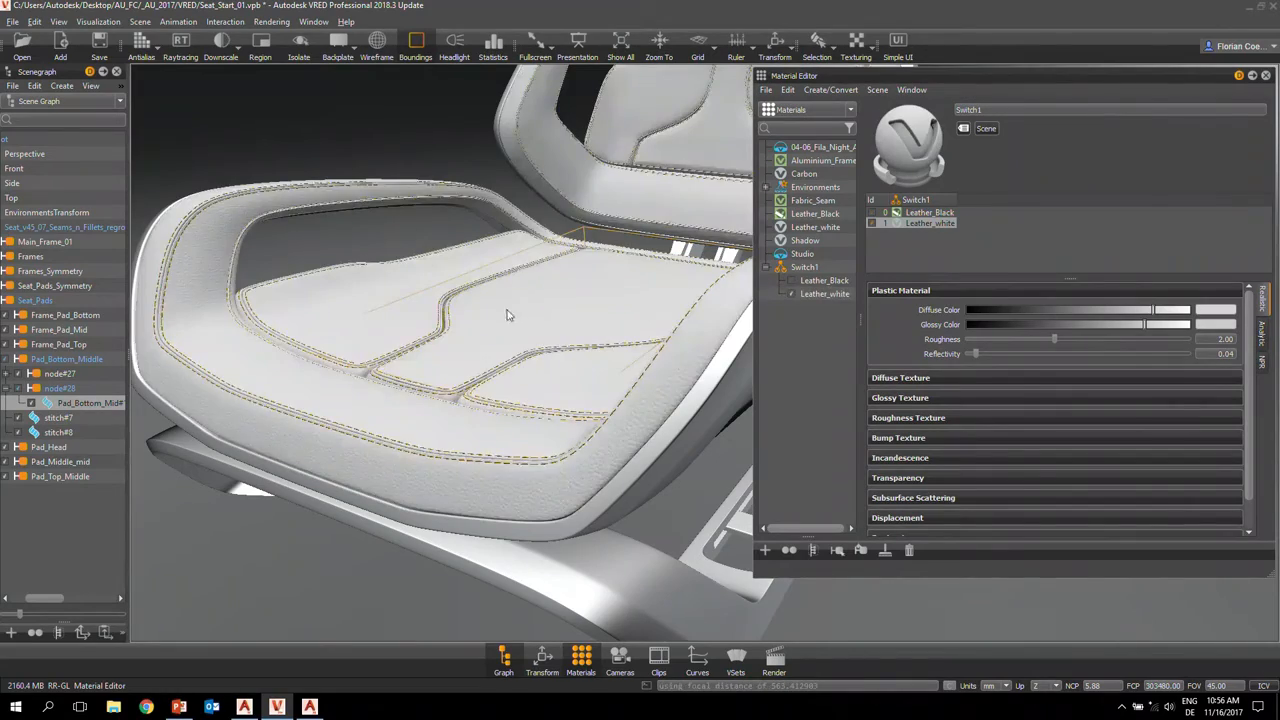
# - Examine the white leather grain and stitching on the headrest and upper backrest from close up
pyautogui.moveTo(509, 314); pyautogui.dragTo(560, 170)
pyautogui.moveTo(560, 170); pyautogui.dragTo(560, 251, button='middle')
pyautogui.moveTo(560, 251); pyautogui.dragTo(544, 393, button='right')
pyautogui.moveTo(387, 305); pyautogui.dragTo(663, 397, button='middle')
pyautogui.moveTo(533, 283); pyautogui.dragTo(541, 344, button='middle')
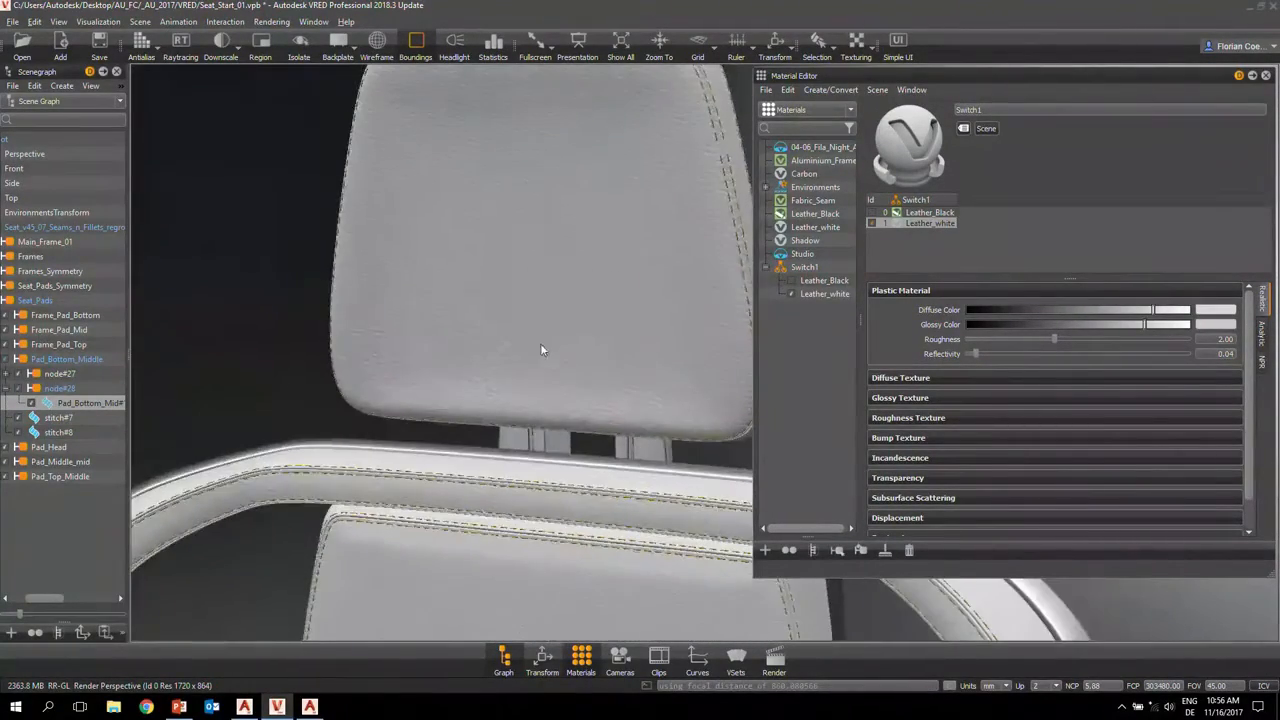
pyautogui.moveTo(549, 276); pyautogui.dragTo(621, 264)
pyautogui.moveTo(590, 207); pyautogui.dragTo(580, 230, button='right')
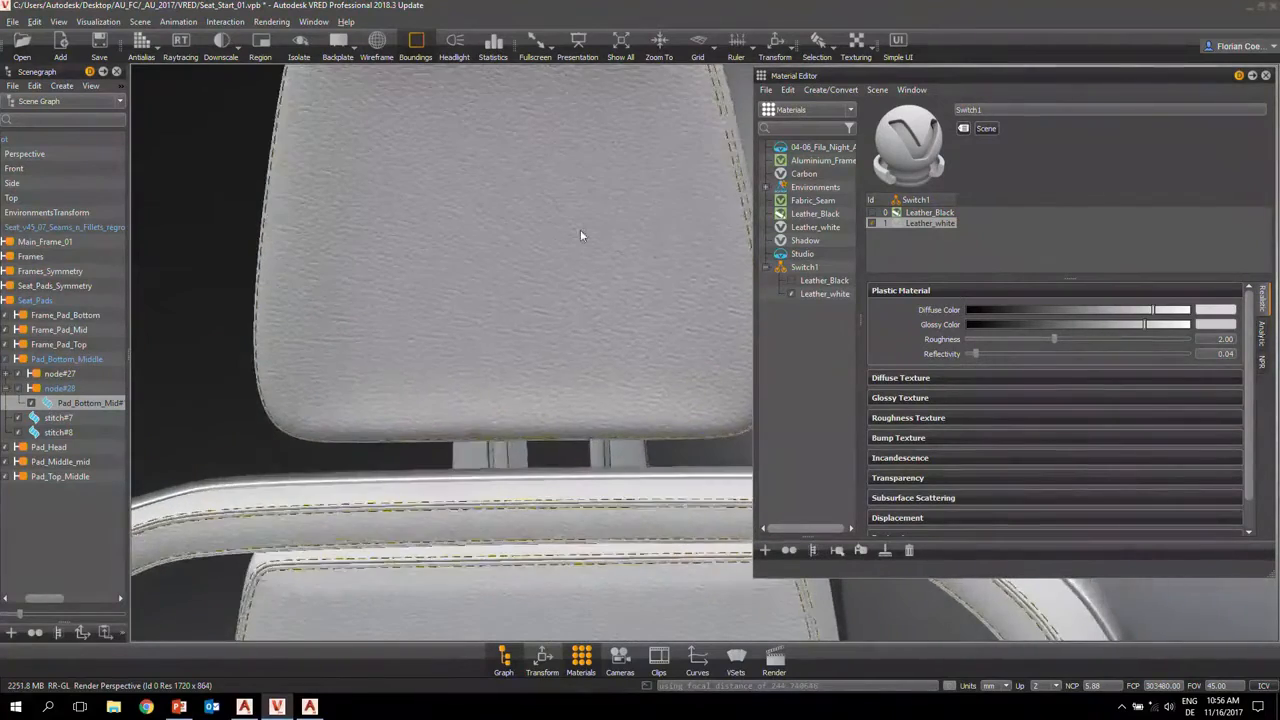
# - Check the diffuse texture settings of the Leather_white variant in Switch1
pyautogui.moveTo(574, 260); pyautogui.dragTo(563, 326, button='middle')
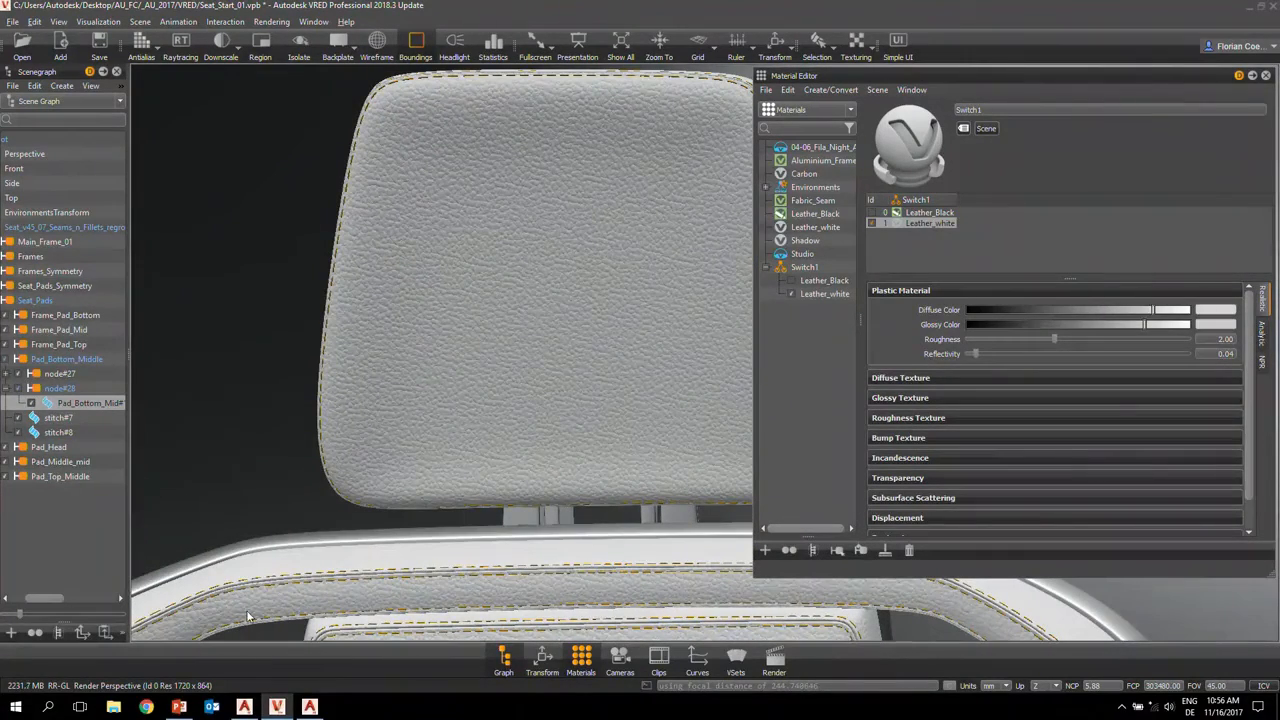
pyautogui.click(946, 377)
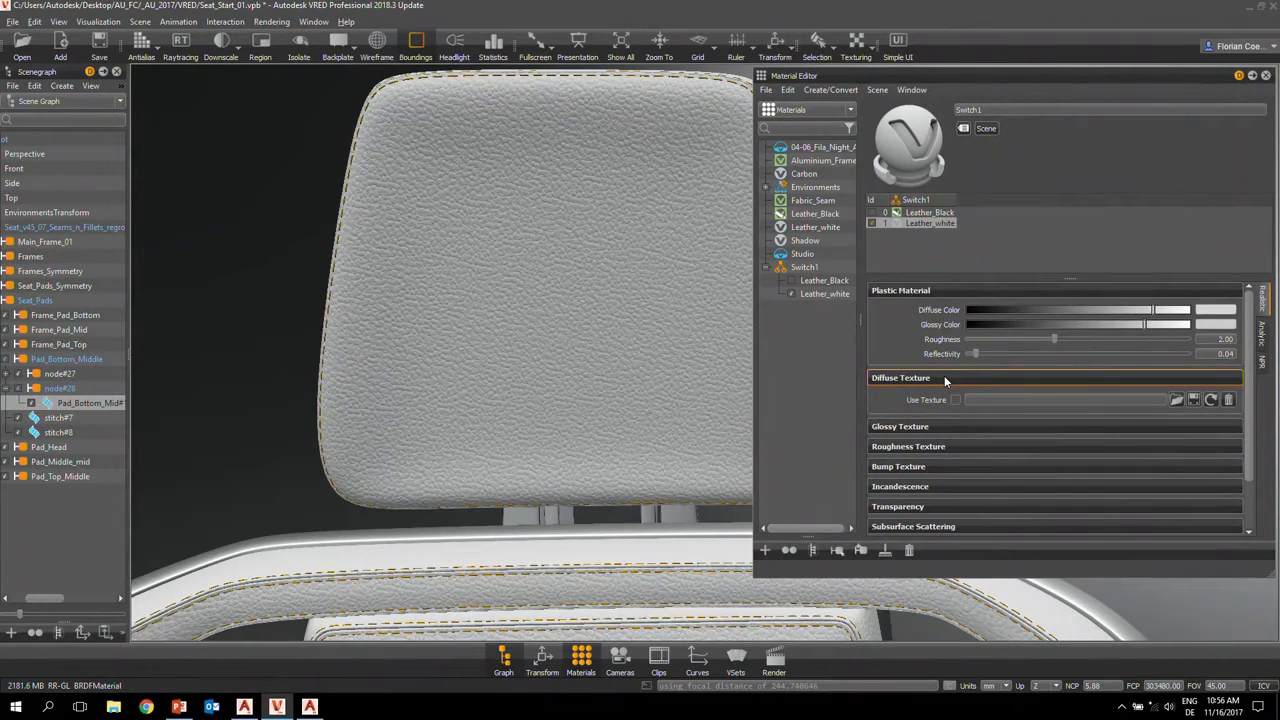
pyautogui.click(943, 377)
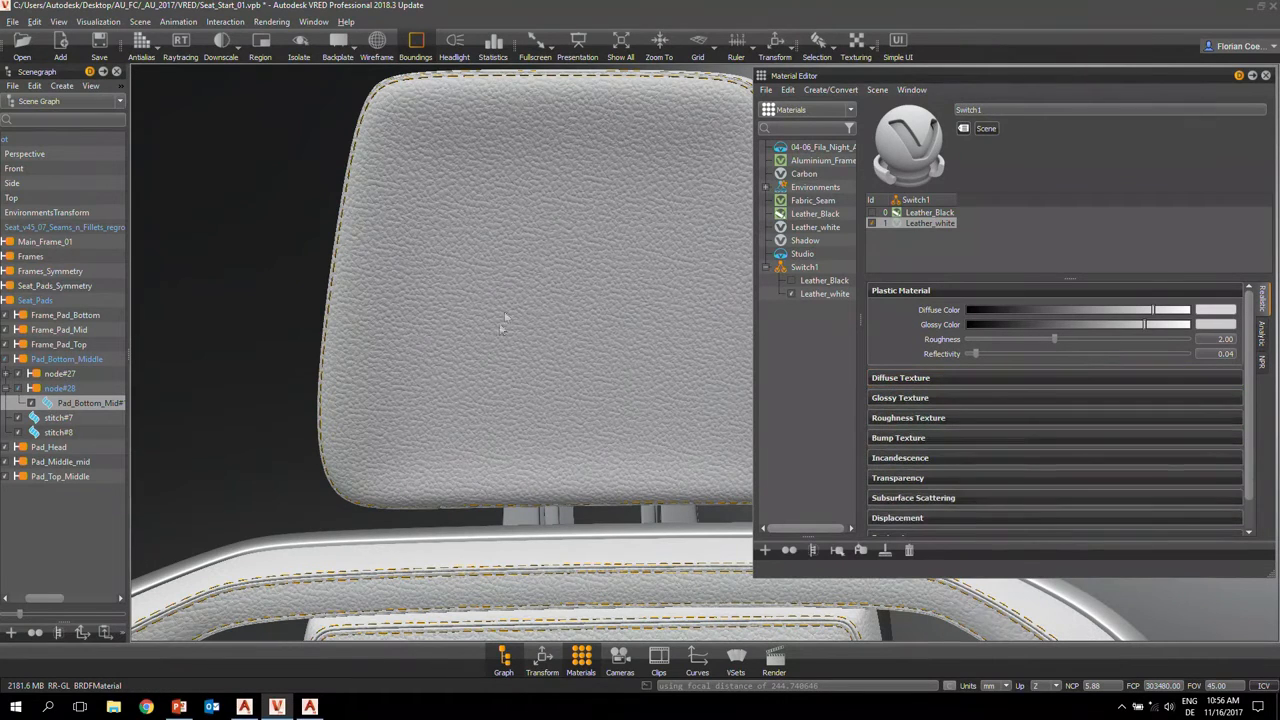
# - Switch to File Explorer and open the Textures folder inside Desktop > AU_FC > _AU_2017
pyautogui.click(113, 708)
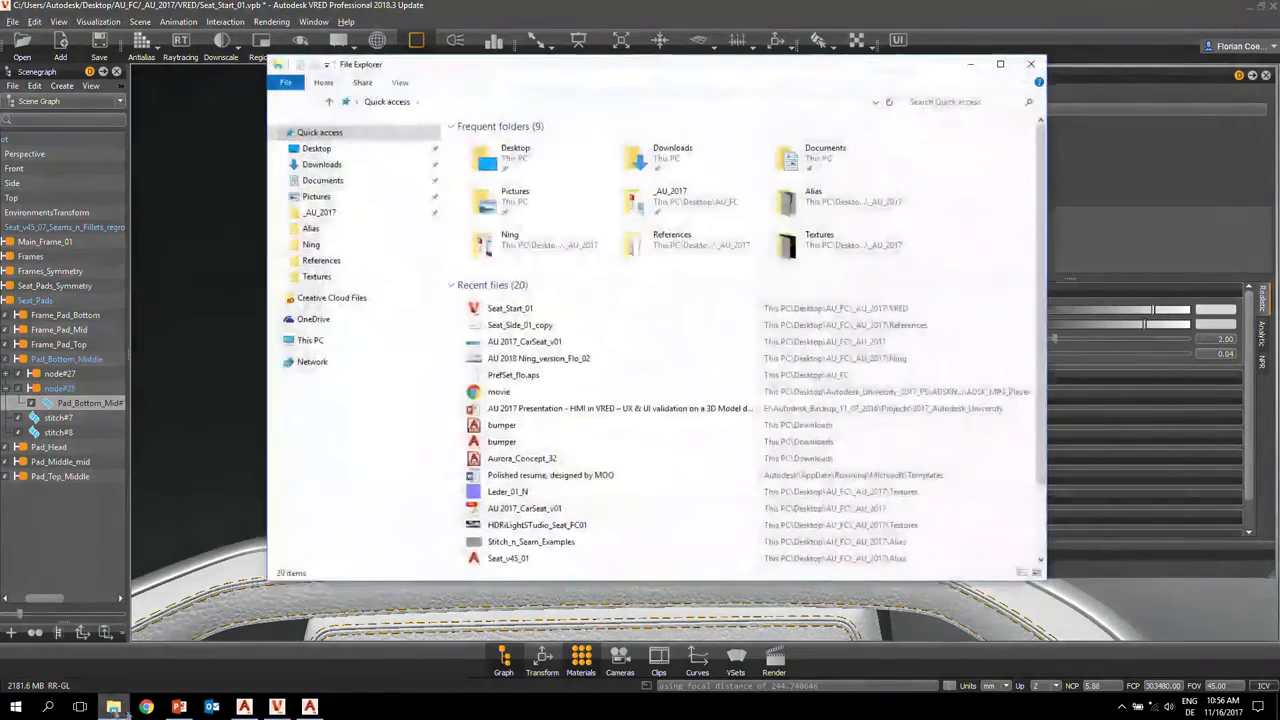
pyautogui.click(326, 150)
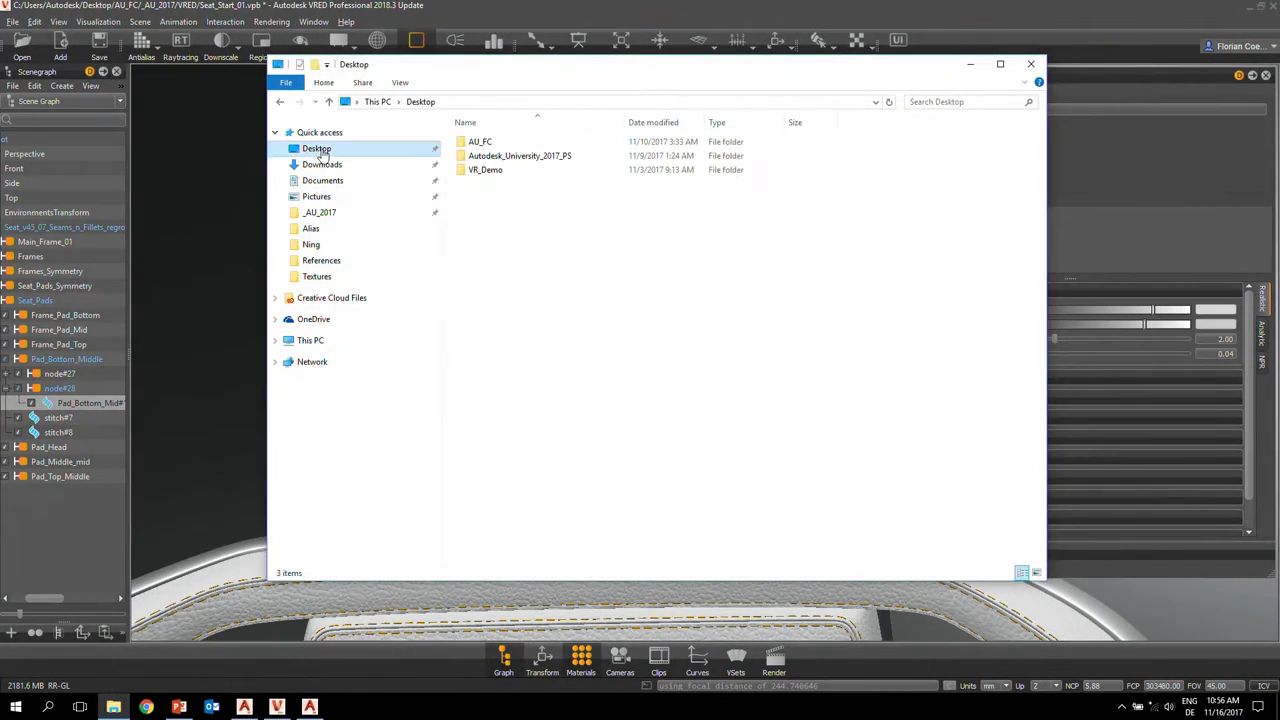
pyautogui.doubleClick(508, 145)
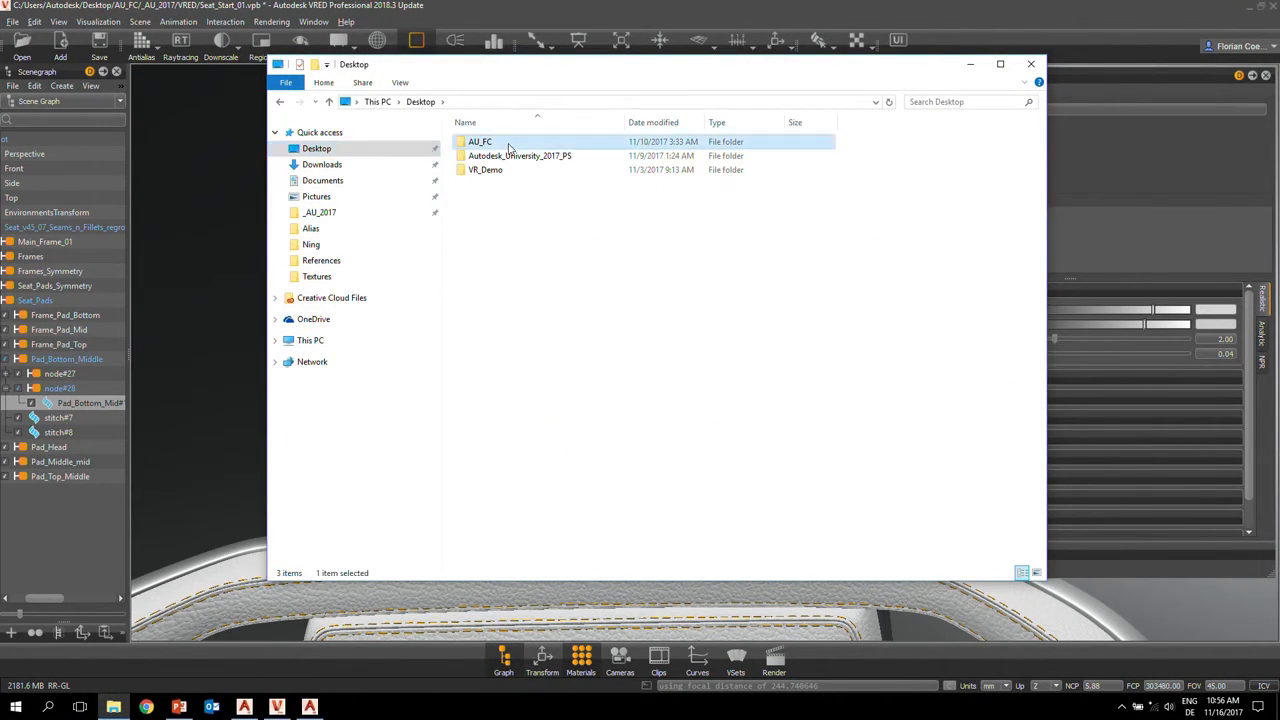
pyautogui.doubleClick(506, 157)
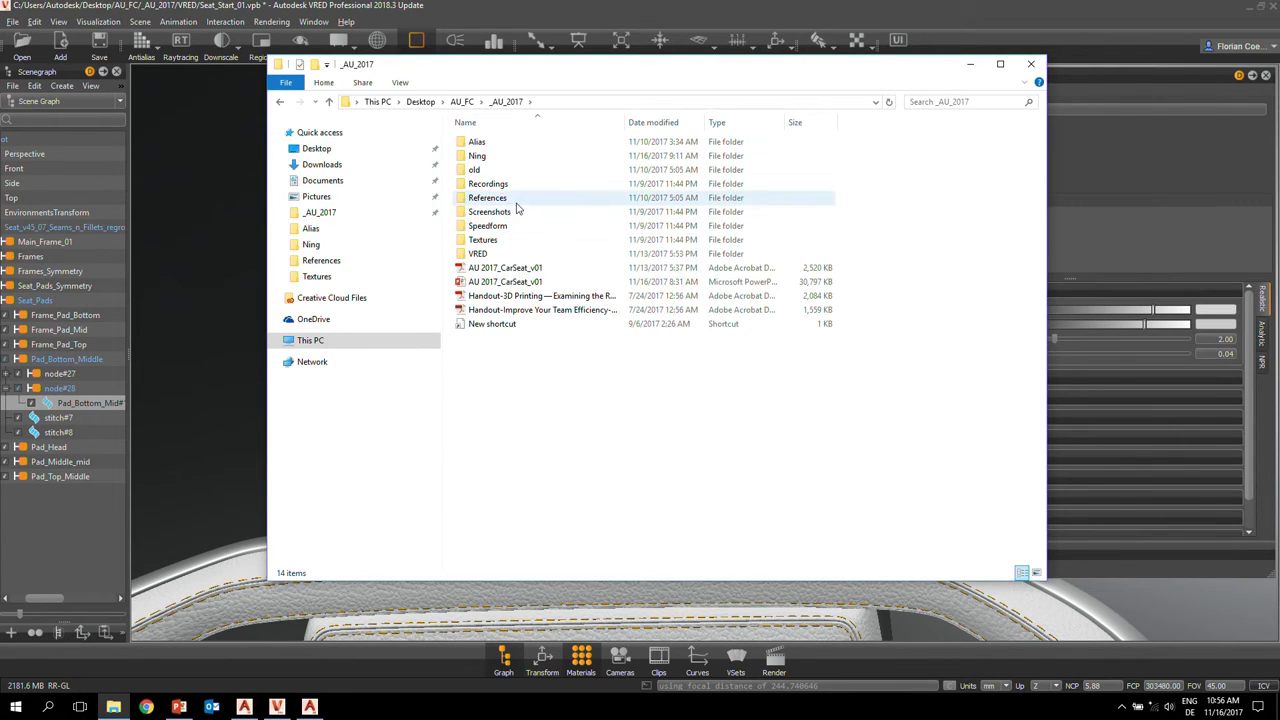
pyautogui.doubleClick(512, 242)
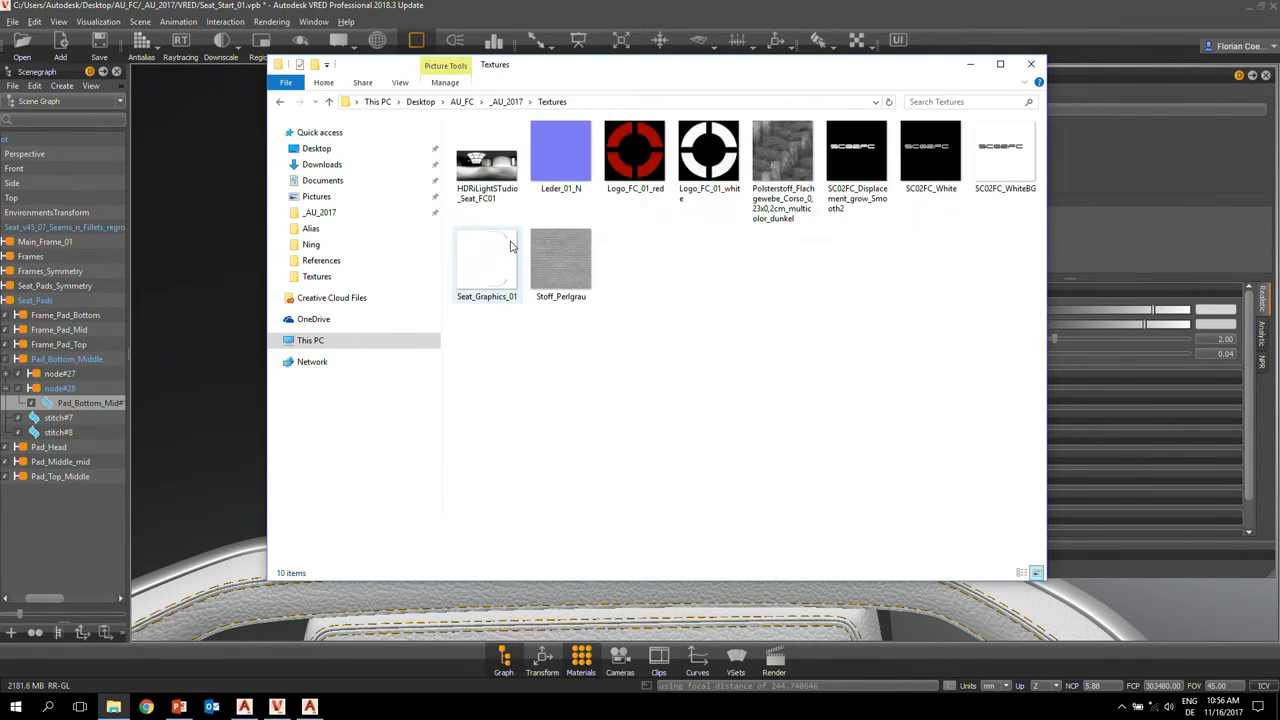
# - Arrange the Textures window beside the headrest and drop the Logo_FC_01_red image onto the headrest's front surface
pyautogui.moveTo(618, 70); pyautogui.dragTo(985, 80)
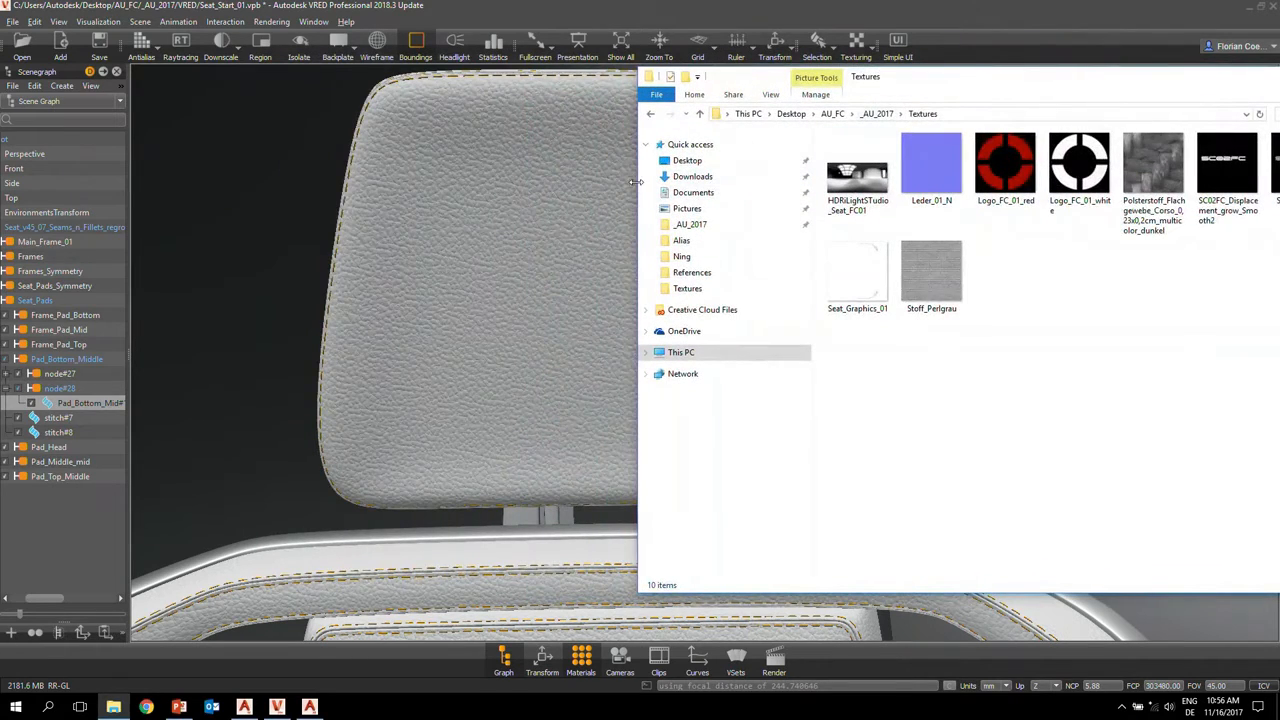
pyautogui.moveTo(635, 190); pyautogui.dragTo(757, 194)
pyautogui.moveTo(1057, 87); pyautogui.dragTo(987, 75)
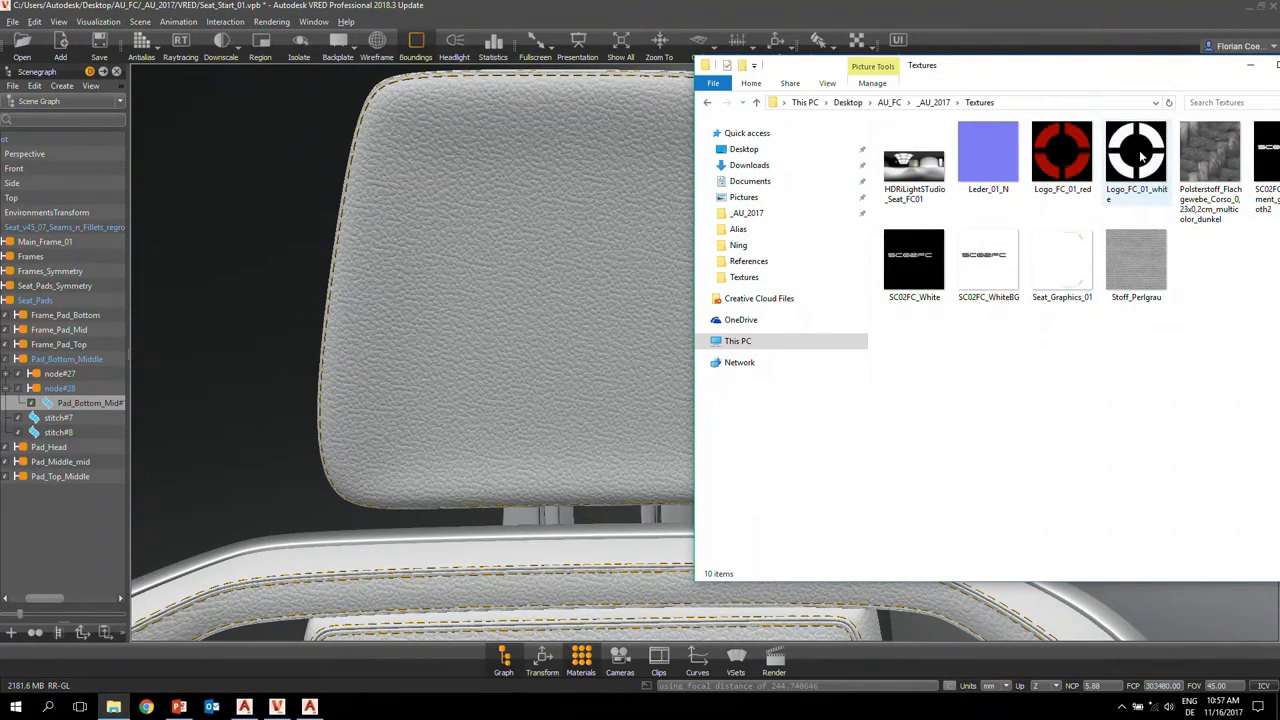
pyautogui.moveTo(1072, 166); pyautogui.dragTo(562, 293)
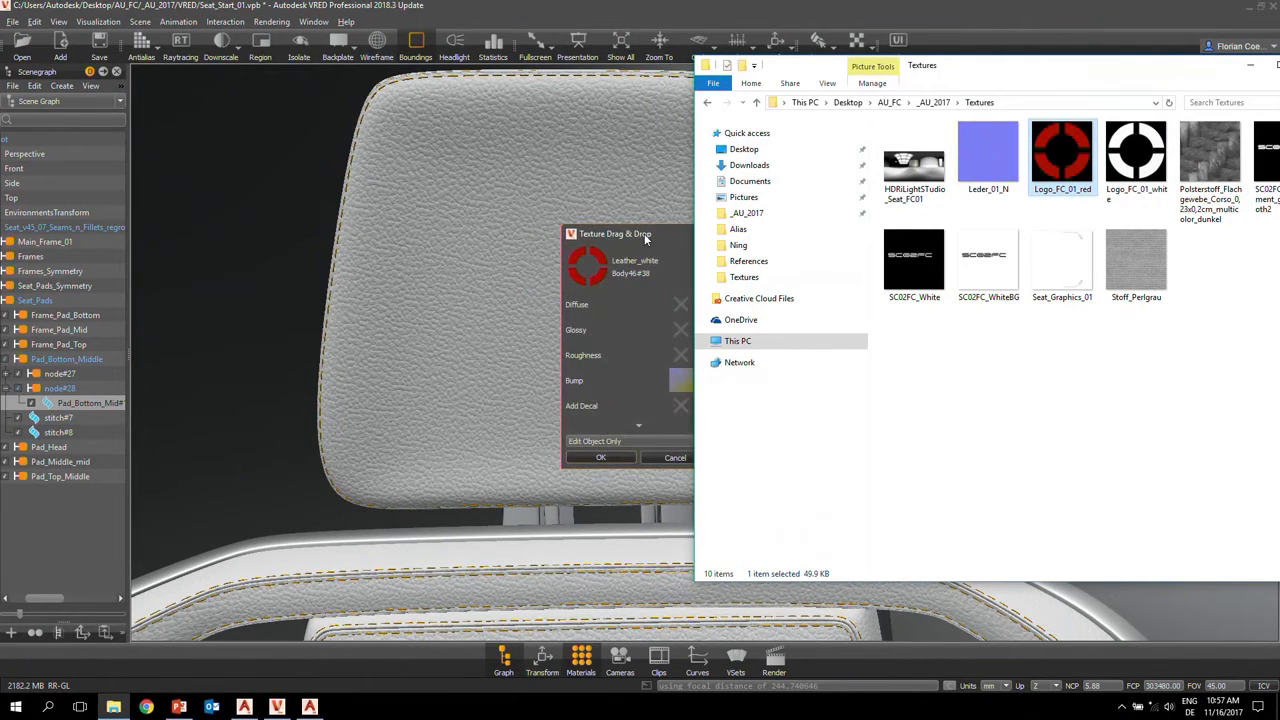
pyautogui.click(644, 233)
pyautogui.moveTo(660, 235); pyautogui.dragTo(618, 189)
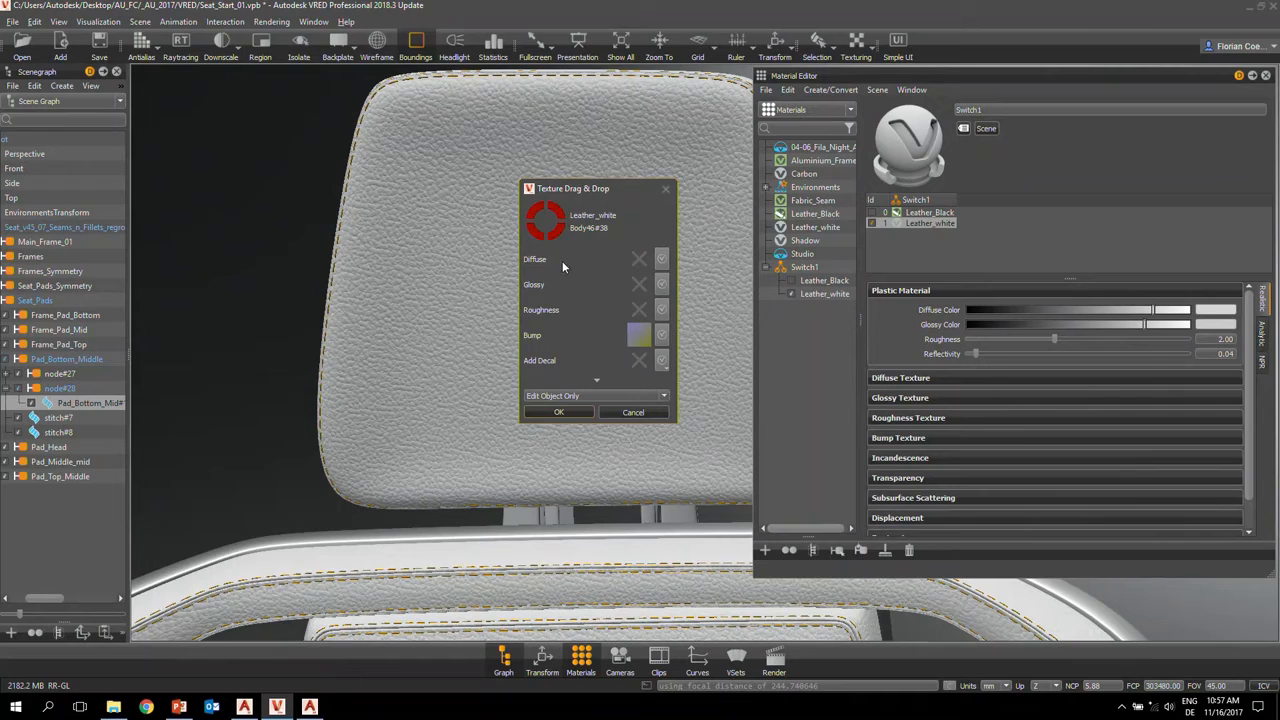
# - Apply the Logo_FC_01_red texture to the headrest as a decal with the Add to Object option
pyautogui.click(662, 366)
pyautogui.scroll(-1, 571, 400)
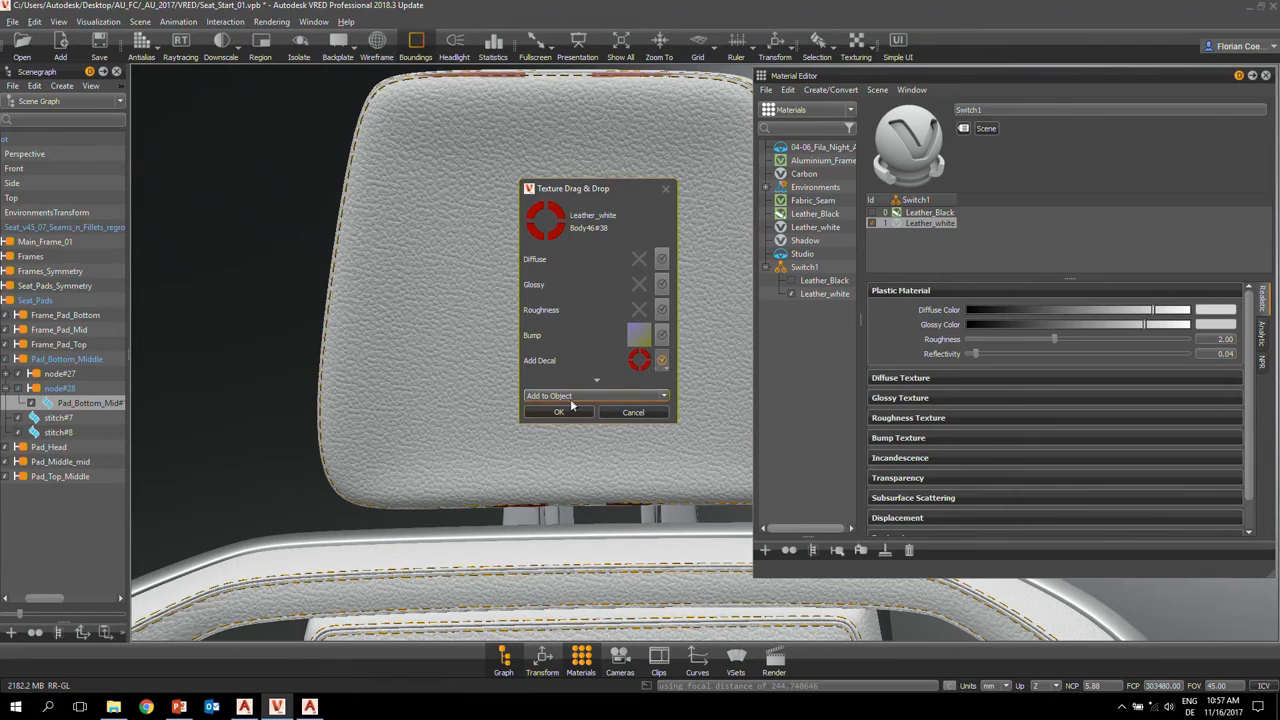
pyautogui.click(577, 395)
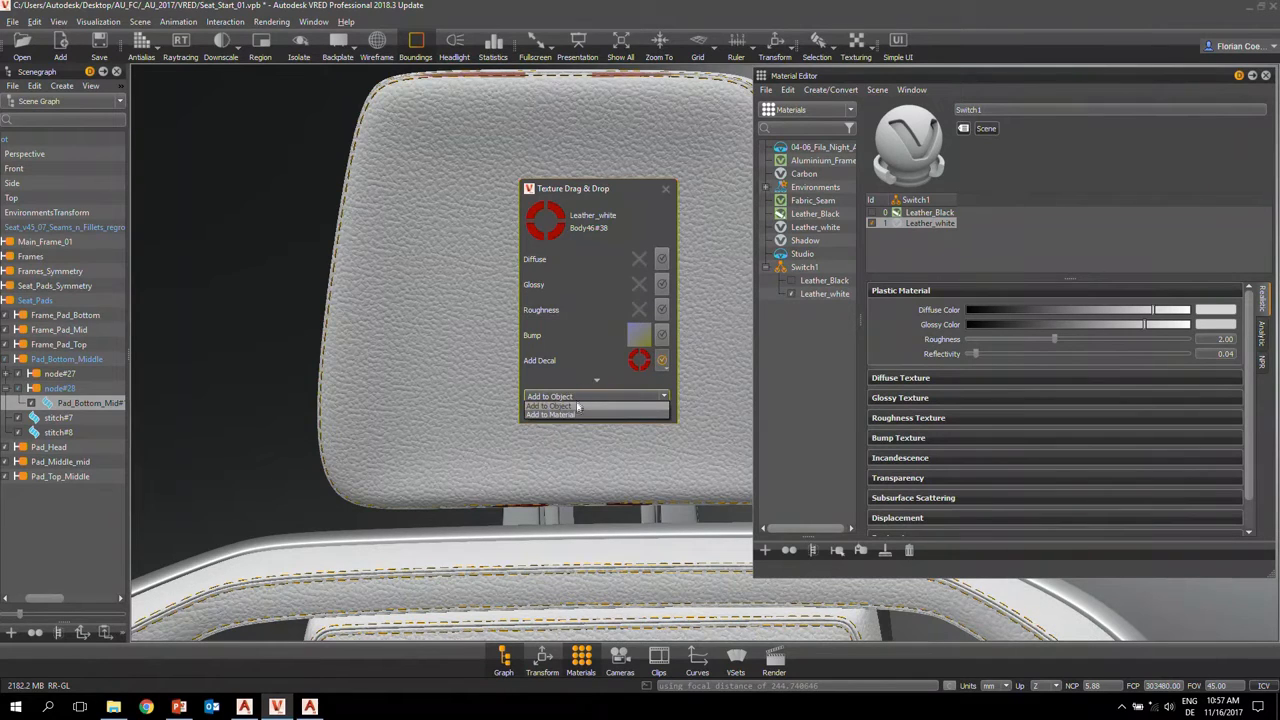
pyautogui.click(578, 406)
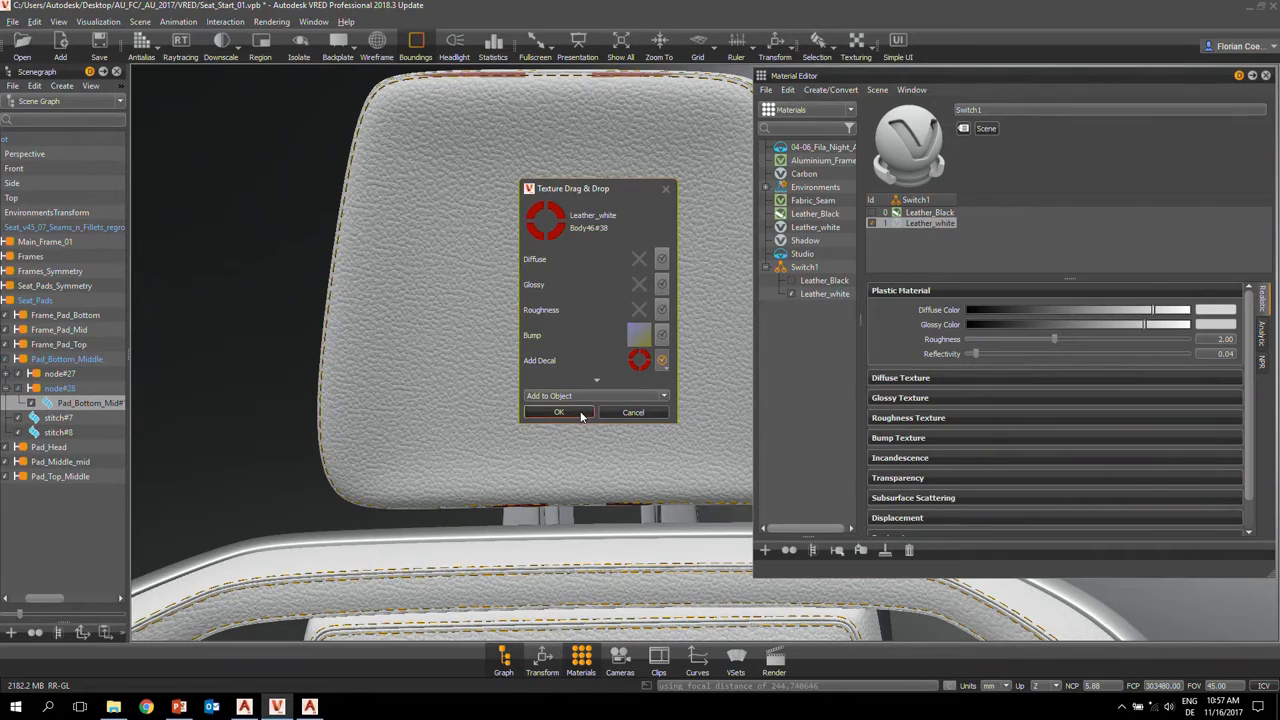
pyautogui.click(559, 412)
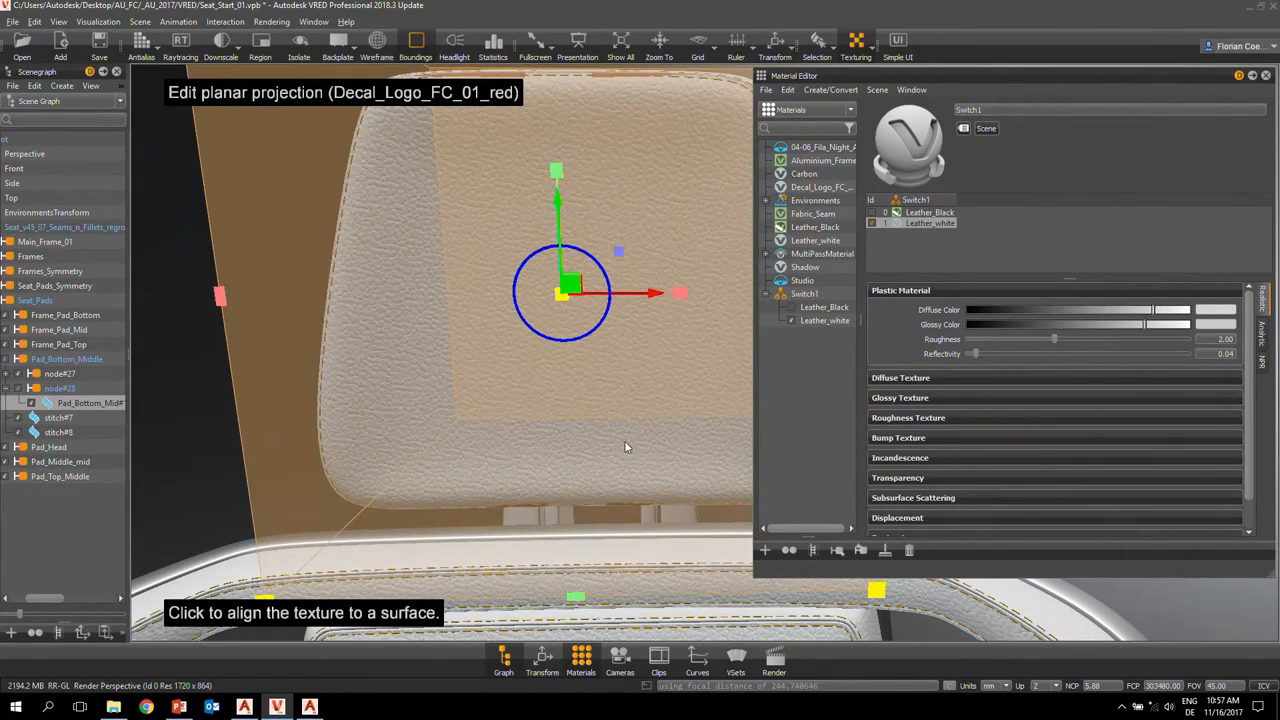
# - Move the logo decal's planar projection along its depth axis to in front of the headrest and slightly shorten its projection depth
pyautogui.moveTo(623, 443); pyautogui.dragTo(503, 472)
pyautogui.keyDown('alt'); pyautogui.moveTo(503, 472); pyautogui.dragTo(514, 402, button='right'); pyautogui.keyUp('alt')
pyautogui.moveTo(544, 452); pyautogui.dragTo(430, 418)
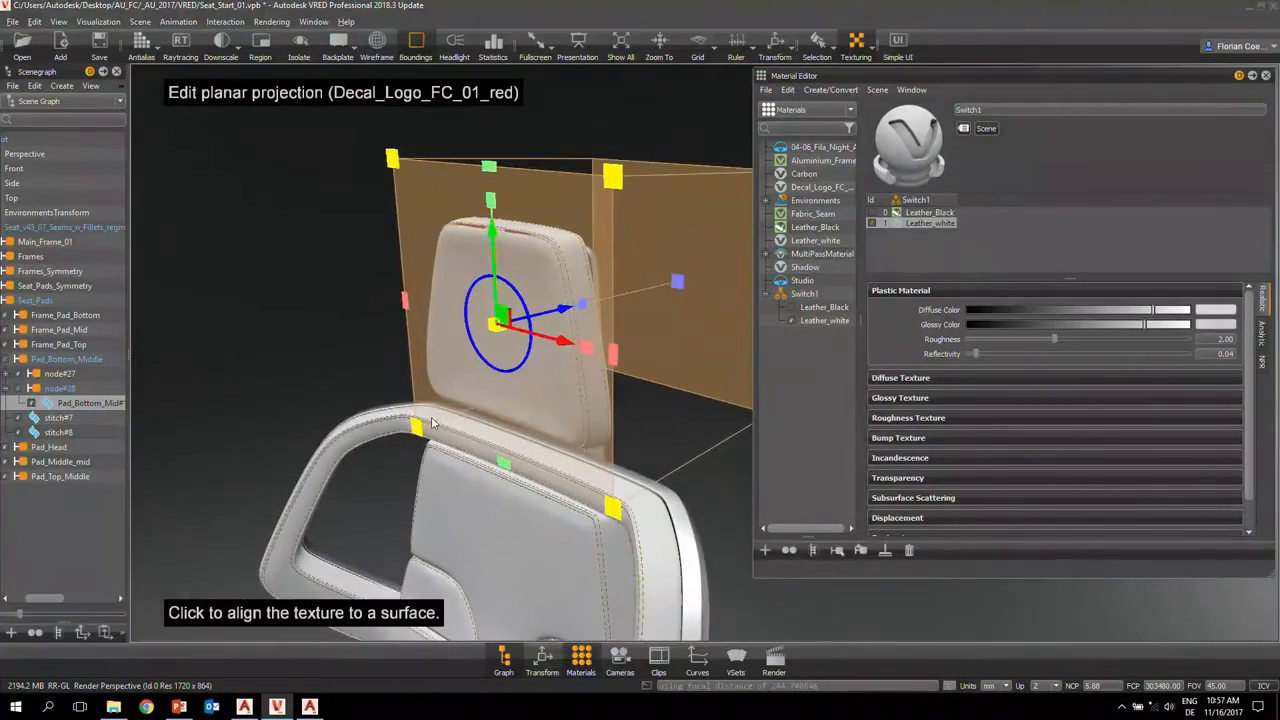
pyautogui.keyDown('alt'); pyautogui.moveTo(467, 377); pyautogui.dragTo(464, 408, button='right'); pyautogui.keyUp('alt')
pyautogui.keyDown('alt'); pyautogui.moveTo(464, 407); pyautogui.dragTo(560, 418); pyautogui.keyUp('alt')
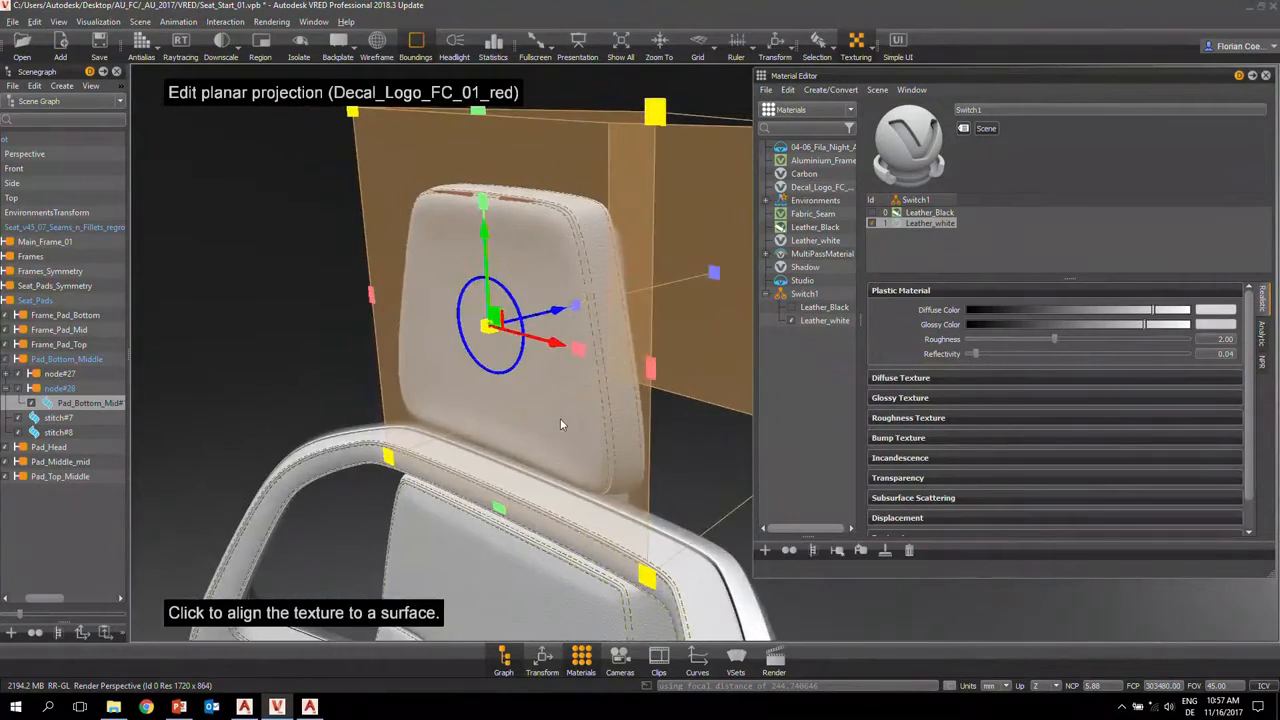
pyautogui.keyDown('alt'); pyautogui.moveTo(445, 444); pyautogui.dragTo(479, 425, button='right'); pyautogui.keyUp('alt')
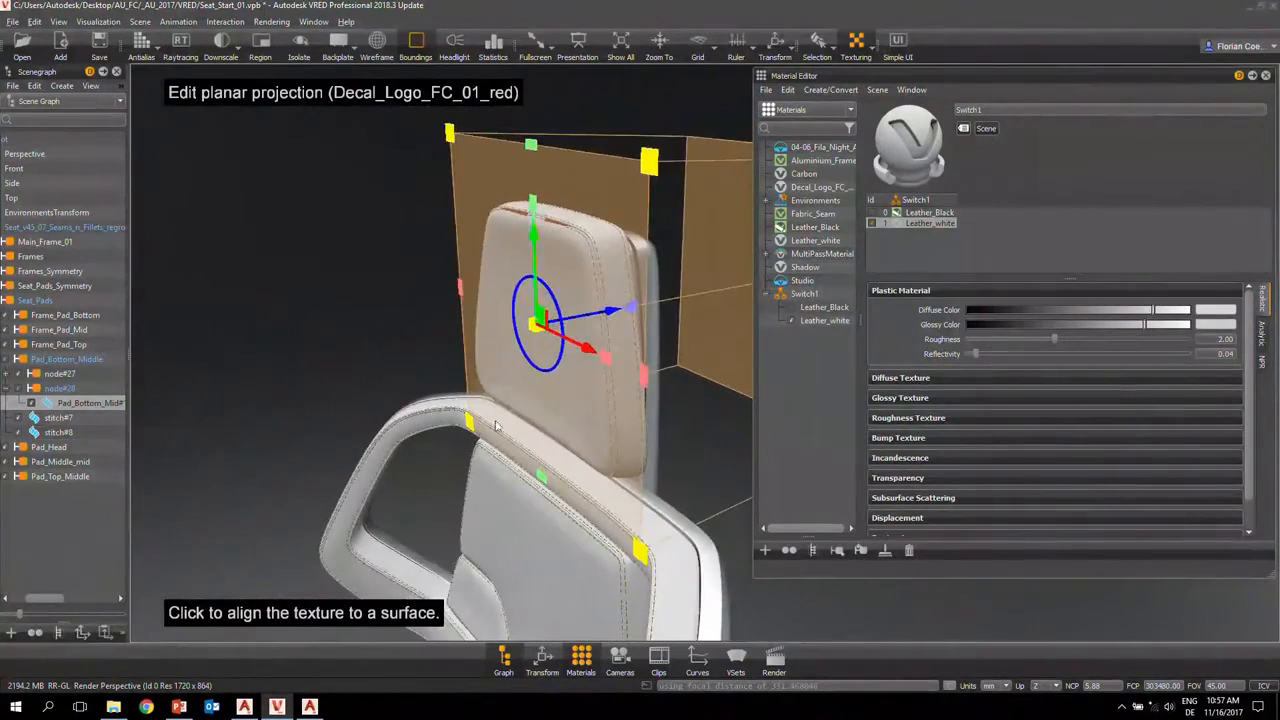
pyautogui.keyDown('alt'); pyautogui.moveTo(494, 422); pyautogui.dragTo(440, 457, button='middle'); pyautogui.keyUp('alt')
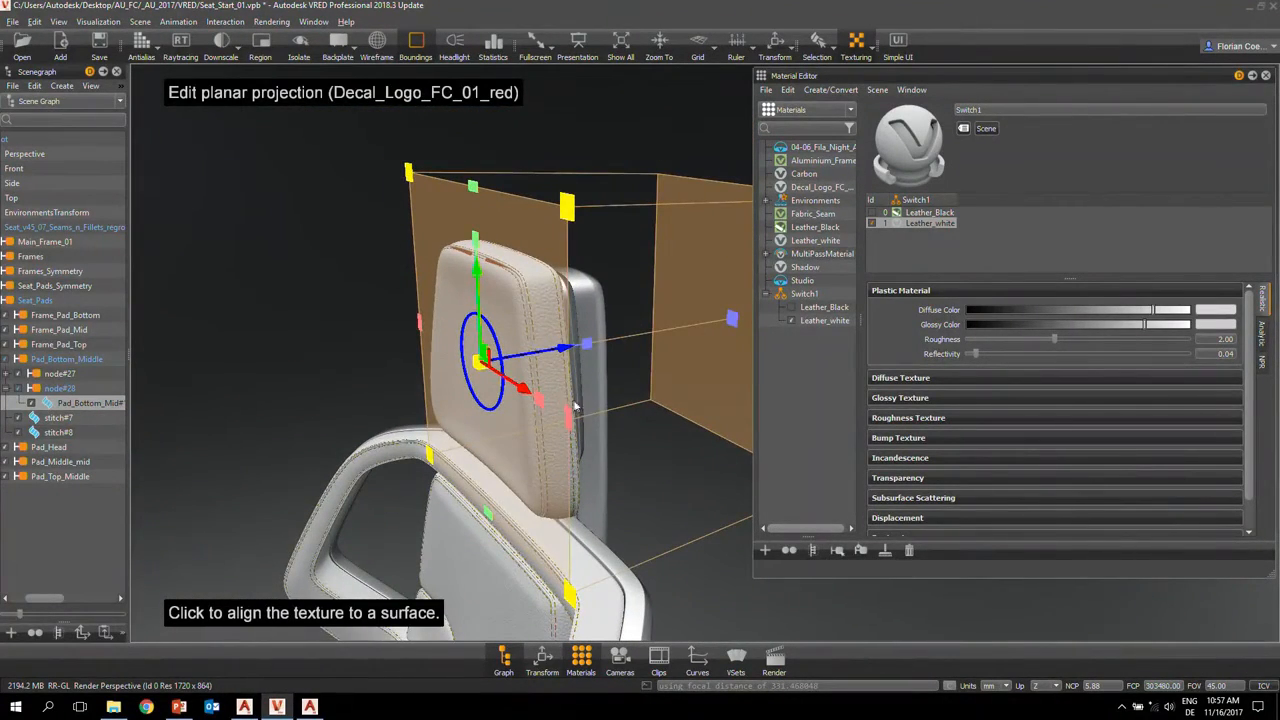
pyautogui.keyDown('alt'); pyautogui.moveTo(531, 291); pyautogui.dragTo(548, 335); pyautogui.keyUp('alt')
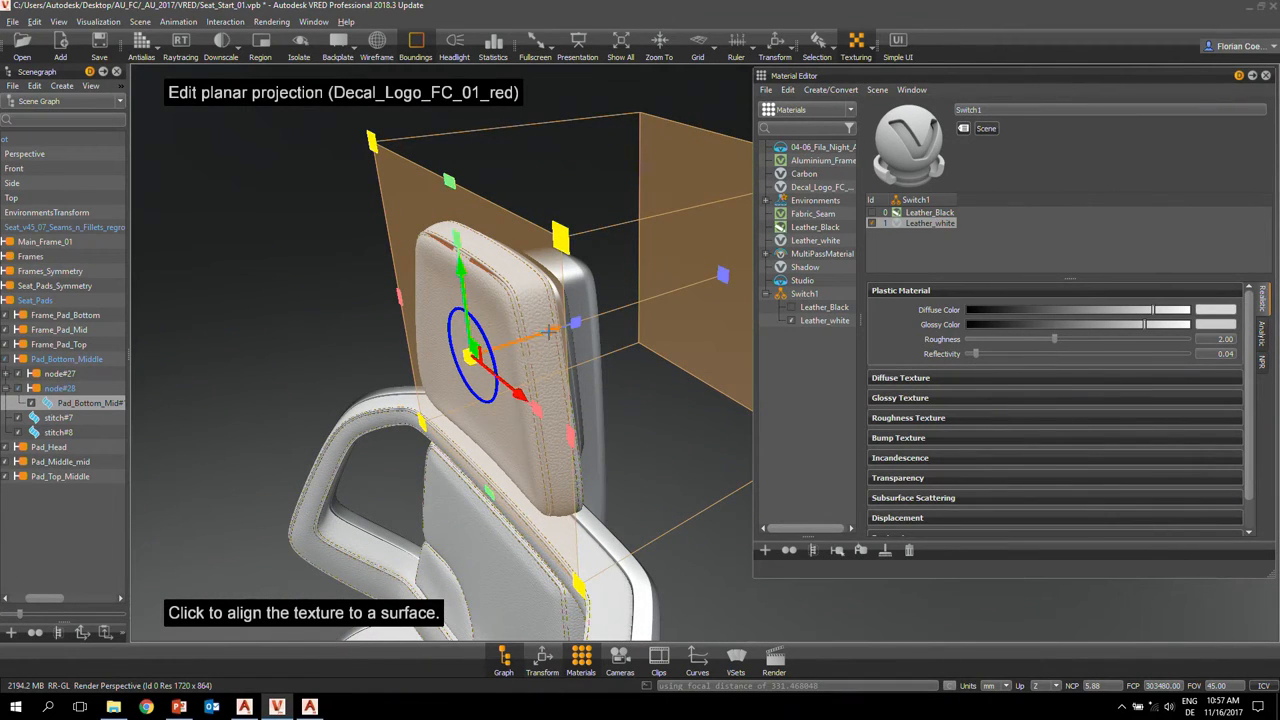
pyautogui.click(541, 333)
pyautogui.moveTo(541, 333); pyautogui.dragTo(681, 319)
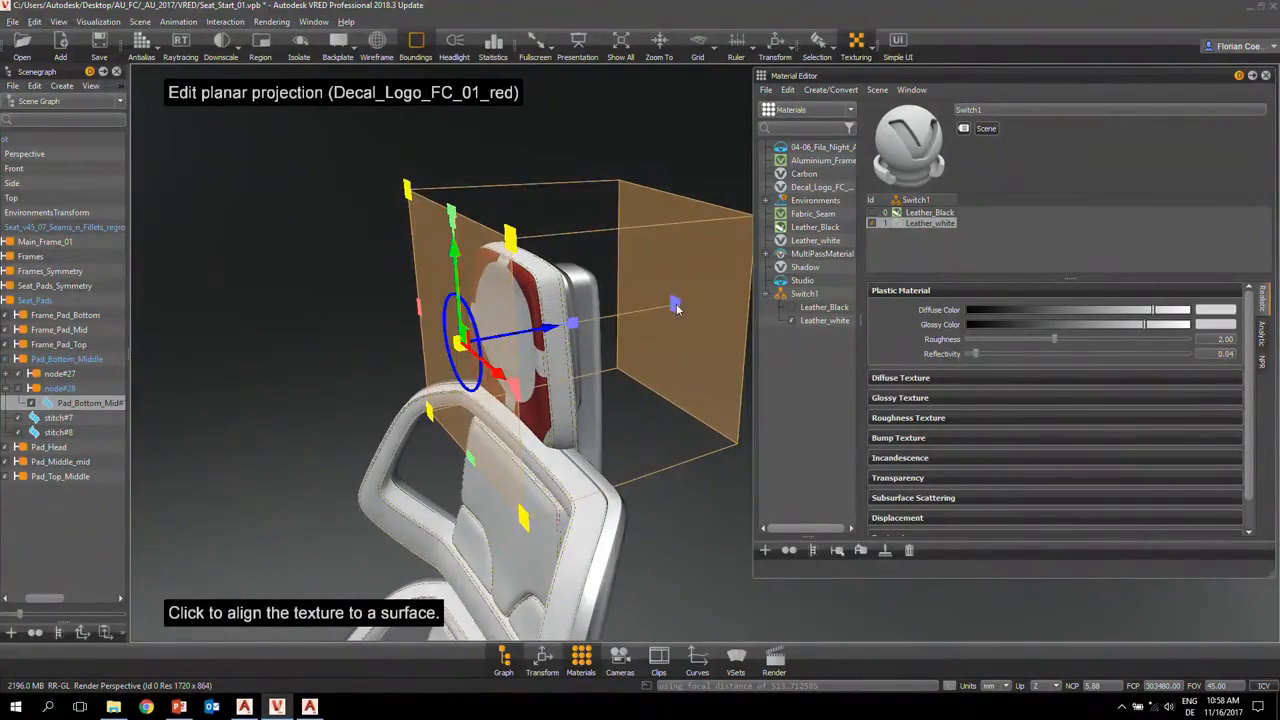
pyautogui.click(675, 305)
pyautogui.moveTo(675, 305); pyautogui.dragTo(654, 275)
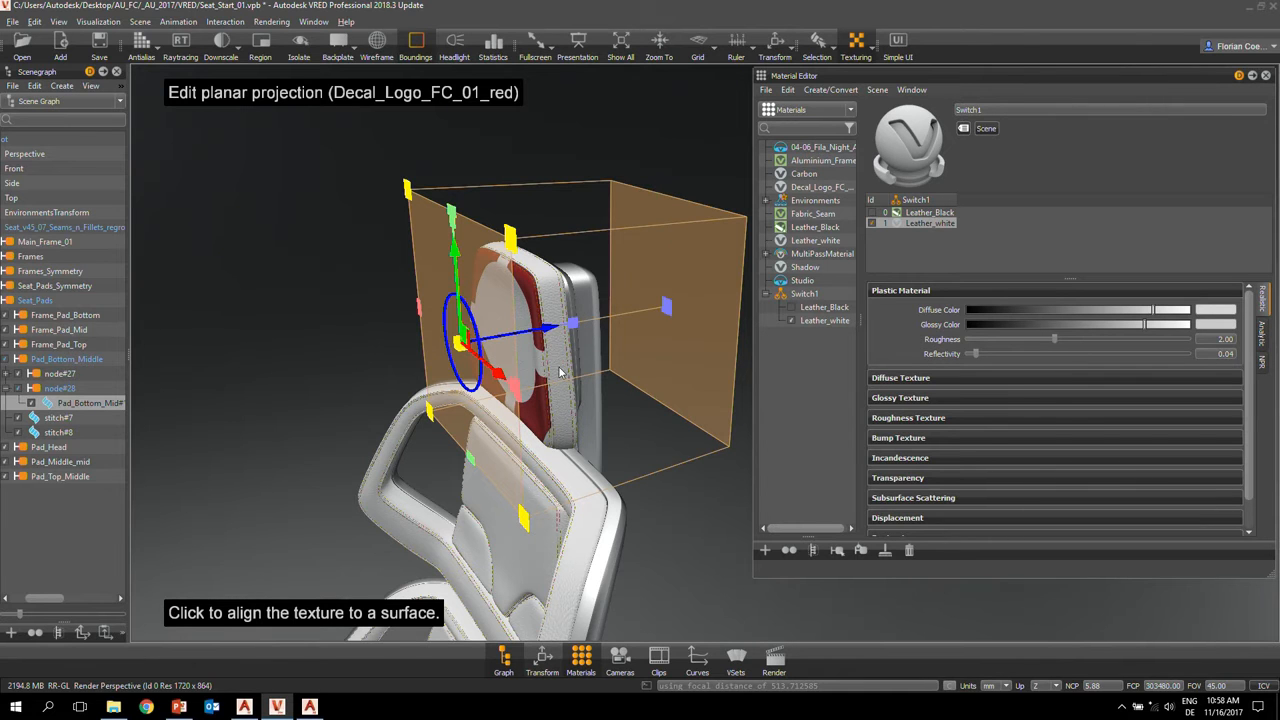
# - Scale the red logo decal down uniformly, position it in the middle of the headrest, and exit texture placement
pyautogui.moveTo(560, 372); pyautogui.dragTo(640, 352)
pyautogui.moveTo(640, 352); pyautogui.dragTo(622, 367, button='right')
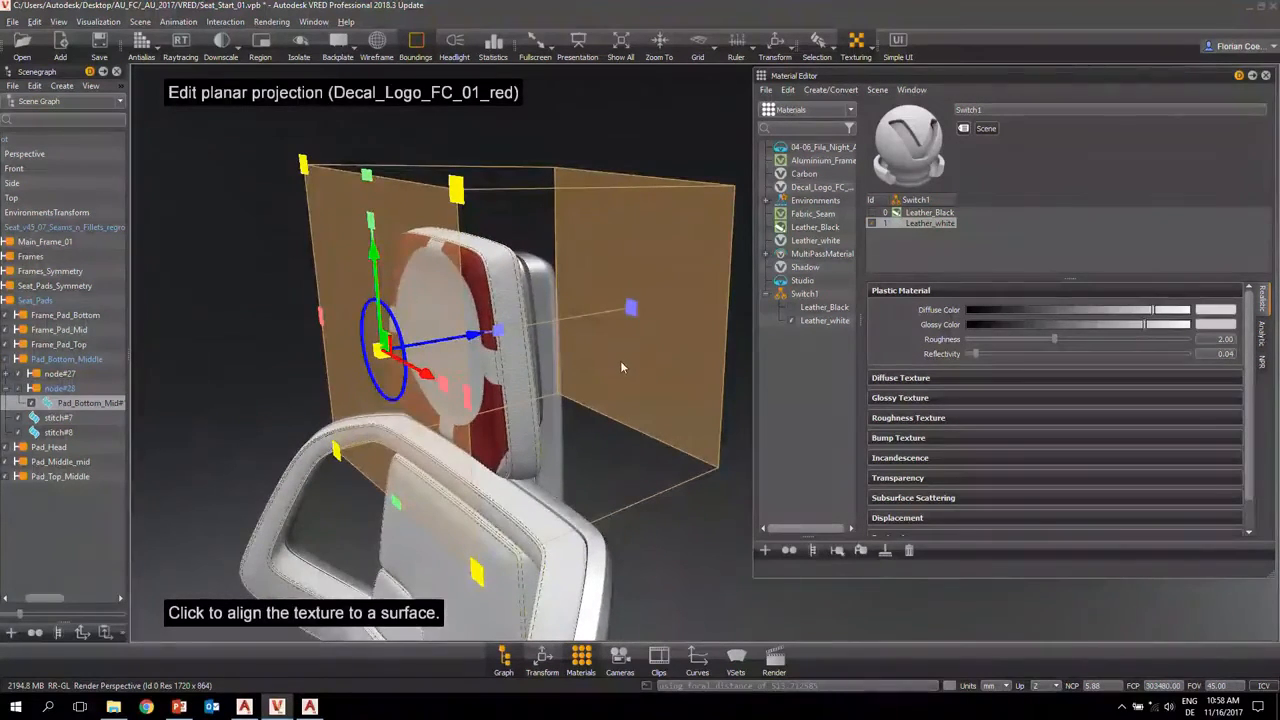
pyautogui.moveTo(550, 372); pyautogui.dragTo(570, 365, button='middle')
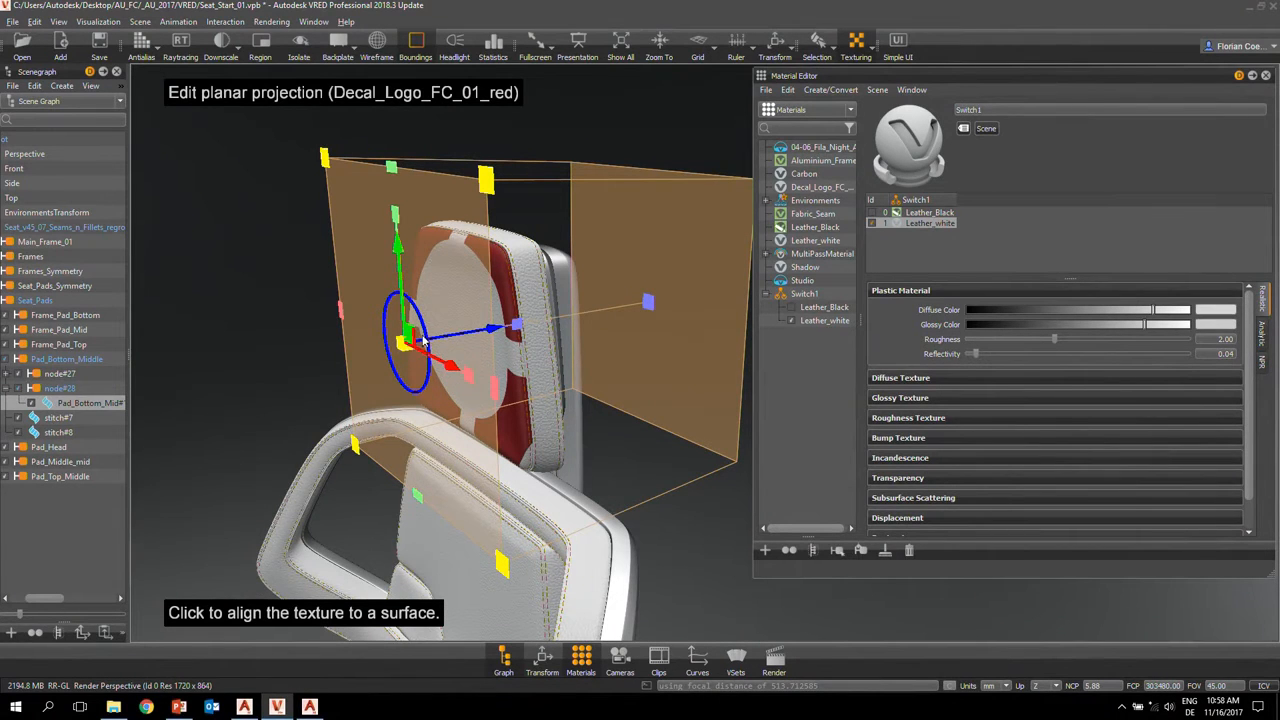
pyautogui.moveTo(330, 345); pyautogui.dragTo(412, 358)
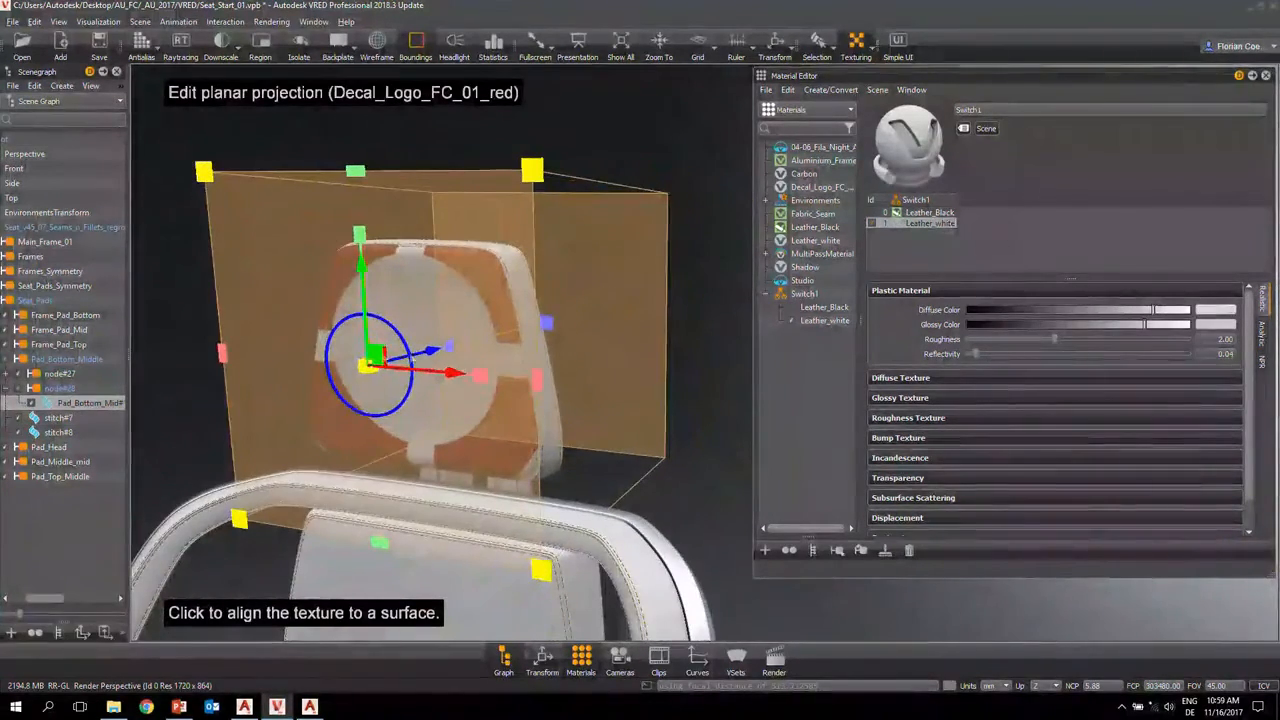
pyautogui.click(367, 364)
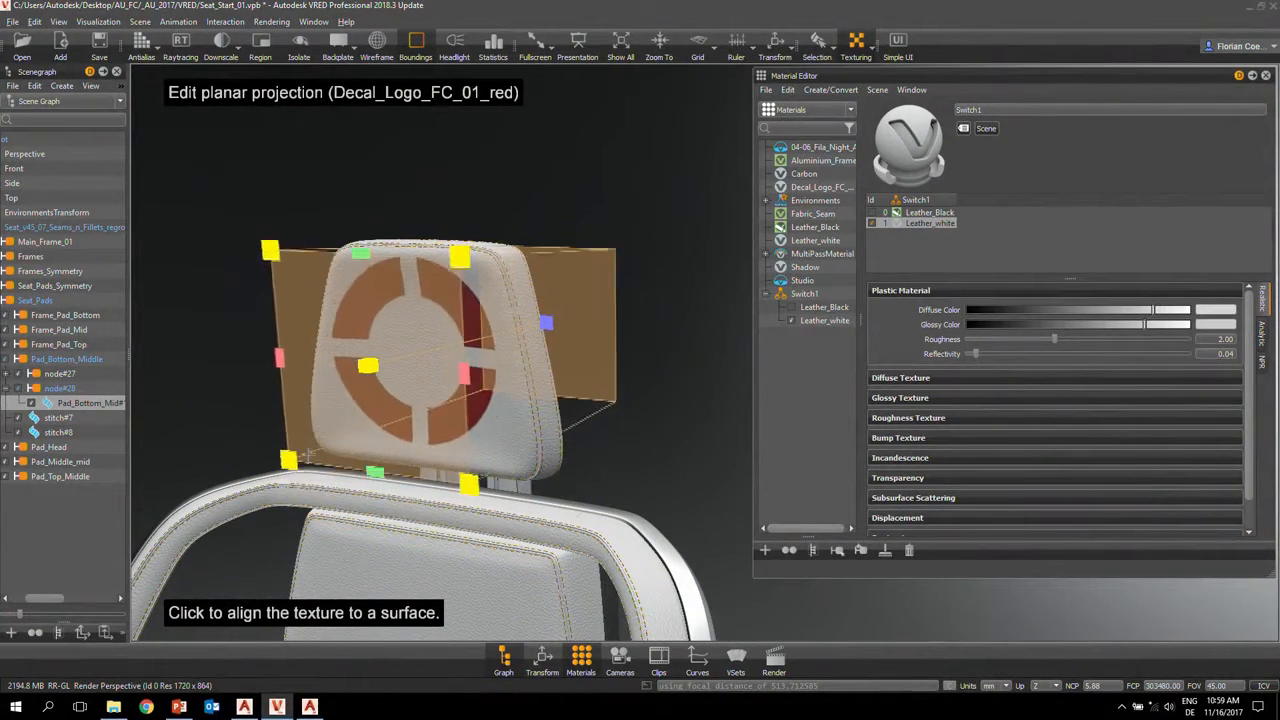
pyautogui.keyDown('shift'); pyautogui.moveTo(308, 455); pyautogui.dragTo(277, 543, button='right'); pyautogui.keyUp('shift')
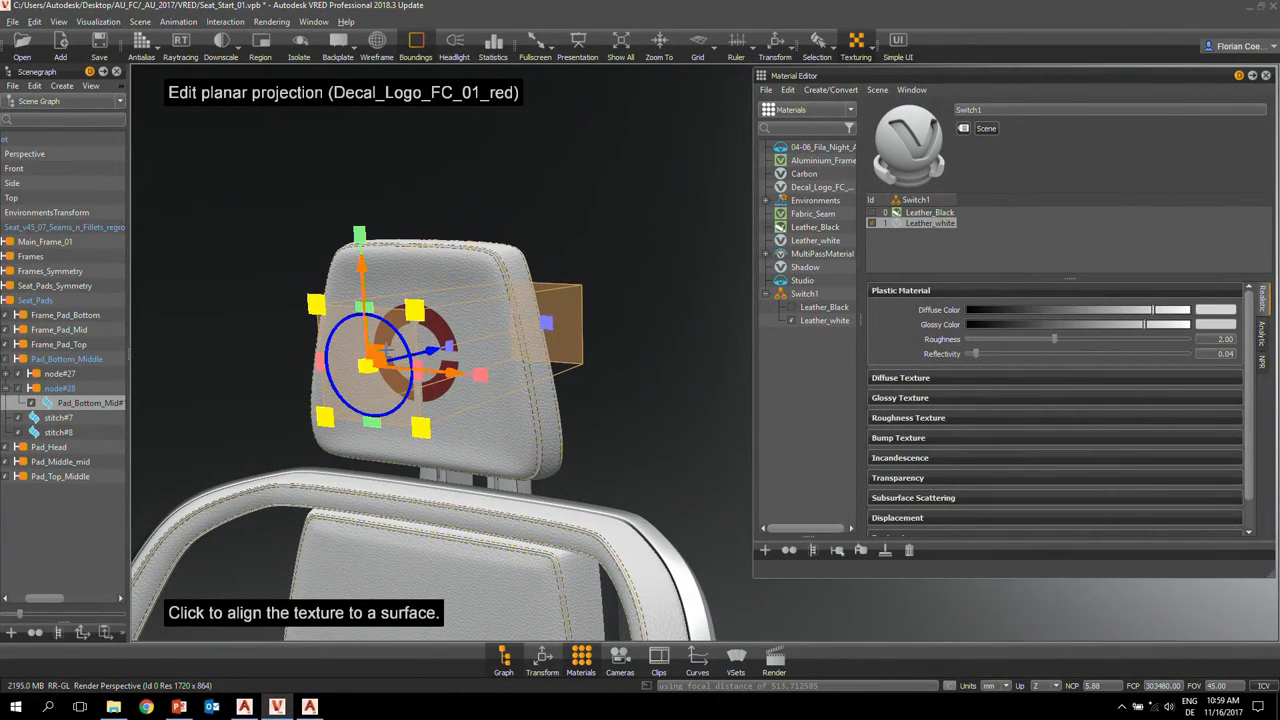
pyautogui.moveTo(387, 350)
pyautogui.mouseDown()
pyautogui.moveTo(394, 332)
pyautogui.moveTo(392, 356)
pyautogui.mouseUp()
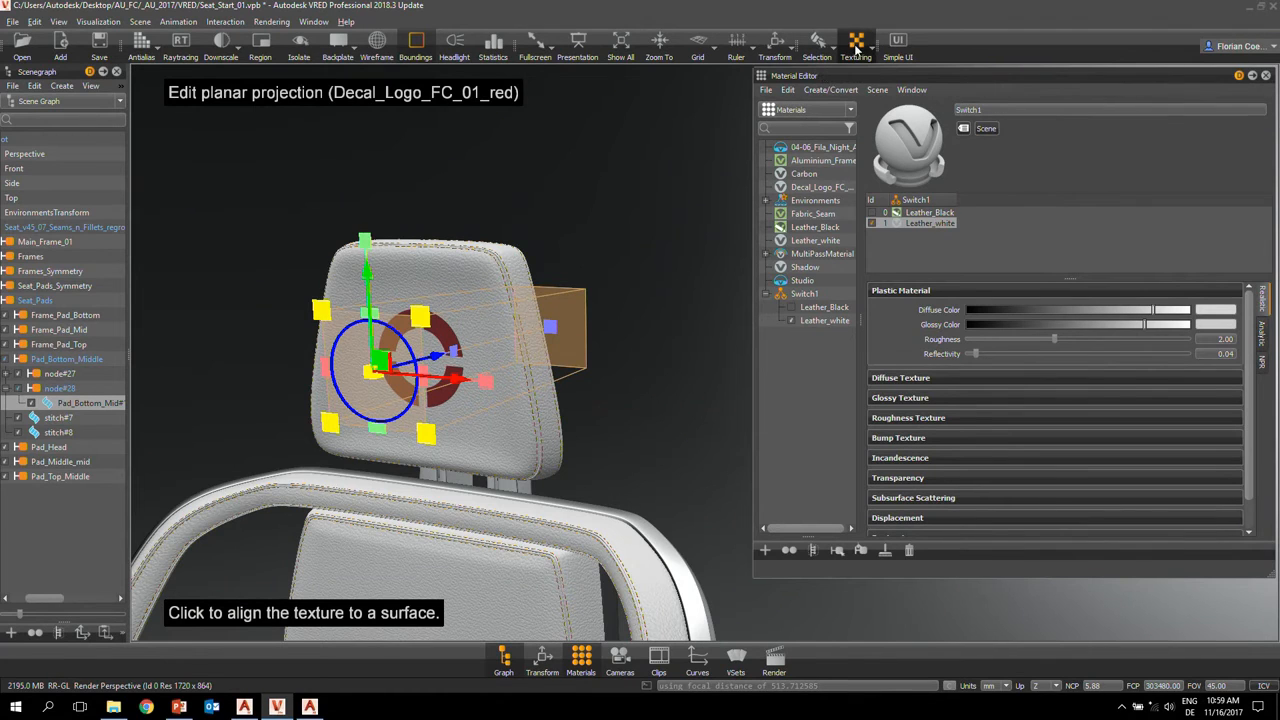
pyautogui.click(857, 49)
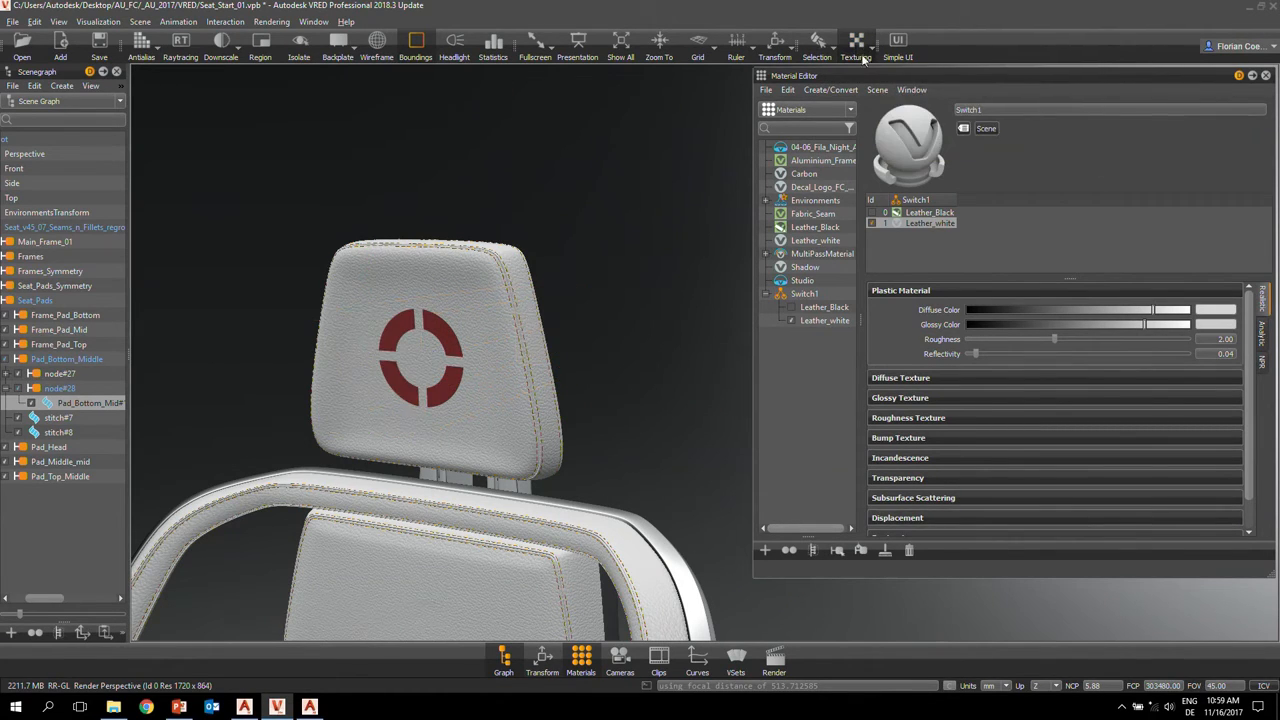
# - Select the bottom frame around the seat cushion and turn on the wireframe display
pyautogui.moveTo(500, 335); pyautogui.dragTo(612, 251, button='middle')
pyautogui.moveTo(554, 414)
pyautogui.mouseDown(button='right')
pyautogui.moveTo(566, 274)
pyautogui.moveTo(585, 385)
pyautogui.mouseUp(button='right')
pyautogui.moveTo(609, 433)
pyautogui.mouseDown(button='middle')
pyautogui.moveTo(569, 275)
pyautogui.moveTo(575, 241)
pyautogui.mouseUp(button='middle')
pyautogui.moveTo(605, 341); pyautogui.dragTo(608, 310, button='middle')
pyautogui.moveTo(574, 351); pyautogui.dragTo(460, 500)
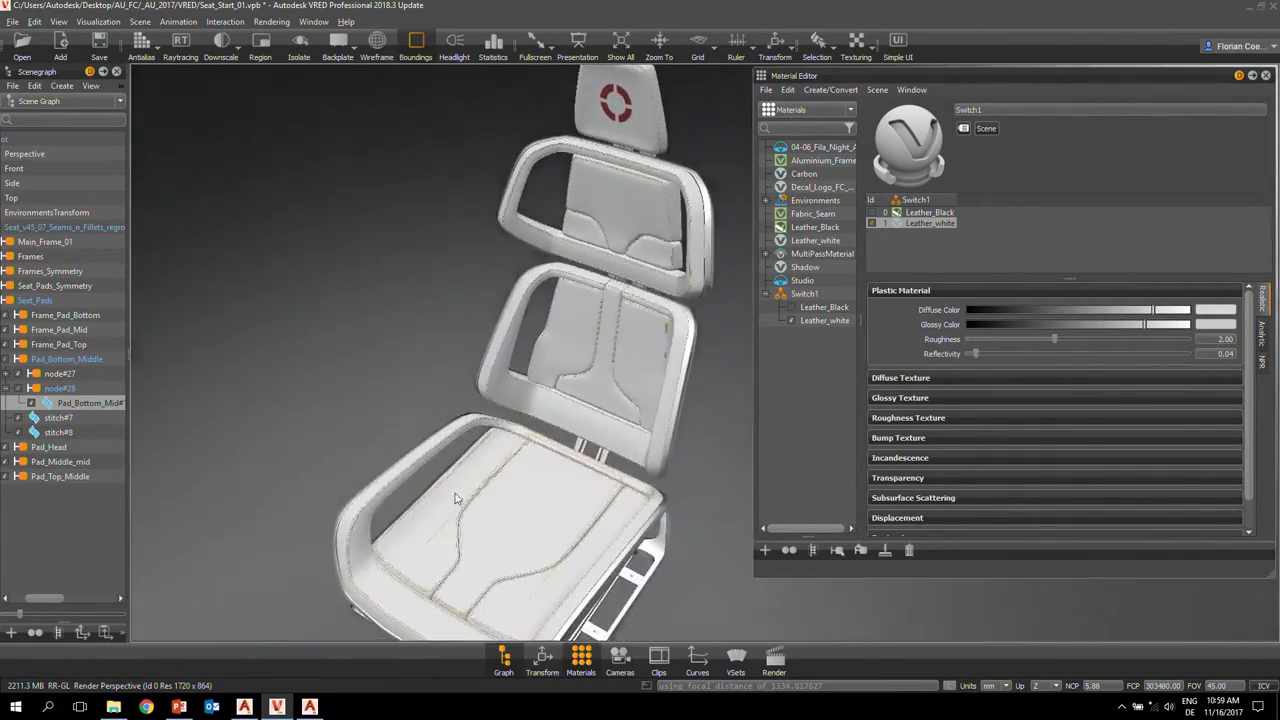
pyautogui.moveTo(460, 500); pyautogui.dragTo(577, 346, button='middle')
pyautogui.moveTo(577, 346); pyautogui.dragTo(474, 429, button='right')
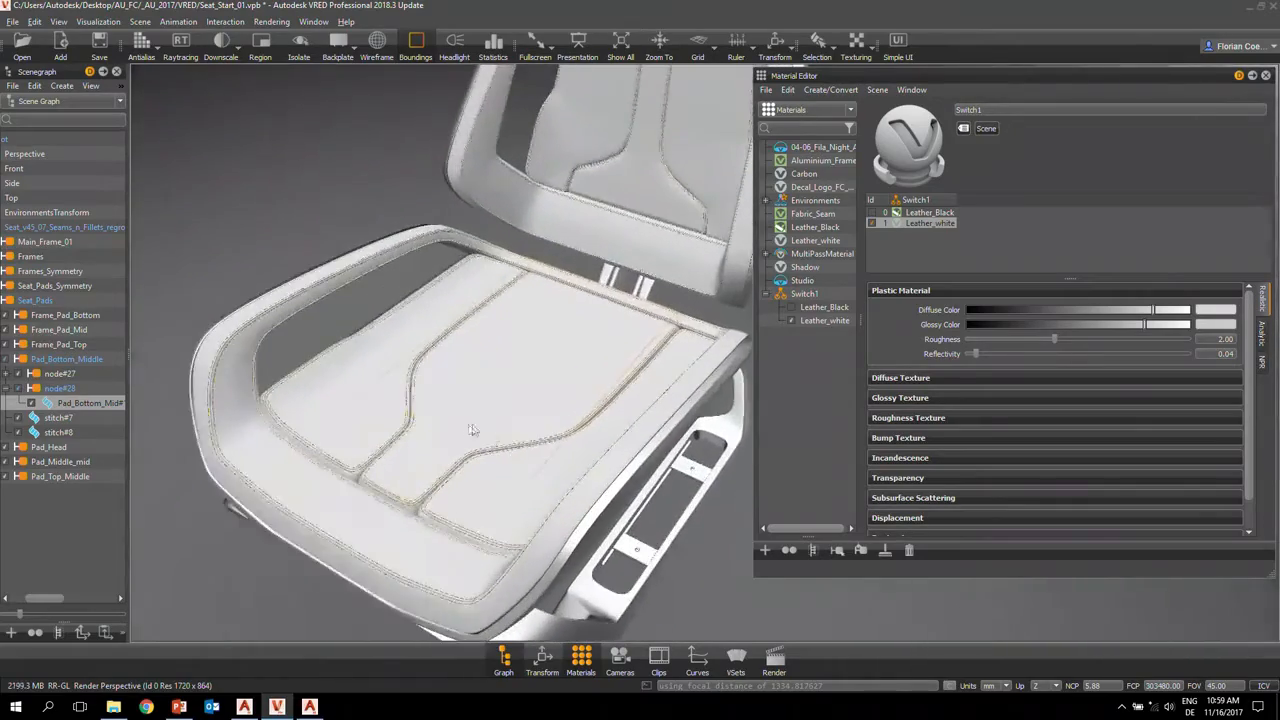
pyautogui.moveTo(474, 429); pyautogui.dragTo(571, 380, button='middle')
pyautogui.moveTo(576, 322); pyautogui.dragTo(559, 400, button='right')
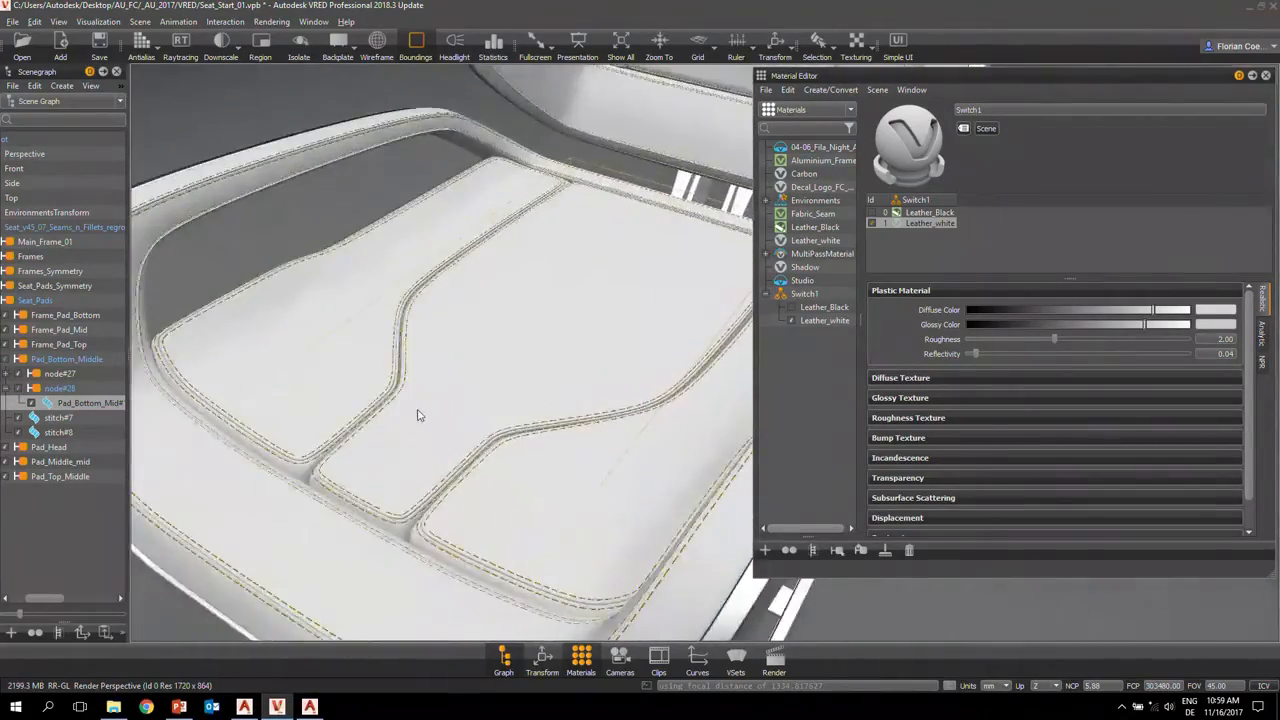
pyautogui.moveTo(421, 416); pyautogui.dragTo(628, 366, button='middle')
pyautogui.click(400, 406)
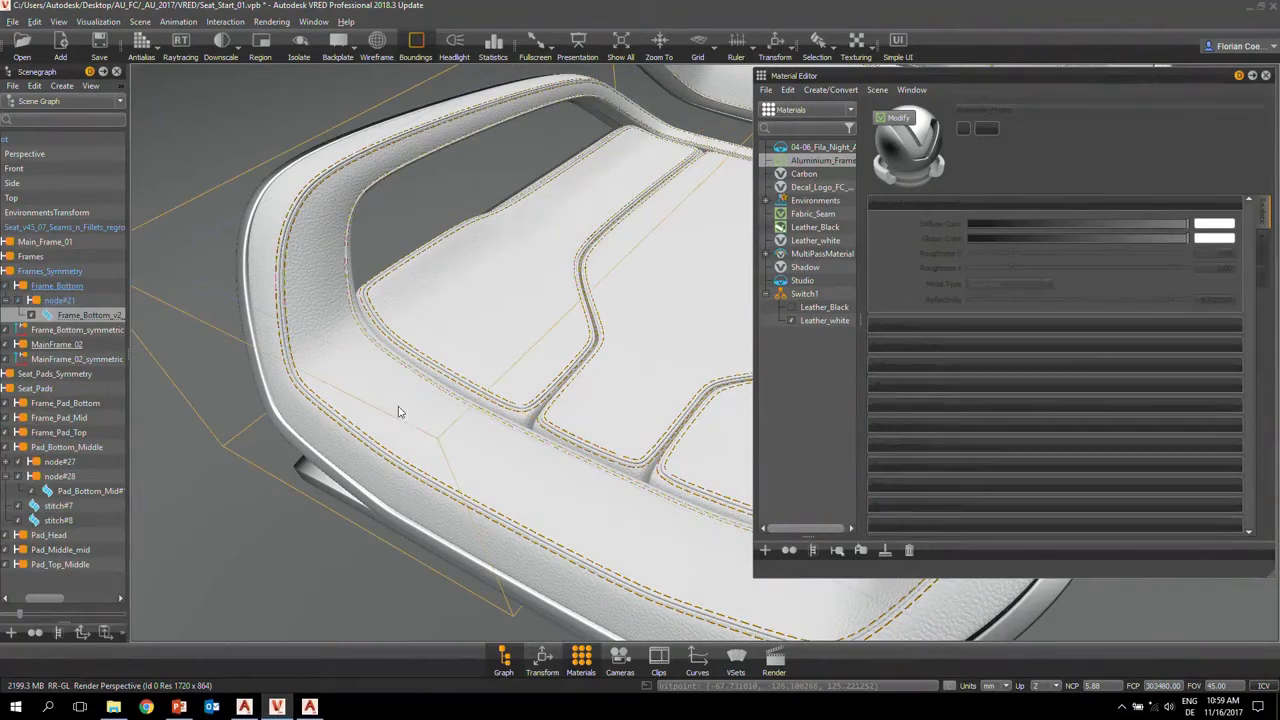
pyautogui.click(378, 45)
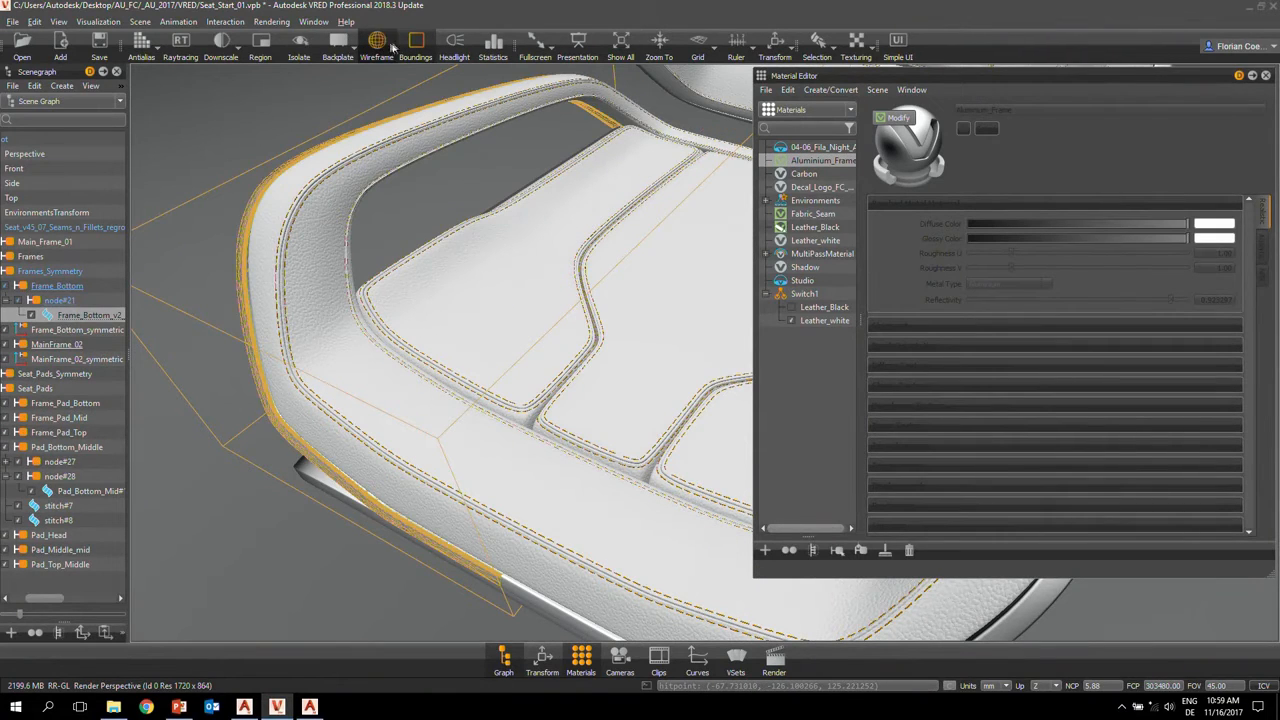
# - Turn off the bounding box display and select the inner leather surface of the bottom frame pad
pyautogui.click(416, 45)
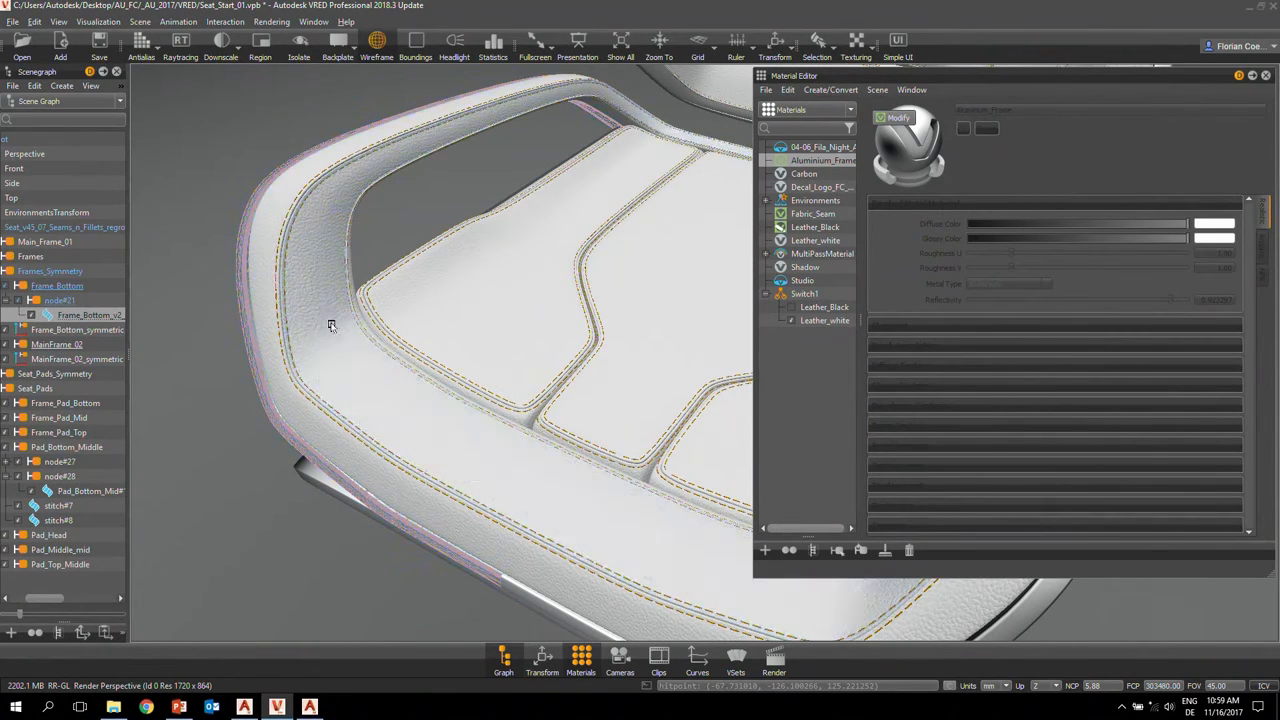
pyautogui.click(331, 323)
pyautogui.scroll(2, 378, 340)
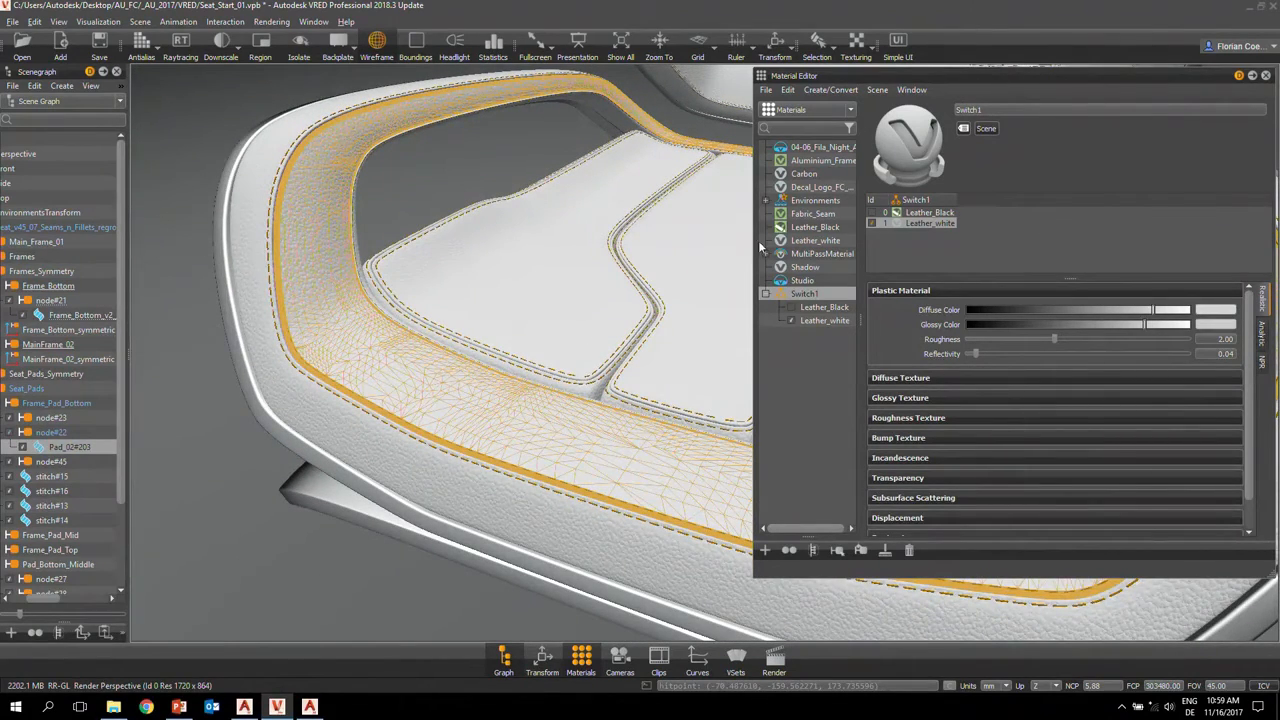
# - Open the UV Editor for the selected pad and enlarge its window so the whole UV layout fits
pyautogui.click(140, 22)
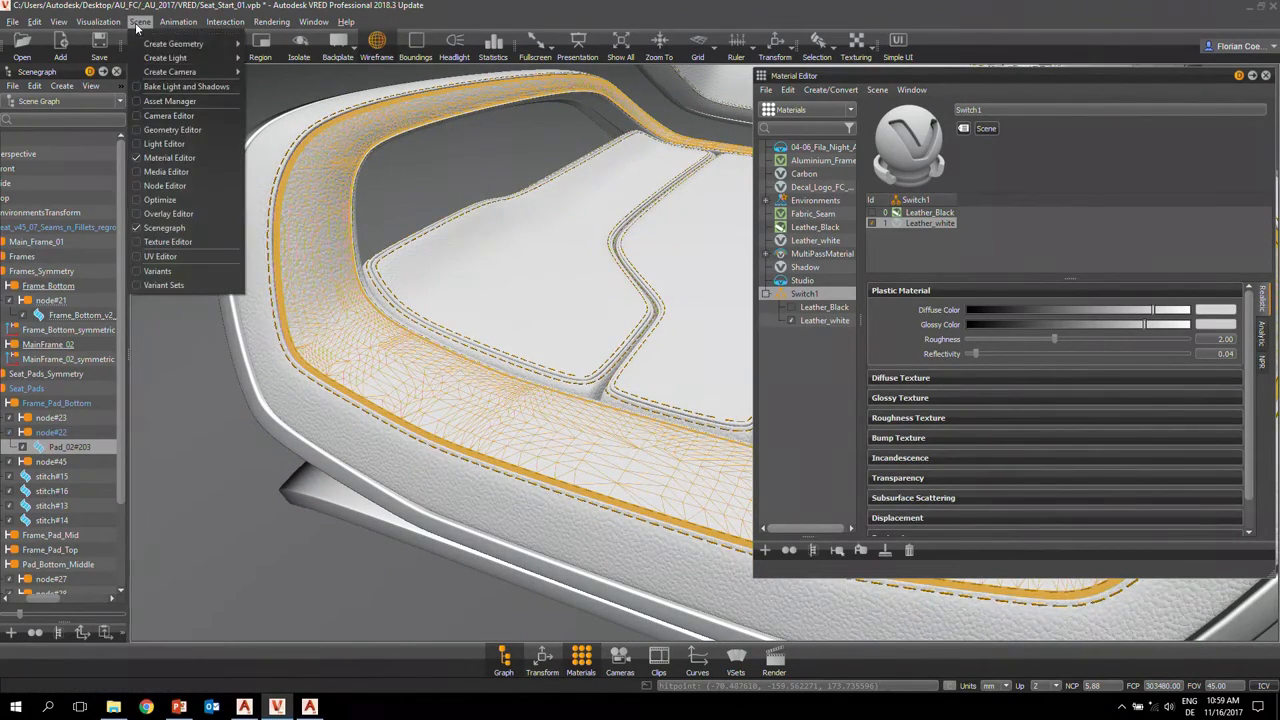
pyautogui.click(216, 251)
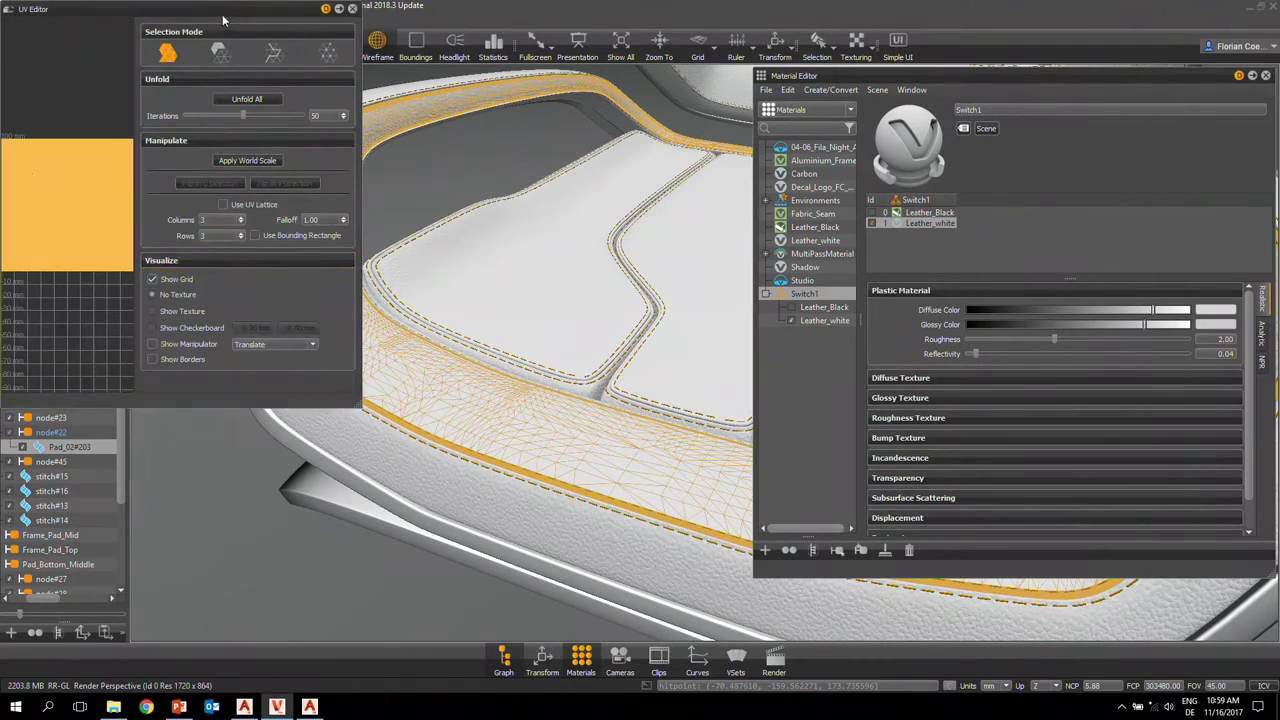
pyautogui.moveTo(230, 18); pyautogui.dragTo(399, 70)
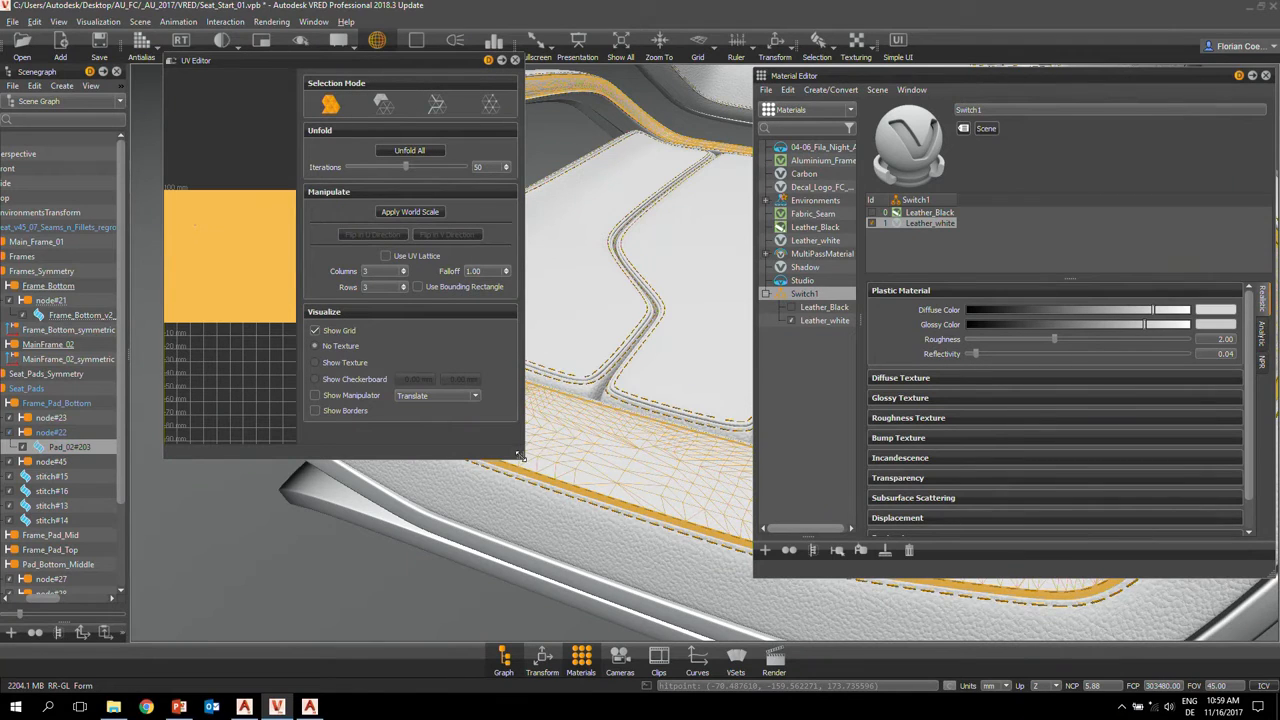
pyautogui.moveTo(526, 460); pyautogui.dragTo(875, 555)
pyautogui.moveTo(651, 61); pyautogui.dragTo(581, 82)
pyautogui.scroll(-5, 320, 350)
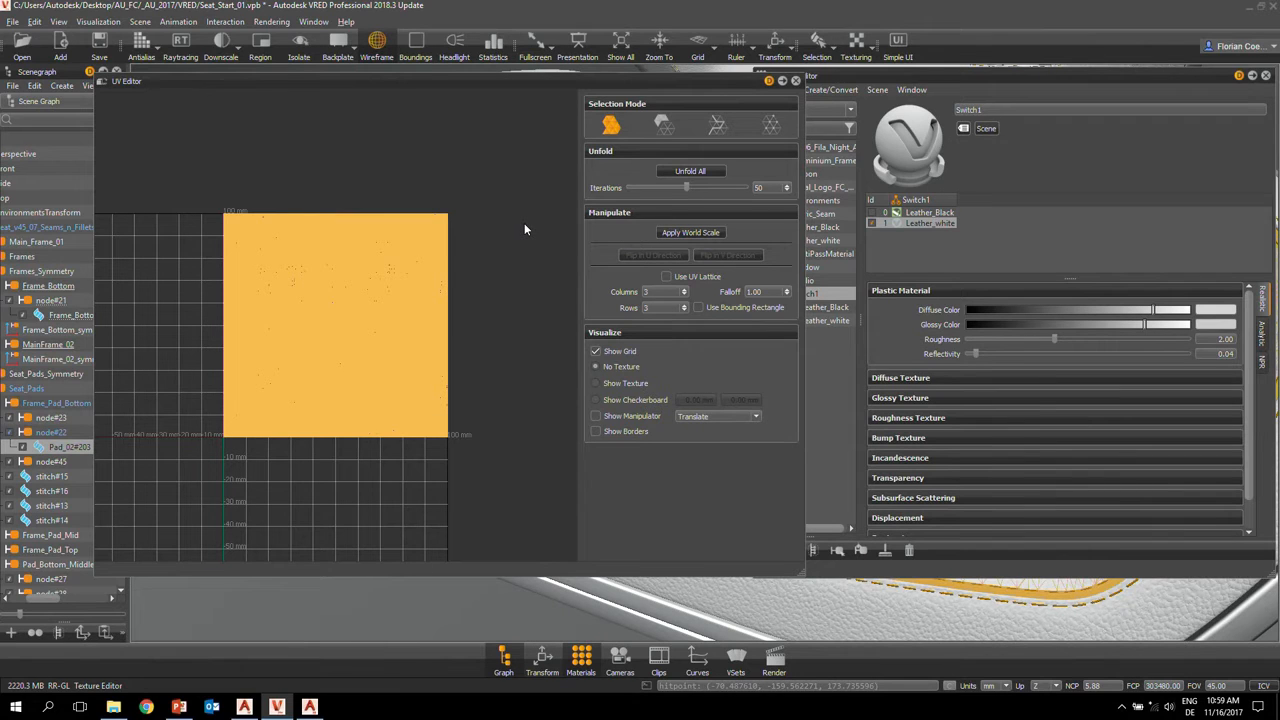
# - Unfold all UVs of the selected pad with 50 iterations and inspect the separate UV islands
pyautogui.click(683, 171)
pyautogui.scroll(8, 324, 353)
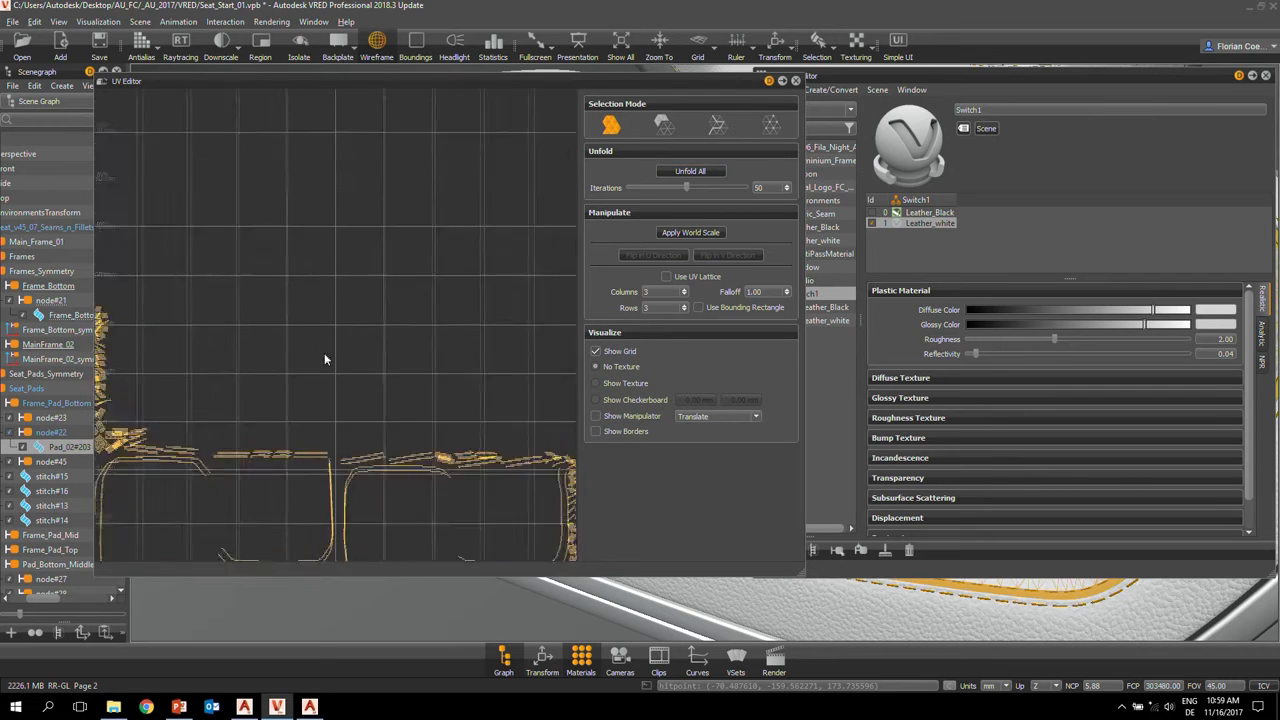
pyautogui.moveTo(391, 418); pyautogui.dragTo(251, 224, button='middle')
pyautogui.scroll(2, 359, 251)
pyautogui.scroll(6, 359, 251)
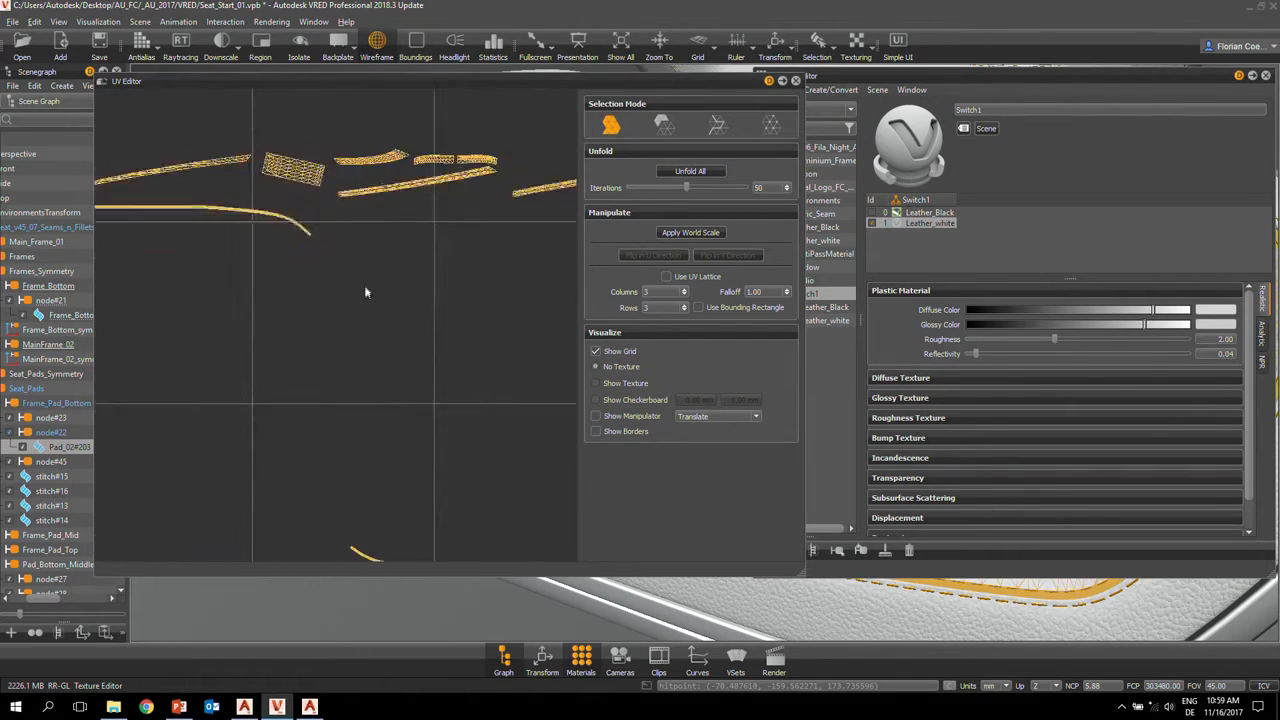
pyautogui.moveTo(357, 214); pyautogui.dragTo(423, 397, button='middle')
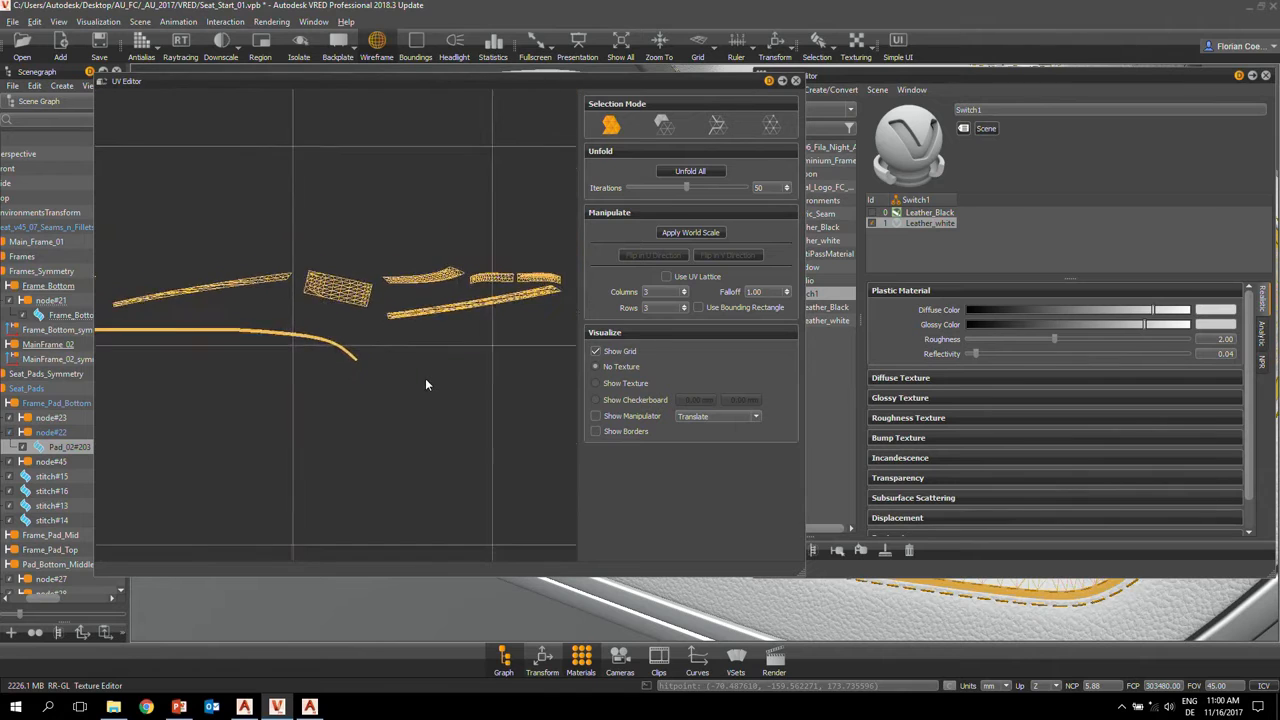
pyautogui.scroll(-10, 425, 378)
pyautogui.moveTo(341, 291); pyautogui.dragTo(392, 300, button='middle')
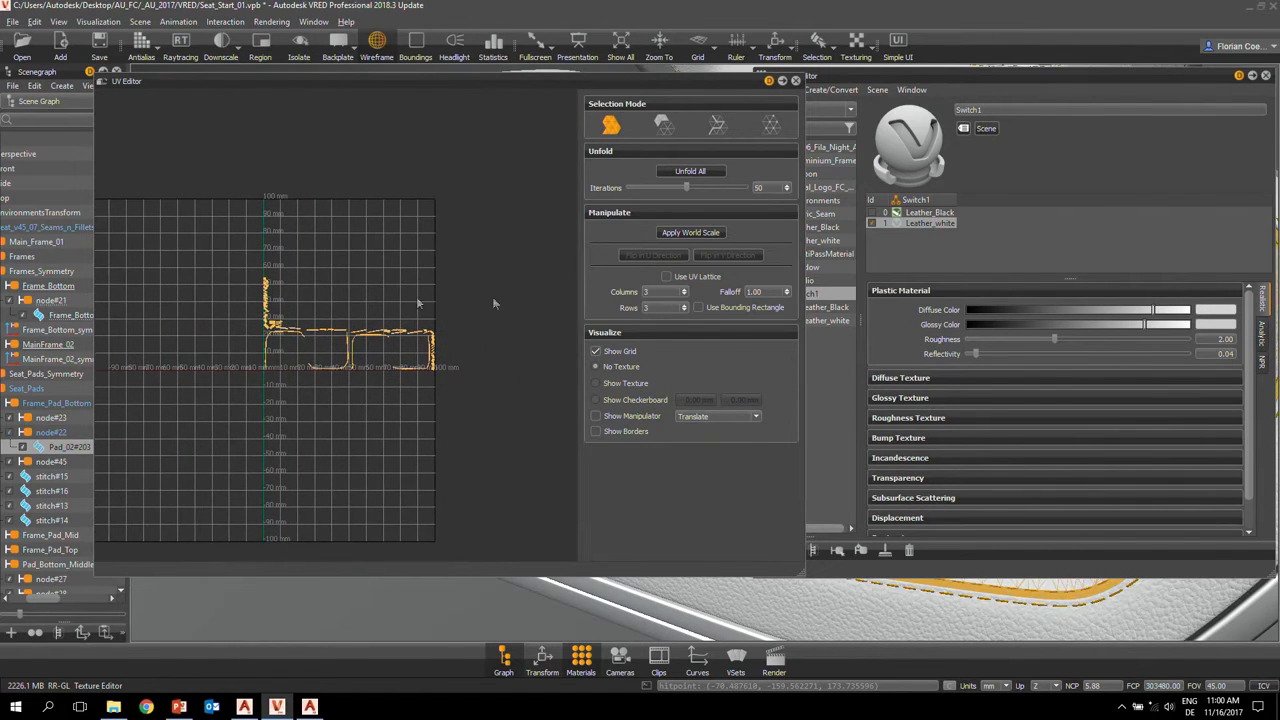
# - Select all UV islands of the pad, sew them together, and unfold the joined layout
pyautogui.click(665, 125)
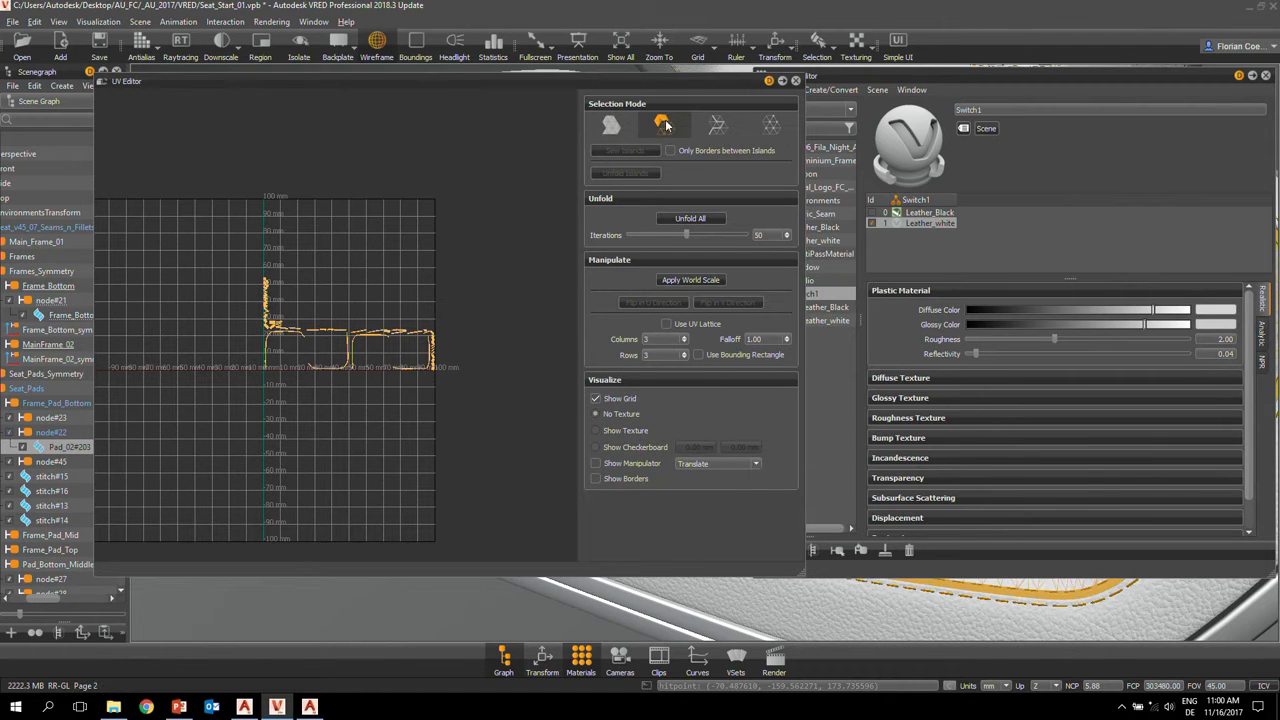
pyautogui.moveTo(222, 258); pyautogui.dragTo(476, 414)
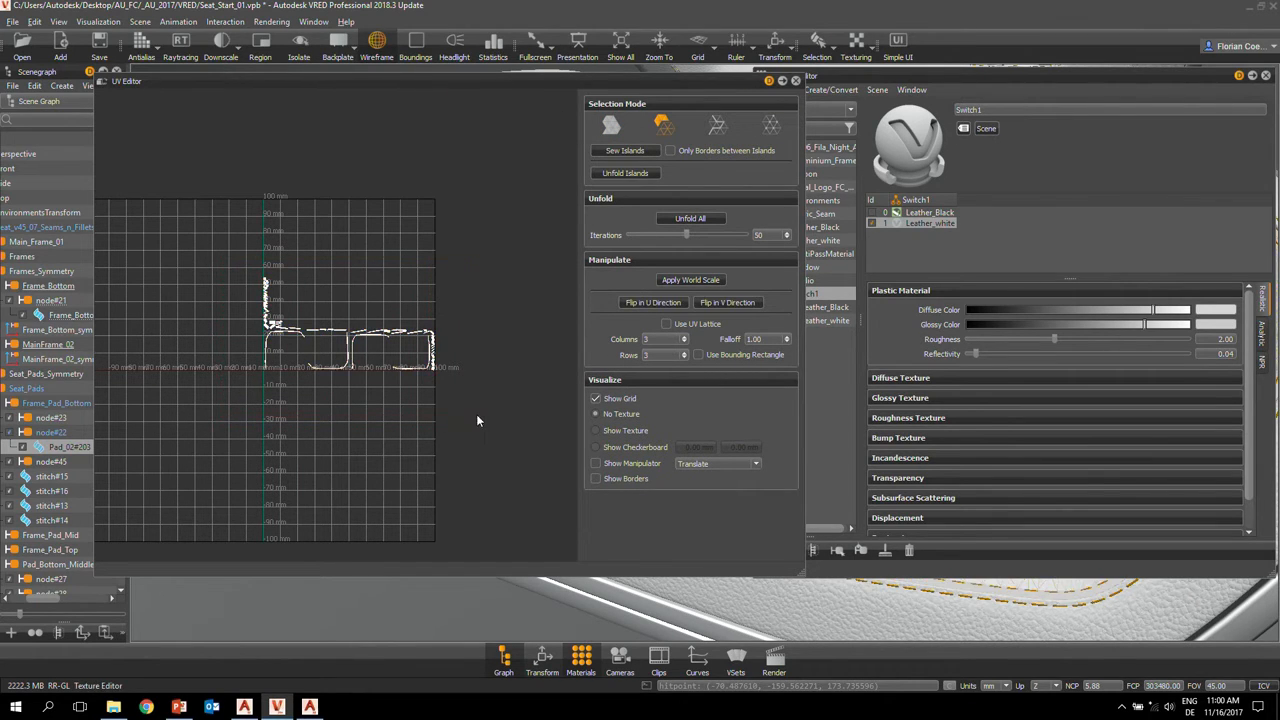
pyautogui.click(625, 151)
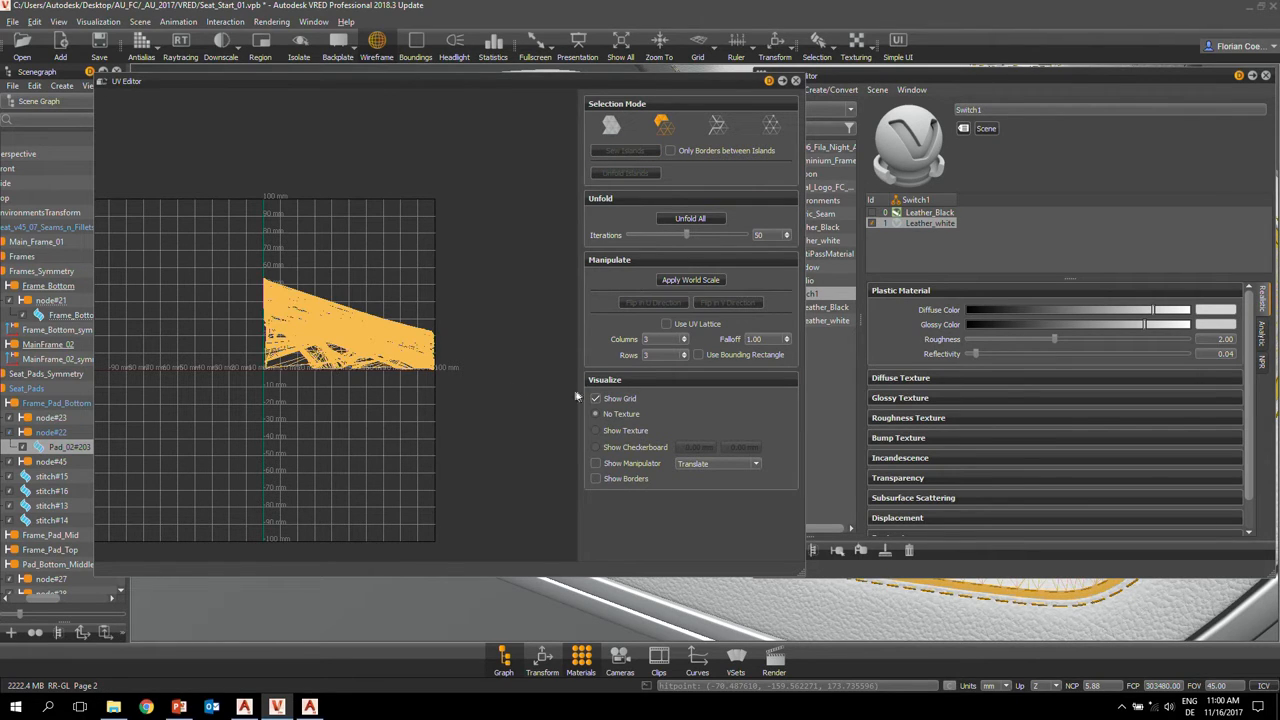
pyautogui.click(686, 220)
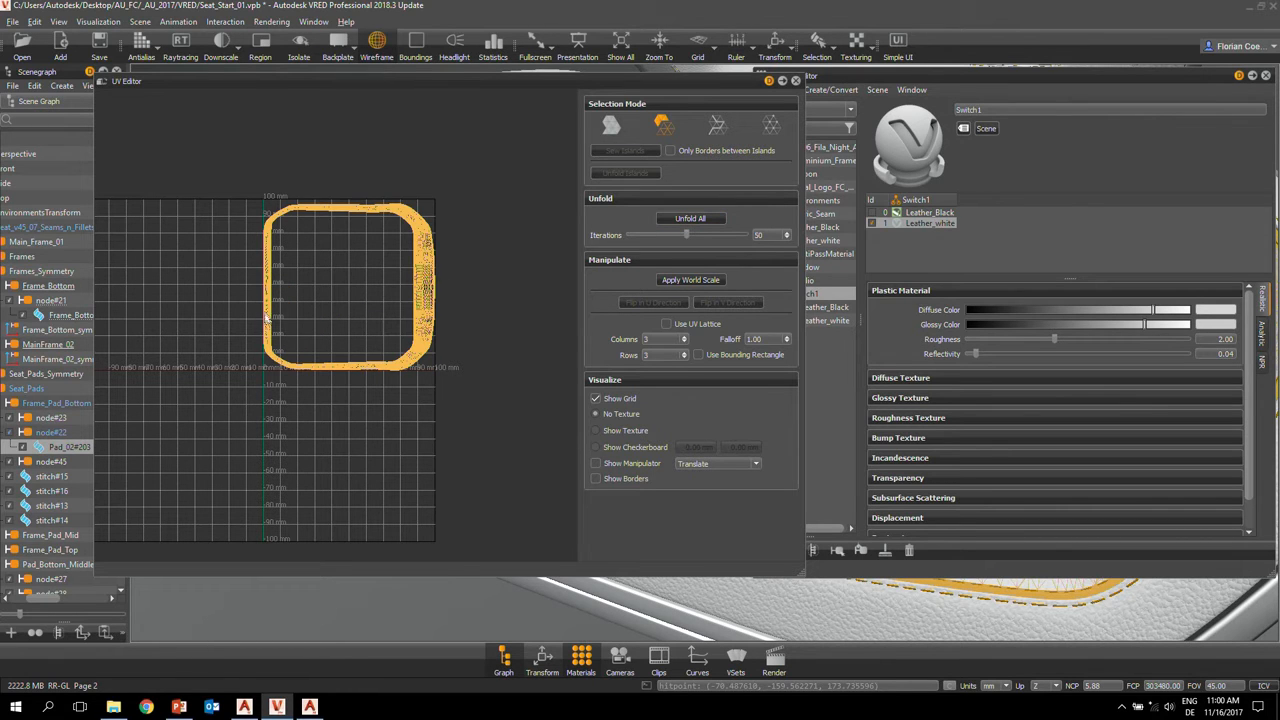
pyautogui.scroll(5, 326, 317)
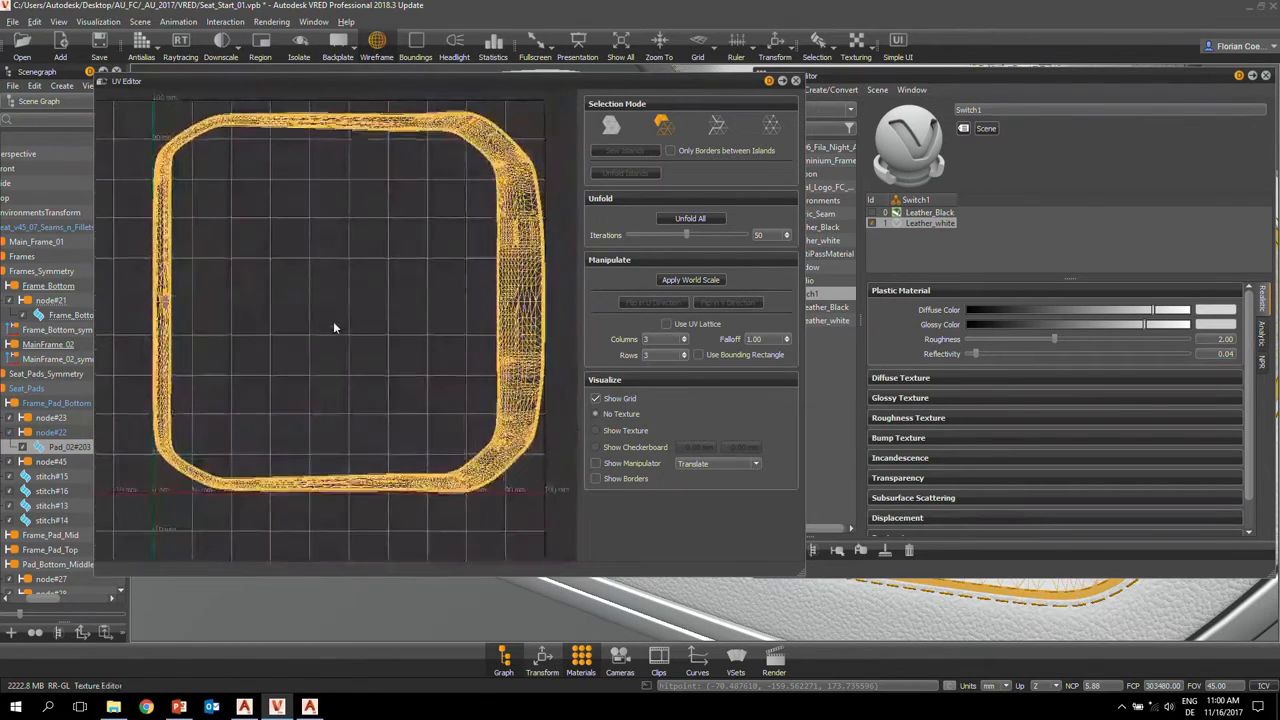
pyautogui.moveTo(334, 327); pyautogui.dragTo(334, 343, button='middle')
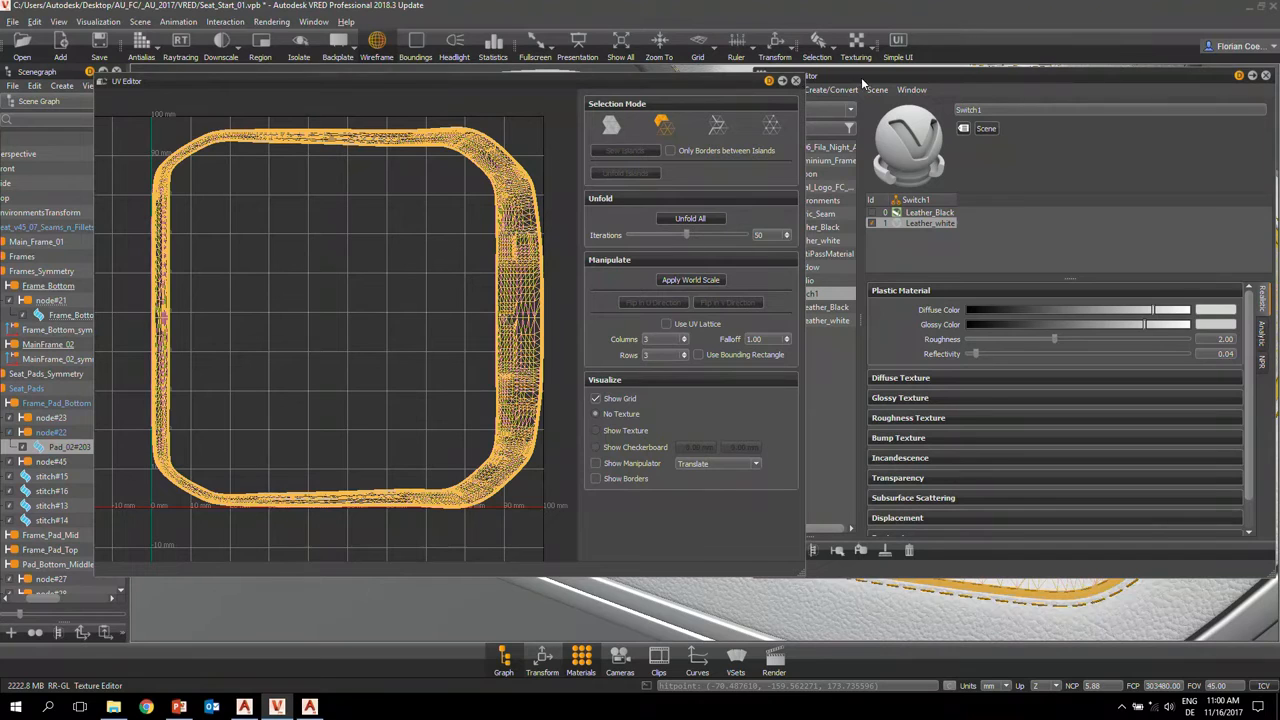
# - Load Seat_Graphics_01 from the Textures folder as the diffuse texture of Leather_white in Switch1
pyautogui.moveTo(861, 77); pyautogui.dragTo(868, 89)
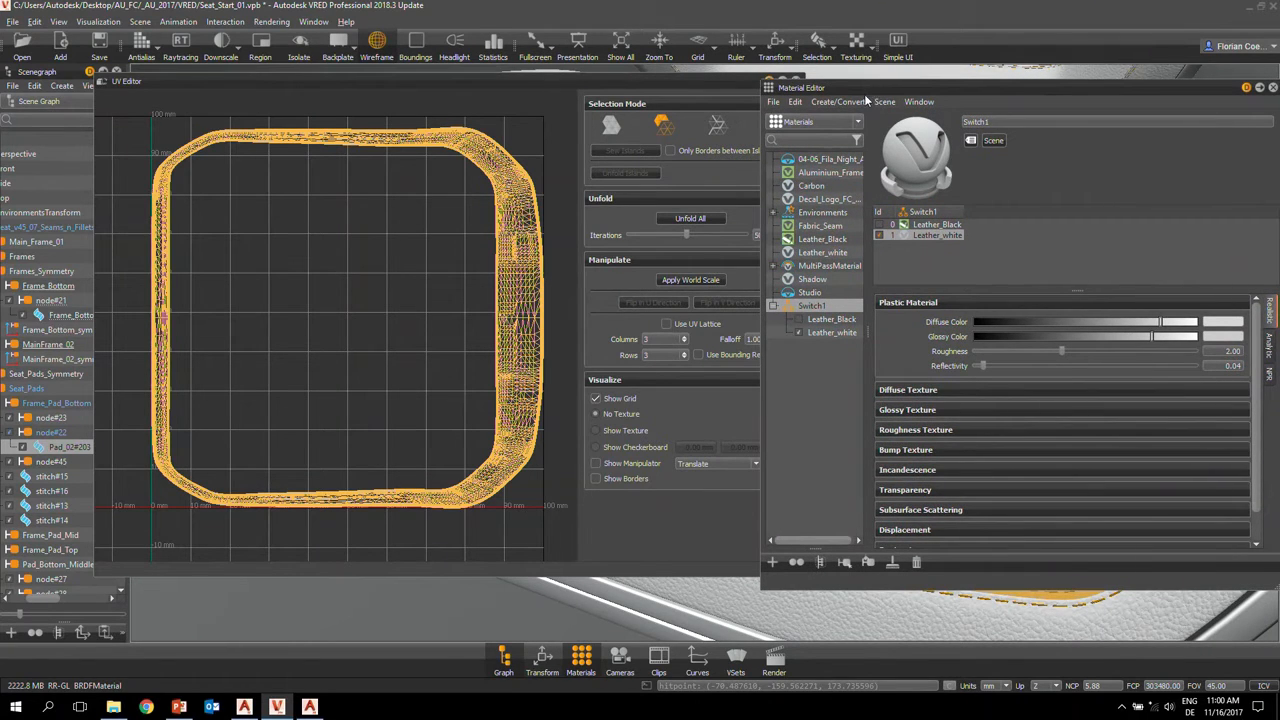
pyautogui.click(832, 335)
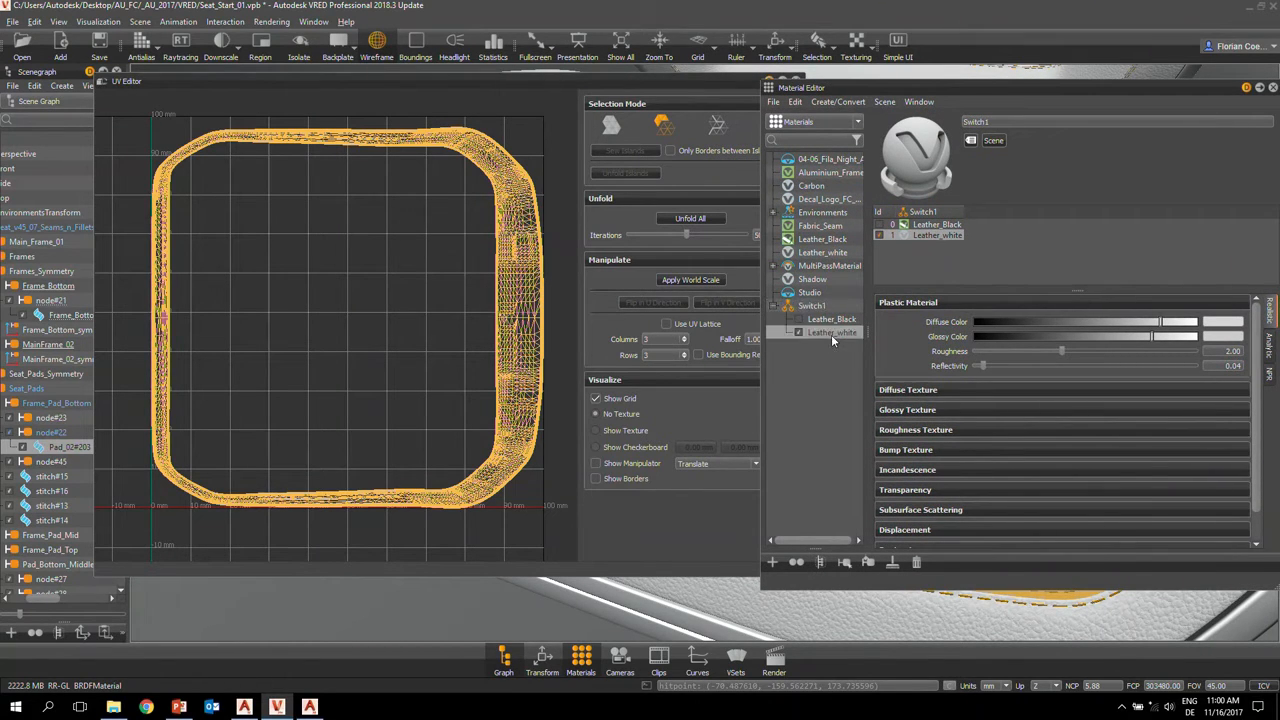
pyautogui.click(1119, 393)
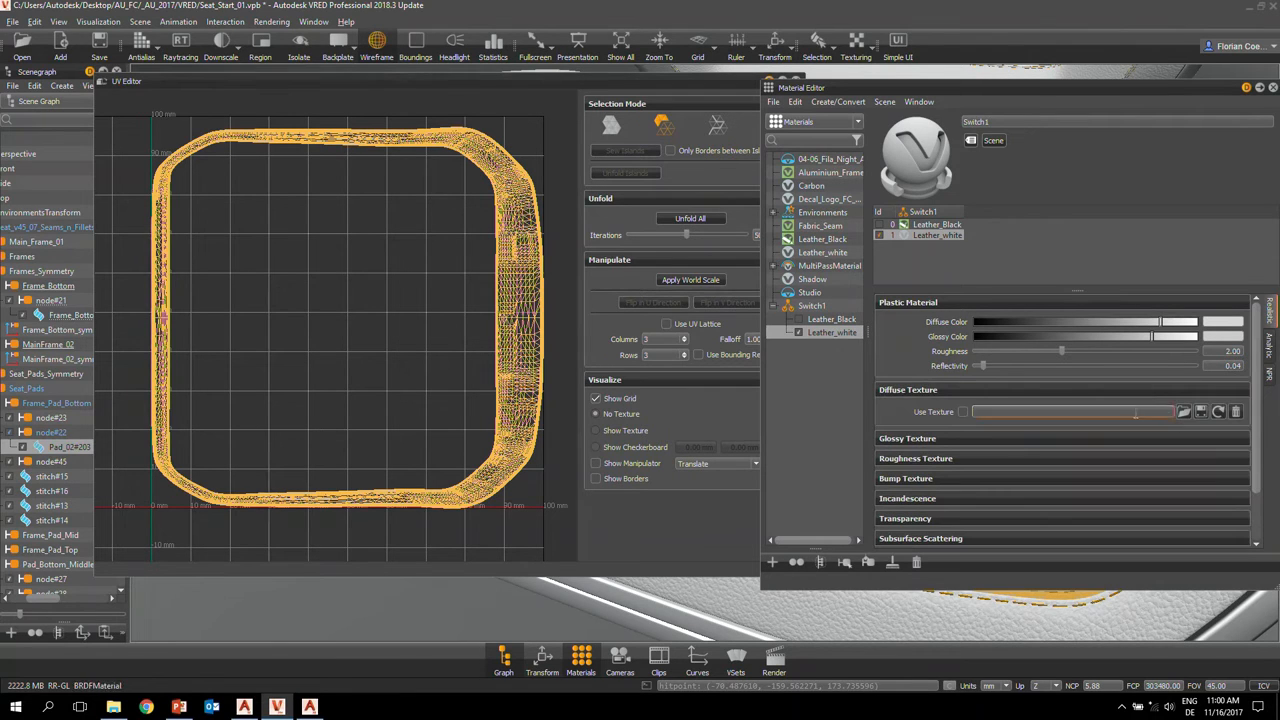
pyautogui.click(1183, 413)
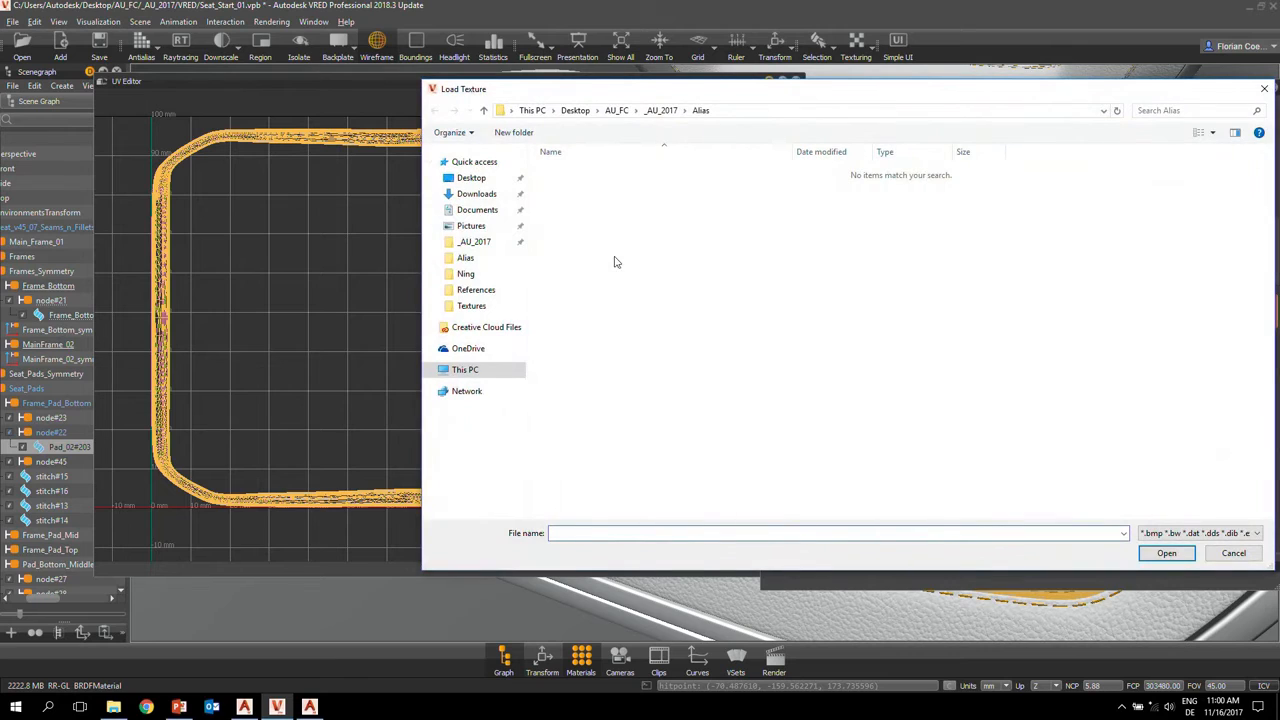
pyautogui.click(471, 178)
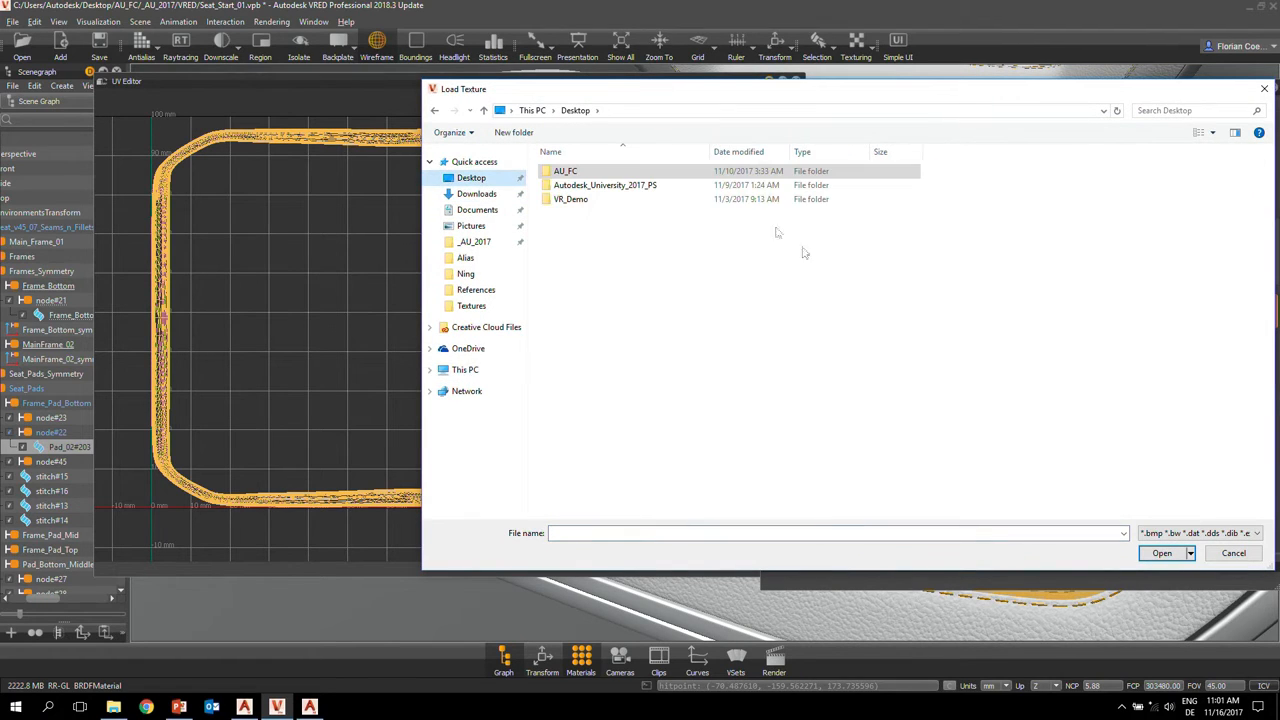
pyautogui.doubleClick(575, 172)
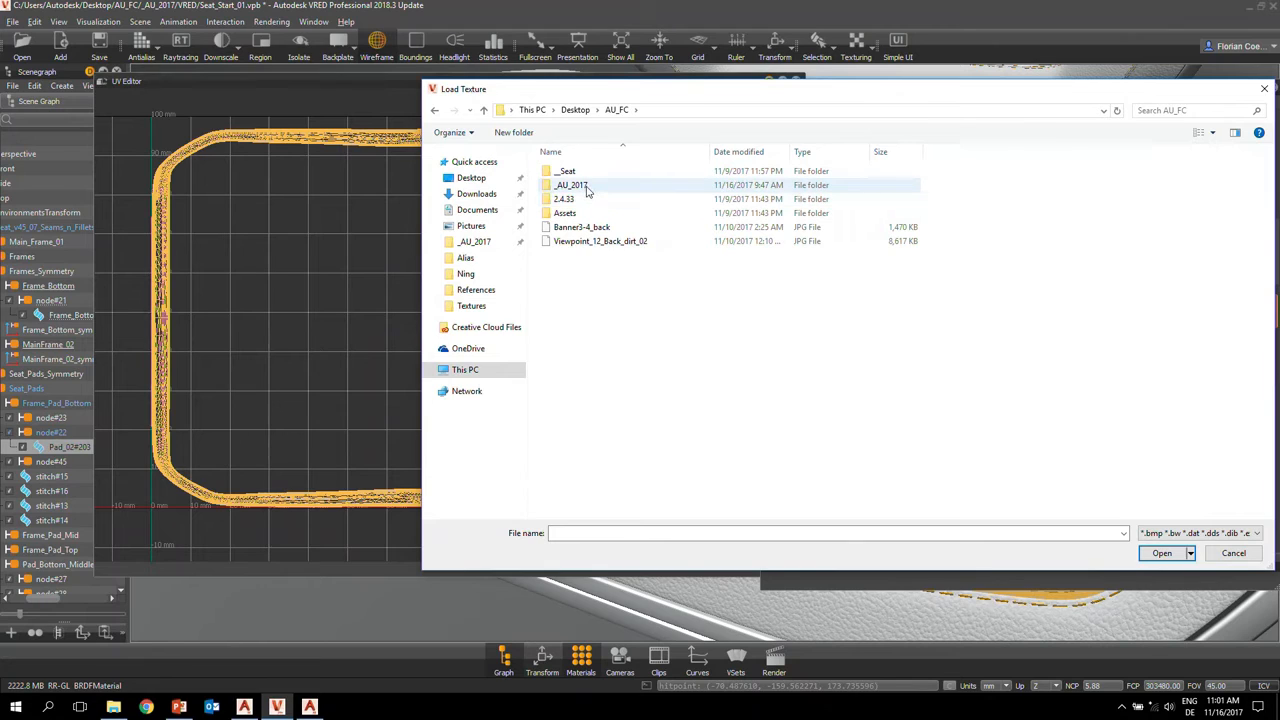
pyautogui.doubleClick(587, 188)
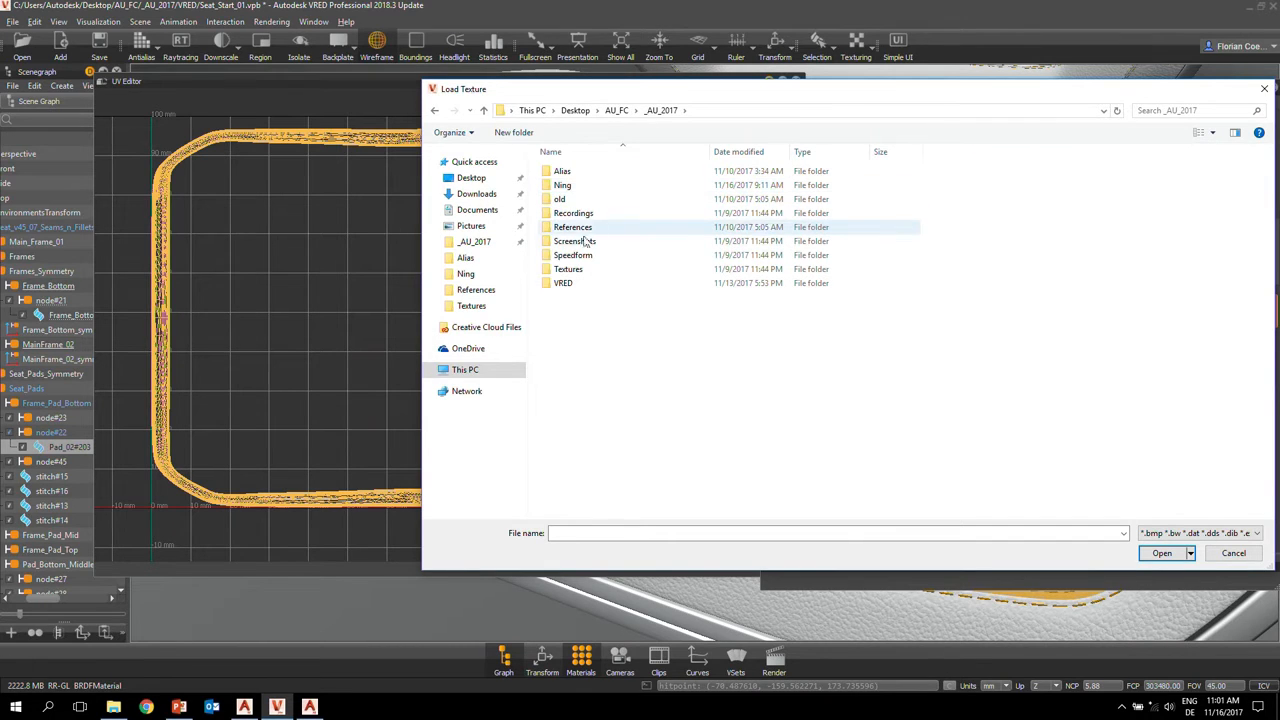
pyautogui.doubleClick(580, 272)
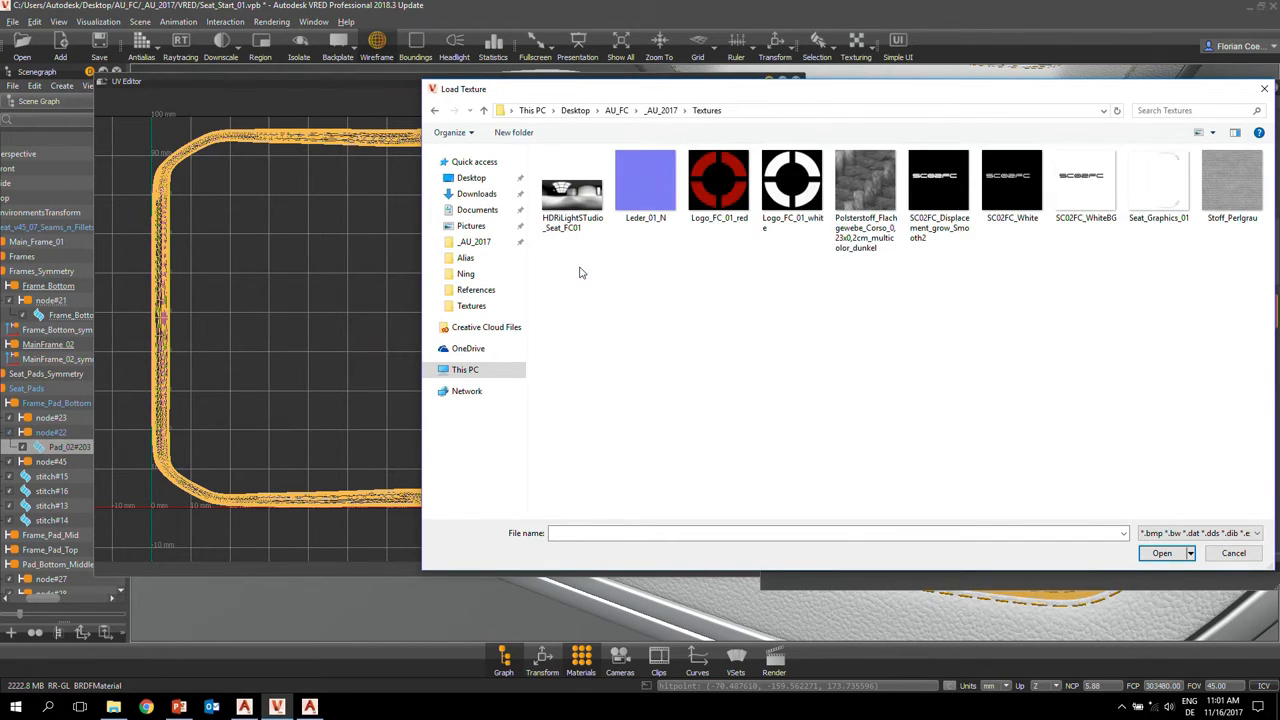
pyautogui.doubleClick(1160, 183)
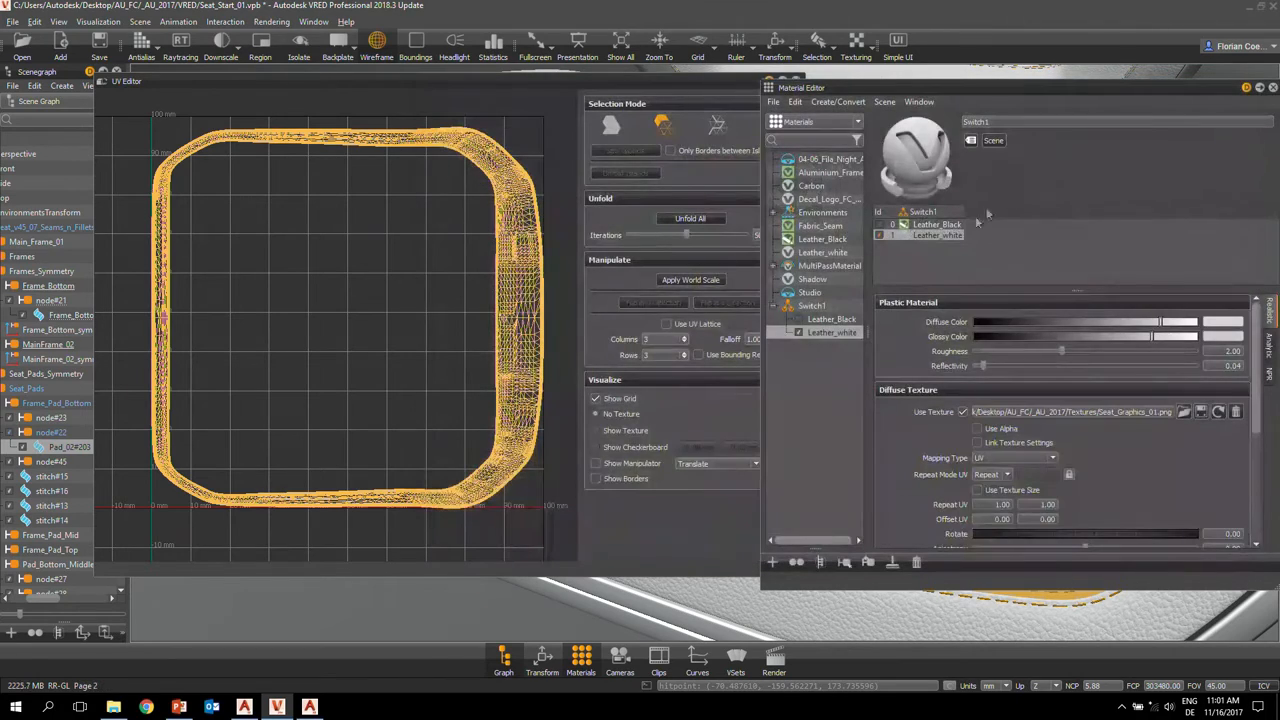
# - Clear the editors from the view and examine how the seat graphics texture lands on the frame pad and cushion
pyautogui.moveTo(1042, 89); pyautogui.dragTo(998, 183)
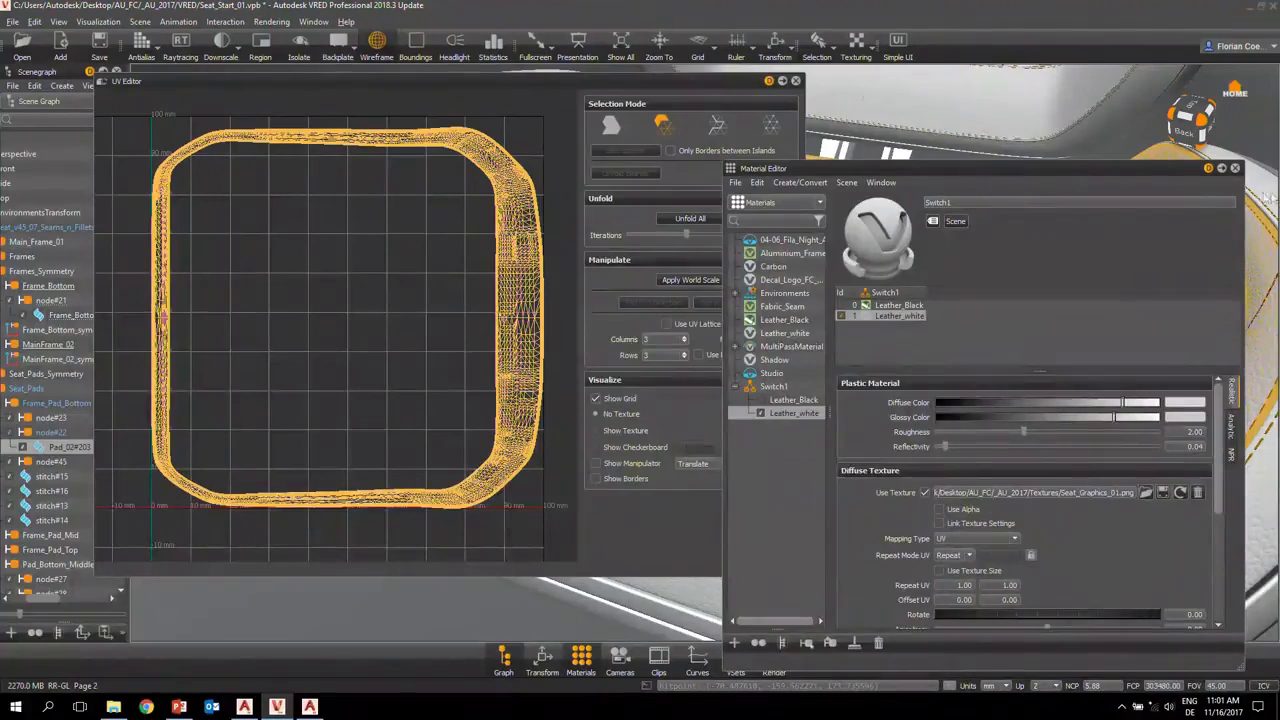
pyautogui.click(1235, 168)
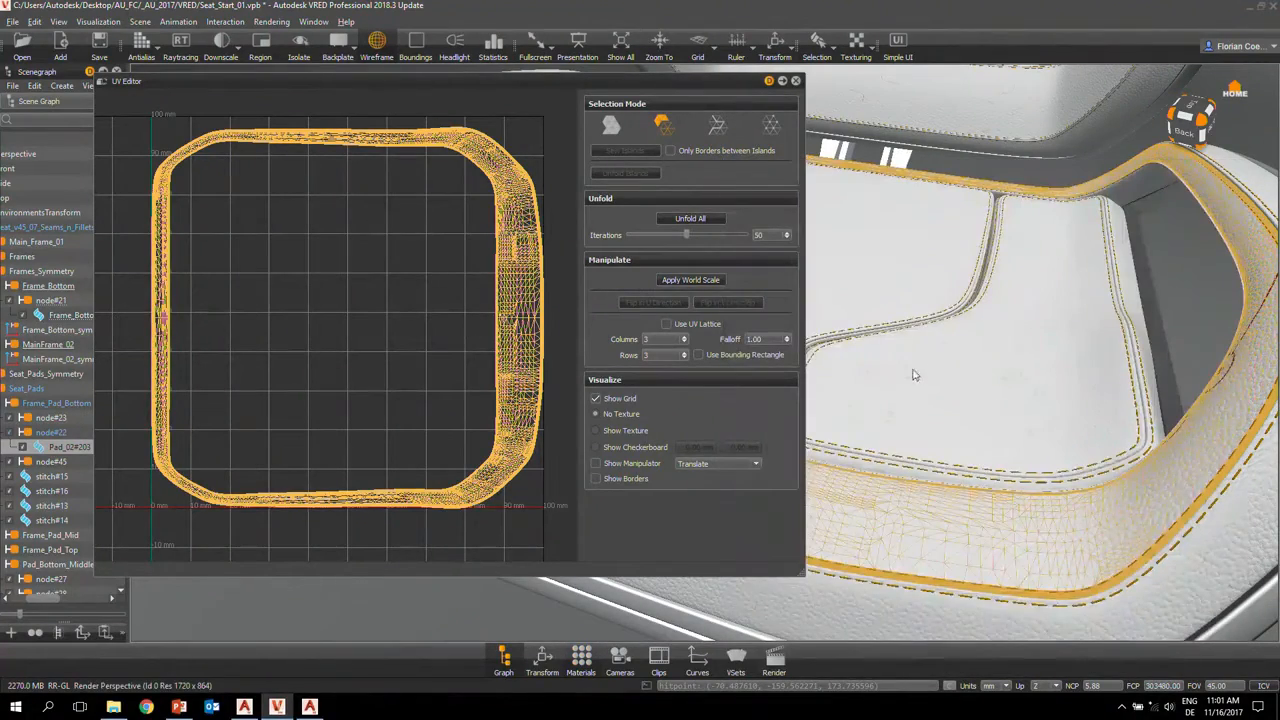
pyautogui.moveTo(1006, 374); pyautogui.dragTo(1058, 272)
pyautogui.scroll(2, 1054, 279)
pyautogui.scroll(-1, 1054, 279)
pyautogui.moveTo(1058, 293); pyautogui.dragTo(952, 312, button='middle')
pyautogui.moveTo(952, 312)
pyautogui.mouseDown()
pyautogui.moveTo(966, 380)
pyautogui.moveTo(876, 398)
pyautogui.mouseUp()
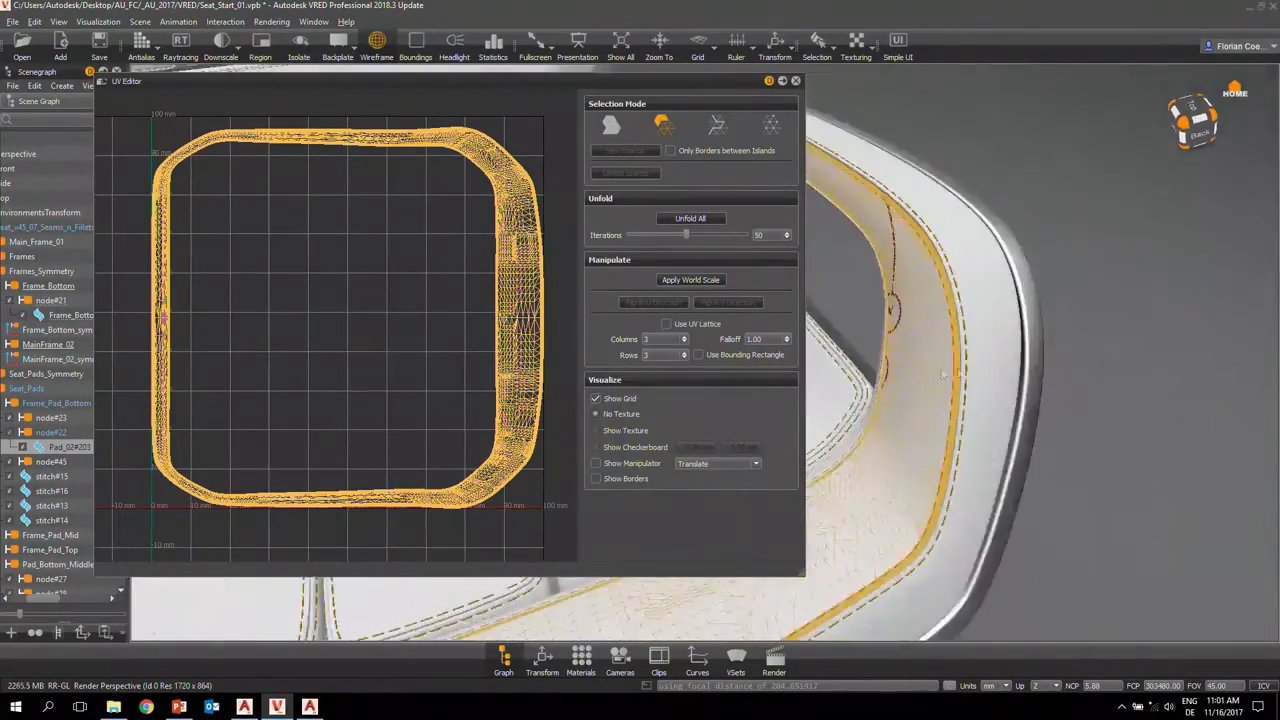
pyautogui.moveTo(958, 371)
pyautogui.mouseDown(button='middle')
pyautogui.moveTo(1090, 312)
pyautogui.moveTo(1050, 370)
pyautogui.mouseUp(button='middle')
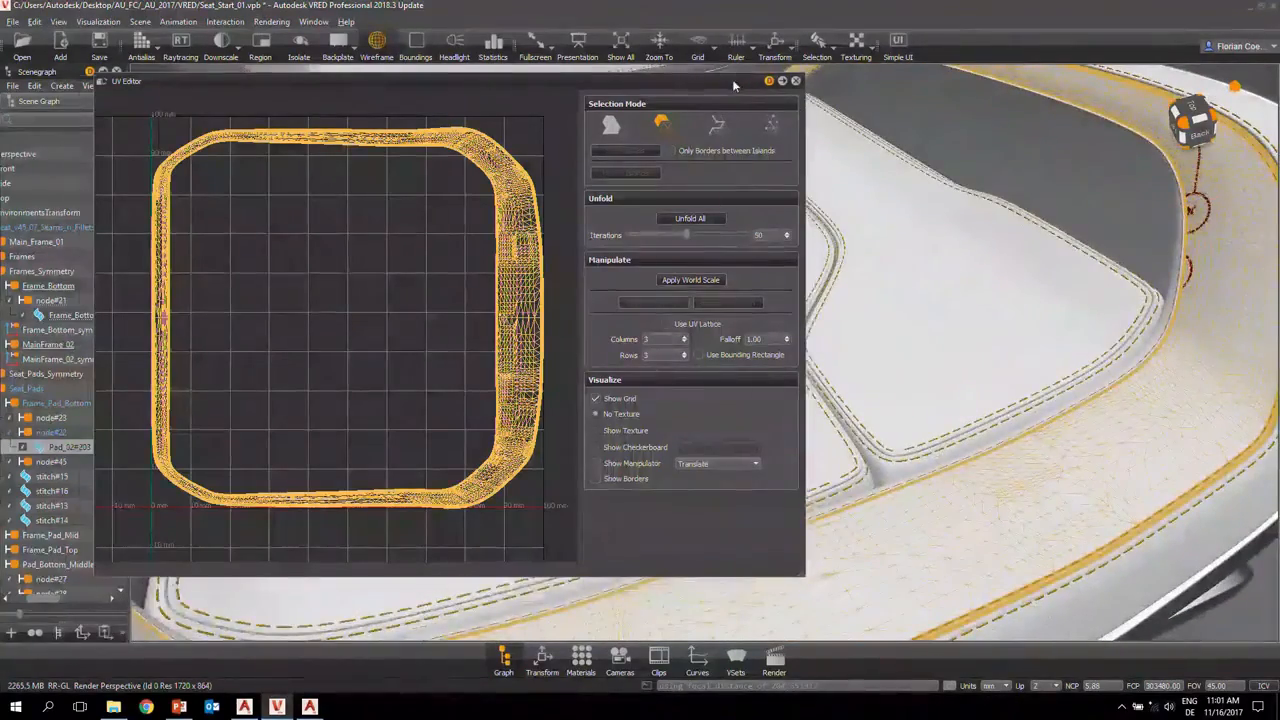
pyautogui.moveTo(732, 79); pyautogui.dragTo(345, 147)
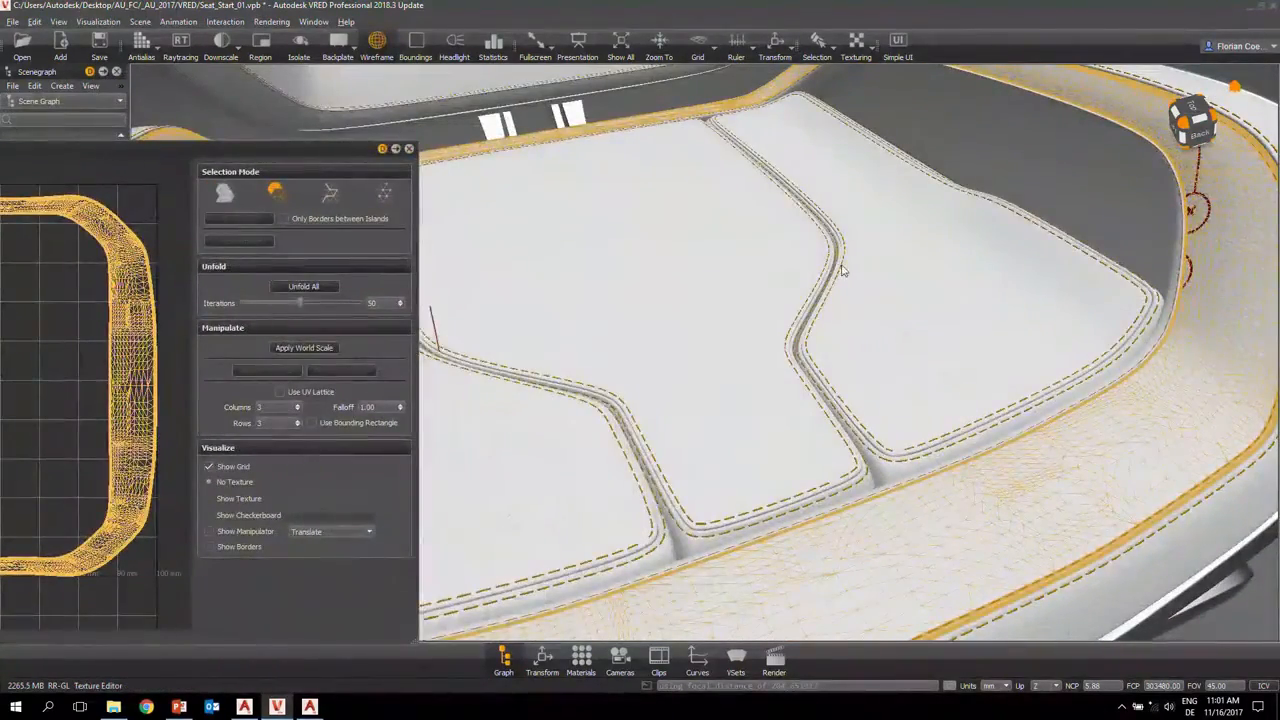
pyautogui.moveTo(861, 274); pyautogui.dragTo(839, 330)
pyautogui.moveTo(943, 310); pyautogui.dragTo(930, 364, button='right')
pyautogui.moveTo(948, 362); pyautogui.dragTo(785, 310, button='middle')
pyautogui.moveTo(785, 213); pyautogui.dragTo(796, 237, button='right')
# - Reopen the Material Editor and remove the Seat_Graphics_01 diffuse texture from Leather_white
pyautogui.click(581, 656)
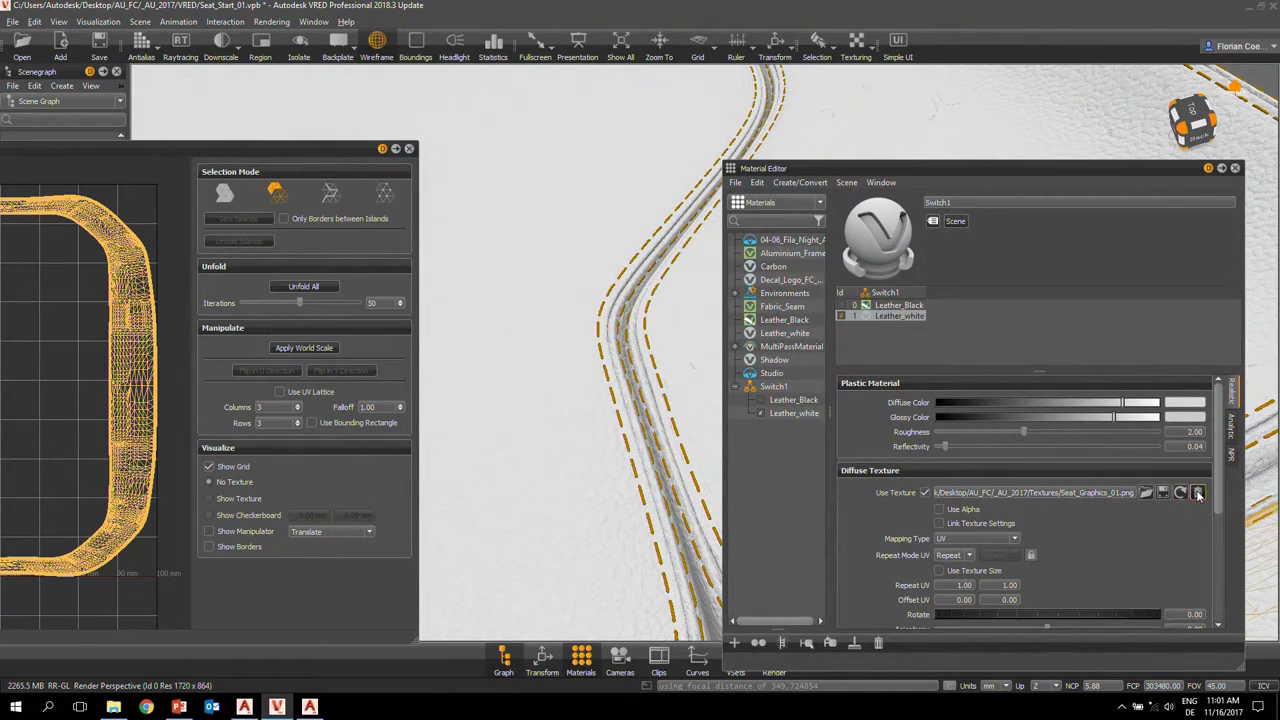
pyautogui.click(1198, 492)
pyautogui.click(603, 360)
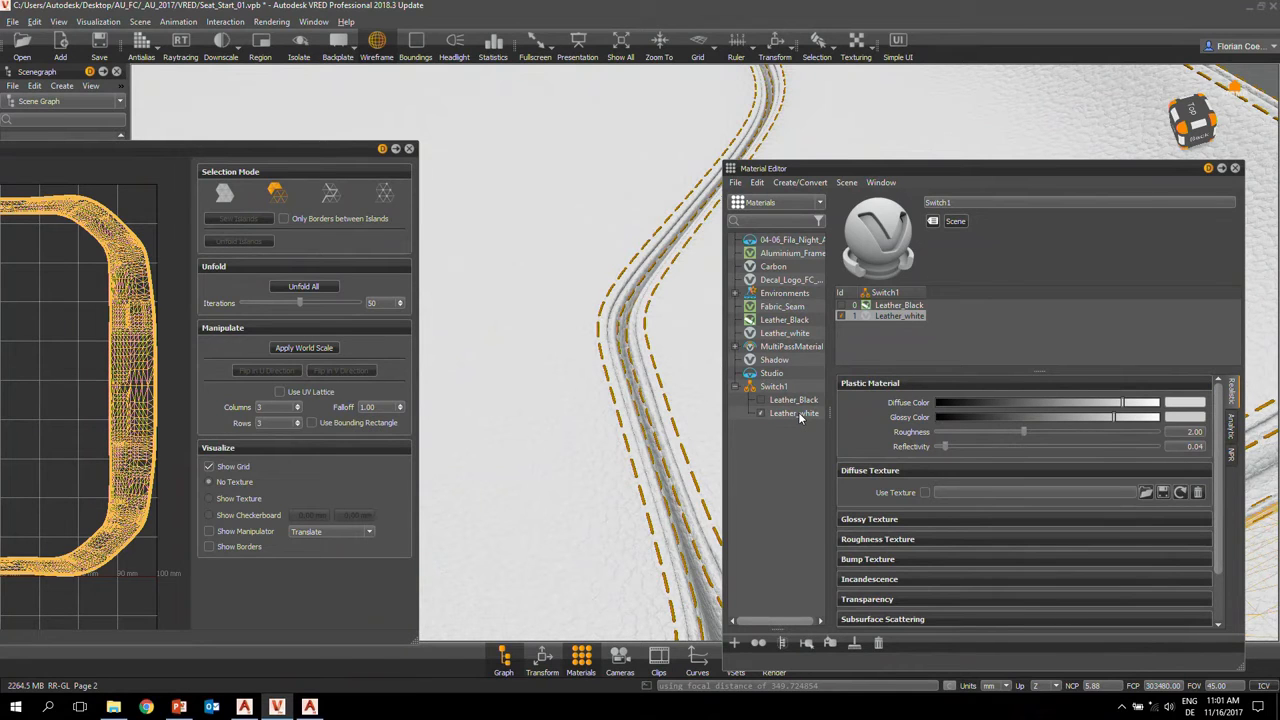
# - Duplicate the Leather_white material and rename the copy Leather_white_logo2
pyautogui.click(794, 336)
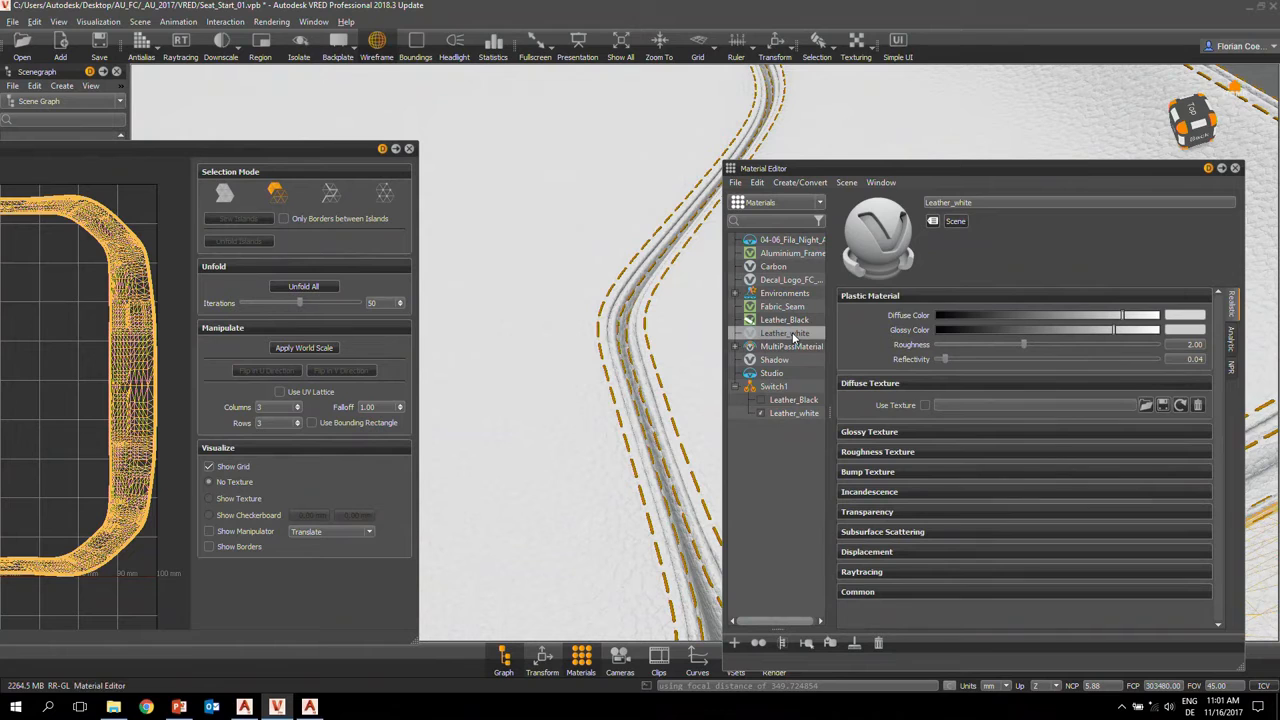
pyautogui.hotkey('ctrl', 'd')
pyautogui.click(986, 203)
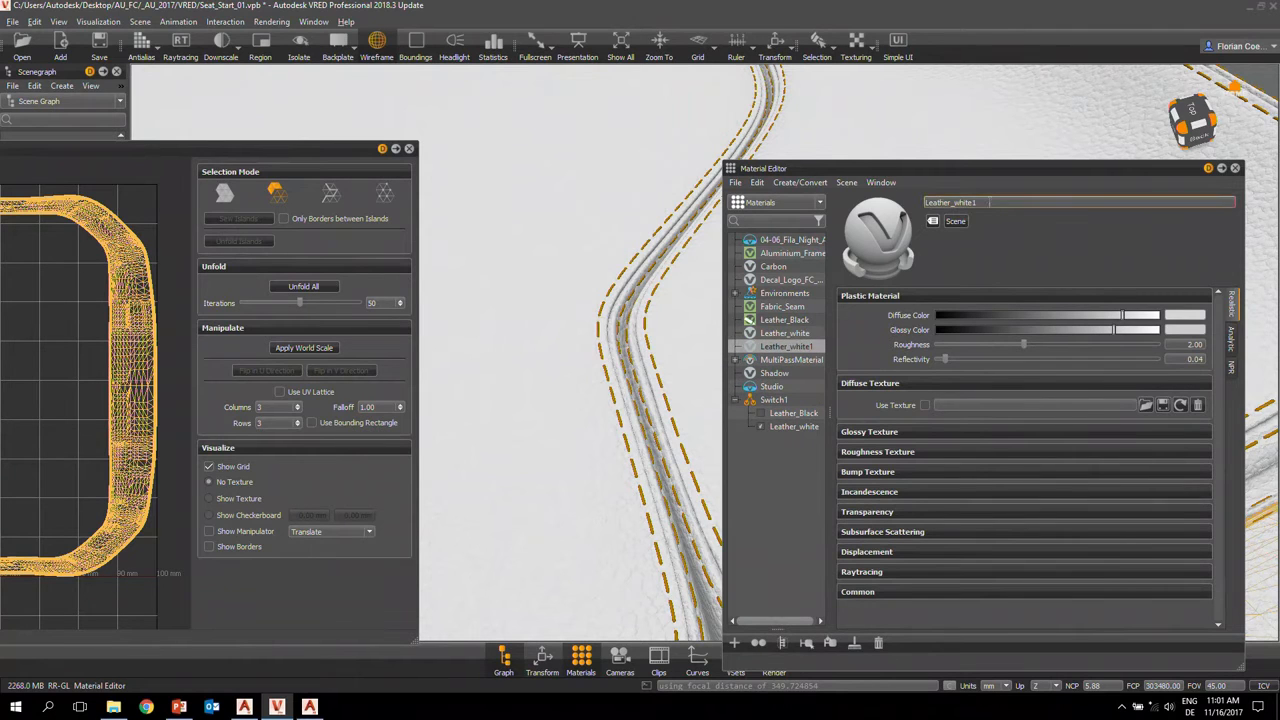
pyautogui.press('BackSpace')
pyautogui.write('_logo2')
pyautogui.press('Return')
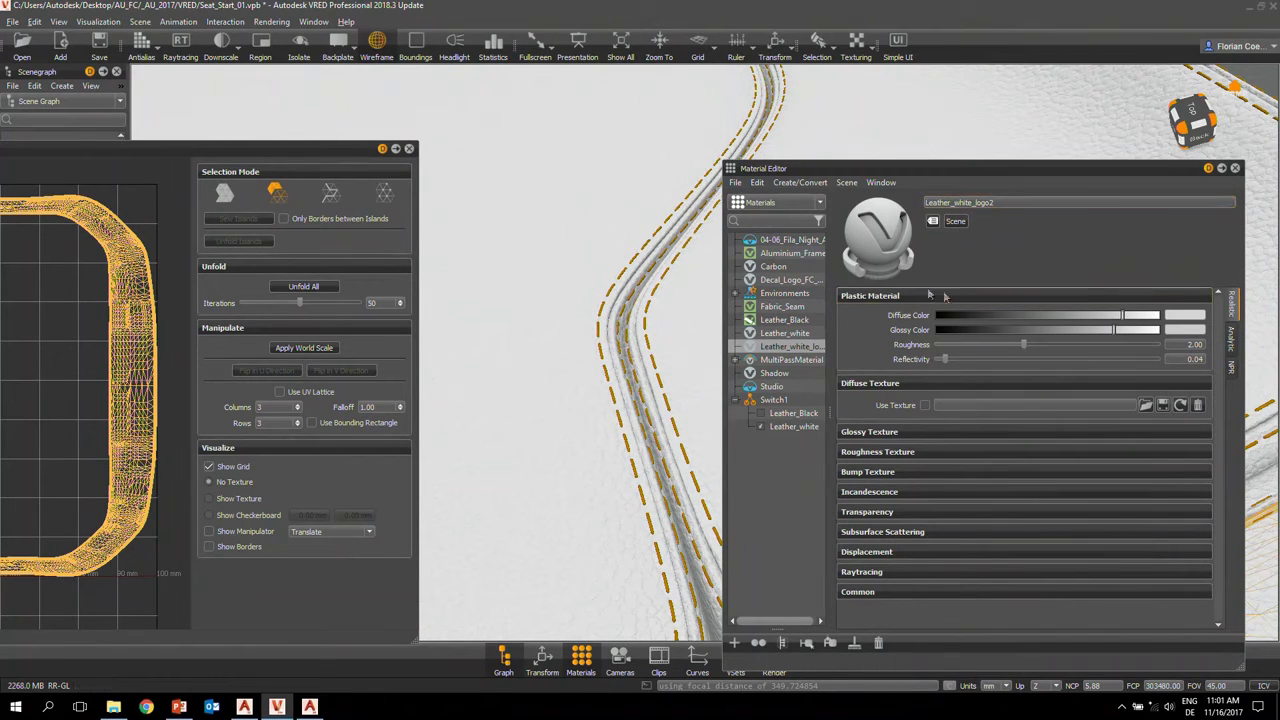
# - Load Seat_Graphics_01 as the diffuse texture of Leather_white_logo2 and apply the material to the bottom frame pad
pyautogui.click(1145, 405)
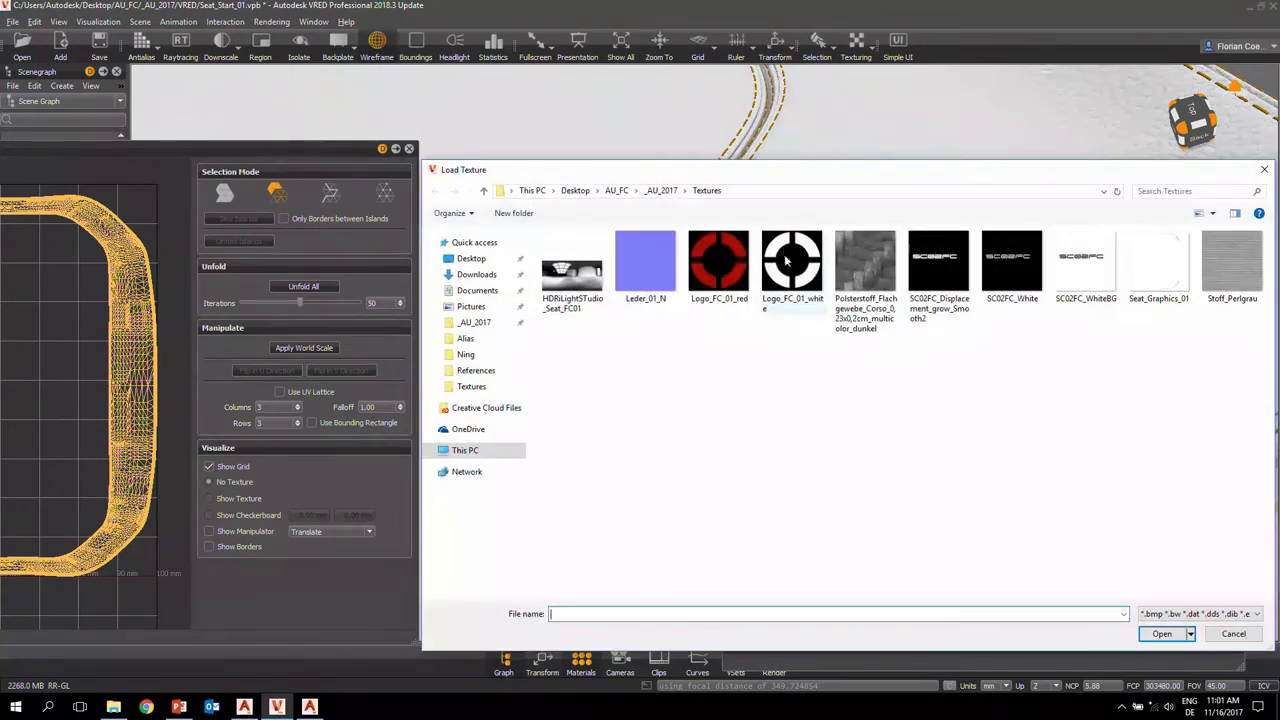
pyautogui.doubleClick(1160, 262)
pyautogui.moveTo(1106, 172); pyautogui.dragTo(630, 77)
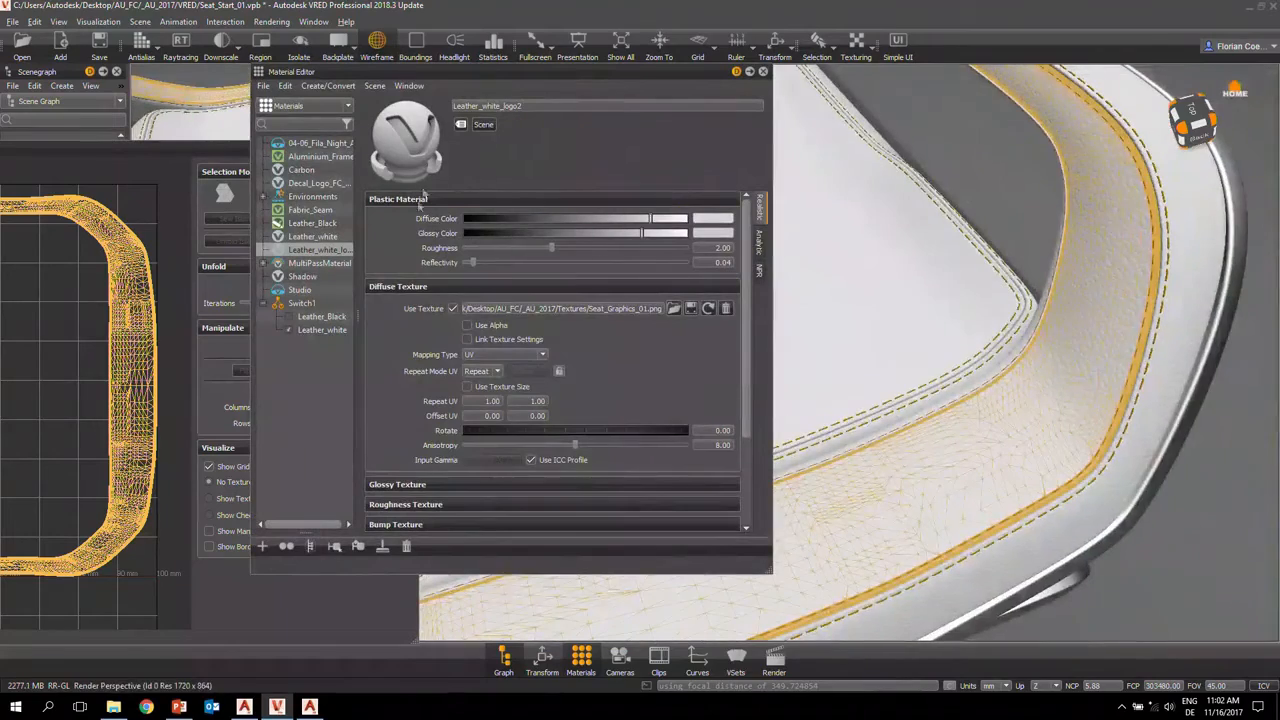
pyautogui.moveTo(318, 254); pyautogui.dragTo(950, 478)
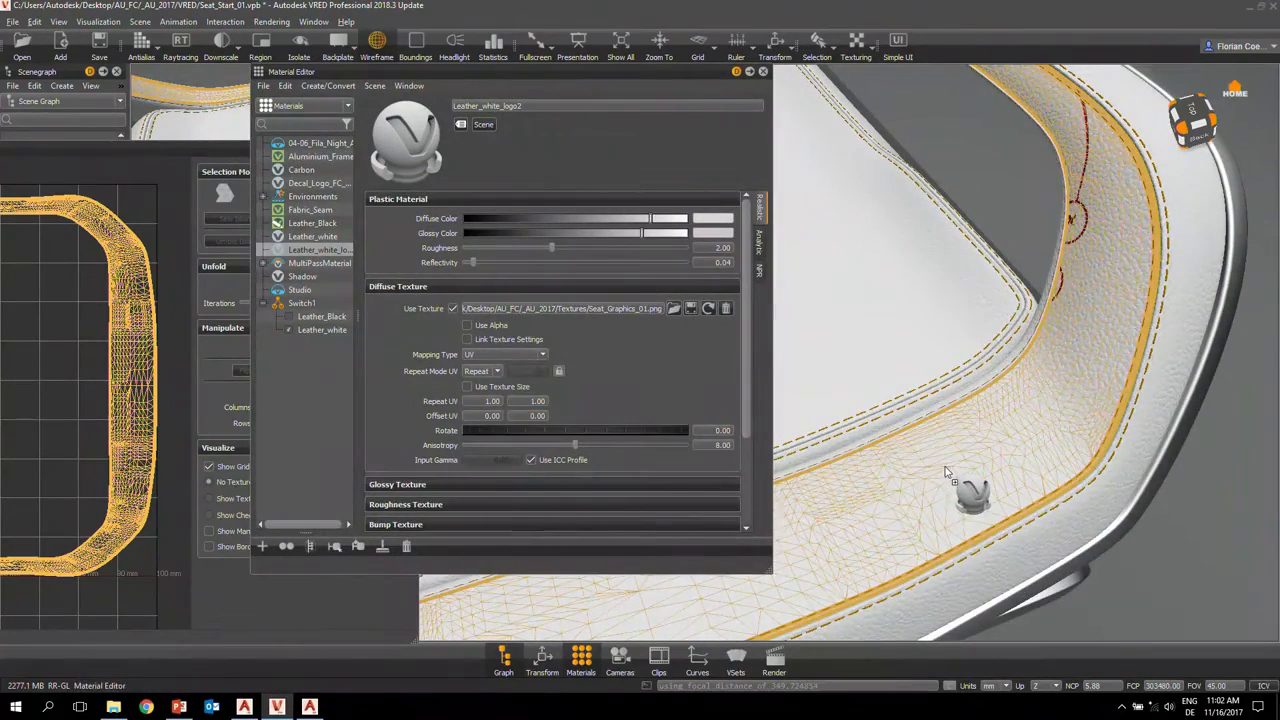
# - Display the seat graphics texture and the UV borders of the bottom frame pad in the UV Editor
pyautogui.moveTo(1007, 421); pyautogui.dragTo(1108, 316)
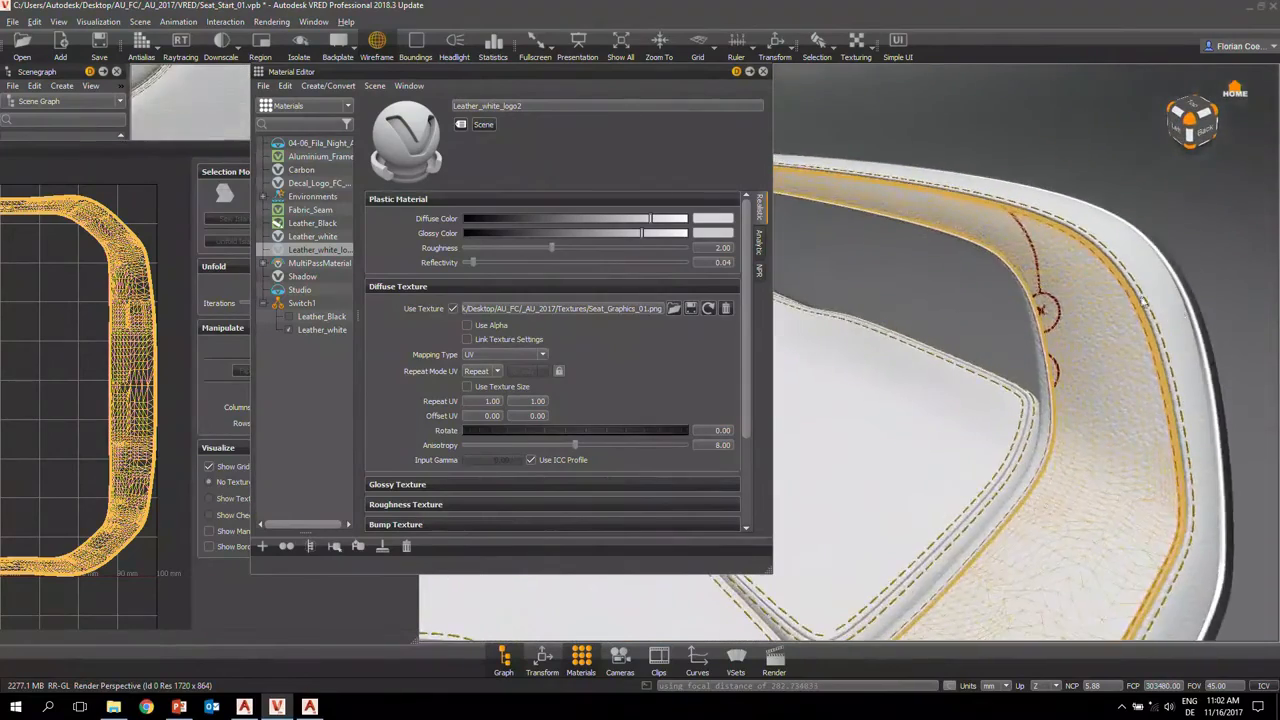
pyautogui.scroll(5, 1124, 322)
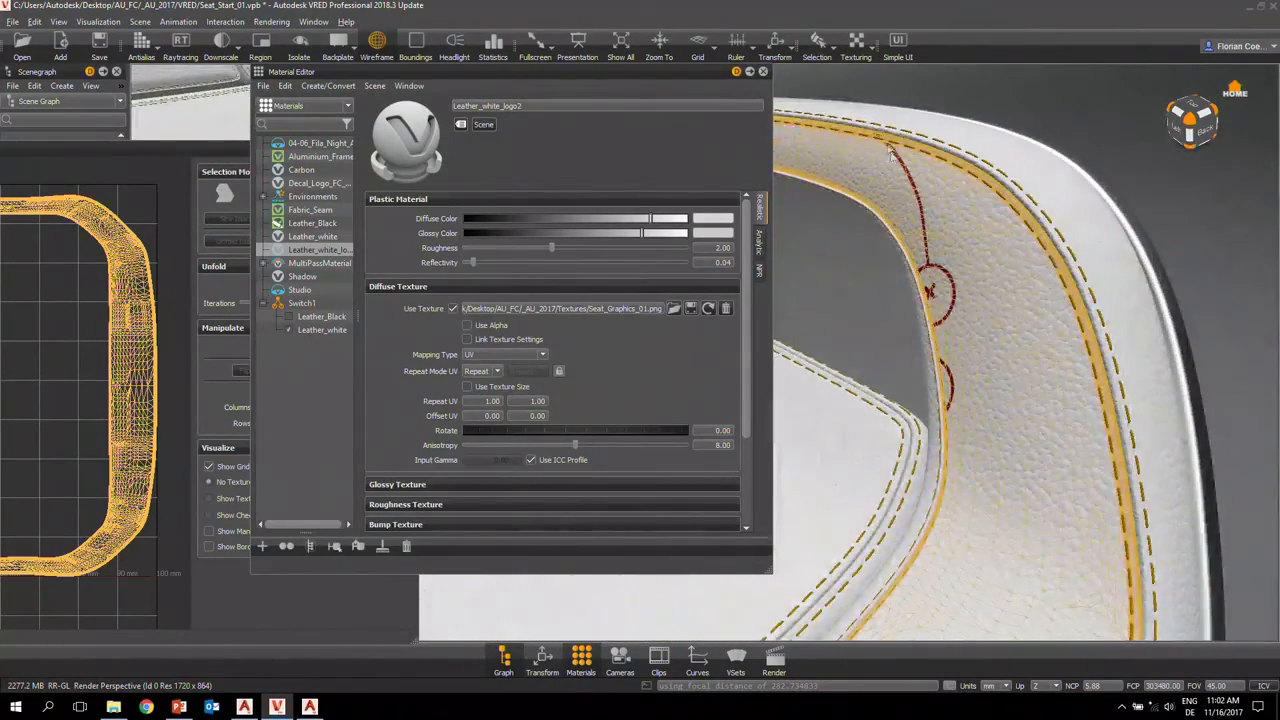
pyautogui.click(762, 73)
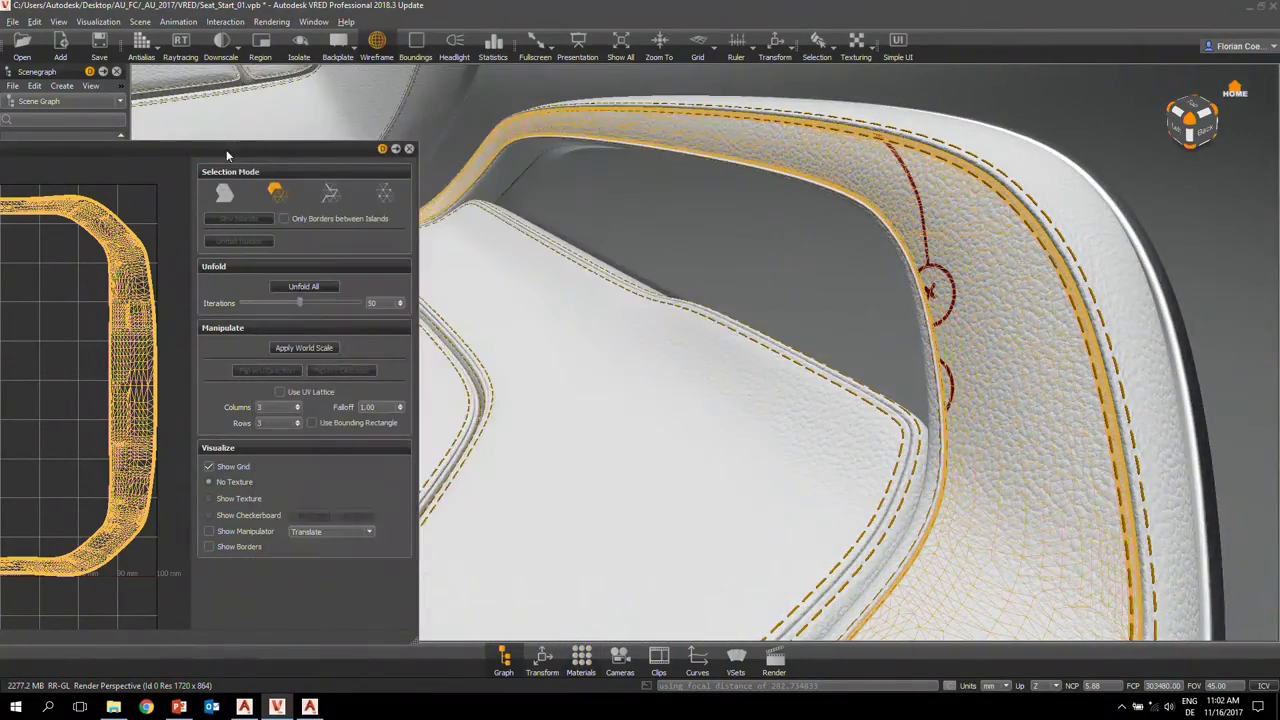
pyautogui.moveTo(226, 155); pyautogui.dragTo(642, 115)
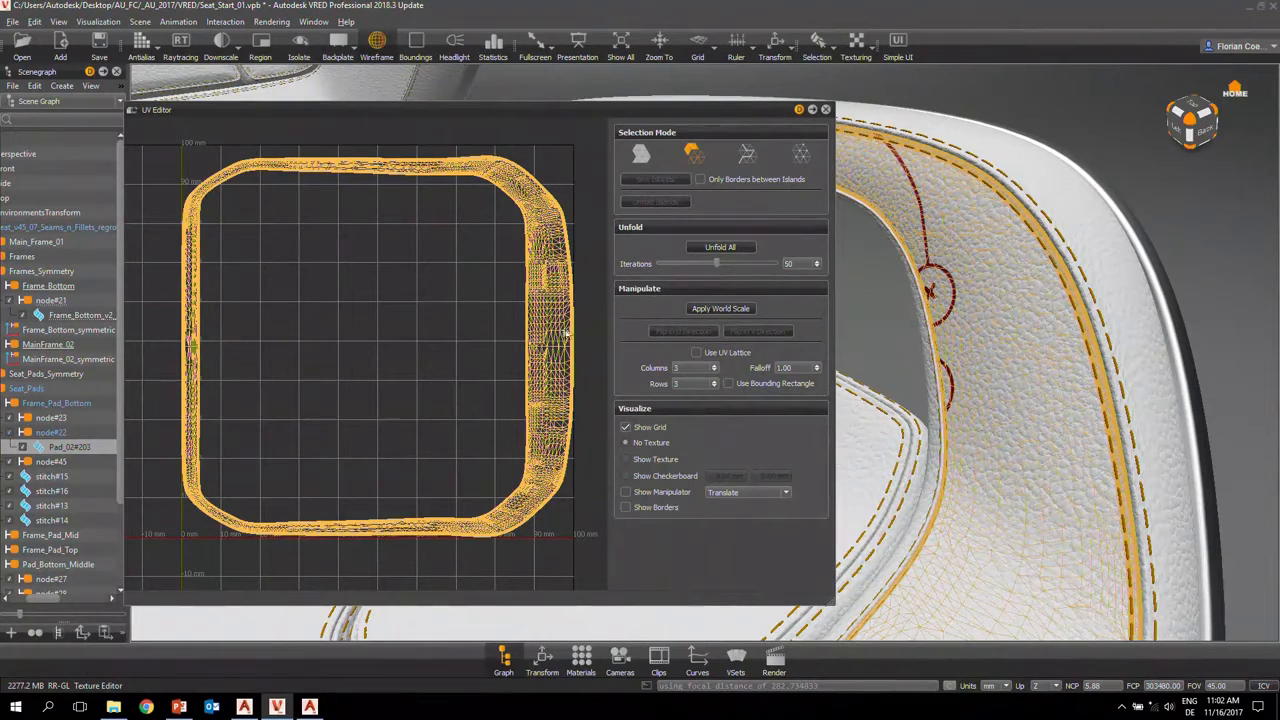
pyautogui.click(626, 459)
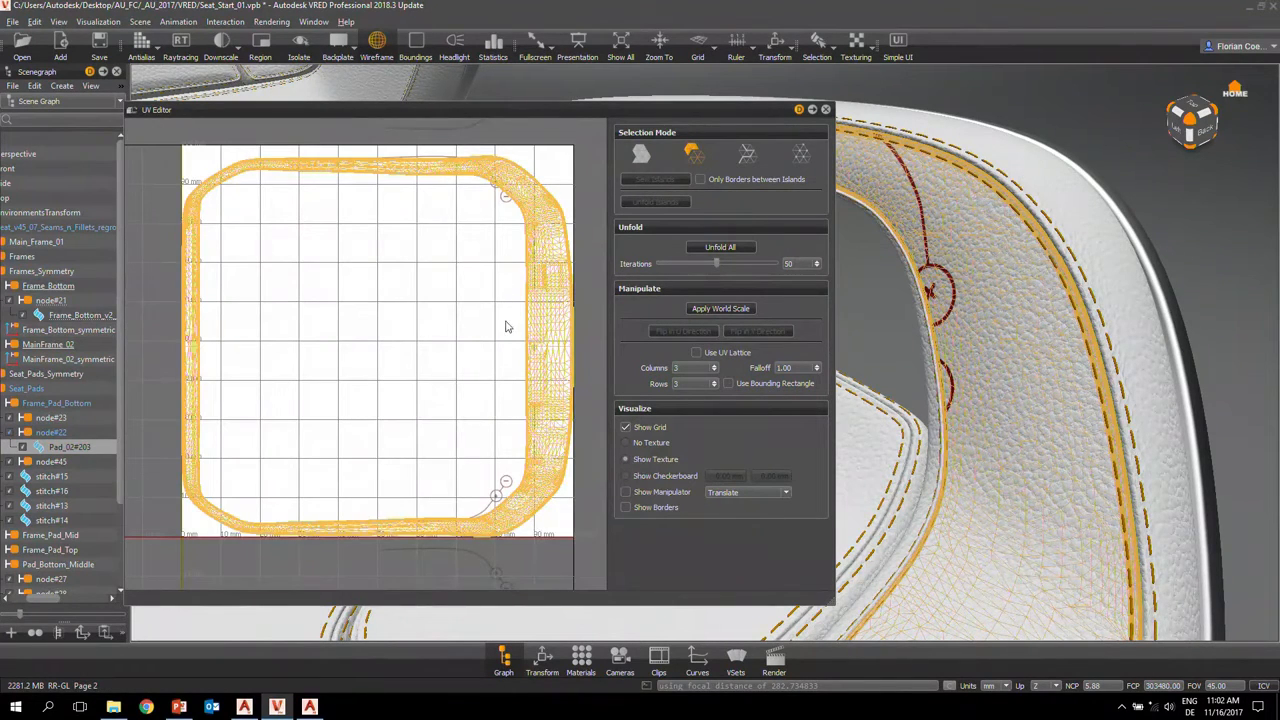
pyautogui.click(547, 338)
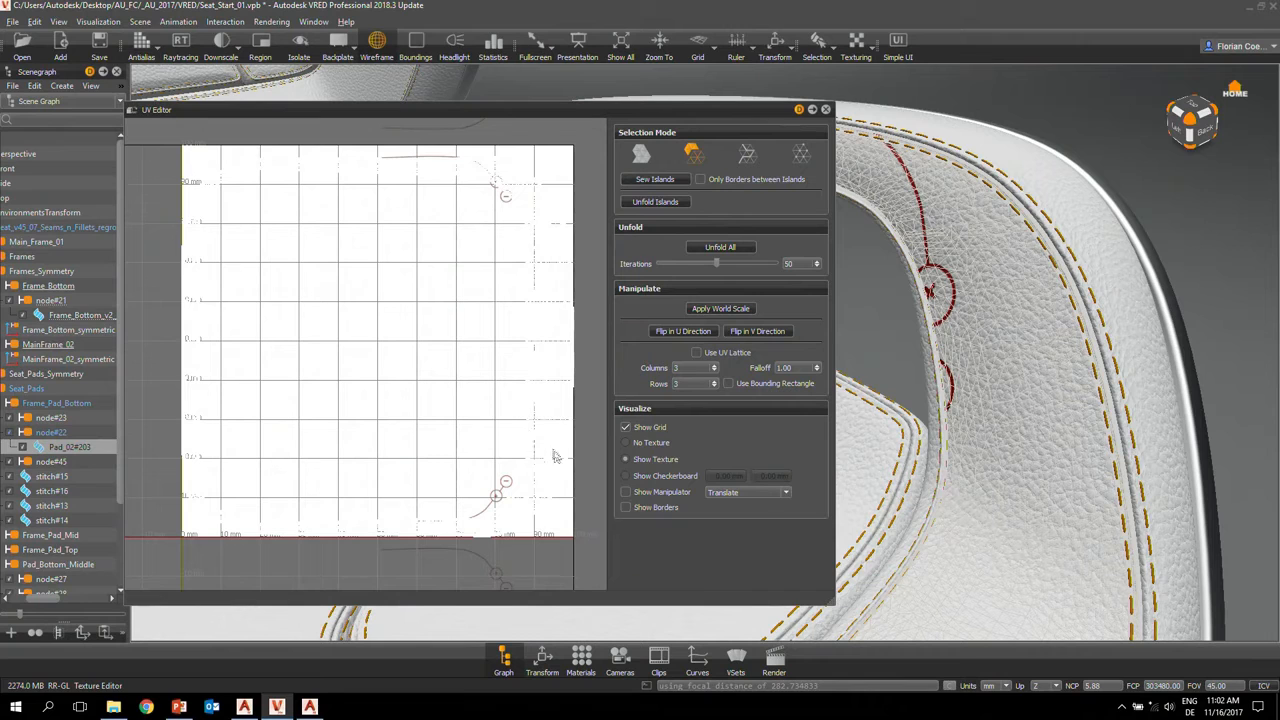
pyautogui.click(626, 506)
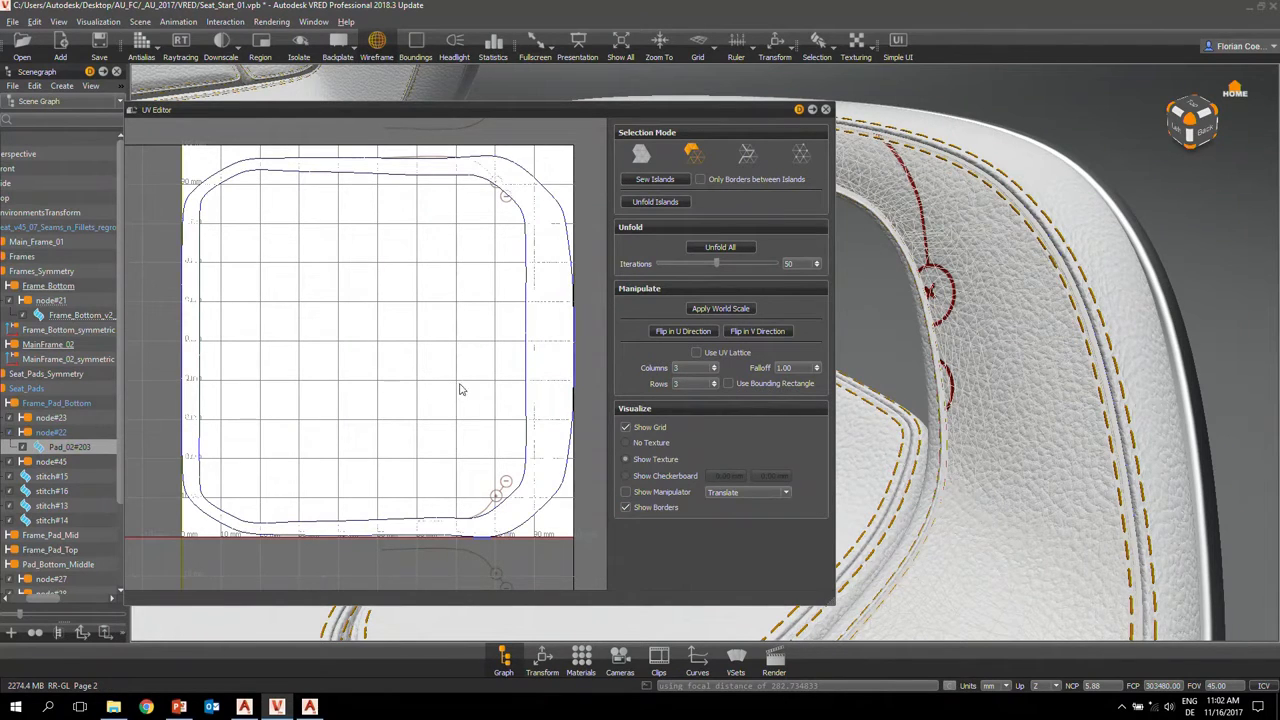
# - Move the bottom pad's UV island so the plus and minus graphics sit on the side of the pad, and close the UV Editor
pyautogui.moveTo(433, 360); pyautogui.dragTo(421, 358, button='middle')
pyautogui.press('w')
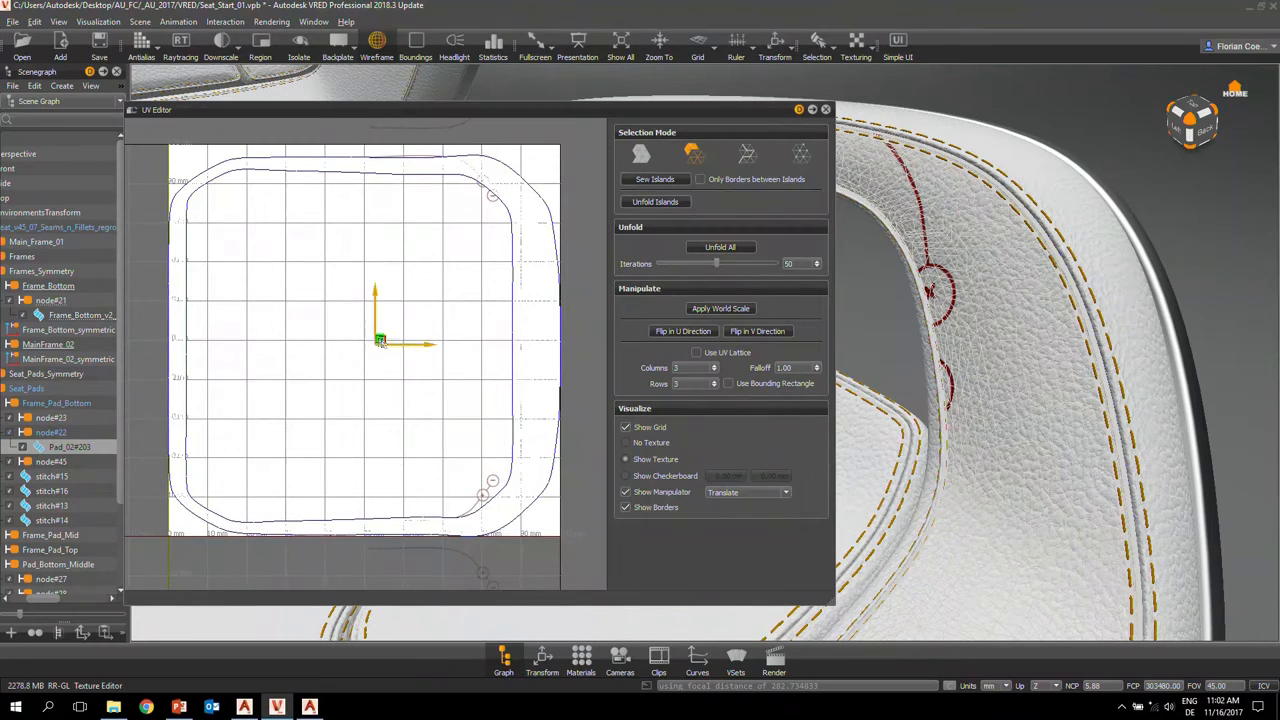
pyautogui.moveTo(386, 340); pyautogui.dragTo(359, 331)
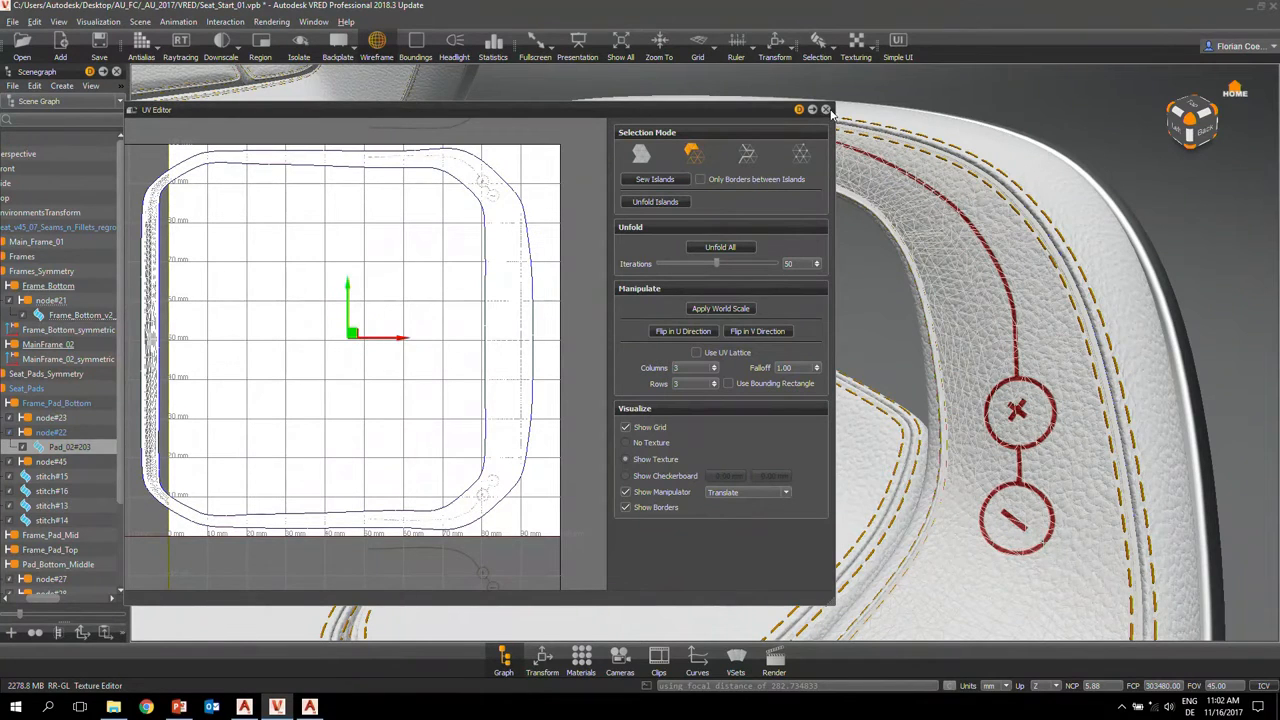
pyautogui.click(826, 112)
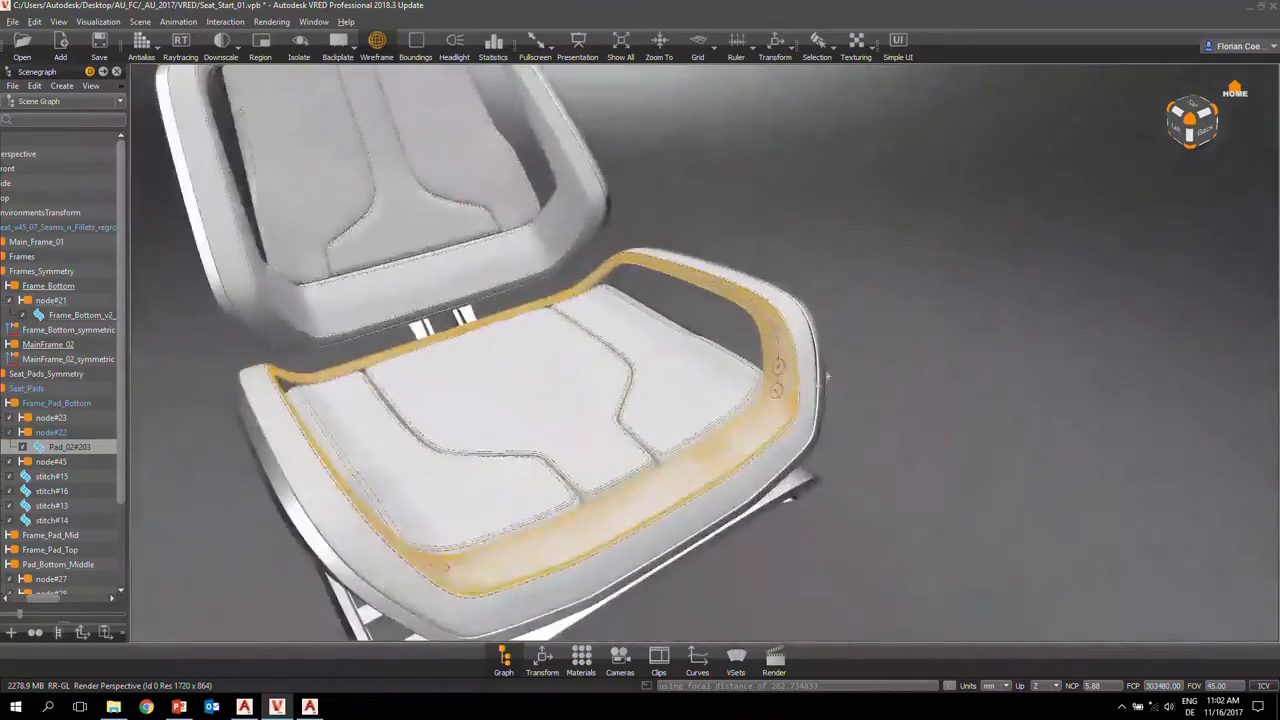
# - Turn off the wireframe display and examine the placed graphics on the bottom frame pad
pyautogui.keyDown('alt'); pyautogui.moveTo(813, 377); pyautogui.dragTo(512, 160); pyautogui.keyUp('alt')
pyautogui.click(382, 54)
pyautogui.keyDown('alt'); pyautogui.moveTo(657, 303); pyautogui.dragTo(574, 325, button='middle'); pyautogui.keyUp('alt')
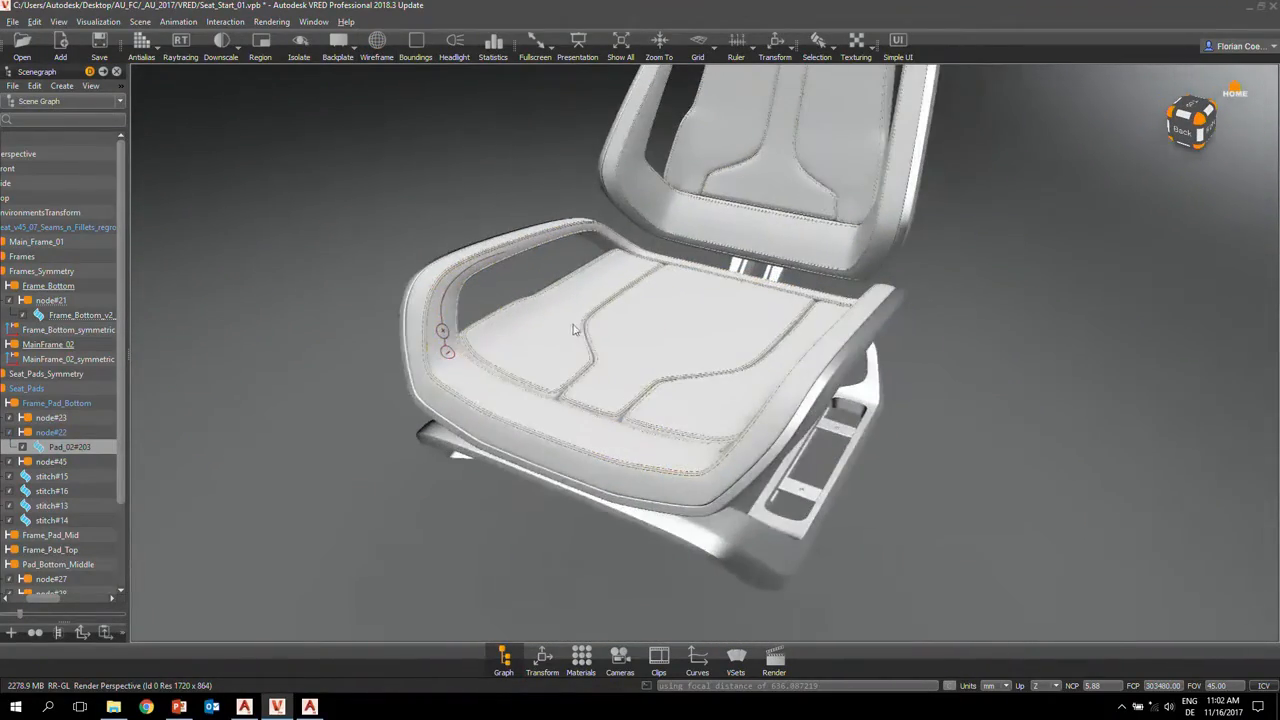
pyautogui.keyDown('alt'); pyautogui.moveTo(564, 323); pyautogui.dragTo(501, 379); pyautogui.keyUp('alt')
pyautogui.keyDown('alt'); pyautogui.moveTo(519, 361); pyautogui.dragTo(543, 381, button='right'); pyautogui.keyUp('alt')
pyautogui.keyDown('alt'); pyautogui.moveTo(538, 391); pyautogui.dragTo(678, 336); pyautogui.keyUp('alt')
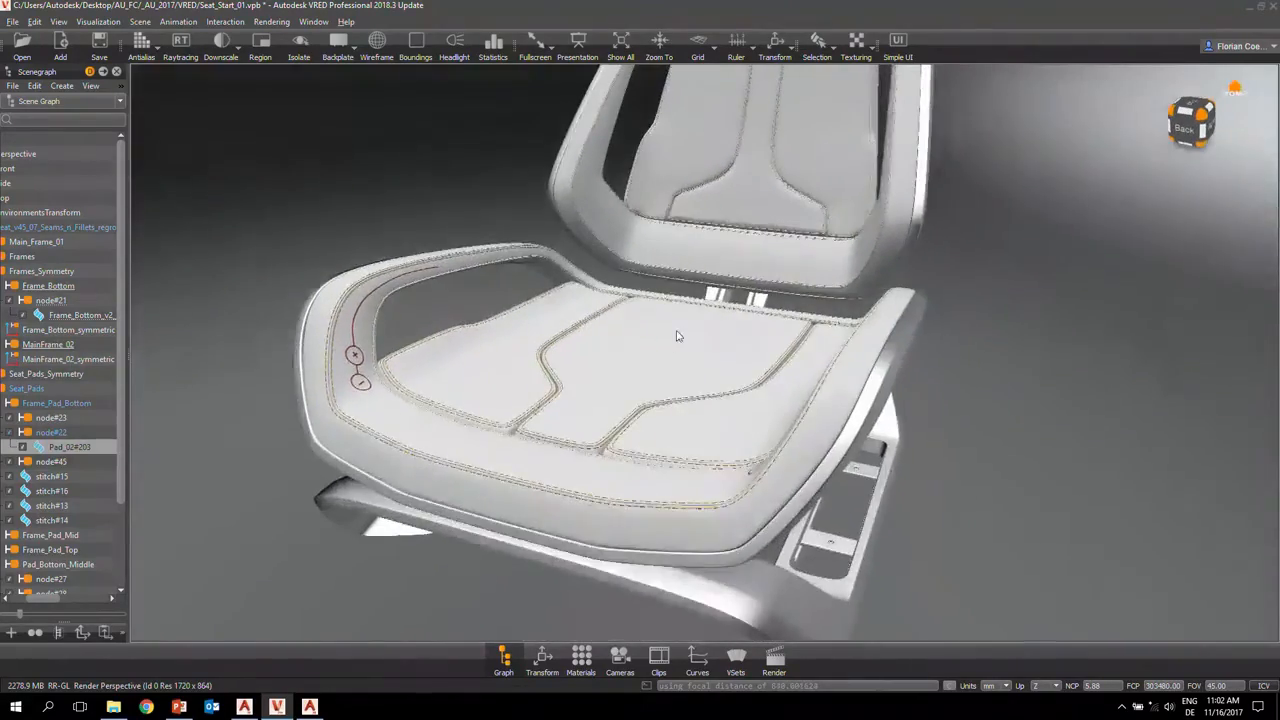
pyautogui.keyDown('alt'); pyautogui.moveTo(655, 367); pyautogui.dragTo(712, 222, button='right'); pyautogui.keyUp('alt')
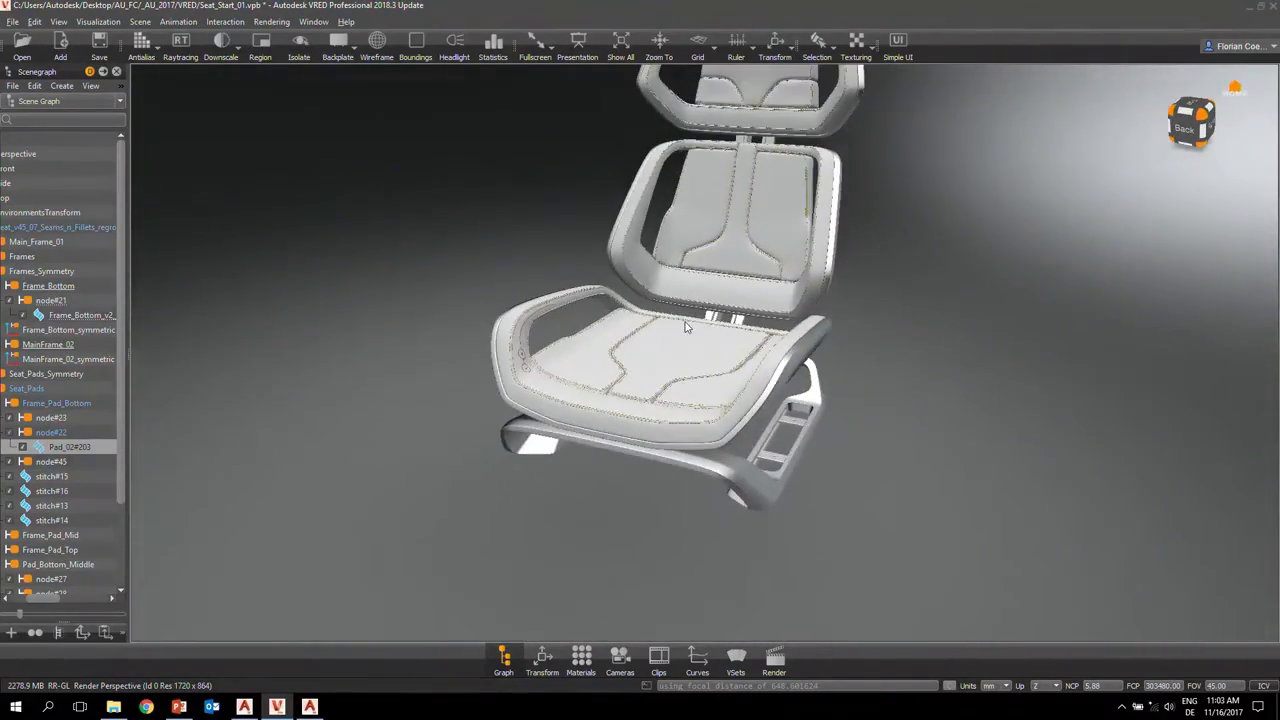
# - Switch to the PowerPoint presentation to check the VRED agenda slide, and return to VRED
pyautogui.hotkey('alt', 'Tab')
pyautogui.hotkey('alt', 'Tab')
pyautogui.click(685, 329)
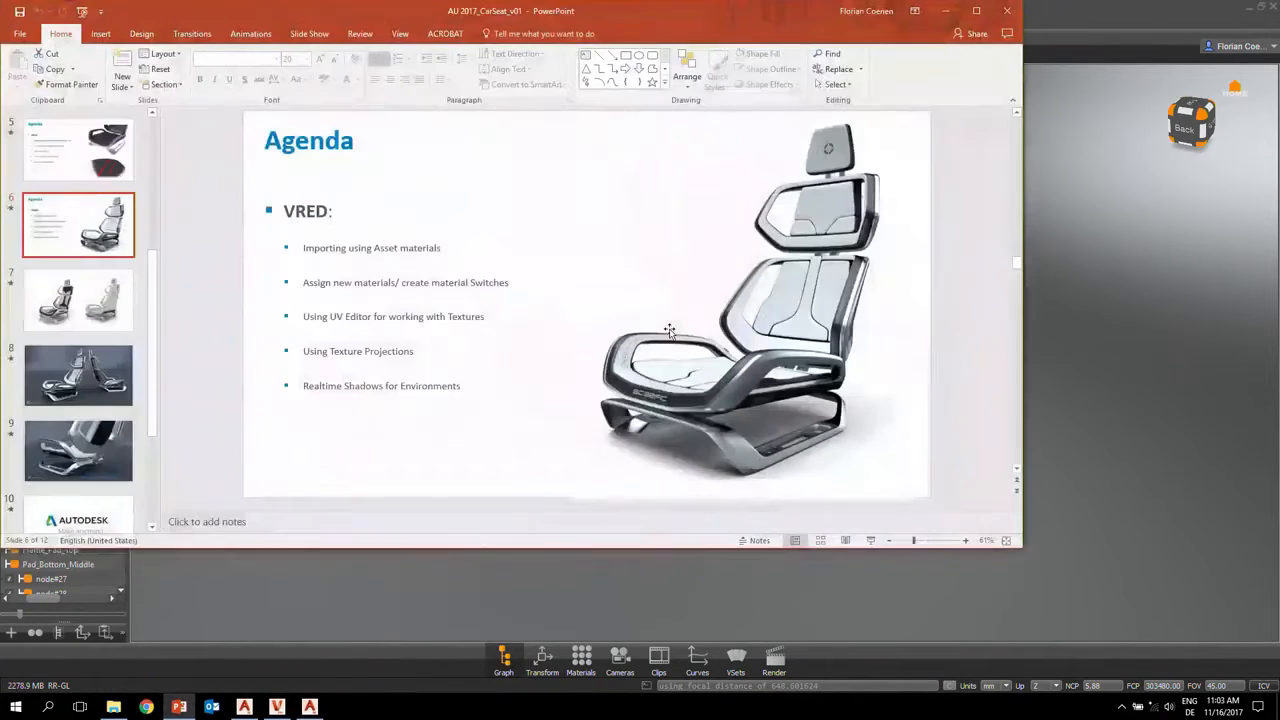
pyautogui.click(946, 10)
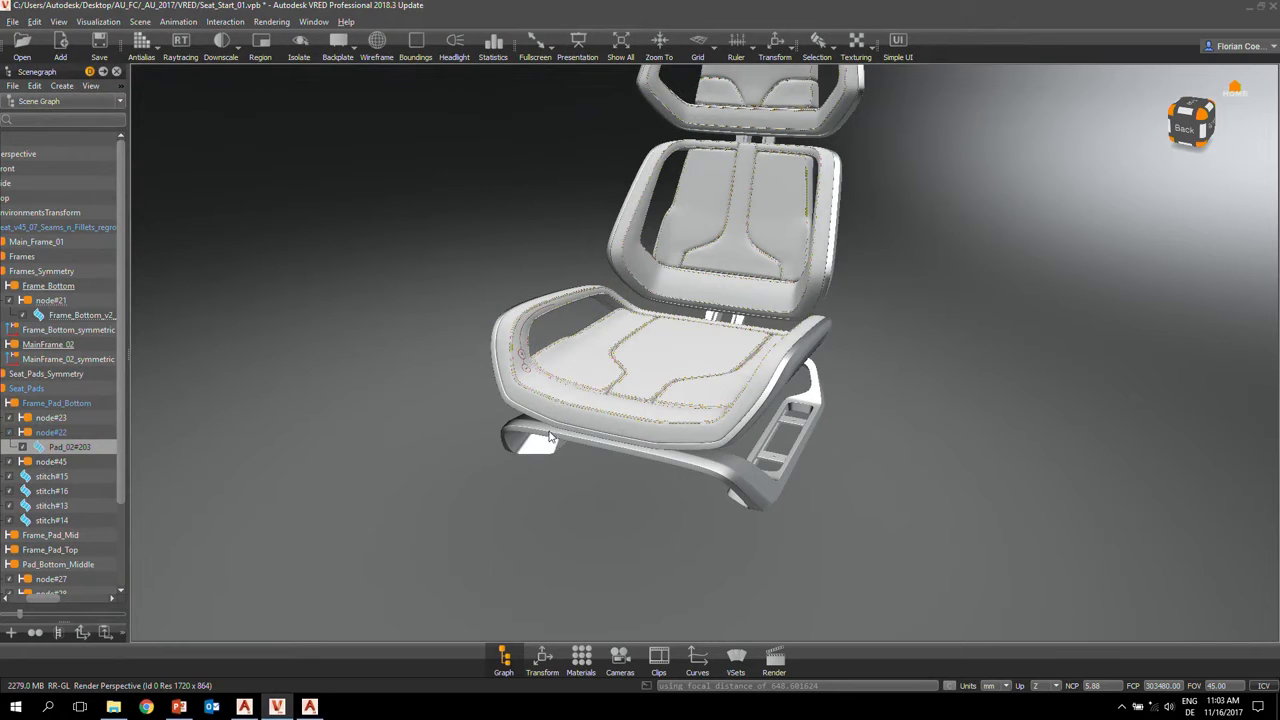
# - Widen the Scenegraph and collapse its Frame_Pad_Bottom, Seat_Pads, Frames_Symmetry and imported seat groups
pyautogui.keyDown('alt'); pyautogui.moveTo(724, 436); pyautogui.dragTo(662, 501, button='middle'); pyautogui.keyUp('alt')
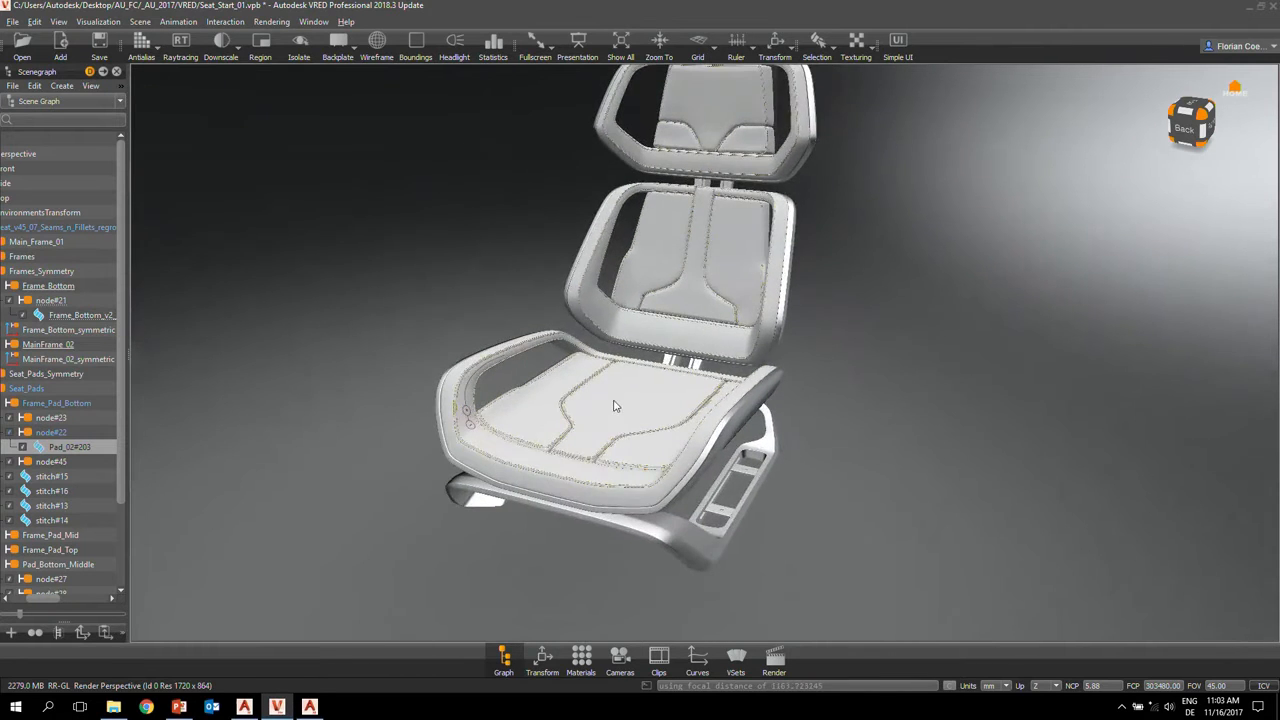
pyautogui.keyDown('alt'); pyautogui.moveTo(612, 401); pyautogui.dragTo(558, 390); pyautogui.keyUp('alt')
pyautogui.keyDown('alt'); pyautogui.moveTo(576, 447); pyautogui.dragTo(609, 357, button='right'); pyautogui.keyUp('alt')
pyautogui.moveTo(612, 364); pyautogui.dragTo(587, 391)
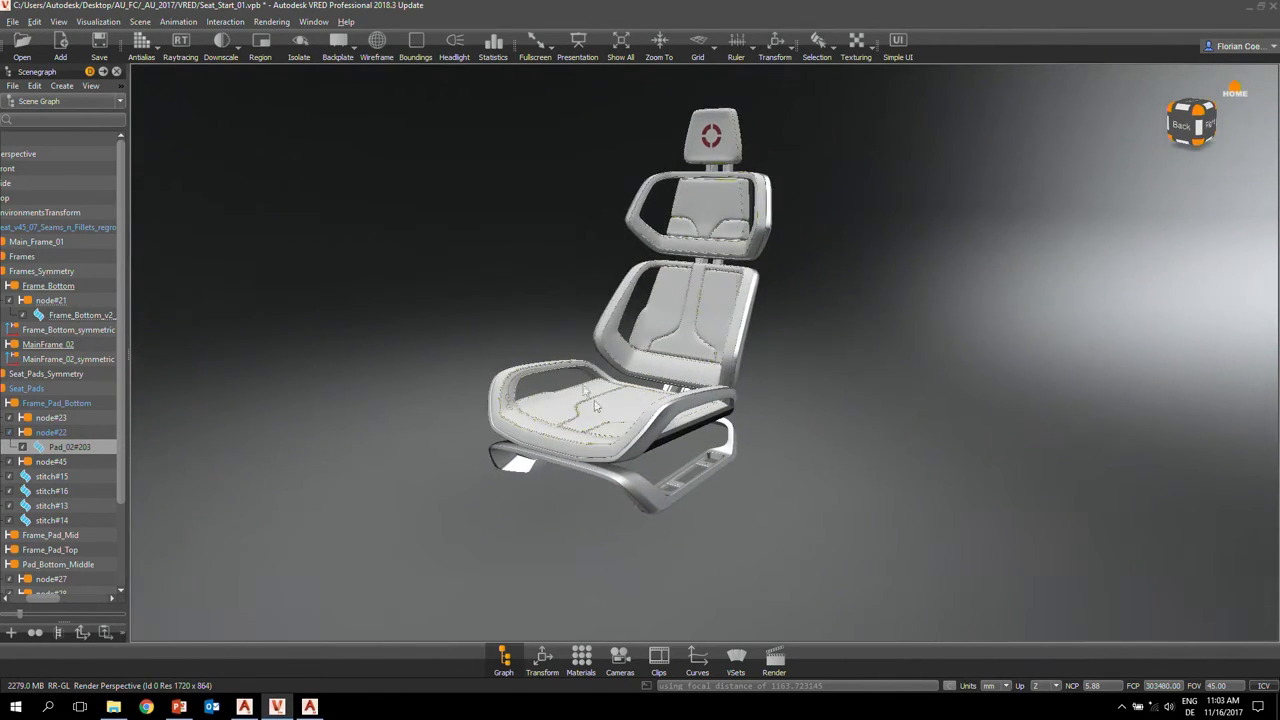
pyautogui.moveTo(128, 352); pyautogui.dragTo(240, 358)
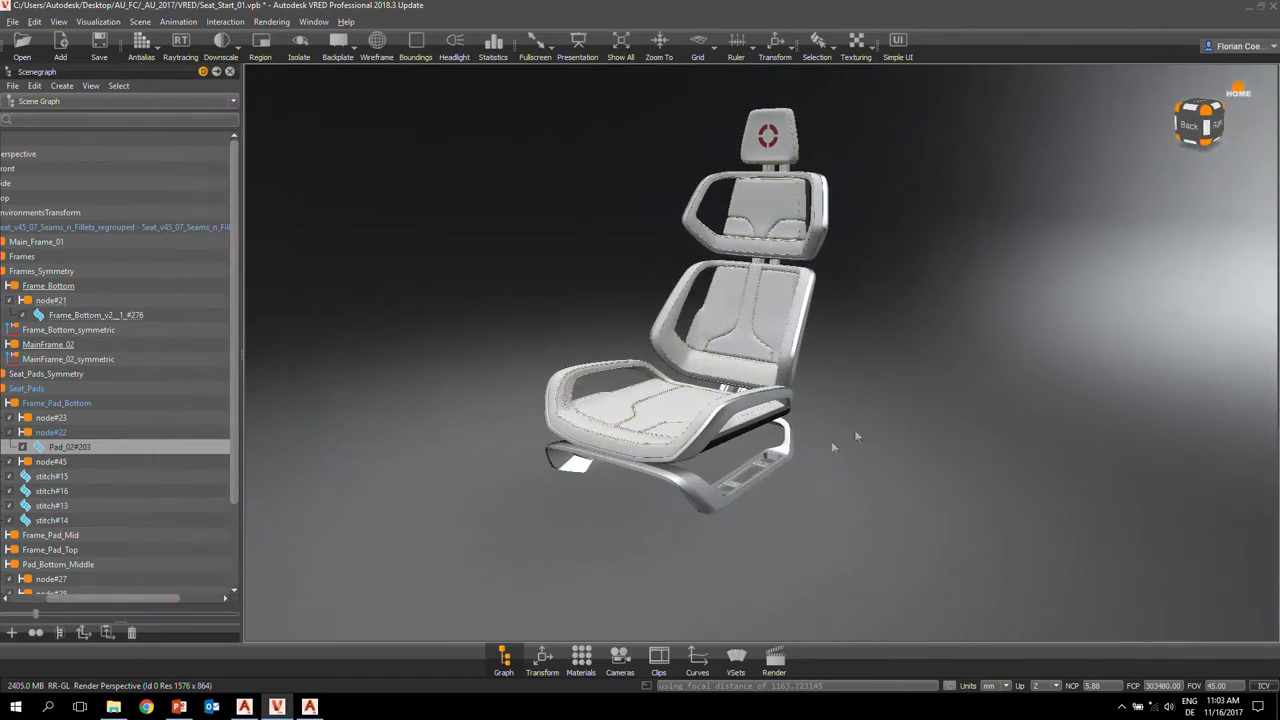
pyautogui.keyDown('alt'); pyautogui.moveTo(689, 404); pyautogui.dragTo(598, 432); pyautogui.keyUp('alt')
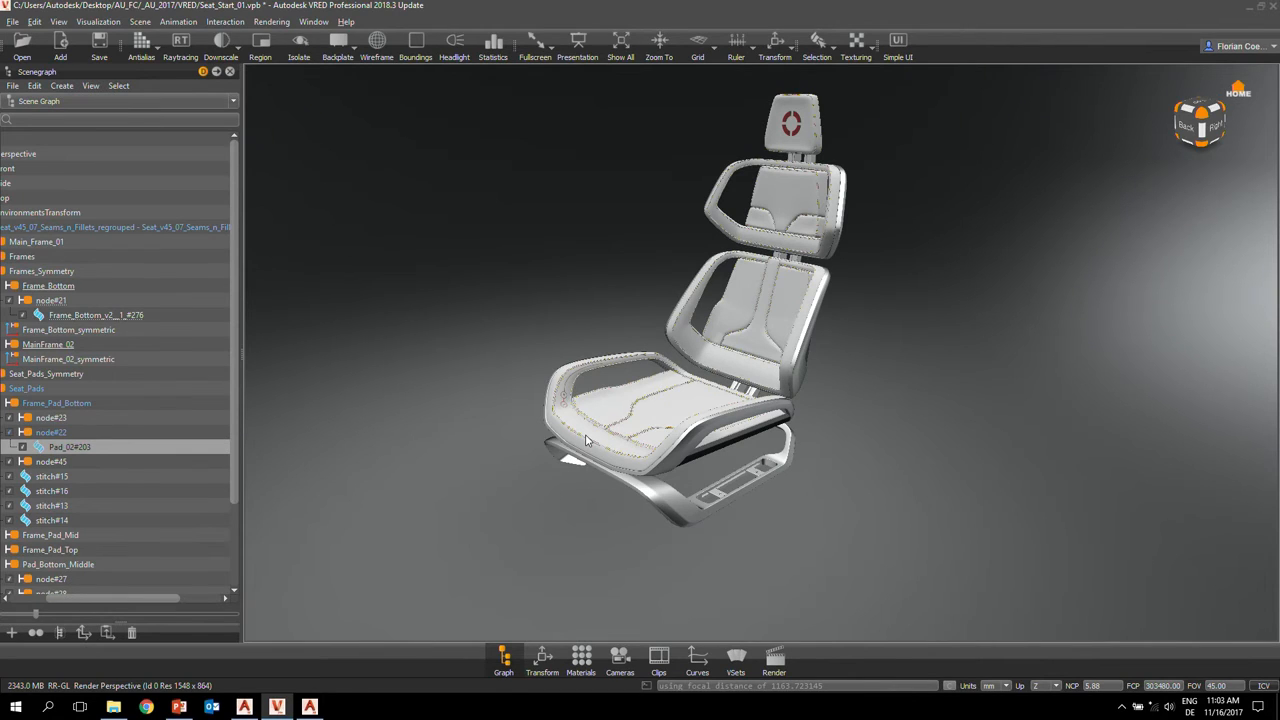
pyautogui.keyDown('alt'); pyautogui.moveTo(652, 450); pyautogui.dragTo(664, 422); pyautogui.keyUp('alt')
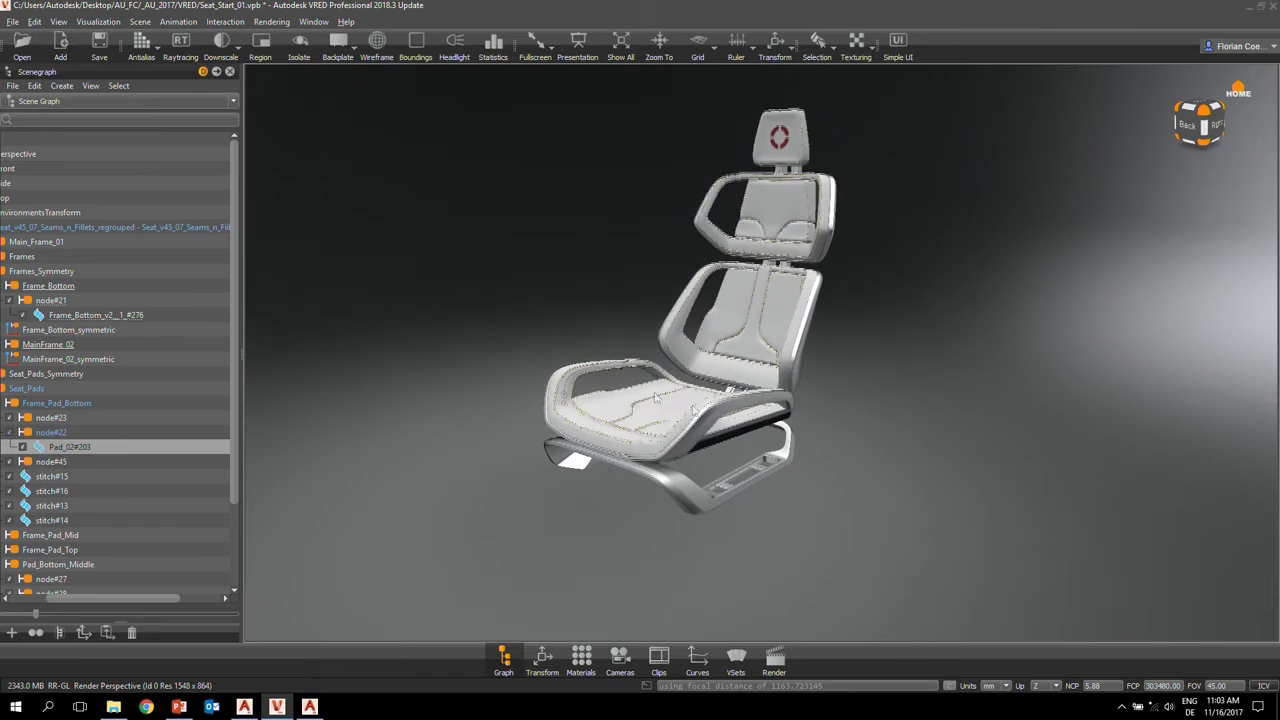
pyautogui.moveTo(242, 322); pyautogui.dragTo(301, 322)
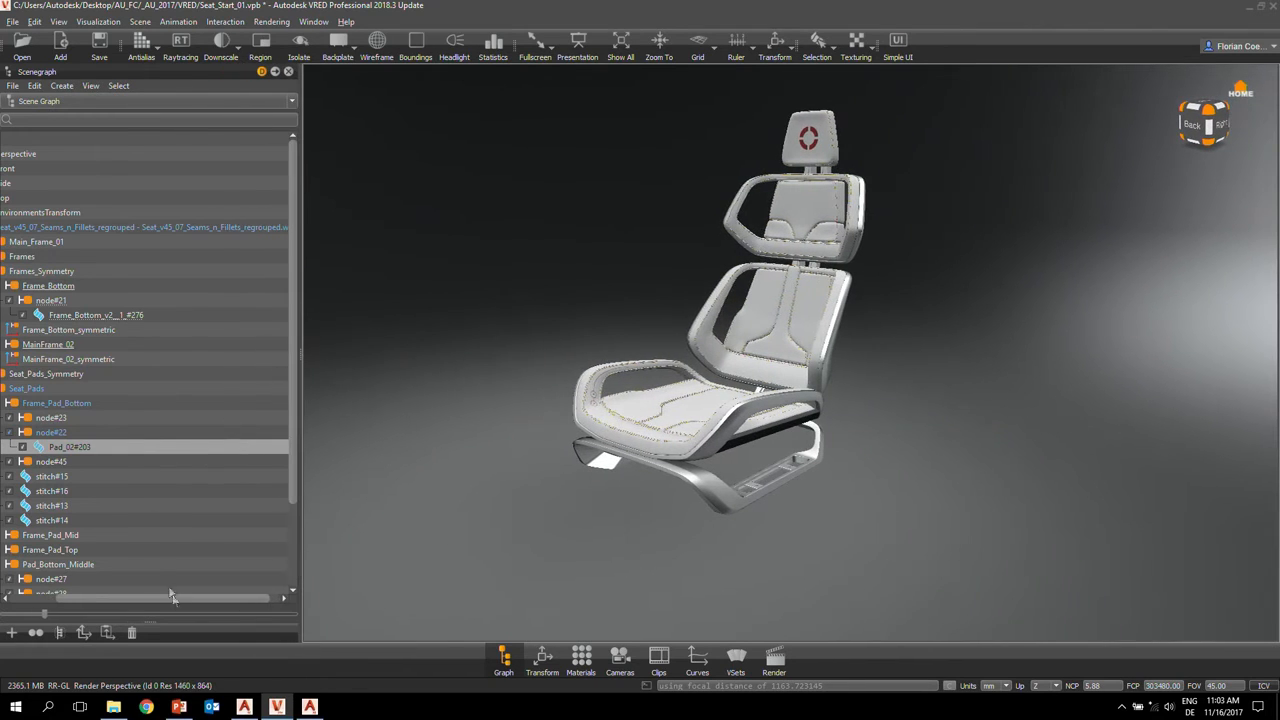
pyautogui.moveTo(174, 598); pyautogui.dragTo(95, 592)
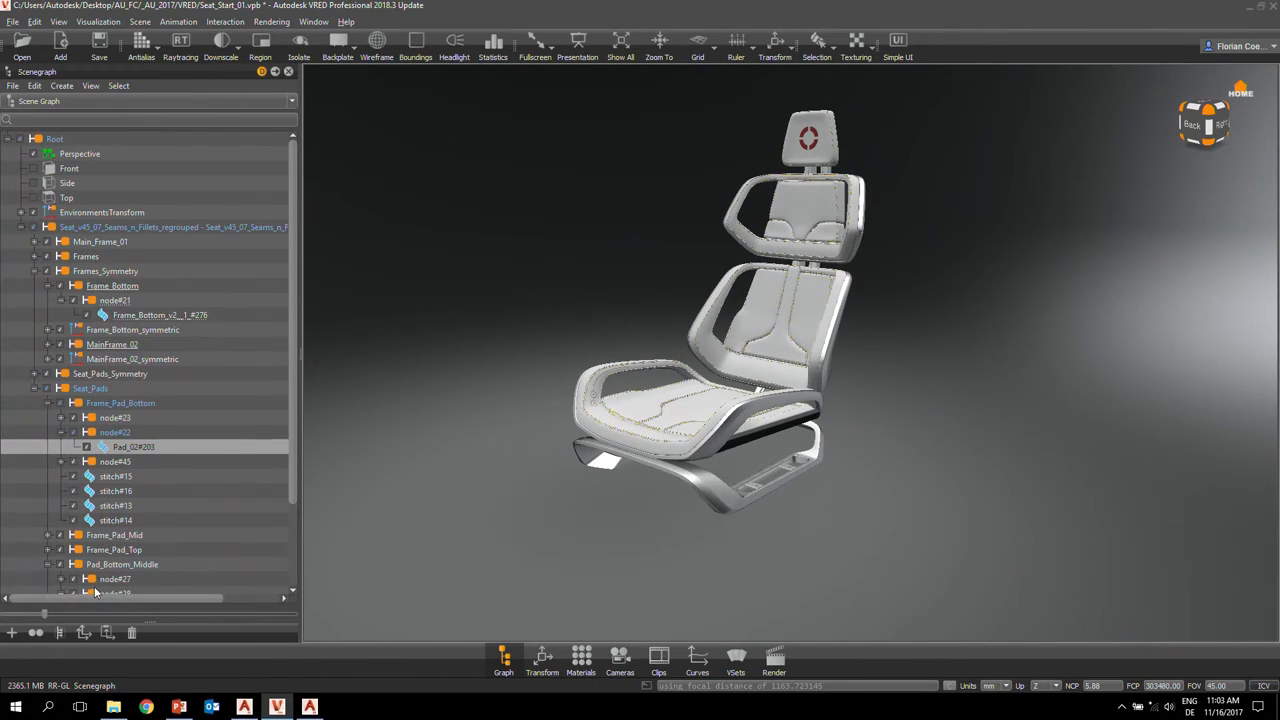
pyautogui.click(47, 403)
pyautogui.click(34, 388)
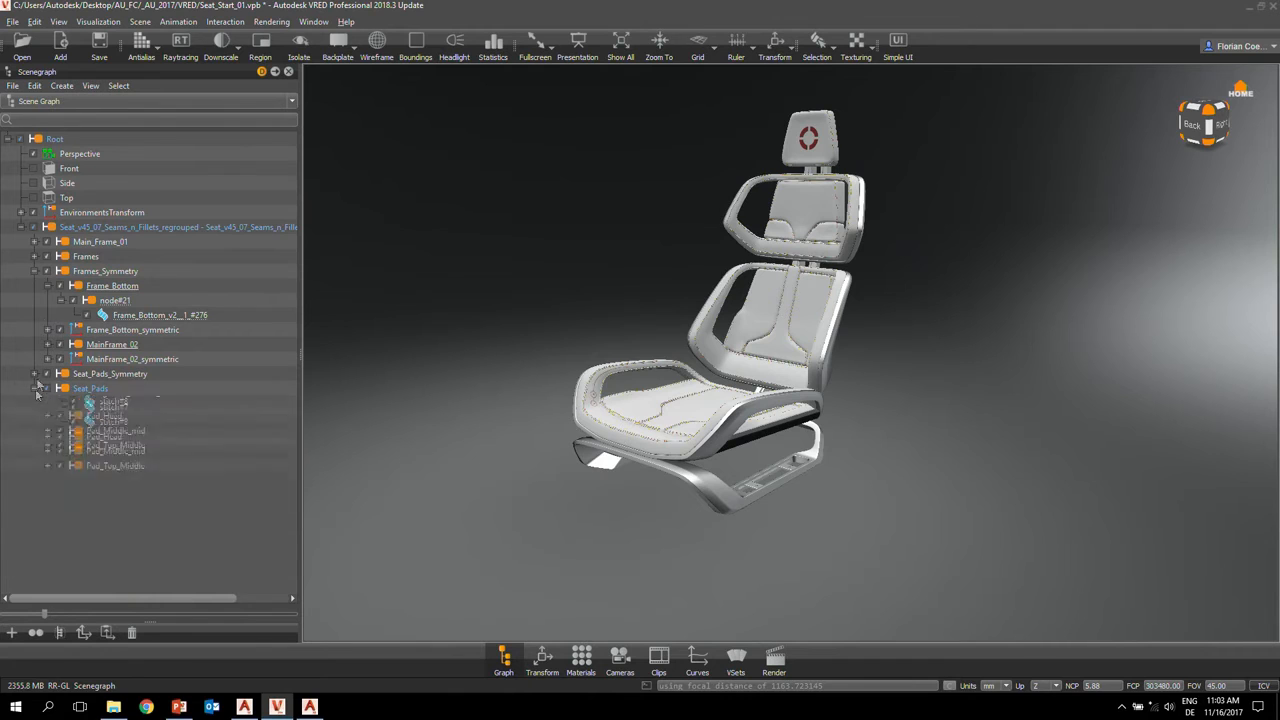
pyautogui.click(34, 271)
pyautogui.click(20, 227)
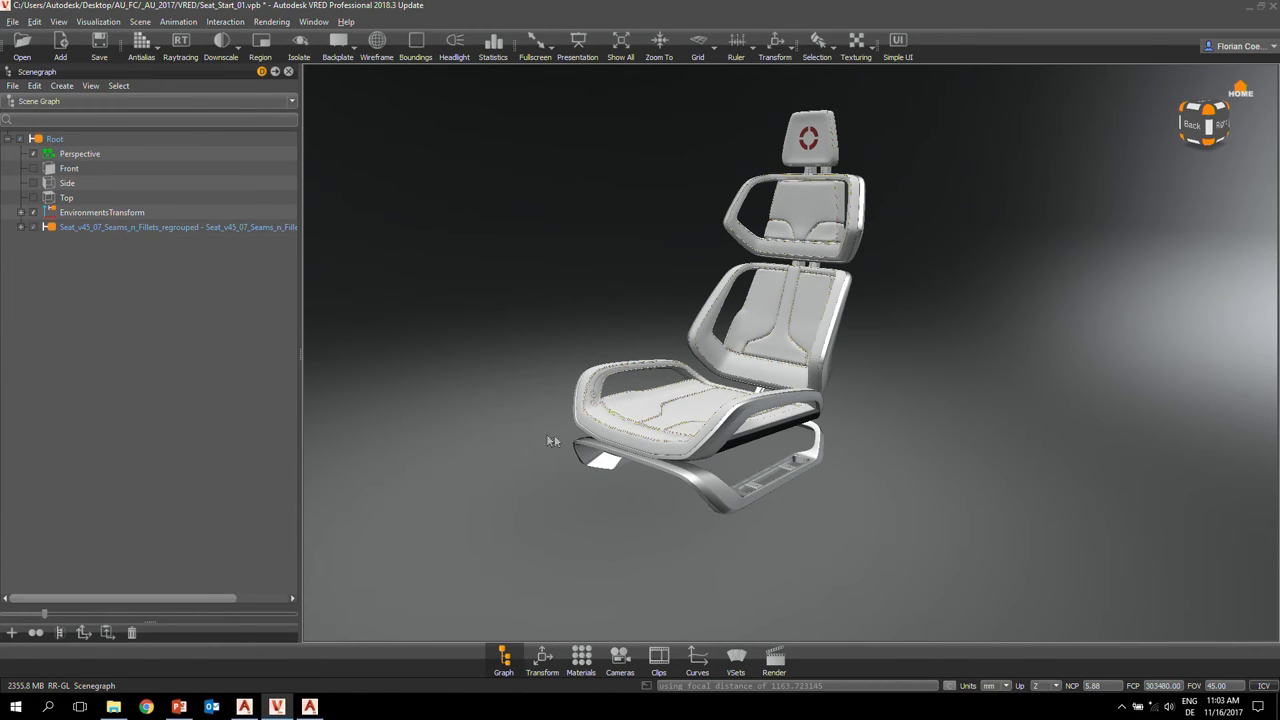
# - Open the Material Editor and dock it beside the viewport
pyautogui.keyDown('alt'); pyautogui.moveTo(618, 414); pyautogui.dragTo(673, 442); pyautogui.keyUp('alt')
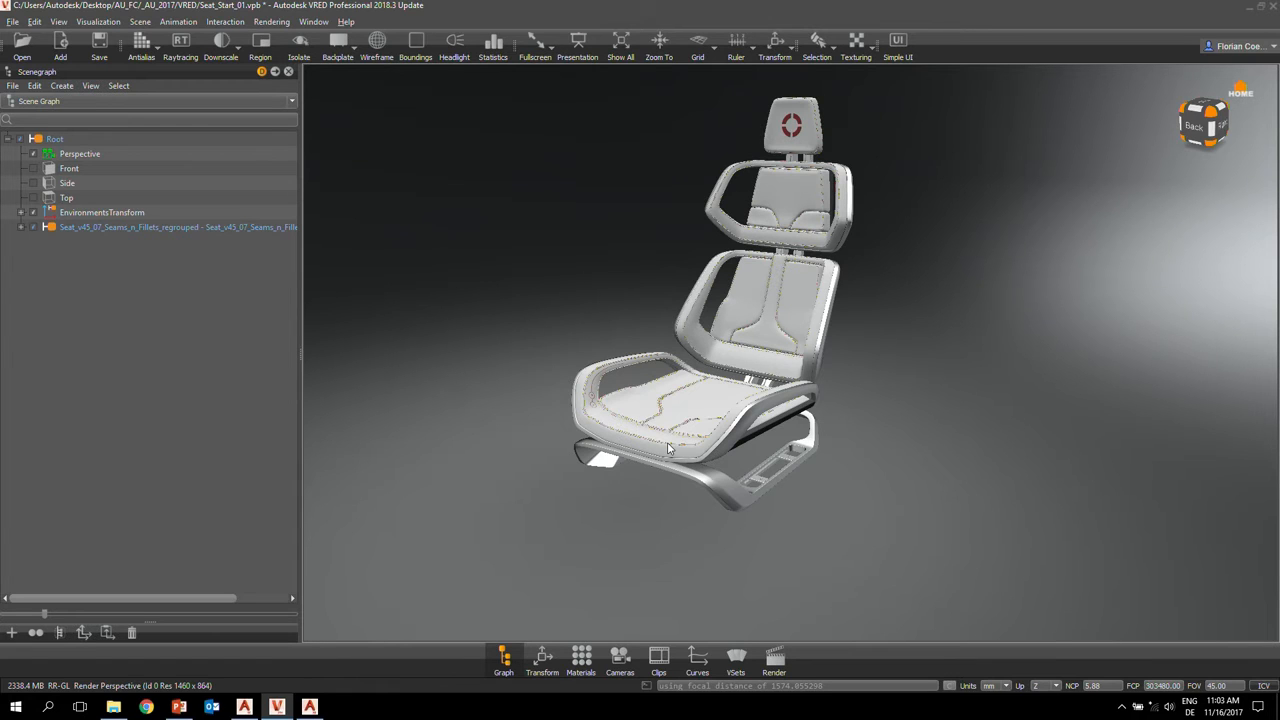
pyautogui.click(580, 670)
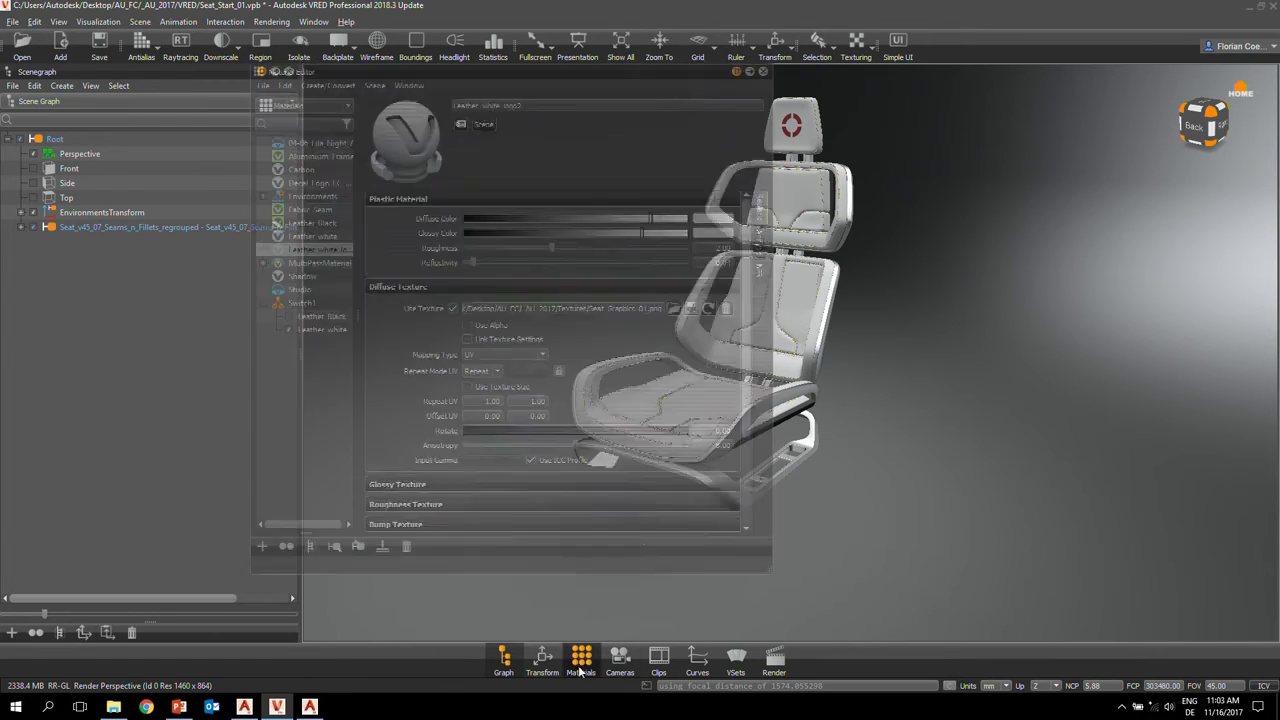
pyautogui.moveTo(678, 81); pyautogui.dragTo(1262, 110)
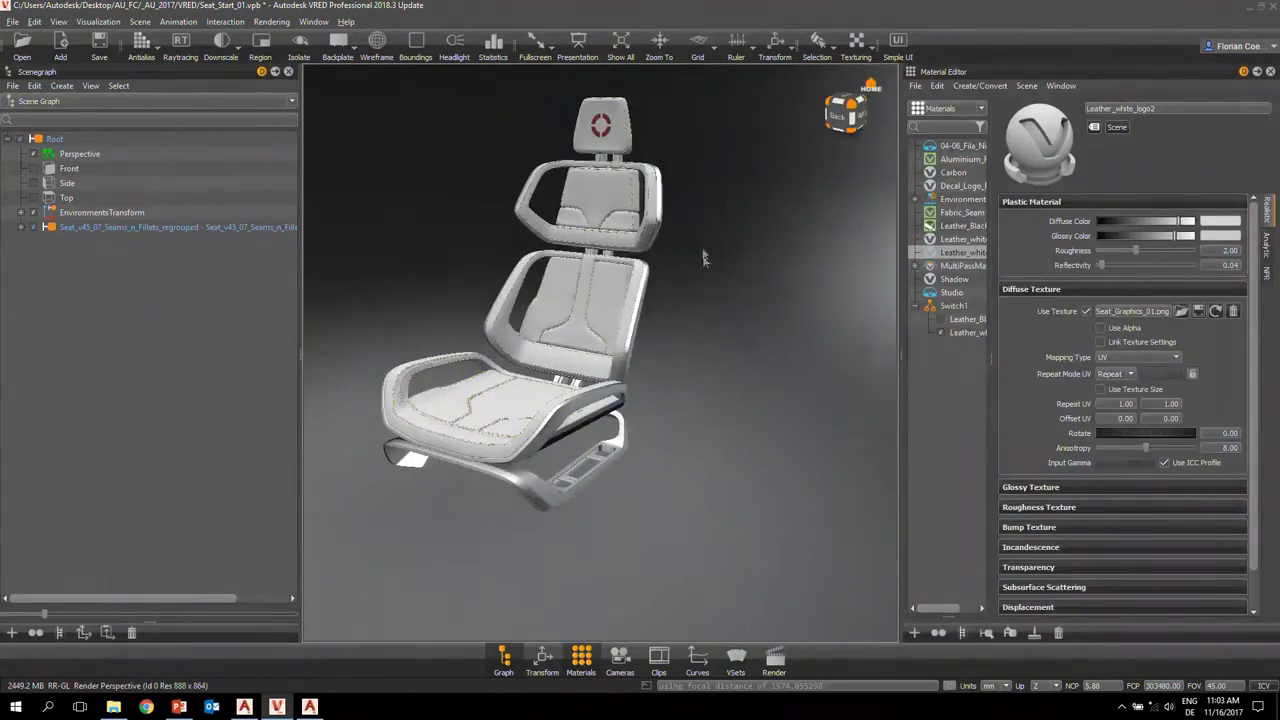
# - Create a sphere environment using the HDRiLightSTudio_Seat_FC01 image from the Textures folder
pyautogui.scroll(-5, 659, 198)
pyautogui.keyDown('alt'); pyautogui.moveTo(645, 440); pyautogui.dragTo(673, 245, button='right'); pyautogui.keyUp('alt')
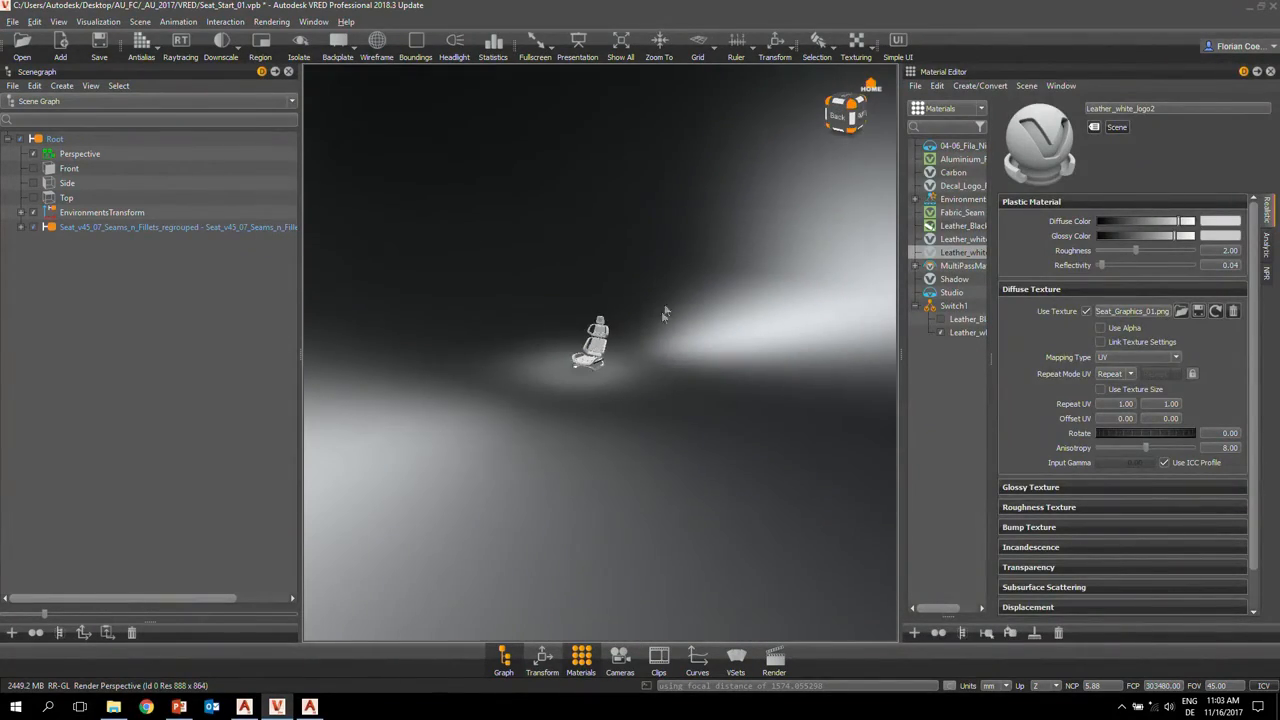
pyautogui.moveTo(663, 314)
pyautogui.keyDown('alt'); pyautogui.mouseDown(button='right')
pyautogui.moveTo(683, 268)
pyautogui.moveTo(643, 398)
pyautogui.mouseUp(button='right'); pyautogui.keyUp('alt')
pyautogui.keyDown('alt'); pyautogui.moveTo(727, 225); pyautogui.dragTo(664, 462, button='right'); pyautogui.keyUp('alt')
pyautogui.click(964, 86)
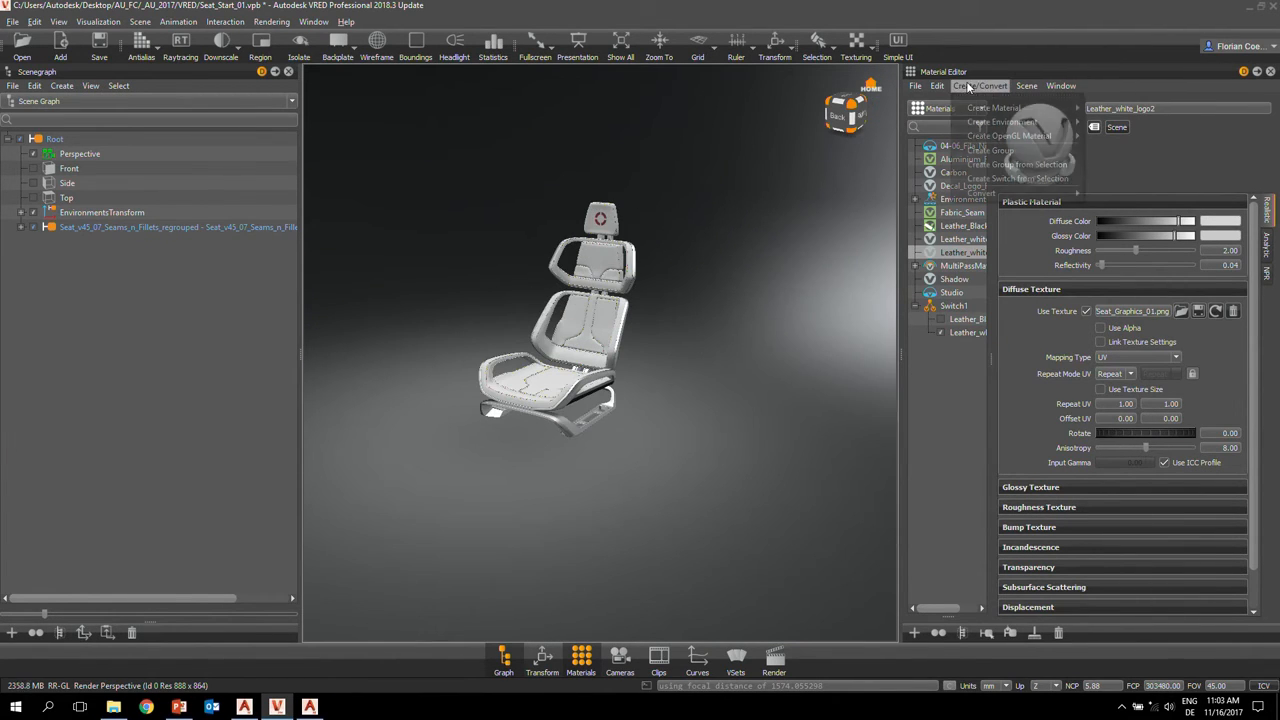
pyautogui.moveTo(1005, 115)
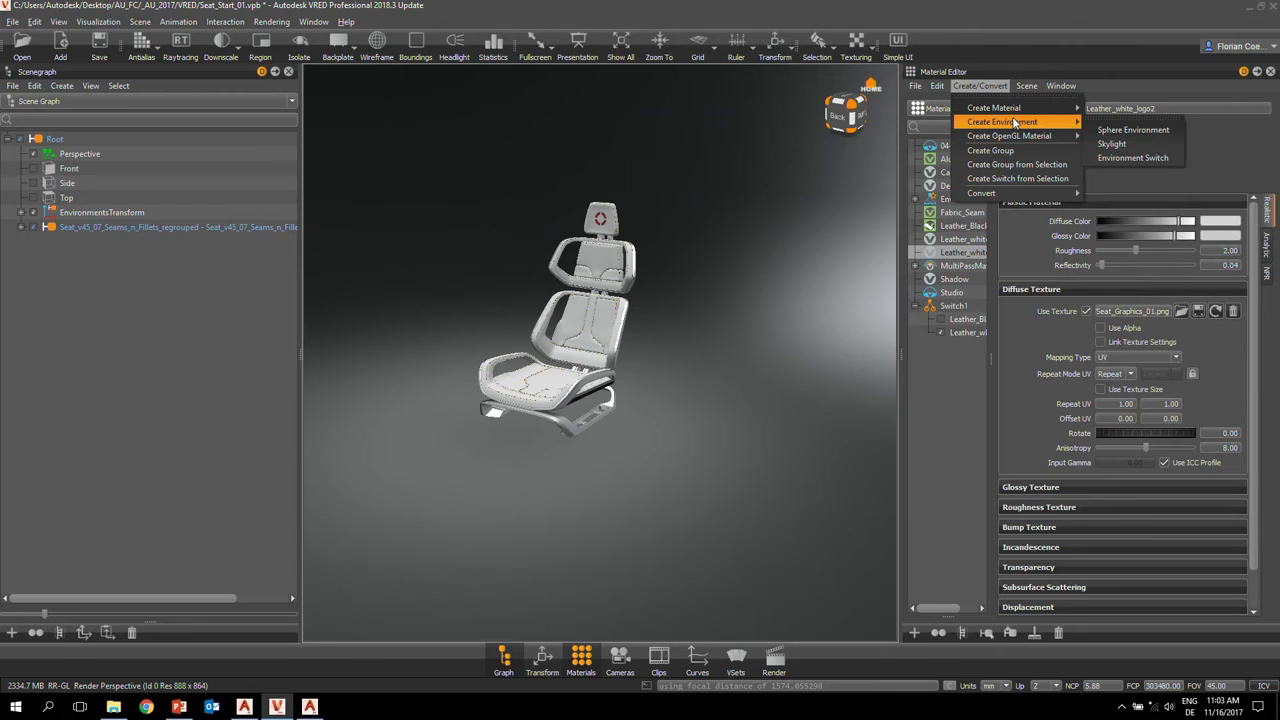
pyautogui.click(1116, 135)
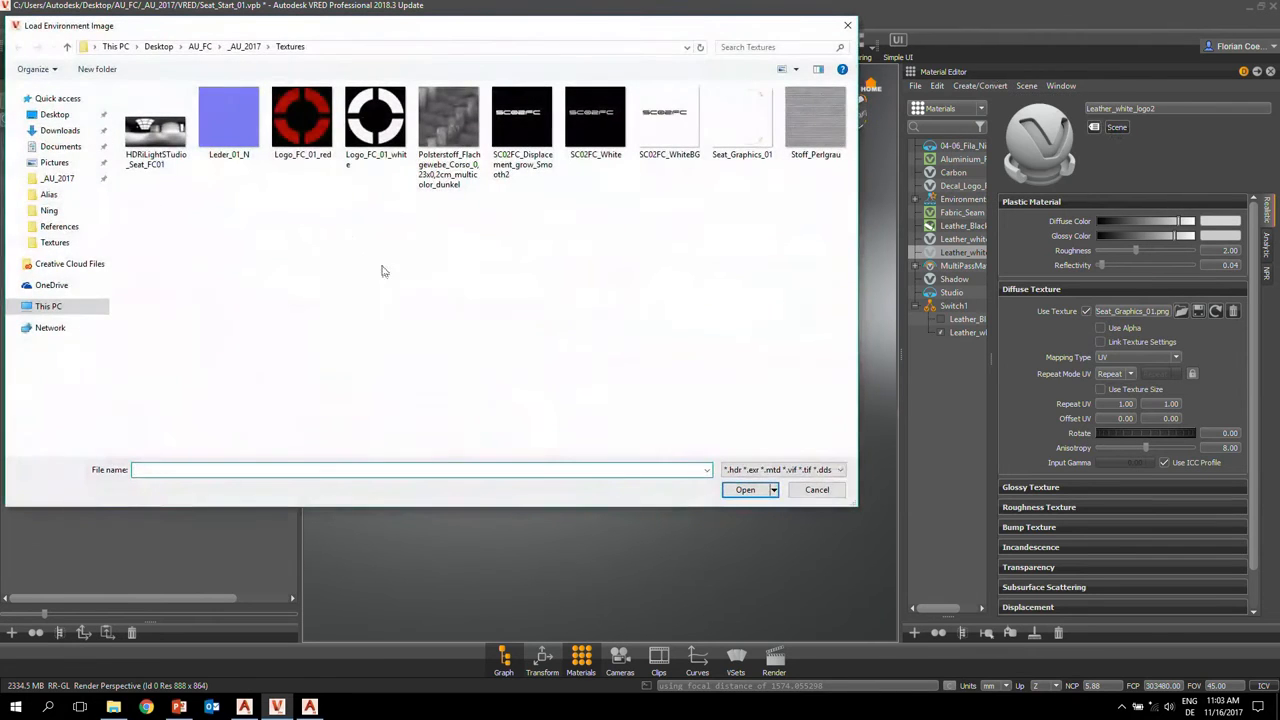
pyautogui.click(156, 125)
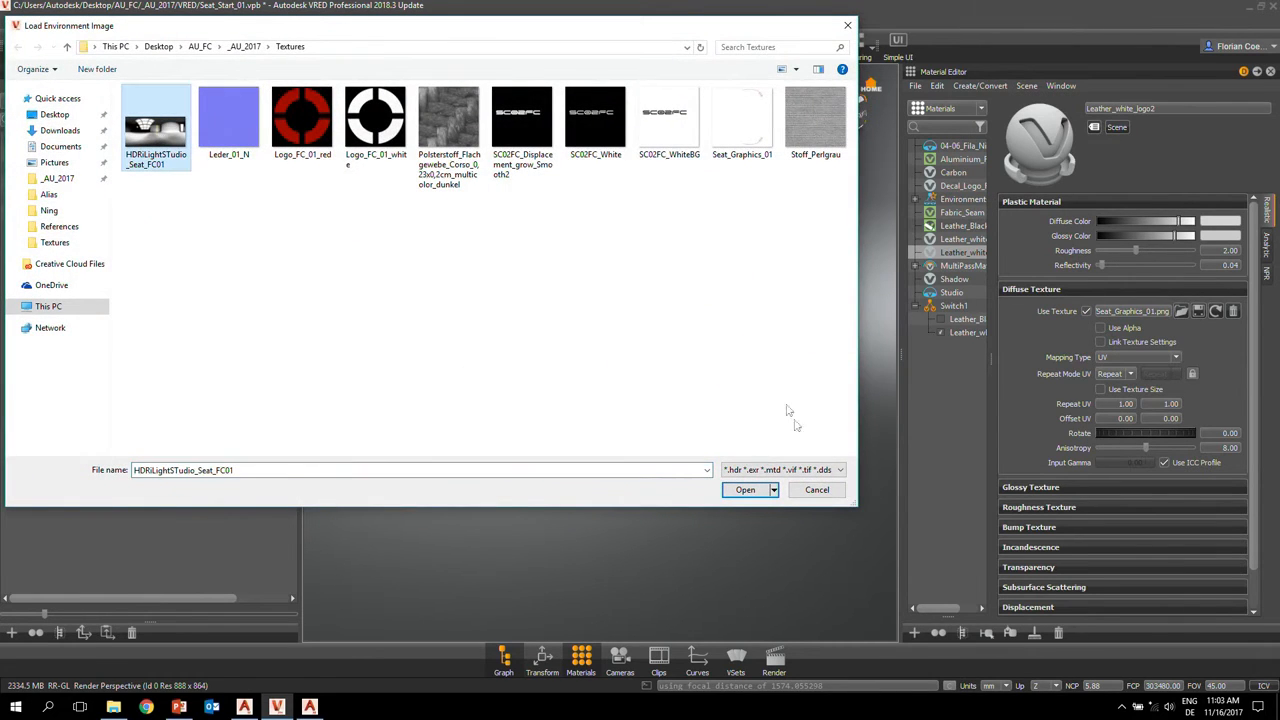
pyautogui.click(745, 489)
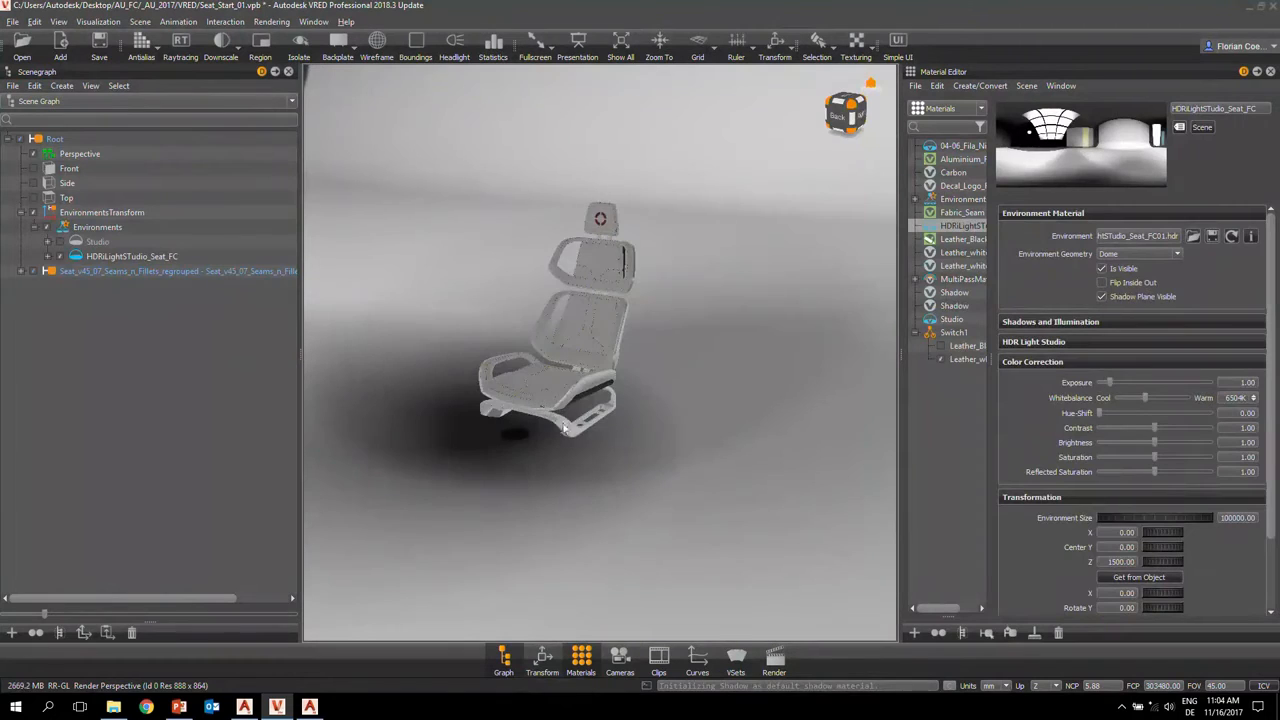
# - Set the new environment's shadow light sources to 1 in its shadow and illumination settings
pyautogui.moveTo(561, 421)
pyautogui.mouseDown()
pyautogui.moveTo(567, 446)
pyautogui.moveTo(568, 424)
pyautogui.mouseUp()
pyautogui.moveTo(568, 424); pyautogui.dragTo(615, 318, button='right')
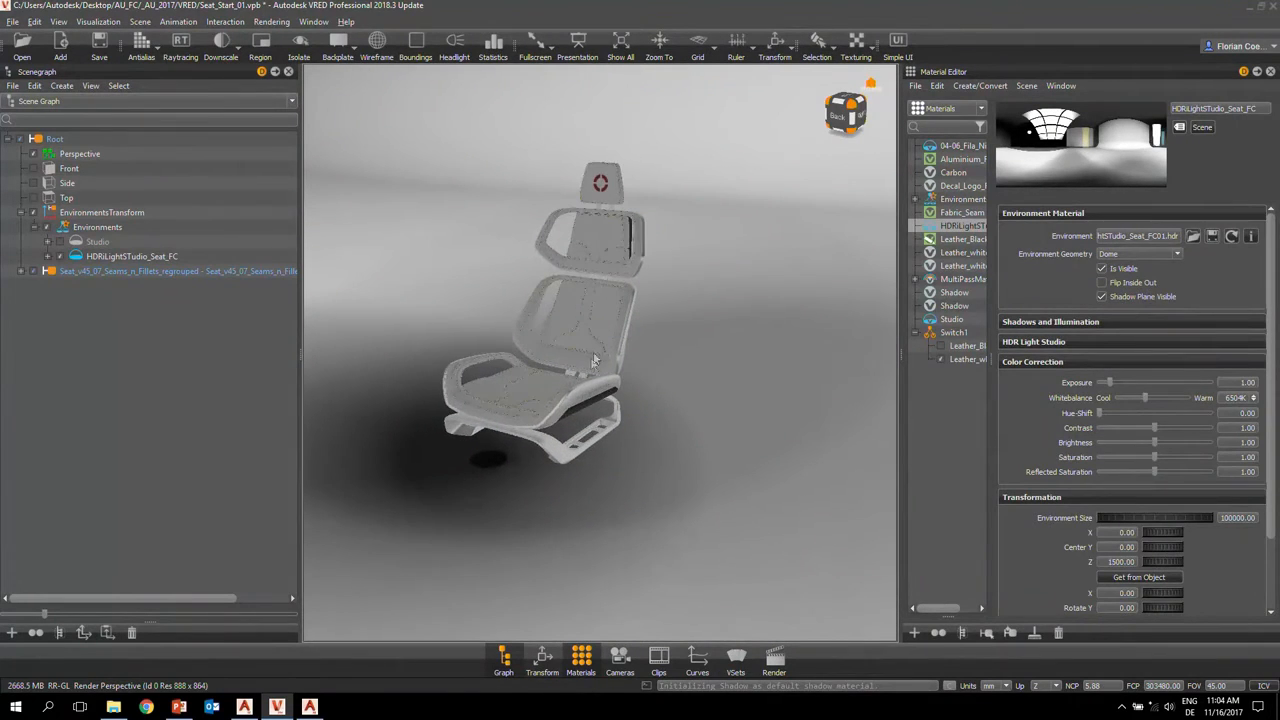
pyautogui.moveTo(575, 375)
pyautogui.mouseDown()
pyautogui.moveTo(412, 375)
pyautogui.moveTo(585, 376)
pyautogui.mouseUp()
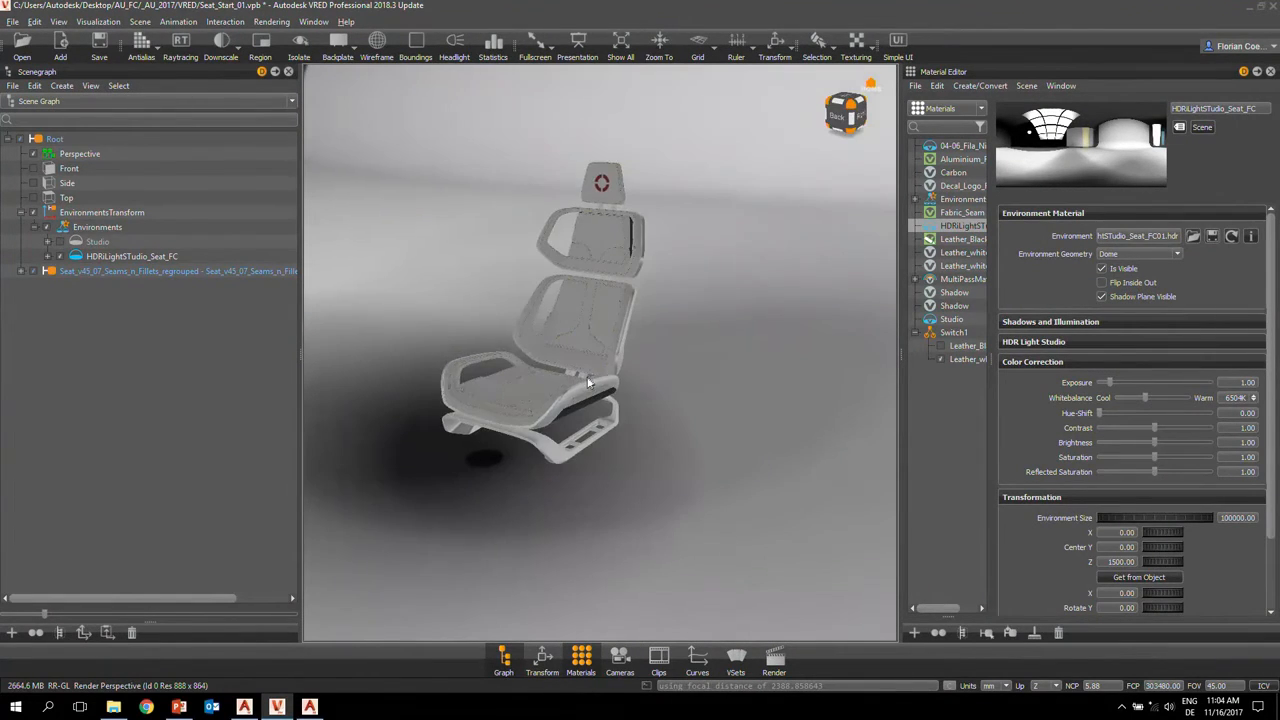
pyautogui.click(1043, 323)
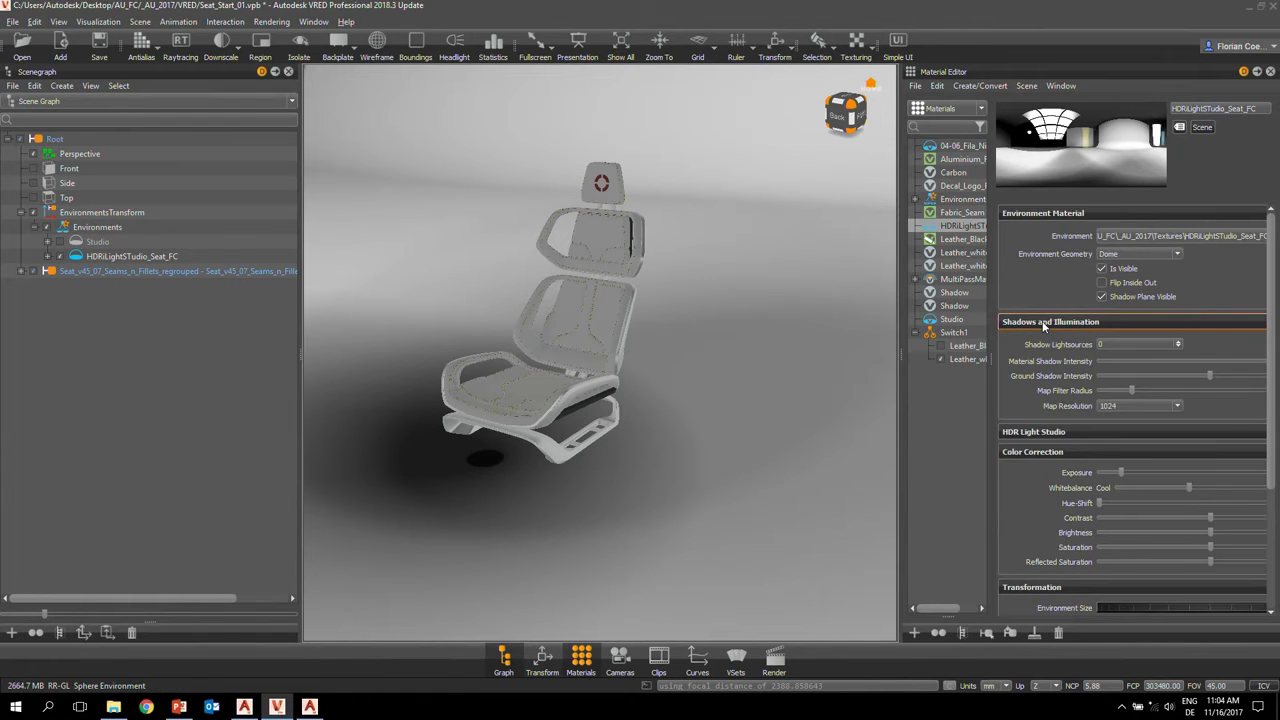
pyautogui.click(1110, 345)
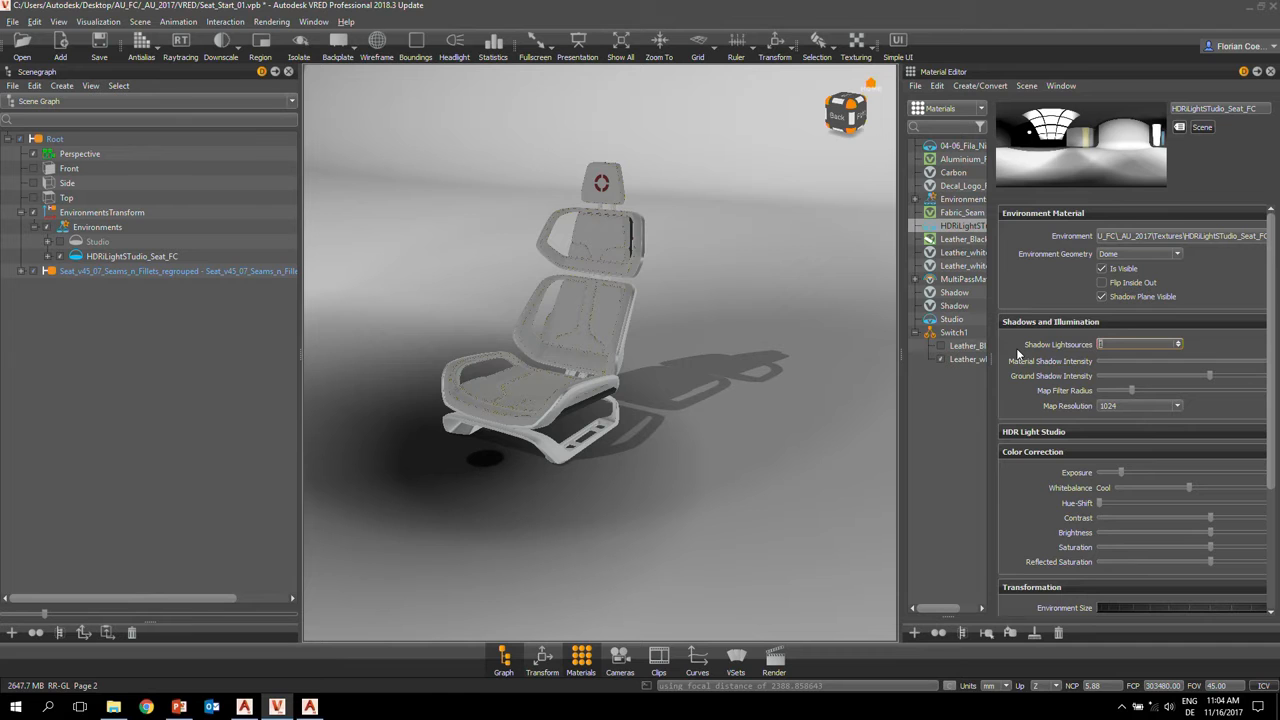
pyautogui.moveTo(743, 393); pyautogui.dragTo(657, 370)
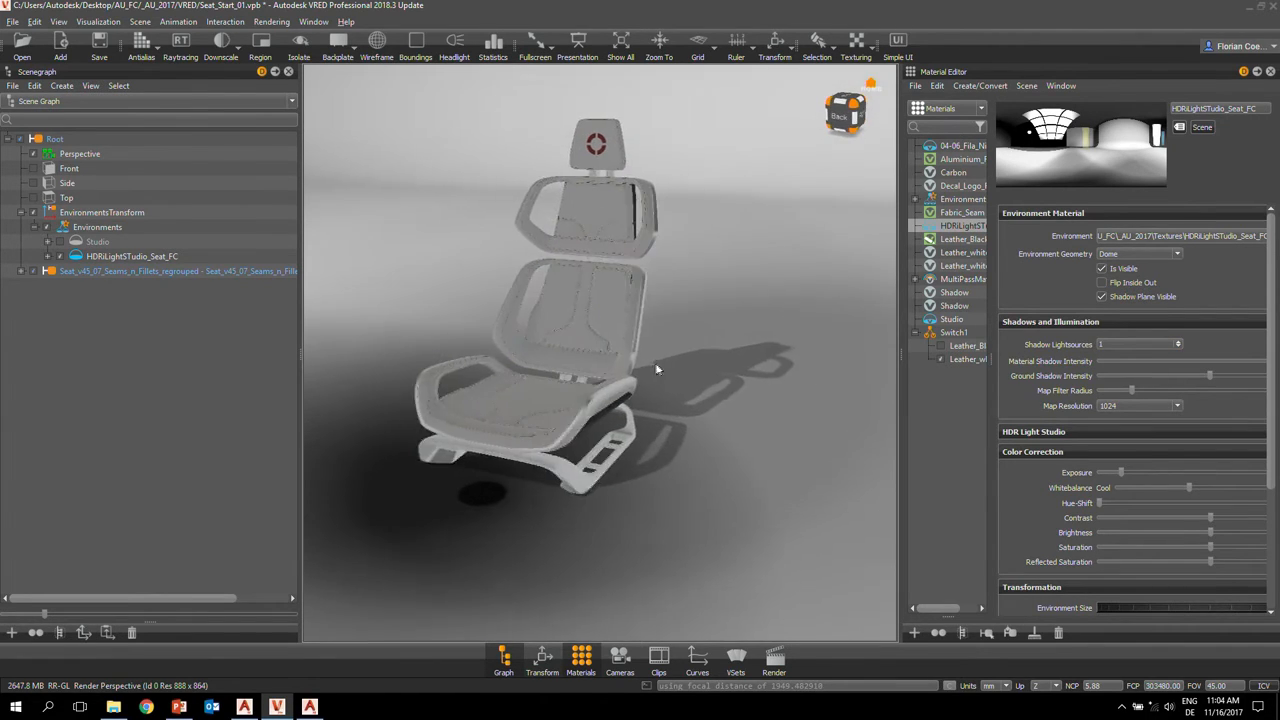
# - Inspect the seat's cast shadow within the environment and set the shadow light sources to 2
pyautogui.scroll(-4, 657, 370)
pyautogui.scroll(-4, 640, 275)
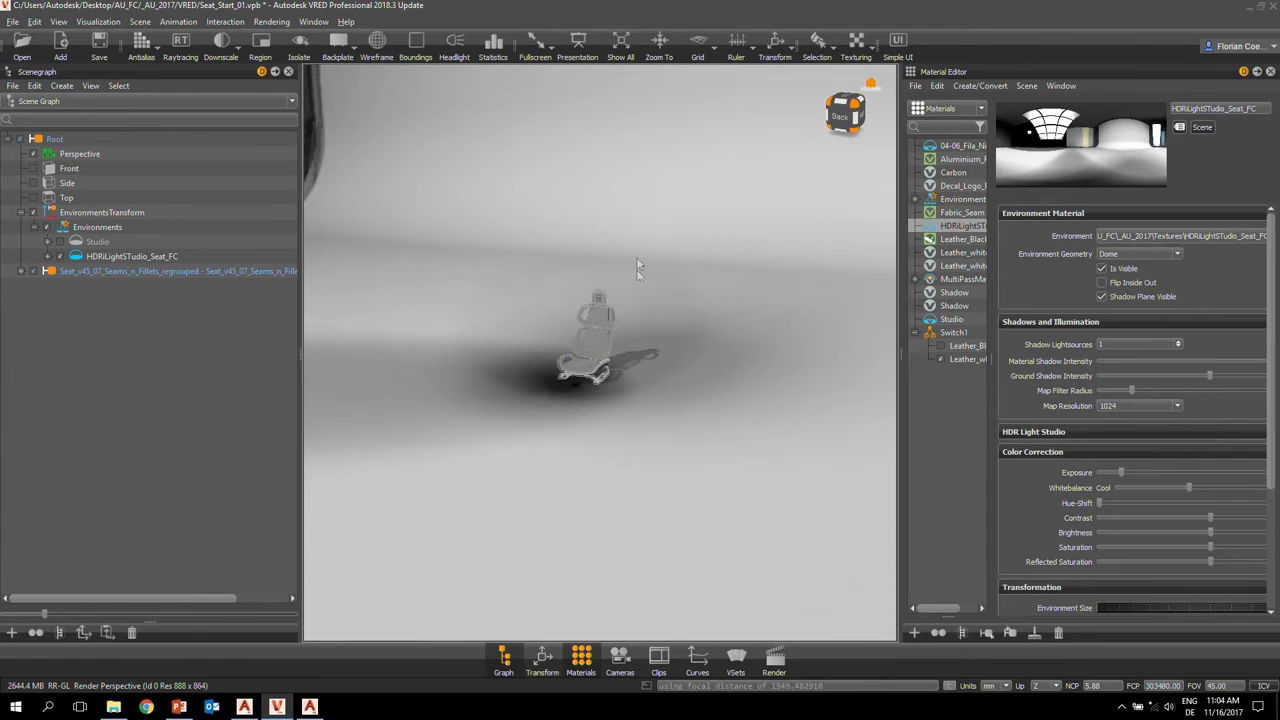
pyautogui.scroll(-1, 638, 266)
pyautogui.moveTo(695, 355); pyautogui.dragTo(593, 355)
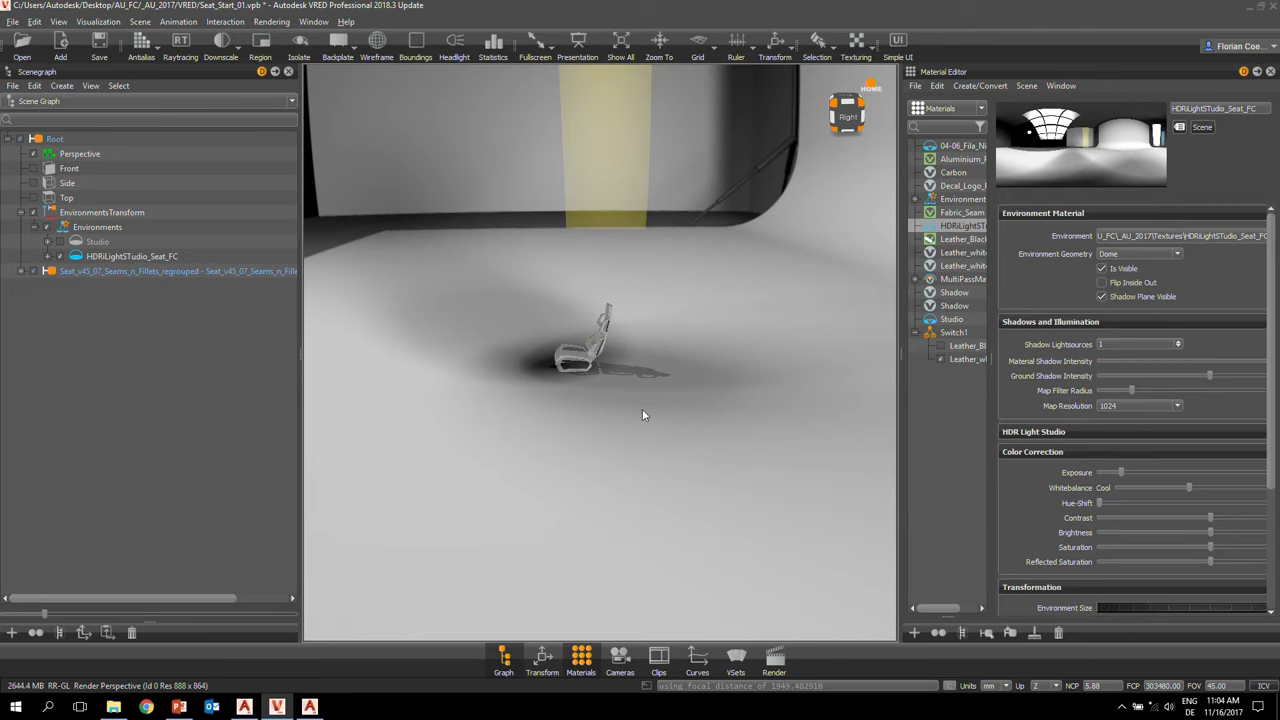
pyautogui.moveTo(642, 414); pyautogui.dragTo(623, 446)
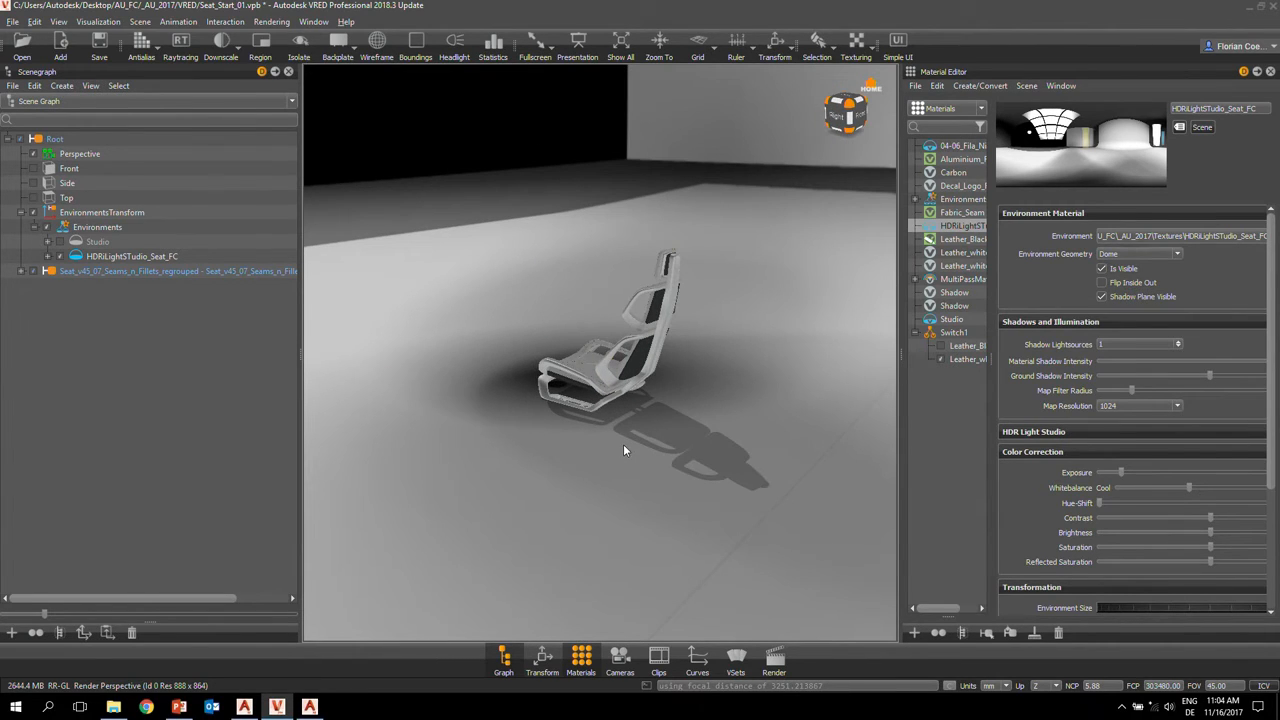
pyautogui.moveTo(551, 477); pyautogui.dragTo(585, 480)
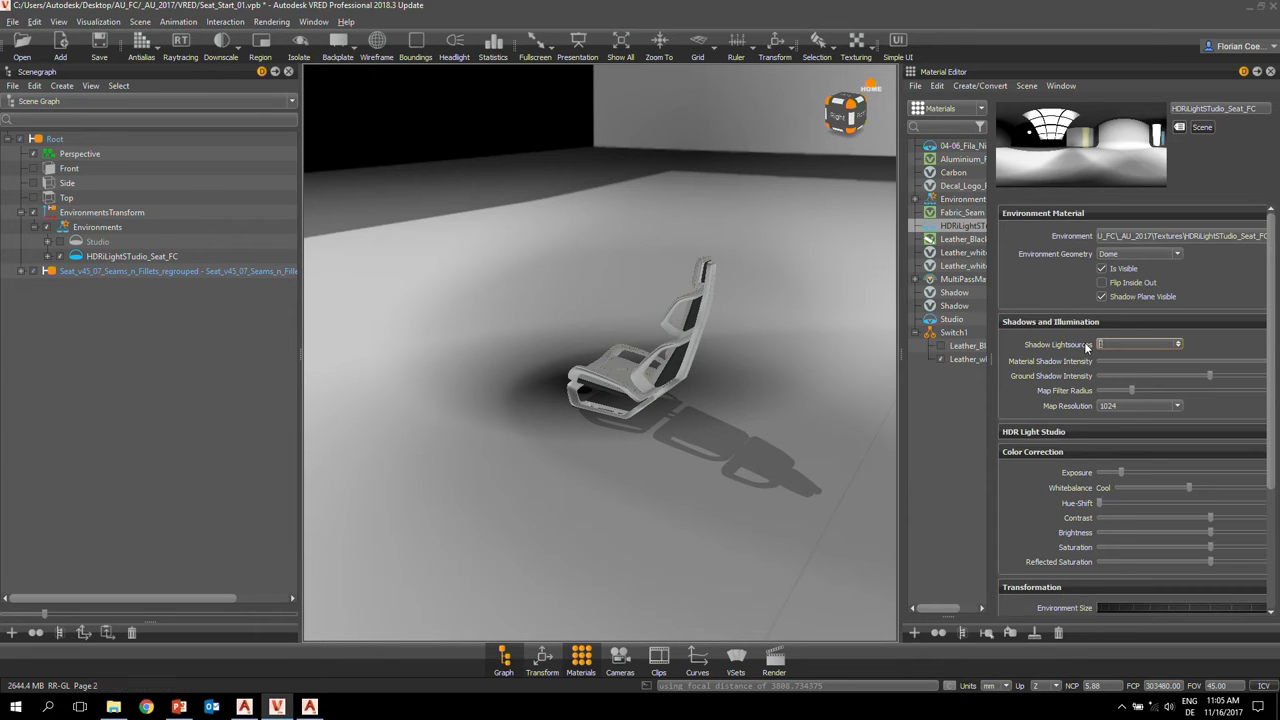
pyautogui.write('2')
pyautogui.press('Return')
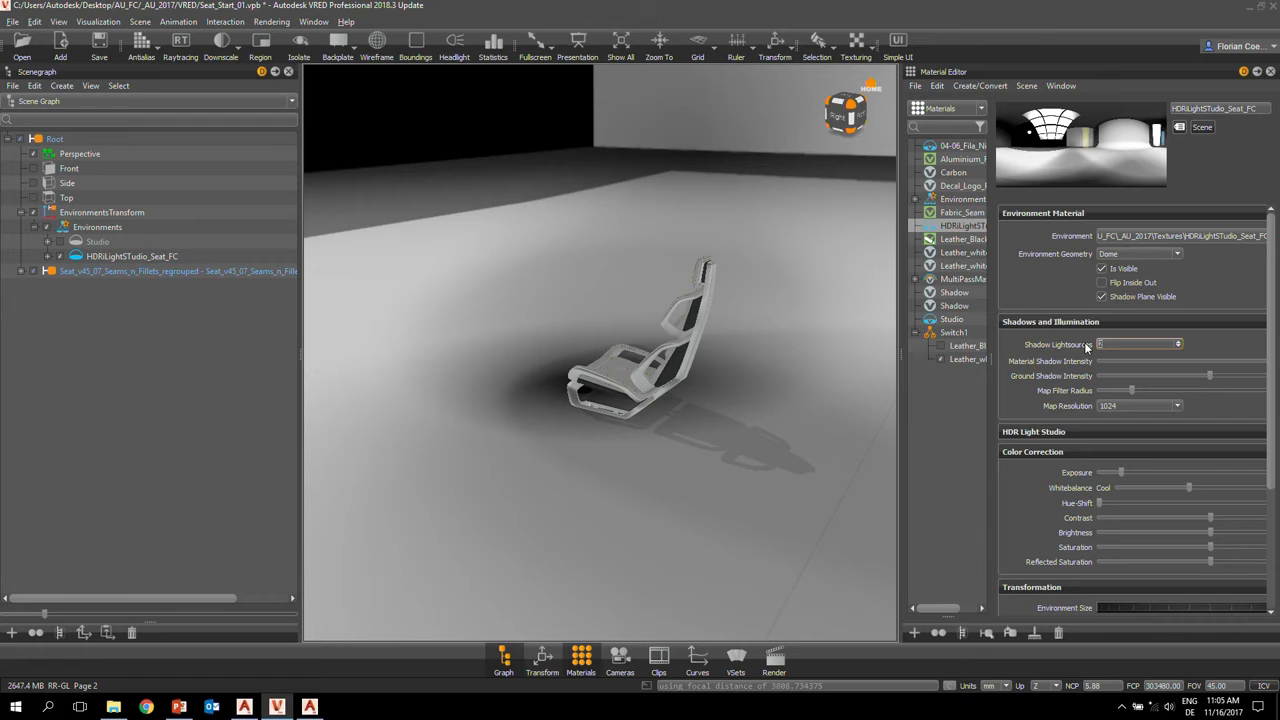
# - Examine the seat and its cast shadows on the ground from the front and at closer range
pyautogui.moveTo(600, 350); pyautogui.dragTo(597, 399)
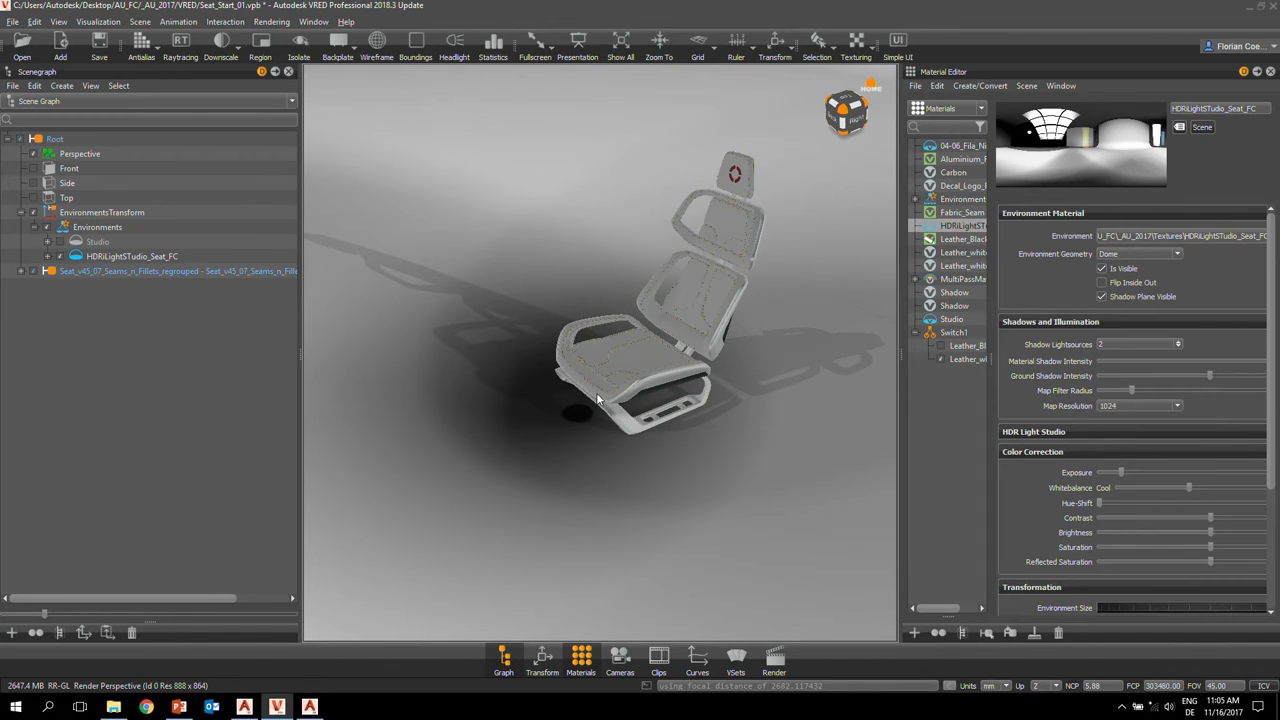
pyautogui.moveTo(600, 411); pyautogui.dragTo(605, 386, button='right')
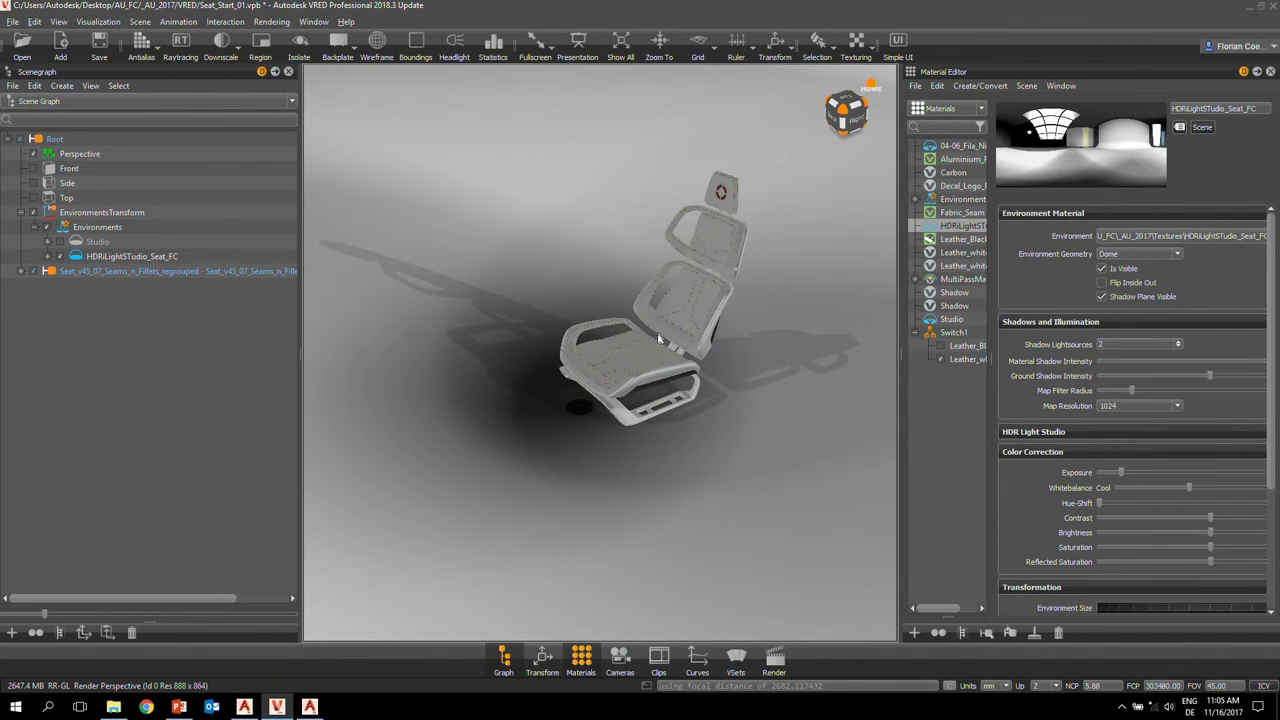
pyautogui.moveTo(658, 340); pyautogui.dragTo(716, 333)
pyautogui.moveTo(716, 333); pyautogui.dragTo(685, 485, button='right')
pyautogui.moveTo(641, 373); pyautogui.dragTo(624, 383, button='middle')
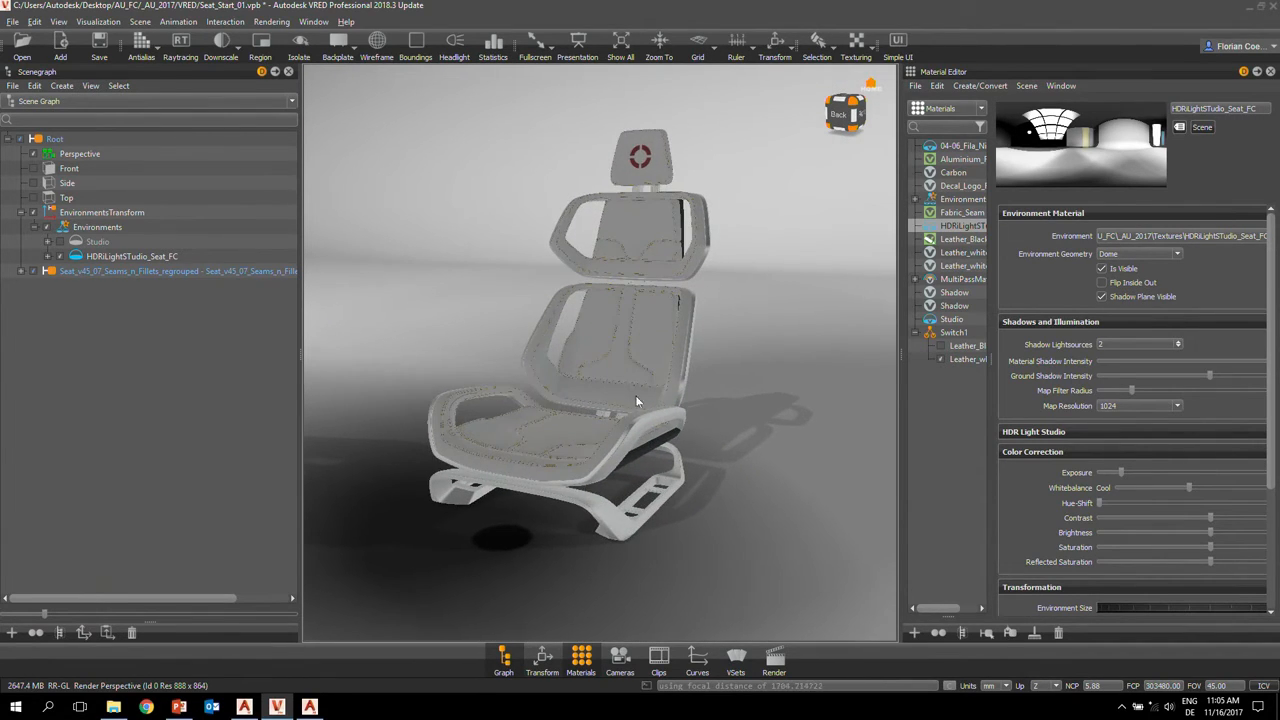
pyautogui.moveTo(636, 399); pyautogui.dragTo(590, 371)
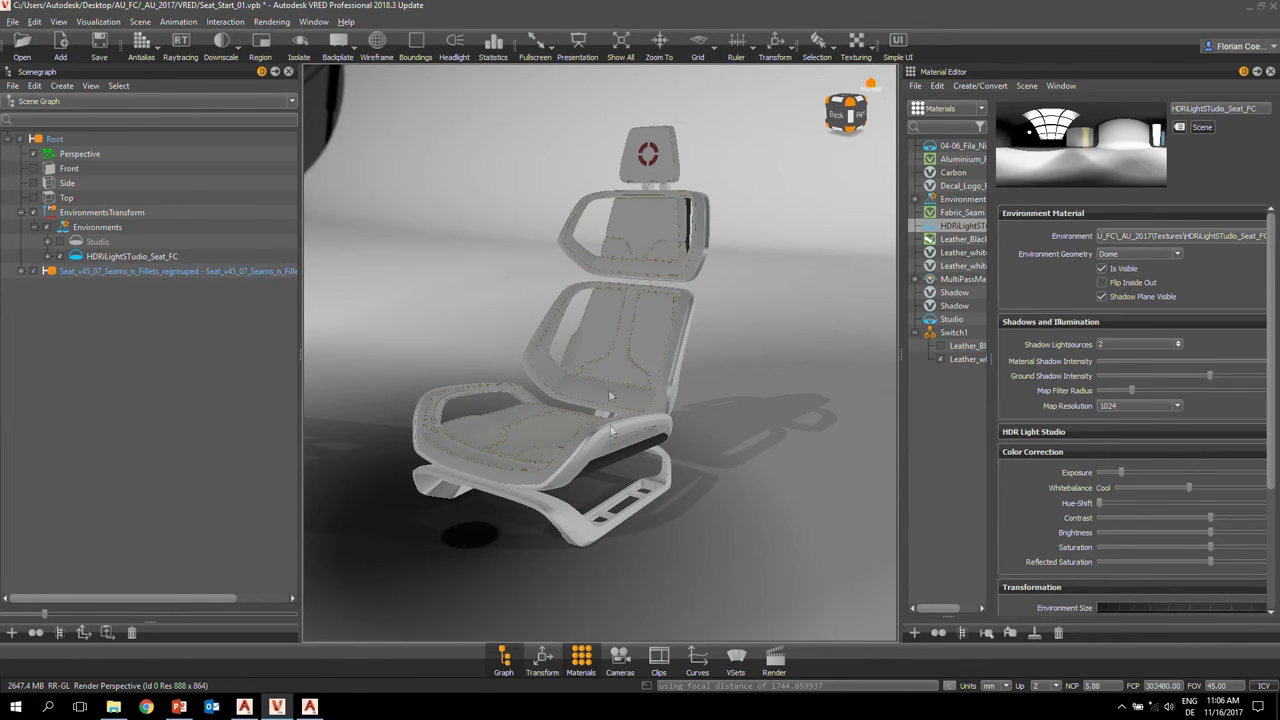
# - Examine the whole HDR dome from outside, comparing its light panels with the seat's position
pyautogui.moveTo(610, 425); pyautogui.dragTo(550, 94, button='right')
pyautogui.moveTo(550, 99); pyautogui.dragTo(553, 341)
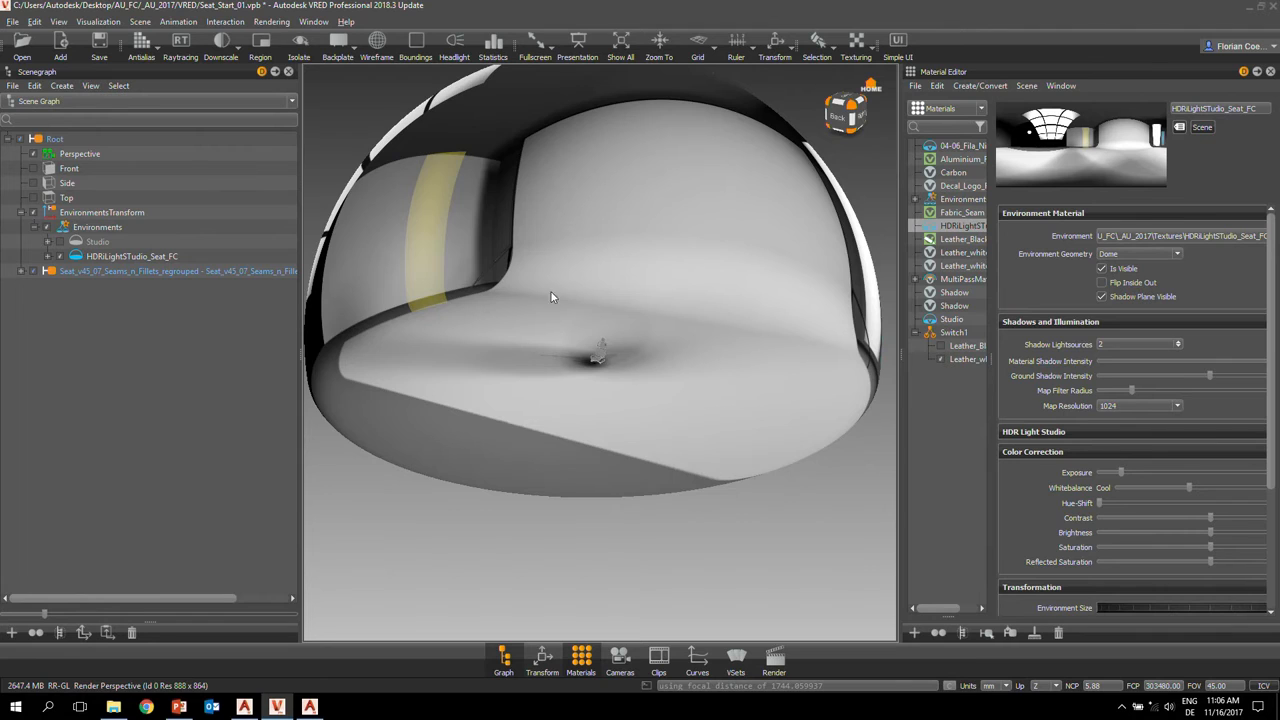
pyautogui.moveTo(556, 282); pyautogui.dragTo(543, 426, button='right')
pyautogui.moveTo(638, 205)
pyautogui.mouseDown(button='right')
pyautogui.moveTo(602, 380)
pyautogui.moveTo(616, 390)
pyautogui.mouseUp(button='right')
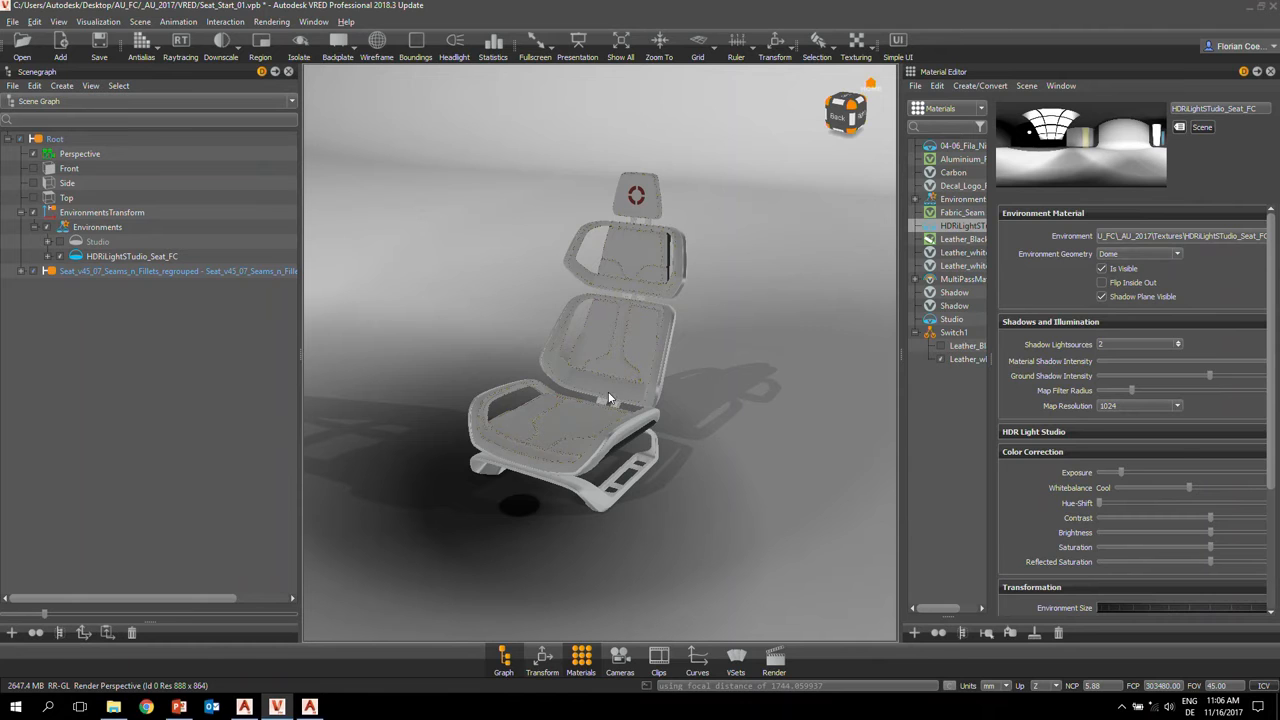
pyautogui.moveTo(613, 394)
pyautogui.mouseDown(button='right')
pyautogui.moveTo(626, 329)
pyautogui.moveTo(611, 154)
pyautogui.mouseUp(button='right')
pyautogui.moveTo(548, 368); pyautogui.dragTo(537, 240, button='right')
pyautogui.moveTo(537, 240); pyautogui.dragTo(577, 266)
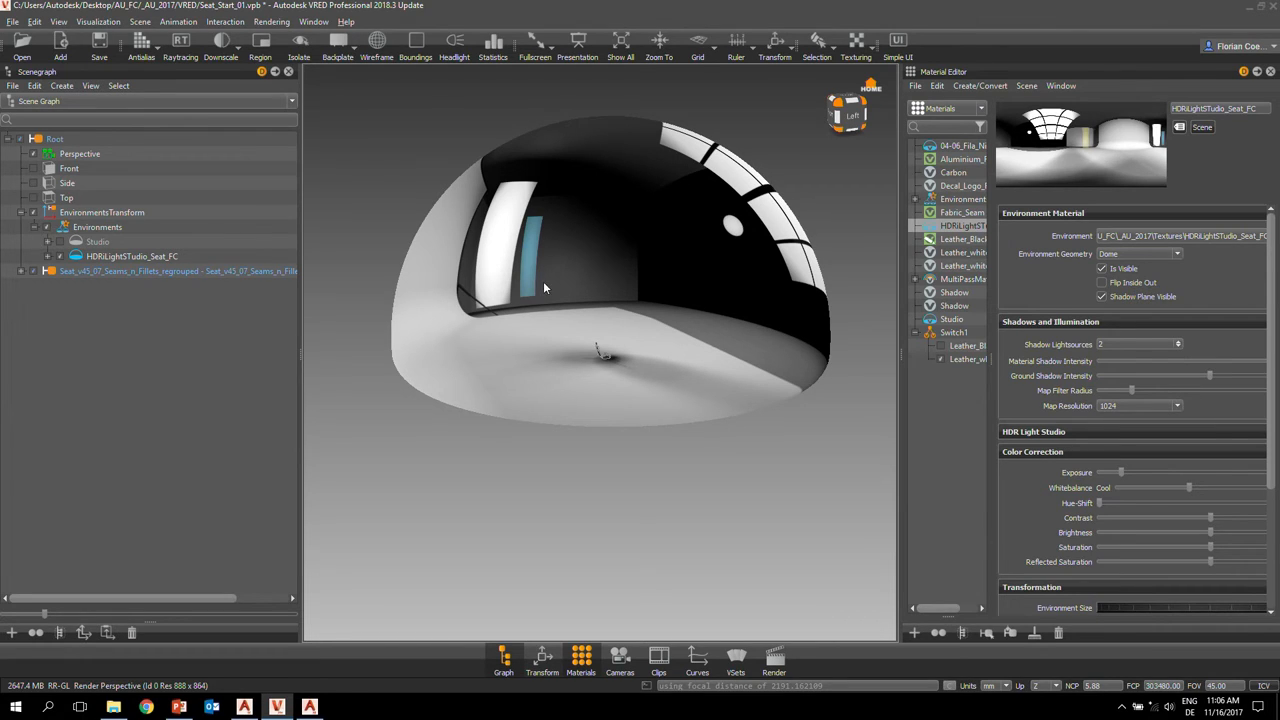
pyautogui.moveTo(680, 310); pyautogui.dragTo(588, 353)
pyautogui.moveTo(684, 368); pyautogui.dragTo(622, 368)
pyautogui.scroll(2, 645, 333)
# - Expand the environment's HDR Light Studio settings and examine the seat within the dome again
pyautogui.click(1040, 432)
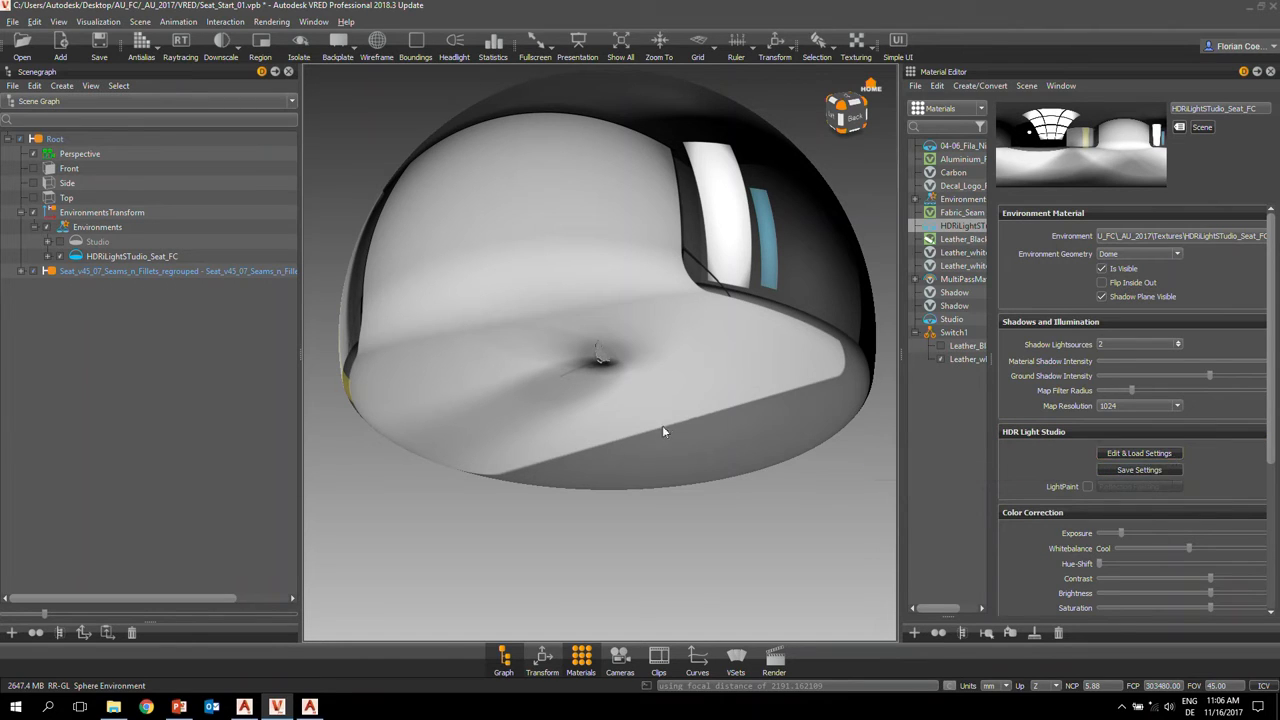
pyautogui.moveTo(664, 434); pyautogui.dragTo(543, 435)
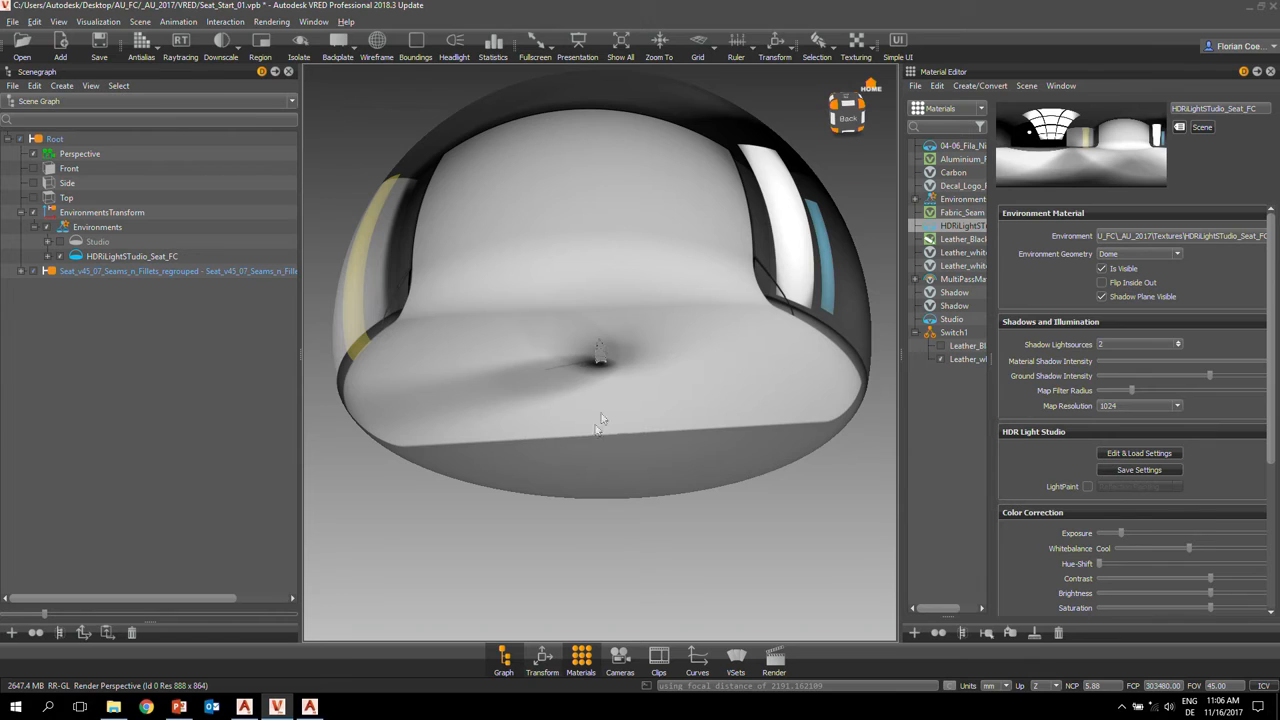
pyautogui.scroll(5, 640, 371)
pyautogui.moveTo(673, 333); pyautogui.dragTo(649, 446, button='right')
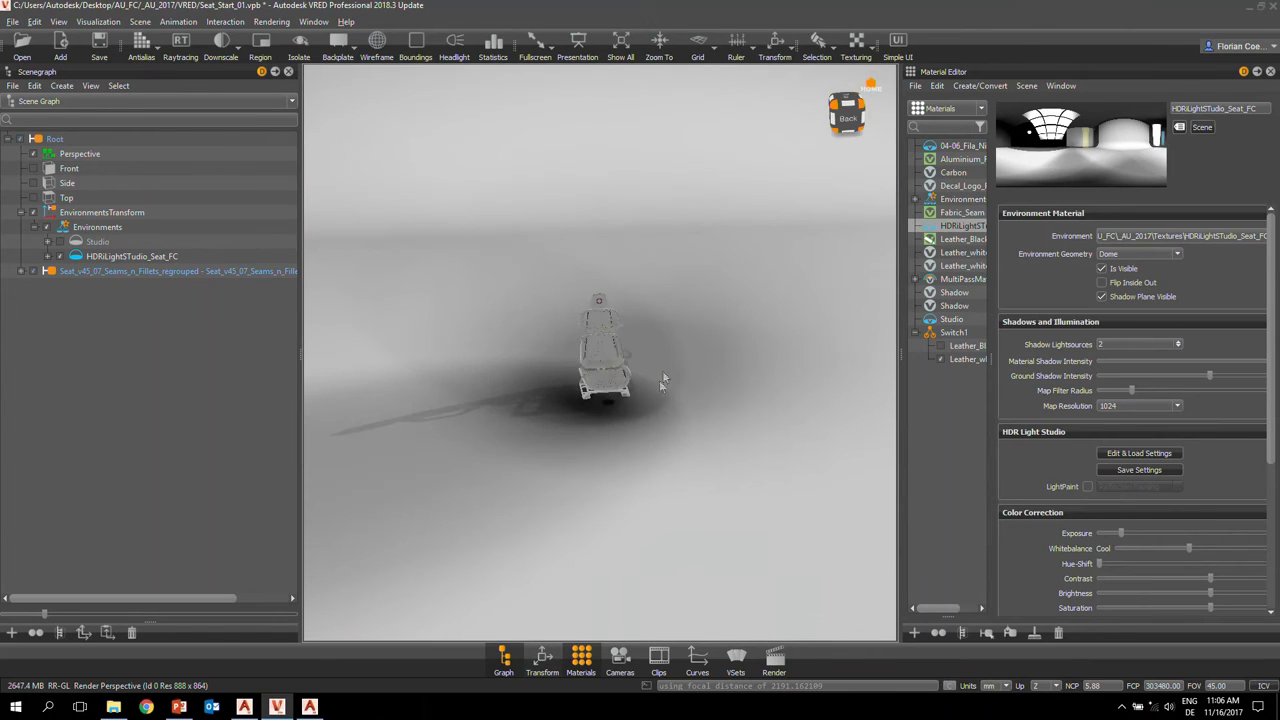
pyautogui.moveTo(660, 380); pyautogui.dragTo(576, 368)
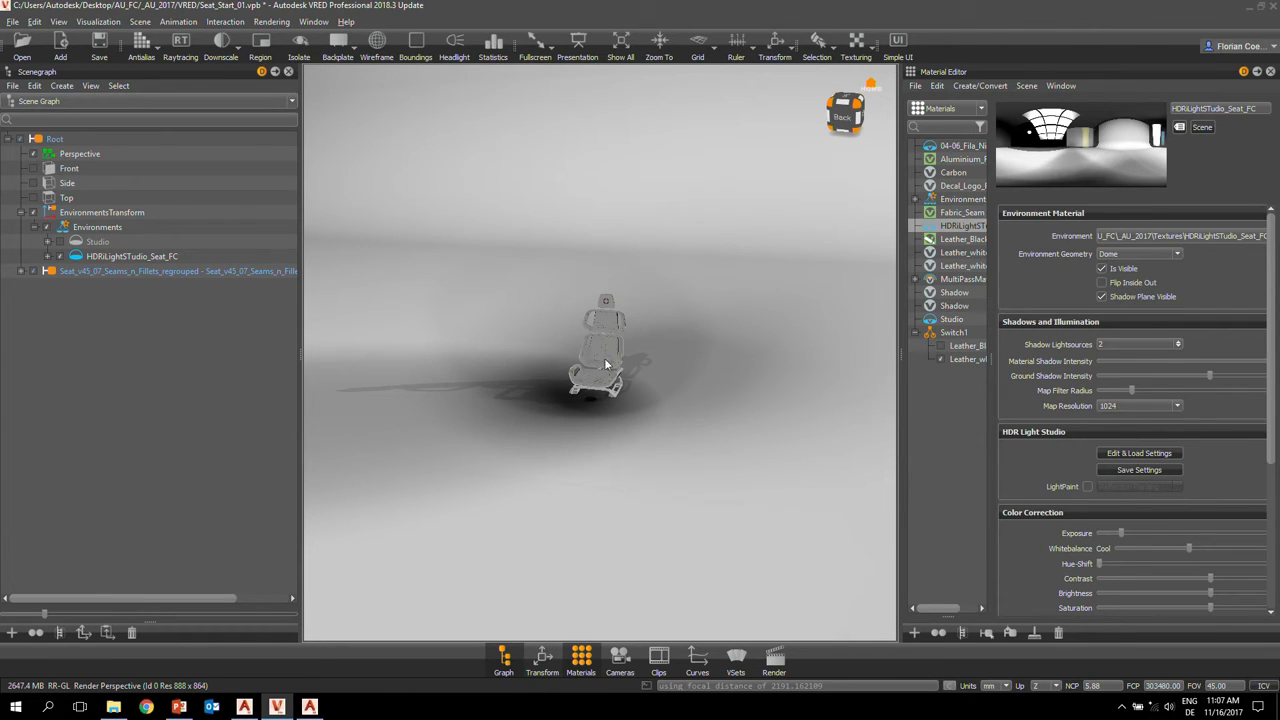
pyautogui.moveTo(668, 318); pyautogui.dragTo(656, 472, button='right')
pyautogui.moveTo(662, 385); pyautogui.dragTo(620, 362)
pyautogui.moveTo(620, 358); pyautogui.dragTo(626, 454, button='right')
pyautogui.moveTo(617, 434); pyautogui.dragTo(632, 442, button='middle')
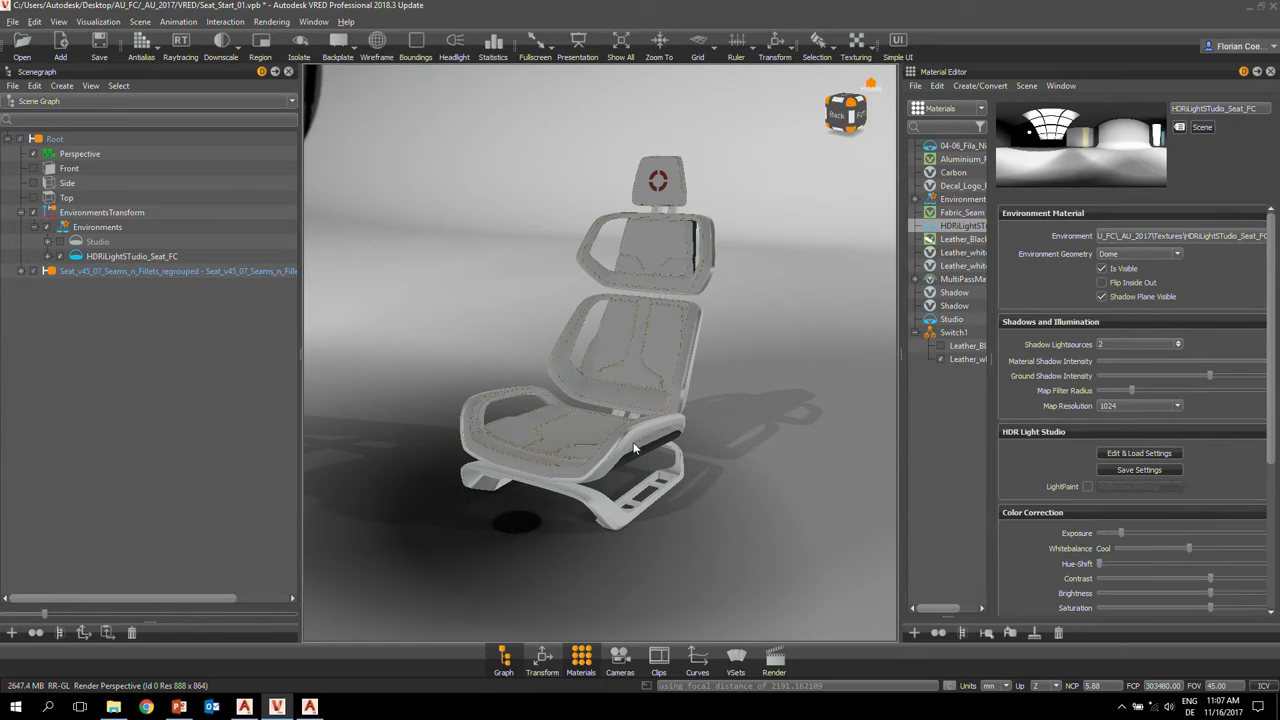
pyautogui.moveTo(633, 438); pyautogui.dragTo(612, 429)
pyautogui.moveTo(612, 429); pyautogui.dragTo(618, 385, button='right')
pyautogui.moveTo(618, 390); pyautogui.dragTo(611, 398, button='middle')
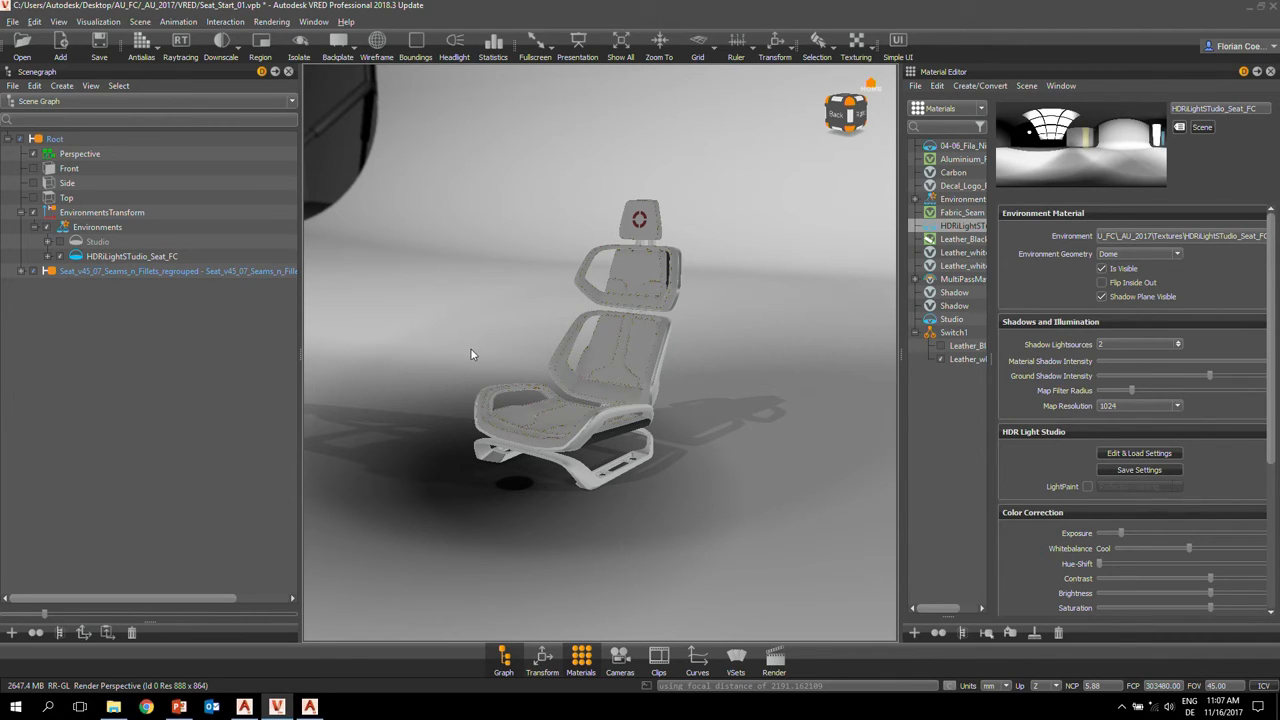
# - Switch to Alias to check the seat cushion's modelled seams, and return to VRED
pyautogui.click(309, 707)
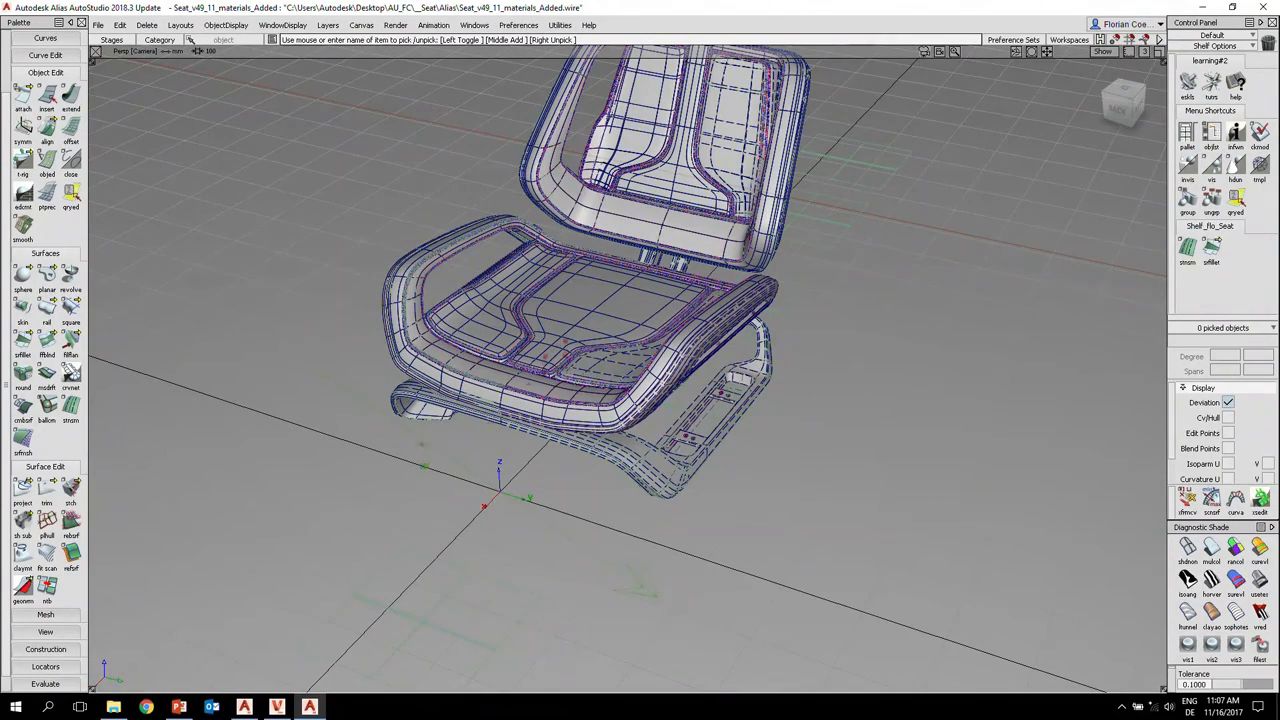
pyautogui.moveTo(490, 401)
pyautogui.keyDown('alt'); pyautogui.keyDown('shift'); pyautogui.mouseDown(button='right')
pyautogui.moveTo(559, 405)
pyautogui.moveTo(498, 402)
pyautogui.mouseUp(button='right'); pyautogui.keyUp('shift'); pyautogui.keyUp('alt')
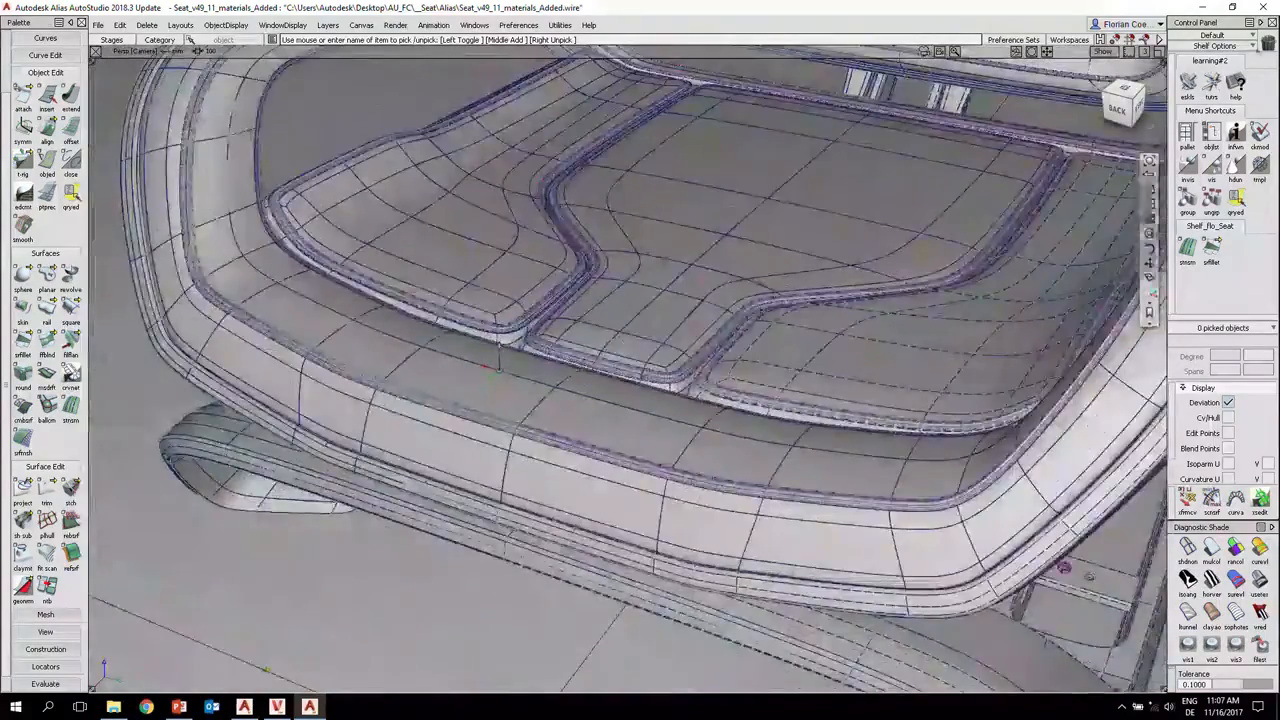
pyautogui.click(1205, 8)
# - Examine the stitching and seam grooves on the bottom seat cushion up close
pyautogui.moveTo(640, 318); pyautogui.dragTo(609, 548, button='right')
pyautogui.moveTo(609, 548); pyautogui.dragTo(626, 406, button='middle')
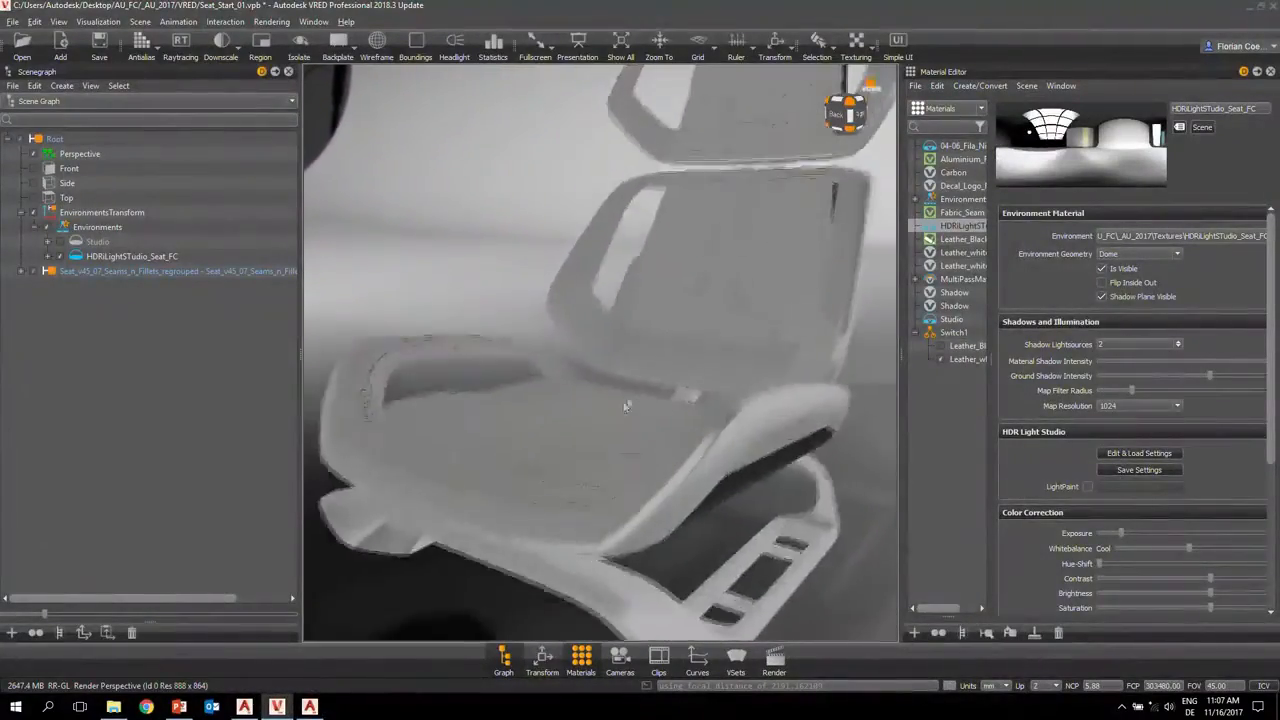
pyautogui.moveTo(626, 406); pyautogui.dragTo(639, 430, button='right')
pyautogui.moveTo(630, 344); pyautogui.dragTo(623, 485)
pyautogui.moveTo(660, 326); pyautogui.dragTo(536, 469, button='middle')
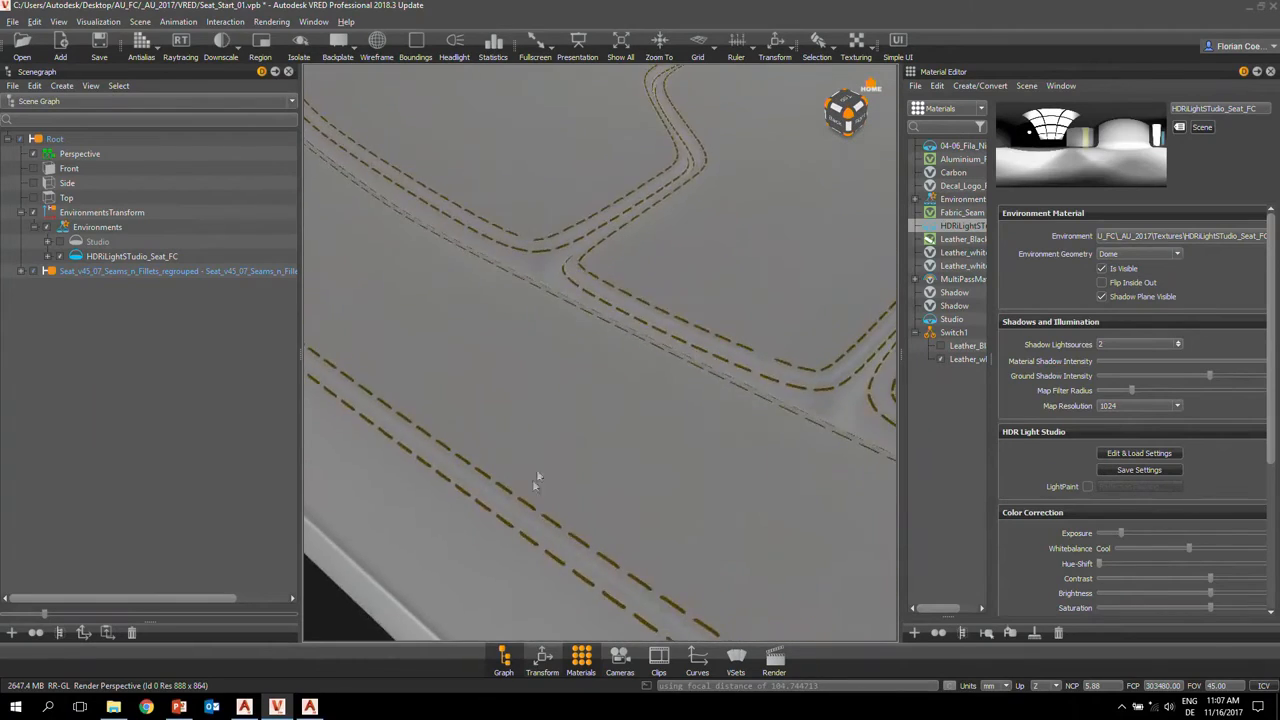
pyautogui.moveTo(565, 340); pyautogui.dragTo(563, 252, button='right')
pyautogui.moveTo(563, 251); pyautogui.dragTo(594, 390, button='middle')
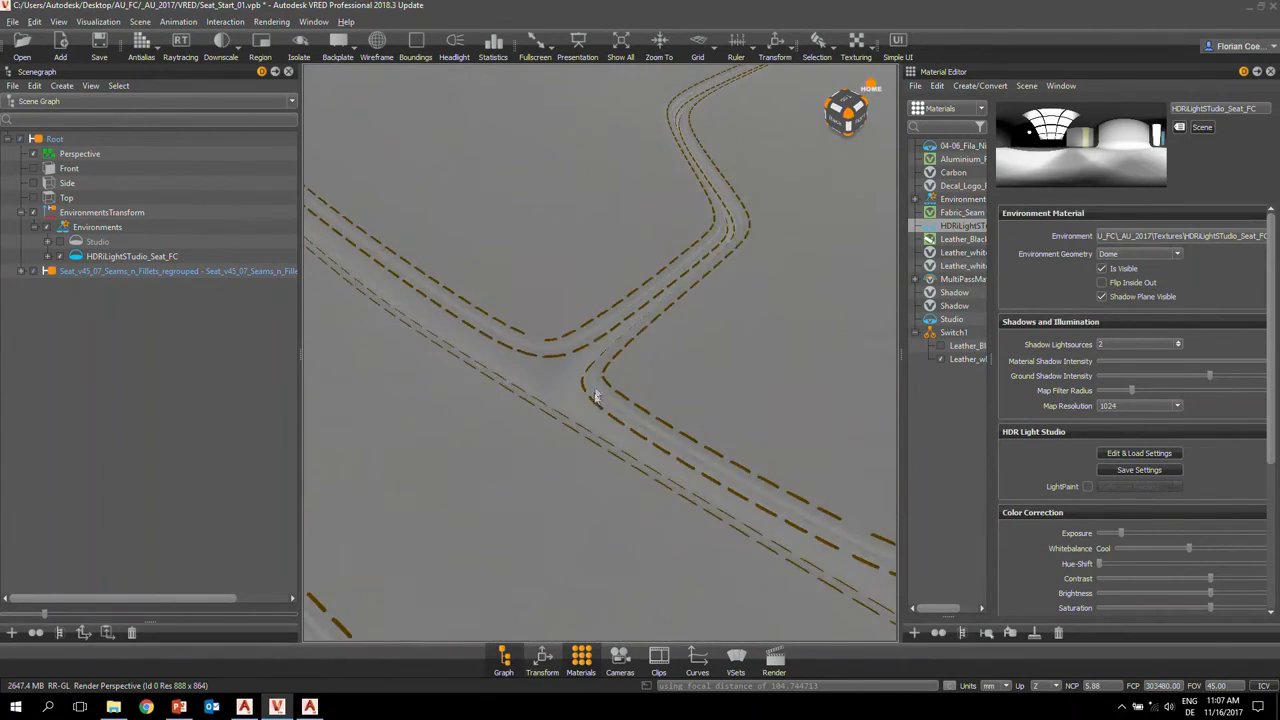
pyautogui.moveTo(580, 384); pyautogui.dragTo(556, 288, button='right')
pyautogui.moveTo(477, 334); pyautogui.dragTo(630, 384, button='middle')
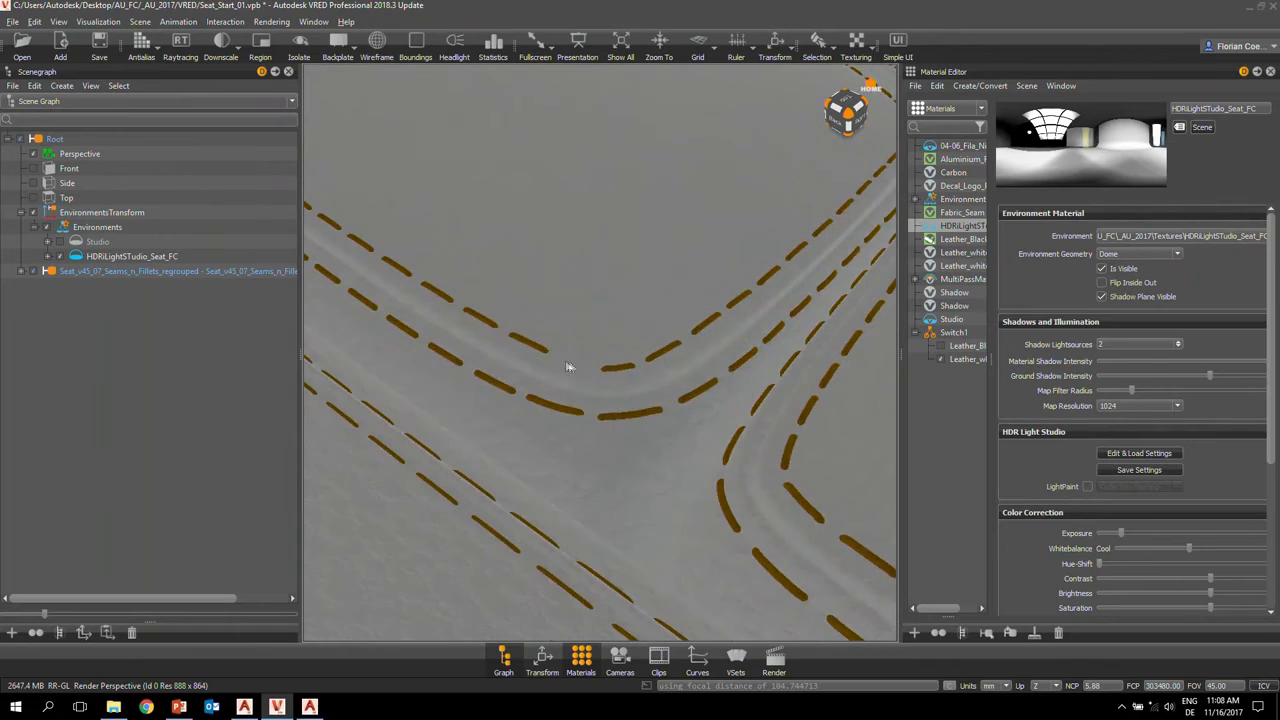
# - Examine the individual stitches at the cushion's seam corner, and view the seam layout across the whole bottom cushion from several angles
pyautogui.moveTo(575, 362); pyautogui.dragTo(597, 363)
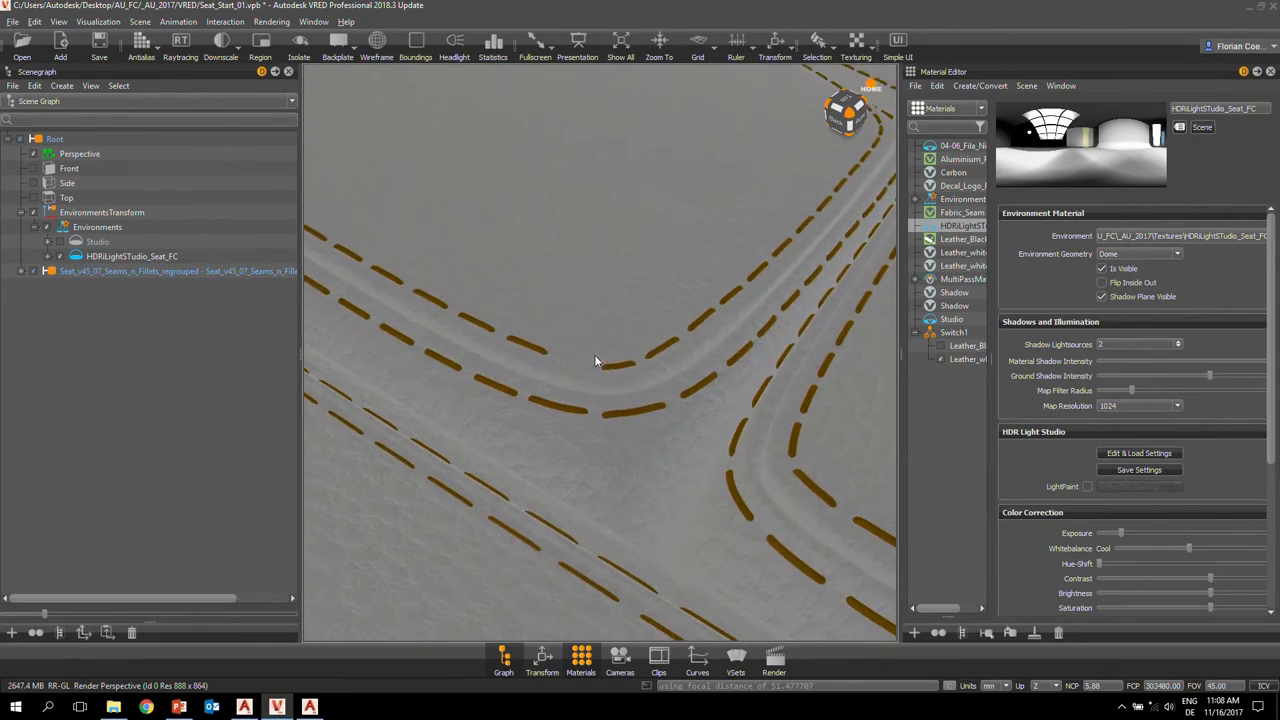
pyautogui.moveTo(597, 363); pyautogui.dragTo(603, 330, button='right')
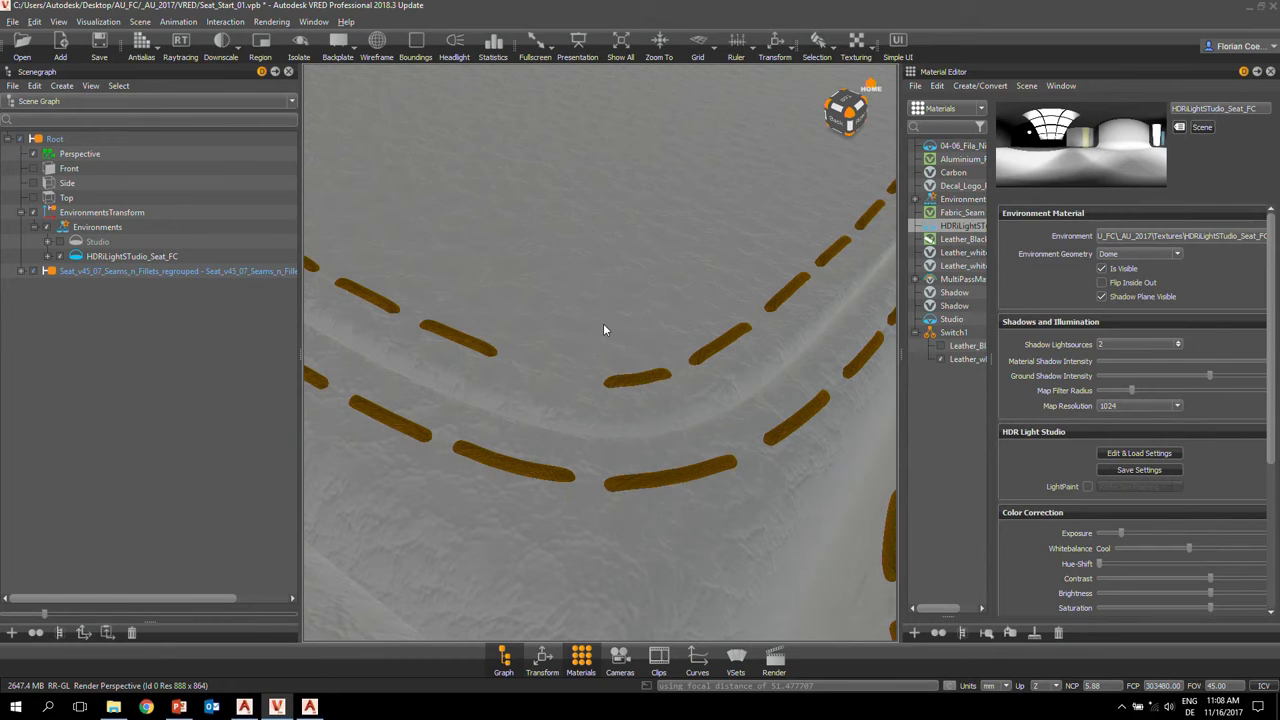
pyautogui.moveTo(600, 334); pyautogui.dragTo(604, 276, button='right')
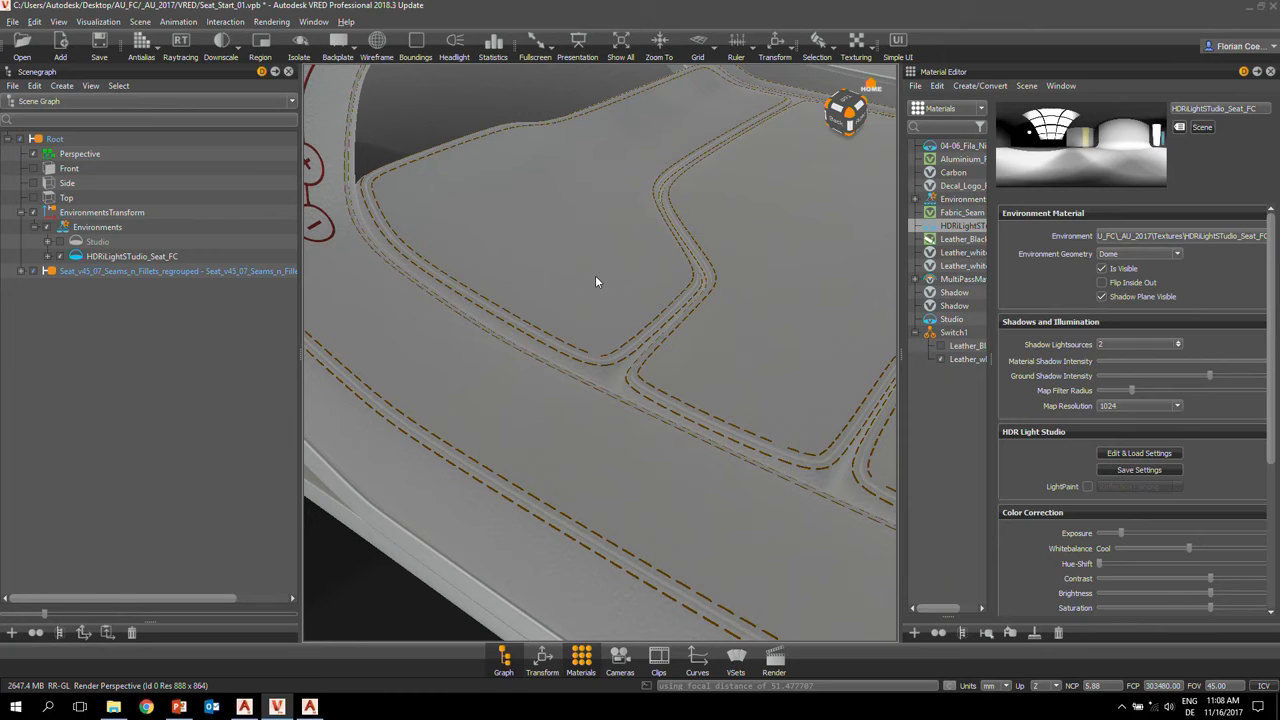
pyautogui.keyDown('alt'); pyautogui.moveTo(623, 410); pyautogui.dragTo(671, 309, button='right'); pyautogui.keyUp('alt')
pyautogui.keyDown('alt'); pyautogui.moveTo(671, 309); pyautogui.dragTo(640, 355, button='middle'); pyautogui.keyUp('alt')
pyautogui.keyDown('alt'); pyautogui.moveTo(640, 355); pyautogui.dragTo(679, 333); pyautogui.keyUp('alt')
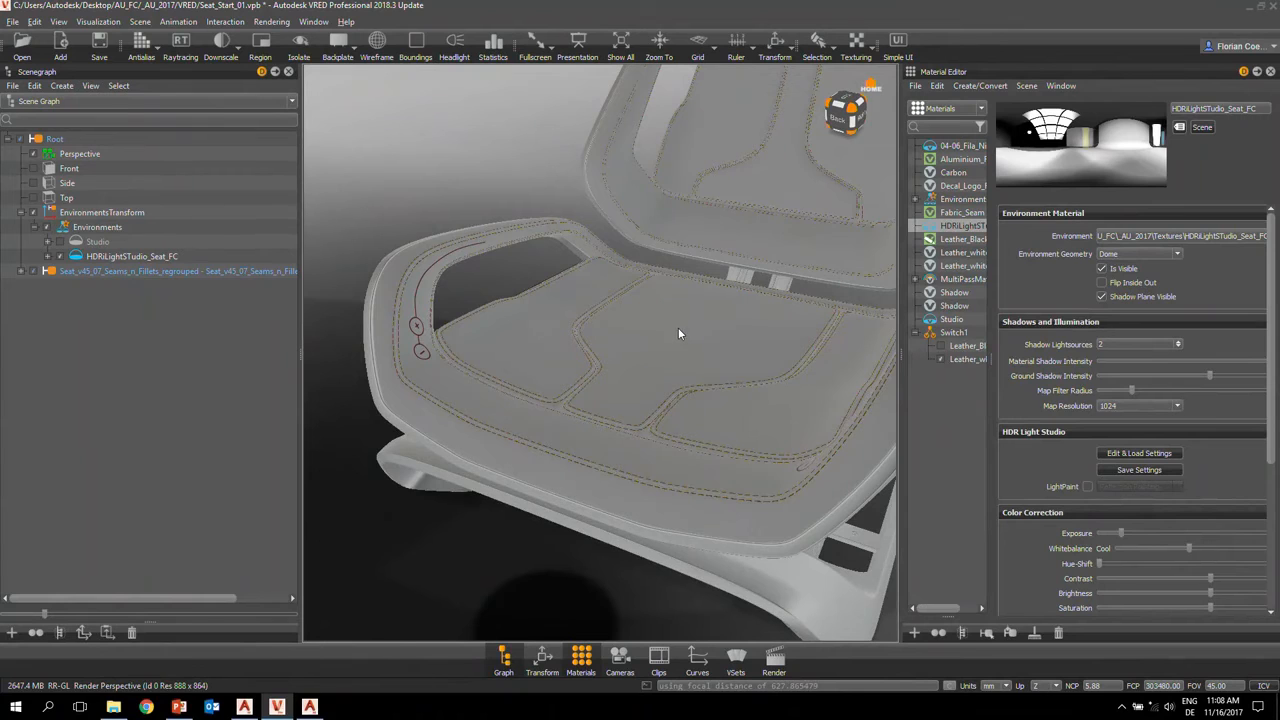
pyautogui.keyDown('alt'); pyautogui.moveTo(678, 333); pyautogui.dragTo(684, 315); pyautogui.keyUp('alt')
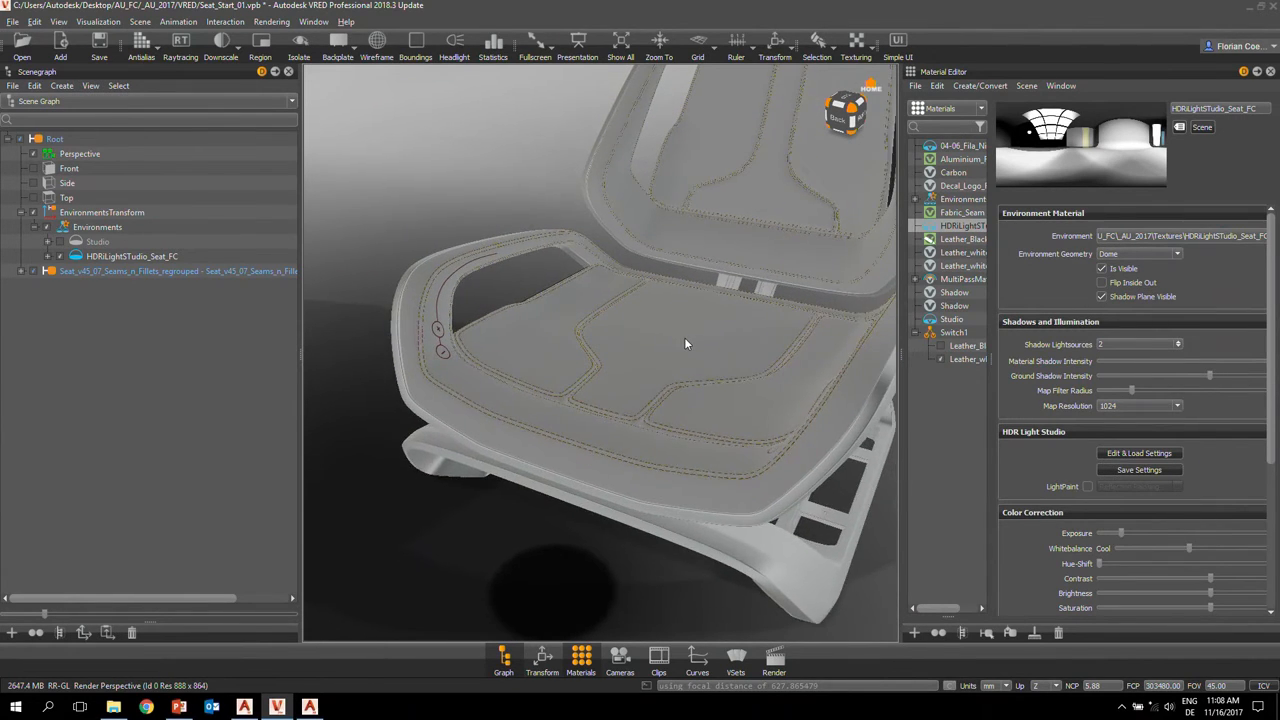
pyautogui.keyDown('alt'); pyautogui.moveTo(685, 345); pyautogui.dragTo(666, 423, button='right'); pyautogui.keyUp('alt')
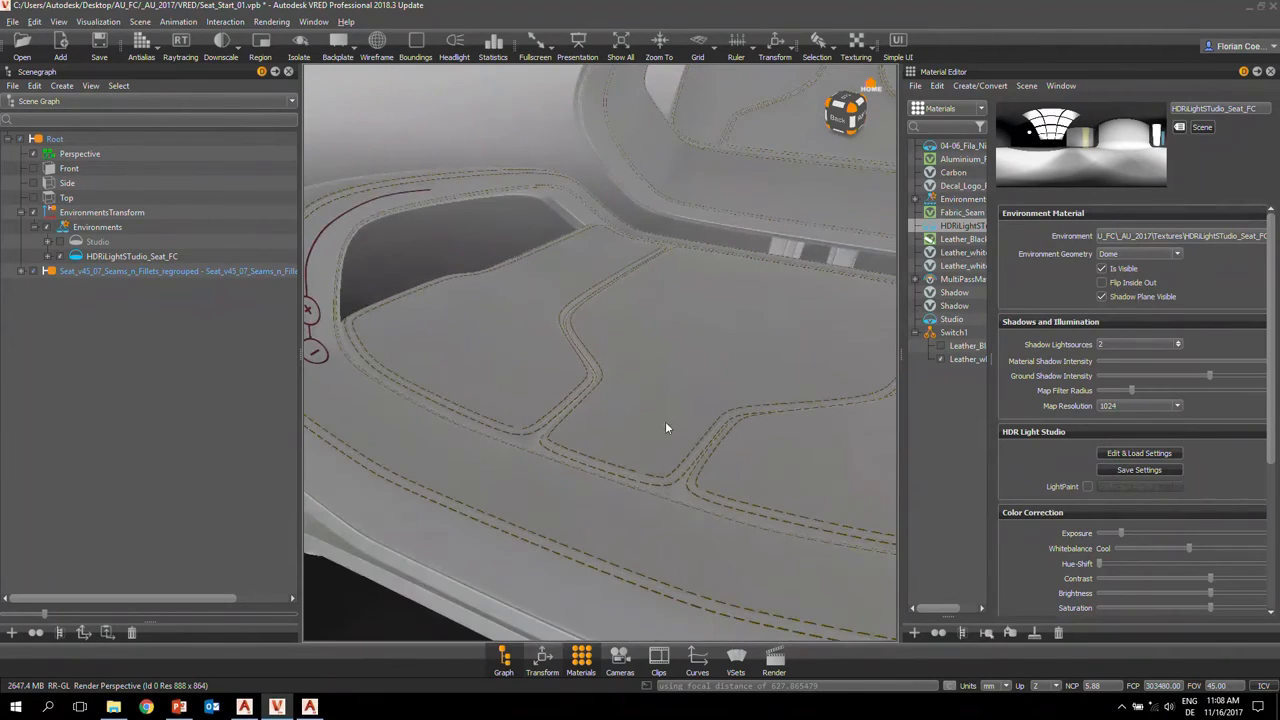
pyautogui.keyDown('alt'); pyautogui.moveTo(662, 422); pyautogui.dragTo(586, 410, button='middle'); pyautogui.keyUp('alt')
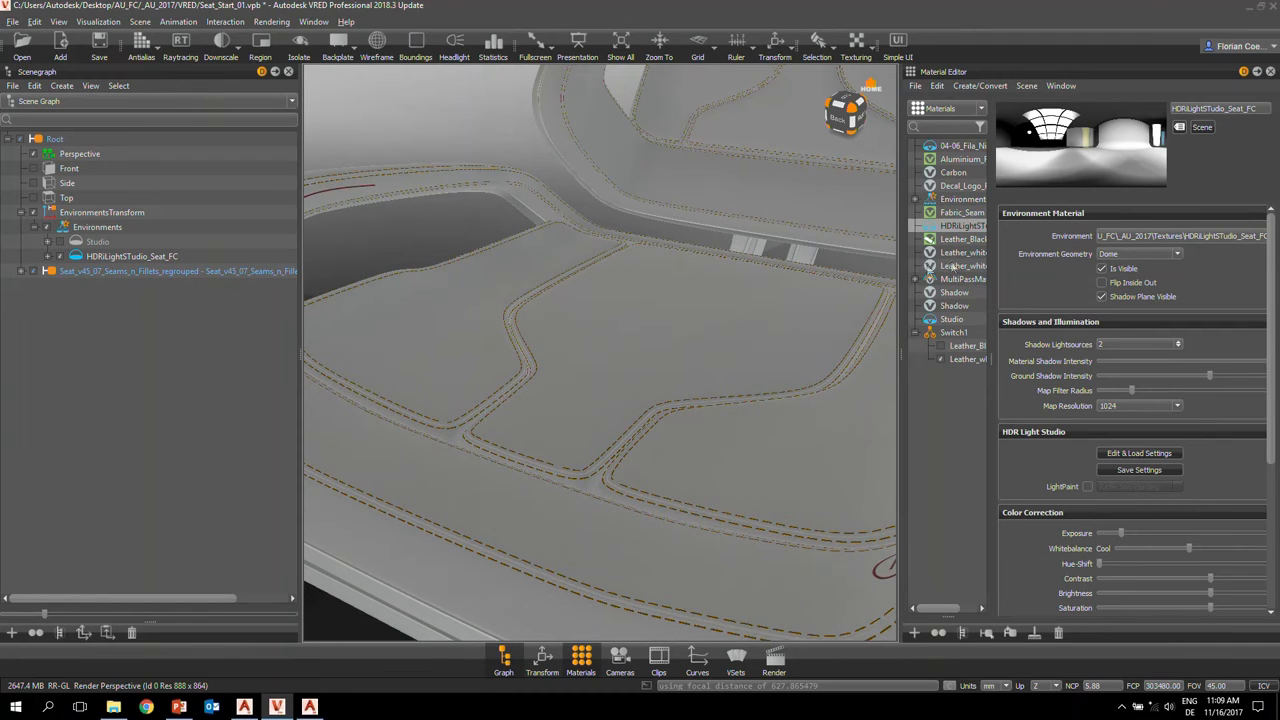
pyautogui.moveTo(749, 380); pyautogui.dragTo(728, 373)
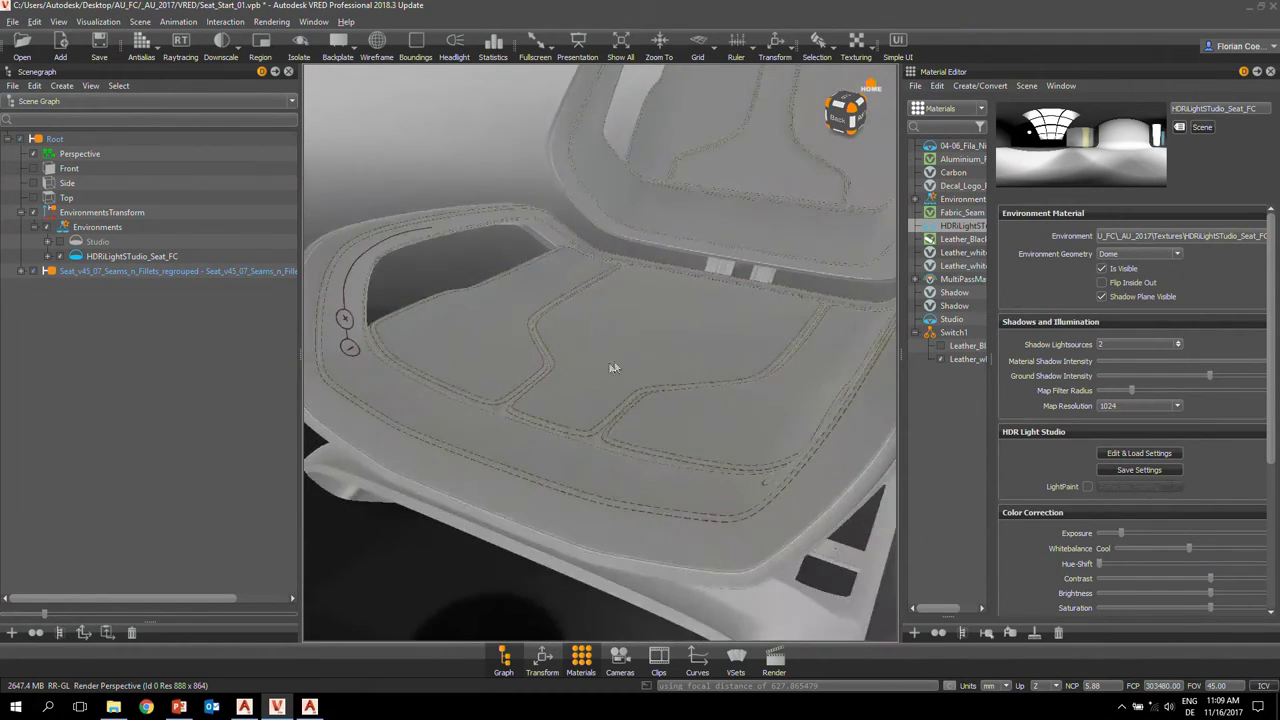
# - Switch to the car seat presentation in PowerPoint and show slide 8 with the two rendered seats
pyautogui.click(1244, 8)
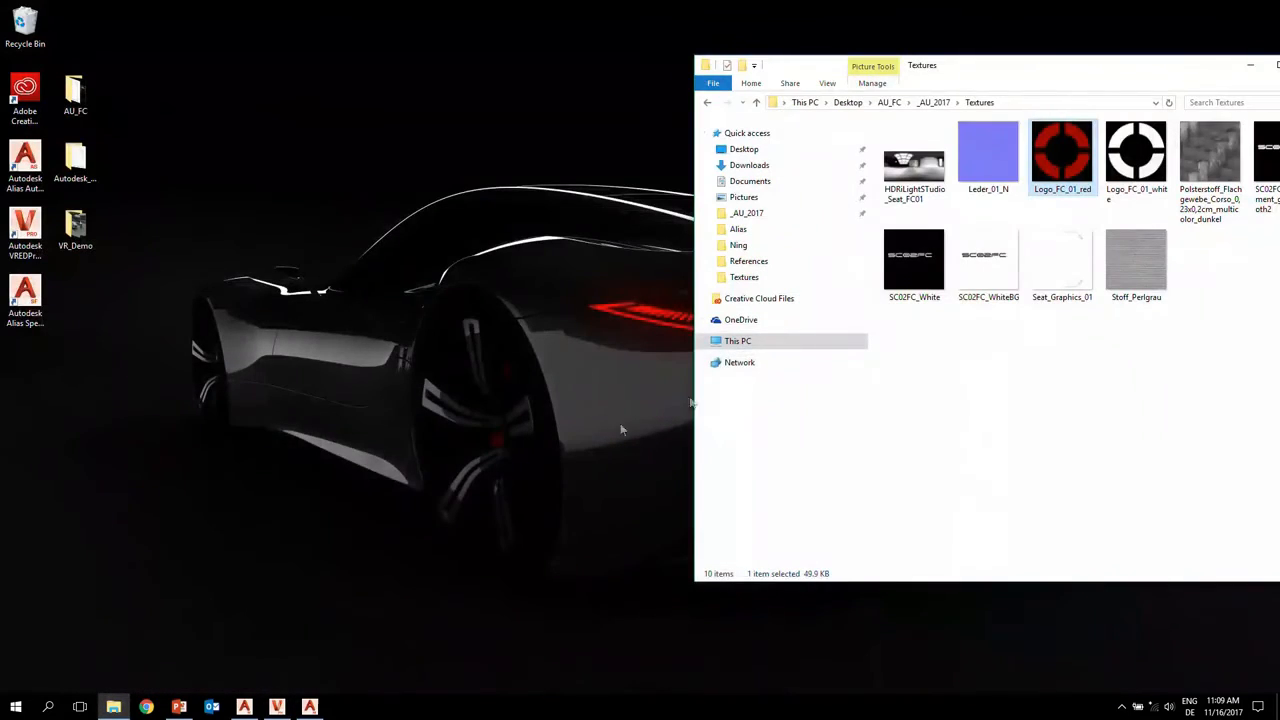
pyautogui.click(179, 707)
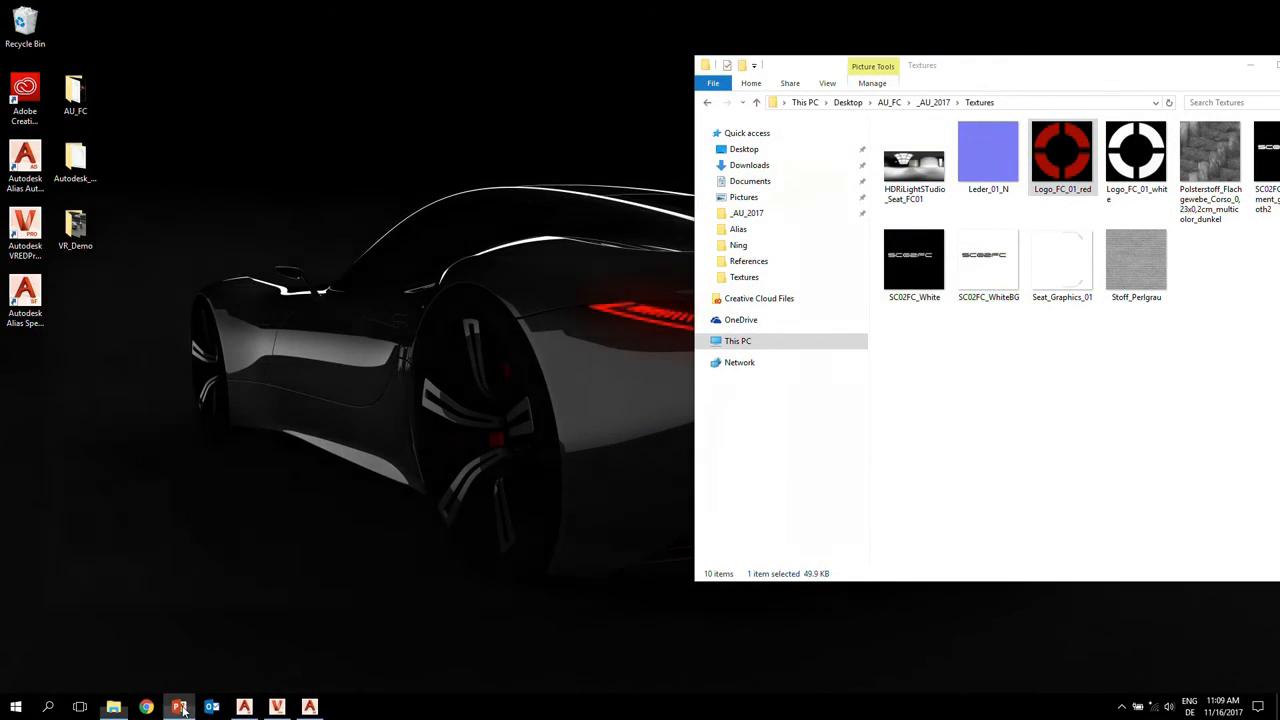
pyautogui.moveTo(1019, 541); pyautogui.dragTo(1227, 664)
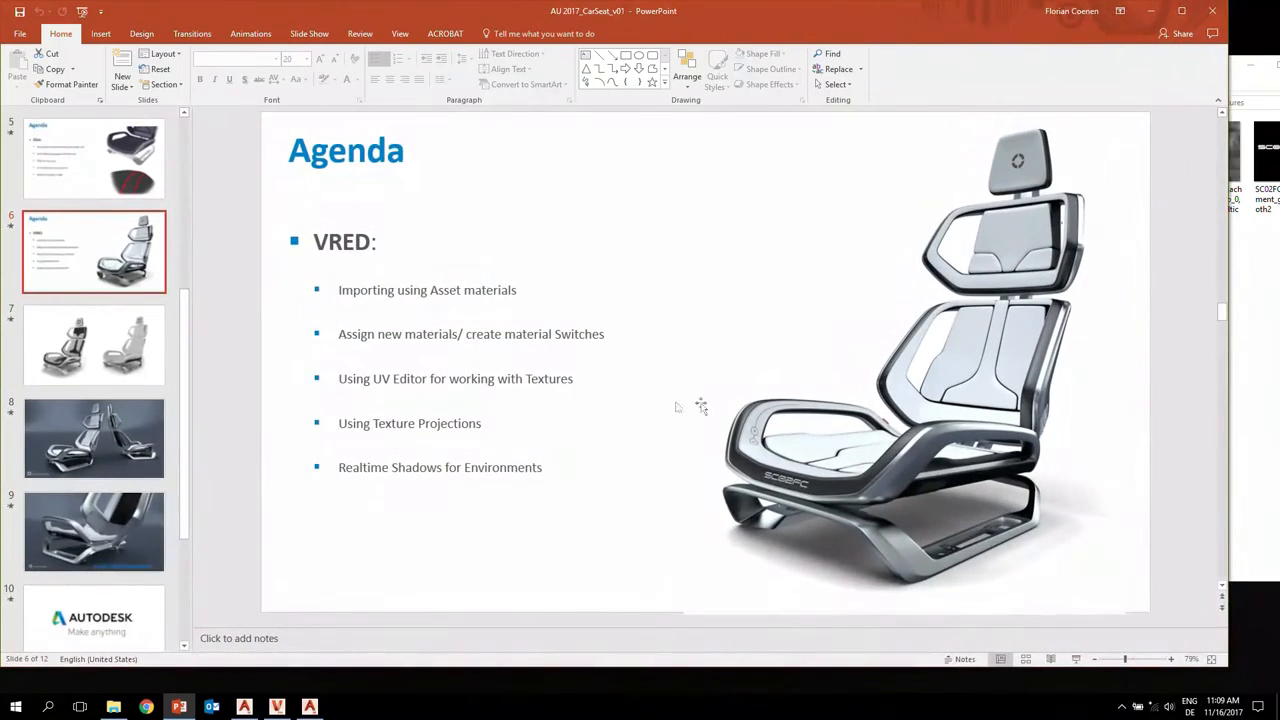
pyautogui.click(115, 440)
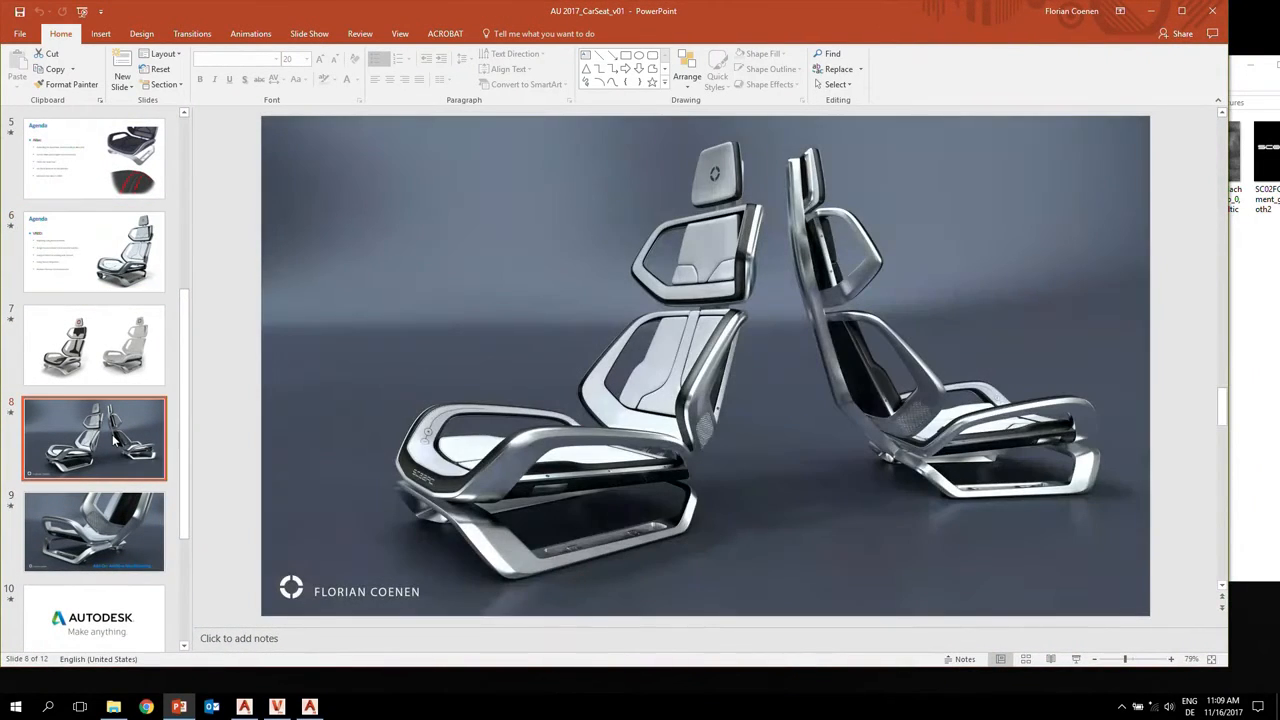